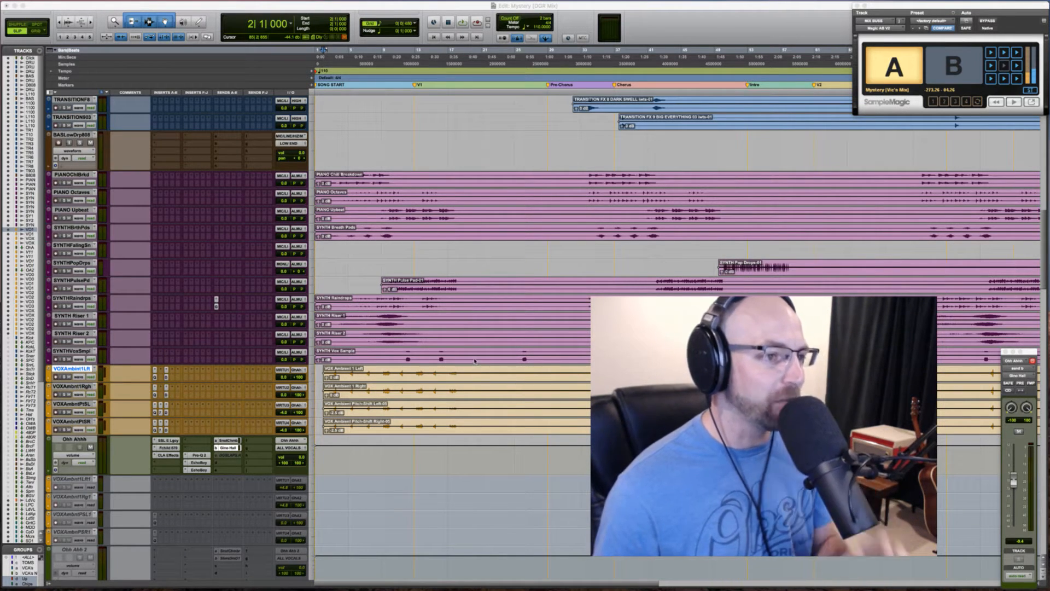
Move the edit cursor to the start of the clip on the SYNTHFalingSn track
triple_click(473, 249)
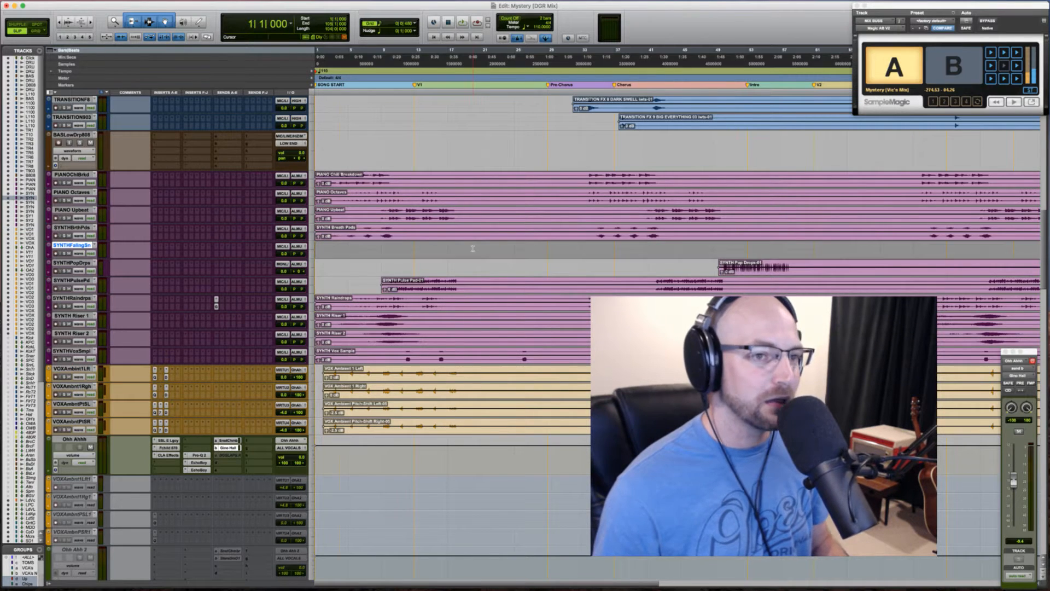
key("super+bracketleft")
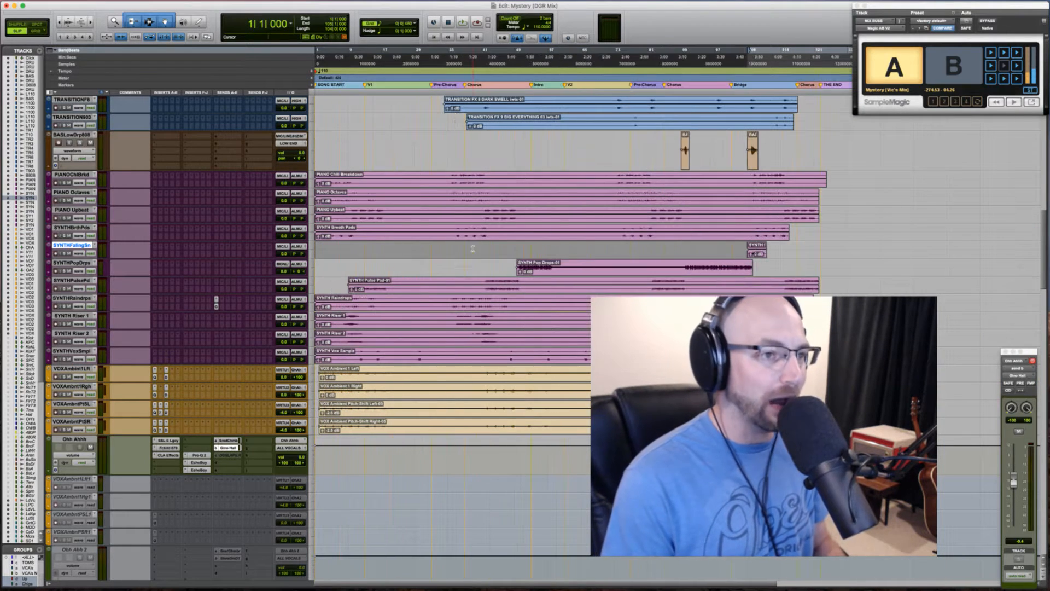
left_click(445, 249)
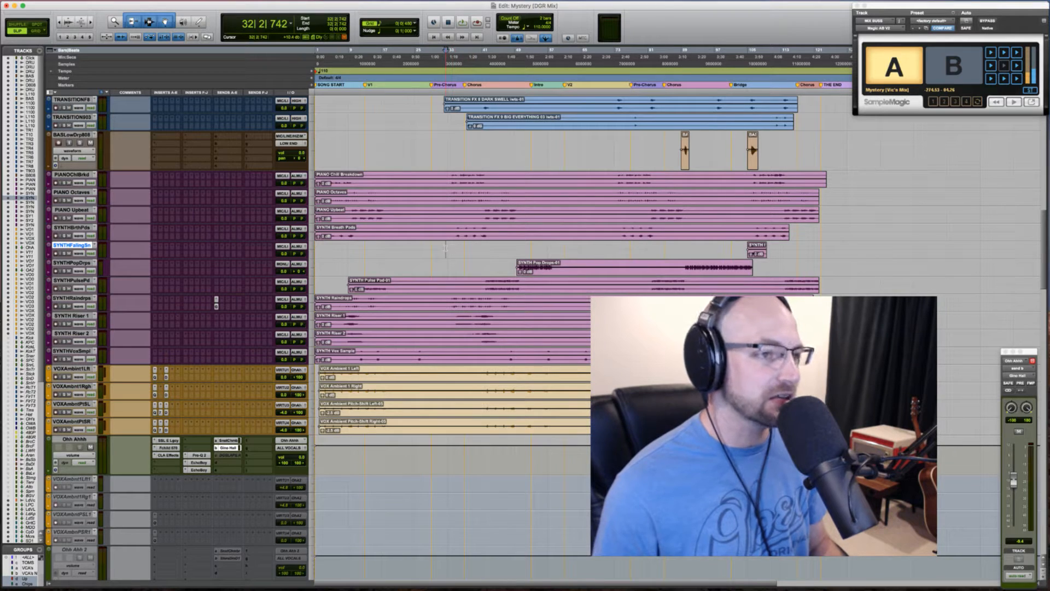
key("Tab")
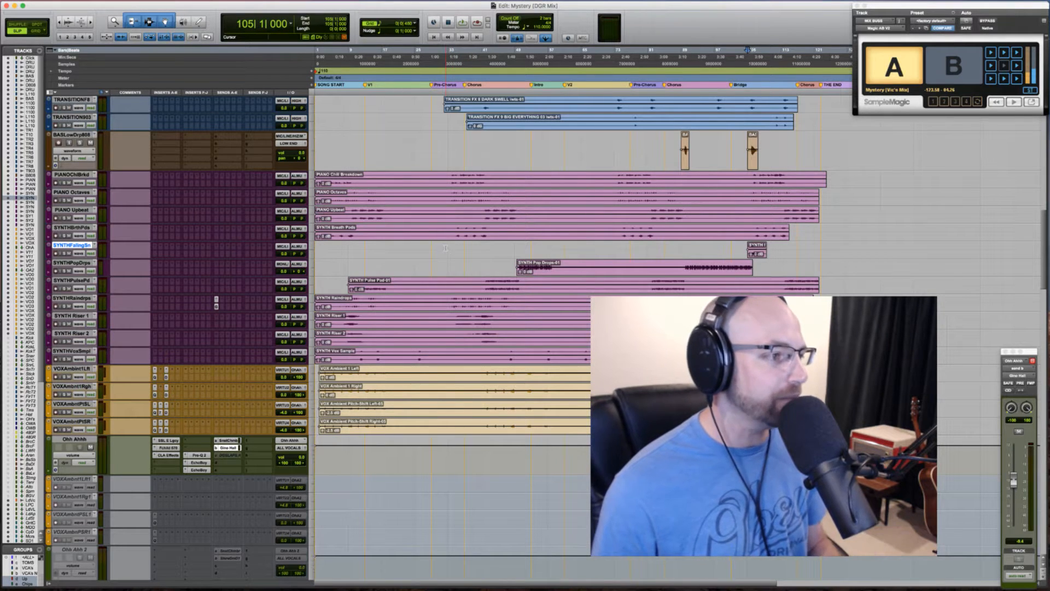
Move the edit cursor to the start of the second clip on the BASS Trap Sub track
scroll(446, 249, "up", 20)
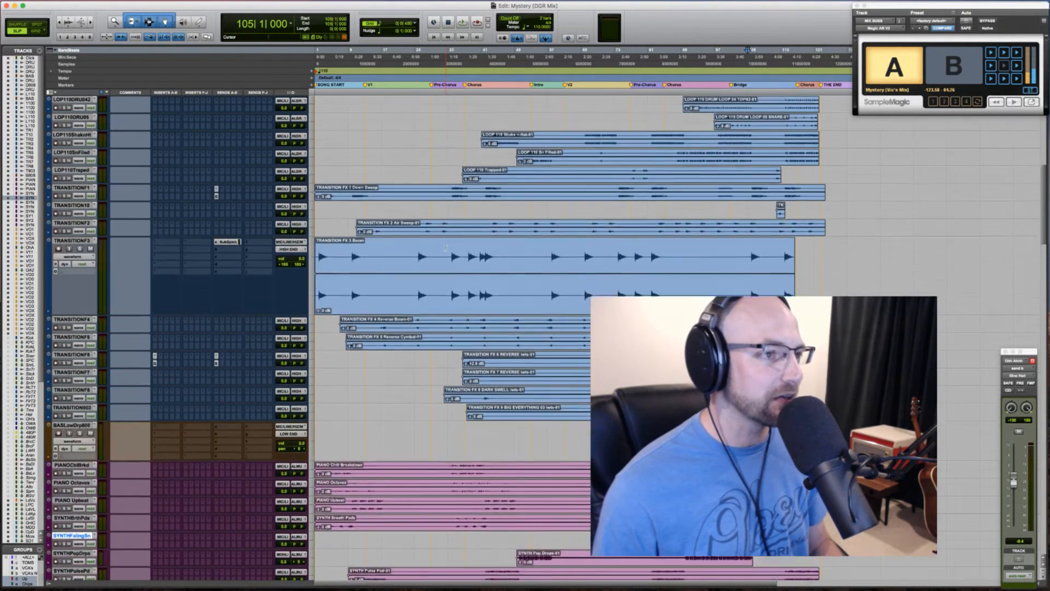
scroll(446, 248, "up", 6)
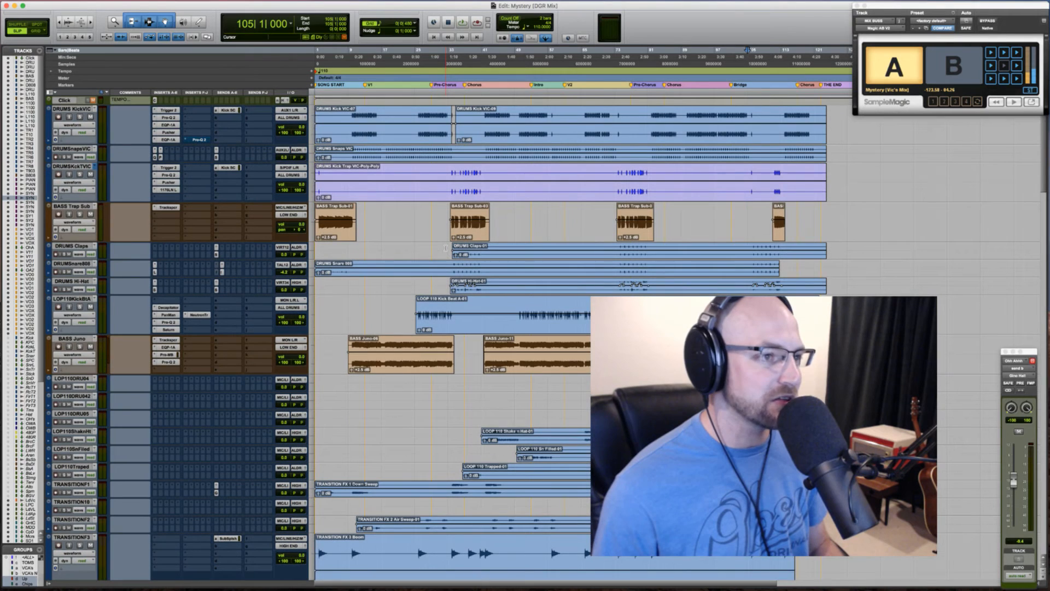
left_click(434, 222)
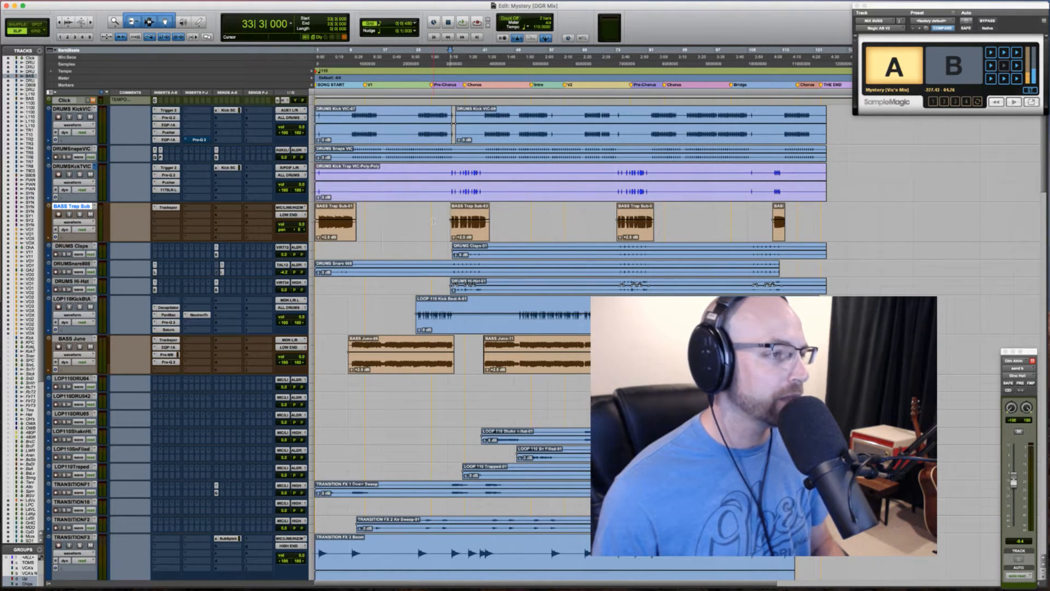
Inspect the Sonarworks Reference 3 headphone plugin on the MASTER track, then close its window
scroll(433, 221, "down", 1)
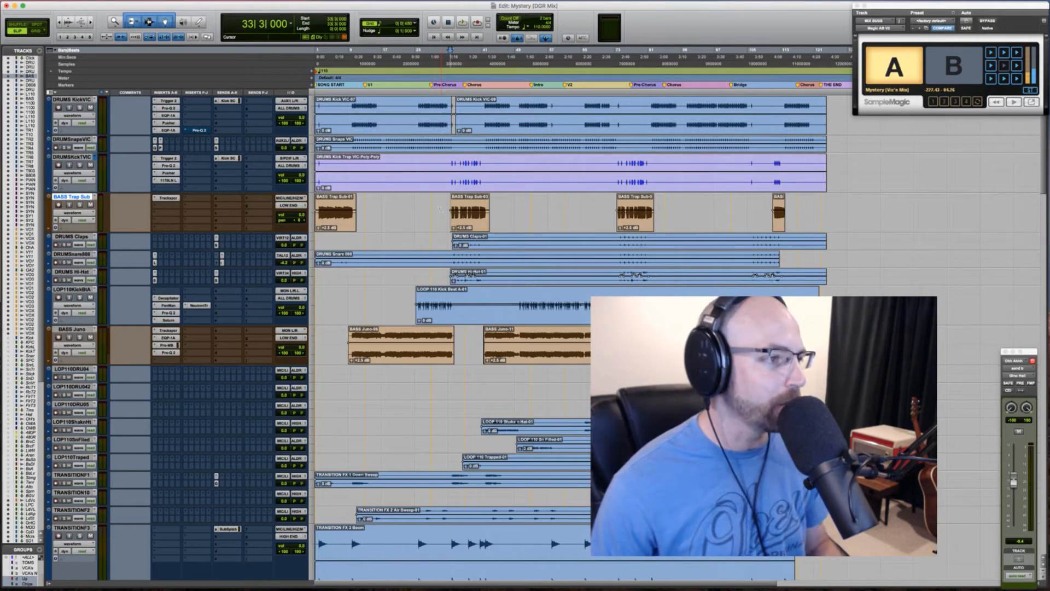
scroll(236, 310, "down", 15)
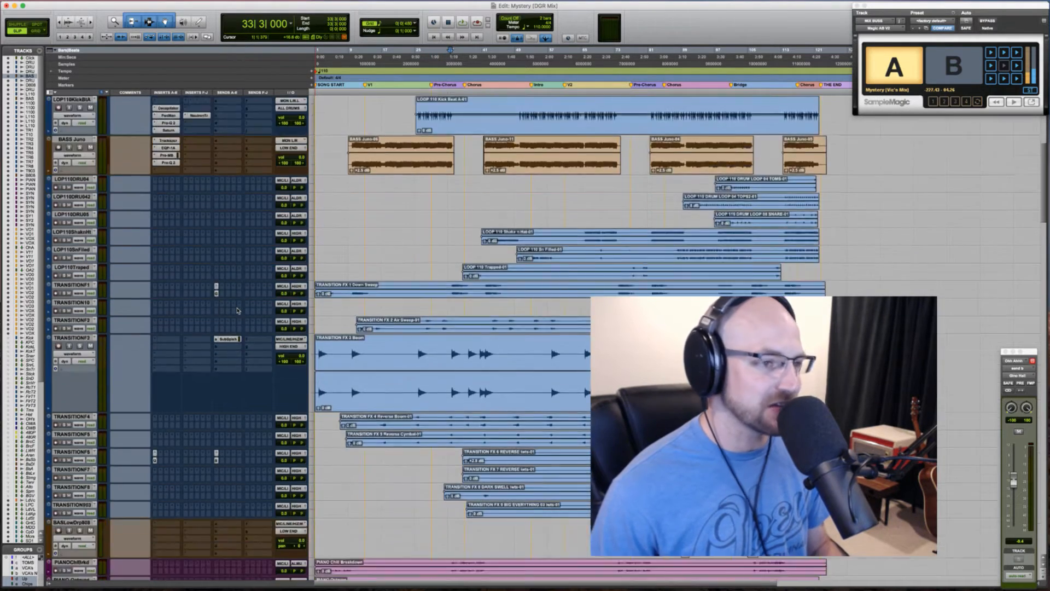
scroll(236, 310, "down", 18)
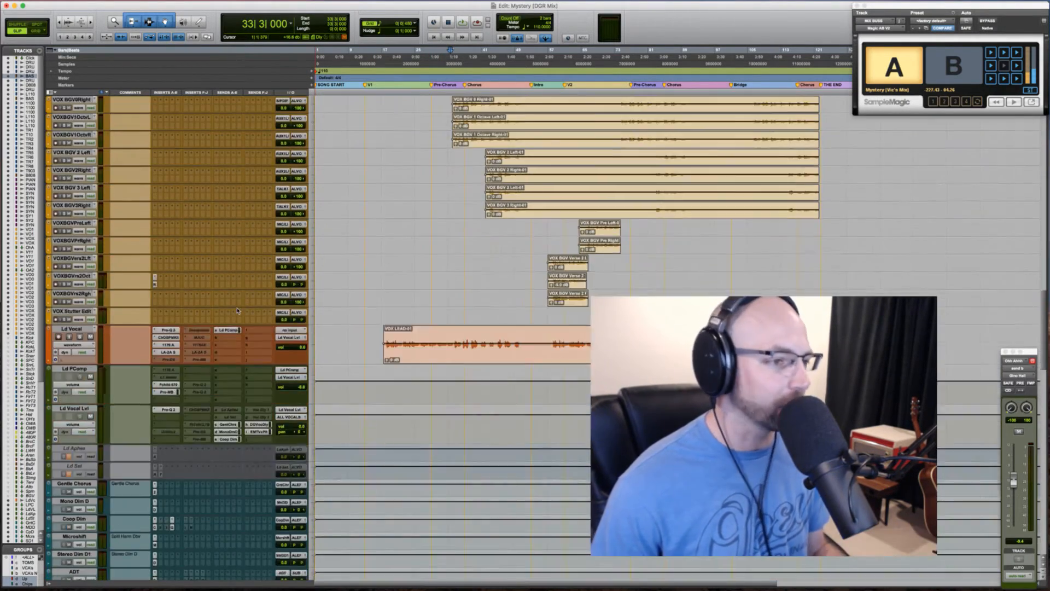
scroll(237, 310, "down", 6)
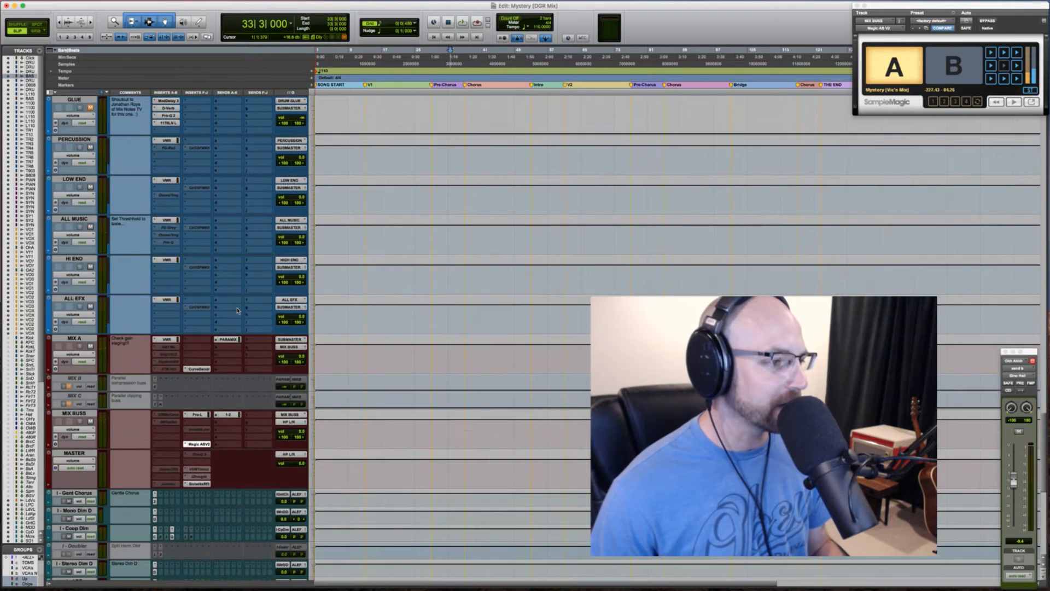
left_click(200, 484)
left_click_drag(552, 233, 510, 185)
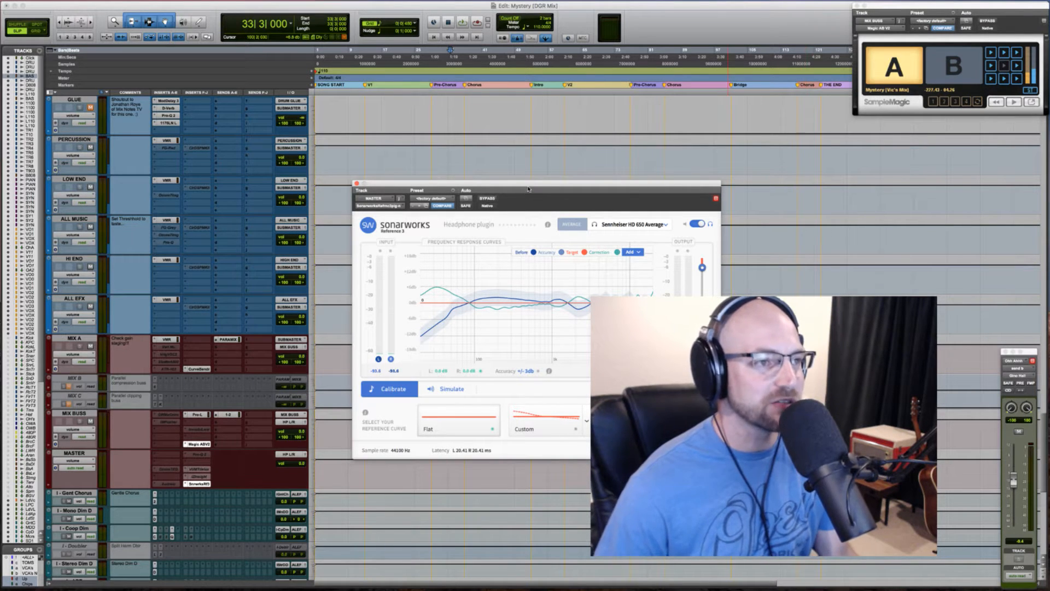
left_click_drag(528, 187, 516, 170)
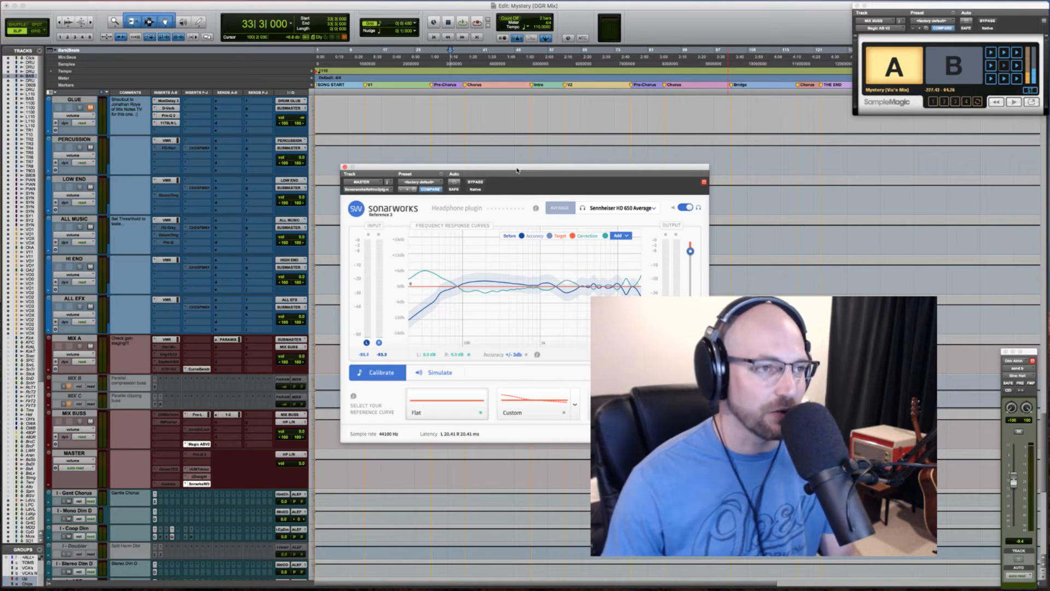
left_click_drag(524, 170, 506, 167)
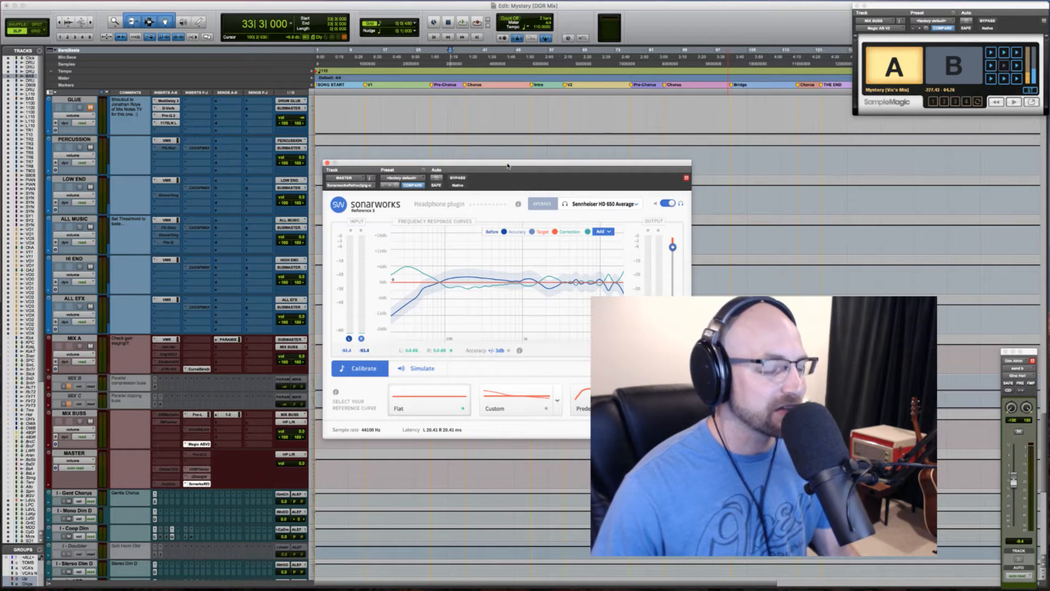
left_click_drag(509, 165, 502, 162)
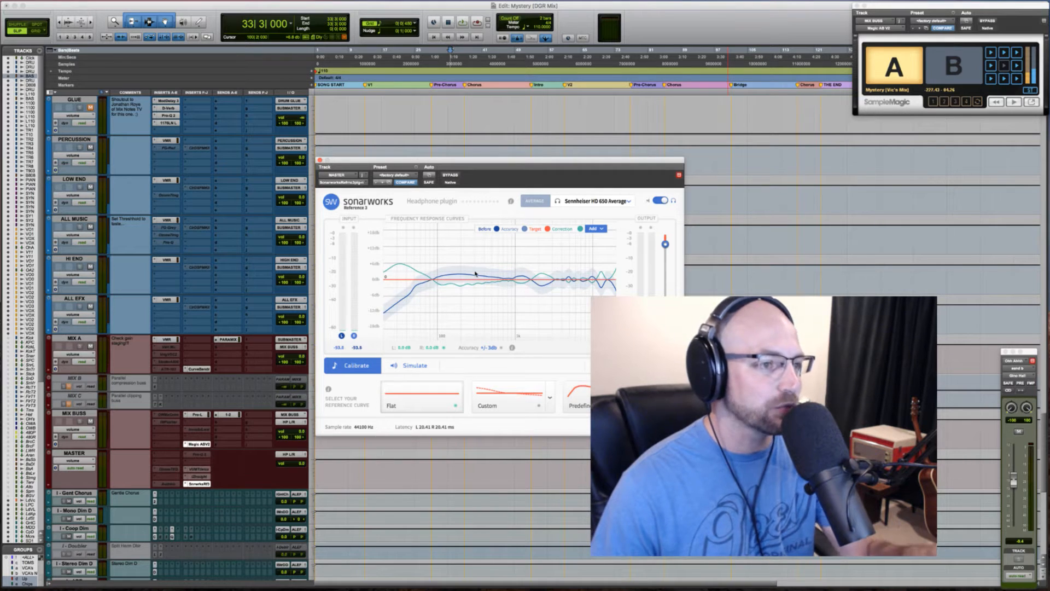
left_click(320, 161)
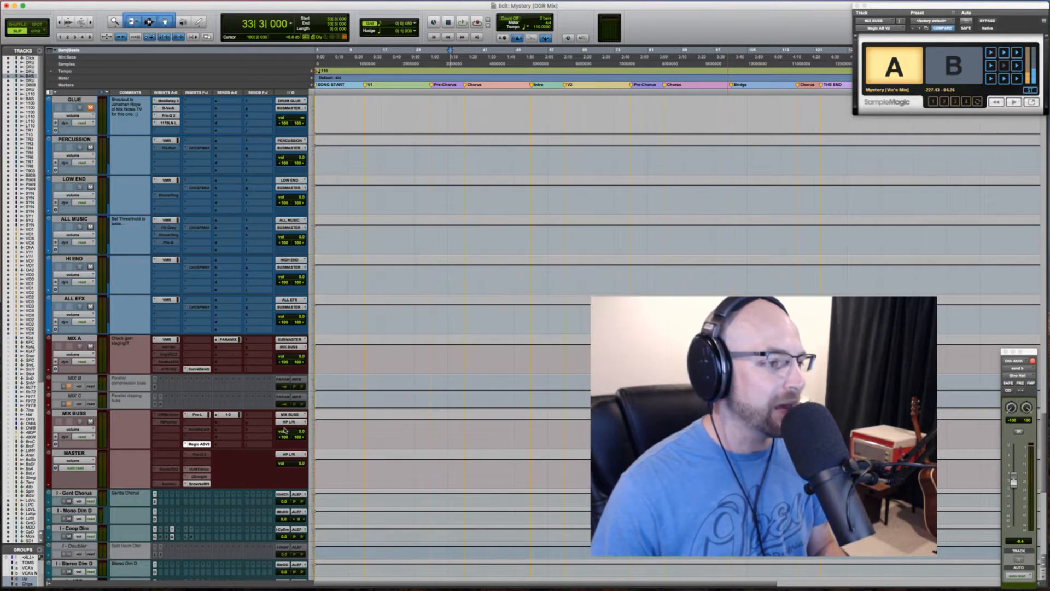
Open the MIX BUSS track's 1-2 send and examine the submix buses, vocal effects returns and vocal tracks
left_click(233, 415)
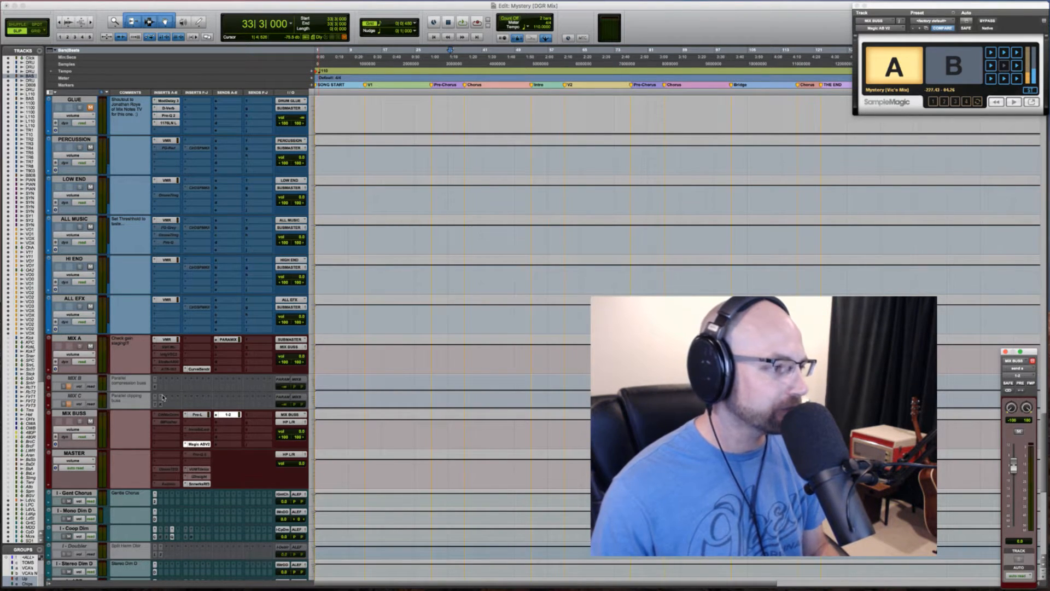
scroll(162, 397, "up", 3)
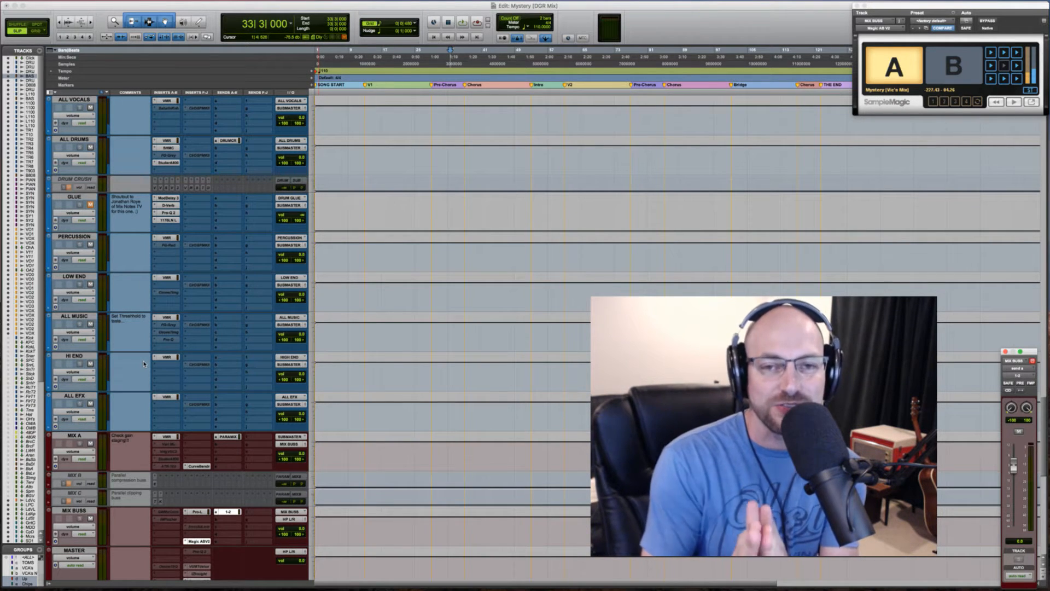
scroll(144, 363, "up", 3)
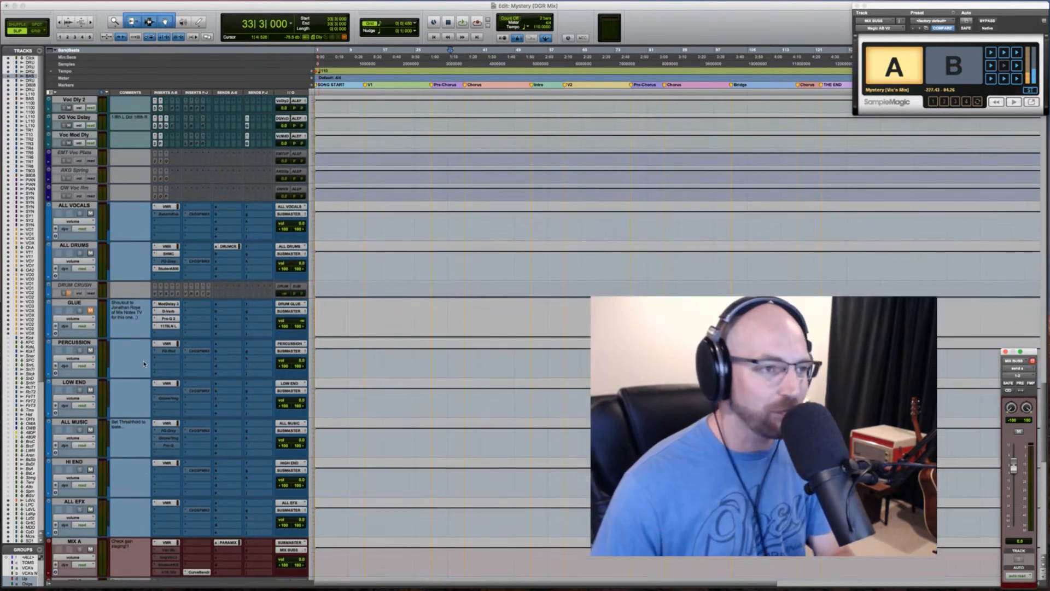
scroll(143, 364, "up", 5)
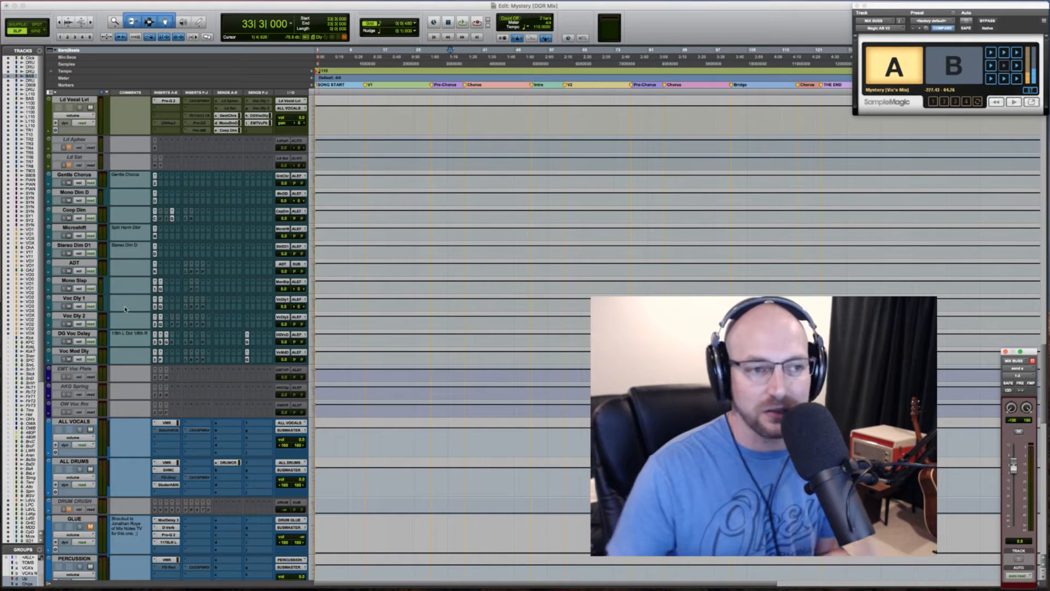
scroll(125, 308, "up", 3)
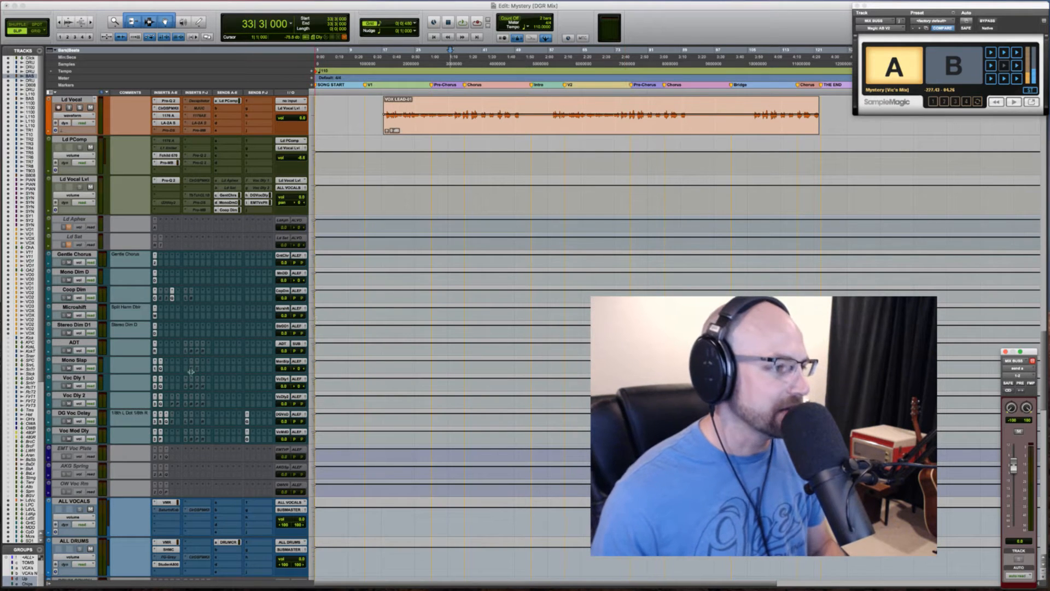
scroll(128, 385, "down", 5)
scroll(128, 385, "down", 8)
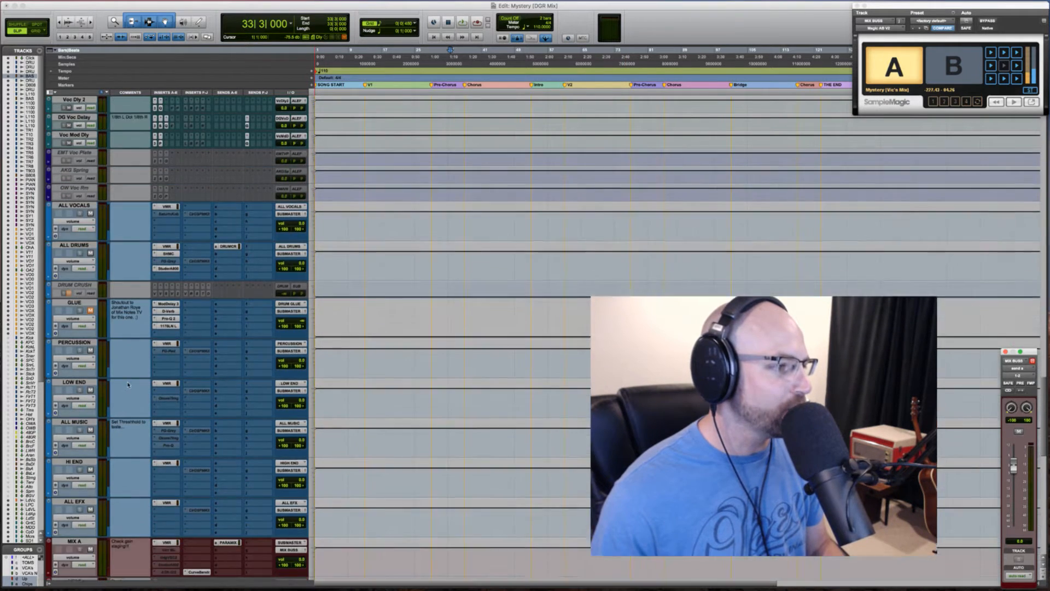
scroll(128, 384, "up", 18)
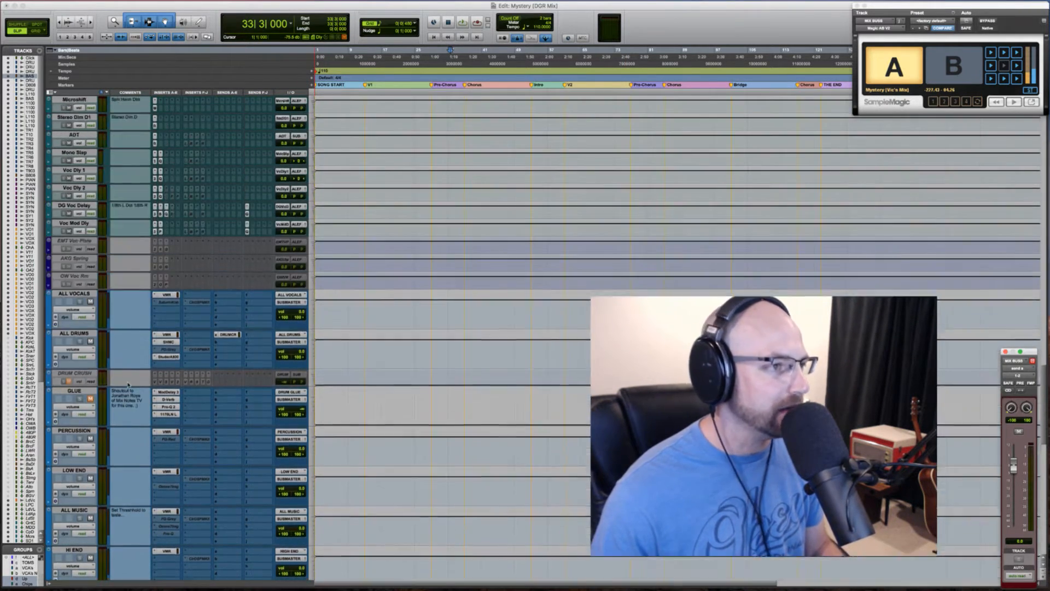
scroll(128, 384, "up", 8)
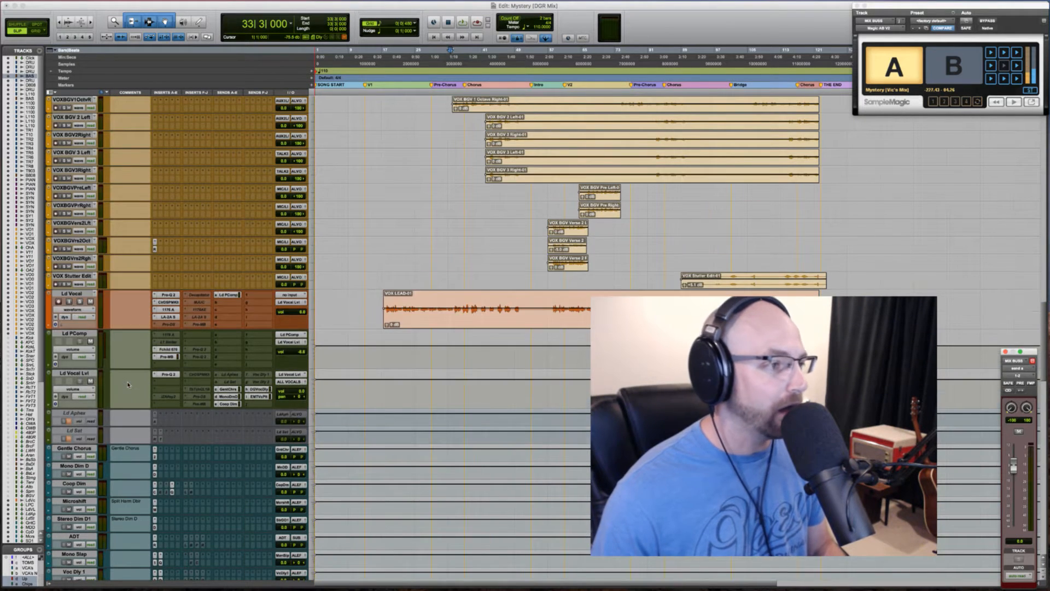
scroll(128, 384, "up", 8)
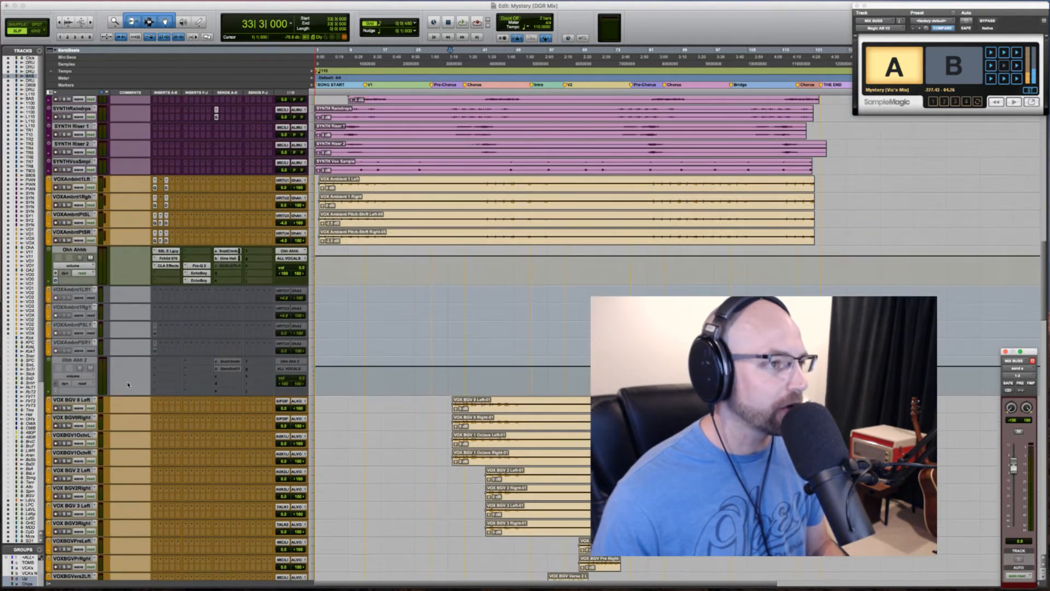
Move the edit cursor to the start of the two ambient pitch-shift vocal clips at bar 2
key("t")
scroll(344, 277, "up", 1)
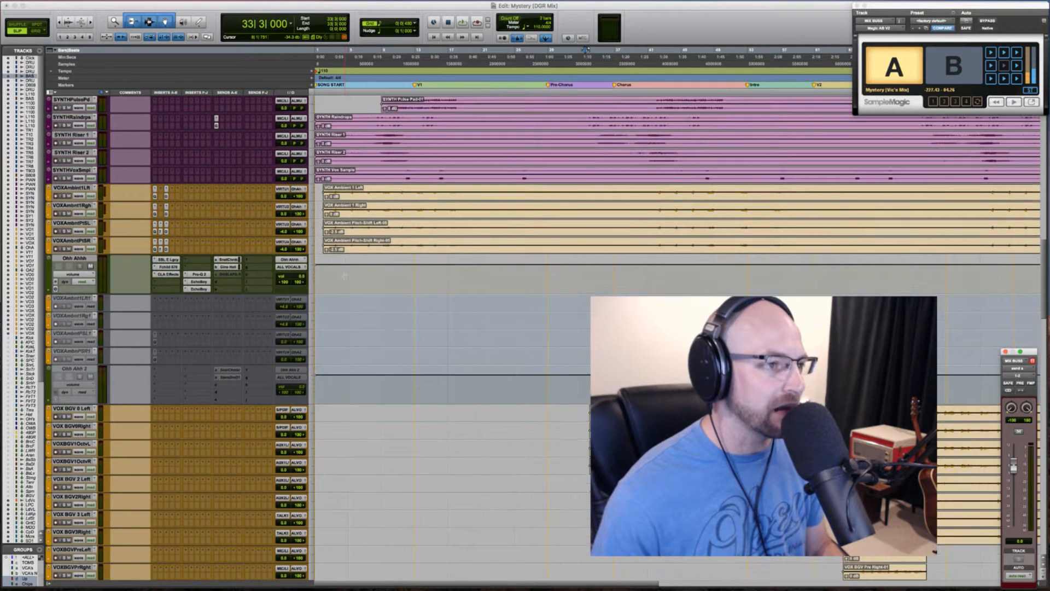
left_click(319, 266)
left_click(319, 262)
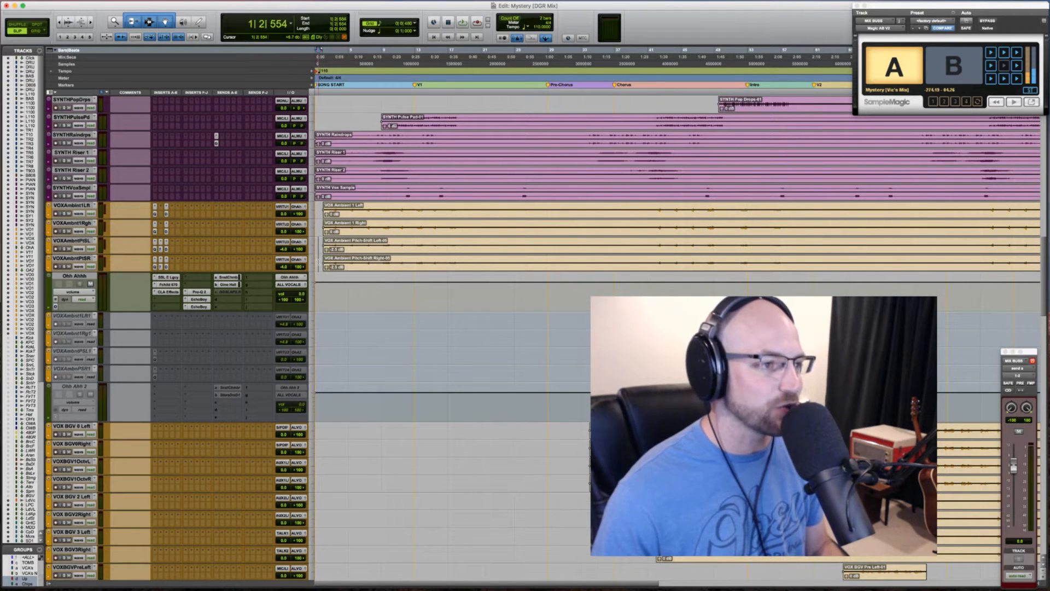
key("Tab")
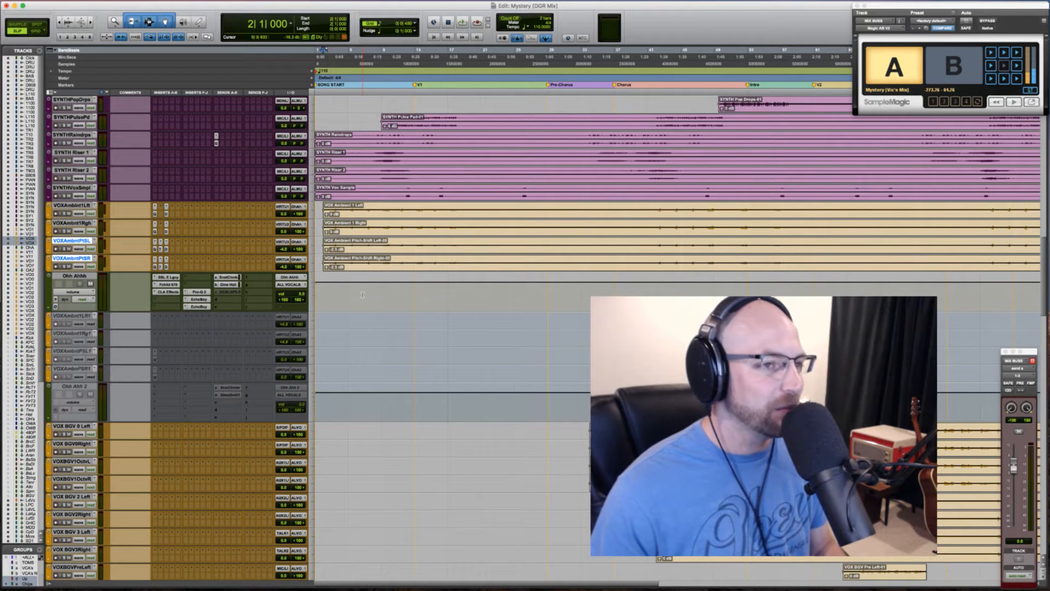
Play the ambient vocal intro from about bar 3, comparing source B with source A in Magic AB, and stop playback
key("super+bracketright")
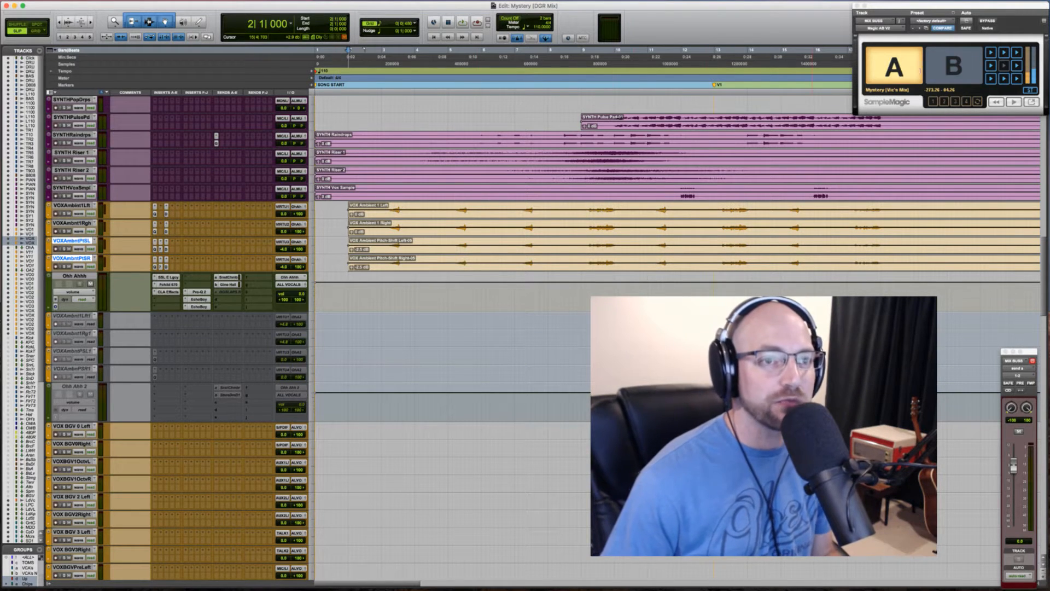
left_click(939, 74)
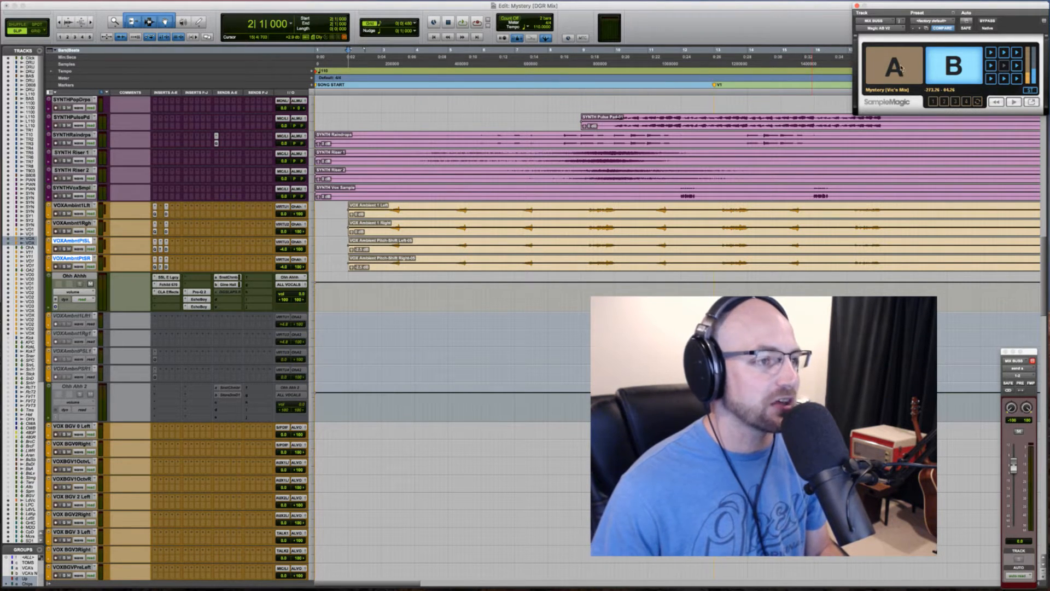
left_click(389, 217)
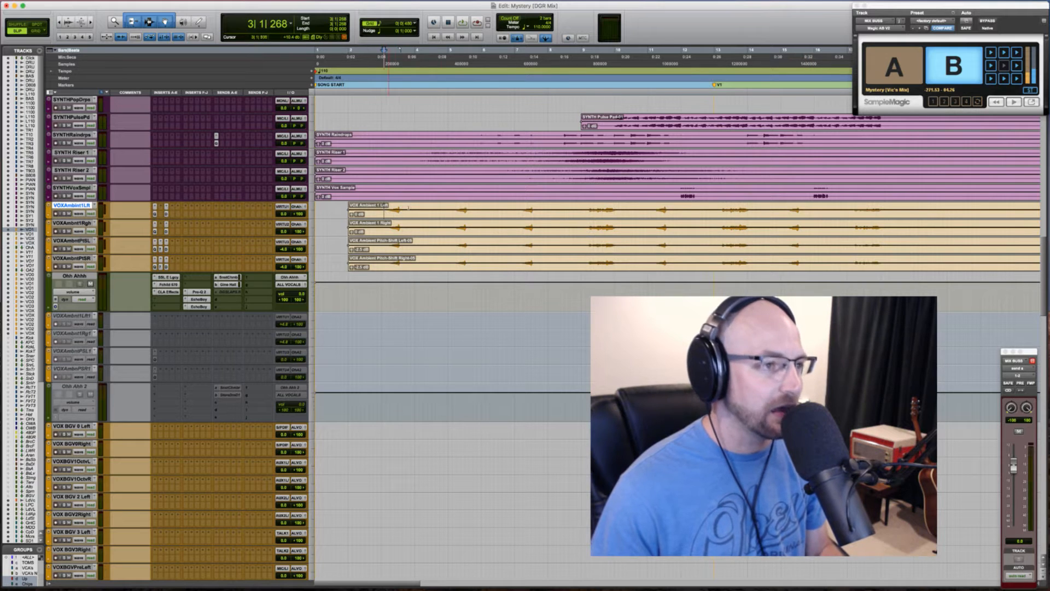
key("space")
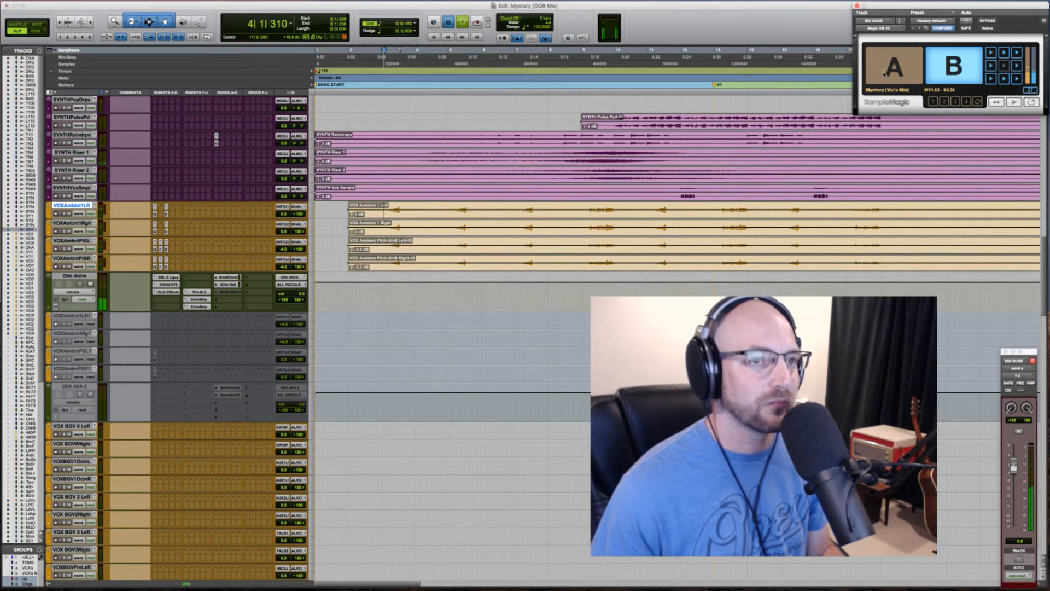
left_click(883, 73)
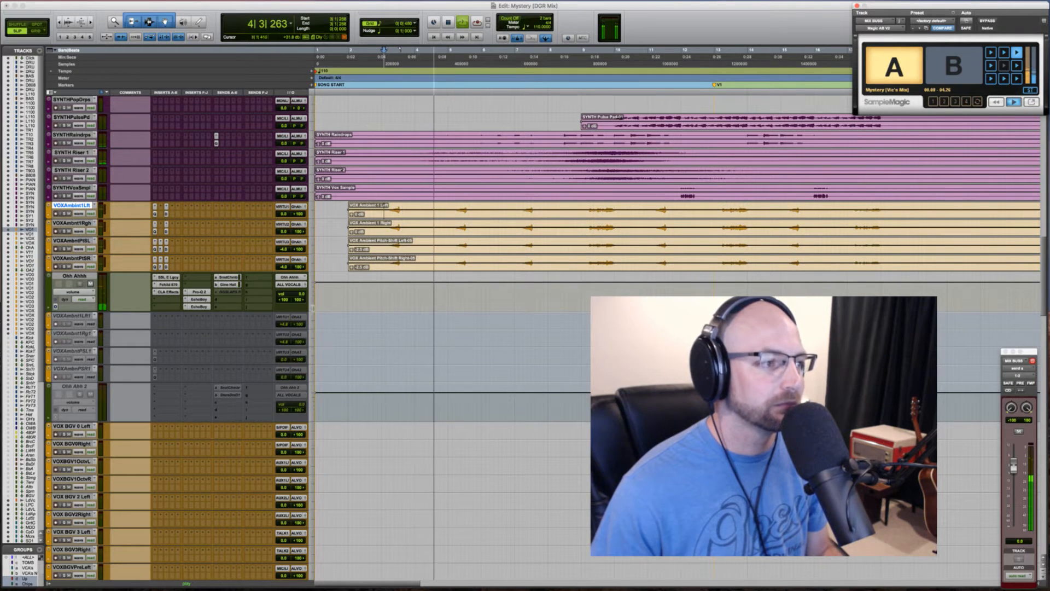
key("space")
Examine the settings of the two EchoBoy plugins on the Ohh Ahhh track, then close the plugin window
left_click(199, 307)
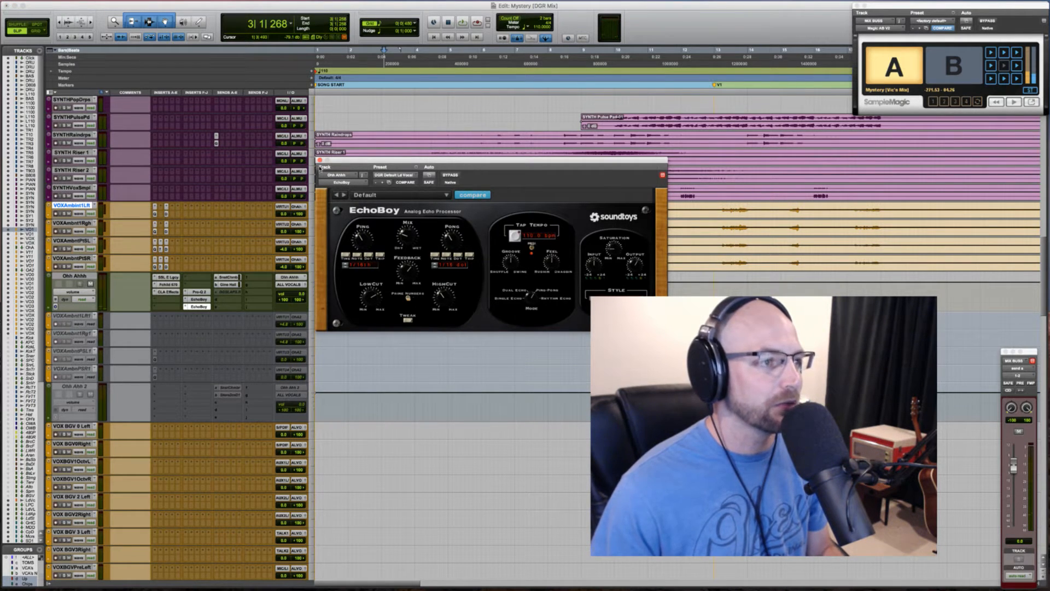
left_click(200, 299)
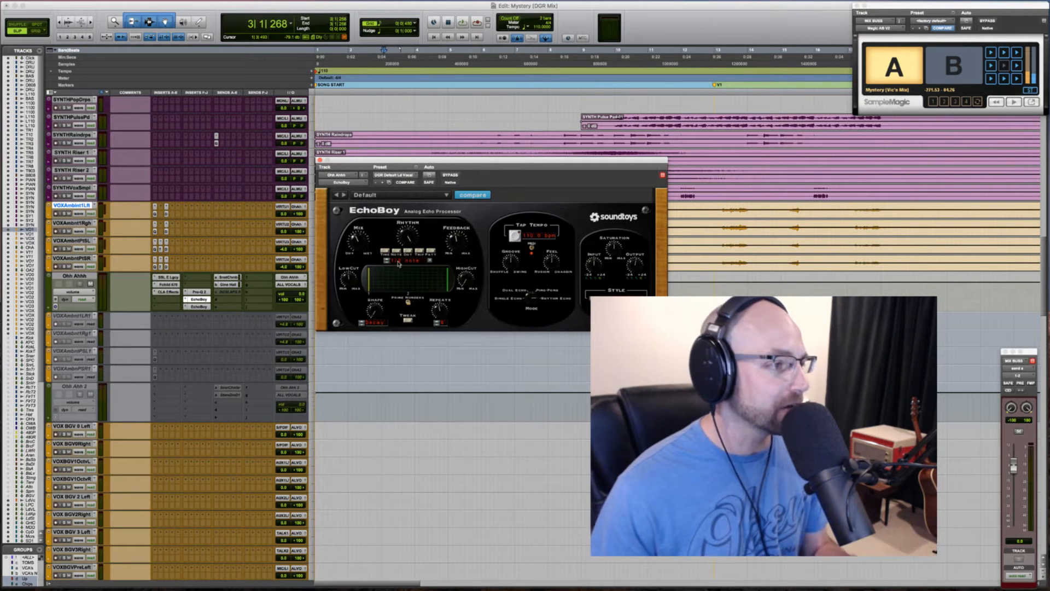
left_click(201, 307)
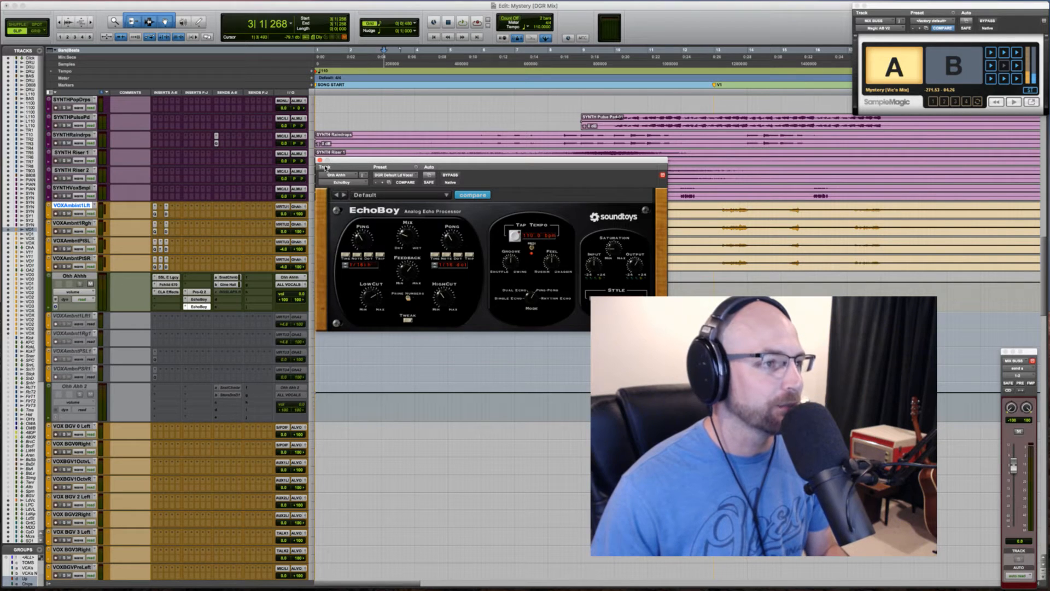
left_click(320, 160)
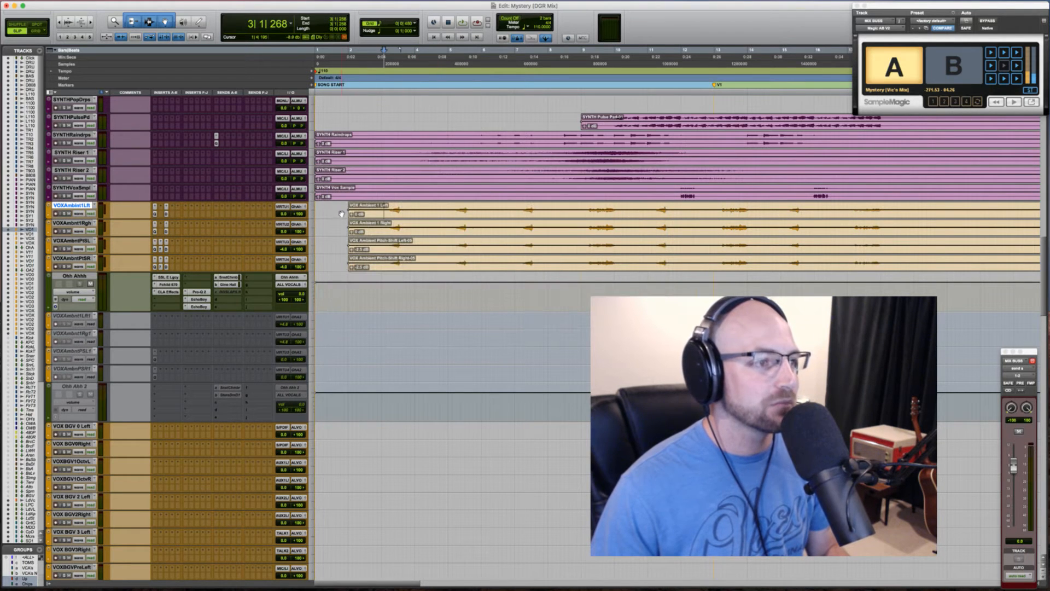
Play the ambient vocal intro from bar 2 with source B in Magic AB, then replay it with source A
left_click(873, 72)
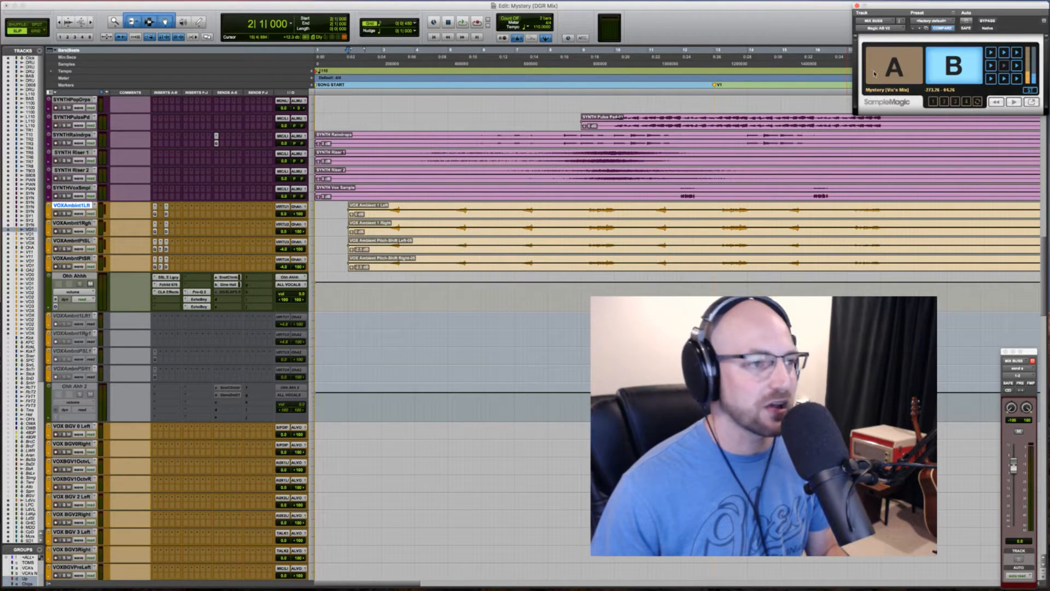
key("space")
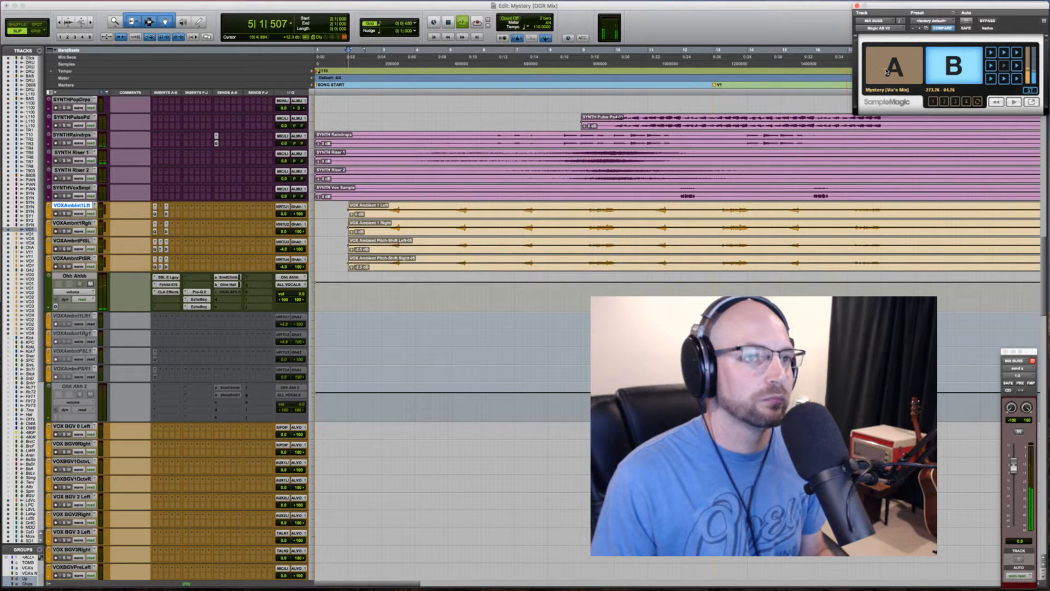
key("space")
left_click(887, 69)
key("space")
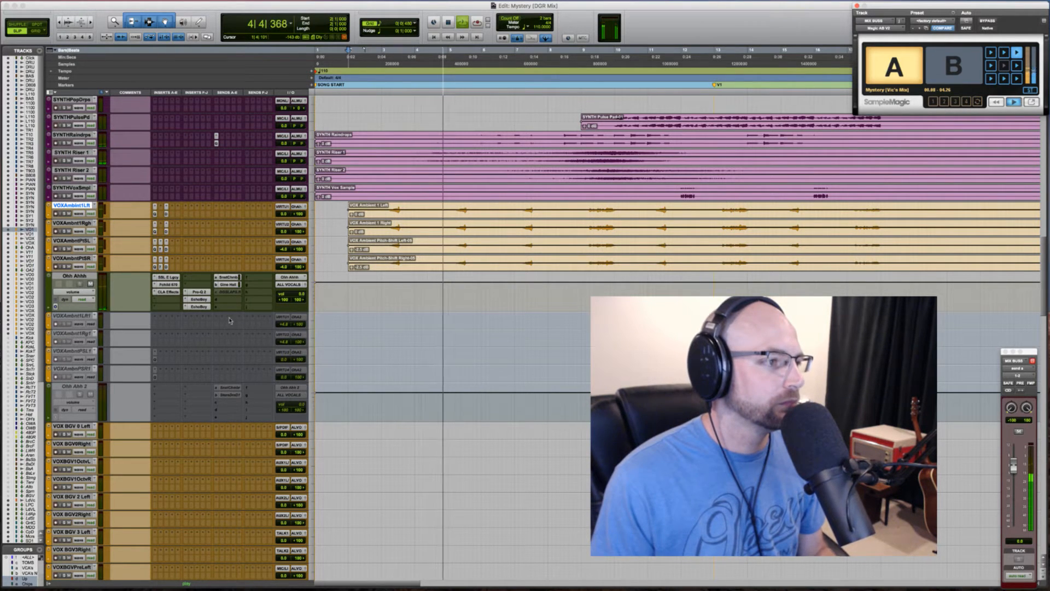
During playback, inspect both EchoBoy plugins and the Pro-Q 2 equalizer on the Ohh Ahhh track, then stop
left_click(199, 300)
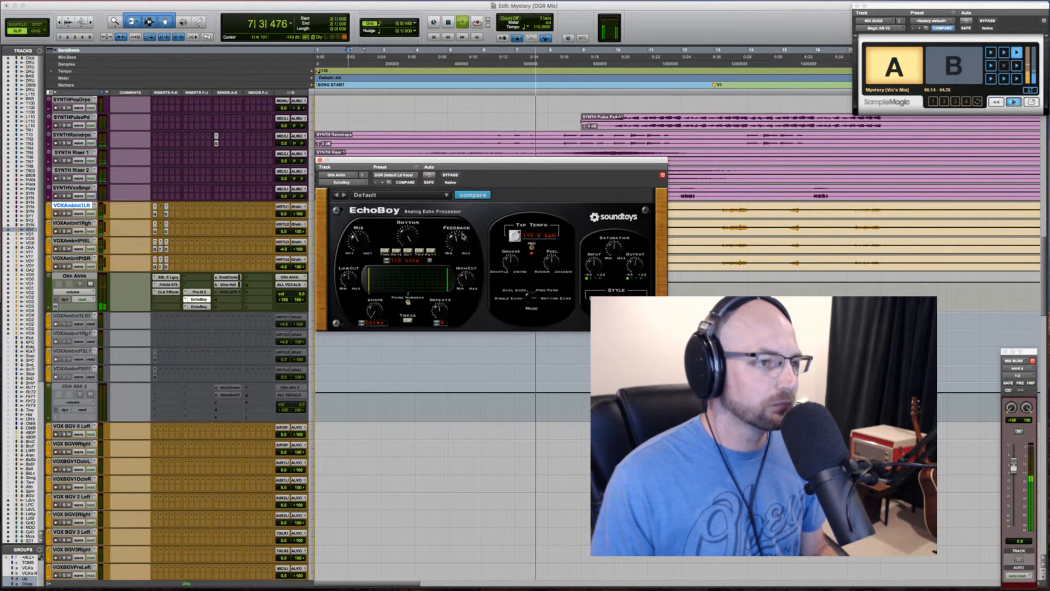
left_click(200, 307)
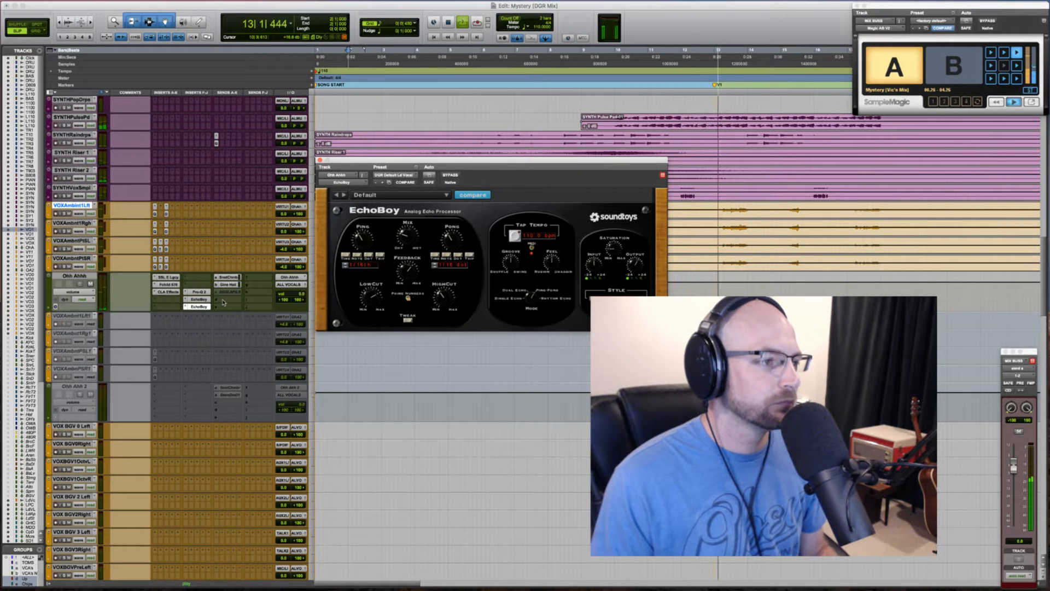
left_click(200, 292)
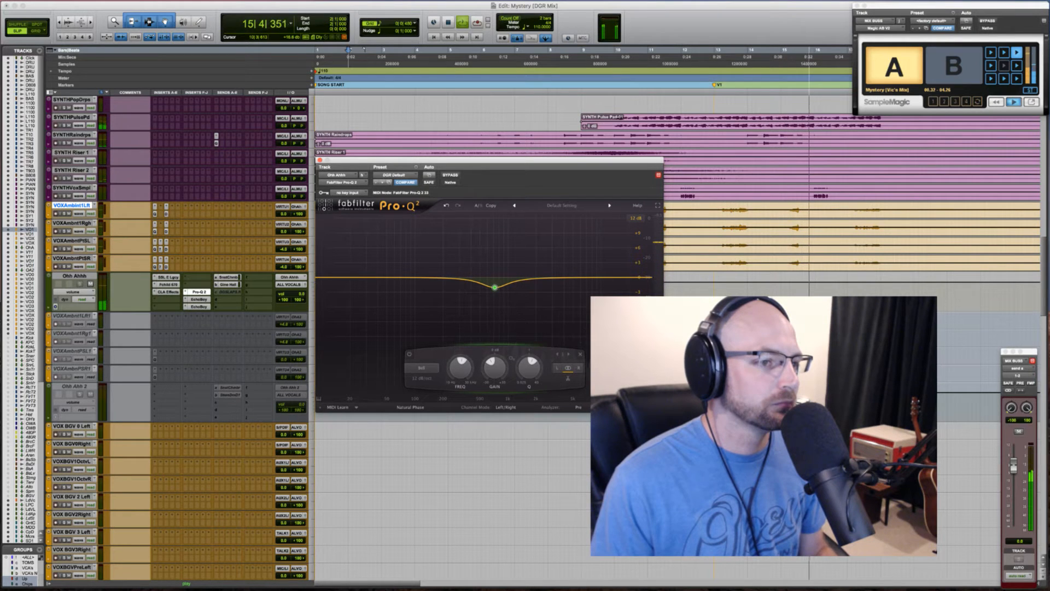
key("space")
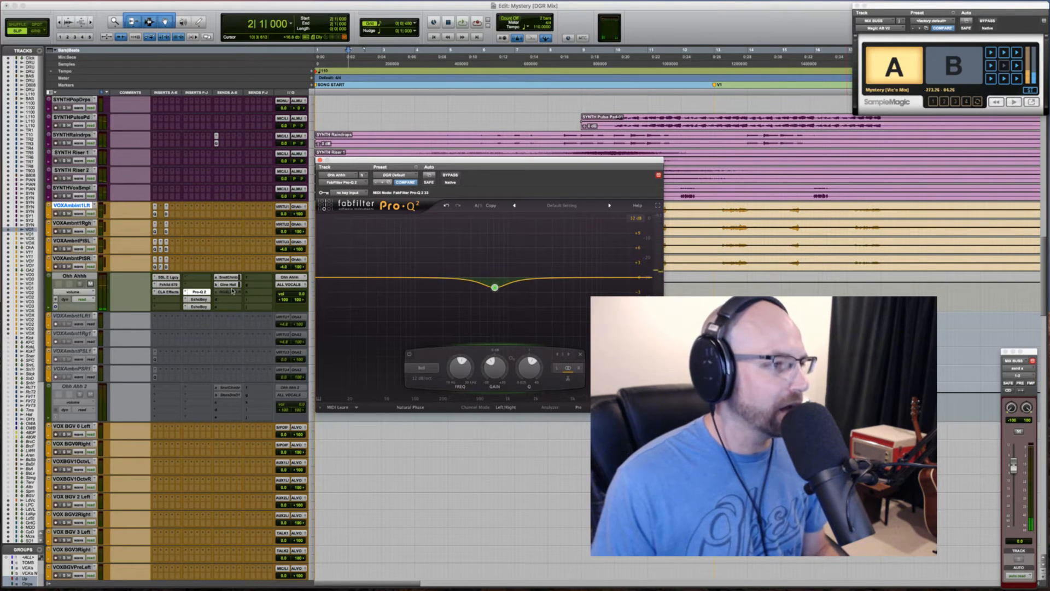
Raise the Ohh Ahhh track's Gino Hall send to -2.7 dB and play the intro from bar 2 to check it
left_click(229, 285)
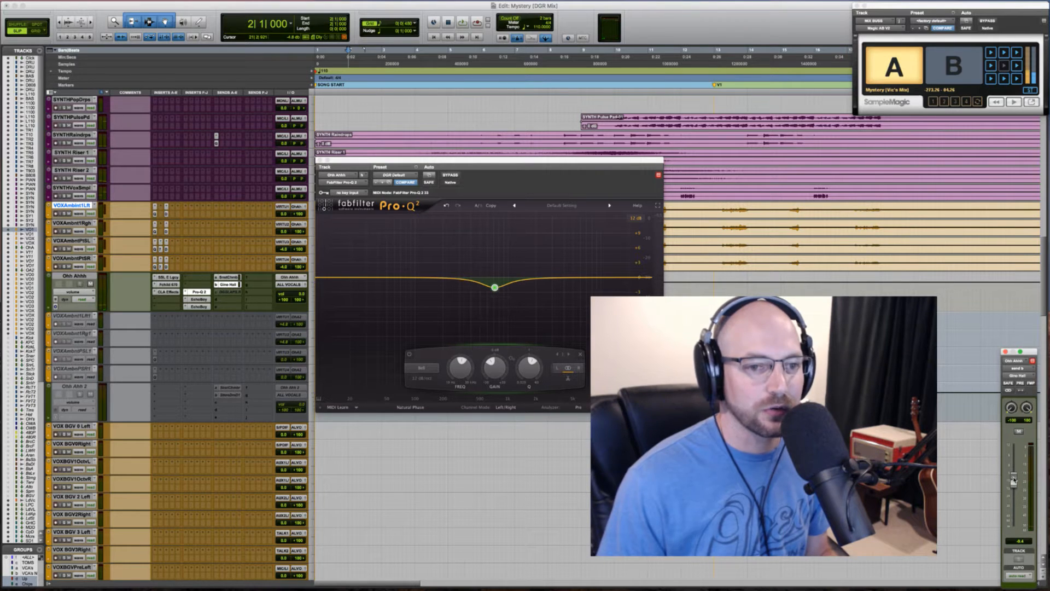
left_click(1013, 476, "alt")
key("space")
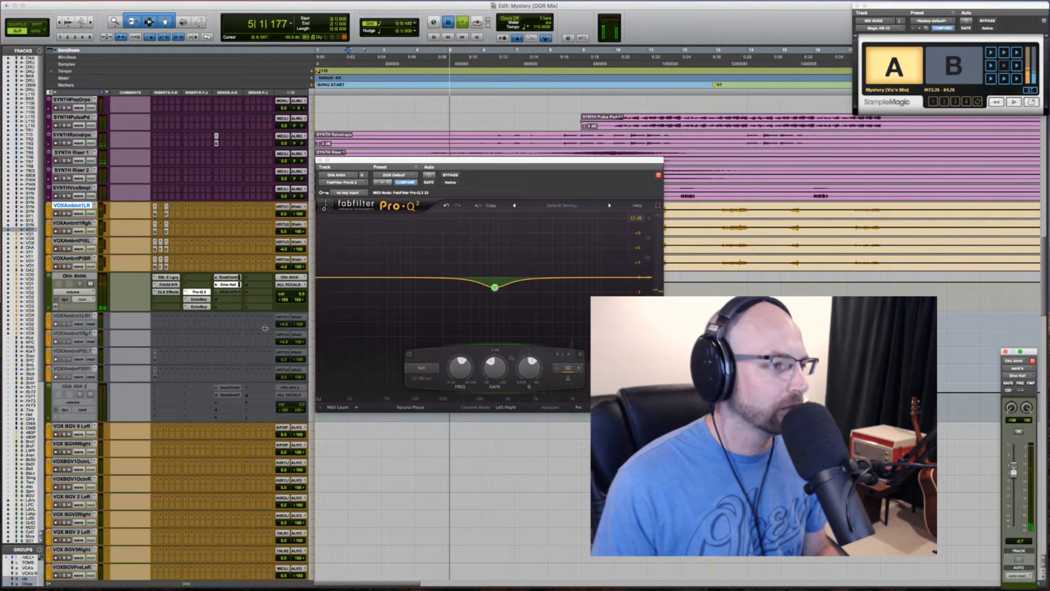
key("space")
Play the ambient vocal intro with the Ohh Ahhh track's second EchoBoy open, then close the plugin window
left_click(200, 306)
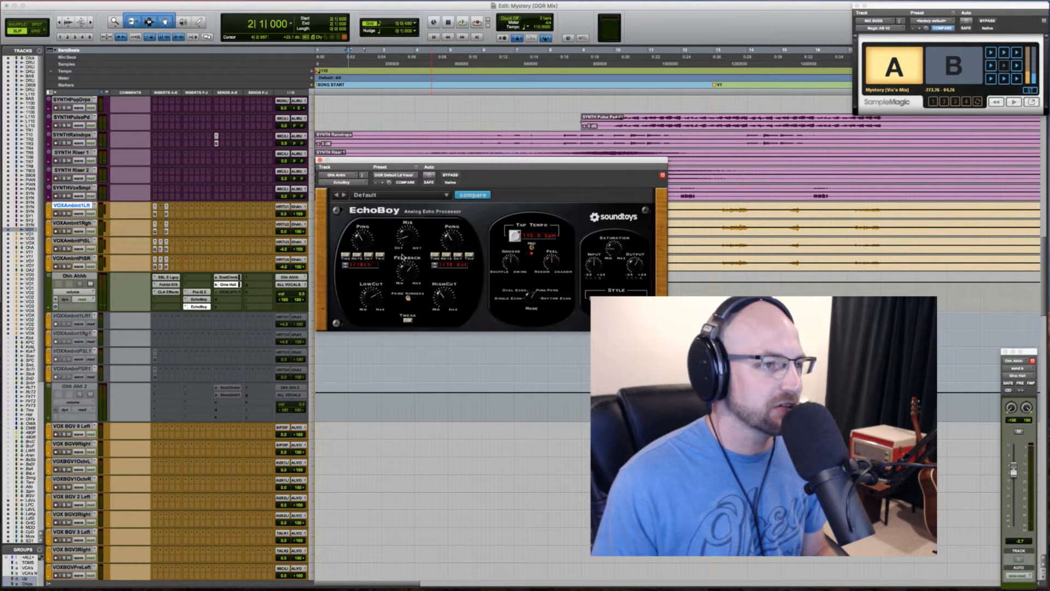
key("space")
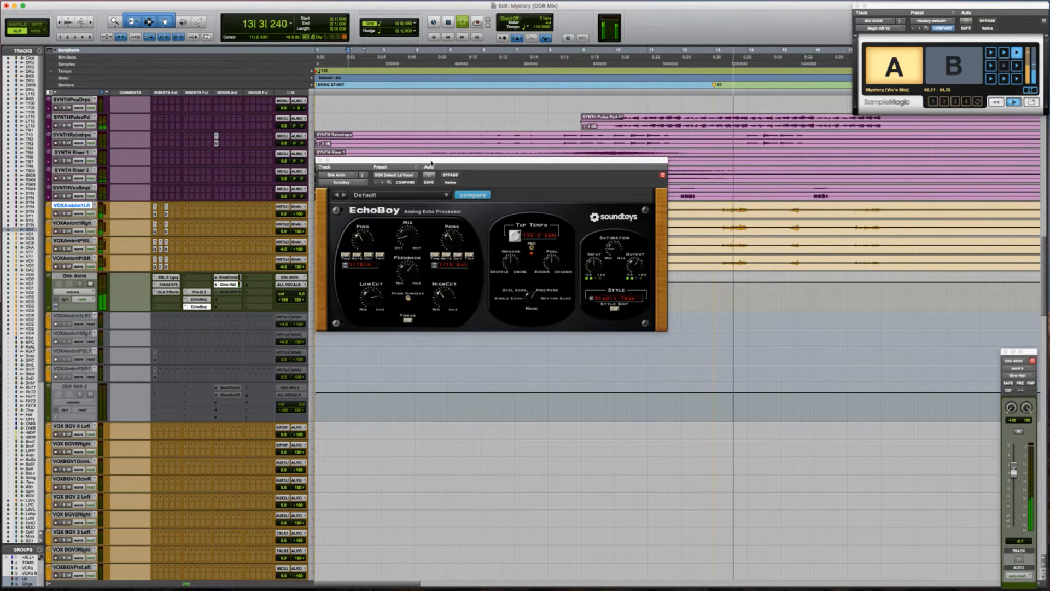
left_click_drag(422, 164, 445, 227)
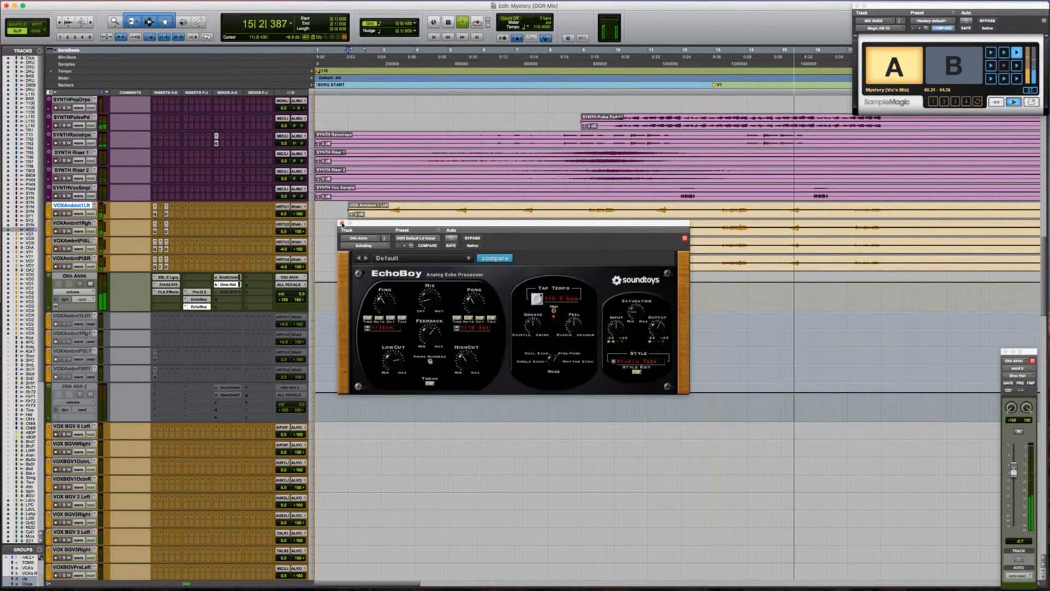
left_click(341, 223)
Raise the Ohh Ahhh track's Sunset Chamber send to about -8.1 dB while playing the intro from bar 2
left_click(231, 278)
key("space")
key("space")
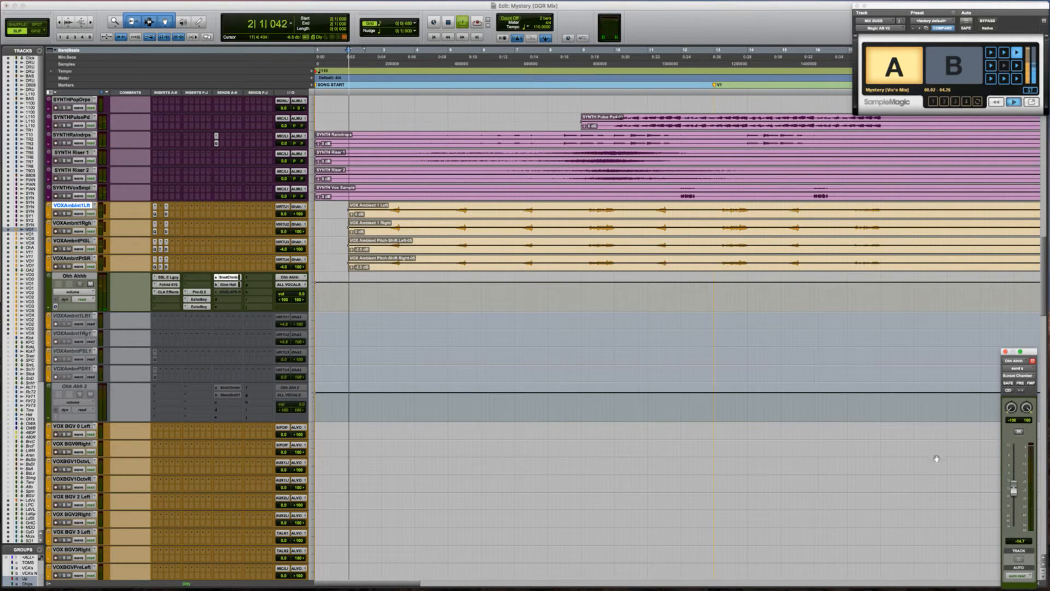
left_click_drag(1012, 491, 1013, 481)
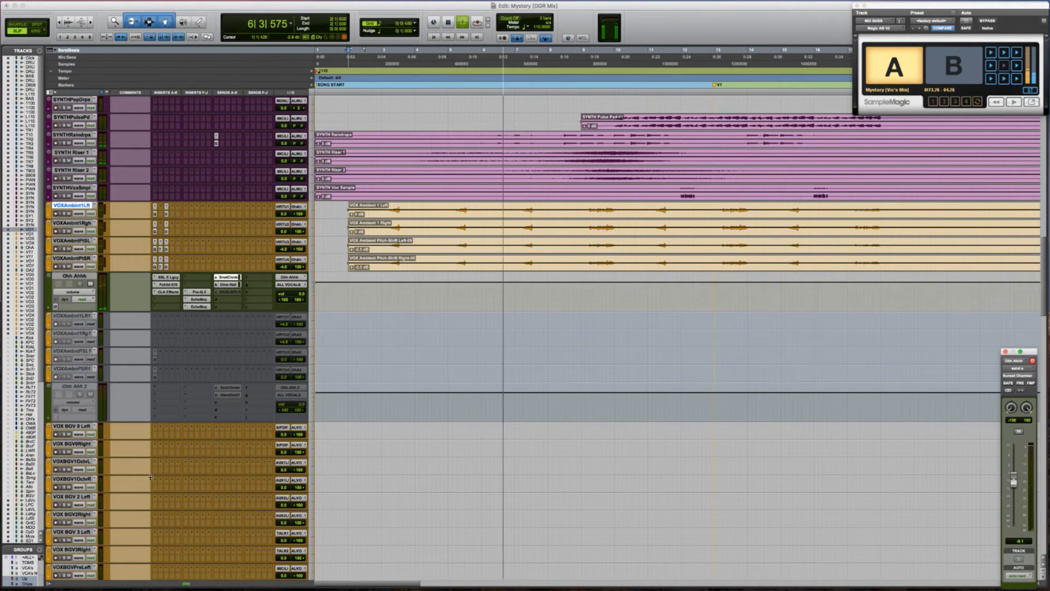
key("space")
Add a bell cut of about -4.2 dB near 275 Hz to the Sun Chamber return's Pro-Q 2 during playback, then close the equalizer
scroll(152, 480, "down", 5)
scroll(152, 480, "down", 15)
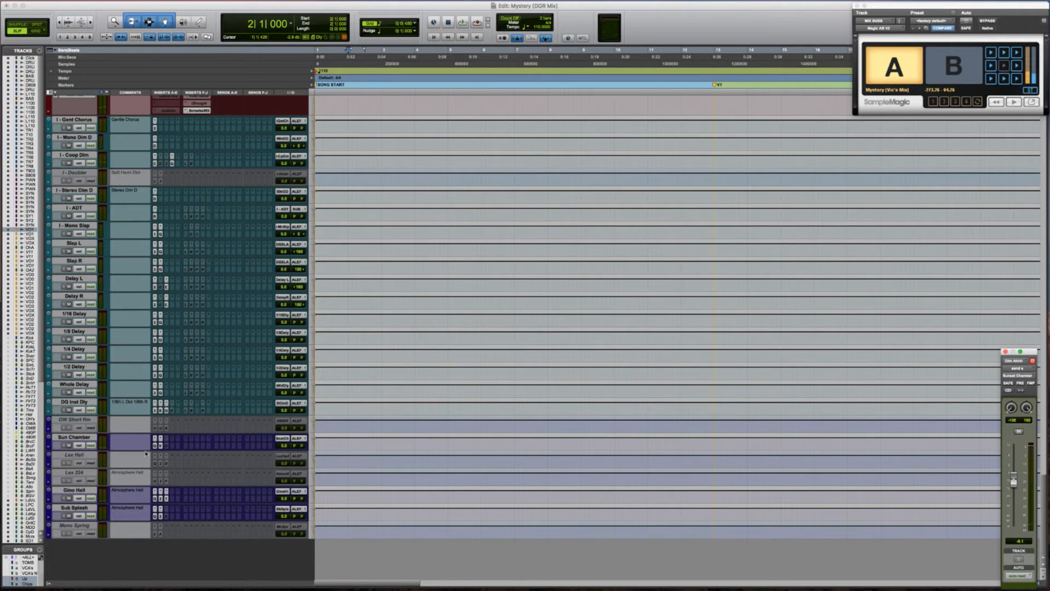
left_click(157, 445)
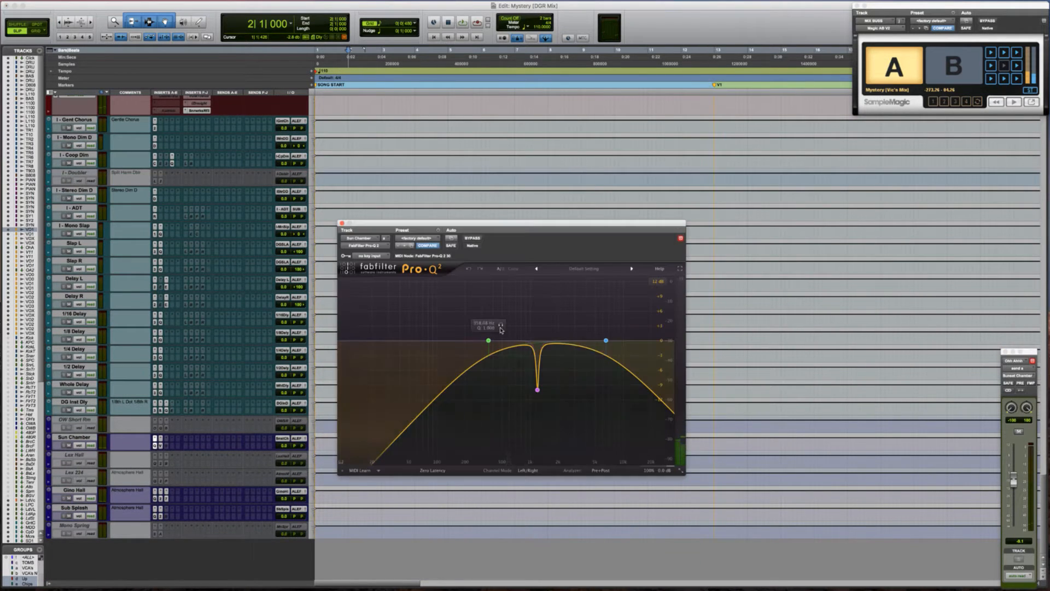
left_click_drag(521, 344, 470, 371)
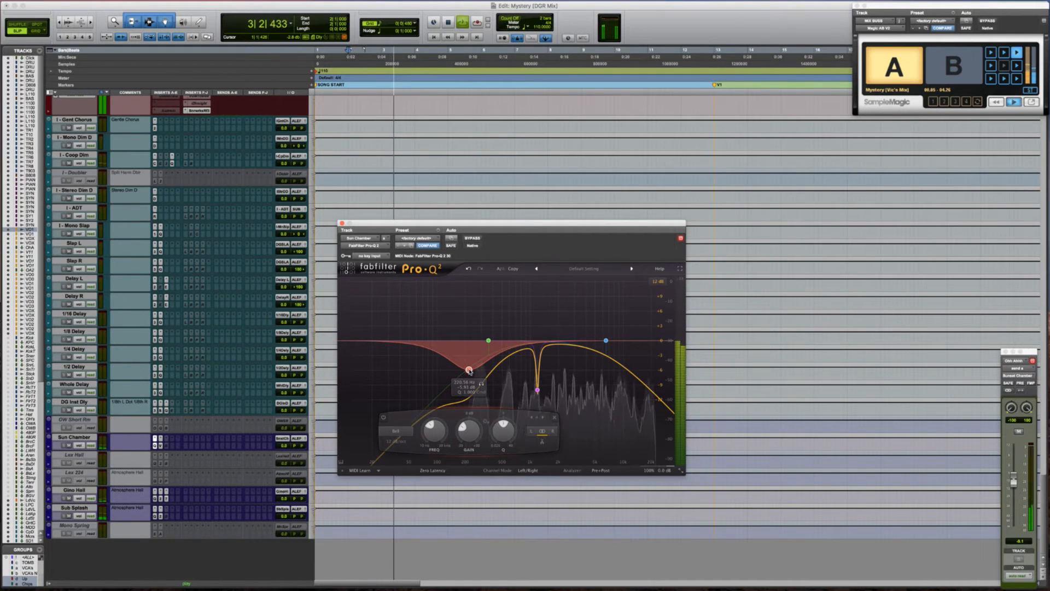
left_click_drag(469, 371, 479, 362)
scroll(478, 361, "up", 3)
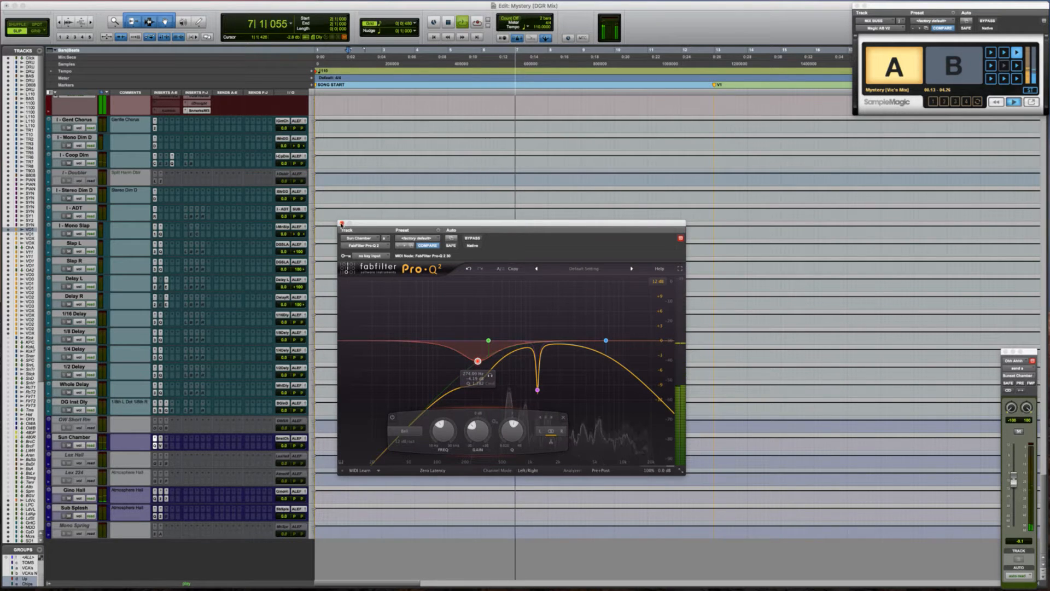
key("space")
key("super+w")
Examine the arrangement from the effects returns up through the vocals, synths, transitions, bass and drums, ending on the BASS Trap Sub track
scroll(367, 272, "up", 12)
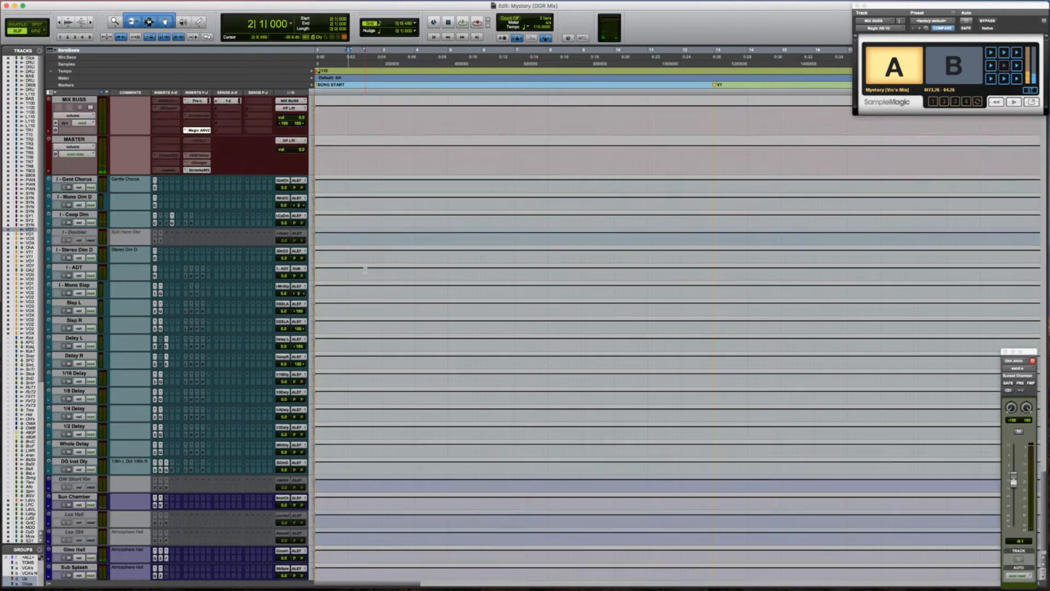
scroll(365, 271, "up", 15)
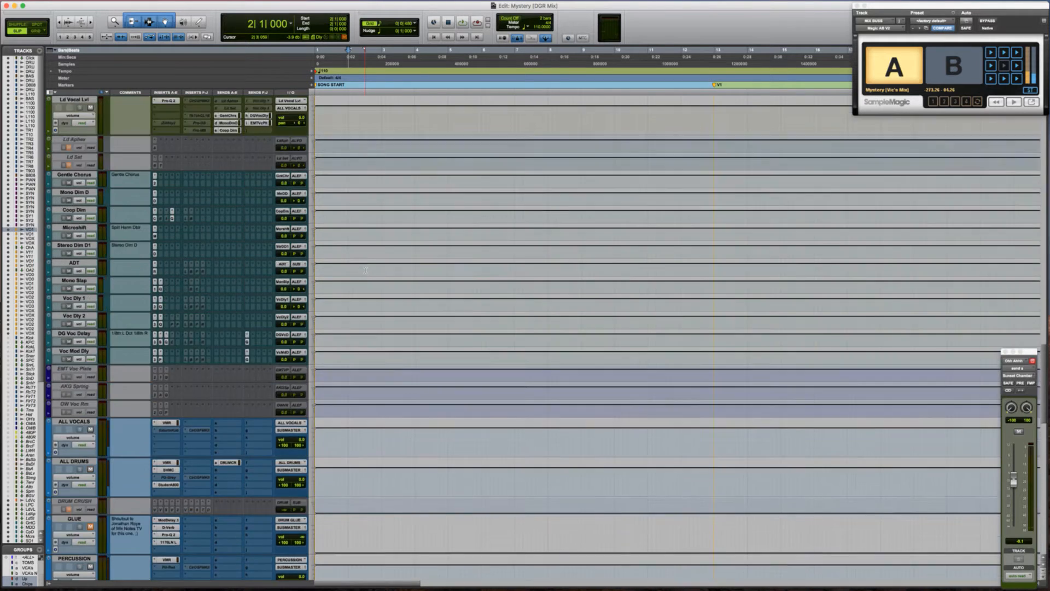
key("r")
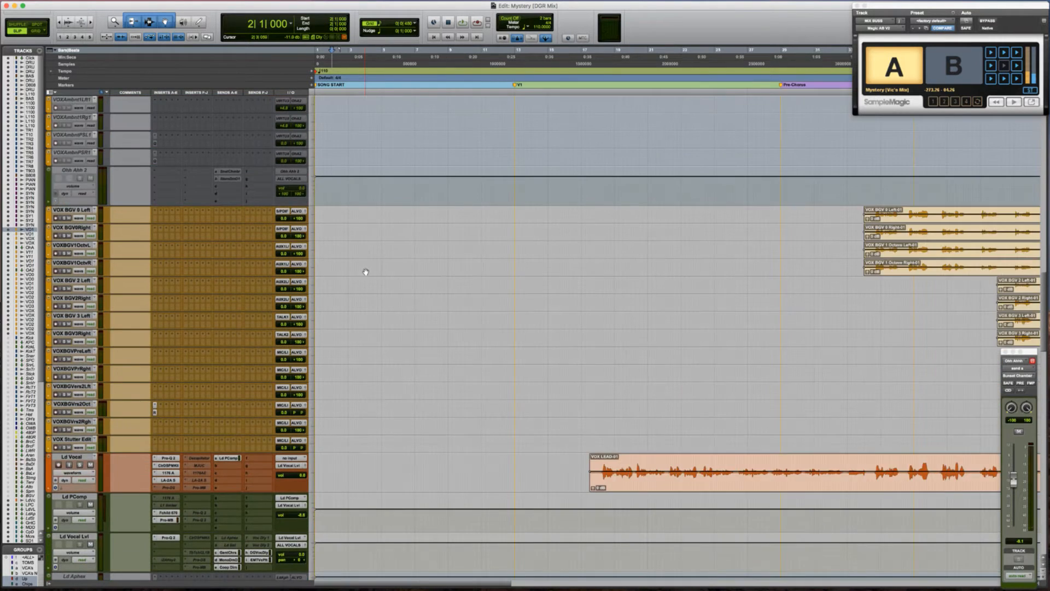
scroll(366, 272, "up", 6)
key("r")
scroll(365, 271, "up", 1)
scroll(366, 272, "up", 8)
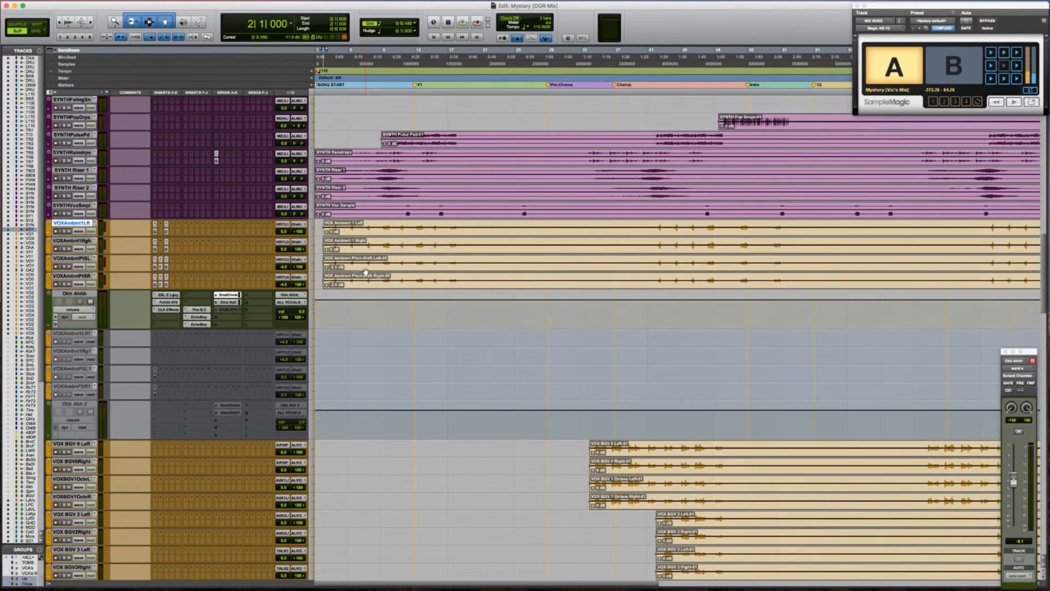
left_click(386, 257)
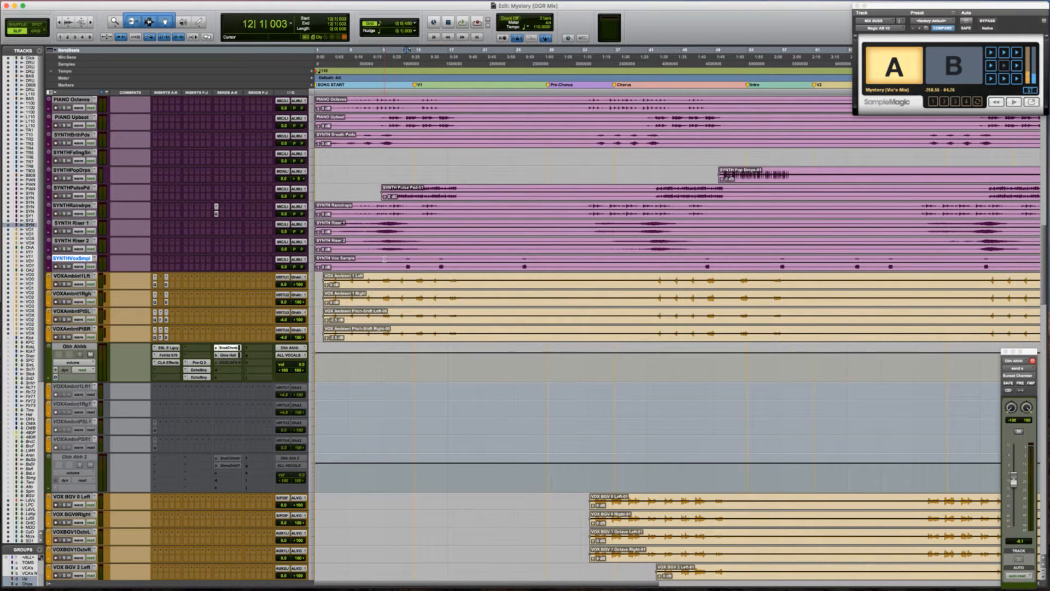
scroll(405, 259, "up", 5)
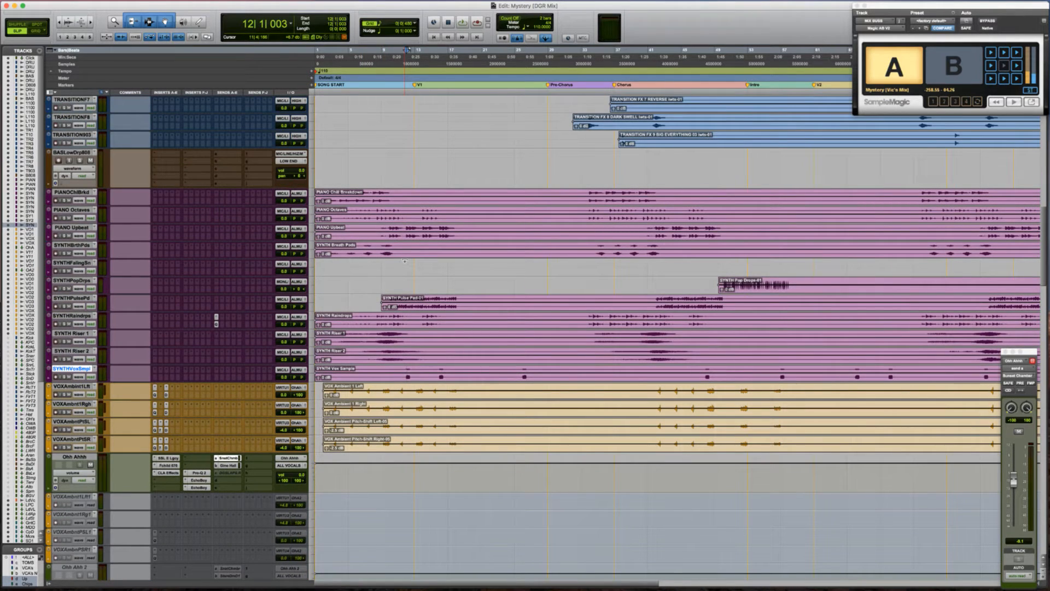
scroll(182, 250, "up", 10)
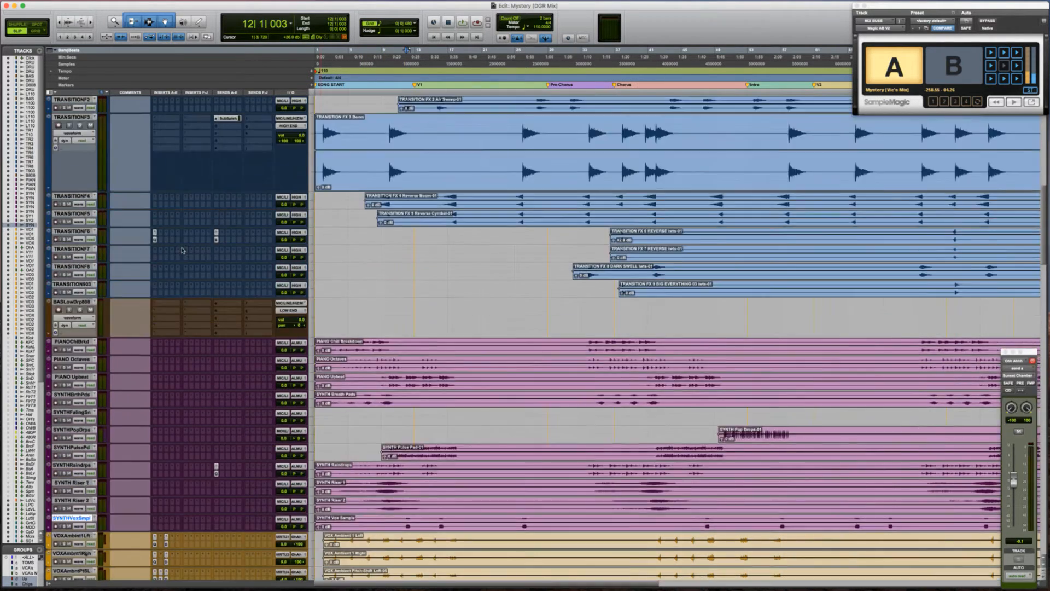
scroll(234, 252, "up", 5)
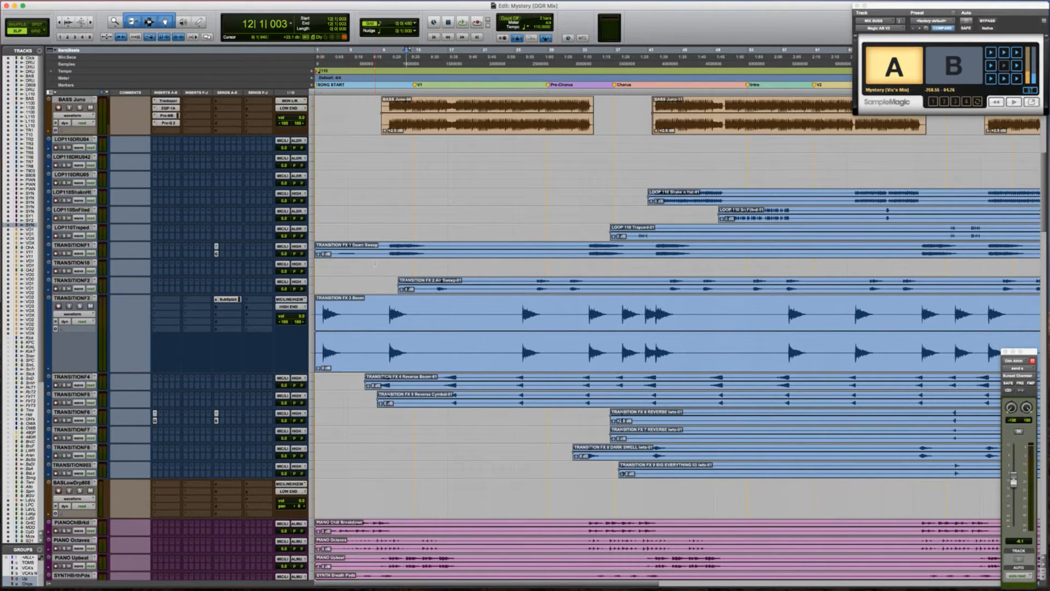
key("super+bracketleft")
scroll(375, 263, "up", 11)
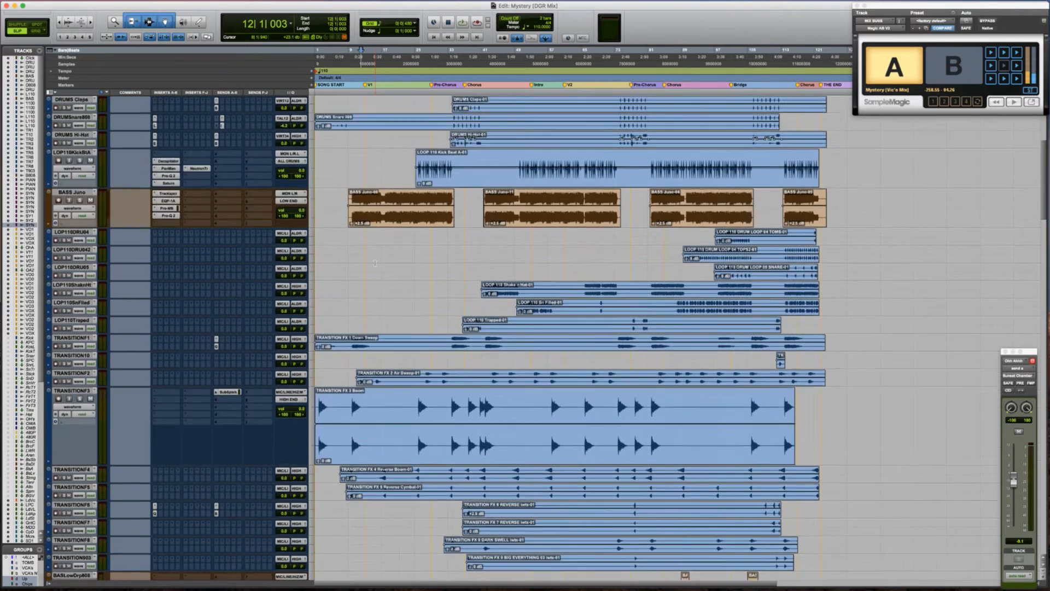
left_click(367, 206)
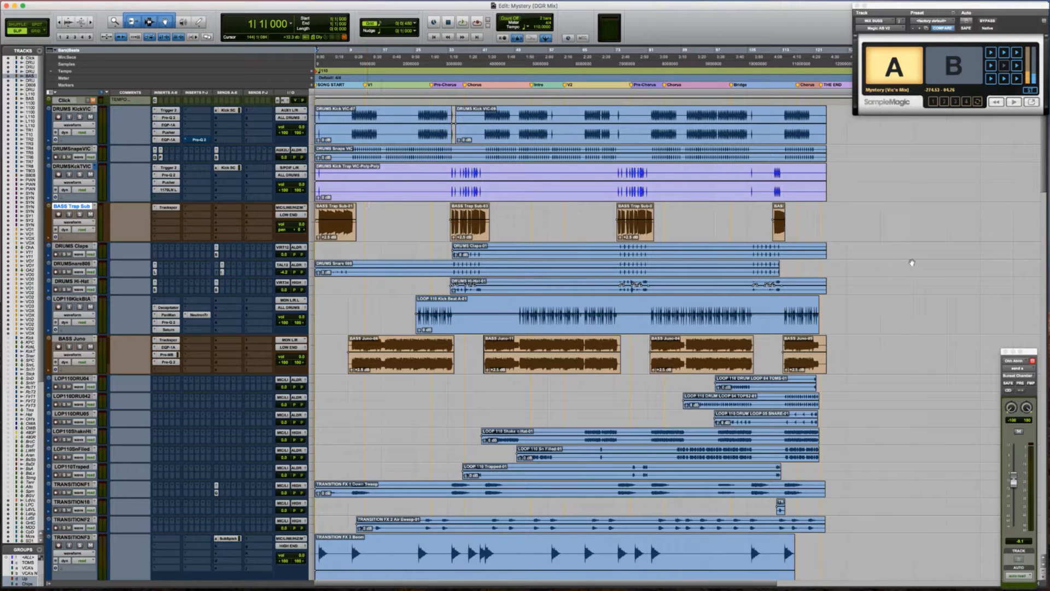
key("super+equal")
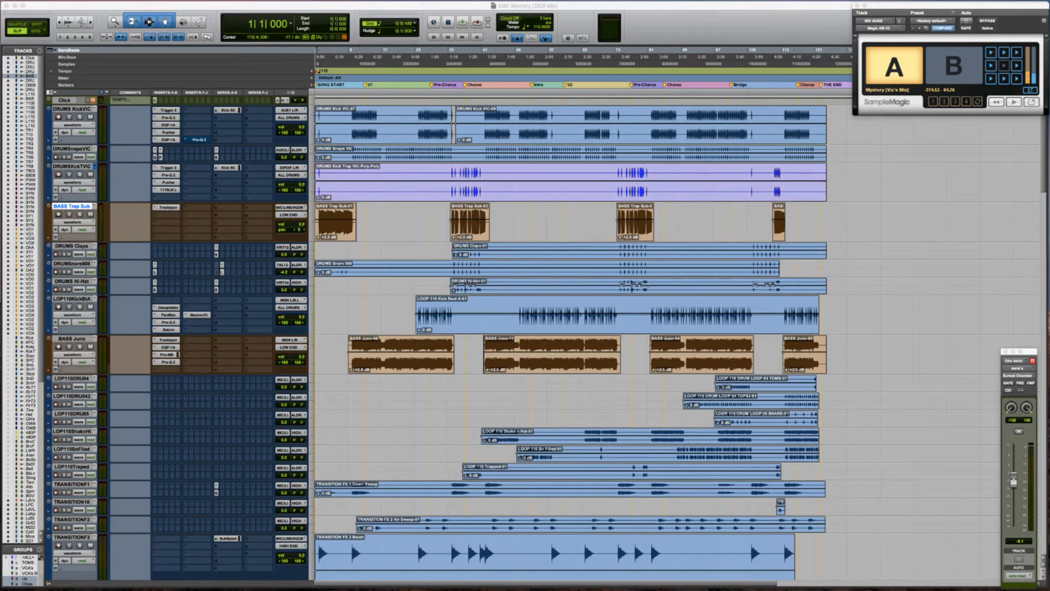
left_click(678, 30)
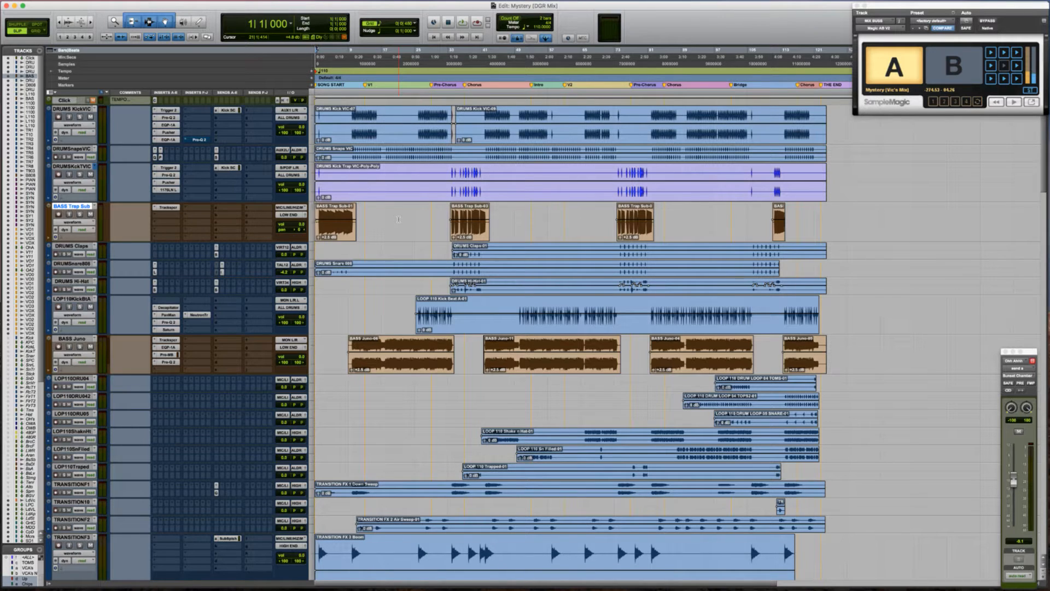
mouse_move(175, 586)
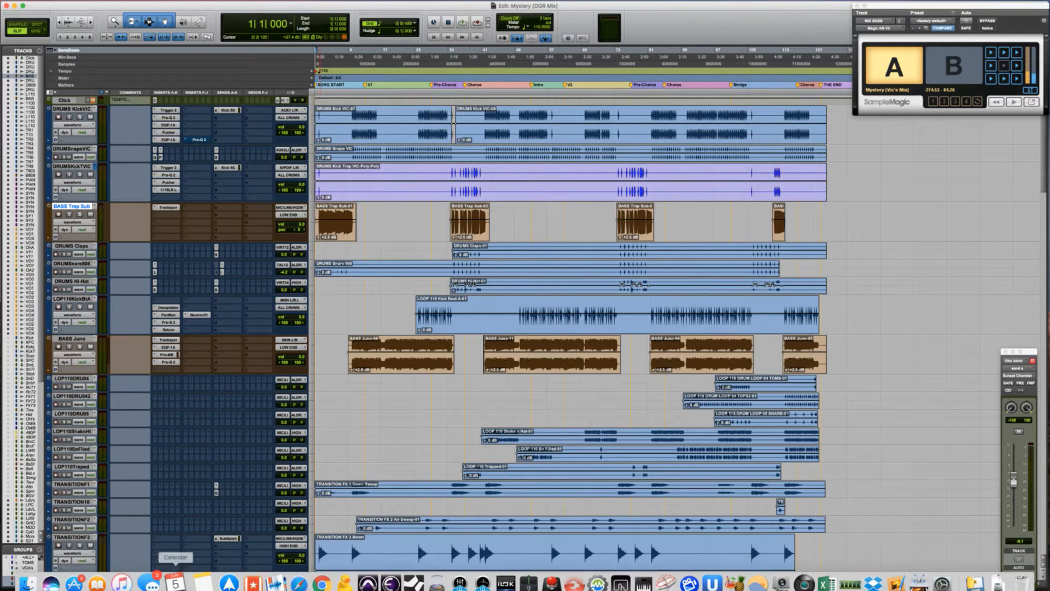
Switch to the Wunderlist to-do app and create a new list named Mystery
left_click(242, 574)
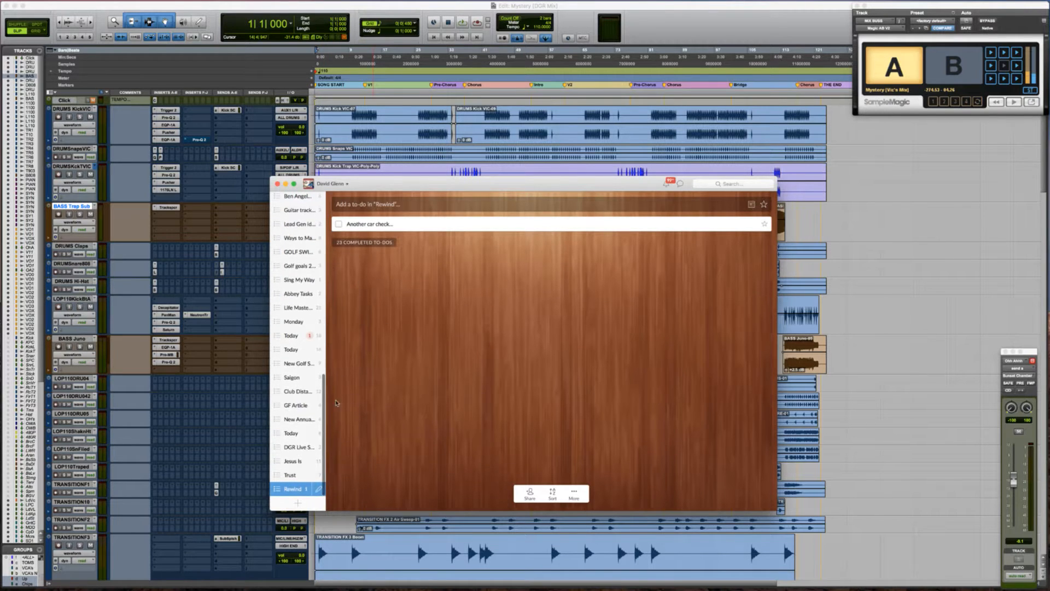
left_click(297, 504)
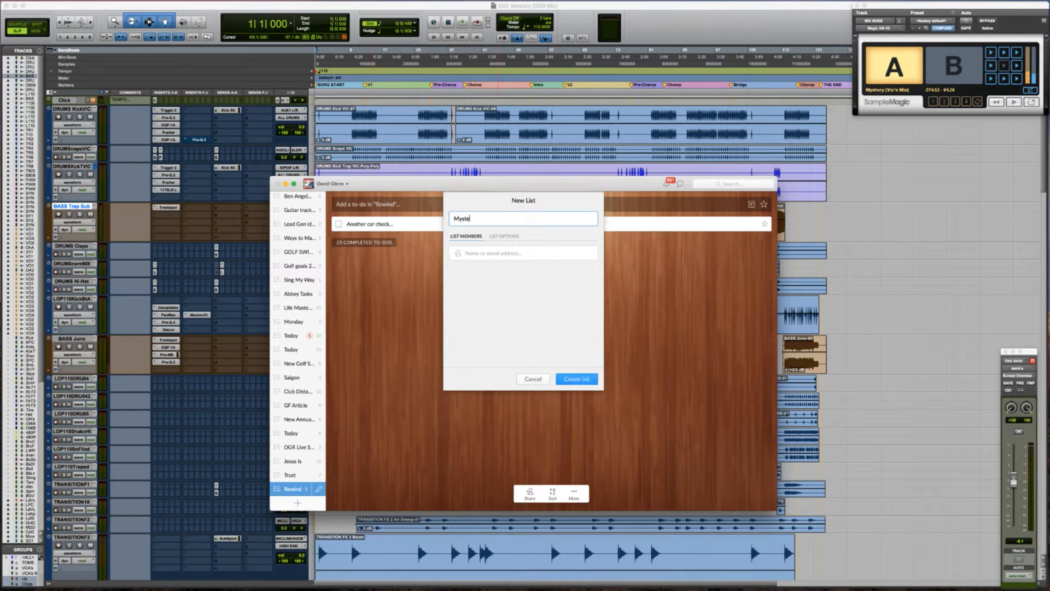
type("Mystery")
key("Return")
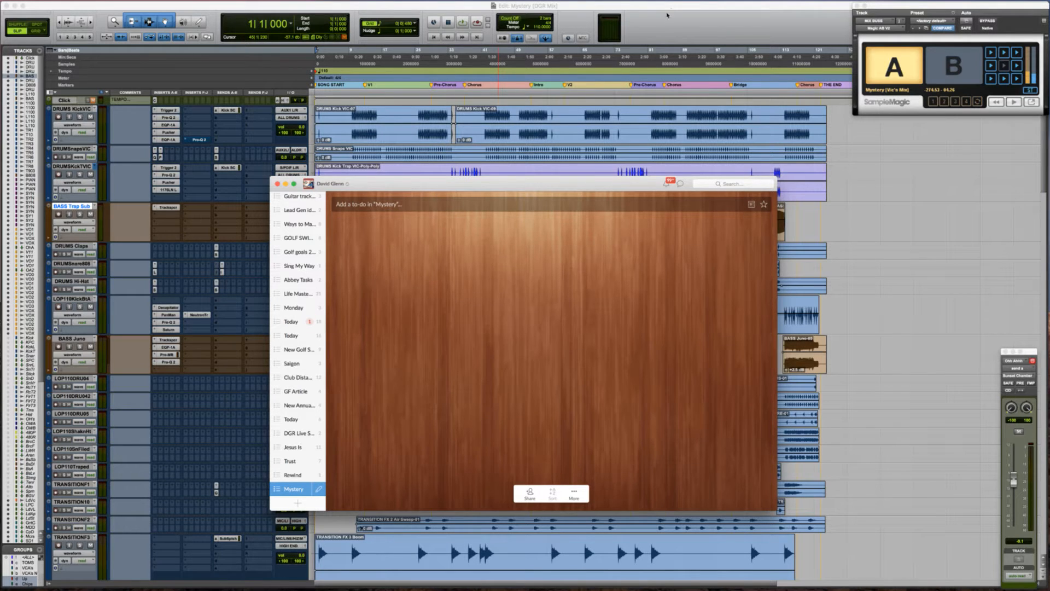
Switch back to Pro Tools and play the song from the start while reviewing the loop, transition, synth and ambient vocal tracks
left_click(666, 14)
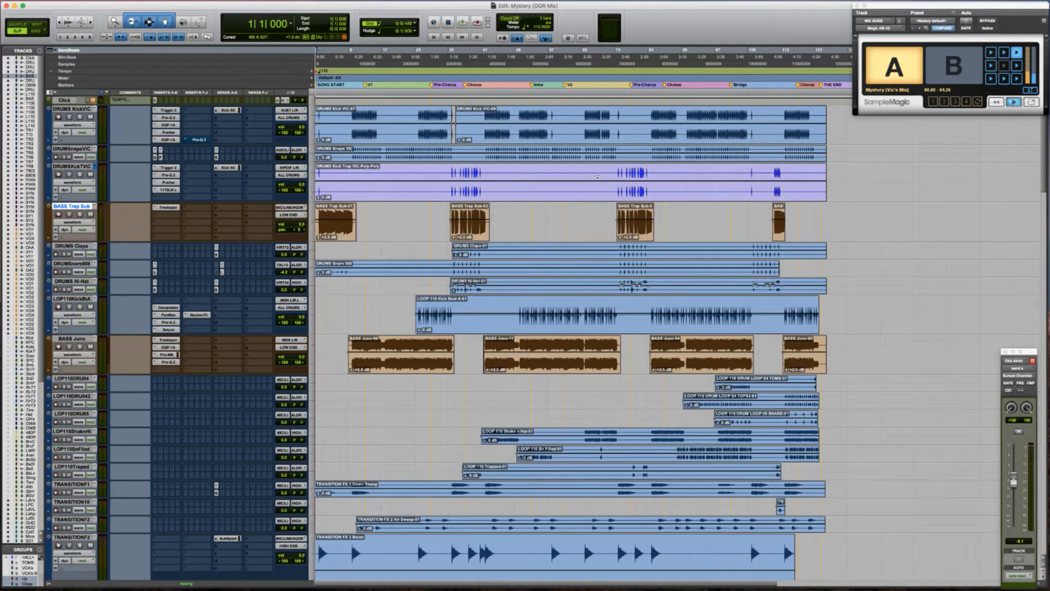
key("space")
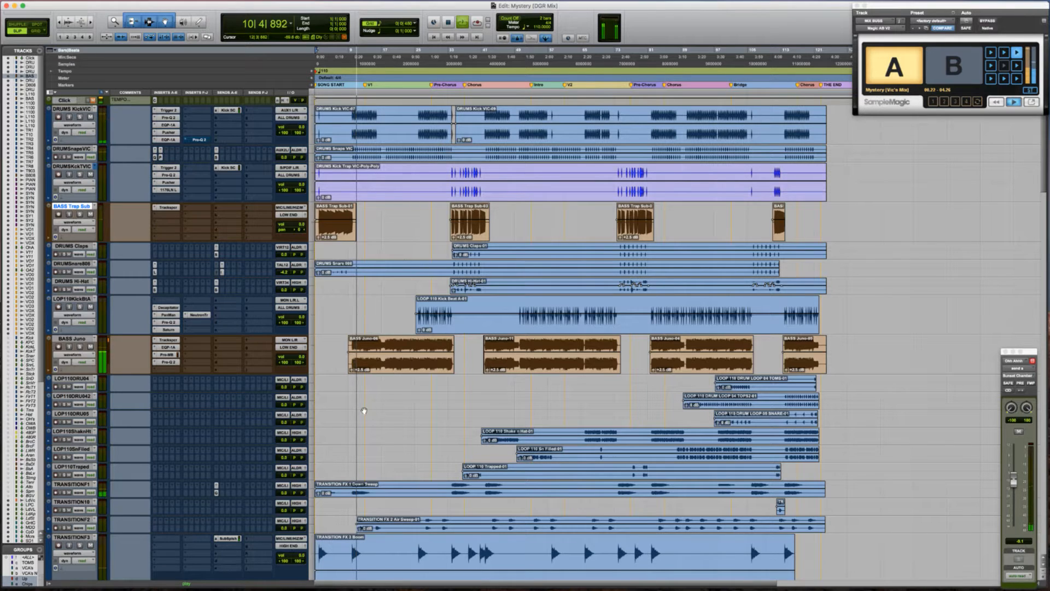
scroll(363, 391, "down", 5)
scroll(363, 410, "down", 10)
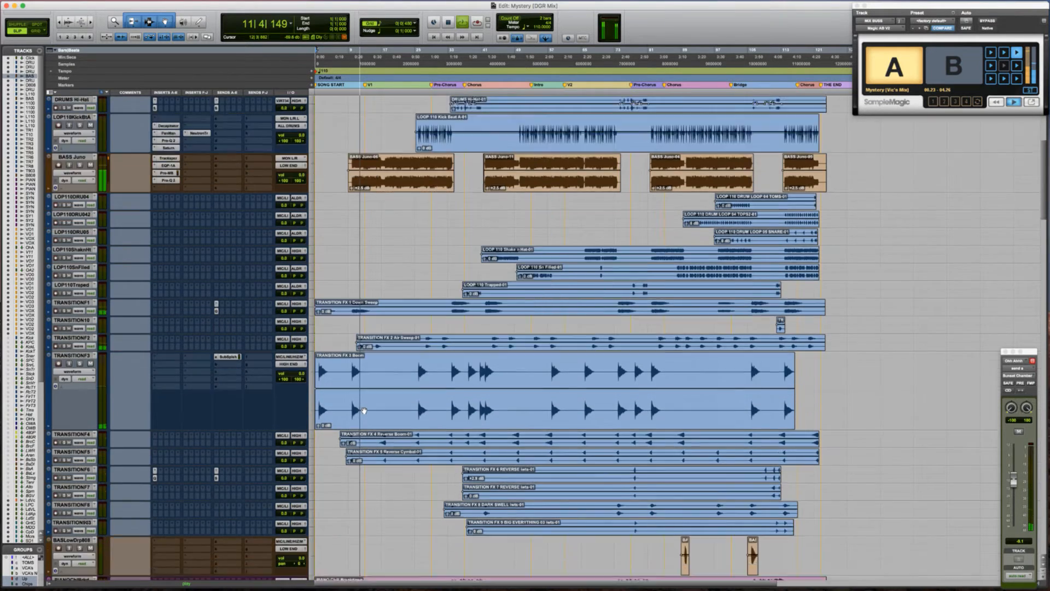
scroll(364, 410, "down", 8)
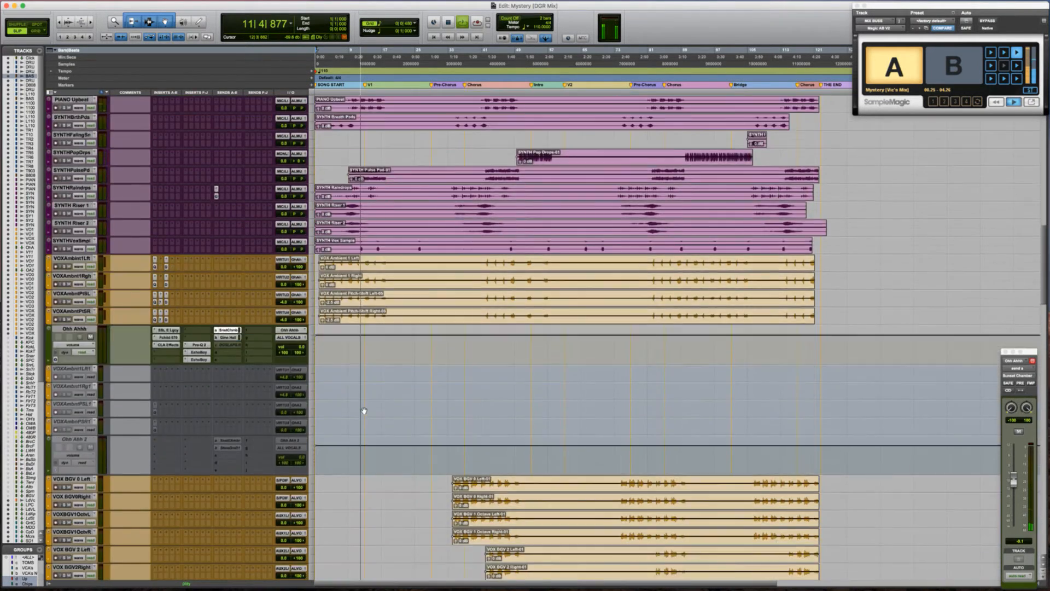
scroll(364, 410, "up", 13)
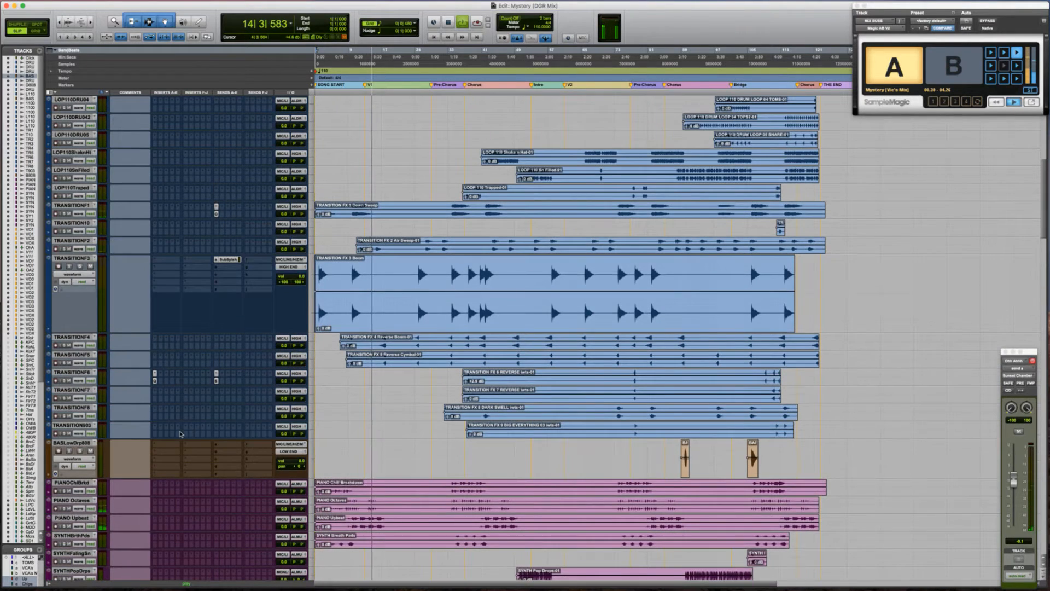
Add a bell cut of about -3.8 dB near 250 Hz to the Gino Hall return's Pro-Q 2 during playback, then close the equalizer
scroll(180, 434, "down", 14)
scroll(180, 433, "down", 20)
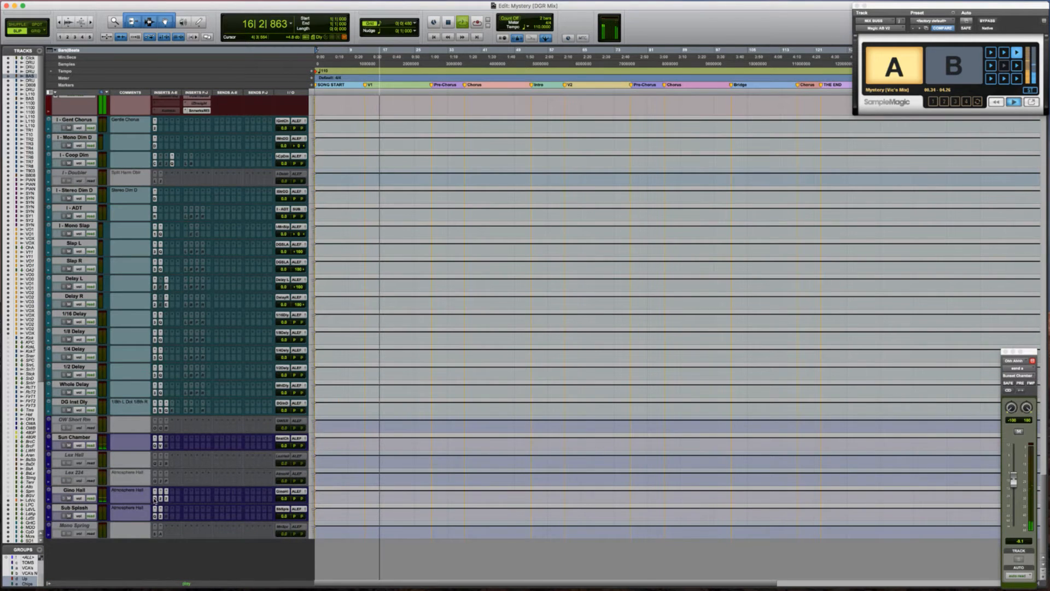
left_click(155, 493)
double_click(475, 359)
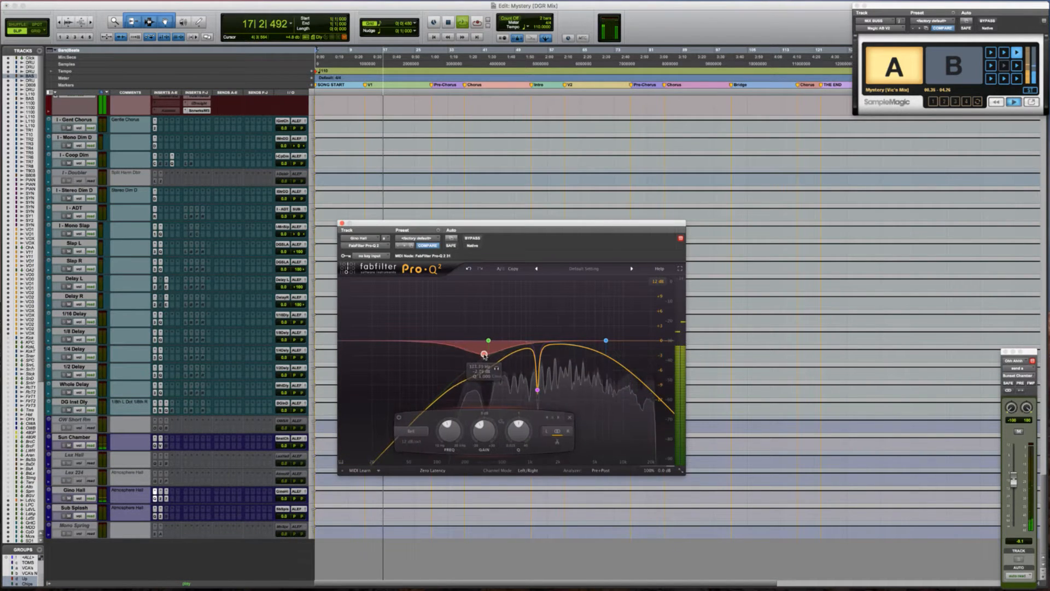
left_click_drag(475, 359, 474, 359)
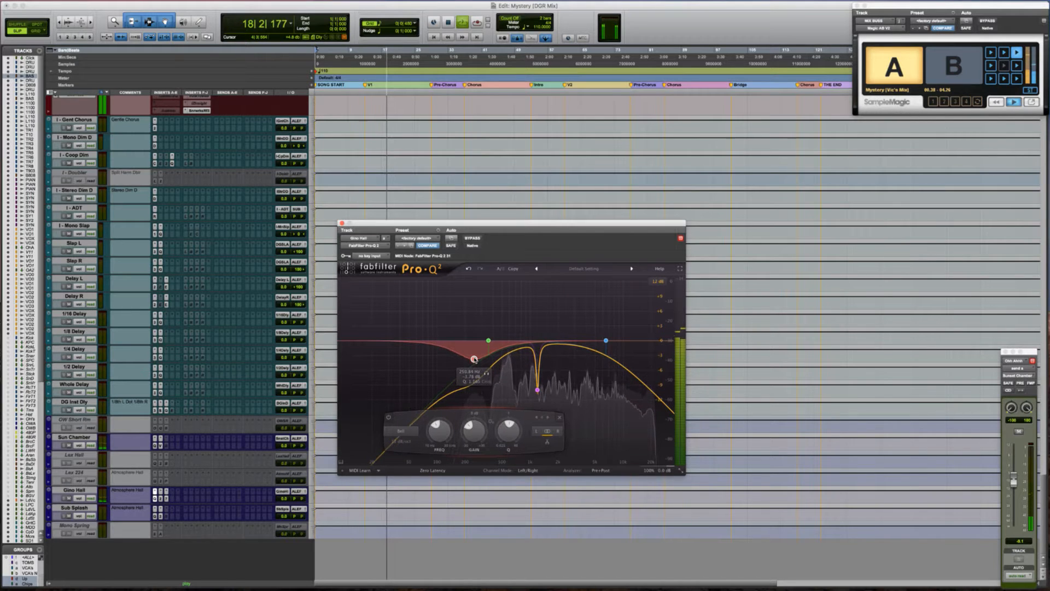
left_click(341, 224)
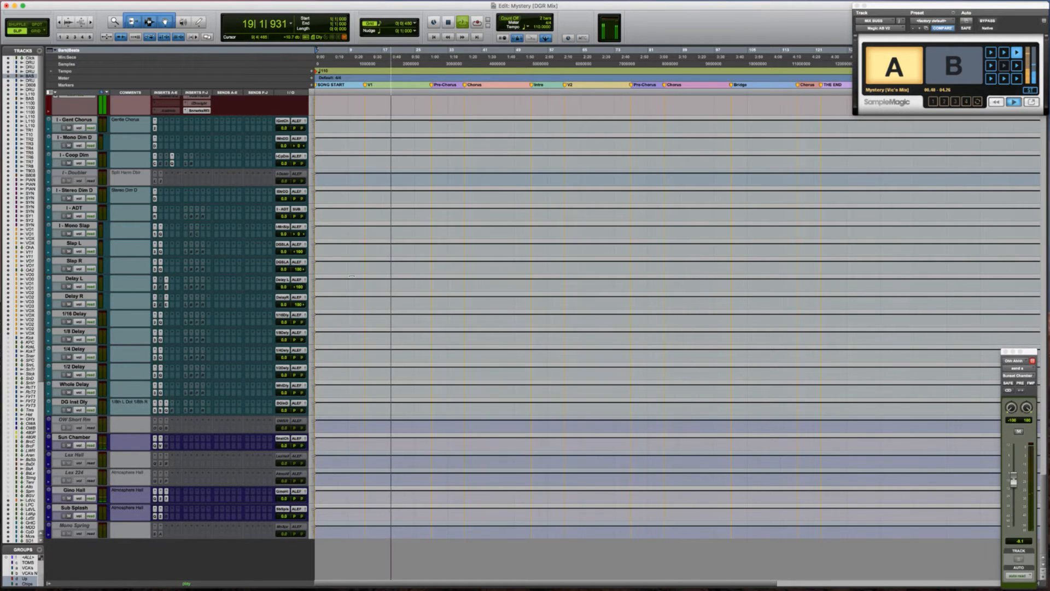
Switch to the to-do app during playback and add "Need a sick vocal sound - Effects... More modulation" to the Mystery list
scroll(350, 273, "up", 10)
scroll(352, 276, "down", 15)
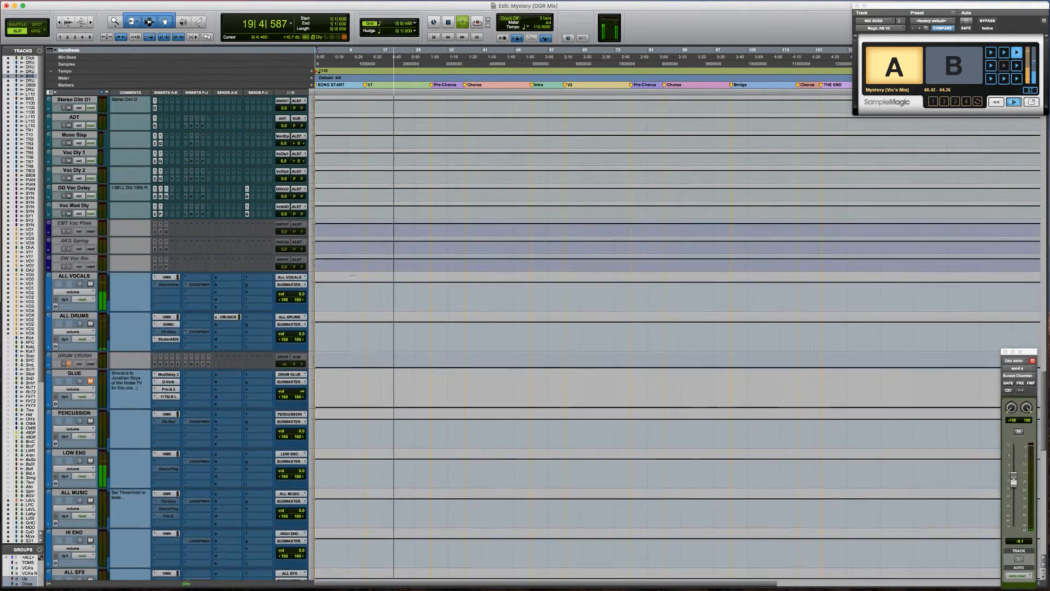
scroll(352, 276, "up", 10)
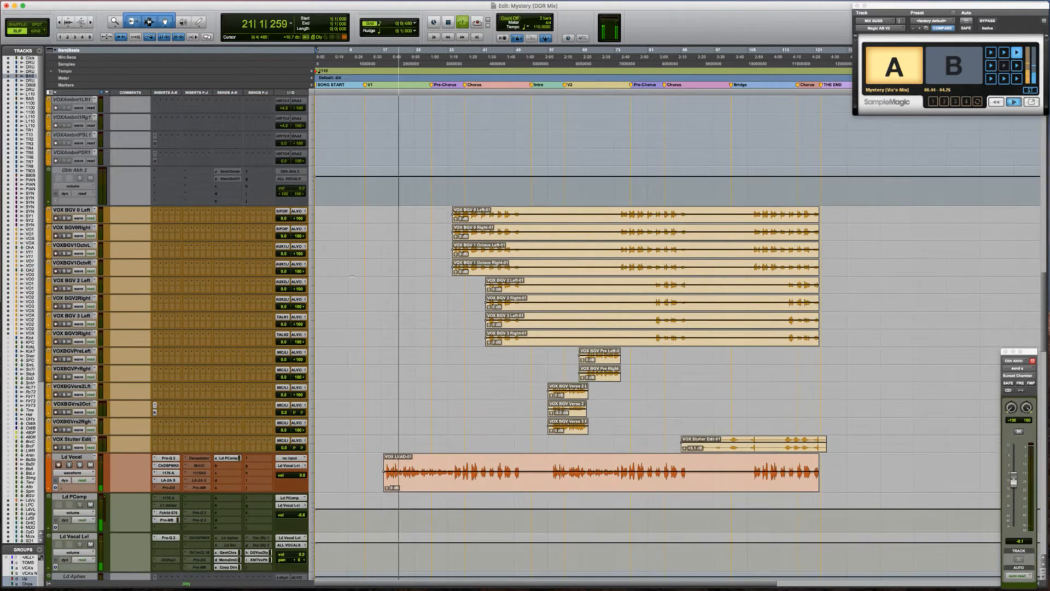
key("super+Tab")
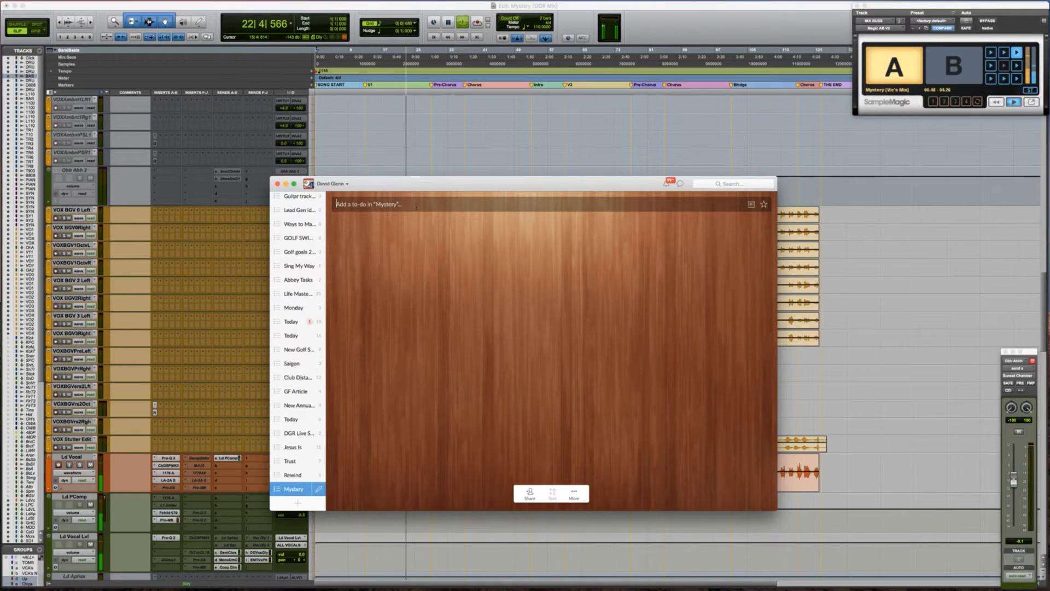
type("Need a sick voc")
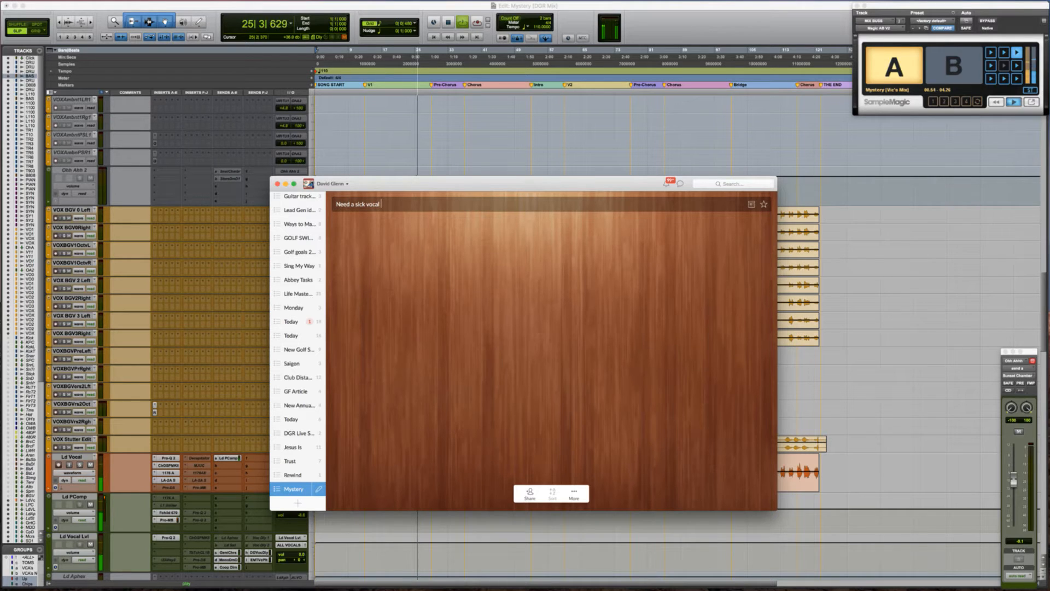
type("al sound - ")
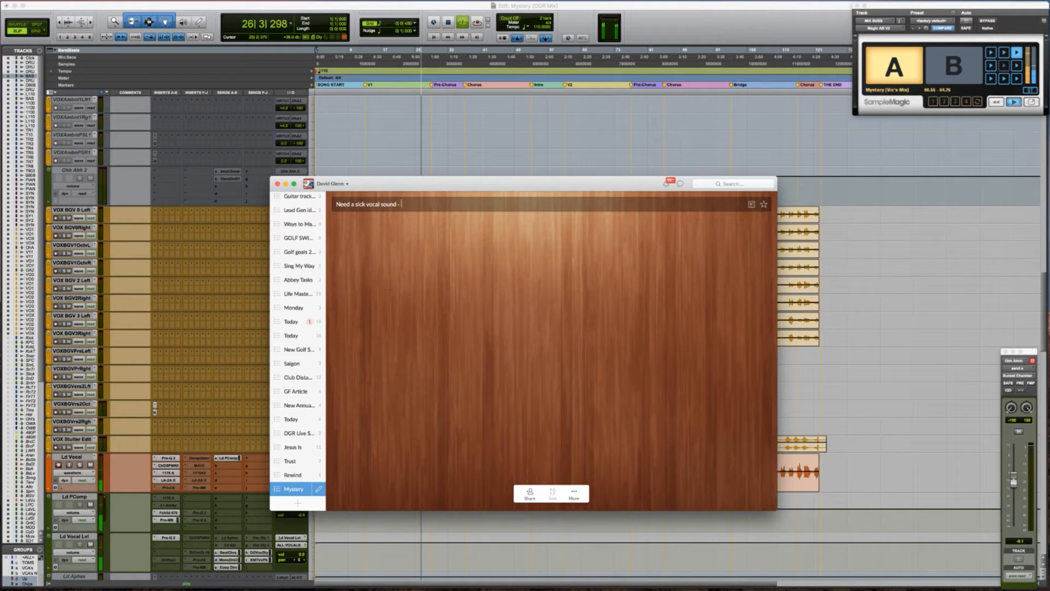
type("Effects...")
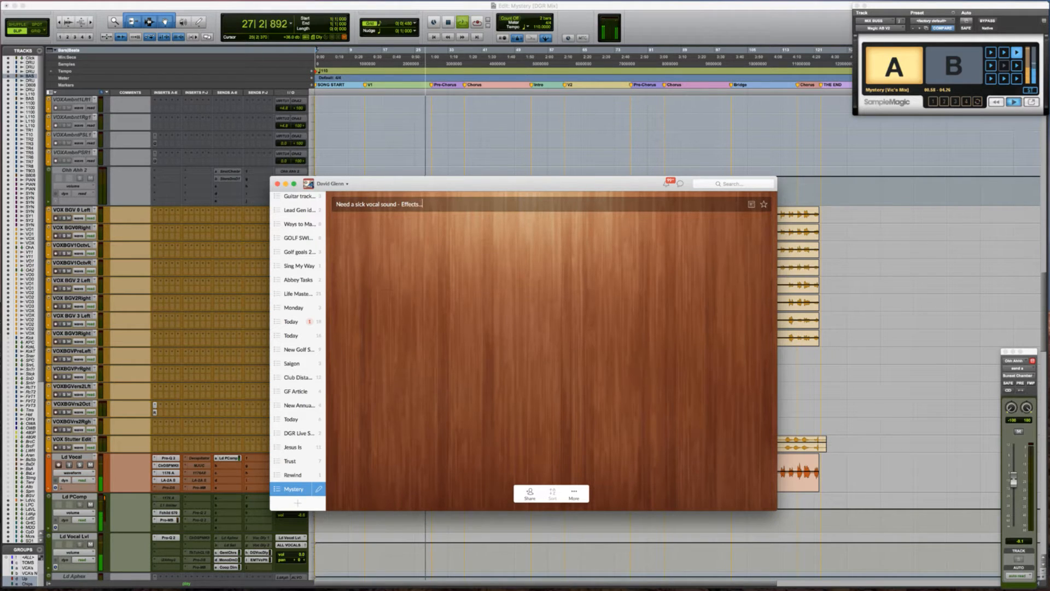
type(" Modul")
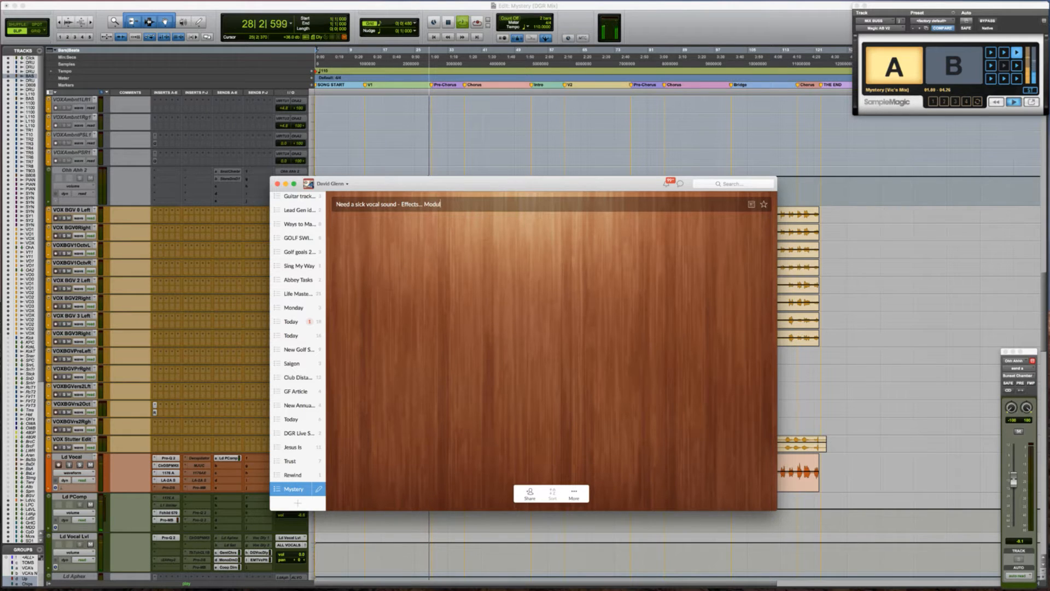
type("re modula")
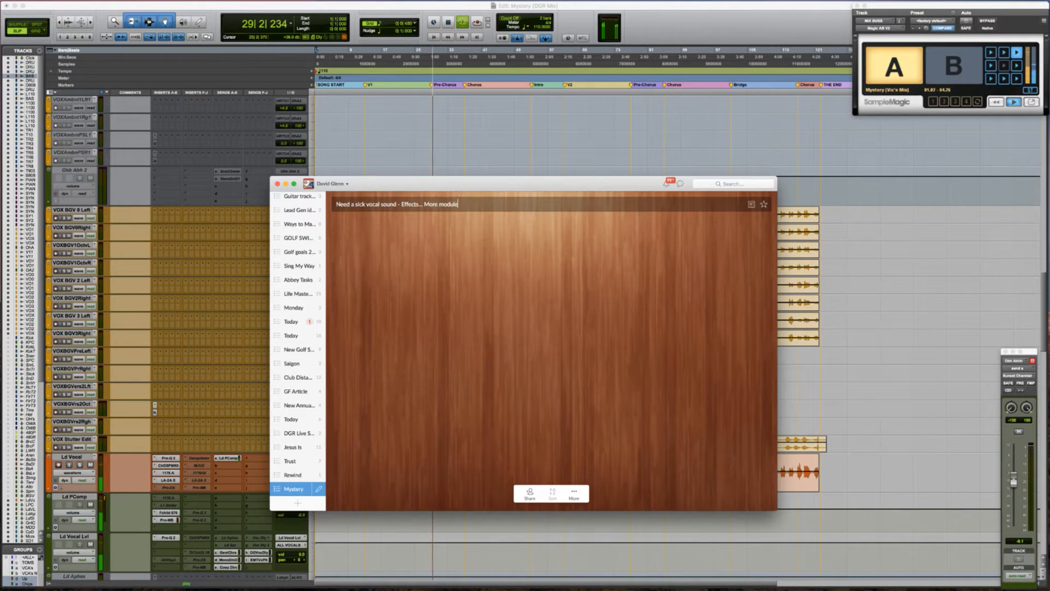
type("tion")
key("Return")
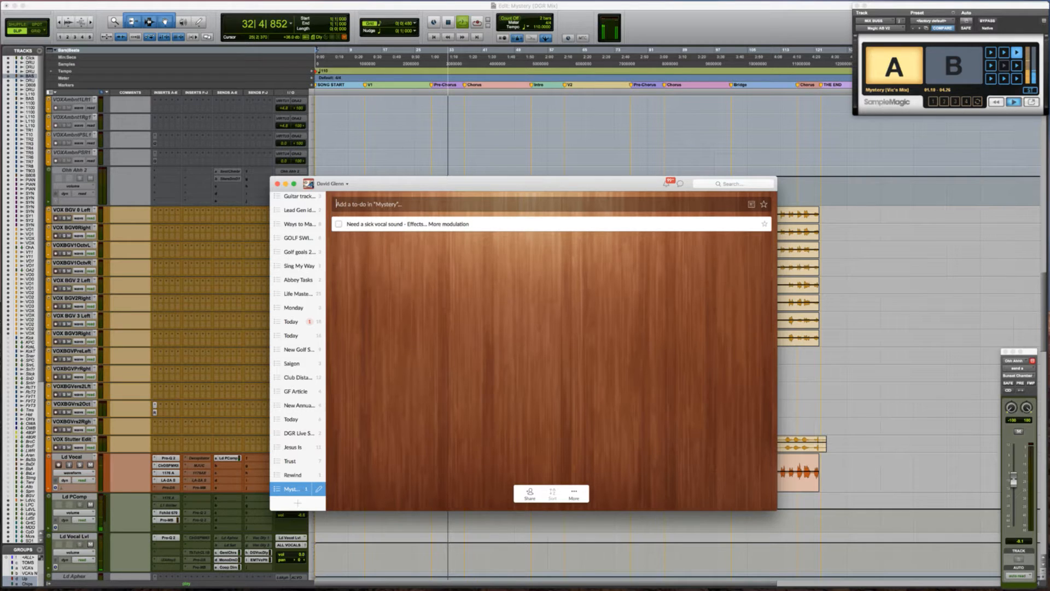
Add the to-dos "Vocal throws" and "masterbuss automation" to the Mystery list while the song keeps playing
type("Vocal throws")
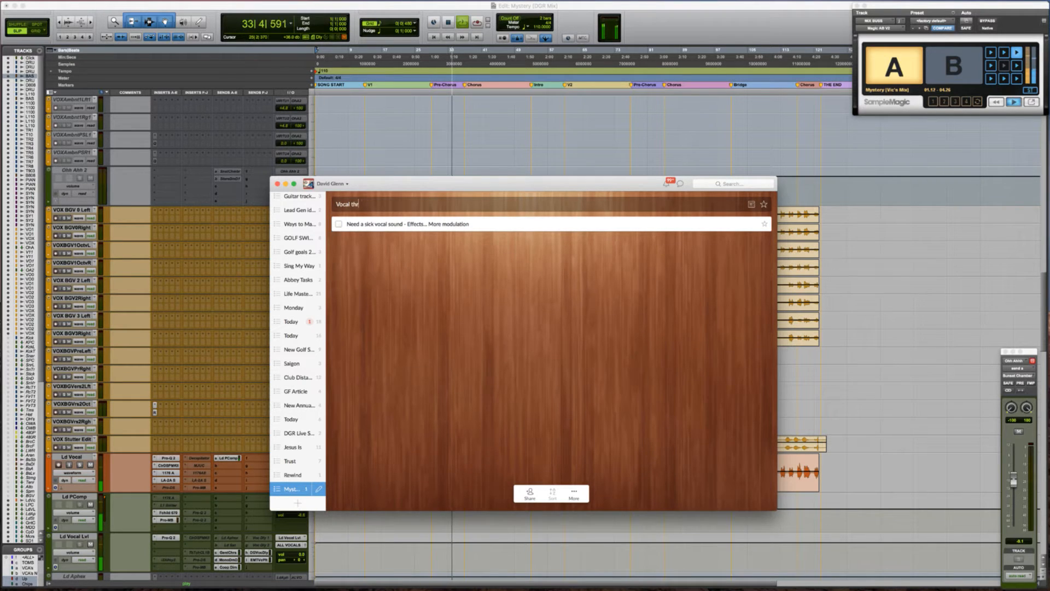
key("Return")
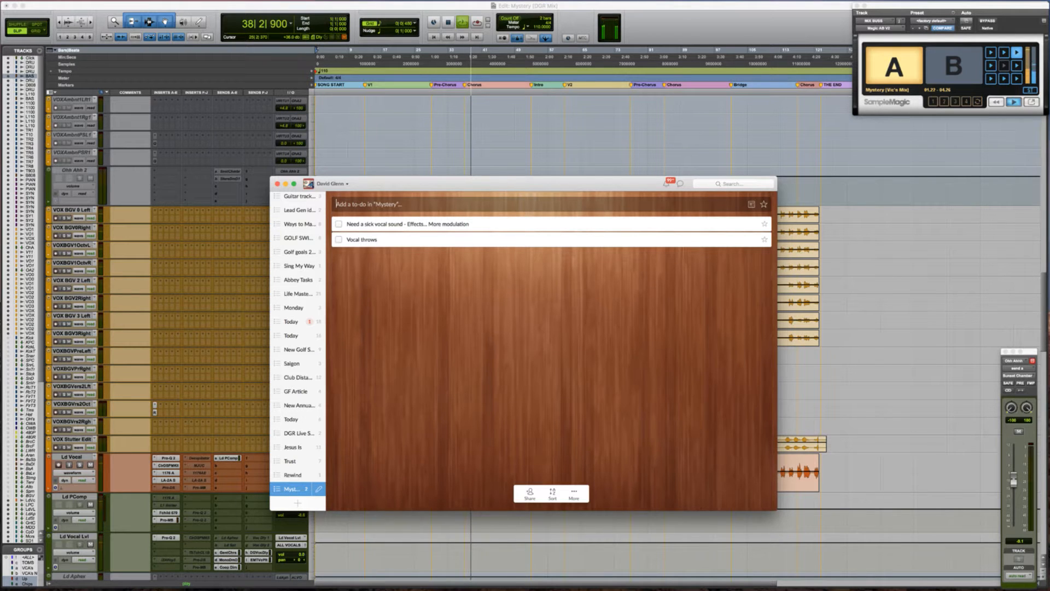
key("super+Tab")
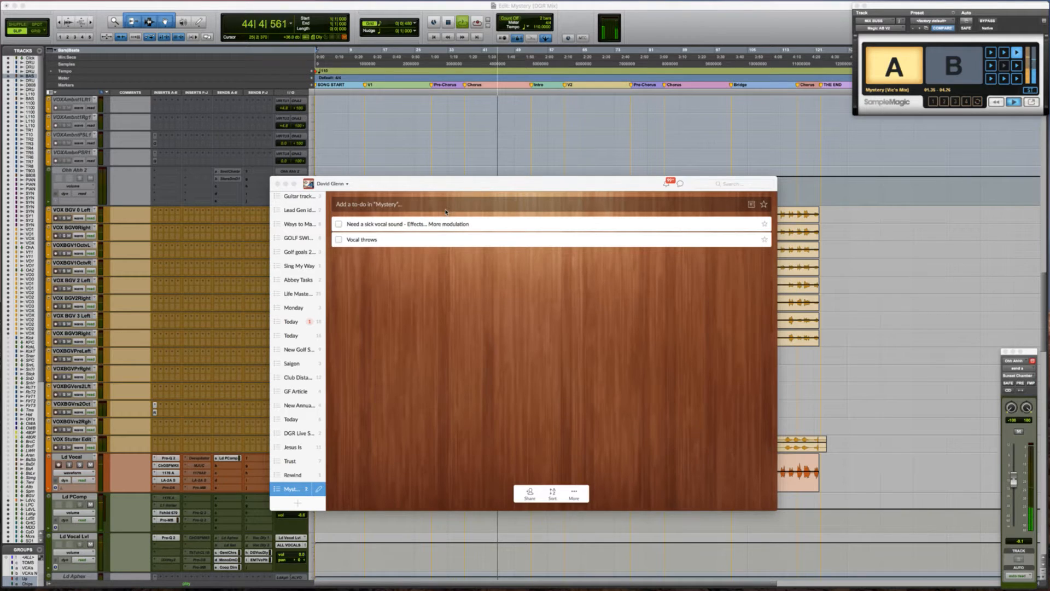
left_click(508, 187)
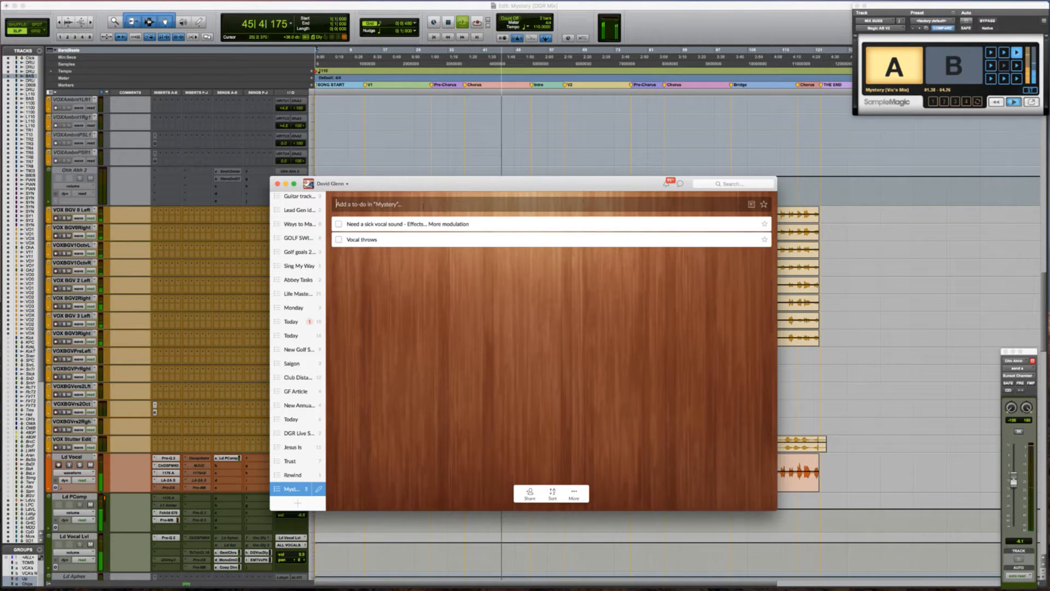
type("masterbuss automation")
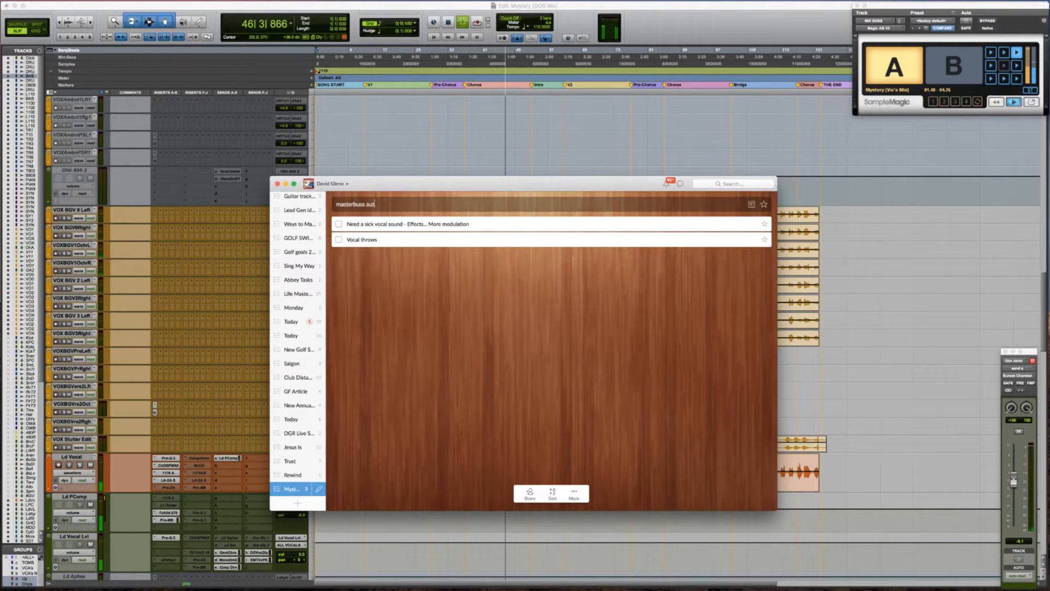
key("Return")
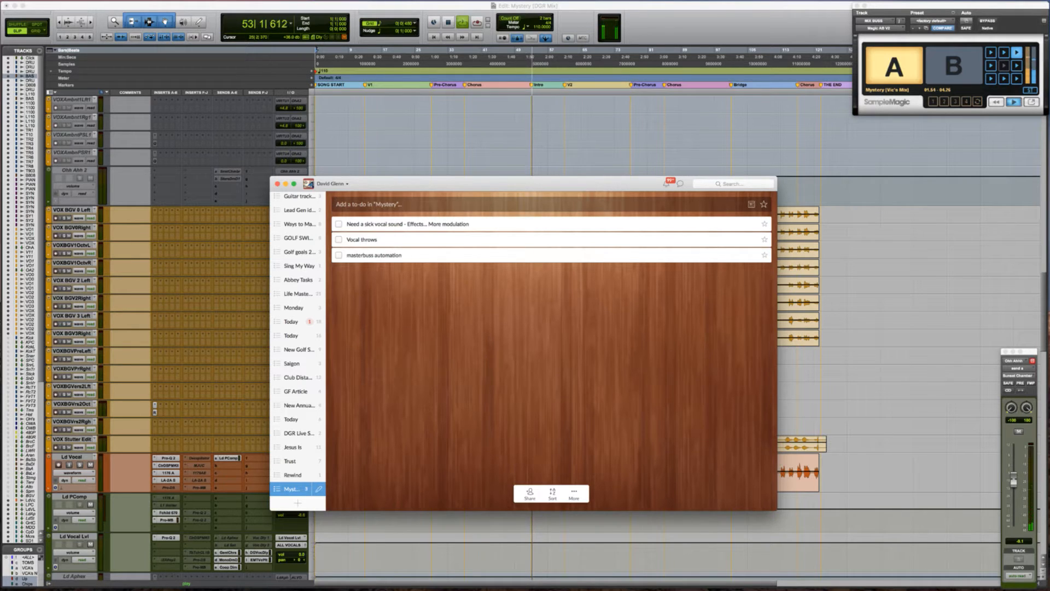
Add the to-do "Bit crusher for the video game sound 1:50 ish" to the Mystery list
type("Bit crusher")
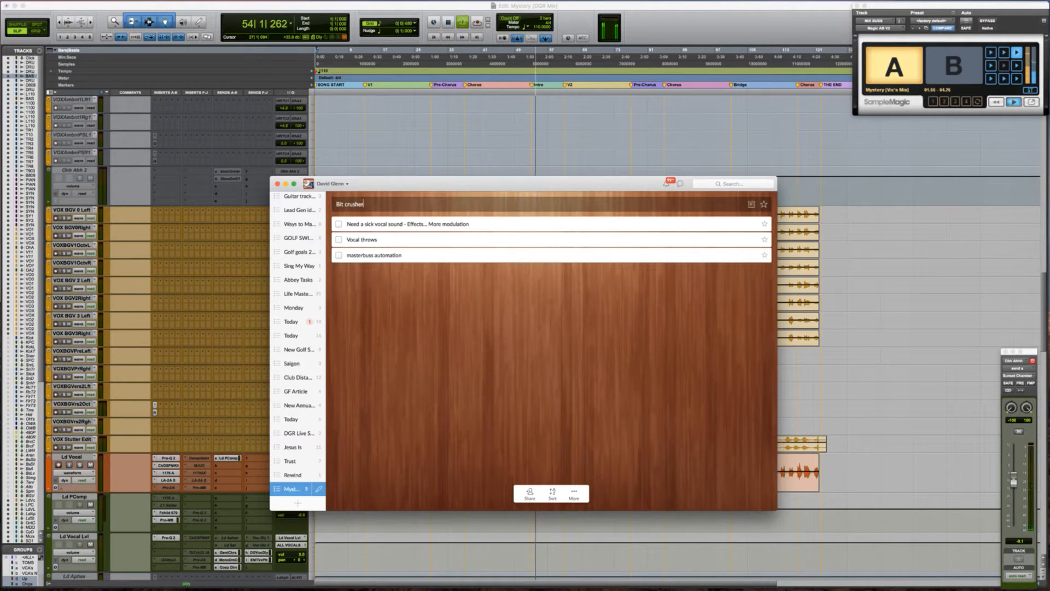
type(" for the v")
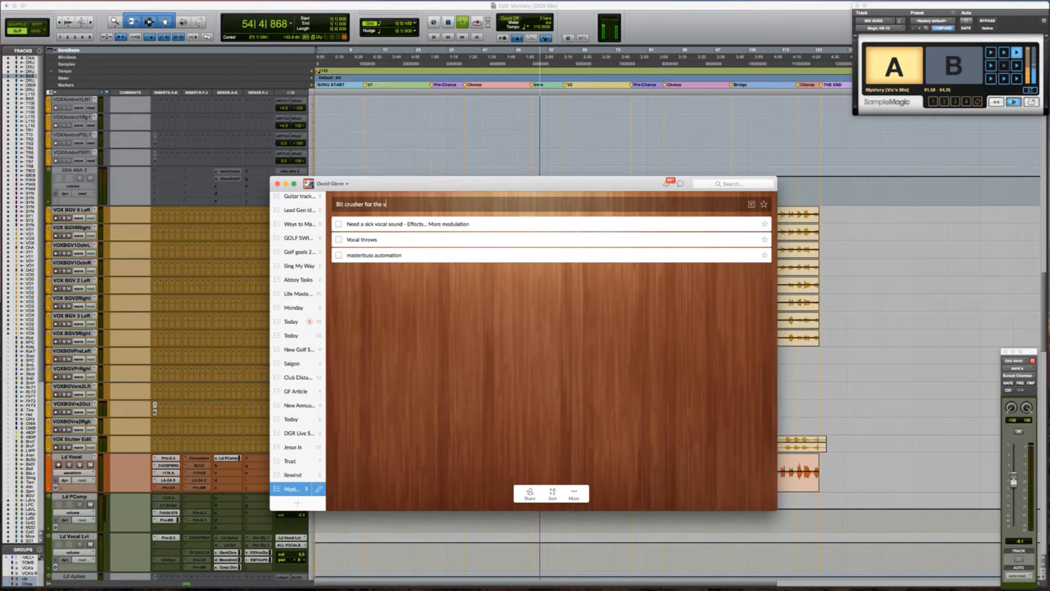
type("ideo game s")
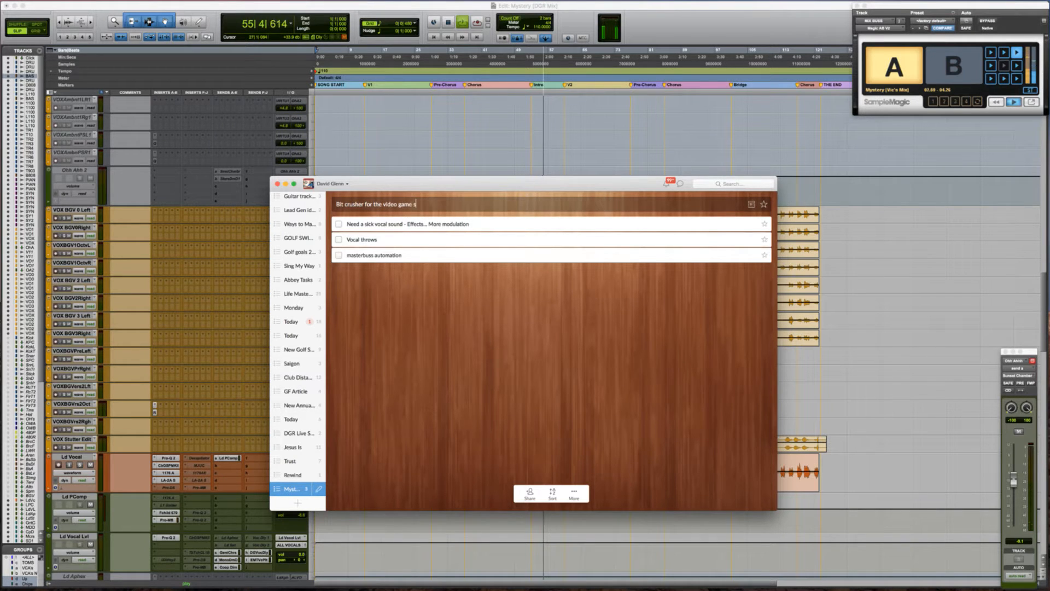
type("ound 1:")
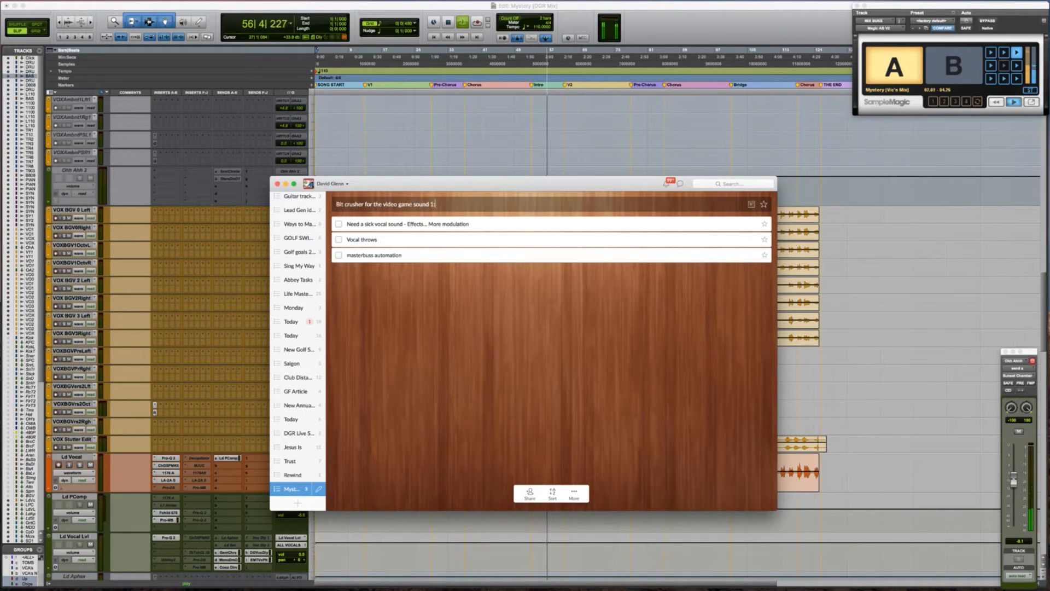
type("50 ish")
key("Return")
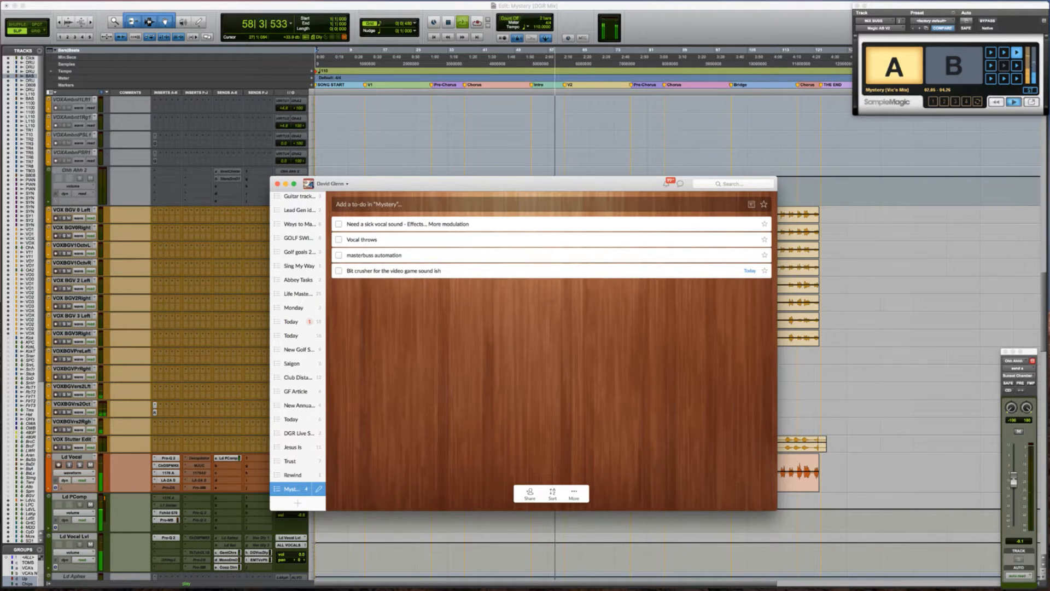
Add the to-do "scratchy sound 2:05 ish needs something special" to the Mystery list while the song keeps playing
type("scratchy soun")
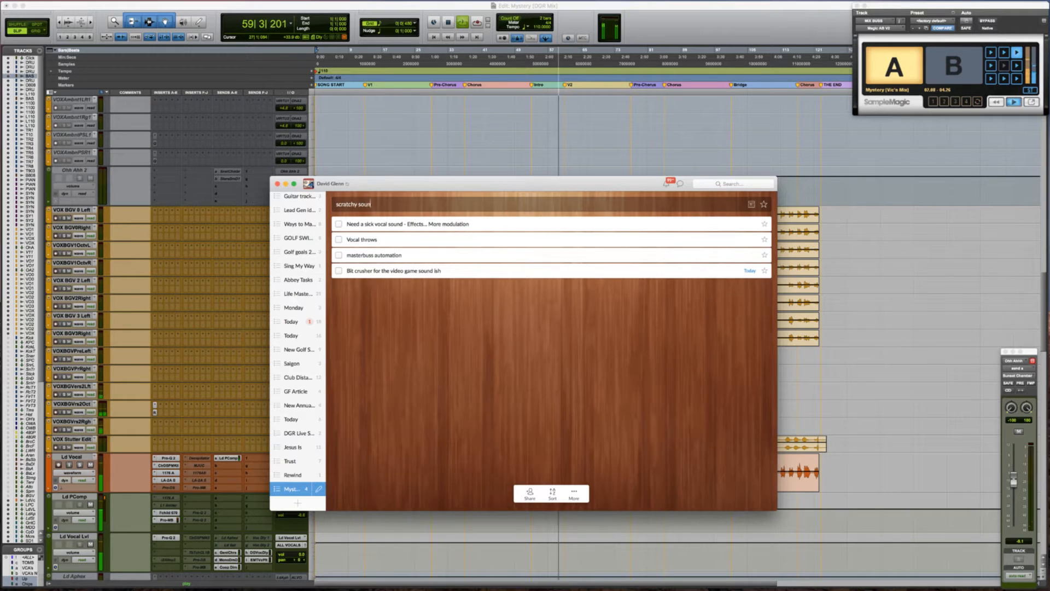
type("d 2")
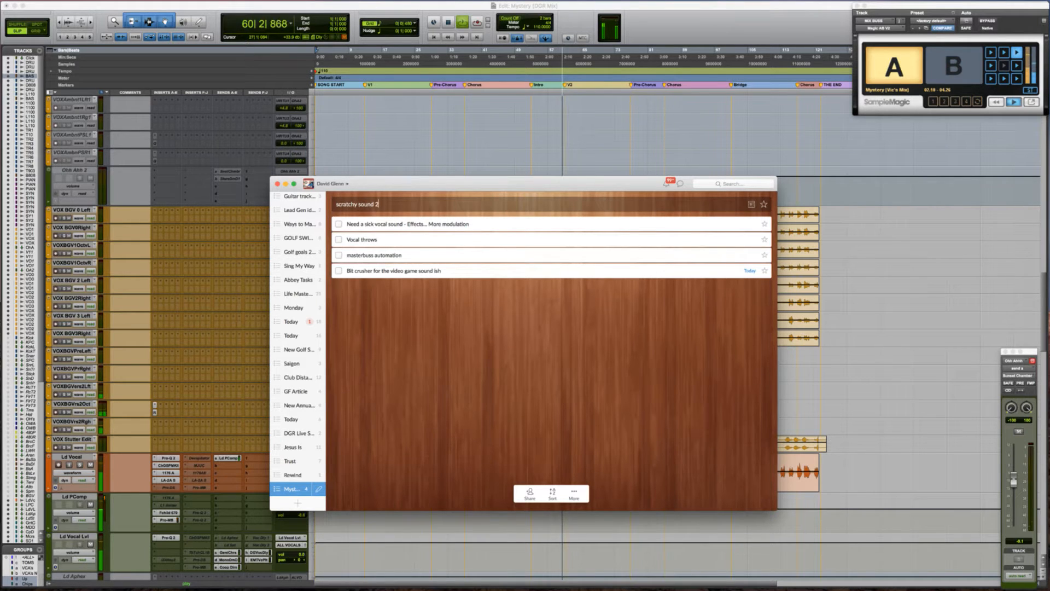
type(":05 ish ne")
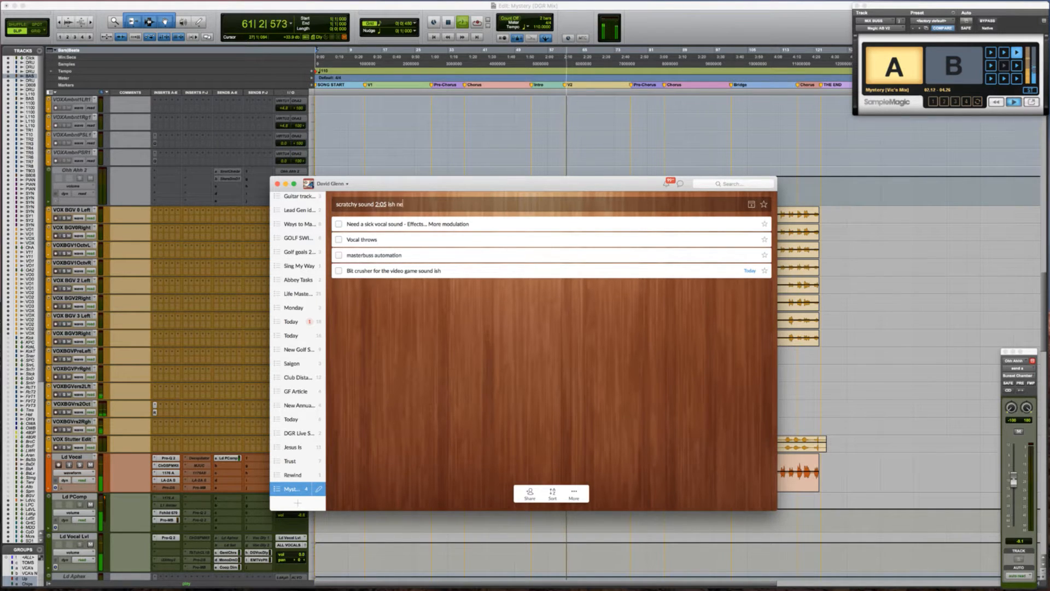
type("eds something ")
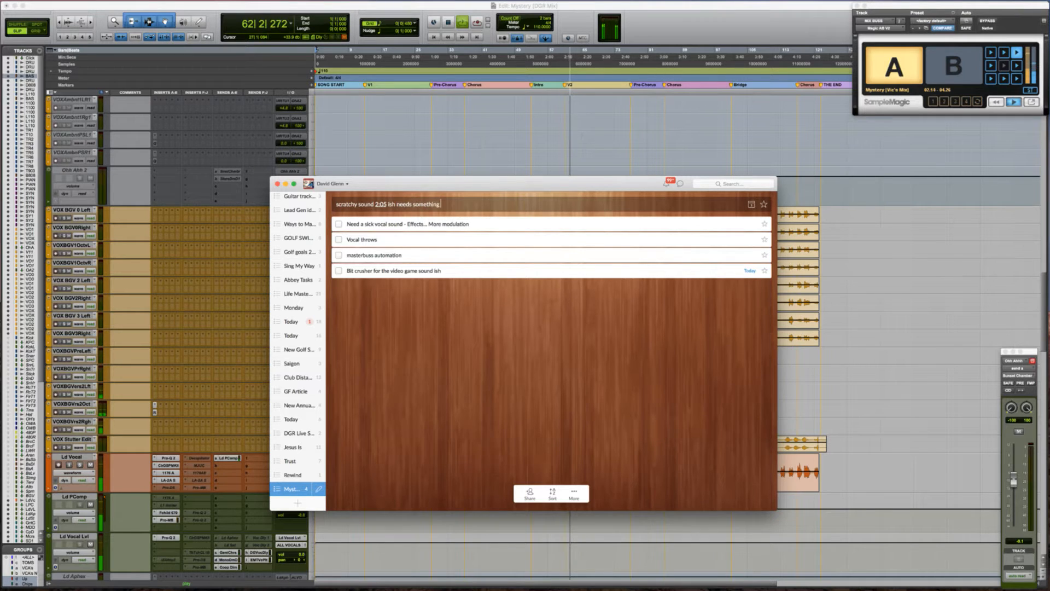
type("special")
key("Return")
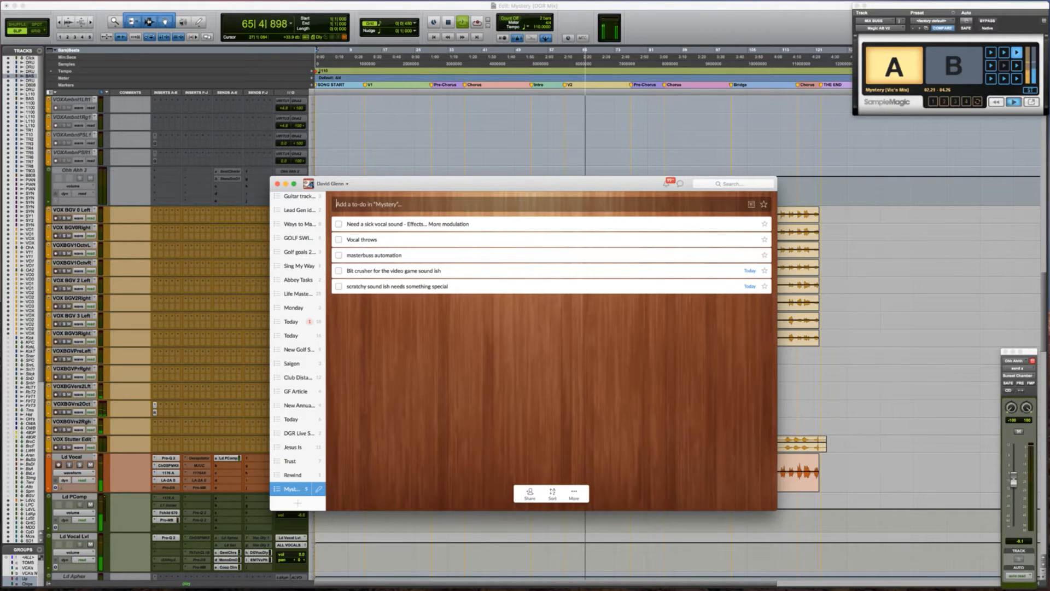
Add the to-do "Mix BG's (harms)" to the Mystery list during playback
type("Mix BG")
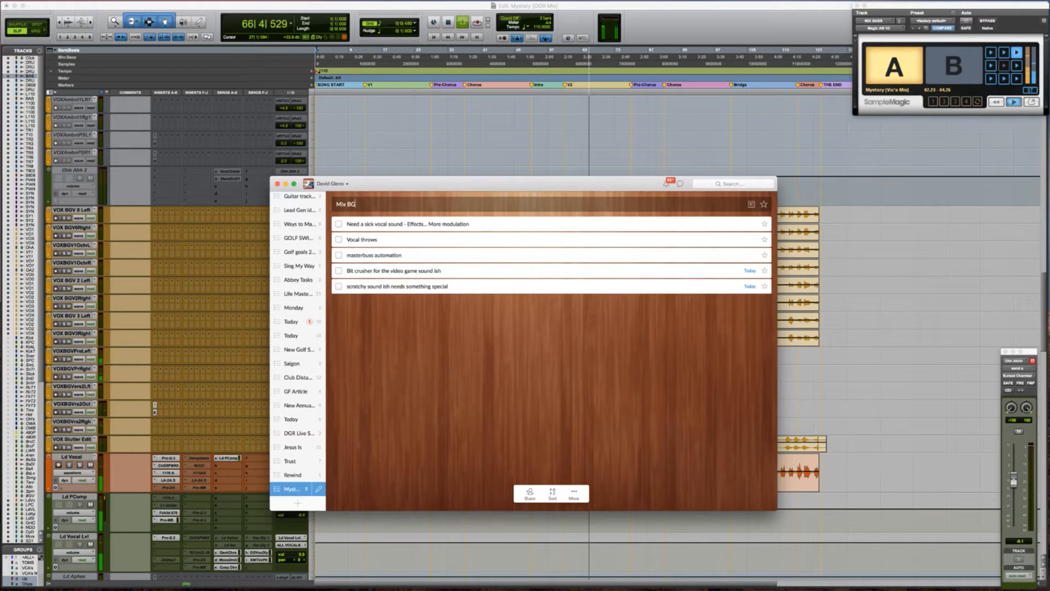
type("'s (har")
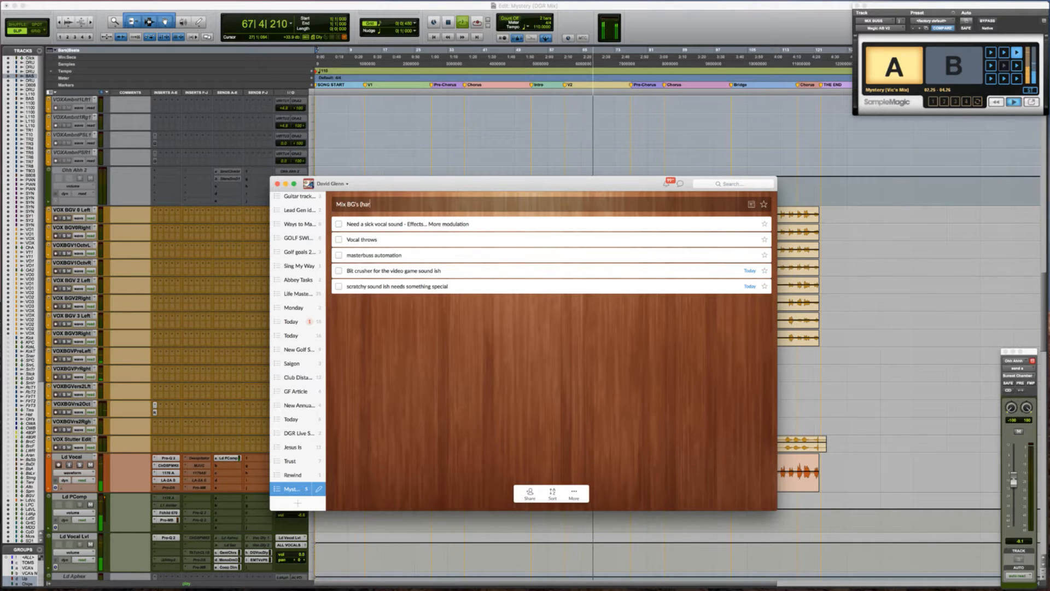
type("ms)")
key("Return")
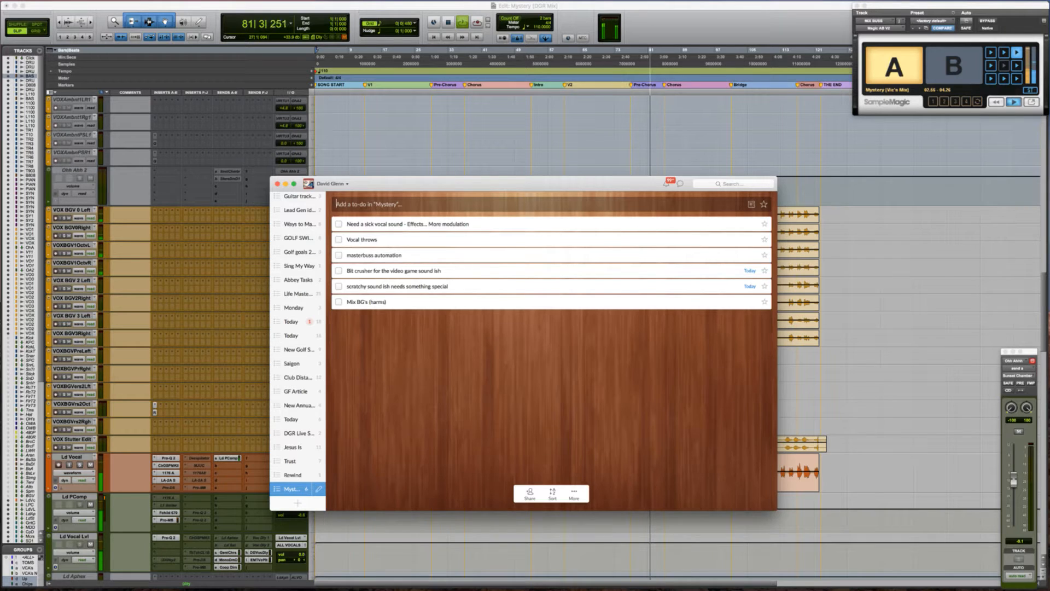
Add the to-do "Hats could use a slight delay" to the Mystery list
type("Hats could ")
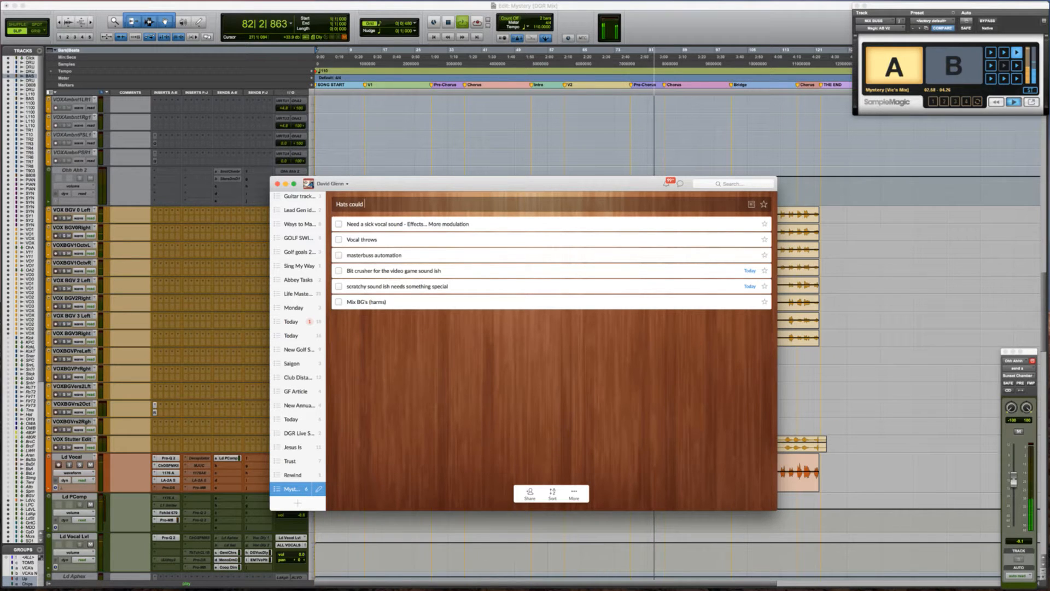
type("use a slig")
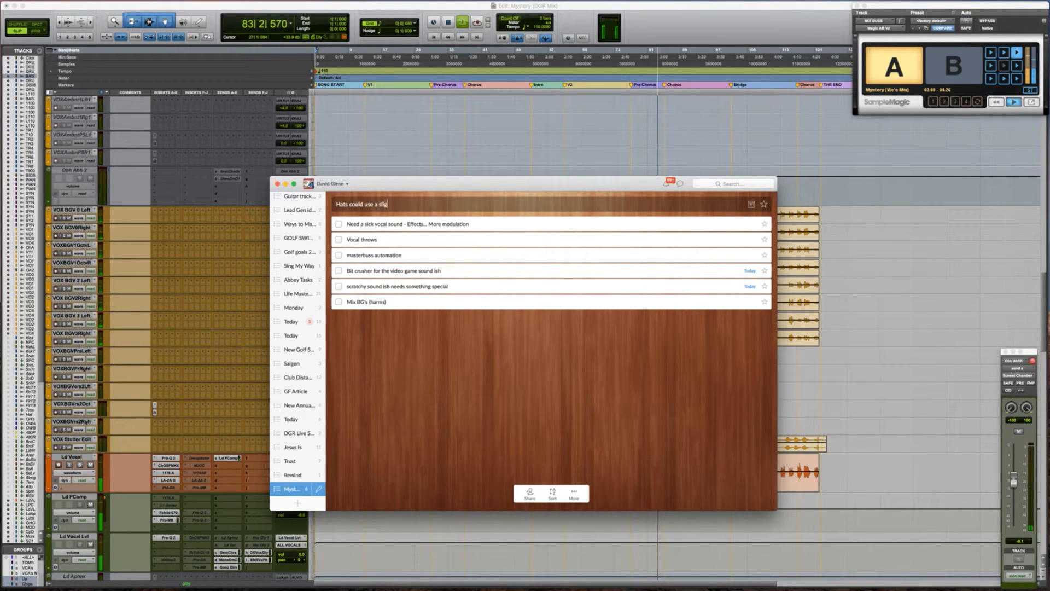
type("ht de")
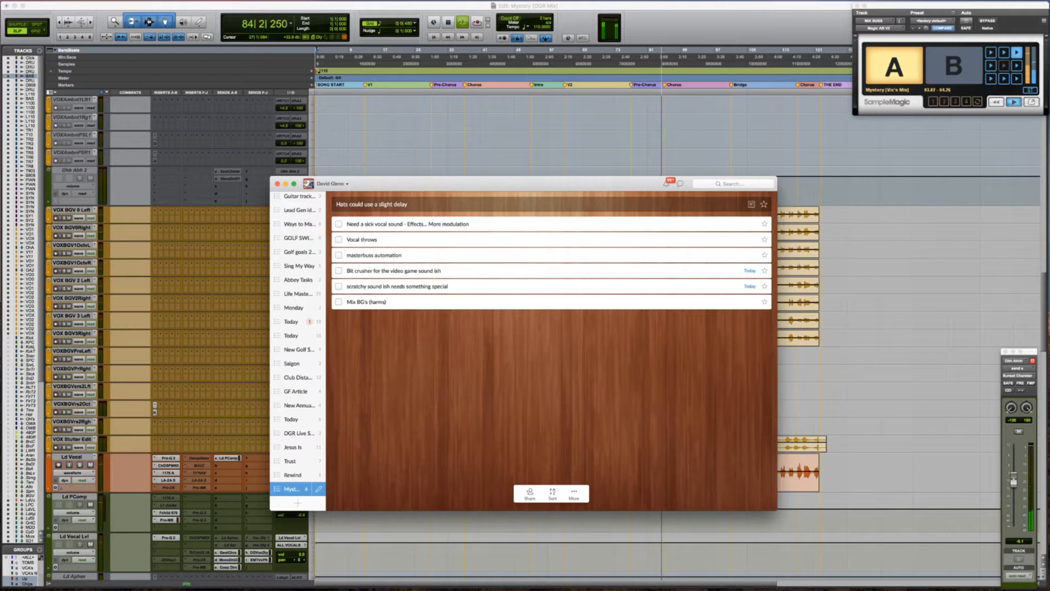
type("lay")
key("Return")
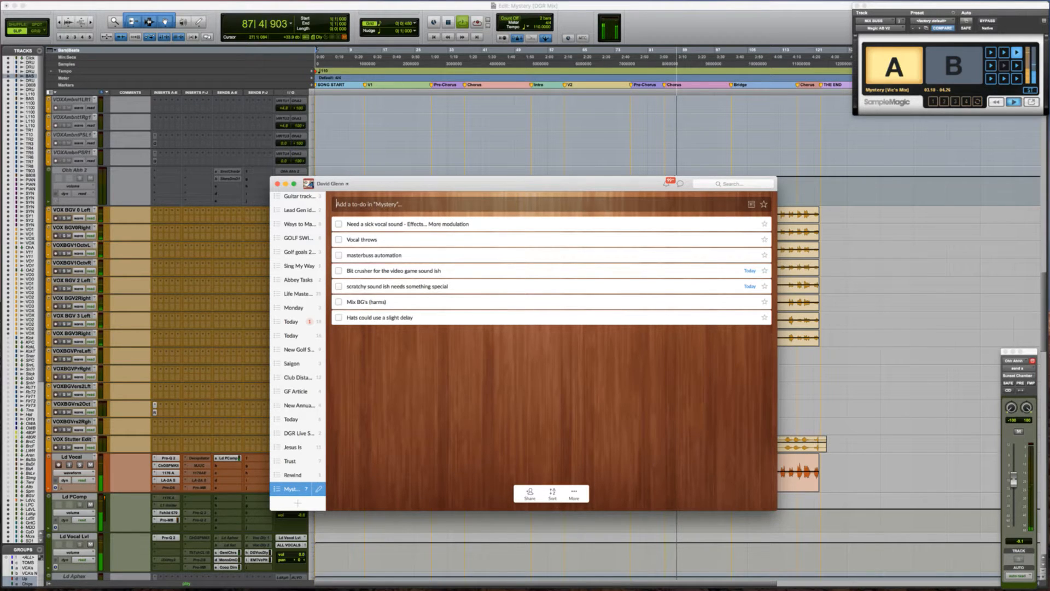
Add the to-do "More decay on verb?" to the Mystery list
type("ore de")
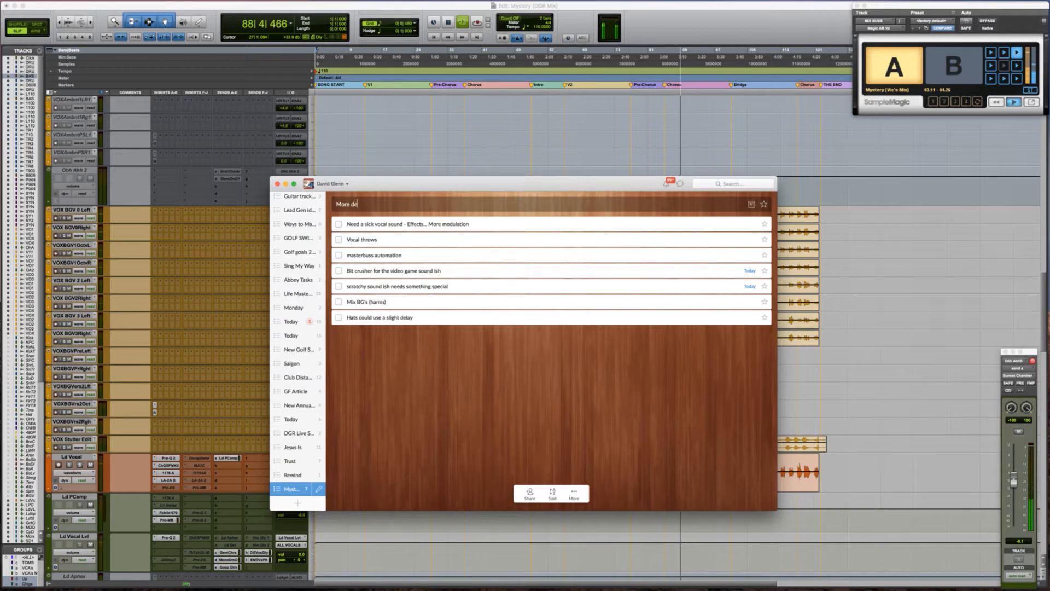
type("cay on verb?")
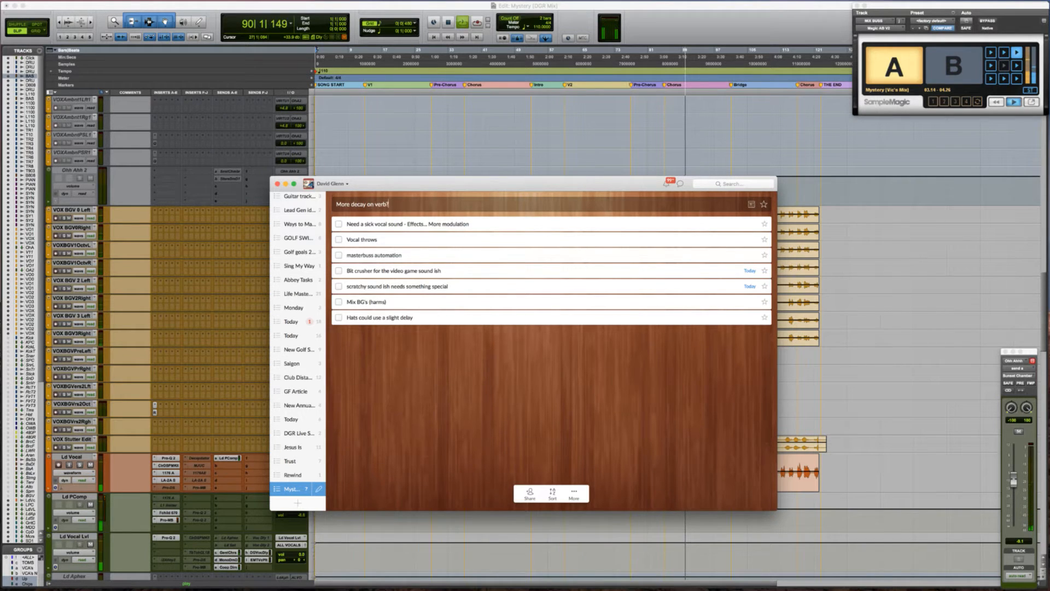
key("Return")
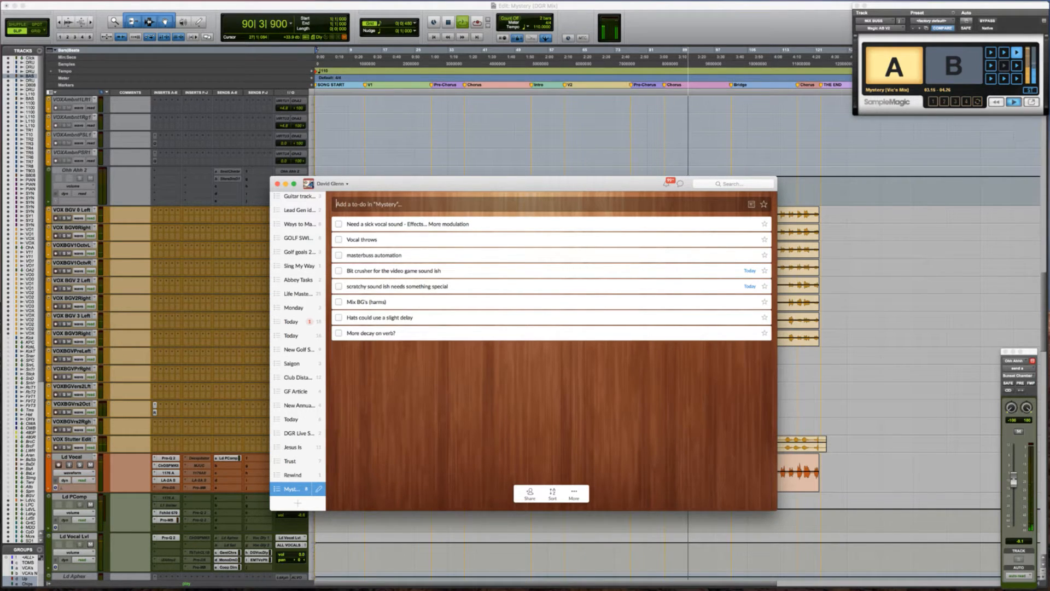
Add the to-do "Transition around 3:10 needs volume" to the Mystery list while the song continues
type("T")
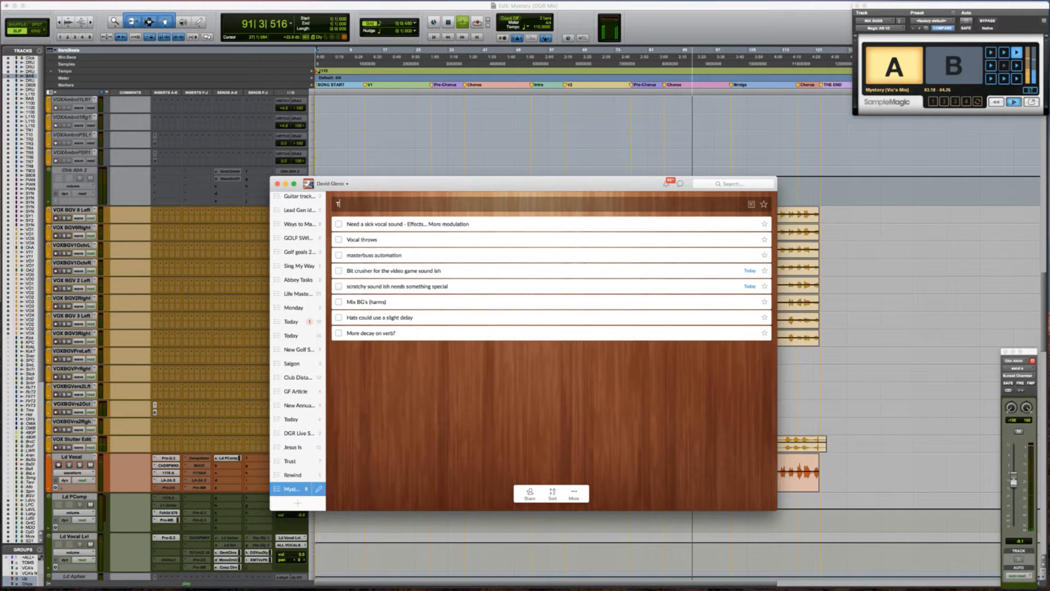
type("ransition a")
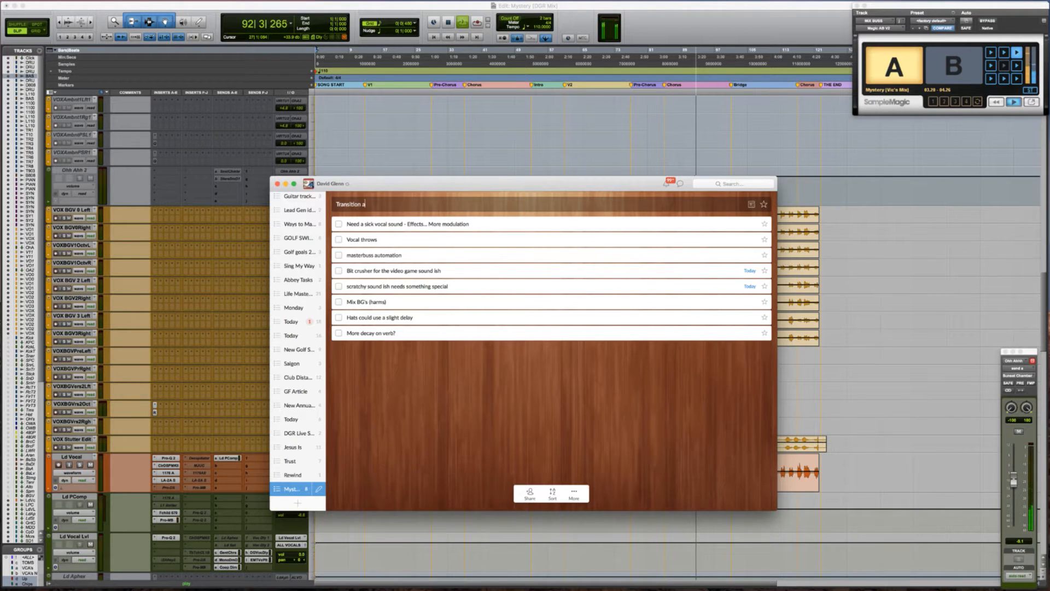
type("round")
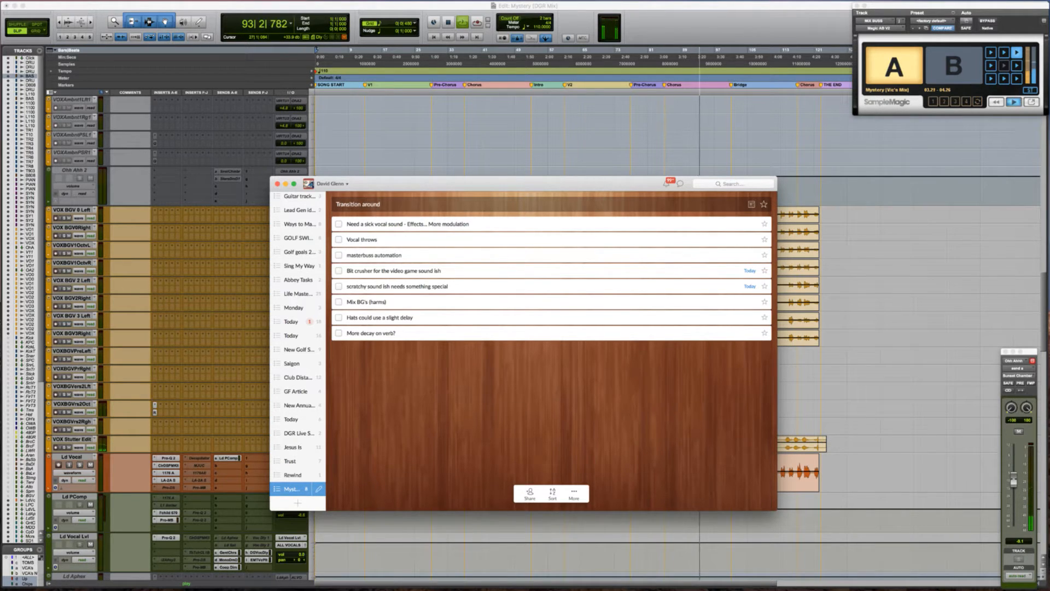
type(" 3:10 needs")
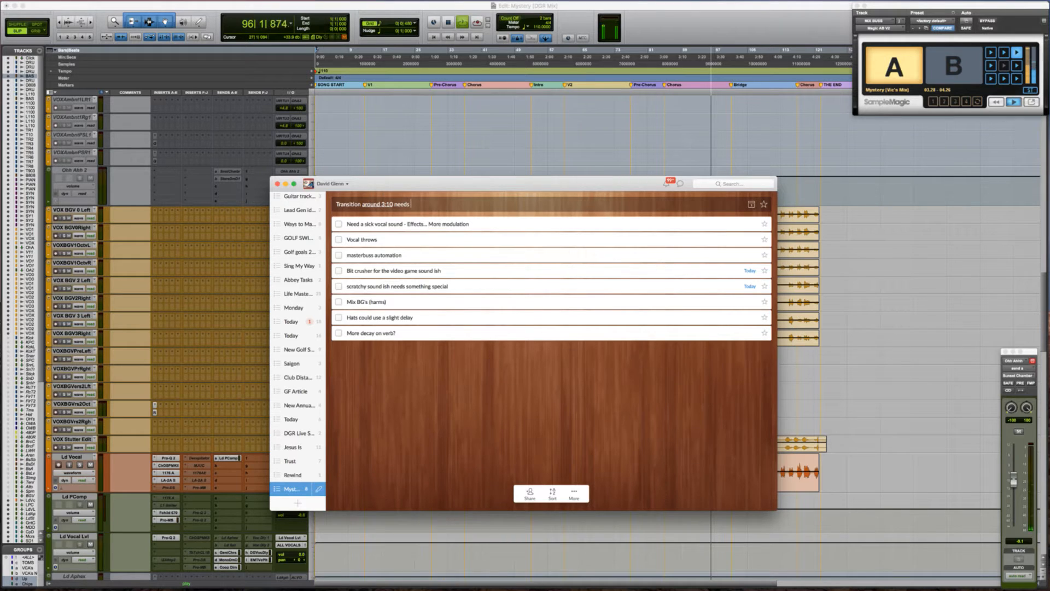
type("volume")
key("Return")
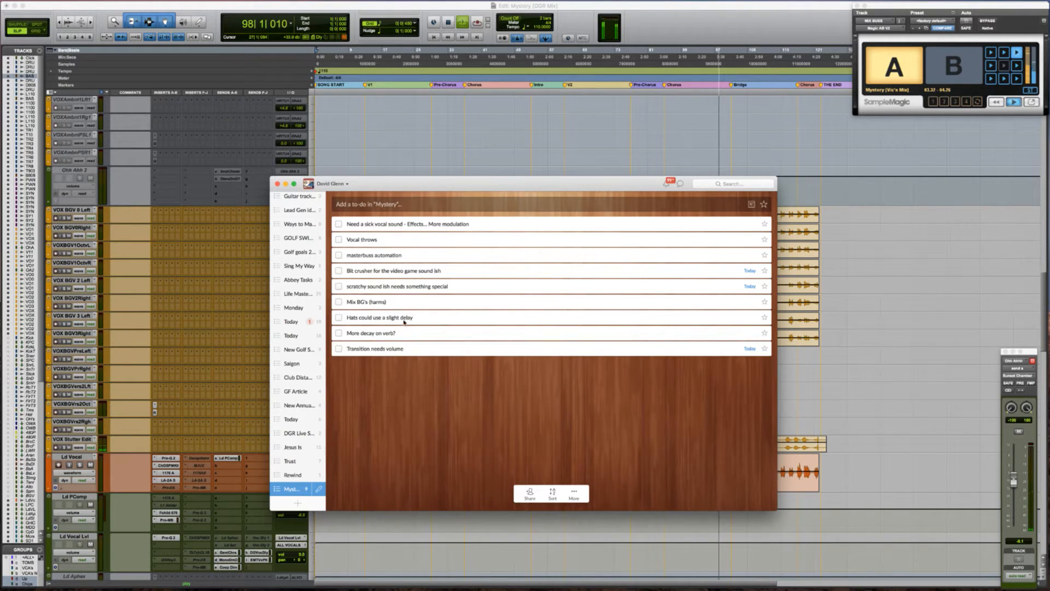
Rename the transition to-do as "Transition needs volume at 3:10"
double_click(416, 350)
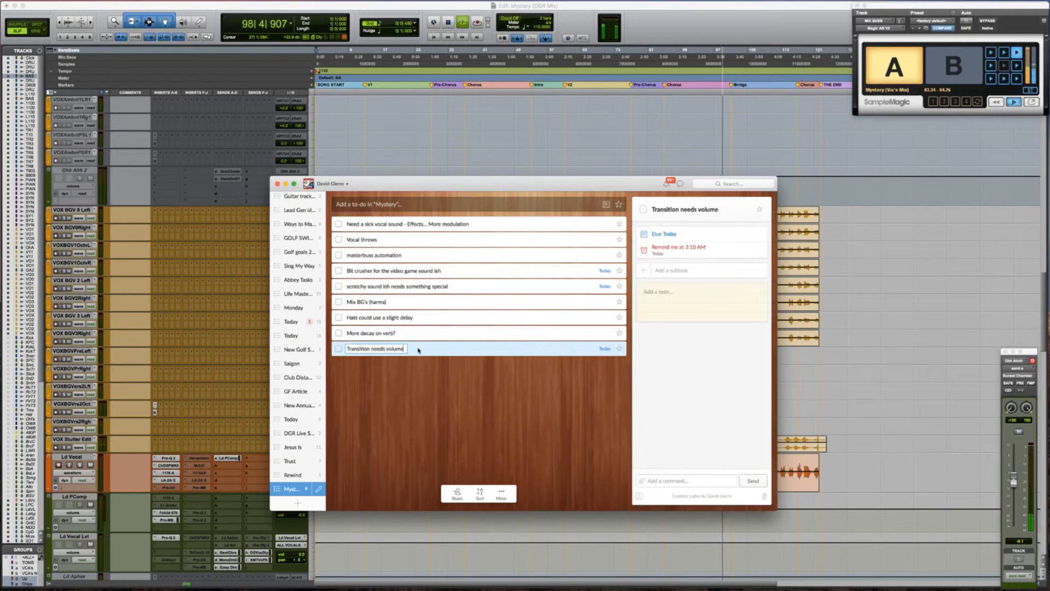
type("at 3")
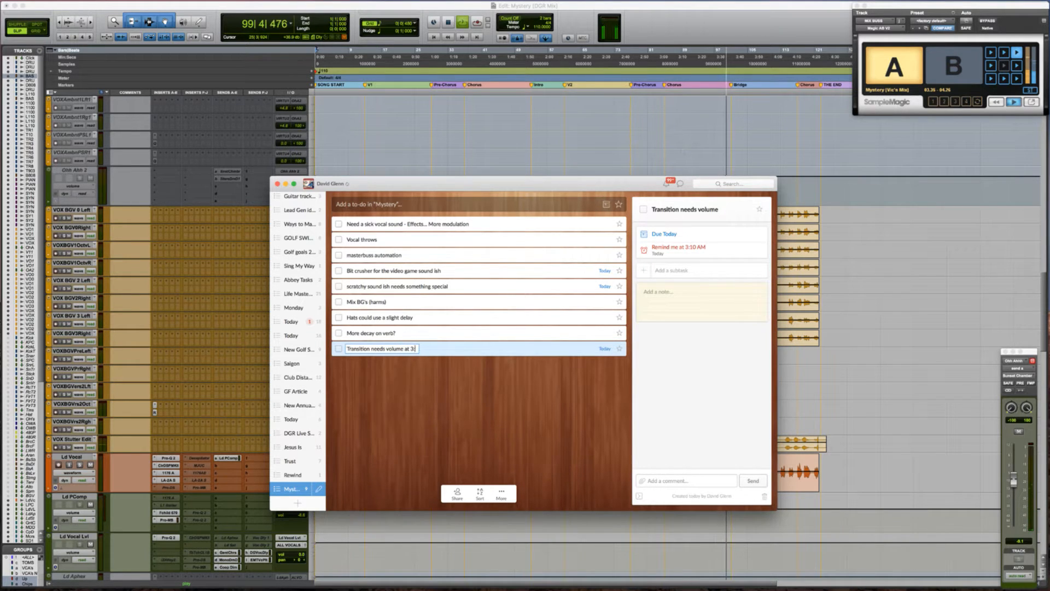
type(":10")
key("Return")
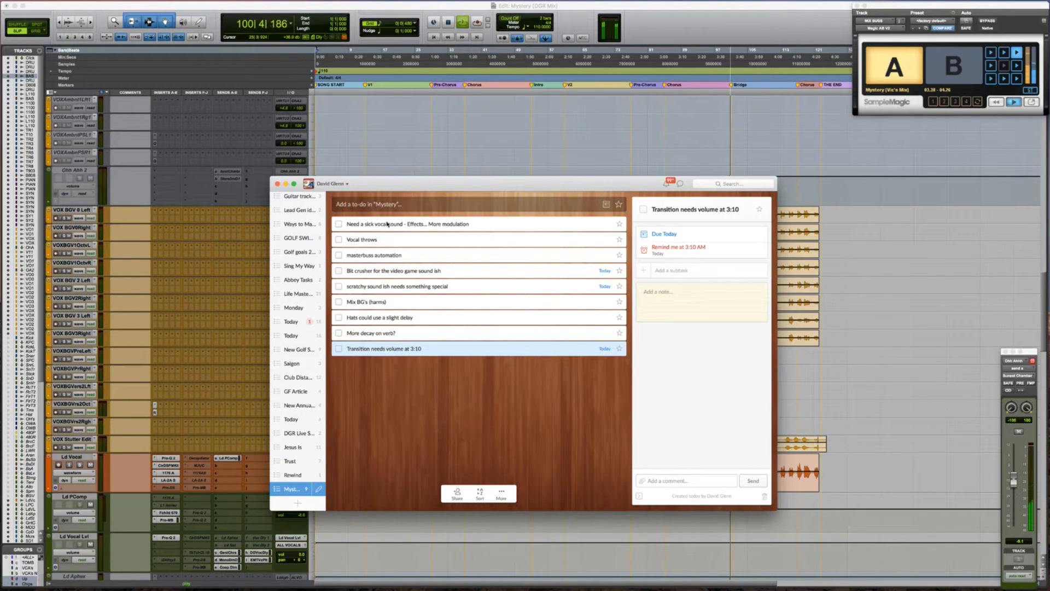
Add the to-do "Stutter edits need to shine" to the Mystery list
left_click(395, 204)
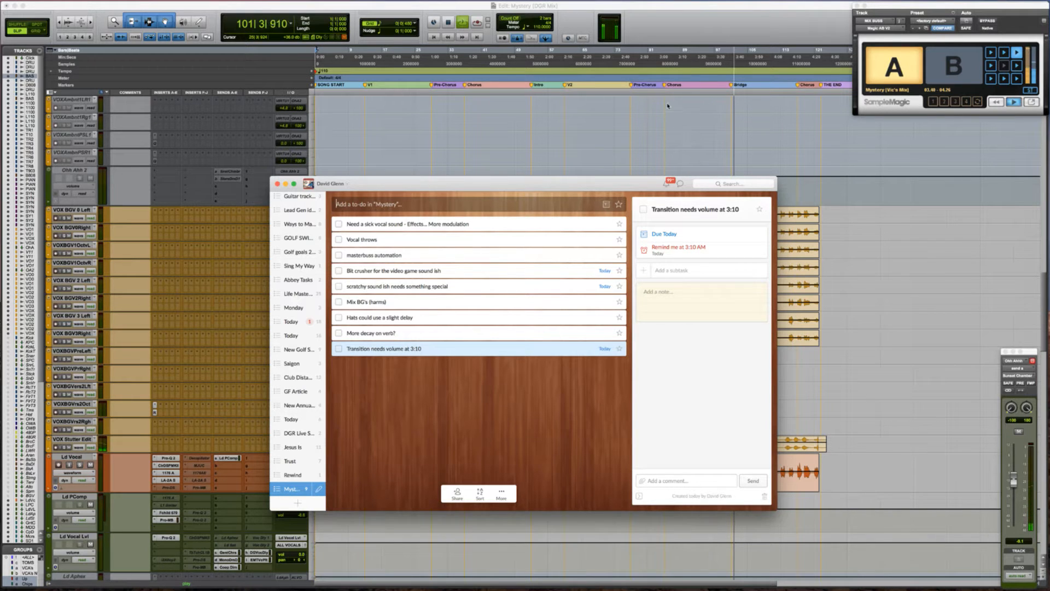
type("Stutter ed")
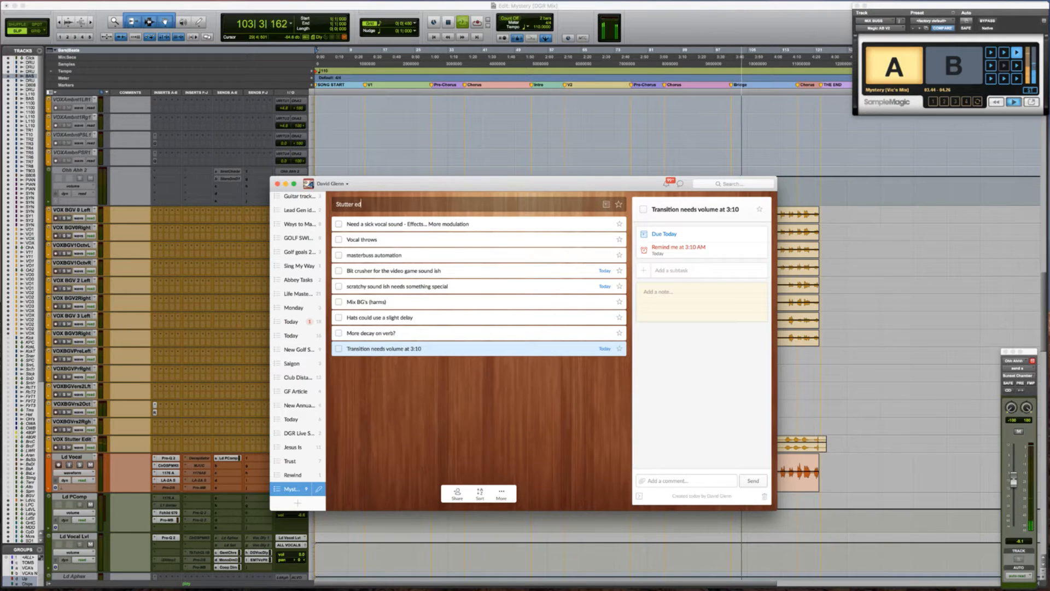
type("its need to shine")
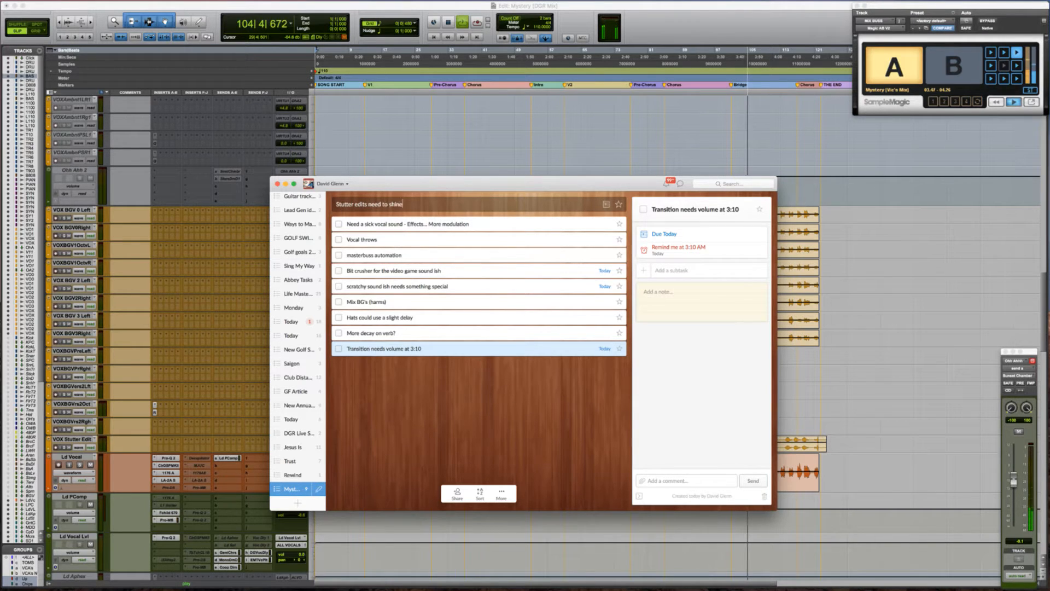
key("Return")
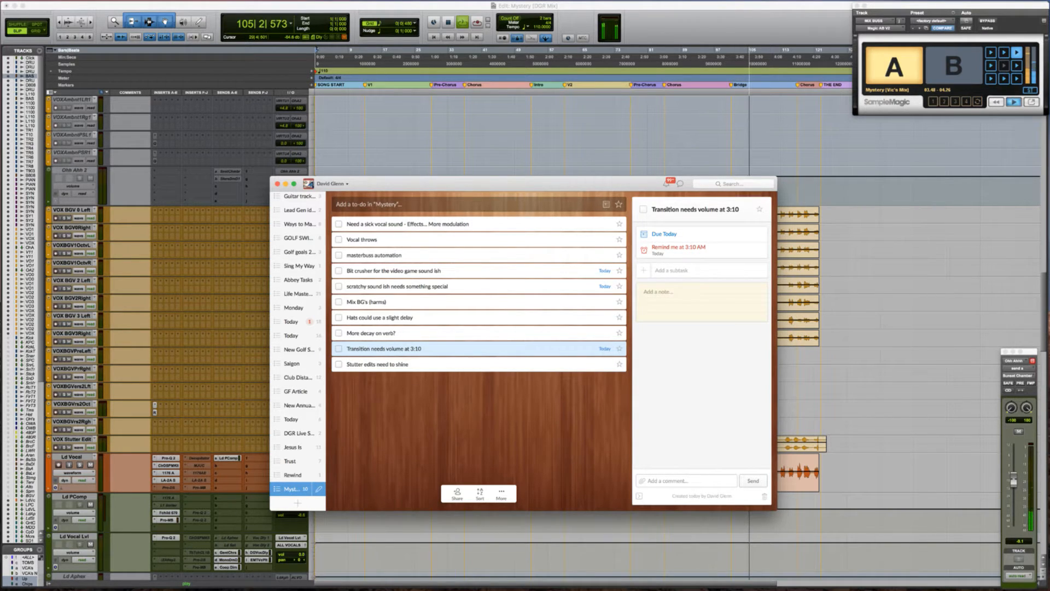
Add the to-do "Output" to the Mystery list, correcting the misspelled entry before saving it
type("Outout")
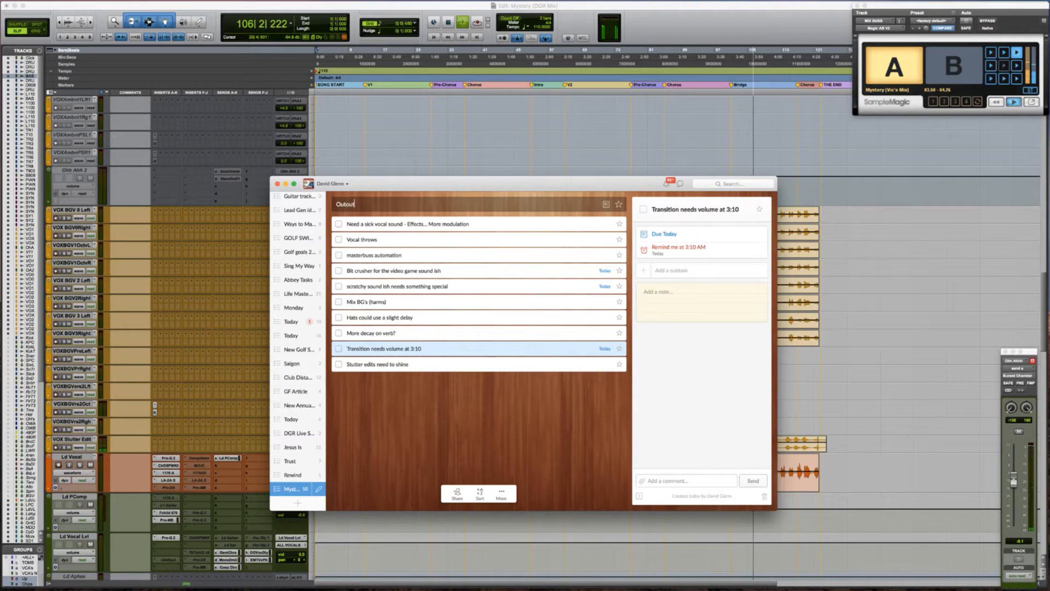
key("BackSpace")
key("BackSpace")
key("BackSpace")
type("put")
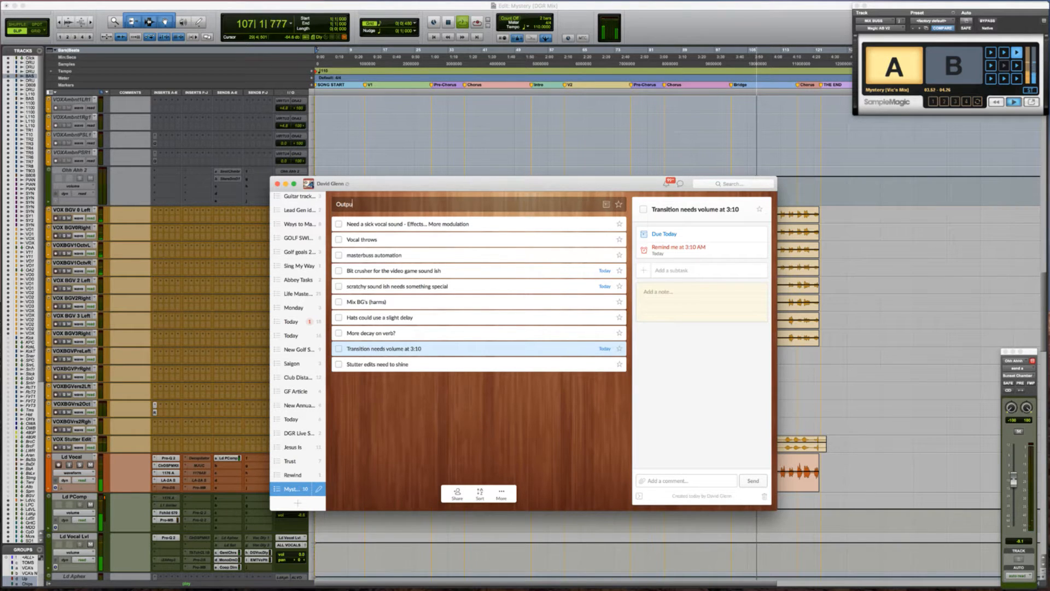
key("Return")
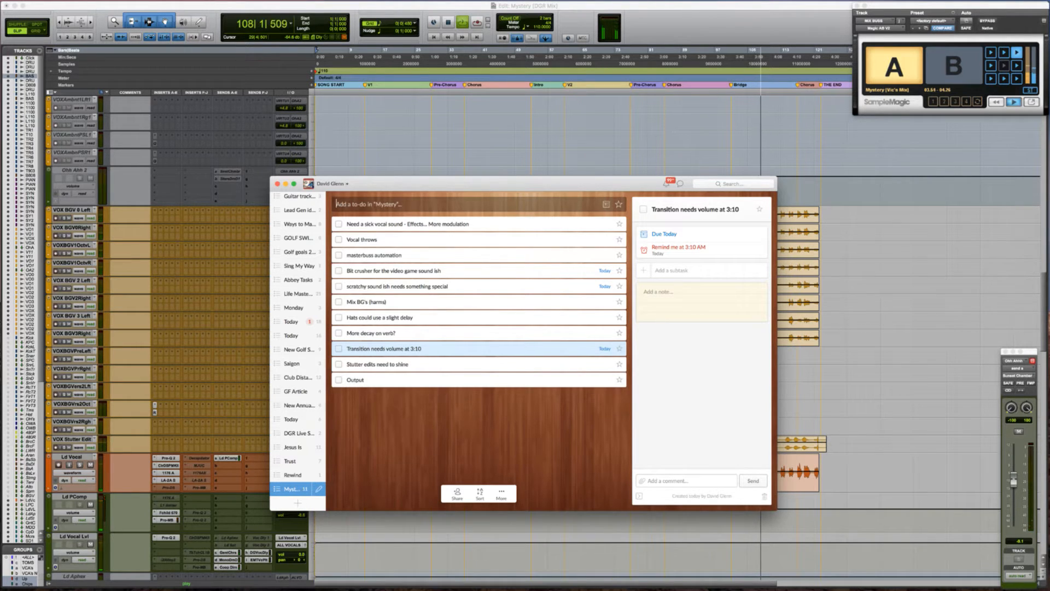
Add the to-do "Need subsplash at 3:40 mark ish" to the Mystery list
type("INeed")
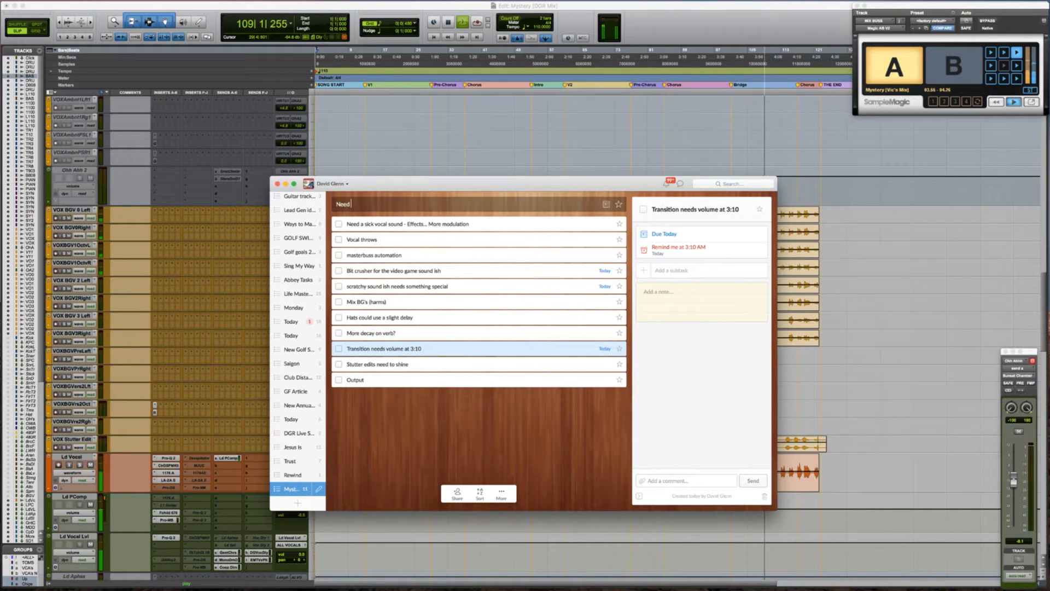
type(" subsplash ")
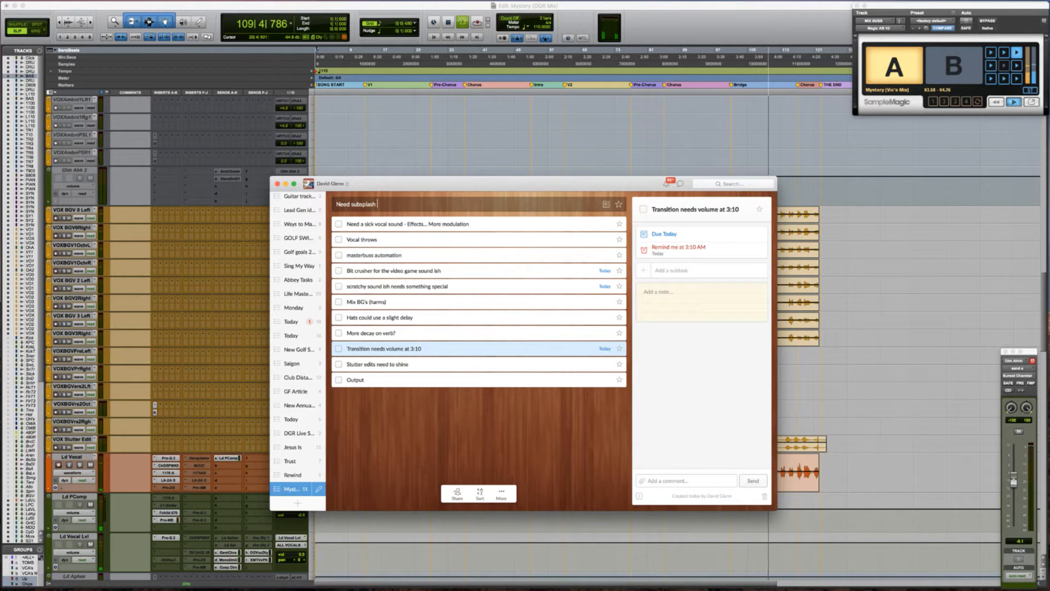
type("at 3")
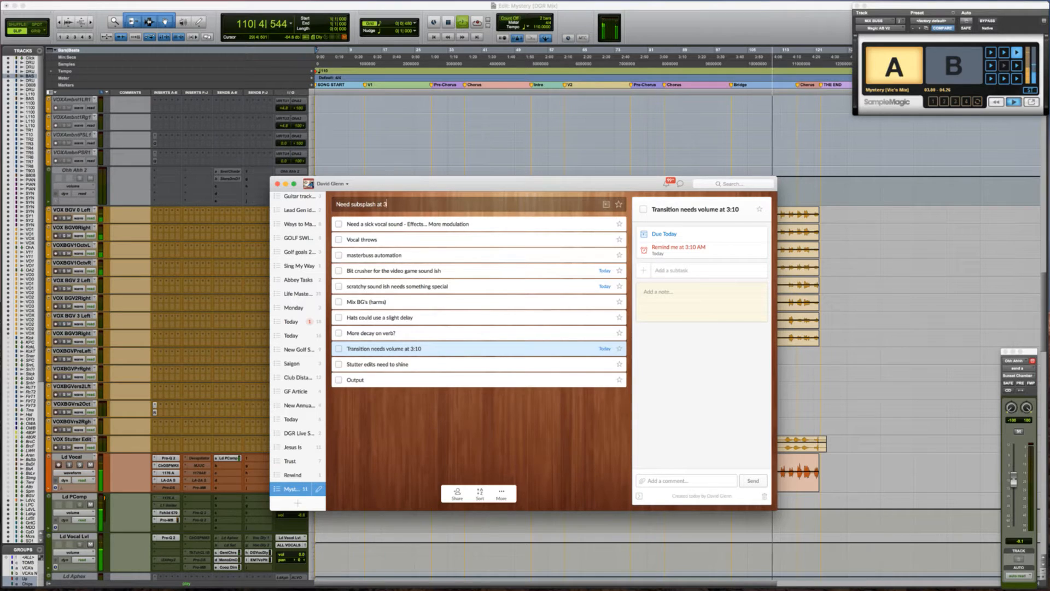
type(":40 mark ish")
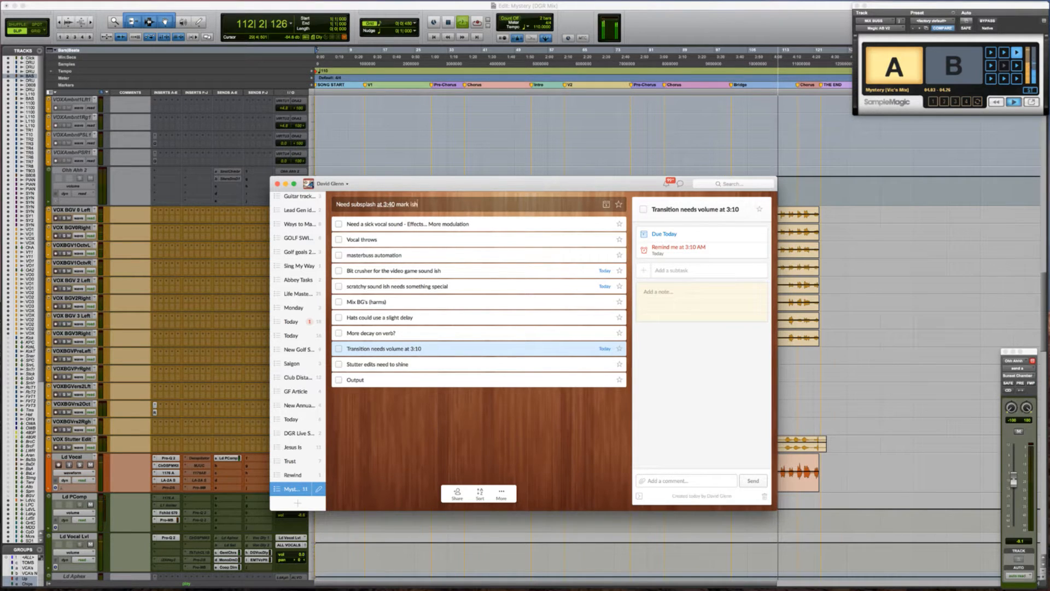
key("Return")
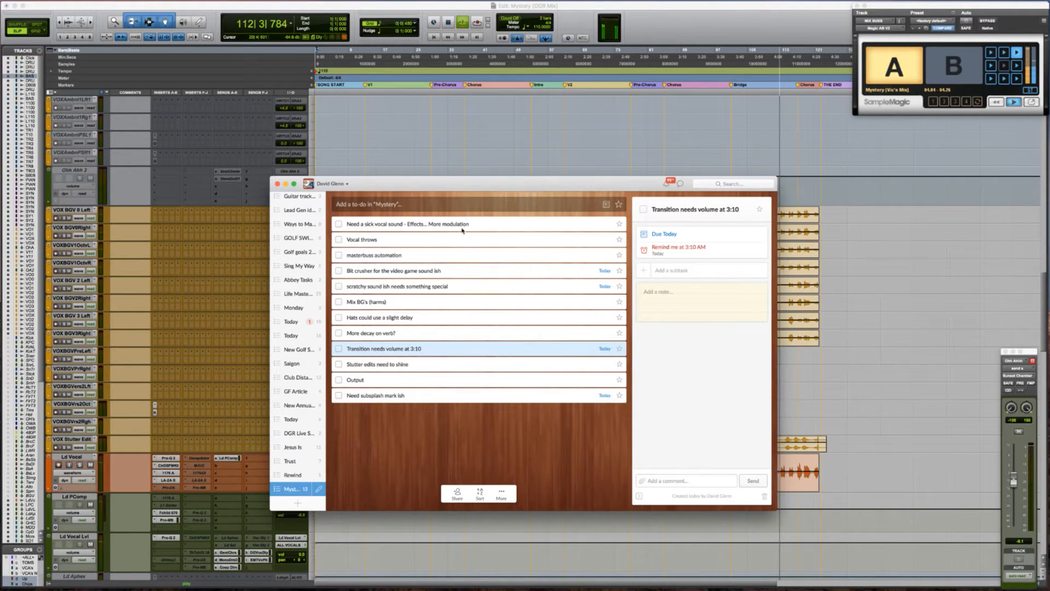
Rename the subsplash to-do as "Need subsplash 3:40mark ish"
left_click(399, 394)
left_click(399, 394)
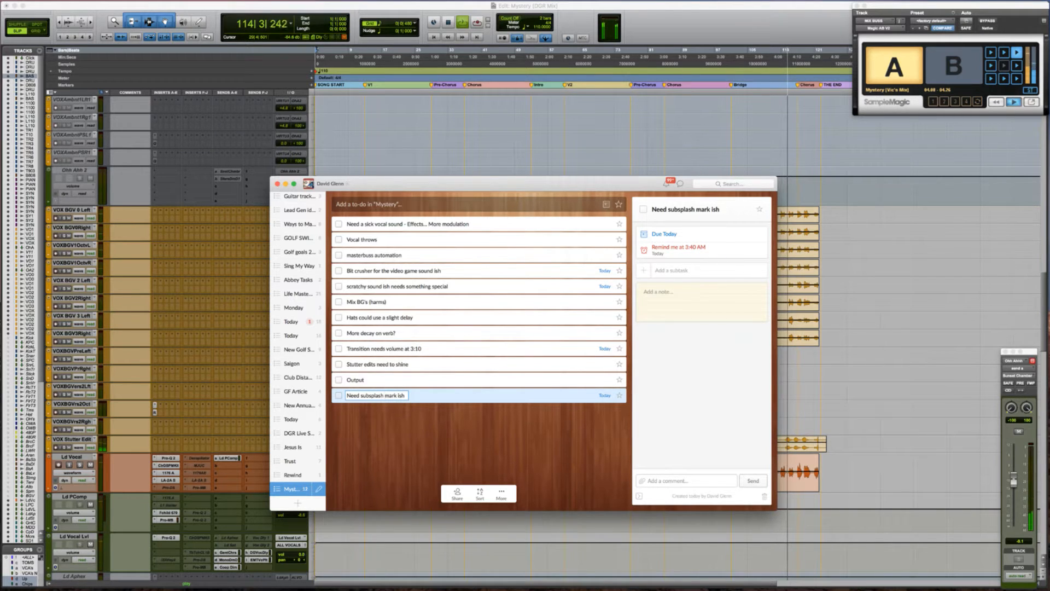
type("3:40")
key("Return")
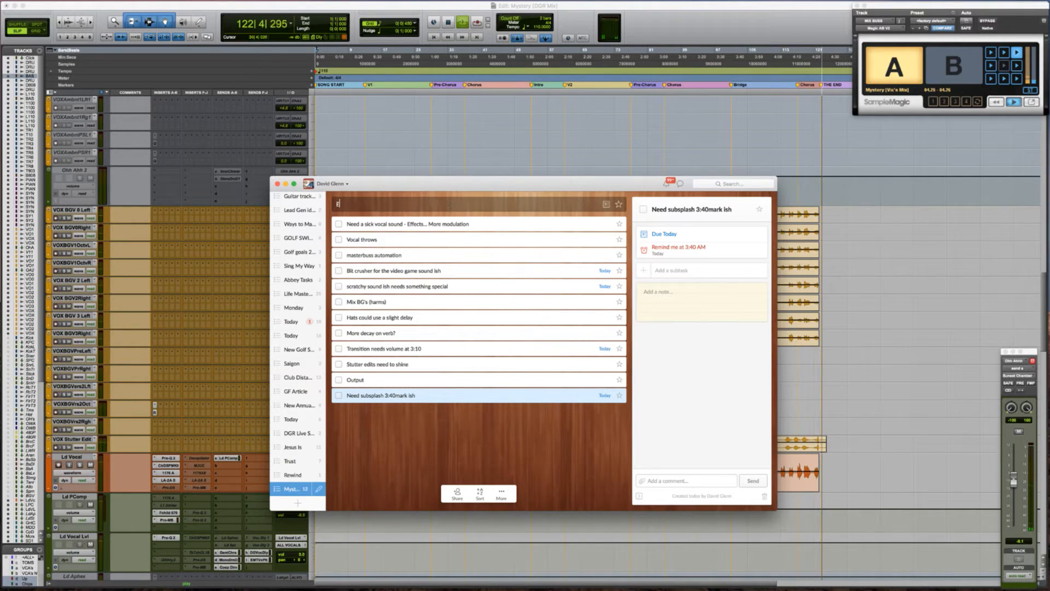
Add the to-do "Ending rev sound harsh at the close" to the Mystery list
type("Ending rev")
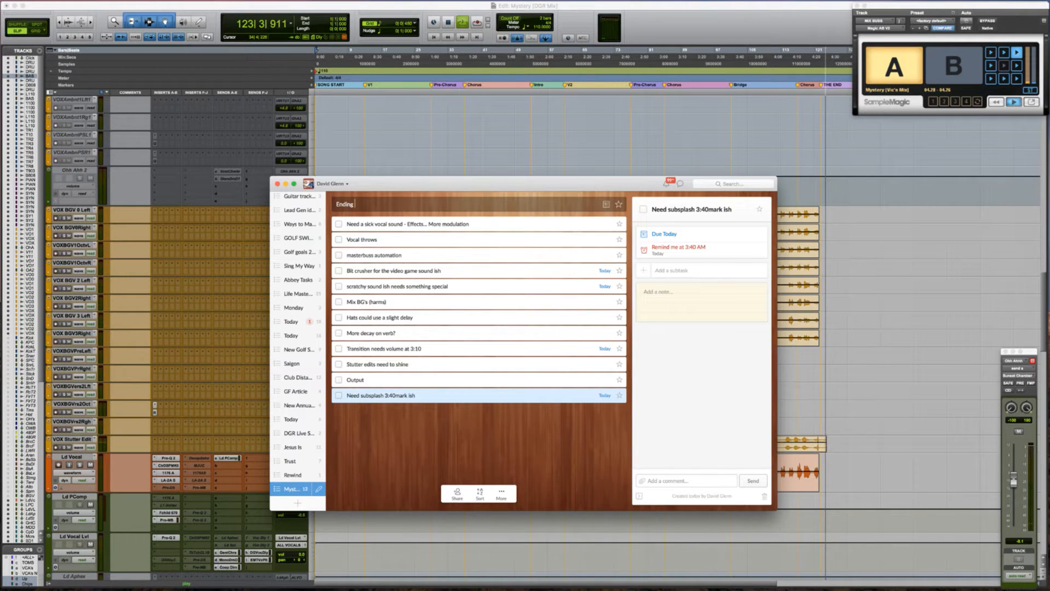
type(" sound ")
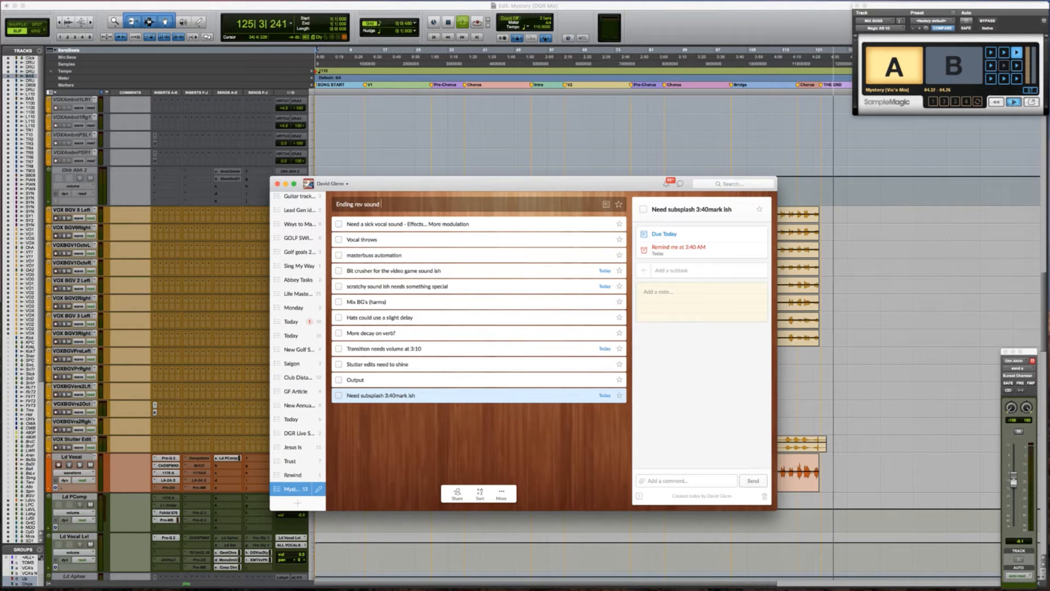
type("har")
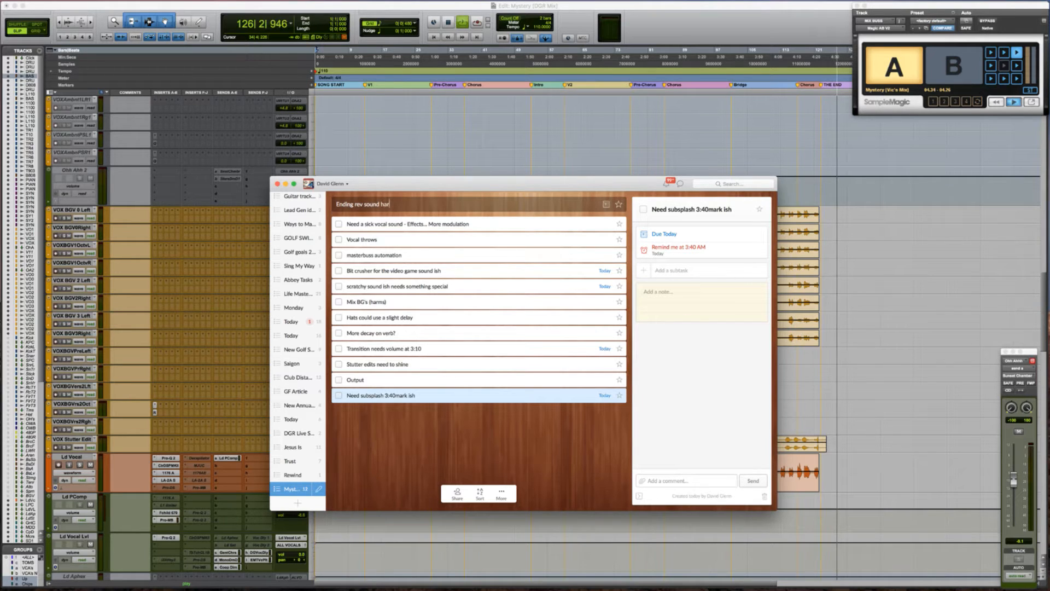
type("sh at t")
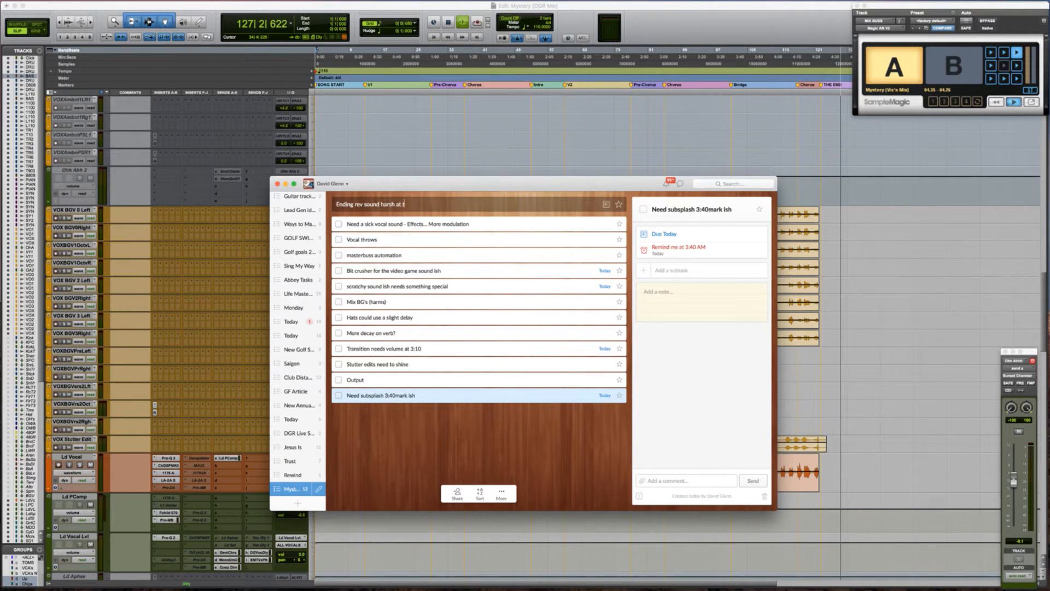
type("he close")
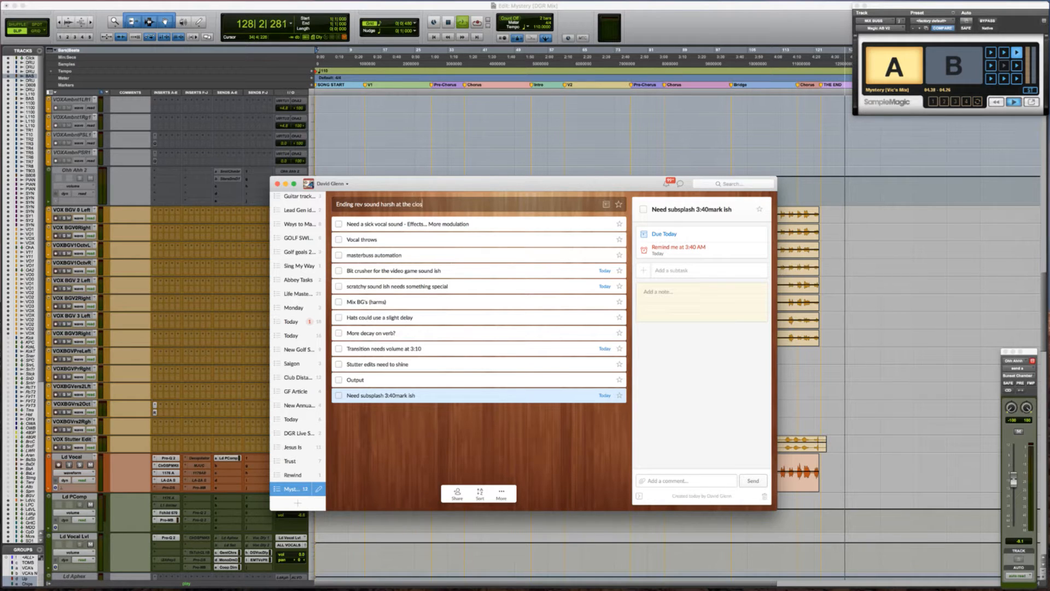
key("Return")
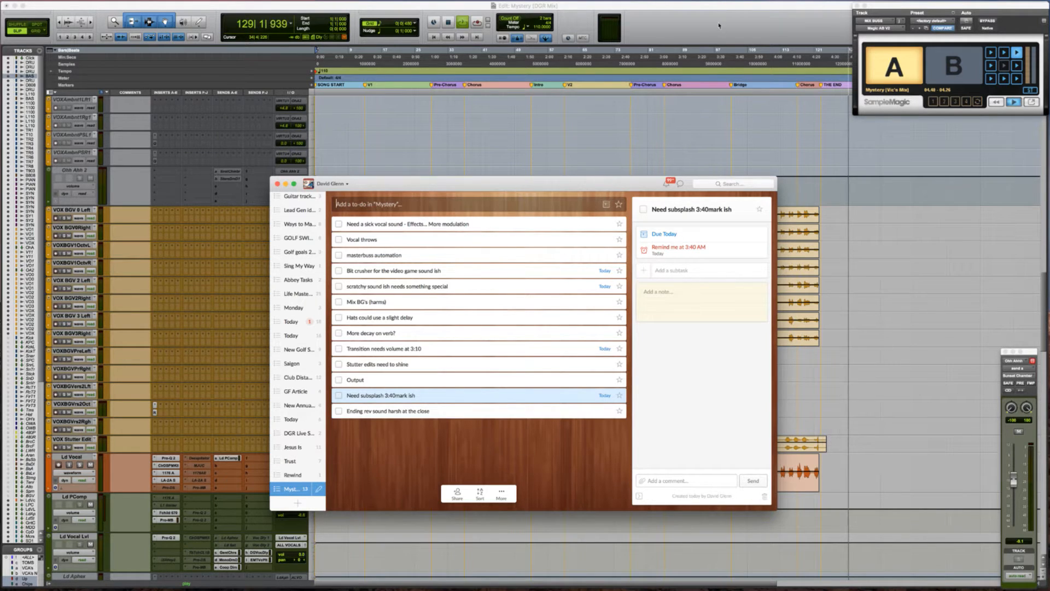
Reorder the Mystery to-dos to start with verb decay, hats delay, masterbuss automation, bit crusher, scratchy sound and BG's, above the vocal tasks
left_click(712, 25)
key("super+Tab")
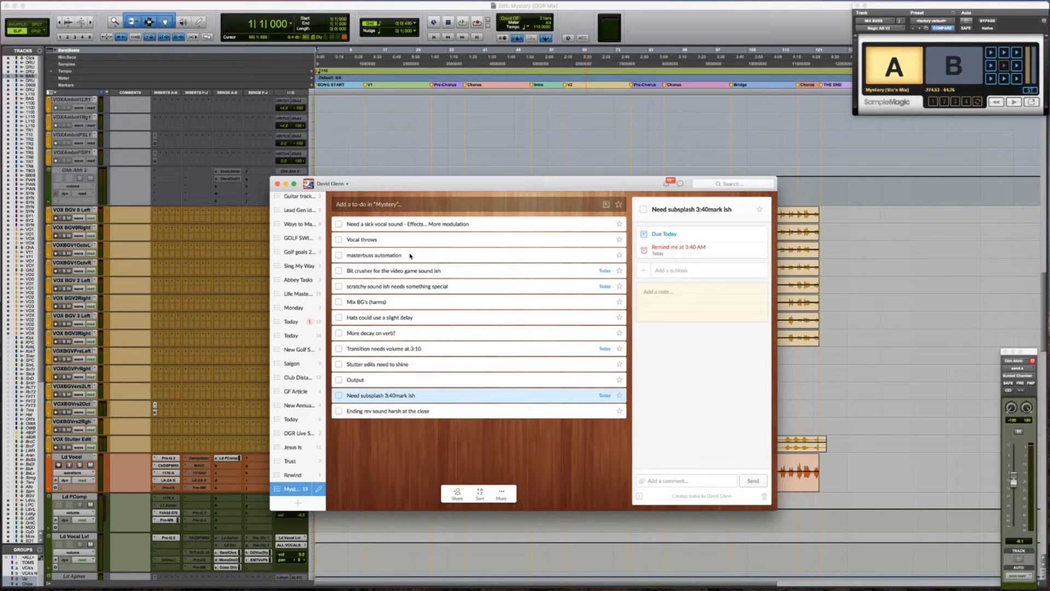
left_click_drag(410, 255, 408, 222)
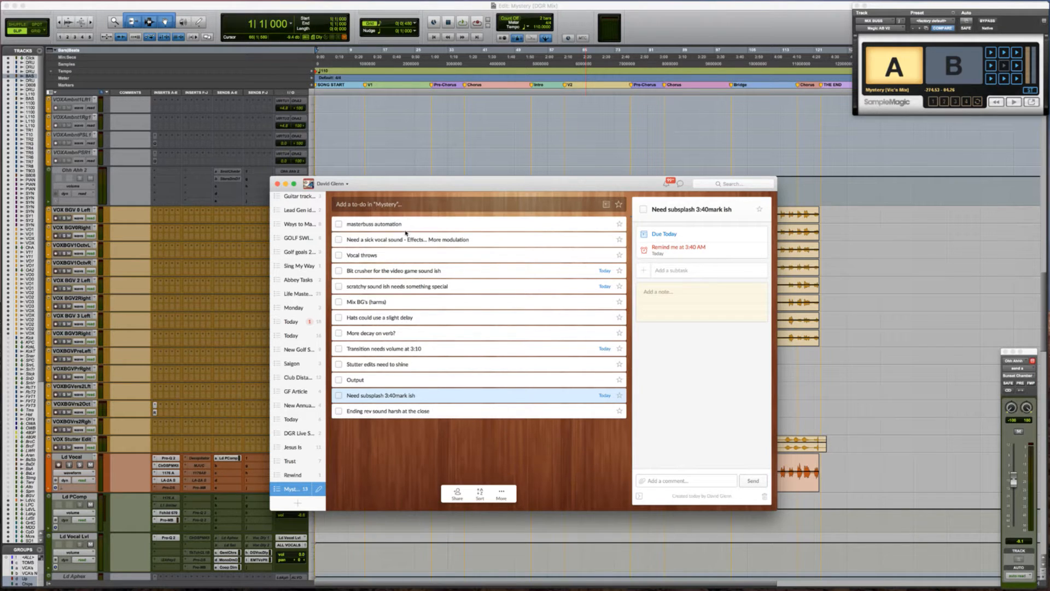
left_click_drag(403, 270, 401, 236)
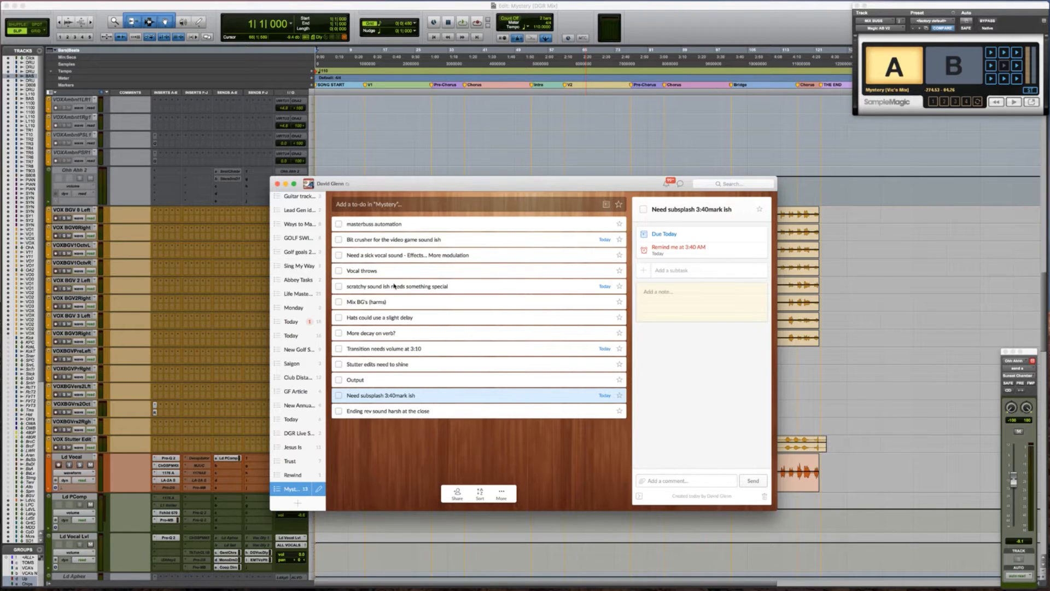
left_click_drag(414, 286, 410, 263)
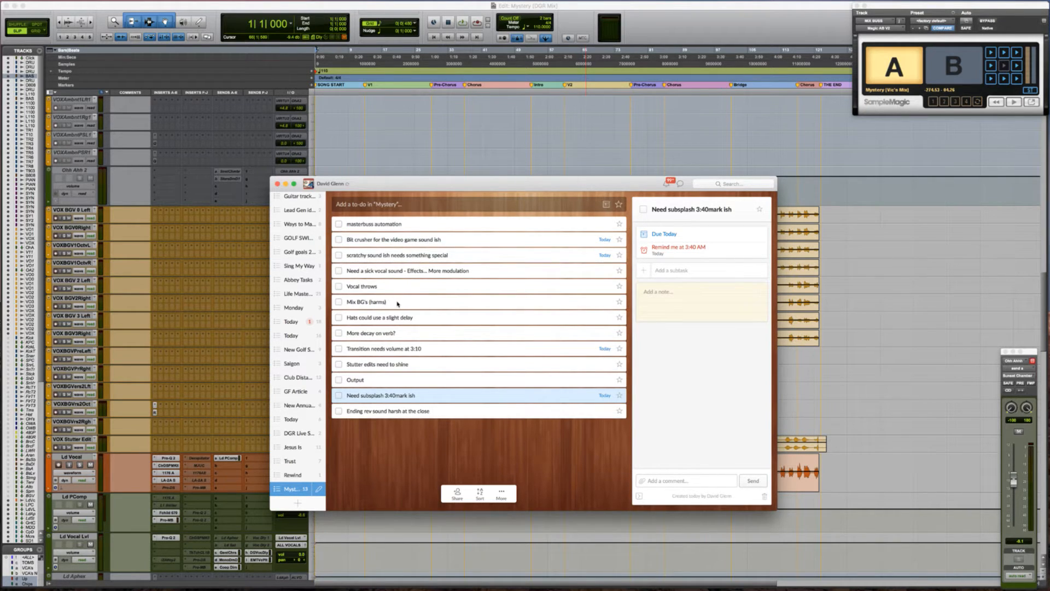
left_click_drag(397, 303, 397, 272)
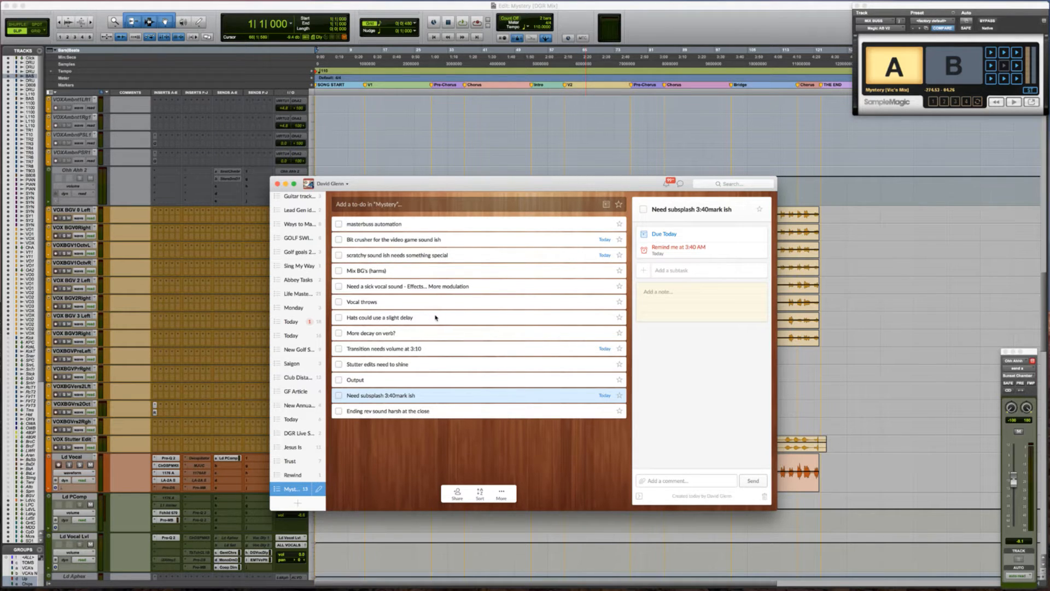
left_click_drag(432, 317, 430, 221)
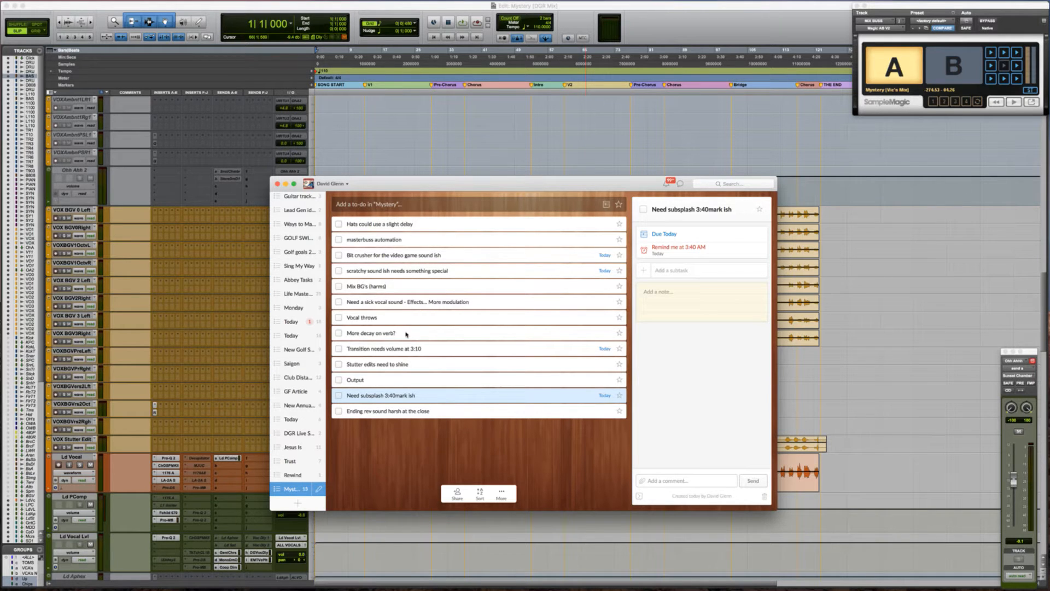
left_click_drag(403, 335, 403, 224)
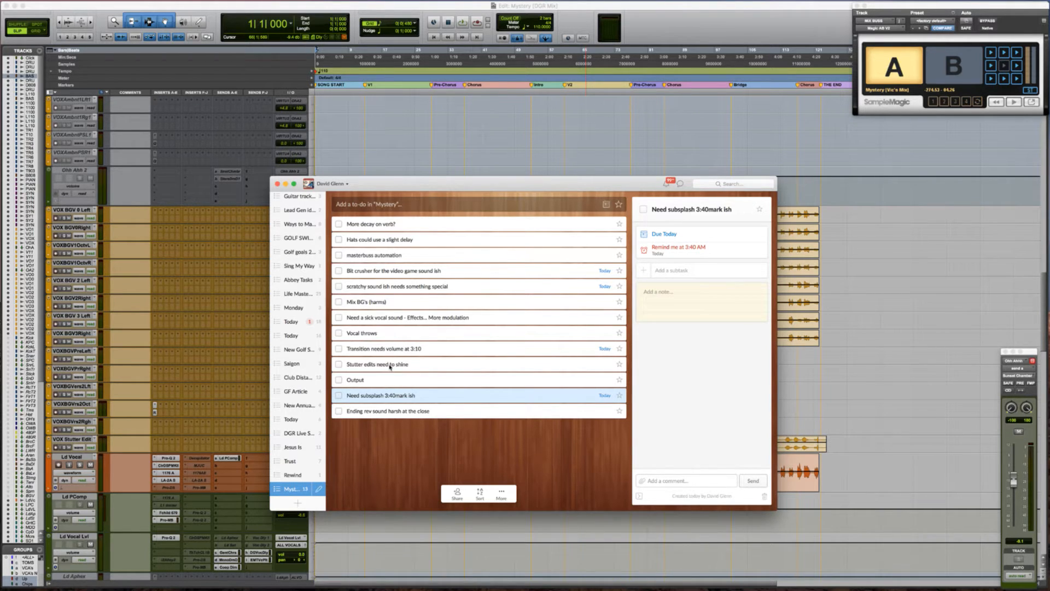
Rename the "Output" to-do as "Output - Movement on Stutters" and move the subsplash to-do directly below "masterbuss automation"
left_click(366, 379)
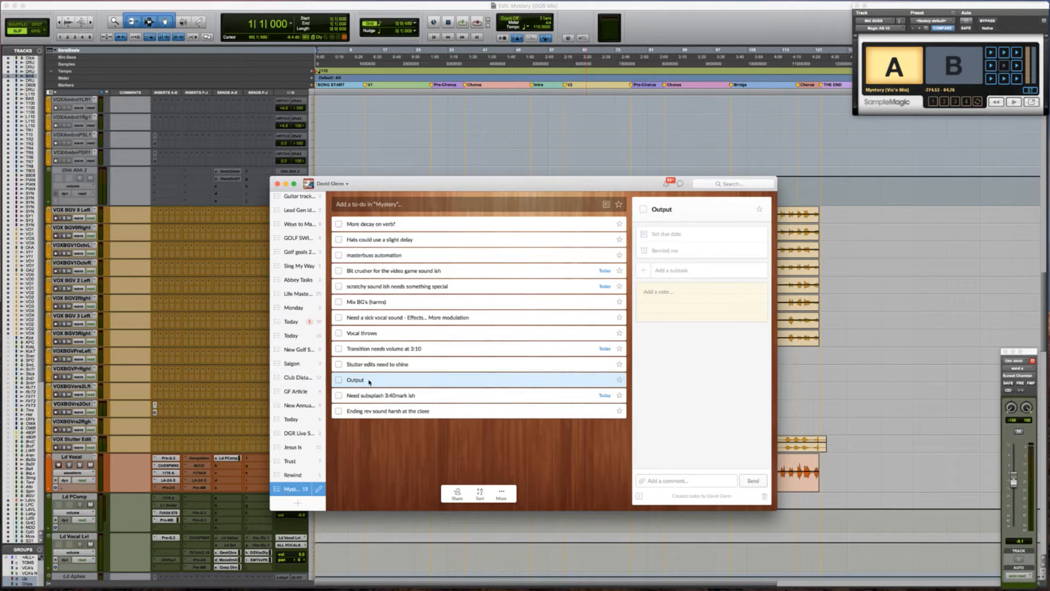
left_click(364, 380)
type("- Movemwen")
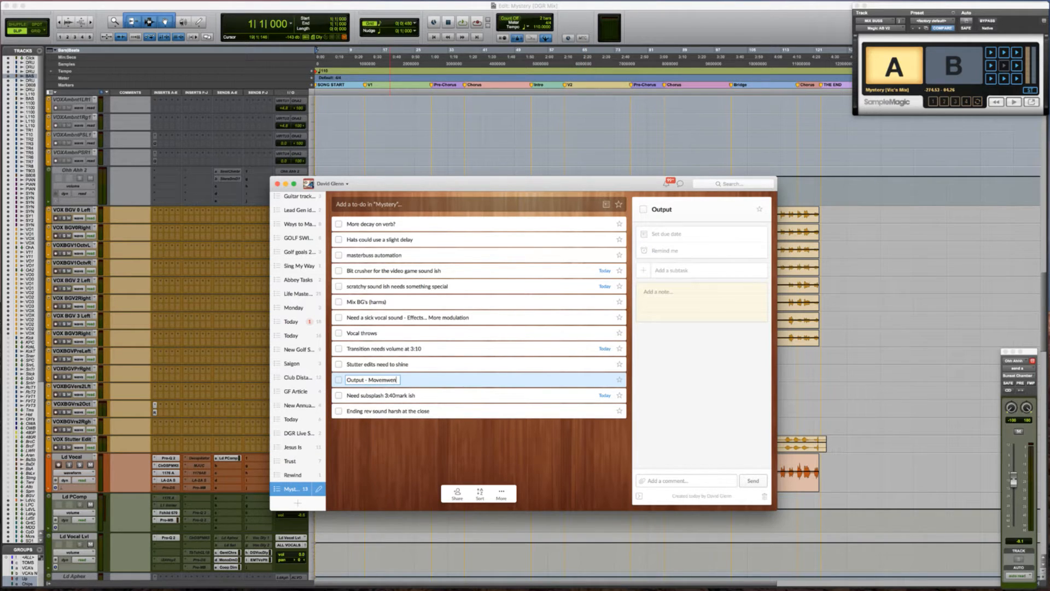
key("BackSpace")
key("BackSpace")
key("BackSpace")
type("ent on Stutters")
key("Return")
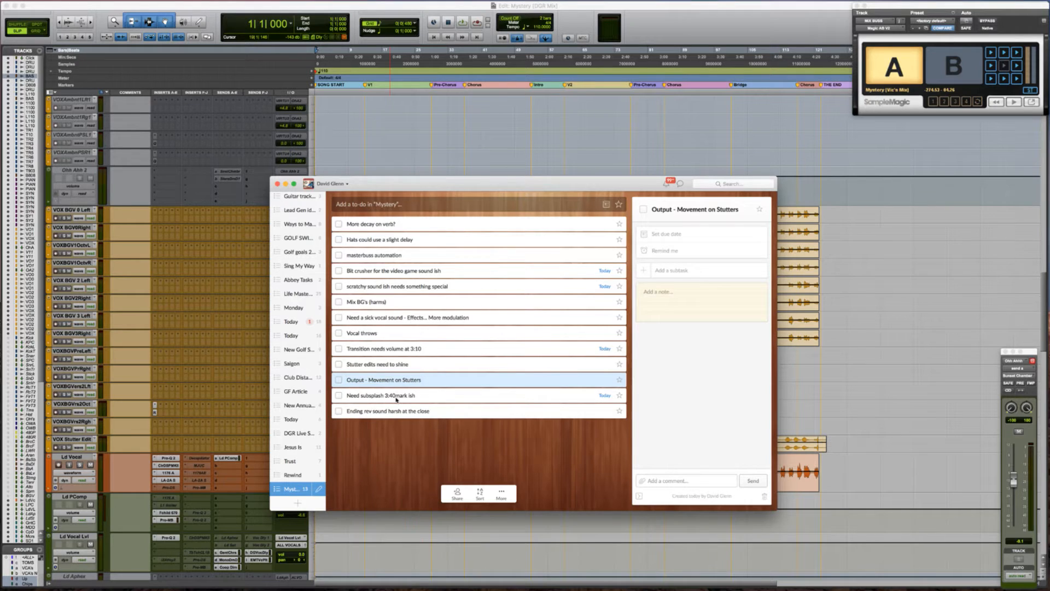
left_click_drag(405, 399, 424, 248)
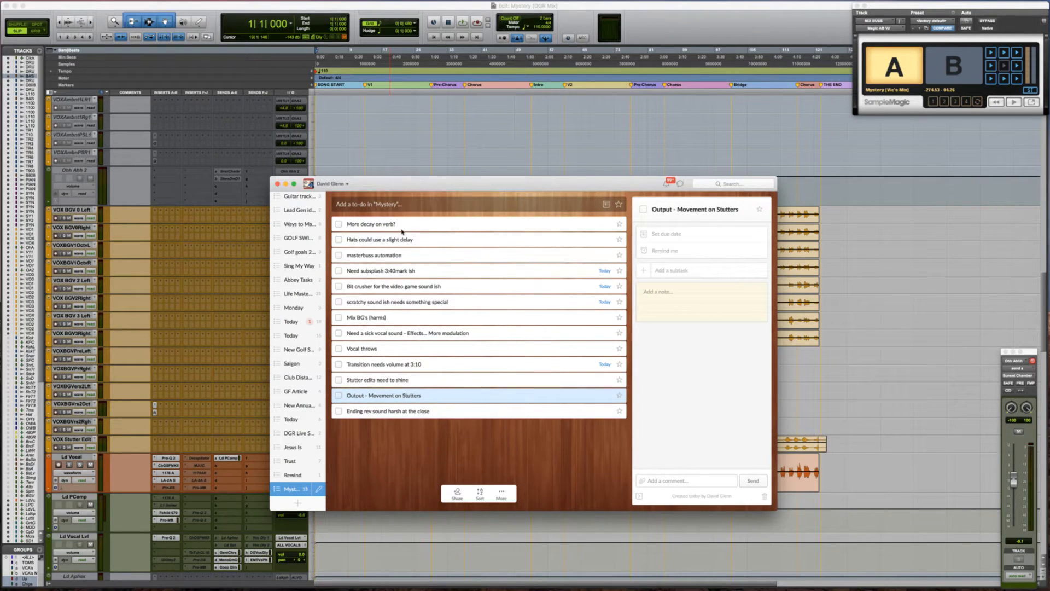
Switch to Pro Tools and place the playback position at the start of the VOX BGV 0 Left clip
key("super+tab")
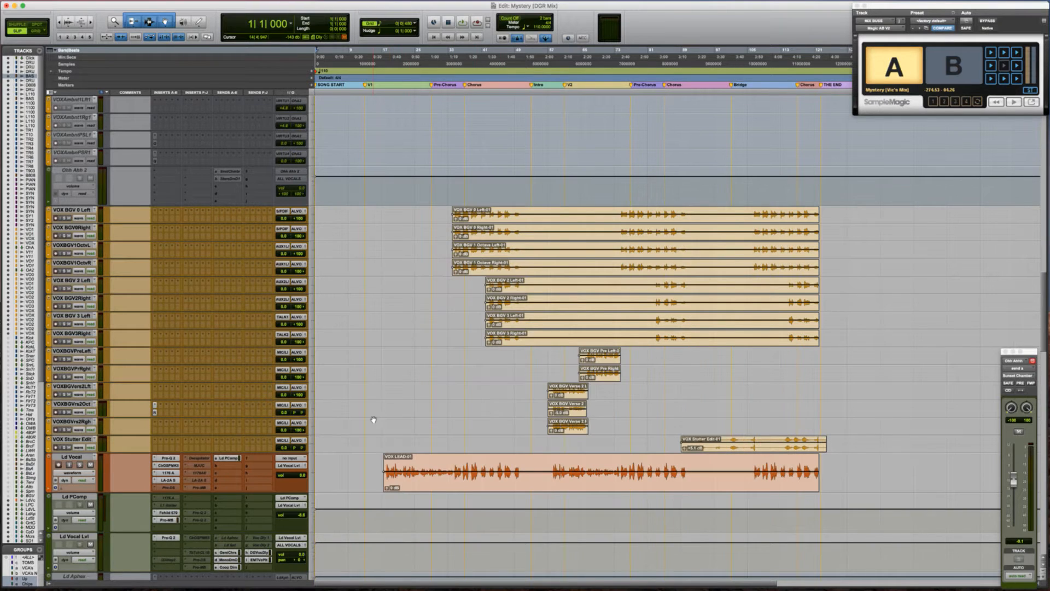
left_click(442, 214)
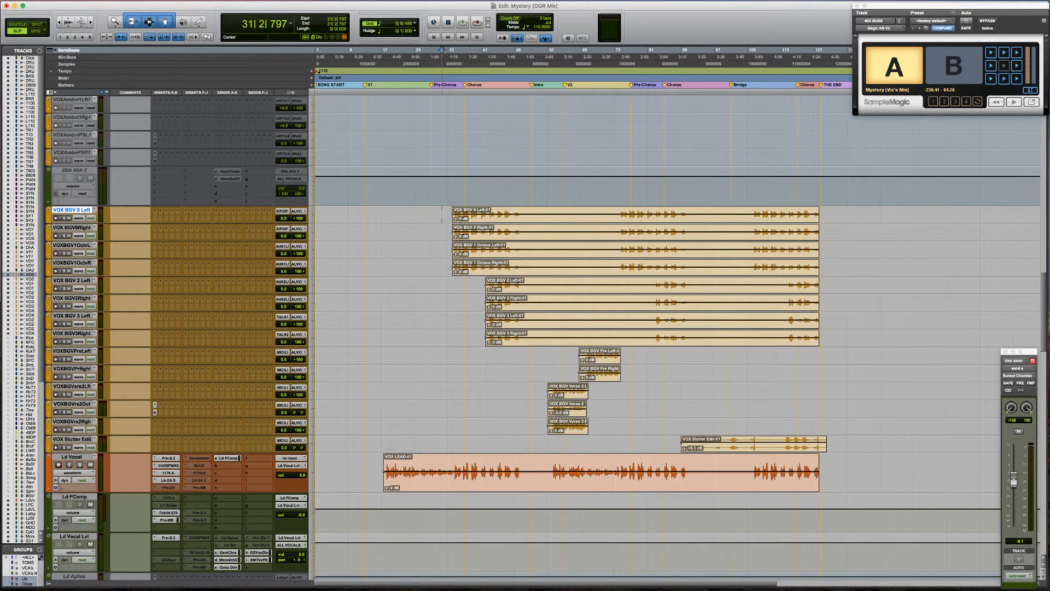
key("Tab")
Raise the treble decay to 4.6 in the Lexicon 224 reverb on the Gino Hall track and audition it briefly
scroll(222, 356, "down", 15)
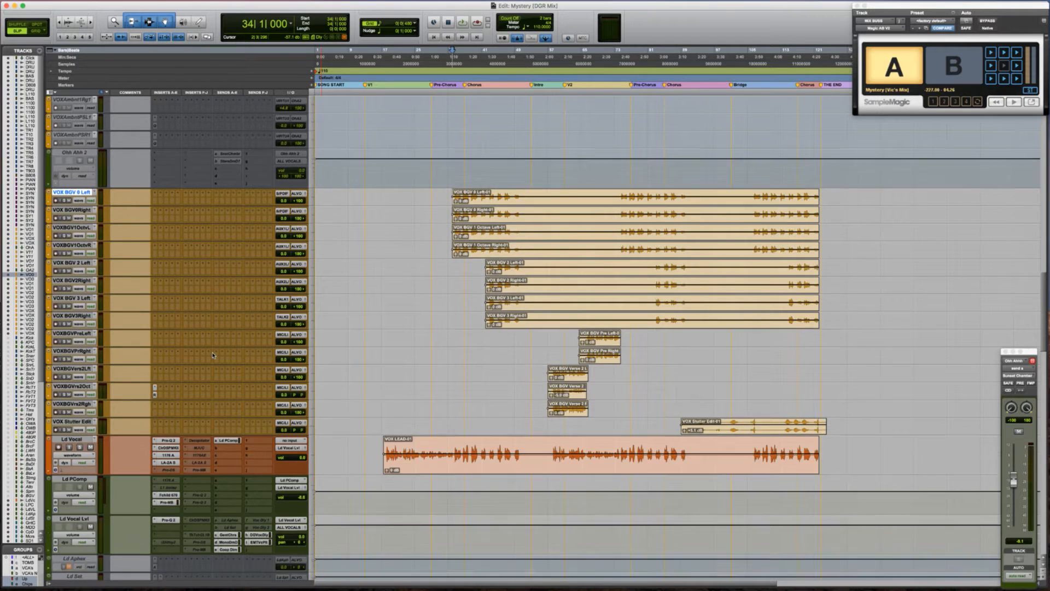
scroll(213, 354, "down", 15)
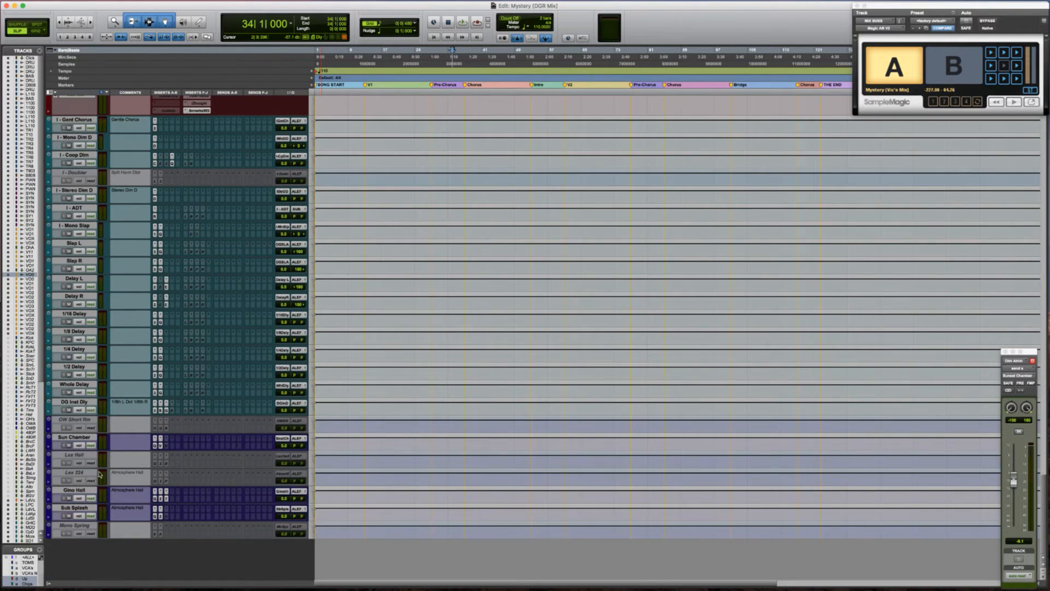
left_click(83, 491)
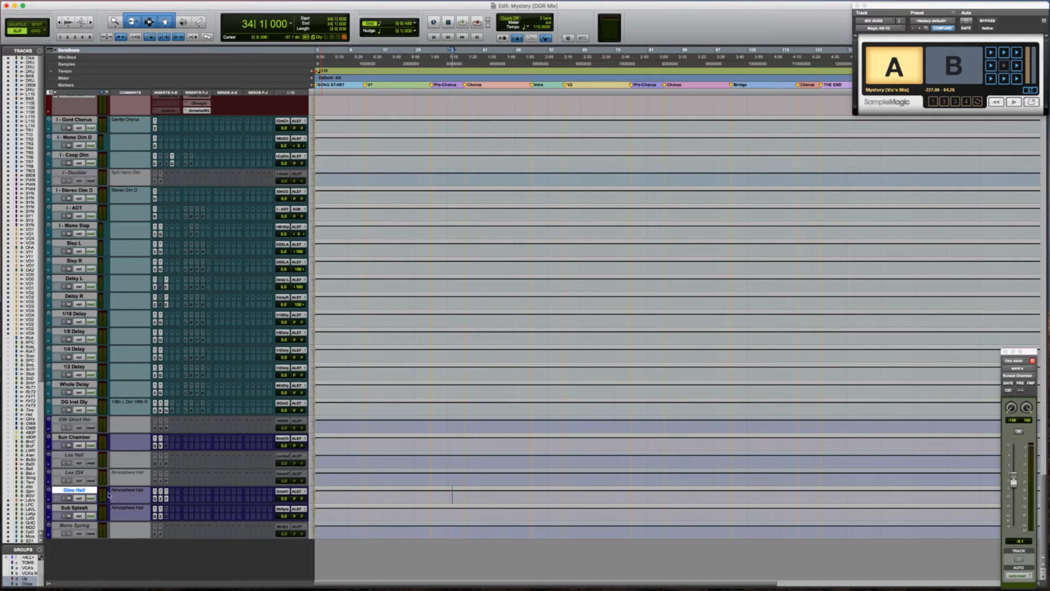
left_click(159, 499)
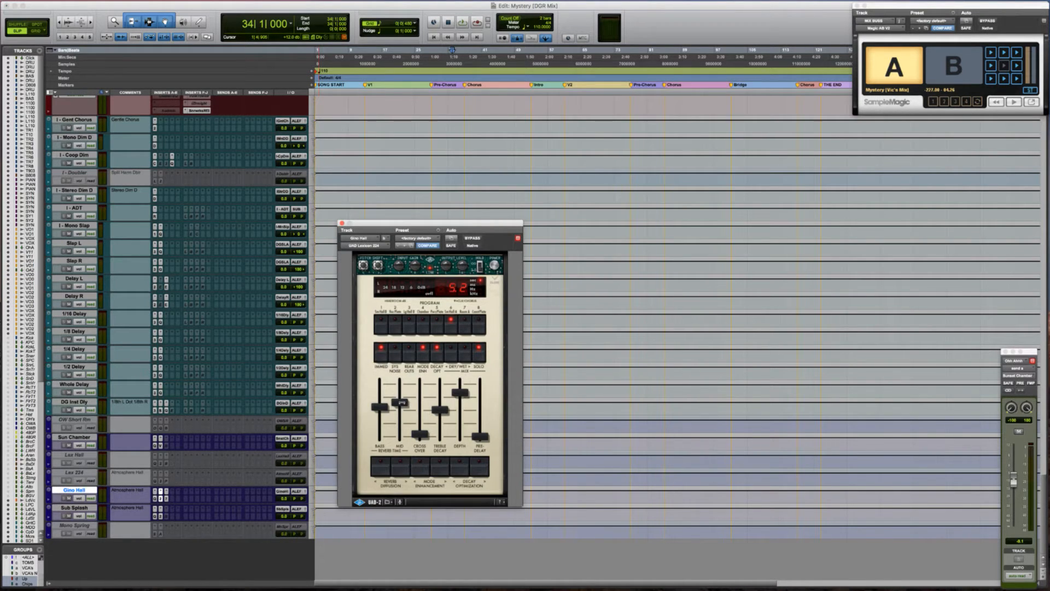
left_click_drag(400, 402, 441, 401)
key("space")
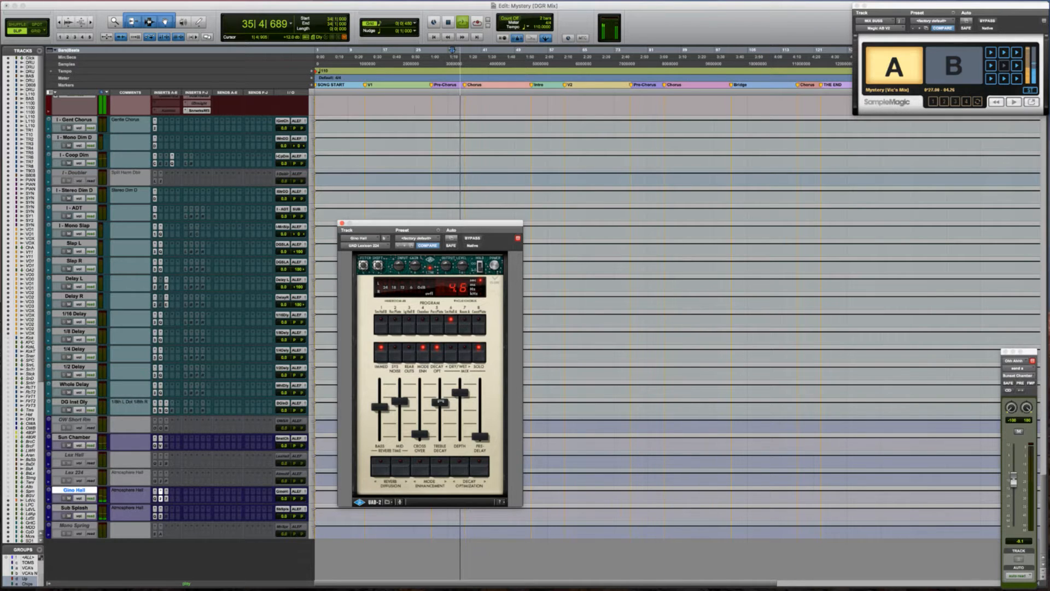
key("space")
Audition the Gino Hall reverb from the start of the ambient vocals and check its pre-delay
scroll(348, 193, "up", 3)
scroll(349, 193, "down", 15)
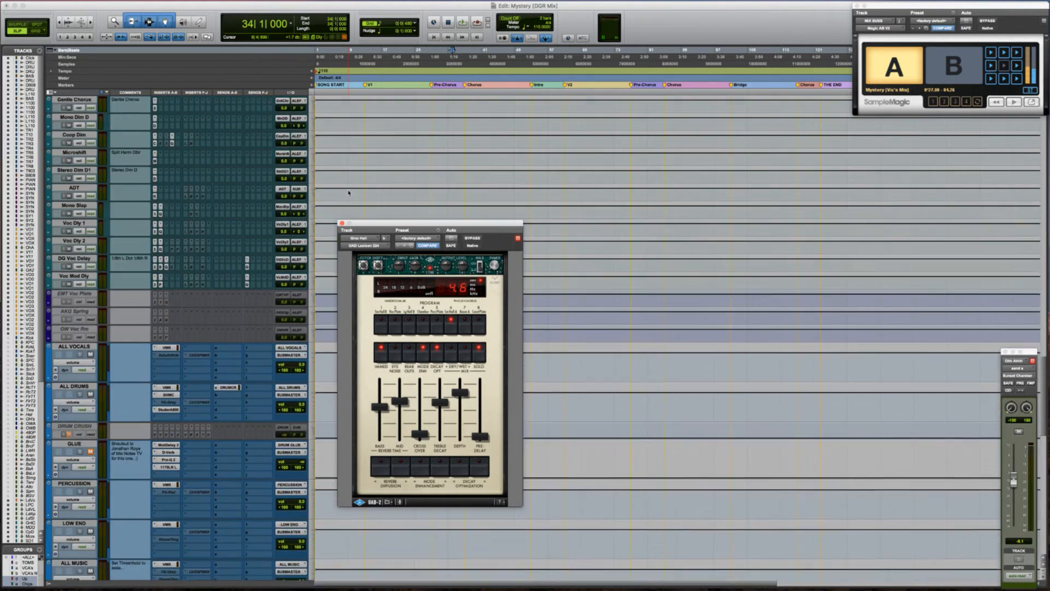
scroll(348, 193, "down", 3)
scroll(348, 192, "up", 8)
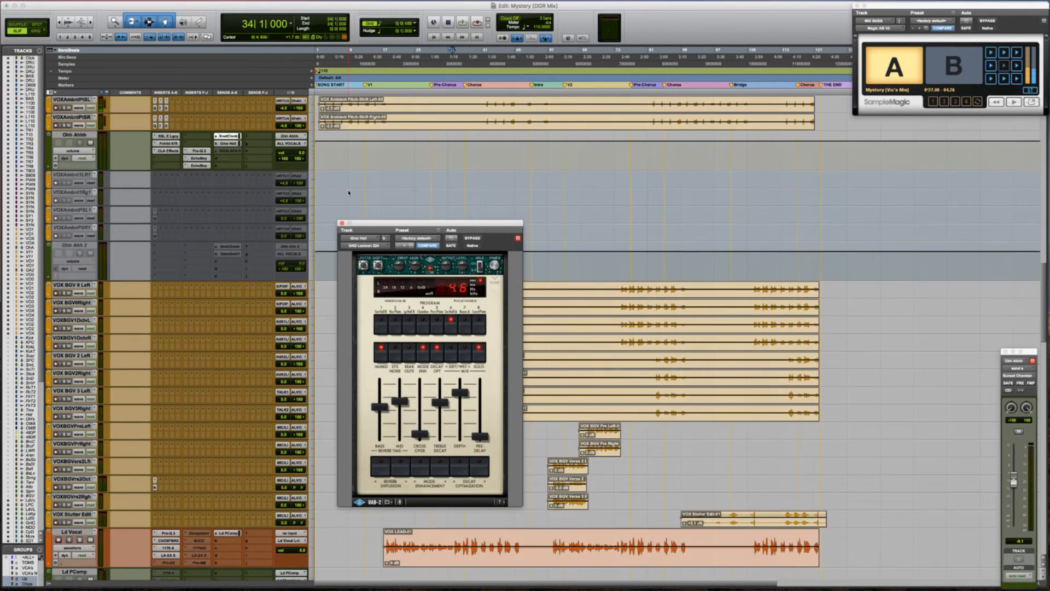
left_click(318, 157)
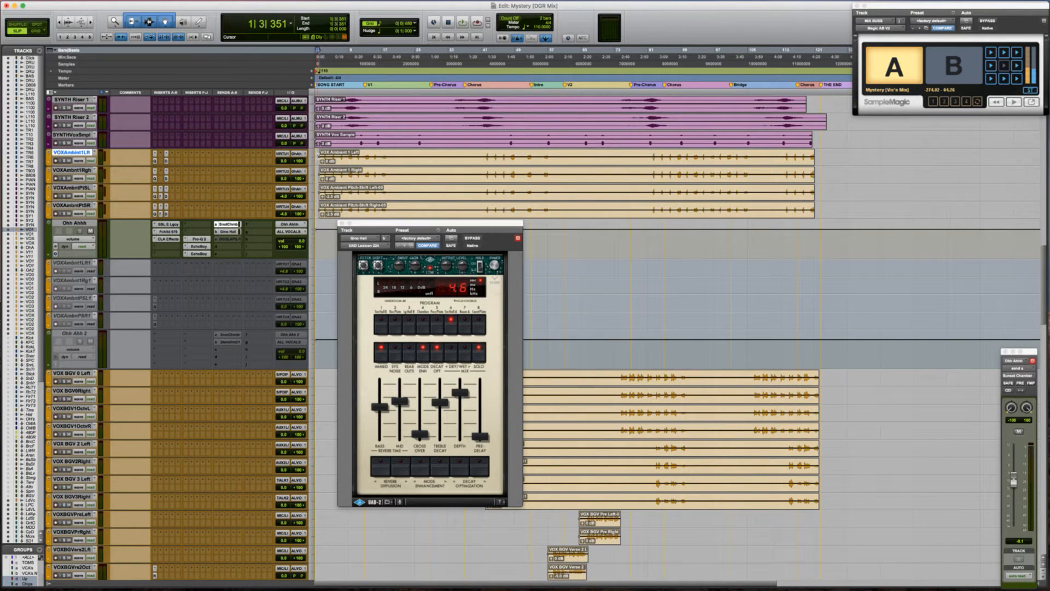
key("space")
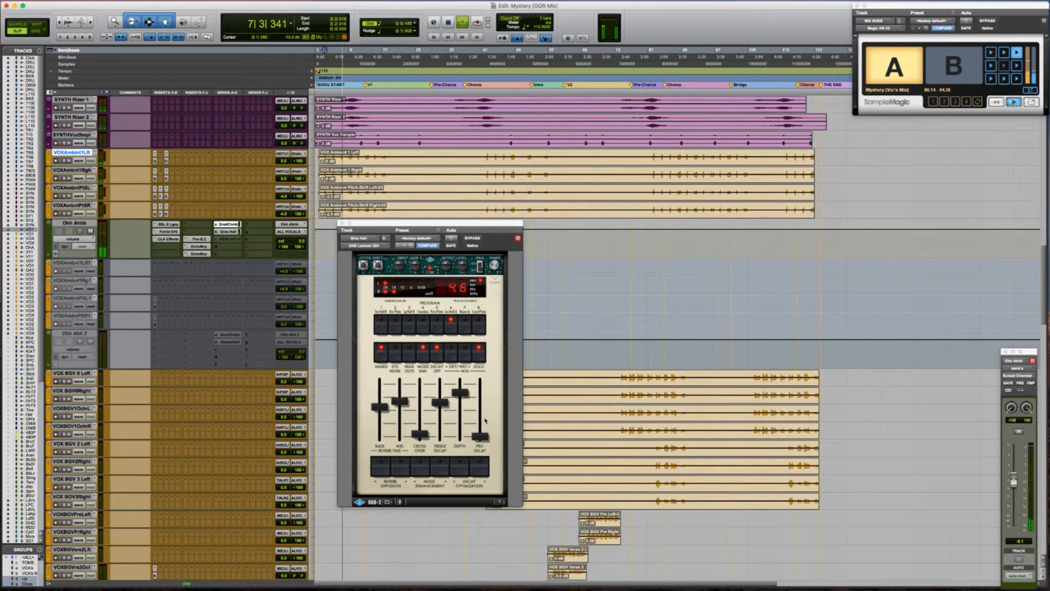
left_click(480, 437)
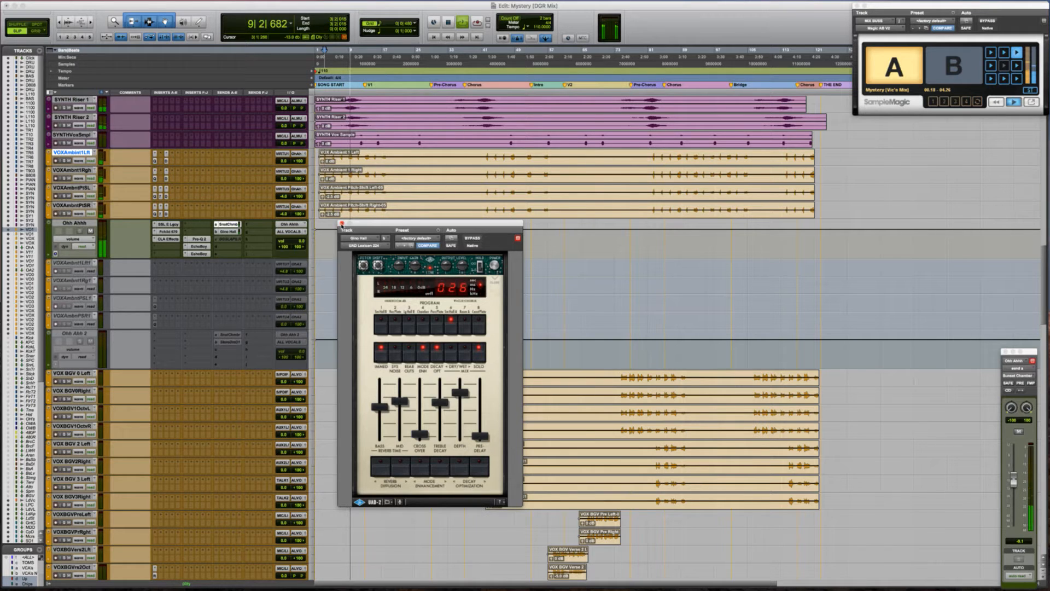
left_click(342, 223)
Deepen the midrange cut in the Gino Hall track's FabFilter Pro-Q 2, shifting it slightly lower in frequency, and restart playback to hear it
scroll(276, 346, "down", 20)
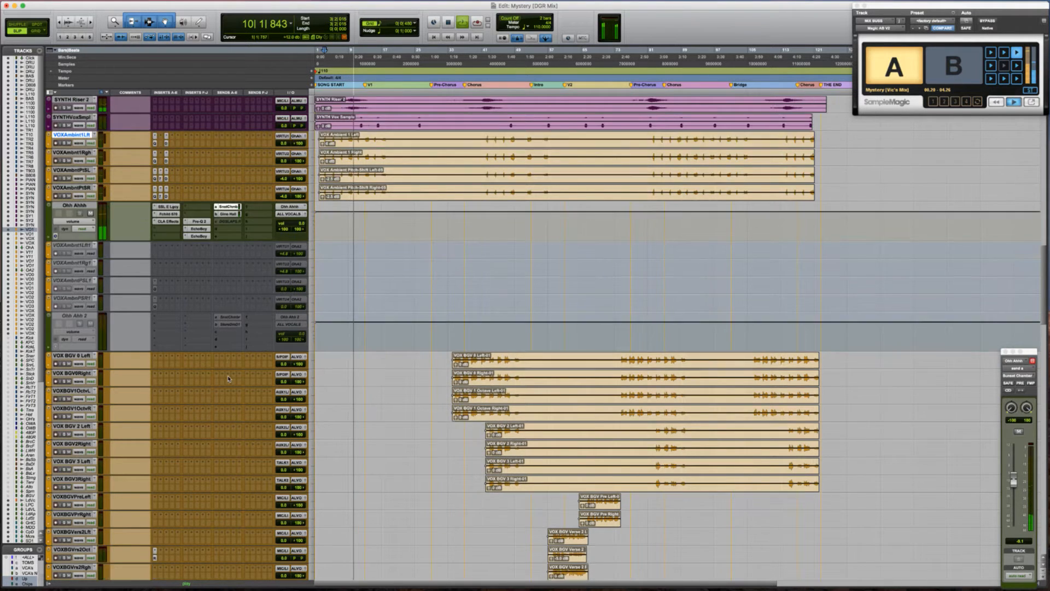
scroll(215, 386, "down", 10)
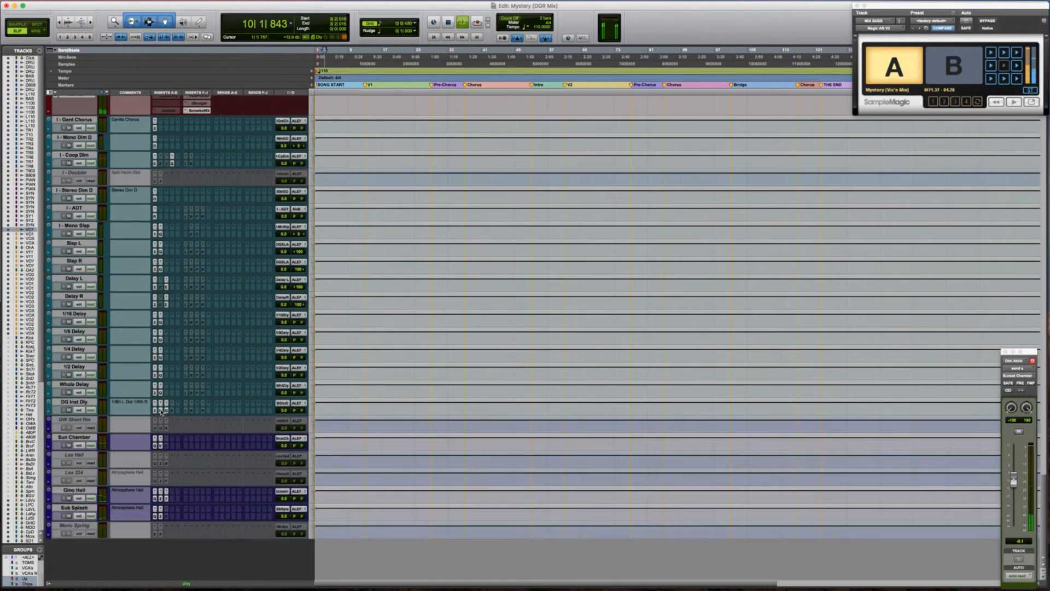
key("space")
left_click(155, 499)
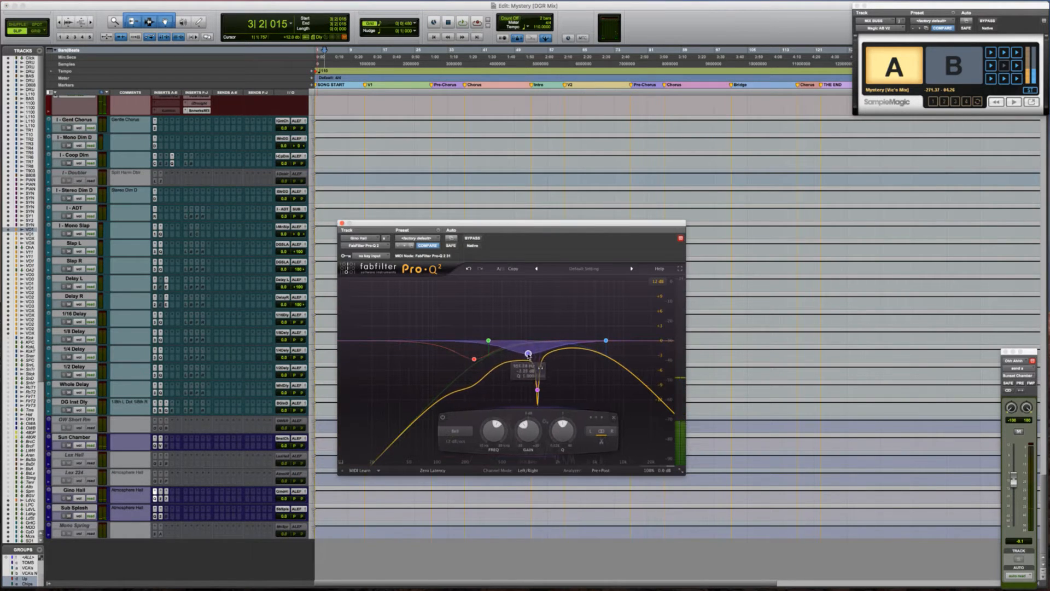
left_click_drag(529, 355, 522, 367)
key("space")
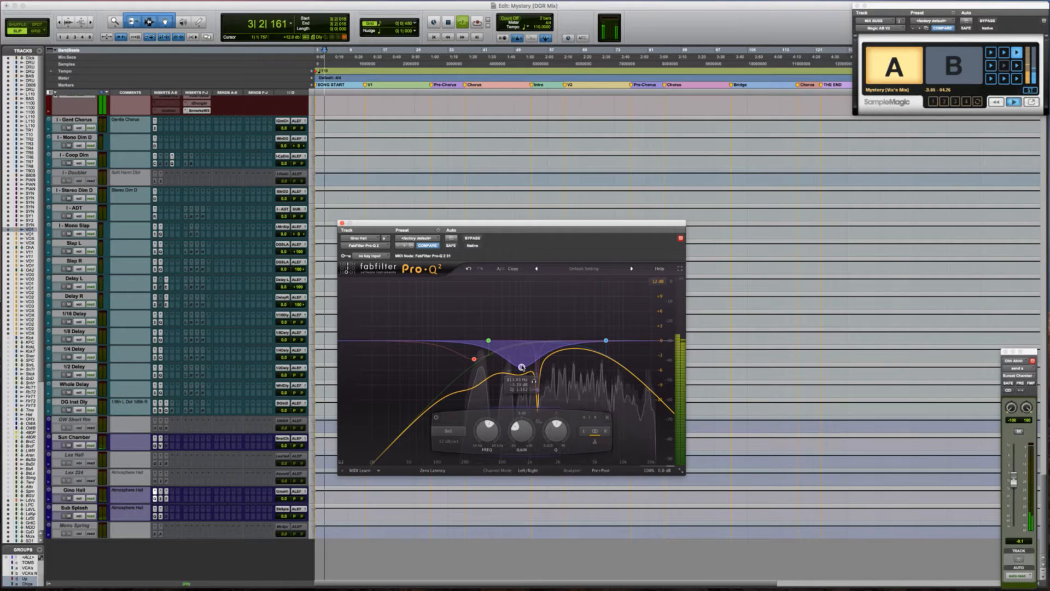
Shift the midrange cut slightly higher in frequency and make it shallower in the Gino Hall track's Pro-Q 2, and close the plug-in
left_click_drag(522, 367, 529, 365)
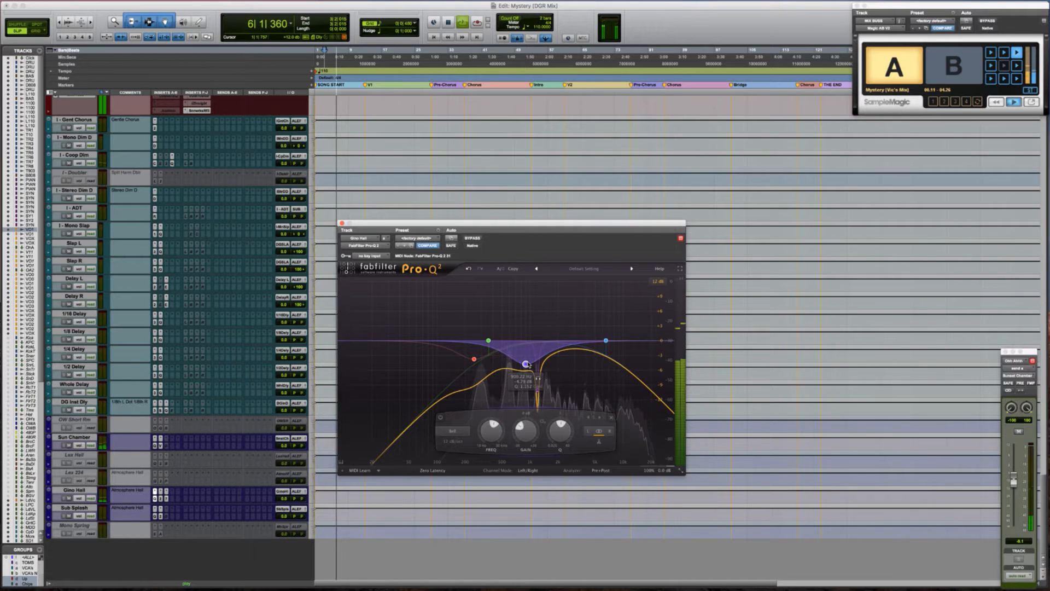
left_click(342, 223)
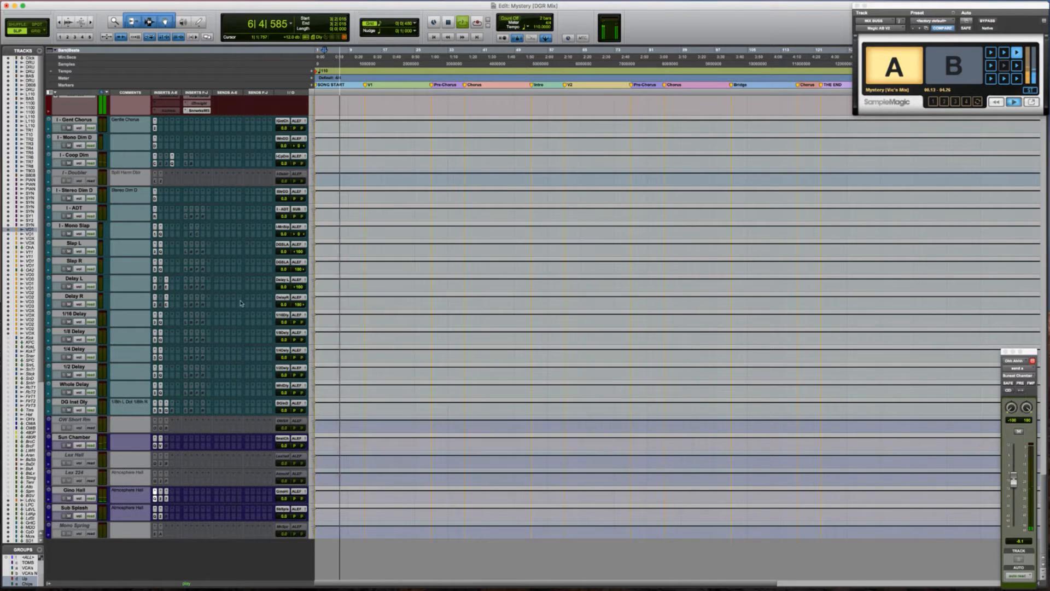
Set the mid reverb time to 4.80 and the treble decay to 4.8 in Gino Hall's Lexicon 224, auditioning the reverb, and close it
left_click(161, 491)
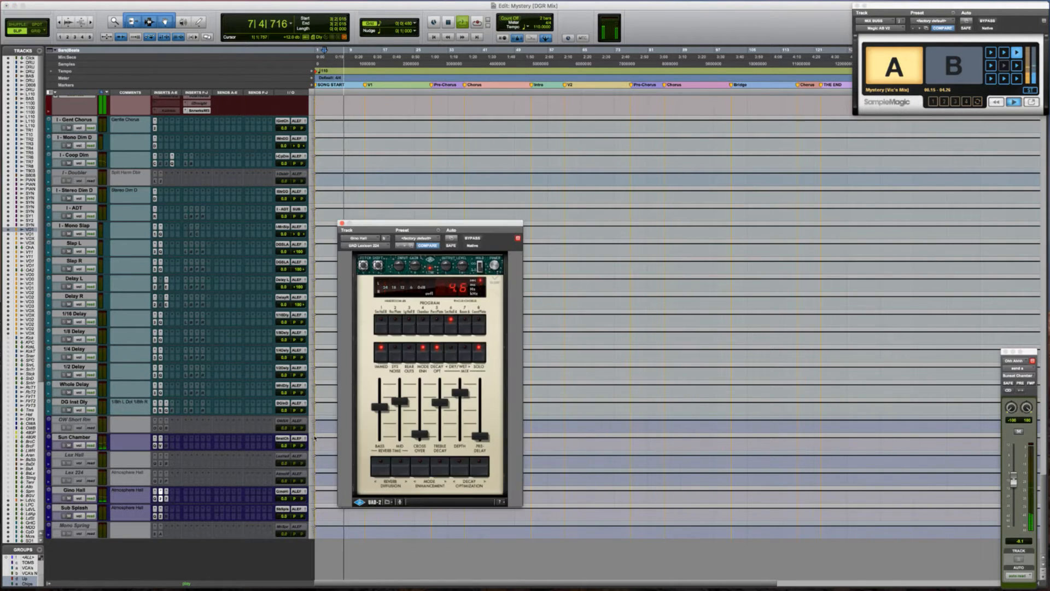
left_click_drag(402, 402, 436, 396)
key("space")
key("space")
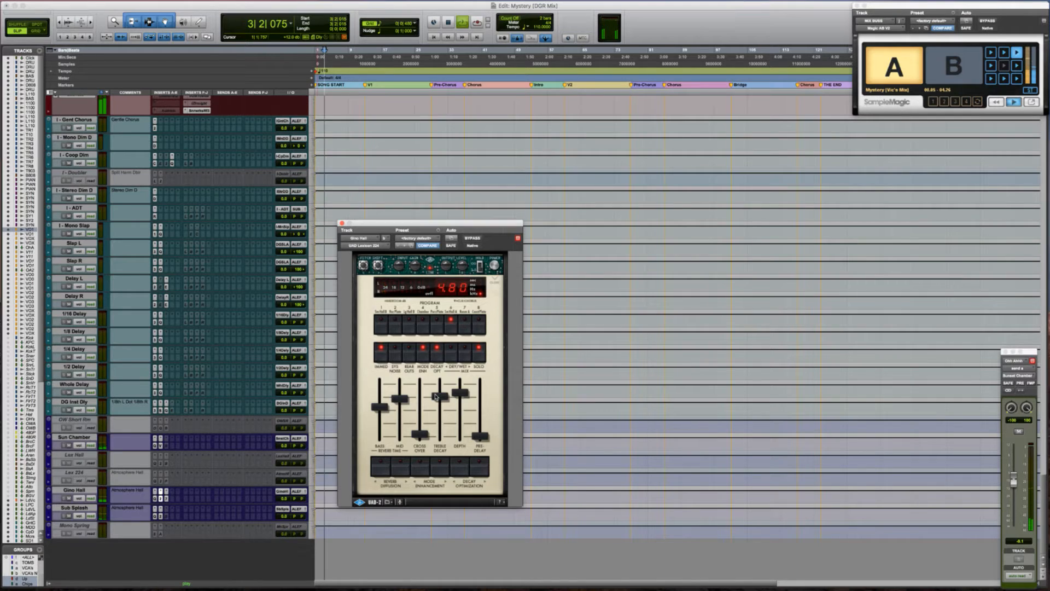
left_click_drag(435, 396, 439, 396)
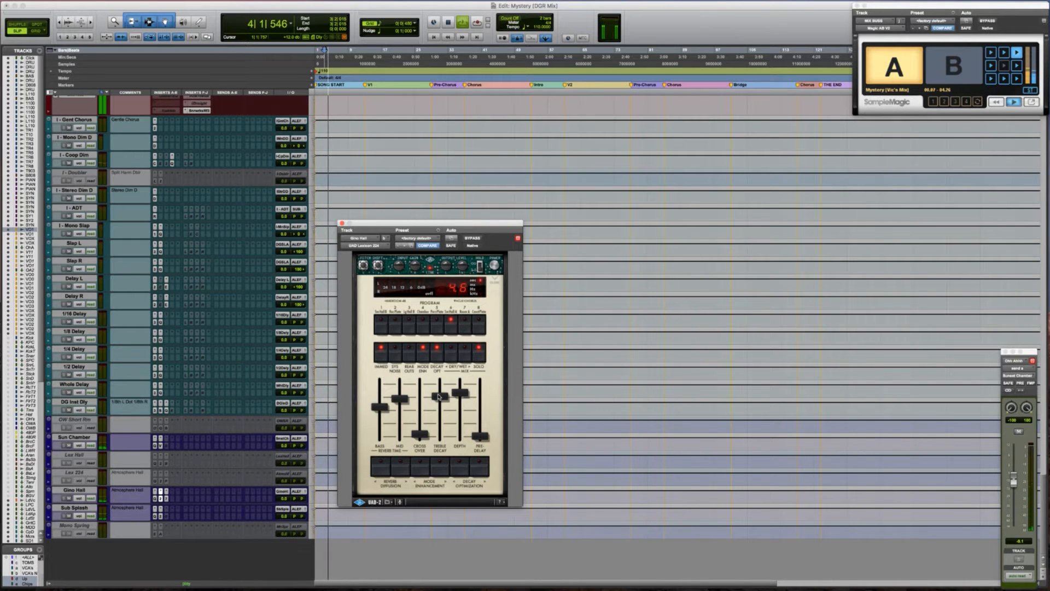
key("space")
left_click(341, 222)
Switch to the to-do app and mark "More decay on verb?" as completed in the Mystery list
scroll(338, 254, "up", 10)
key("super+Tab")
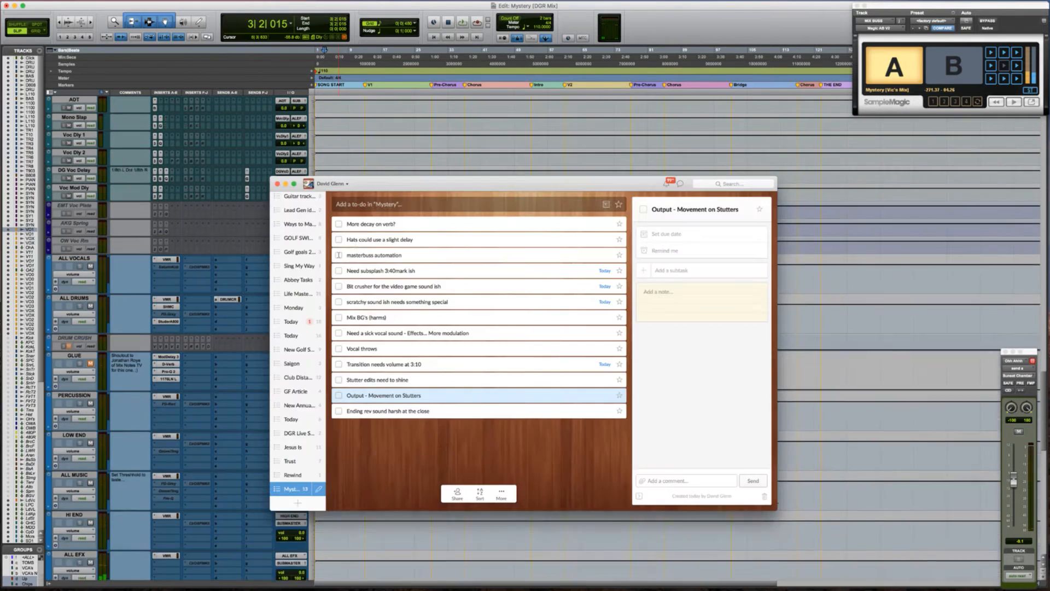
left_click(339, 223)
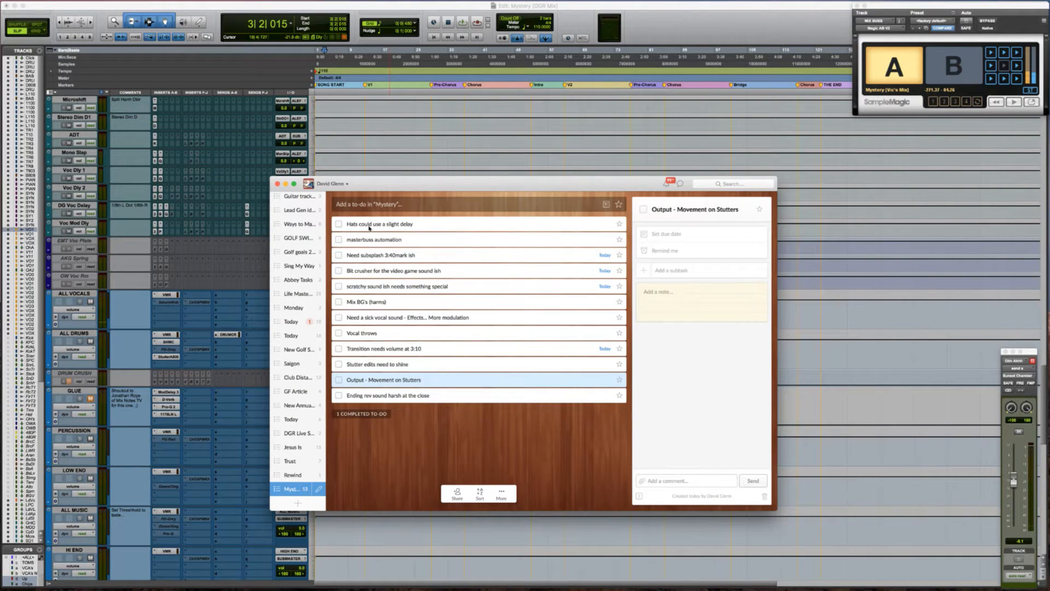
Switch to Pro Tools, place the playback position at the start of the DRUMS Hi-Hat clip, and make that track taller
key("super+Tab")
scroll(383, 317, "up", 20)
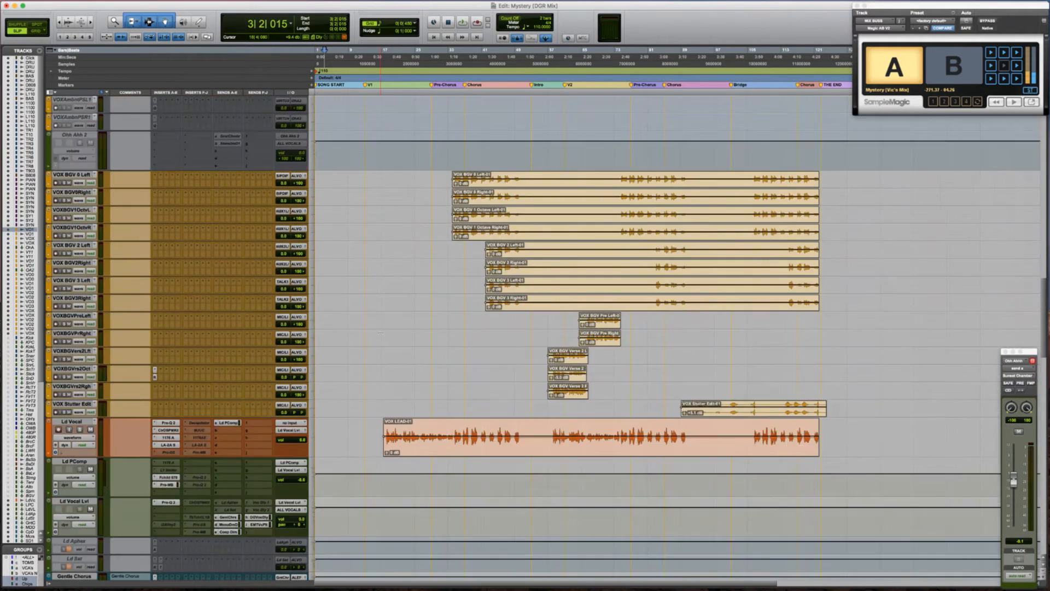
scroll(380, 332, "up", 10)
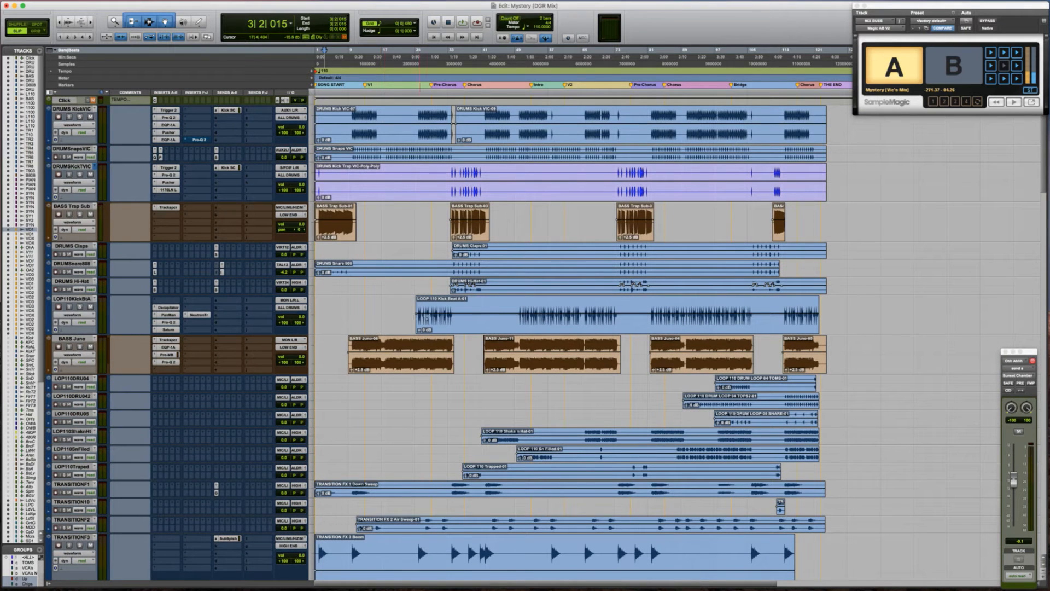
left_click(404, 307)
key("Tab")
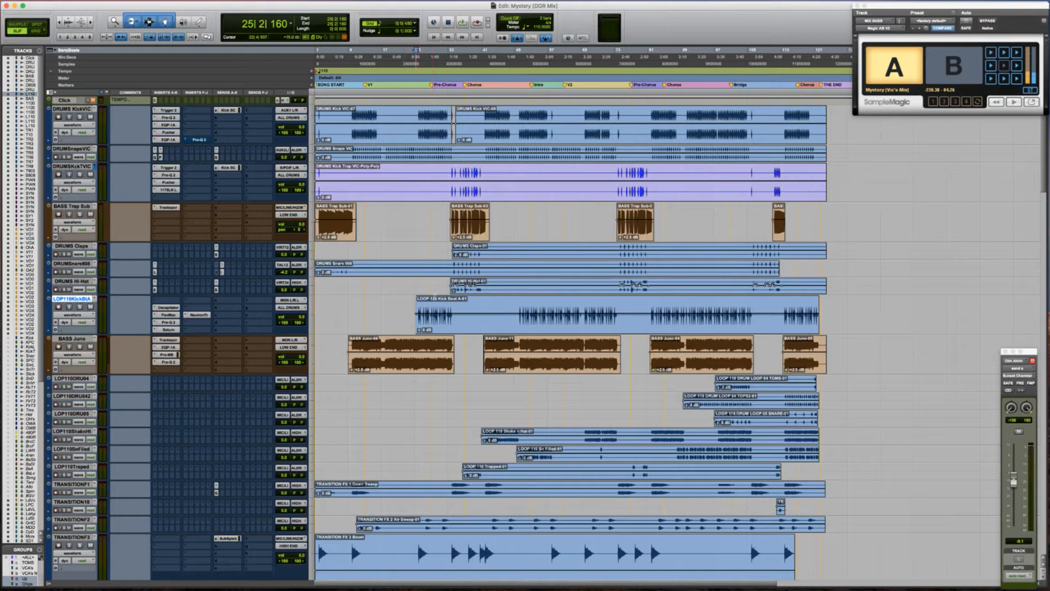
left_click(441, 285)
key("Tab")
key("ctrl+Up")
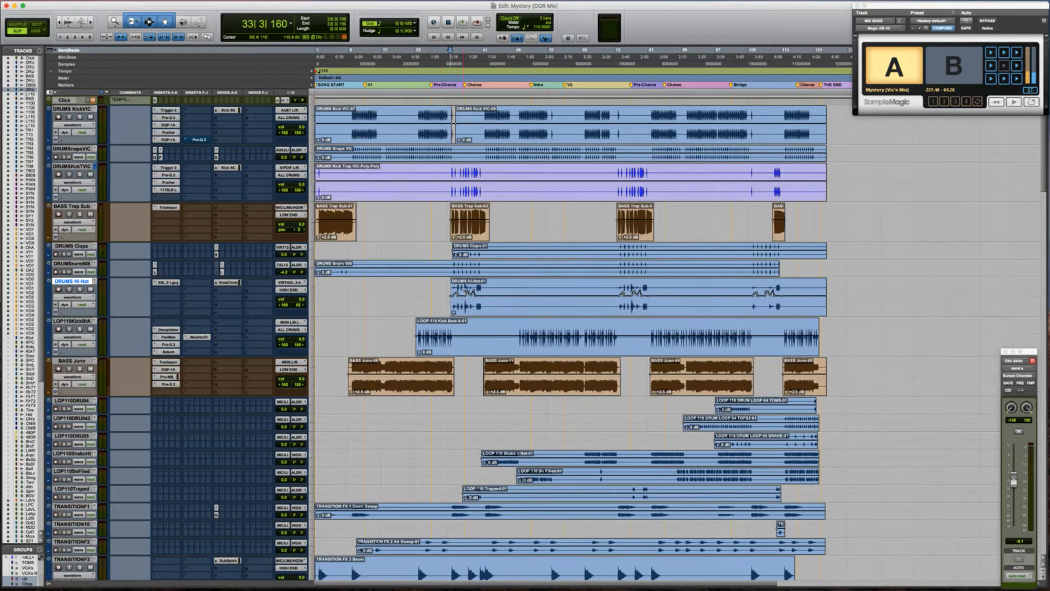
key("t")
key("t")
scroll(463, 291, "right", 5)
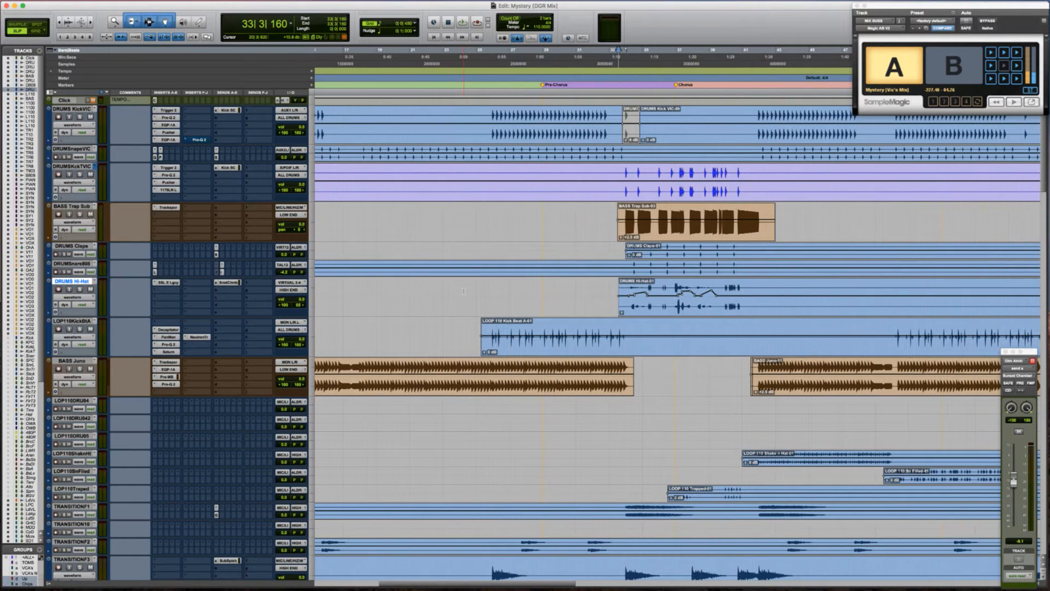
scroll(437, 291, "right", 2)
Solo the DRUMS Hi-Hat track and audition its part leading into the chorus
key("space")
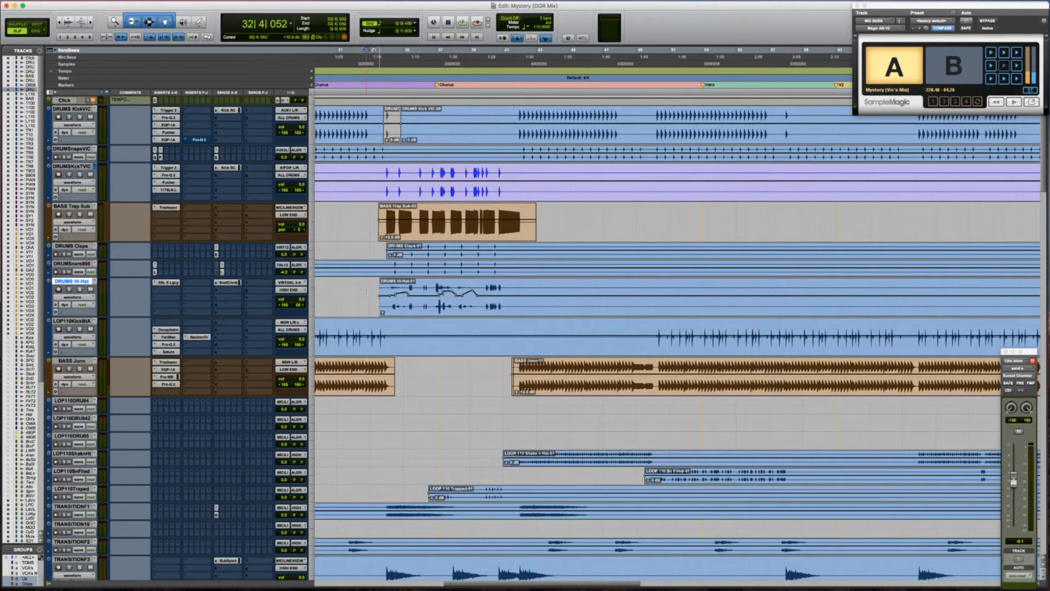
key("shift+s")
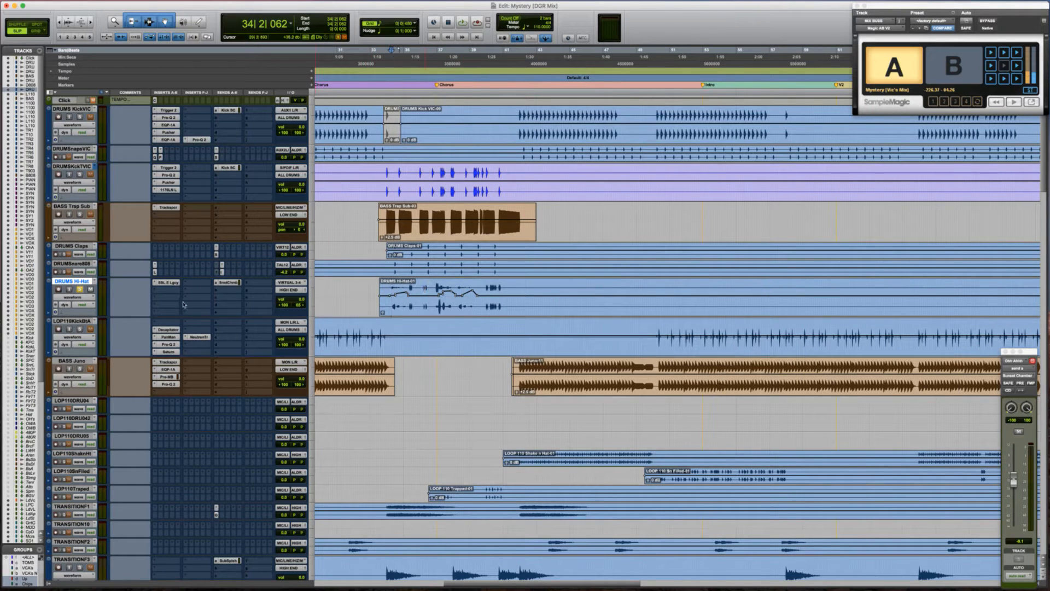
key("space")
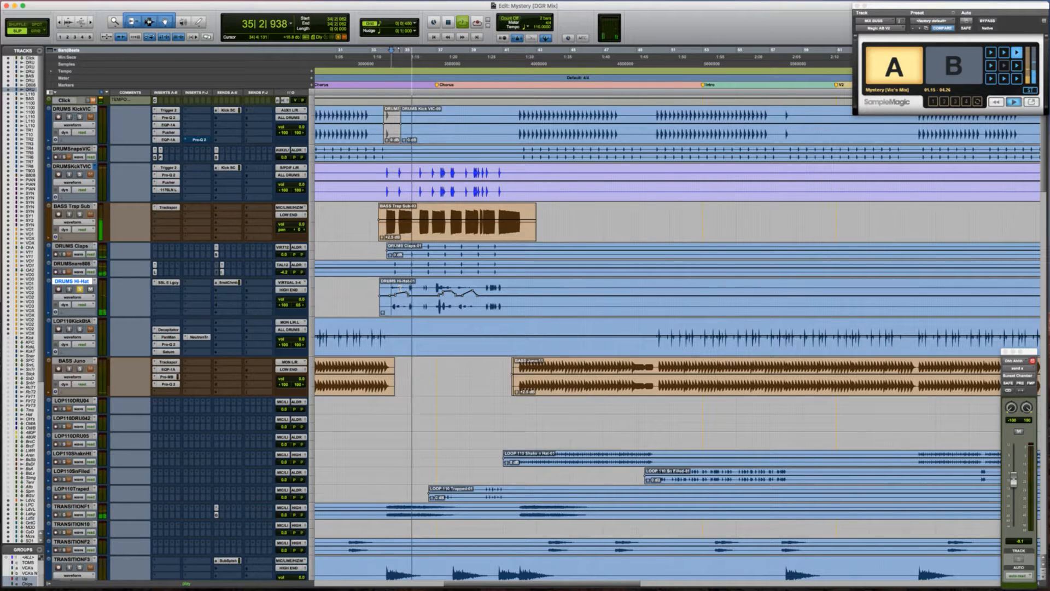
key("space")
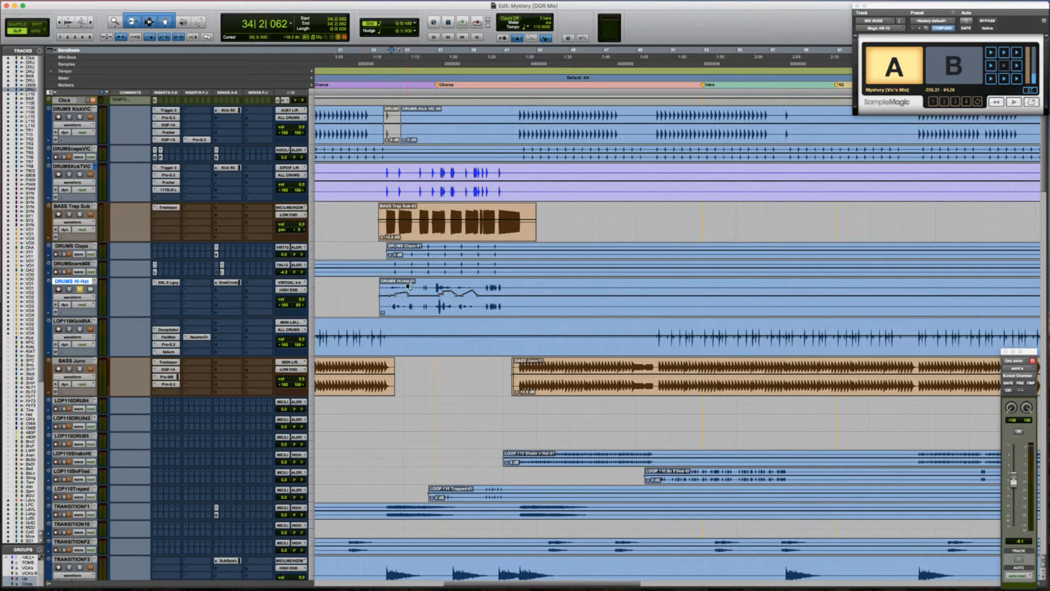
Enlarge the DRUMS Hi-Hat track further and place the playback position just before its first hit, at 34|1|030
key("ctrl+Up")
key("t")
key("t")
scroll(409, 286, "right", 5)
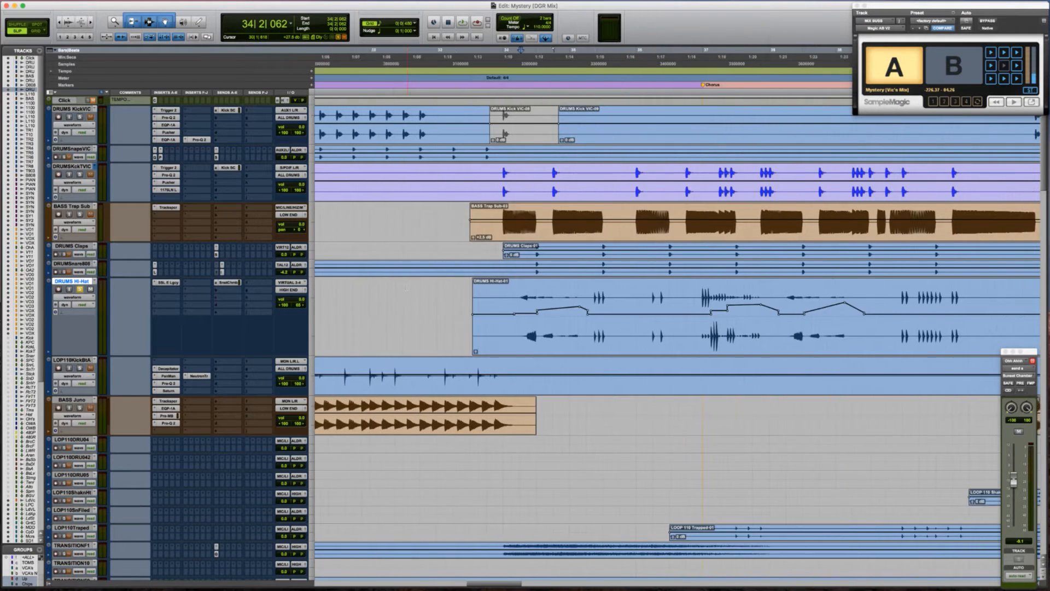
scroll(406, 288, "right", 3)
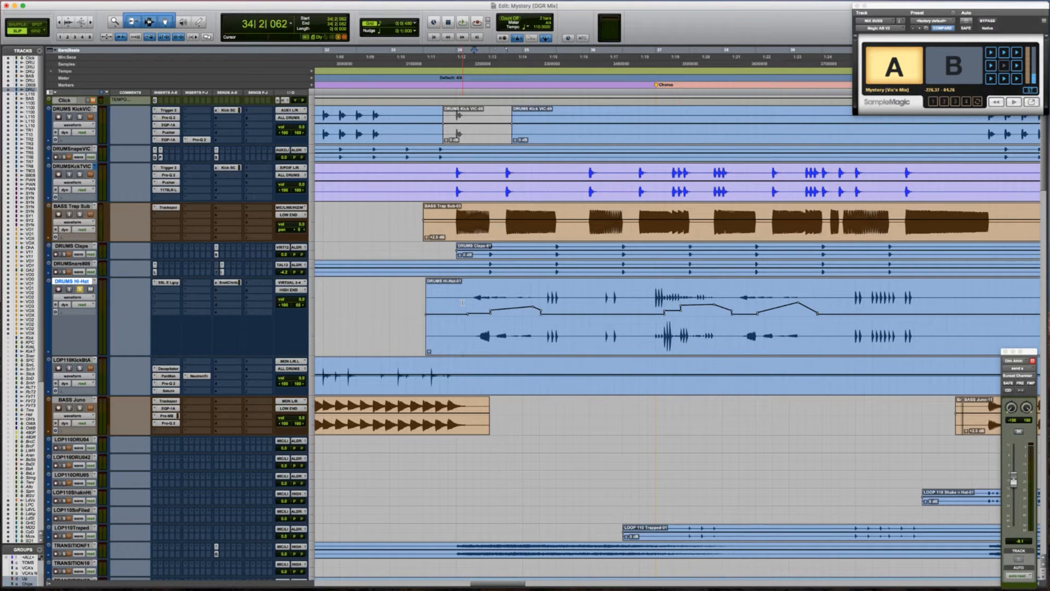
scroll(496, 300, "right", 3)
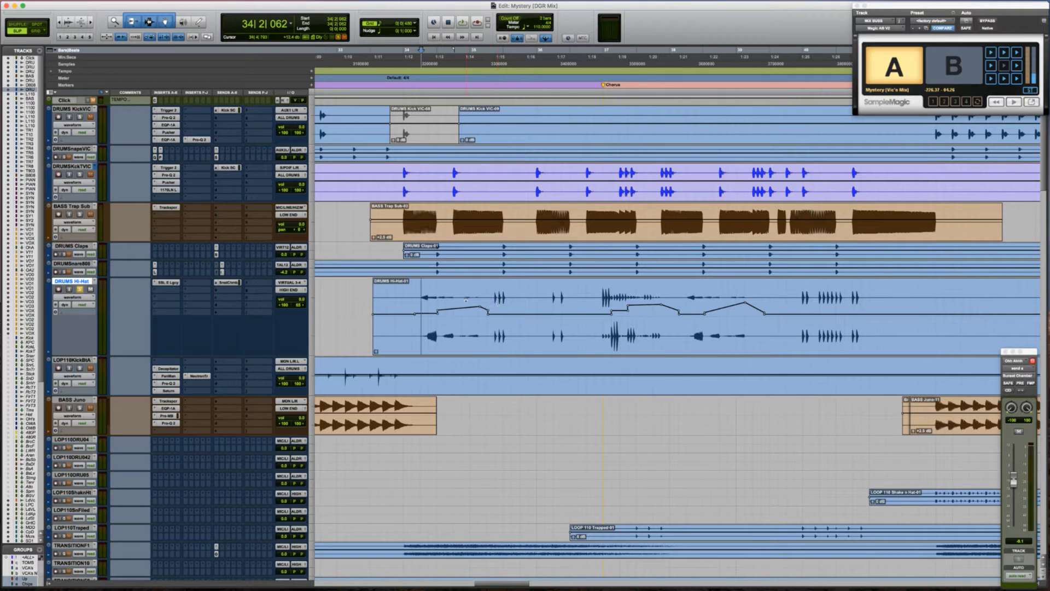
left_click(409, 301)
left_click(404, 303)
Insert the stereo EchoBoy delay on the DRUMS Hi-Hat track and load its 80sSnareSlap preset from the Drums category
left_click(167, 291)
mouse_move(208, 327)
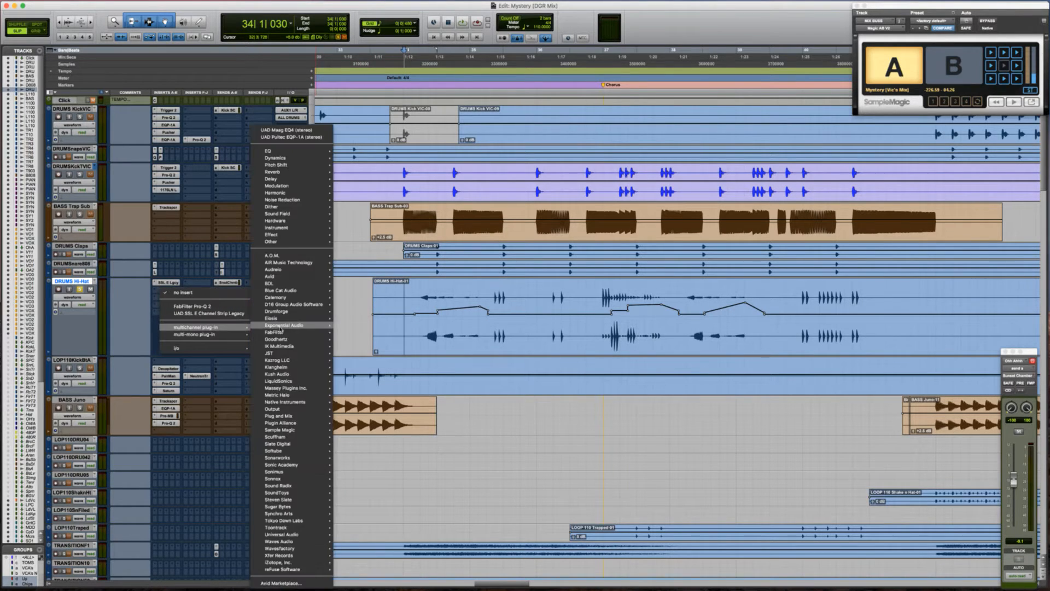
mouse_move(300, 179)
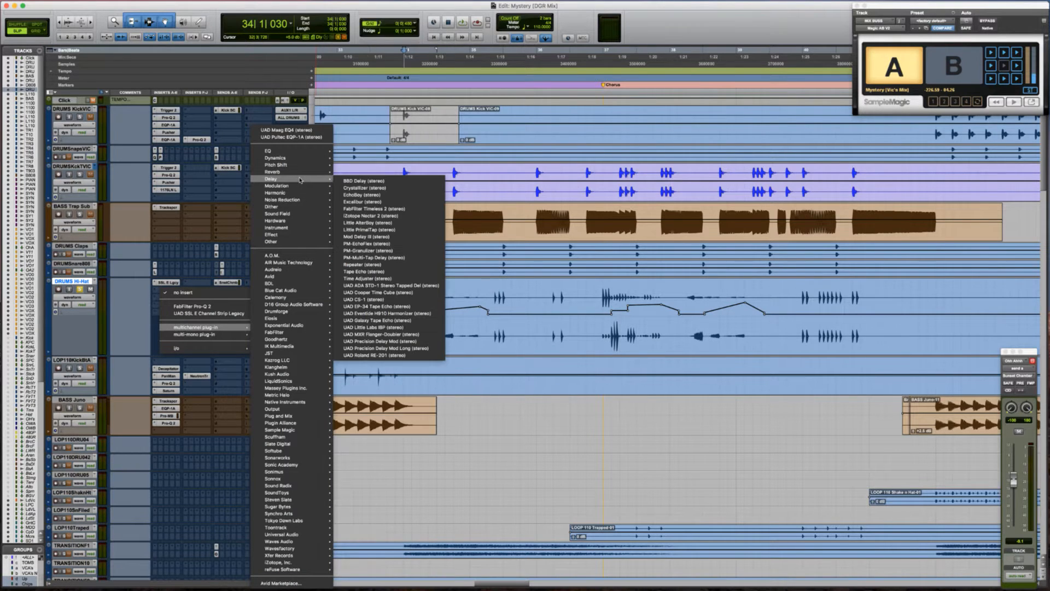
left_click(380, 195)
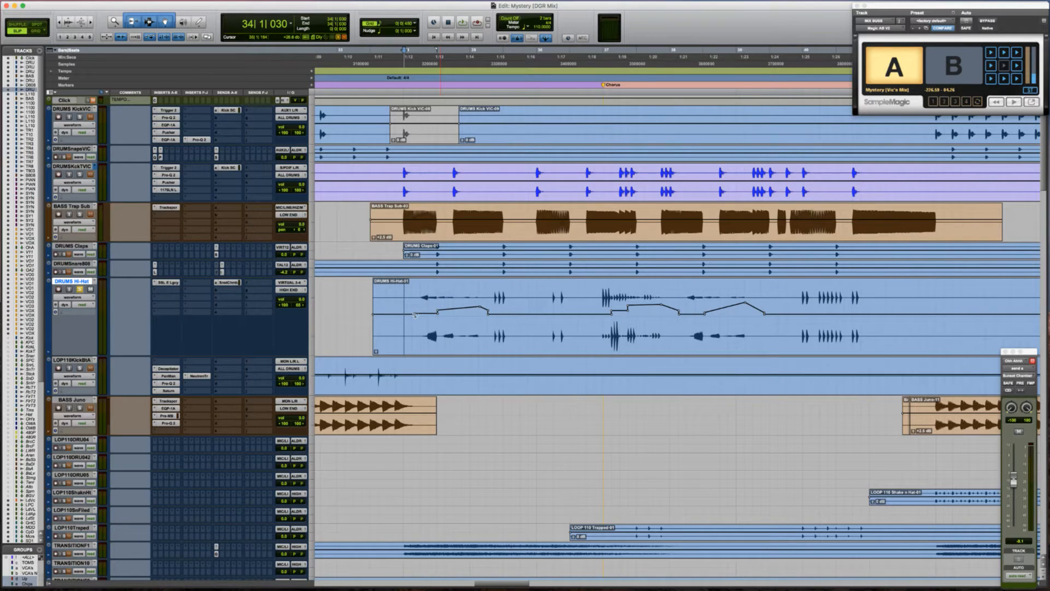
left_click(395, 258)
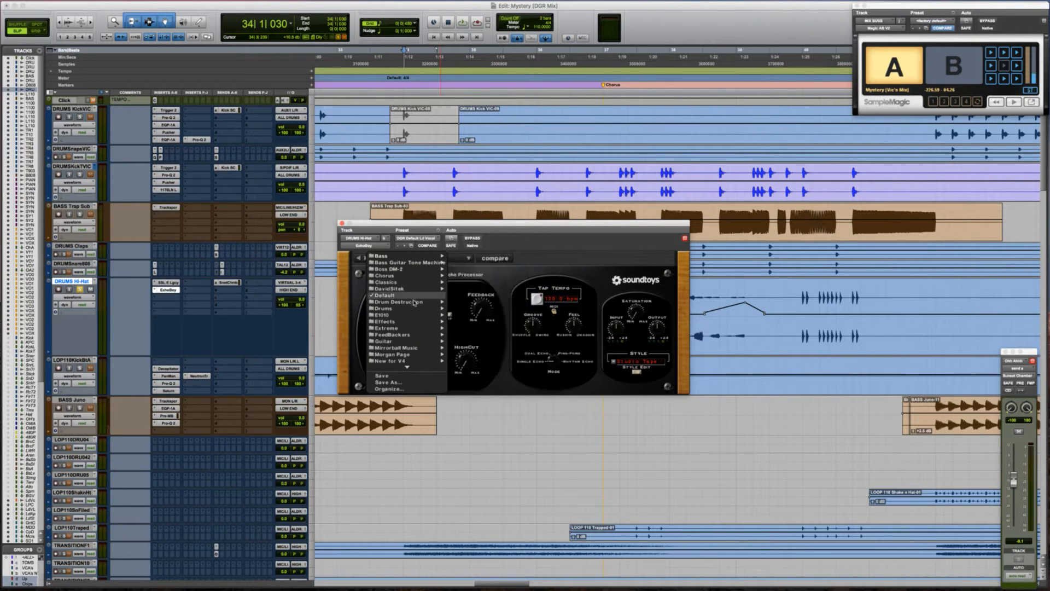
mouse_move(419, 305)
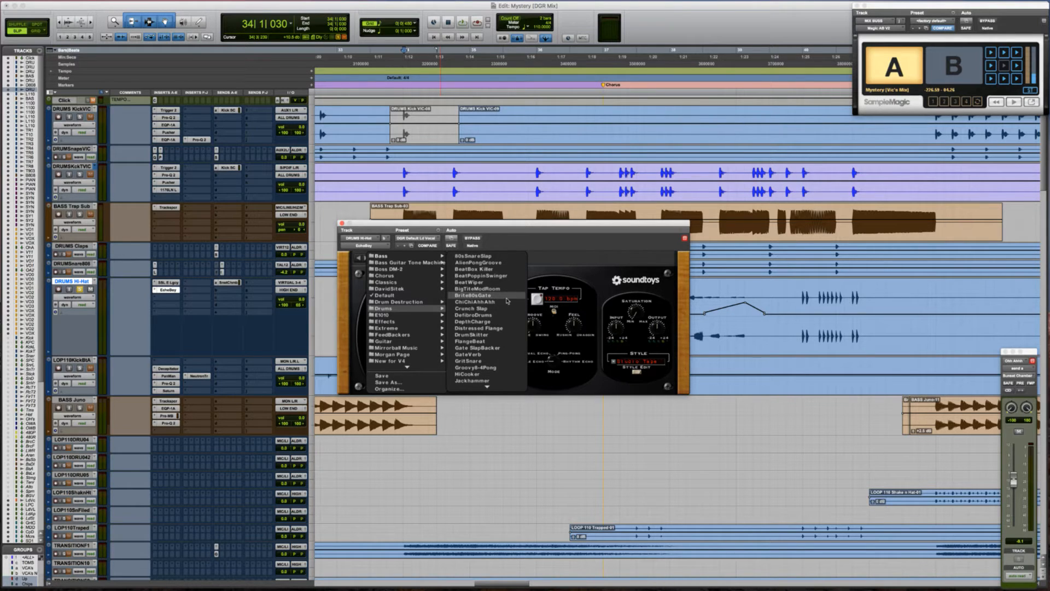
left_click(499, 257)
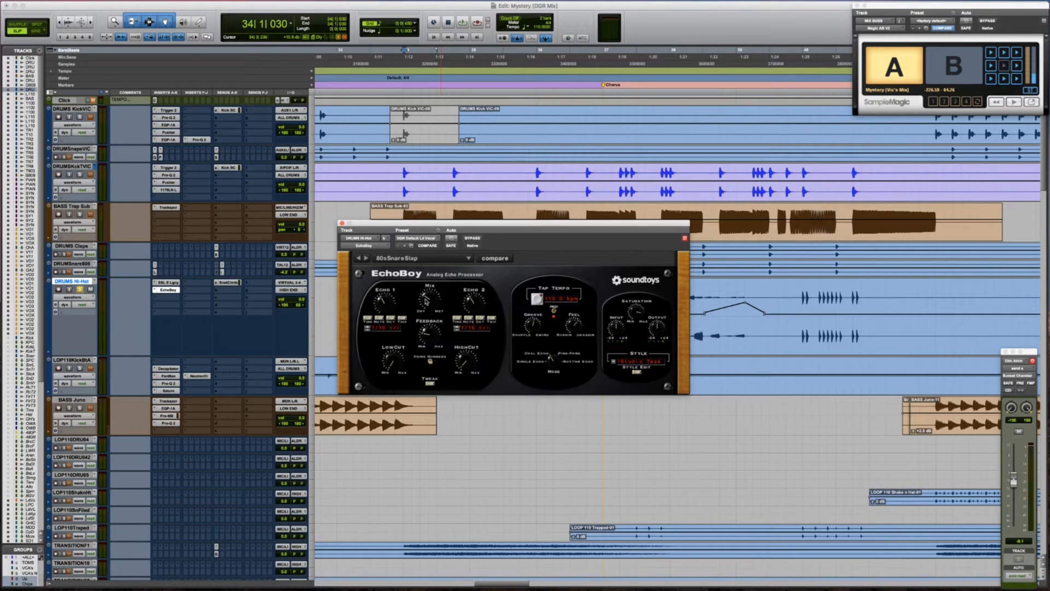
Audition the hi-hat with the 80sSnareSlap echo, and compare it against playback with EchoBoy bypassed
key("space")
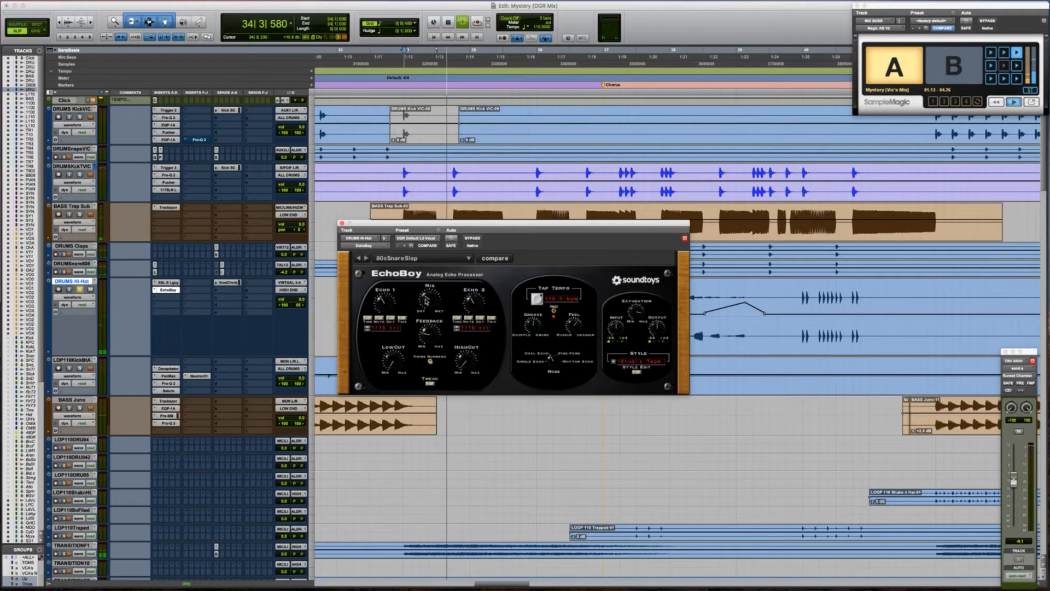
key("space")
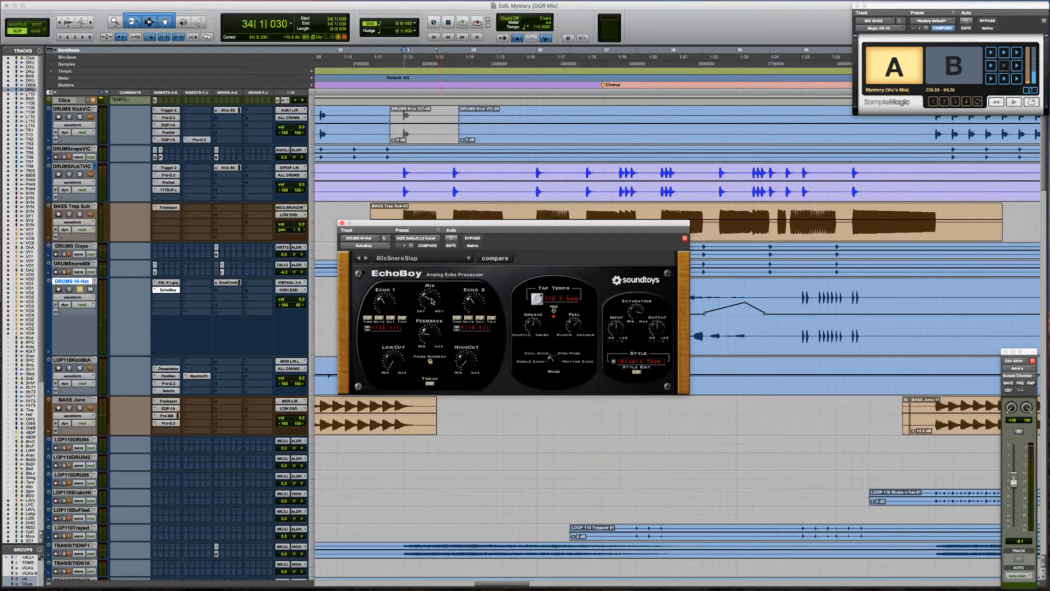
key("space")
key("space")
left_click(473, 238)
key("space")
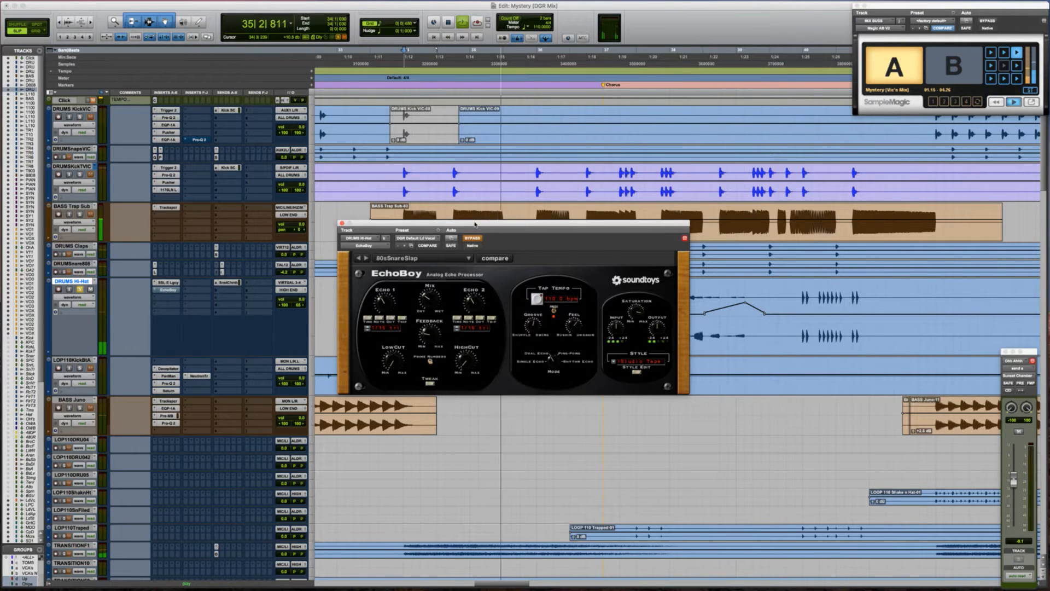
Move the EchoBoy window clear of the hi-hat waveform, replay the bypassed sound from 35|2|245, and re-enable the echo
left_click_drag(475, 223, 500, 327)
key("space")
left_click(491, 297)
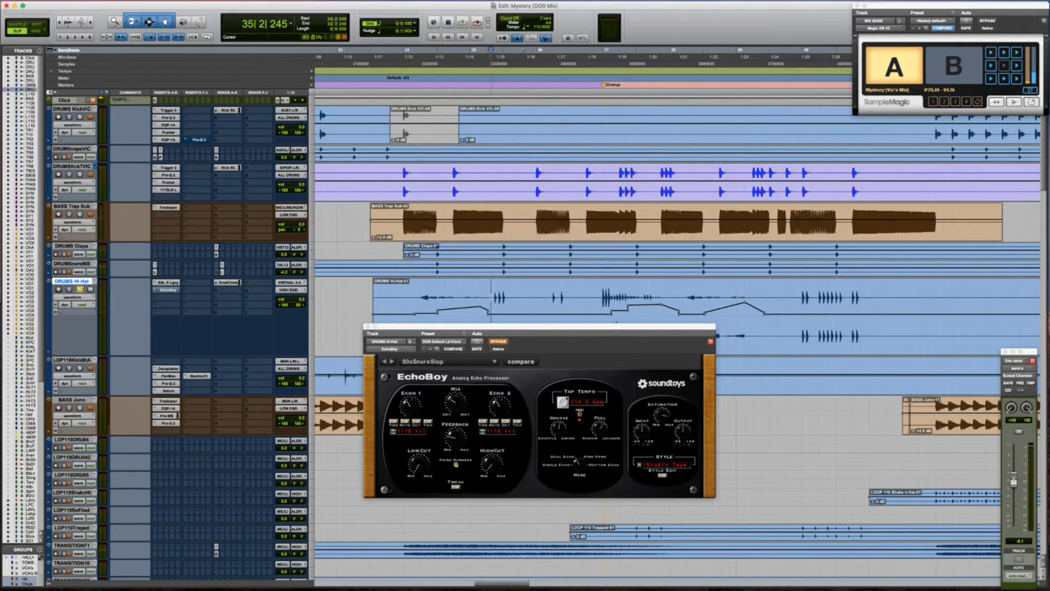
key("space")
key("space")
left_click(498, 341)
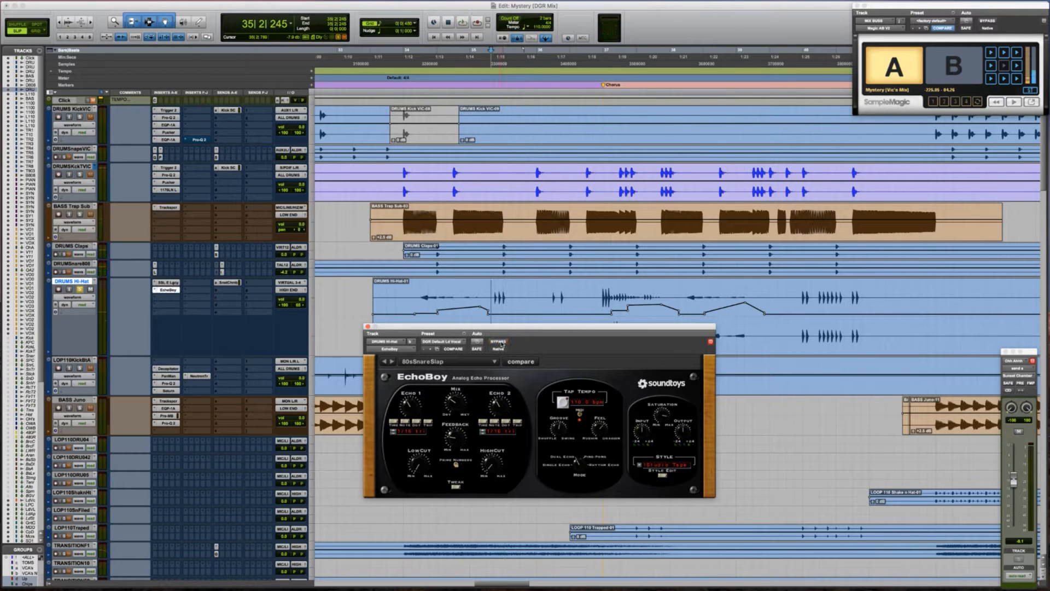
Audition the hi-hat repeatedly from 35|2|245 with EchoBoy active
key("space")
key("space")
key("space")
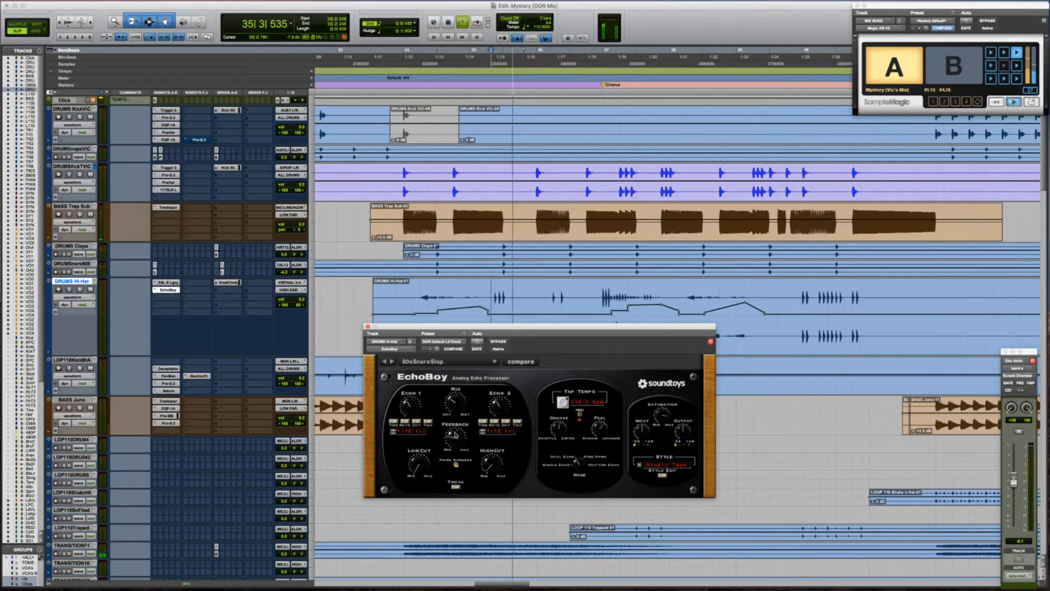
key("space")
key("space")
key("space")
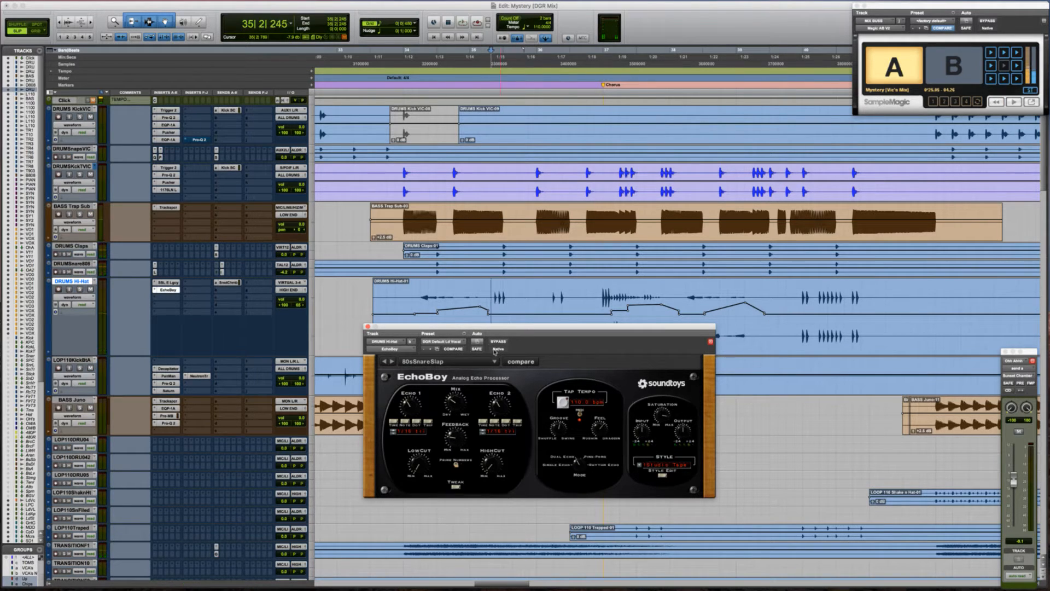
Compare the hi-hat with EchoBoy bypassed and active, replaying the same passage each time
left_click(498, 342)
key("space")
key("space")
left_click(499, 341)
key("space")
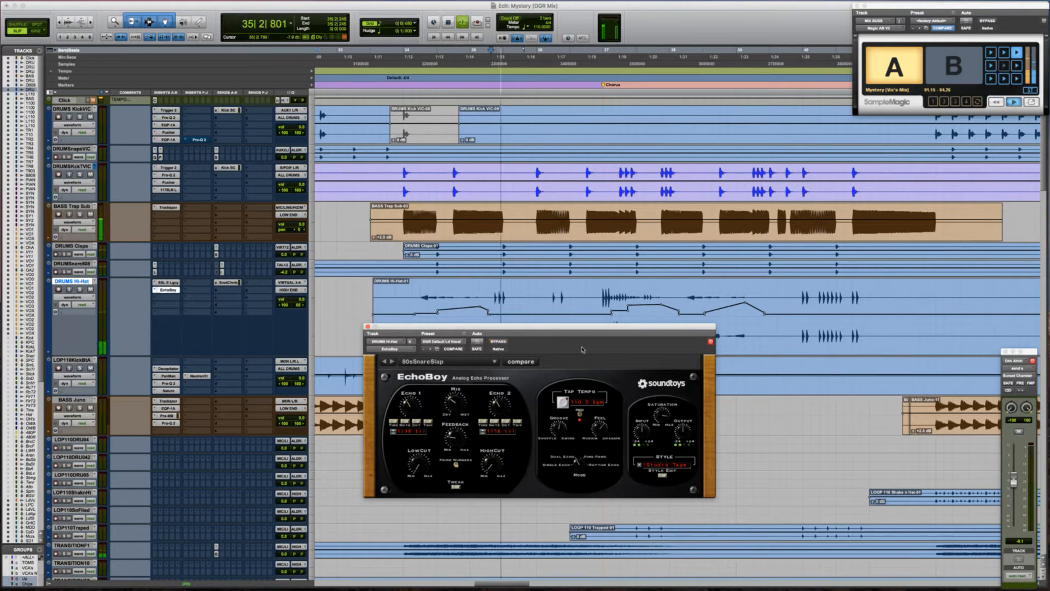
key("space")
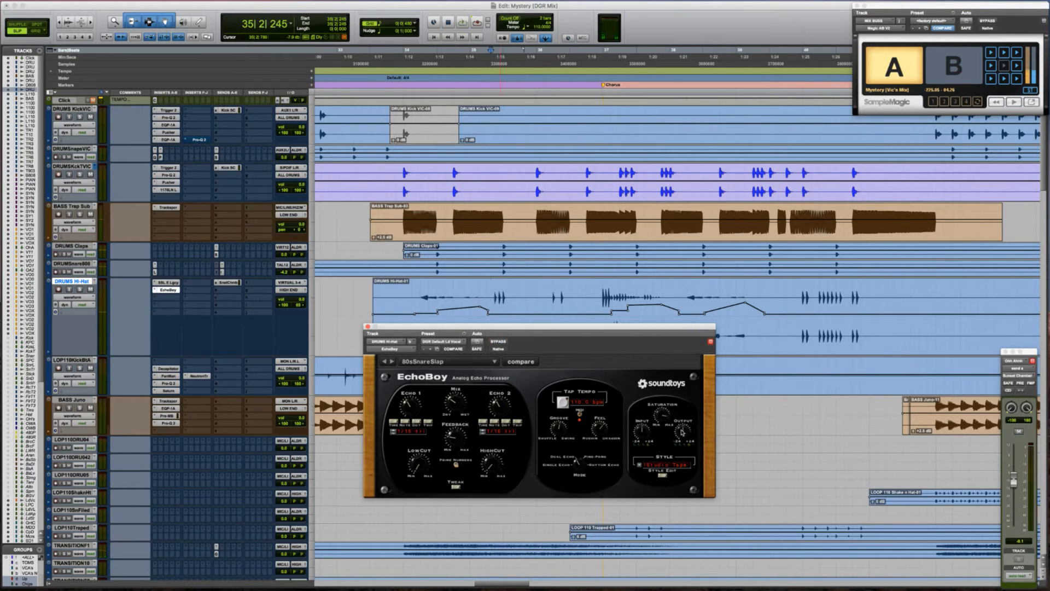
Turn EchoBoy's output level down slightly on the hi-hat and audition the passage
left_click_drag(680, 424, 681, 431)
key("space")
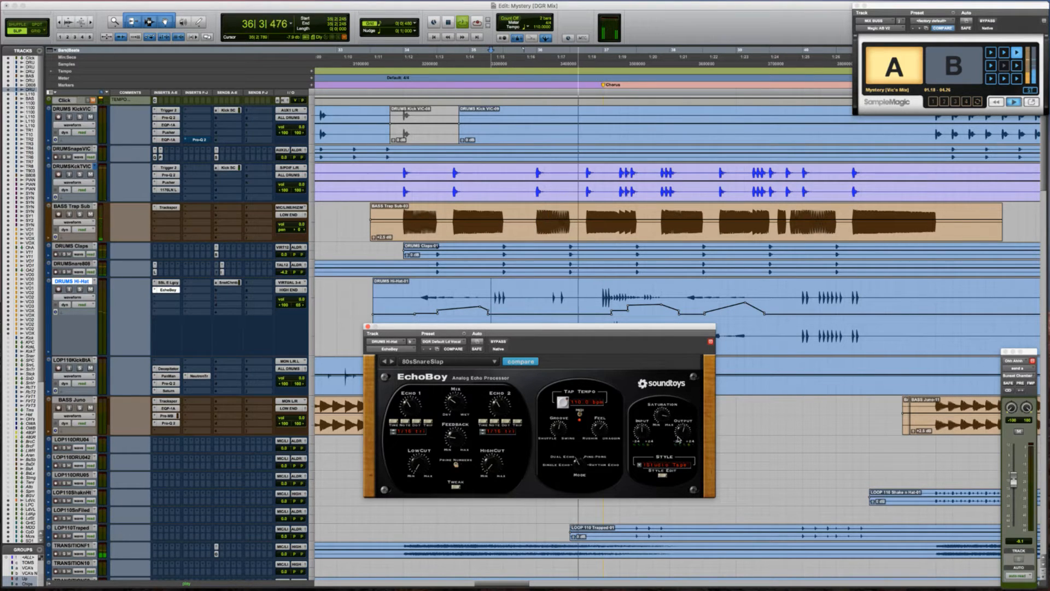
Replay the hi-hat passage from 35|2|245 twice to judge the EchoBoy delay in the mix
key("space")
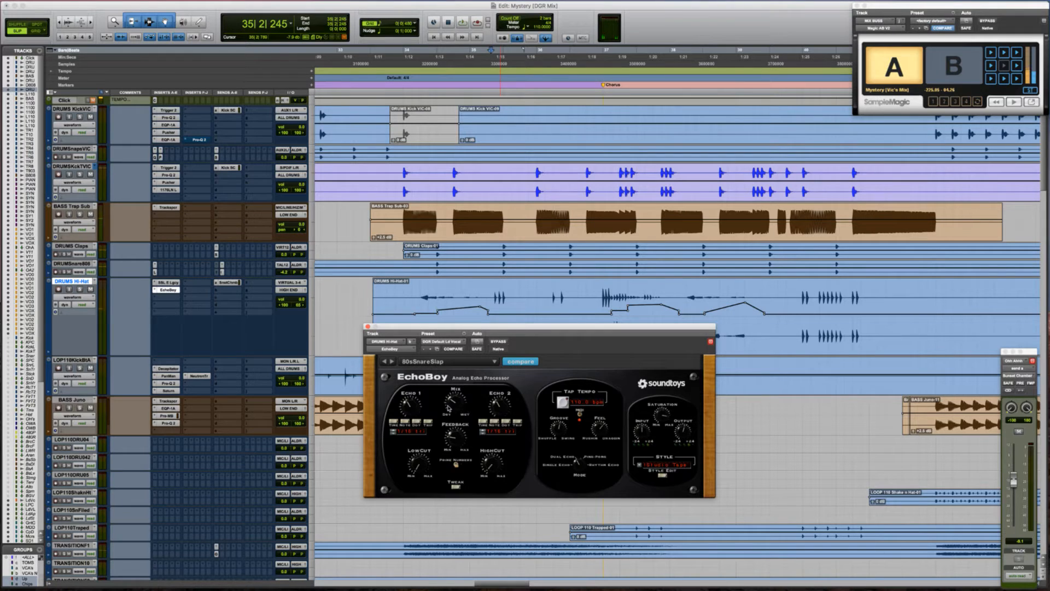
key("space")
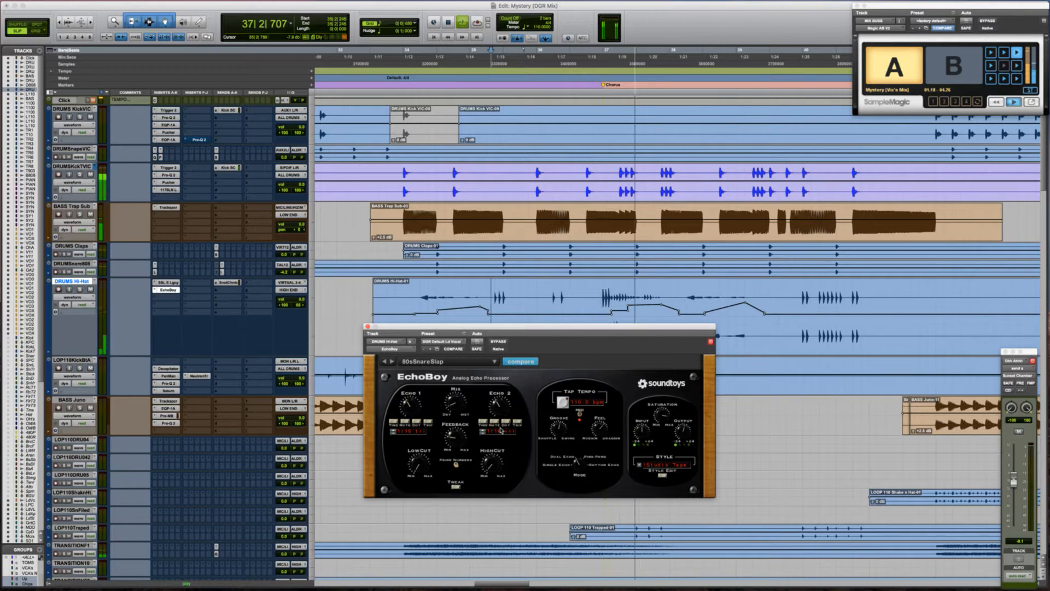
key("space")
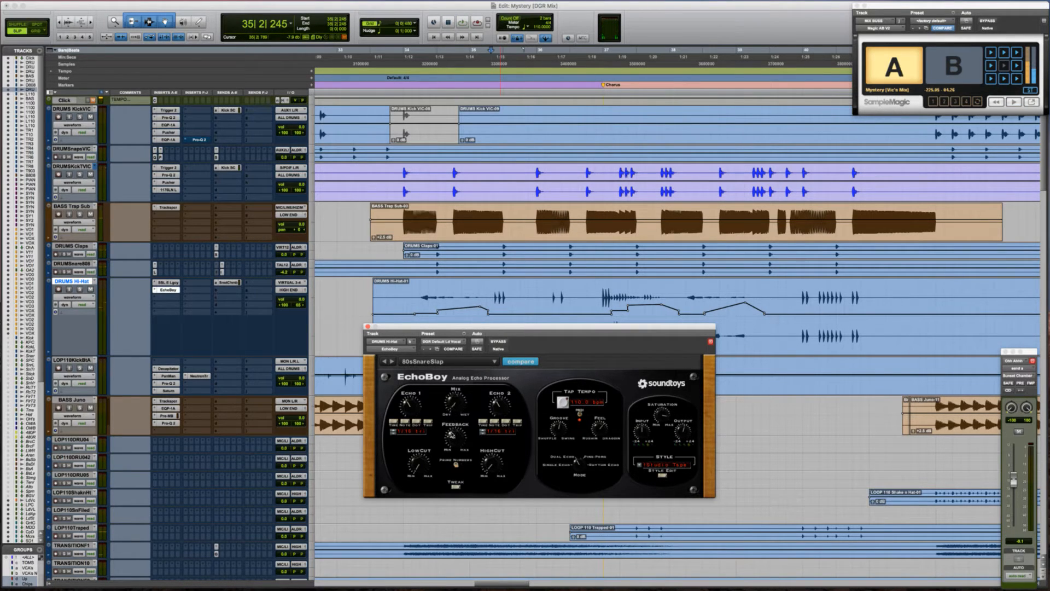
key("space")
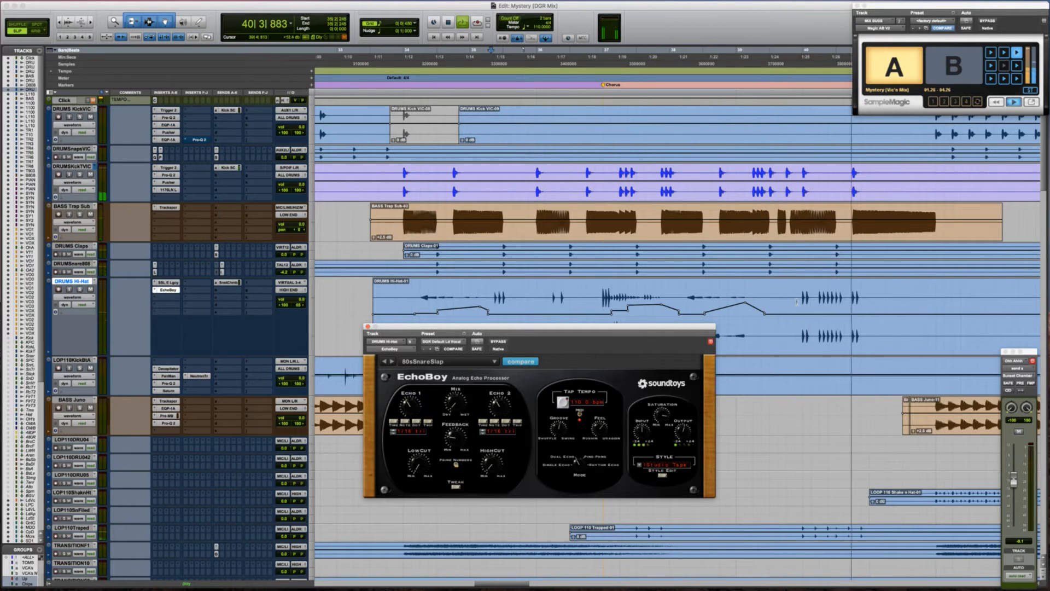
key("space")
Bypass EchoBoy on the hi-hat and audition the passage from 39|4|613
left_click(498, 341)
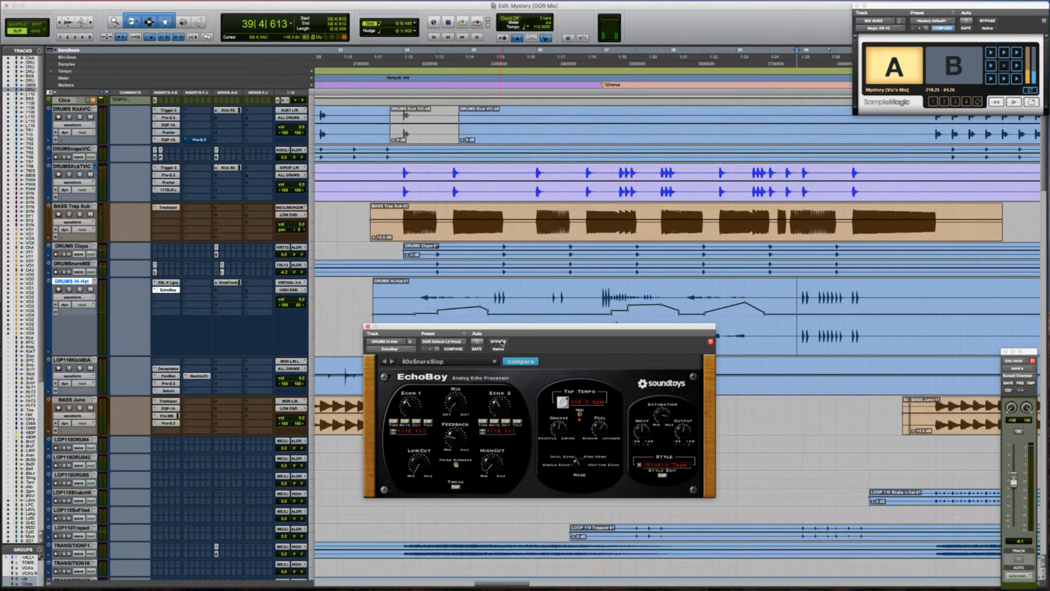
key("space")
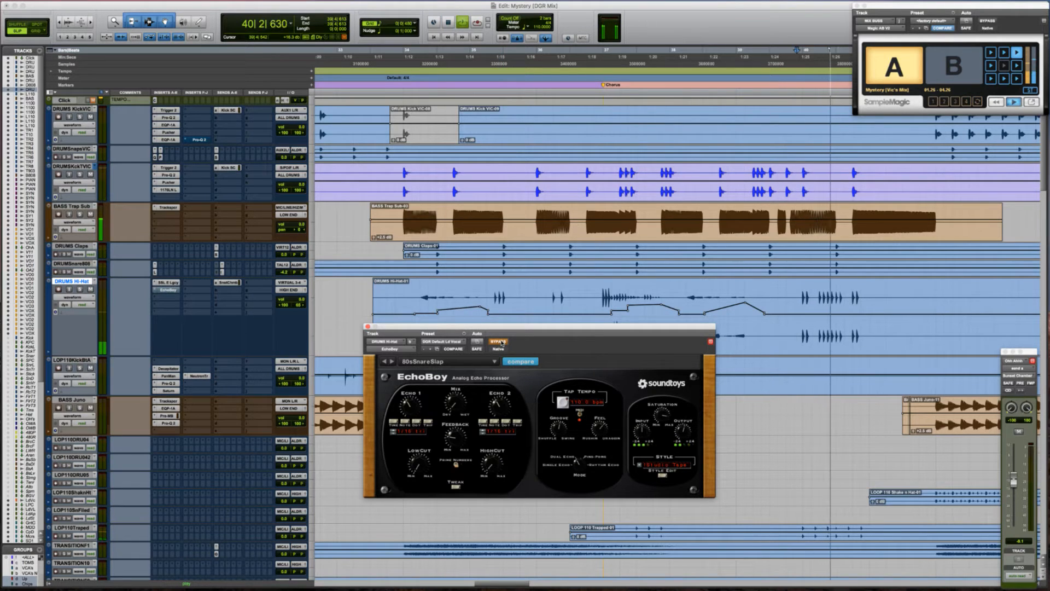
key("space")
Reset the hi-hat's EchoBoy to its factory default preset and remove the plug-in from the track
left_click(155, 292)
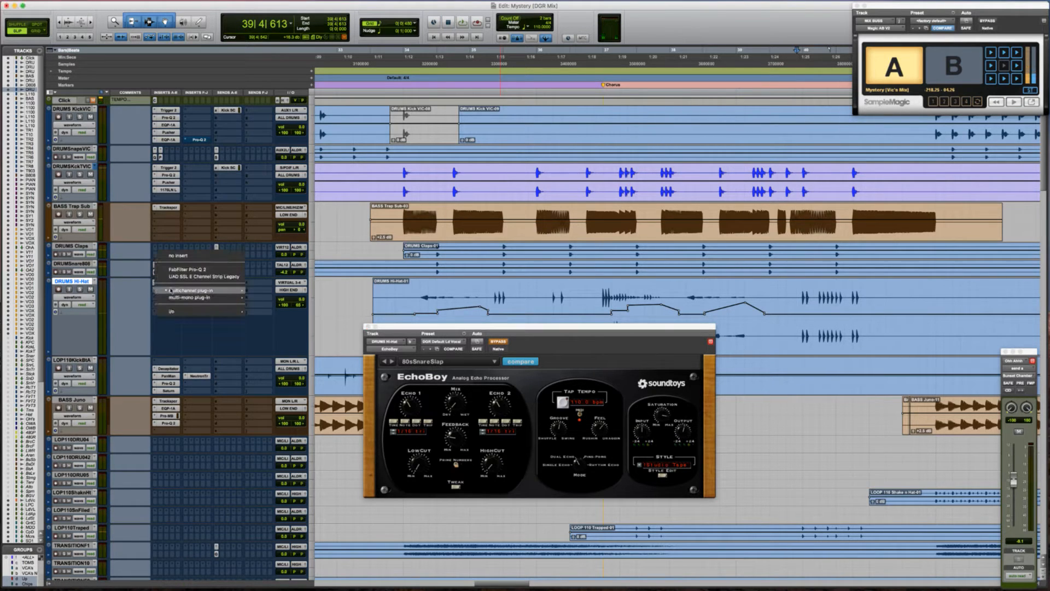
mouse_move(218, 289)
mouse_move(210, 291)
left_click(546, 321)
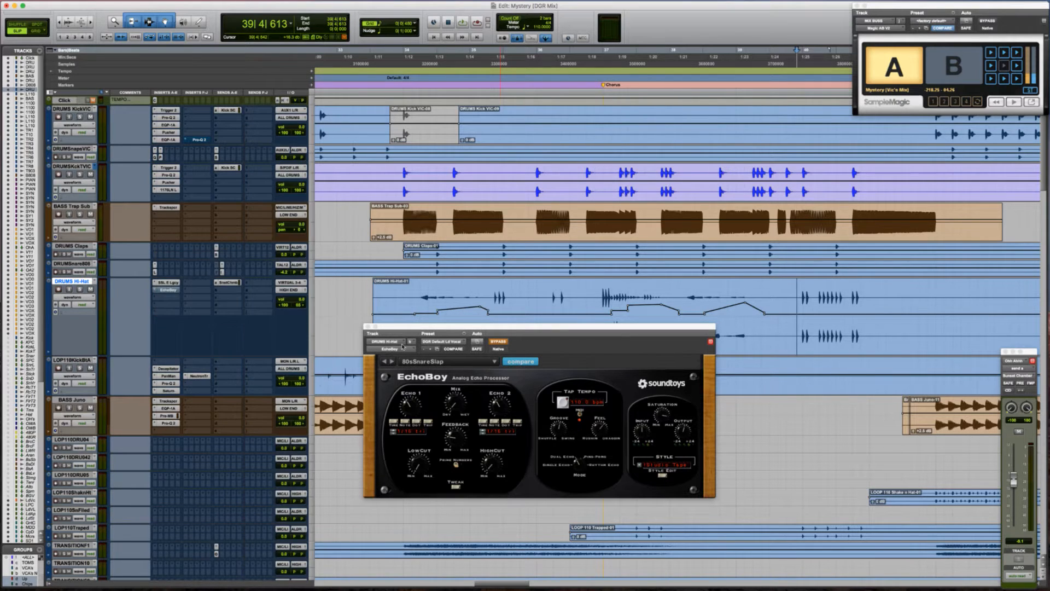
left_click(440, 342)
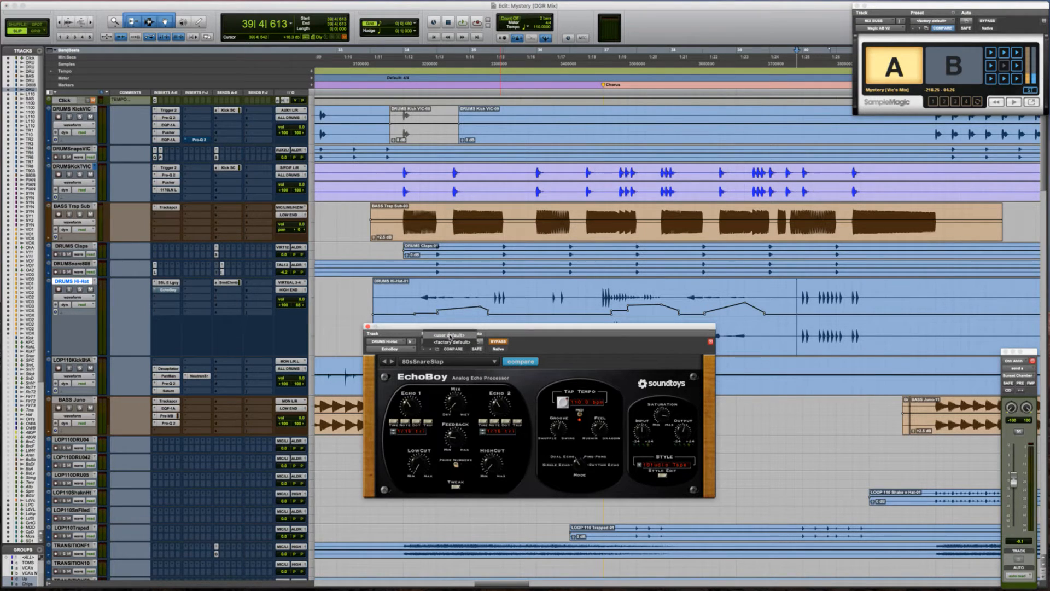
left_click(450, 342)
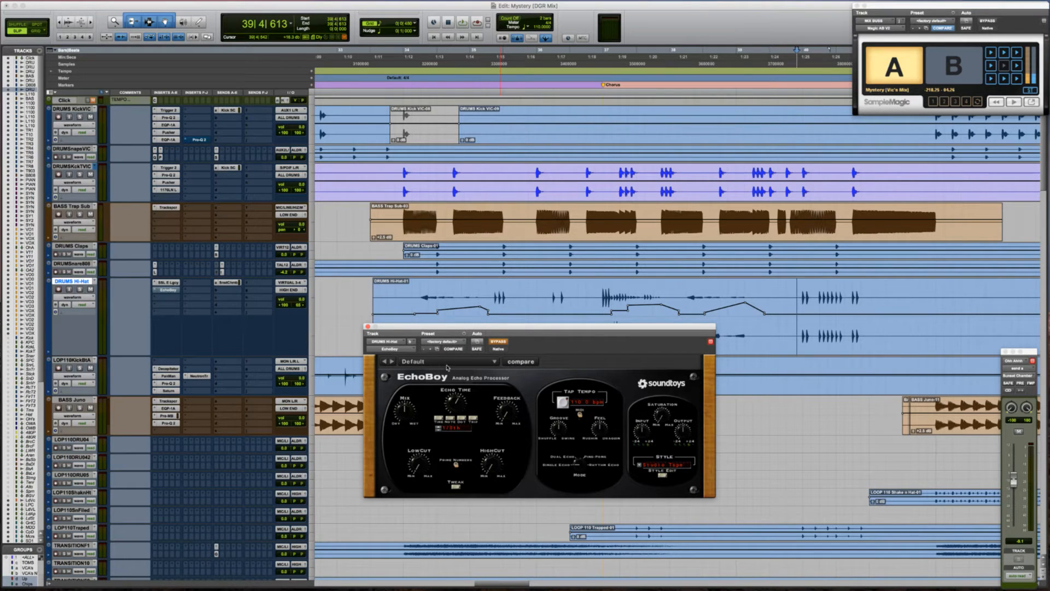
left_click(497, 342)
left_click(163, 297)
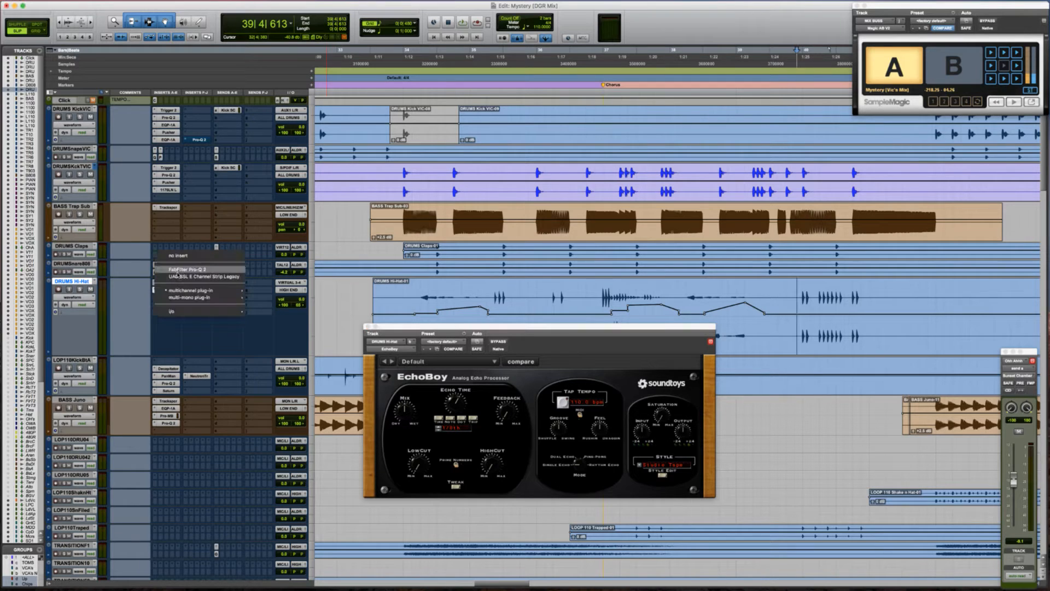
left_click(178, 256)
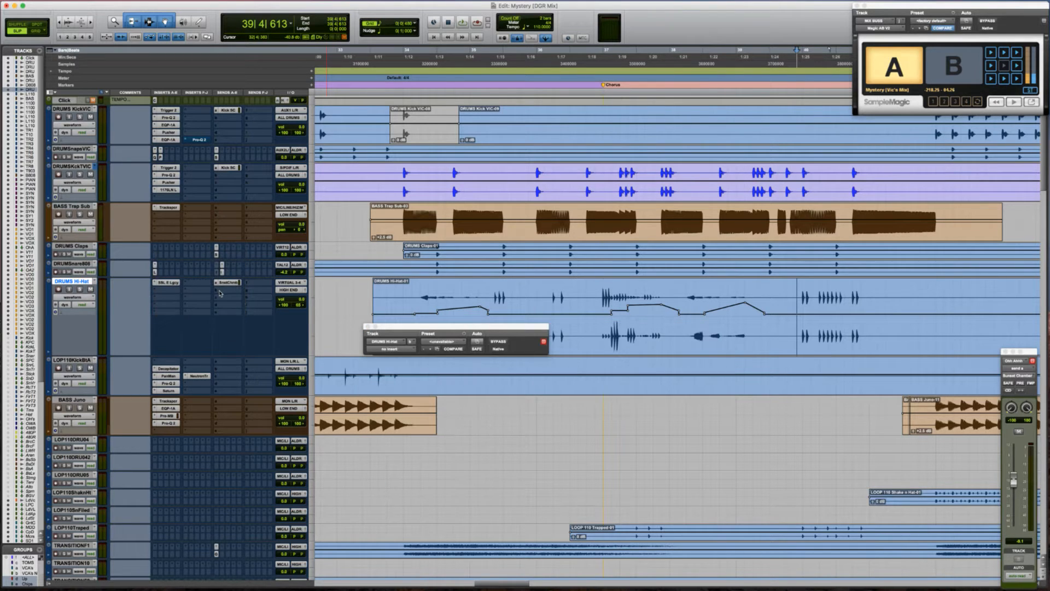
Add a send from the hi-hat to the I - Mono Slap bus, raise its level to about -7.8 dB and audition it
left_click(219, 293)
mouse_move(241, 314)
mouse_move(295, 315)
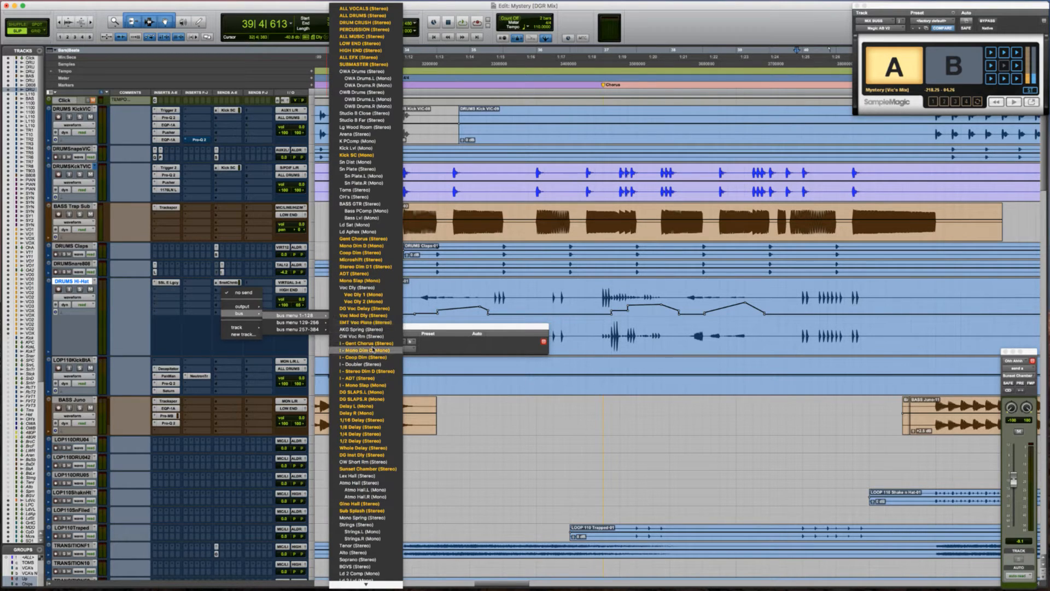
left_click(365, 387)
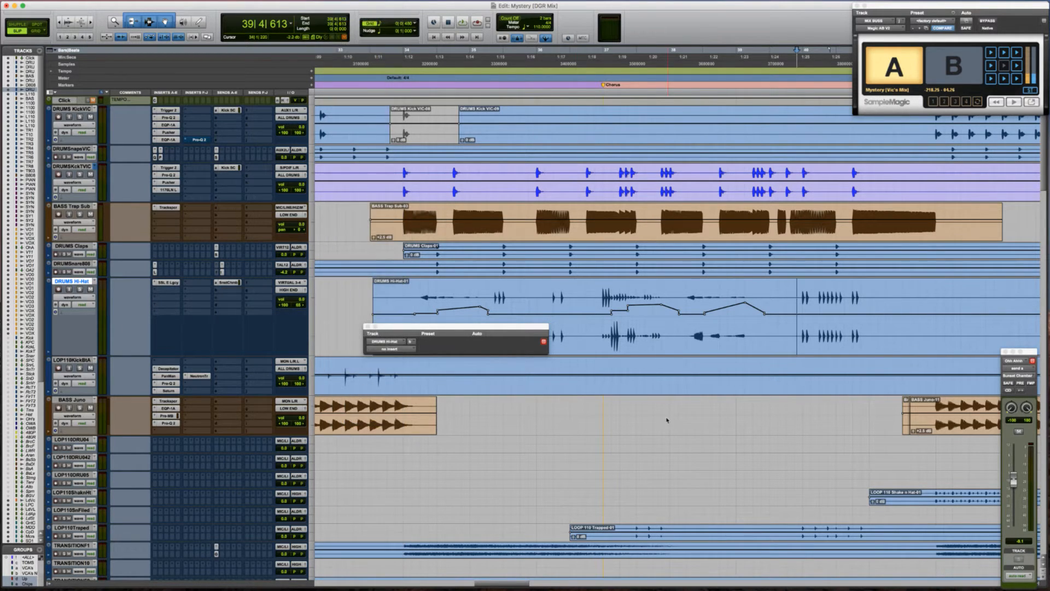
left_click_drag(1013, 444, 1012, 494)
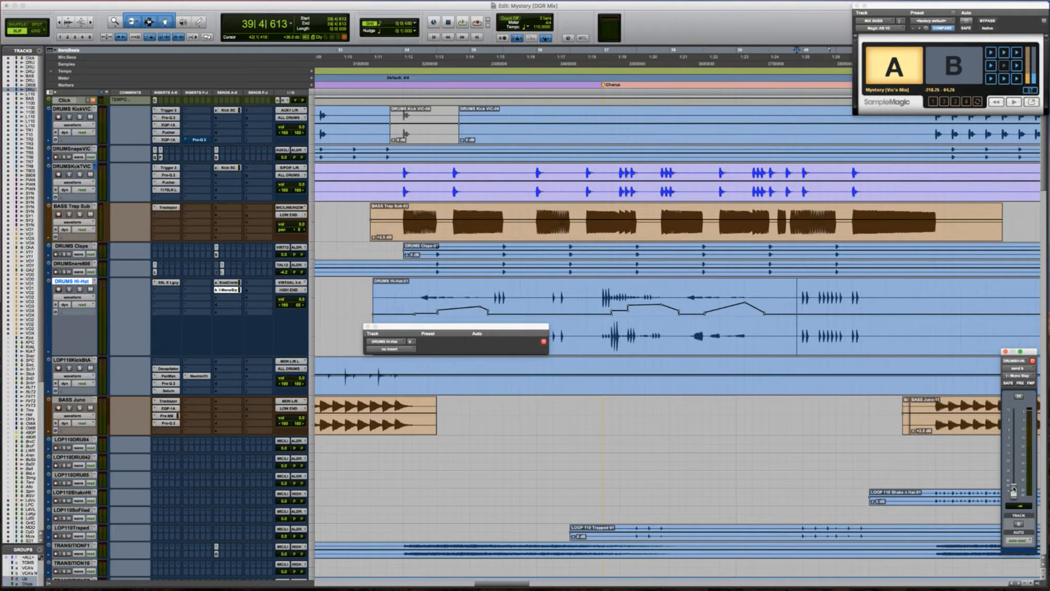
left_click_drag(1013, 452, 1014, 445)
key("space")
key("space")
Move the I - Mono Slap track directly beneath the DRUMS Hi-Hat track
scroll(119, 407, "down", 15)
scroll(119, 377, "down", 20)
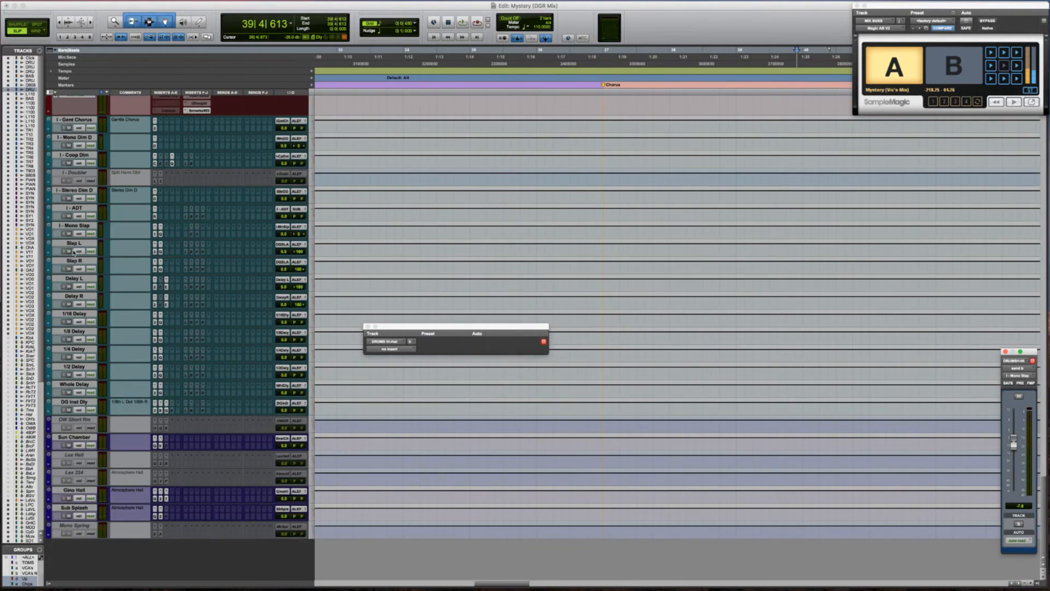
left_click(77, 228)
scroll(77, 228, "up", 15)
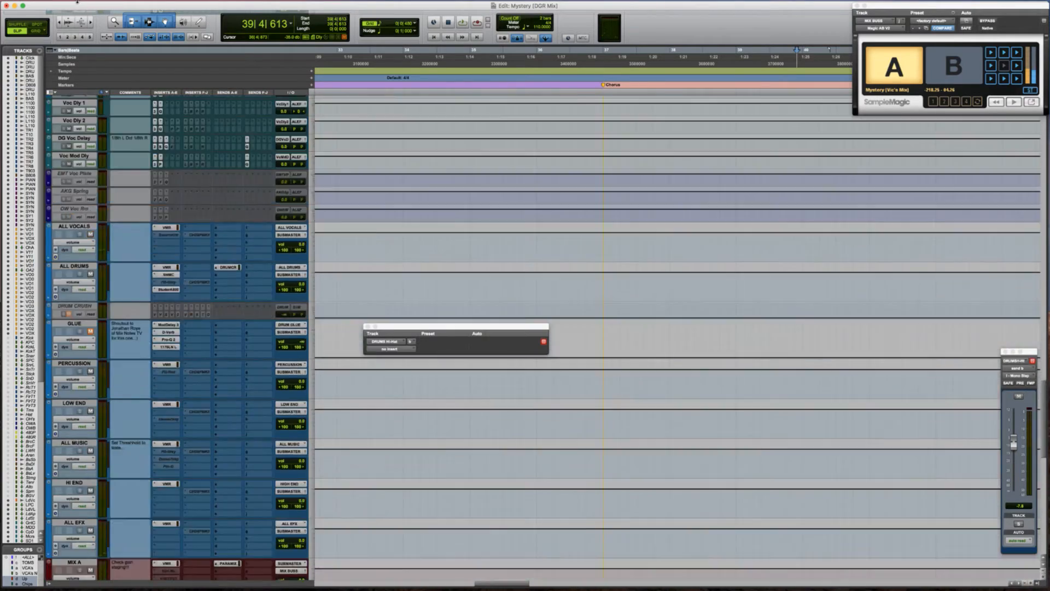
scroll(66, 61, "up", 20)
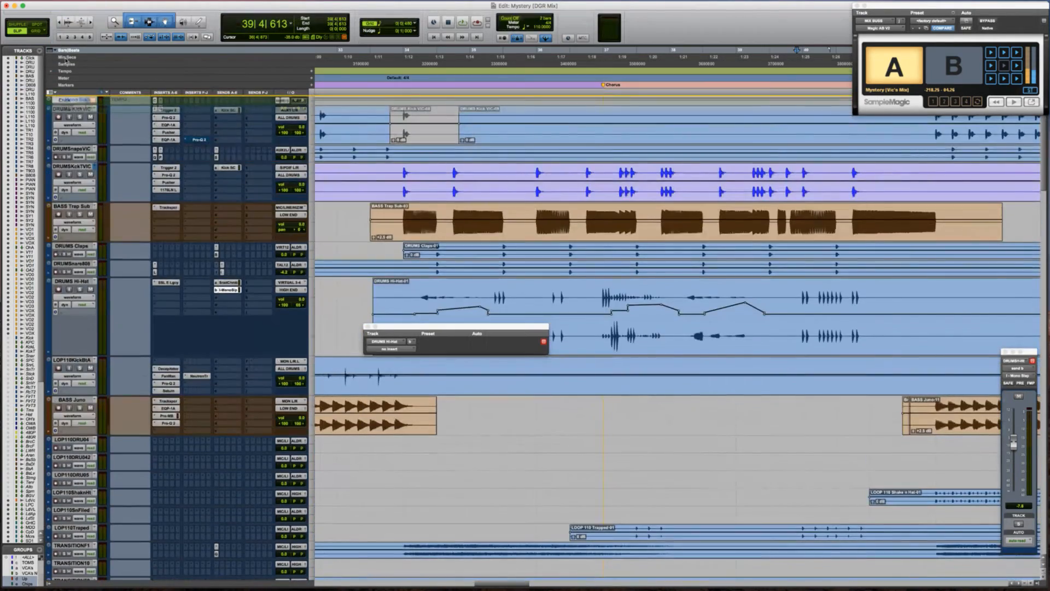
left_click_drag(67, 62, 59, 337)
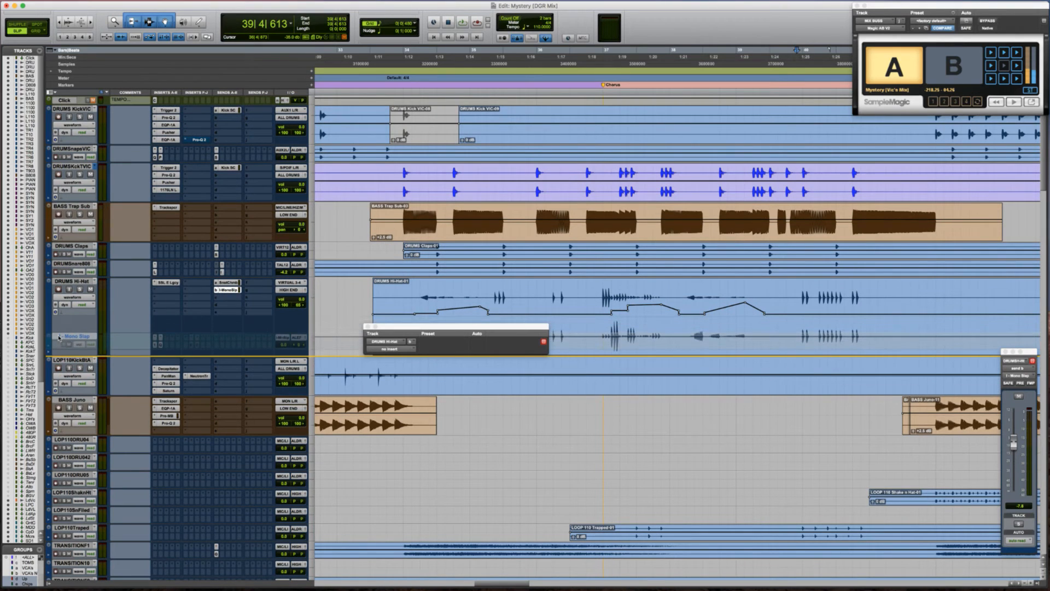
left_click_drag(176, 324, 174, 337)
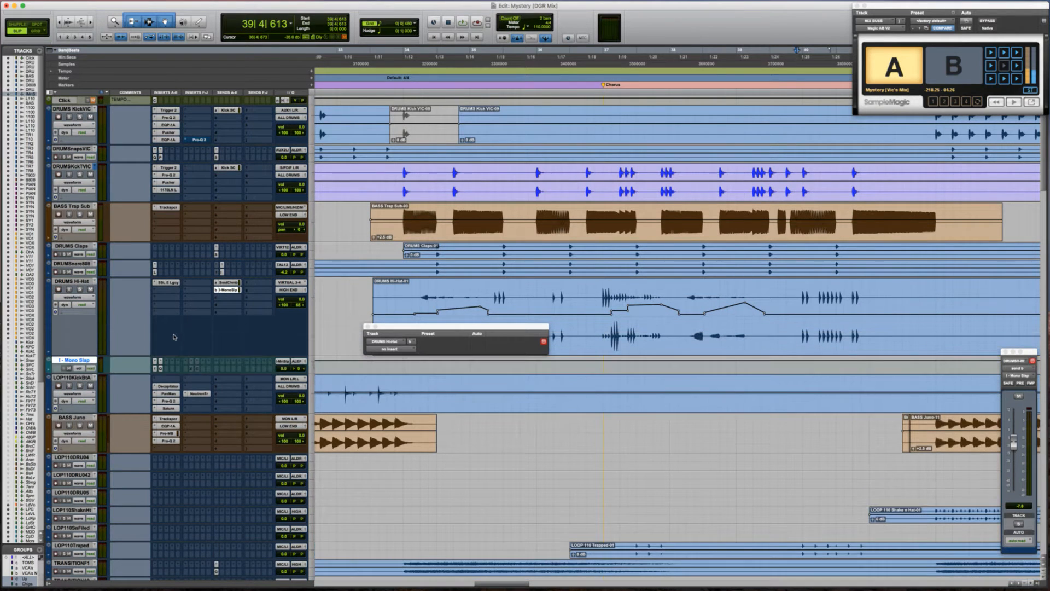
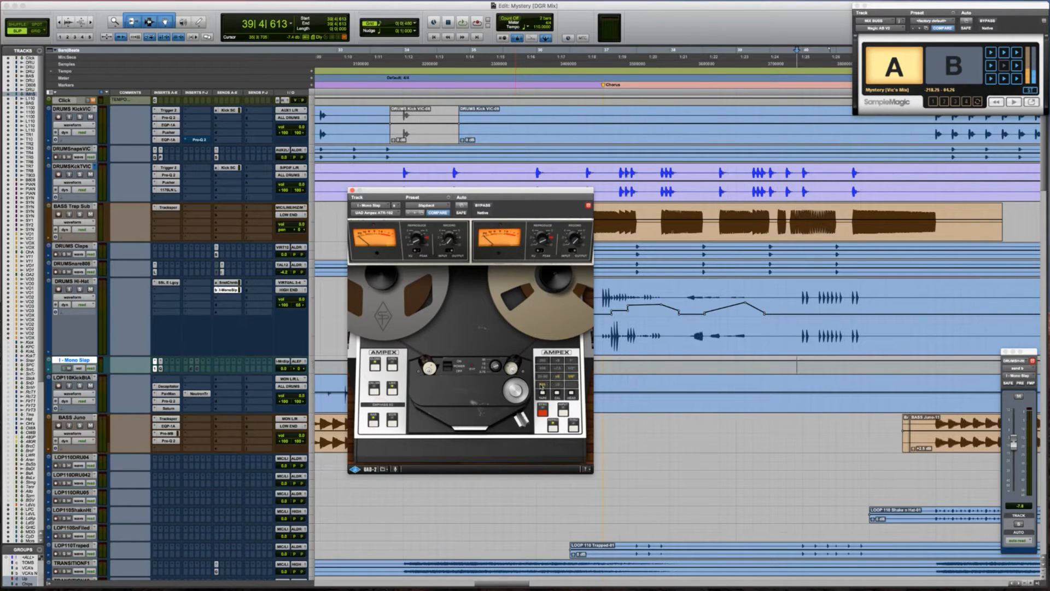
Audition the hi-hat slap from 39|4|613 with the Ampex ATR-102 on the I - Mono Slap track in view
key("space")
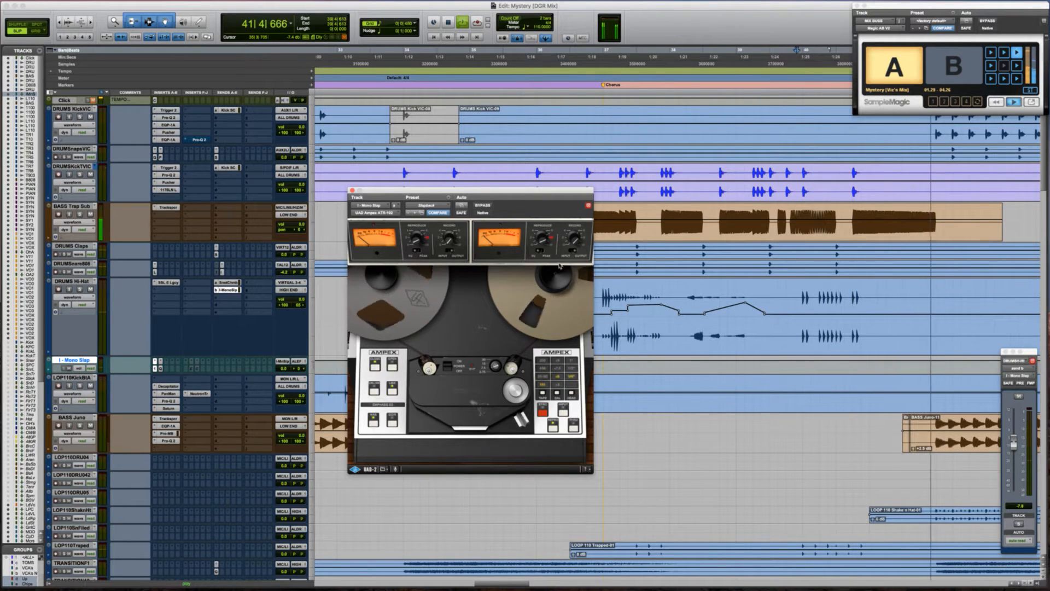
key("space")
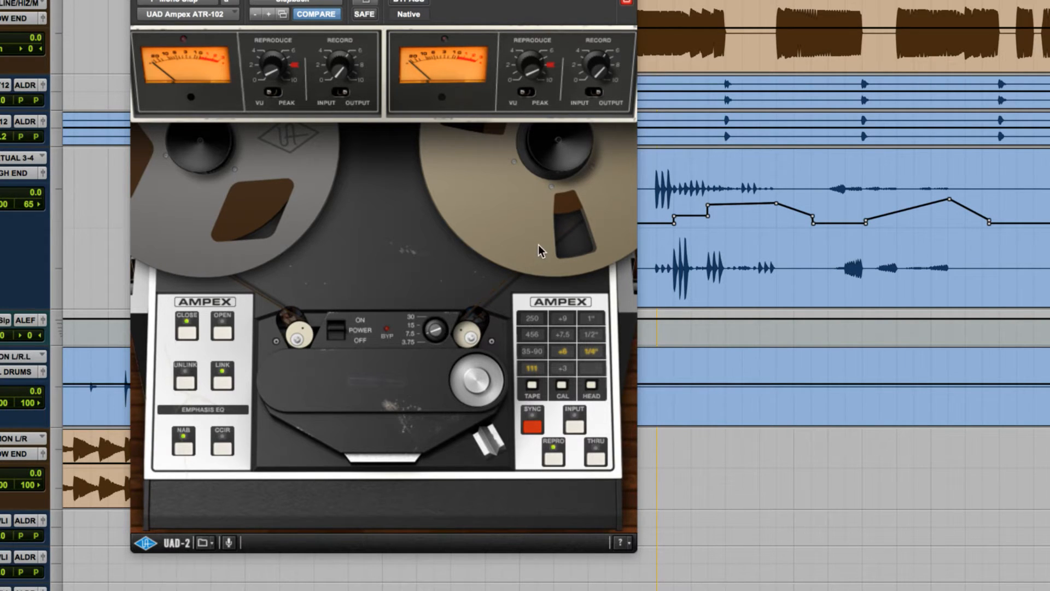
left_click(562, 387)
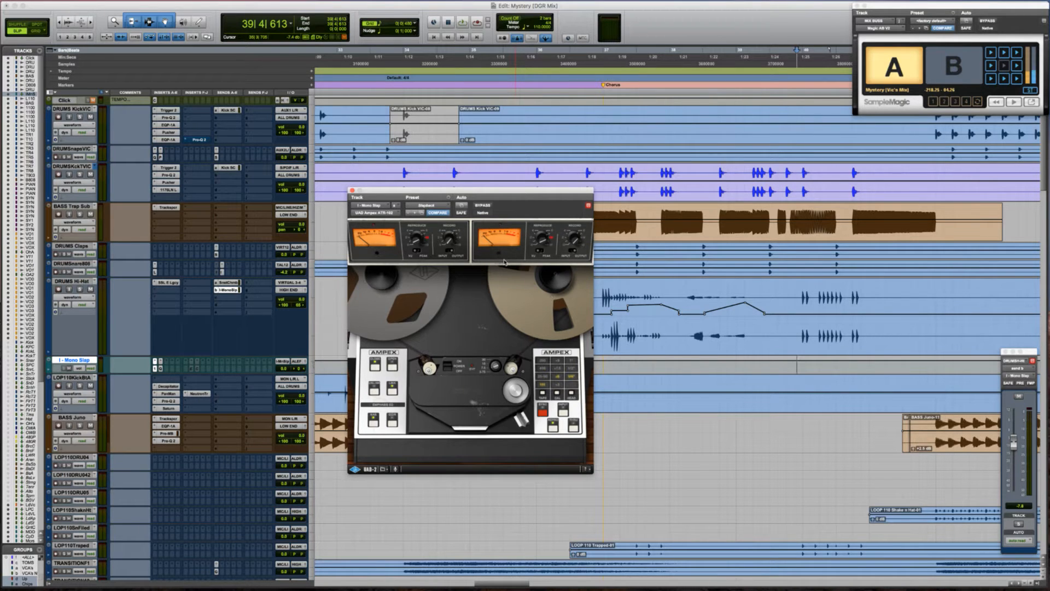
key("space")
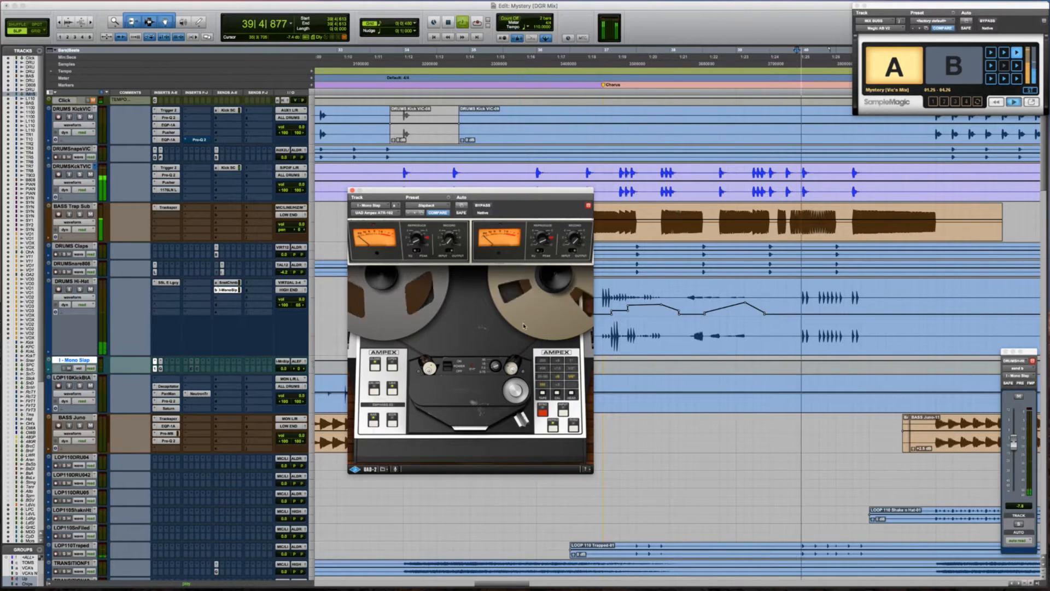
key("space")
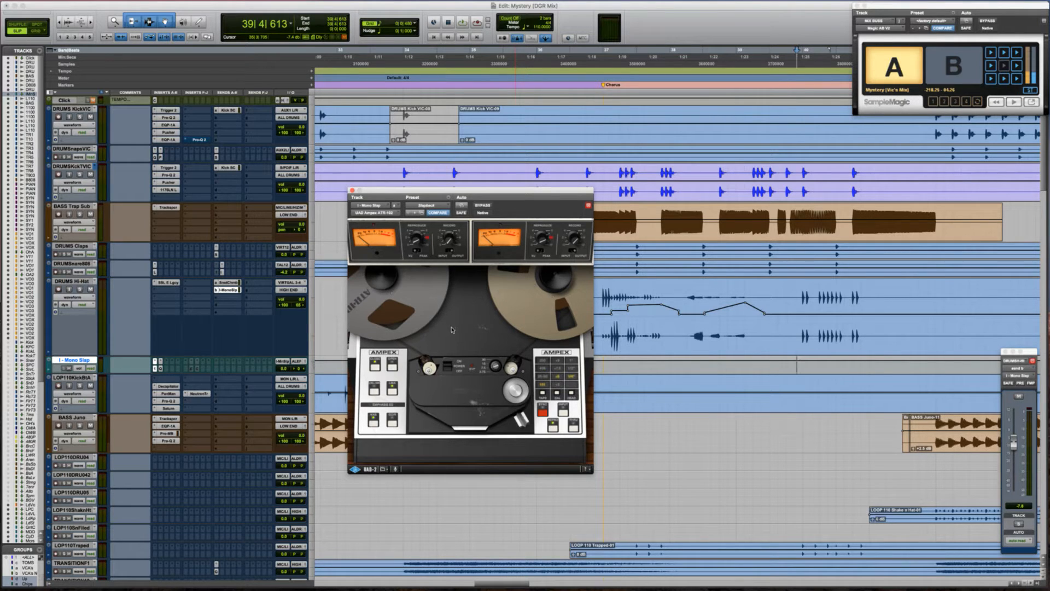
Reveal the ATR-102's secondary controls and adjust its tape delay time while replaying the passage from 39|4|613
left_click(390, 370)
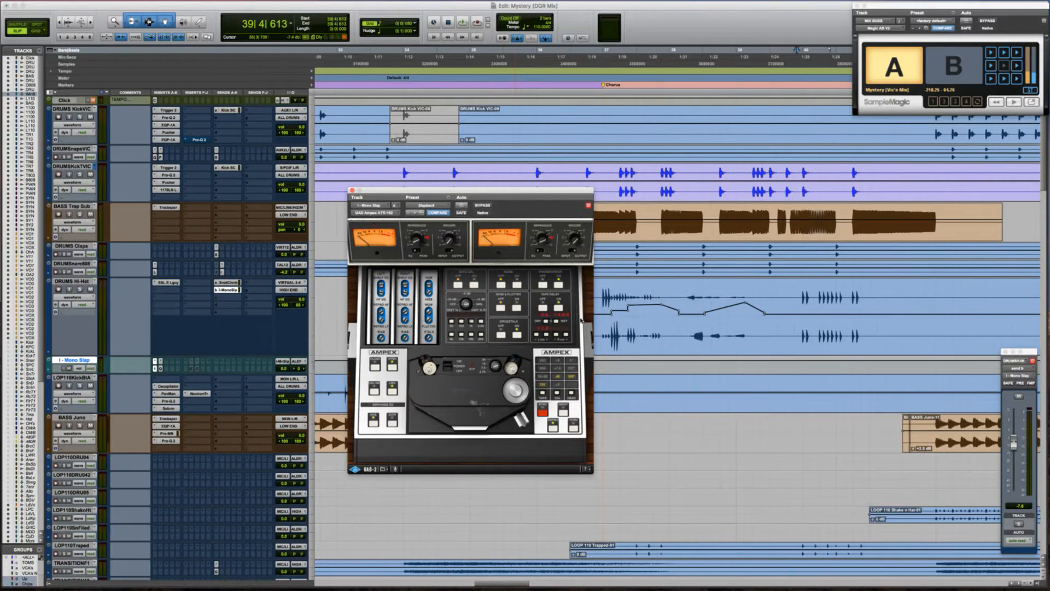
key("space")
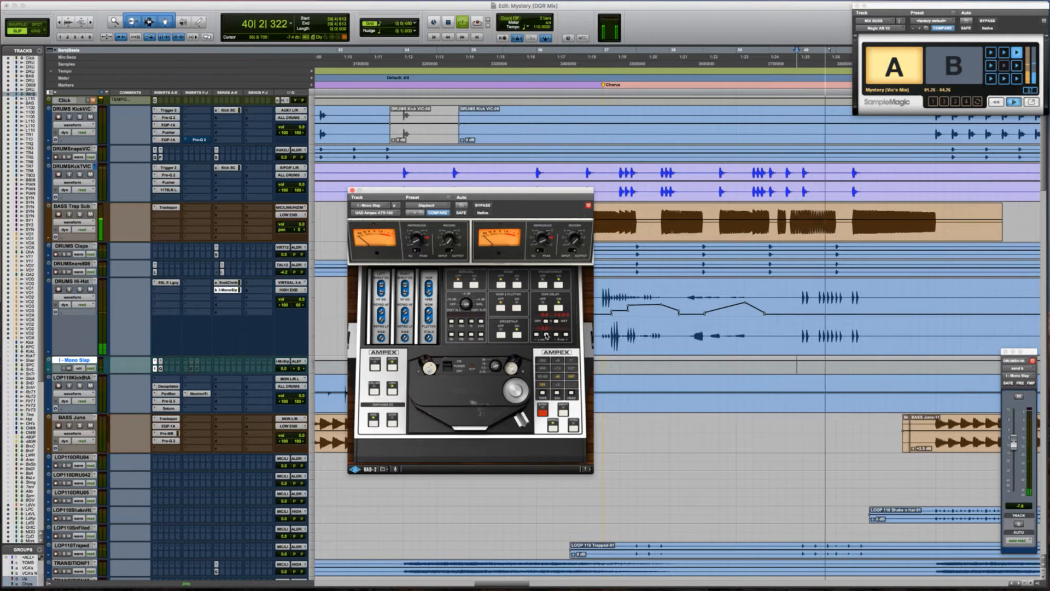
key("space")
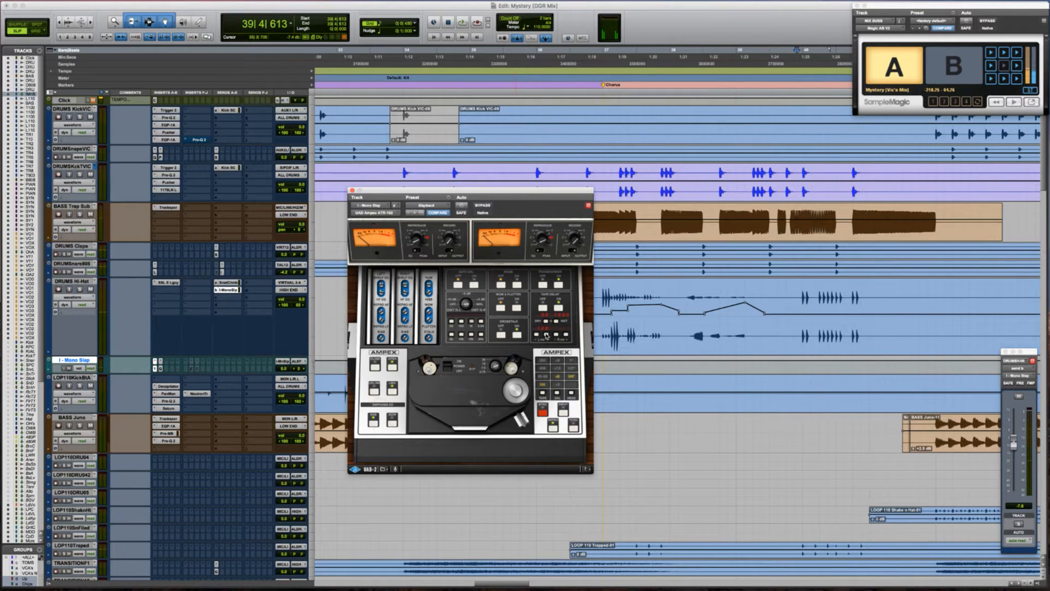
key("space")
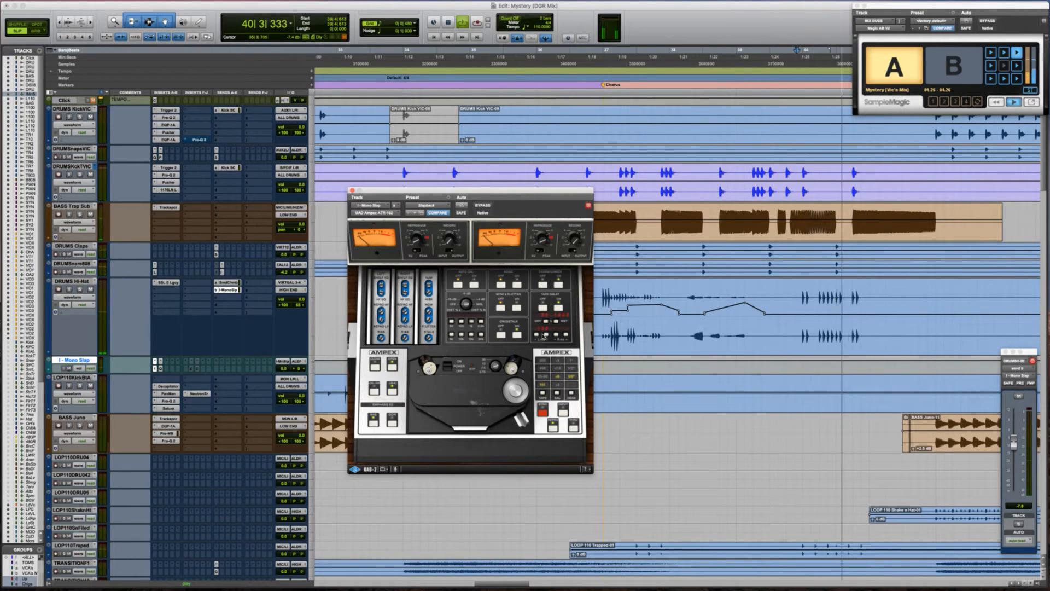
key("space")
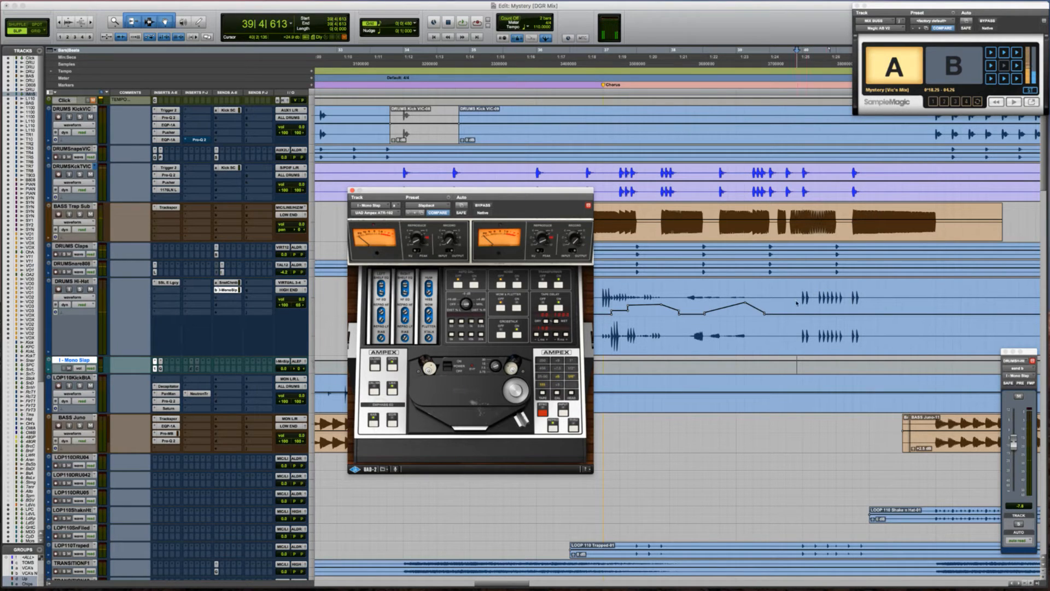
Replay the soloed hi-hat from 40|1|000 while fine-tuning the tape delay time of the ATR-102 on the I - Mono Slap track
left_click(791, 304)
key("space")
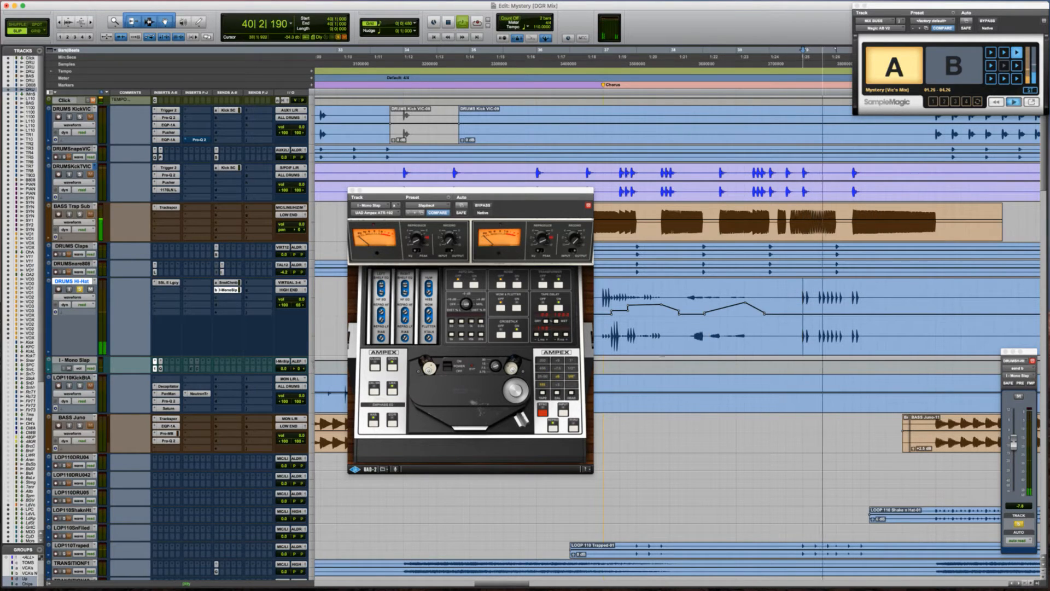
key("space")
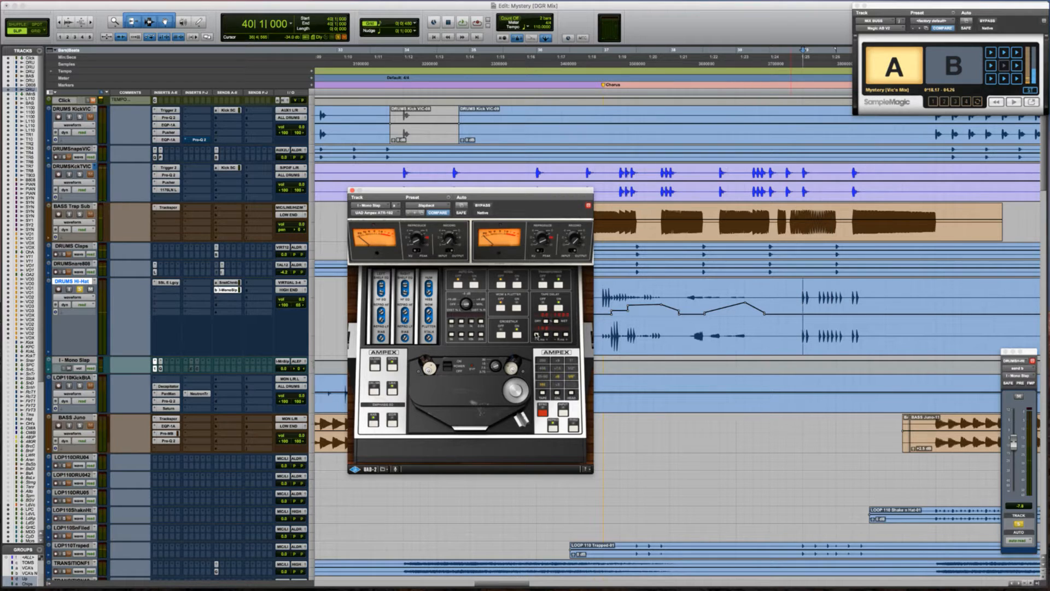
key("space")
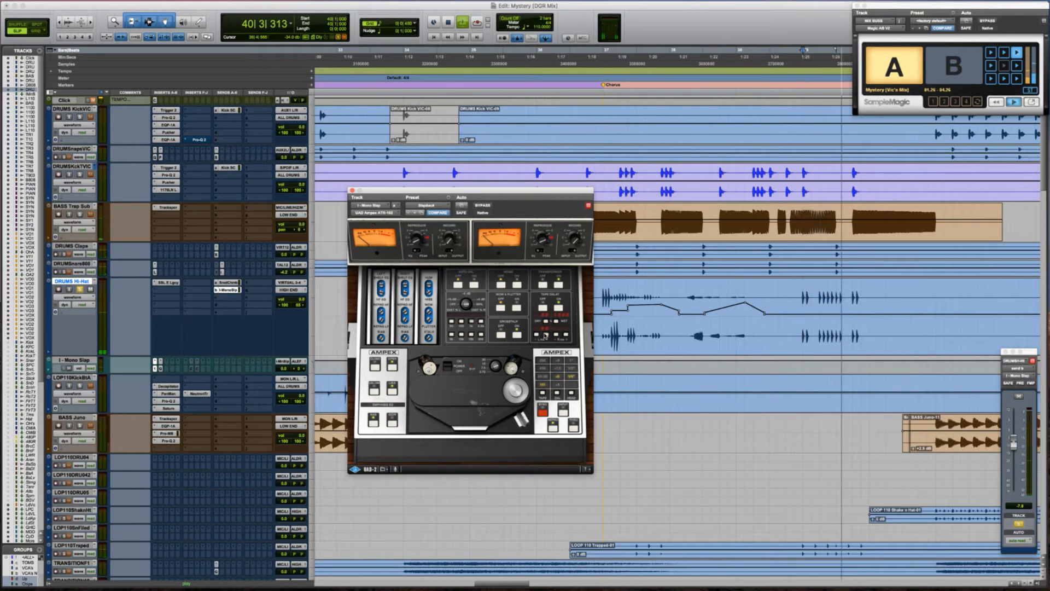
key("space")
key("space")
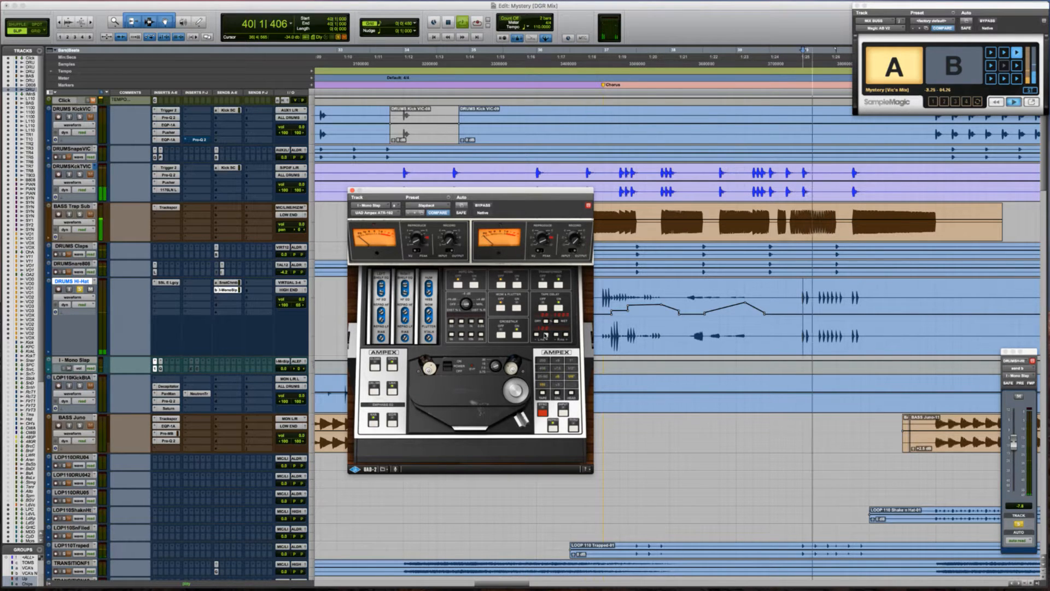
key("space")
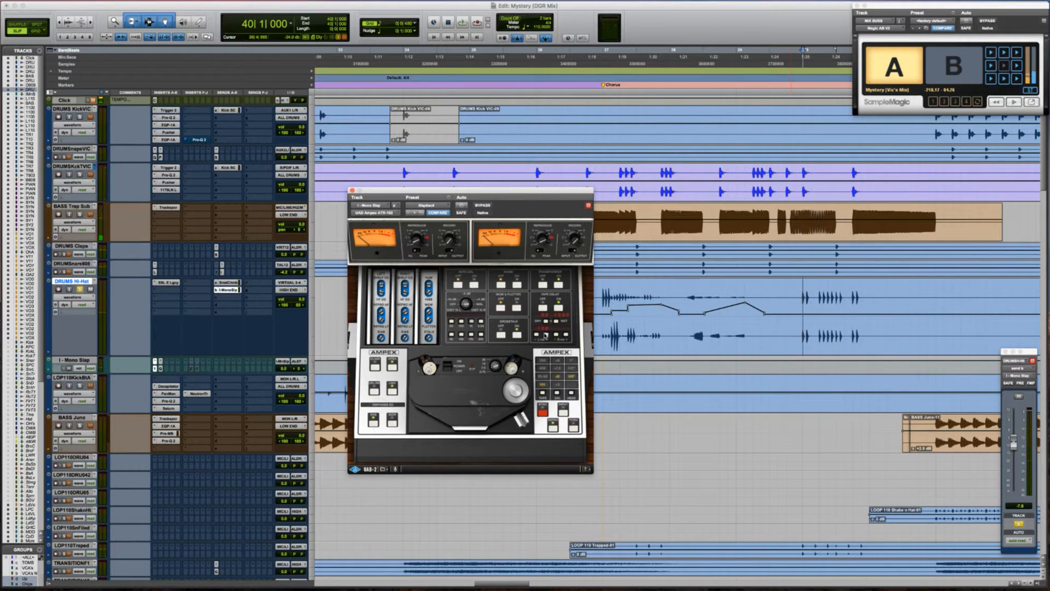
key("space")
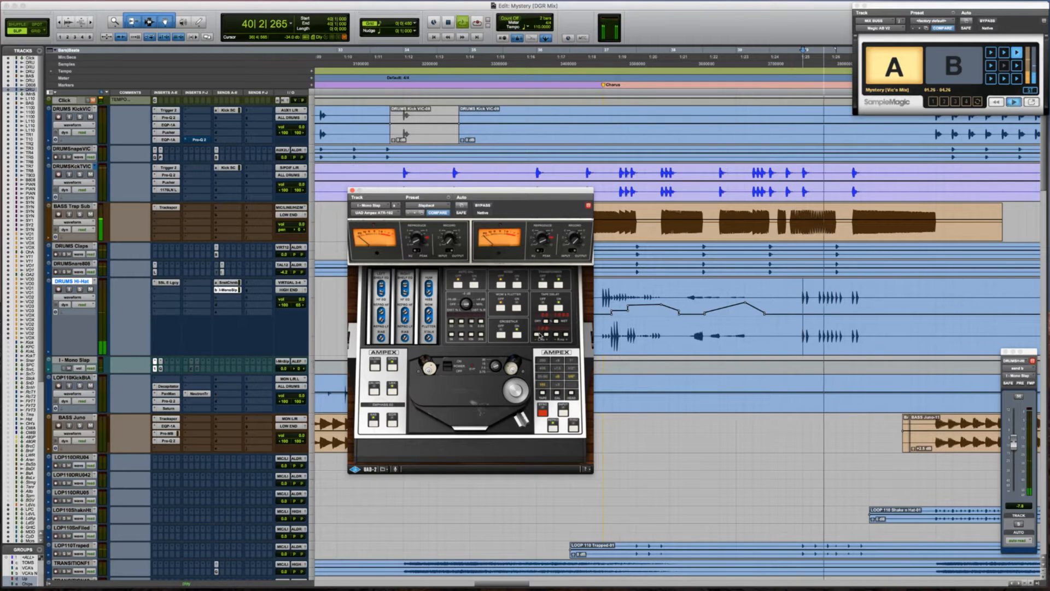
key("space")
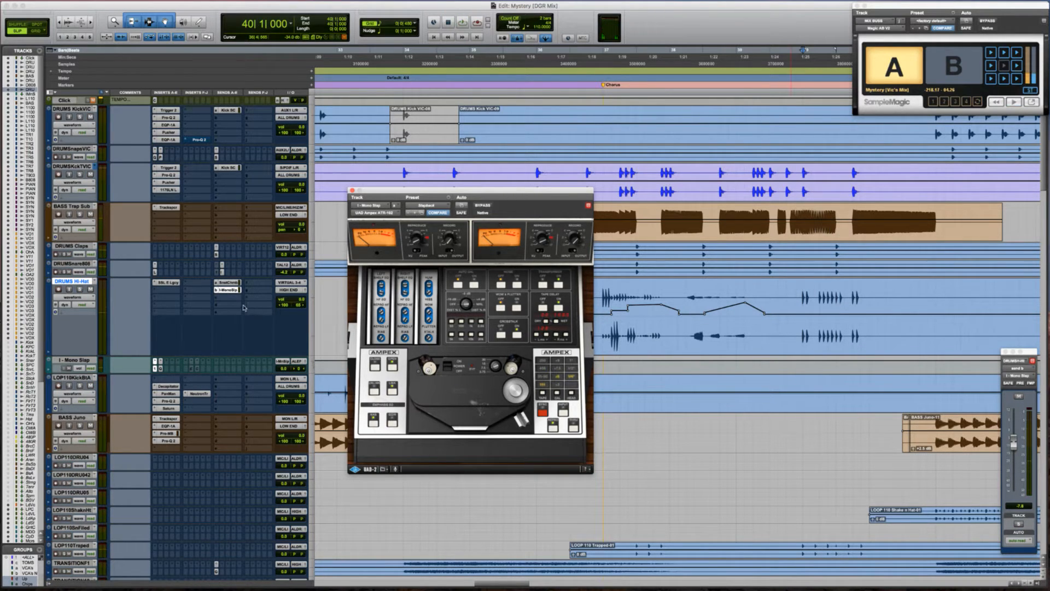
Open the Pro-Q 2 on the I - Mono Slap track and add three narrow upper-frequency boosts and a high-frequency cut
left_click(159, 368)
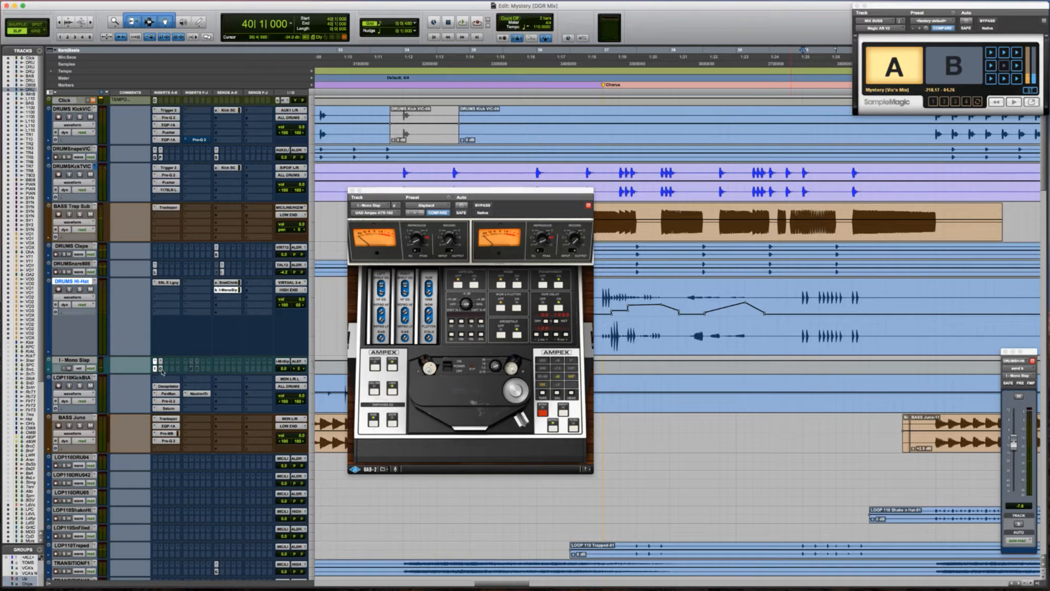
left_click_drag(580, 309, 578, 269)
scroll(581, 270, "up", 5)
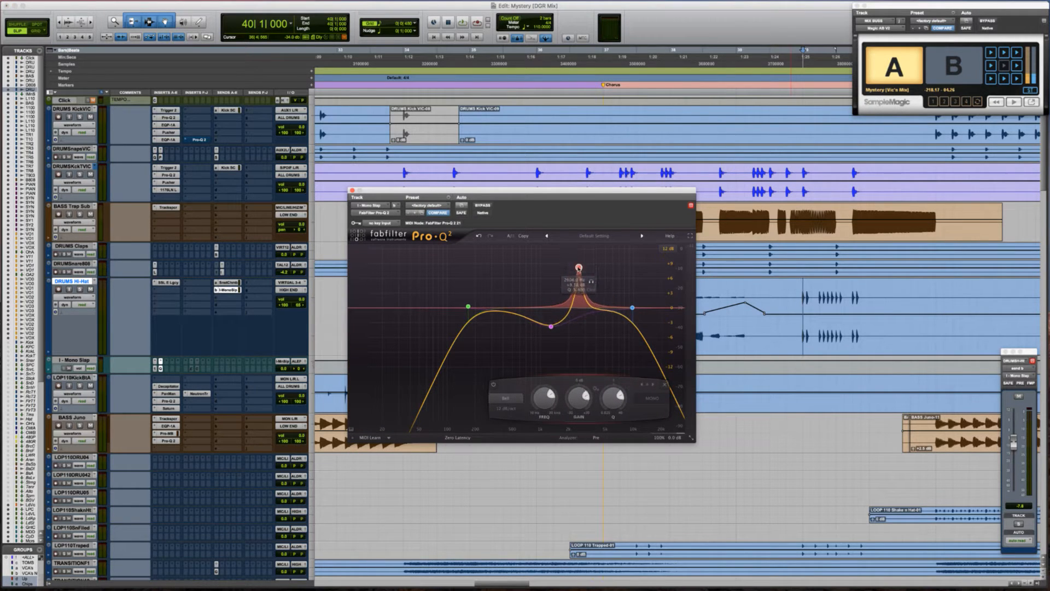
left_click_drag(595, 308, 617, 282)
scroll(617, 281, "up", 4)
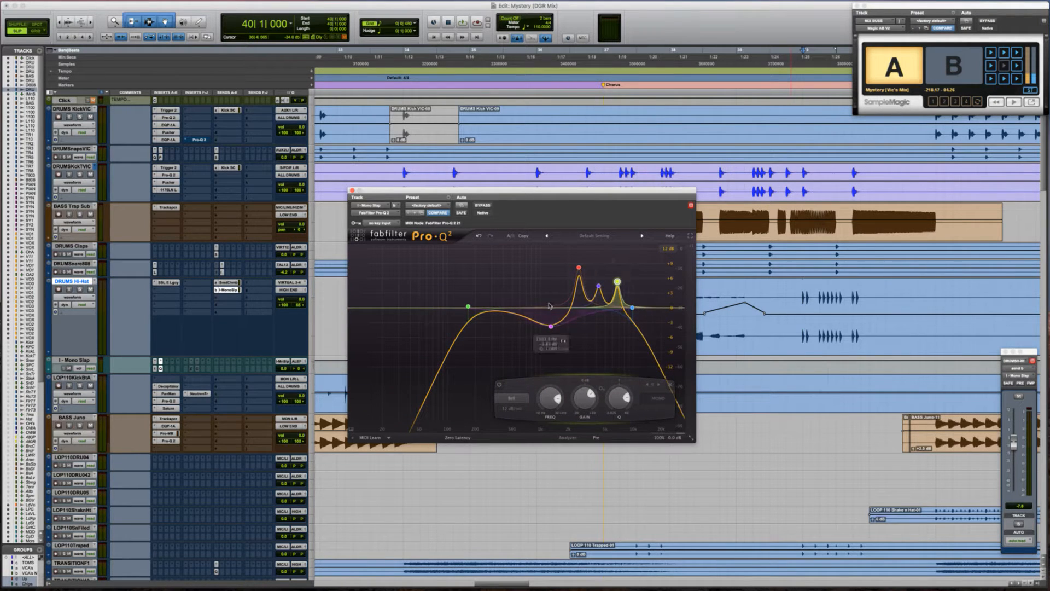
left_click_drag(552, 310, 644, 340)
Shift the three Pro-Q 2 boosts higher in frequency and slightly reduce their gain while auditioning the hi-hat slap
key("space")
scroll(648, 344, "up", 2)
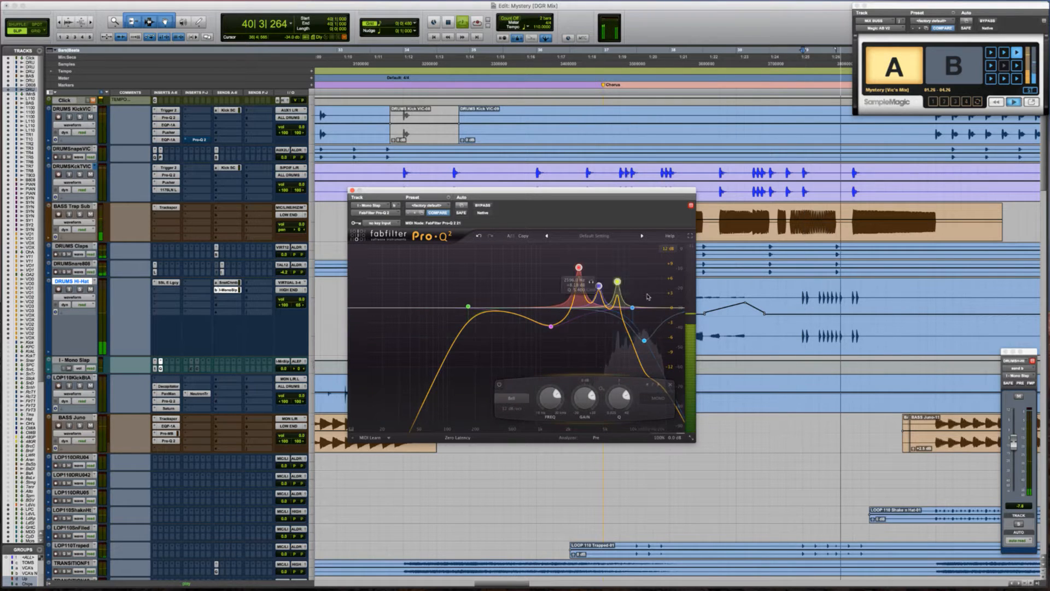
key("space")
left_click_drag(622, 284, 637, 287)
key("space")
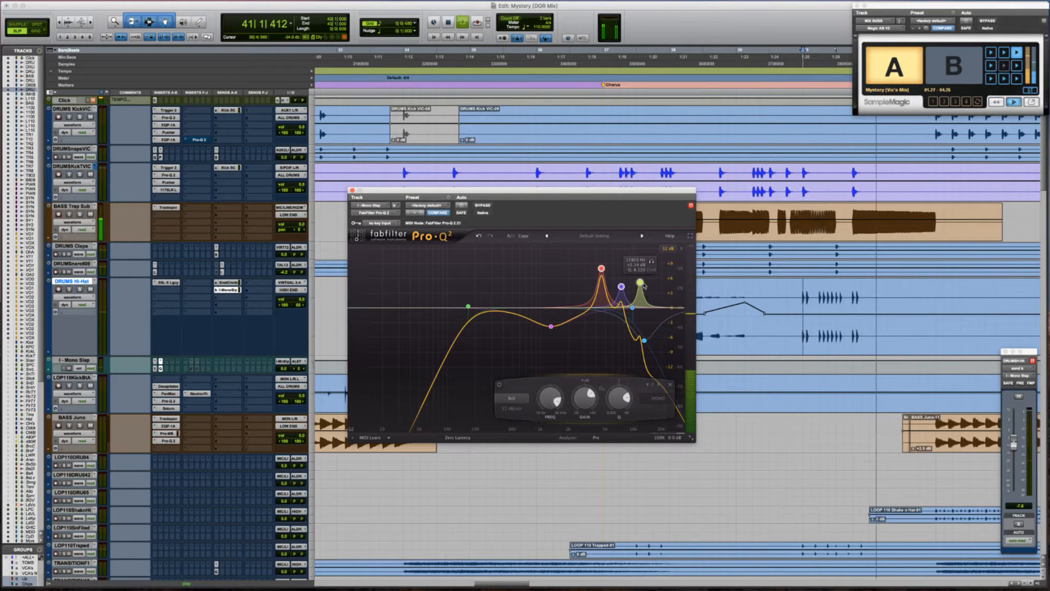
mouse_move(638, 289)
left_mouse_down()
mouse_move(647, 286)
mouse_move(632, 295)
left_mouse_up()
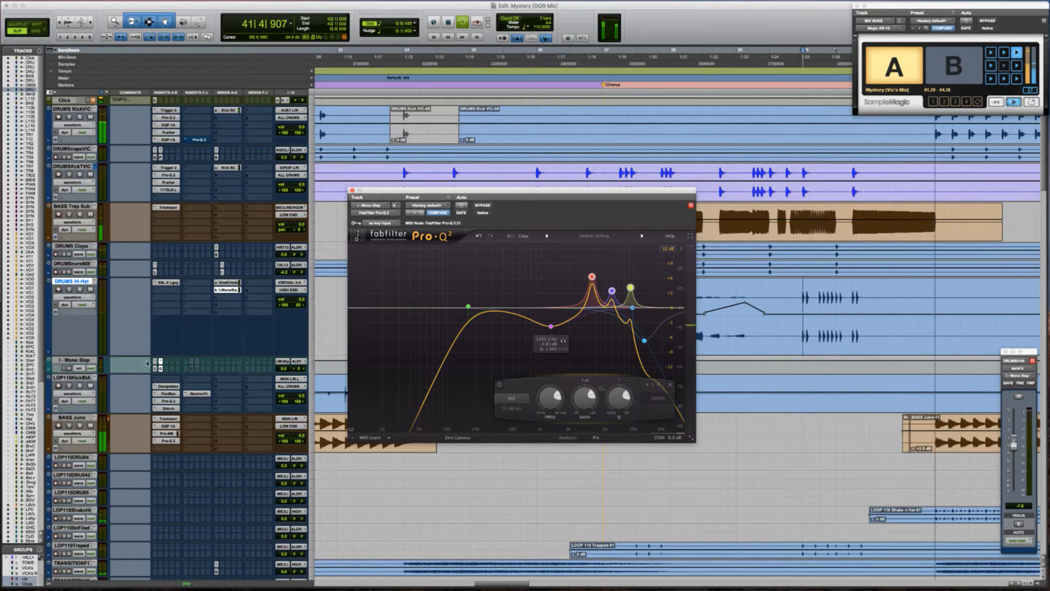
key("space")
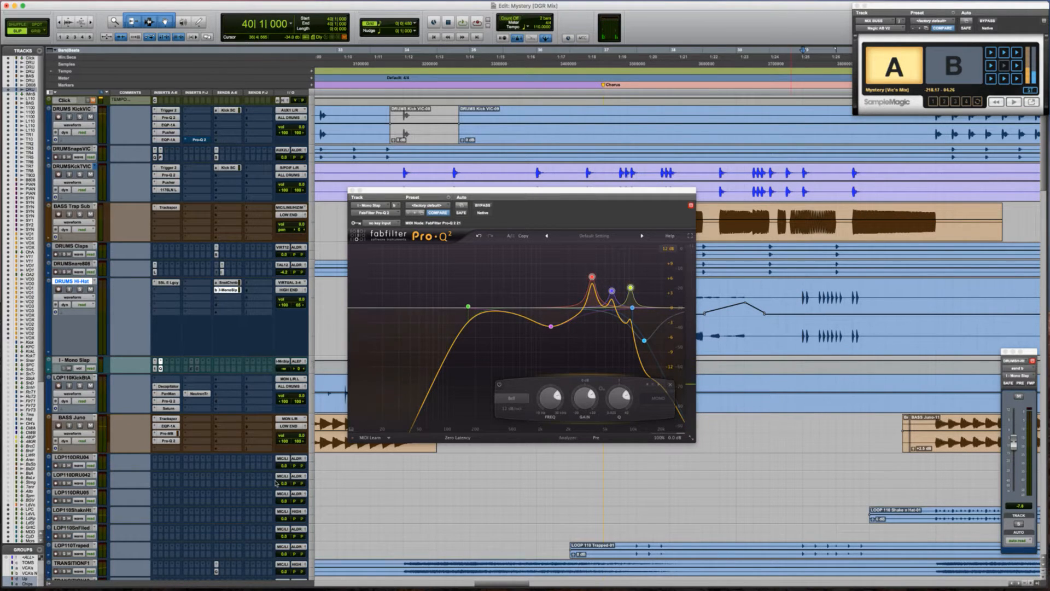
Set the I - Mono Slap track's volume to about -12.8 dB while auditioning from 40|1|000, and close the Pro-Q 2
key("space")
left_click_drag(285, 371, 284, 365)
key("space")
key("space")
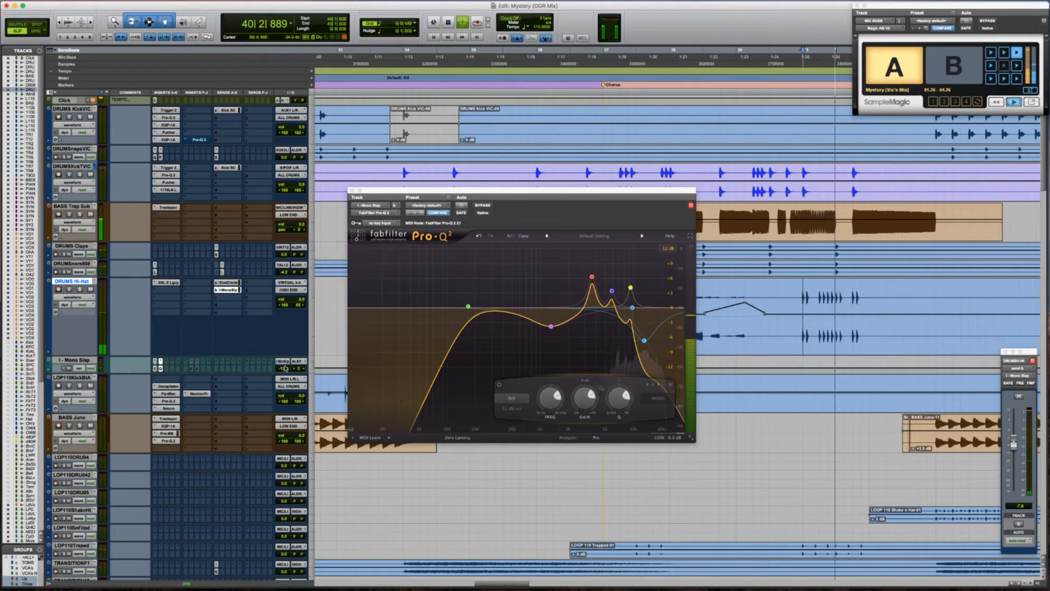
left_click_drag(282, 369, 283, 369)
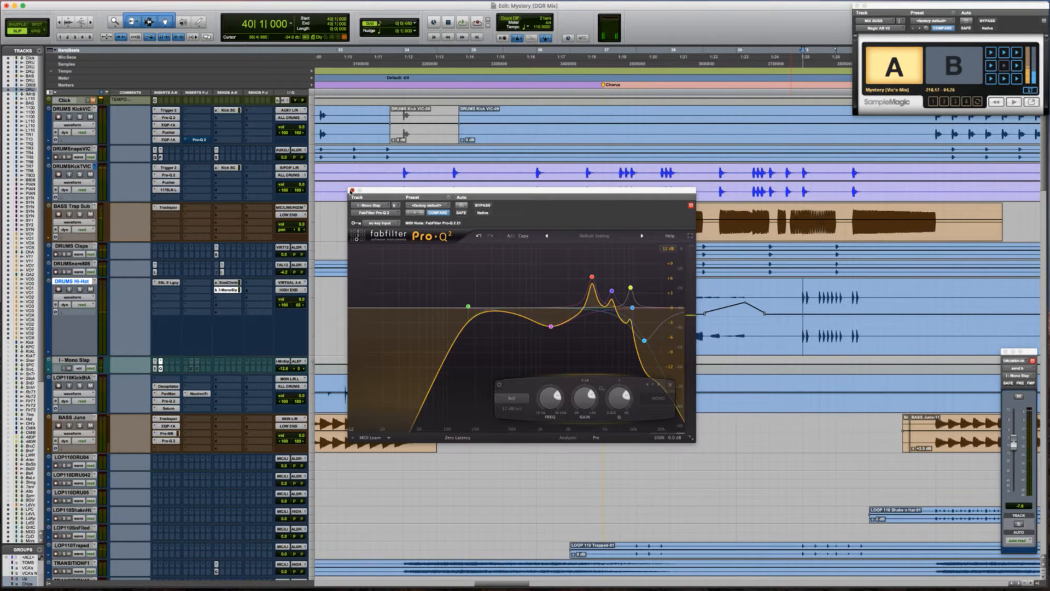
left_click(352, 191)
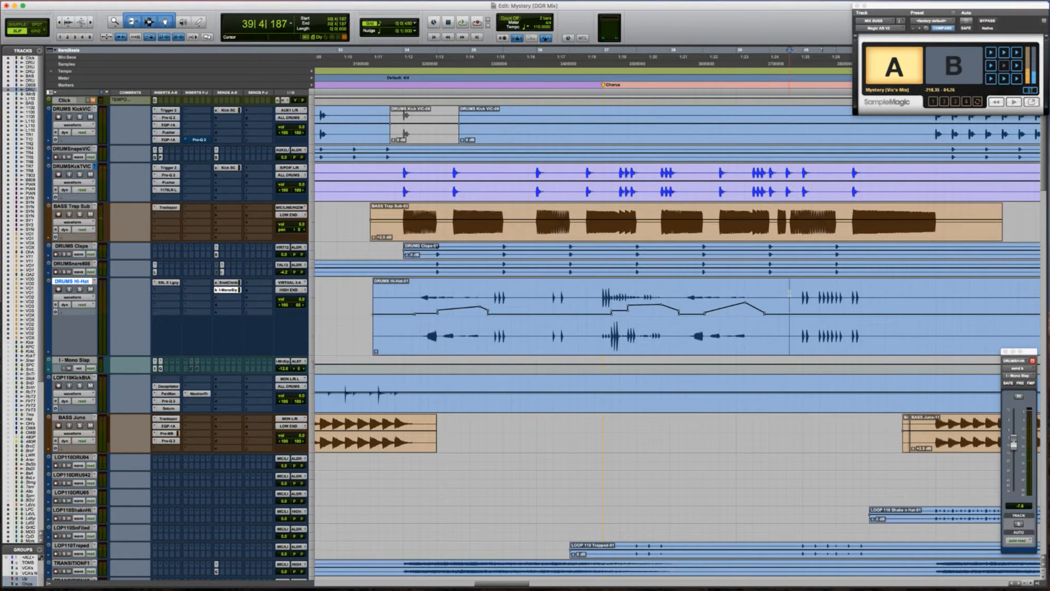
Compare the passage from 39|4|187 with the I - Mono Slap track muted and unmuted, and set its volume to -13.0 dB
key("space")
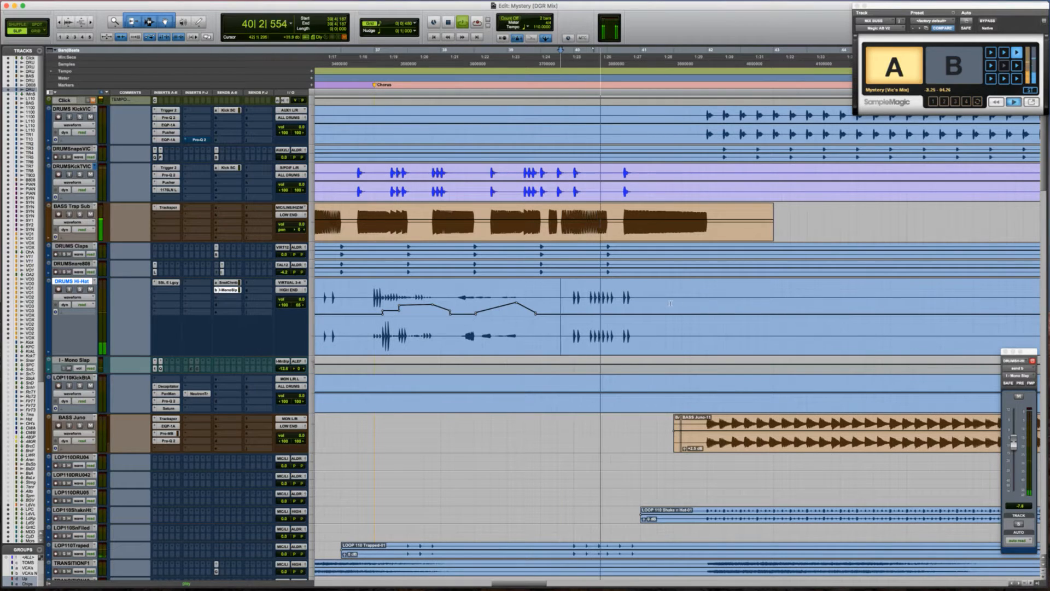
key("space")
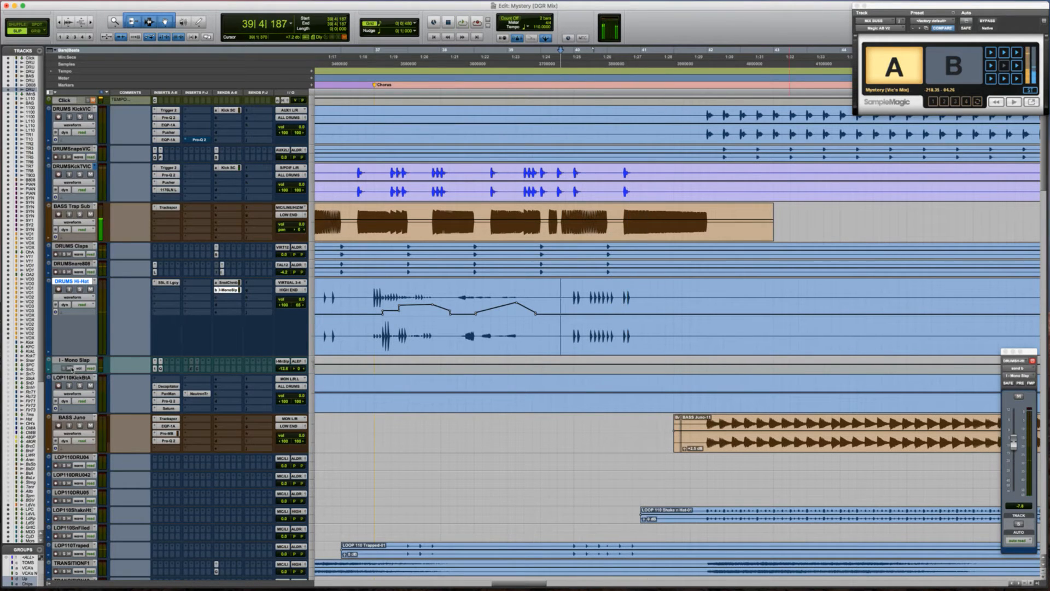
key("space")
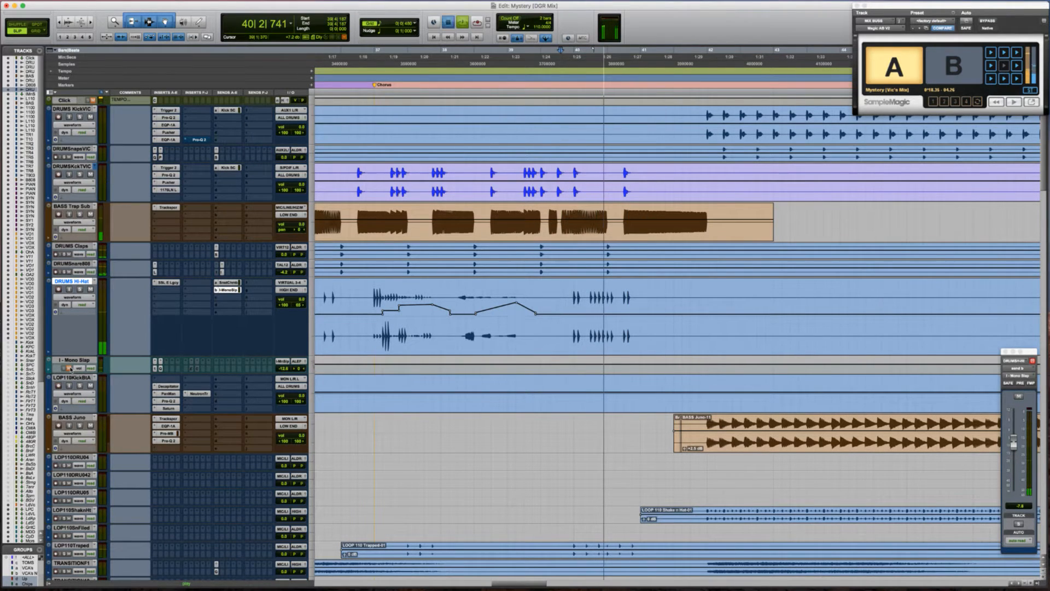
key("space")
key("space")
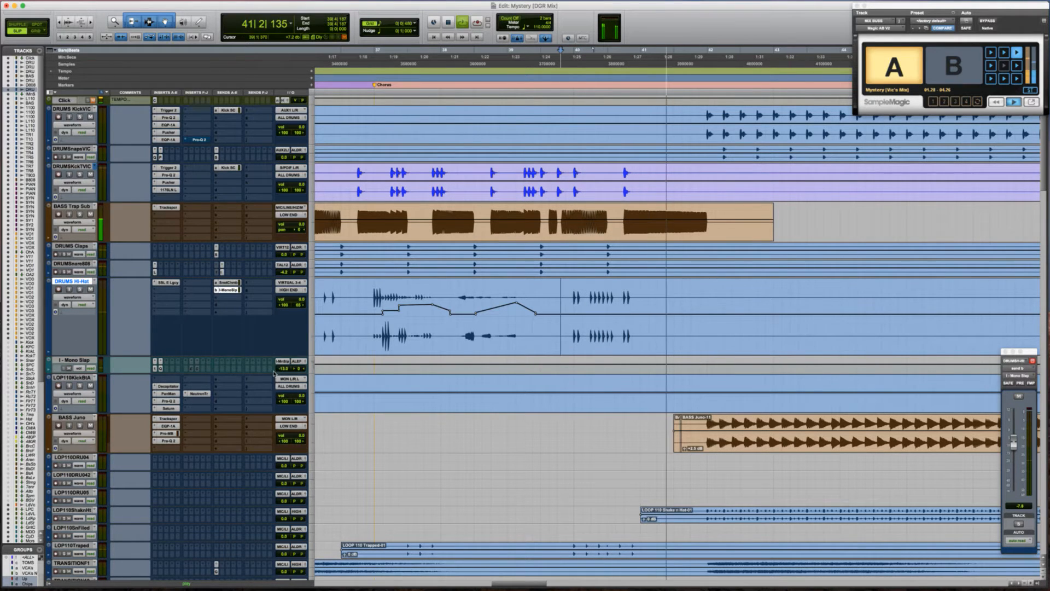
key("space")
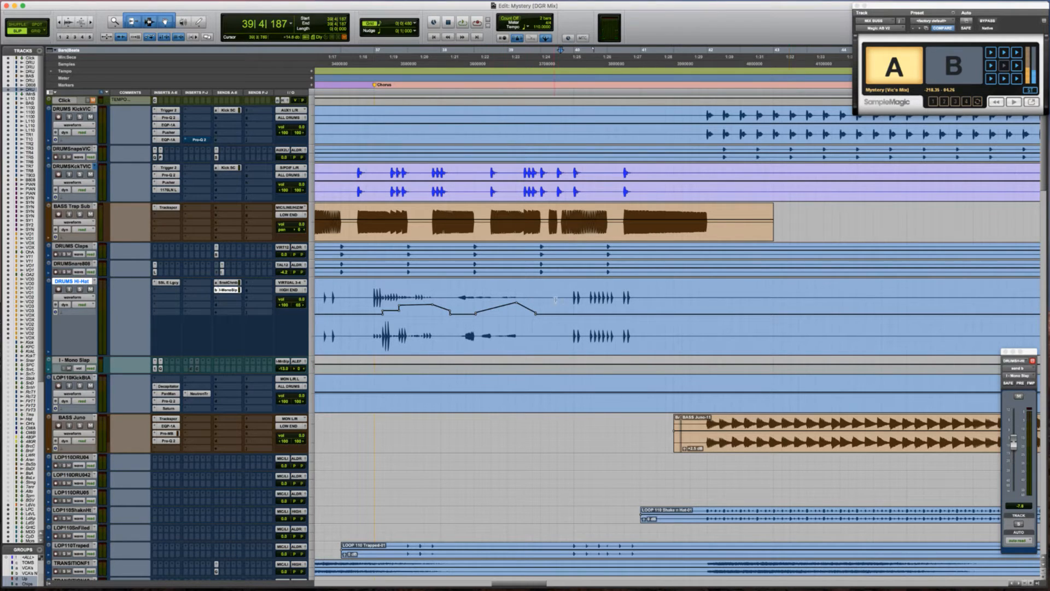
Insert the stereo Blue Cat's PatchWork hosting a UAD Studer A800 on DRUMS Hi-Hat and place the Studer window beside it
left_click(160, 292)
mouse_move(236, 327)
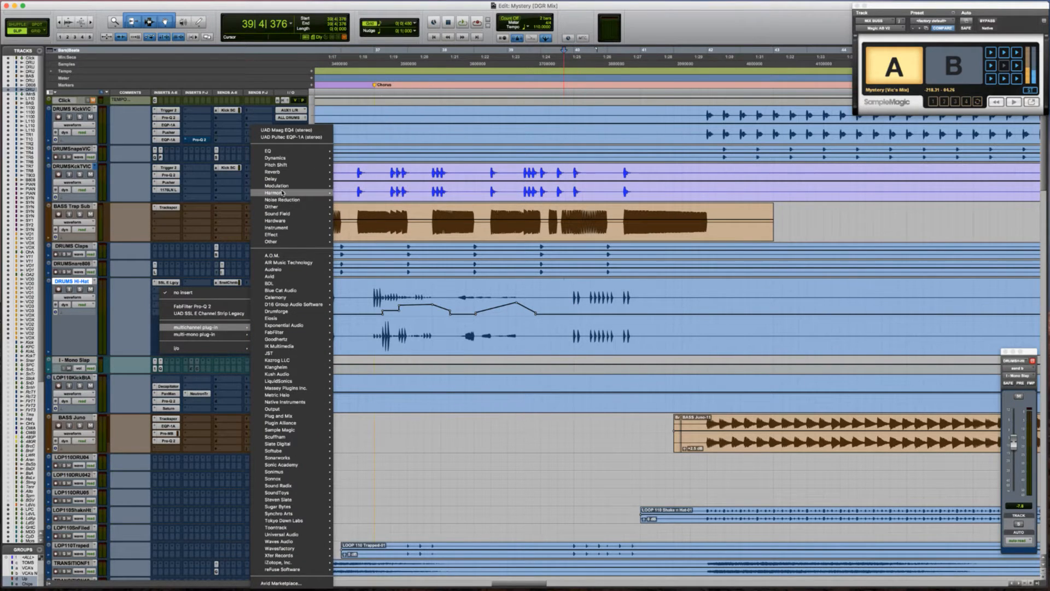
mouse_move(283, 193)
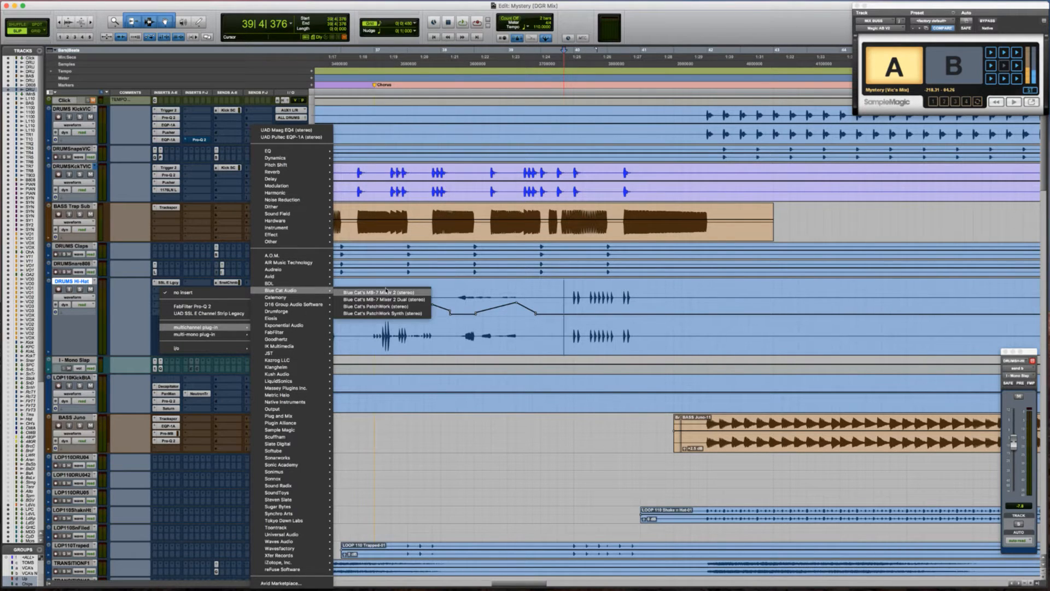
left_click(550, 324)
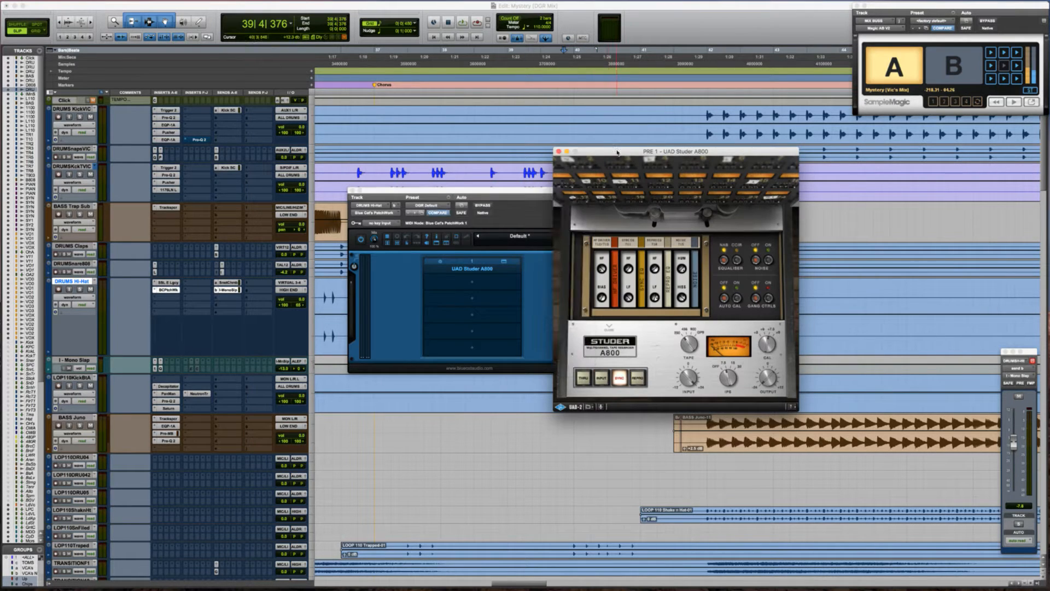
left_click_drag(614, 148, 655, 148)
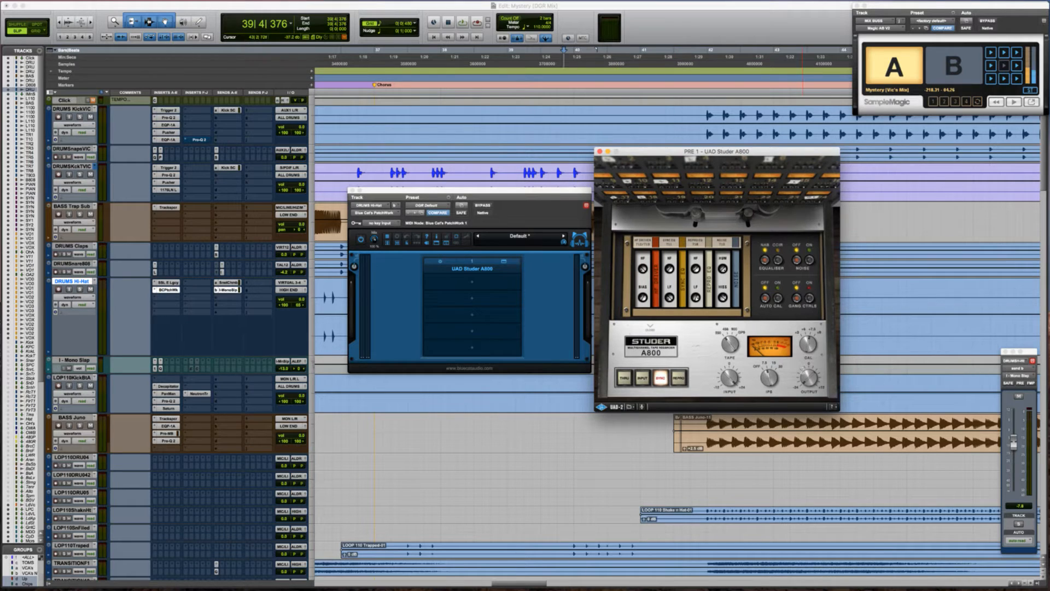
Audition the soloed hi-hat from 39|4|376 with PatchWork bypassed and active while adjusting its dry/wet mix
key("space")
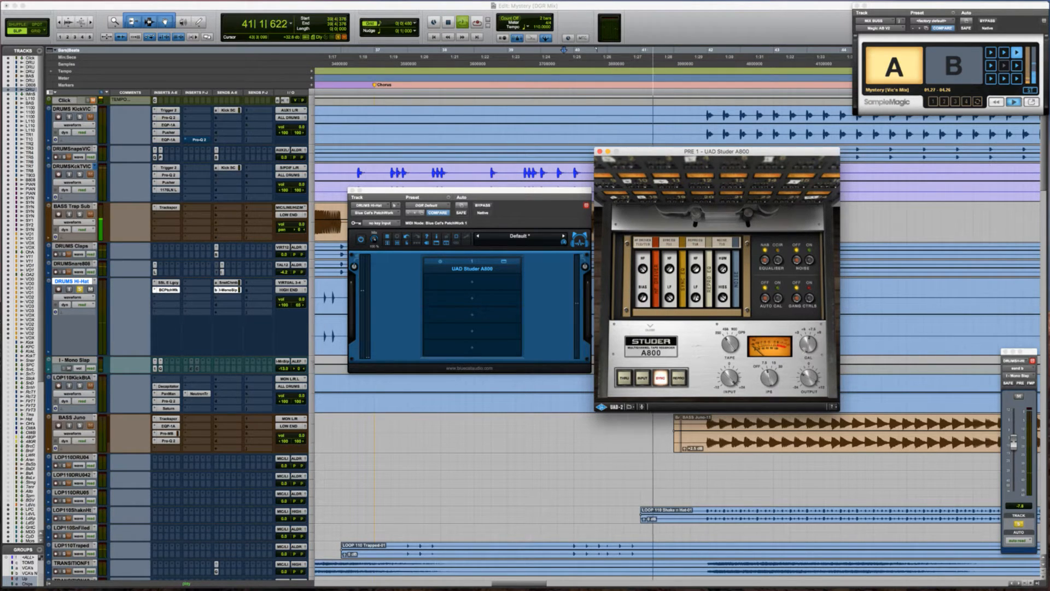
key("space")
left_click(487, 207)
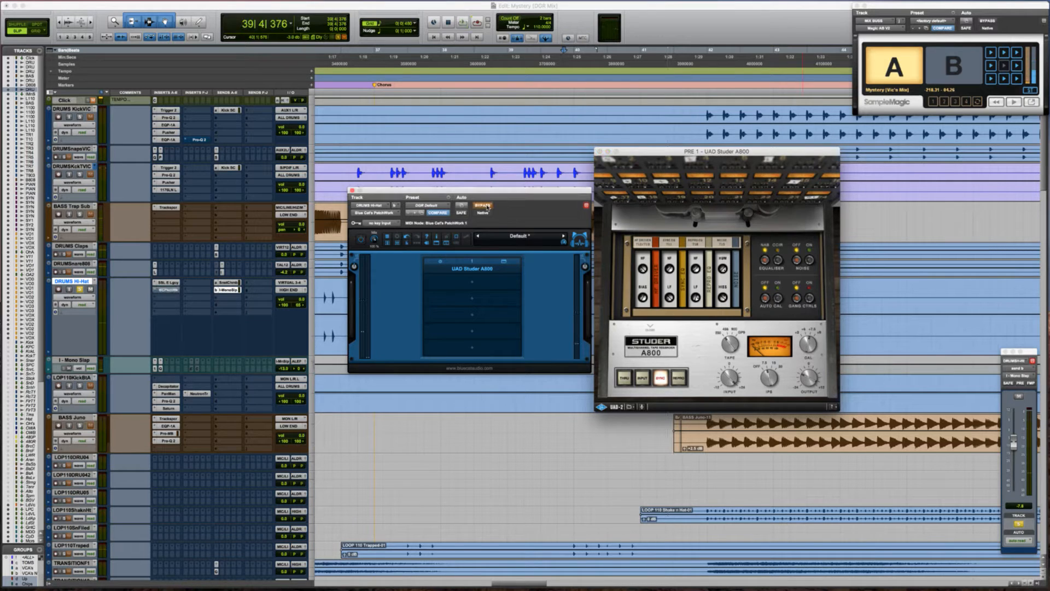
key("space")
key("space")
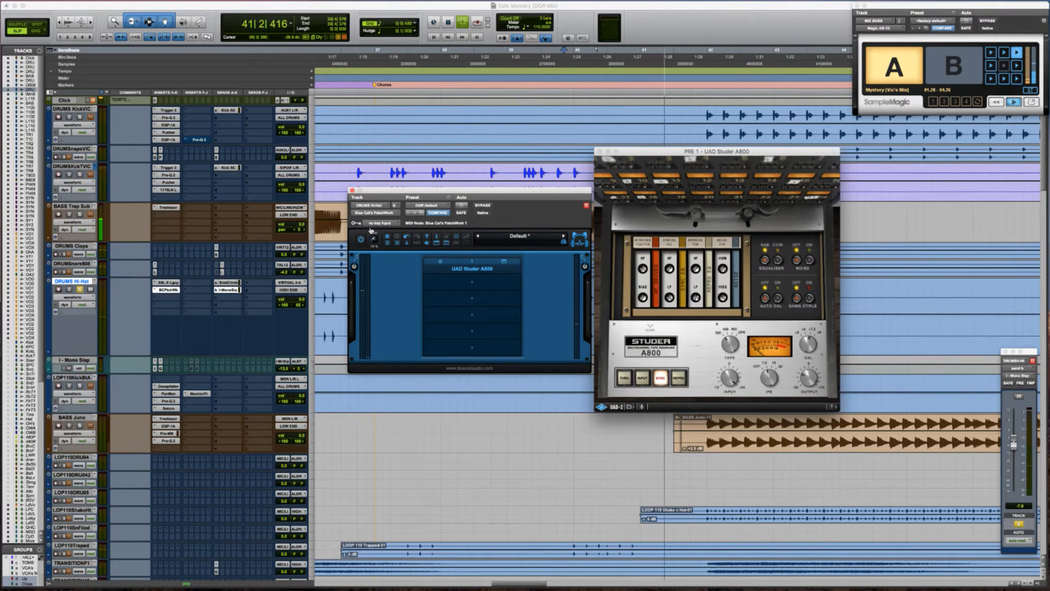
key("space")
key("space")
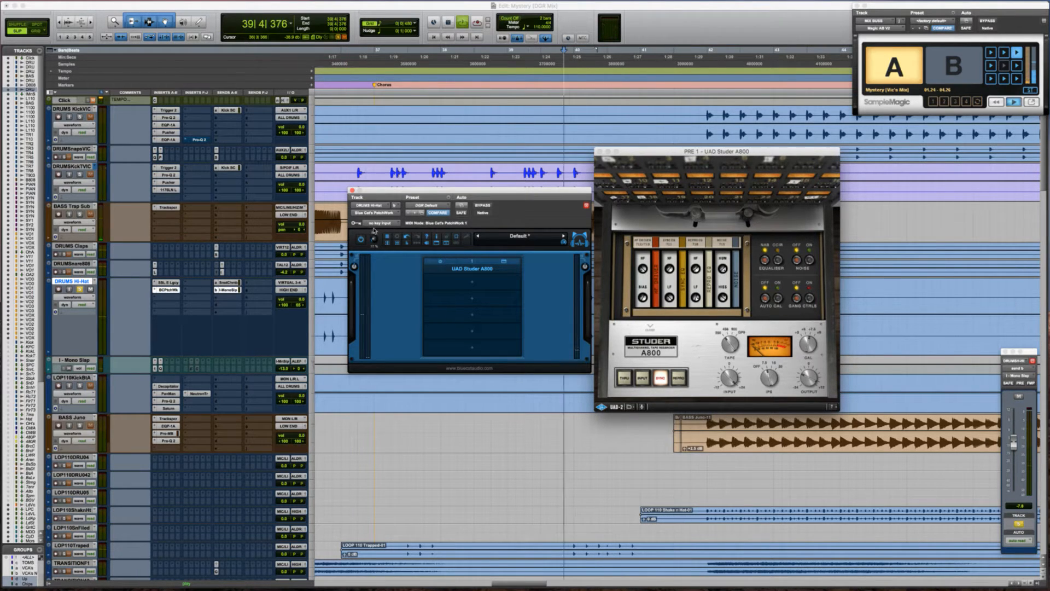
left_click(485, 207)
key("space")
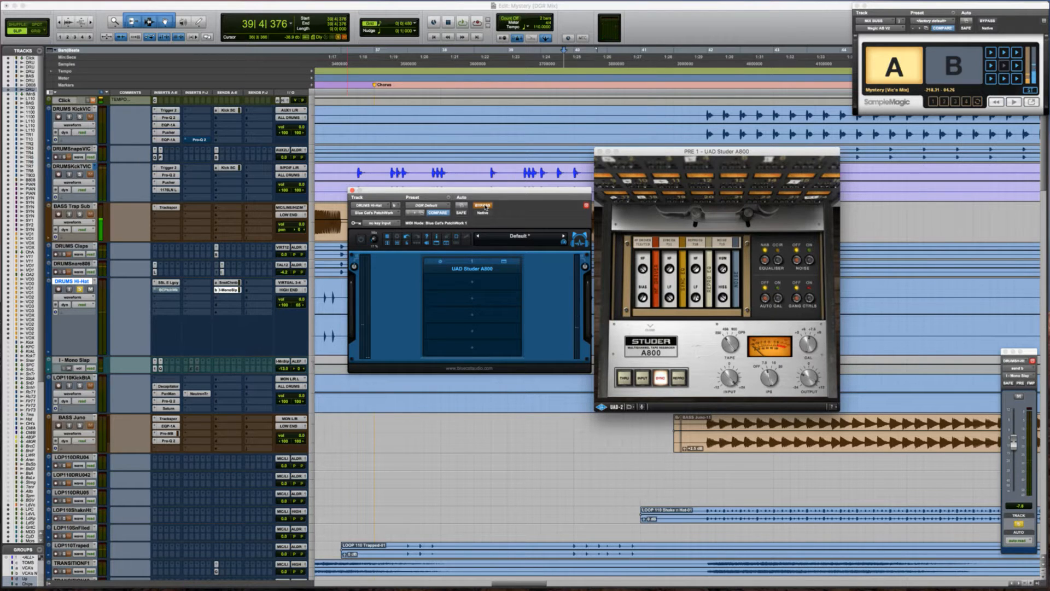
left_click(485, 207)
Compare the hi-hat with PatchWork's Studer A800 active and bypassed in the full mix from 39|4|376, leaving it active
key("space")
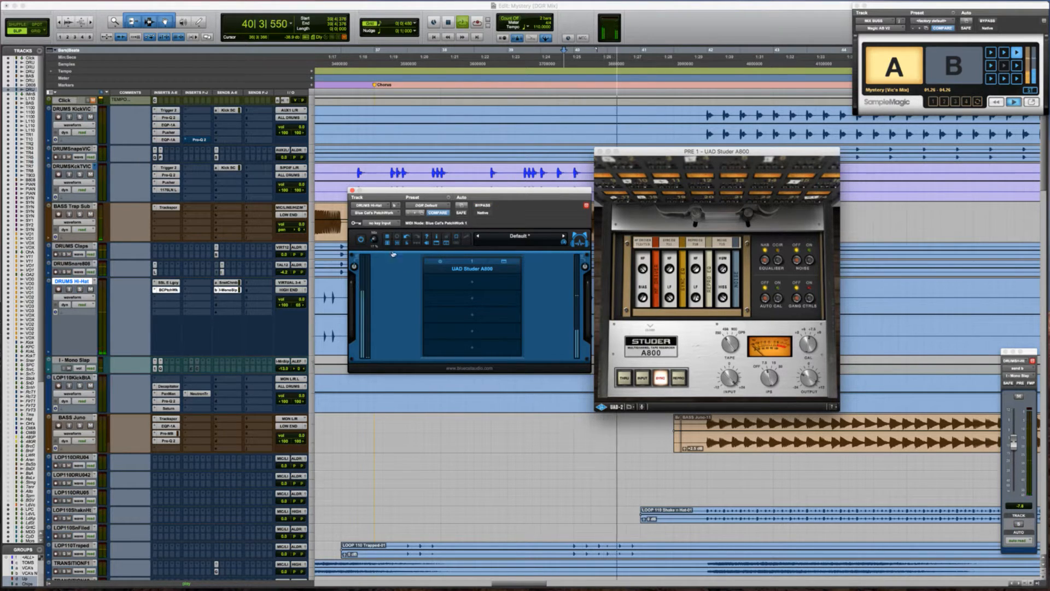
key("space")
key("space")
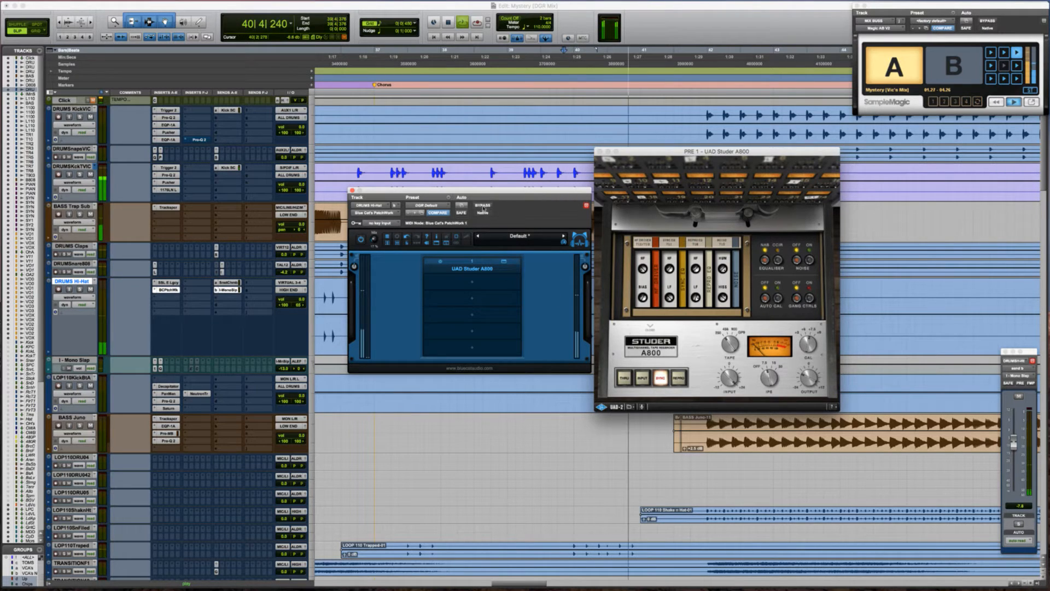
key("space")
key("space")
left_click(483, 206)
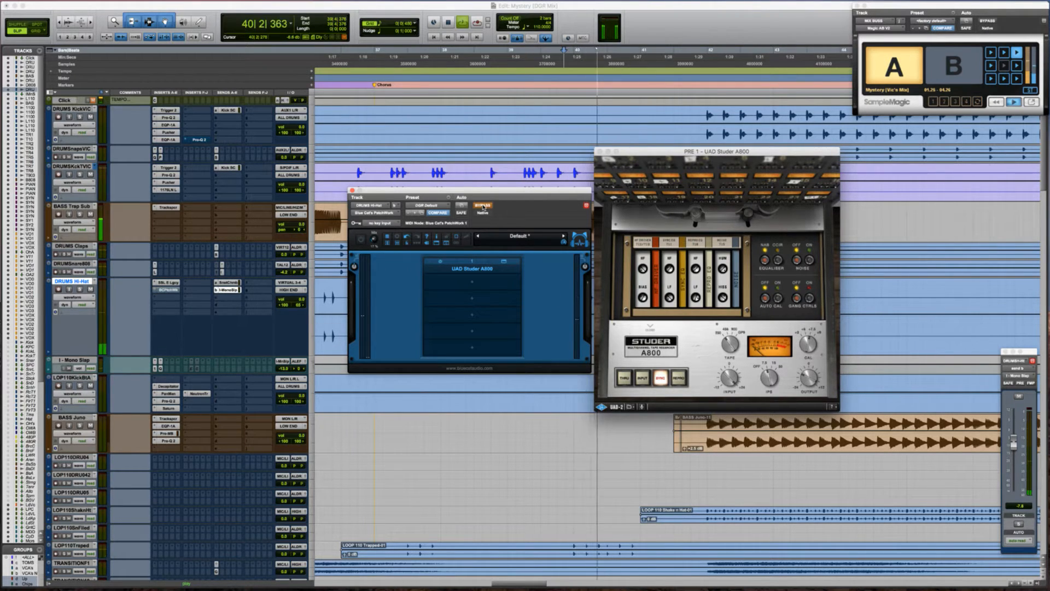
left_click(483, 206)
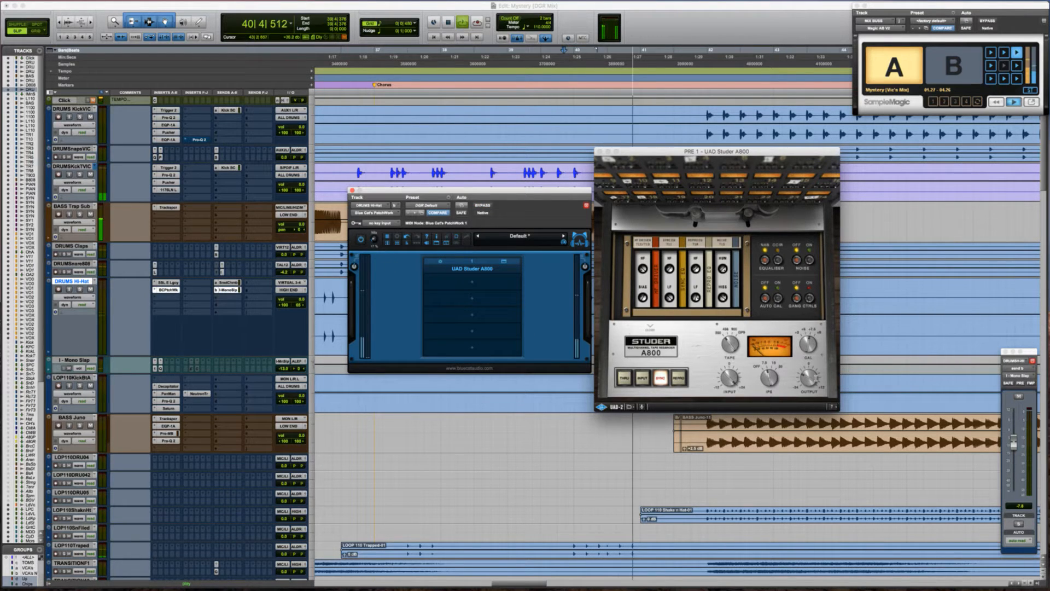
Audition the hi-hats in the full mix from 39|4|376 while adjusting the dry/wet mix of PatchWork's Studer A800
left_click(732, 348)
key("space")
key("space")
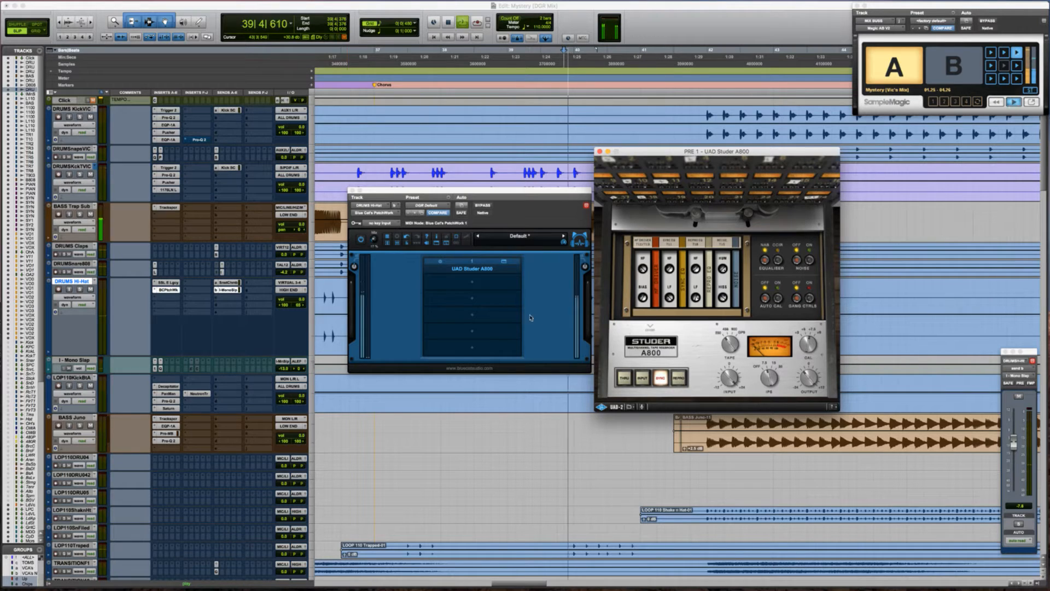
left_click(374, 242)
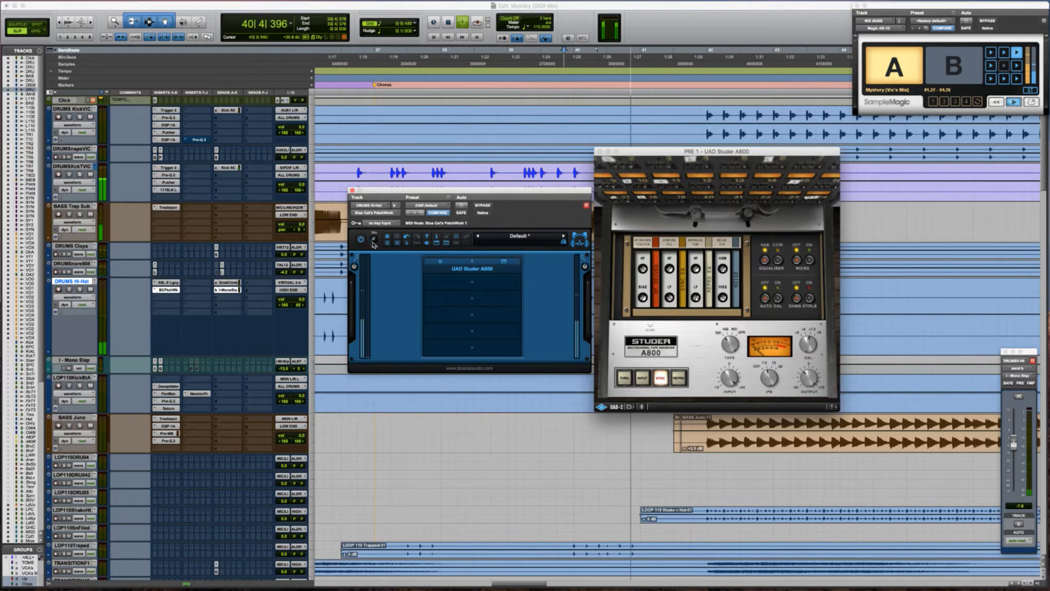
key("space")
key("space")
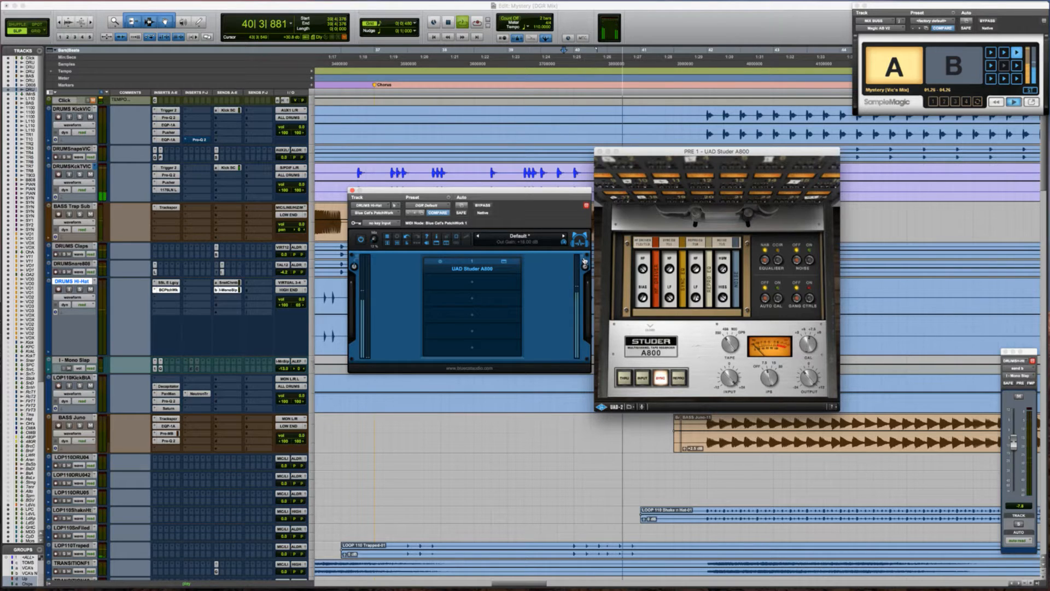
Replay the passage from 39|4|376 while setting PatchWork's output gain to +7.00 dB
key("space")
key("space")
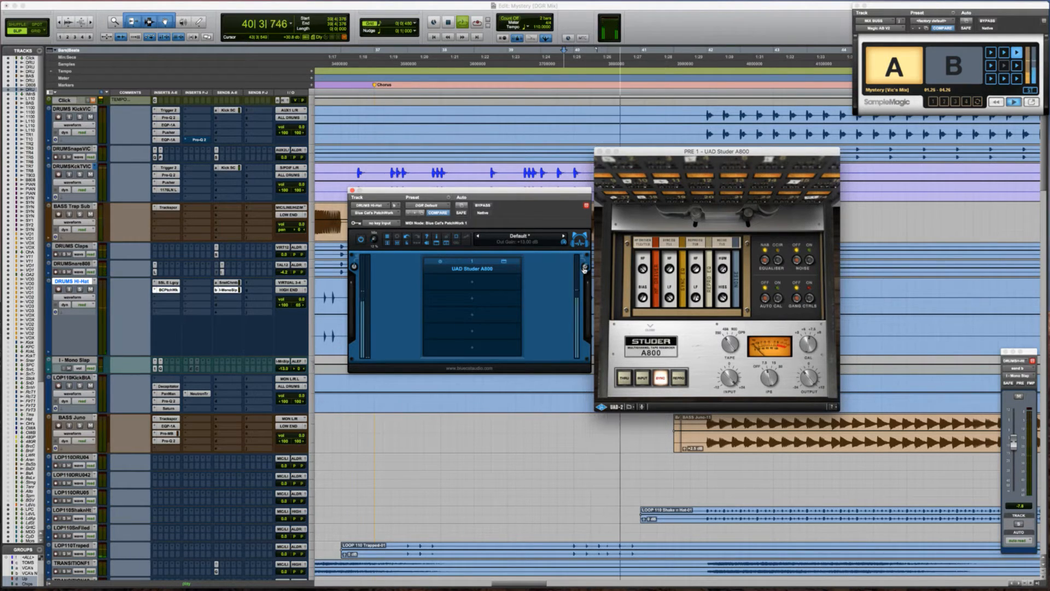
key("space")
key("space")
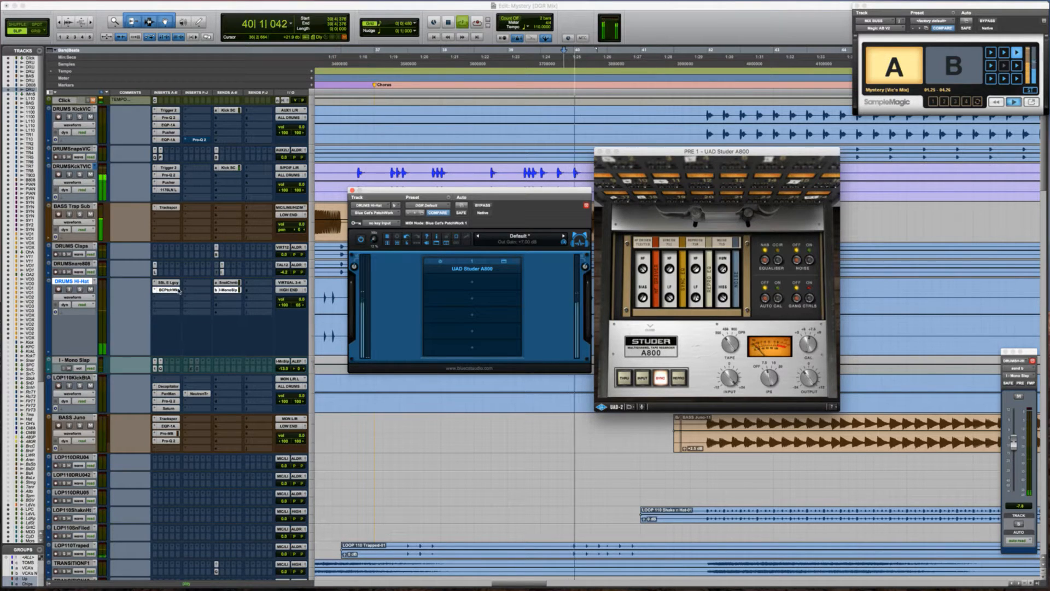
Compare the passage with DRUMS Hi-Hat's PatchWork bypassed and active, check it against reference B, and leave PatchWork active
left_click(170, 291, "super")
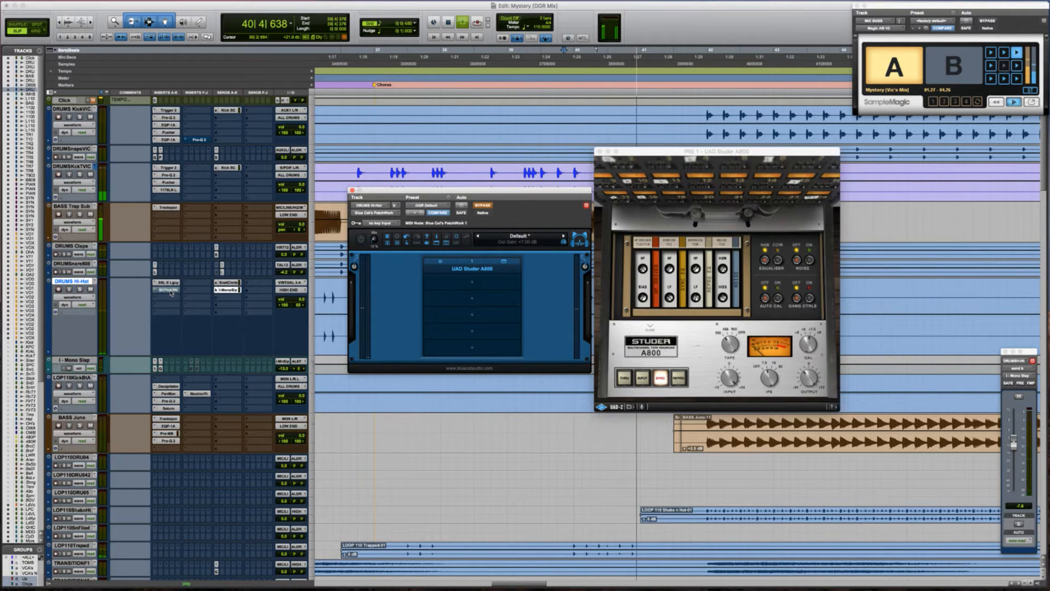
key("space")
key("space")
left_click(967, 73)
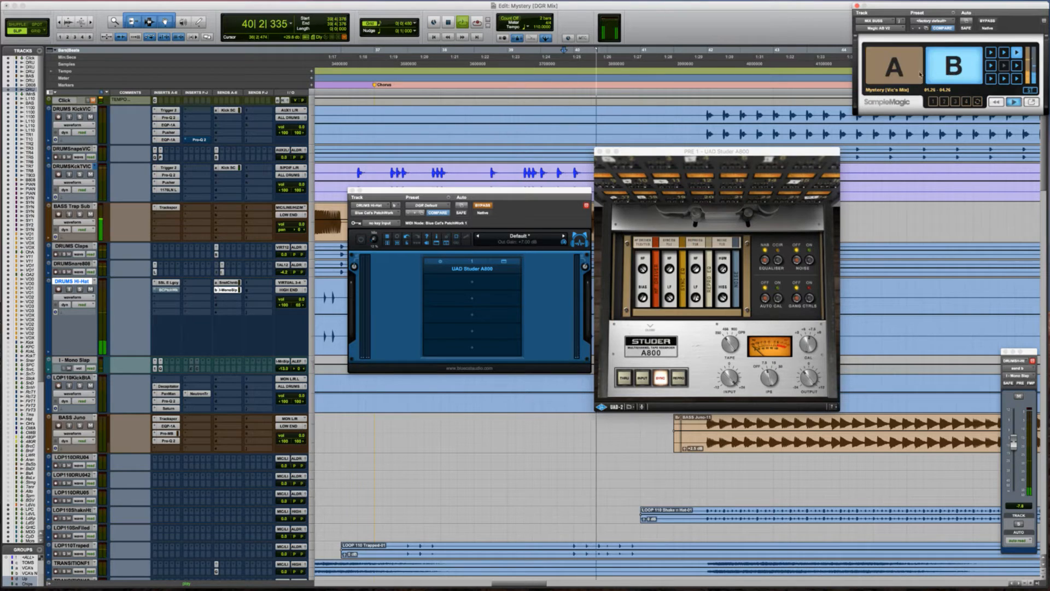
left_click(899, 71)
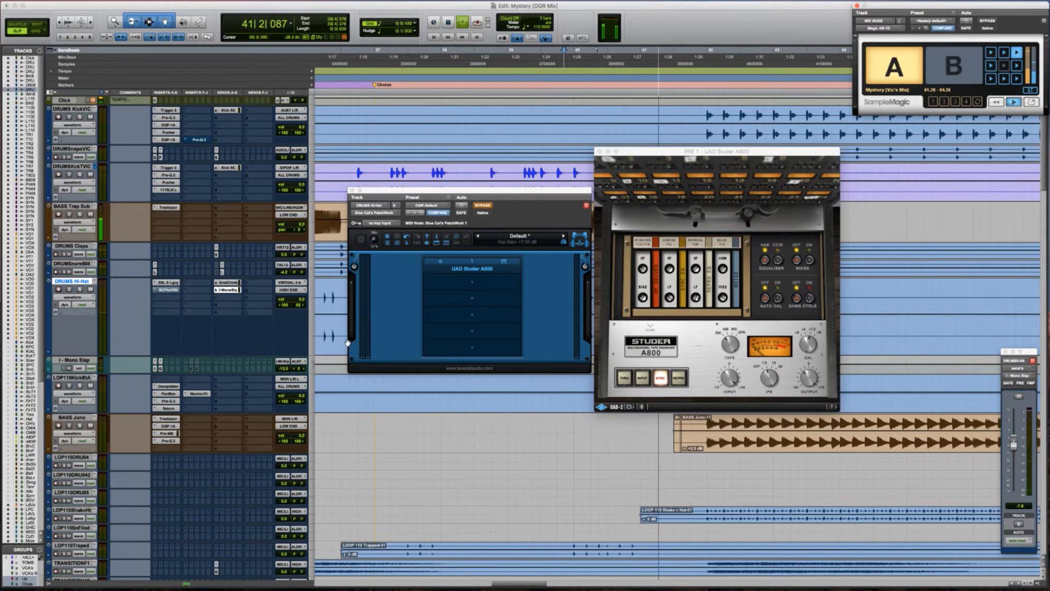
left_click(165, 291, "super")
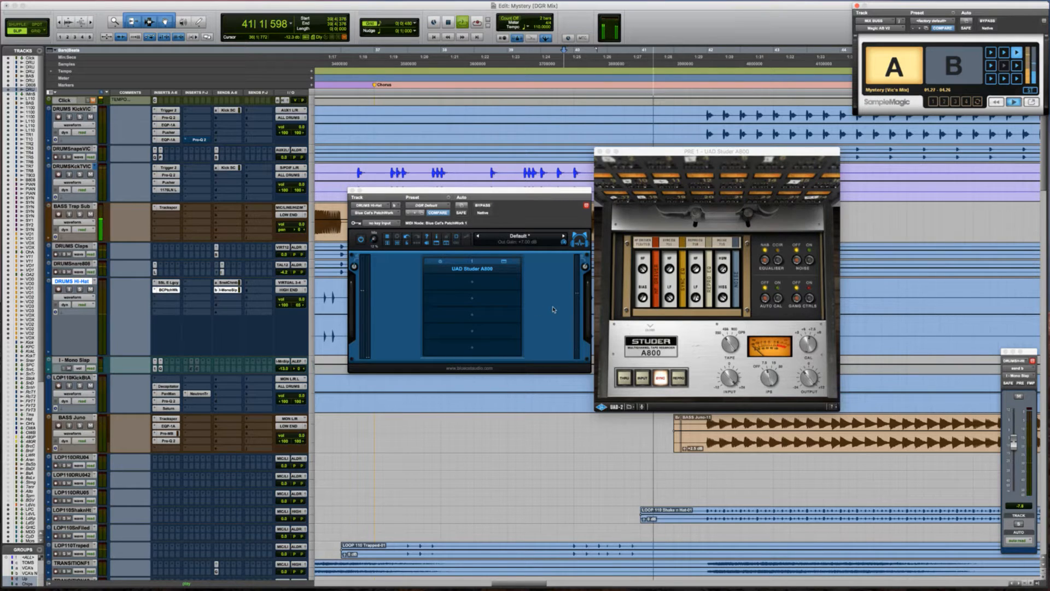
key("space")
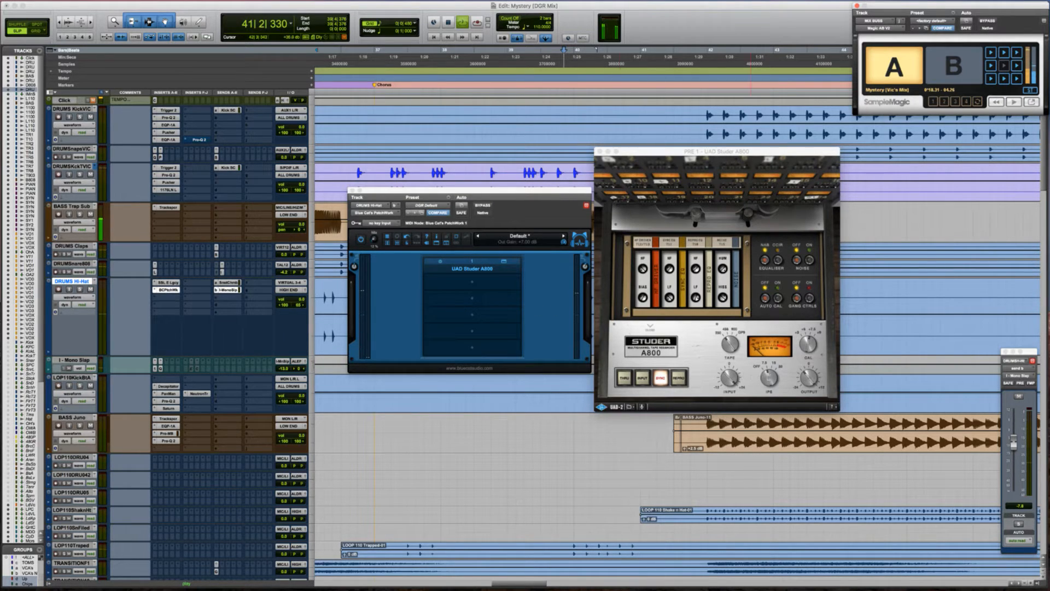
Fine-tune the Studer A800's output and PatchWork's dry/wet mix during playback from 39|4|376, and close the plug-in windows
left_click(809, 377)
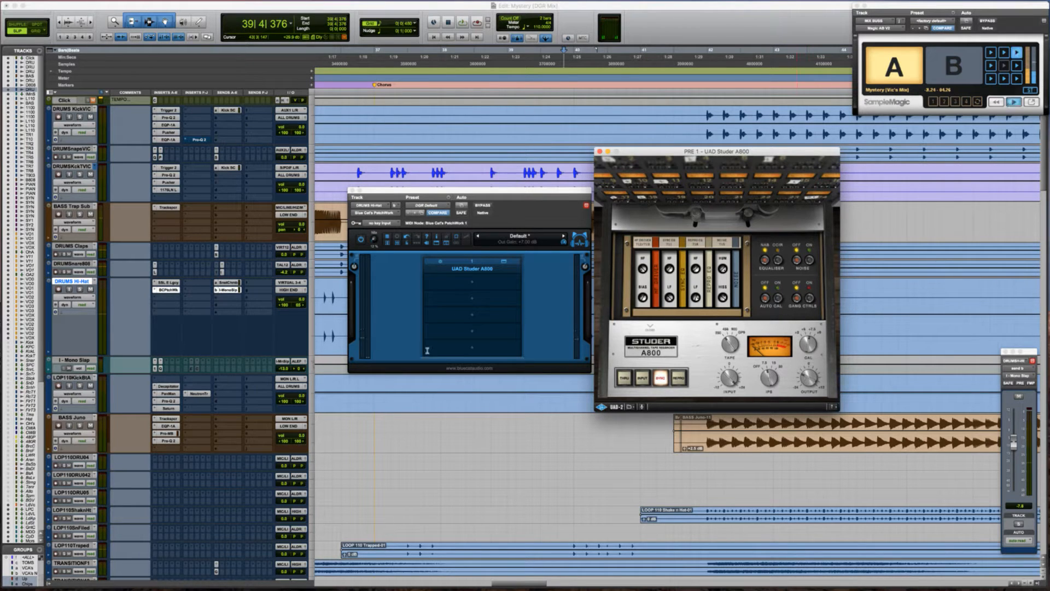
key("space")
left_click(365, 248)
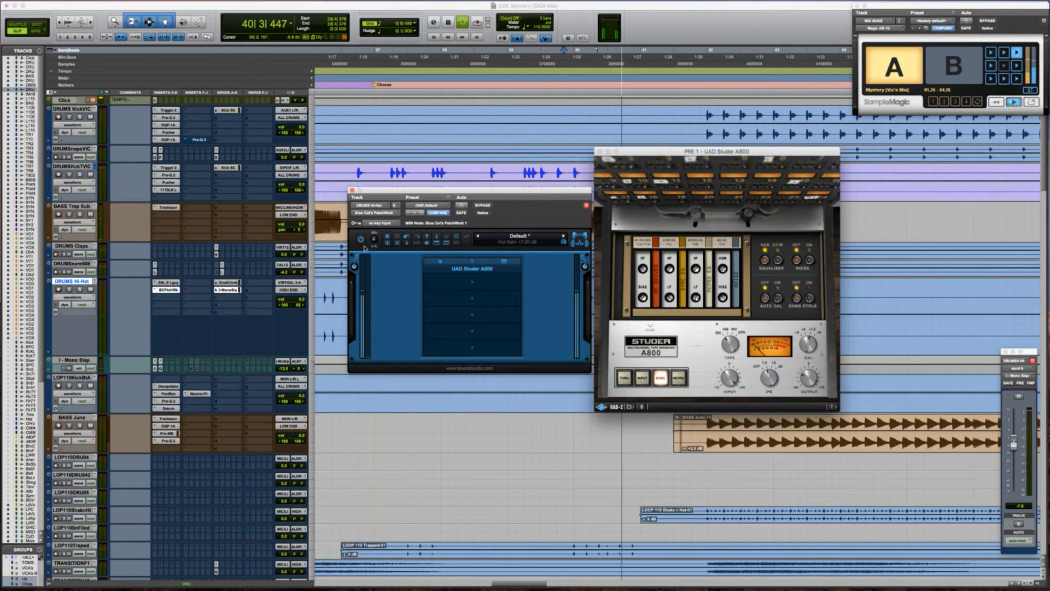
key("space")
key("space")
left_click_drag(374, 240, 374, 236)
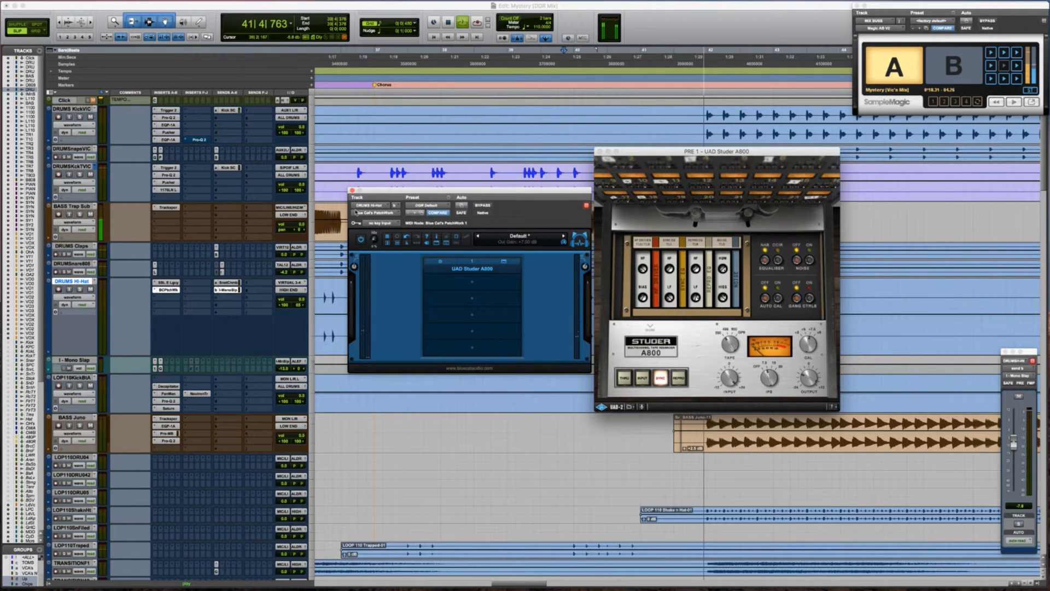
key("space")
left_click(352, 190)
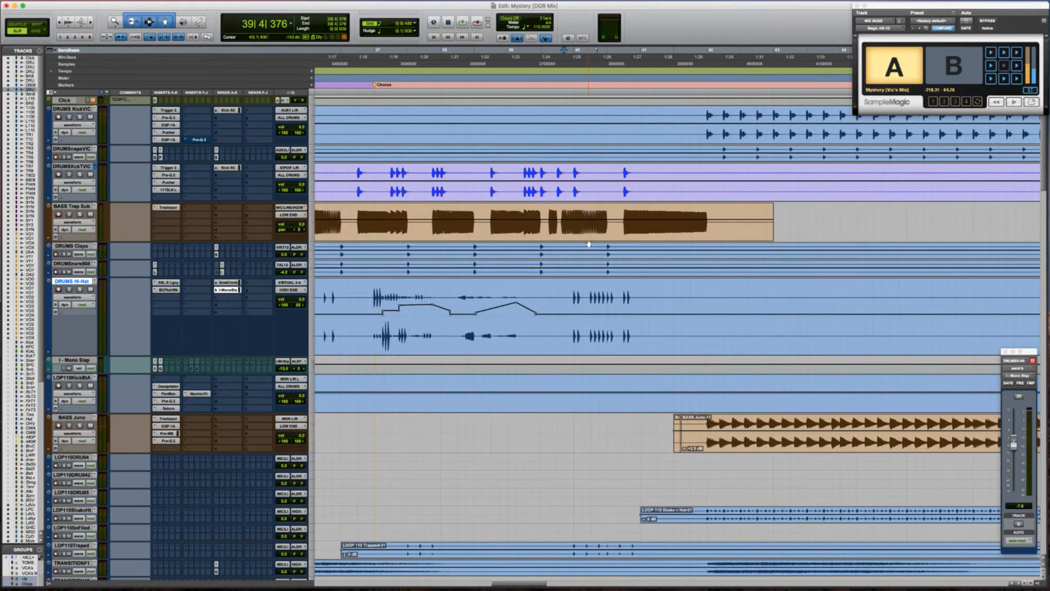
Play the second trap hi-hat passage from 74|2|073 and fine-tune the I - Mono Slap track's volume
key("r")
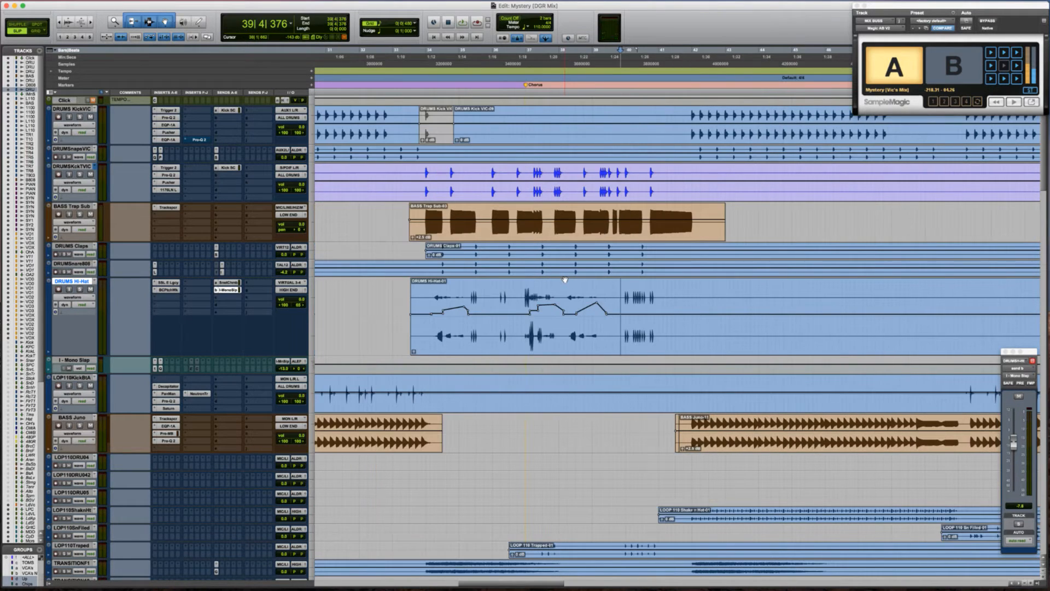
key("r")
scroll(663, 283, "right", 3)
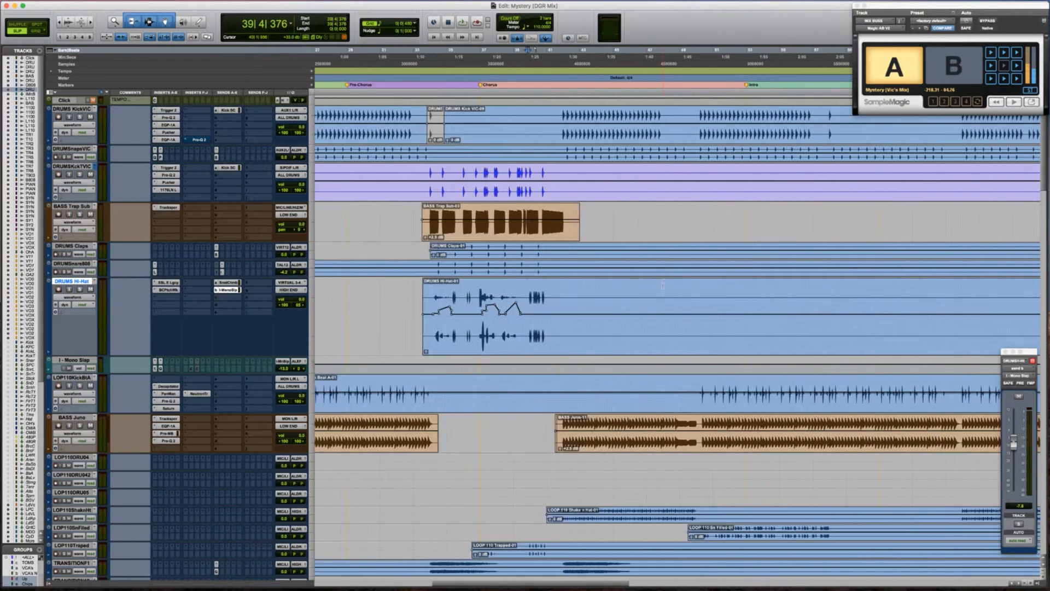
scroll(656, 303, "right", 10)
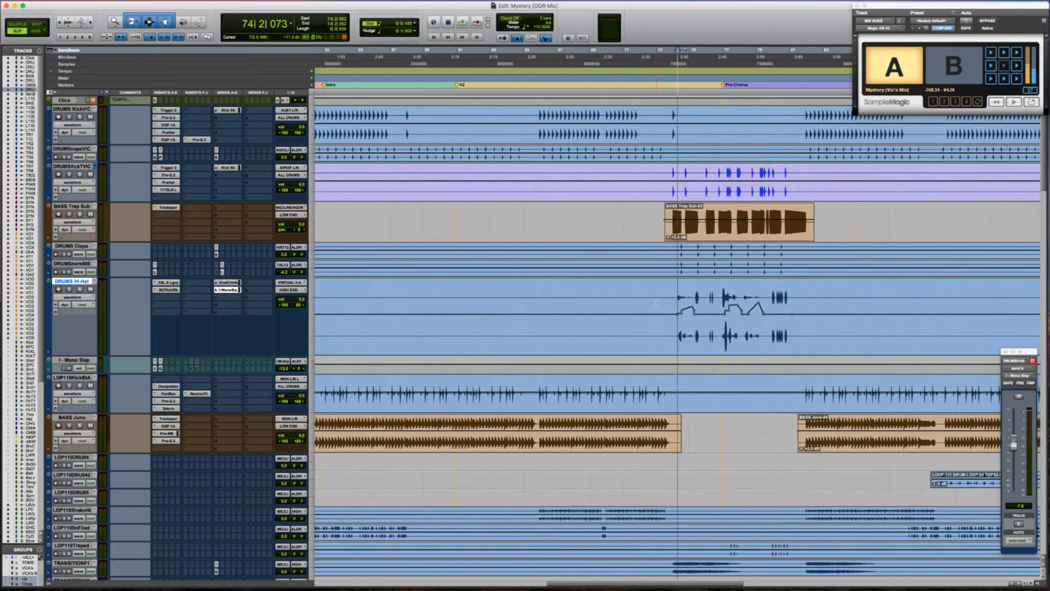
key("space")
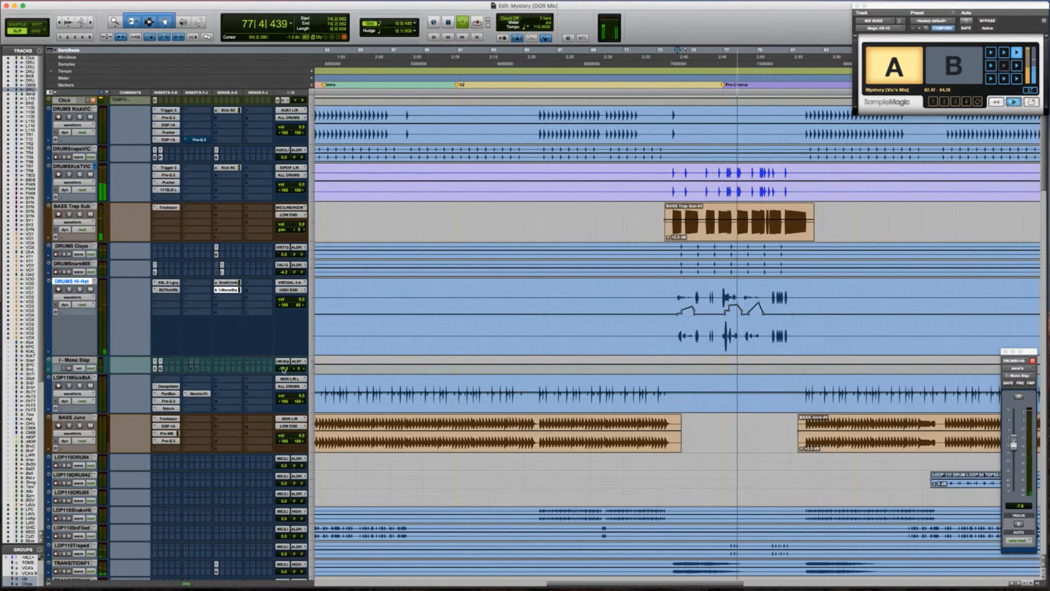
left_click_drag(283, 370, 283, 368)
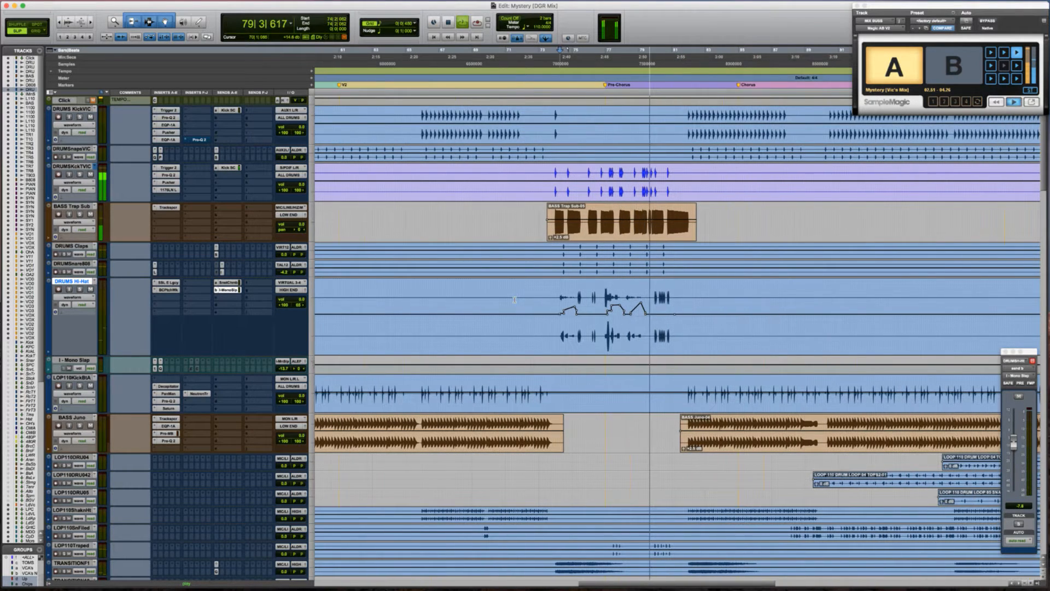
In the Mystery to-do list, mark "Hats could use a slight delay" as completed and return to the Pro Tools session
key("super+Tab")
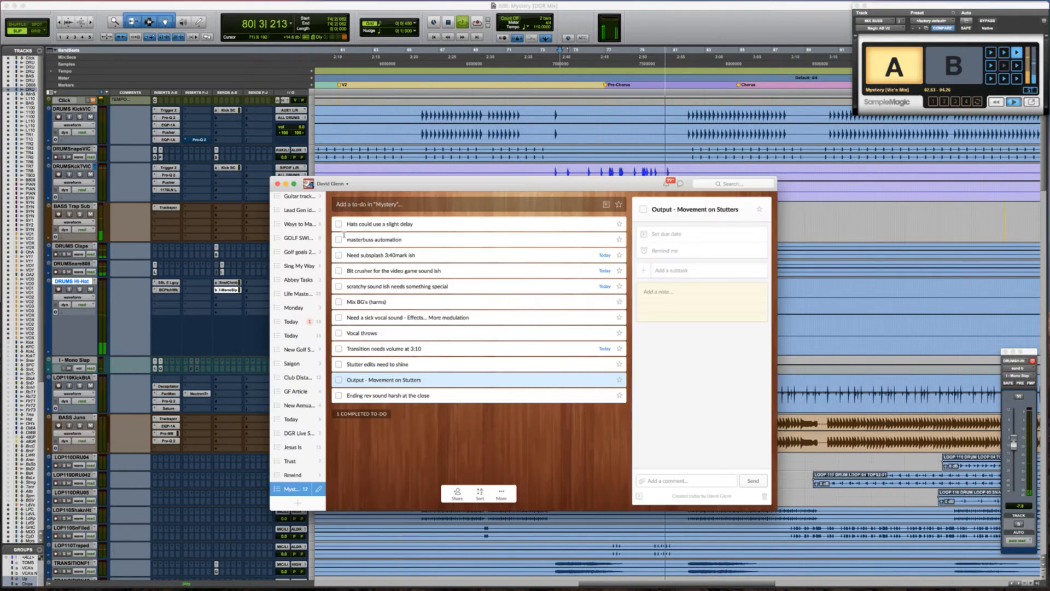
left_click(339, 224)
left_click(365, 223)
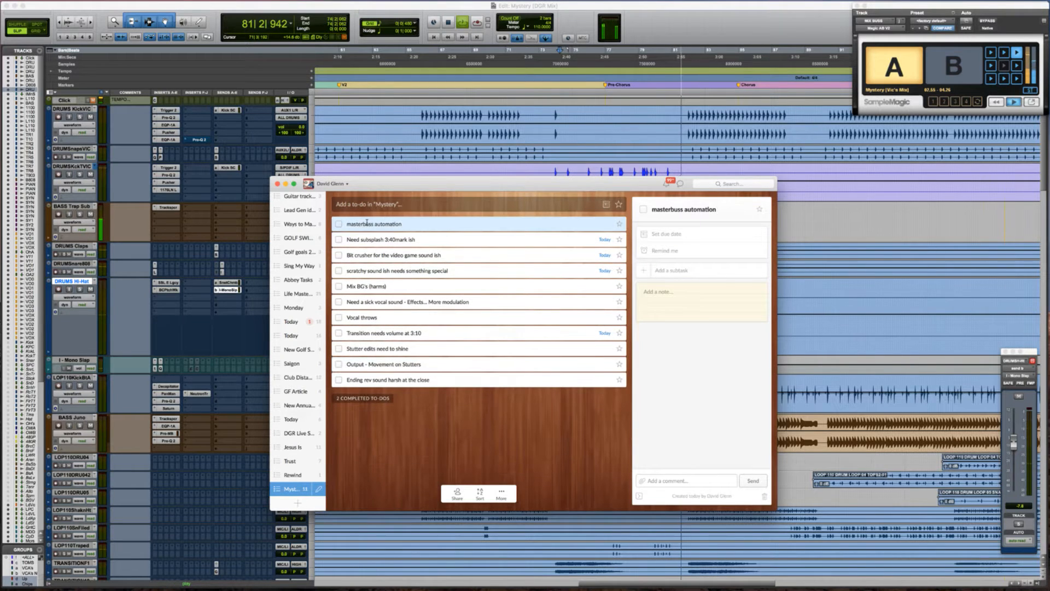
key("super+Tab")
Solo DRUMS KickVIC at the start of the second Chorus and check the track's last Pro-Q 2 insert during playback
key("r")
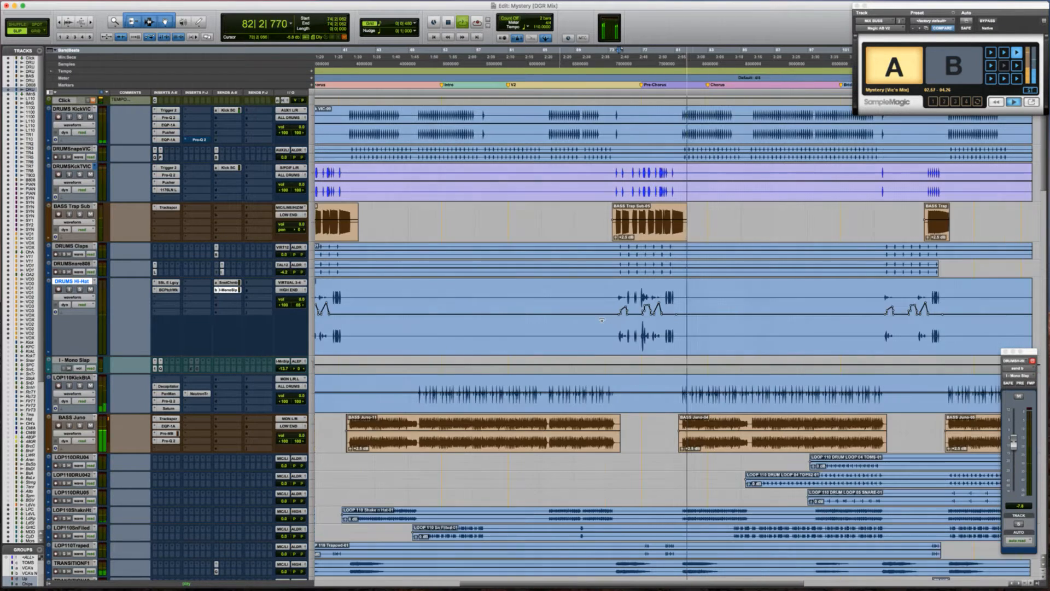
key("r")
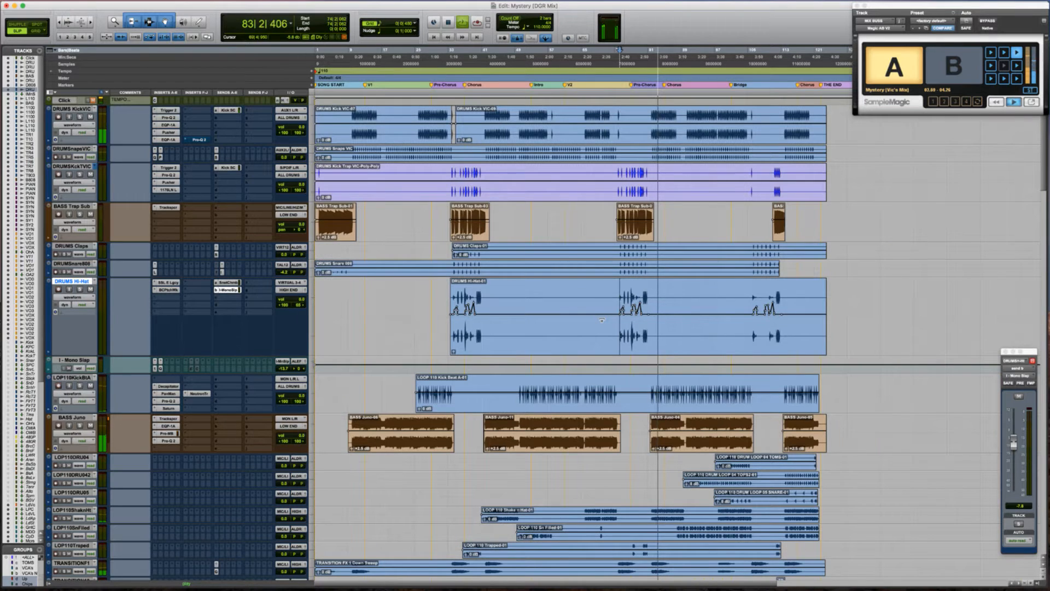
scroll(601, 320, "down", 2)
scroll(547, 339, "down", 10)
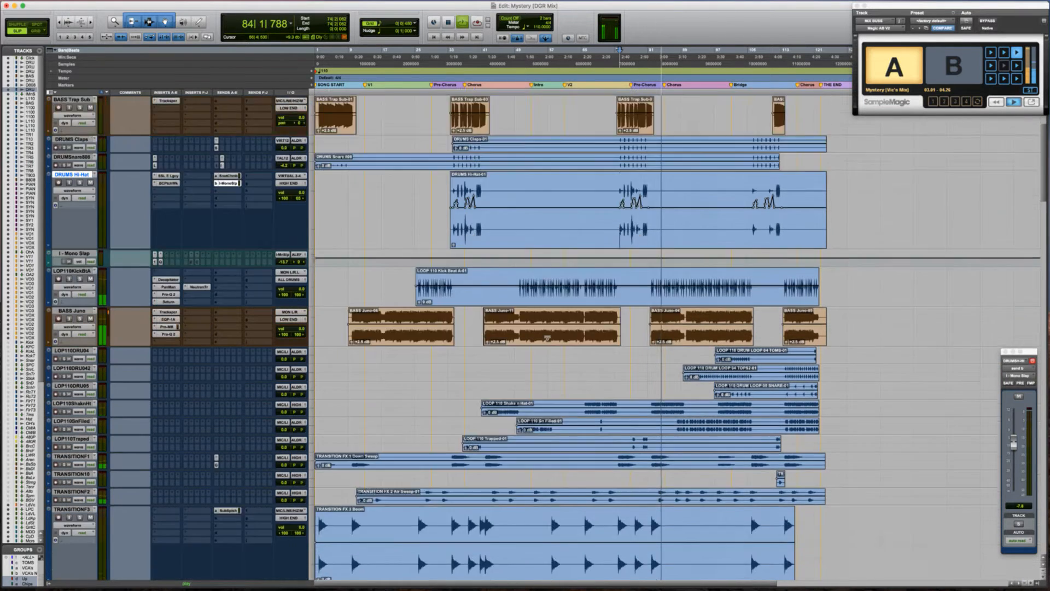
scroll(547, 338, "up", 12)
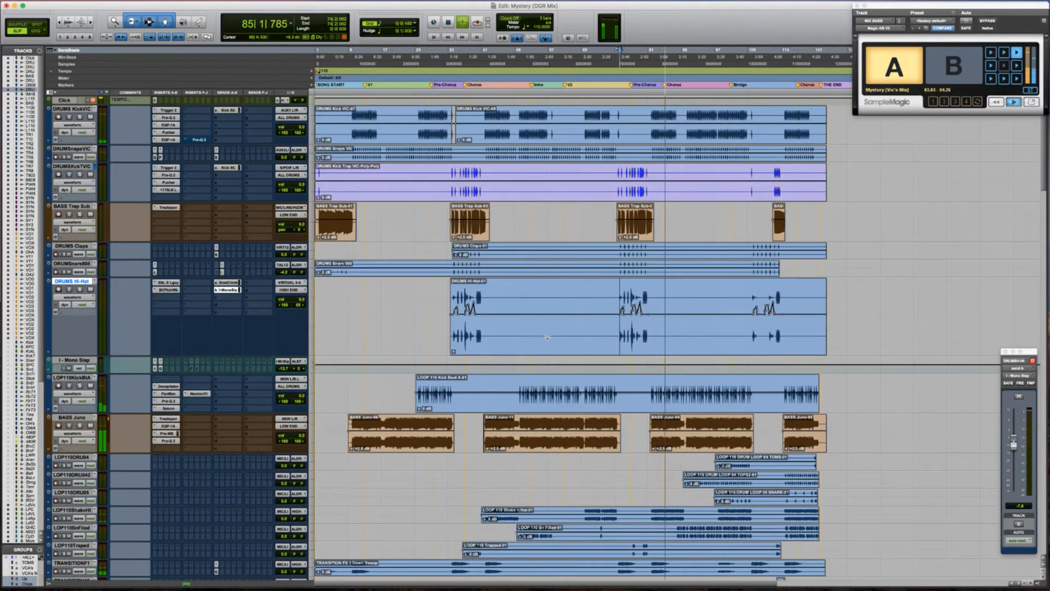
left_click(640, 120)
key("Tab")
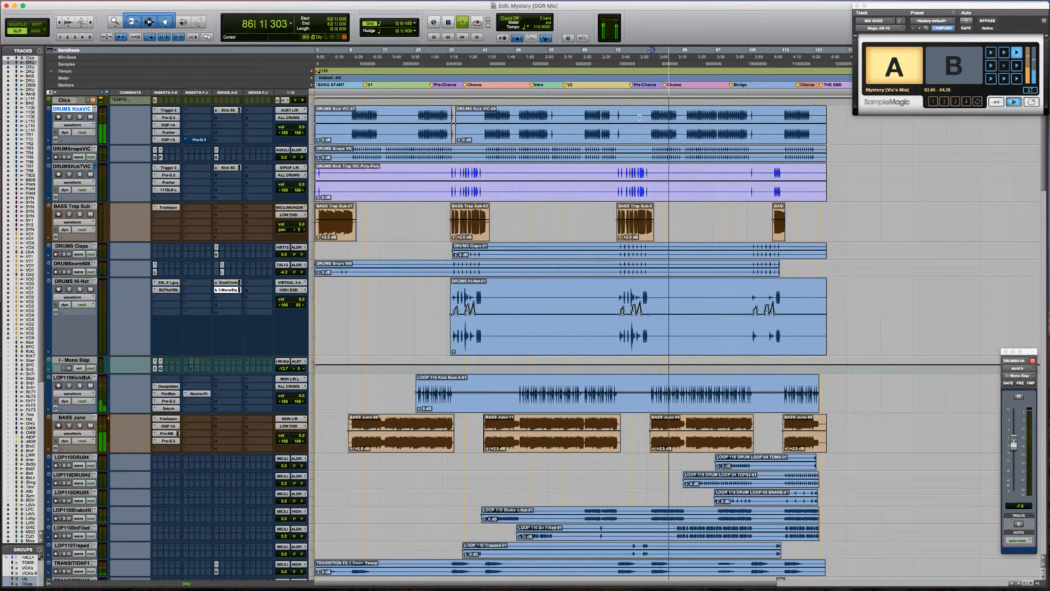
key("shift+s")
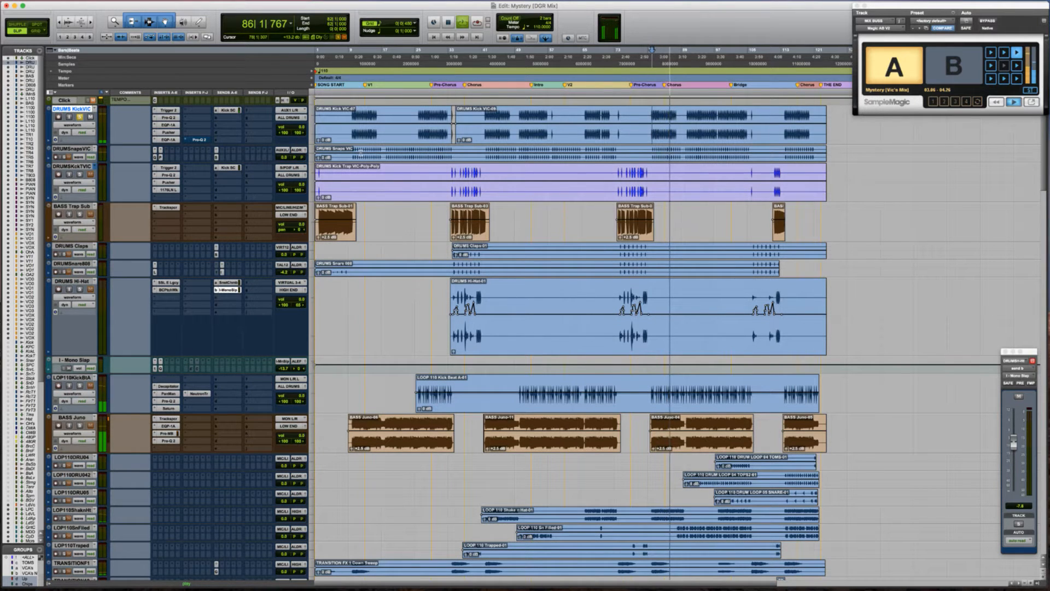
left_click(199, 141)
left_click(199, 141)
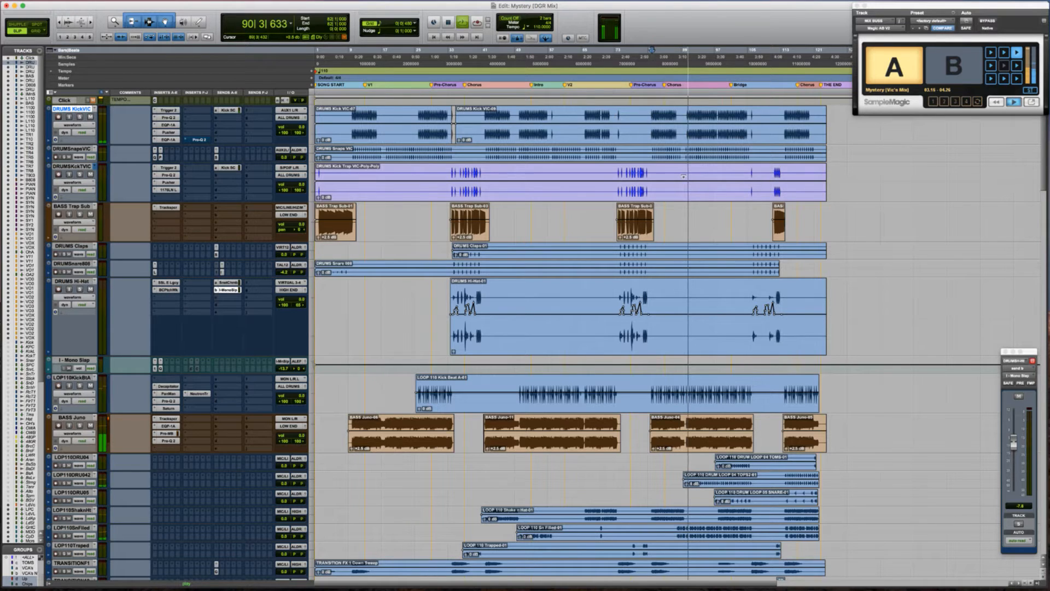
Play the section from the start of the LOOP 110 DRUM LOOP 04 TOPS clip at 89|3|000
scroll(418, 514, "down", 10)
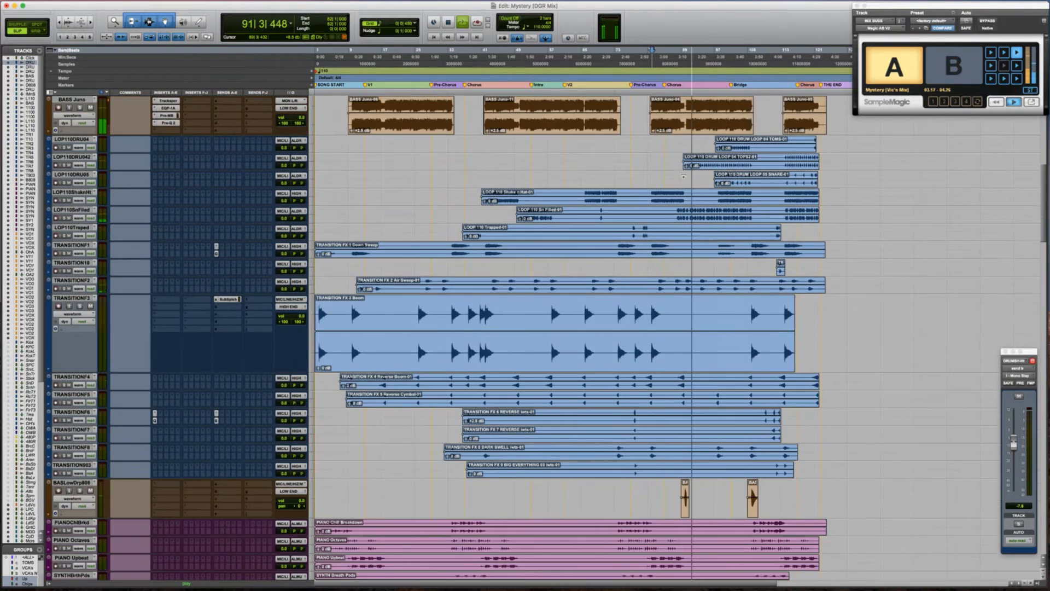
left_click(672, 158)
key("Tab")
key("t")
key("t")
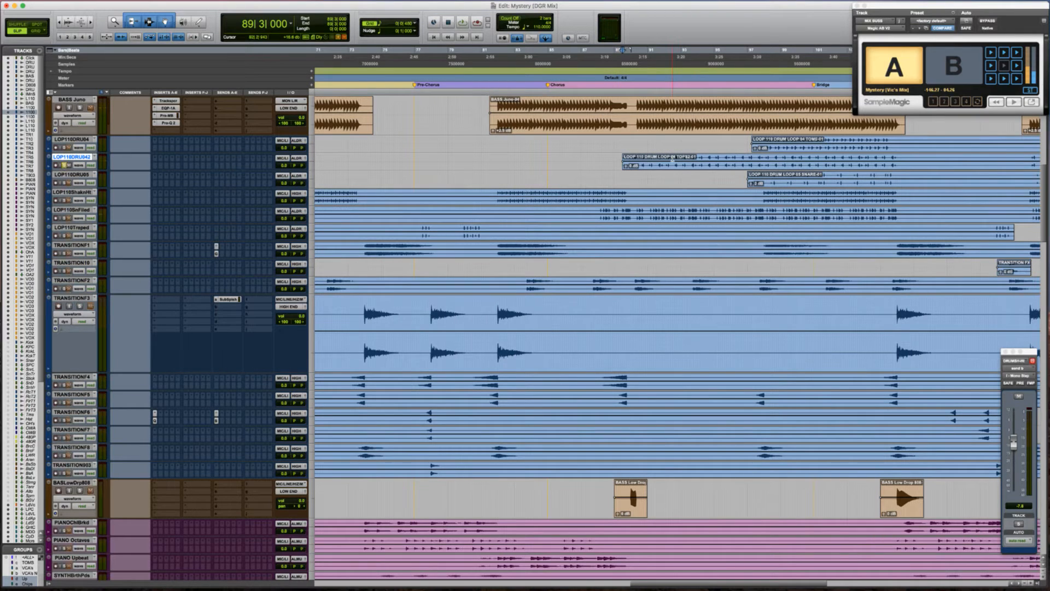
key("space")
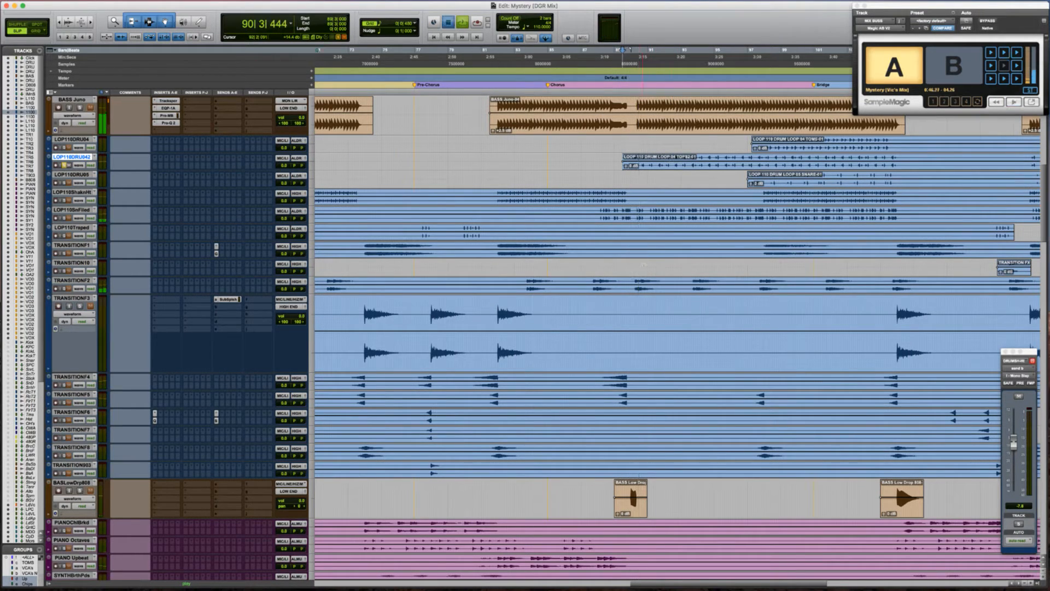
key("space")
Audition the first BASS Low Drop clip with the BASLowDrp808 track soloed, and turn the solo off
scroll(644, 264, "down", 3)
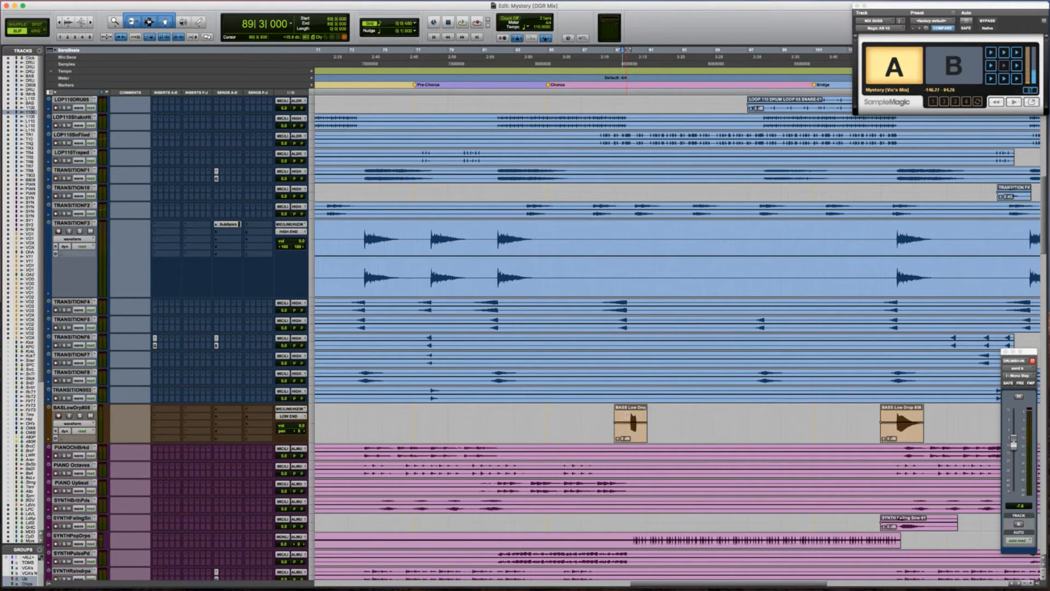
left_click(627, 415)
key("shift+s")
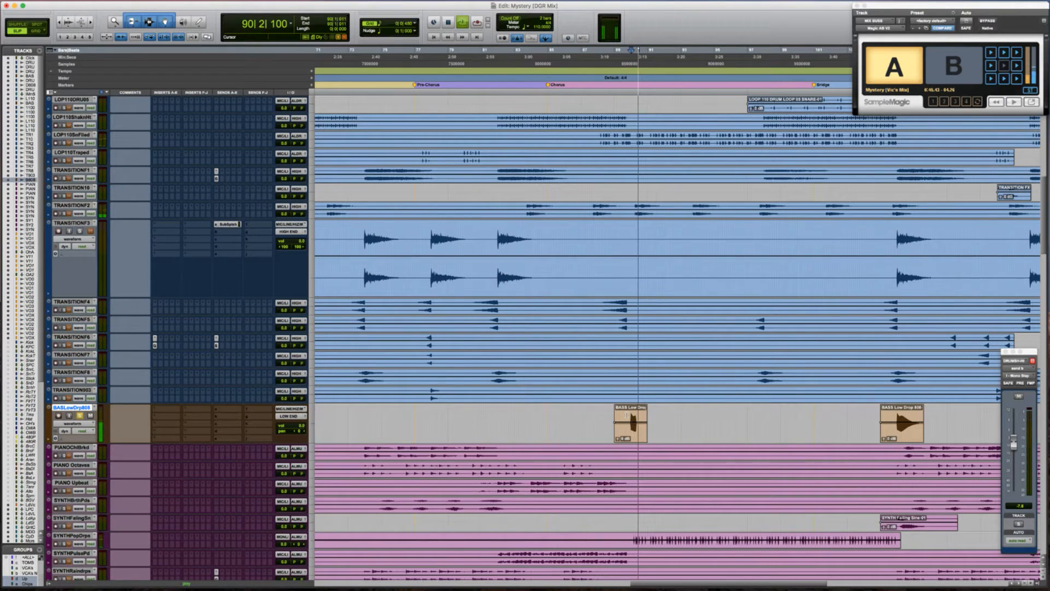
key("space")
key("shift+s")
Raise the clip gain of the first BASS Low Drop clip and audition it from 89|1|000
key("r")
key("r")
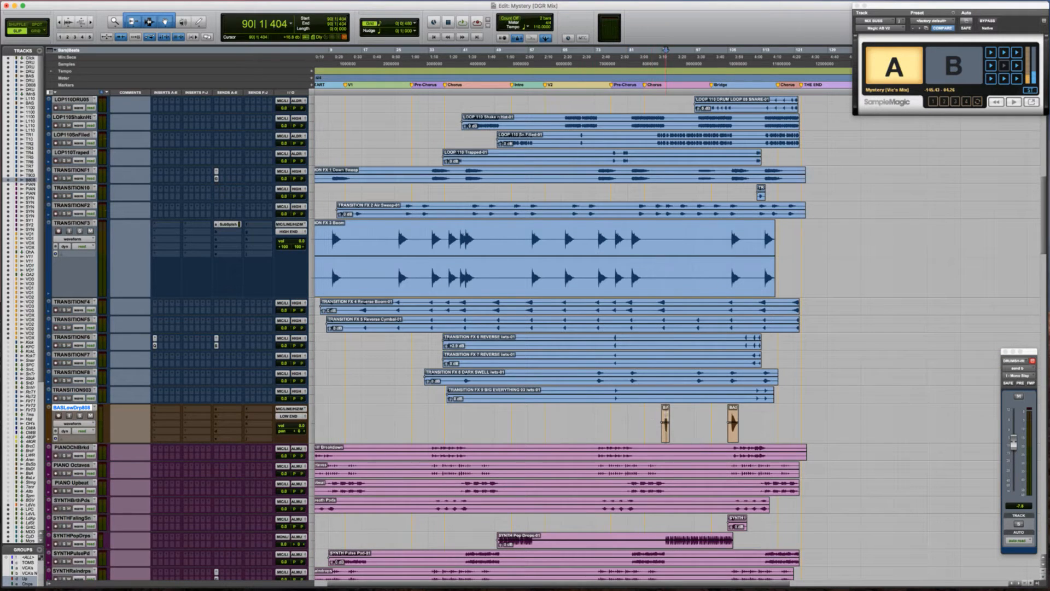
key("t")
key("t")
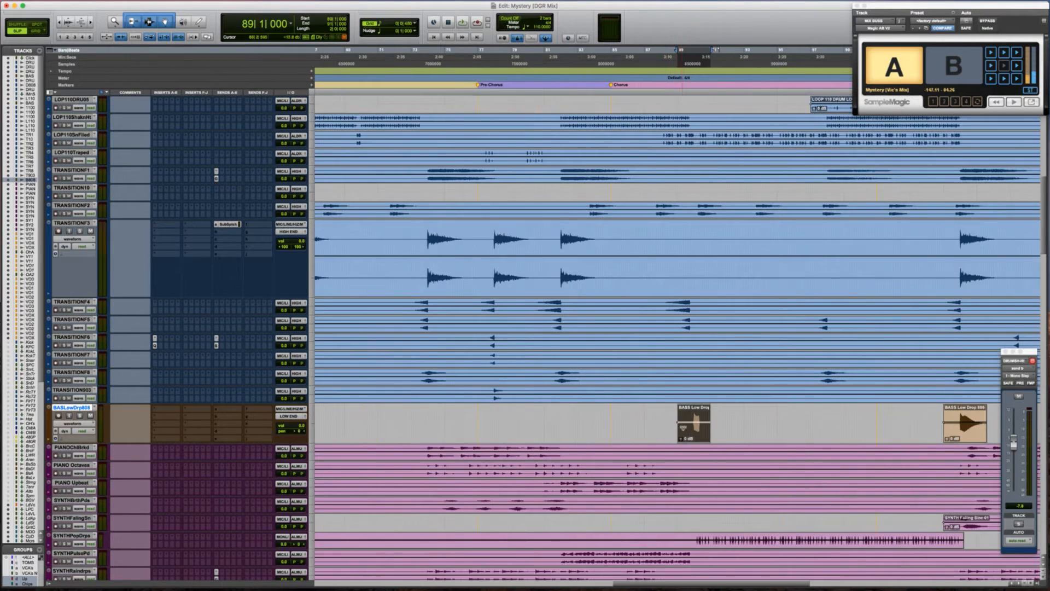
key("space")
left_click_drag(681, 439, 675, 441)
key("space")
Place the cursor within the first BASS Low Drop clip and audition it with the BASLowDrp808 track soloed
left_click(690, 414)
key("t")
key("t")
scroll(690, 414, "right", 2)
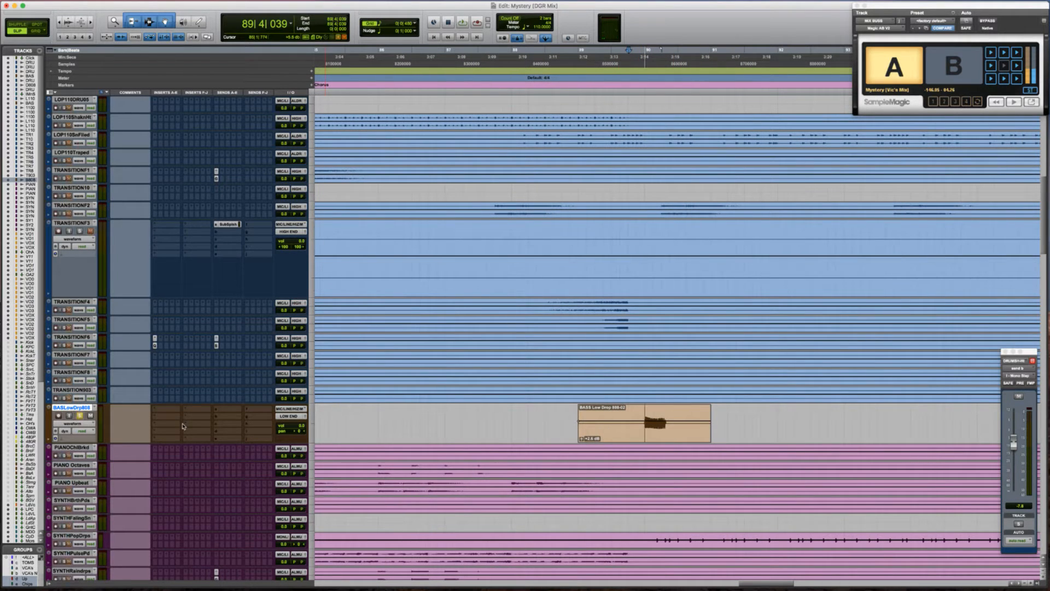
key("space")
Insert the reFuse Lowender (mono) plug-in on the BASLowDrp808 track and set its Blender mostly towards Direct while checking playback
left_click(162, 410)
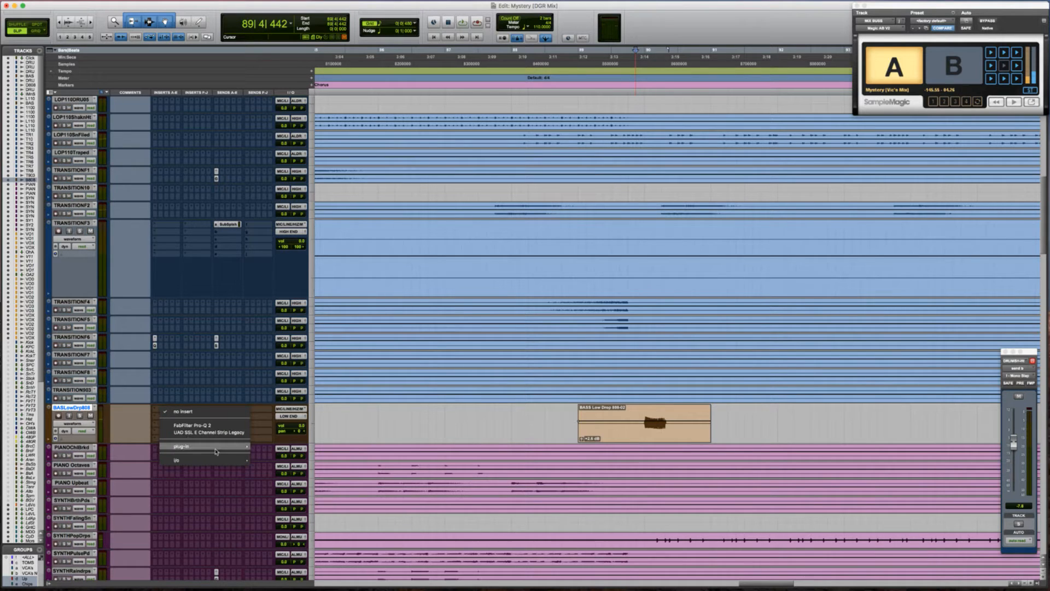
mouse_move(216, 447)
mouse_move(312, 570)
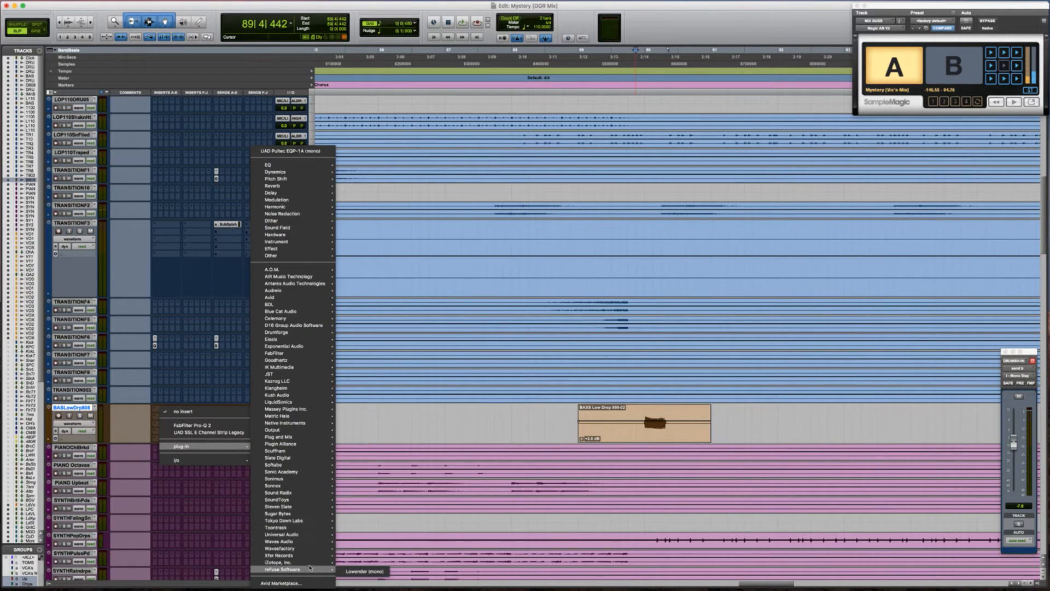
left_click(350, 571)
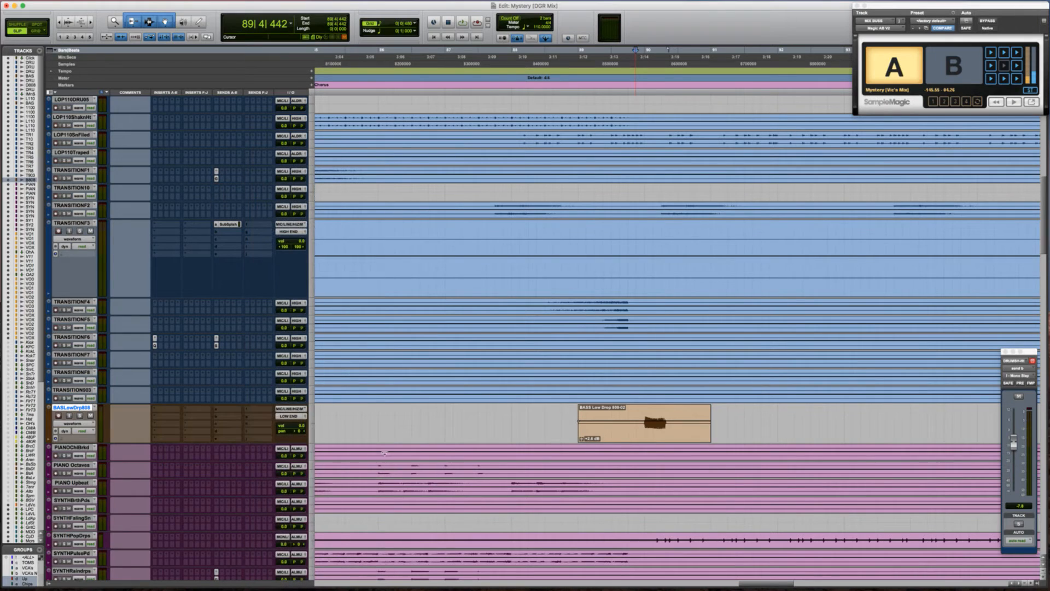
left_click(425, 265)
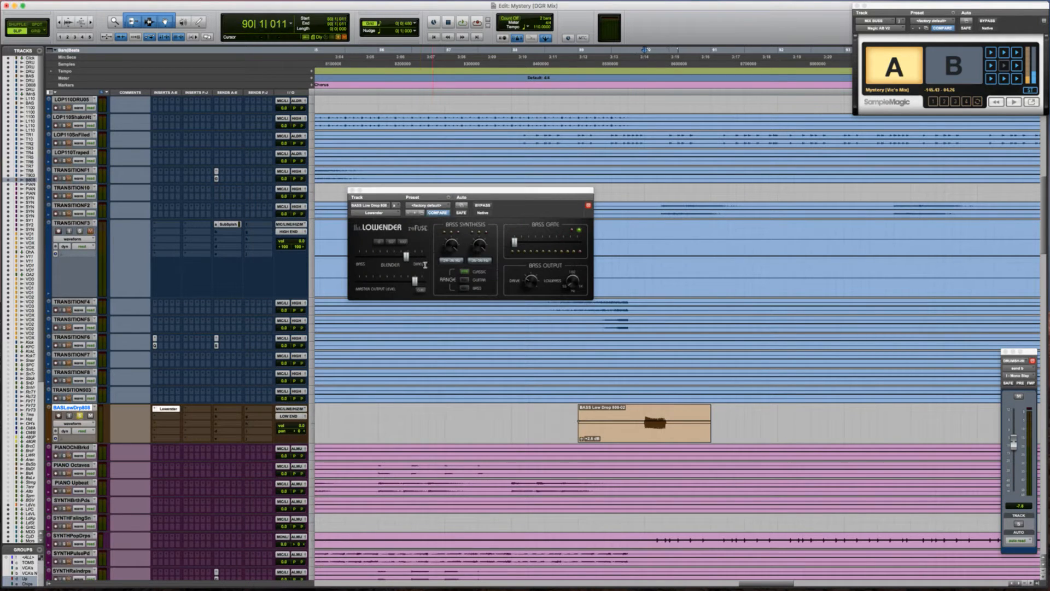
left_click_drag(411, 258, 428, 258)
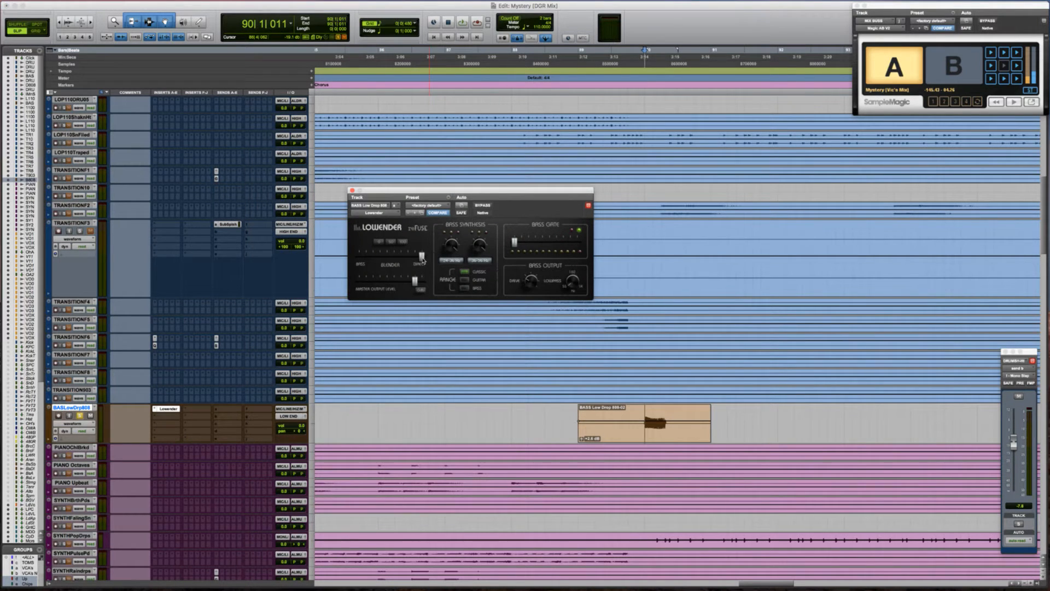
left_click_drag(419, 259, 416, 259)
key("space")
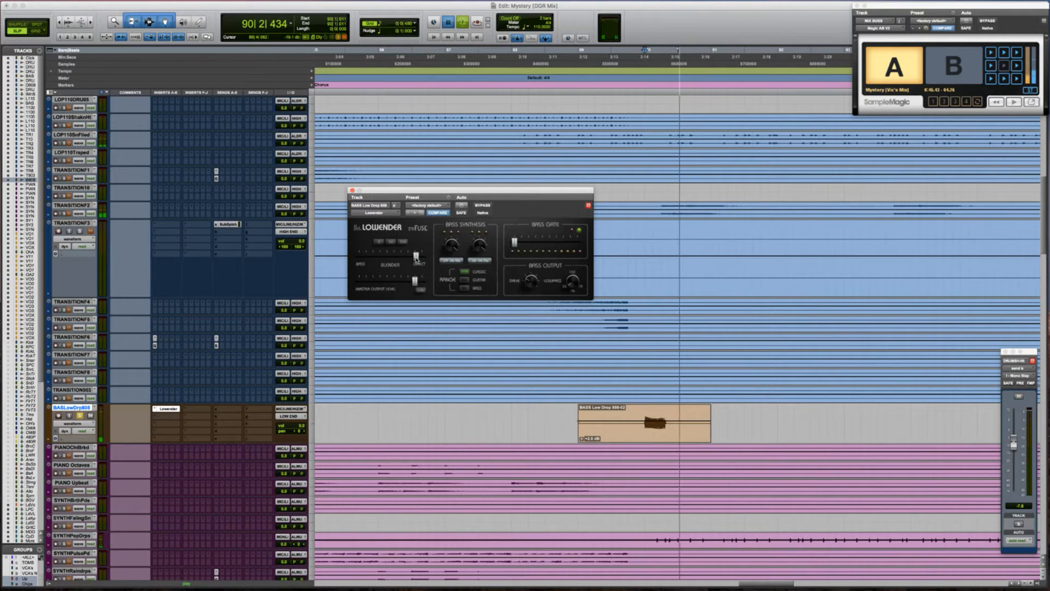
Add a send from the BASLowDrp808 track to the Sub Splash (Stereo) bus
left_click(490, 420)
left_click(221, 411)
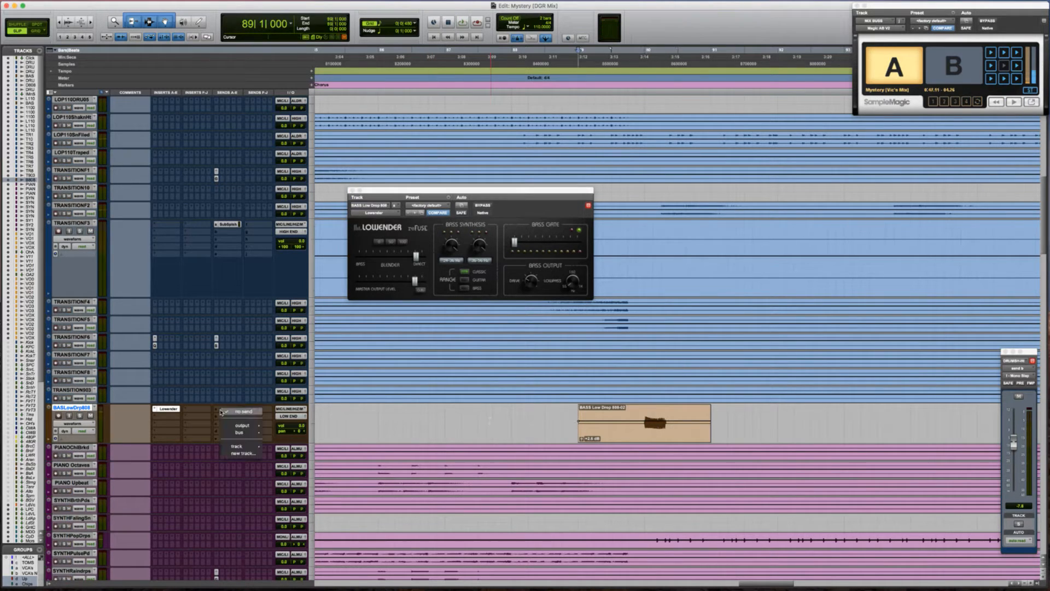
mouse_move(246, 436)
mouse_move(297, 436)
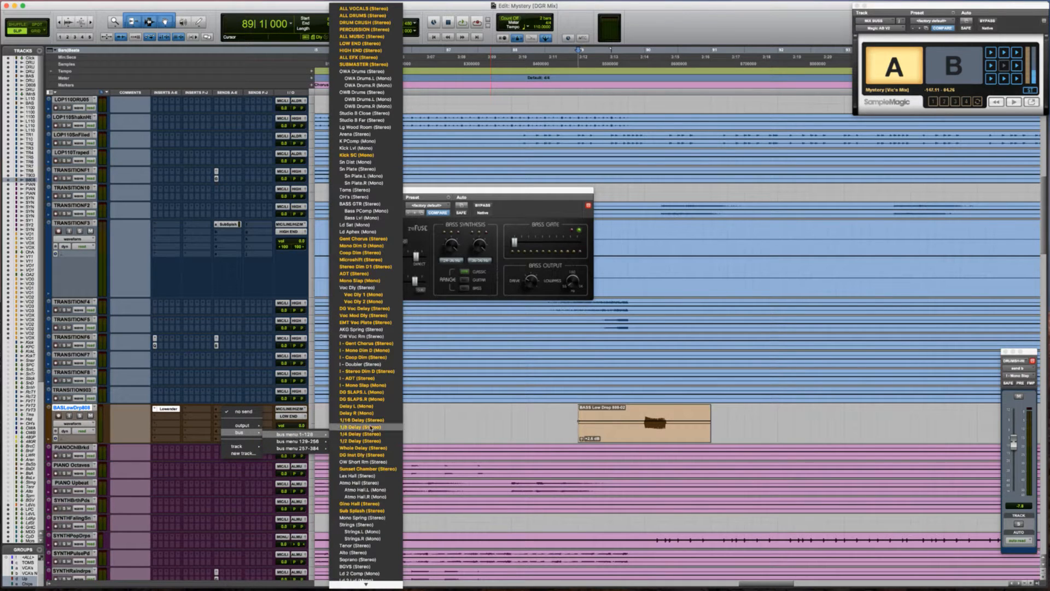
left_click(362, 510)
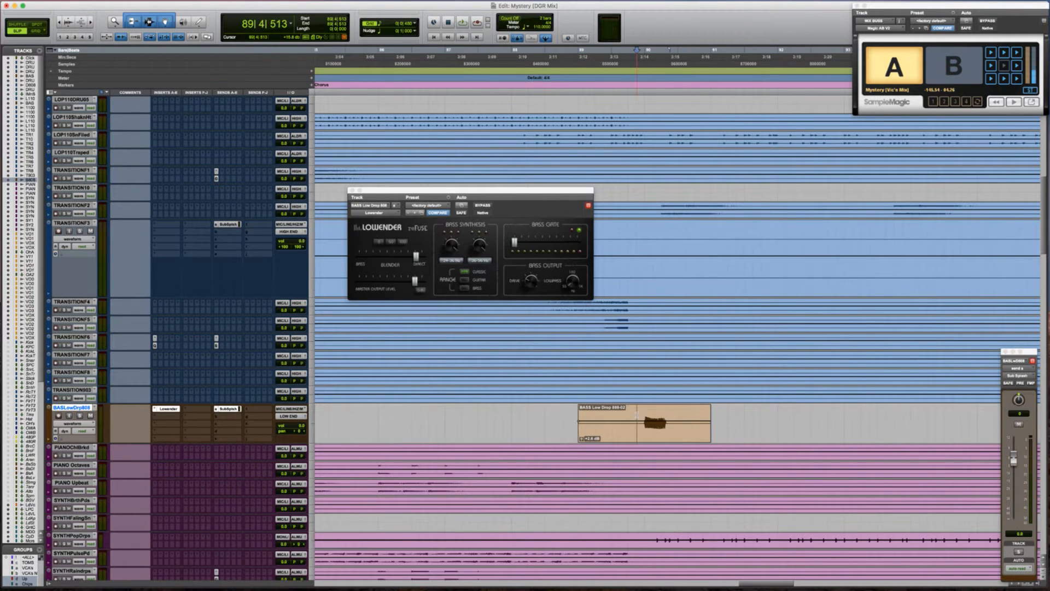
Delete the silent start of the first BASS Low Drop clip up to 89|4|513 and play the result
key("super+bracketleft")
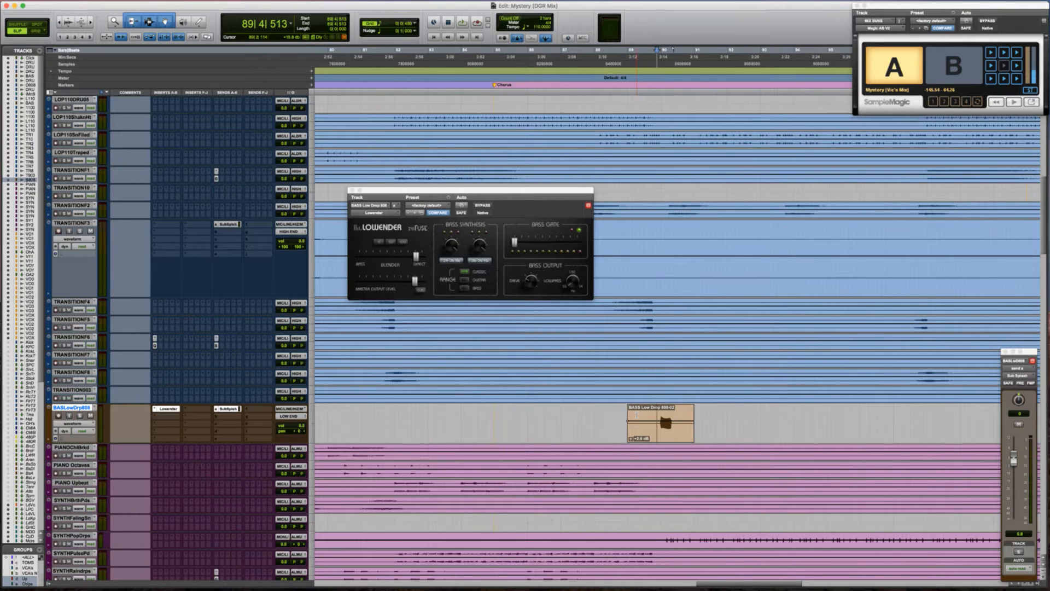
key("super+bracketleft")
scroll(659, 414, "right", 3)
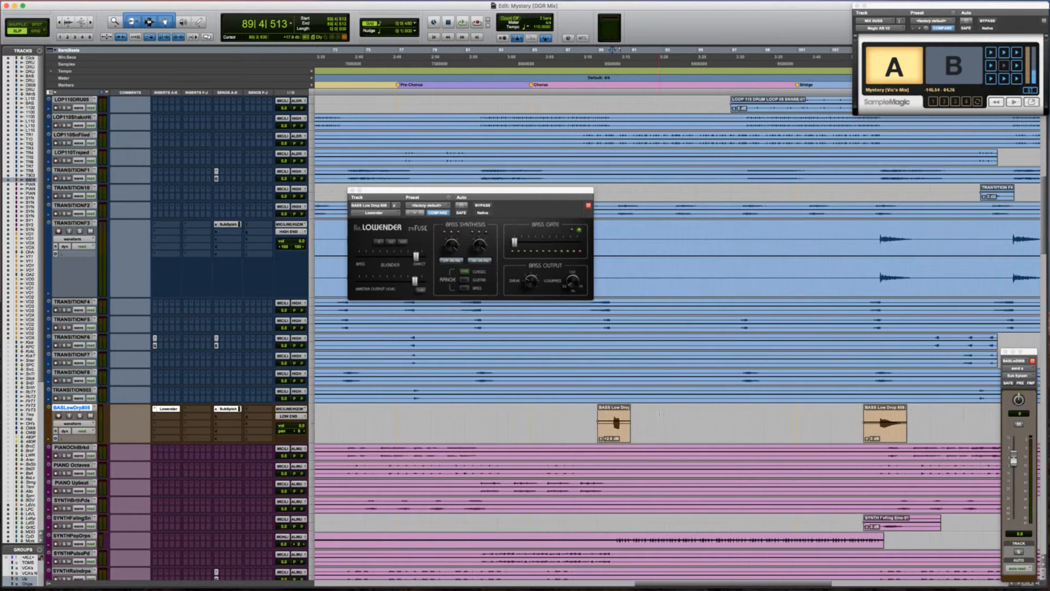
left_click(587, 417, "shift")
key("Delete")
key("space")
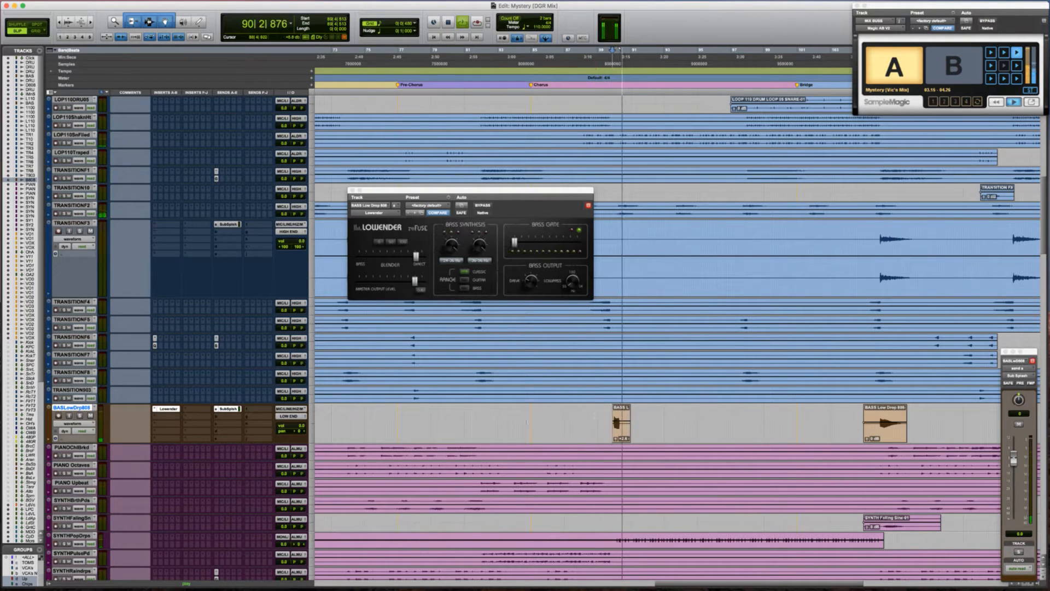
Raise the BASLowDrp808 track's Sub Splash send level to +3.1 dB, checking it soloed and in the full mix
key("space")
key("space")
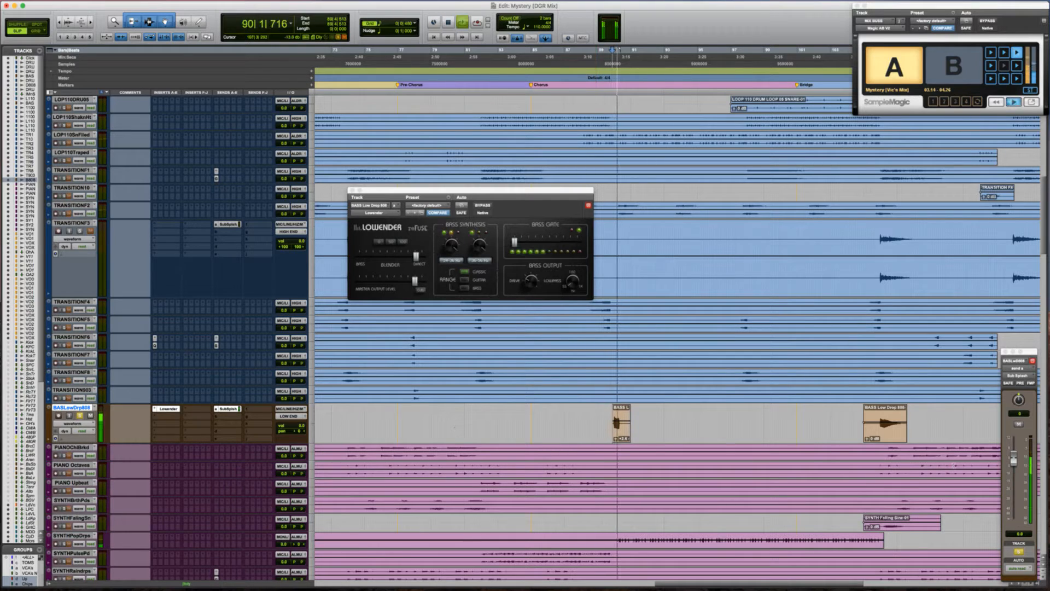
key("space")
left_click_drag(1013, 462, 1013, 456)
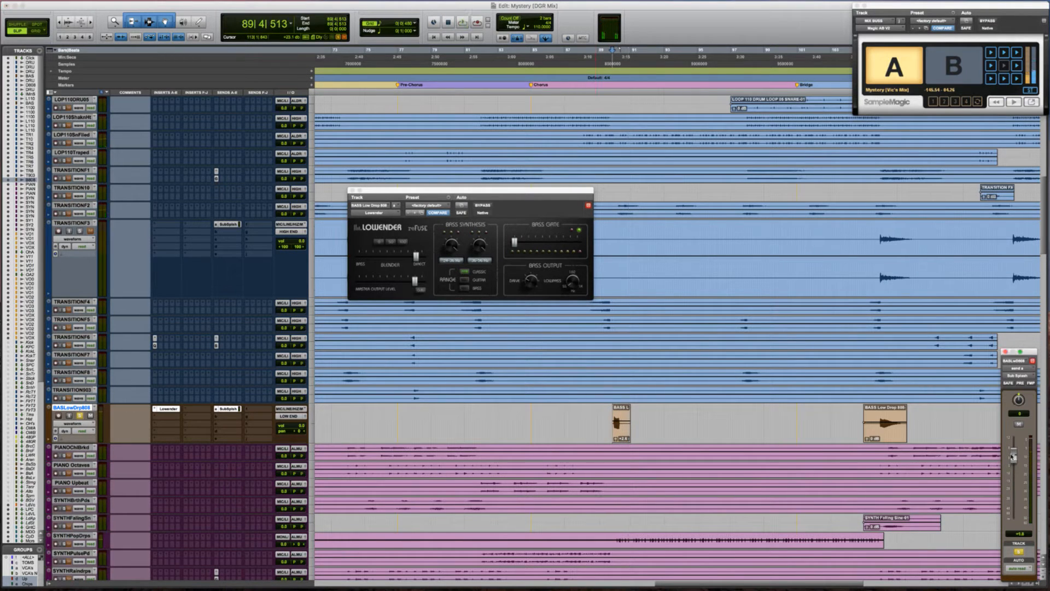
key("space")
key("space")
key("space")
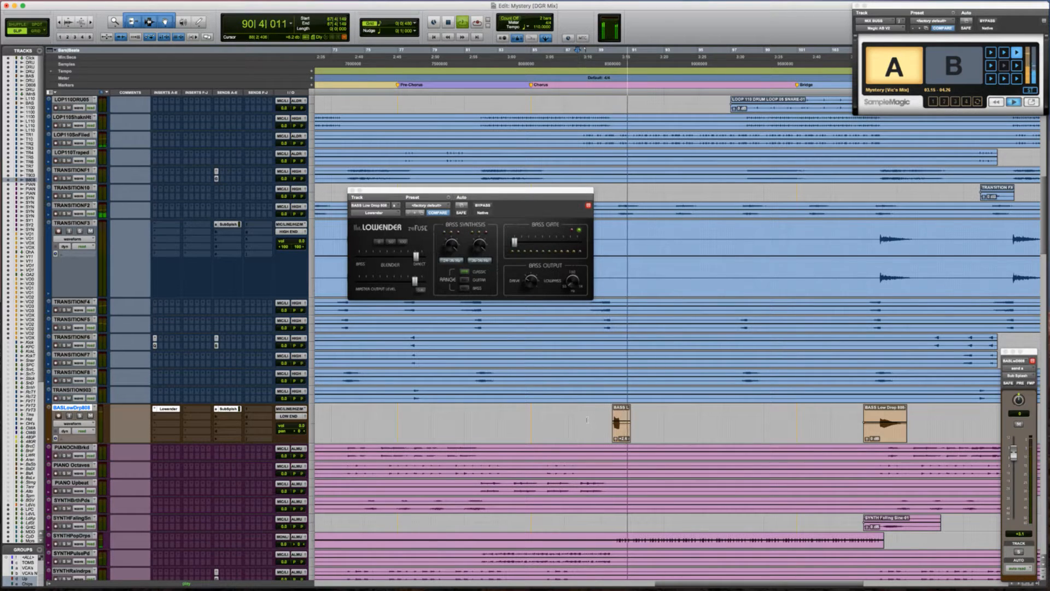
Examine the trimmed start and waveform of the first BASS Low Drop clip up close during playback
key("Tab")
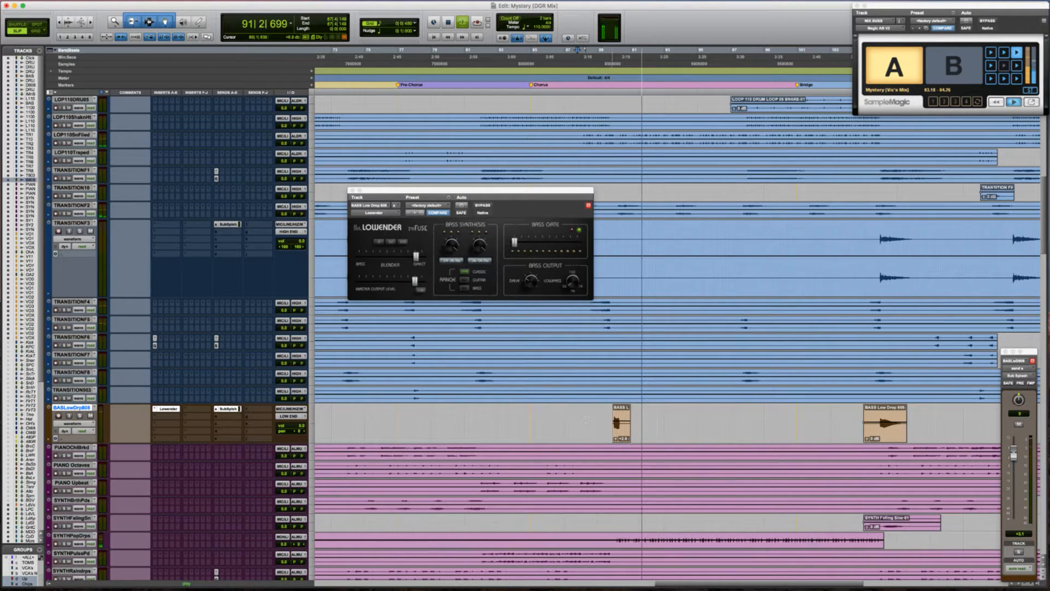
key("t")
key("t")
key("t")
scroll(601, 420, "right", 5)
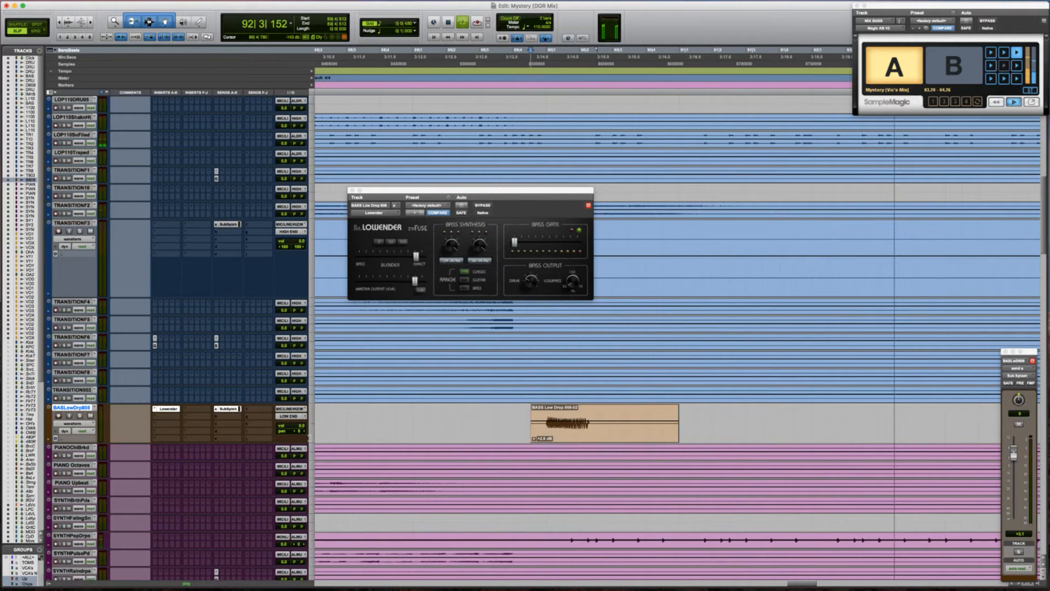
key("space")
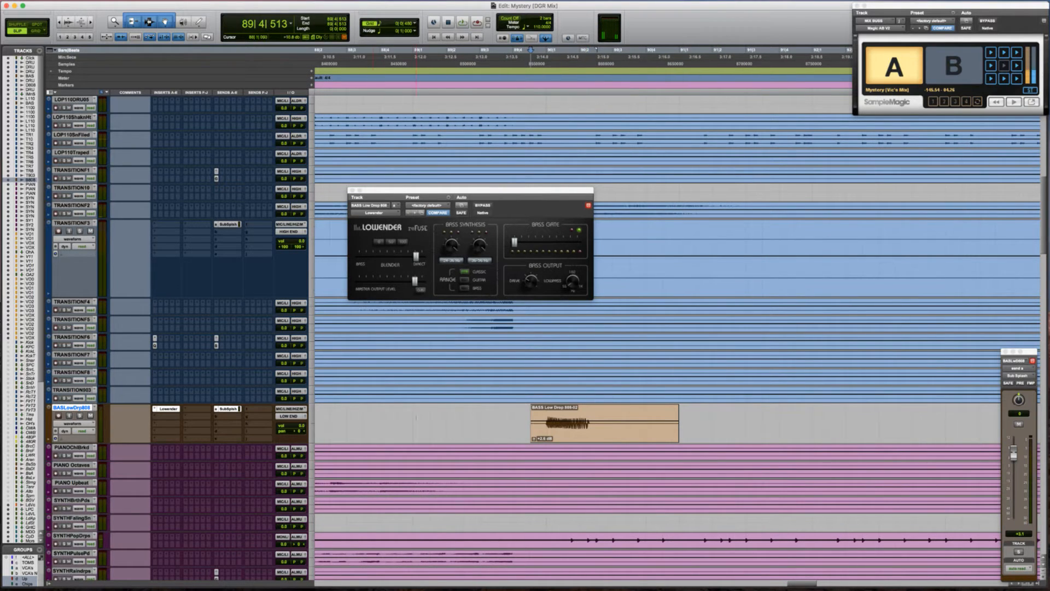
Play the second BASS Low Drop clip from 105|1|000 in the full mix
key("r")
key("r")
key("r")
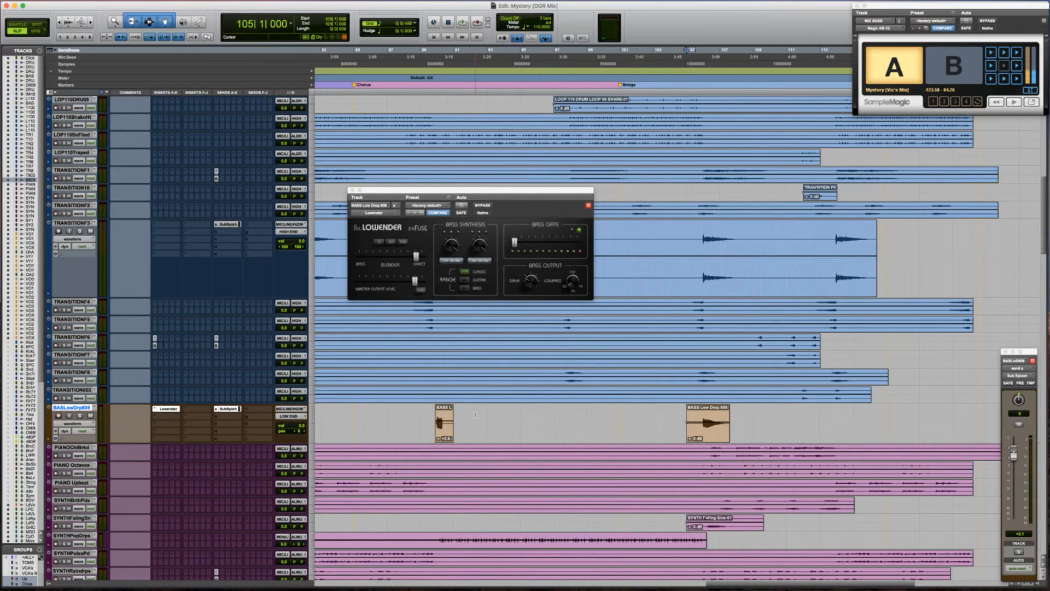
key("space")
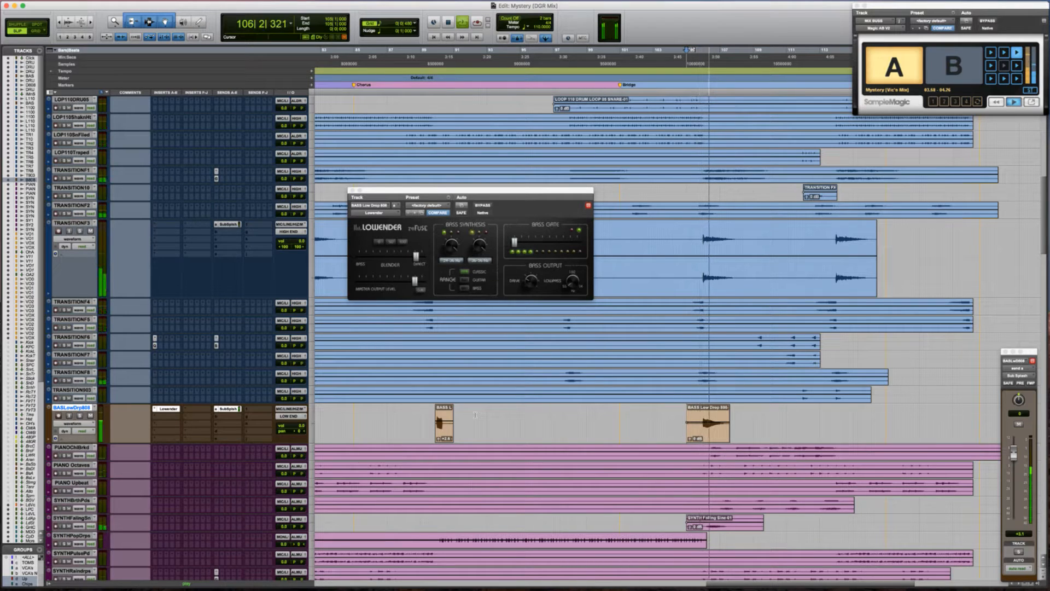
Compare the first BASS Low Drop clip soloed from 89|4|513 with Lowender and the Sub Splash send bypassed and active
left_click(424, 417)
key("space")
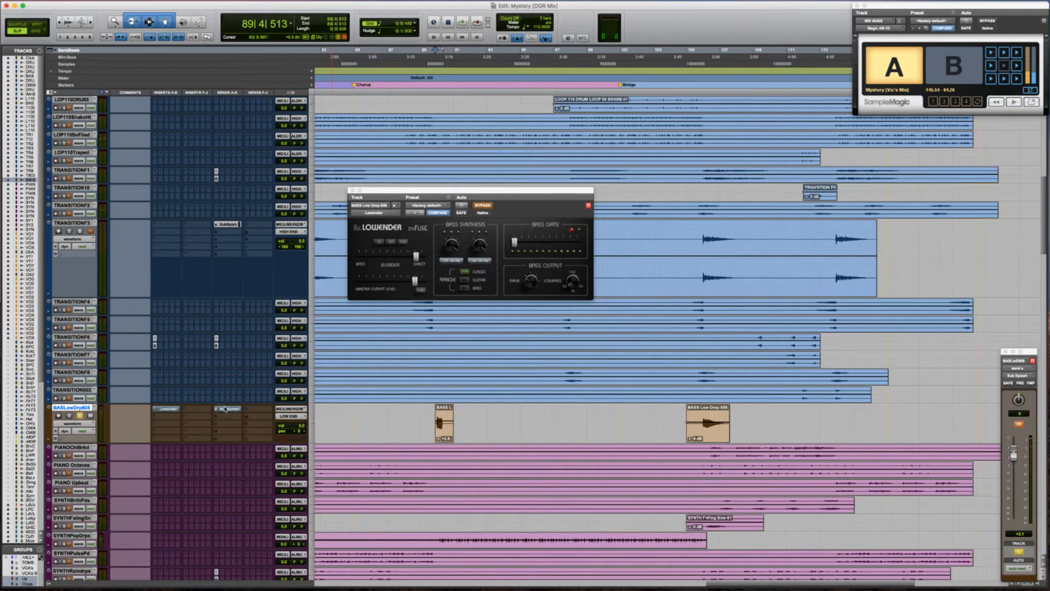
key("space")
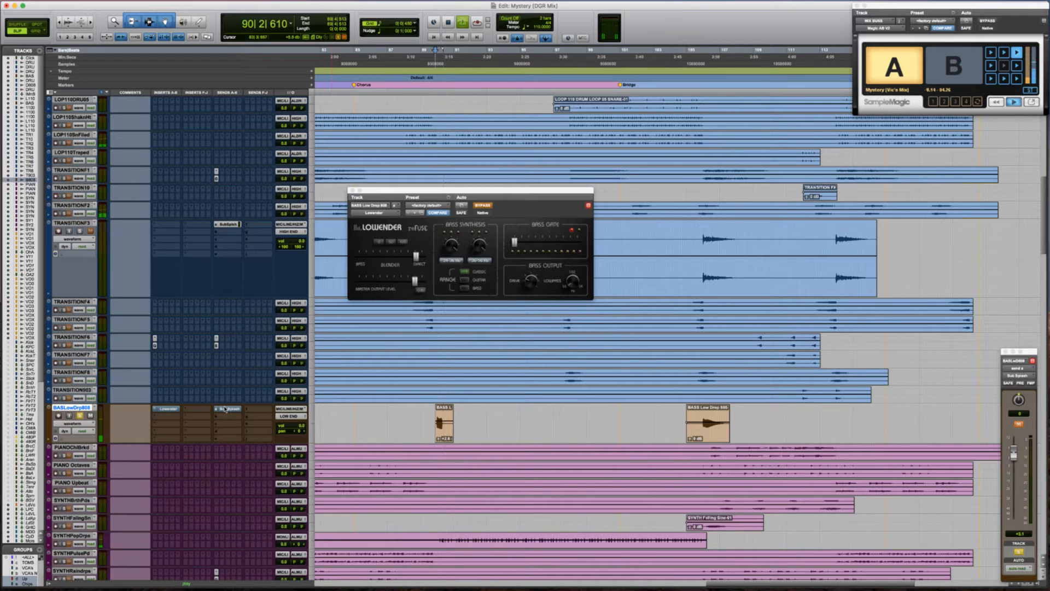
key("space")
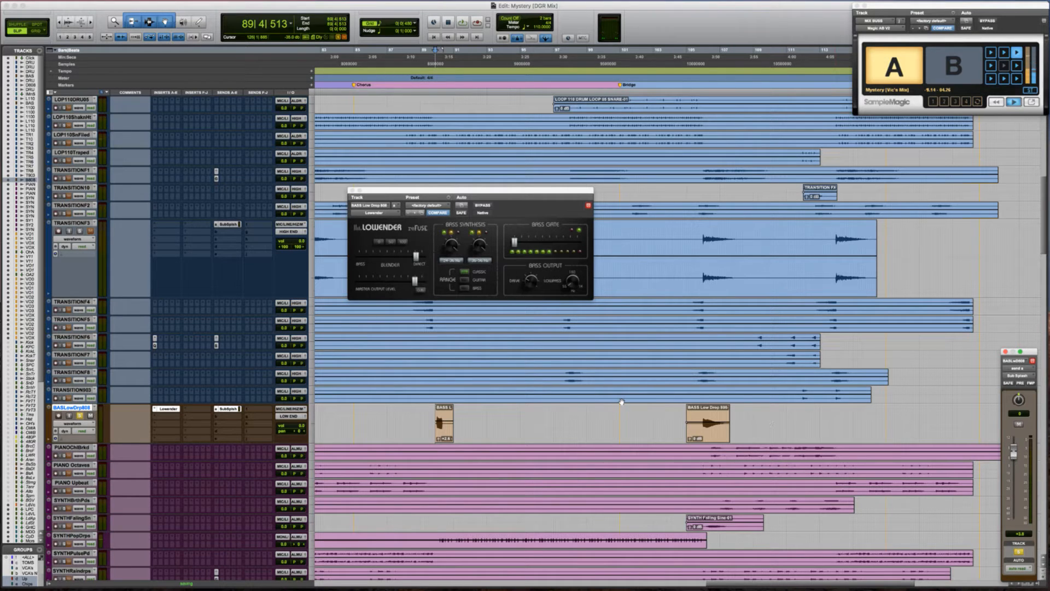
Check the first Low Drop in the full mix, close the Lowender window and play again from 88|2|027
key("space")
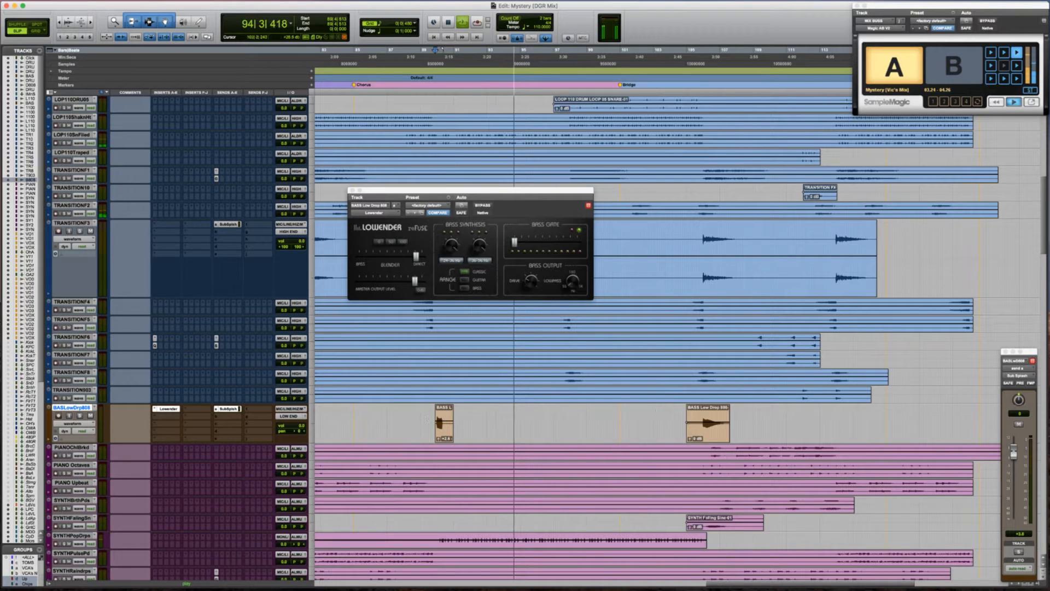
key("space")
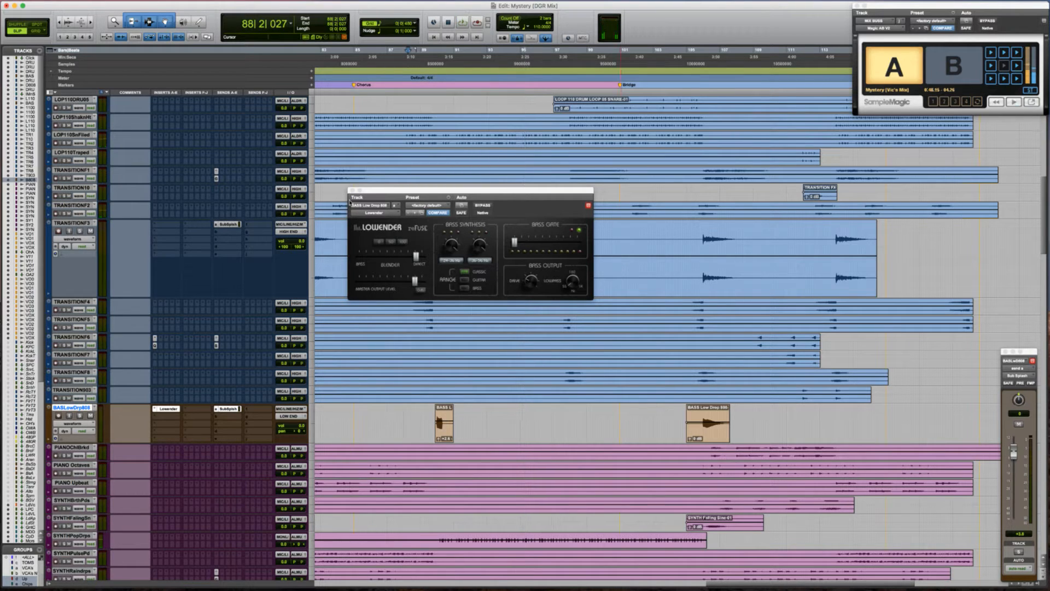
left_click(352, 190)
key("space")
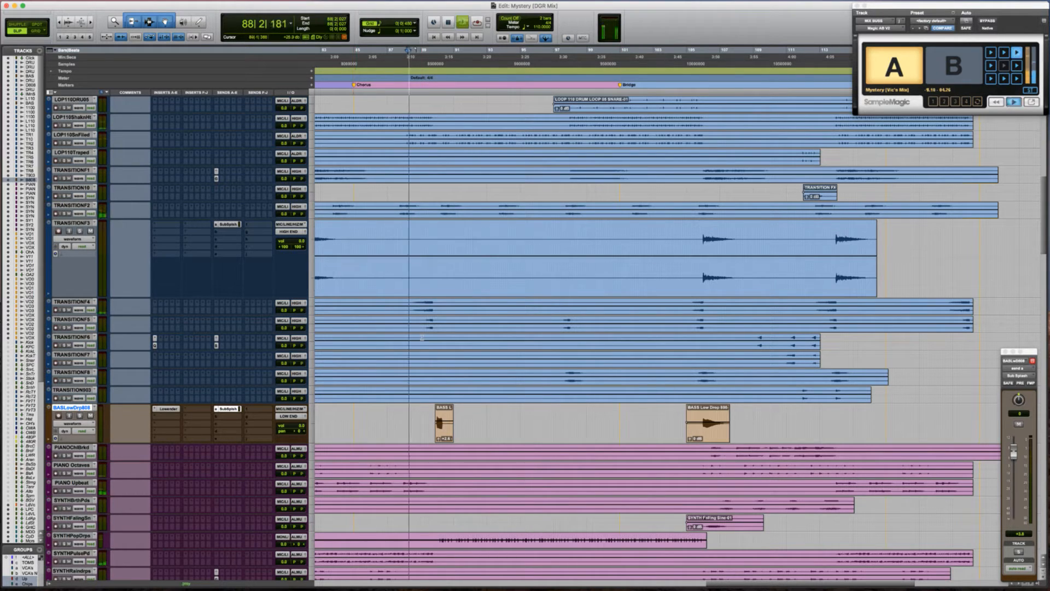
Insert FabFilter Pro-Q 2 below Lowender on the BASLowDrp808 track and view the drop's spectrum from 89|4|513
left_click(169, 416)
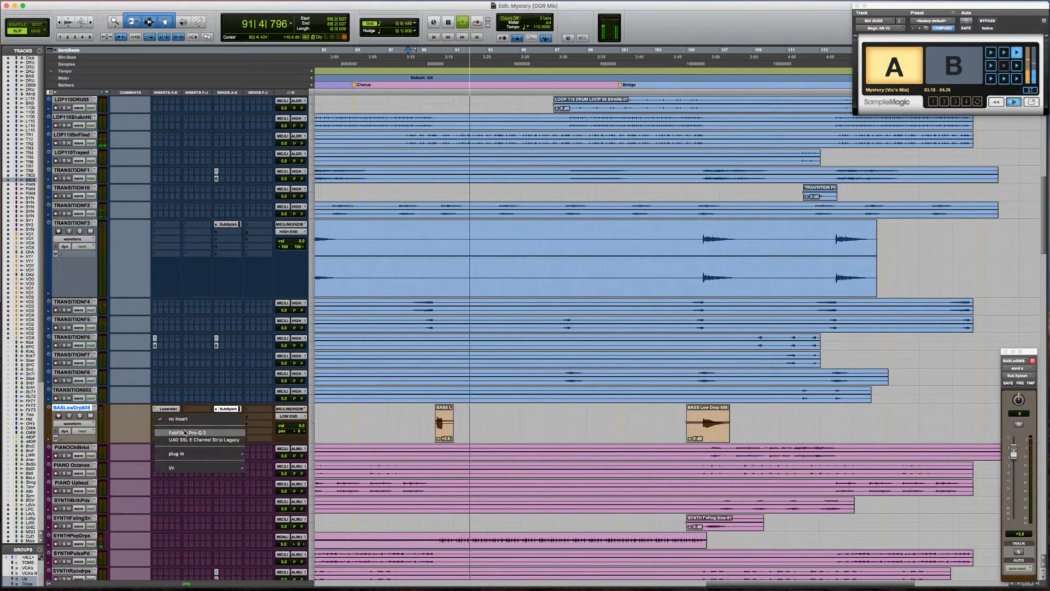
left_click(186, 432)
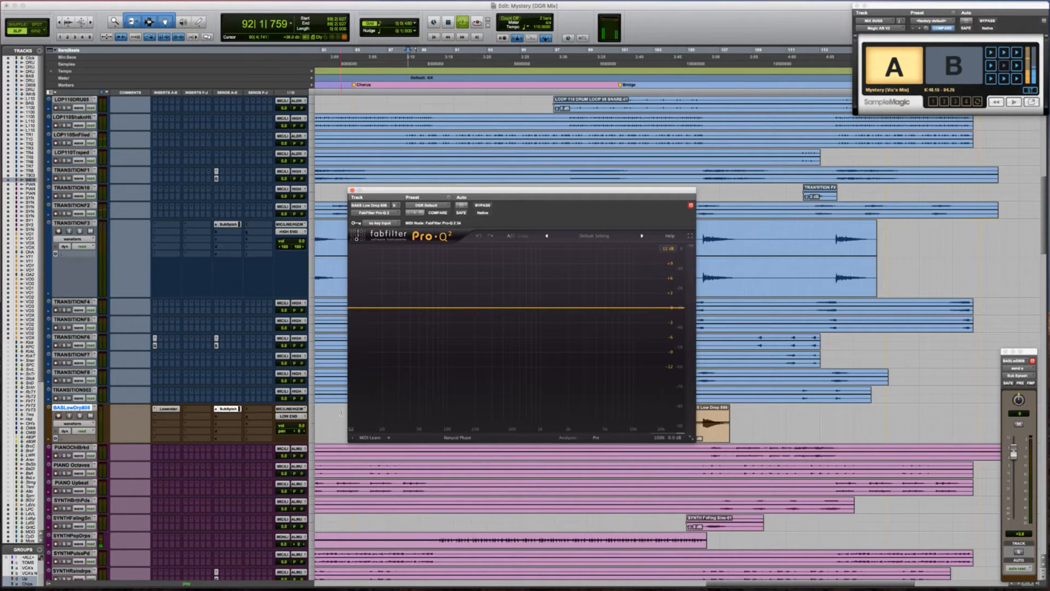
key("space")
key("space")
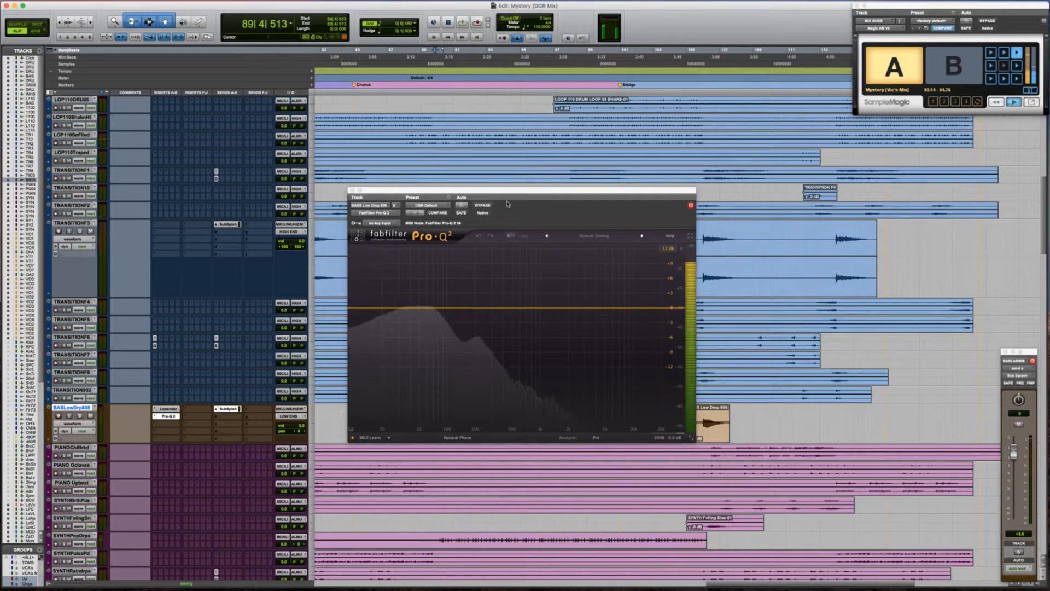
Add a low cut at about 18 Hz in the BASLowDrp808 track's Pro-Q 2 and play the drop
left_click_drag(416, 190, 517, 166)
key("space")
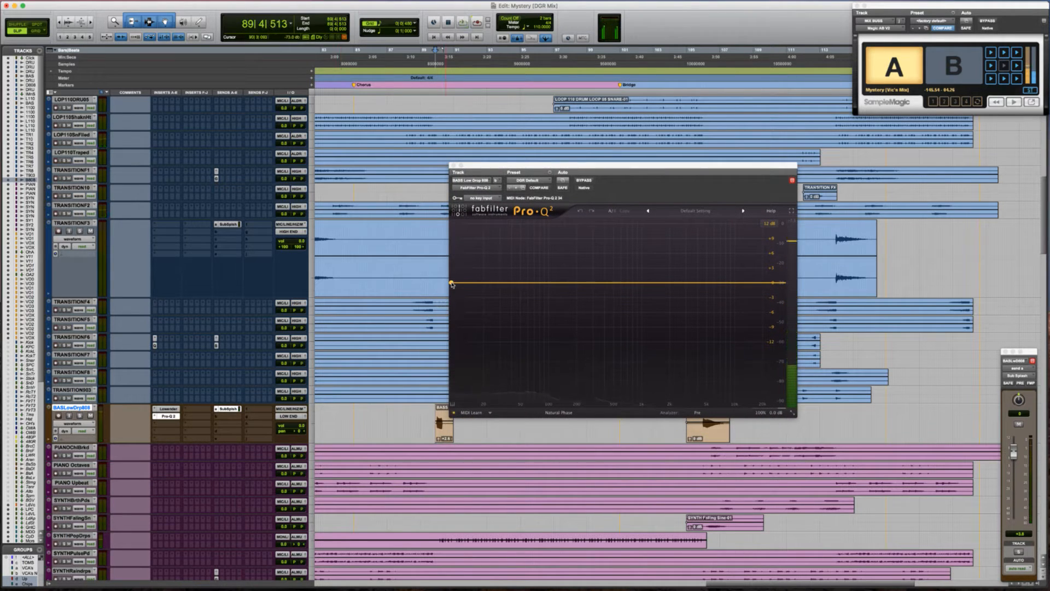
left_click_drag(452, 283, 477, 287)
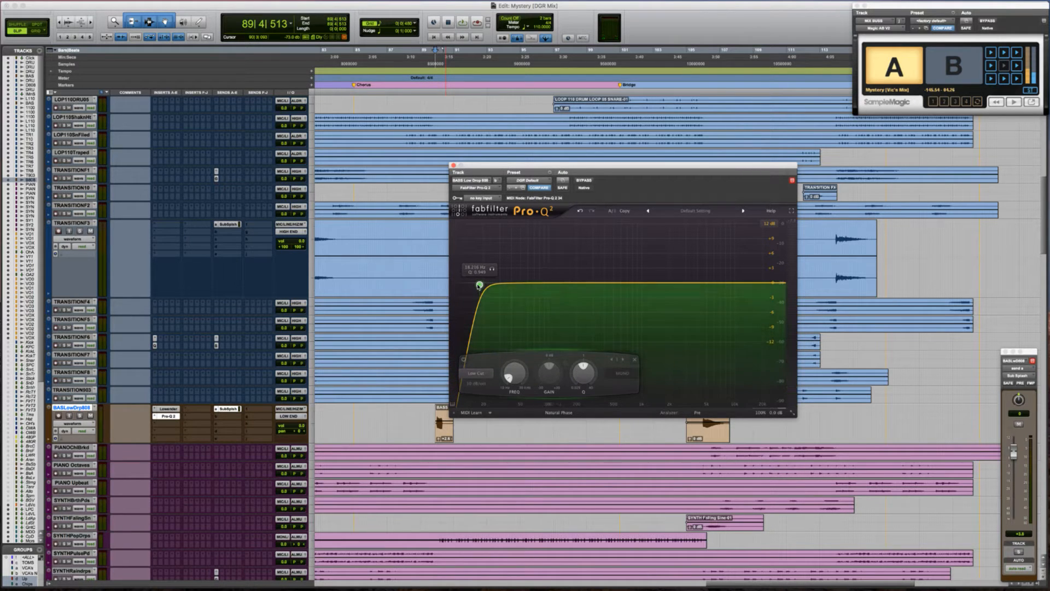
key("space")
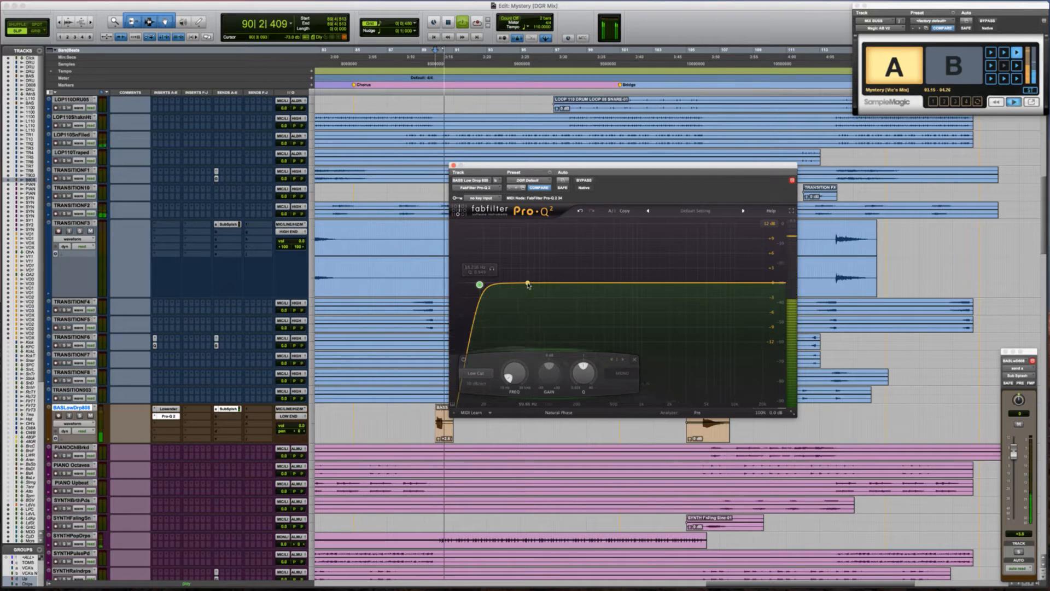
Try a narrow Pro-Q 2 band at about 52 Hz and then about 92 Hz on the soloed 808 drop, and delete the band
key("space")
left_click_drag(527, 285, 521, 274)
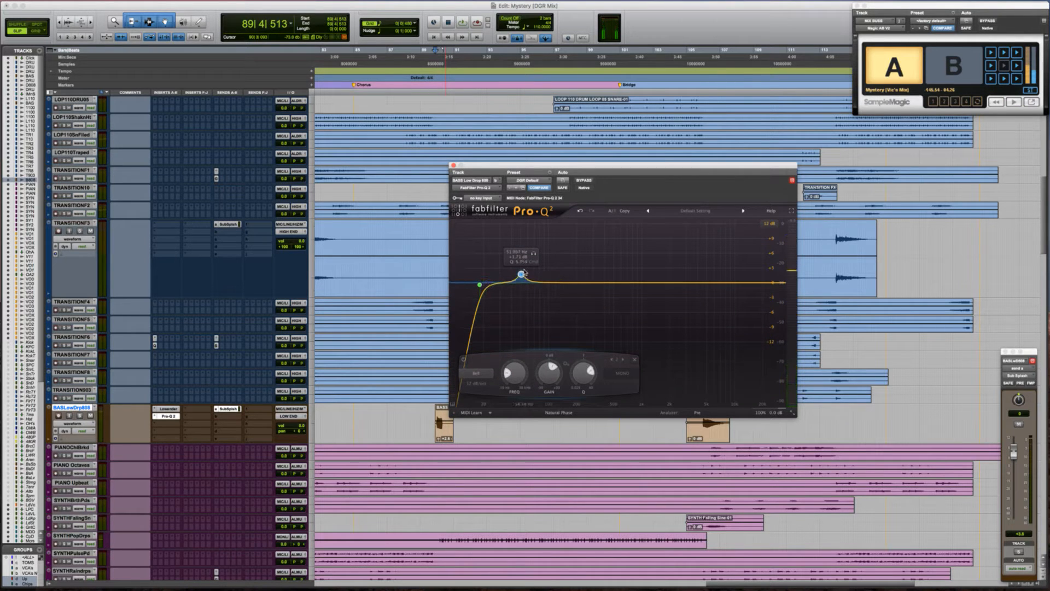
left_click(431, 425)
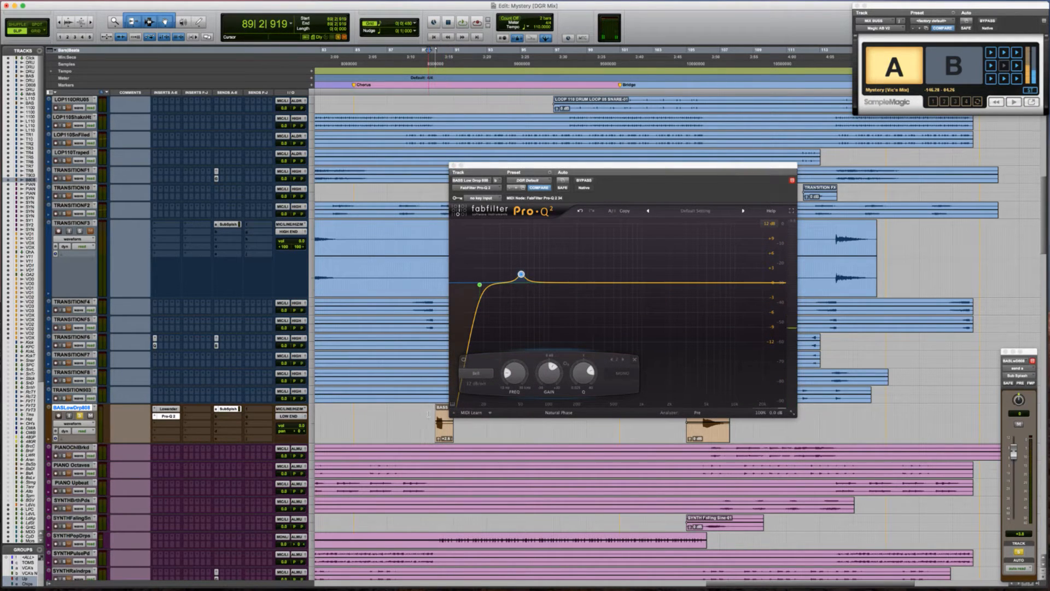
key("Tab")
key("t")
scroll(429, 414, "right", 5)
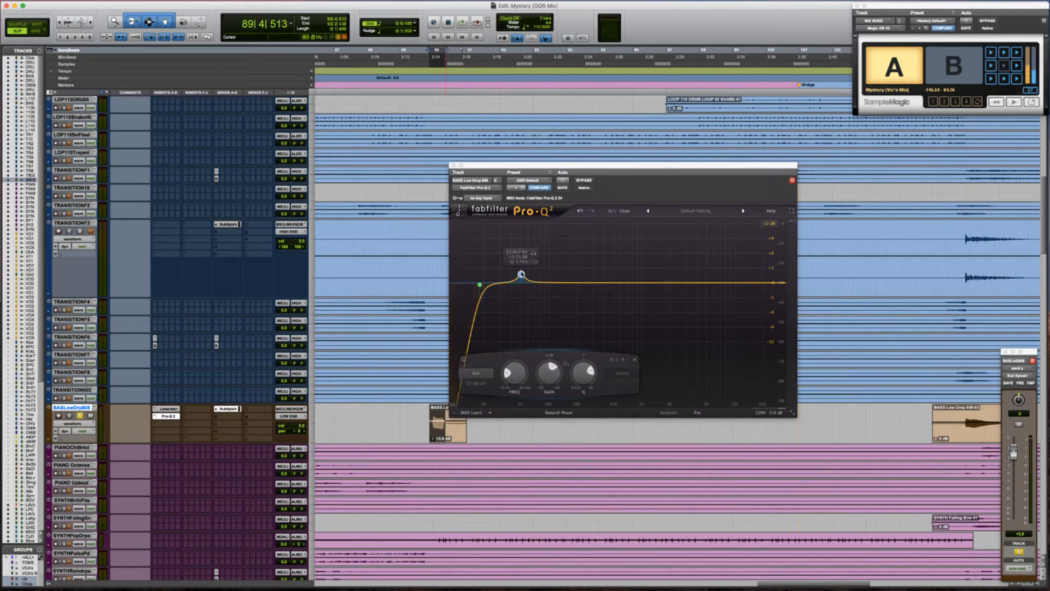
left_click_drag(521, 275, 546, 284)
key("space")
key("space")
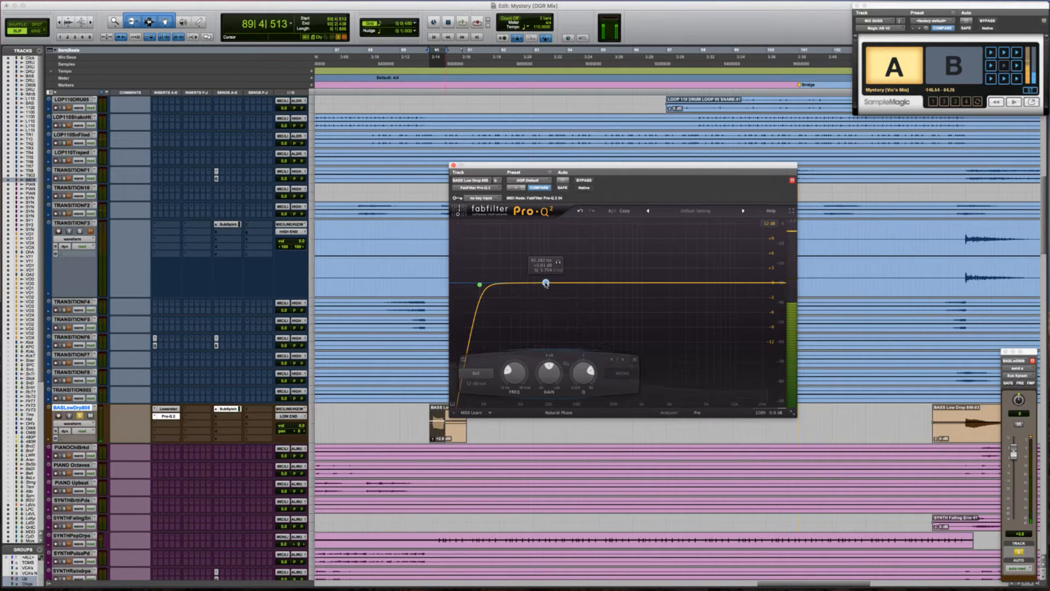
right_click(546, 283)
left_click(560, 318)
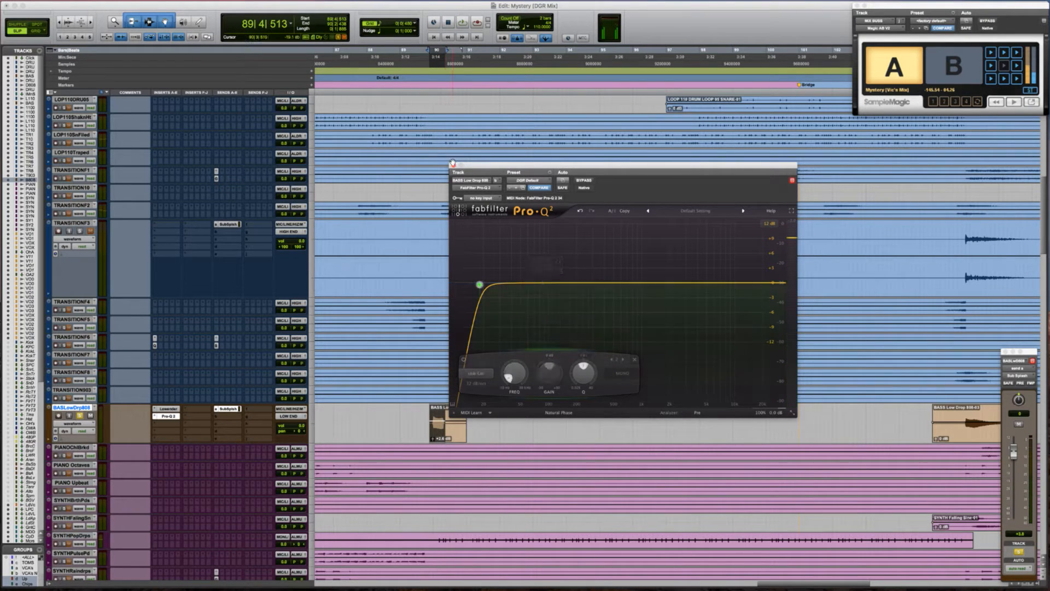
Close the Pro-Q 2 window and switch to the Mystery to-do list to complete the item "Need subsplash 3:40mark ish"
left_click(453, 165)
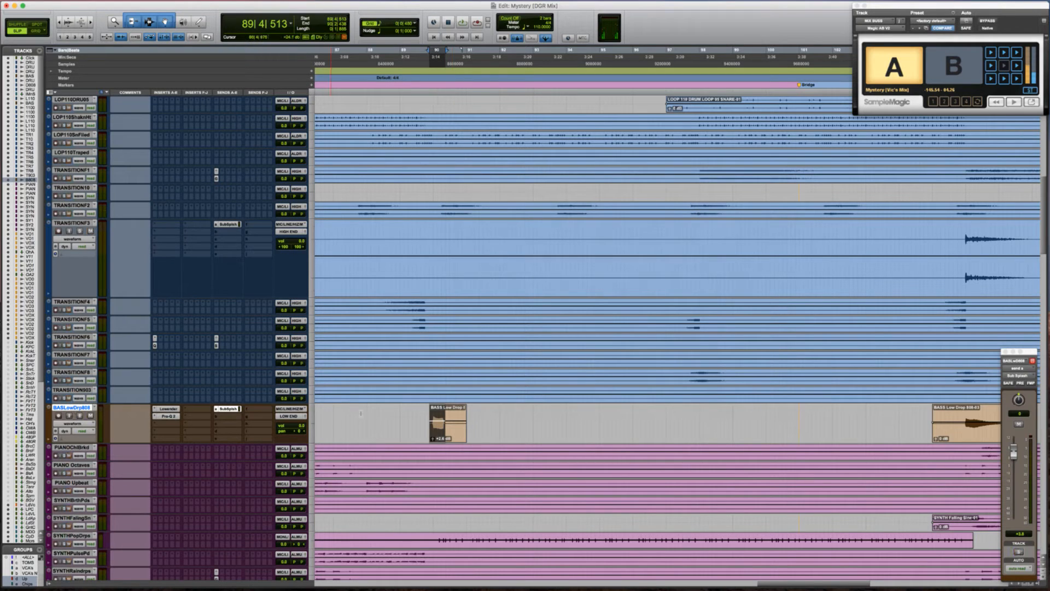
left_click(378, 411)
key("r")
key("r")
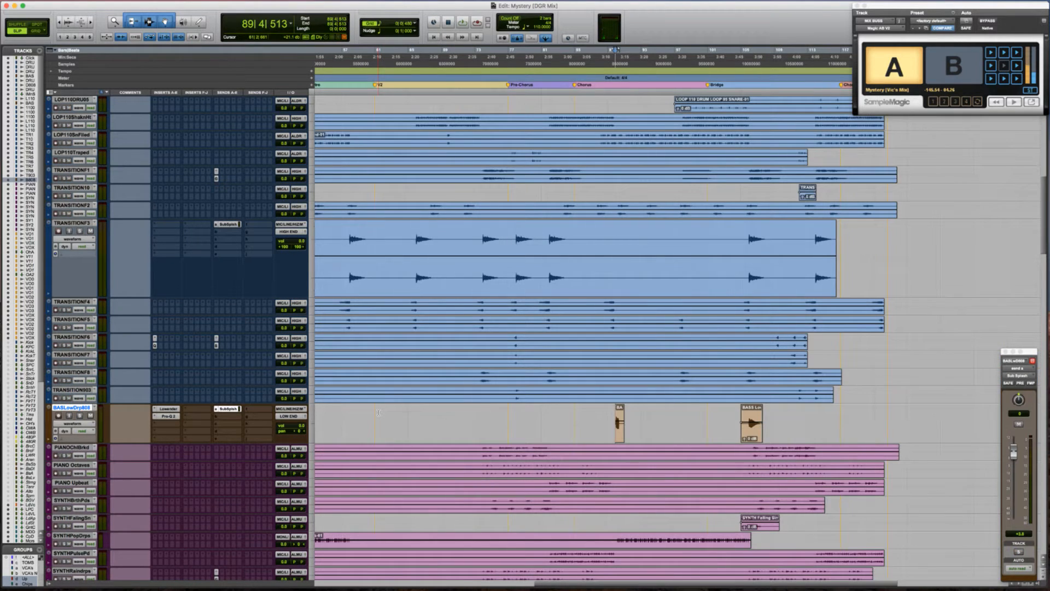
scroll(378, 412, "right", 5)
scroll(455, 405, "up", 3)
key("super+Tab")
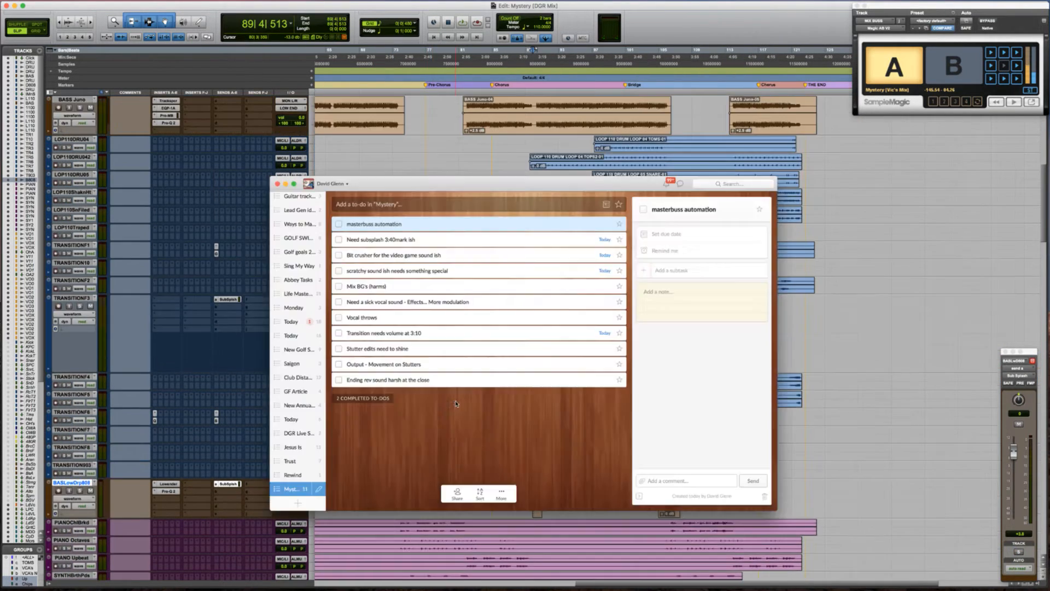
key("super+Tab")
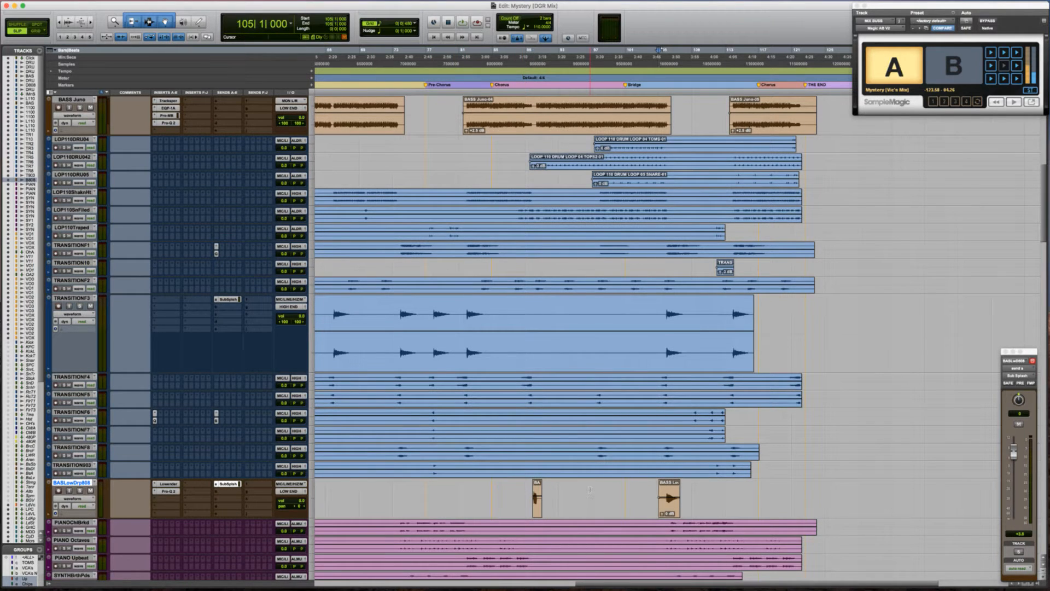
key("super+Tab")
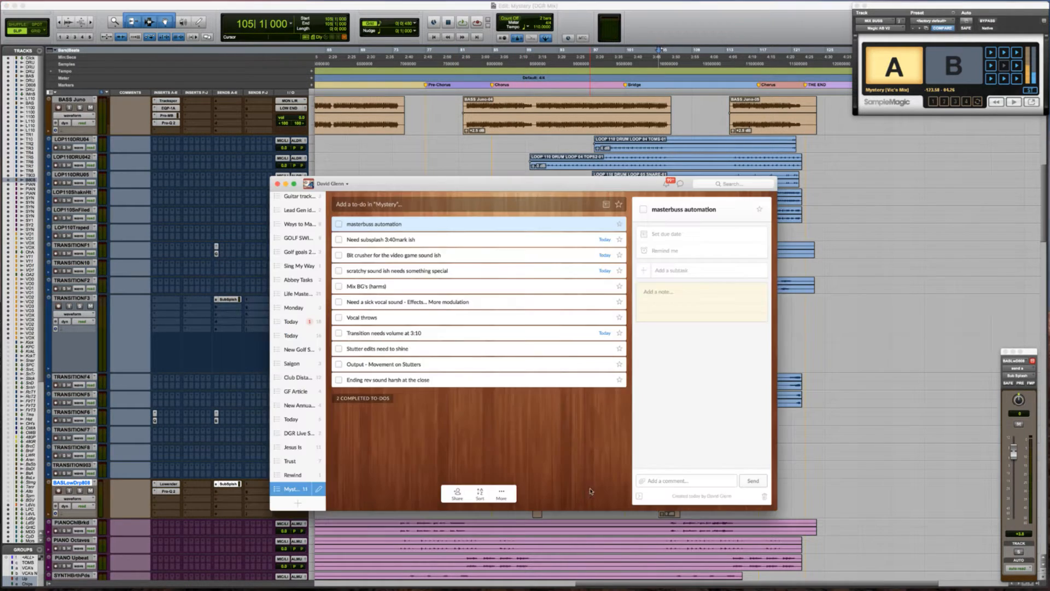
left_click(340, 240)
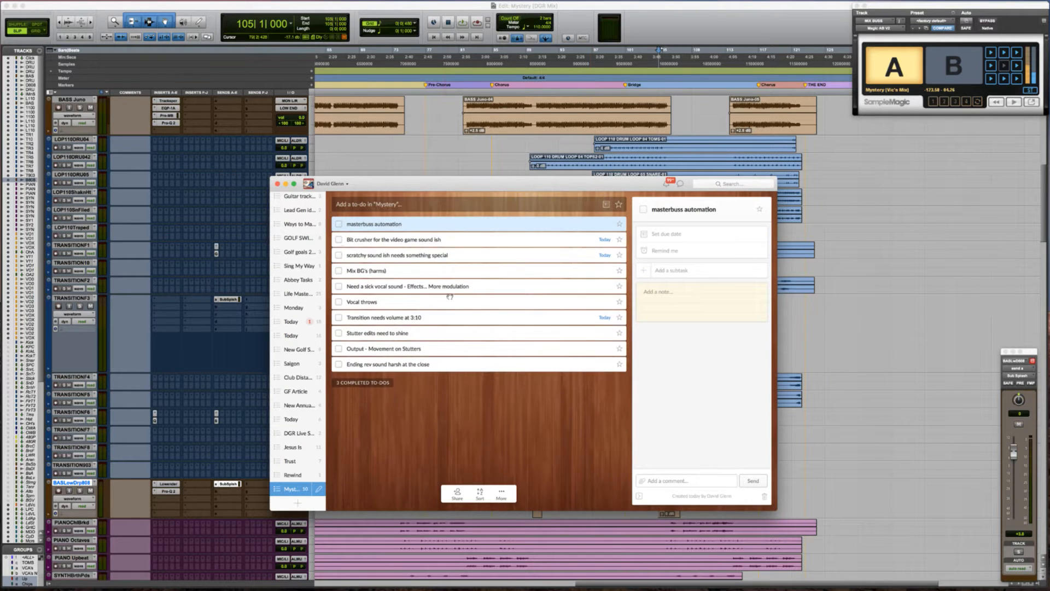
Switch back to Pro Tools and play the second BASS Low Drop clip in the full mix from 105|1|000
key("super+Tab")
key("space")
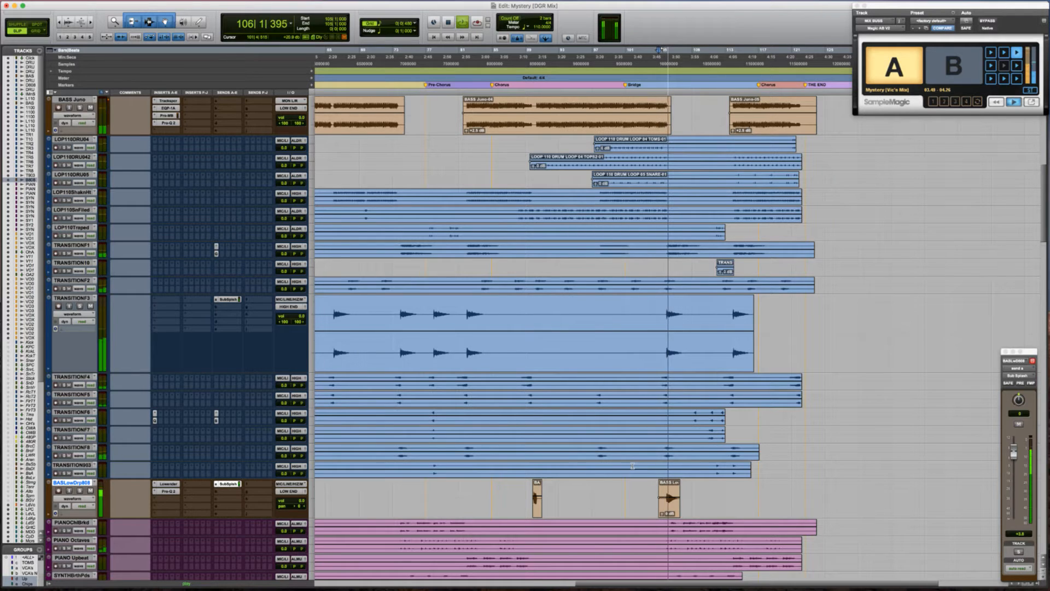
left_click(638, 487)
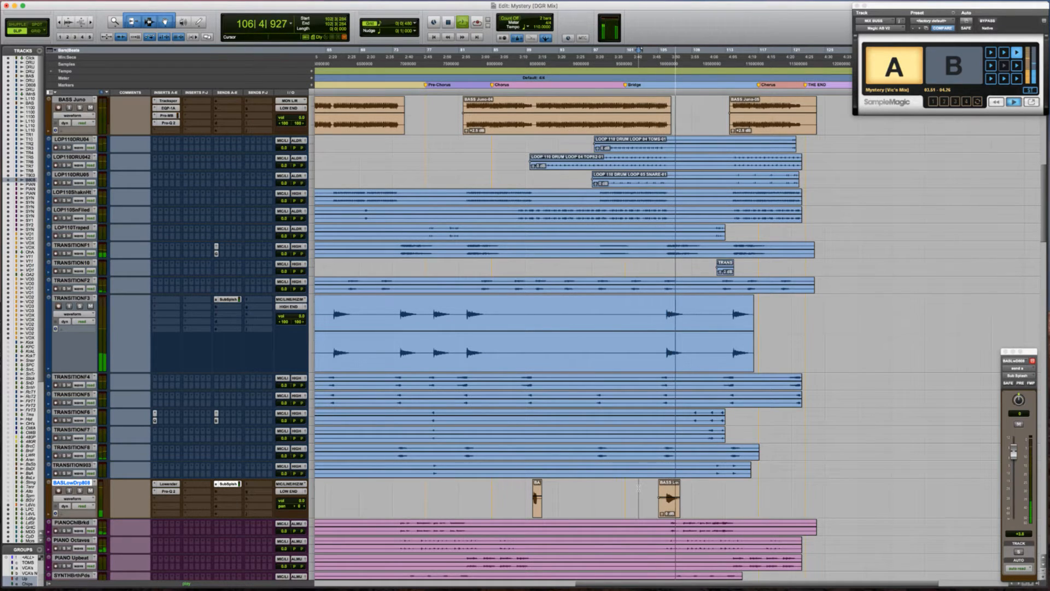
key("t")
key("t")
scroll(638, 488, "right", 4)
scroll(638, 488, "right", 1)
left_click(543, 496)
key("Tab")
key("space")
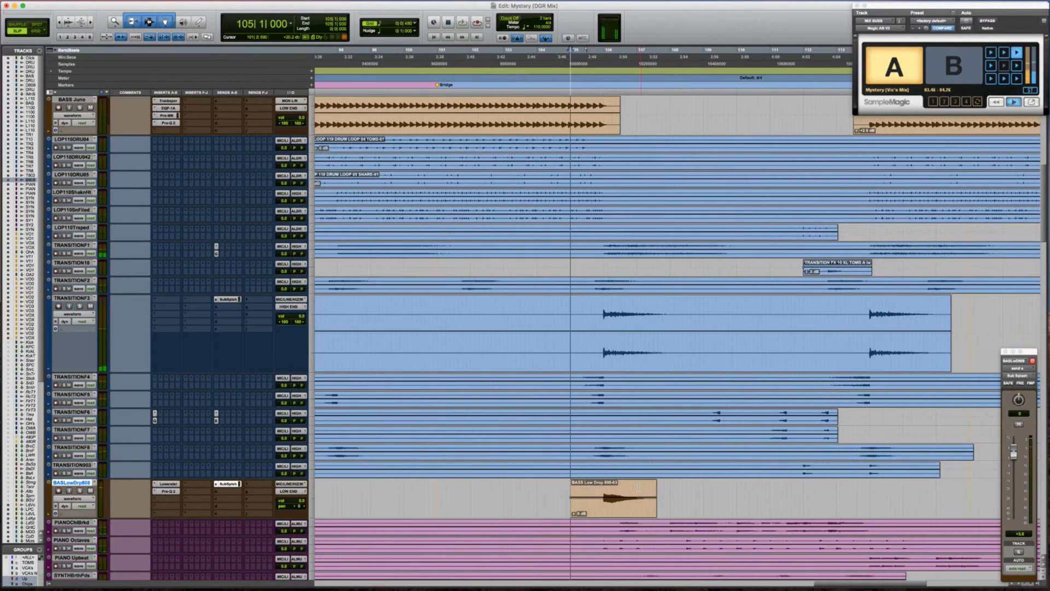
Raise the clip gain of the second BASS Low Drop clip and play it again in the mix
key("space")
scroll(544, 496, "left", 5)
scroll(544, 497, "left", 2)
scroll(553, 503, "right", 7)
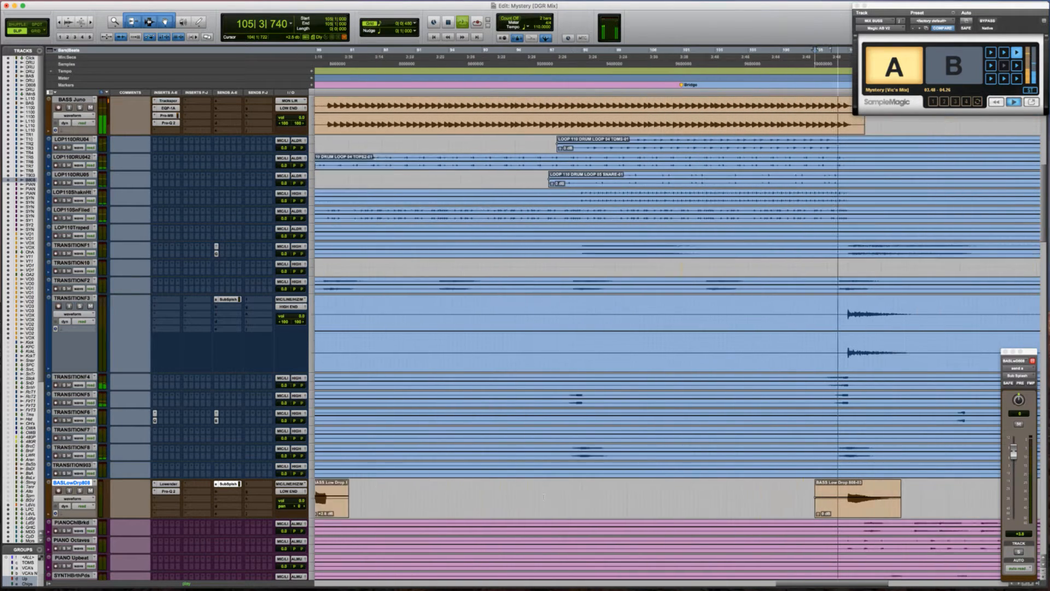
left_click_drag(572, 513, 558, 500)
left_click(554, 492)
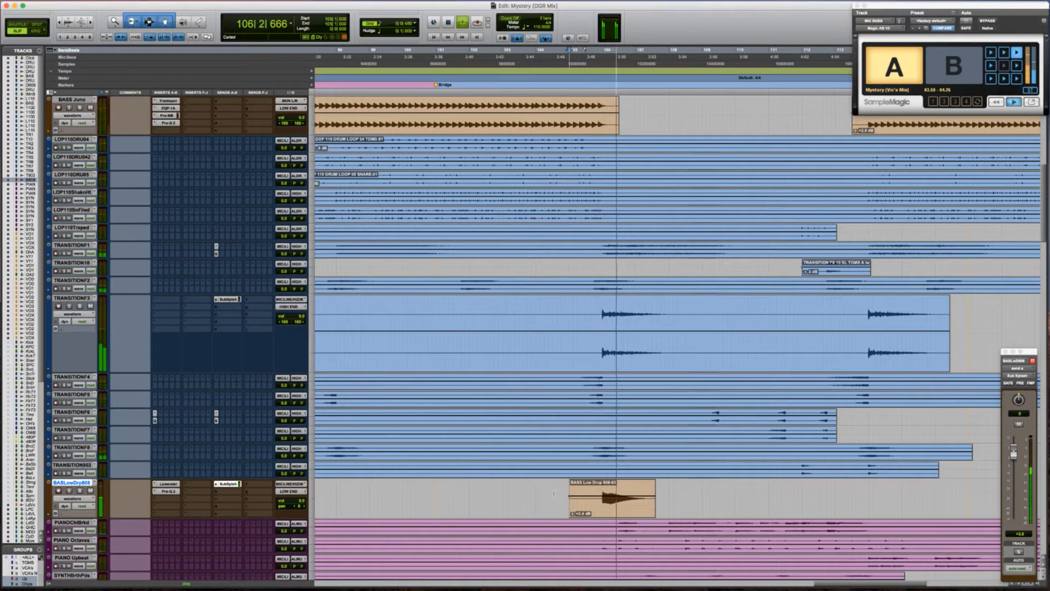
key("space")
Solo the TRANSITIONF3 track at its boom at 106|1|004 and insert FabFilter Pro-Q 2 in its first insert slot
left_click(578, 313)
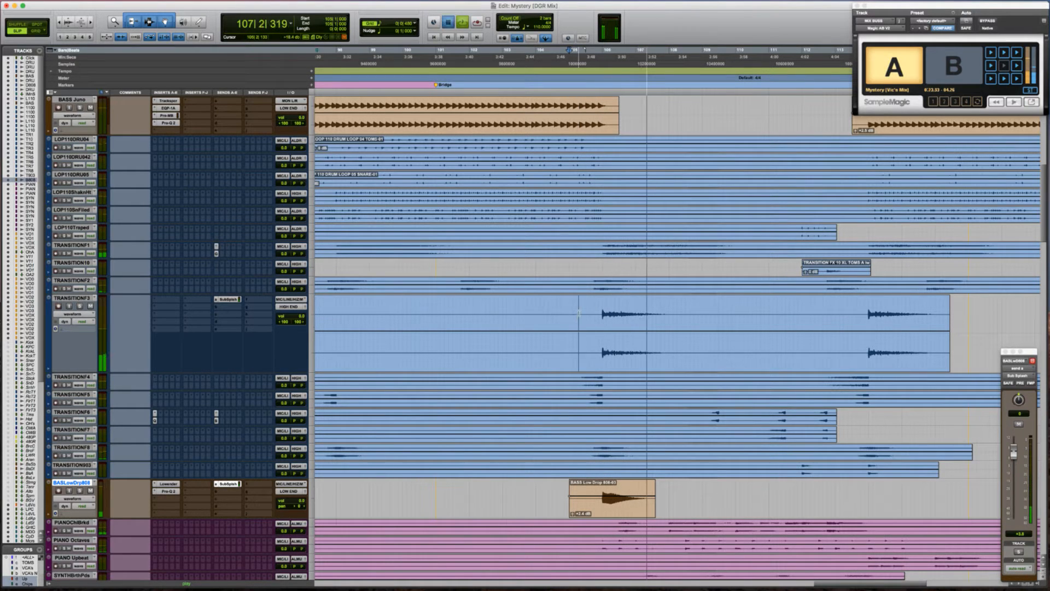
key("space")
key("shift+s")
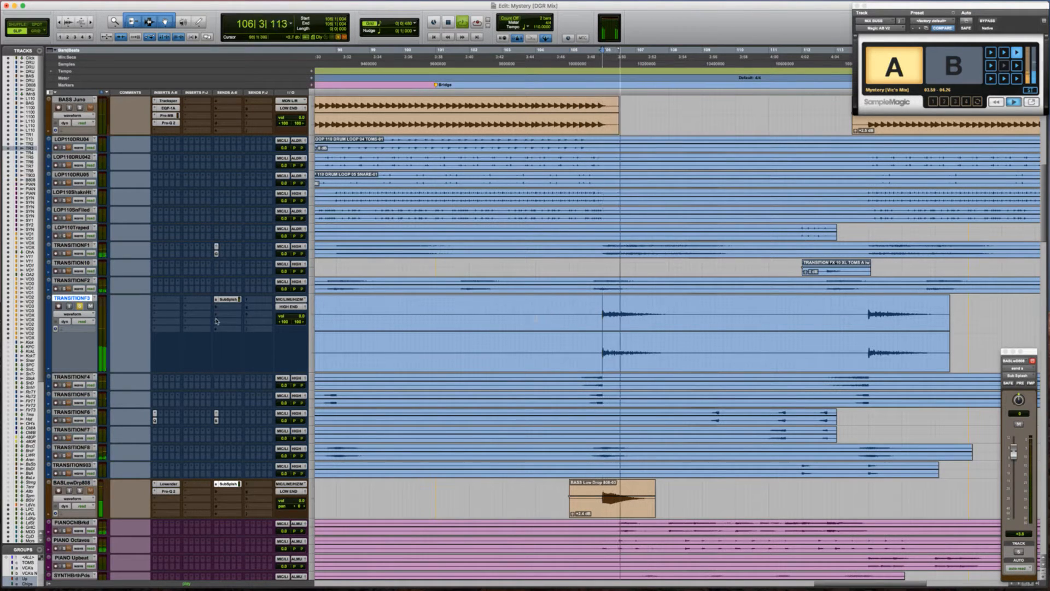
left_click(169, 308)
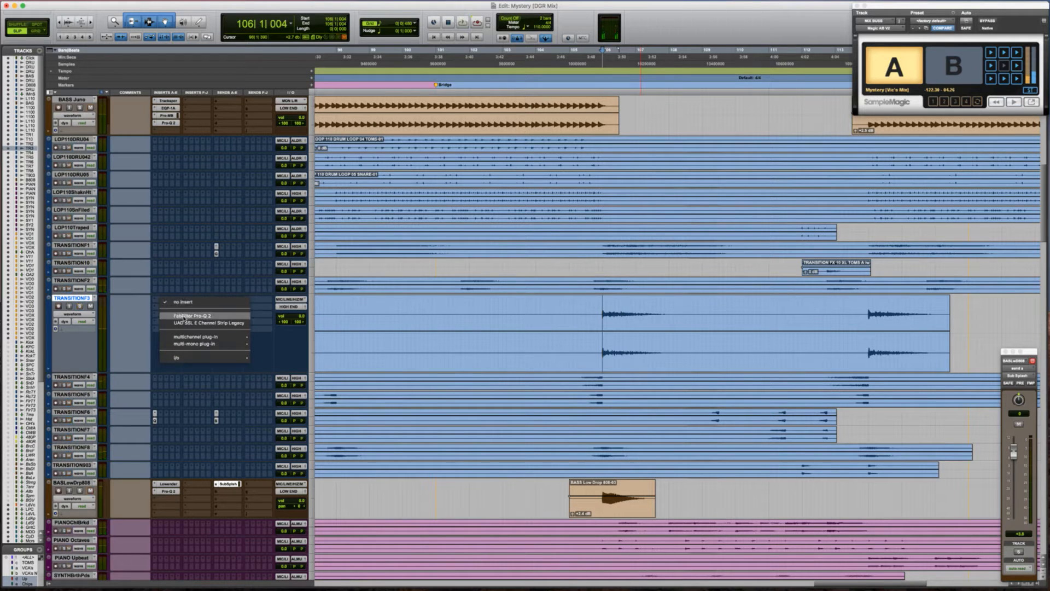
key("Escape")
key("space")
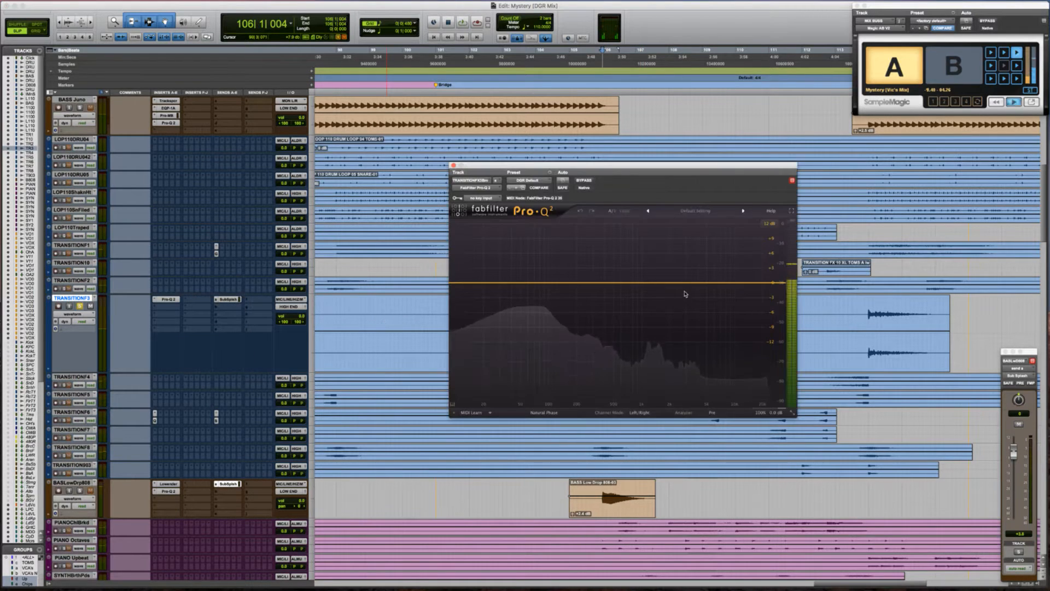
Add a very wide bell boost of about 10 dB around 2.2 kHz in TRANSITIONF3's Pro-Q 2 and close its window
left_click_drag(678, 284, 674, 233)
scroll(685, 263, "down", 5)
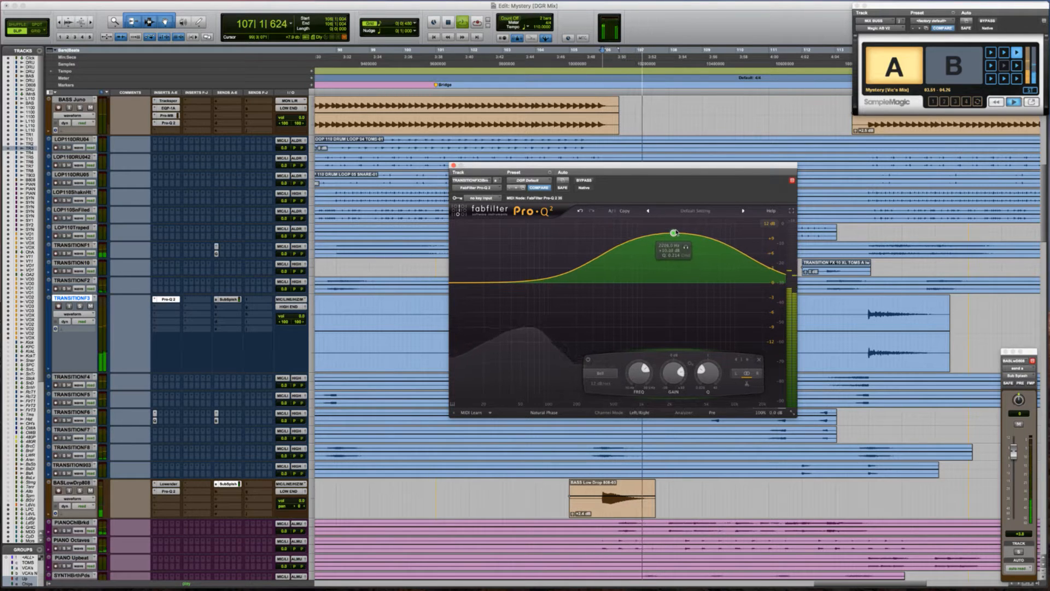
left_click(453, 165)
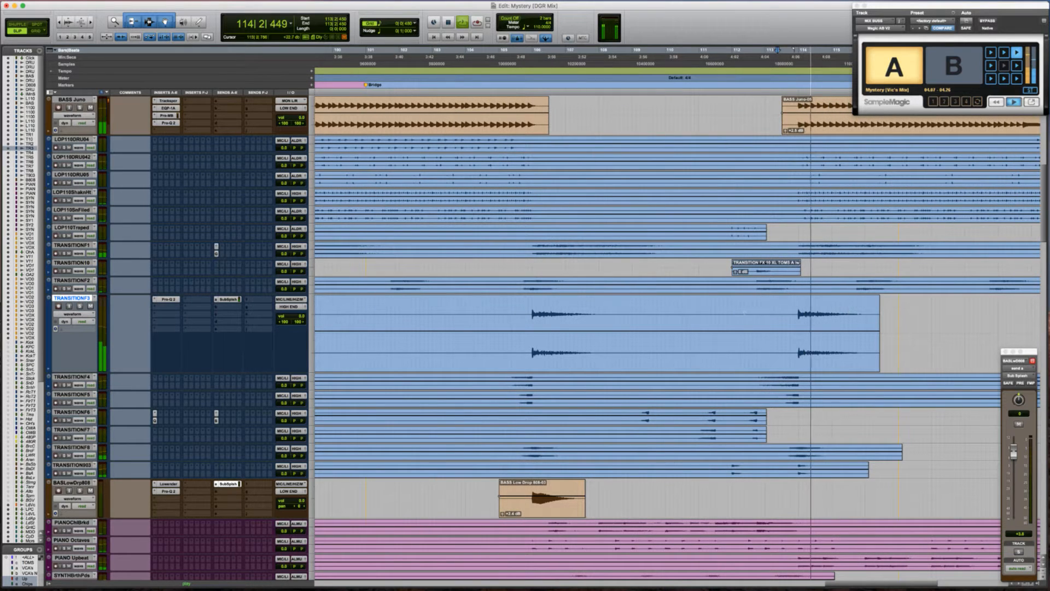
Play the TRANSITIONF3 boom again from 106|1|004
key("super+bracketleft")
key("super+bracketleft")
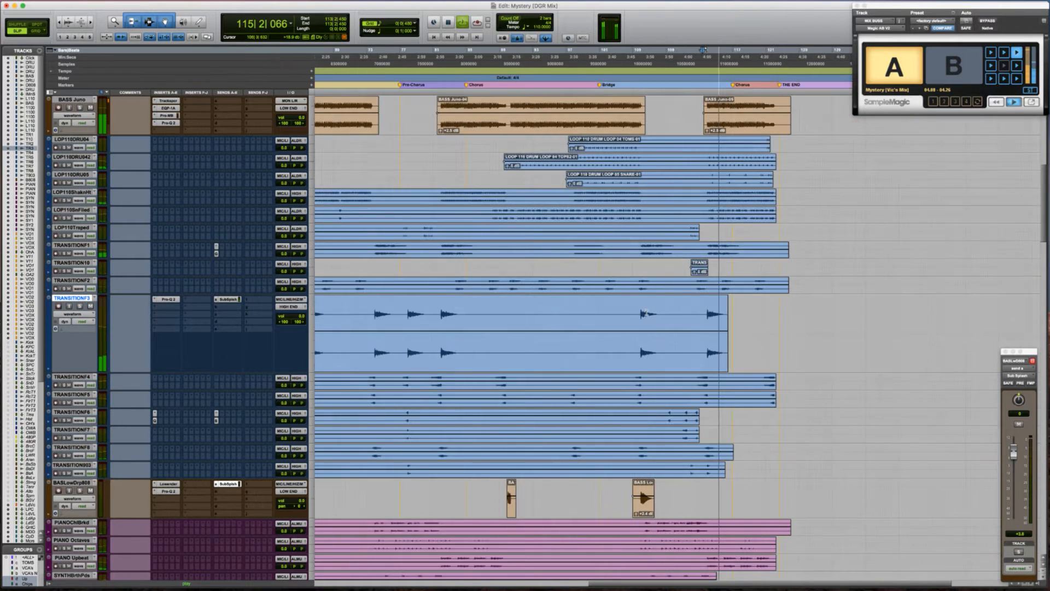
left_click(643, 312)
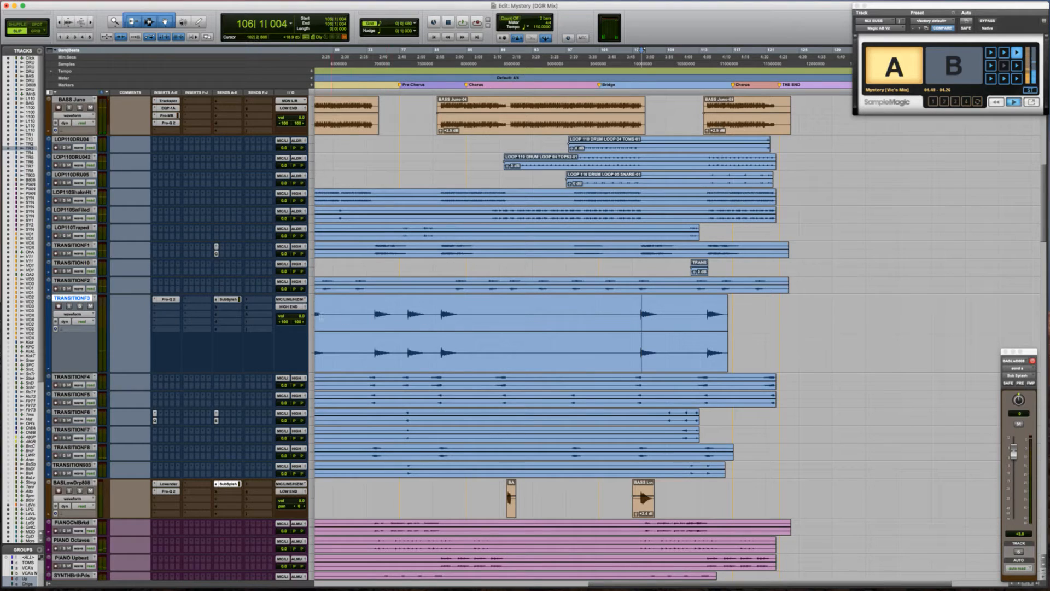
key("space")
key("space")
left_click(226, 308)
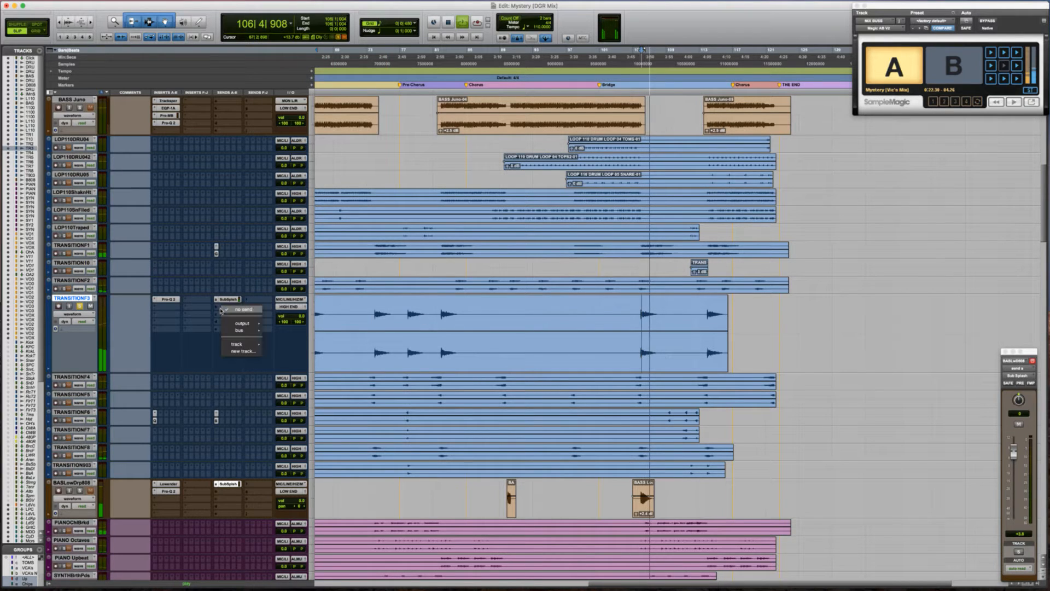
mouse_move(247, 331)
left_click(201, 342)
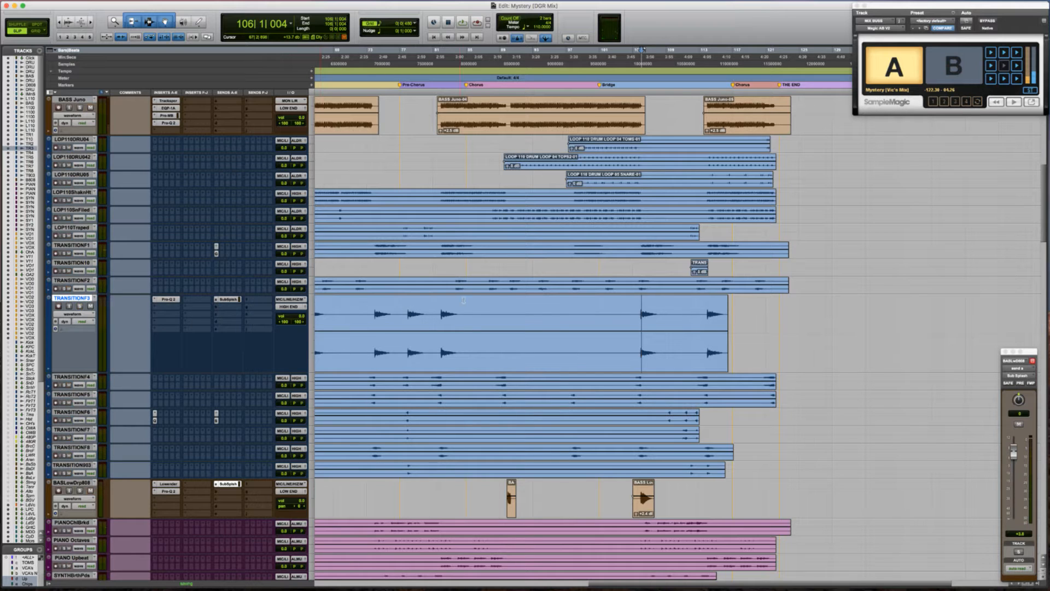
Go to the song's first boom at 2|1|004 and insert FabFilter Saturn below Pro-Q 2 on the TRANSITIONF3 track
left_click(490, 310)
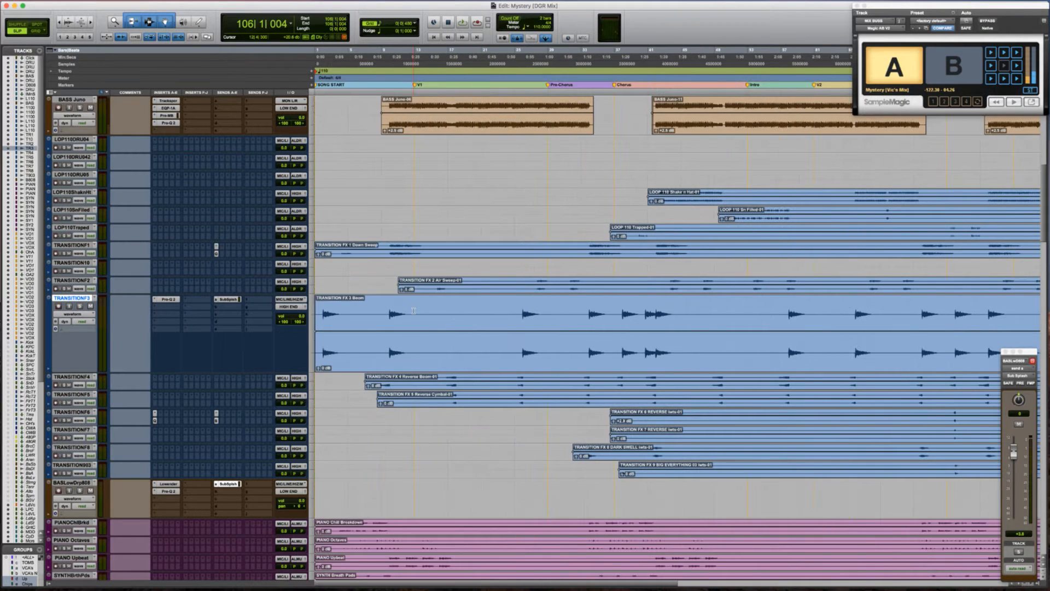
key("super+bracketleft")
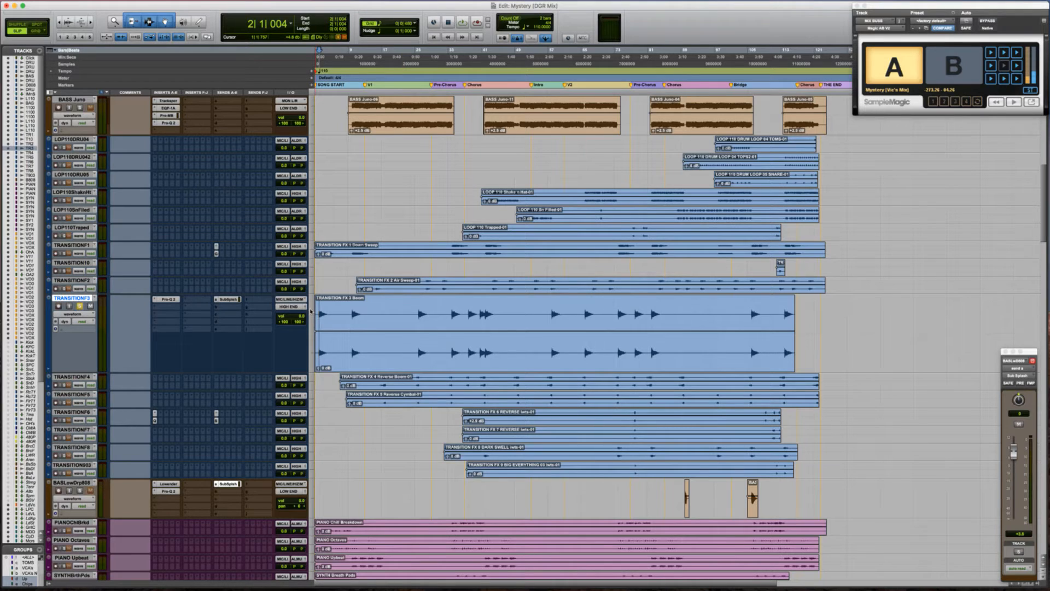
left_click(181, 315)
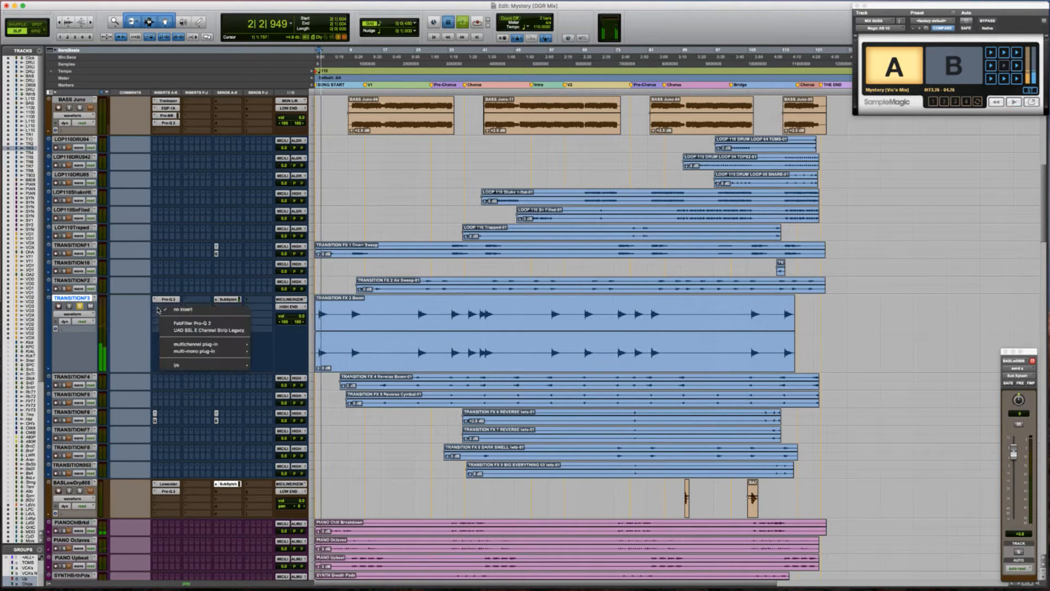
mouse_move(208, 344)
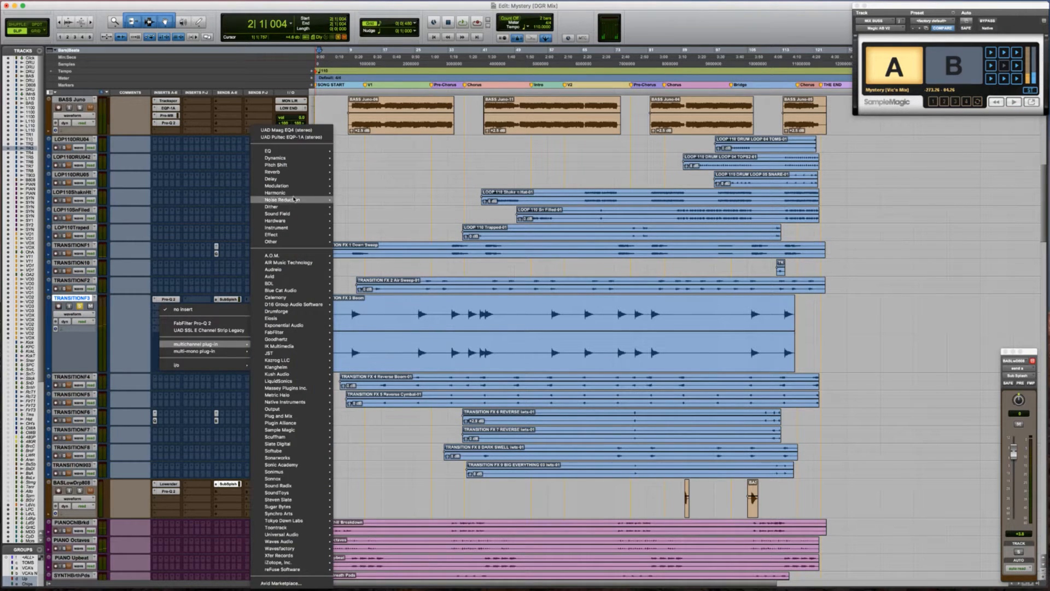
mouse_move(295, 194)
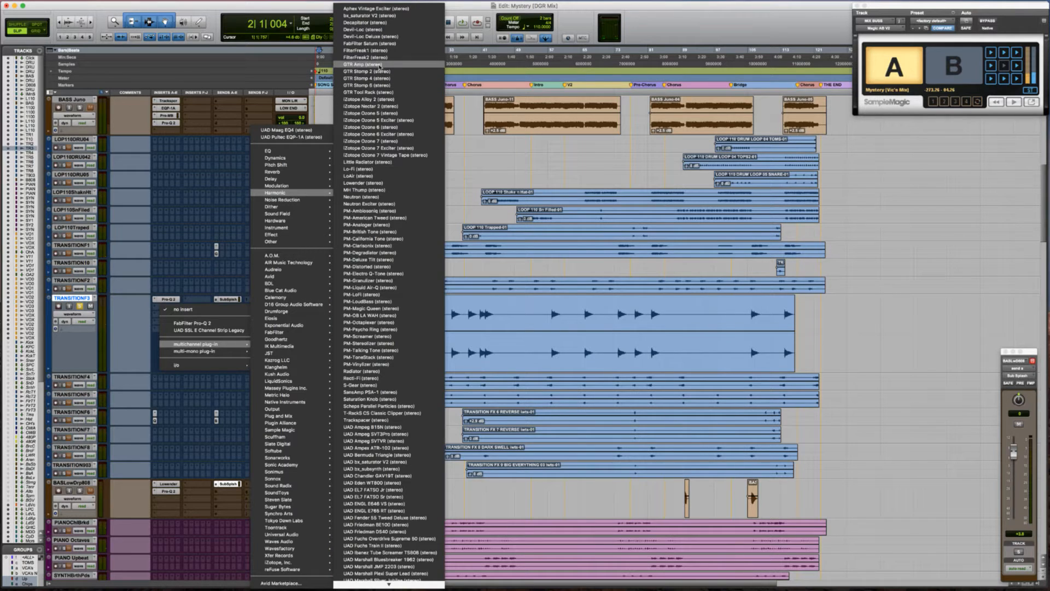
key("Escape")
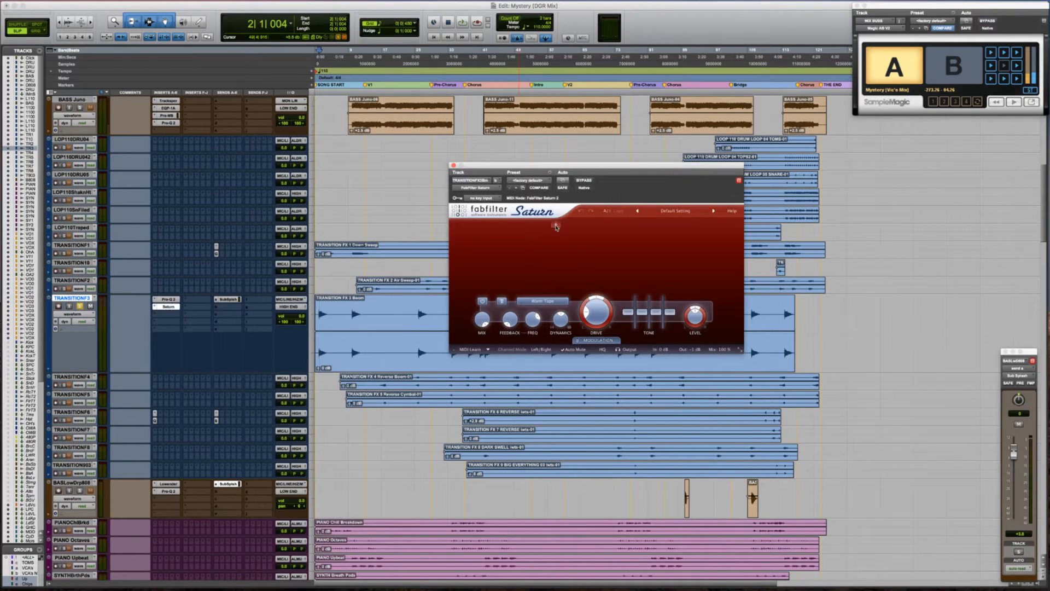
Split Saturn into two bands, lower the crossover frequency and play the boom with the upper band soloed
left_click(555, 226)
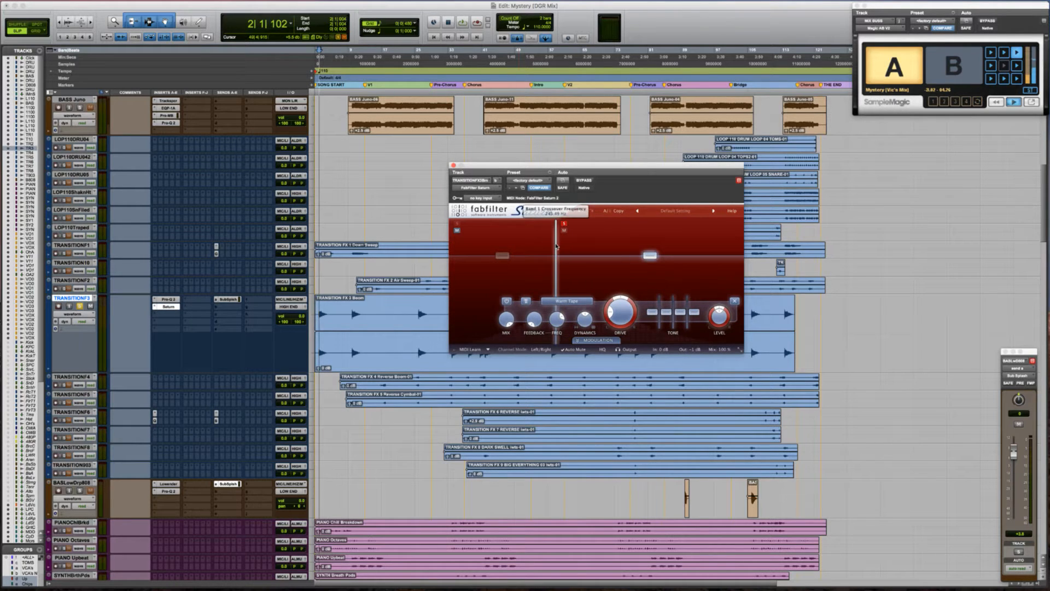
key("space")
left_click_drag(556, 235, 539, 248)
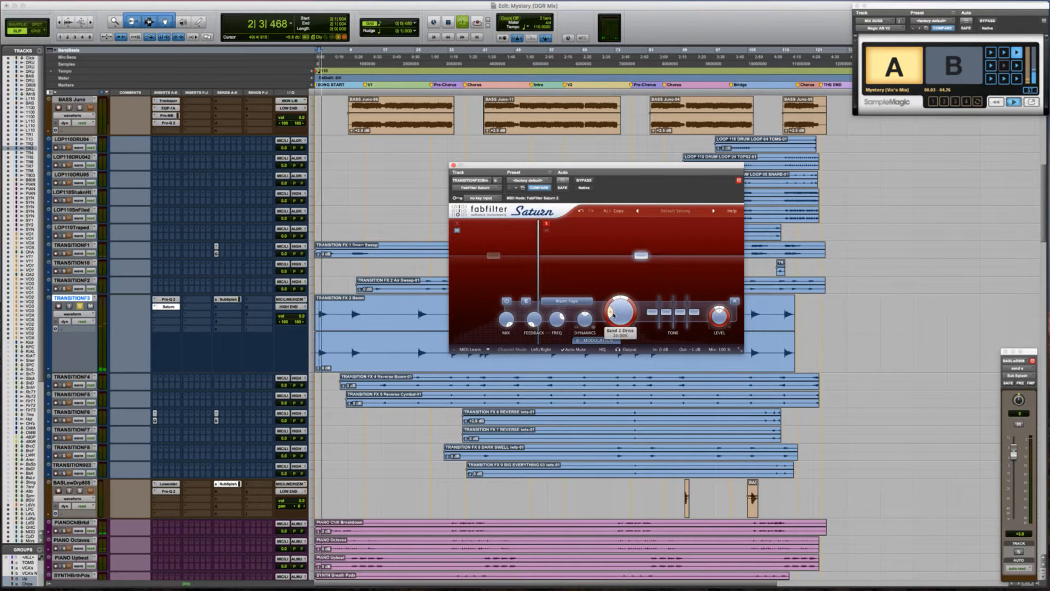
Raise the drive and level of Saturn's upper band and unsolo it to hear both bands together
left_click_drag(619, 297, 620, 276)
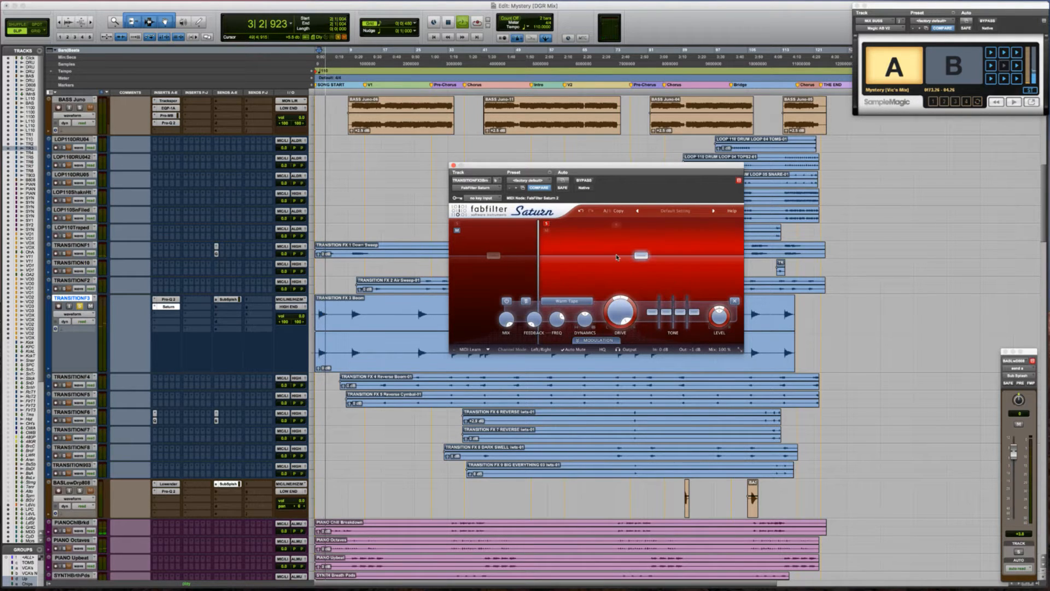
left_click_drag(706, 315, 713, 307)
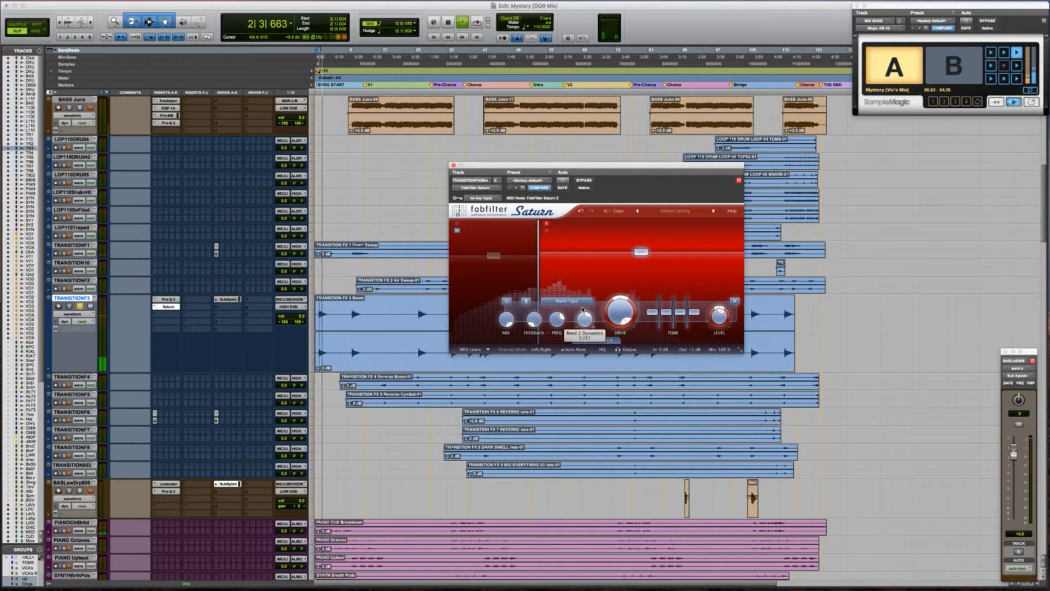
left_click(547, 224)
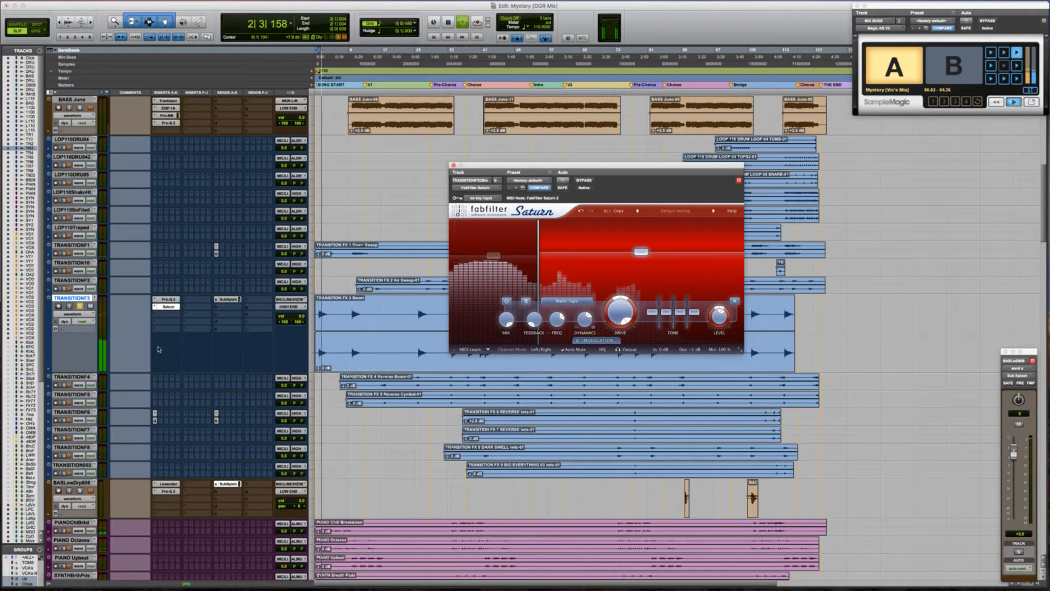
Compare the soloed boom on TRANSITIONF3 with Saturn bypassed and active, replaying it from bar 2
key("space")
left_click(168, 306, "super")
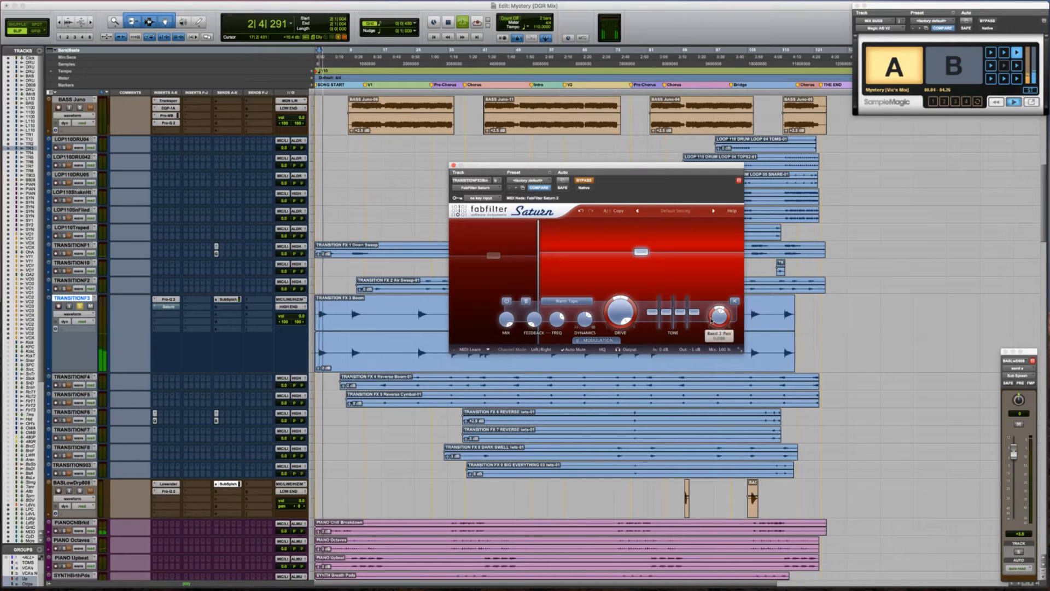
key("space")
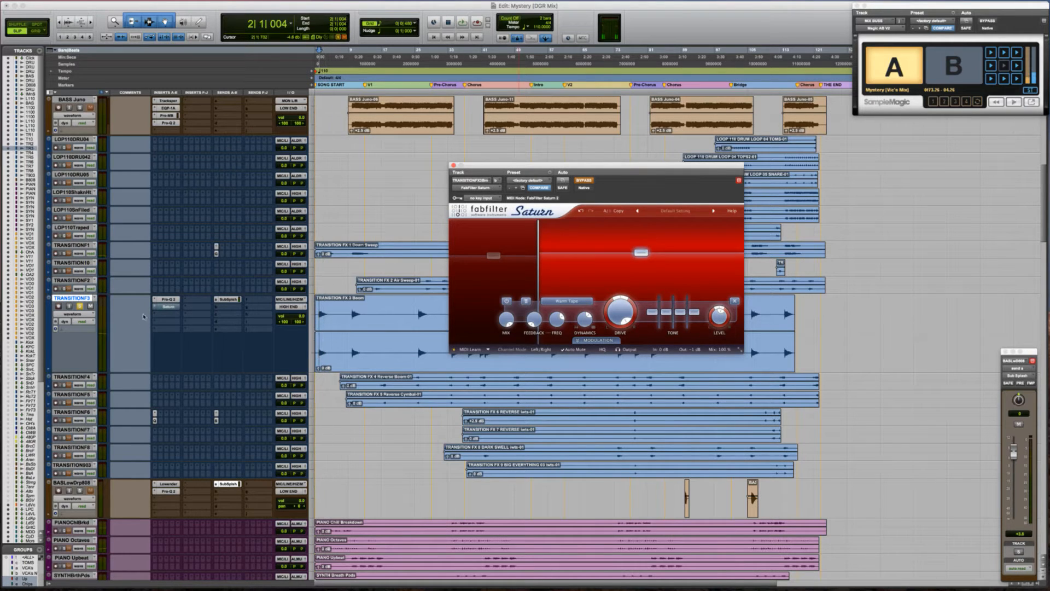
key("space")
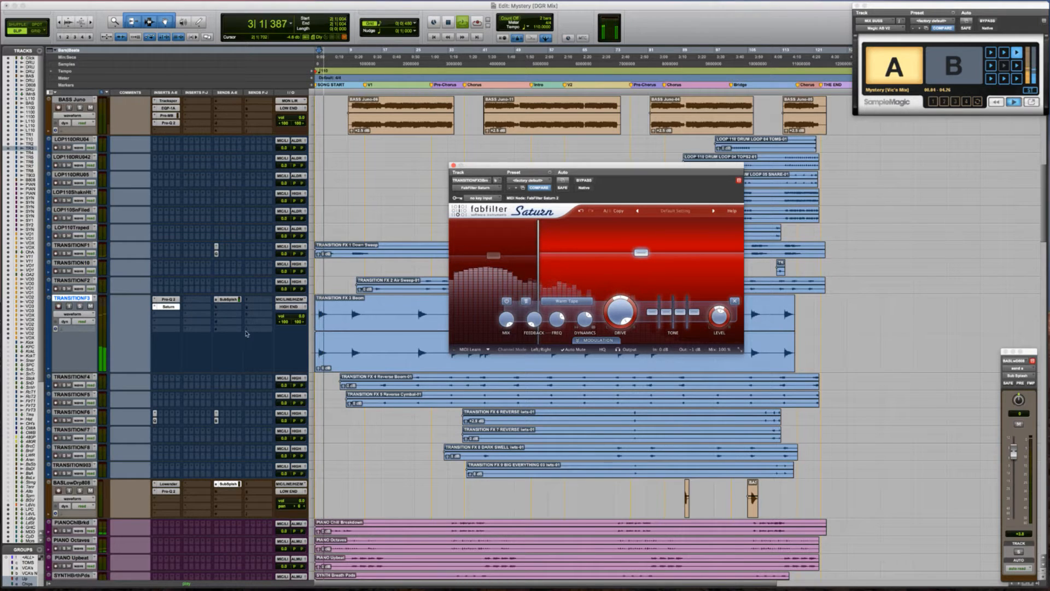
mouse_move(719, 319)
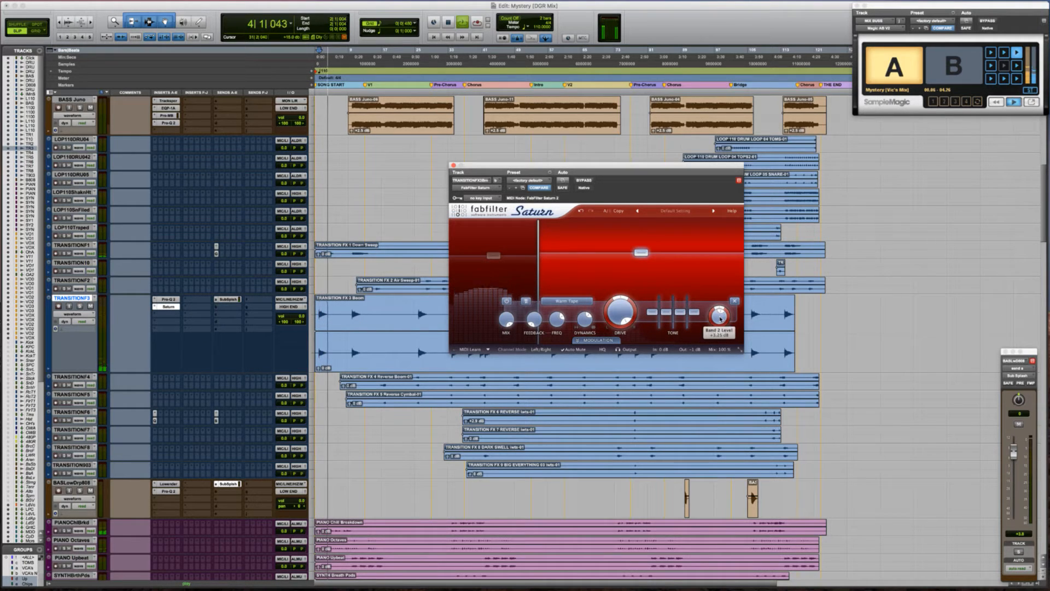
key("space")
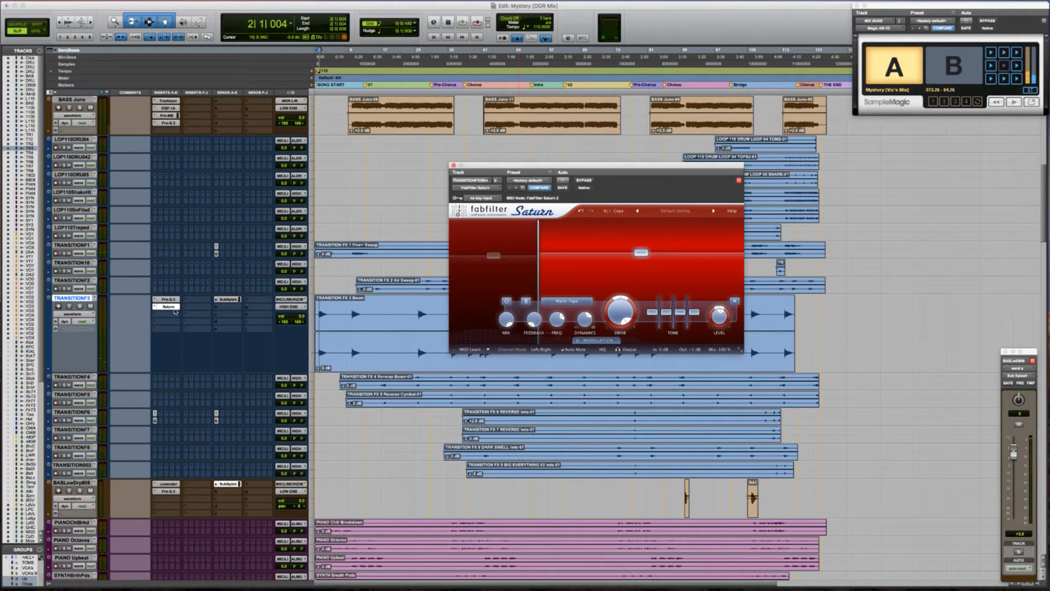
left_click(168, 307, "super")
key("space")
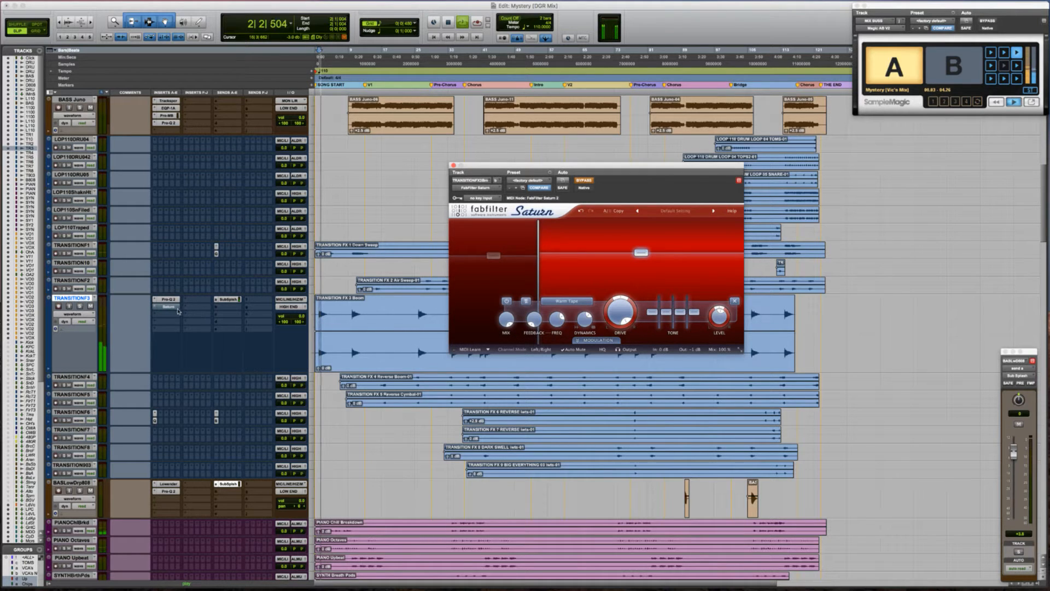
Enable automation for Saturn's bypass and show the Master Bypass automation on TRANSITIONF3
right_click(588, 183)
left_click(602, 185)
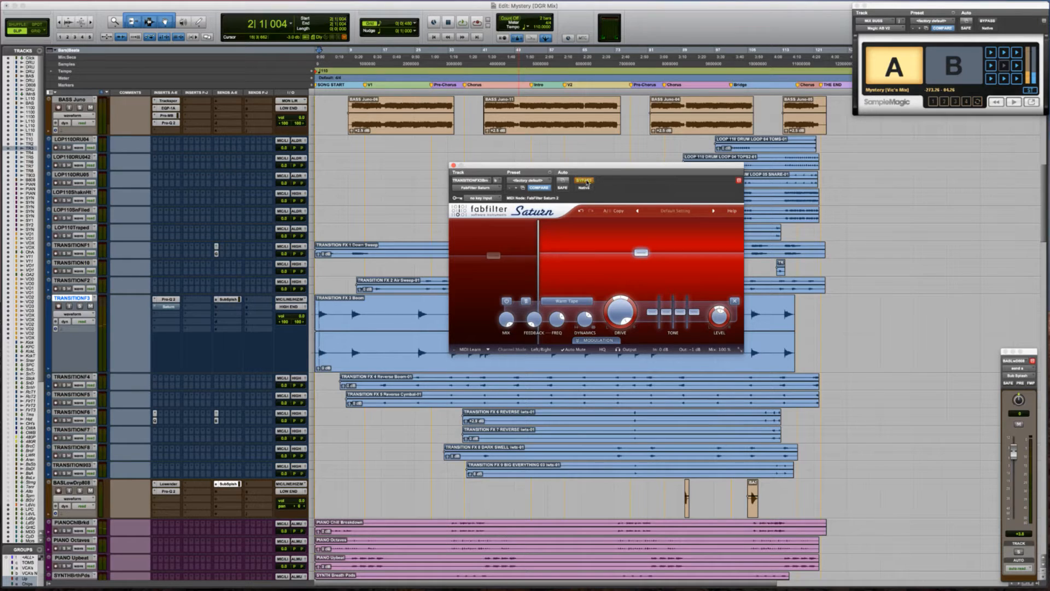
left_click(588, 182)
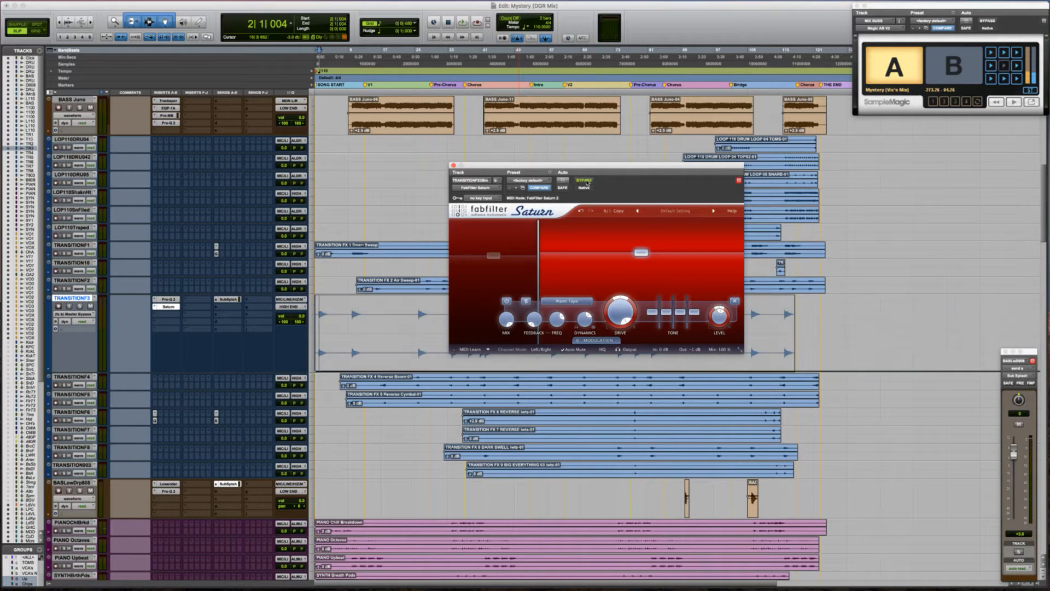
Automate Saturn to be bypassed on TRANSITIONF3 from bar 1 to bar 10, and play back both sections
left_click(346, 324)
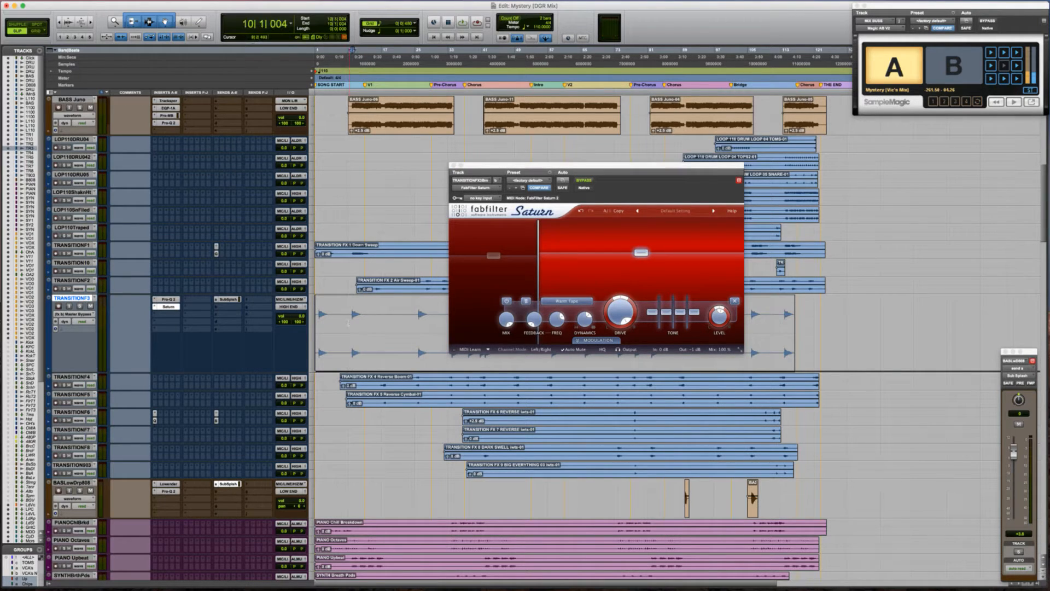
left_click_drag(348, 323, 316, 324)
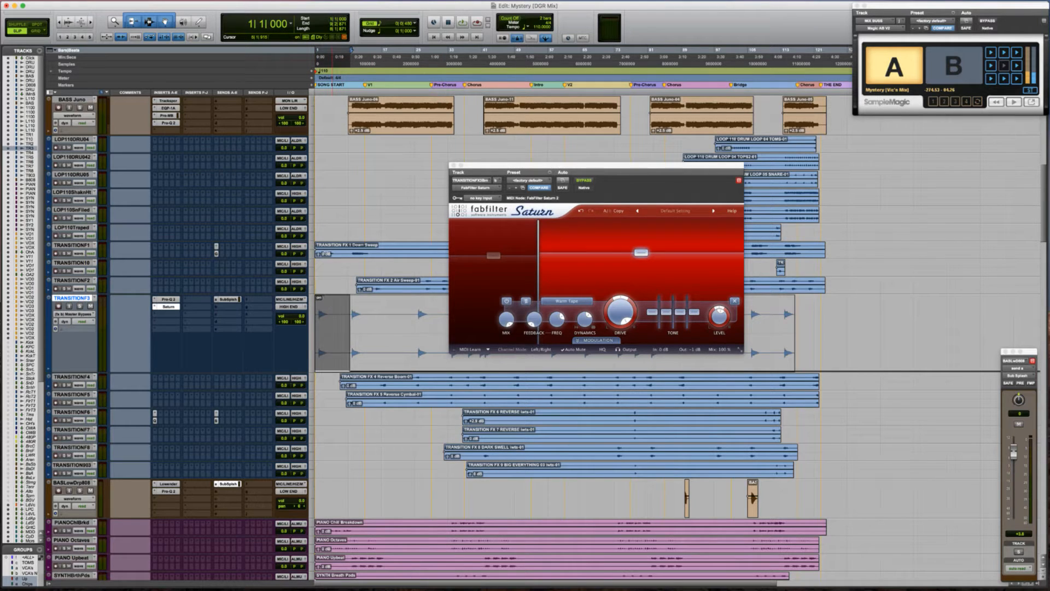
left_click_drag(333, 307, 332, 296)
left_click(327, 325)
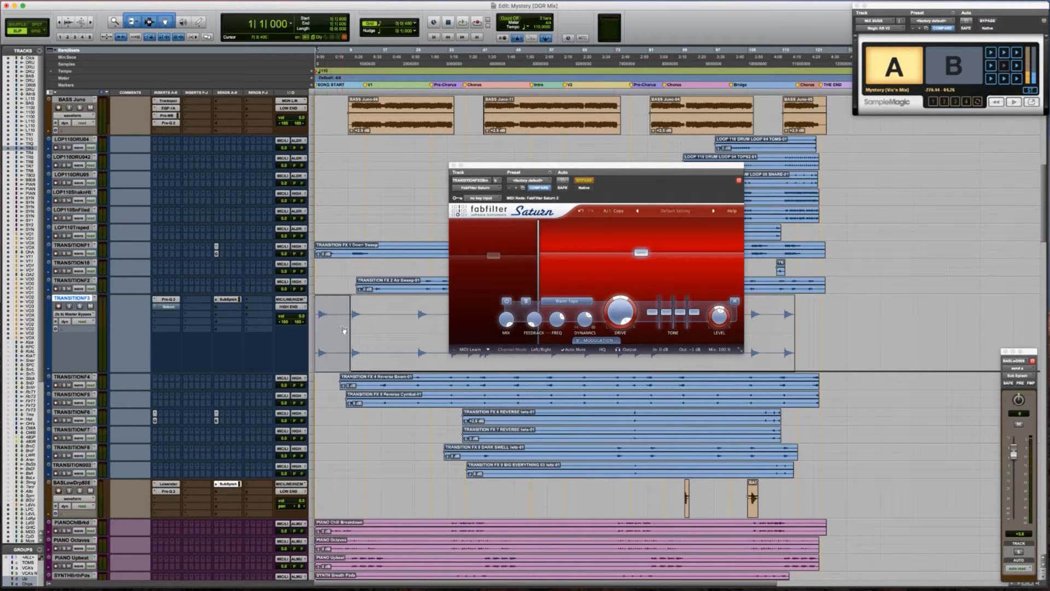
key("space")
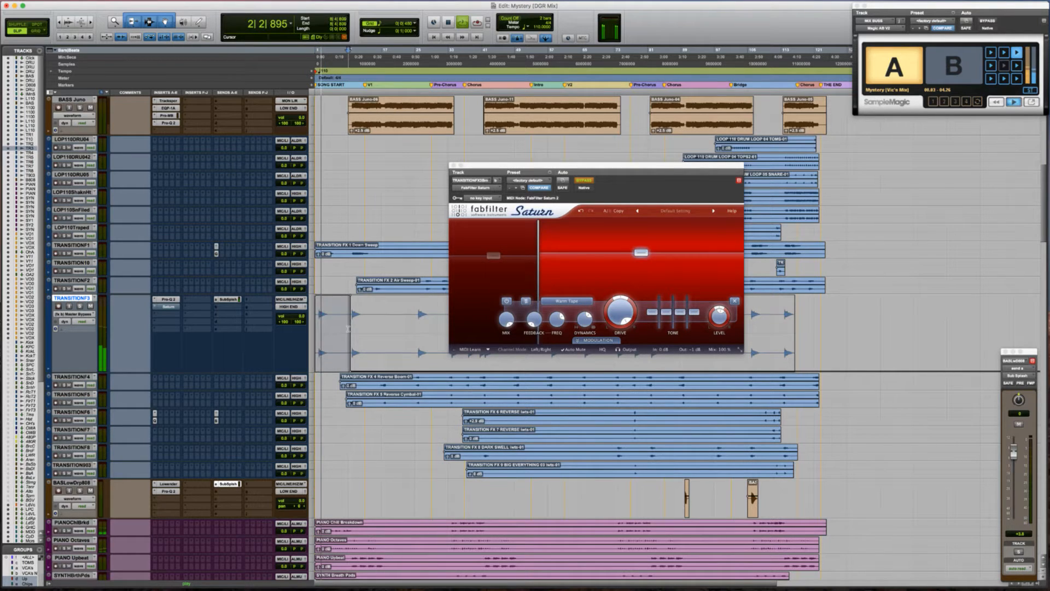
left_click(348, 329)
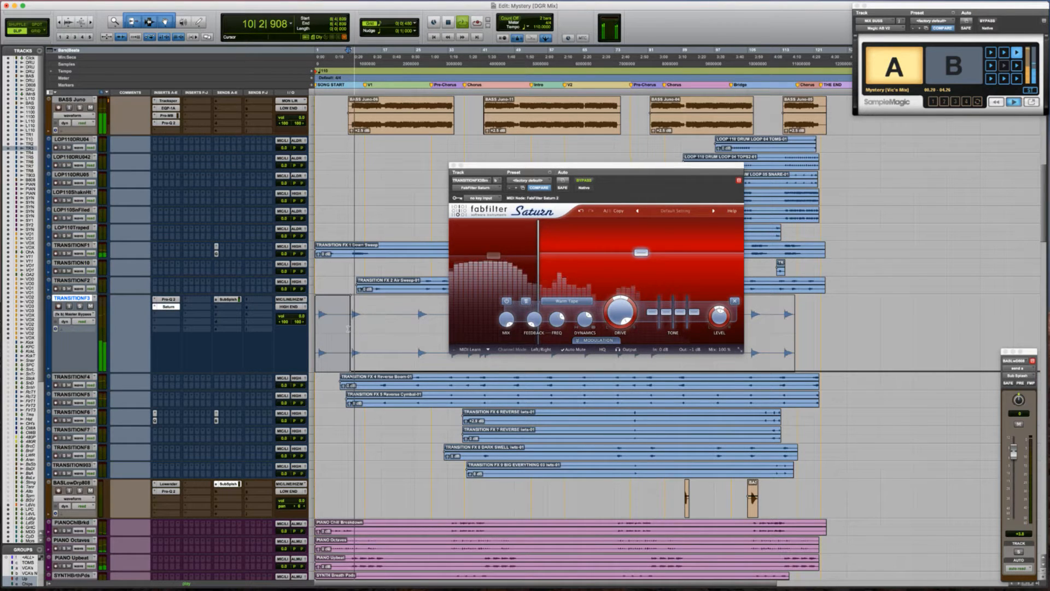
Add a Pro-Q 2 band on TRANSITIONF3 that cuts about 4 dB near 590 Hz, and close the EQ
left_click(166, 300)
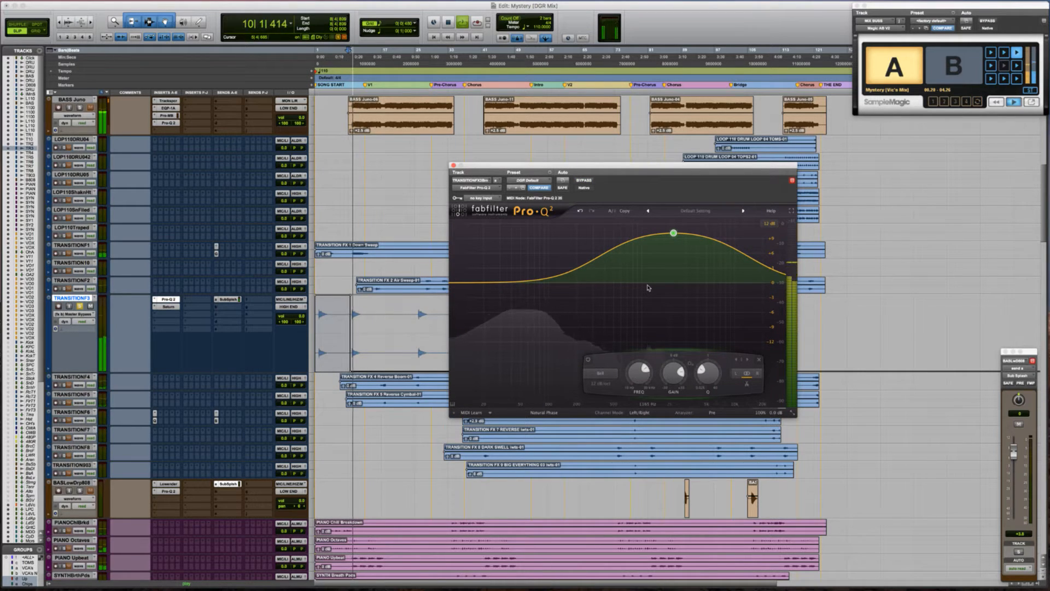
double_click(646, 267)
left_click_drag(647, 268, 625, 311)
key("space")
key("space")
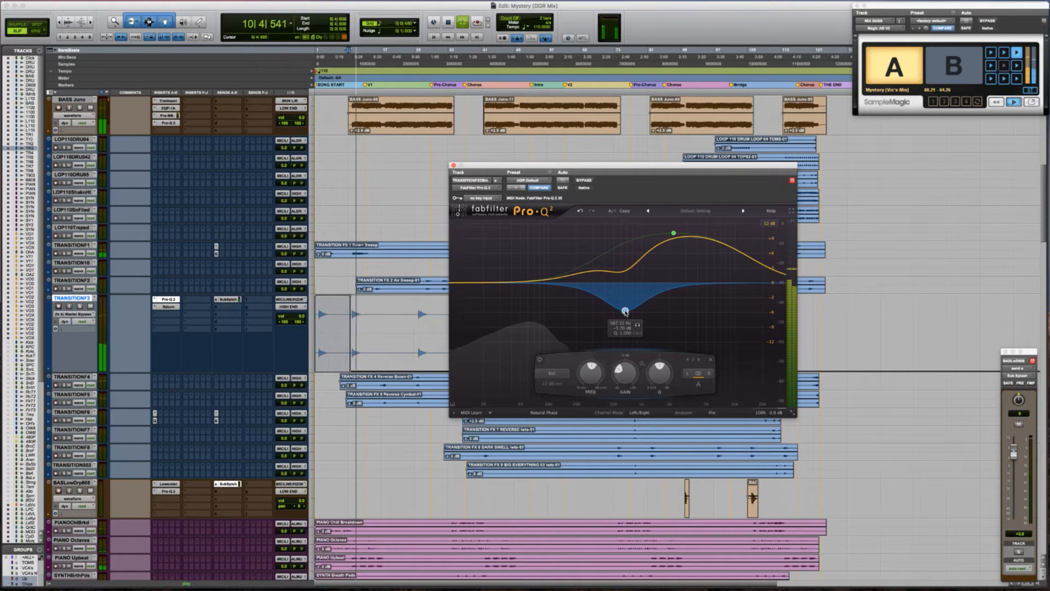
left_click_drag(629, 308, 630, 300)
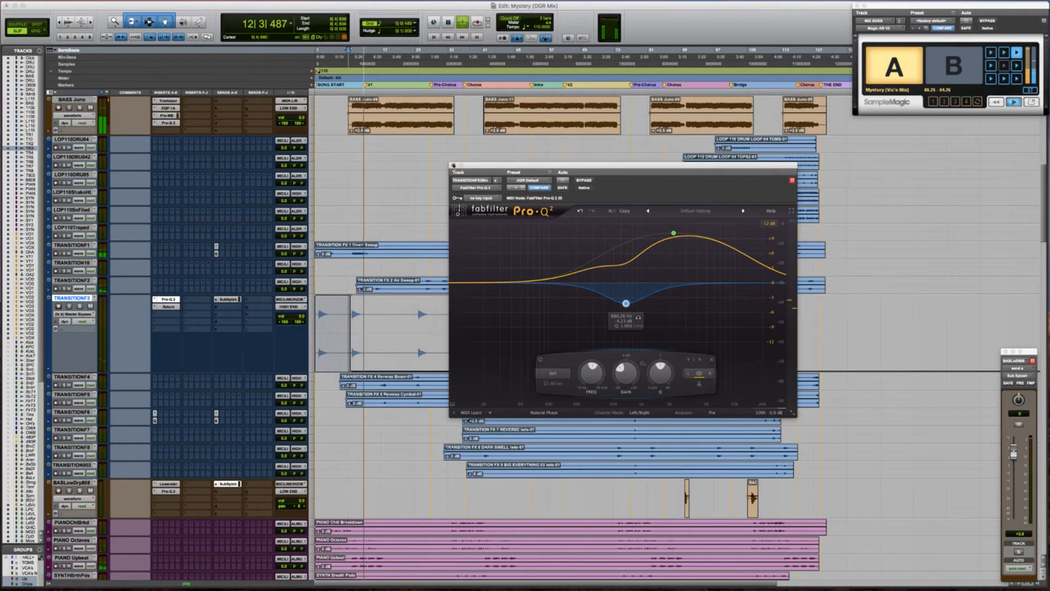
left_click(453, 165)
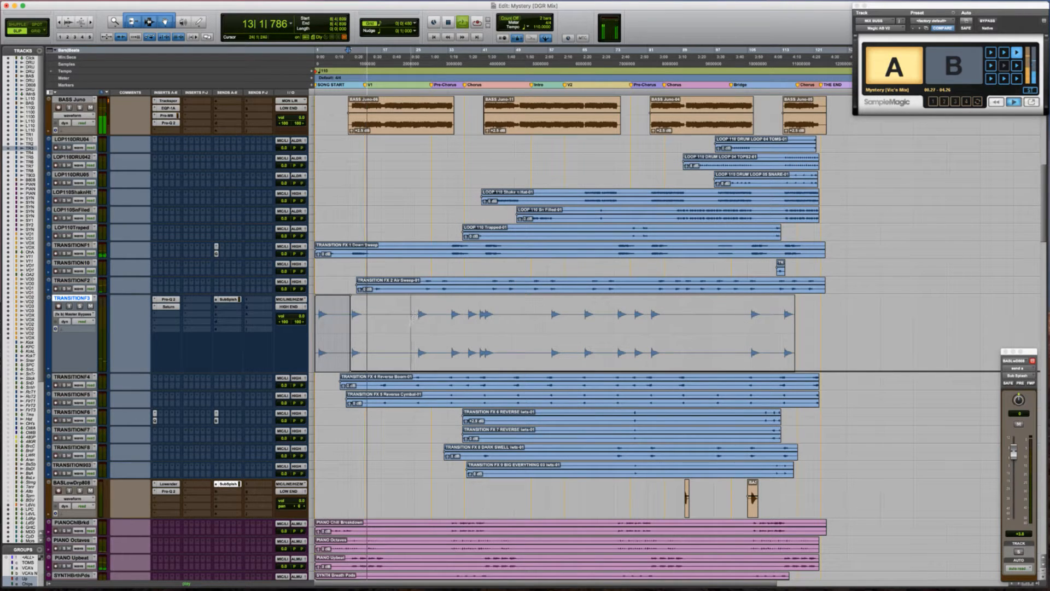
Audition the TRANSITION FX 4 Reverse Boom clip around bar 17 and raise its clip gain
left_click(410, 316)
scroll(485, 345, "down", 3)
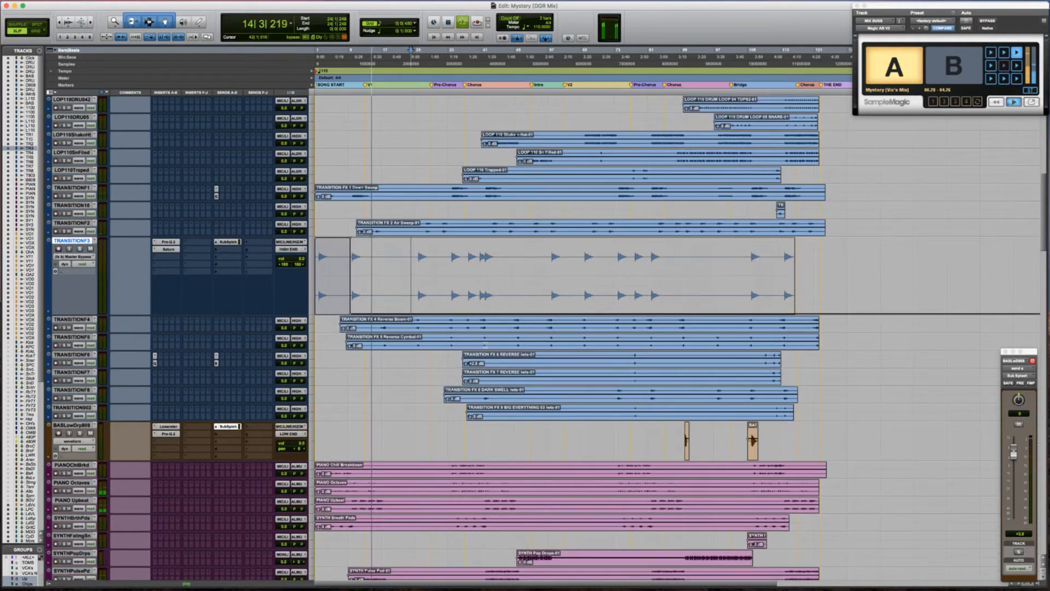
left_click(377, 323)
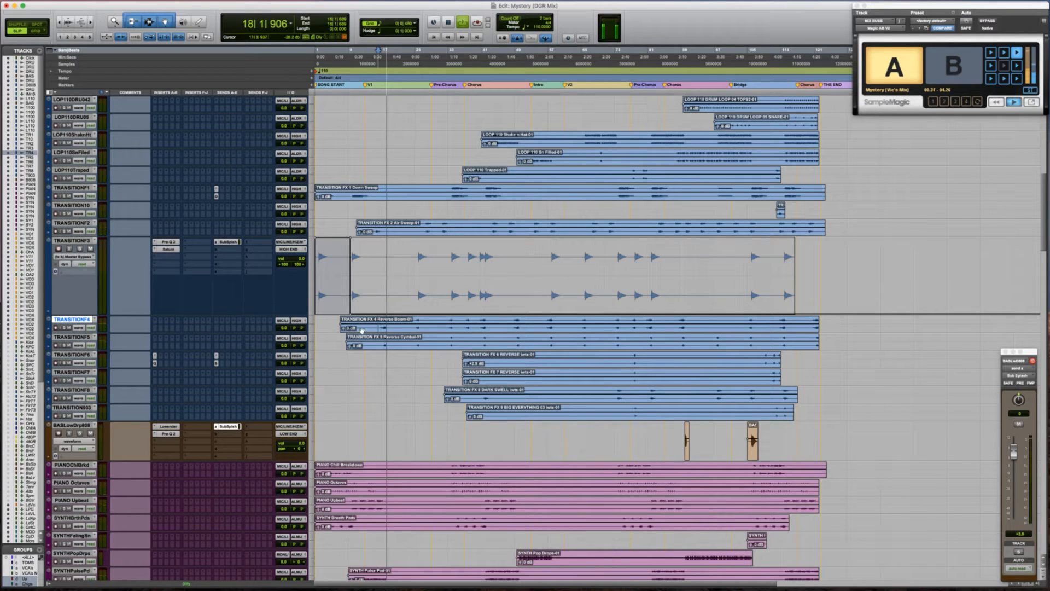
key("space")
left_click(381, 322)
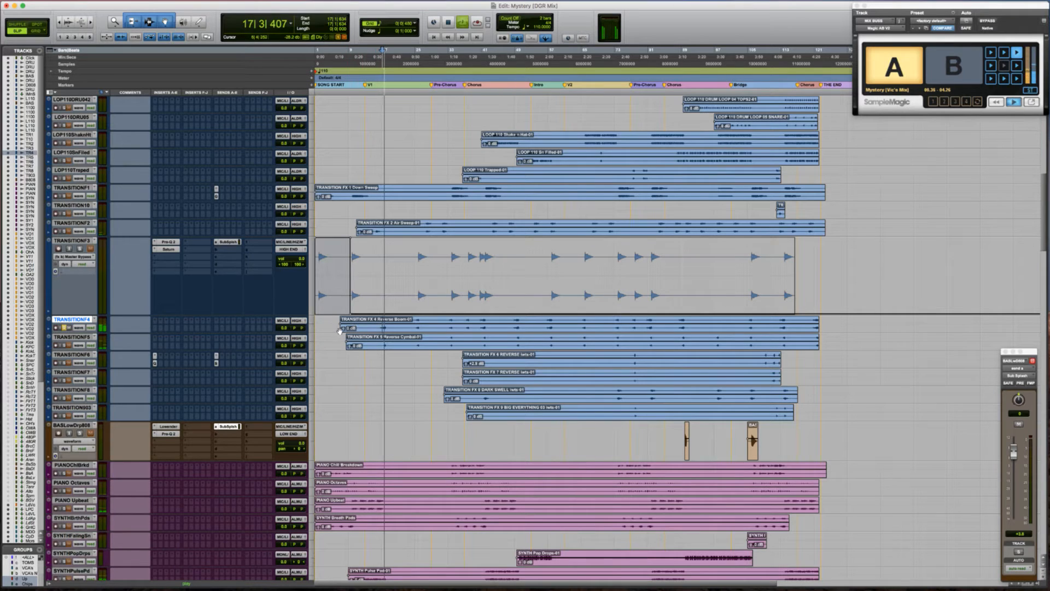
key("space")
left_click_drag(343, 329, 320, 310)
key("space")
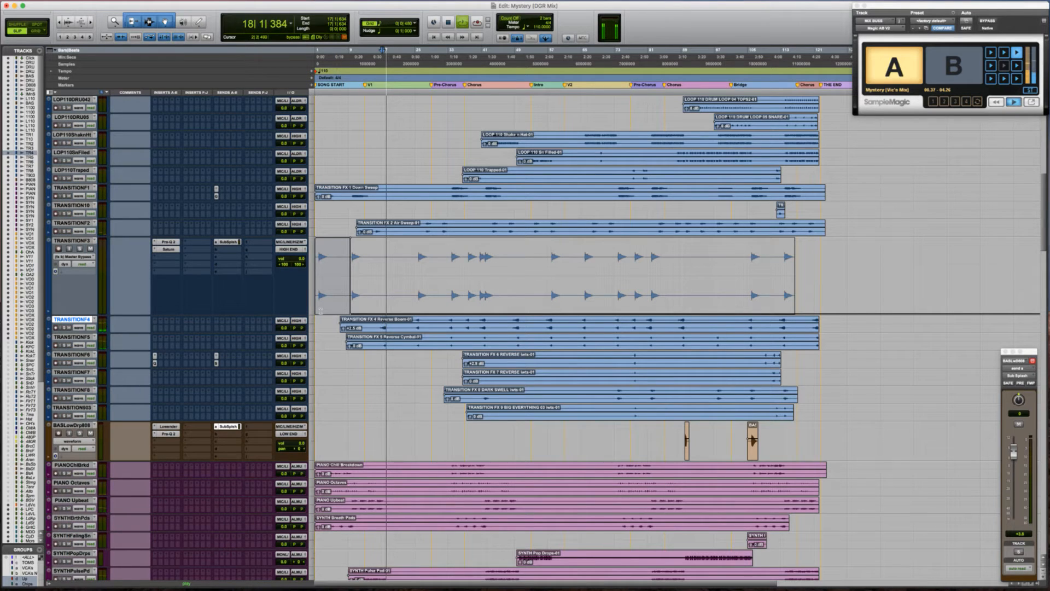
key("space")
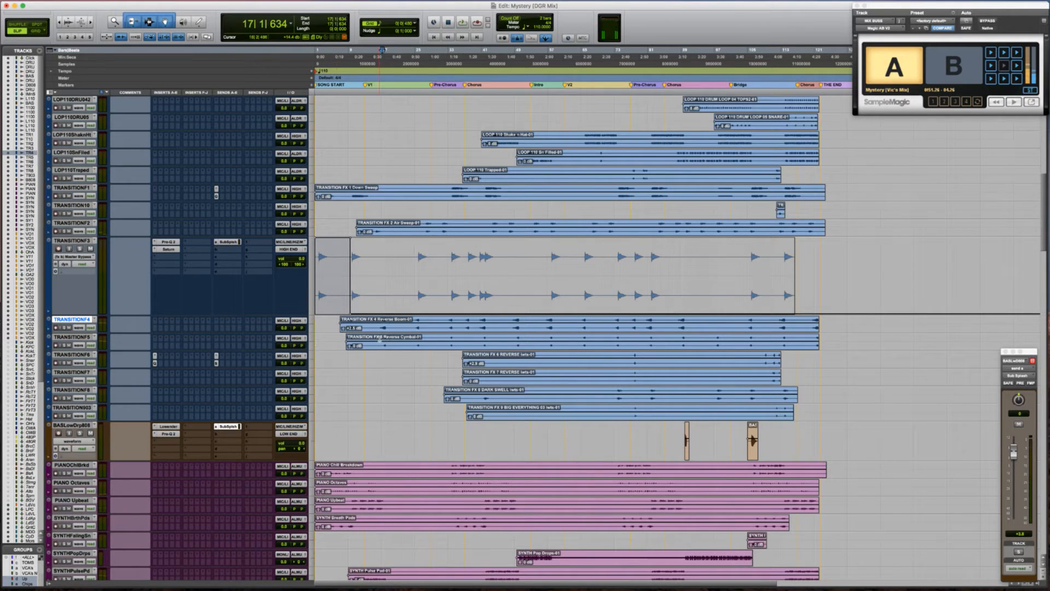
Audition the TRANSITION FX 5 Reverse Cymbal clip alone and in the mix around bar 17, and lower its clip gain
left_click(384, 340)
key("space")
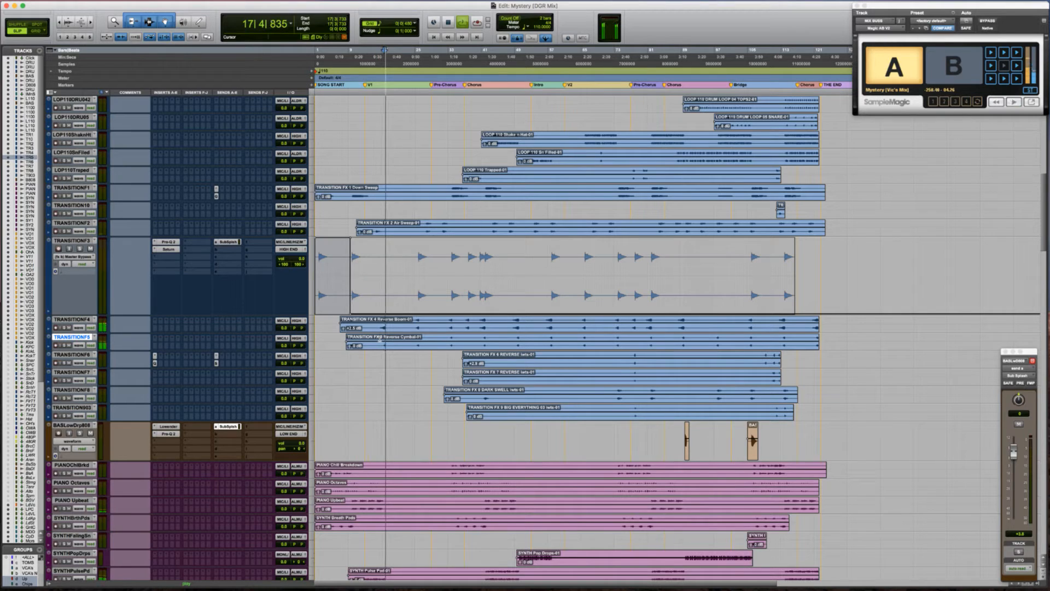
key("space")
key("space")
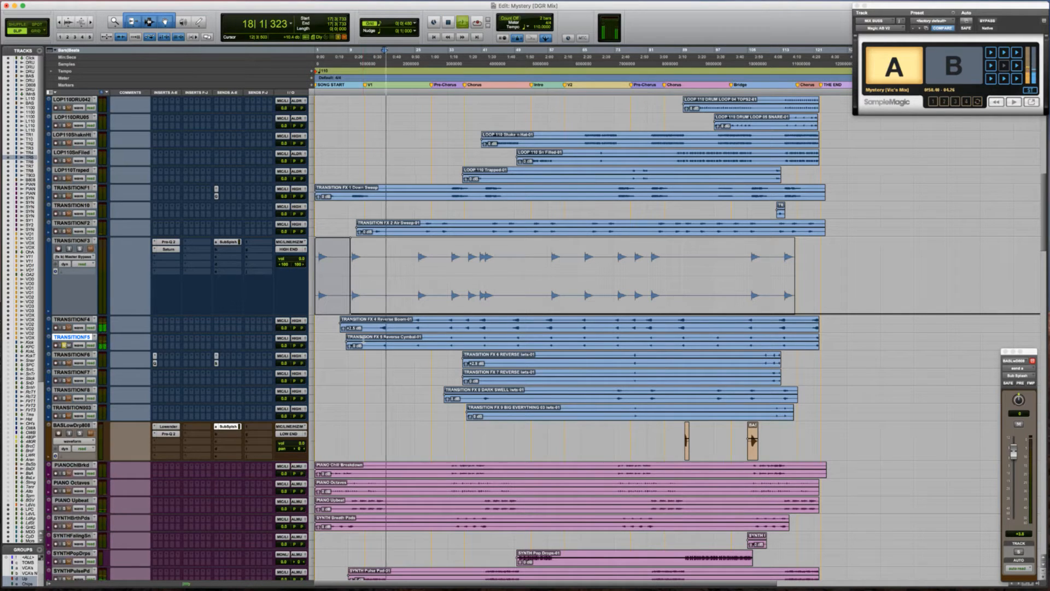
key("space")
key("space")
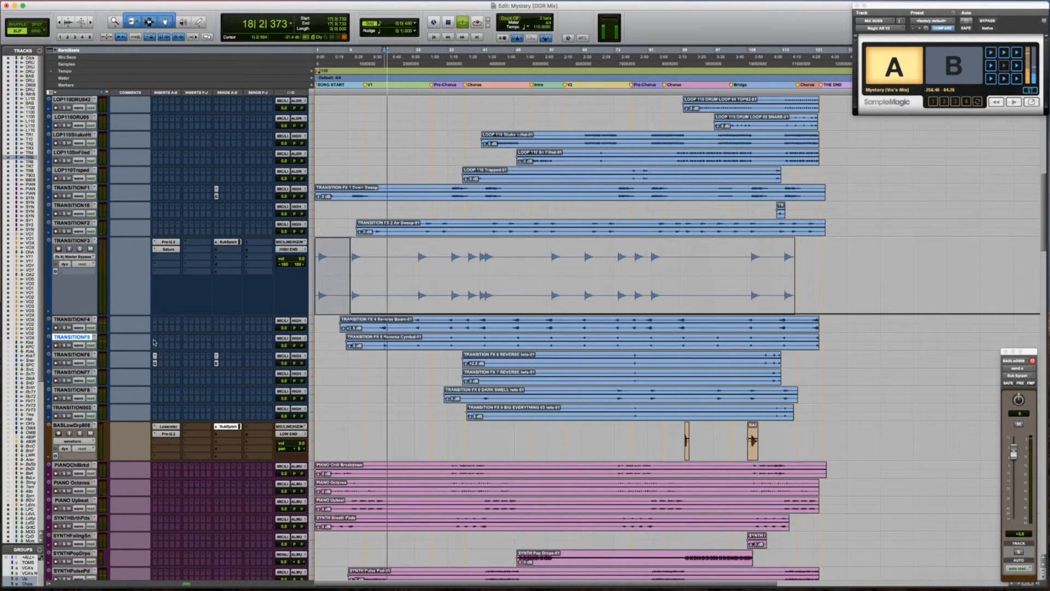
key("space")
left_click(349, 347)
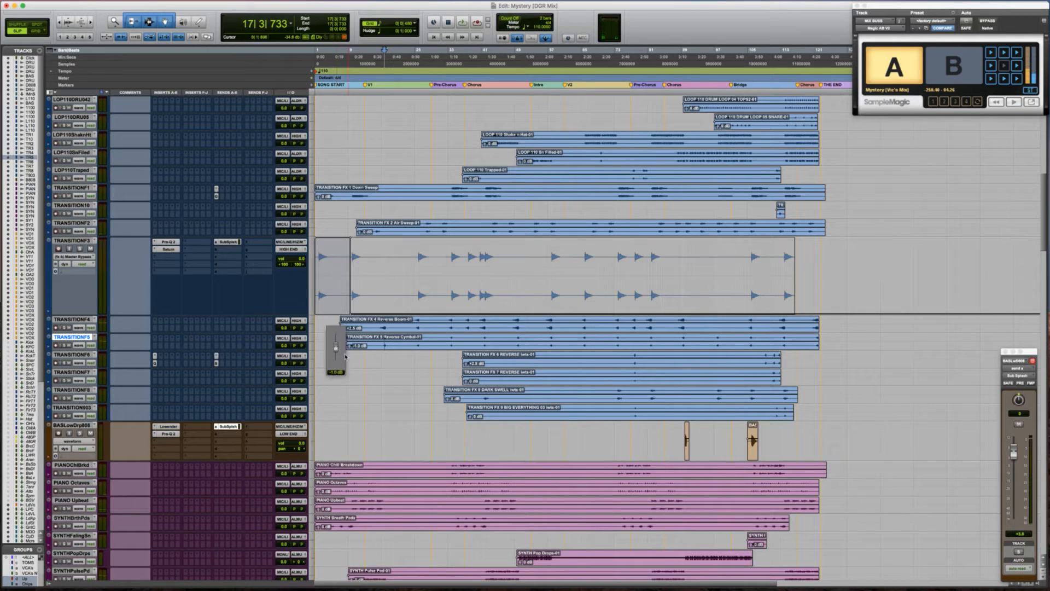
left_click_drag(345, 357, 345, 357)
key("space")
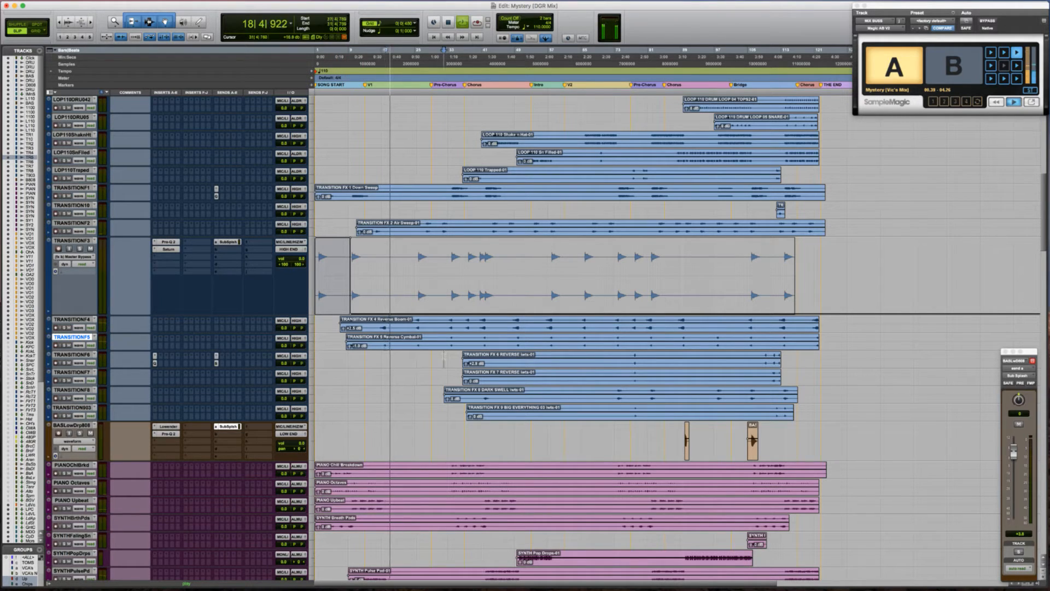
Audition the TRANSITION FX 6 Reverse clip at the first chorus and second pre-chorus, soloing its track
left_click(464, 361)
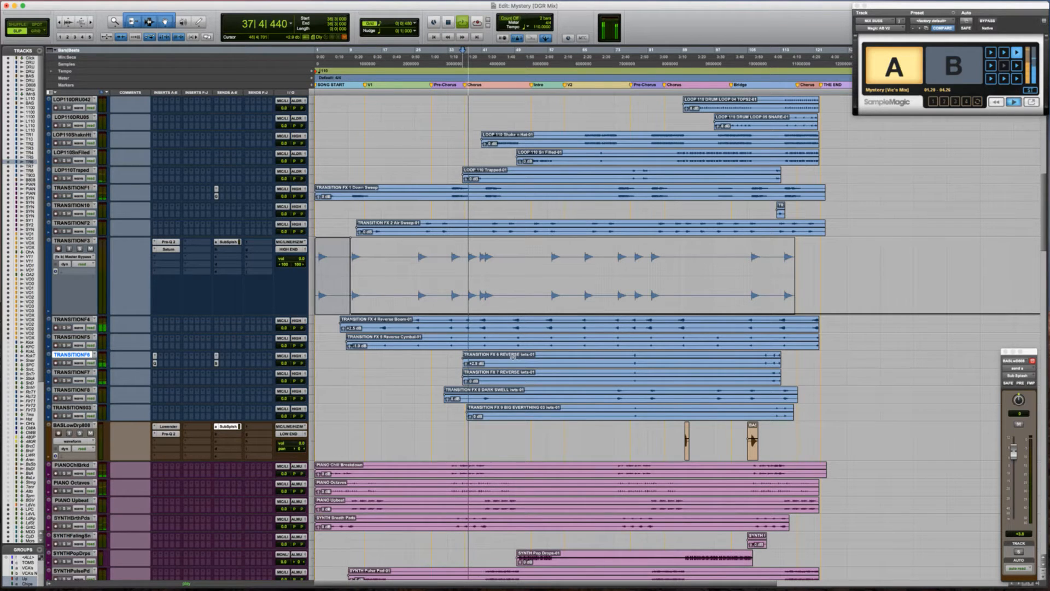
left_click(630, 354)
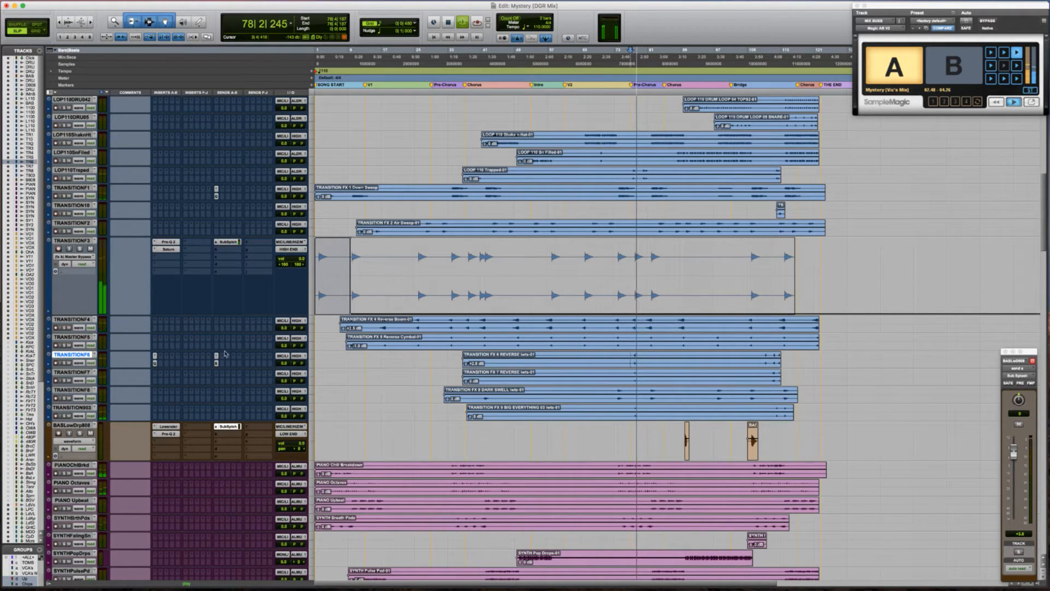
key("space")
key("space")
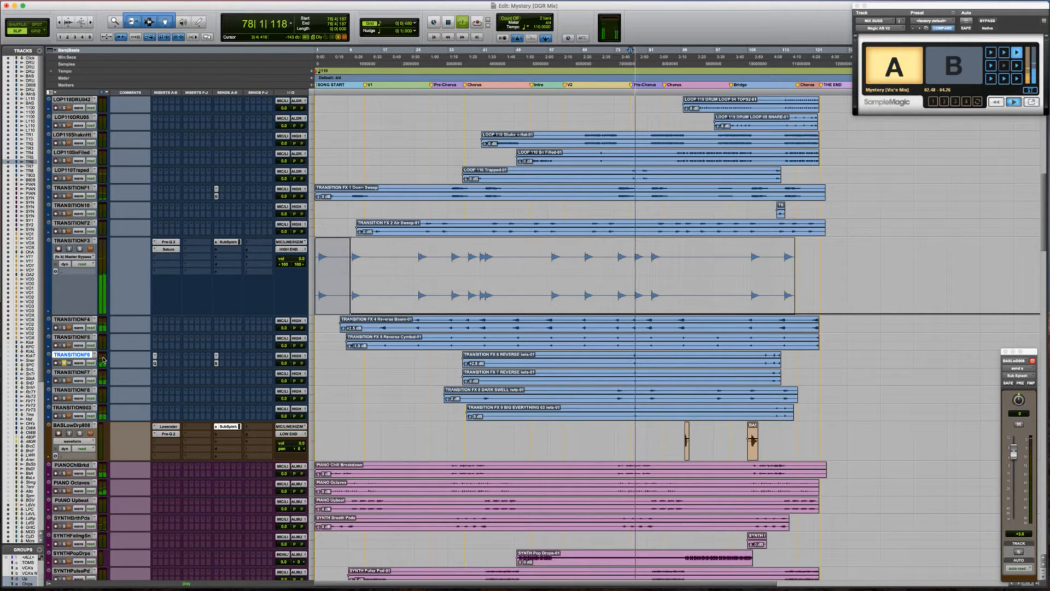
Solo TRANSITIONF7 together with TRANSITIONF6 and increase the height of the TRANSITIONF7 track
left_click(73, 371)
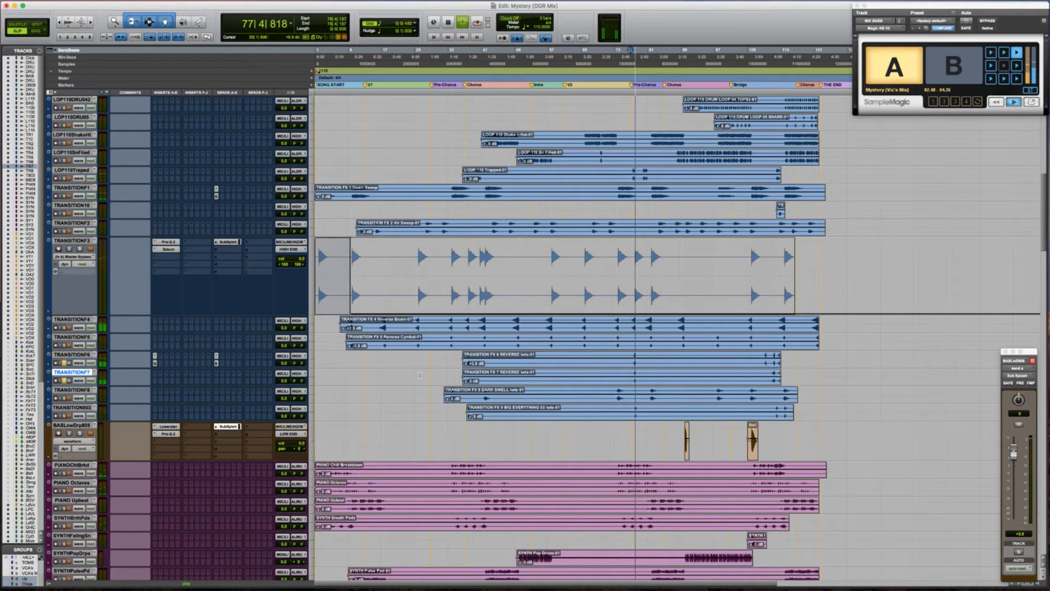
key("ctrl+Up")
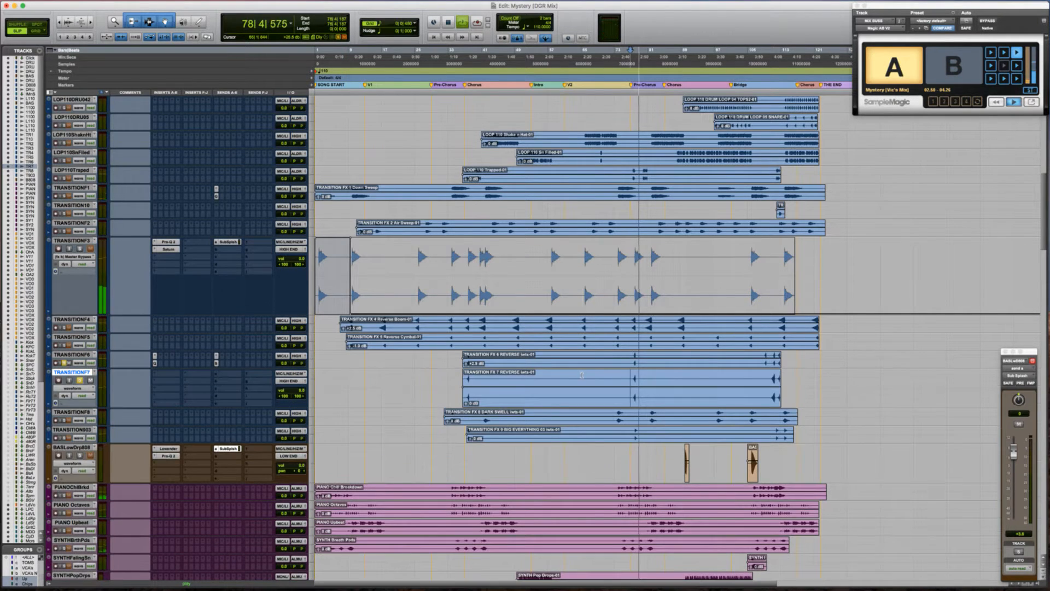
key("space")
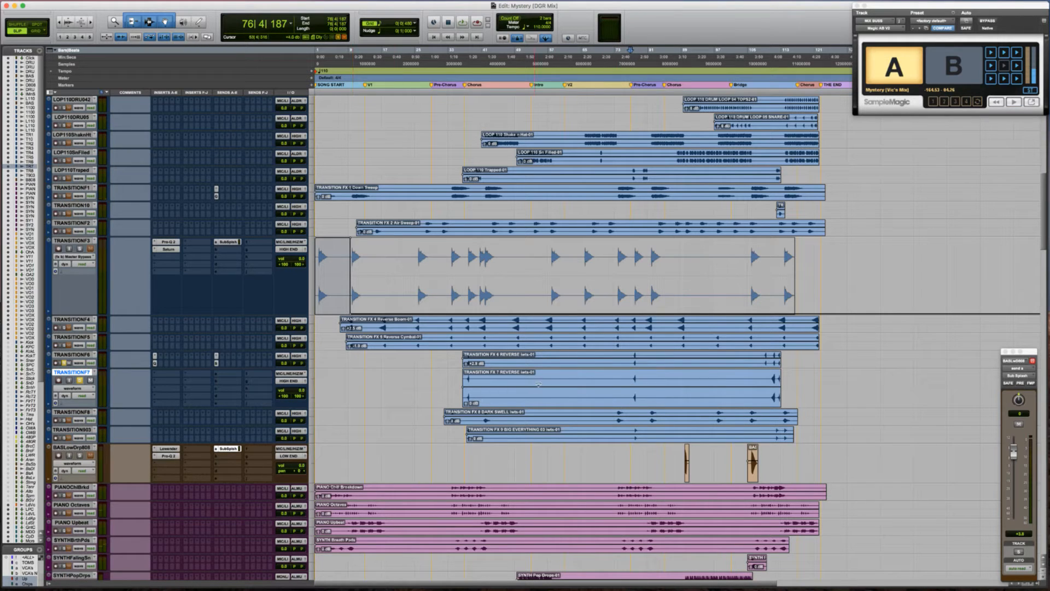
Play the soloed TRANSITION FX 6 and 7 reverse effects from about bar 77, with the timeline zoomed in there
left_click(632, 356)
key("space")
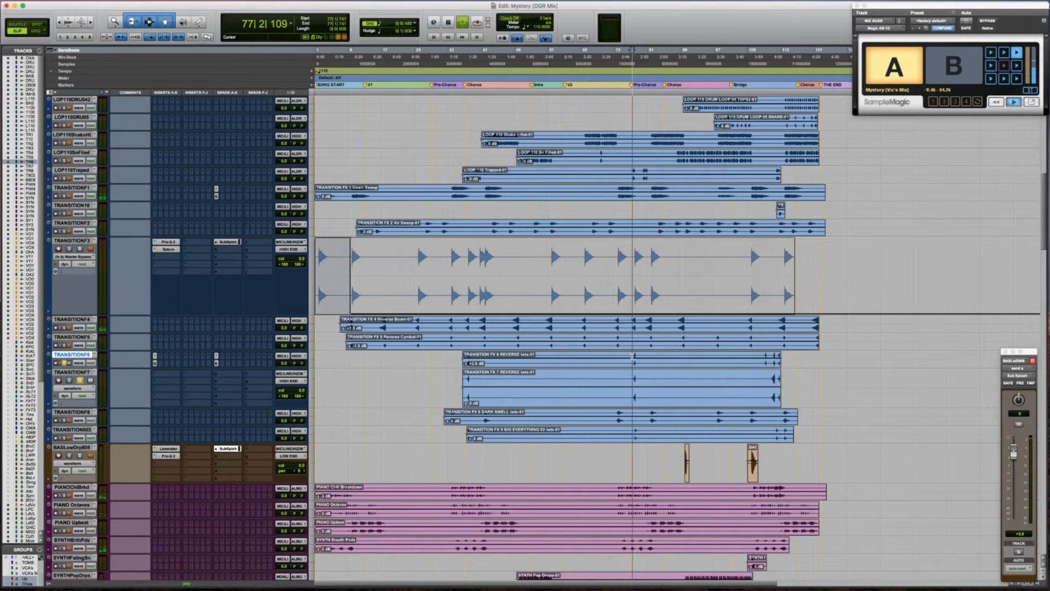
key("t")
key("t")
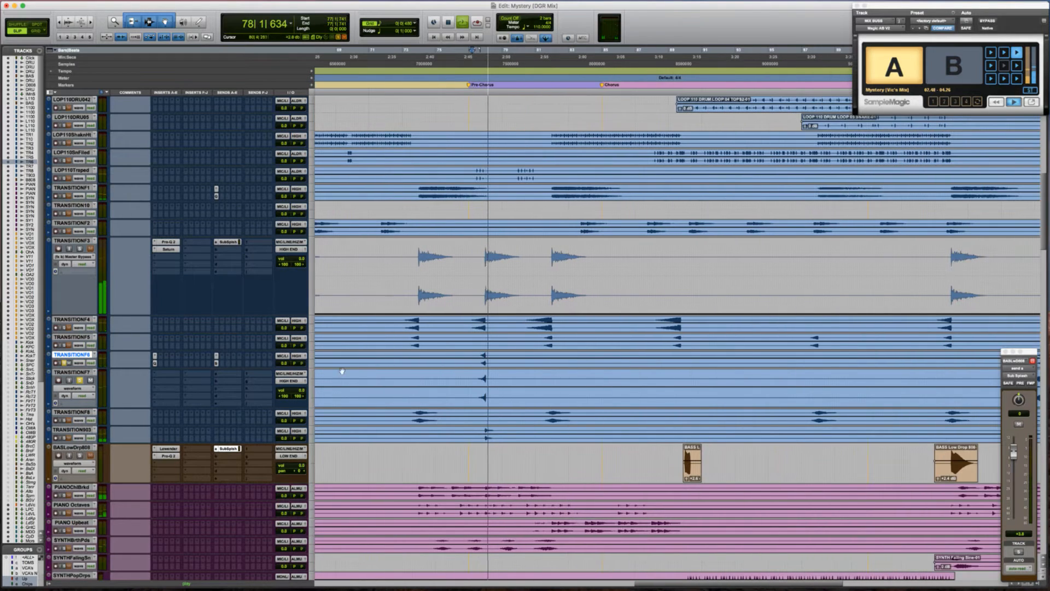
Route the outputs of TRANSITIONF6 and TRANSITIONF7 to a new stereo aux input track named Rev Pan
key("space")
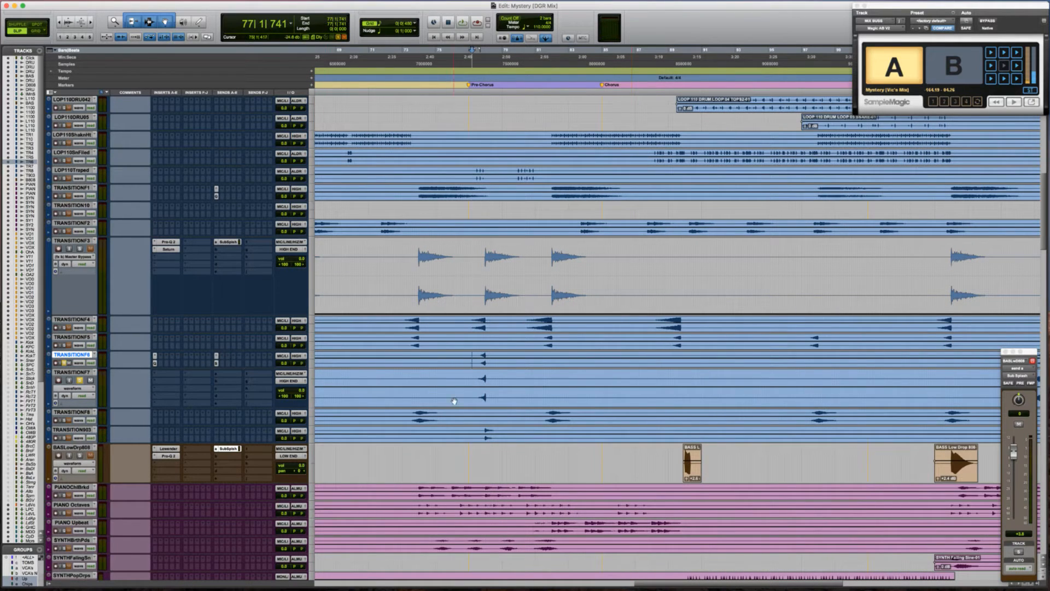
left_click(75, 371)
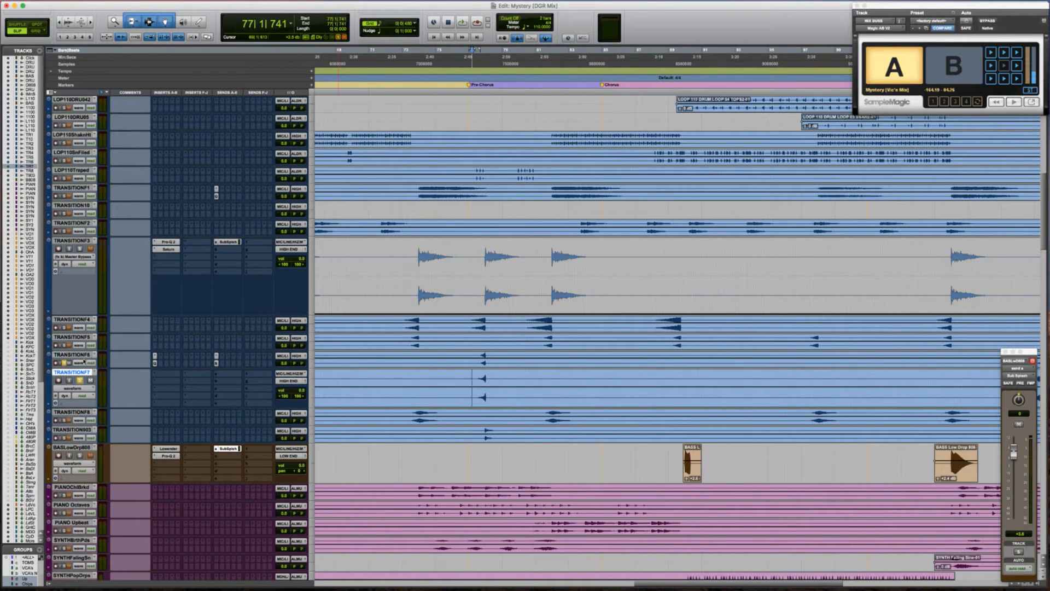
key("ctrl+Down")
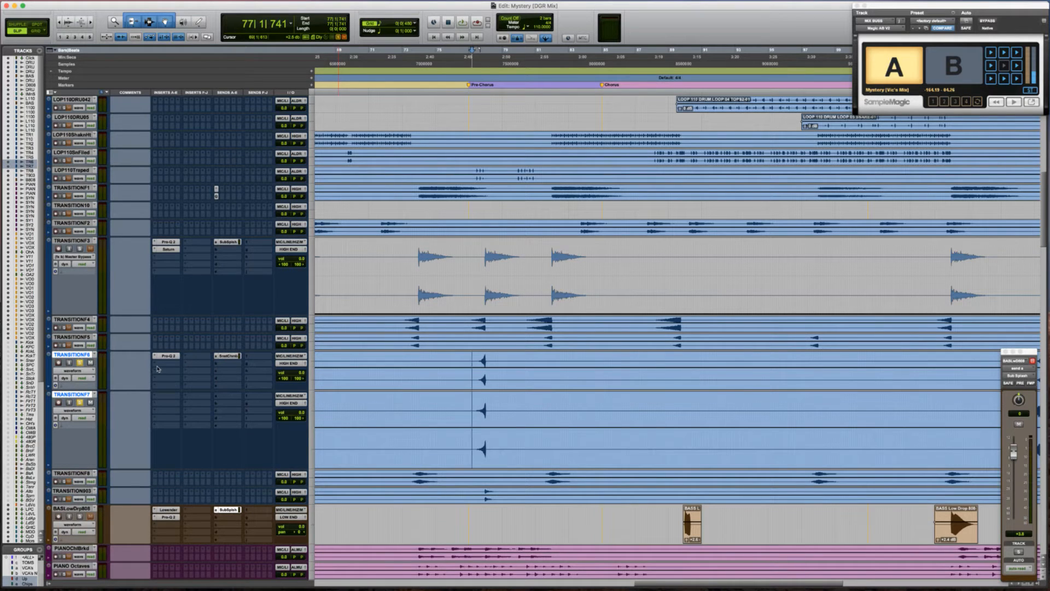
left_click(292, 364)
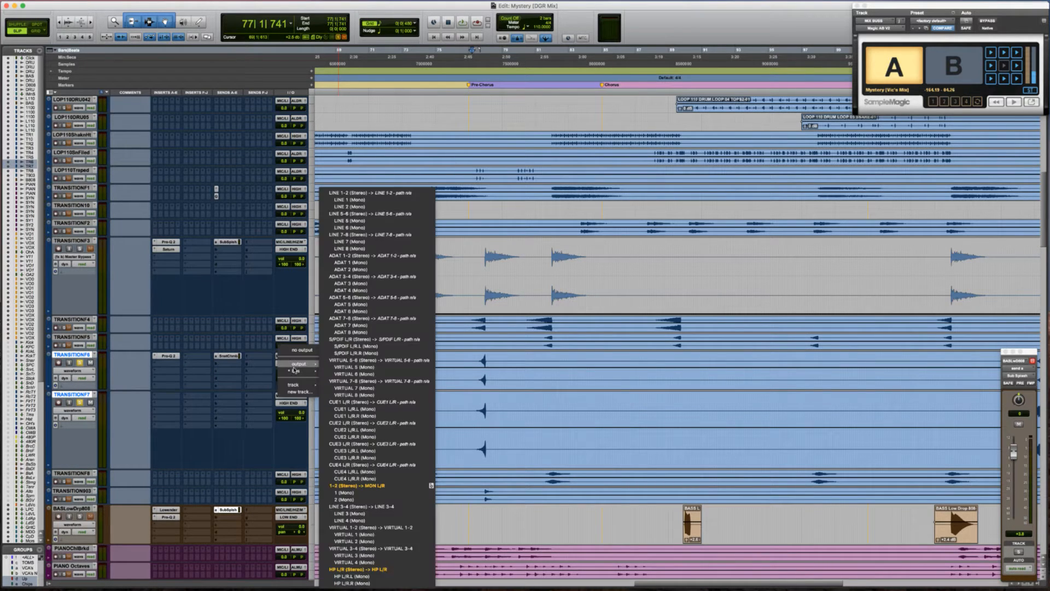
left_click(294, 397)
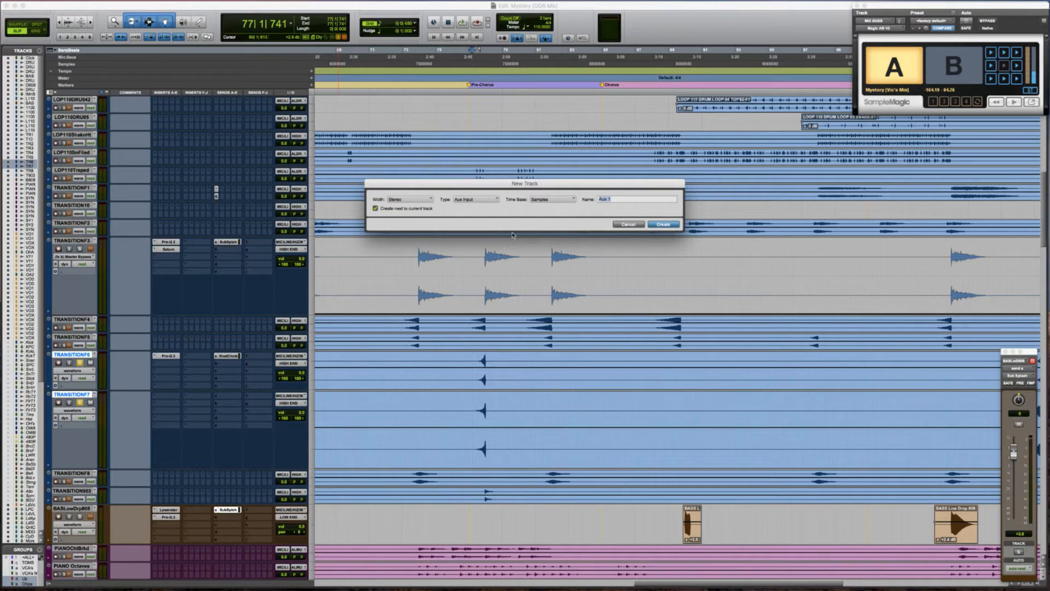
type("Rev Par")
key("Return")
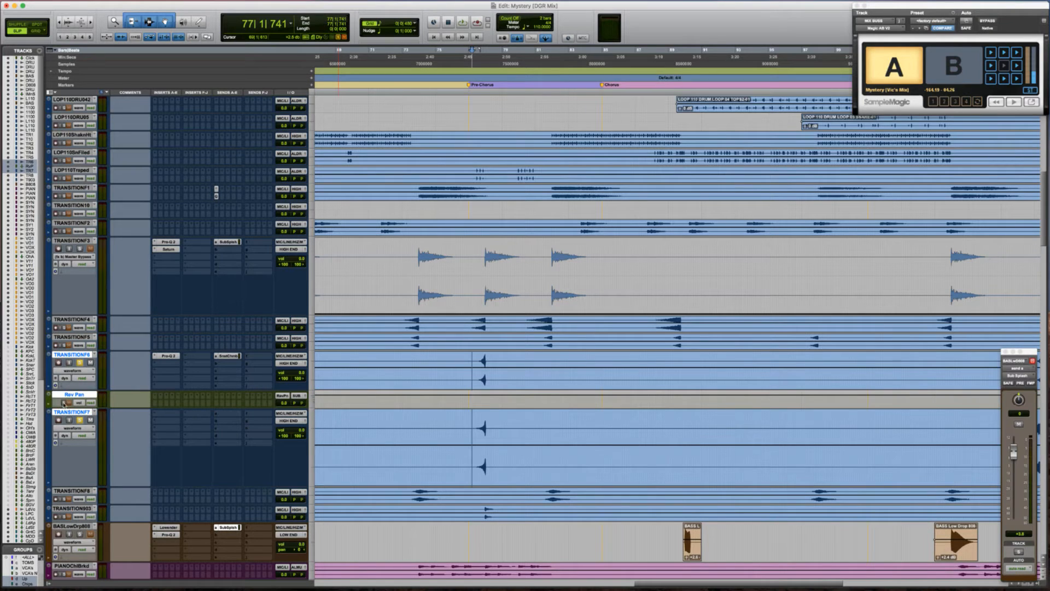
Set the Rev Pan track's output to the HIGH END bus and move the track directly below TRANSITIONF7
left_click(296, 397)
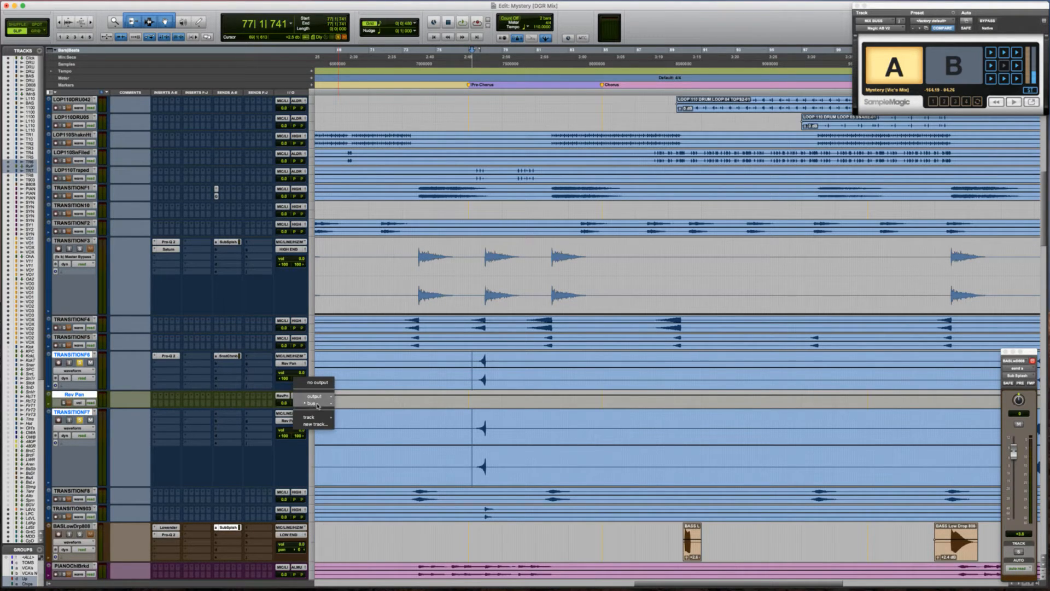
mouse_move(316, 405)
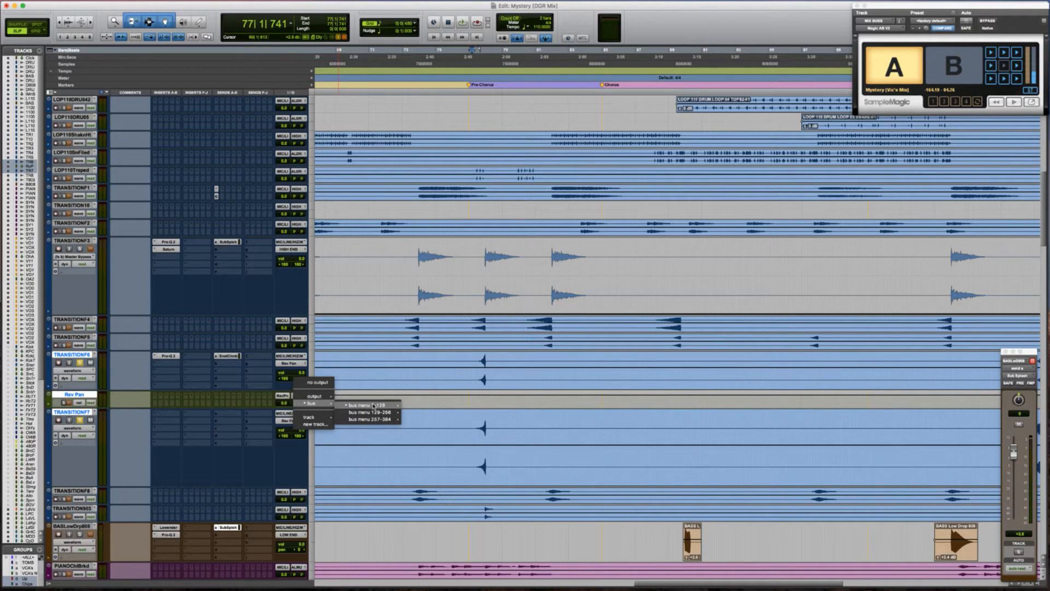
mouse_move(373, 406)
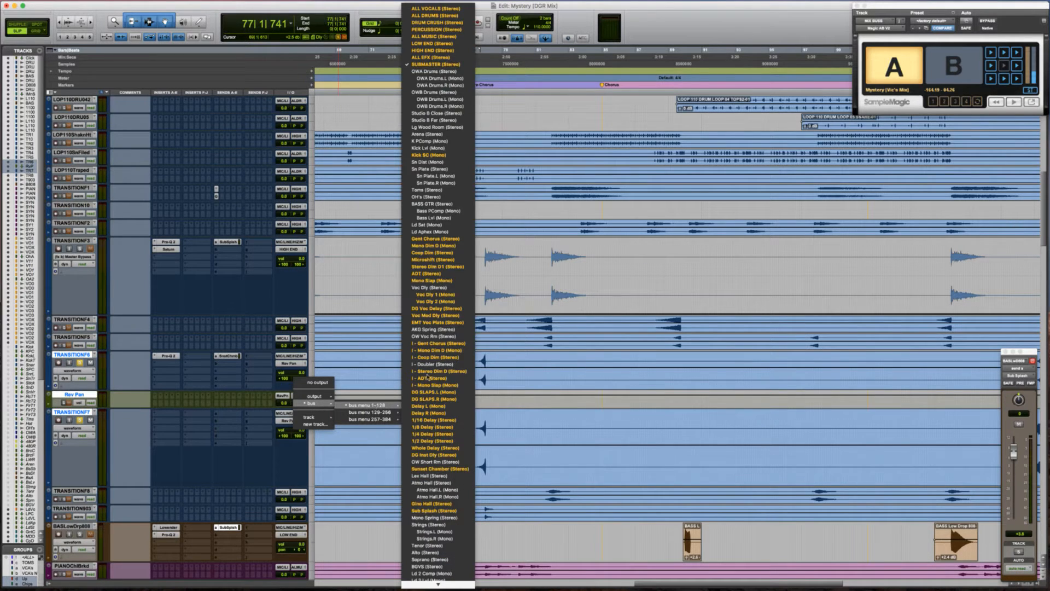
left_click(436, 63)
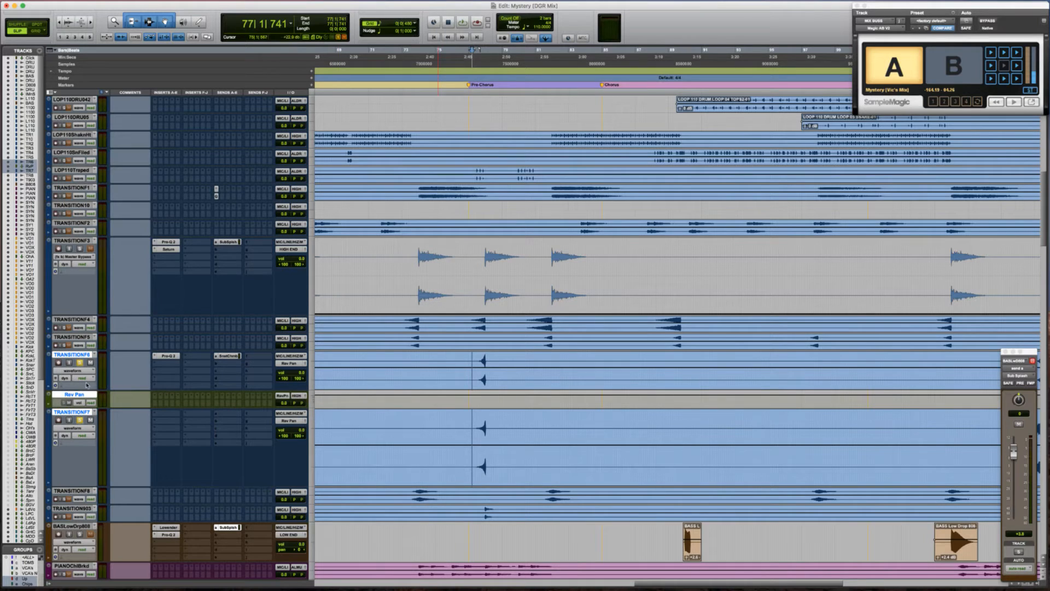
left_click(74, 395)
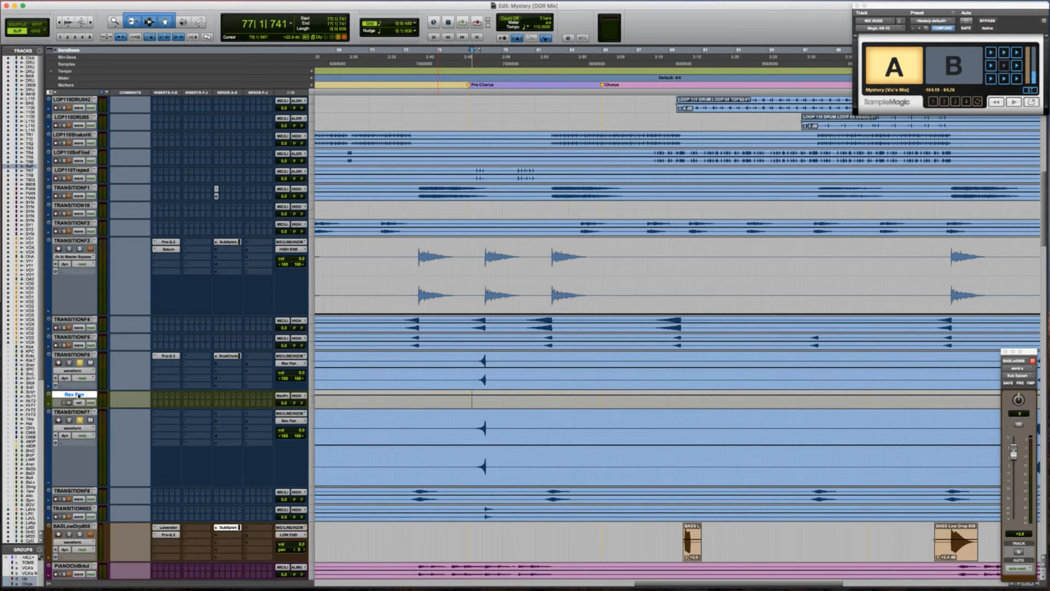
left_click_drag(75, 484, 76, 486)
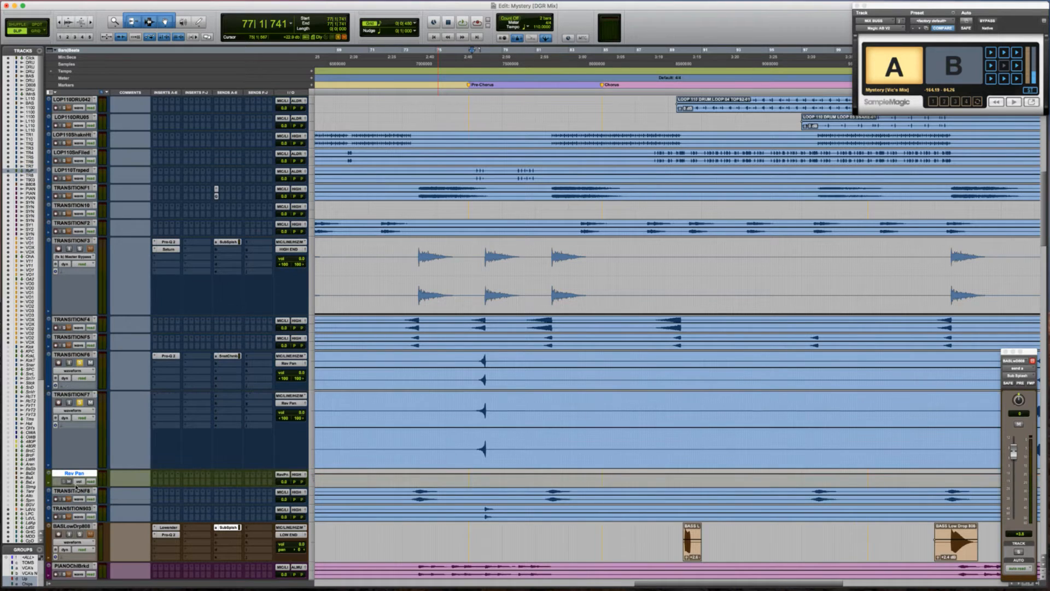
Reduce the height of the TRANSITIONF7 and TRANSITIONF6 tracks
left_click(427, 423)
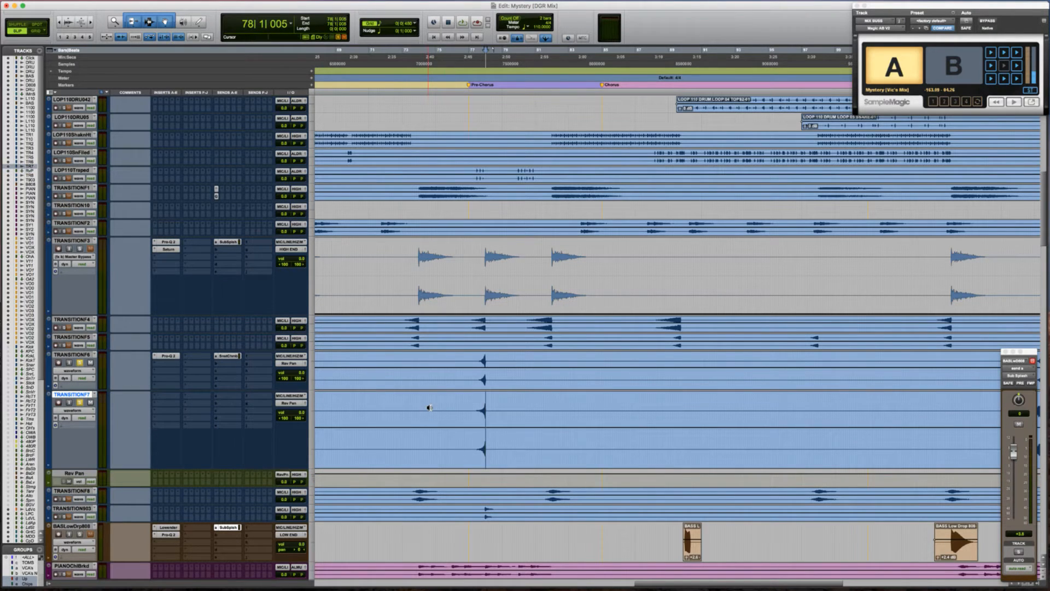
key("ctrl+Down")
left_click(474, 399)
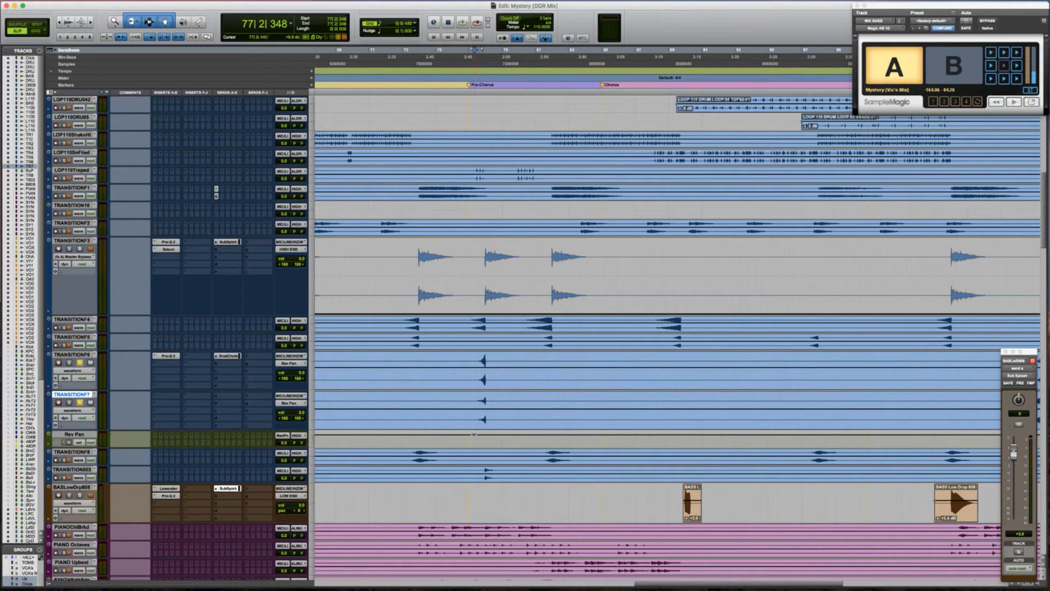
key("shift+p")
key("ctrl+Down")
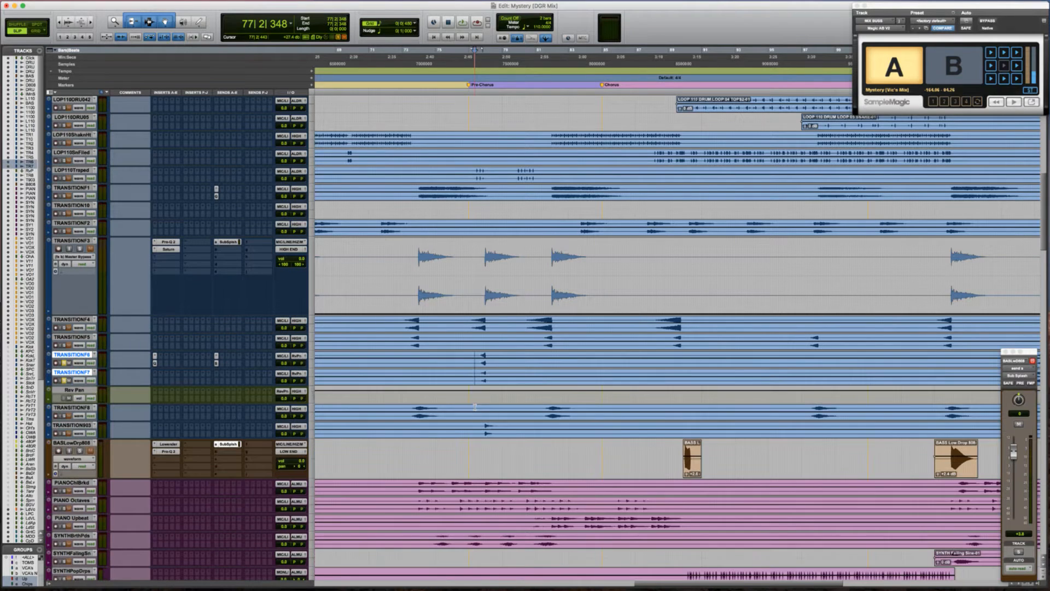
Enlarge the Rev Pan track and show its left pan automation, with the timeline zoomed in around bar 78
key("semicolon")
key("ctrl+Up")
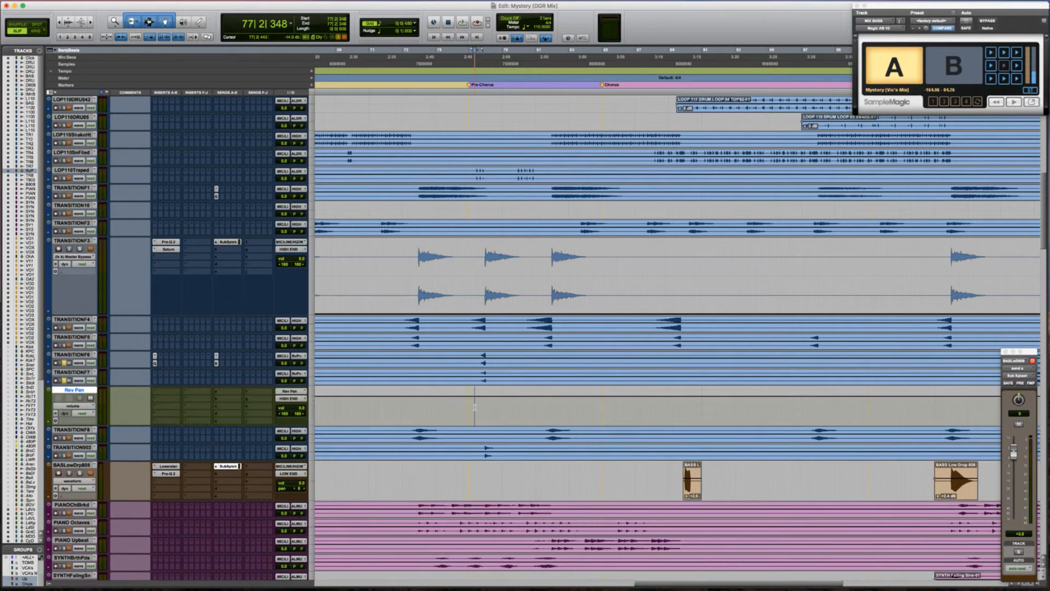
key("super+bracketright")
key("super+bracketright")
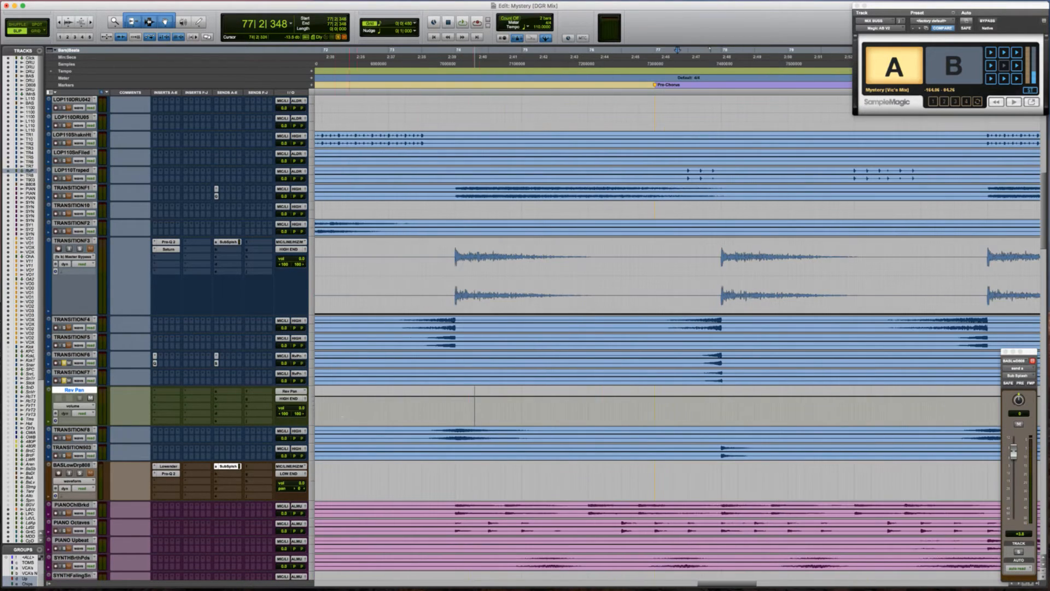
left_click(285, 414, "ctrl+super")
scroll(653, 416, "right", 5)
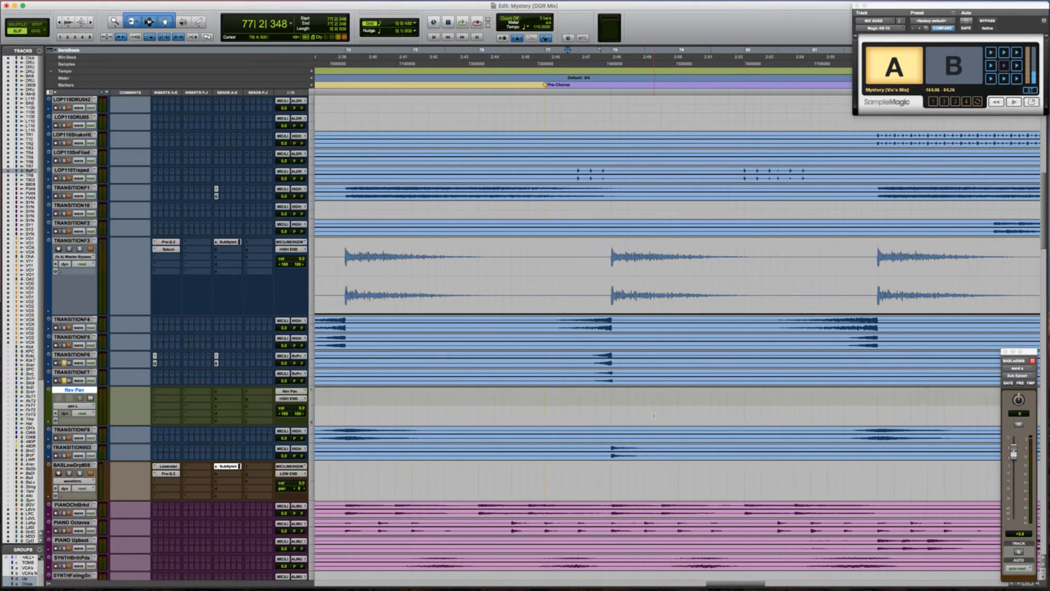
Draw a V-shaped left pan automation sweep on Rev Pan beneath the reverse effects leading into bar 78, and play it
left_click(525, 356)
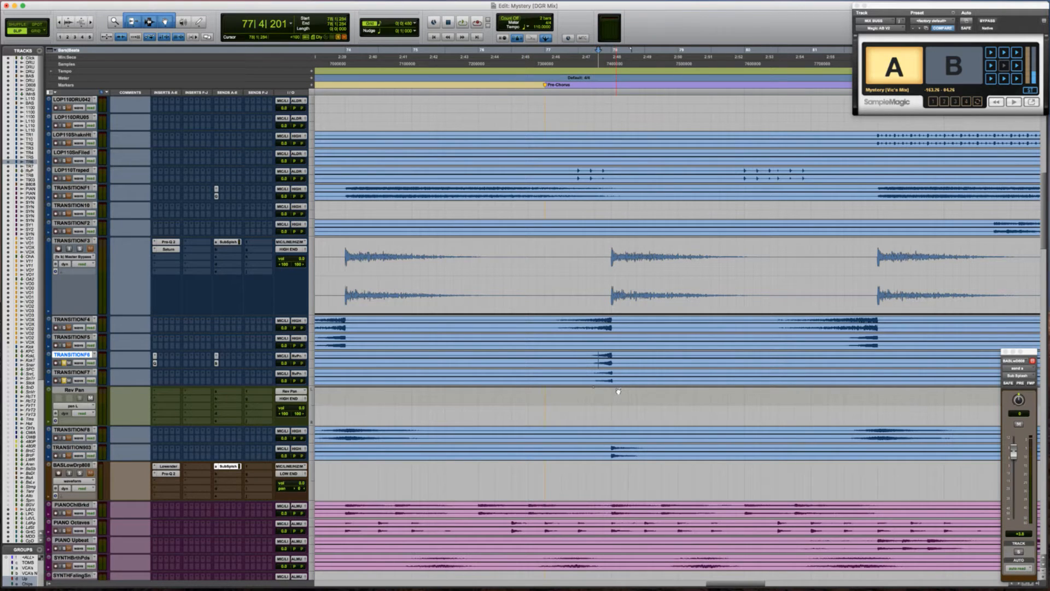
left_click_drag(611, 397, 612, 413)
left_click(587, 400)
key("space")
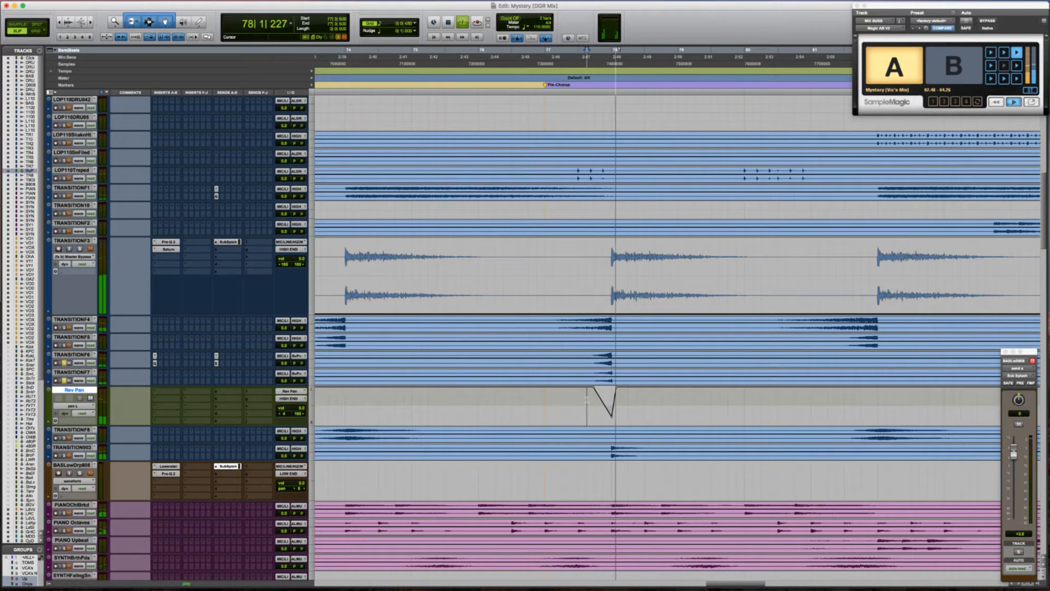
key("space")
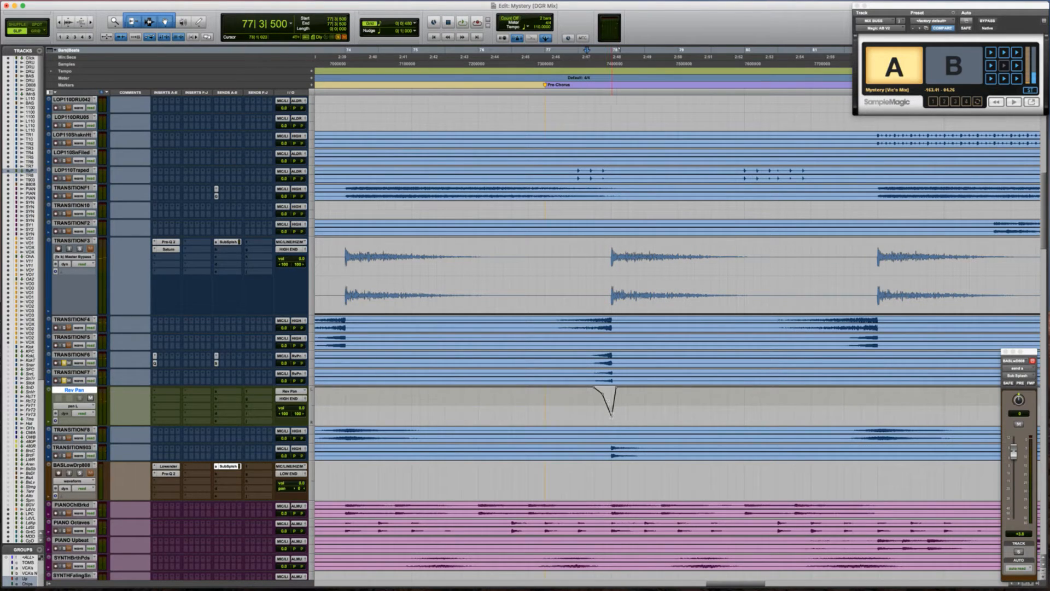
Raise the lowest point of Rev Pan's left pan sweep at bar 78 and audition the change from bar 77
left_click_drag(612, 417, 612, 408)
key("space")
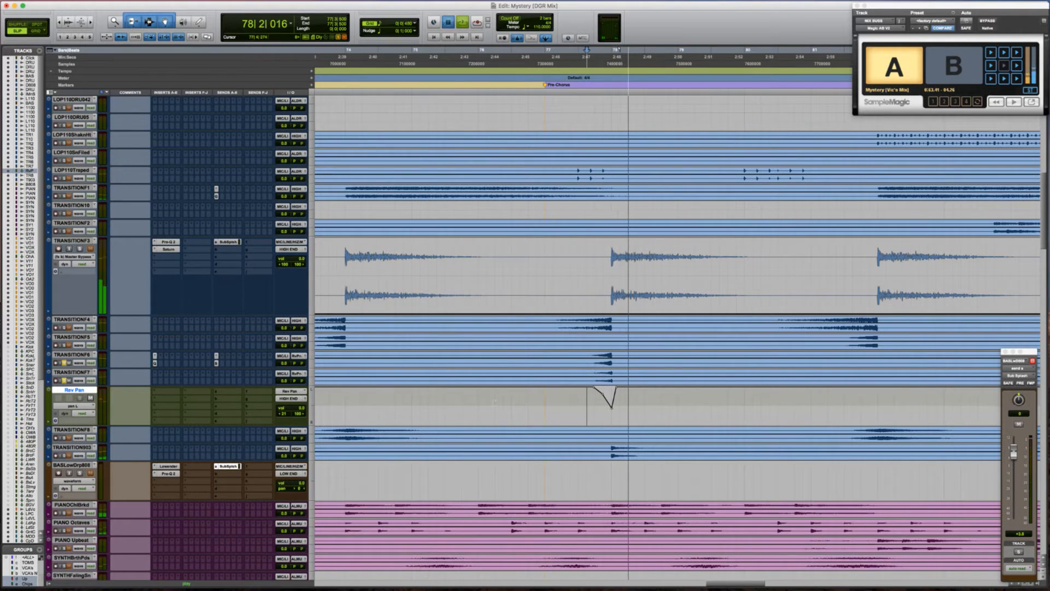
key("space")
key("space")
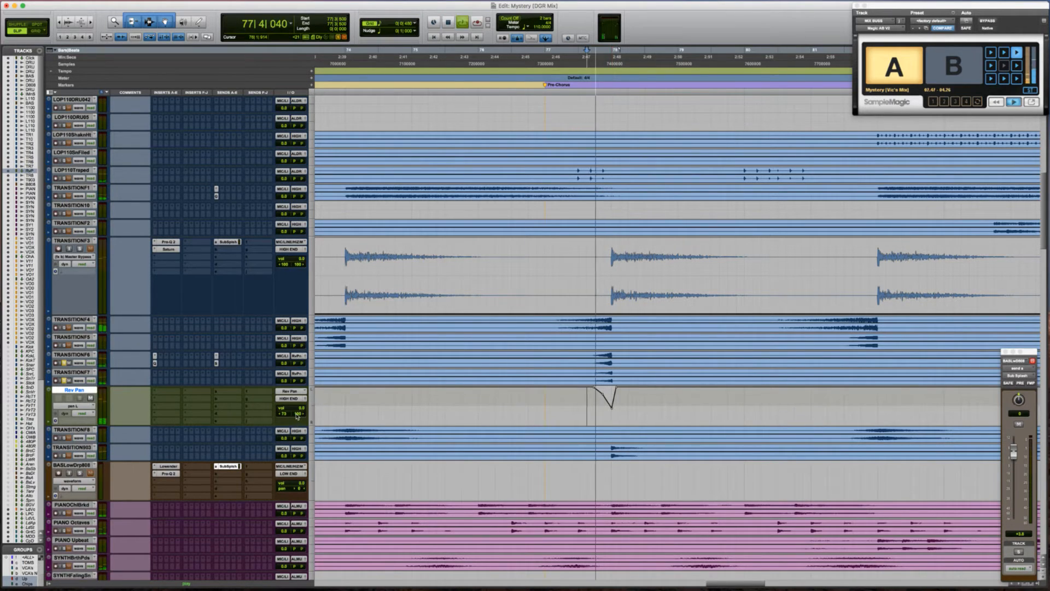
key("space")
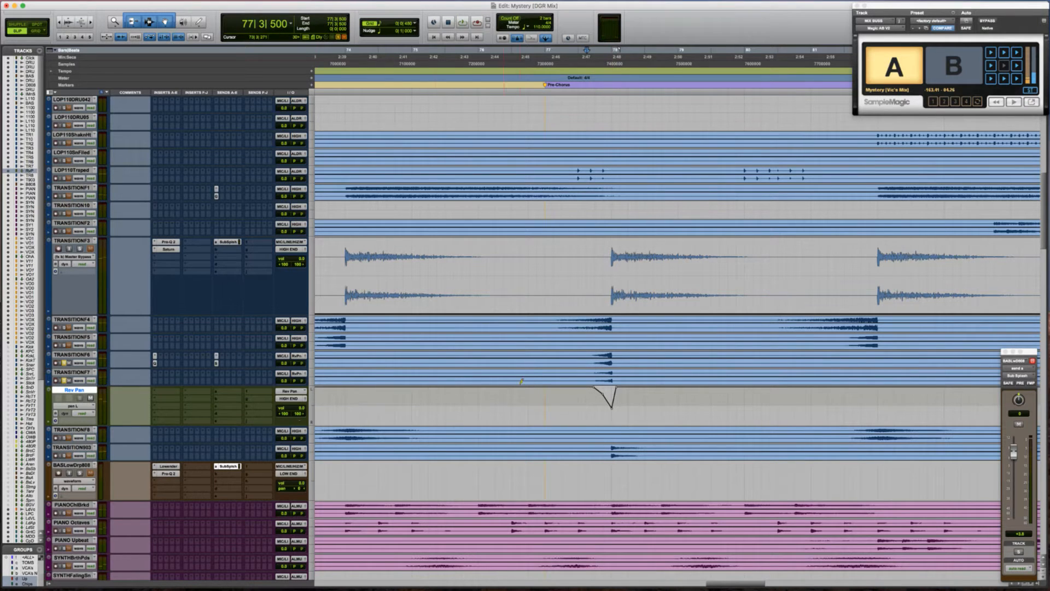
Solo TRANSITIONF4 along with the panned reverse effects and play them from bar 77
key("r")
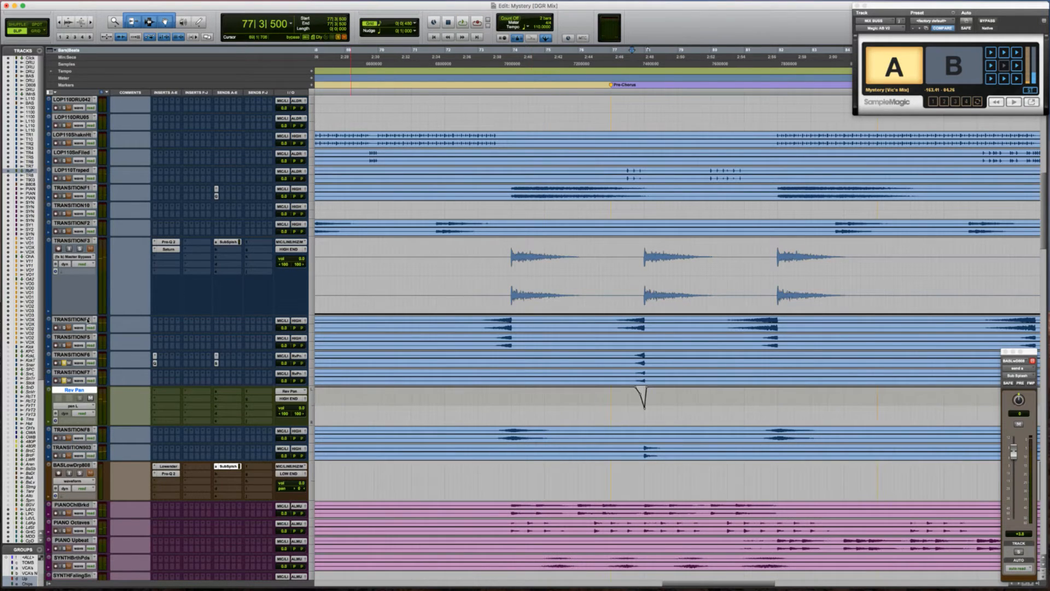
left_click(82, 321)
key("space")
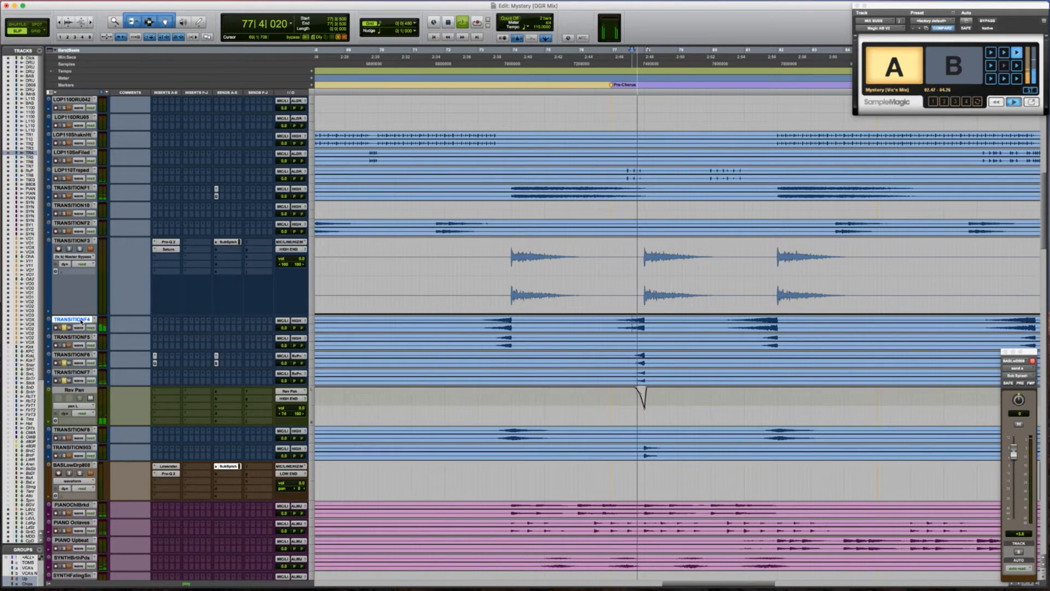
key("space")
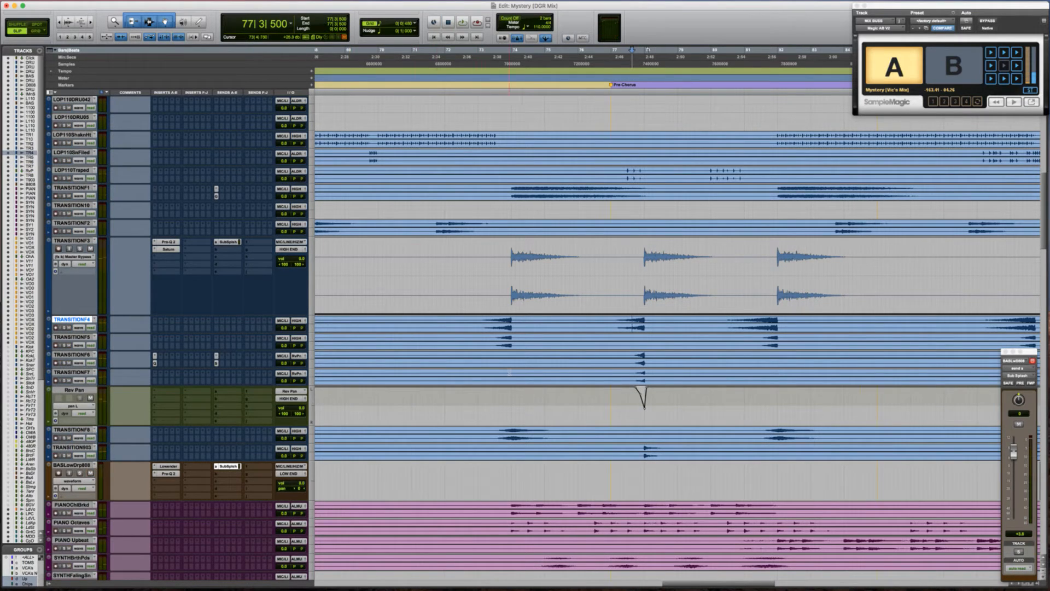
Play briefly from bar 77 again and from bar 7 in the song's opening section
scroll(510, 372, "left", 20)
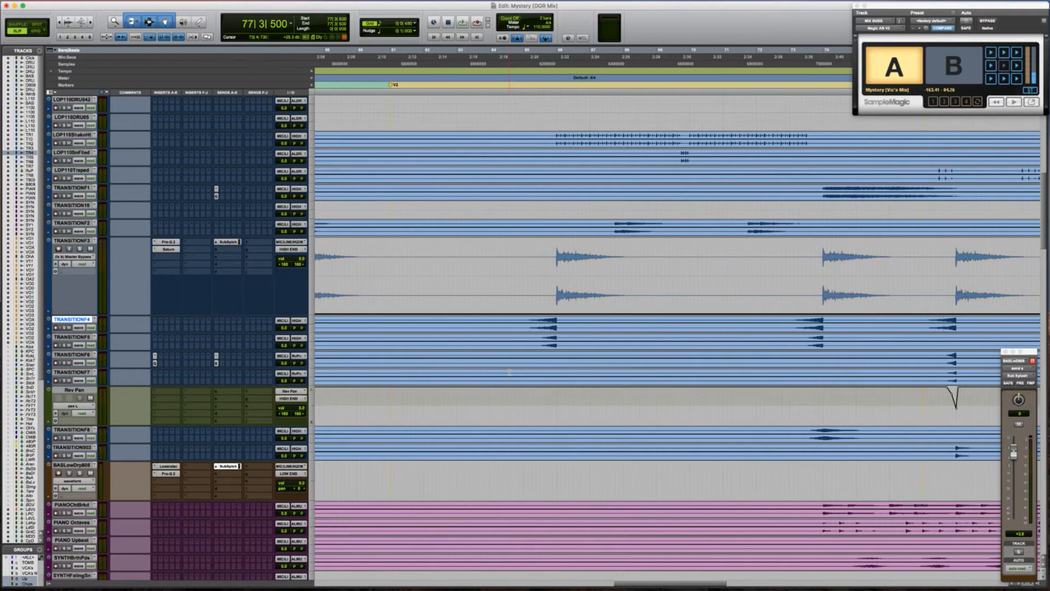
scroll(509, 372, "left", 15)
key("space")
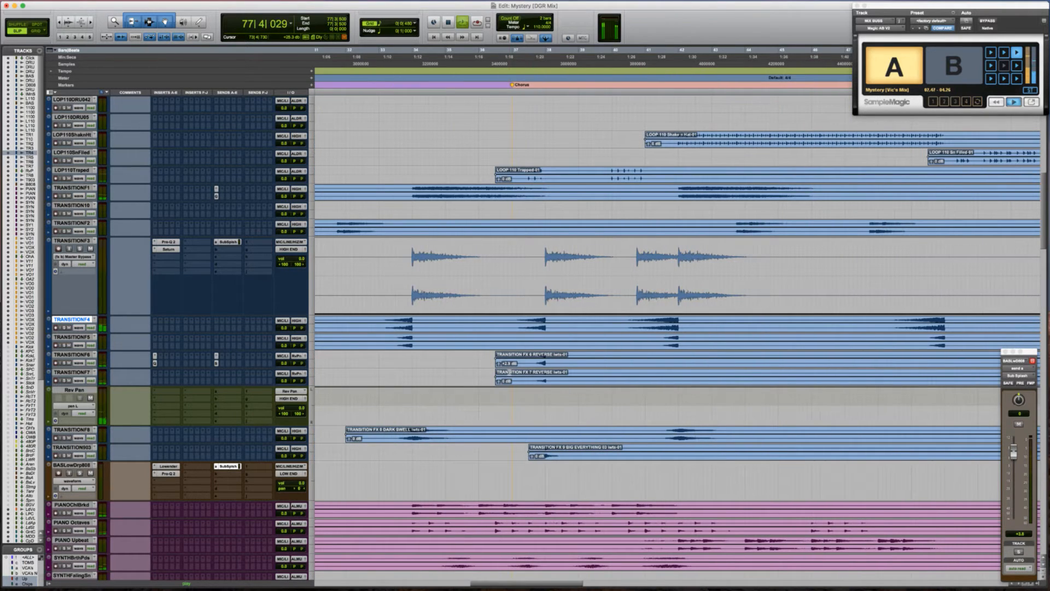
key("space")
key("alt+Tab")
key("space")
scroll(509, 371, "down", 1)
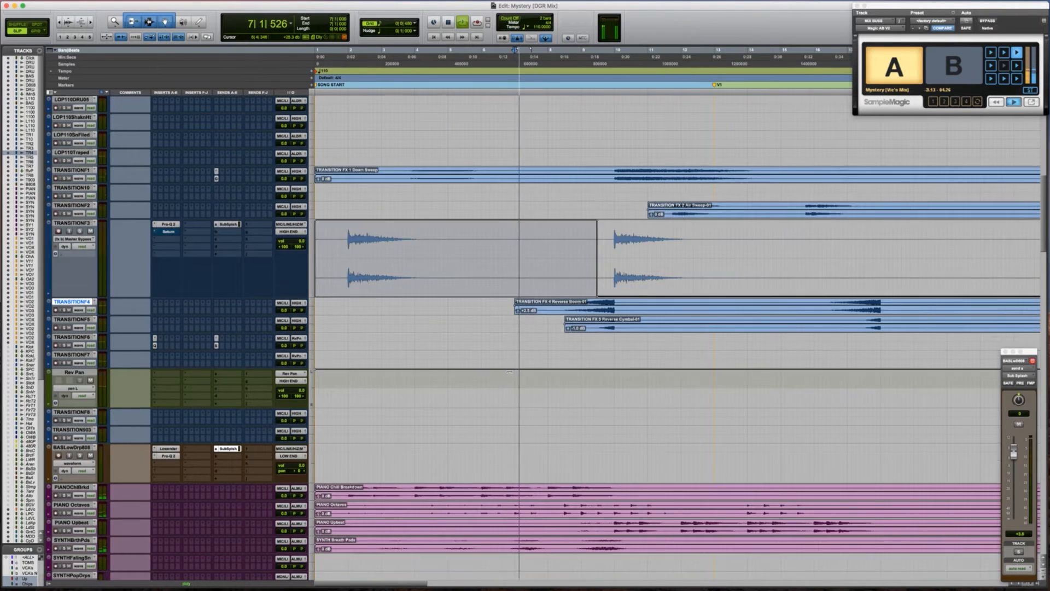
Locate the TRANSITION FX 6 and 7 reverse clips at the first chorus and play them in the mix from about bar 37
key("r")
scroll(510, 364, "right", 15)
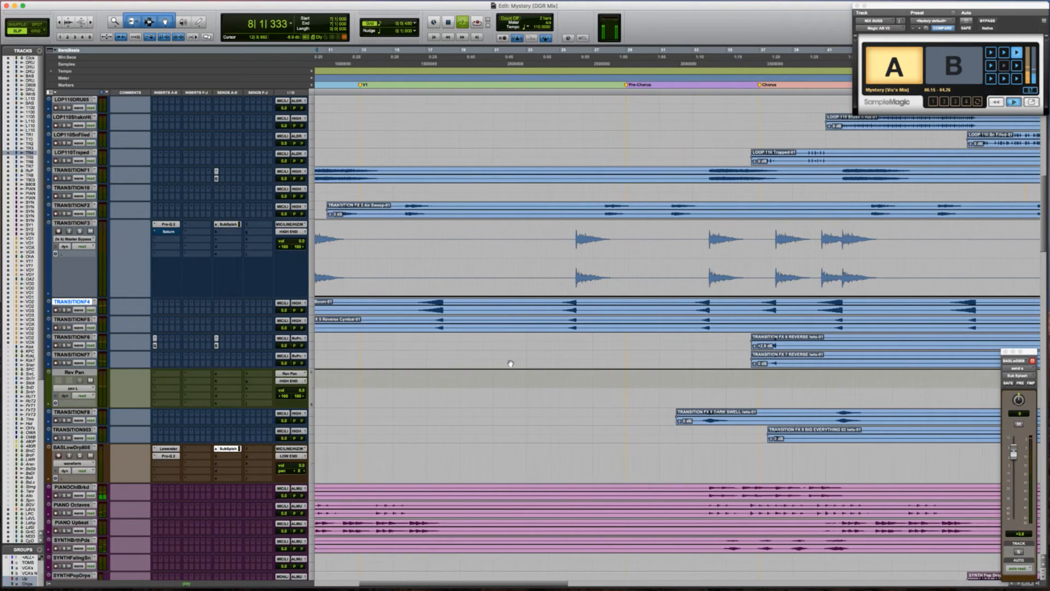
scroll(517, 364, "up", 1)
left_click(607, 354)
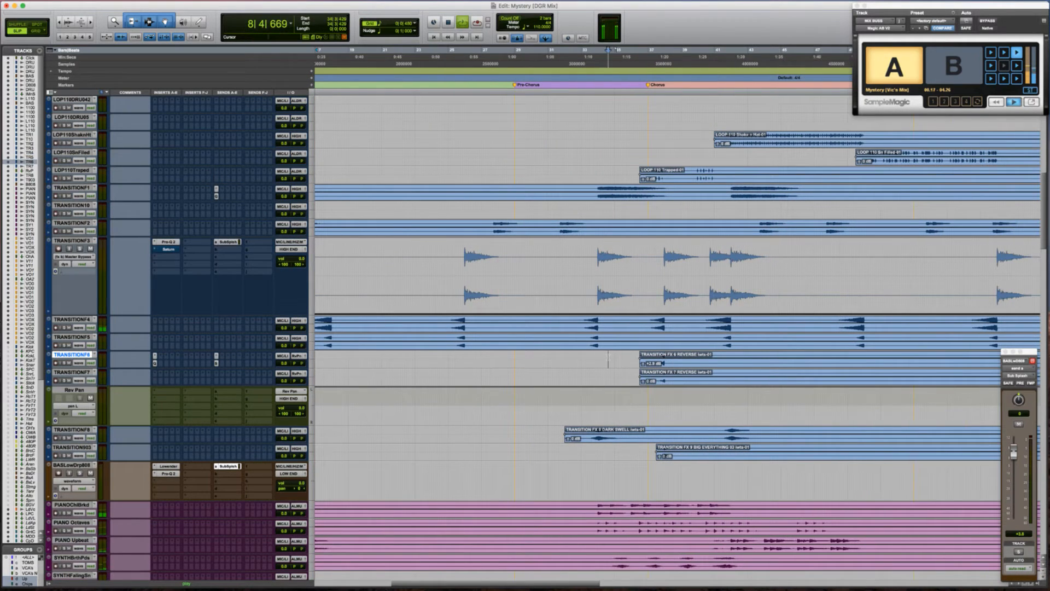
key("t")
scroll(608, 355, "right", 4)
key("t")
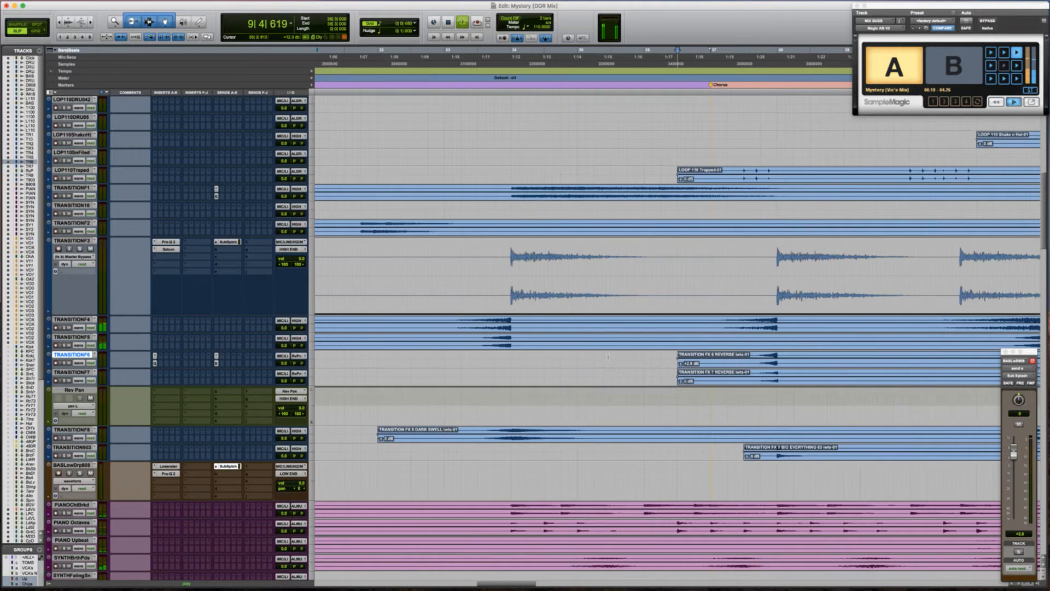
scroll(608, 356, "right", 7)
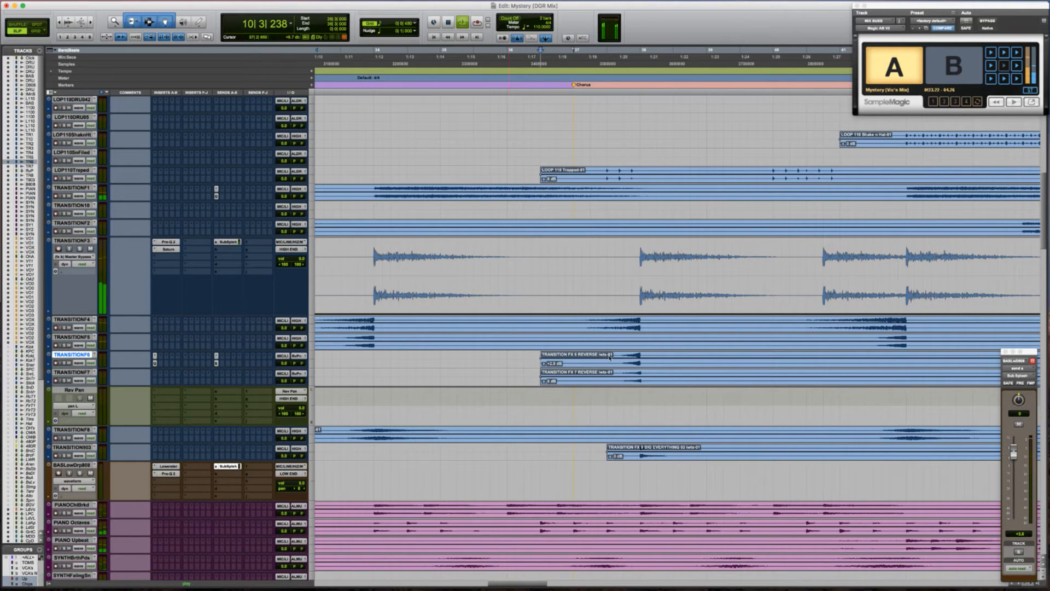
left_click(613, 356)
key("space")
key("space")
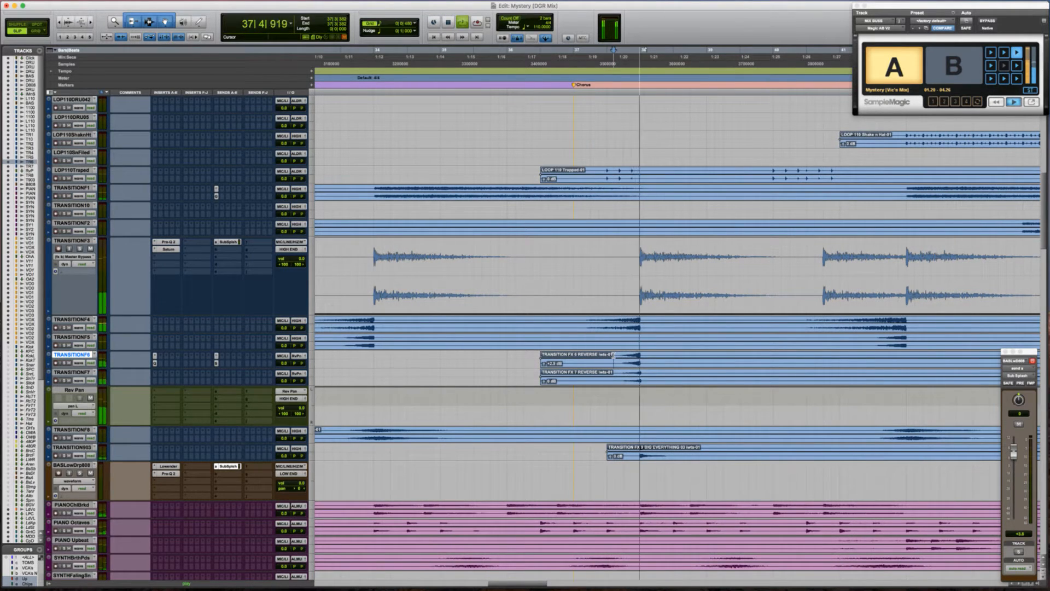
Draw a left pan sweep on Rev Pan with its lowest point where the chorus reverse clips end at bar 38, and audition it
key("space")
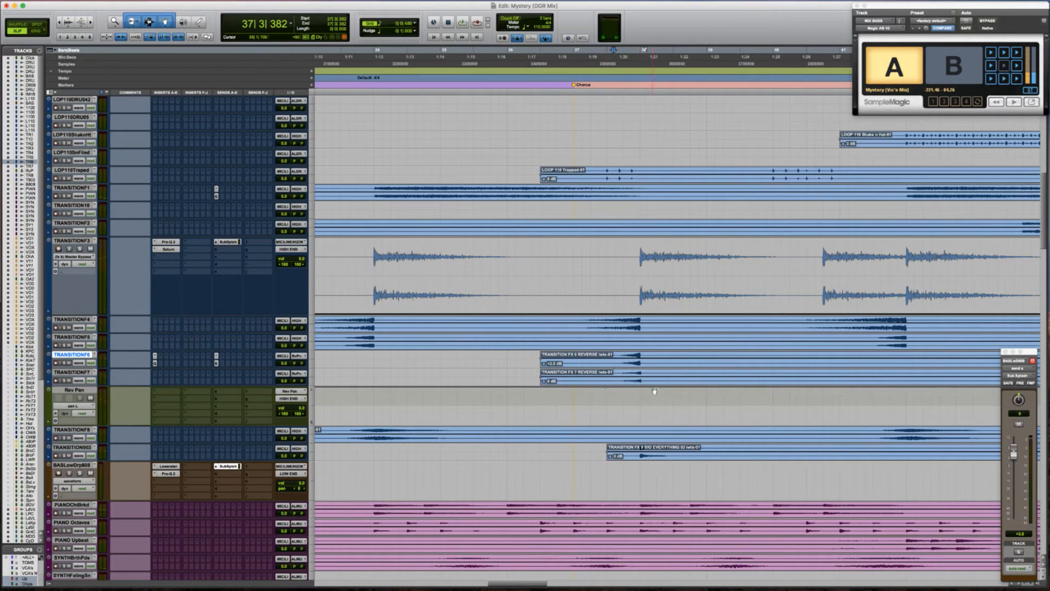
left_click_drag(628, 391, 641, 410)
key("space")
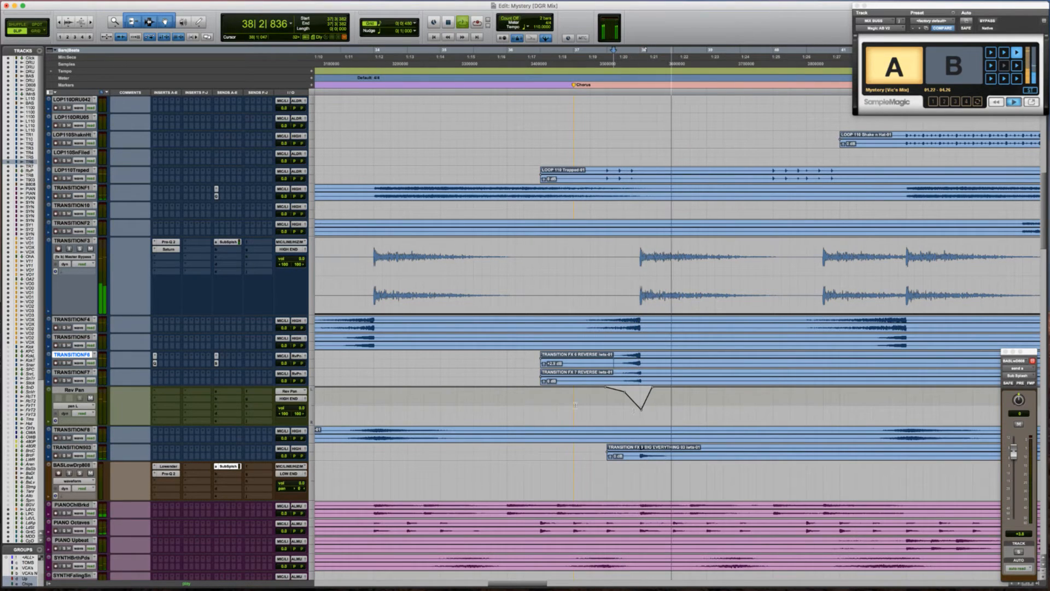
key("space")
Add a send from Rev Pan to the Sunset Chamber stereo bus
left_click(227, 394)
mouse_move(237, 415)
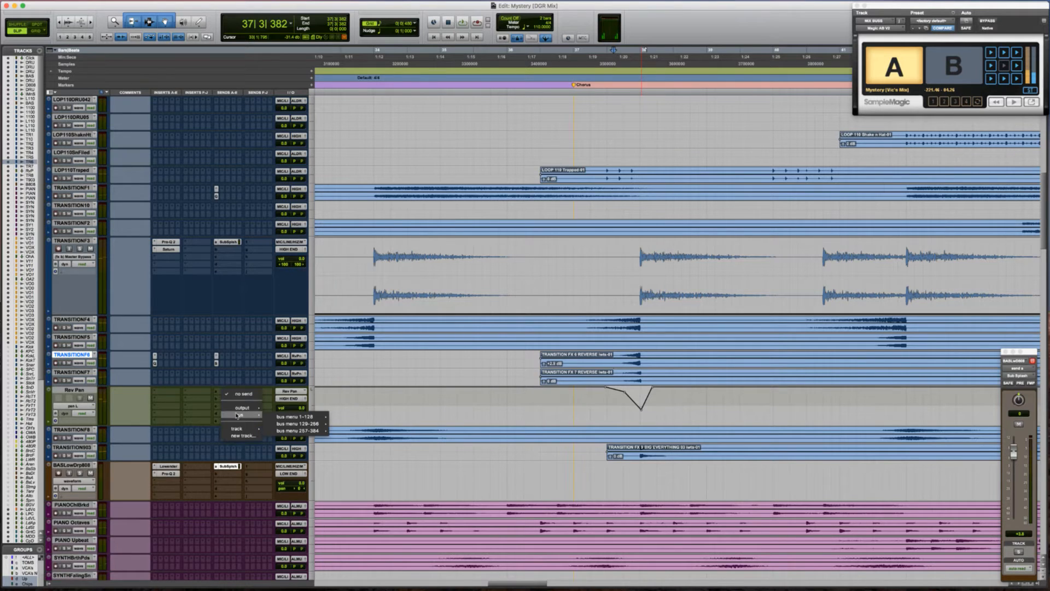
mouse_move(278, 417)
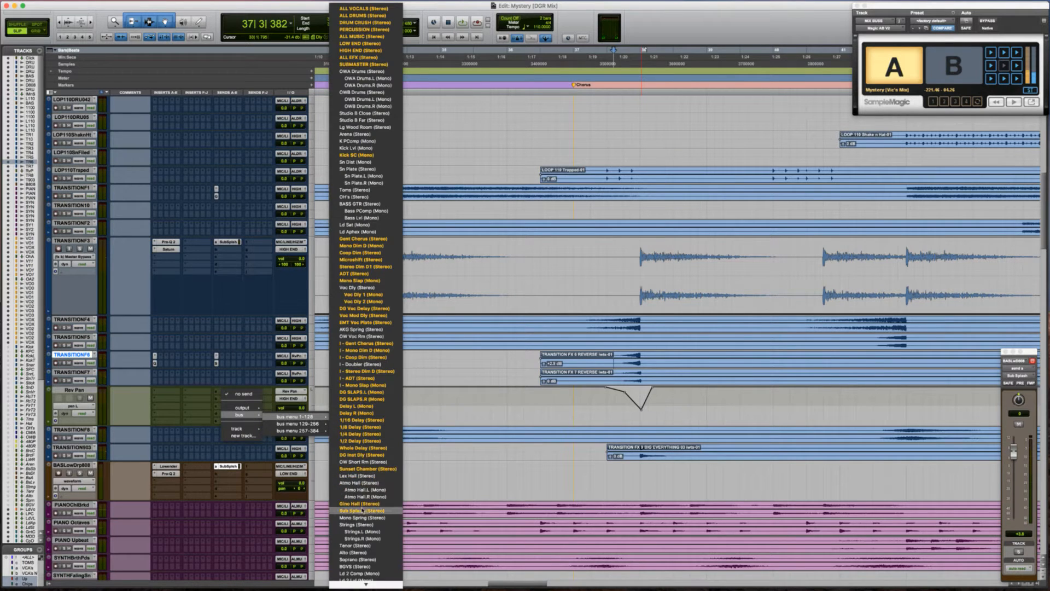
left_click(244, 405)
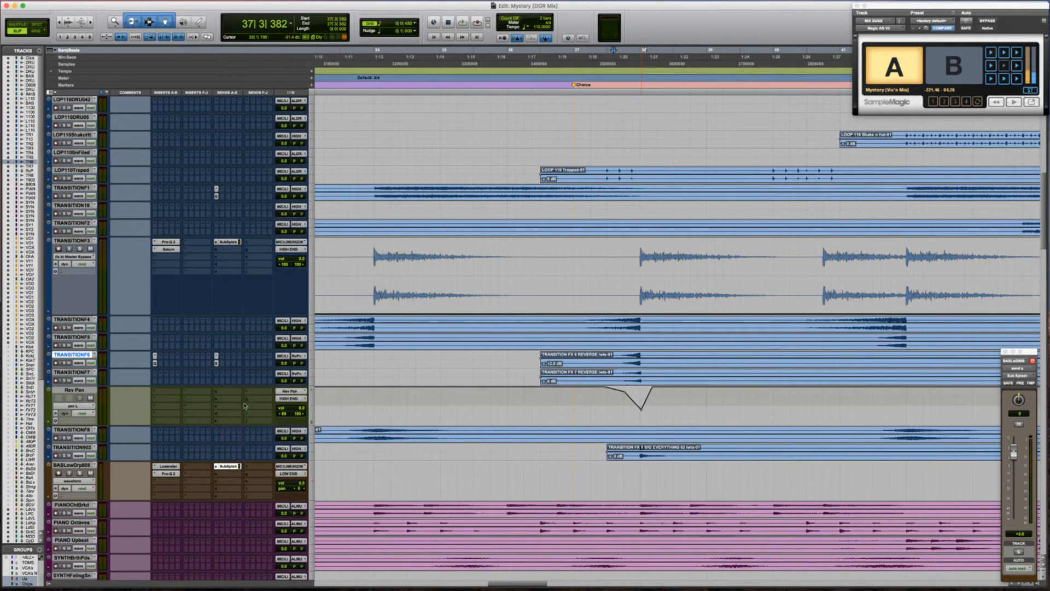
left_click(216, 361)
left_click(216, 363)
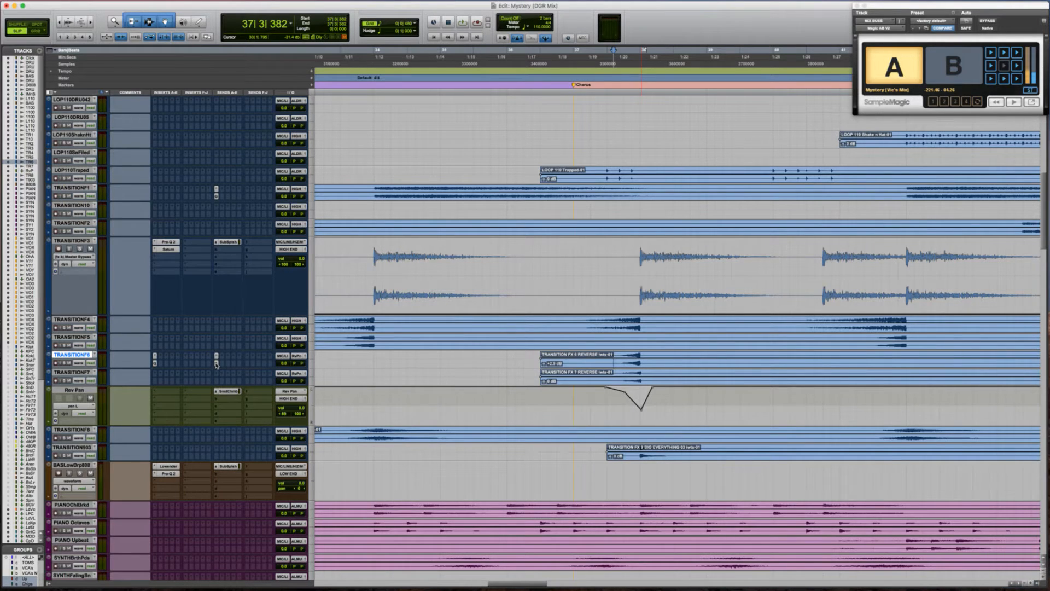
Route the Rev Pan send to the Gino Hall stereo bus and set its level to -1.4 dB while playing the chorus
left_click(227, 391)
left_click(216, 391)
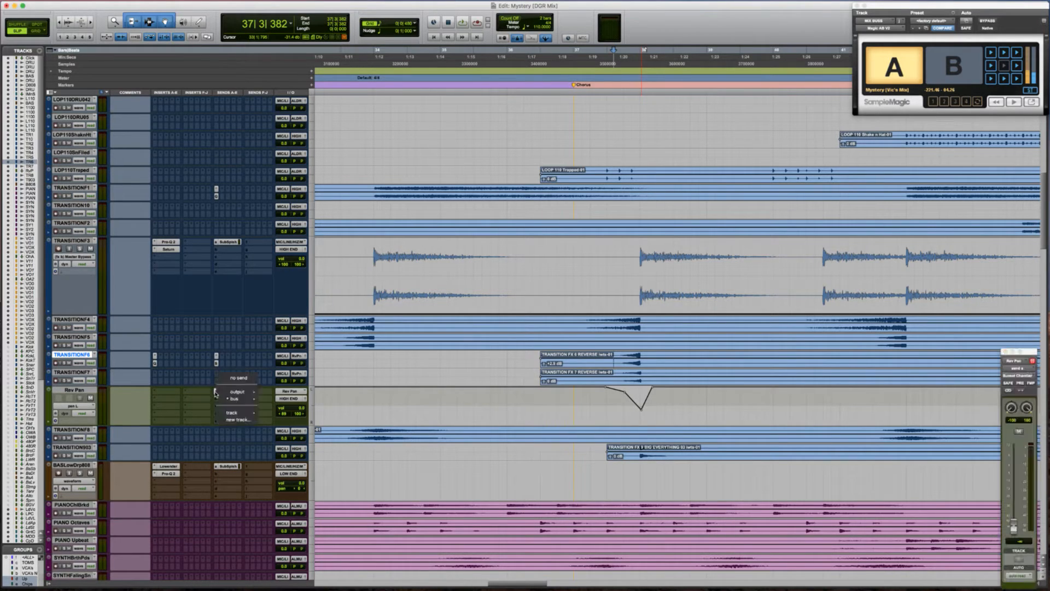
mouse_move(234, 398)
mouse_move(290, 401)
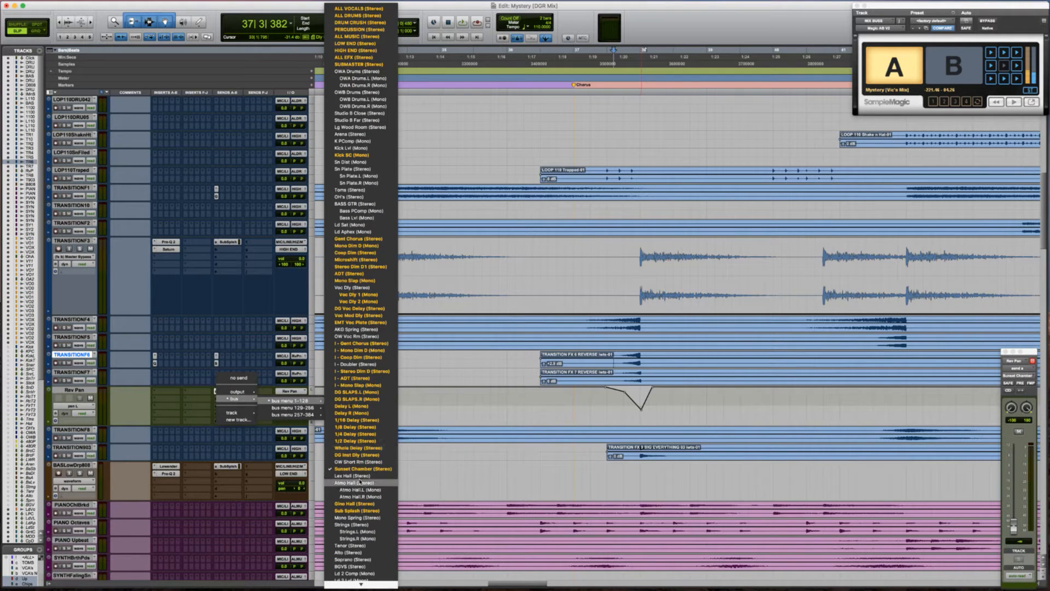
left_click(696, 456)
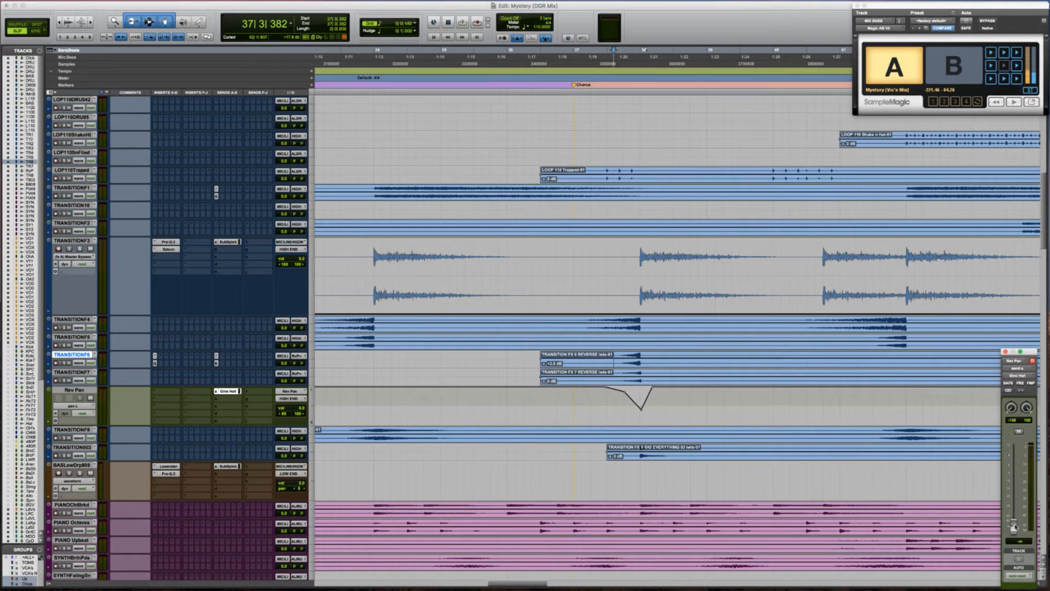
left_click_drag(1014, 487, 1016, 471)
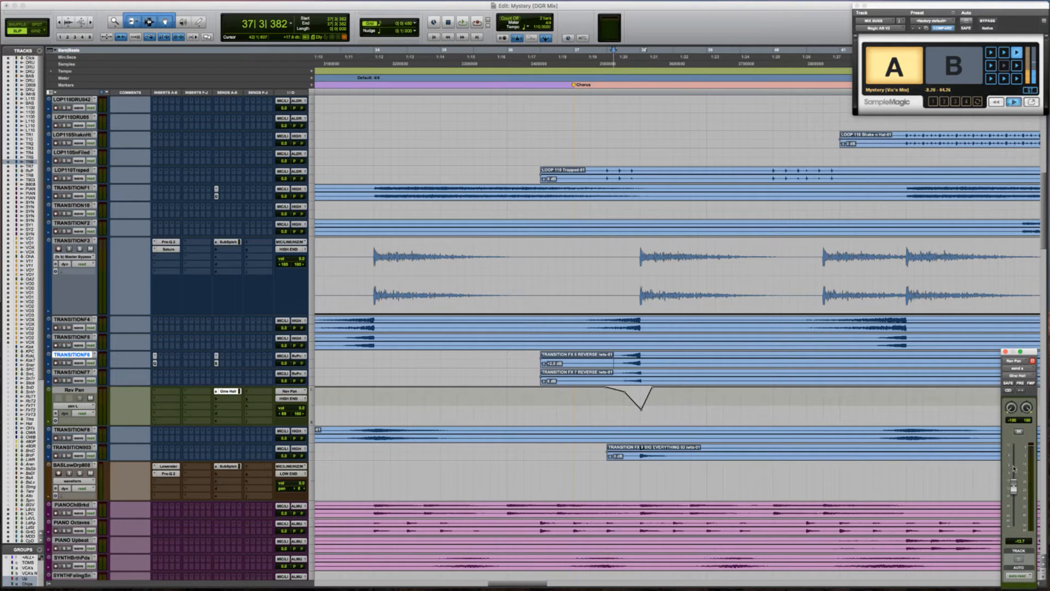
key("space")
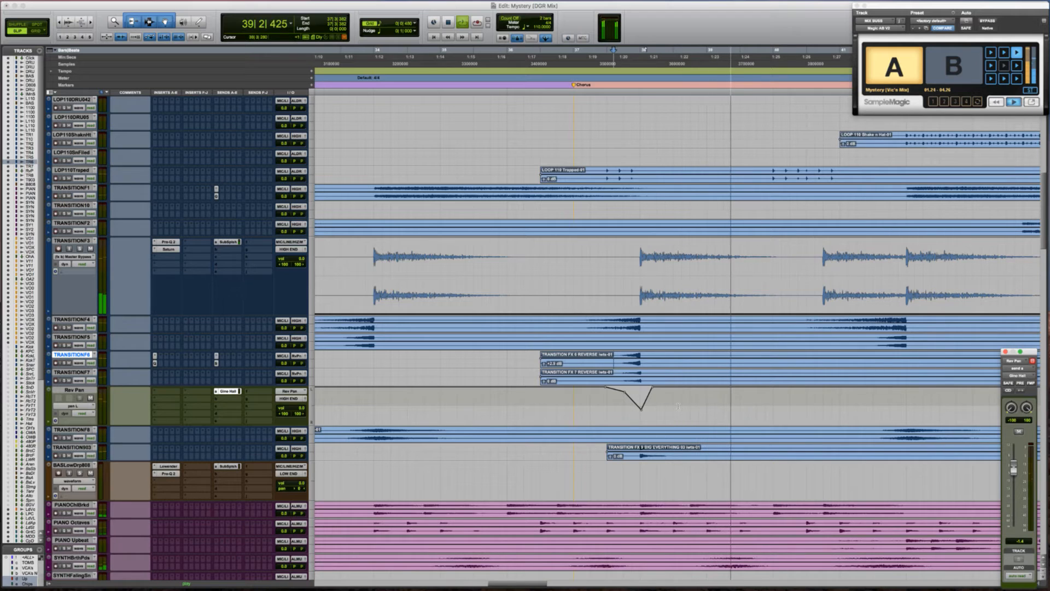
Locate the TRANSITION FX 6 reverse clip in the bridge around bar 109 and play that passage
key("r")
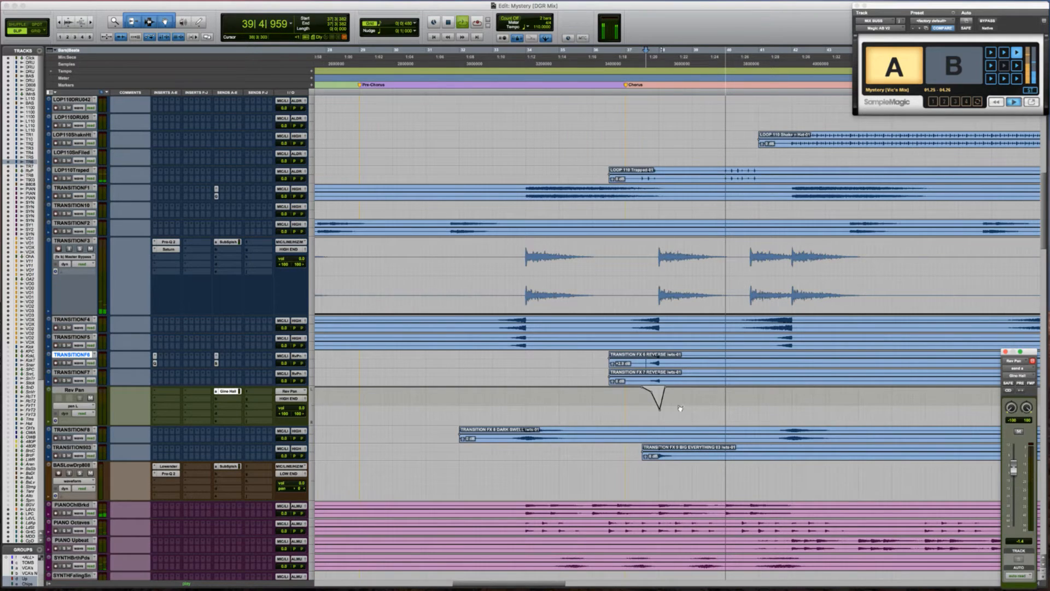
key("r")
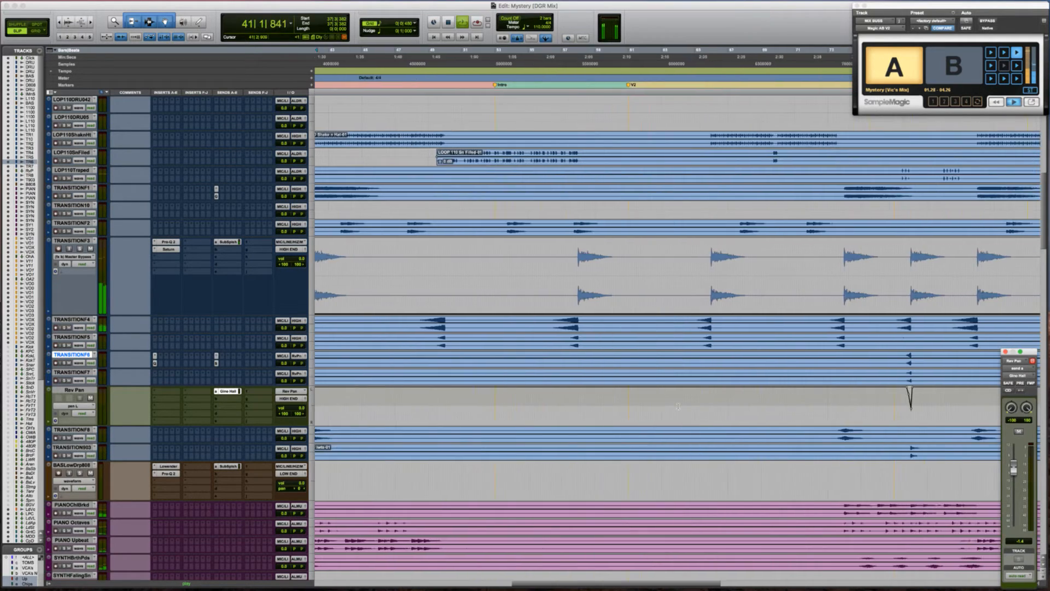
scroll(678, 406, "up", 1)
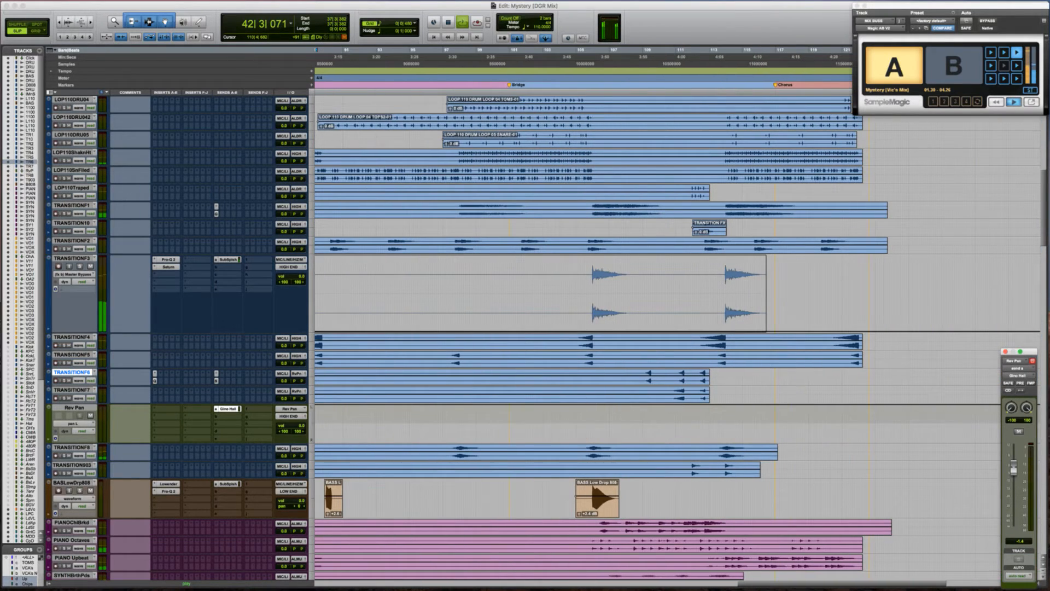
left_click(646, 421)
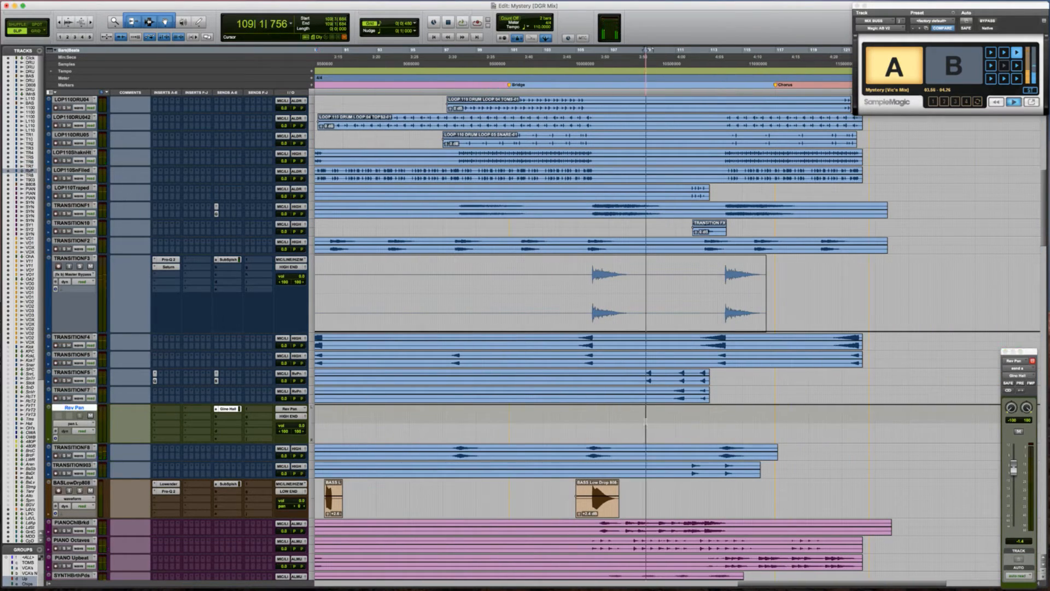
key("t")
key("space")
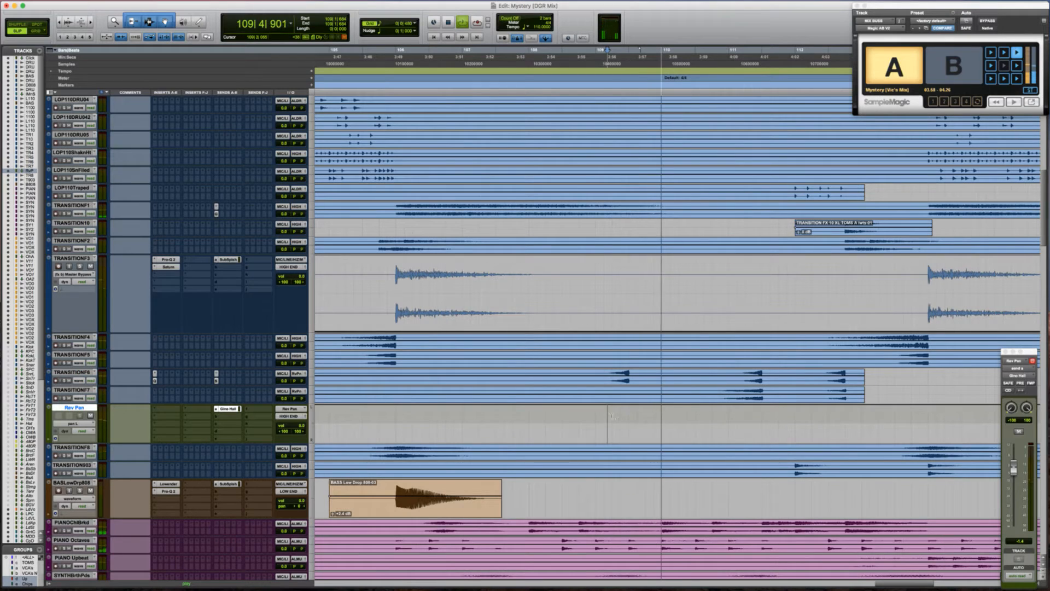
key("space")
Draw a right pan sweep on Rev Pan peaking where the bar 109 reverse clip ends, and audition it
left_click(300, 431, "ctrl+super")
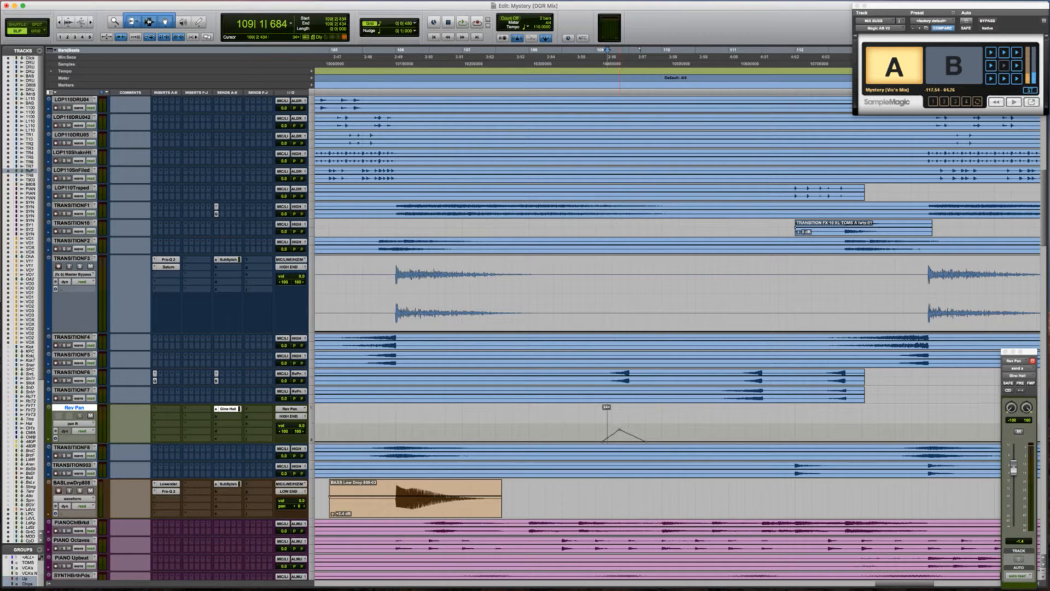
left_click_drag(625, 435, 629, 416)
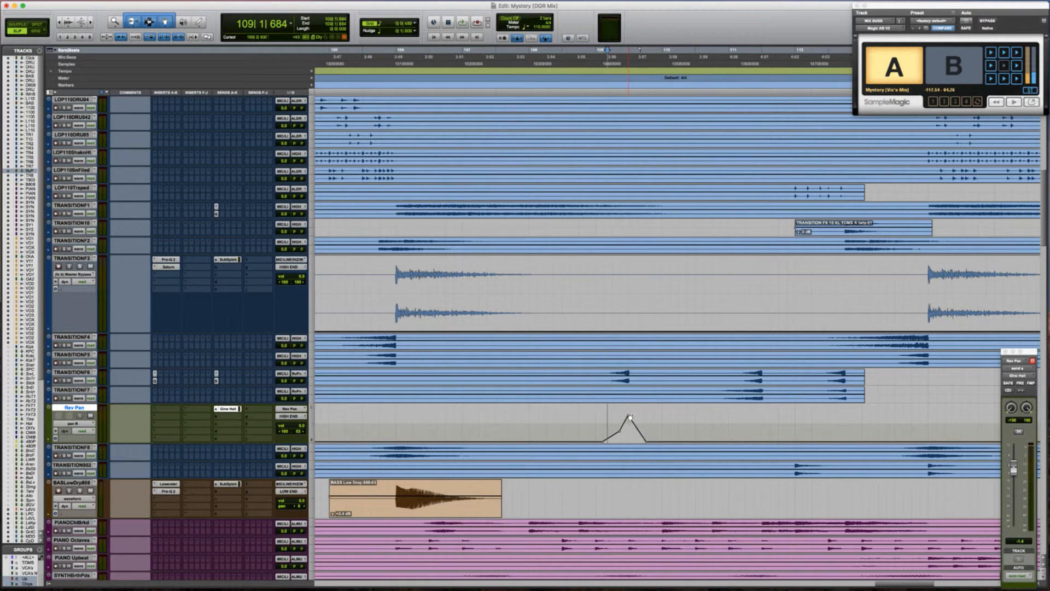
key("space")
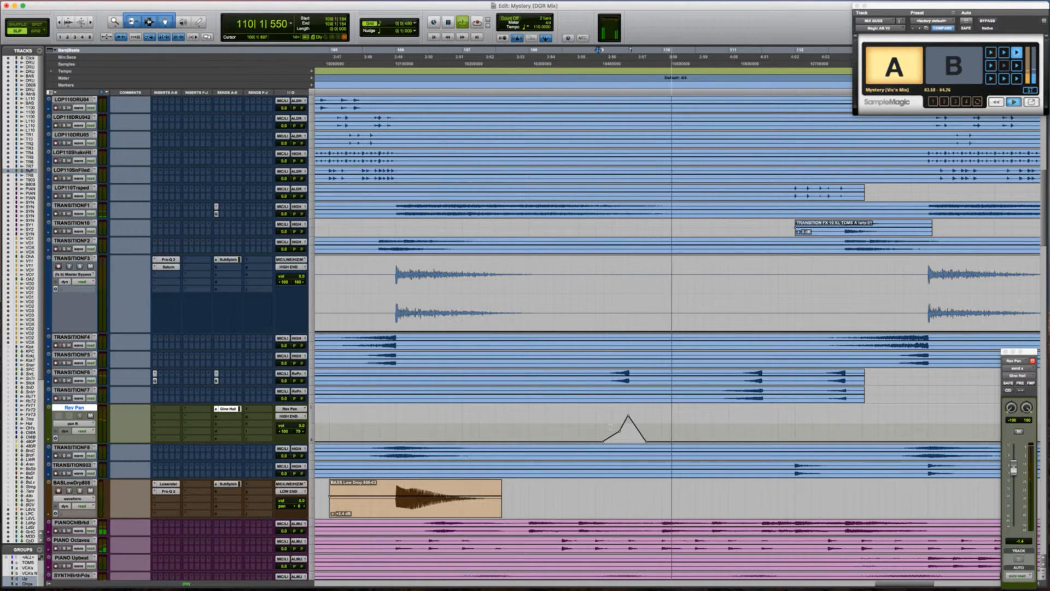
key("space")
key("space")
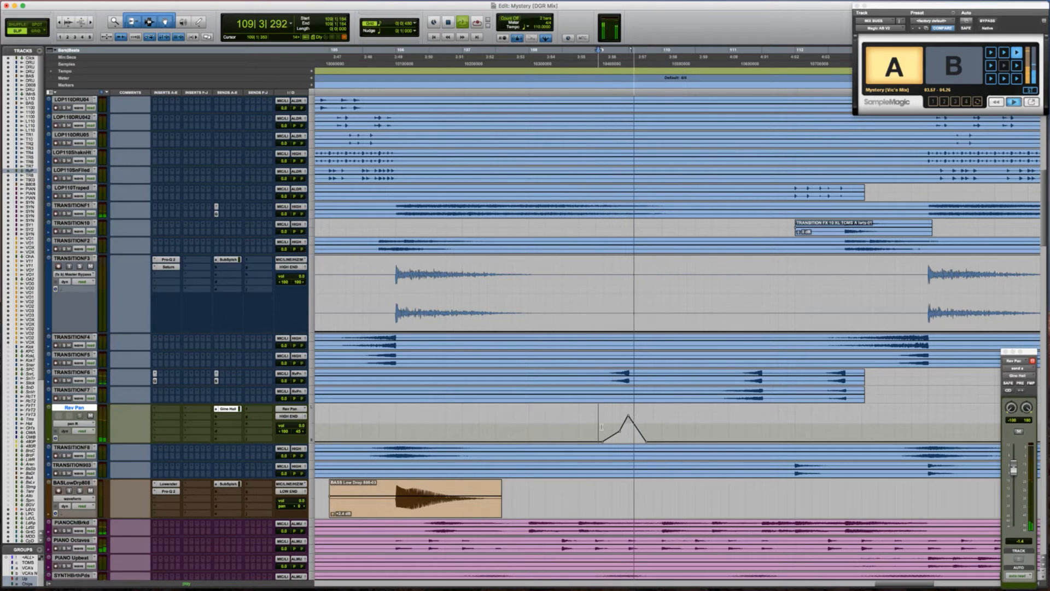
key("space")
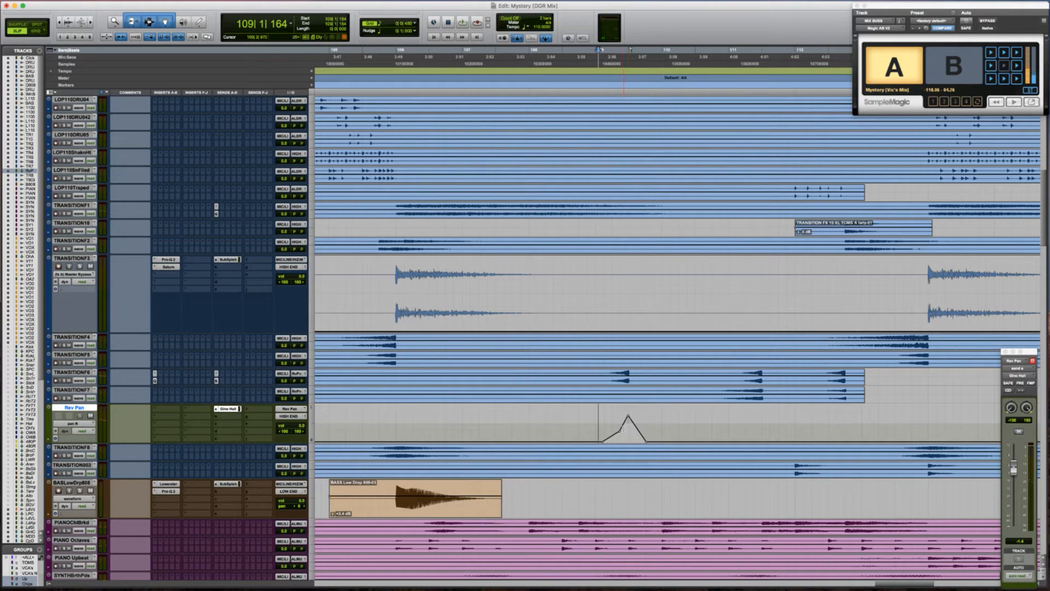
Move the lower breakpoint of Rev Pan's right pan sweep later, closer to the peak, and play the change from bar 109
left_click(623, 430)
key("t")
key("t")
scroll(623, 429, "right", 3)
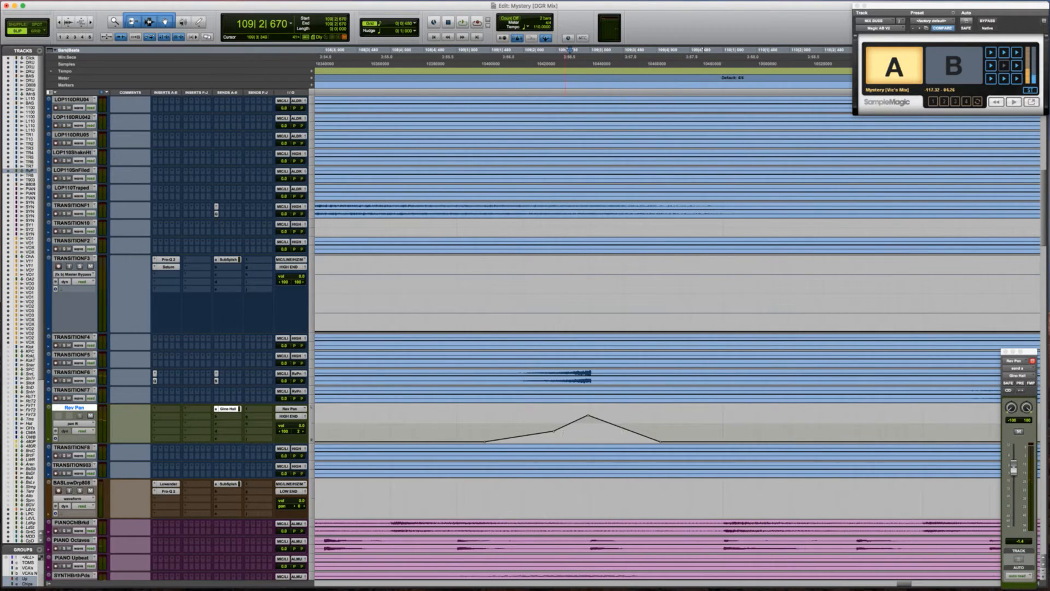
left_click_drag(553, 431, 572, 427)
key("ctrl+minus")
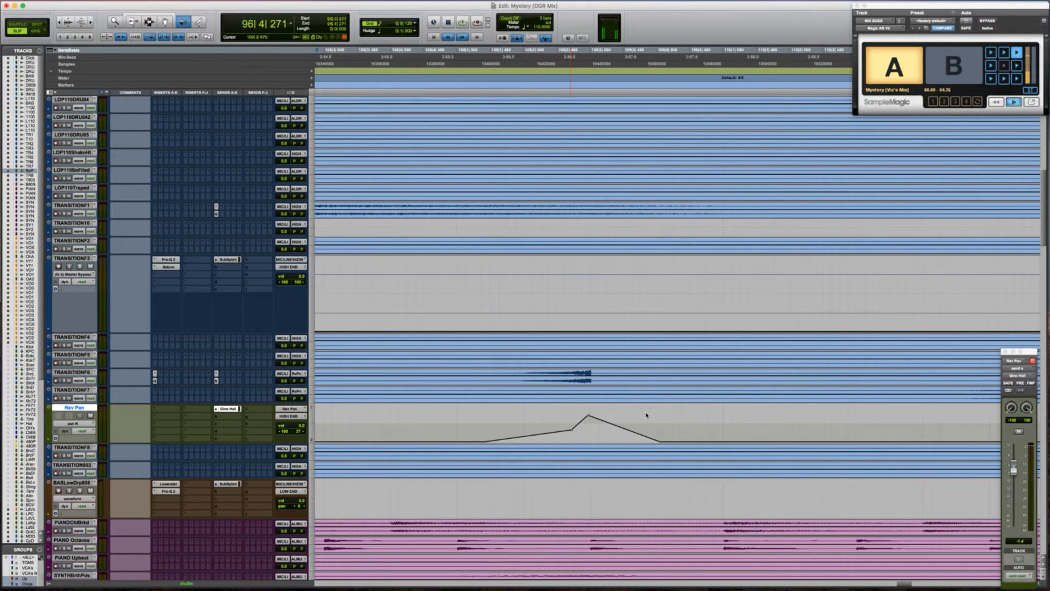
key("space")
left_click(472, 423)
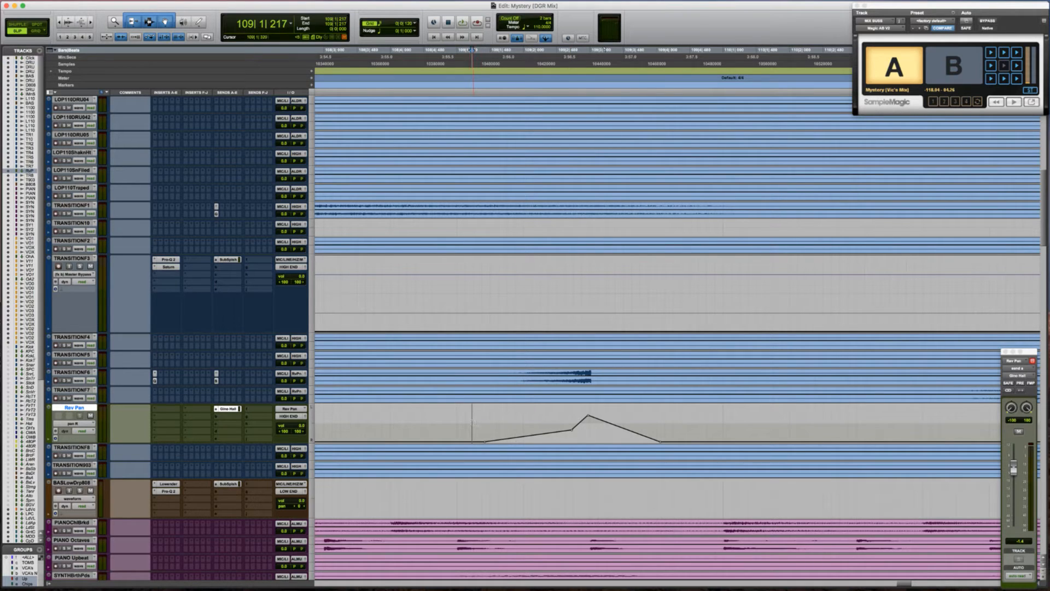
key("space")
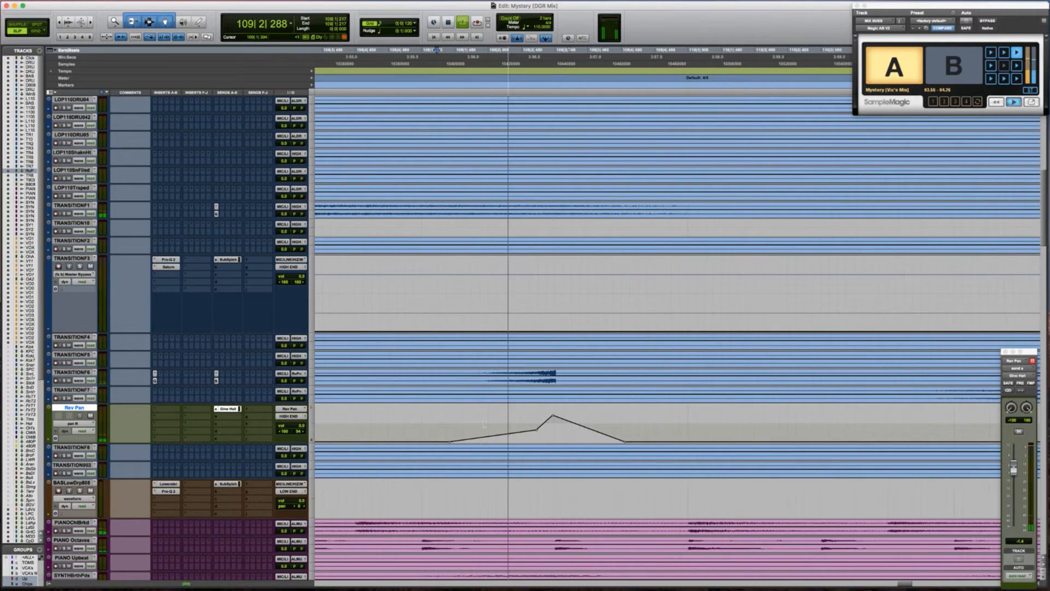
key("space")
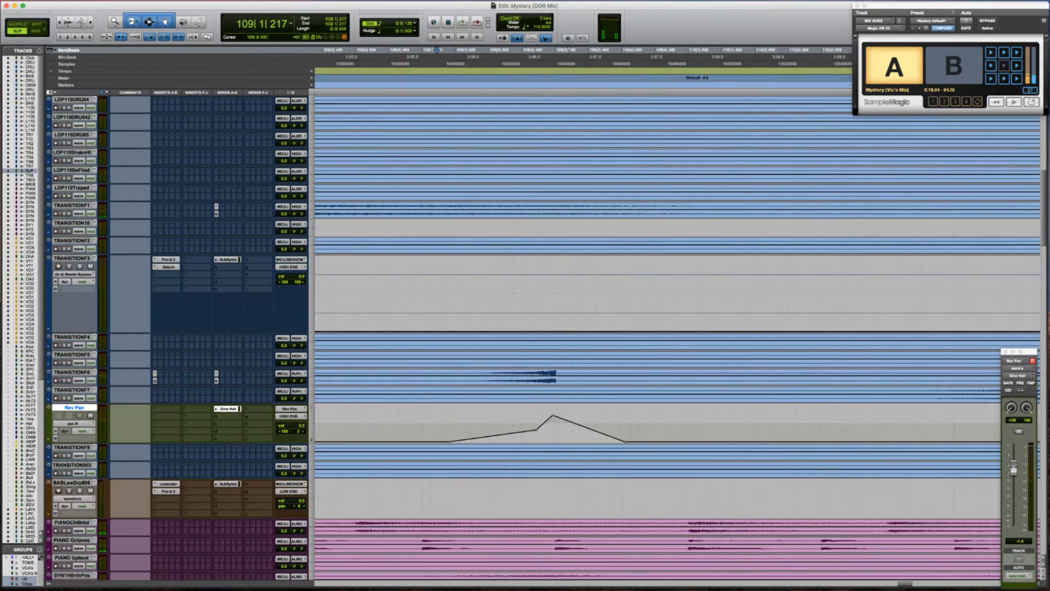
Raise Rev Pan's Gino Hall send to about +2.3 dB while playing the bar 109 reverse effect
key("r")
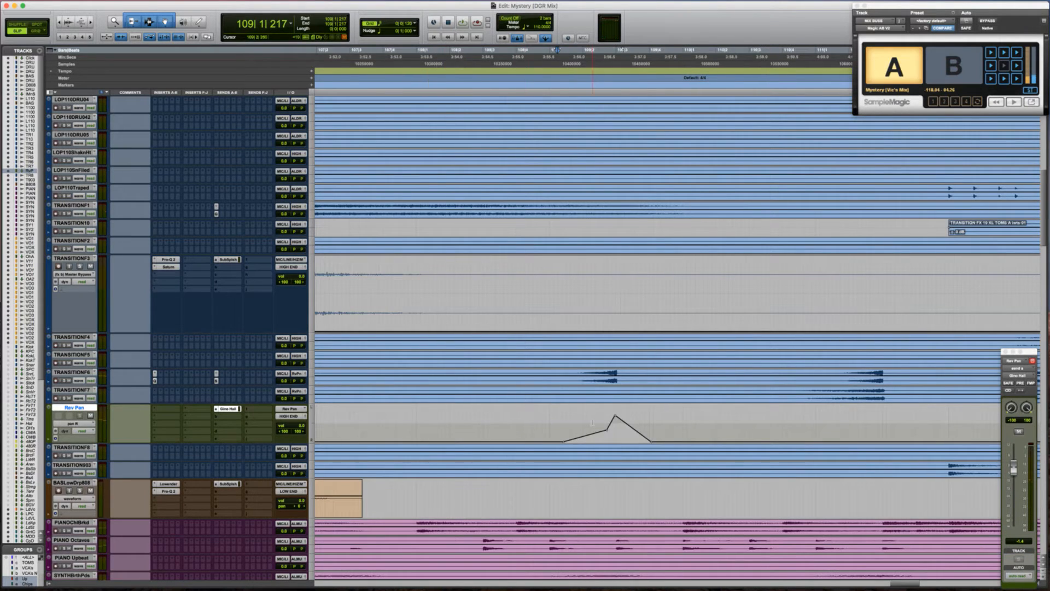
scroll(548, 422, "left", 2)
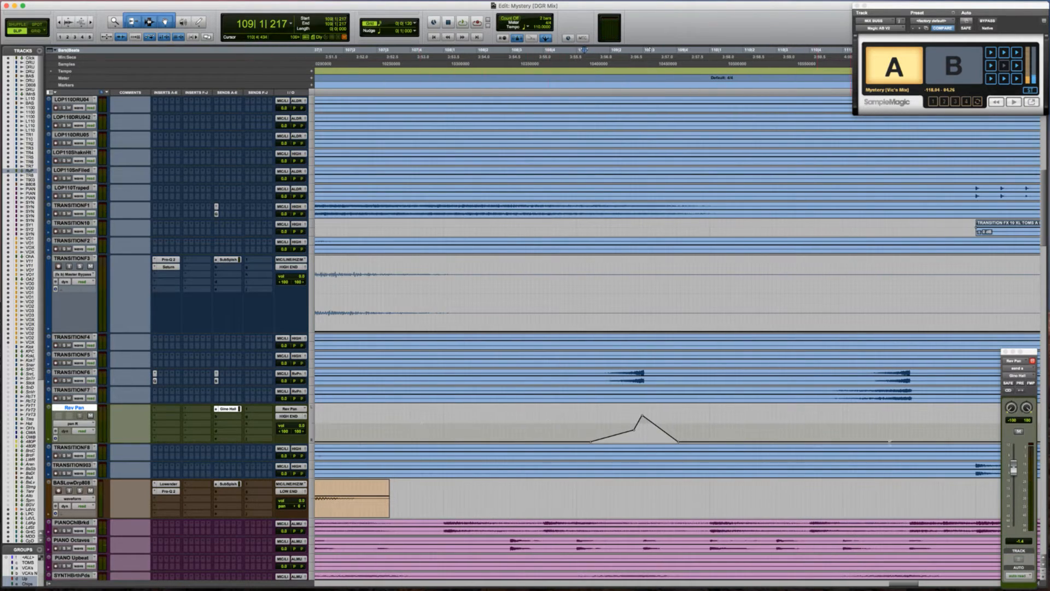
left_click(1013, 469)
key("space")
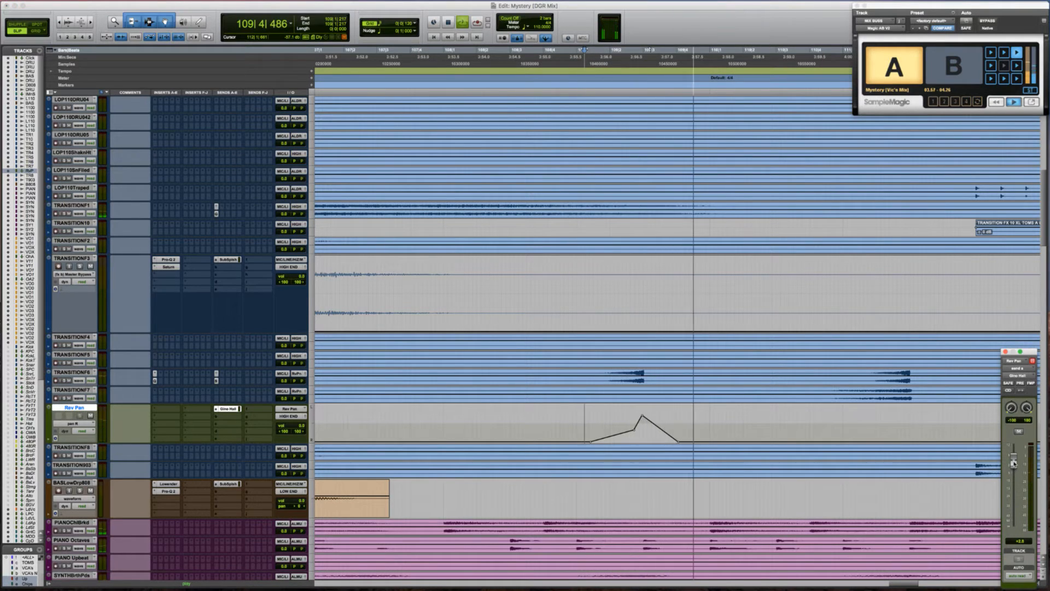
key("space")
key("space")
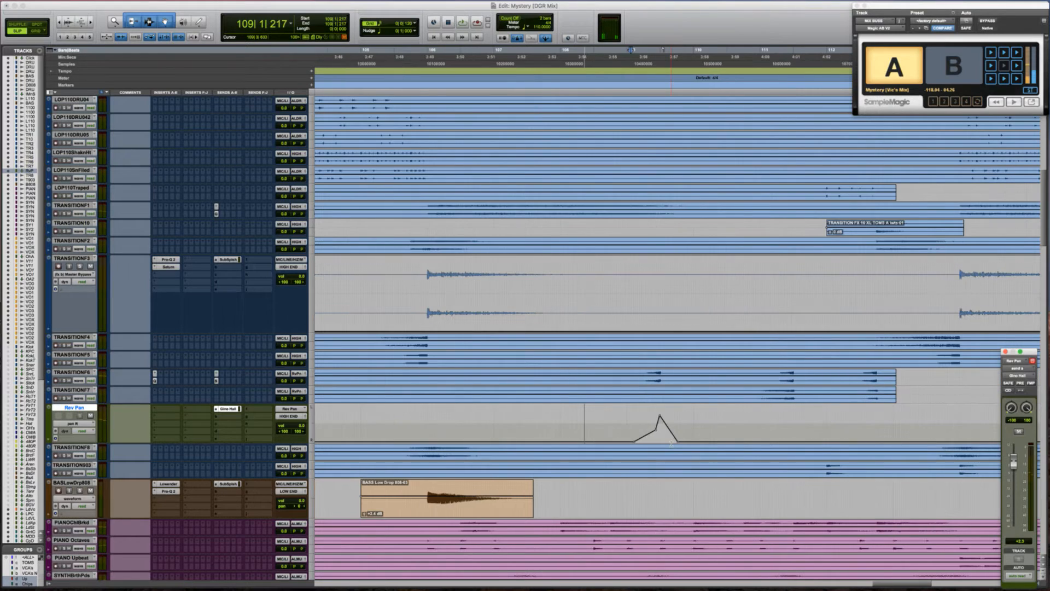
Return to the reverse clips at the first chorus, place the cursor at bar 36 beat 3, and show Rev Pan's left pan automation
key("Return")
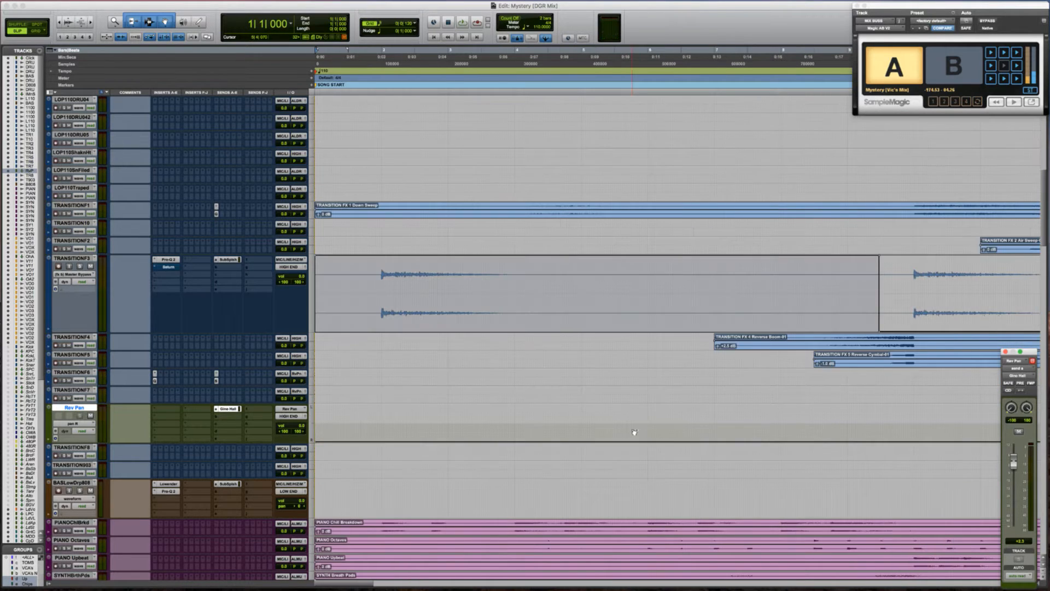
key("super+bracketleft")
key("super+bracketleft")
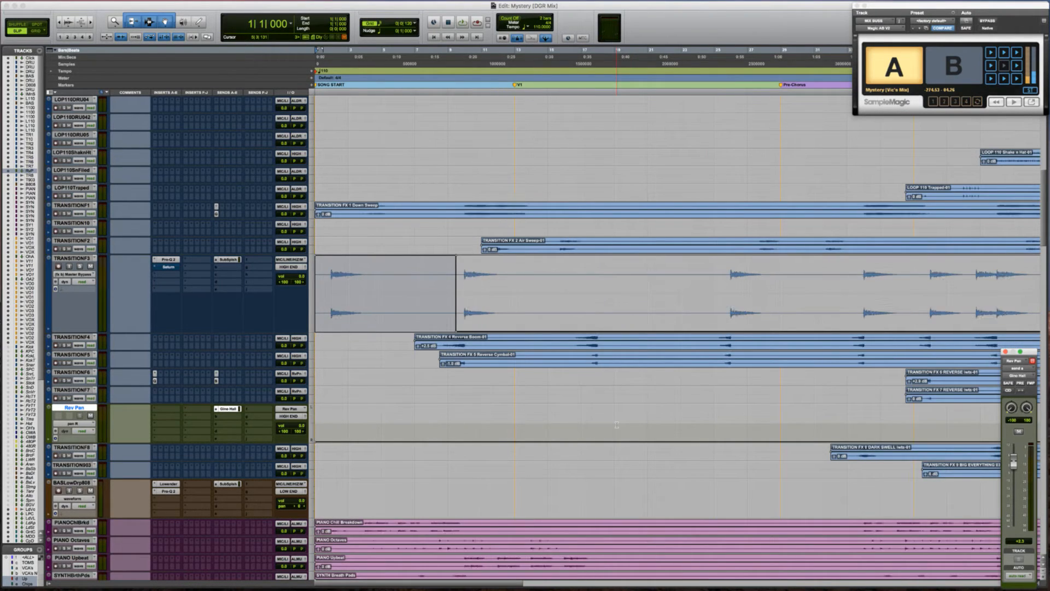
scroll(617, 422, "right", 10)
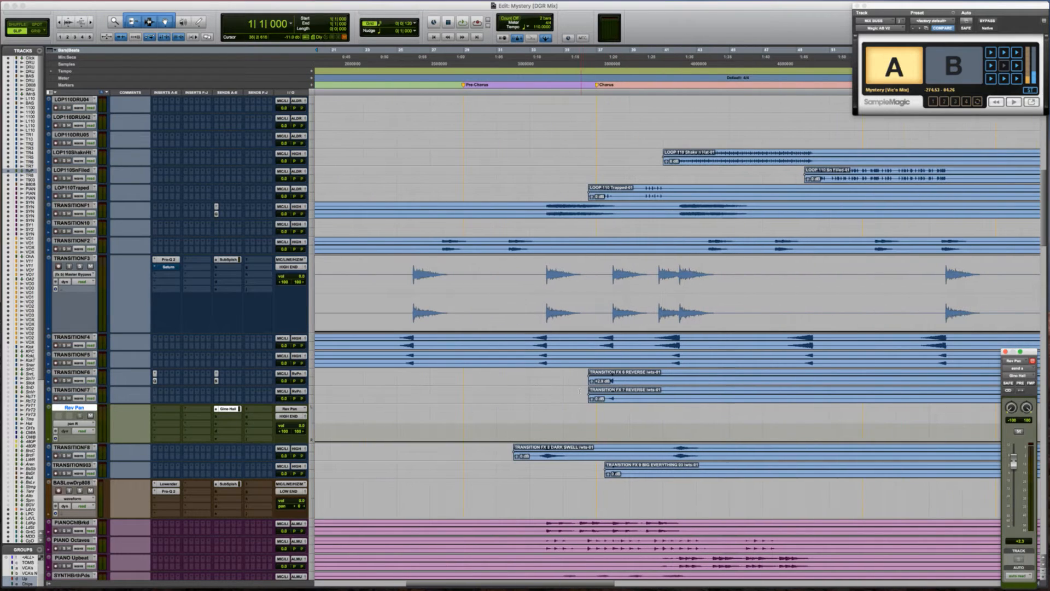
left_click(580, 390)
key("super+bracketright")
key("super+bracketright")
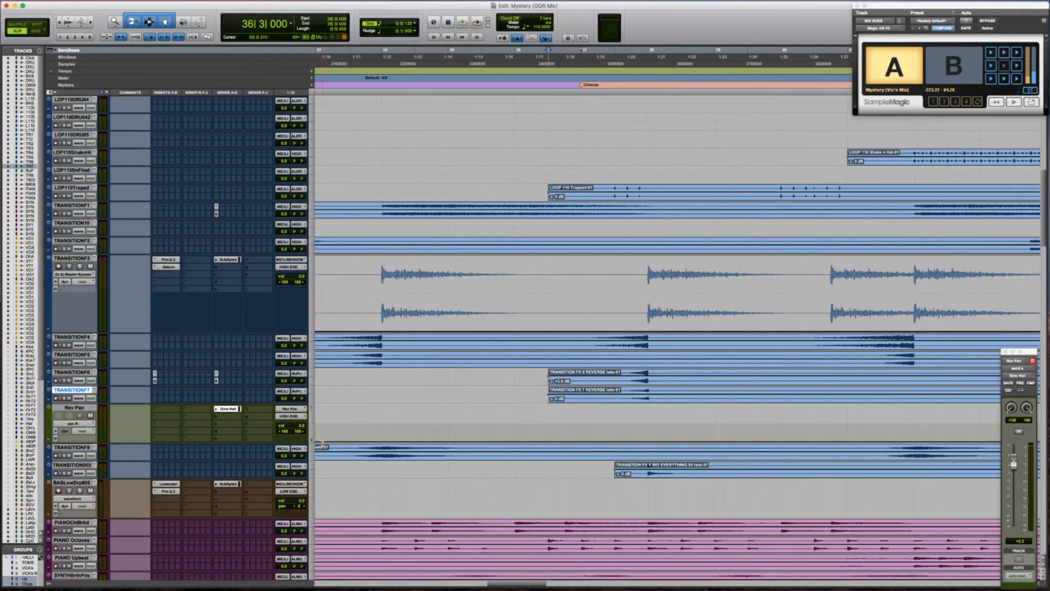
left_click(286, 433, "ctrl+super")
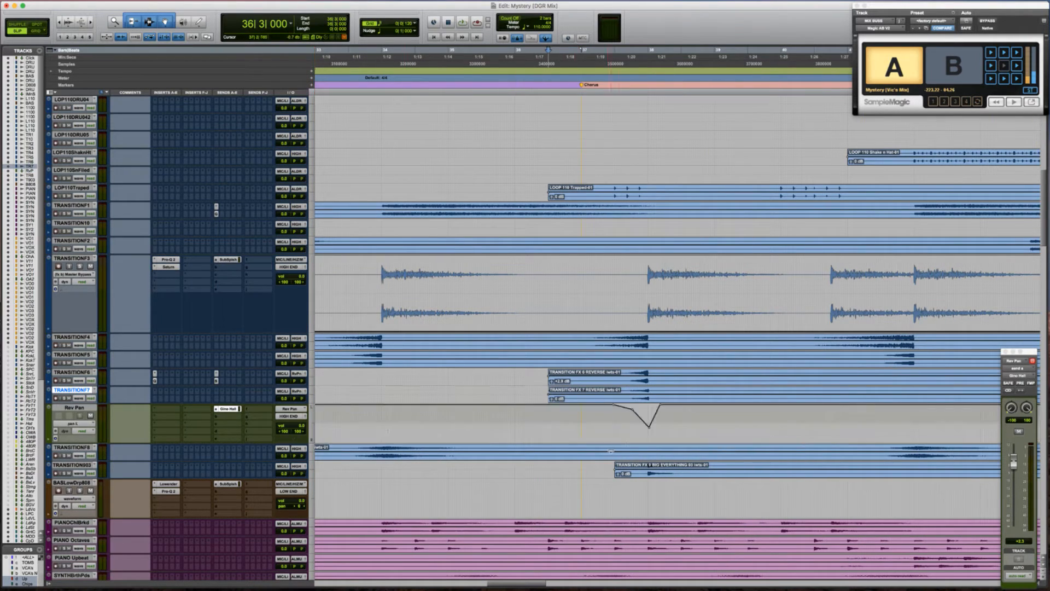
Sharpen Rev Pan's left pan sweep into a steep dip around bar 38, auditioning it from bar 37 beat 3
left_click(635, 413)
key("super+z")
left_click(609, 422)
key("space")
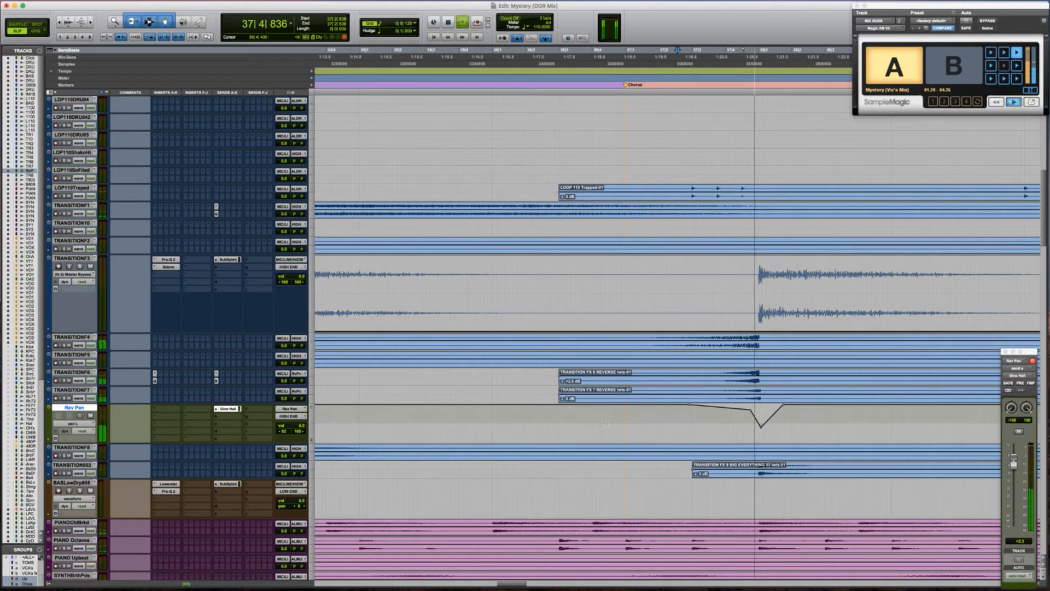
scroll(607, 423, "right", 4)
scroll(607, 423, "up", 1)
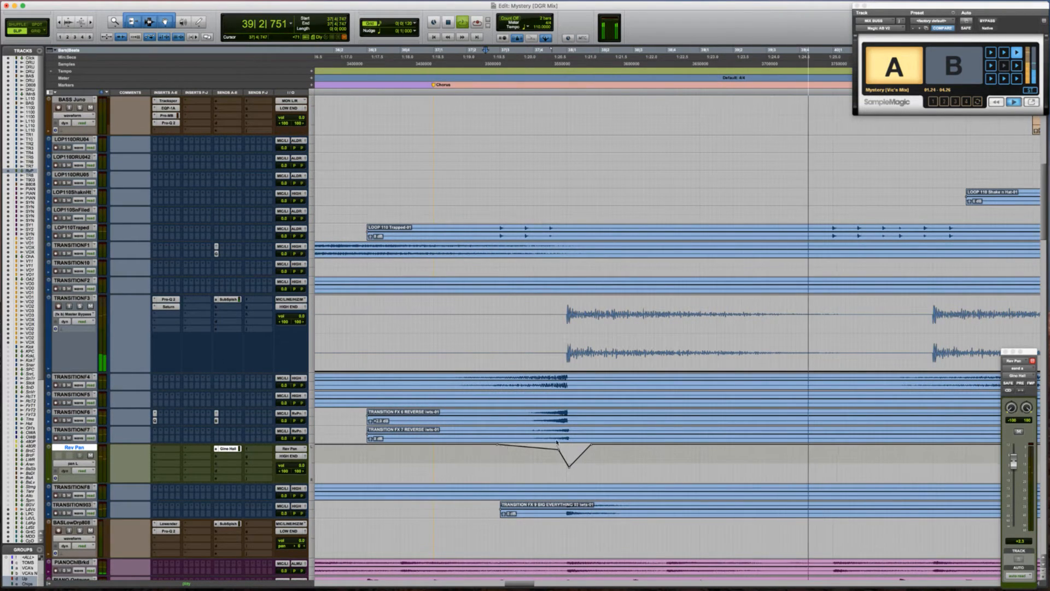
left_click(529, 467)
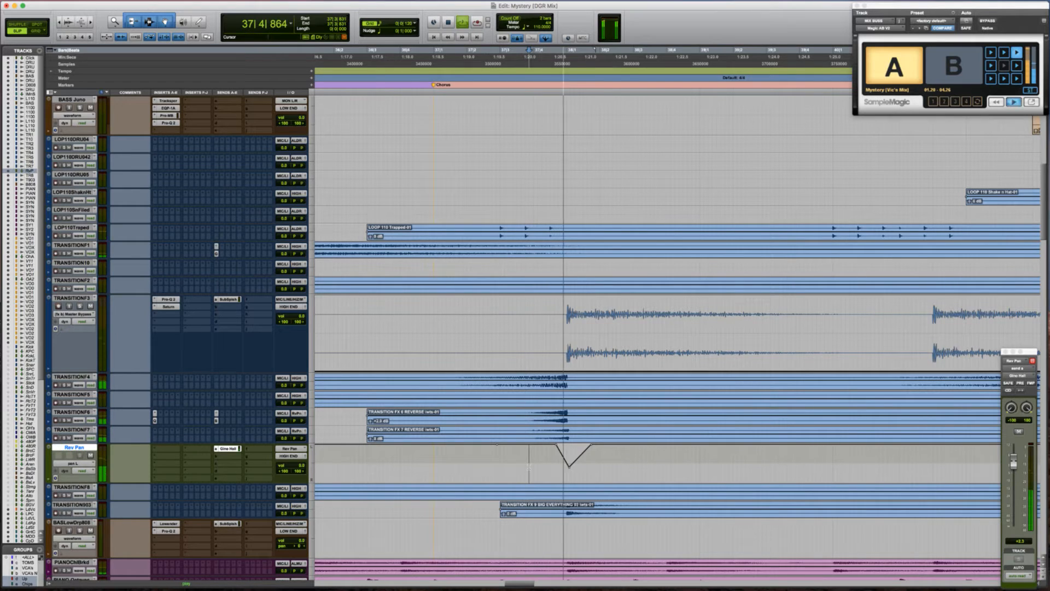
key("space")
Show Rev Pan's right pan automation, draw a right pan sweep peaking just before bar 38, and play it
left_click(299, 472)
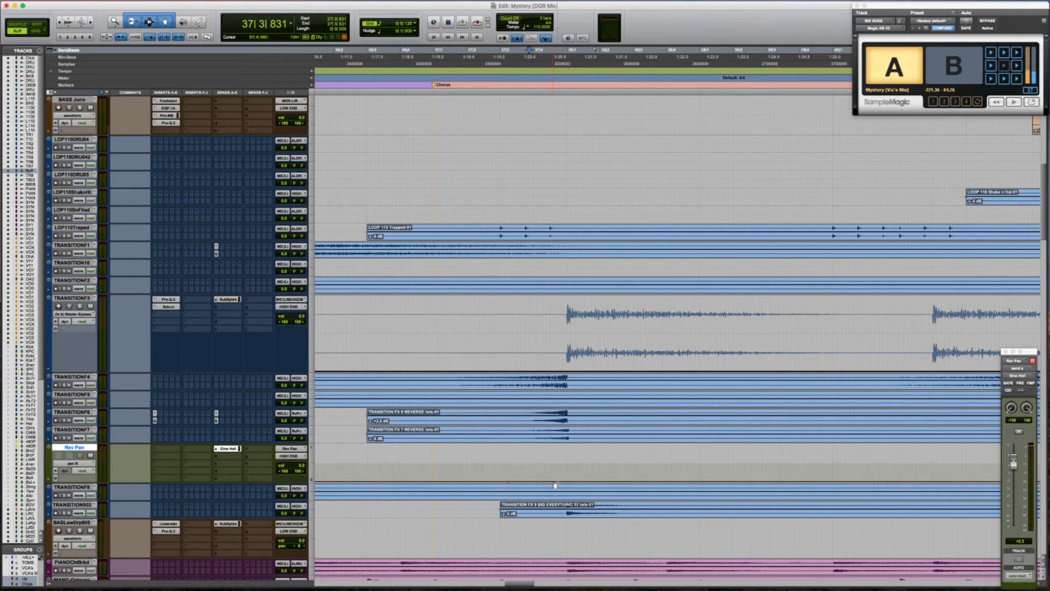
left_click_drag(555, 483, 556, 464)
key("space")
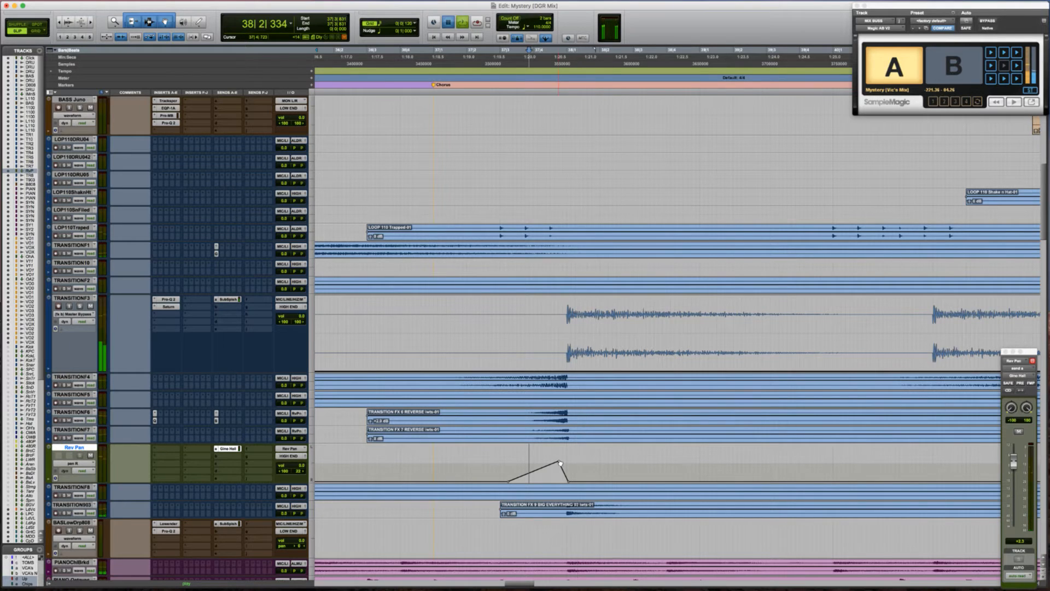
key("space")
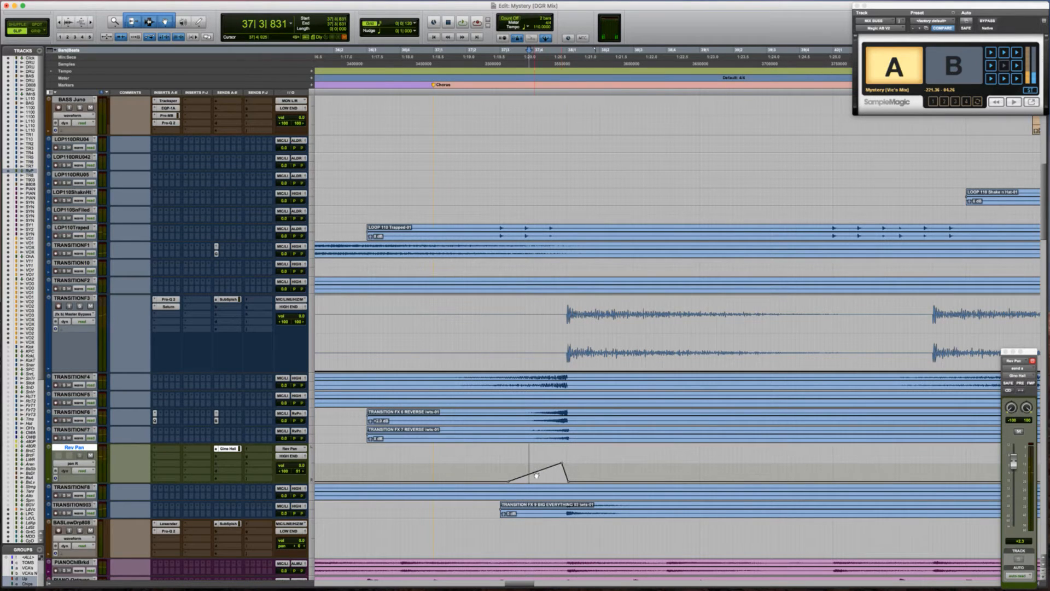
Try an intermediate breakpoint on the rising ramp of Rev Pan's right pan sweep before bar 38, with playback
left_click(532, 475)
key("space")
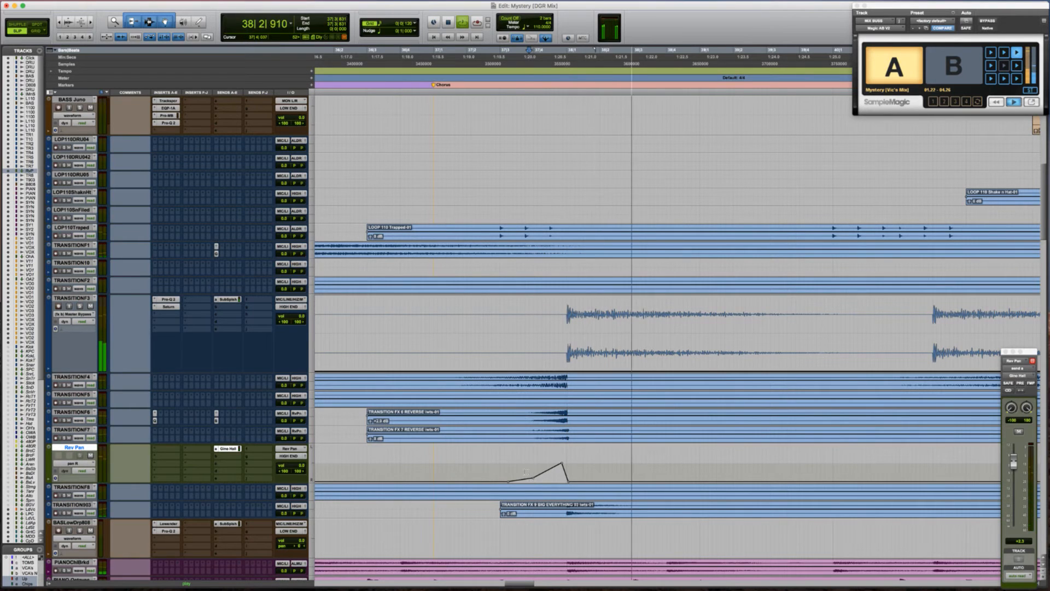
left_click(489, 464)
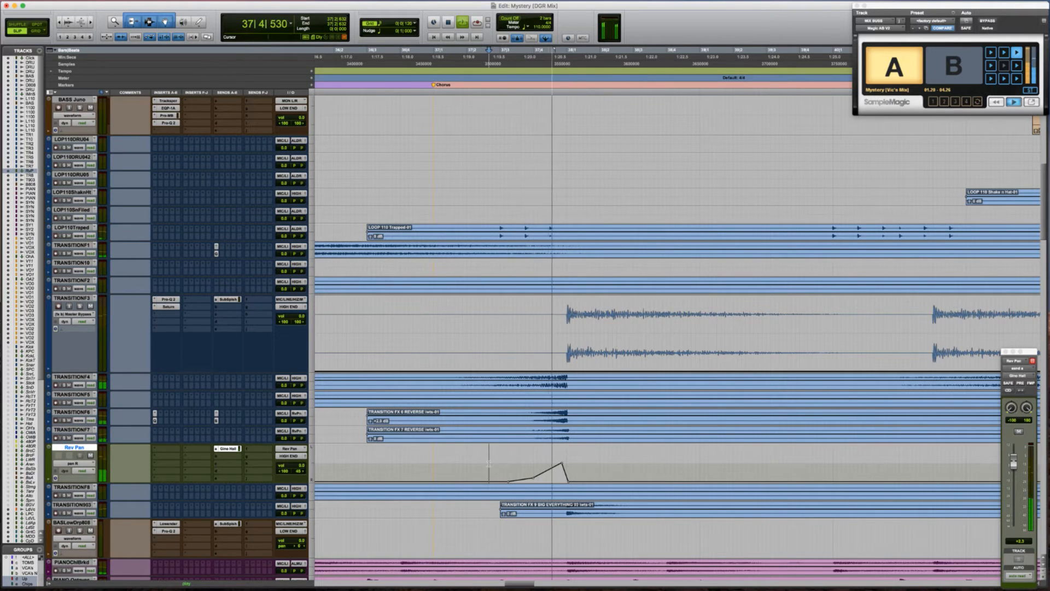
key("space")
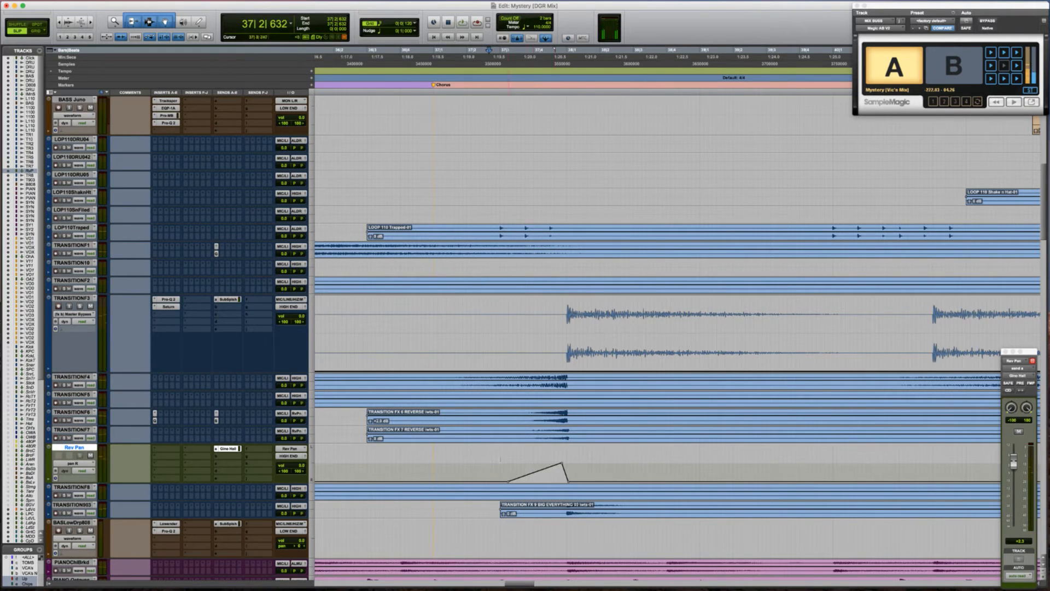
Pull down the rising ramp with a breakpoint just before the peak of Rev Pan's right pan sweep, and audition it
key("space")
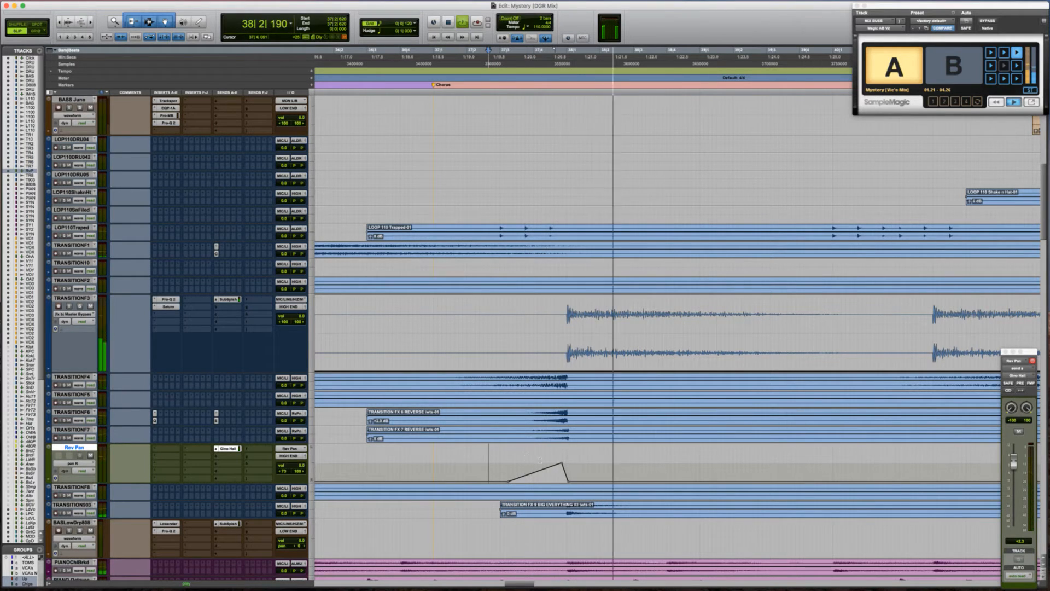
key("space")
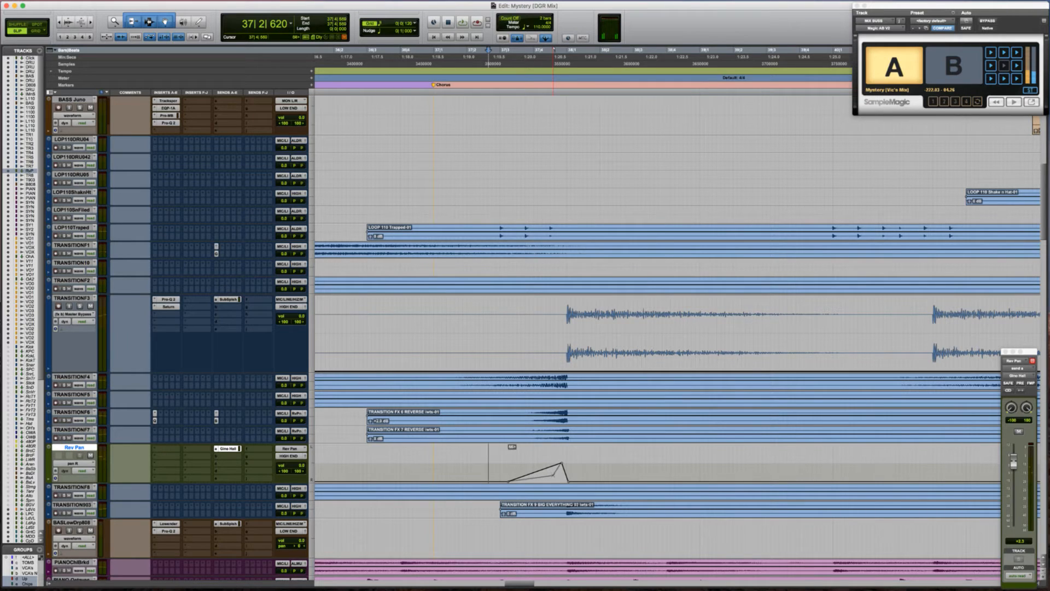
left_click_drag(553, 475, 554, 477)
key("space")
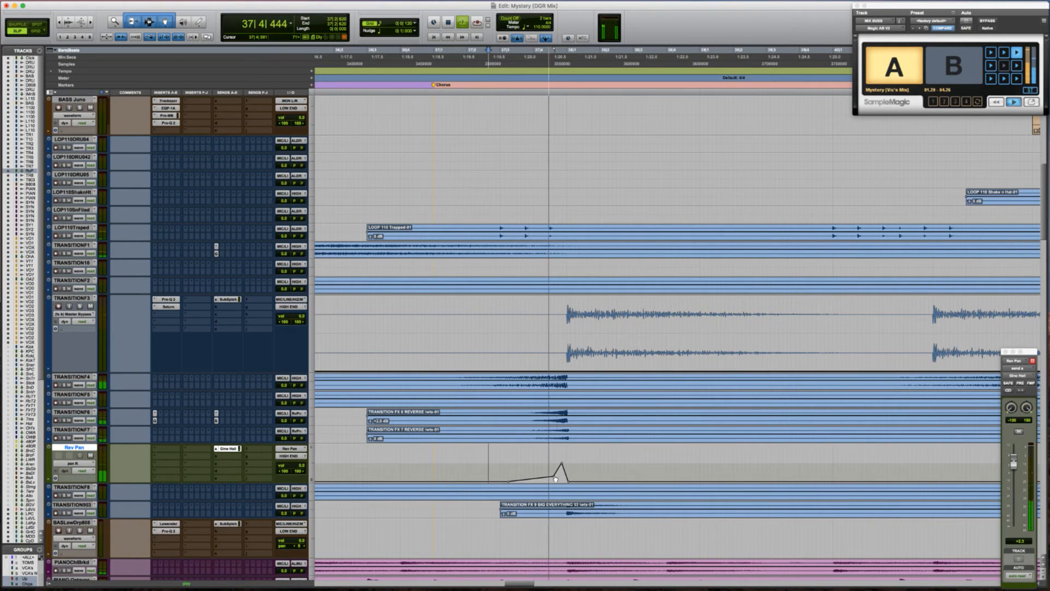
Go to the bar 109 reverse effect with Rev Pan's left pan automation shown, and audition it from bar 109 beat 1
key("r")
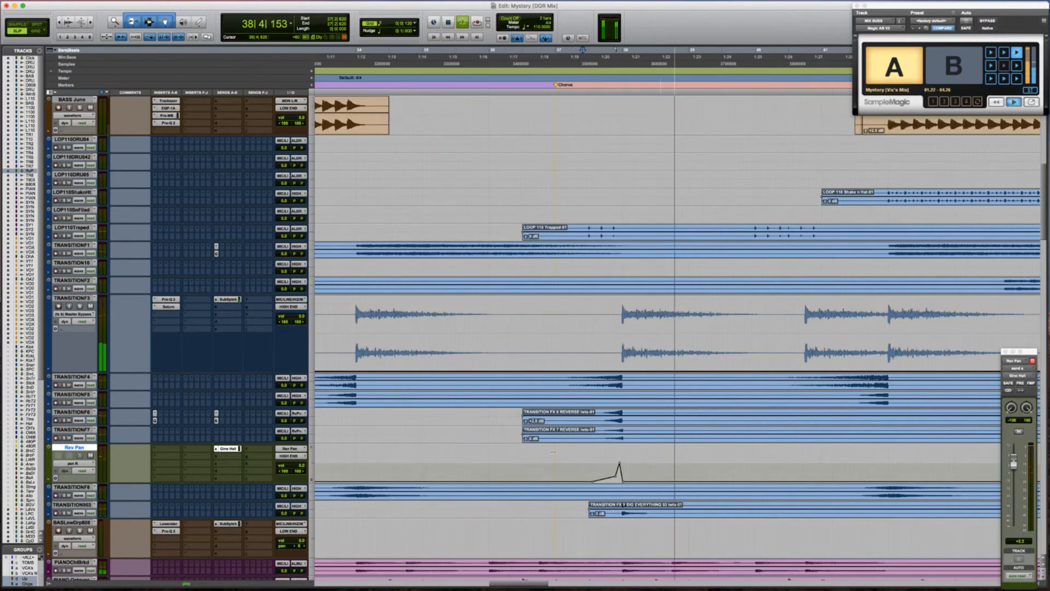
key("r")
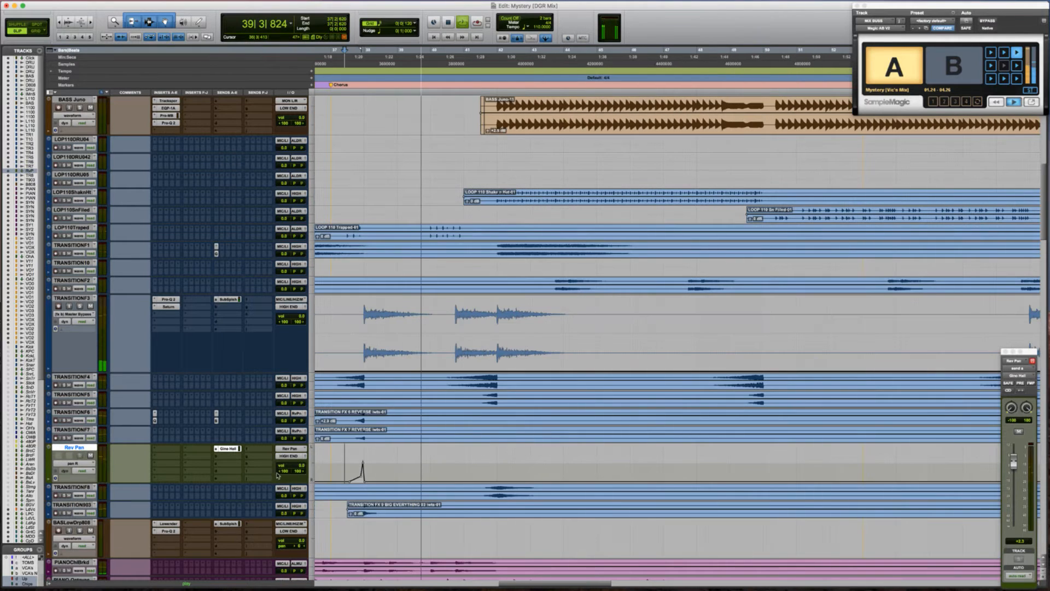
scroll(535, 472, "right", 15)
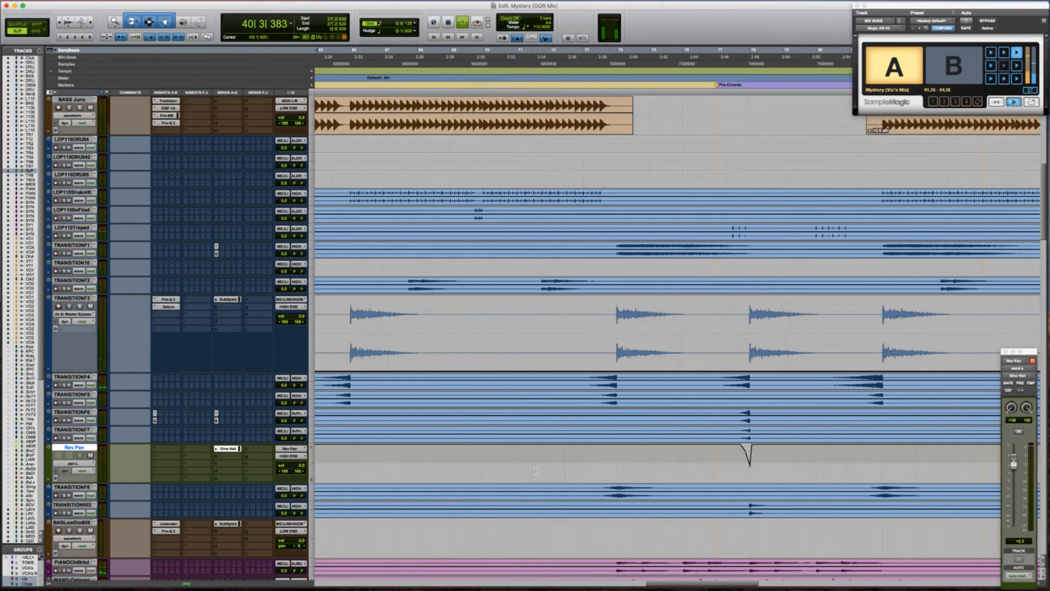
scroll(536, 471, "right", 20)
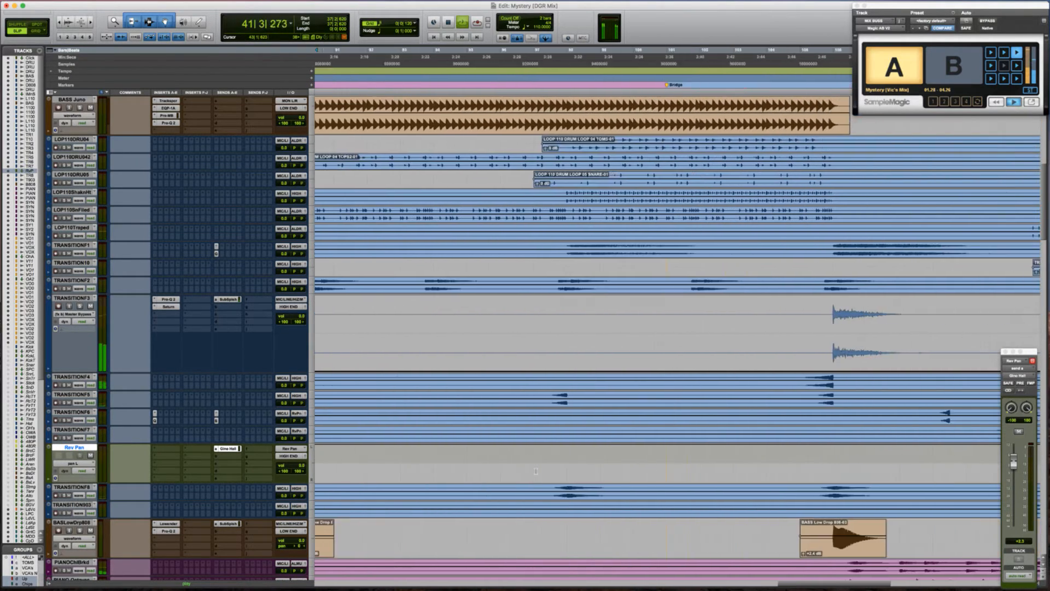
scroll(536, 471, "right", 11)
key("space")
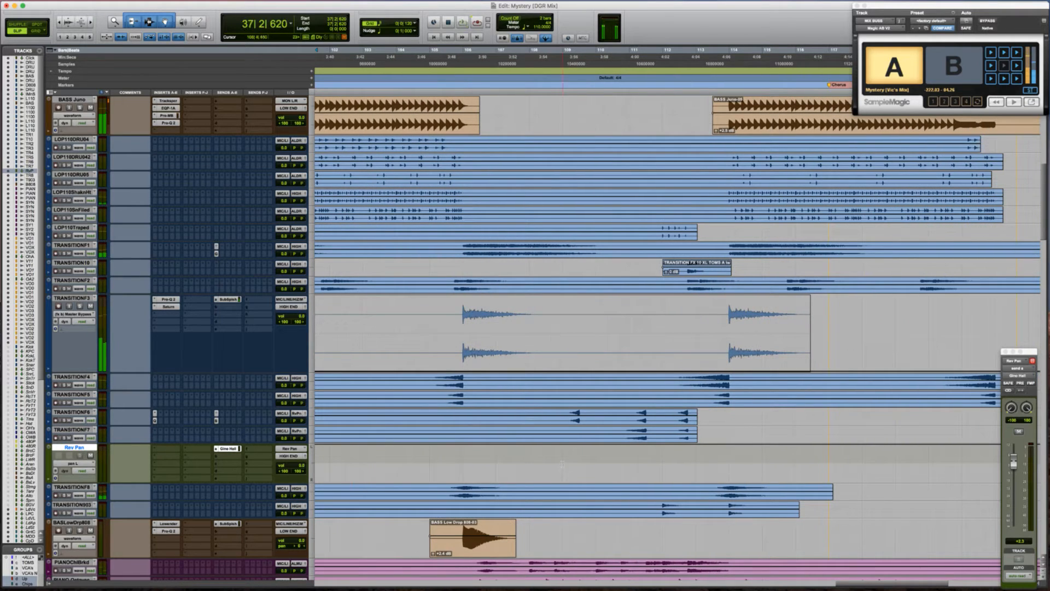
left_click(563, 464)
key("space")
key("t")
key("t")
scroll(561, 462, "right", 5)
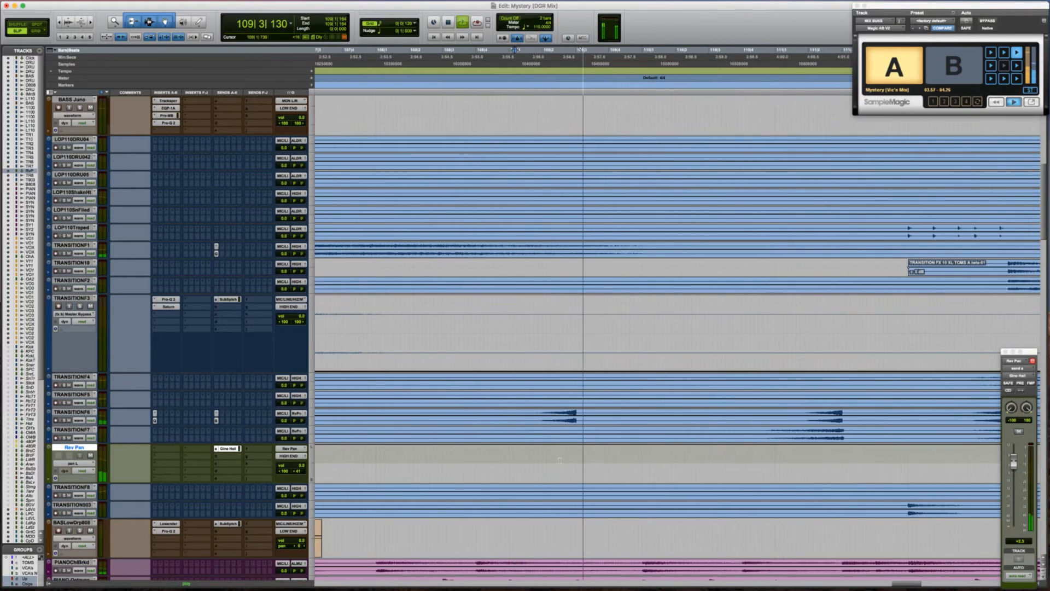
key("space")
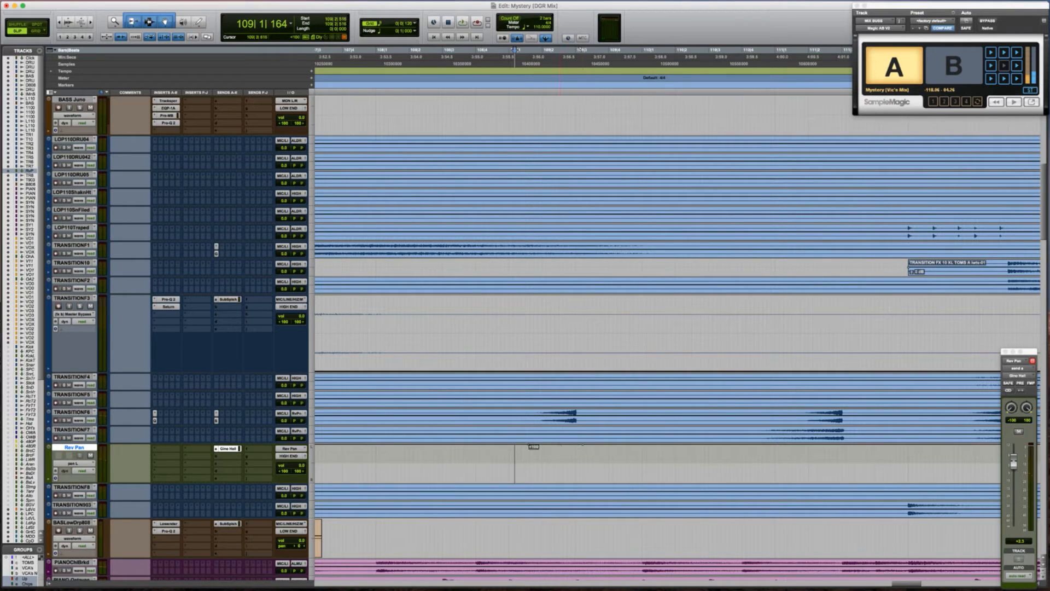
Draw a left pan sweep on Rev Pan peaking where the bar 109 reverse clip ends, and play through bar 111
left_click_drag(561, 445, 575, 469)
key("space")
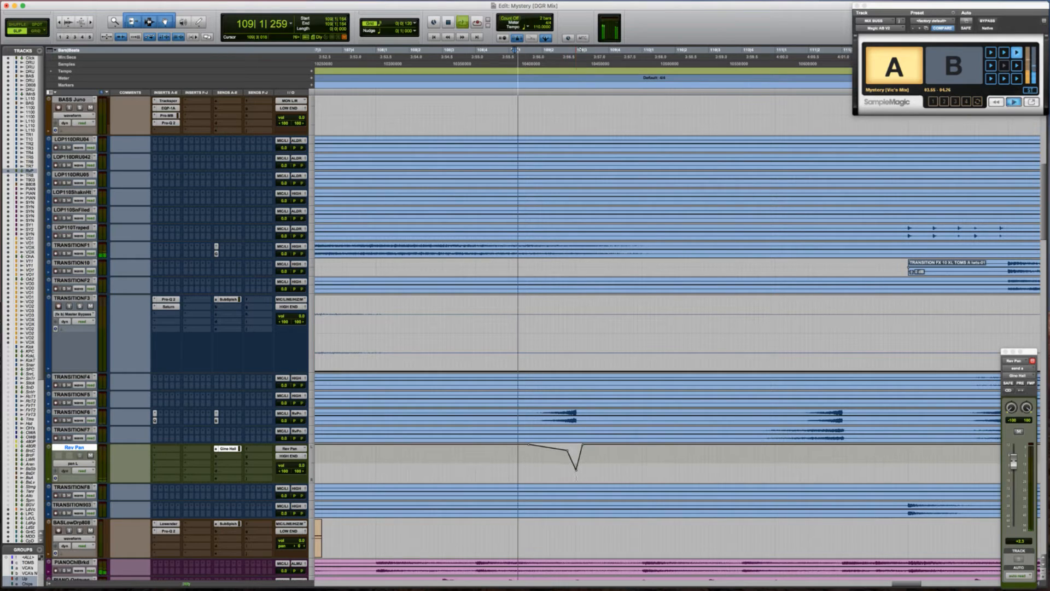
scroll(518, 495, "right", 5)
scroll(518, 495, "up", 1)
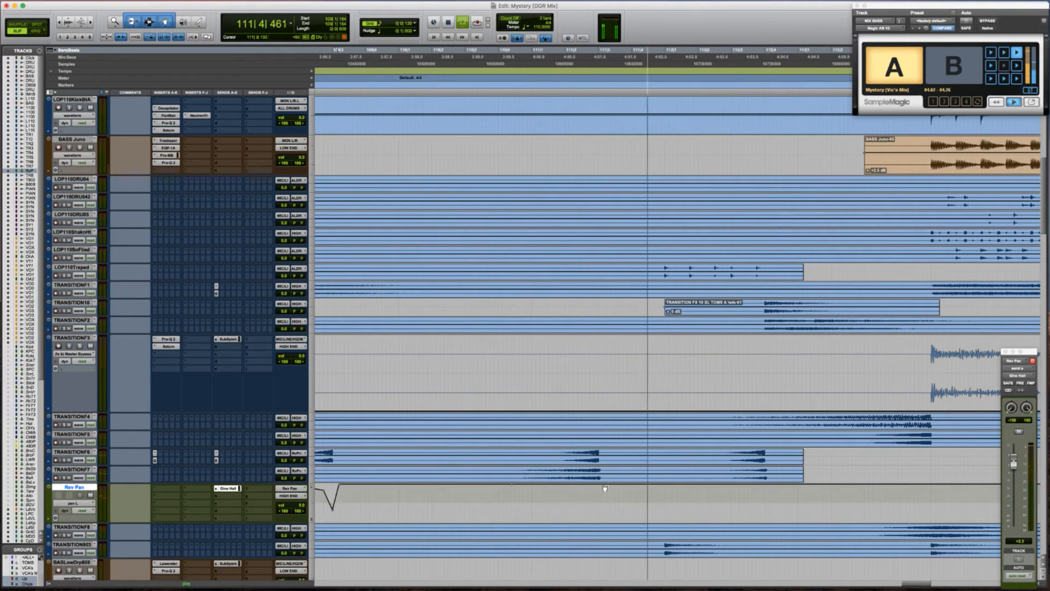
key("space")
Draw a left pan sweep on Rev Pan peaking where the bar 111 reverse effects end, and audition it from bar 110 beat 4
left_click(584, 494)
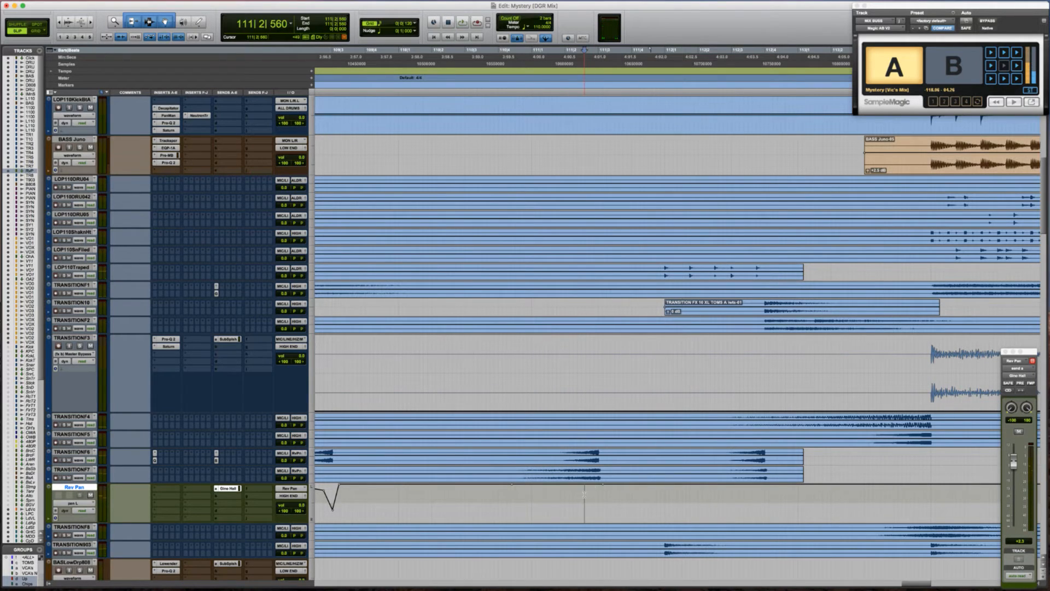
left_click(568, 490)
left_click(584, 496)
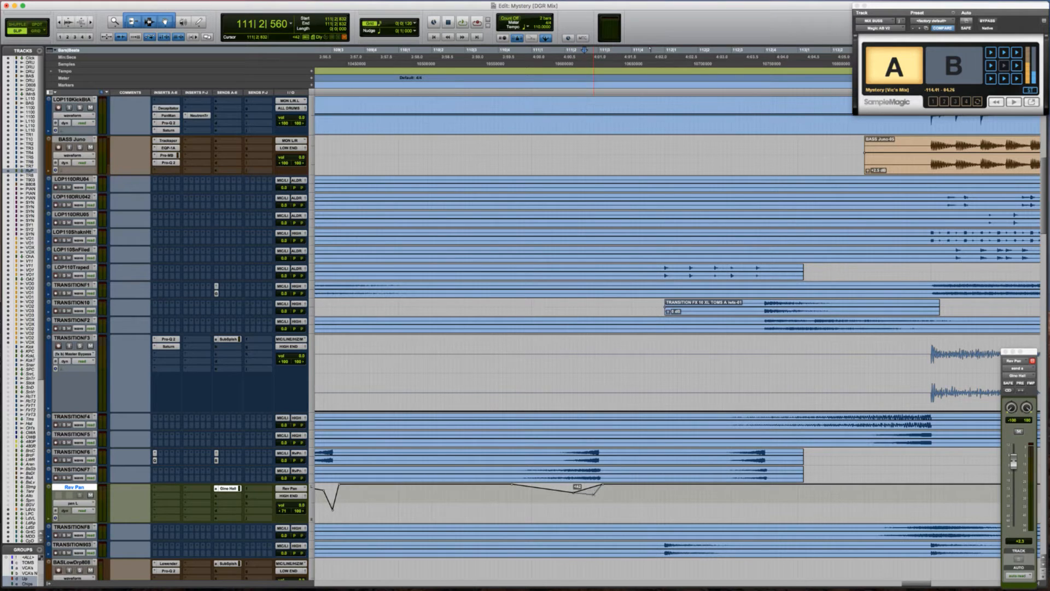
left_click_drag(594, 499, 600, 513)
key("space")
left_click(508, 498)
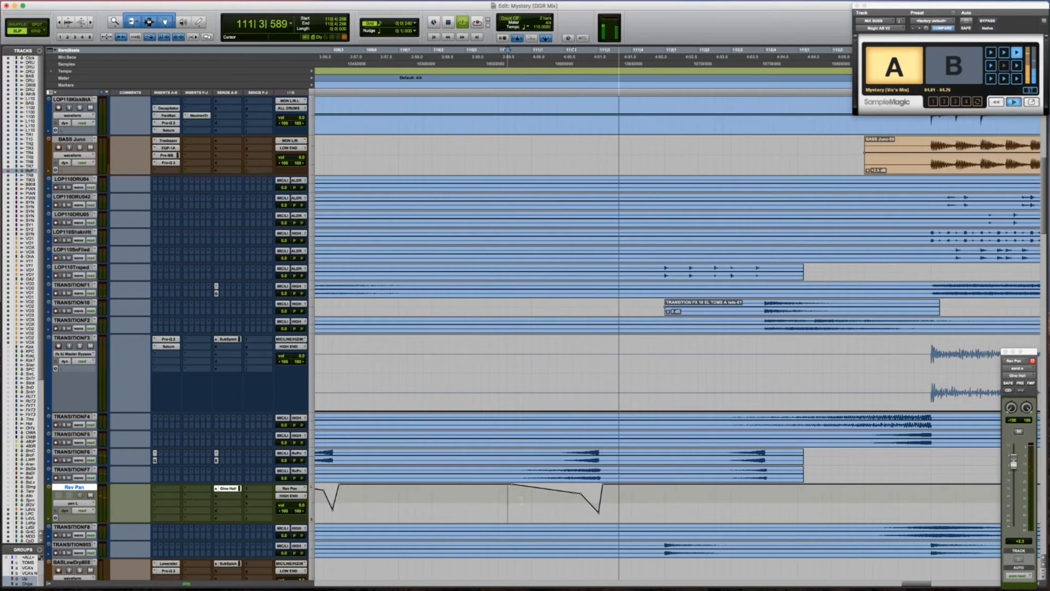
key("space")
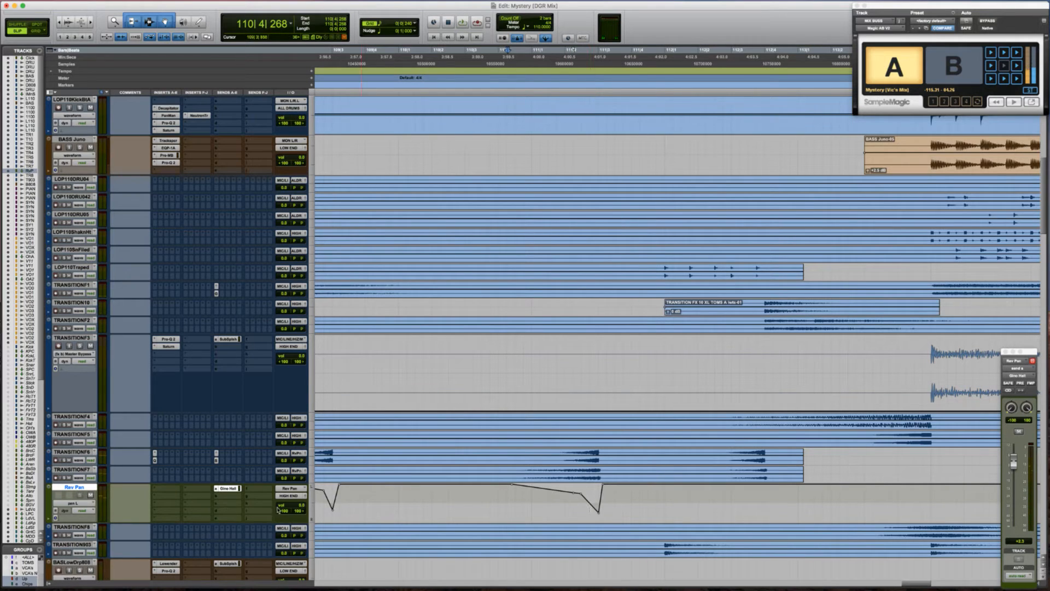
Check Rev Pan's other pan automation, and delete the left pan sweep at the bar 111 reverse effects
left_click(299, 511, "ctrl+super")
left_click(286, 513, "ctrl+super")
left_click(600, 513, "alt")
left_click_drag(565, 501, 584, 499)
key("Delete")
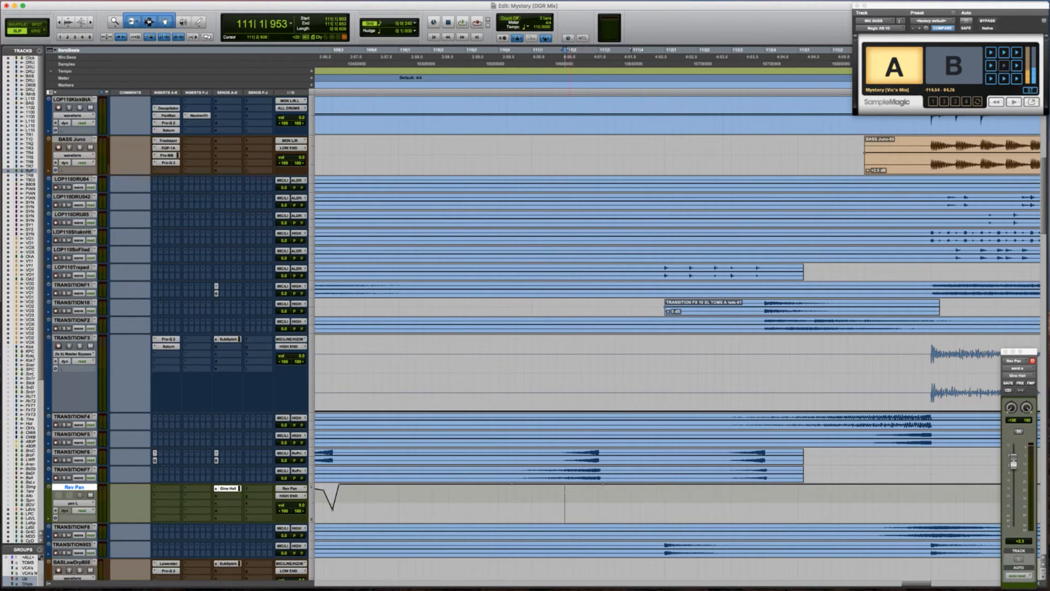
Audition the bar 111 reverse effects twice from bar 110 beat 4 without a left pan sweep
left_click(504, 493)
key("space")
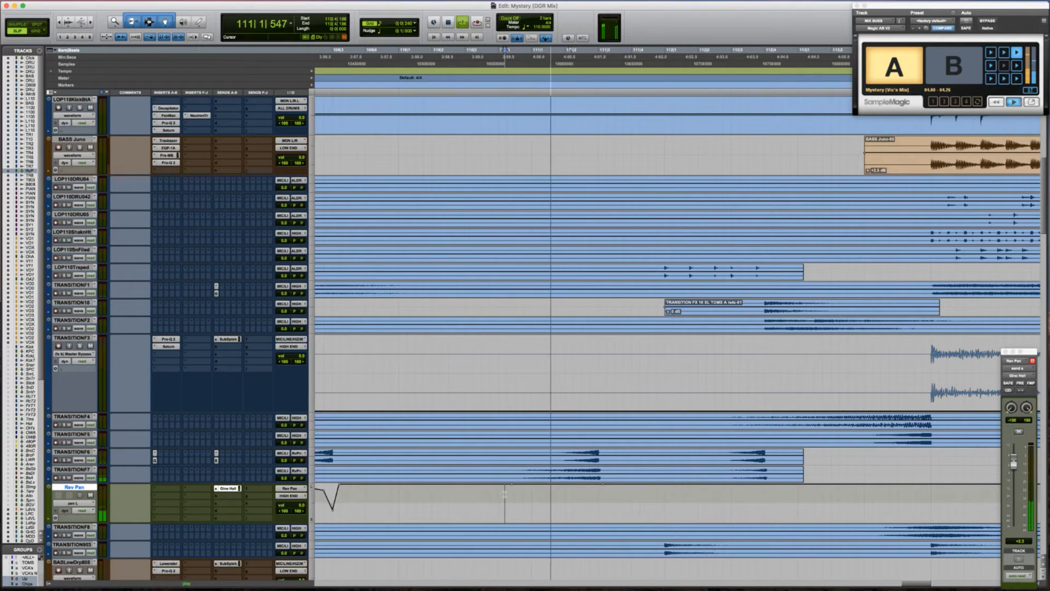
key("space")
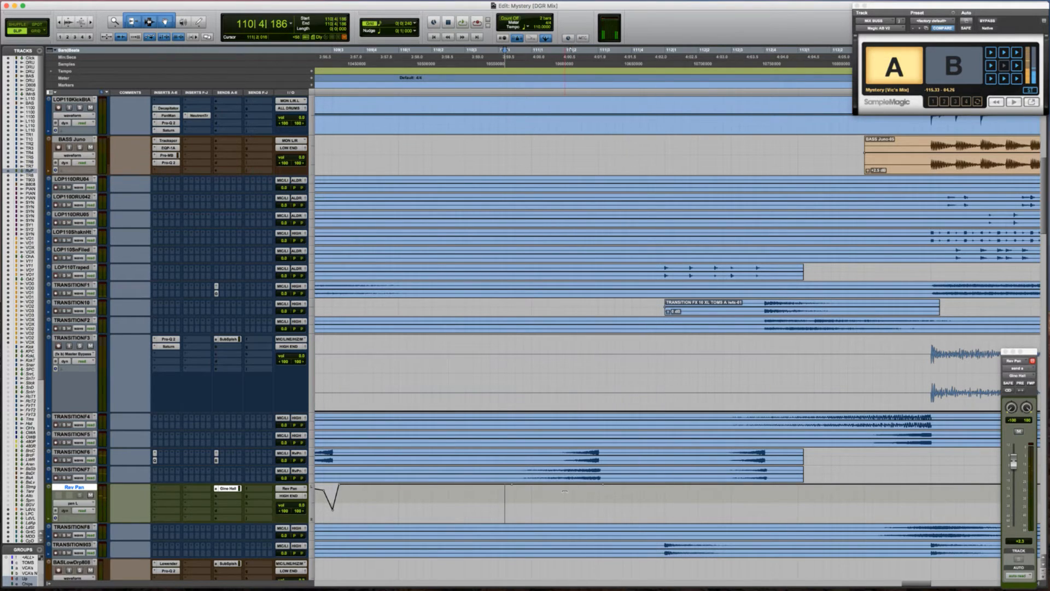
key("space")
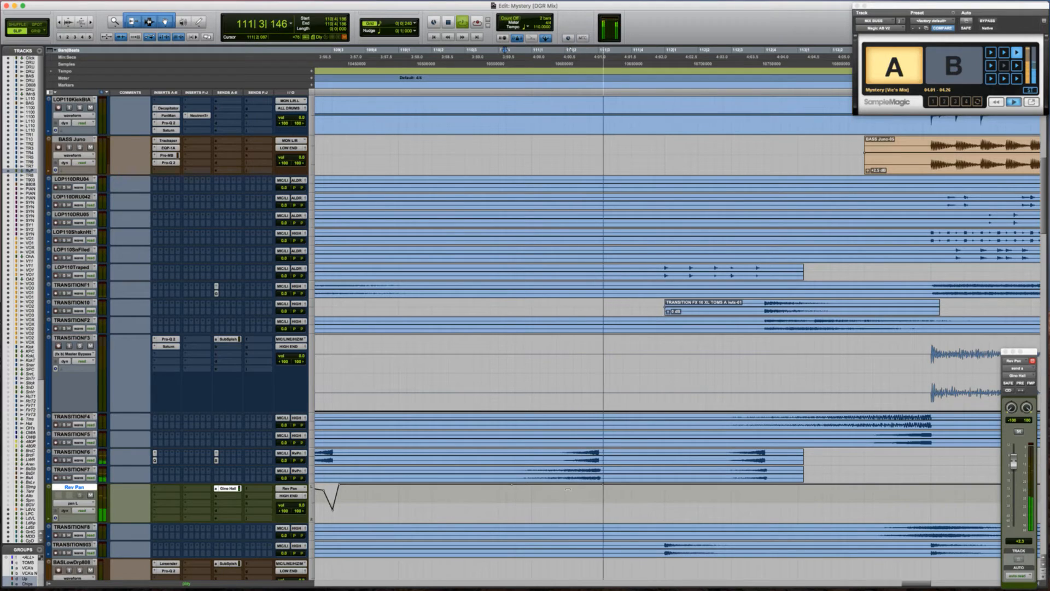
key("space")
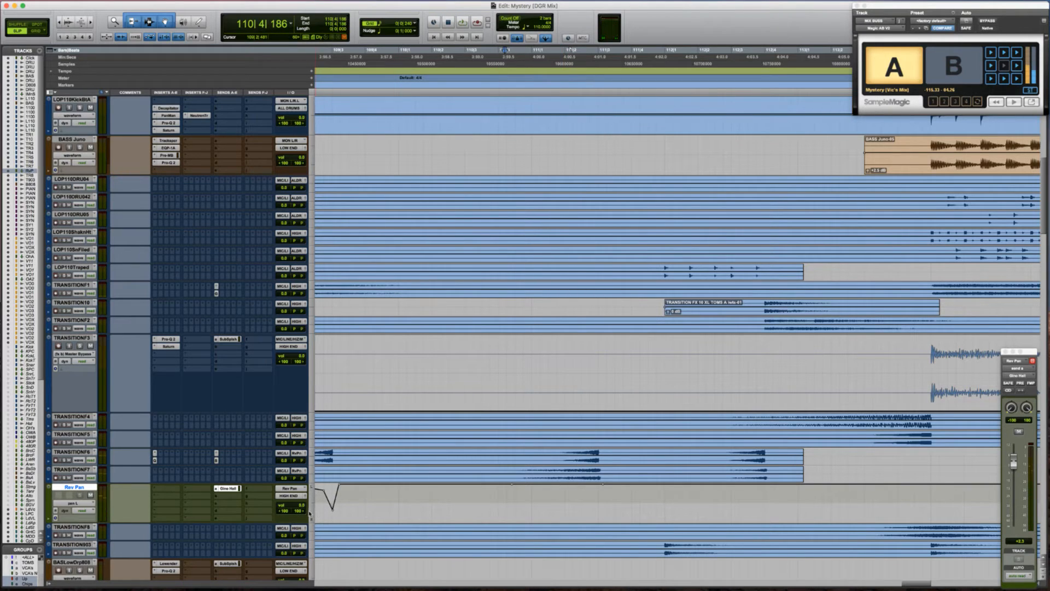
Draw a right pan sweep on Rev Pan from bar 110 beat 4, peaking just before the bar 111 reverse effects end, and audition it
left_click(301, 511, "ctrl+super")
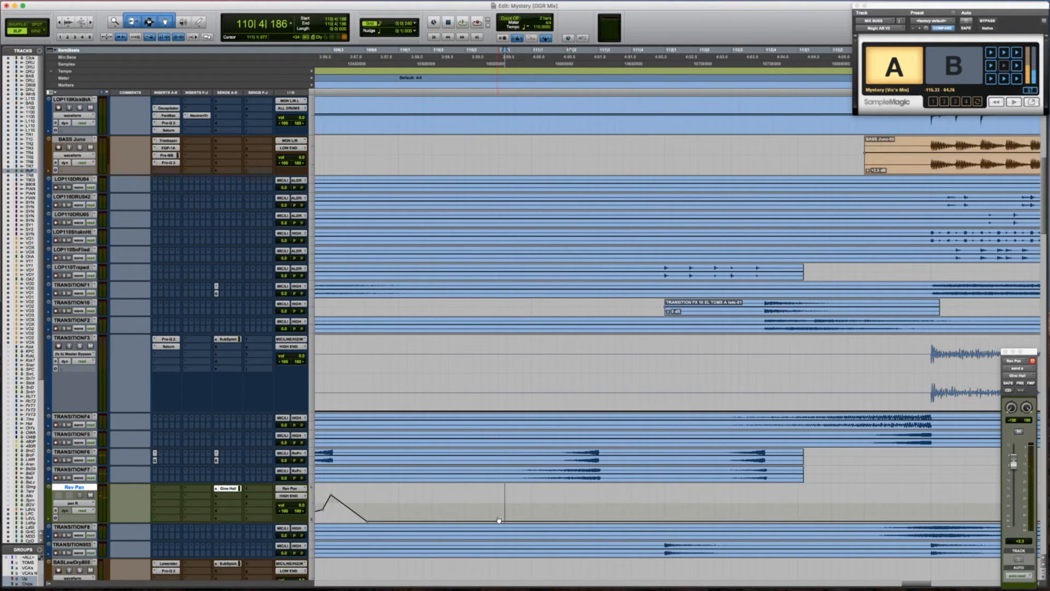
left_click_drag(577, 521, 581, 496)
key("space")
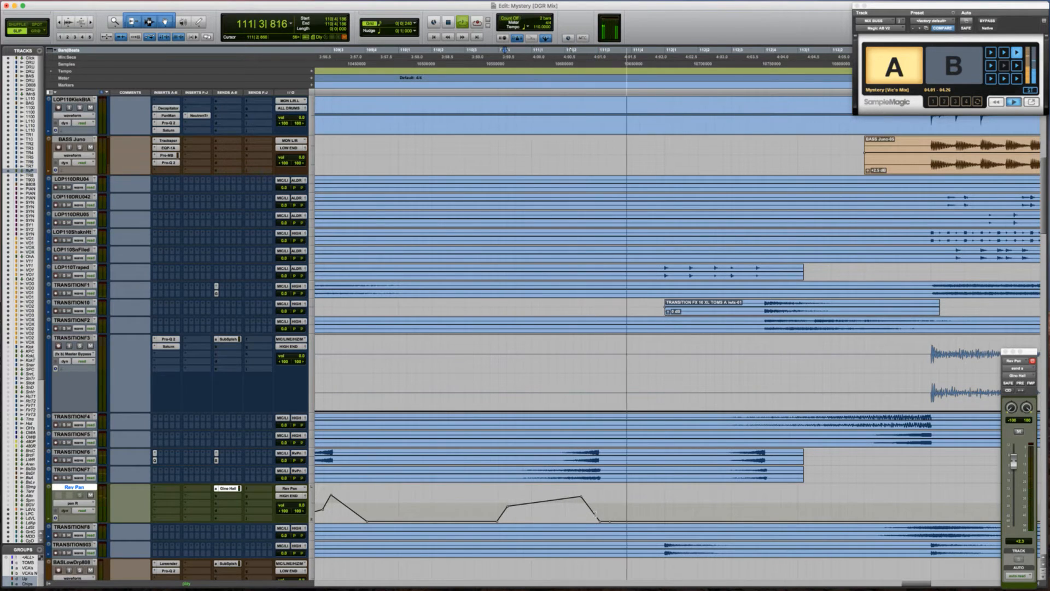
key("space")
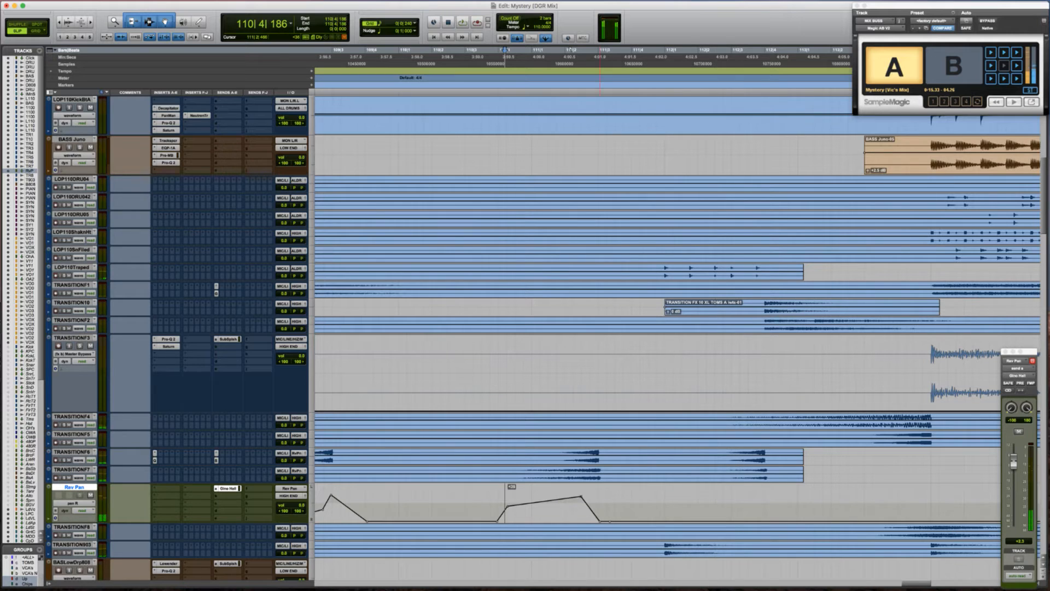
left_click_drag(581, 496, 590, 491)
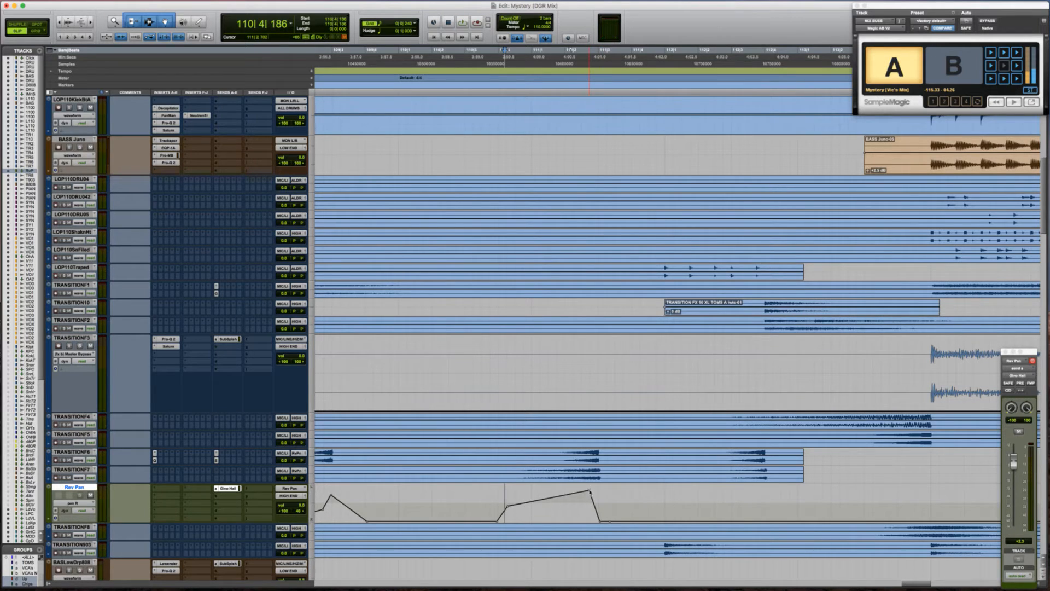
key("space")
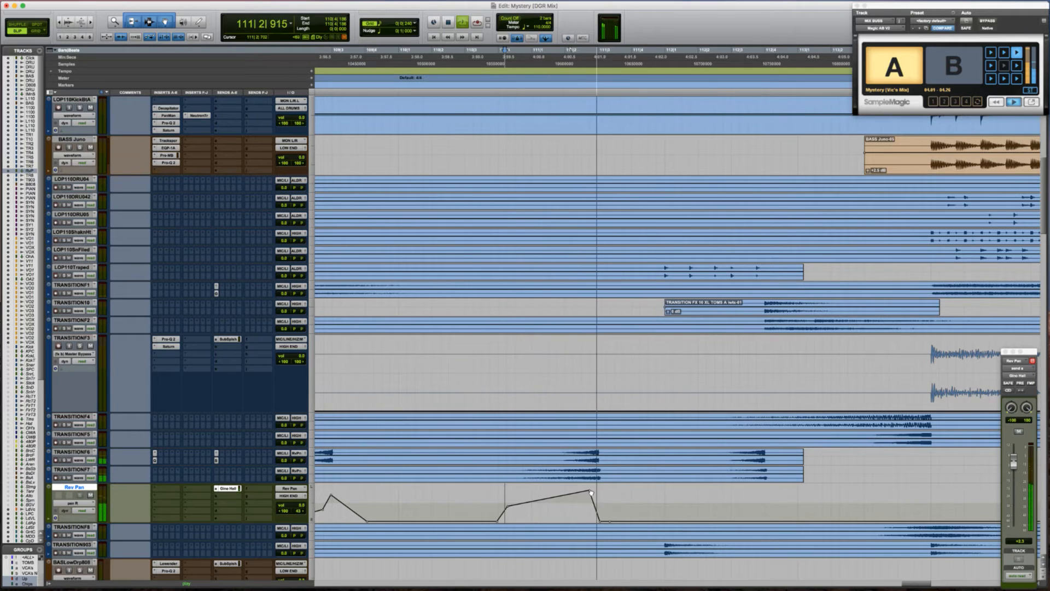
Draw a right pan sweep on Rev Pan over the bar 112 reverse effects, peaking where they end just before beat 4
key("r")
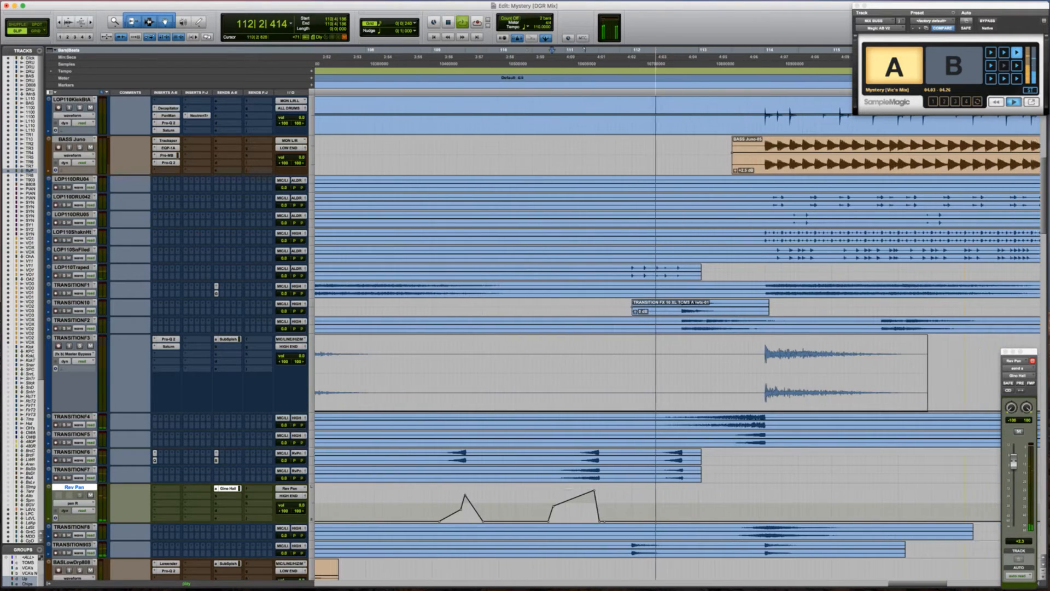
left_click(634, 506)
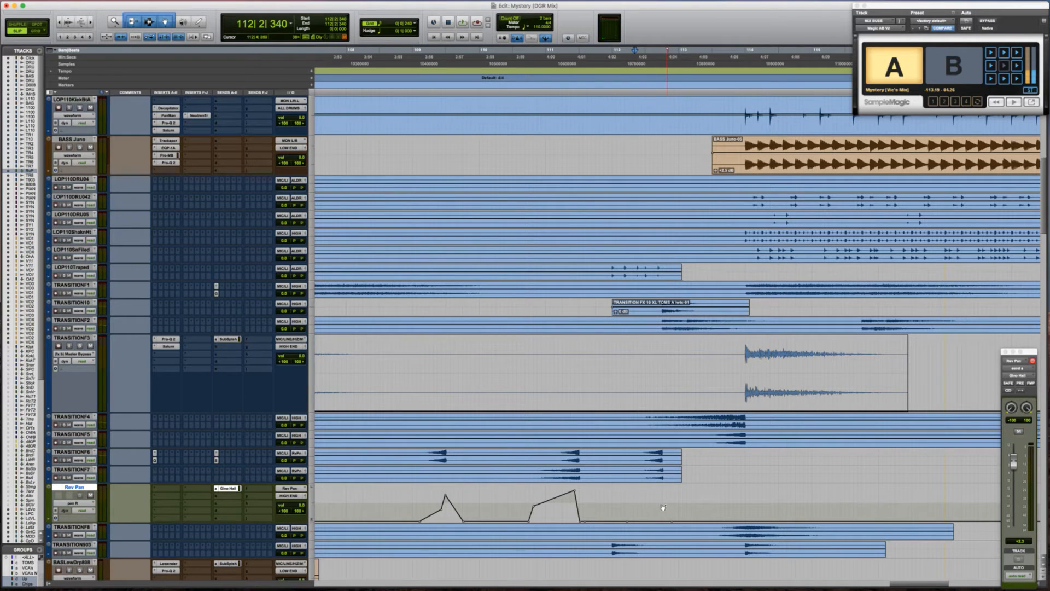
key("t")
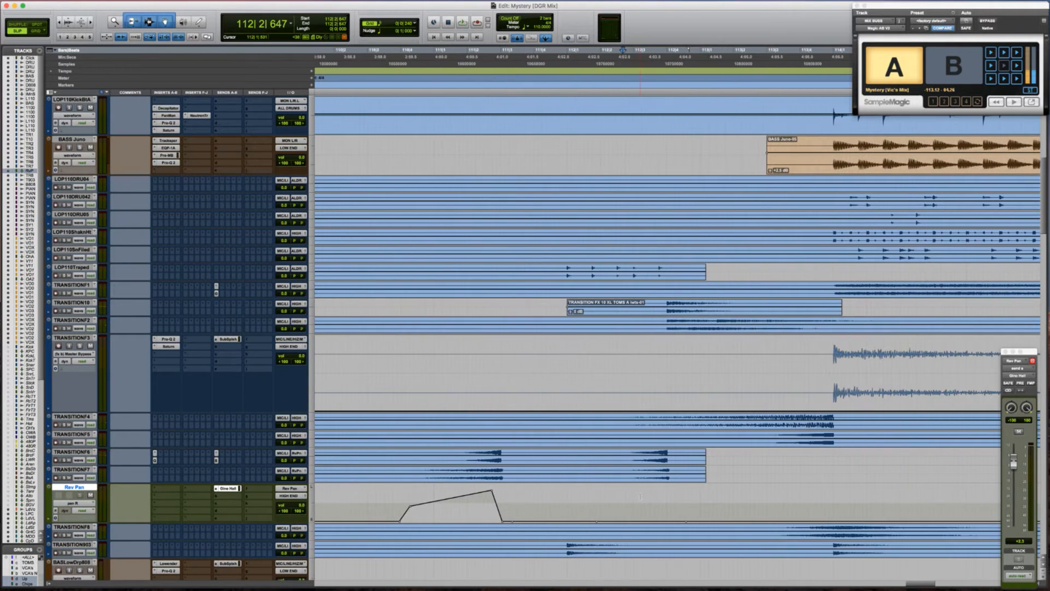
left_click_drag(618, 517, 658, 514)
left_click(619, 498, "alt")
left_click(285, 512, "ctrl+super")
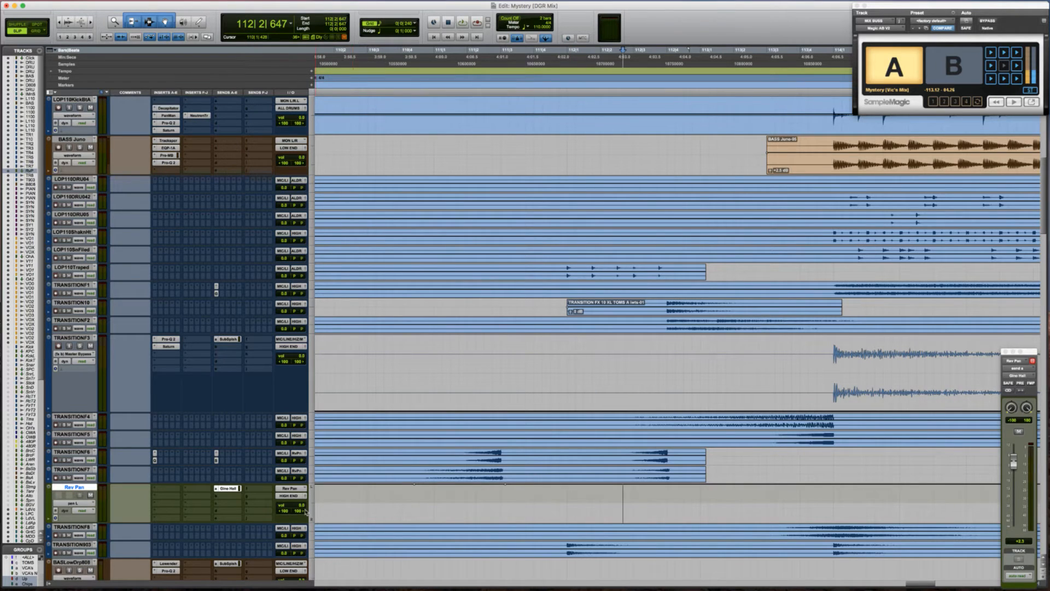
left_click(305, 511, "ctrl+super")
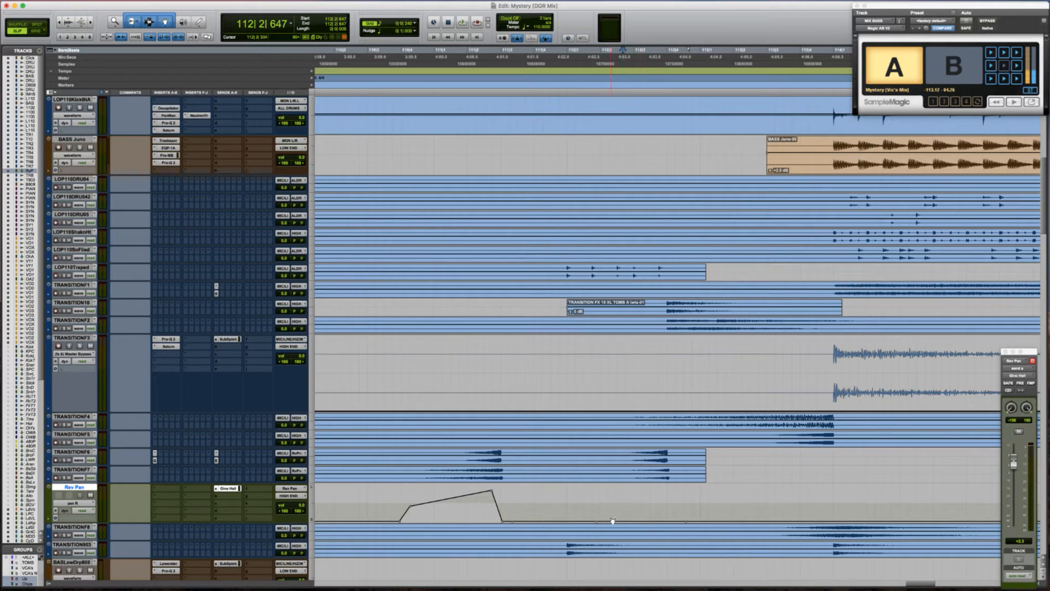
left_click_drag(597, 521, 667, 487)
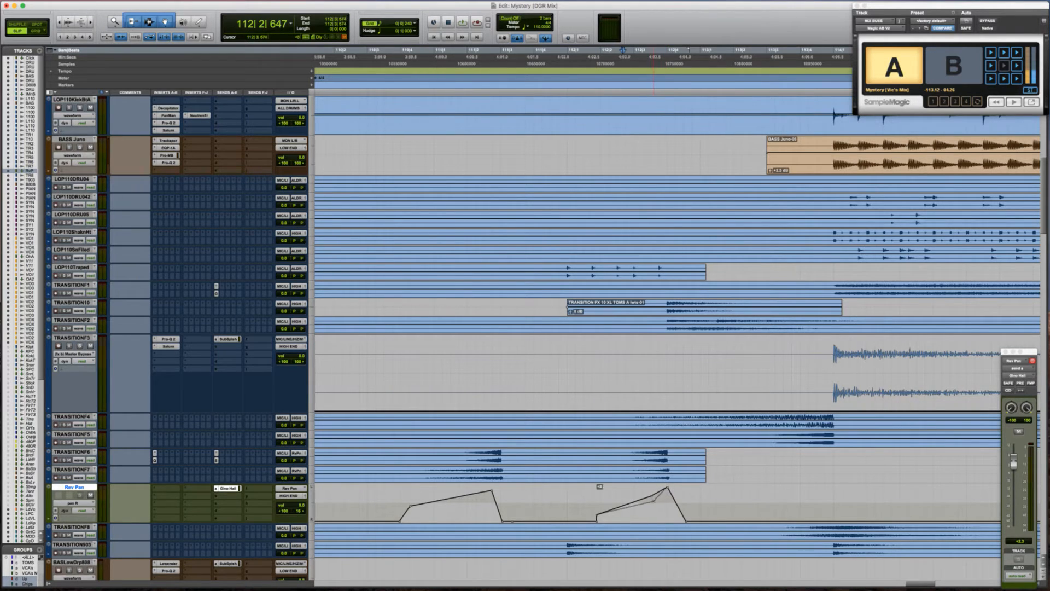
Reshape Rev Pan's bar 112 right pan sweep with a low ramp before a slightly lowered late peak, auditioning it from beat 2
key("space")
left_click_drag(658, 501, 598, 521)
key("space")
key("space")
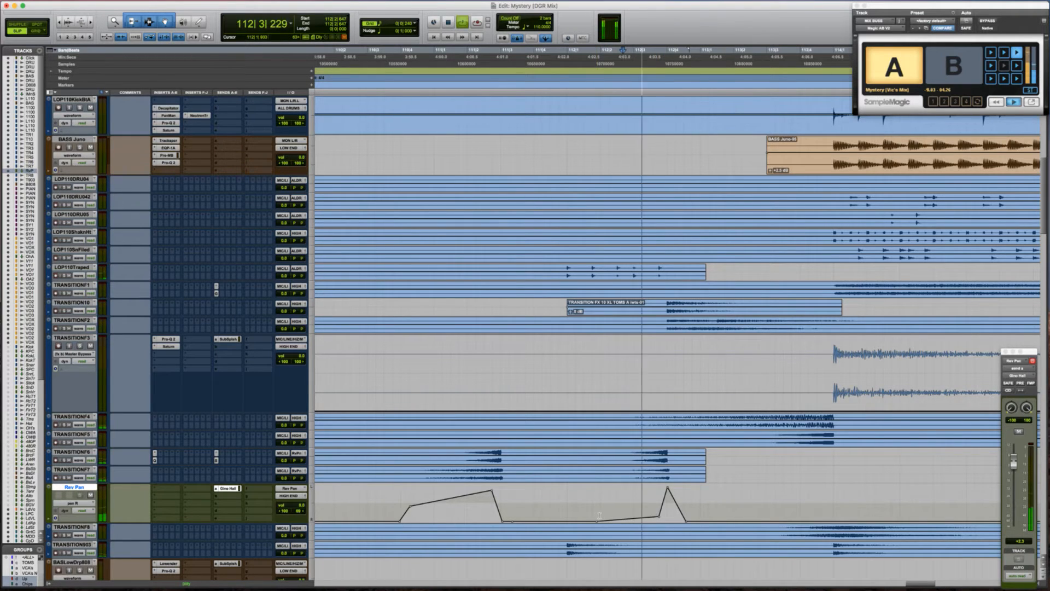
key("space")
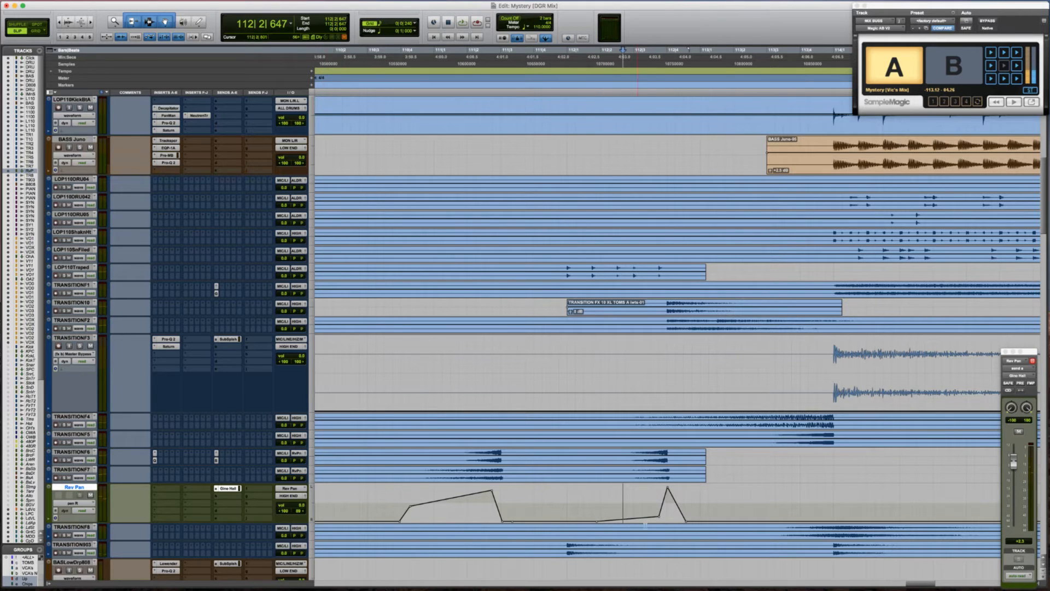
left_click_drag(668, 488, 668, 495)
key("space")
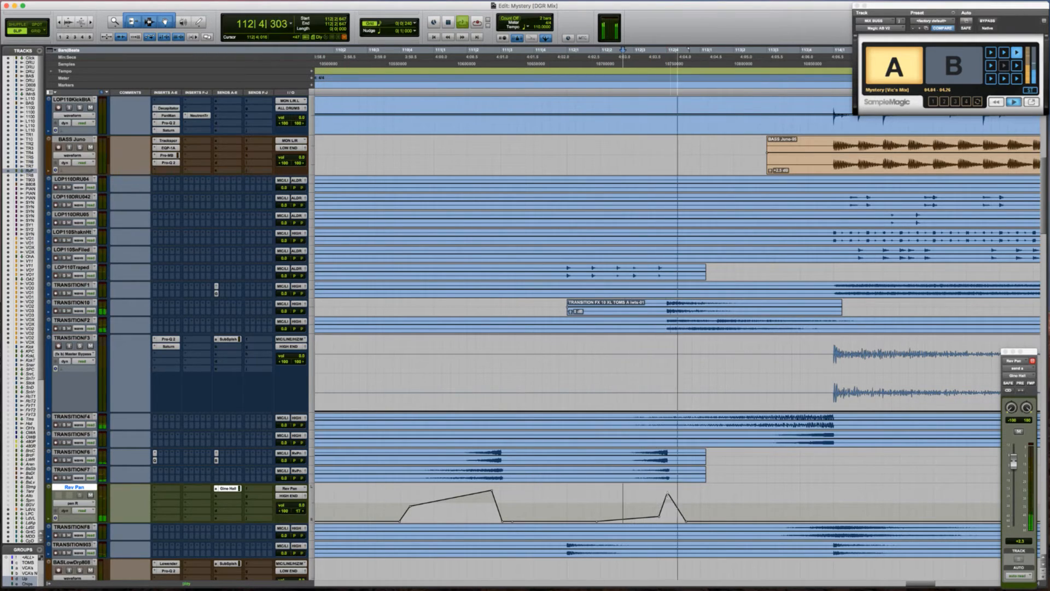
key("space")
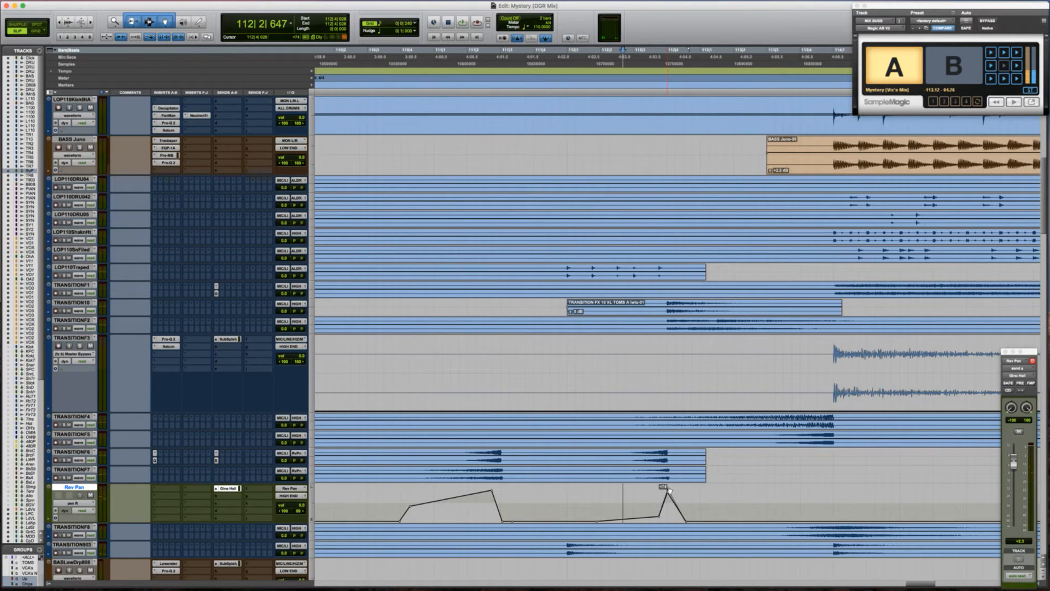
Draw a left pan sweep on Rev Pan ahead of the end of the bar 112 reverse effects and audition it
left_click(287, 513, "ctrl+super")
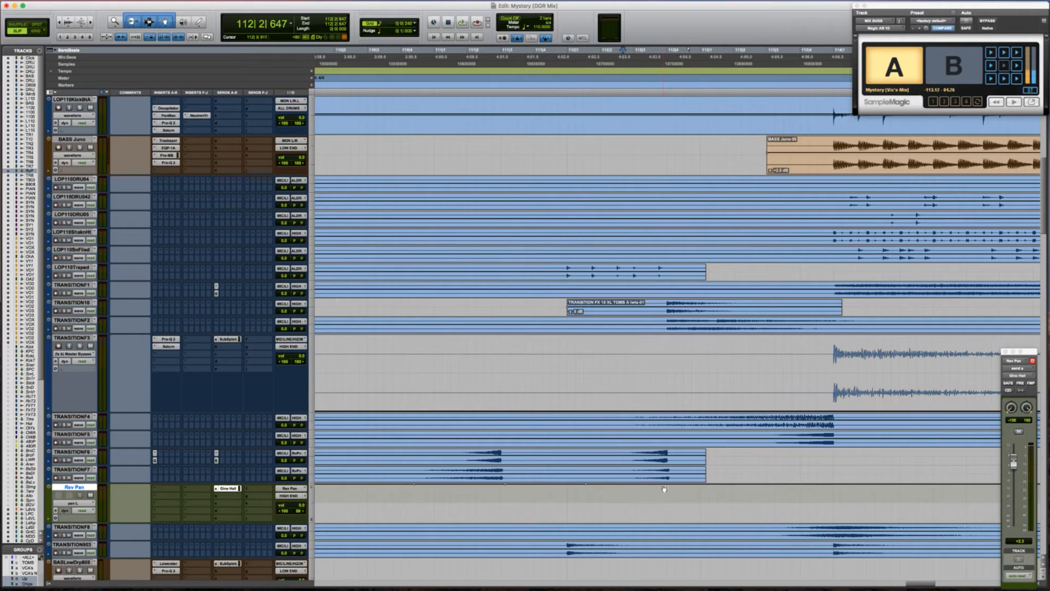
left_click_drag(644, 486, 651, 517)
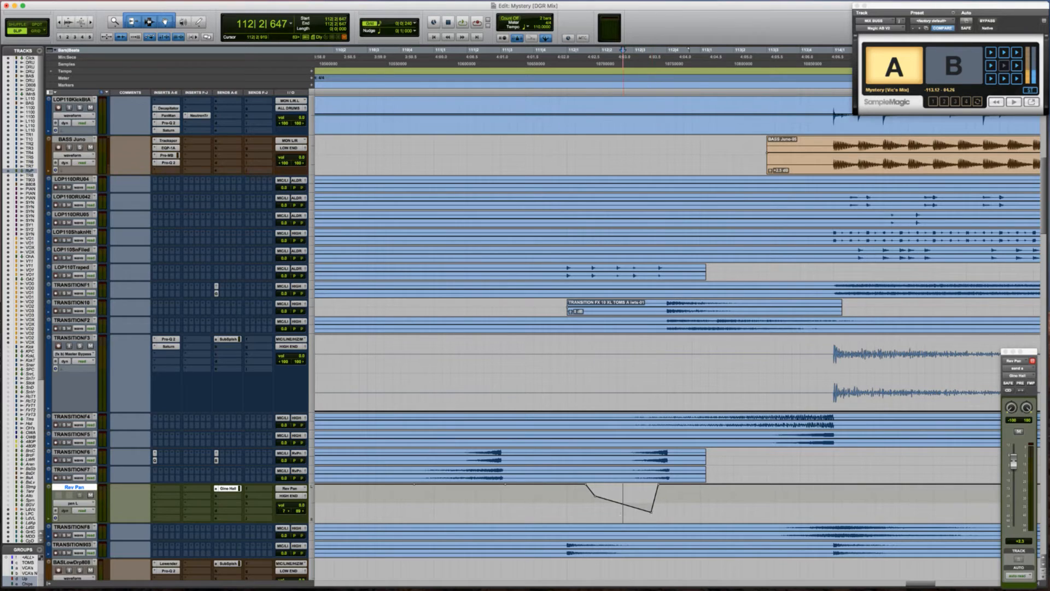
key("space")
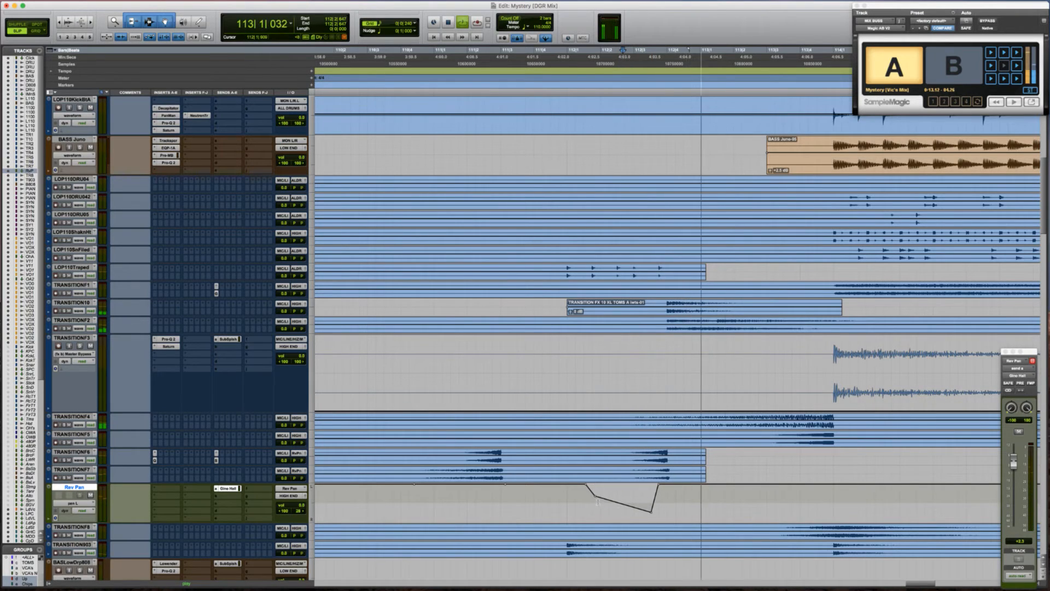
key("space")
Deepen the start and end points of Rev Pan's bar 112 left pan sweep, auditioning the effects from beat 2 after each change
left_click_drag(595, 495, 594, 520)
key("space")
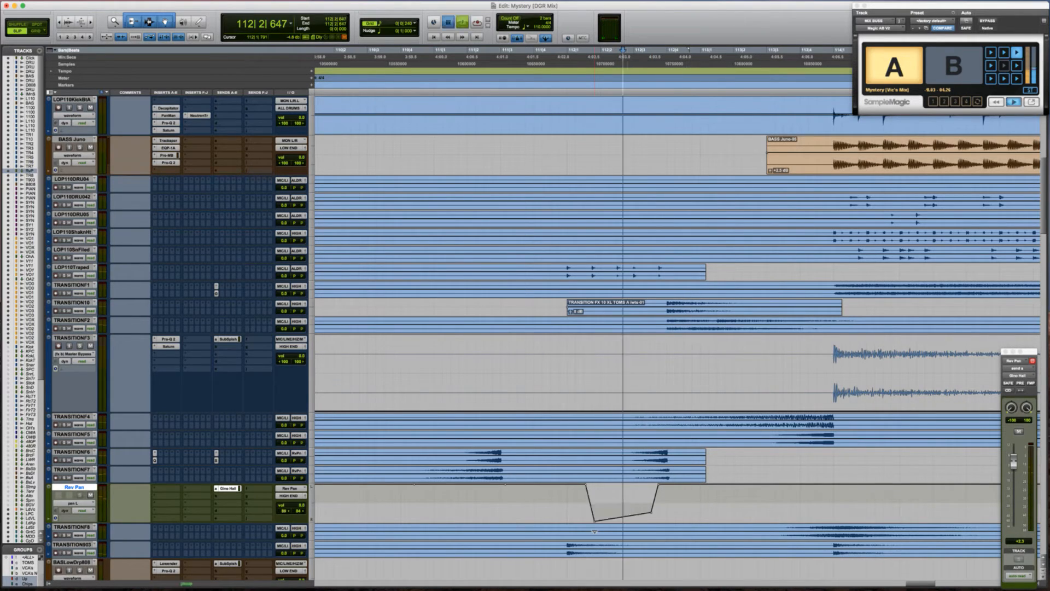
key("space")
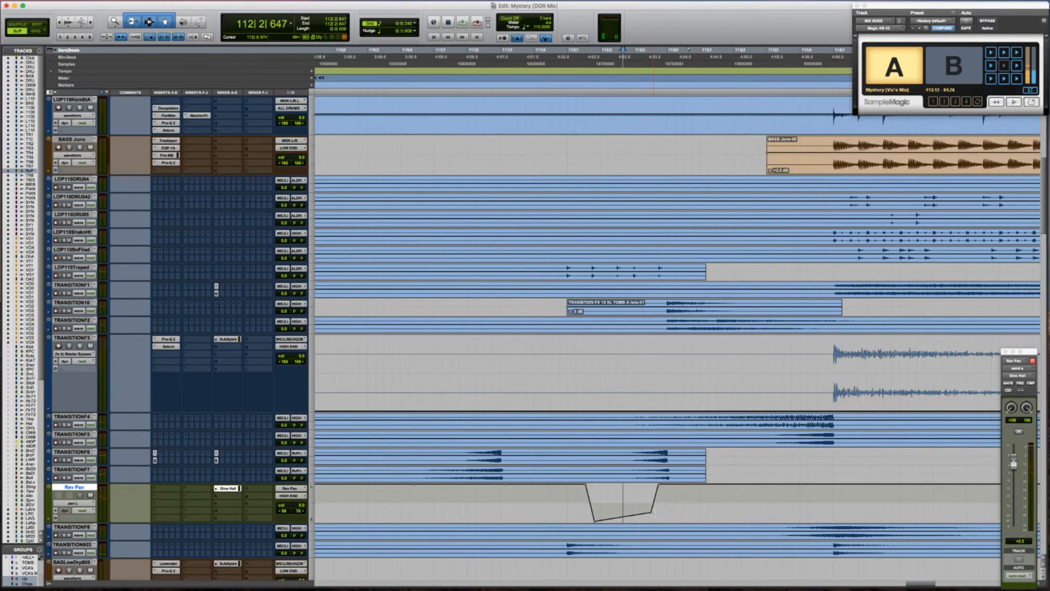
left_click_drag(650, 512, 650, 516)
key("space")
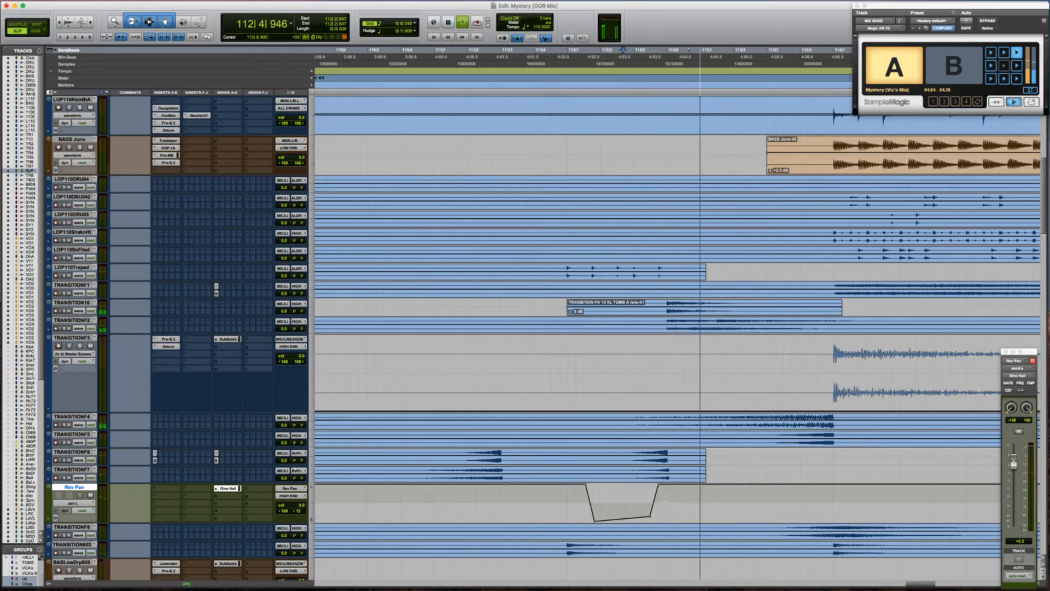
key("space")
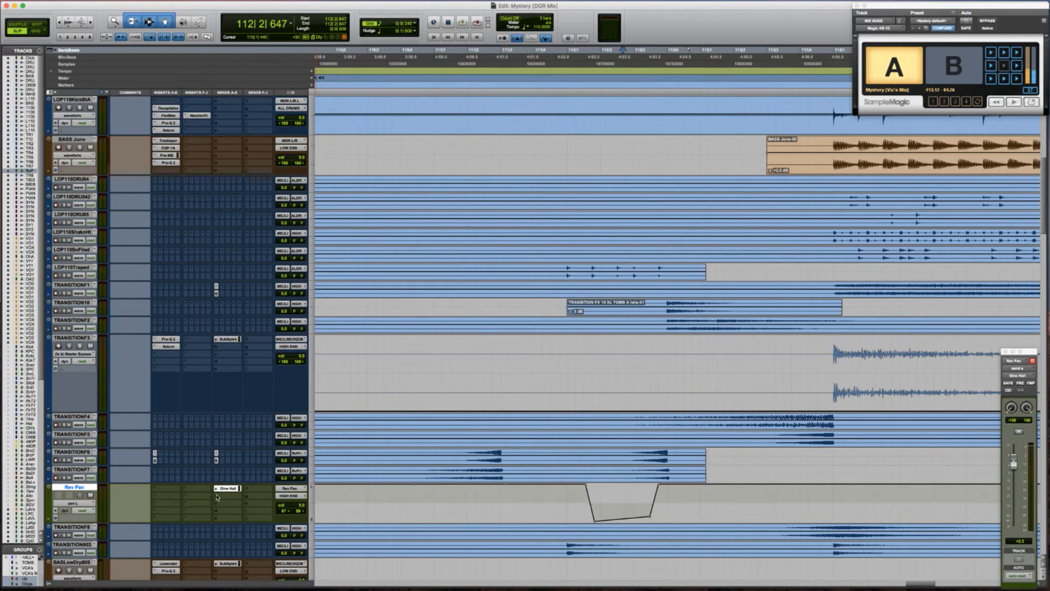
key("space")
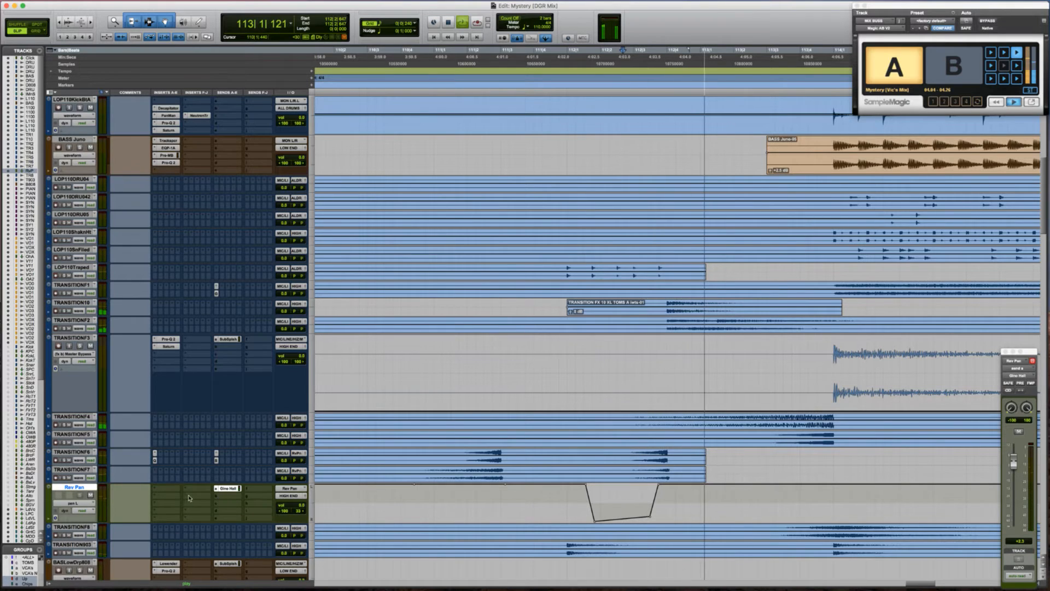
key("space")
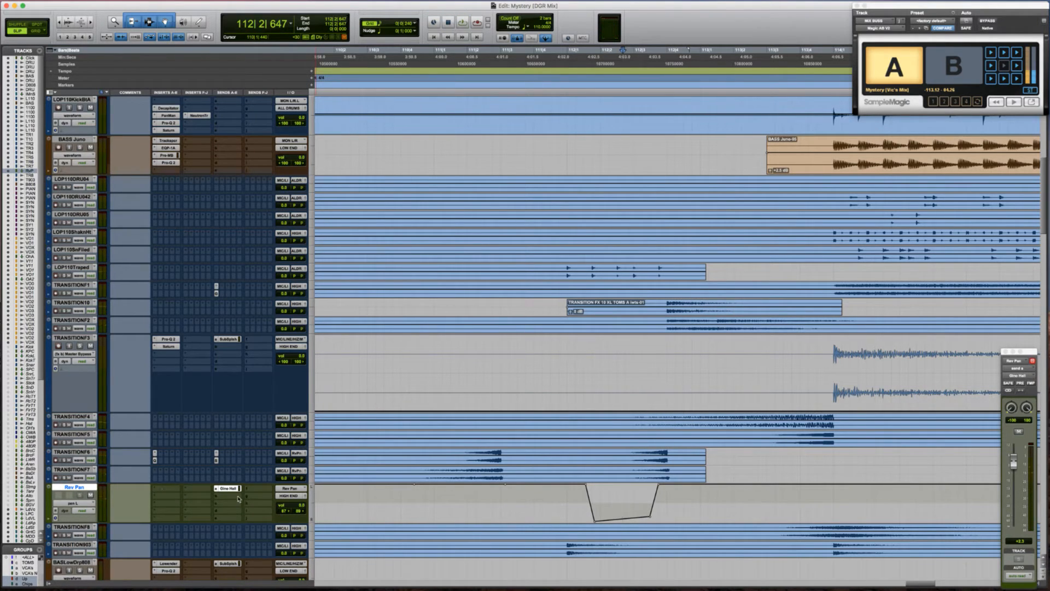
key("space")
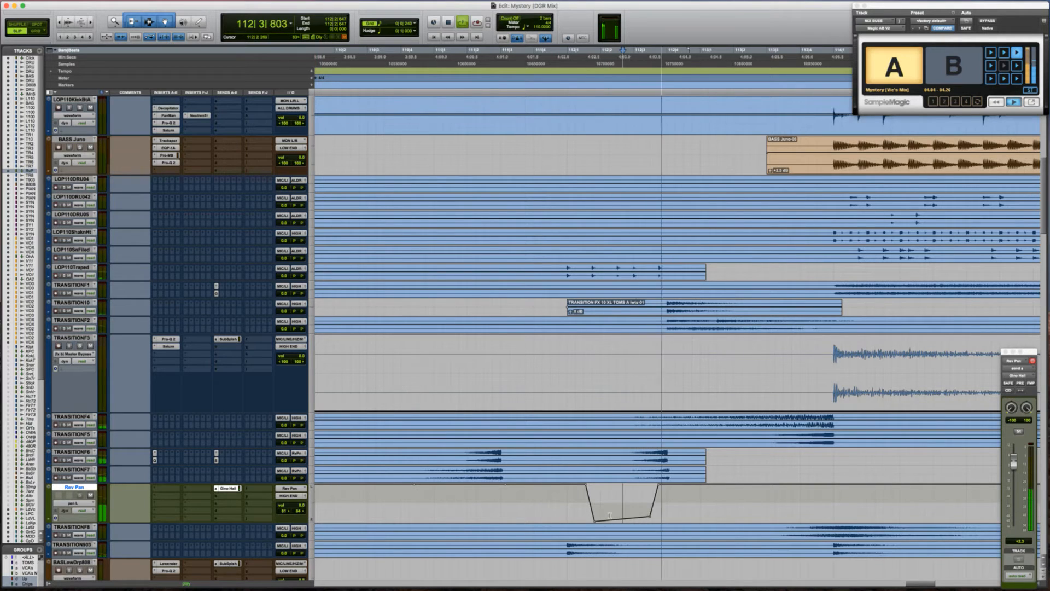
Draw a small volume dip on Rev Pan just before the bar 112 reverse effects end, and play through the transition
left_click(296, 506, "ctrl+super")
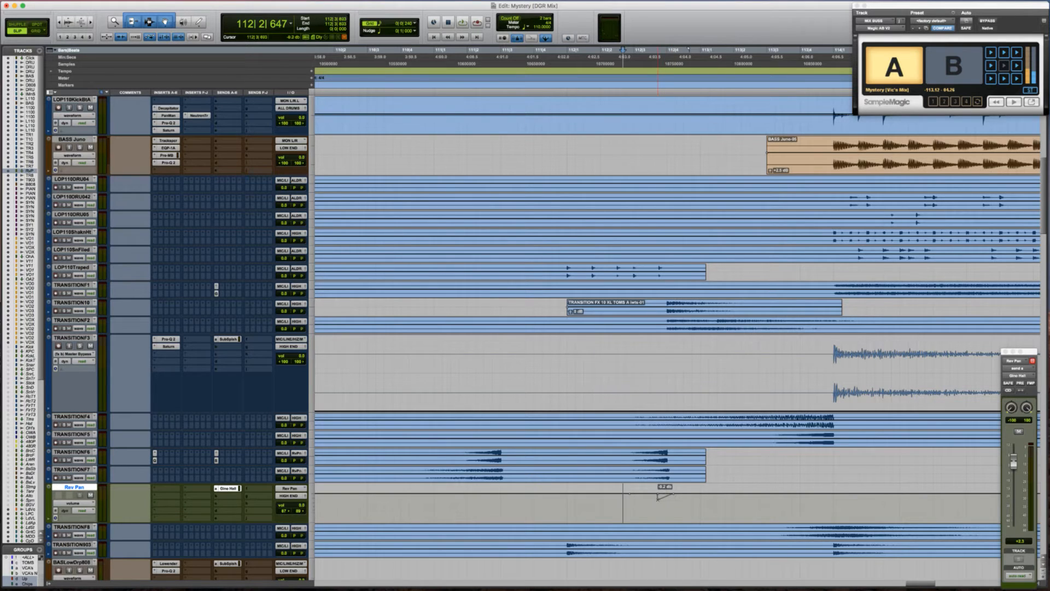
key("space")
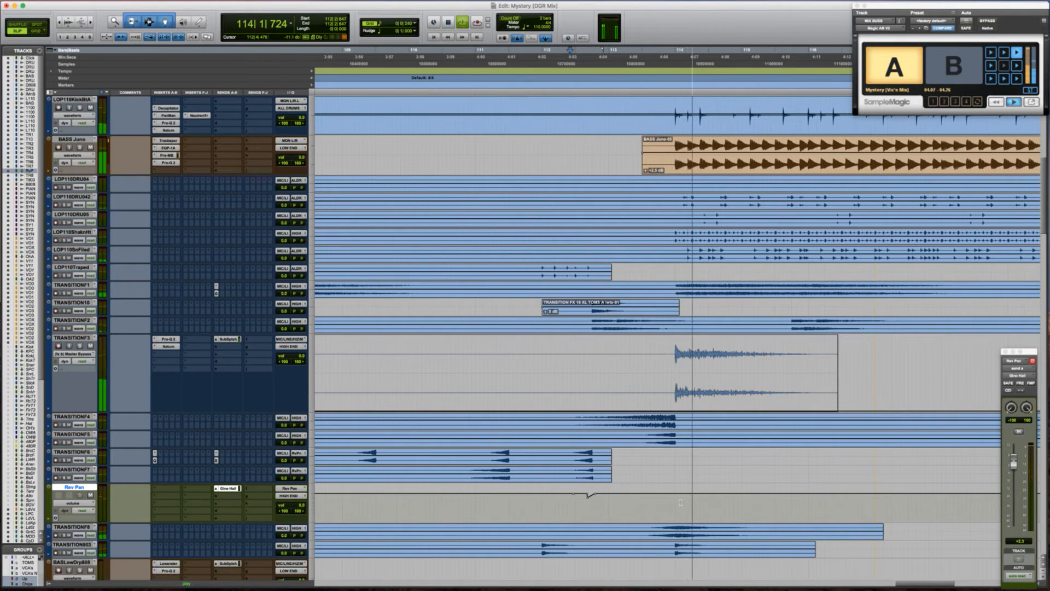
Look over the whole arrangement during playback, check the remaining items in the Mystery to-do list, return to the session and stop playback
key("super+bracketleft")
key("super+bracketleft")
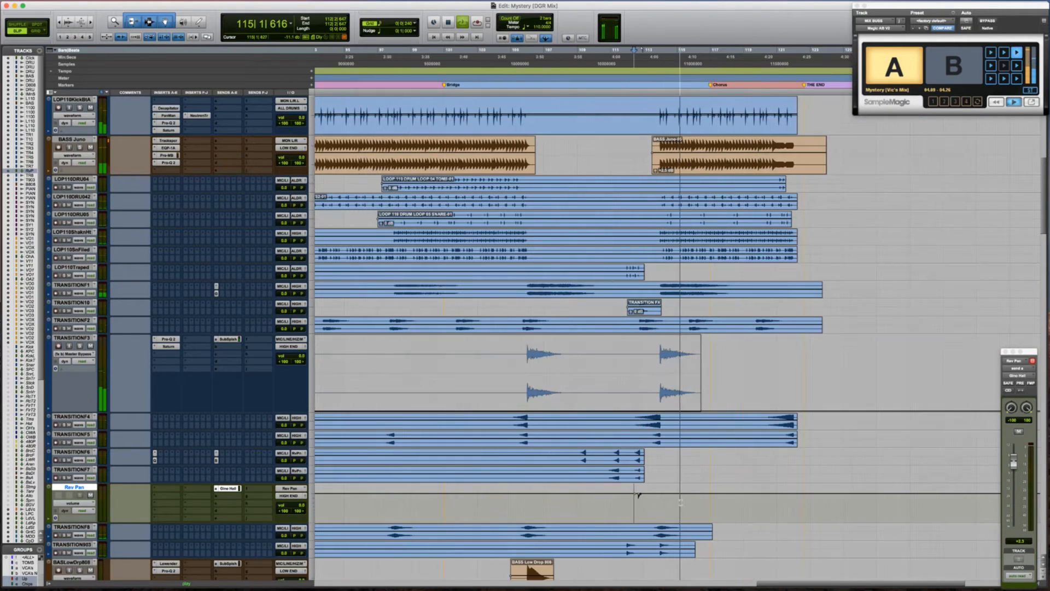
key("super+bracketleft")
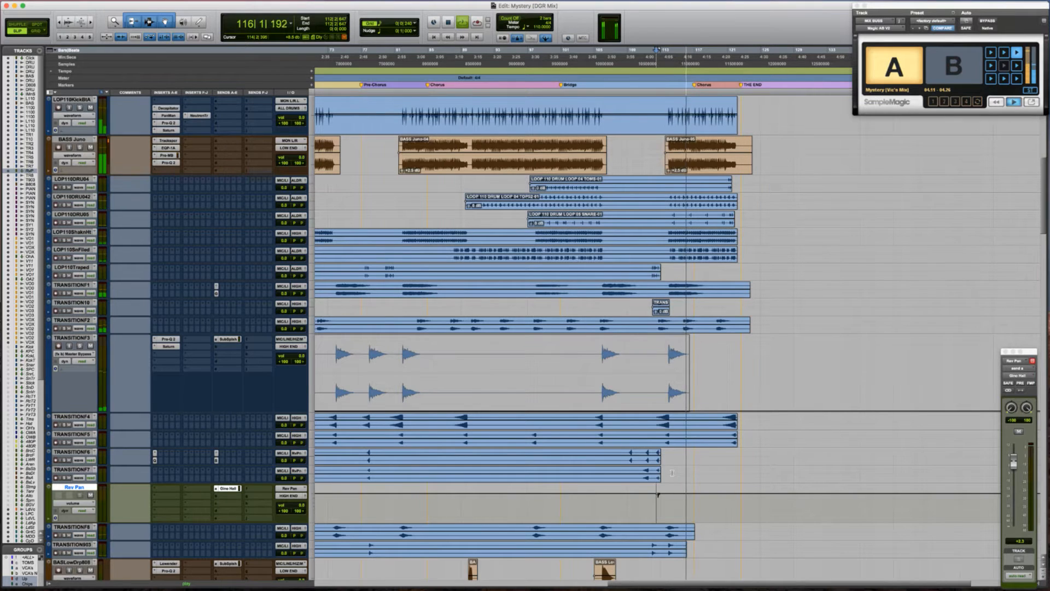
scroll(672, 473, "left", 10)
scroll(672, 472, "left", 3)
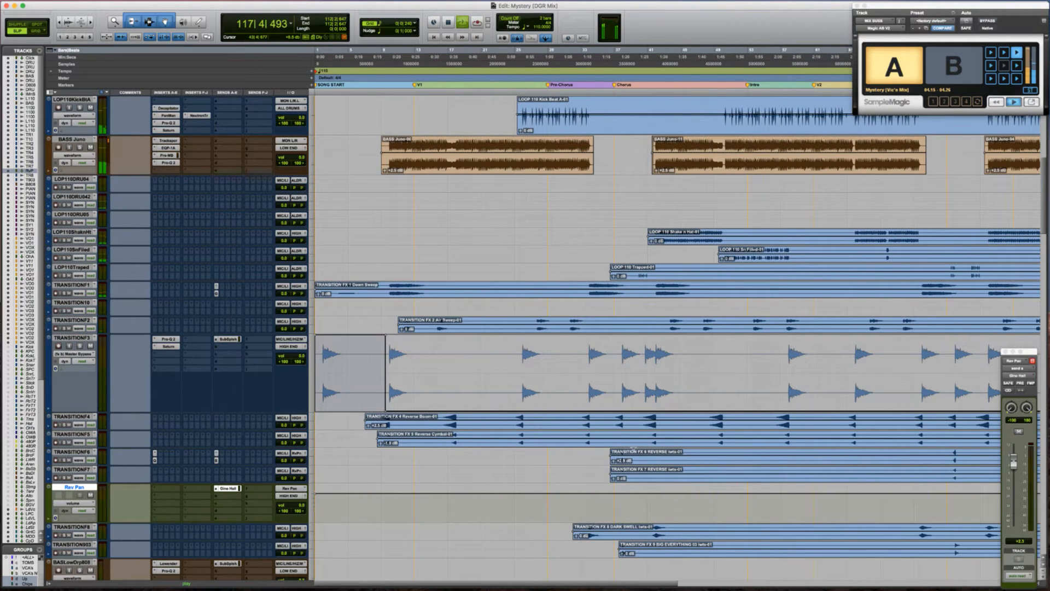
key("super+bracketleft")
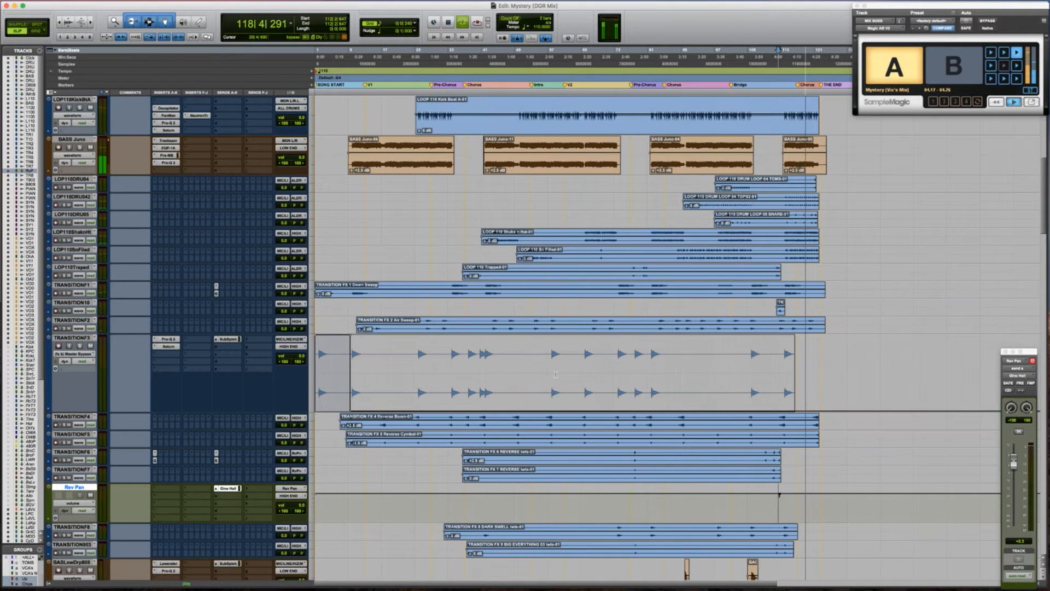
key("super+bracketleft")
key("super+Tab")
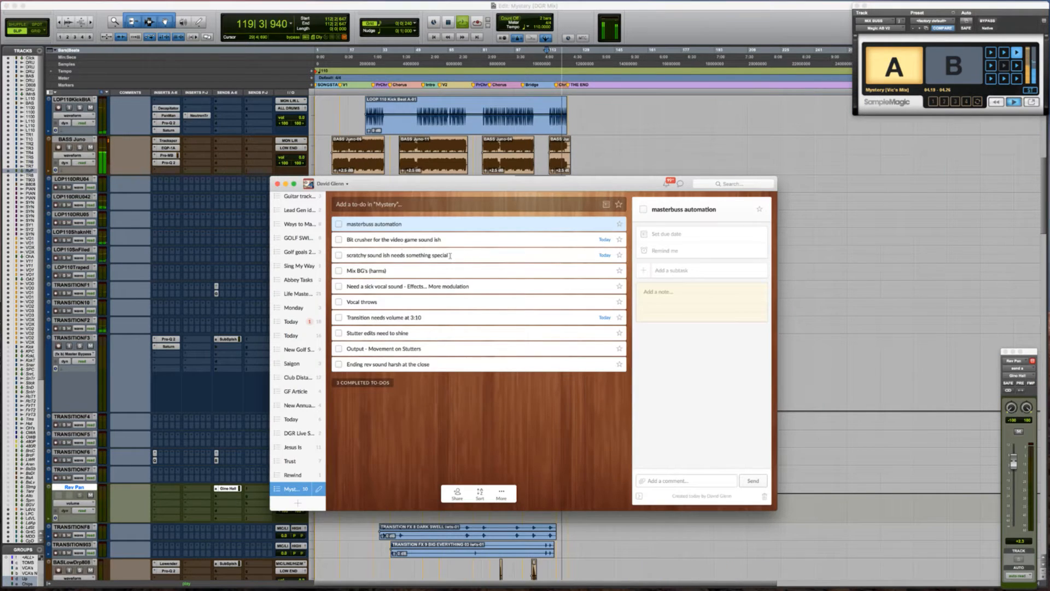
key("super+Tab")
key("space")
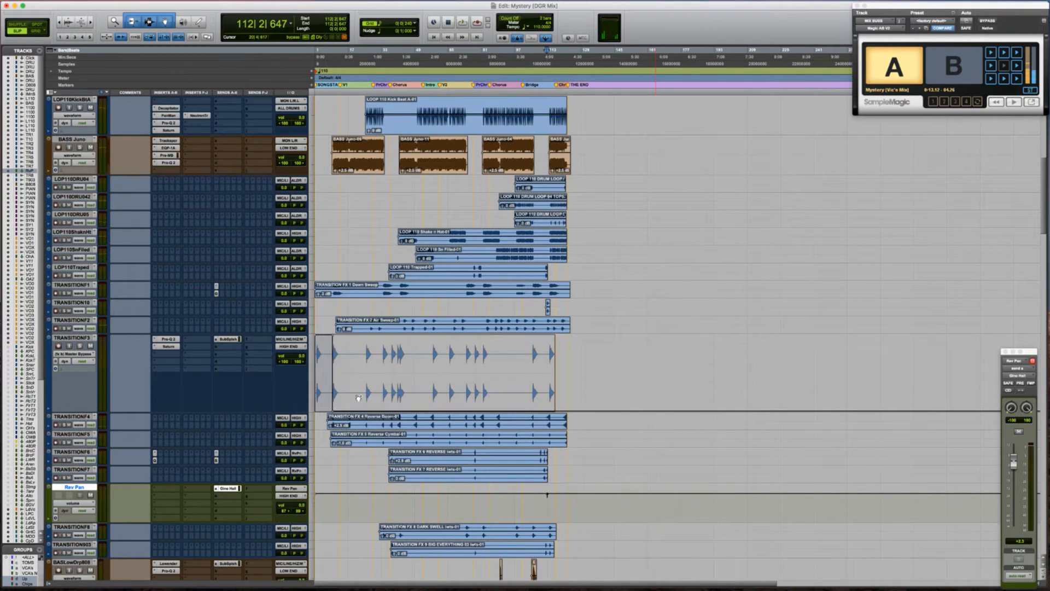
Return to the song start and move the MIX BUSS track up between DRUMSnapsVIC and DRUMSKickTVIC, leaving its volume unchanged
key("Return")
key("super+bracketleft")
scroll(321, 389, "down", 15)
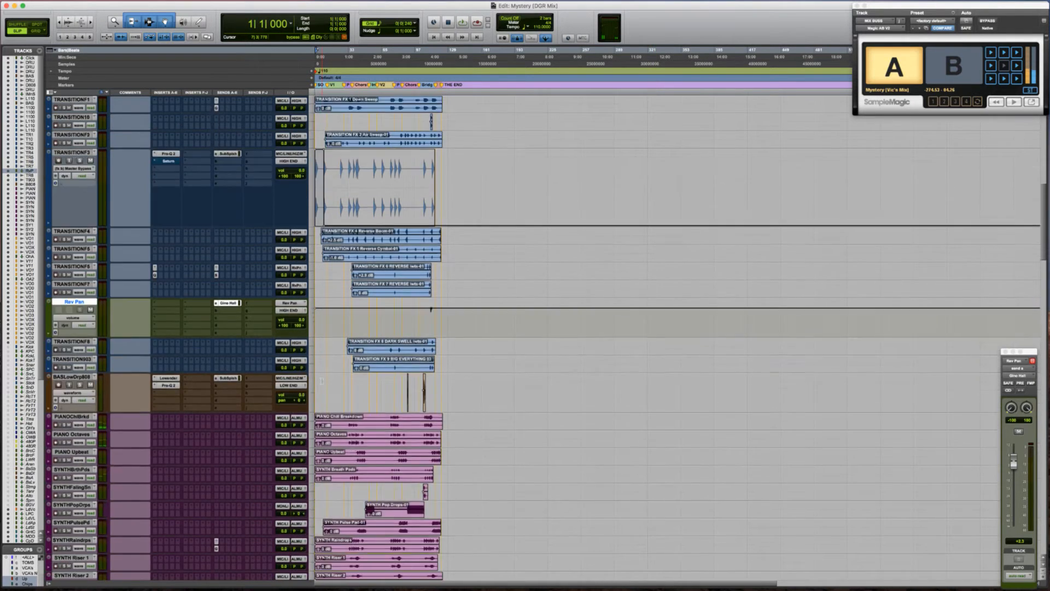
scroll(321, 381, "down", 10)
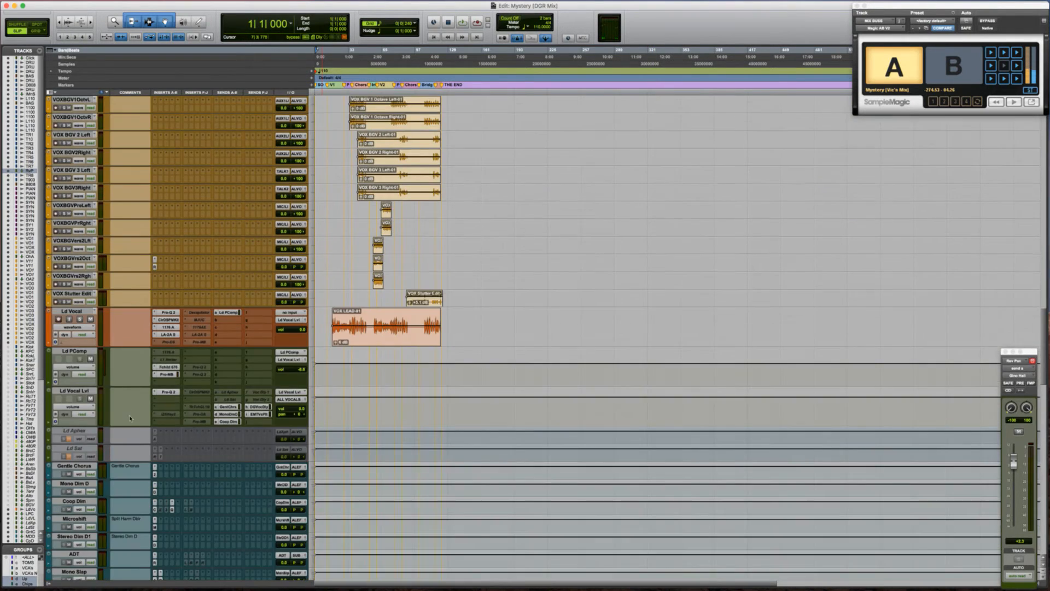
scroll(130, 418, "down", 10)
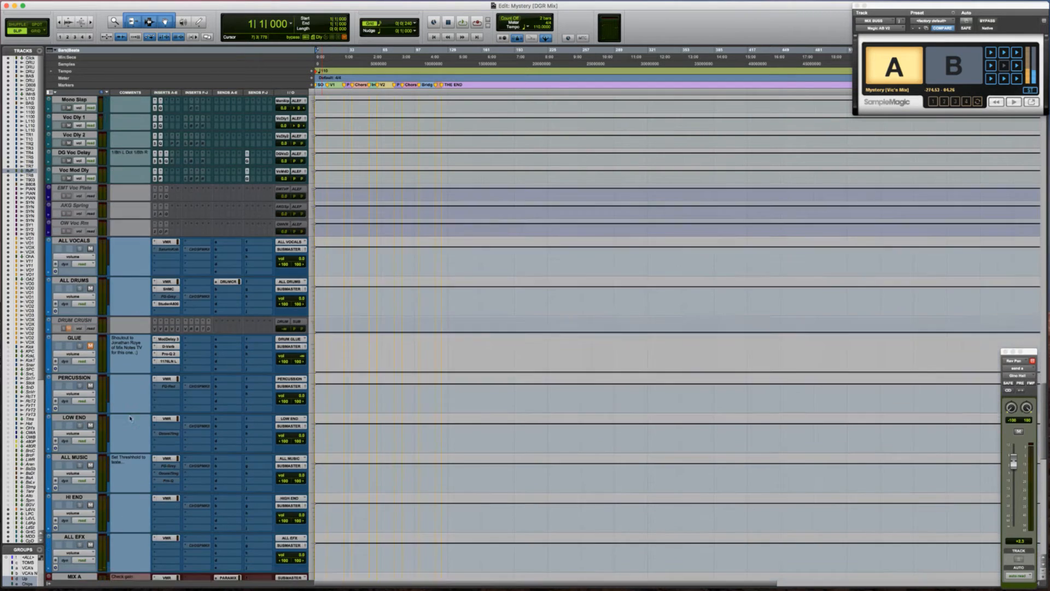
scroll(130, 419, "down", 5)
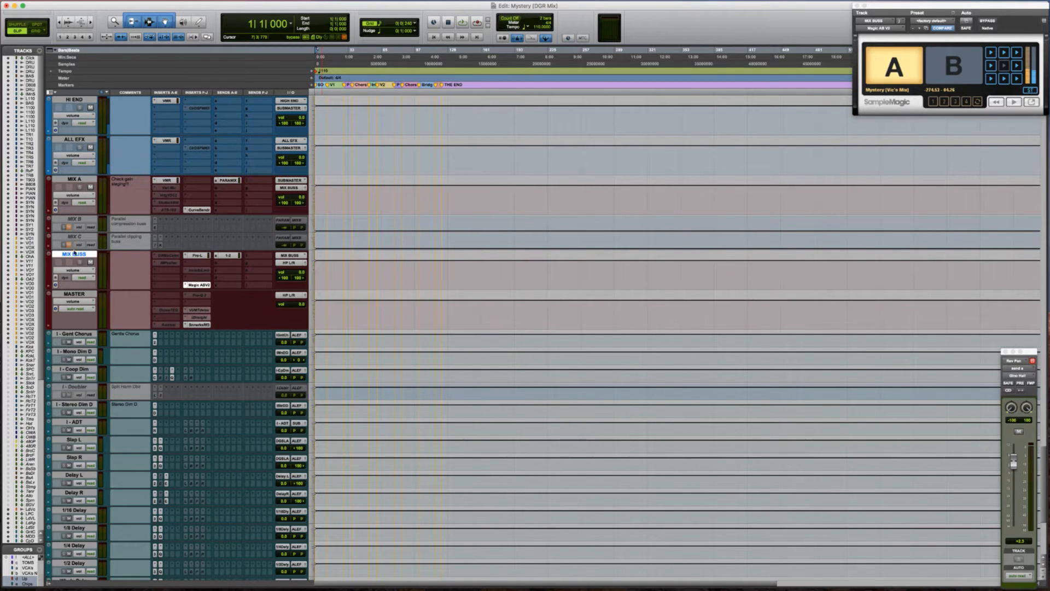
left_click_drag(74, 252, 34, 2)
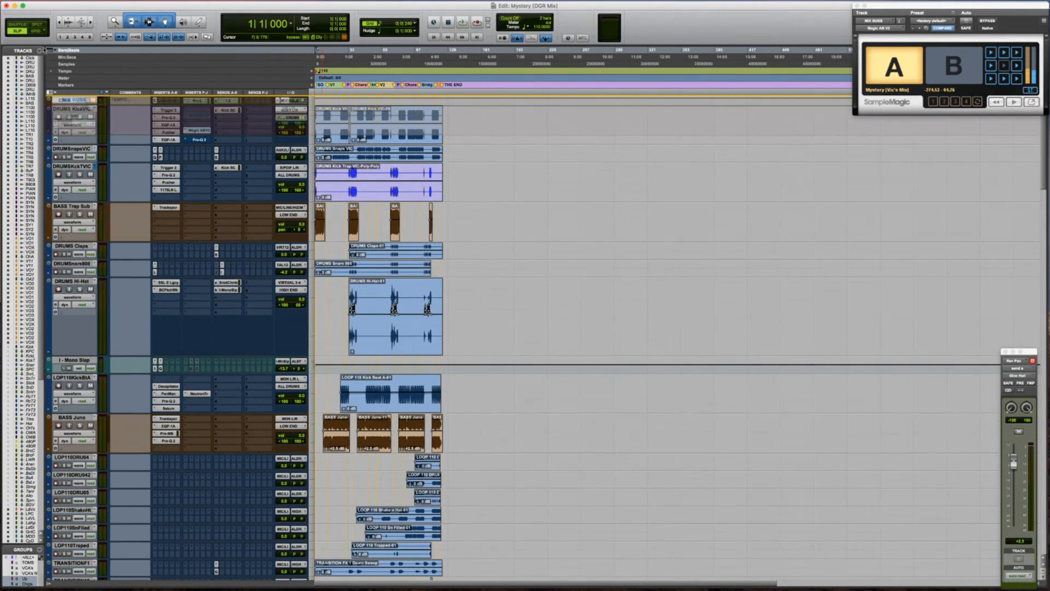
left_click_drag(52, 99, 79, 167)
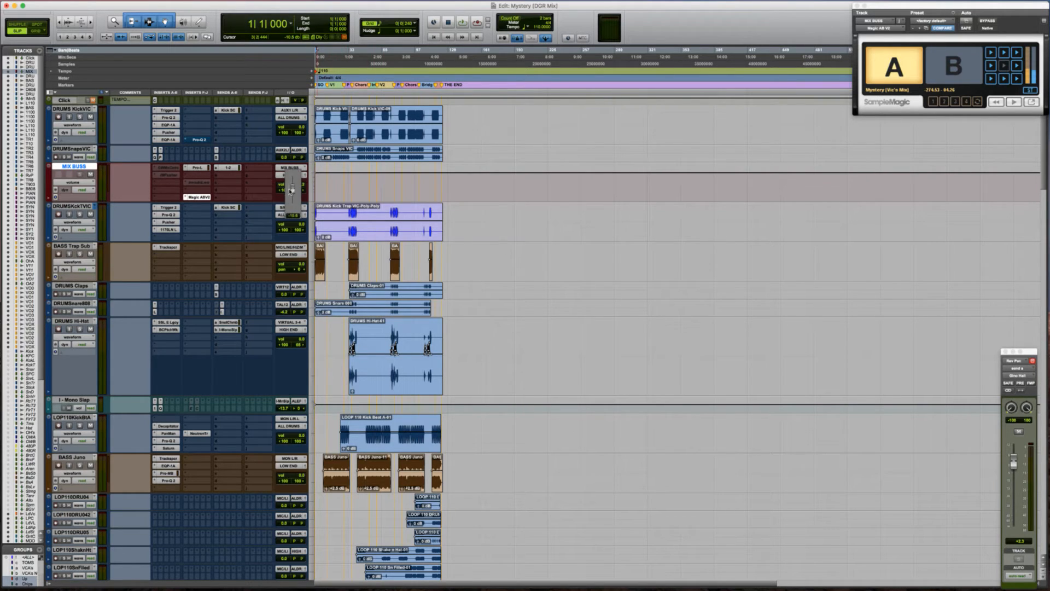
left_click_drag(291, 191, 290, 191)
key("super+z")
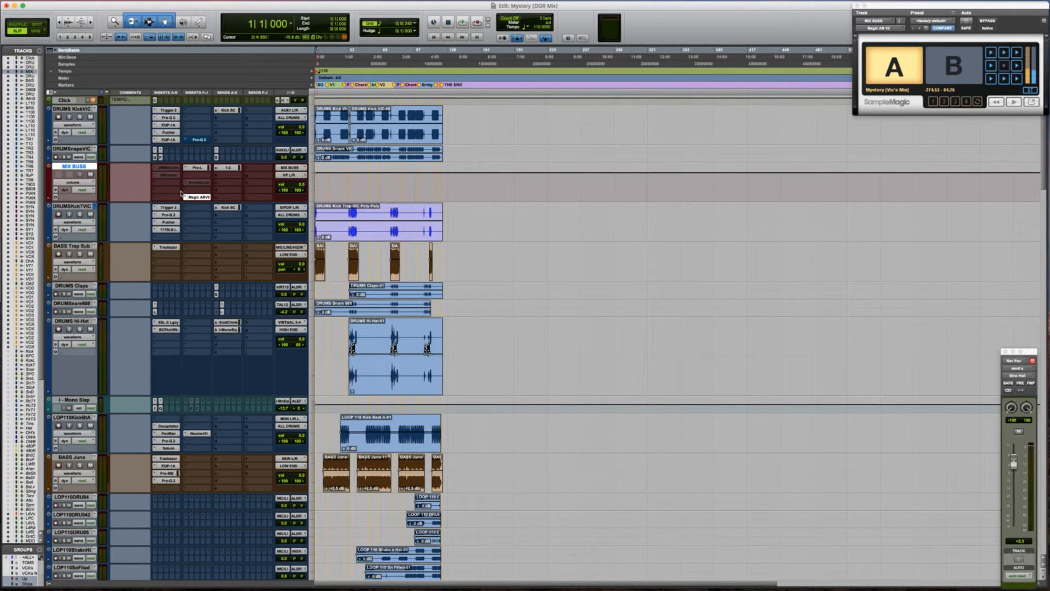
Lower the MIX BUSS volume to -1.0 dB and play the song from the start
key("super+bracketright")
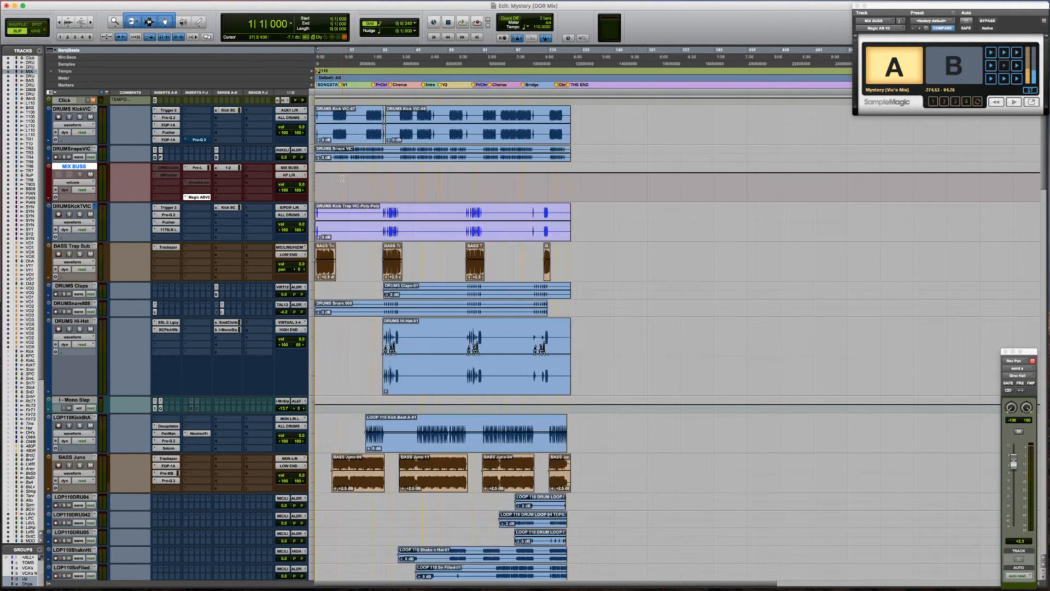
key("super+bracketright")
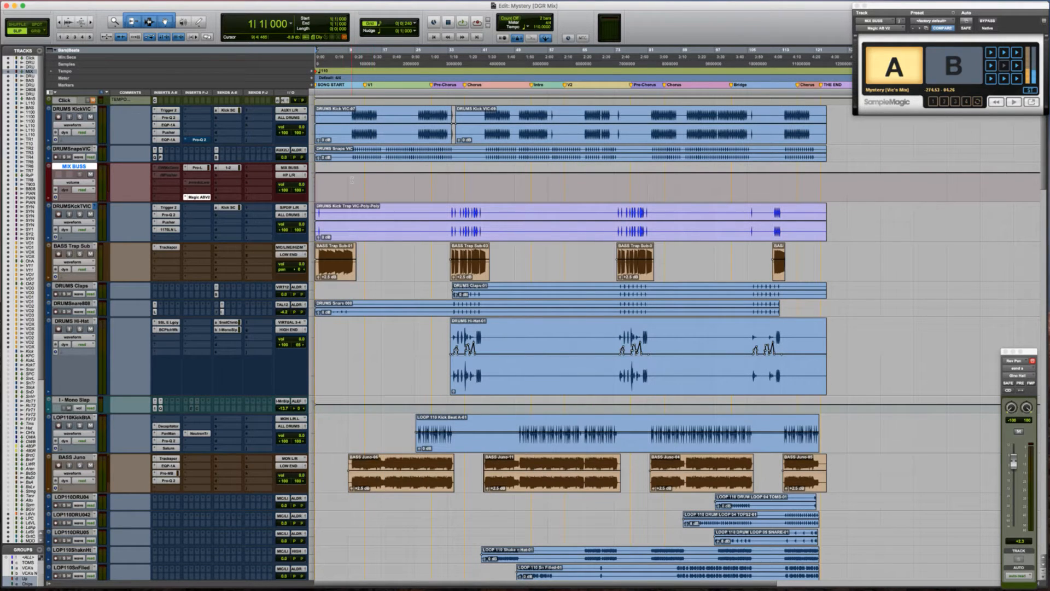
left_click(300, 186)
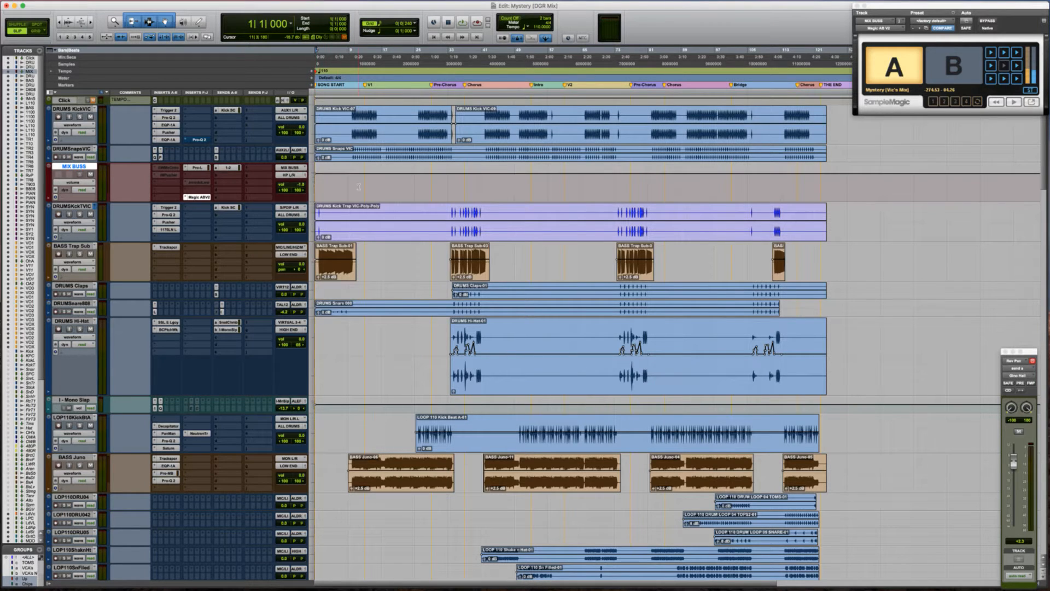
key("space")
Raise the MIX BUSS volume slightly between bars 10 and 16, easing it back down before bar 18, and play on from there
key("super+bracketright")
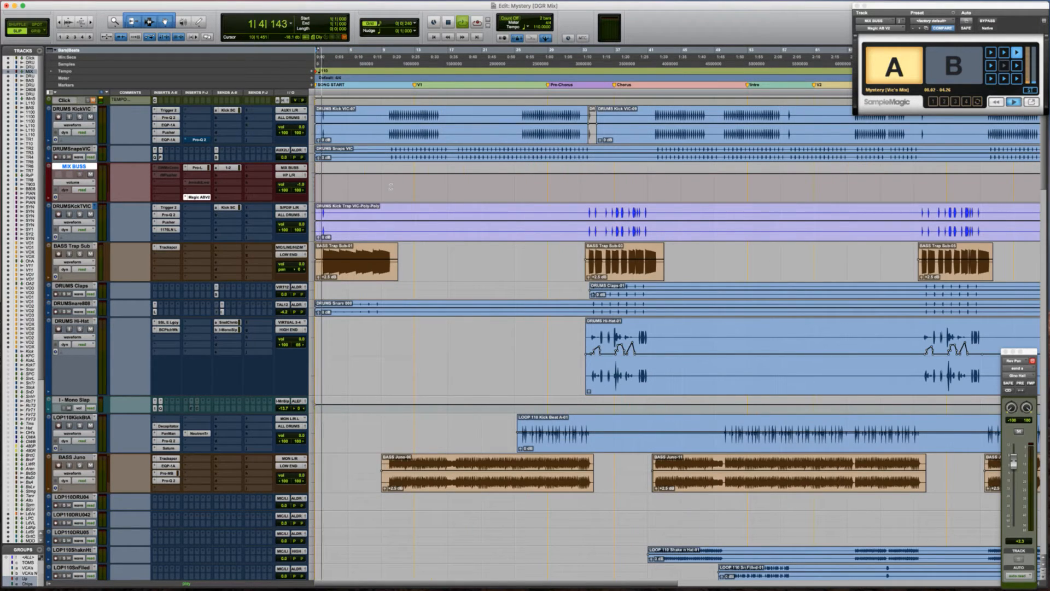
left_click(383, 181)
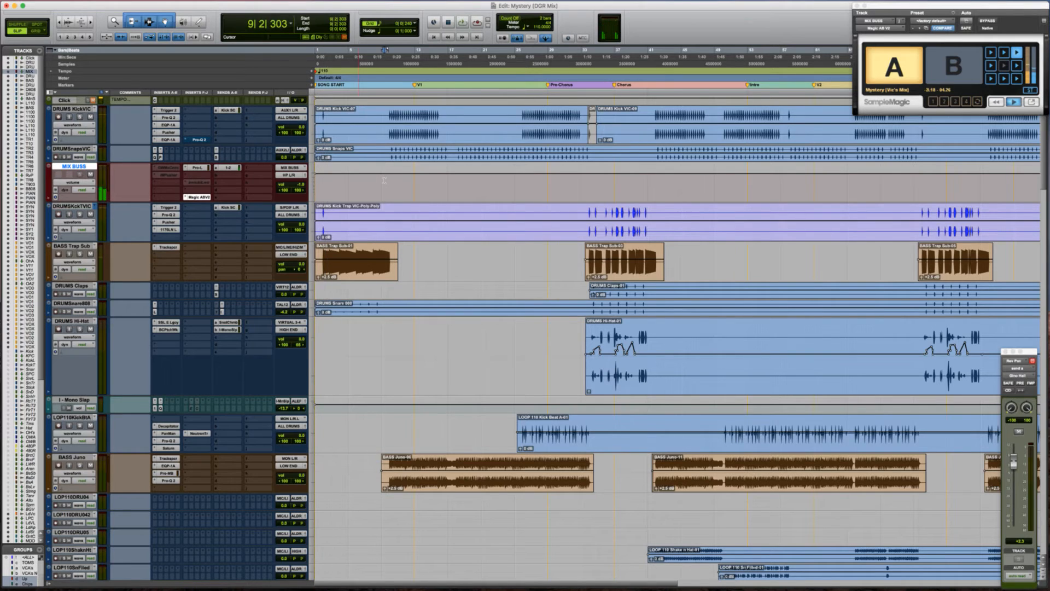
key("super+bracketright")
key("super+bracketright")
scroll(384, 181, "right", 3)
scroll(384, 181, "right", 1)
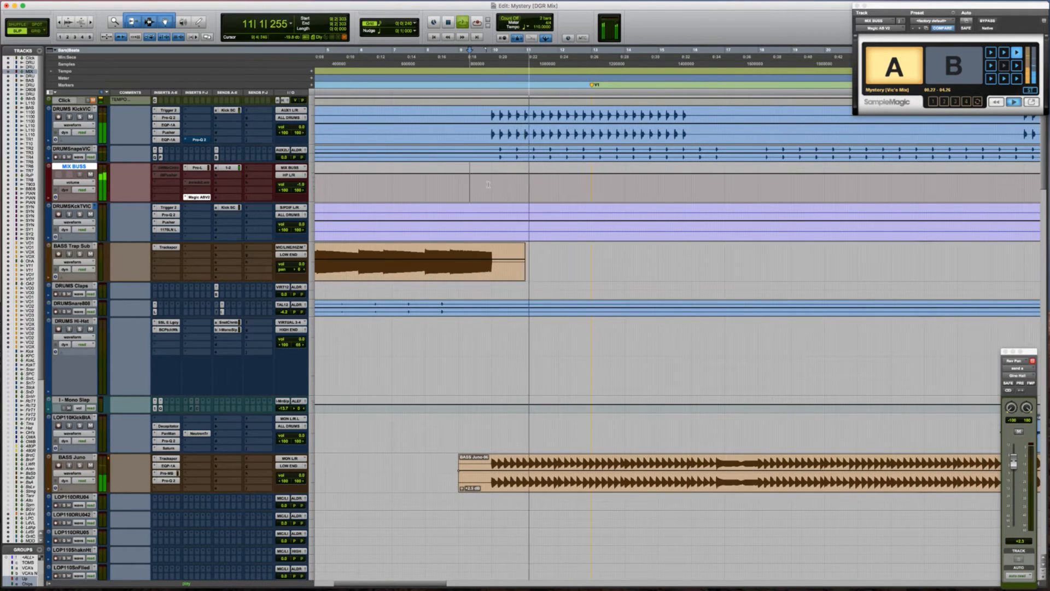
left_click(484, 115)
key("F4")
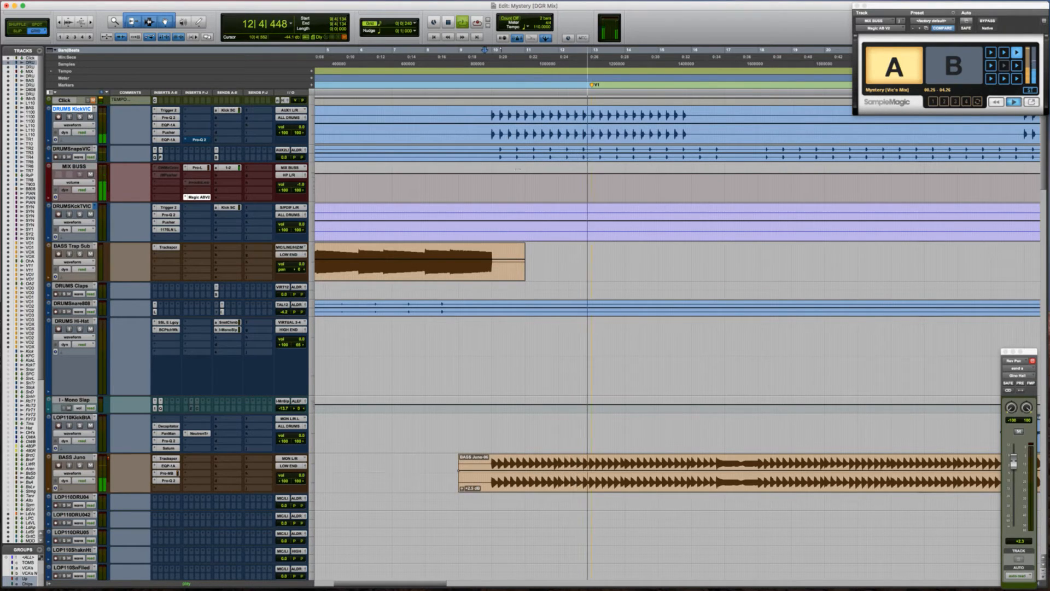
left_click(494, 179)
left_click_drag(494, 179, 691, 176)
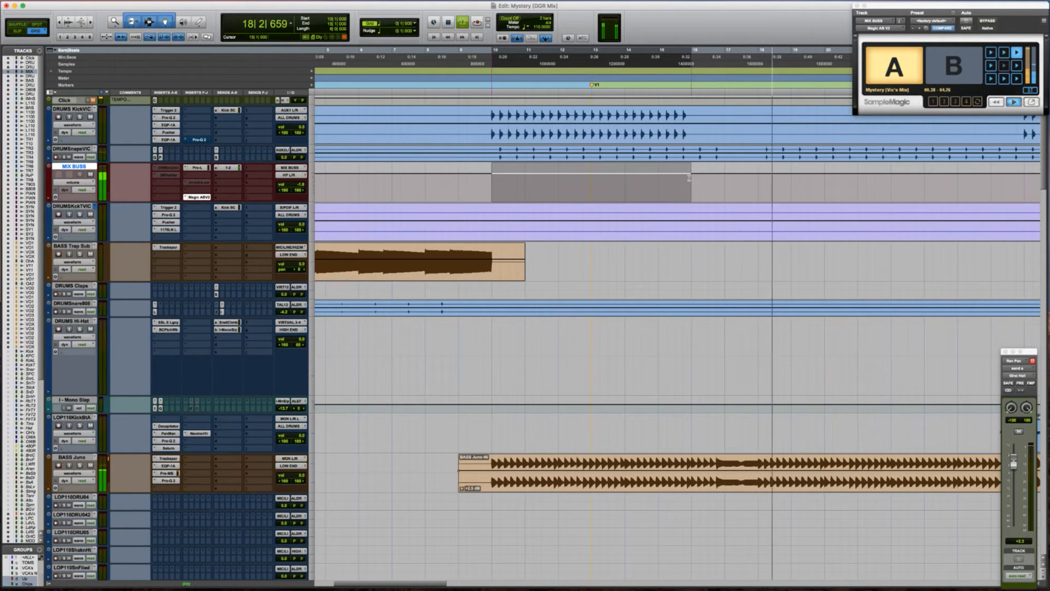
key("space")
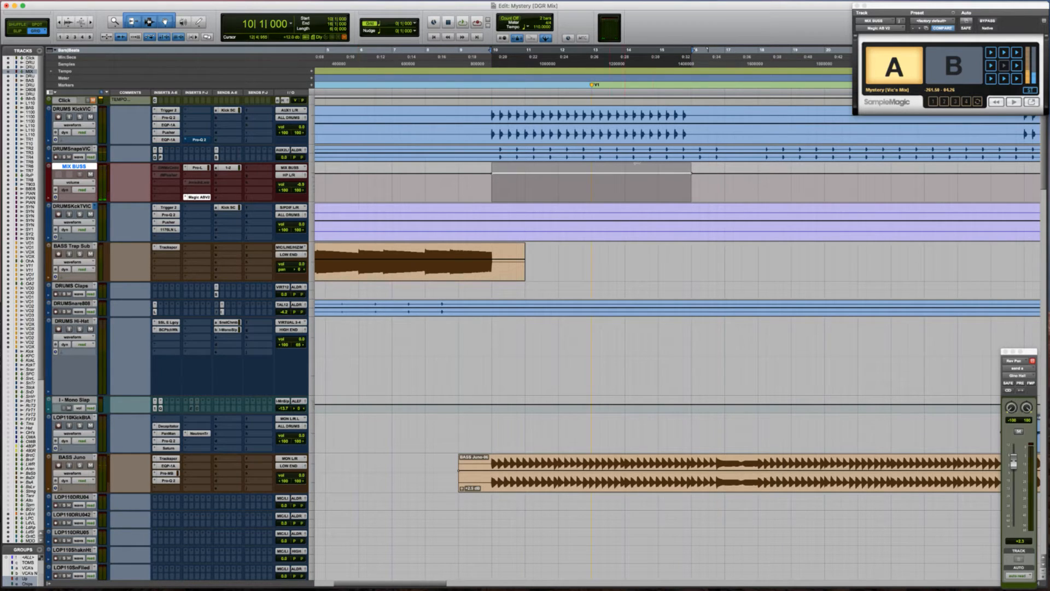
left_click(750, 182)
key("space")
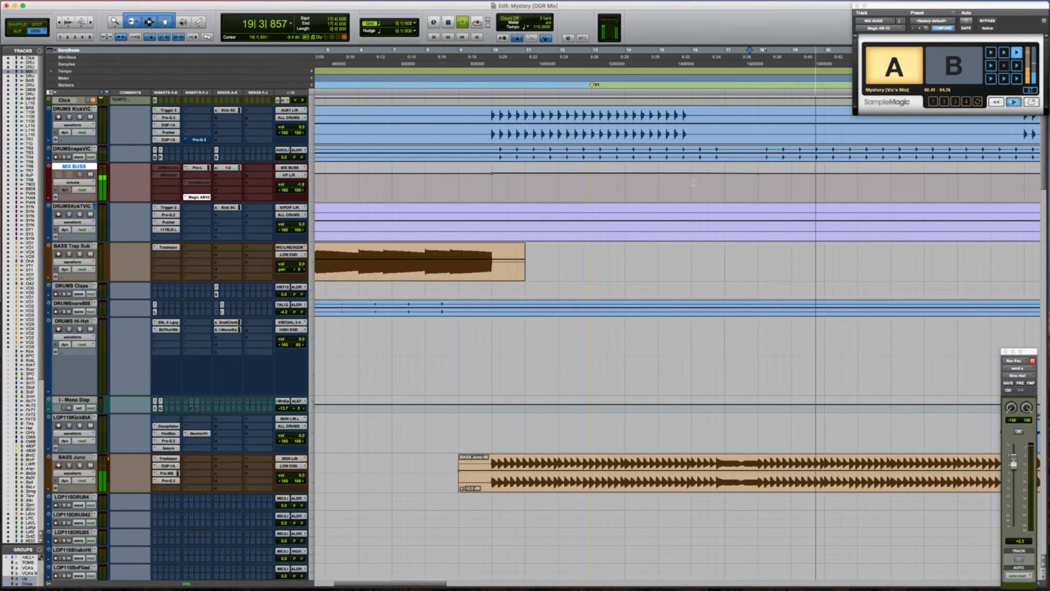
Enlarge the MIX BUSS track's height and select bars 26 to 30 on its volume lane
key("r")
key("ctrl+Up")
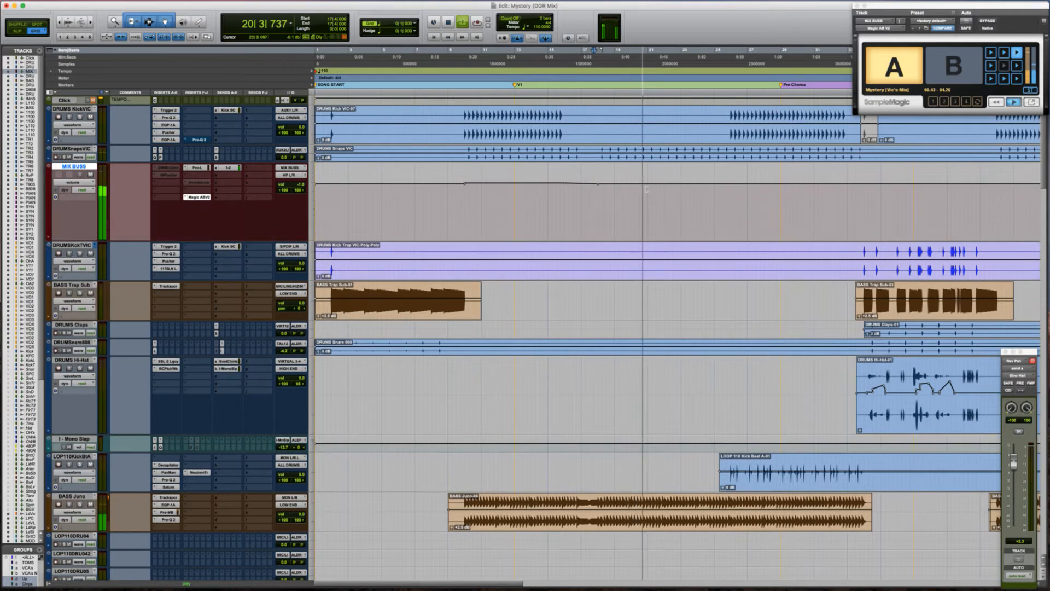
key("ctrl+Up")
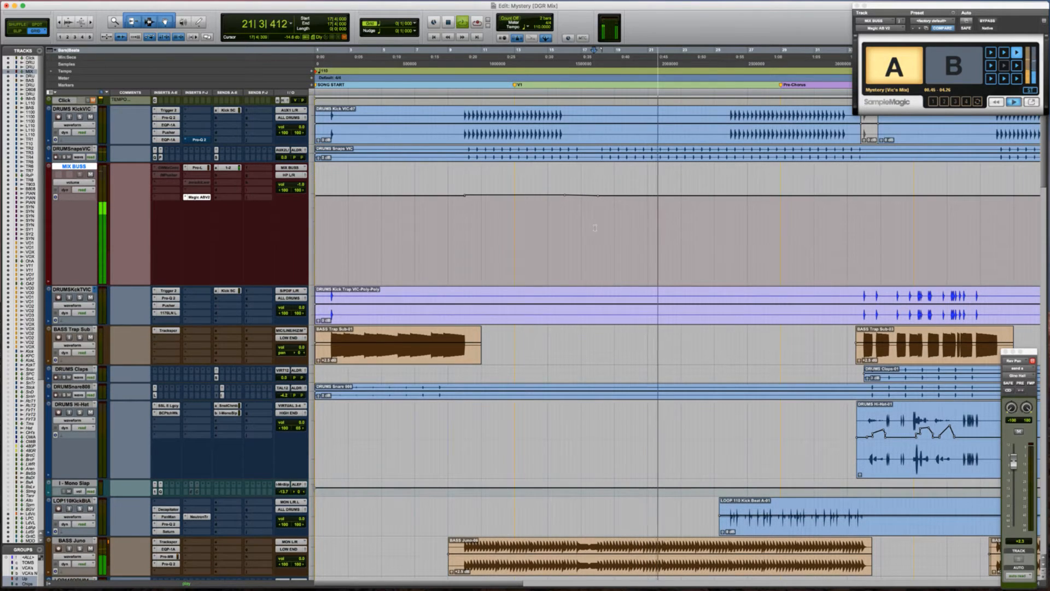
scroll(595, 228, "right", 3)
scroll(595, 228, "right", 1)
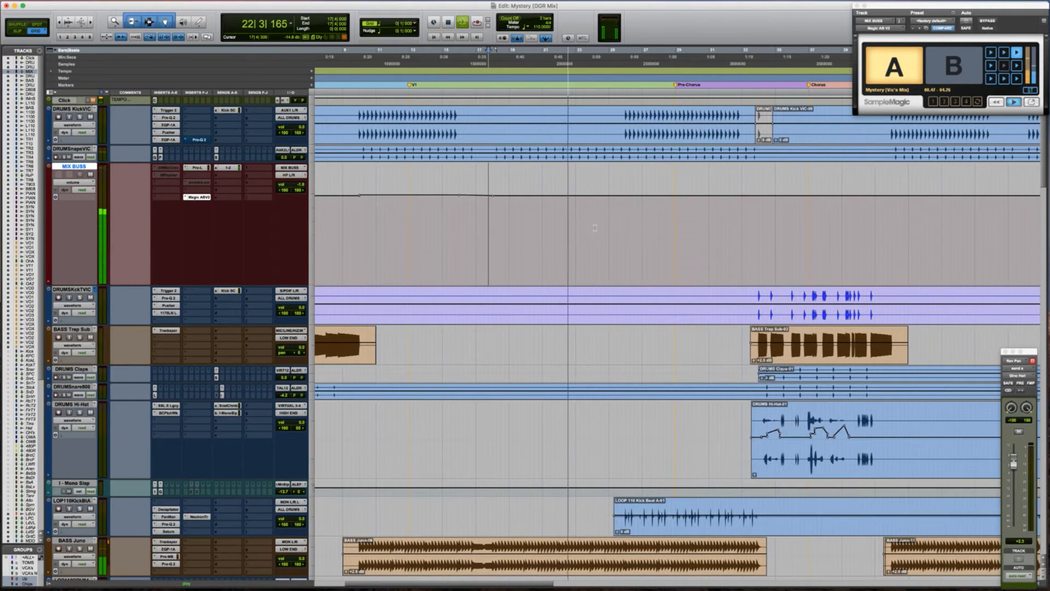
scroll(595, 228, "right", 1)
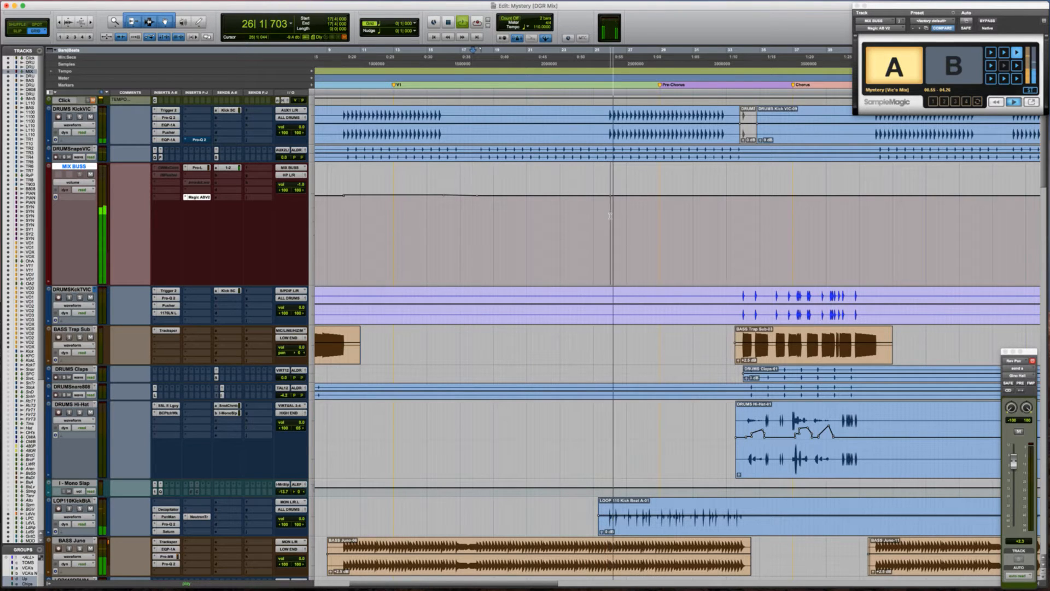
left_click_drag(611, 214, 682, 213)
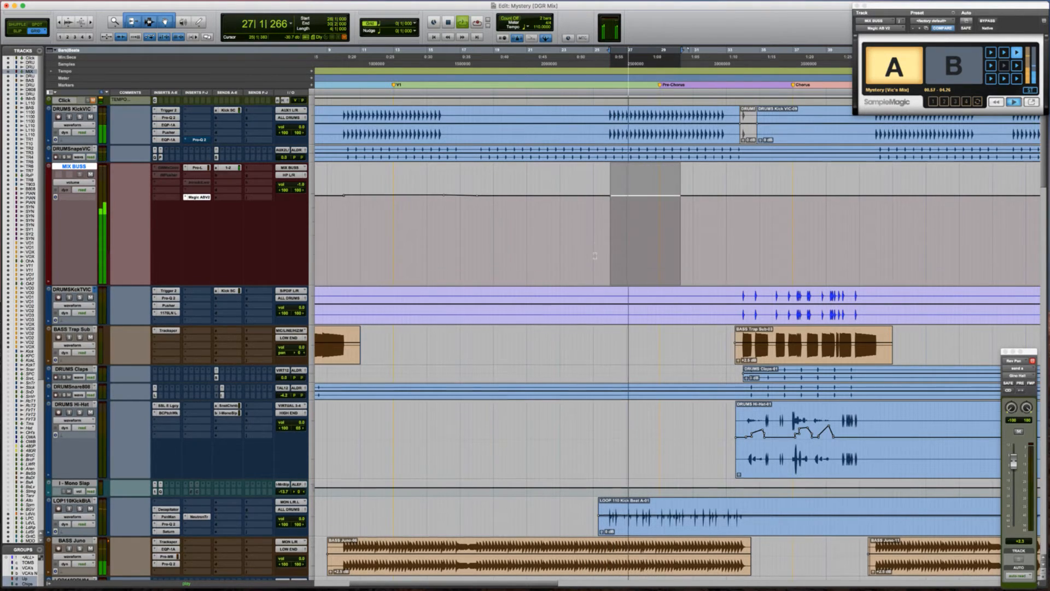
Audition the TRANSITIONF3 hit at bar 26 in solo with its Saturn insert turned off, and check its Pro-Q 2 curve
scroll(595, 256, "down", 5)
scroll(595, 256, "down", 5)
key("space")
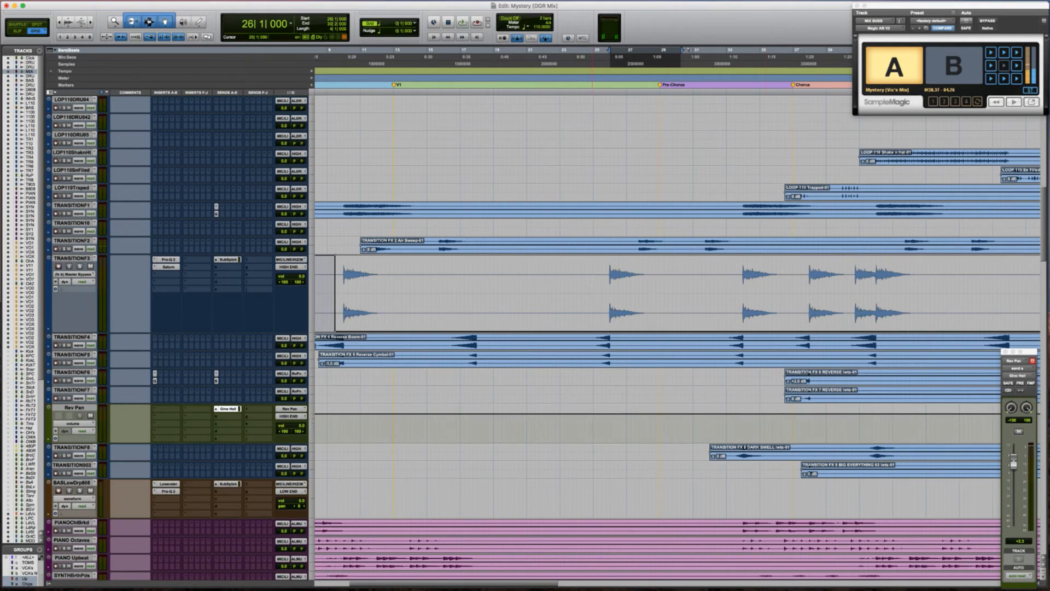
left_click(590, 283)
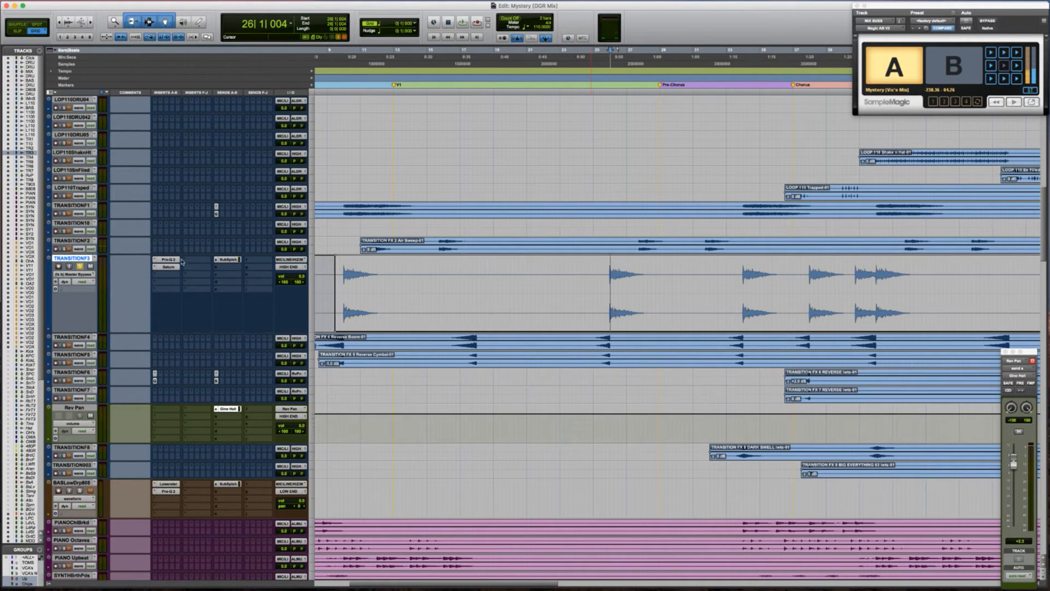
key("space")
left_click(170, 259)
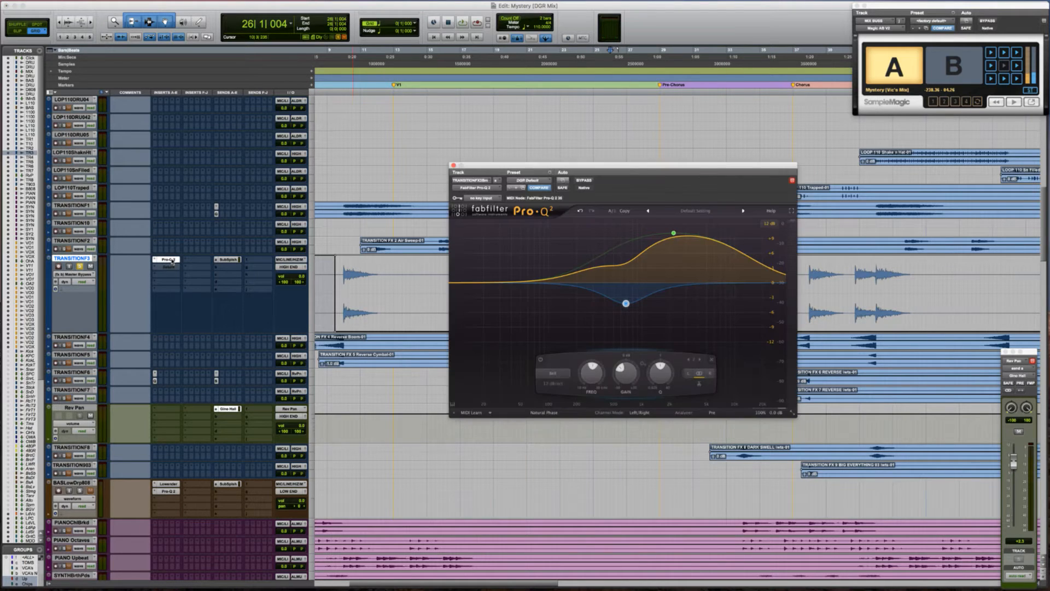
left_click(172, 262)
key("space")
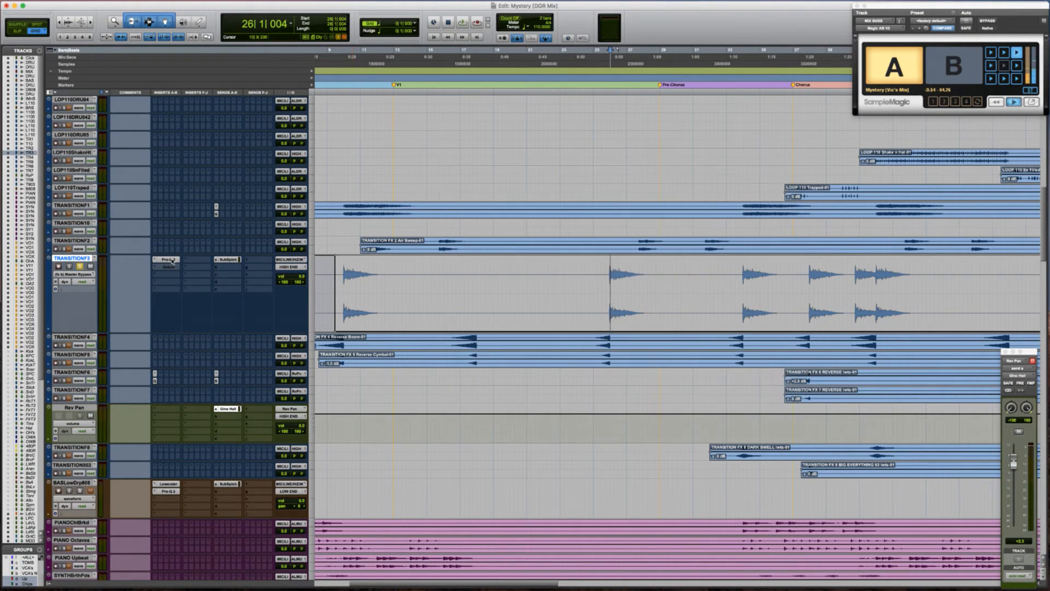
key("space")
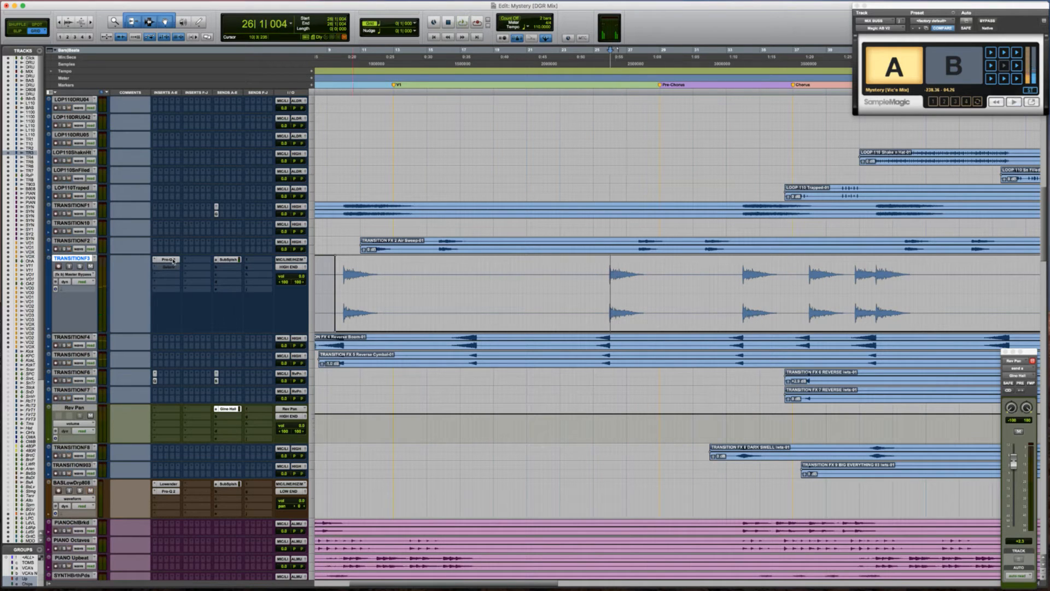
Raise the MIX BUSS volume to -0.5 dB from bar 26 to bar 34, checking the section in playback
key("space")
scroll(598, 280, "up", 15)
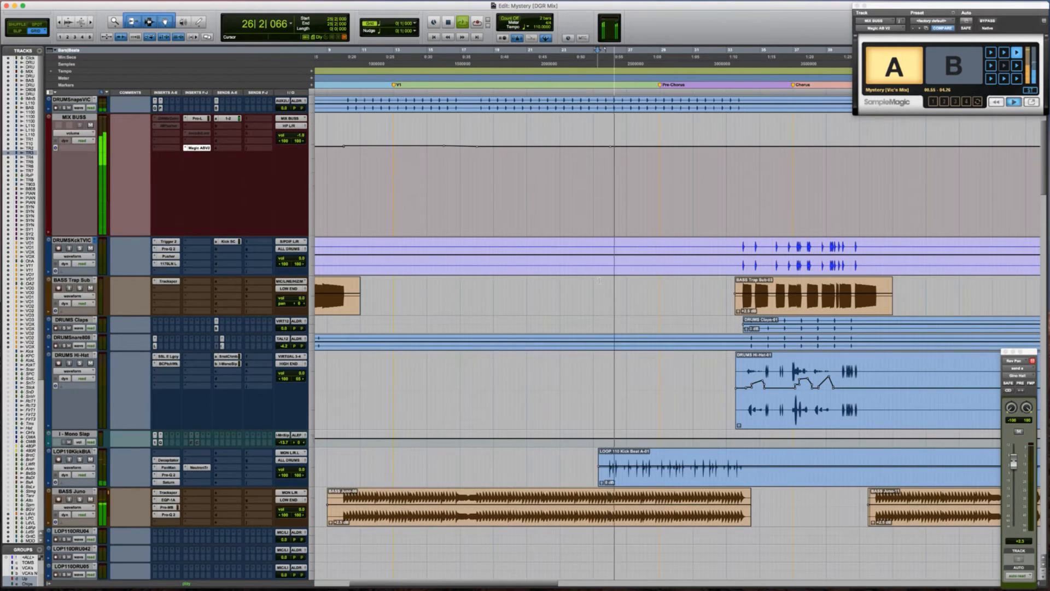
scroll(598, 280, "up", 2)
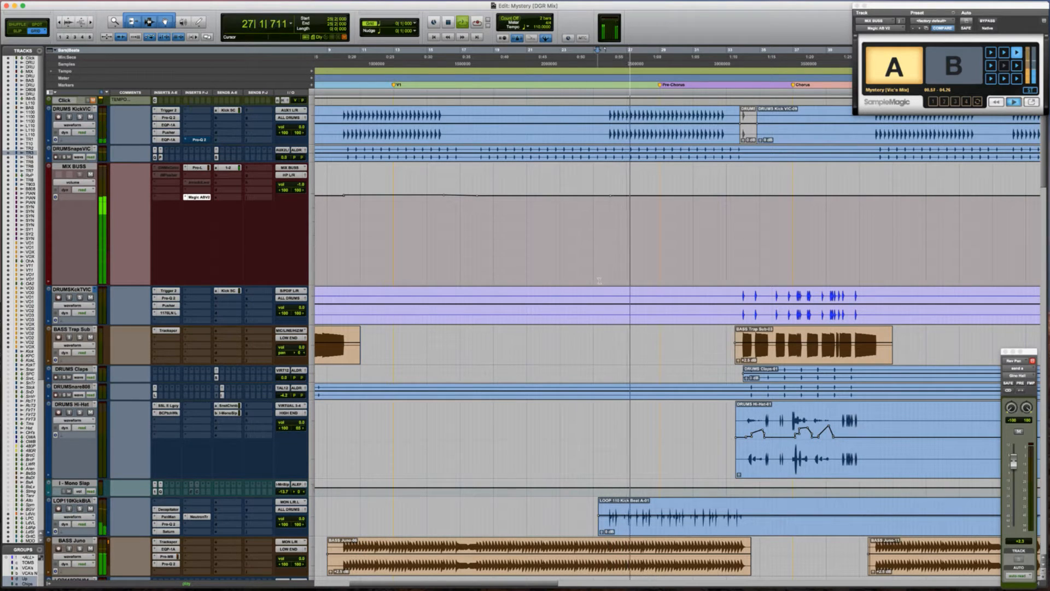
left_click(717, 211)
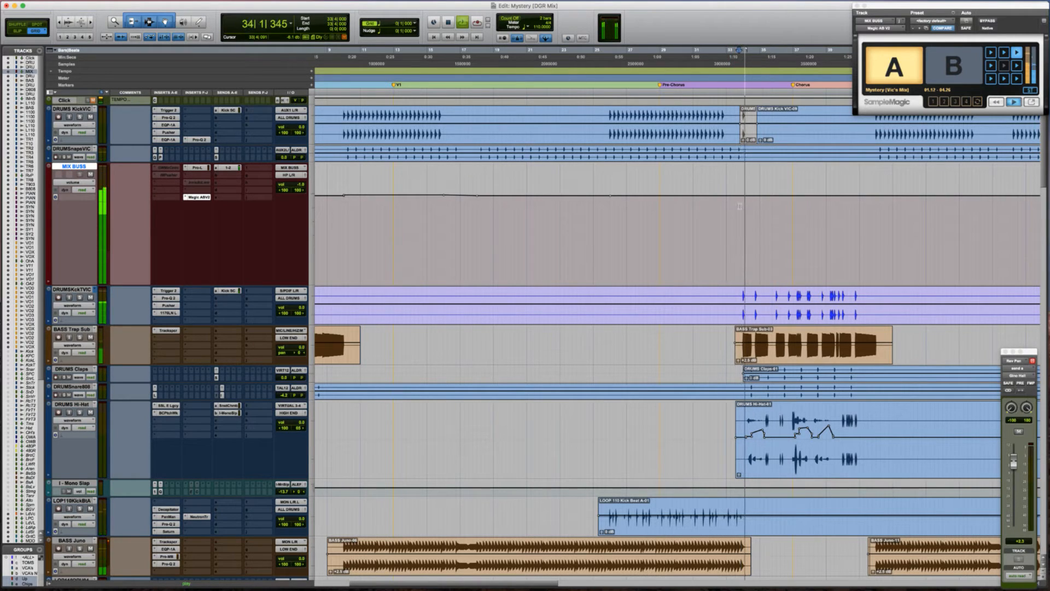
key("space")
key("space")
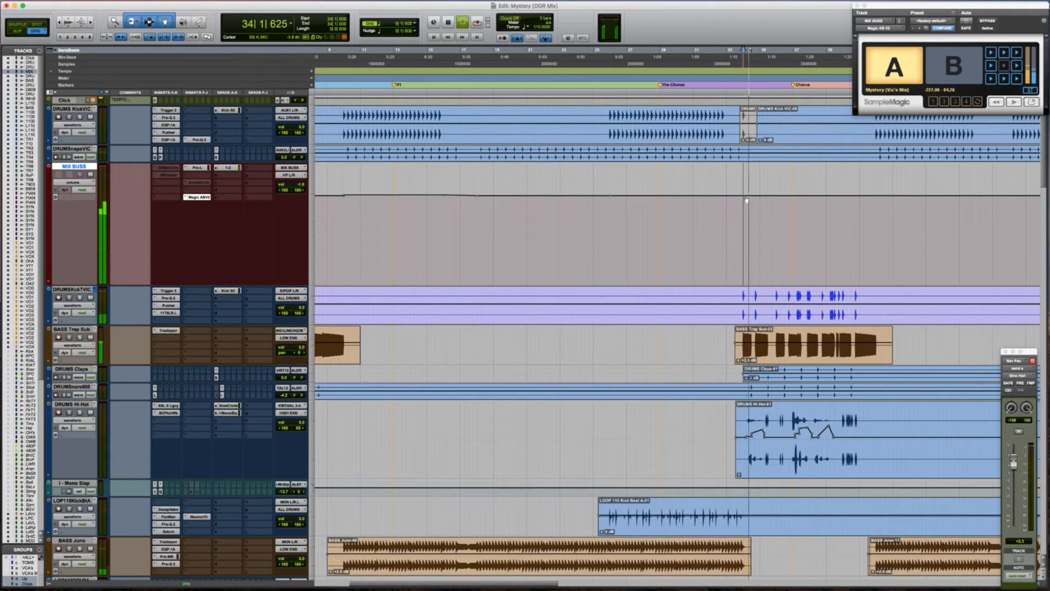
left_click(743, 199)
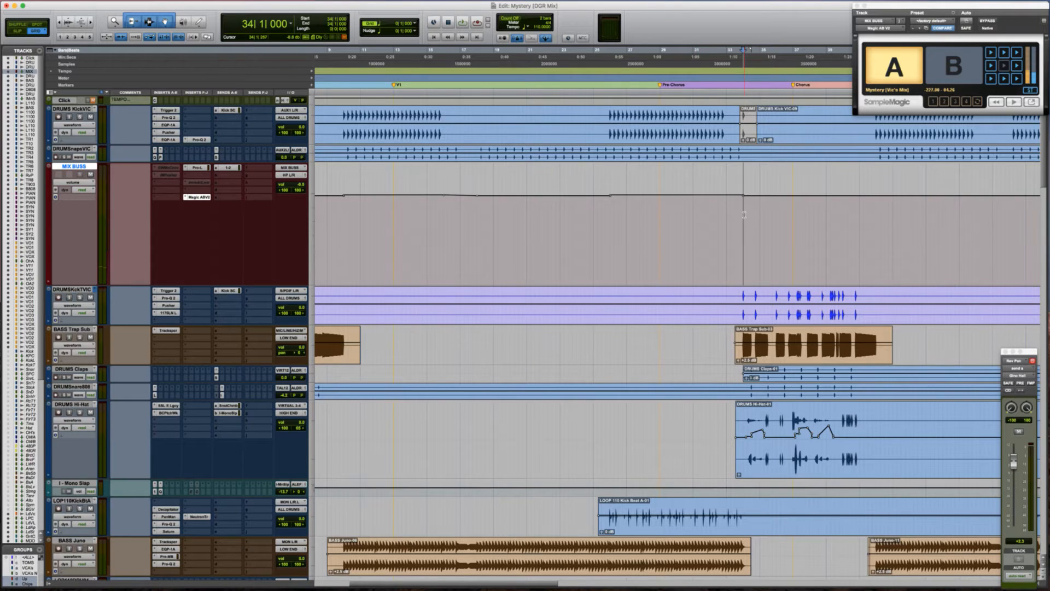
Try a slight MIX BUSS volume boost from bar 34 to bar 42 and audition it from bar 31 beat 4
scroll(744, 214, "right", 5)
left_click(710, 210)
key("space")
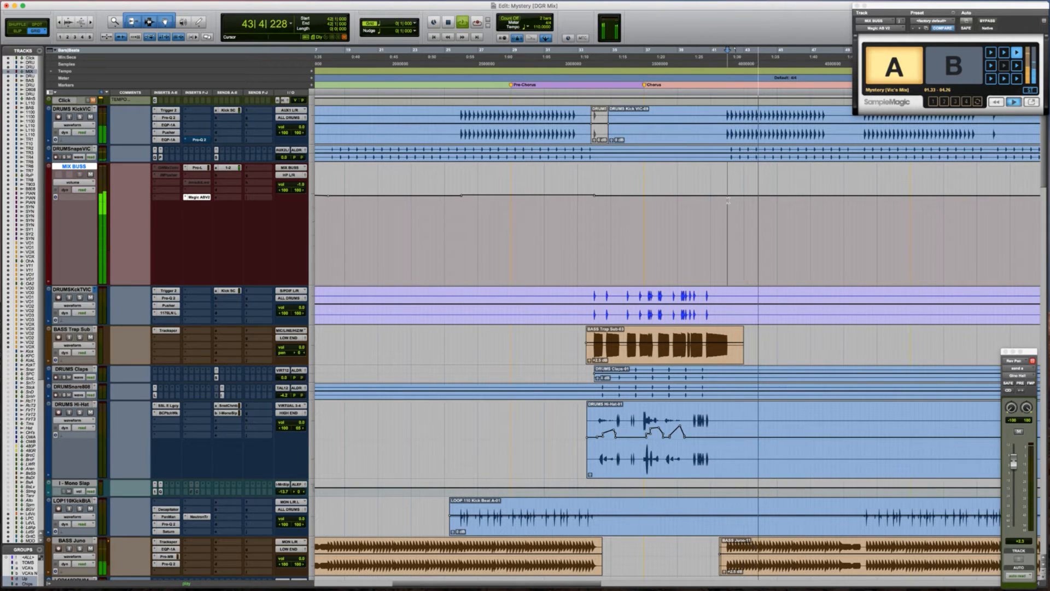
key("space")
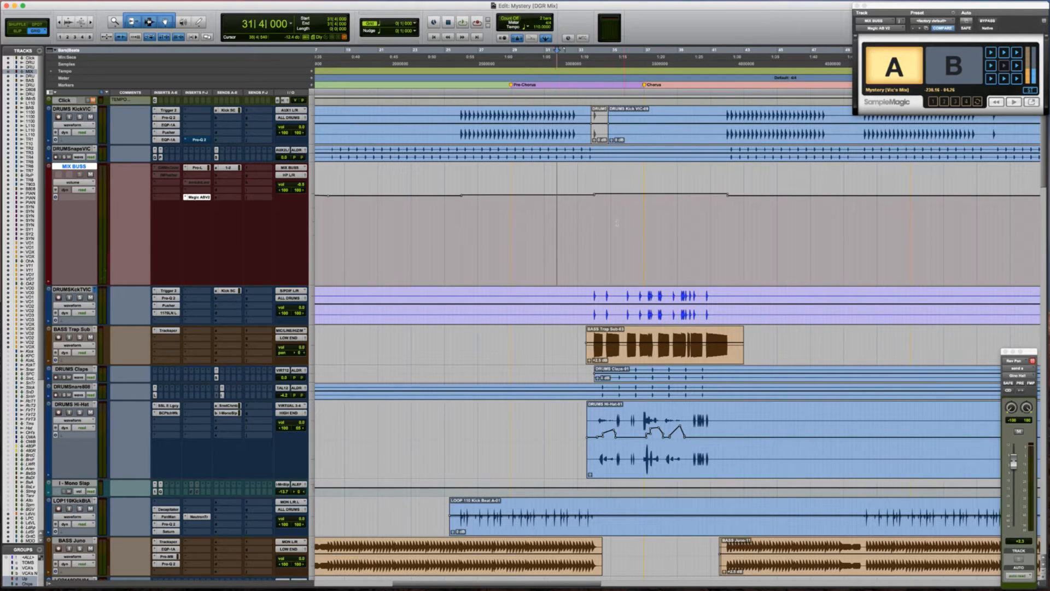
key("space")
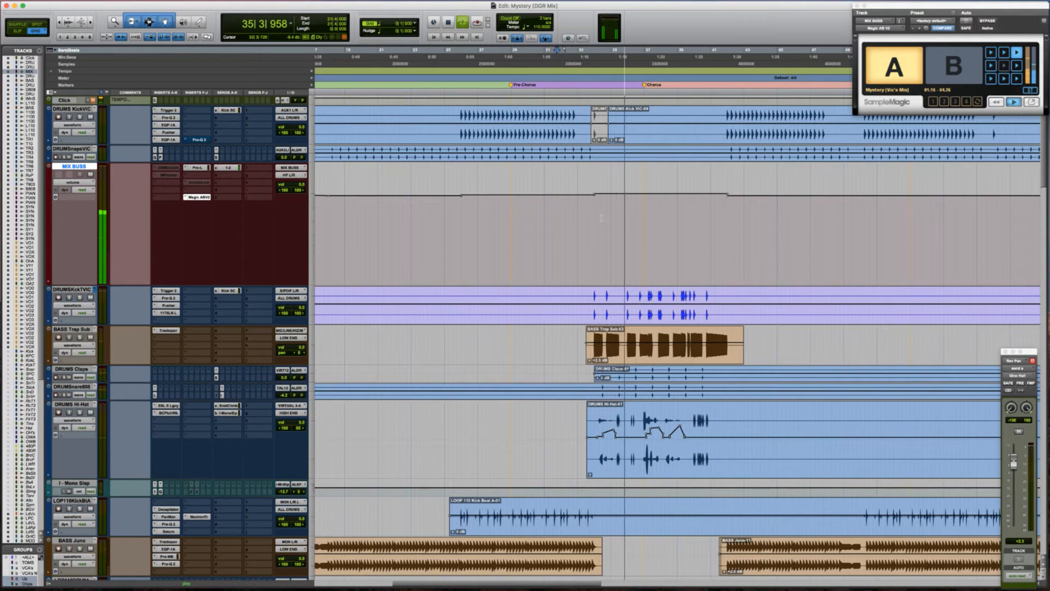
scroll(629, 219, "right", 2)
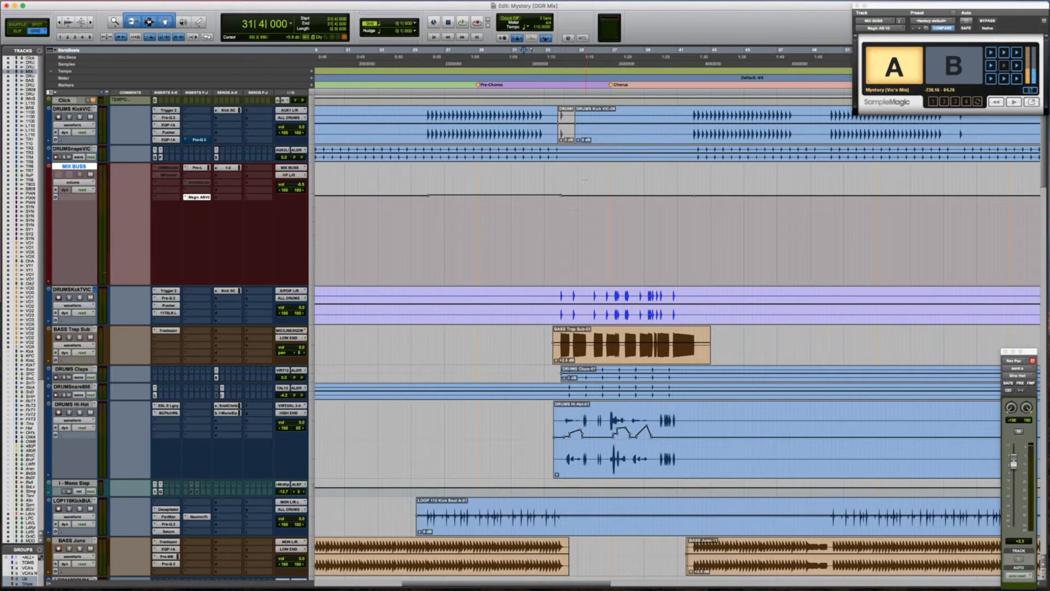
Play the mix into the chorus from around bar 32, and again from bar 41
left_click(536, 219)
key("space")
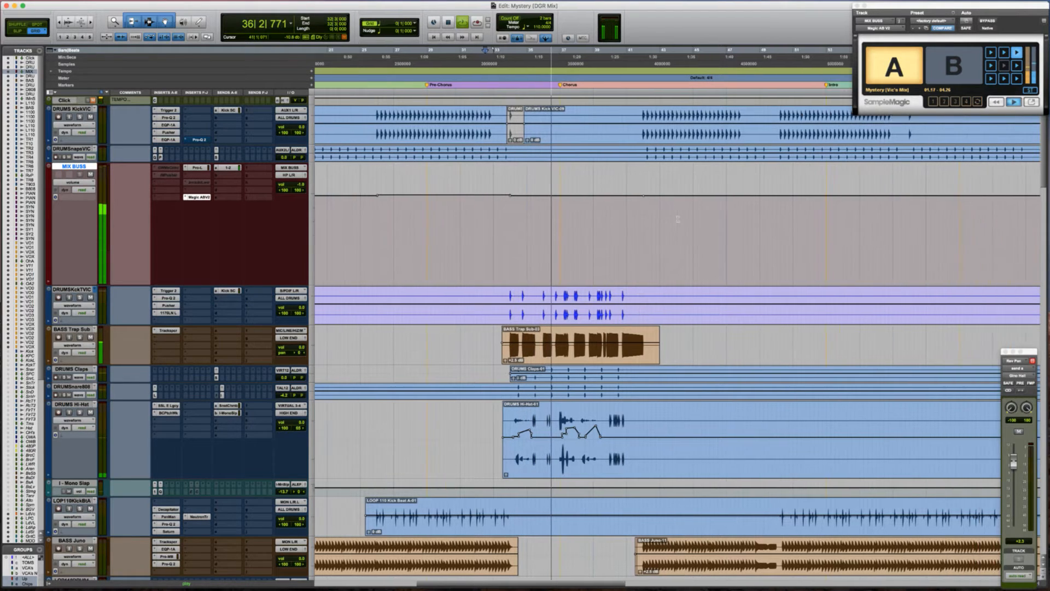
left_click(583, 217)
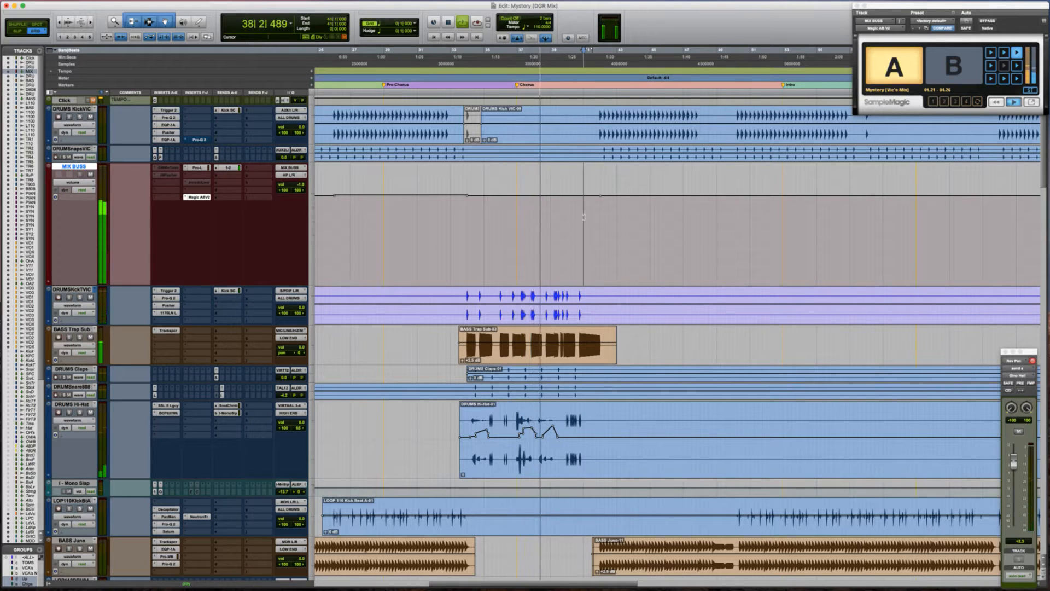
scroll(584, 217, "right", 2)
key("space")
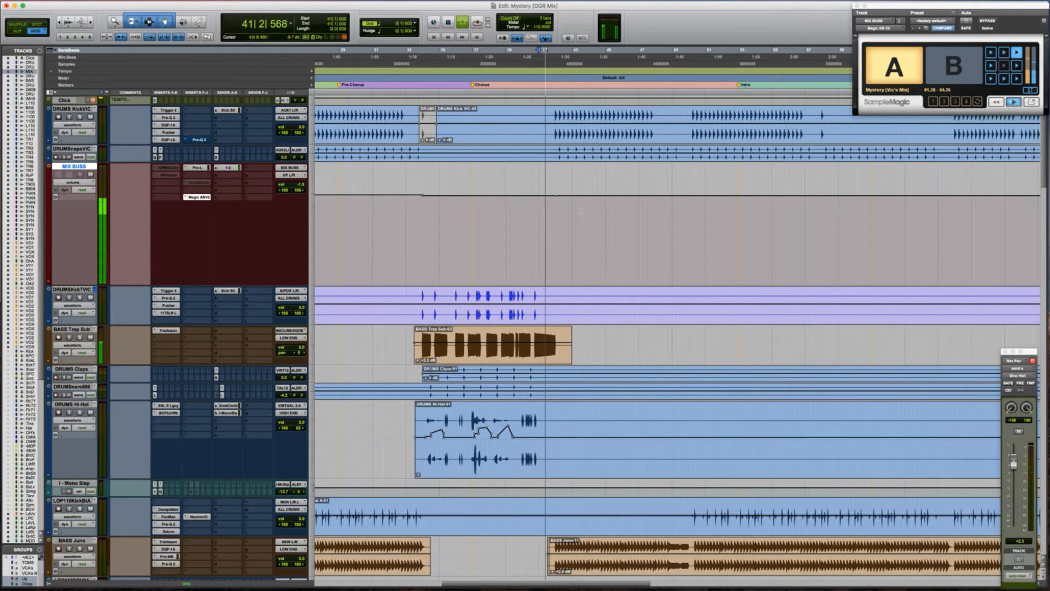
Raise the MIX BUSS volume slightly from bar 42 to bar 48, and place the edit cursor at bar 50 beat 2
left_click_drag(555, 213, 655, 210)
left_click(656, 210)
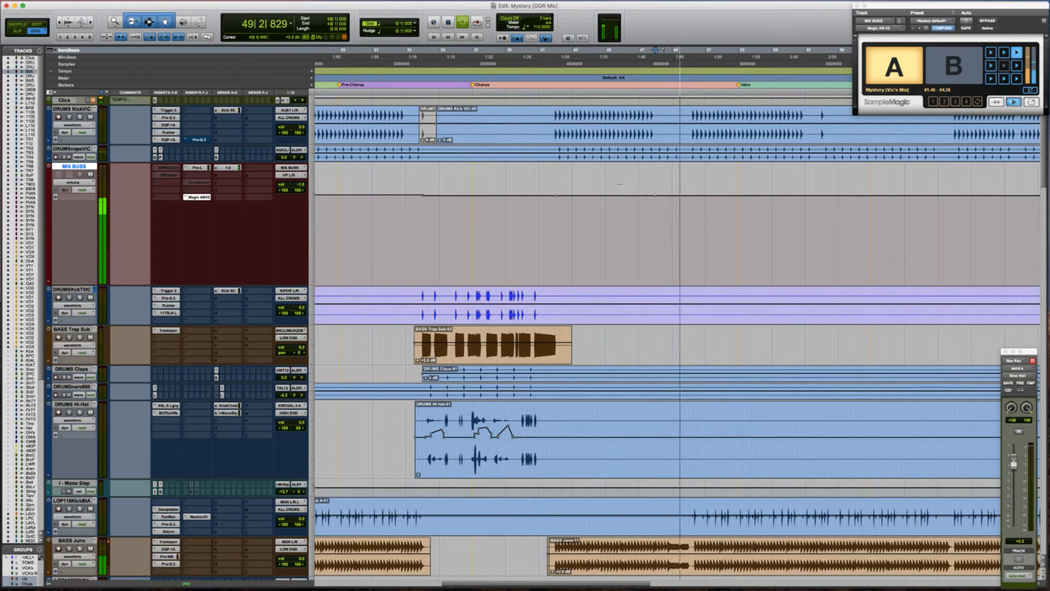
left_click_drag(615, 183, 612, 168)
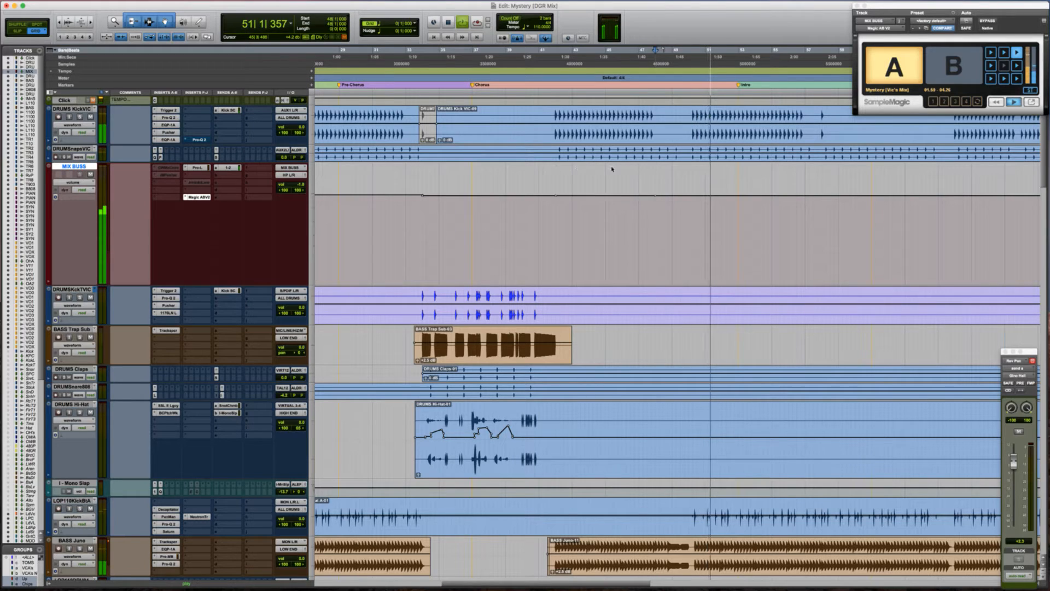
left_click(589, 209)
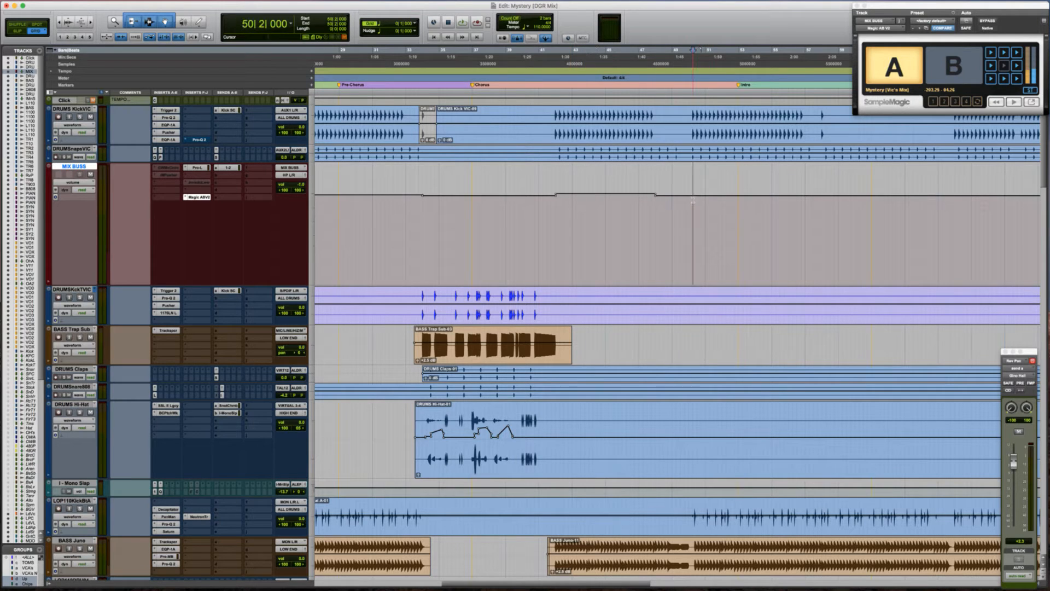
Ramp the MIX BUSS volume down gradually from bar 48 to bar 50, and audition the chorus around bars 43 to 50
key("space")
key("space")
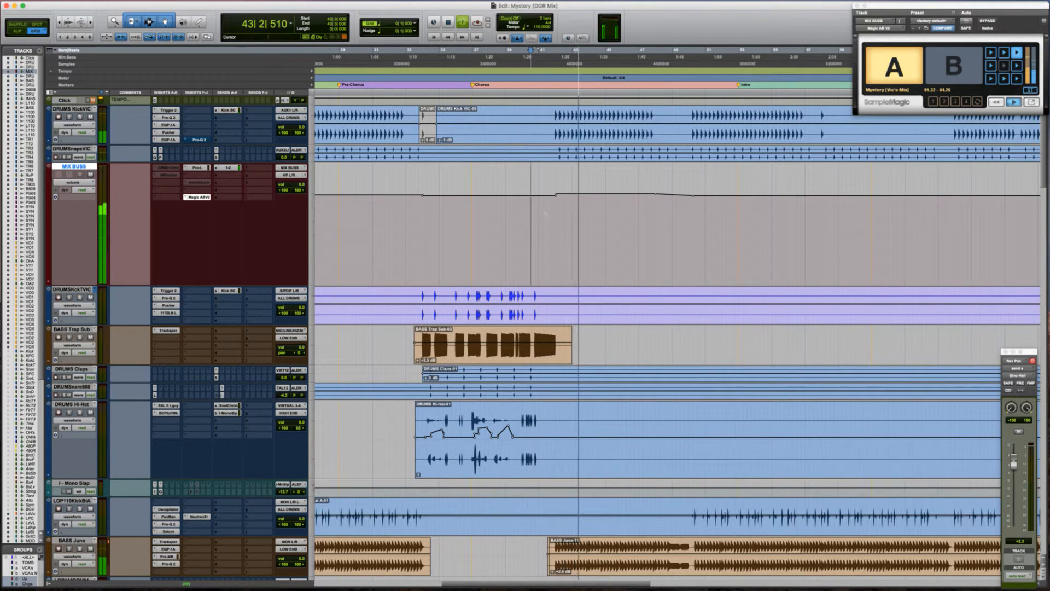
left_click(641, 210)
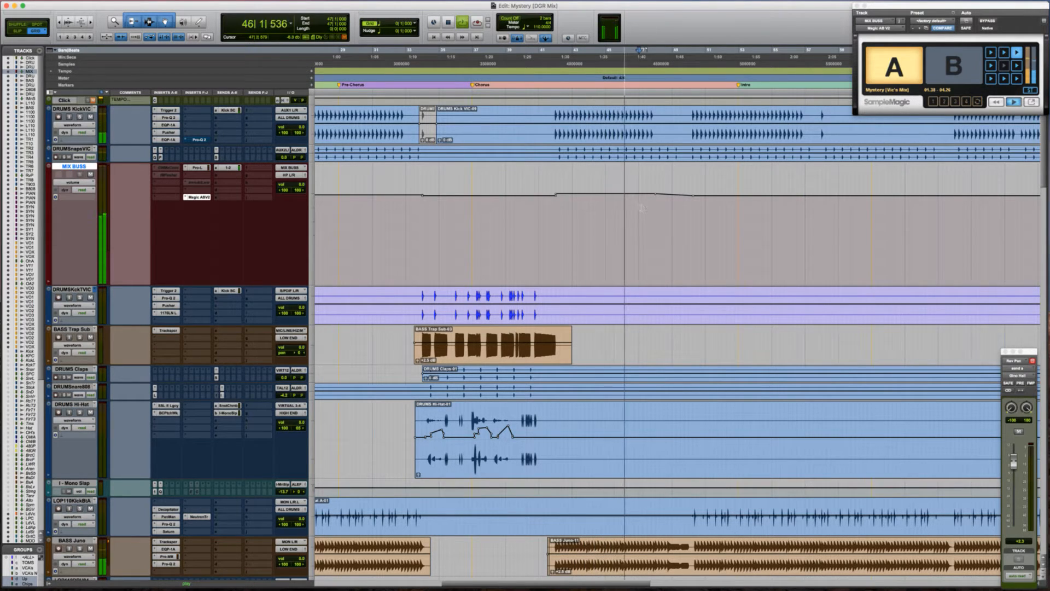
scroll(639, 207, "right", 3)
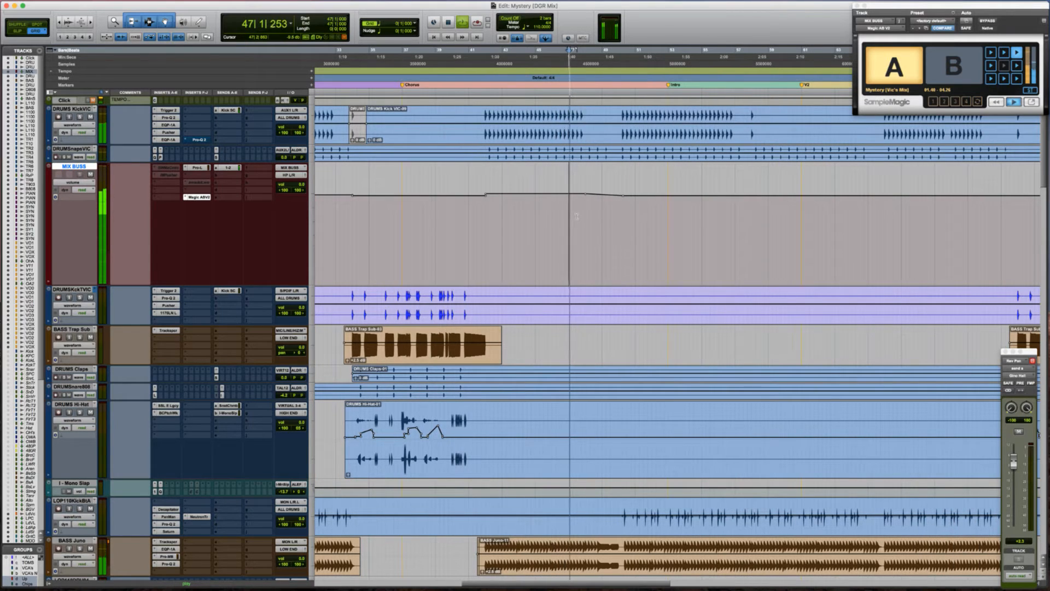
scroll(576, 216, "right", 2)
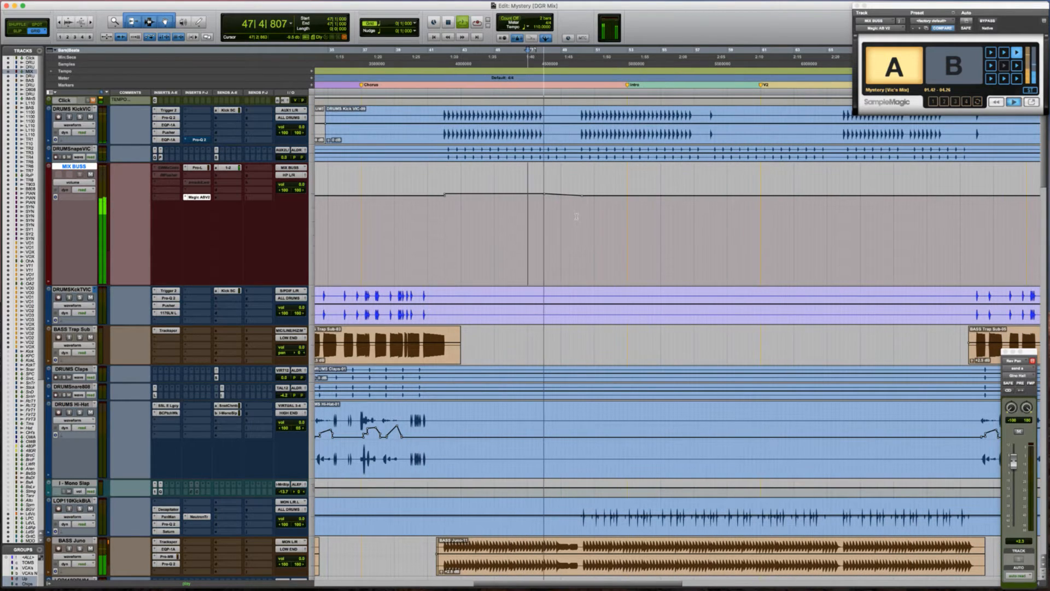
scroll(547, 214, "right", 2)
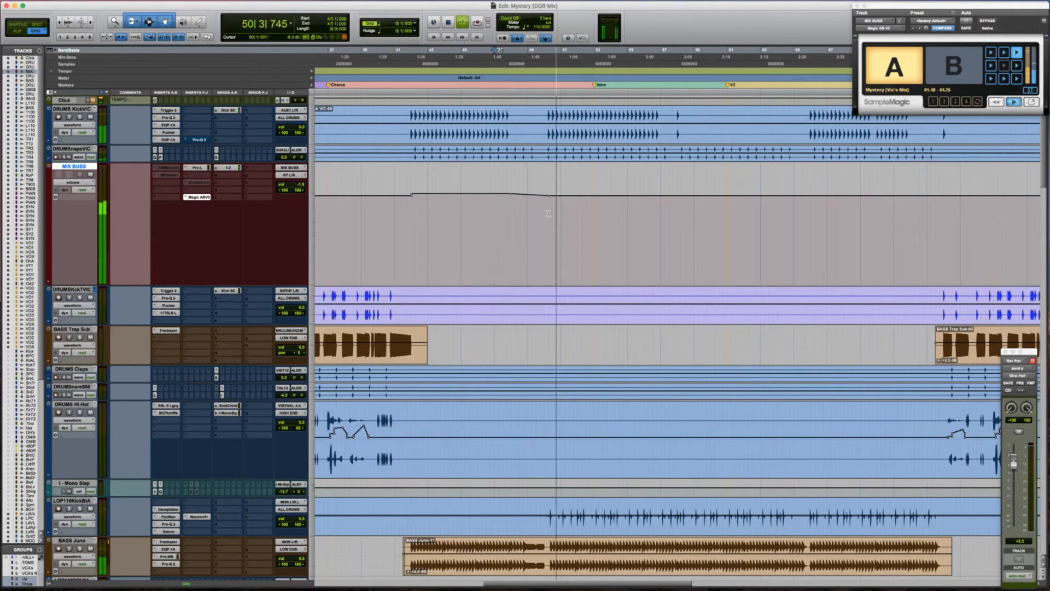
Play the intro section from around bars 56 and 58, and raise the MIX BUSS volume slightly from bar 50 to bar 56 beat 4
scroll(563, 213, "right", 4)
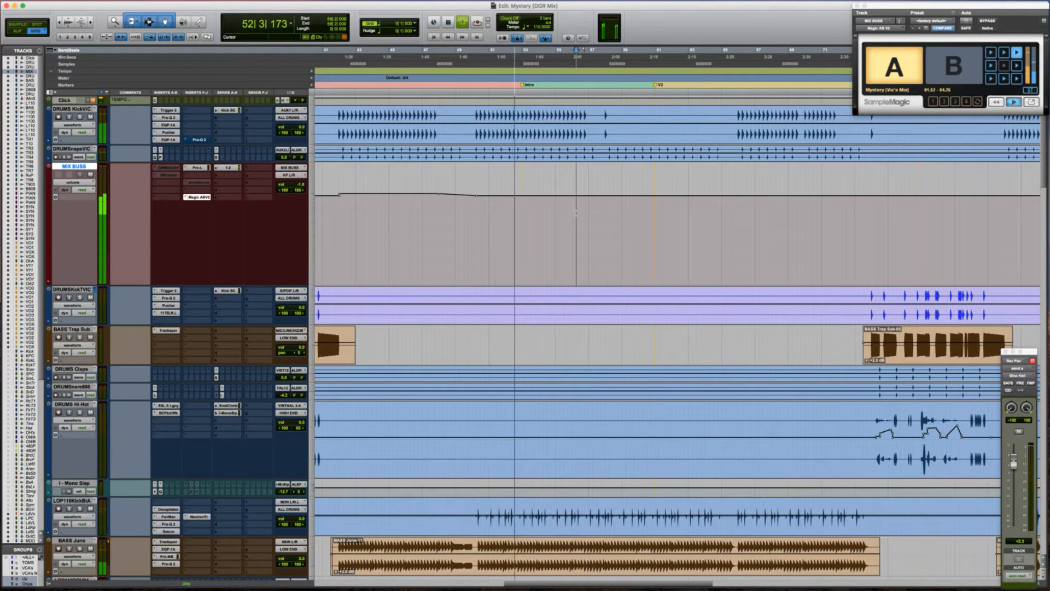
left_click(575, 213)
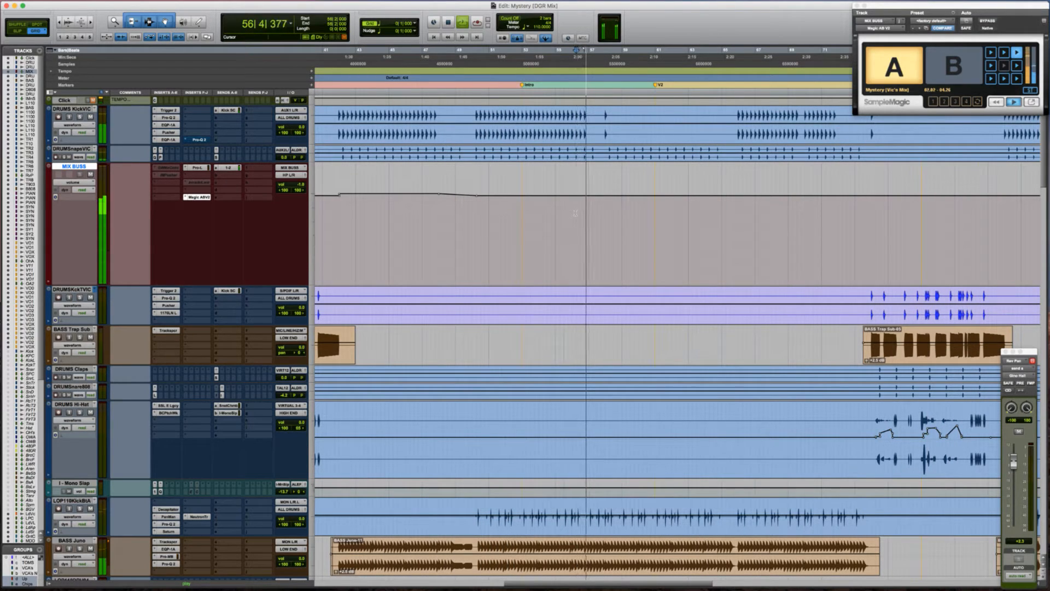
left_click(605, 213)
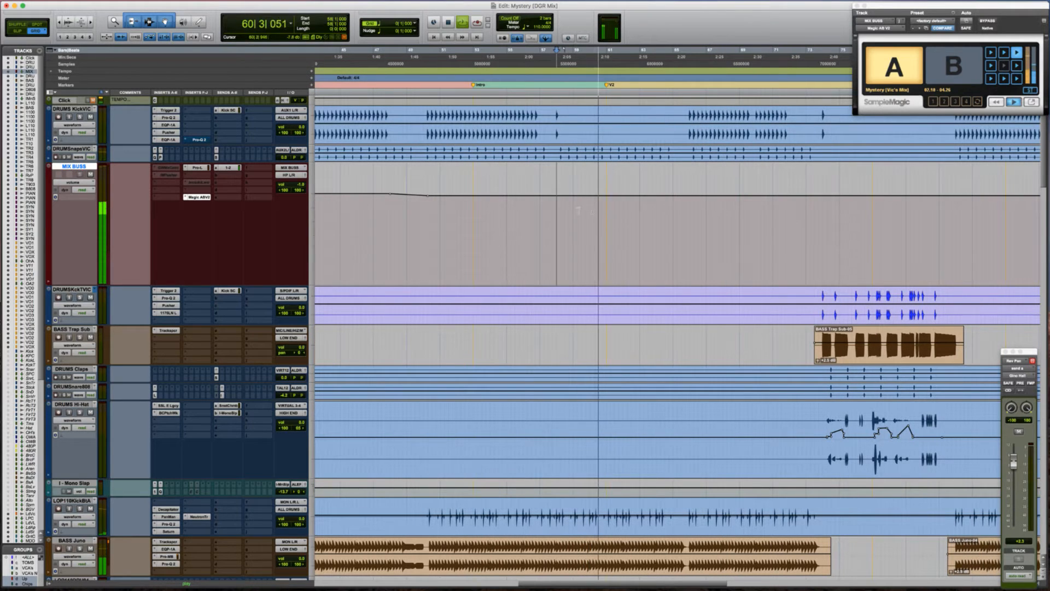
left_click(535, 200)
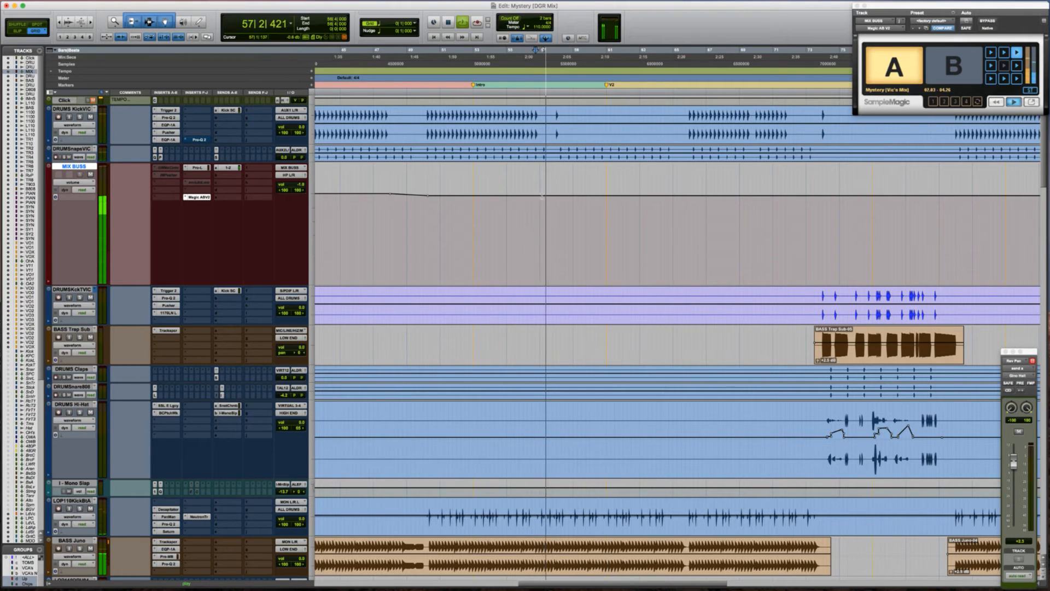
key("space")
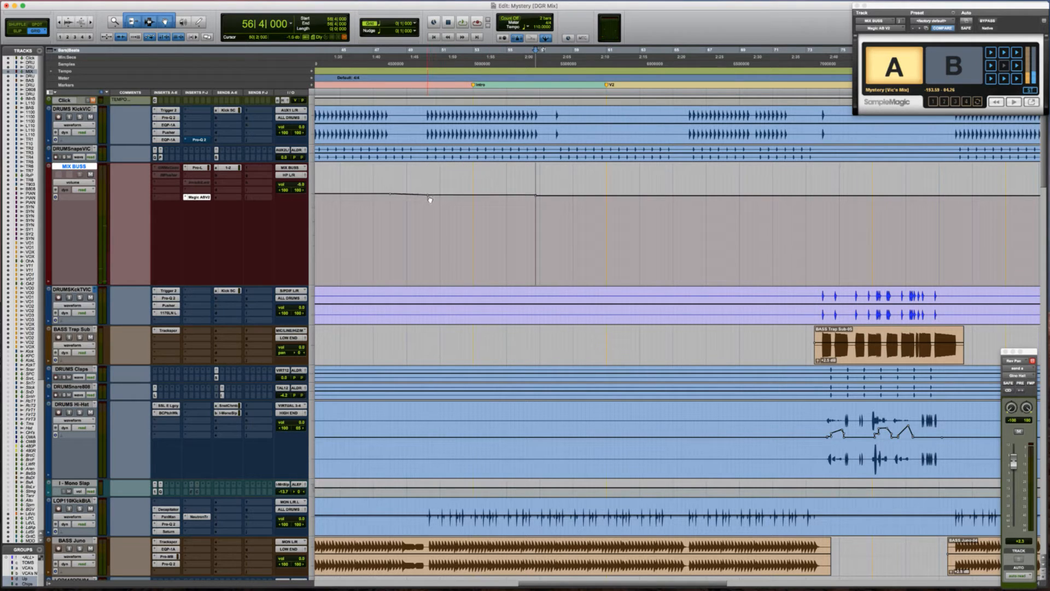
Play the mix through the end of the intro and into verse 2, up to around bar 67
left_click(559, 199)
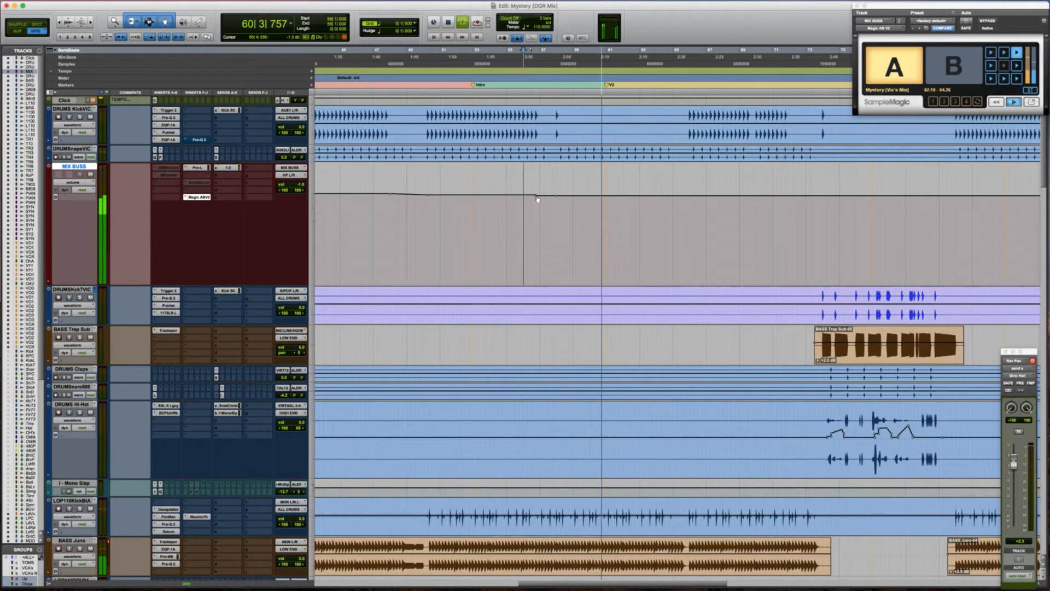
scroll(607, 211, "right", 3)
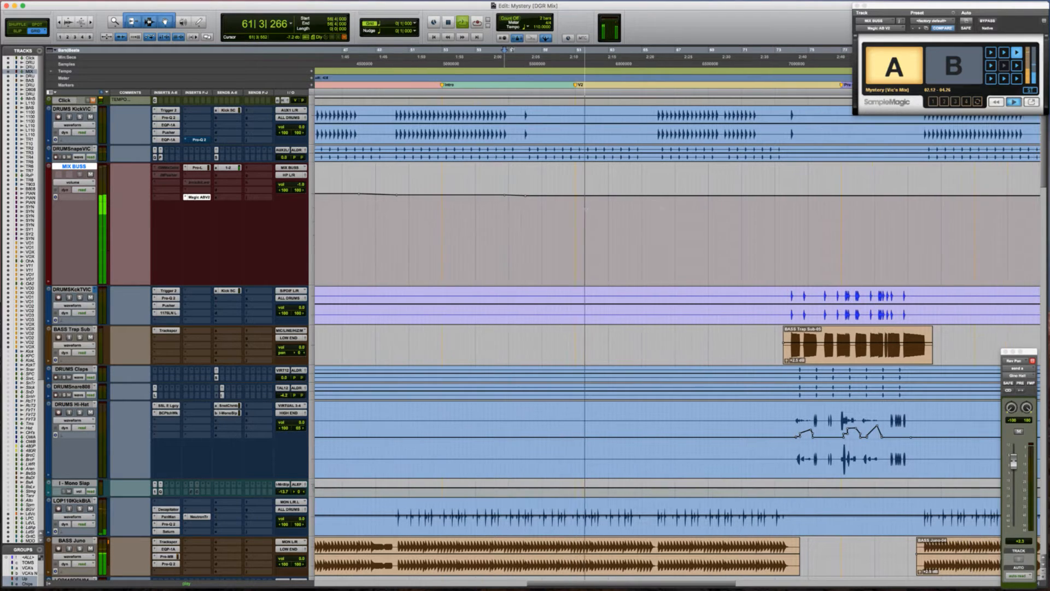
left_click(613, 210)
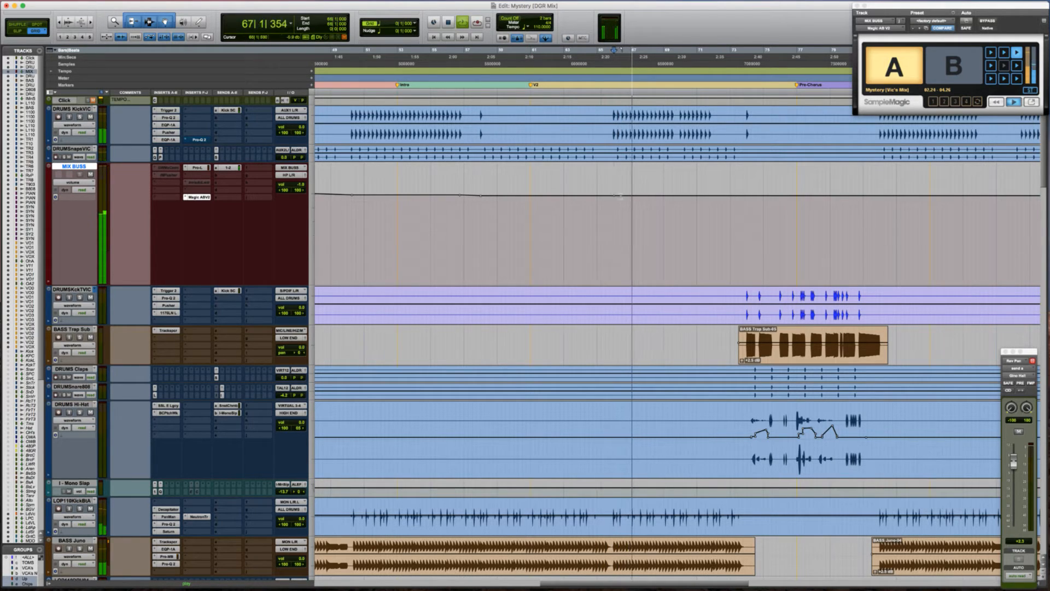
Raise the MIX BUSS volume to -0.5 dB from bar 66 to bar 74, and play that part of verse 2
key("space")
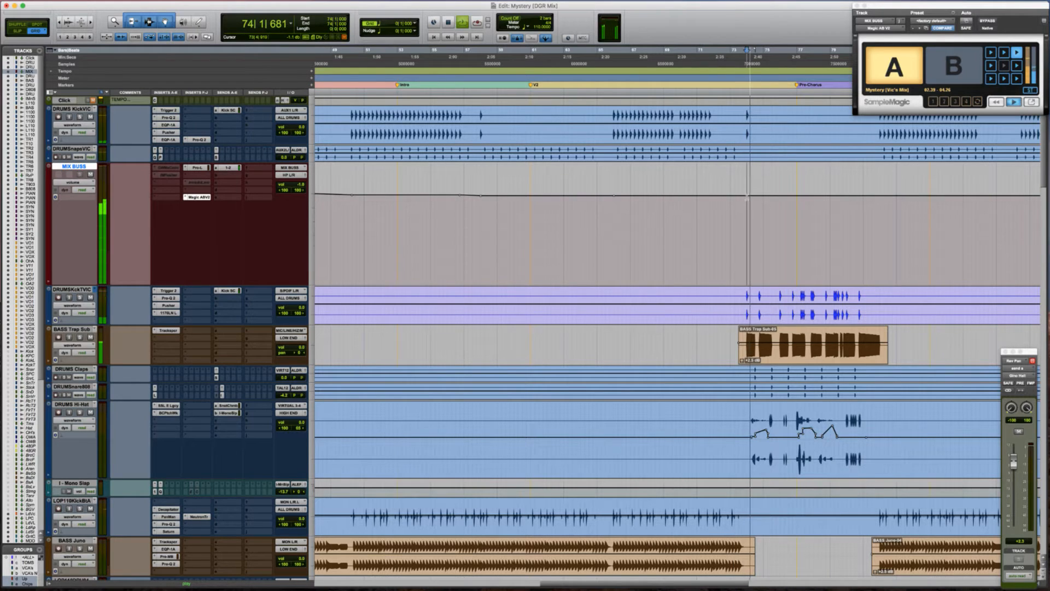
key("space")
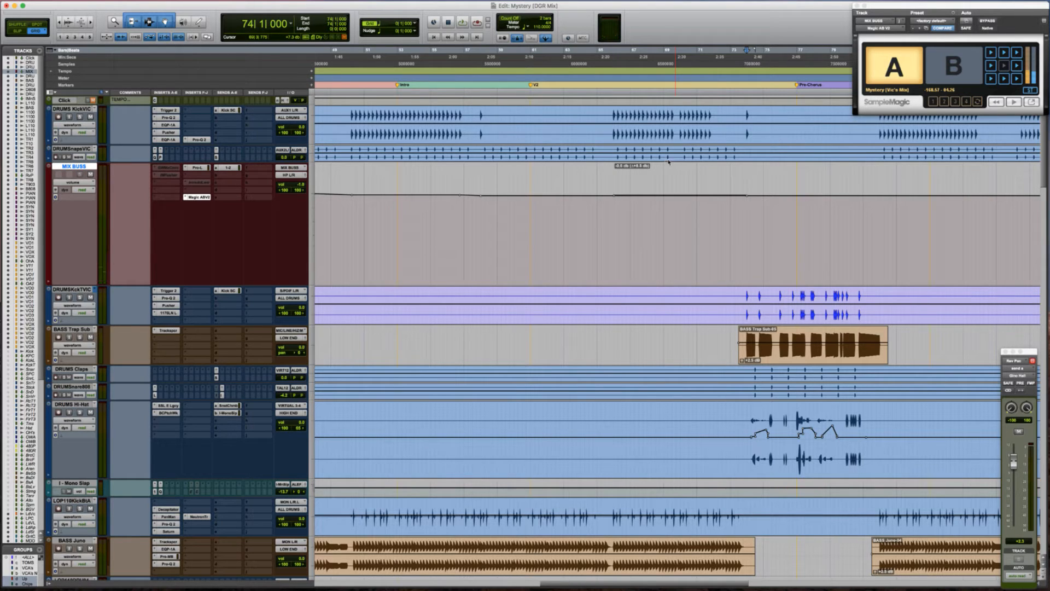
key("space")
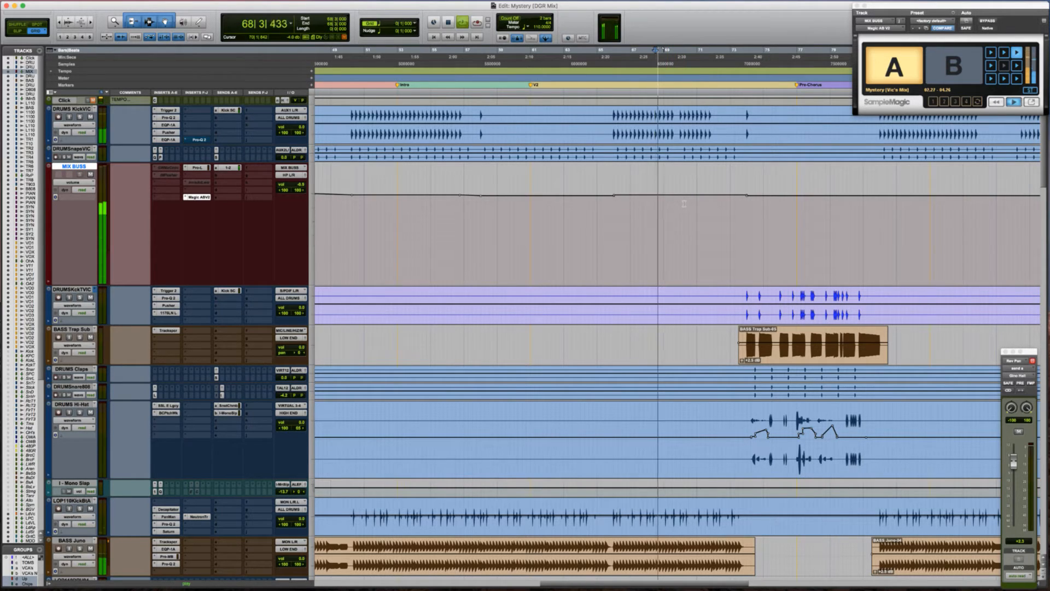
Audition the pre-chorus from bar 73 beat 3, and extend the slight MIX BUSS volume boost from bar 74 to bar 82
scroll(684, 203, "right", 3)
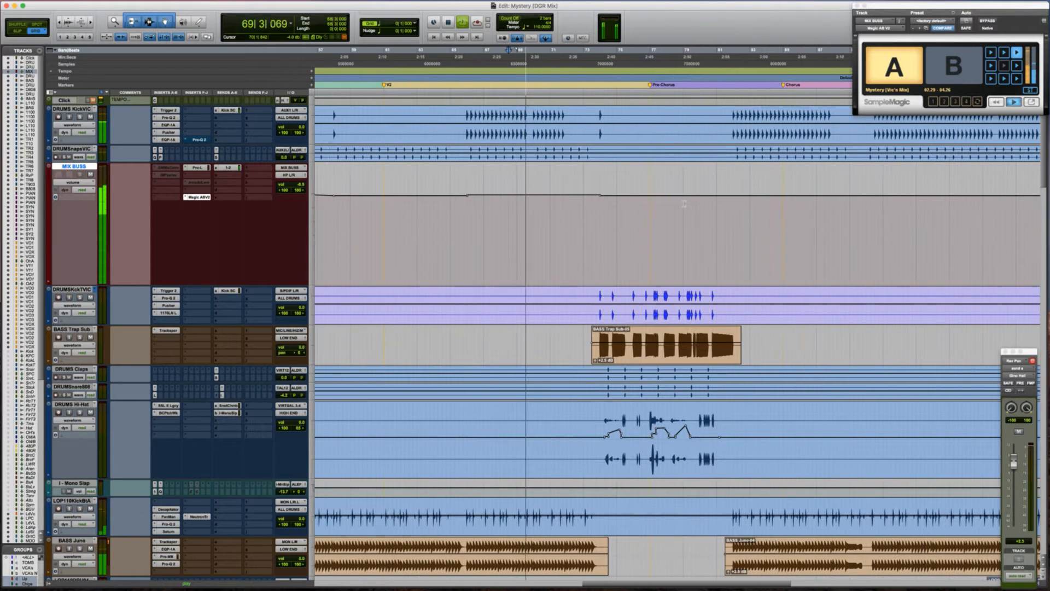
left_click(591, 213)
scroll(593, 211, "right", 3)
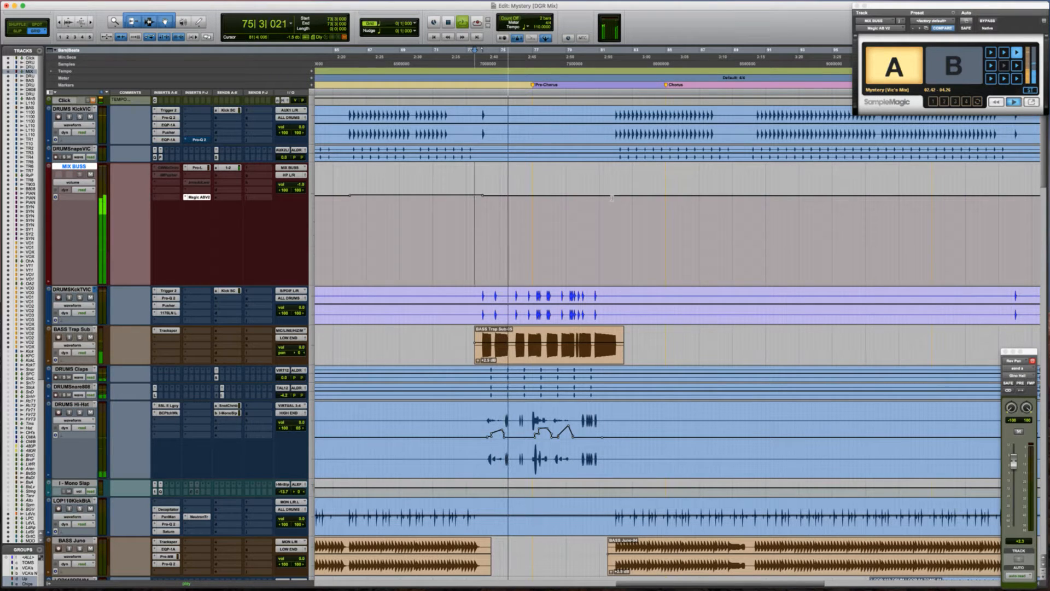
left_click(611, 198)
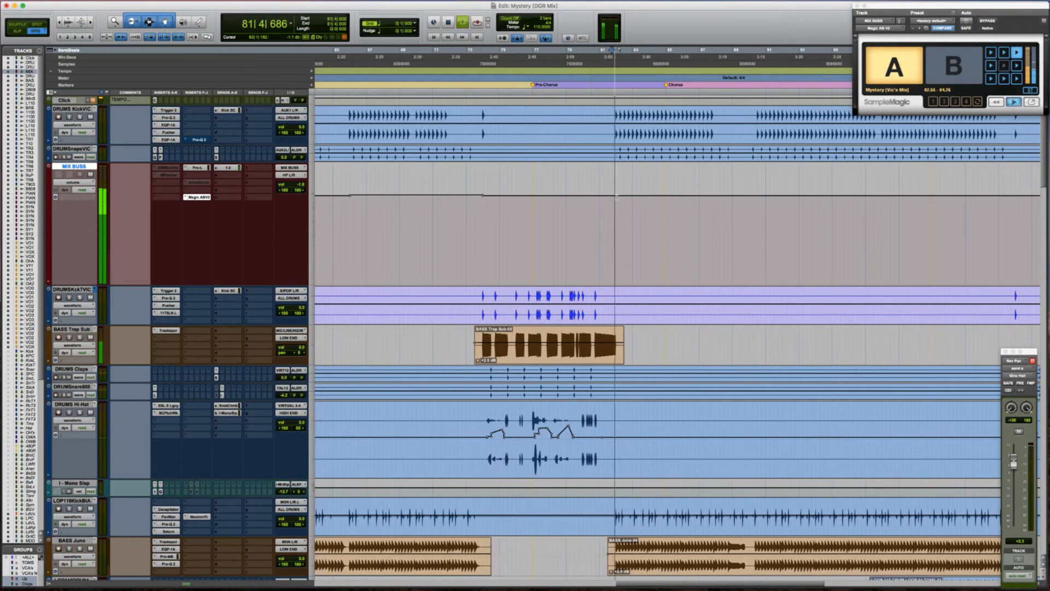
key("space")
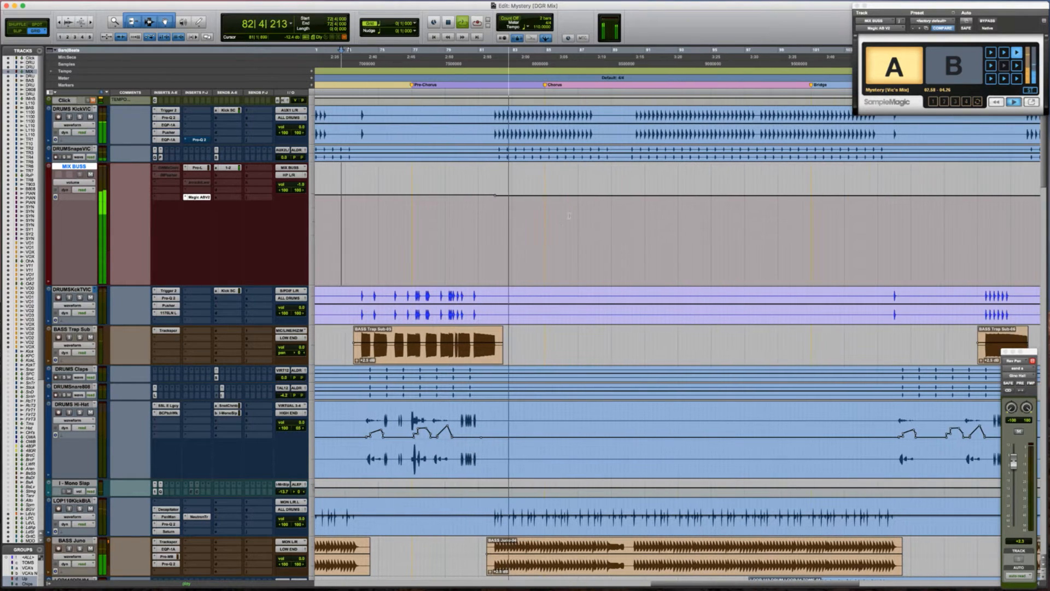
key("space")
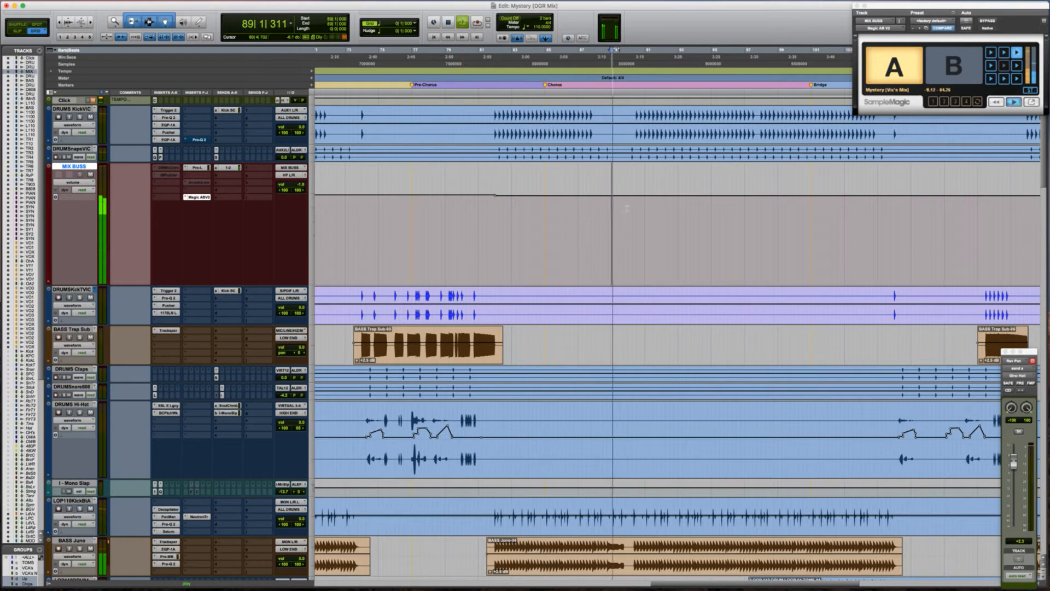
Play the second chorus around bars 86 and 90, and continue listening from bar 97 and bar 104 in the bridge
key("super+bracketleft")
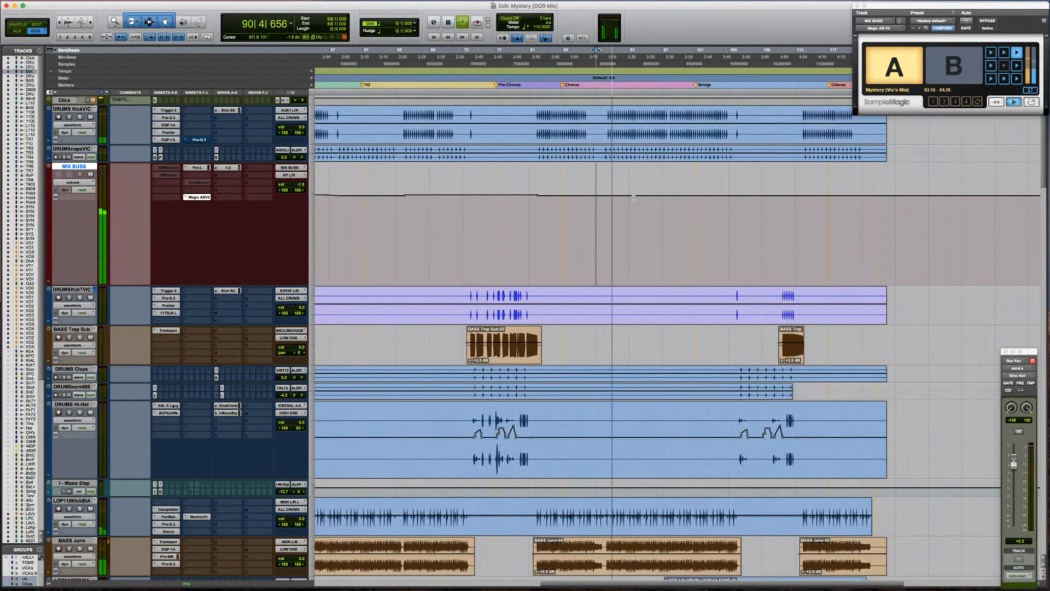
key("super+bracketright")
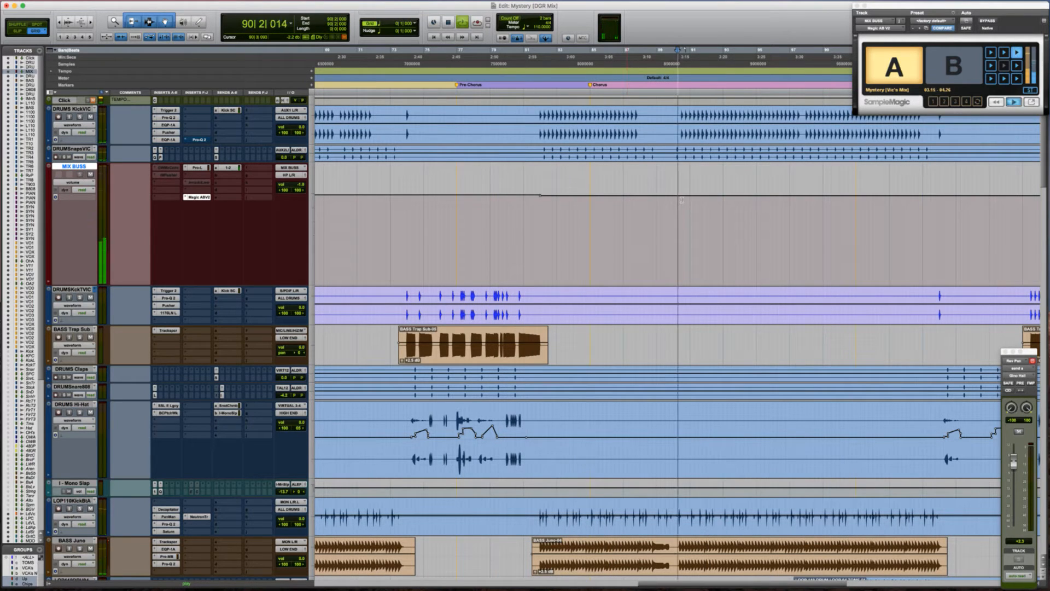
left_click(615, 203)
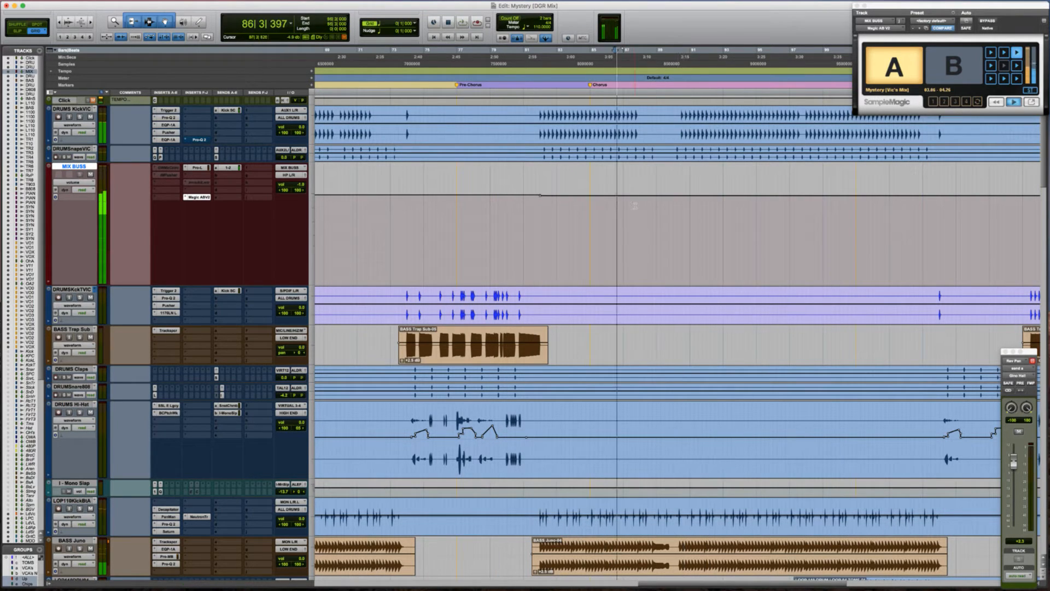
scroll(623, 203, "right", 3)
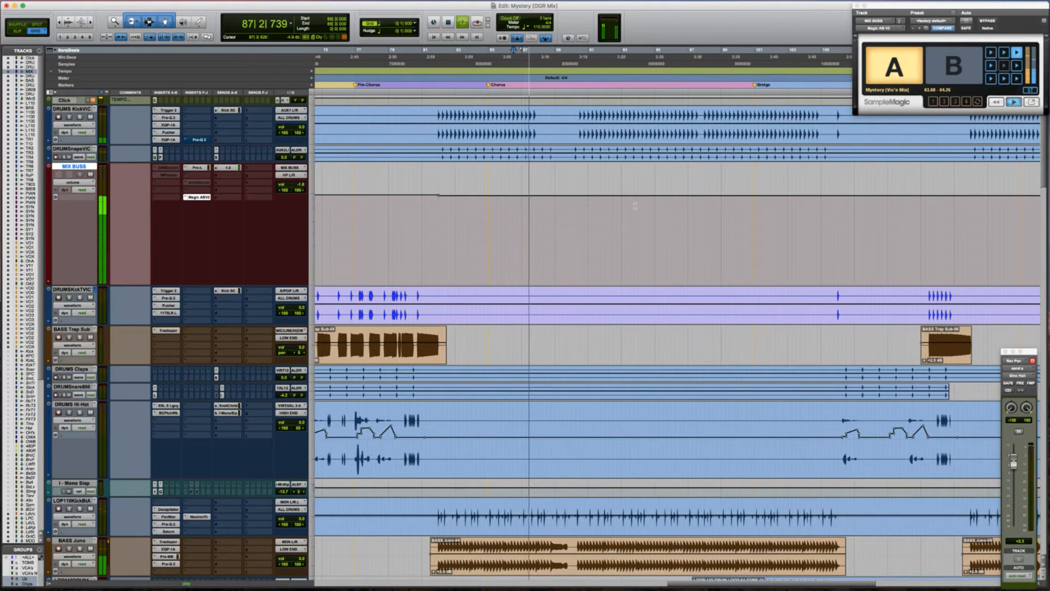
left_click(696, 207)
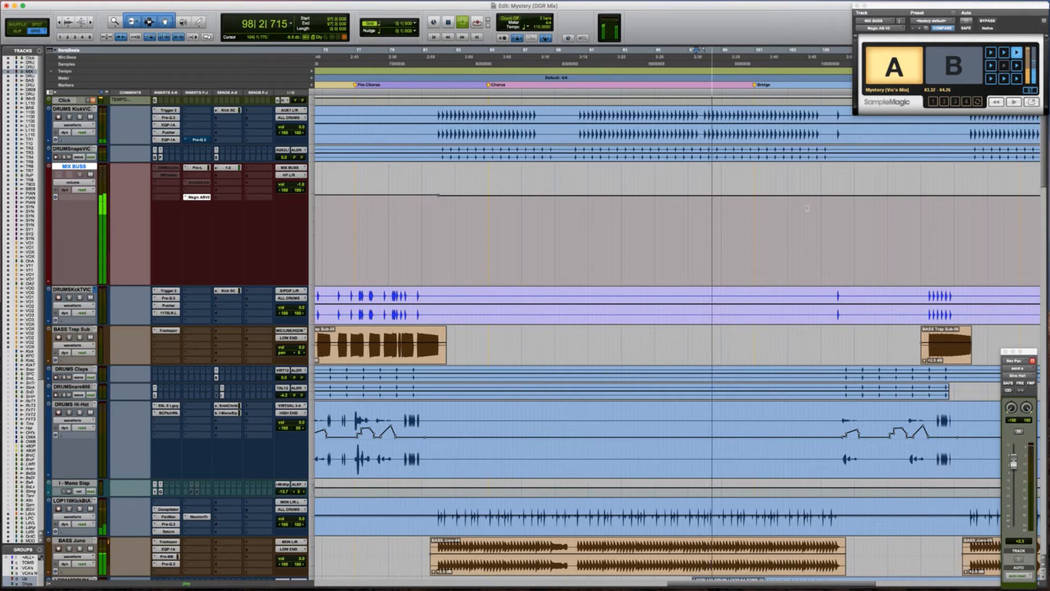
left_click(808, 207)
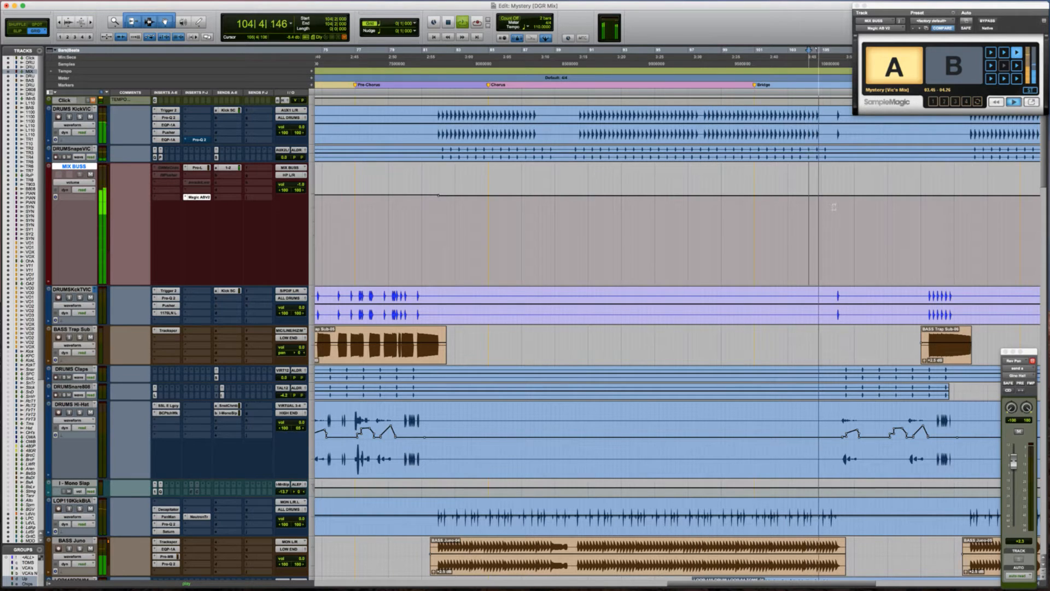
Show more of the timeline and play the bridge from bar 108 and the last section from bar 113 beat 2
key("r")
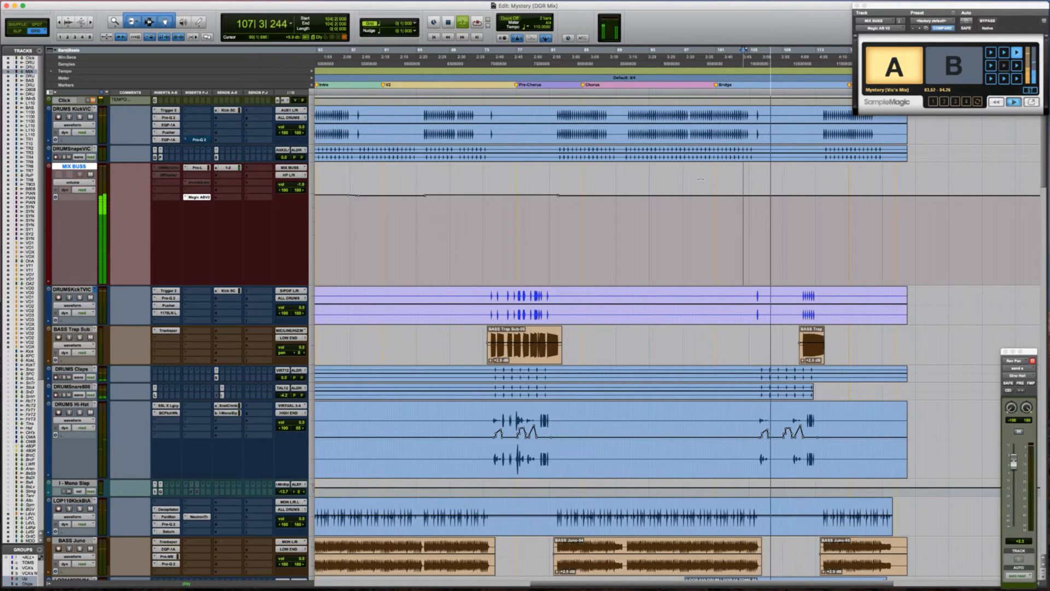
key("space")
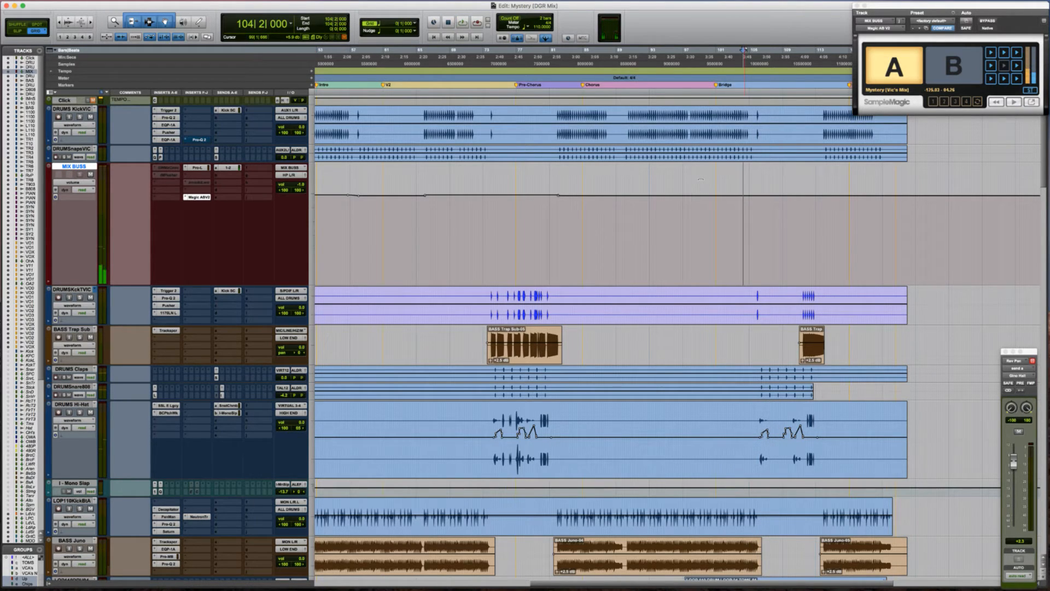
left_click(776, 206)
key("space")
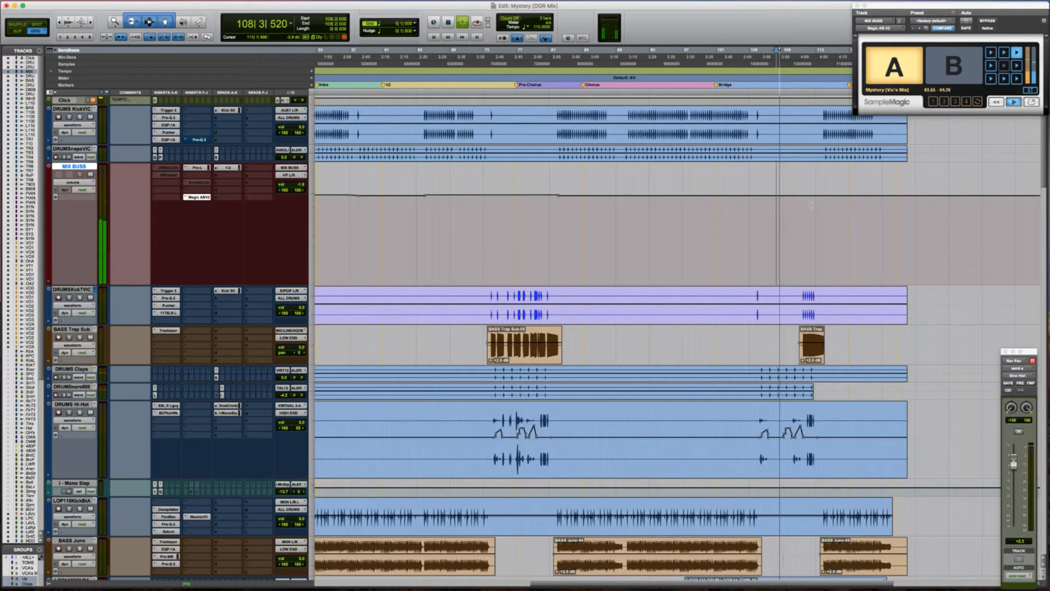
left_click(818, 205)
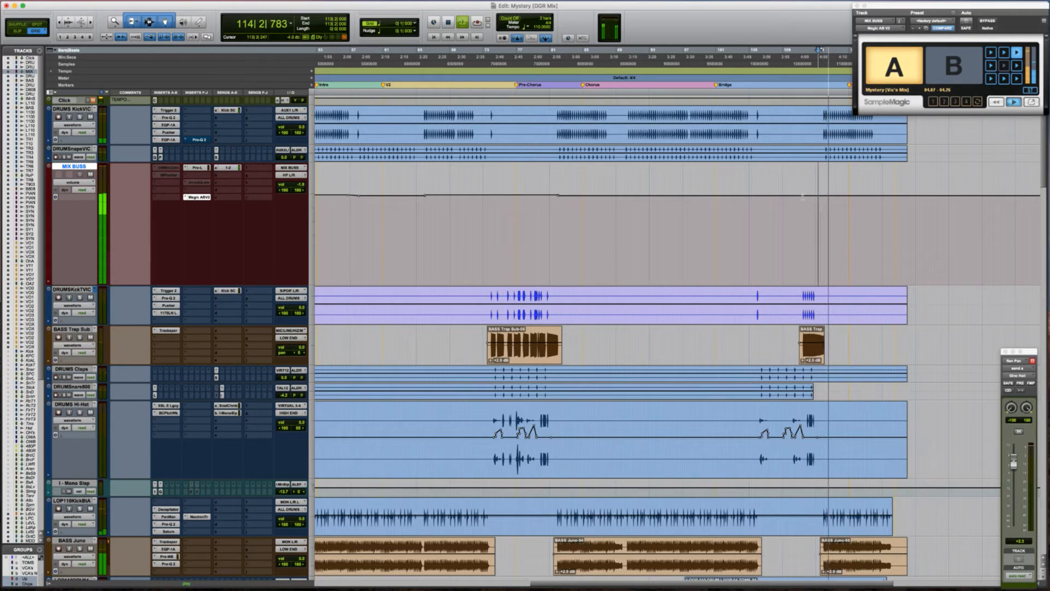
Raise the MIX BUSS volume slightly from bar 82 past the end of the song, and audition it from bar 81
key("space")
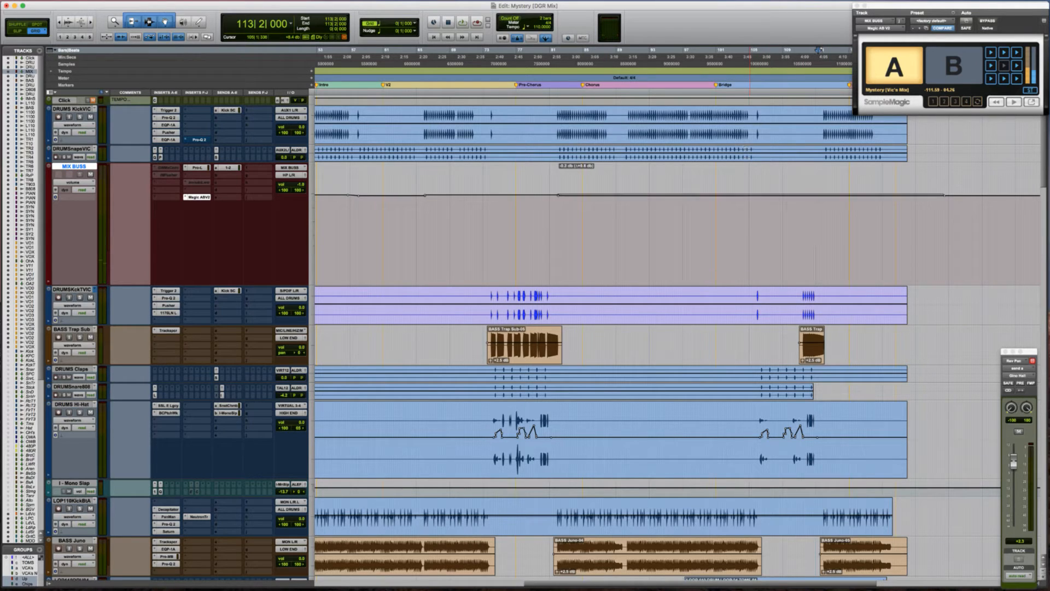
left_click_drag(744, 147, 746, 141)
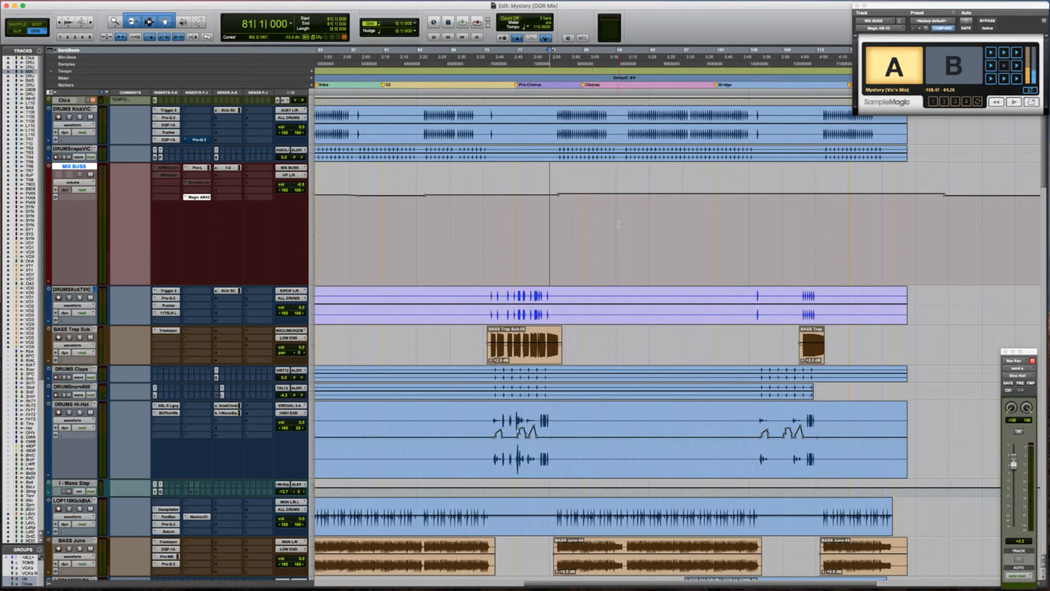
key("space")
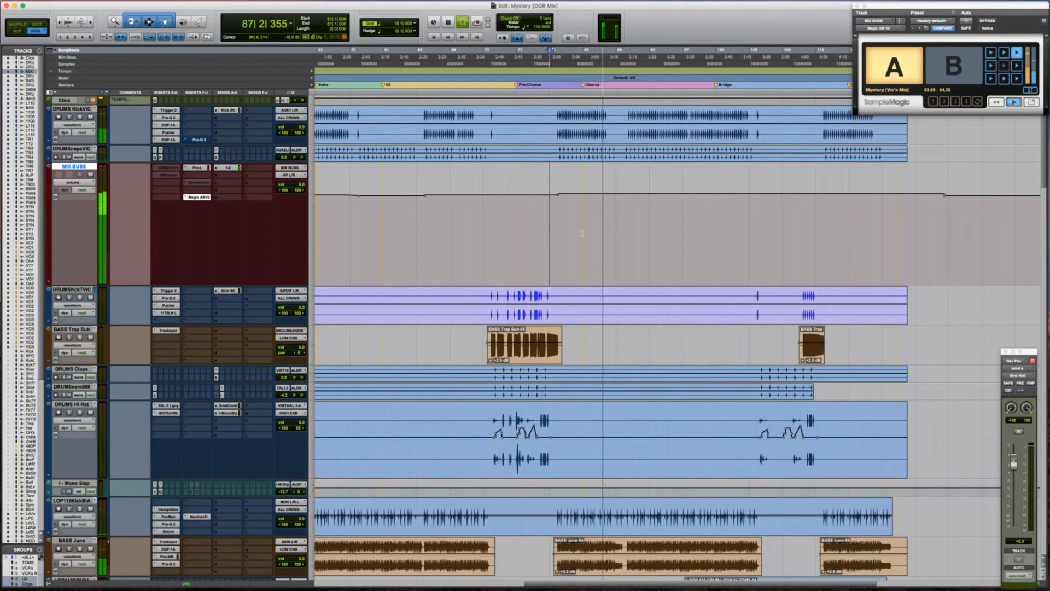
scroll(586, 228, "down", 5)
scroll(585, 227, "right", 2)
scroll(581, 232, "up", 3)
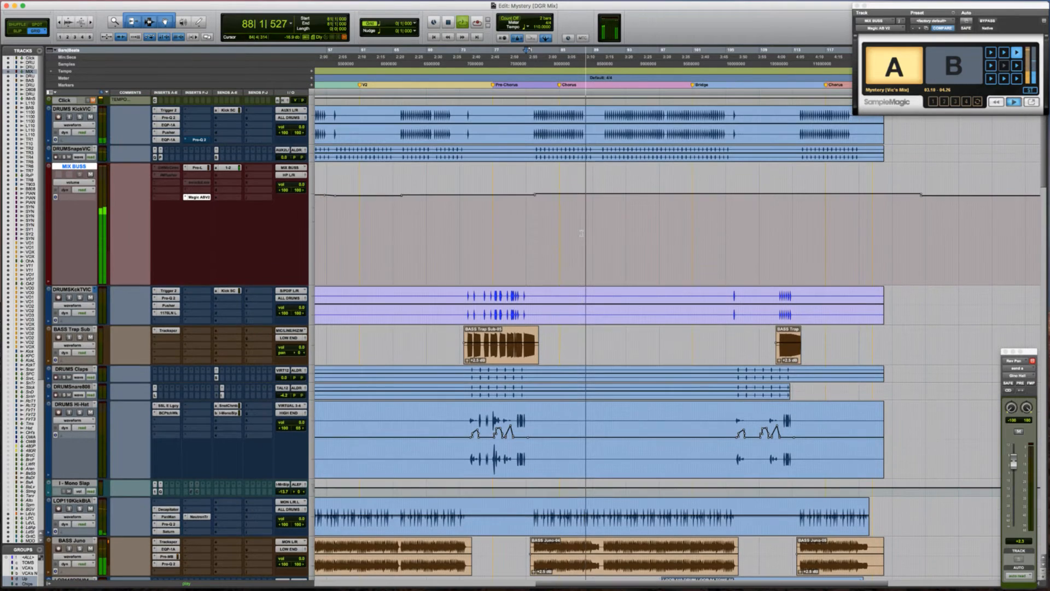
Solo the LOP110 shaker/hat loop track and audition it from bar 82 in the second chorus
scroll(581, 232, "down", 8)
scroll(581, 232, "down", 3)
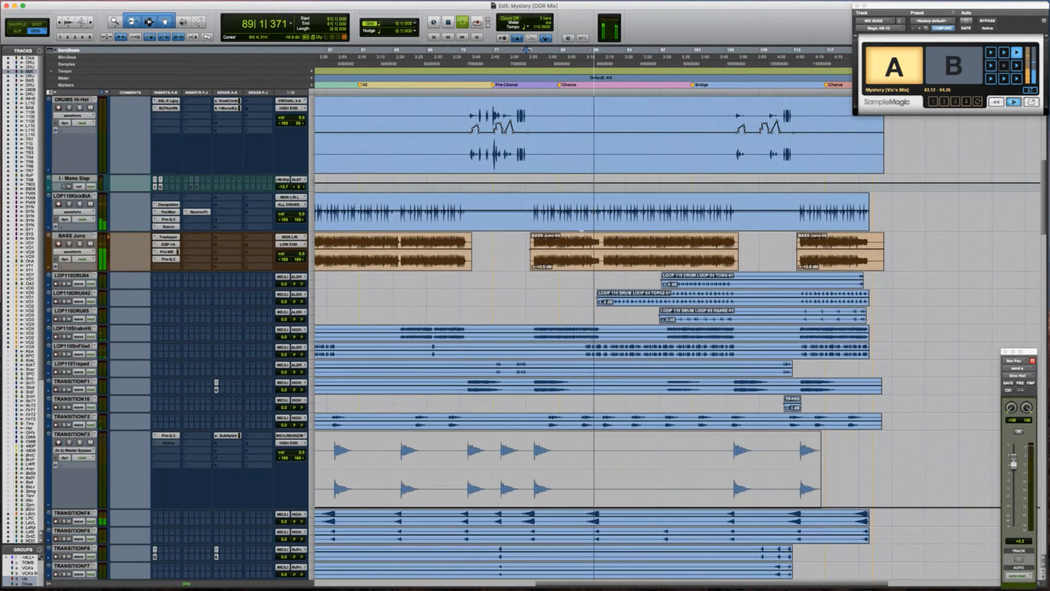
key("space")
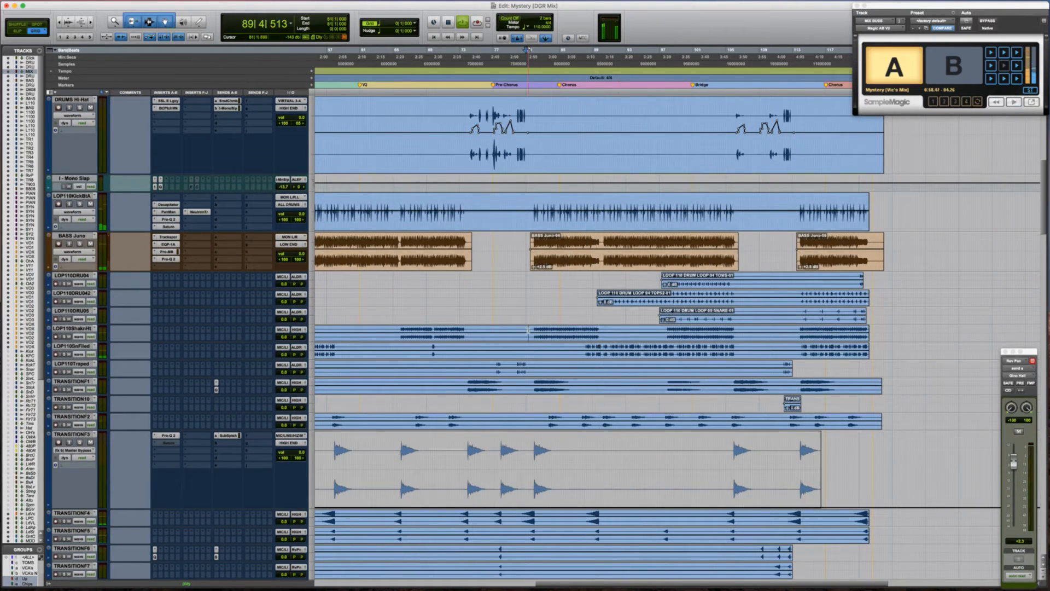
left_click(527, 329)
key("shift+s")
key("space")
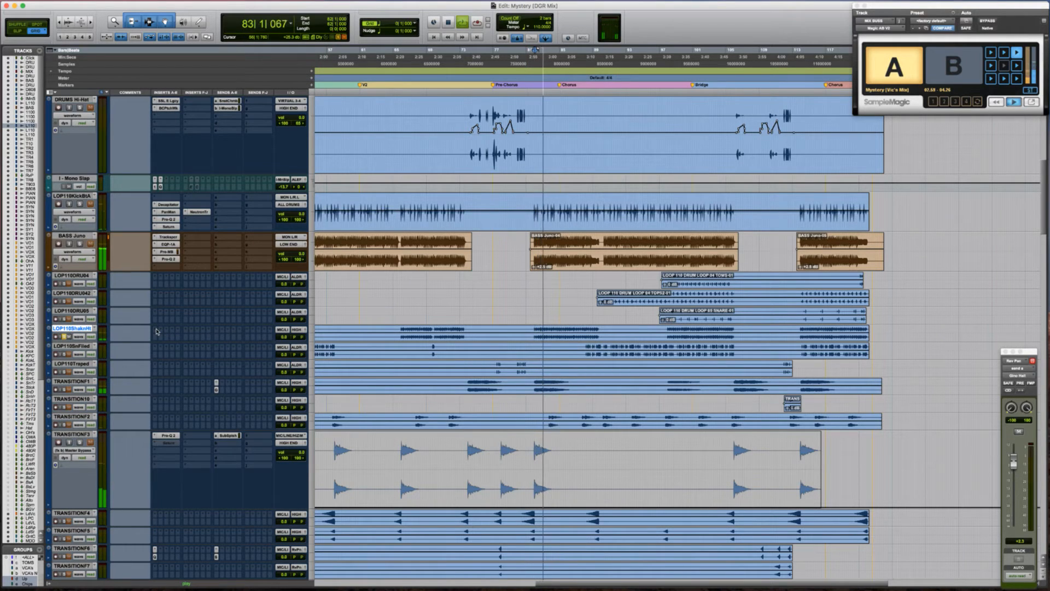
key("space")
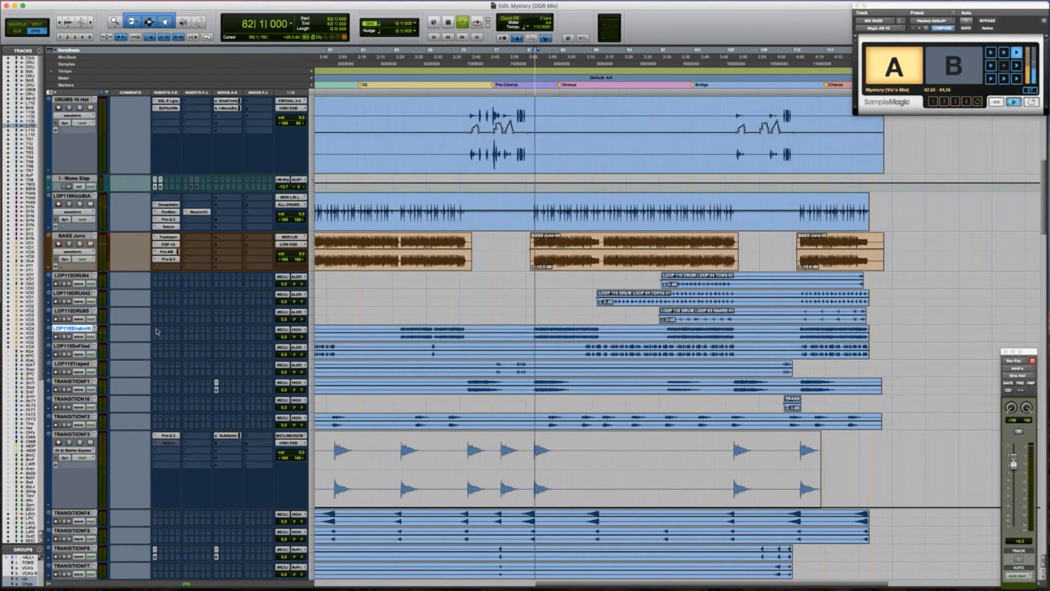
Insert the stereo Devil-Loc Deluxe on the first insert slot of the LOP110 shaker/hat track
left_click(156, 331)
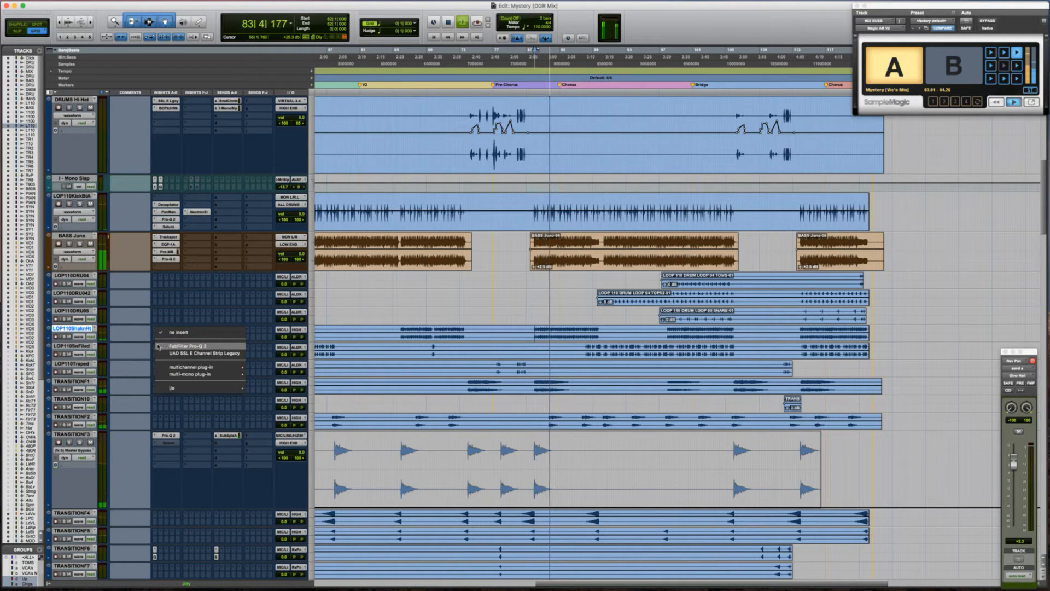
mouse_move(208, 366)
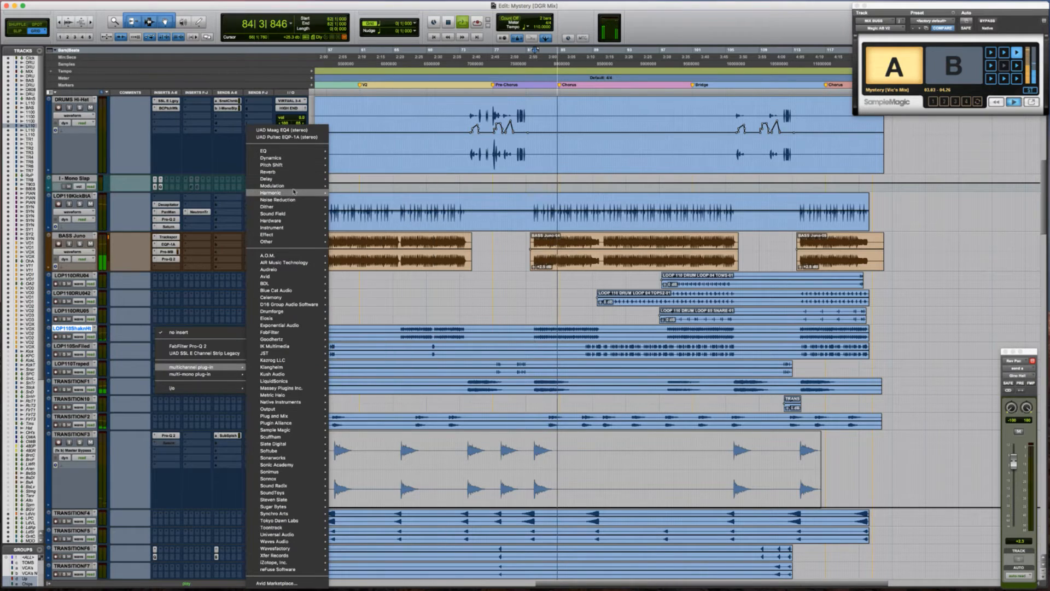
mouse_move(294, 192)
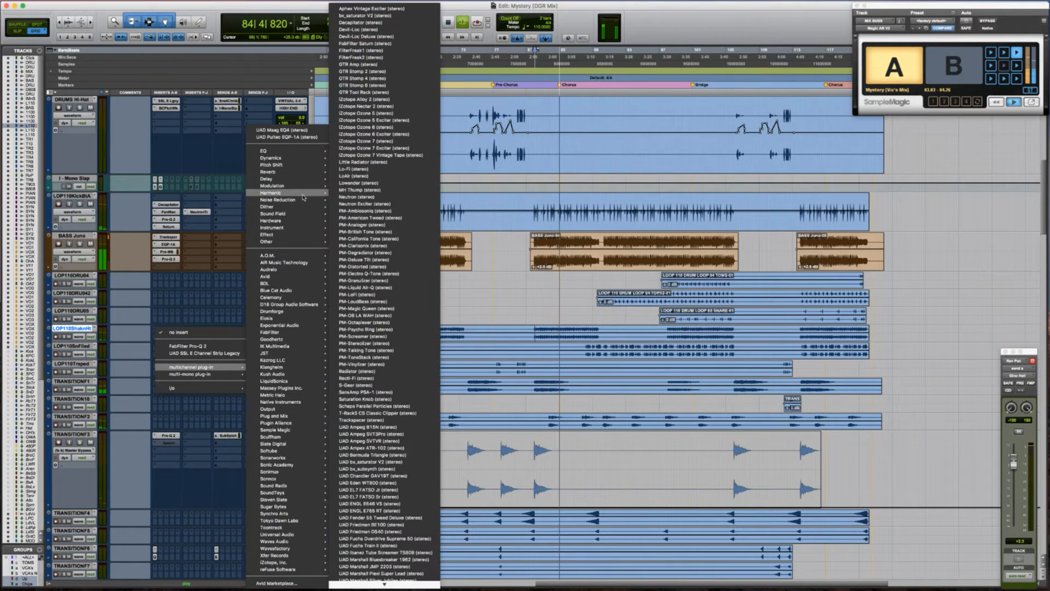
left_click(385, 38)
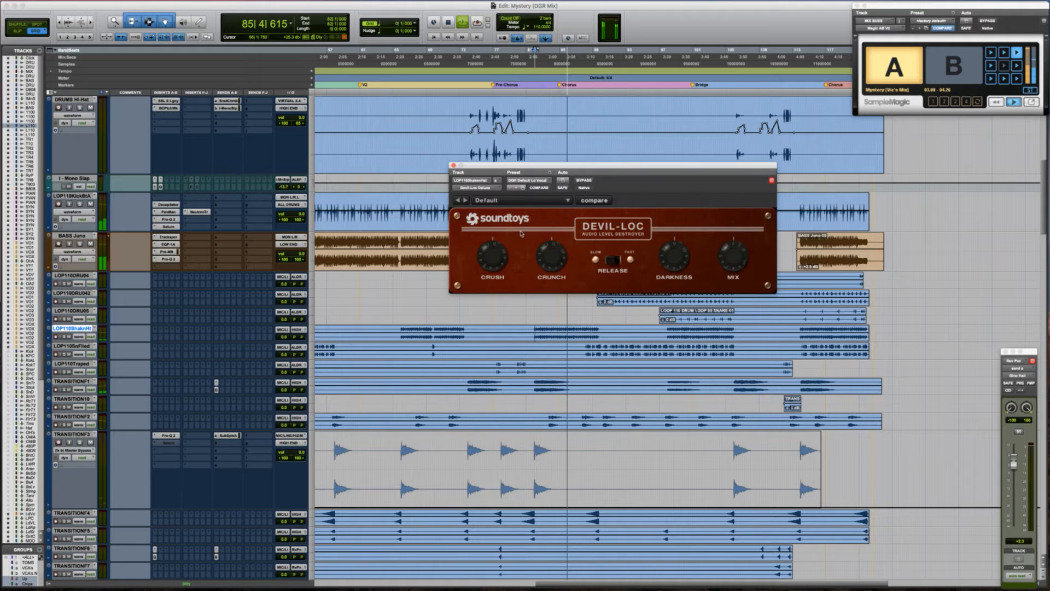
left_click_drag(532, 171, 397, 205)
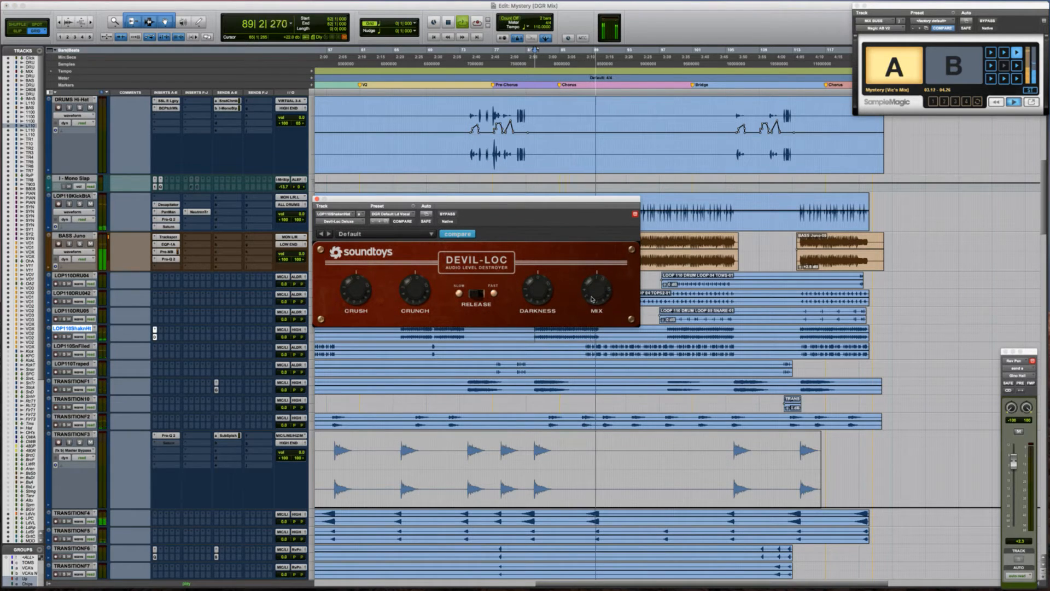
Compare the shaker/hat loop with Devil-Loc bypassed and active from bar 82, and close the plug-in window
key("space")
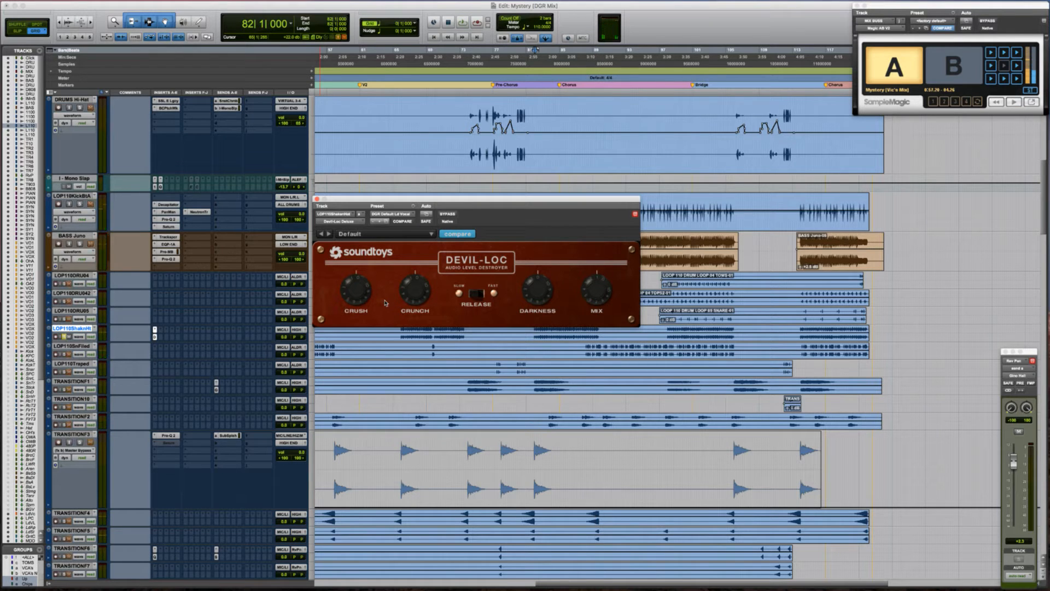
key("space")
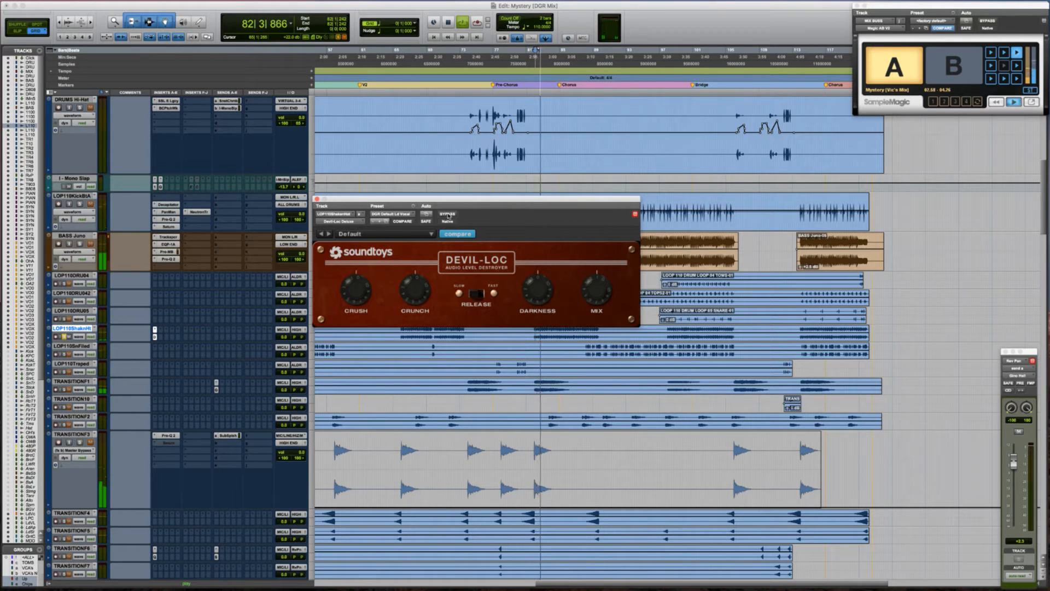
left_click(448, 215)
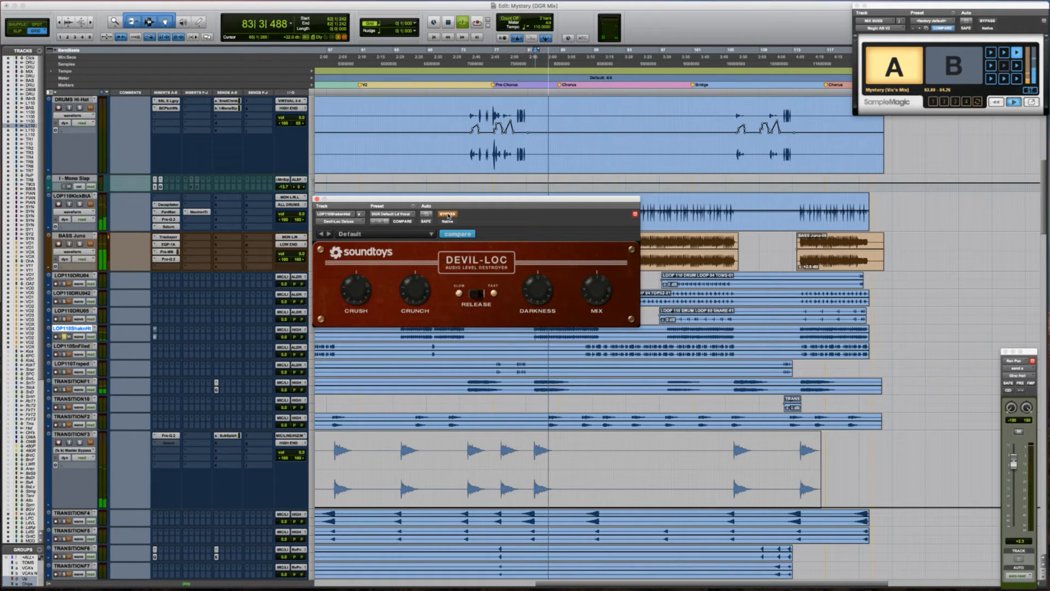
left_click(448, 214)
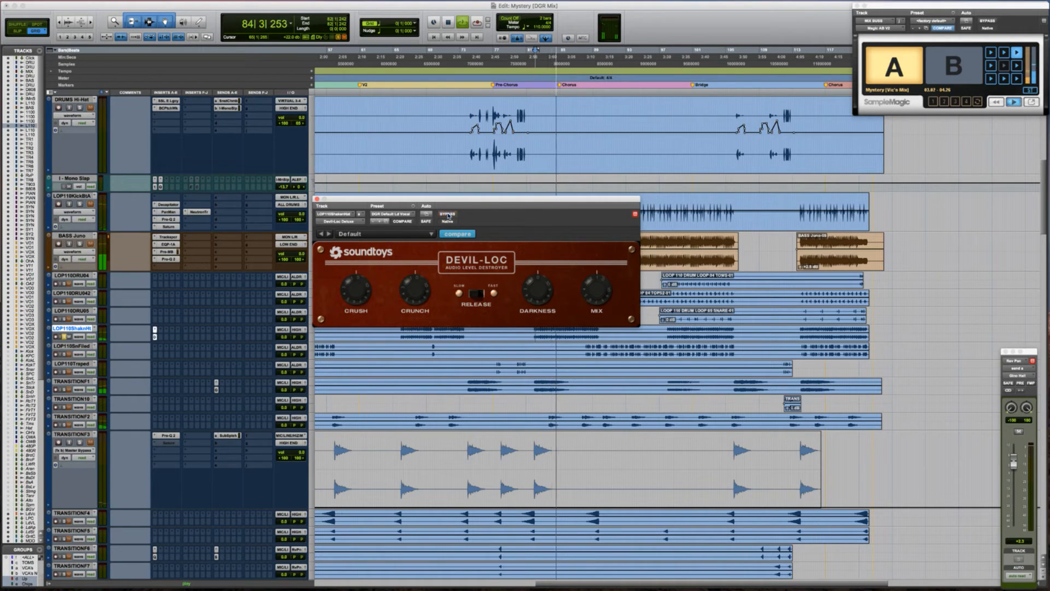
left_click(317, 199)
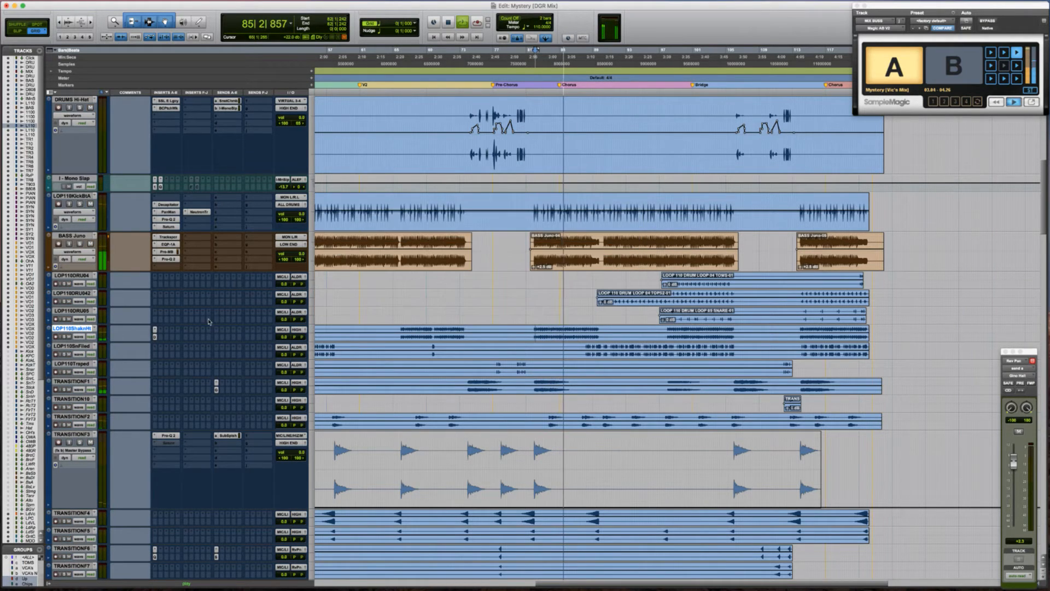
Insert PanMan after Devil-Loc on the shaker/hat track and load its Rhodes Vibe preset from Dynamic Pans
left_click(166, 332)
mouse_move(224, 367)
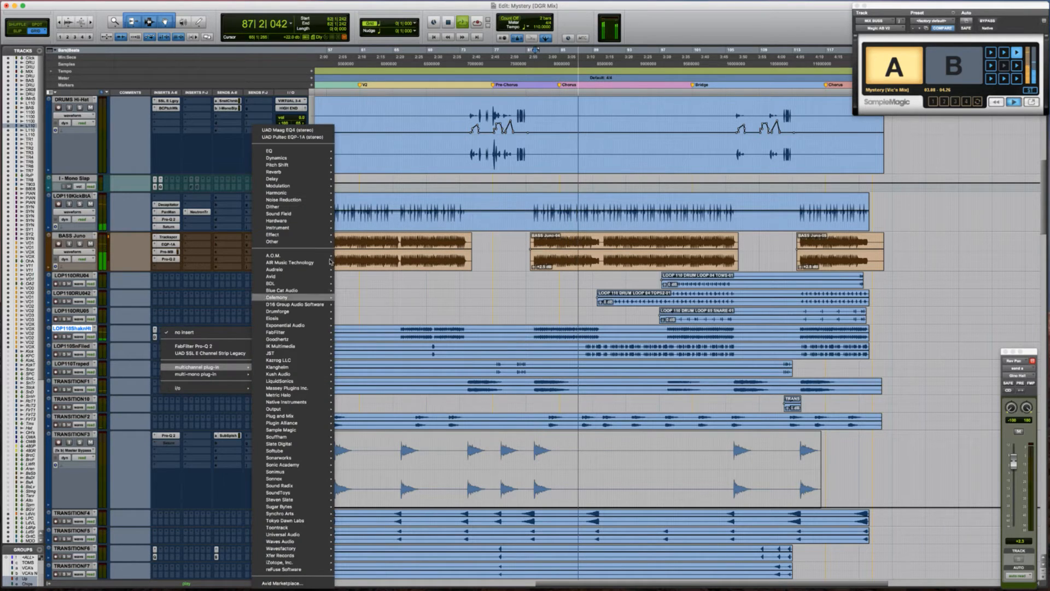
mouse_move(309, 217)
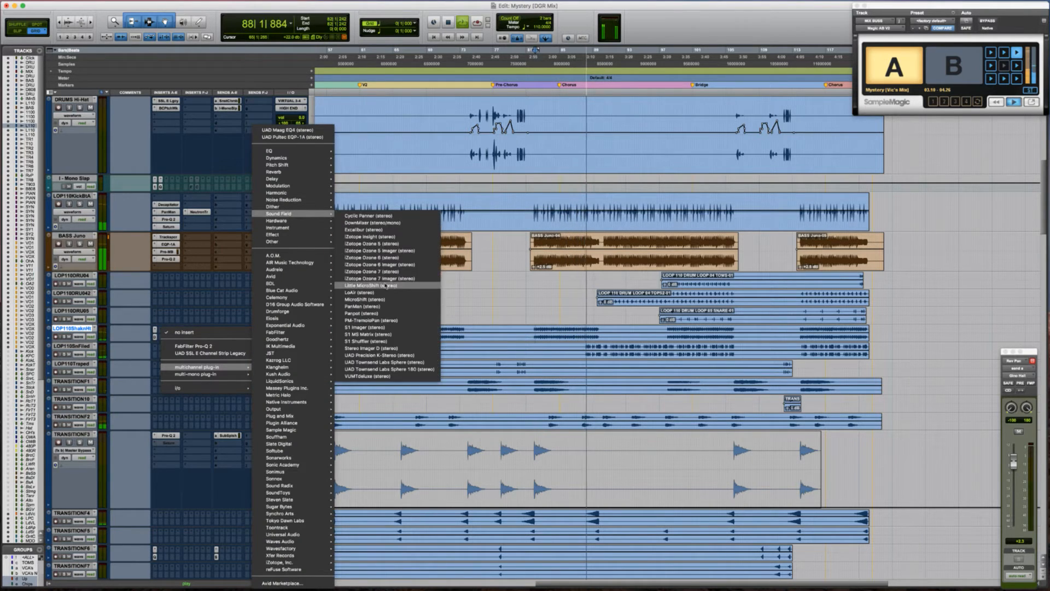
key("Escape")
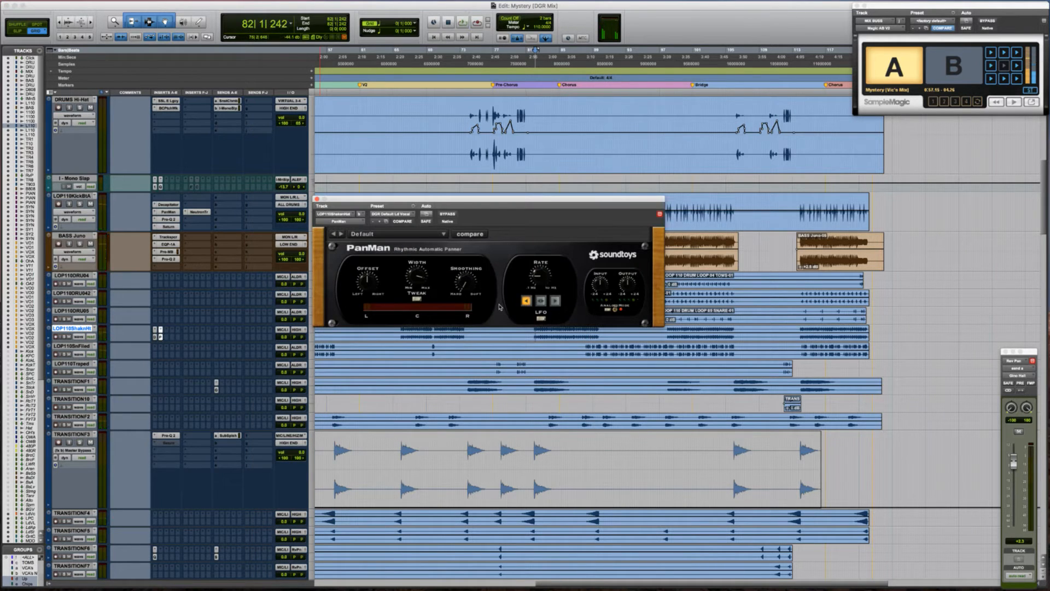
left_click(401, 242)
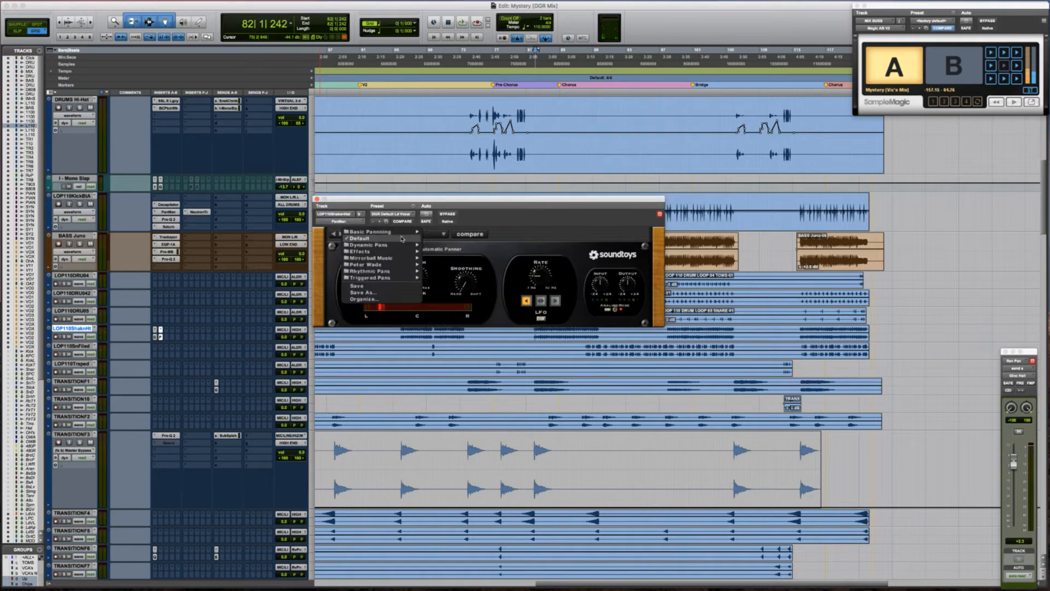
mouse_move(406, 249)
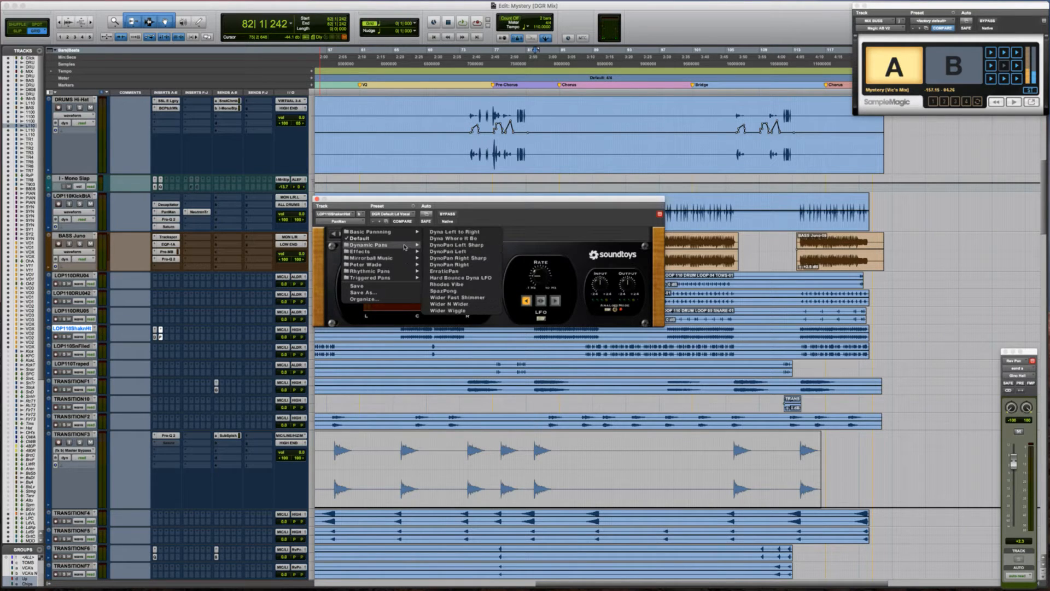
left_click(467, 284)
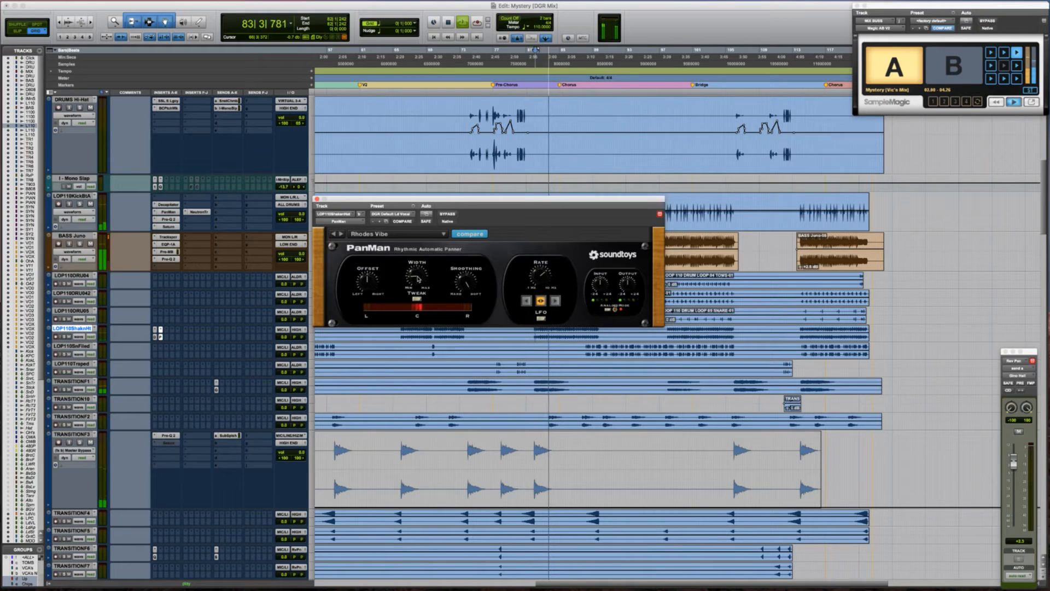
Compare the shaker/hat loop with PanMan bypassed and active, and dismiss the desktop notifications
left_click(450, 213)
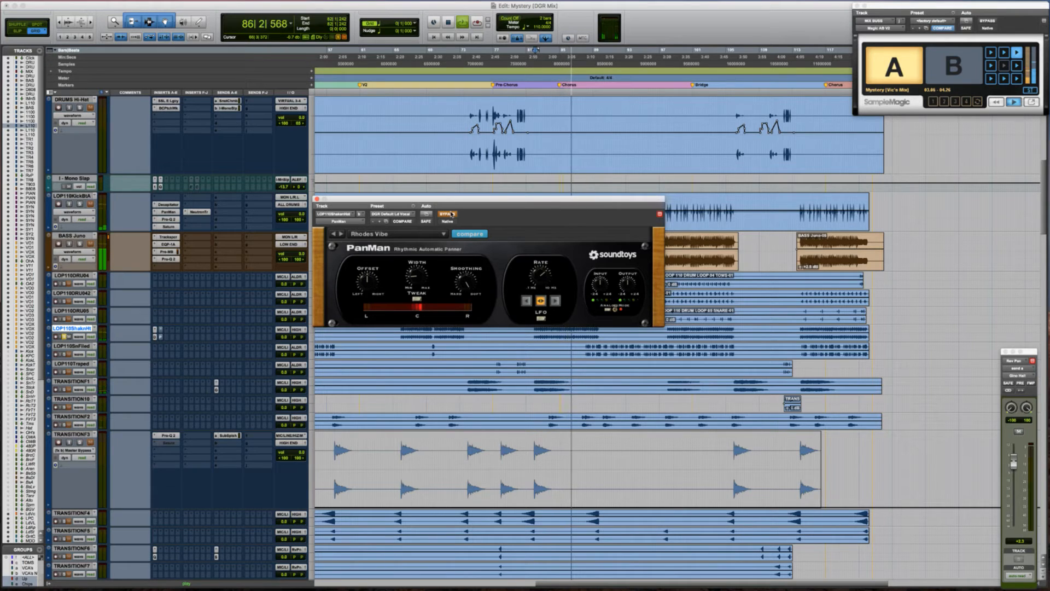
left_click(448, 214)
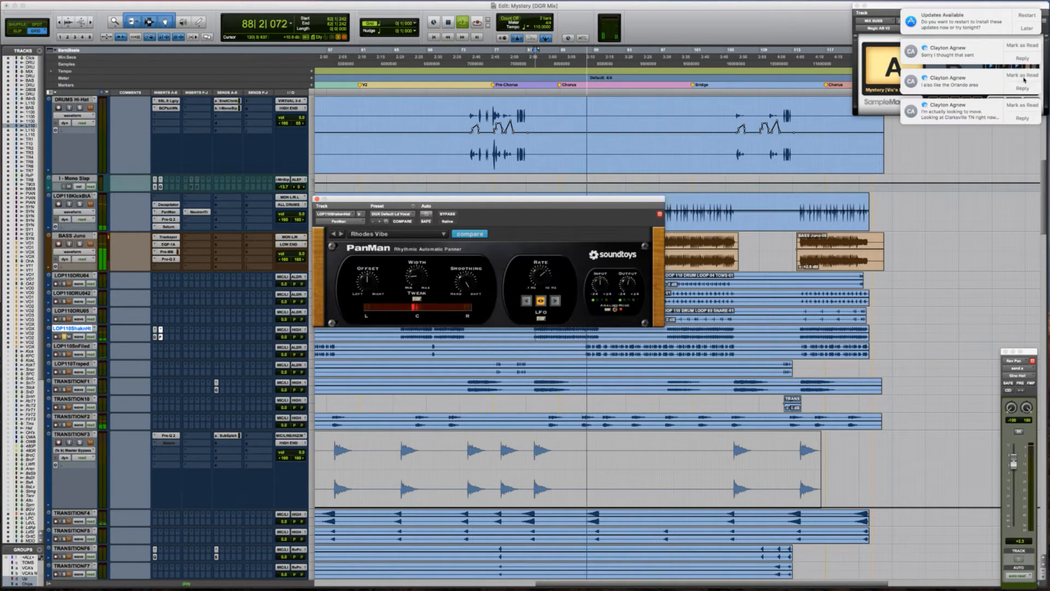
left_click(1027, 27)
left_click(1007, 66)
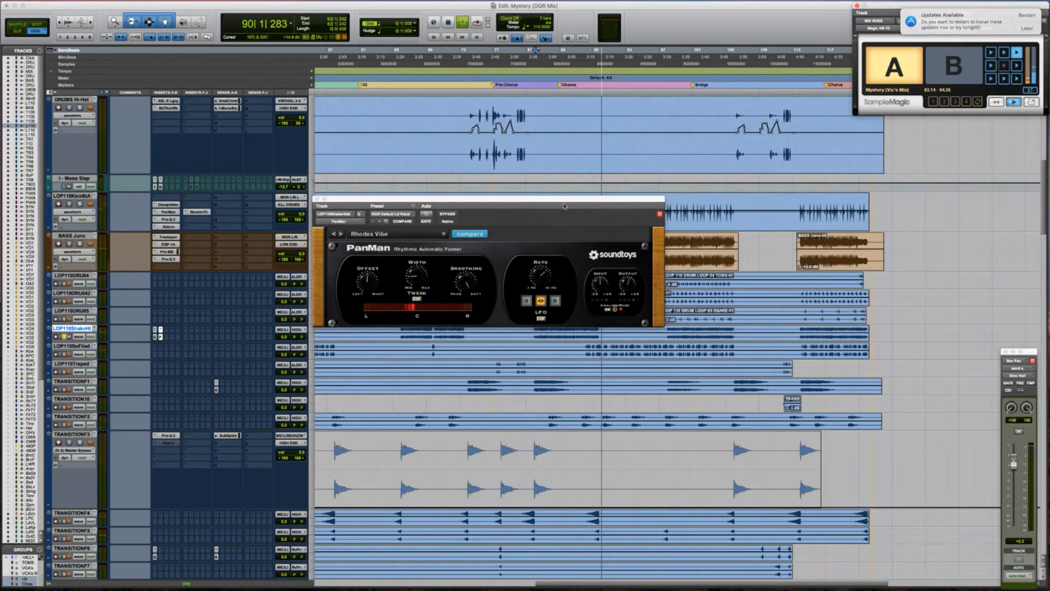
left_click(545, 199)
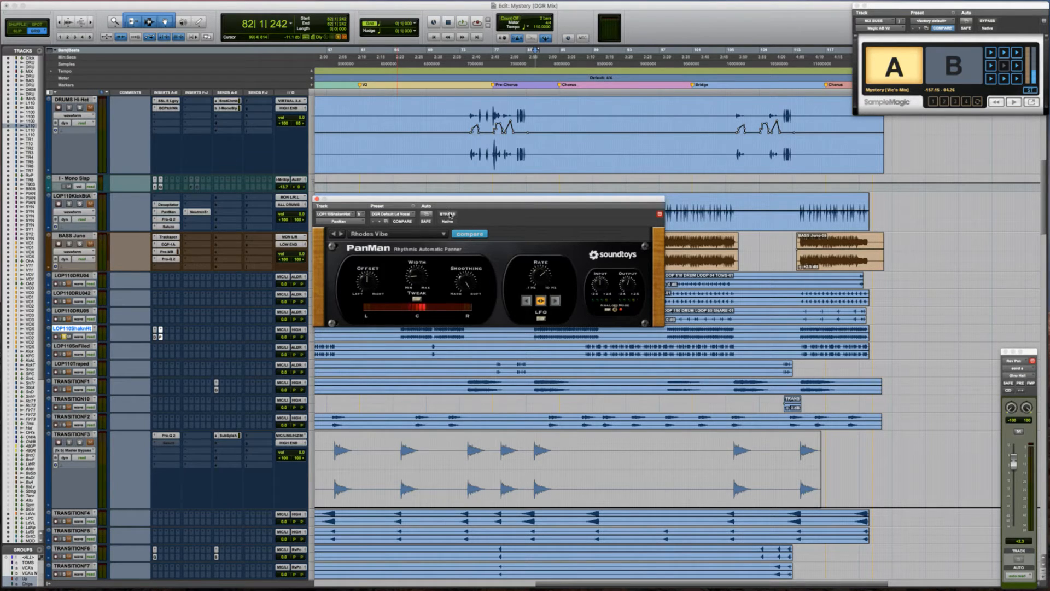
Replay the second chorus from bar 82, switching PanMan's bypass on and off, and close its window with the effect active
key("space")
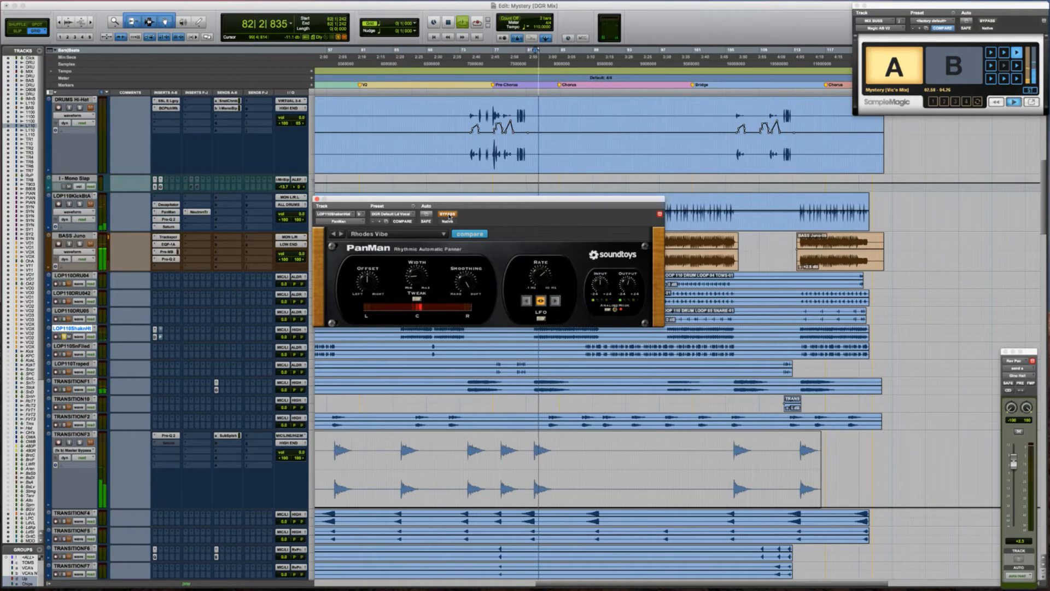
left_click(448, 215)
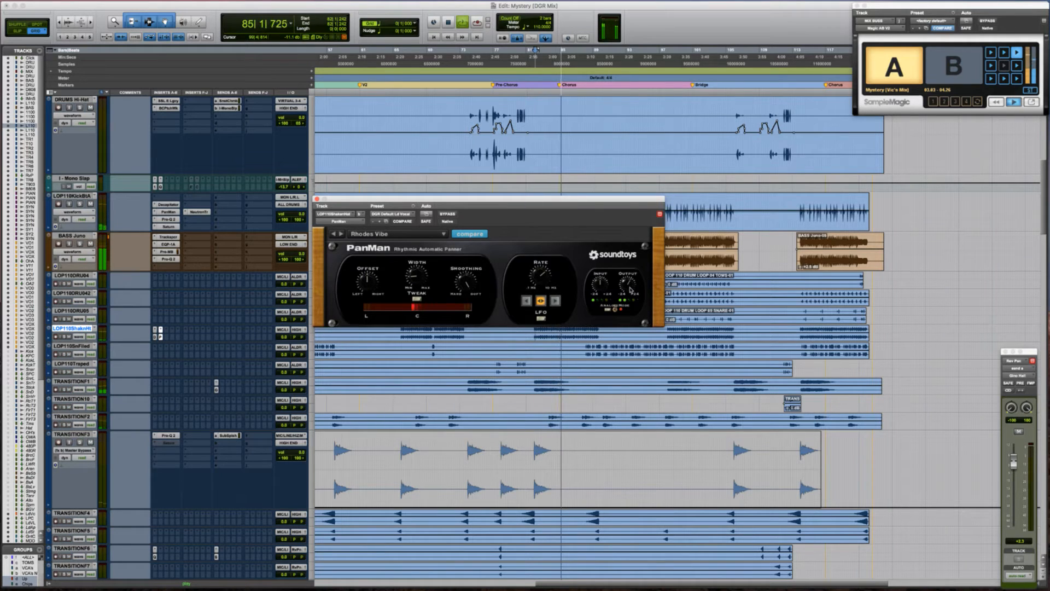
left_click(448, 215)
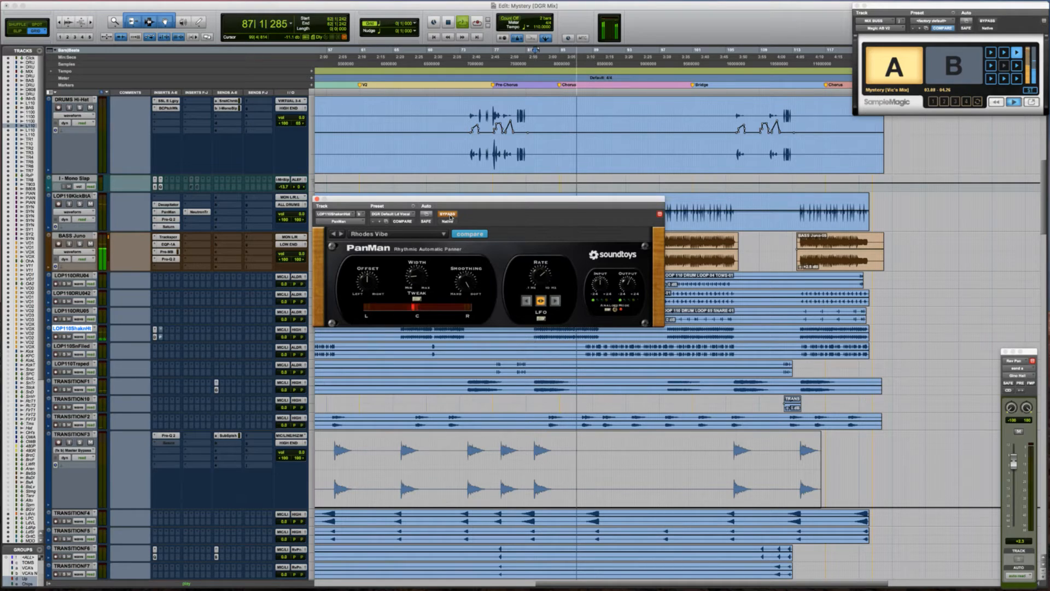
left_click(448, 214)
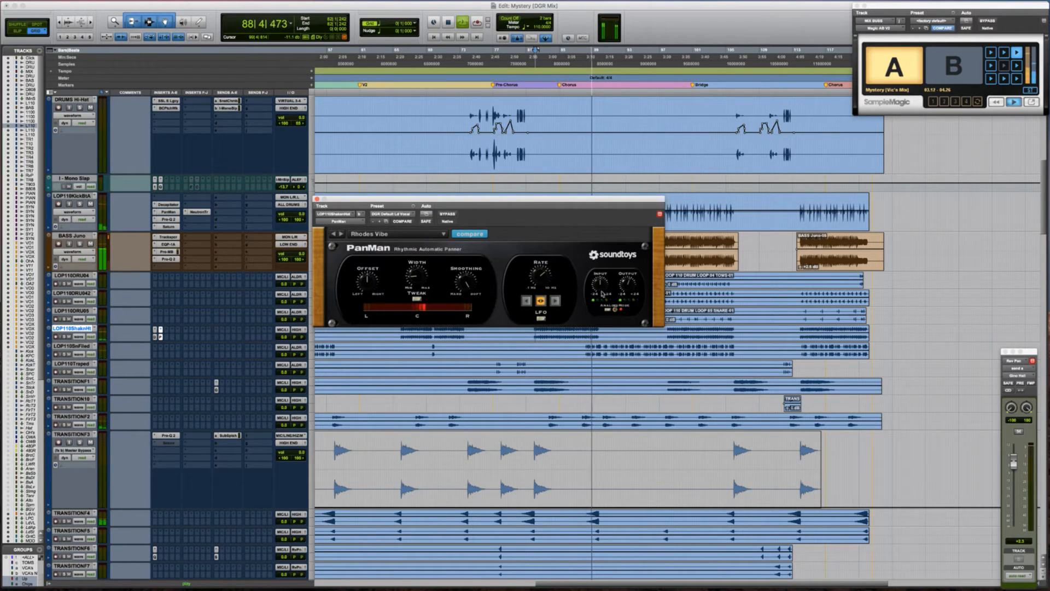
left_click(317, 199)
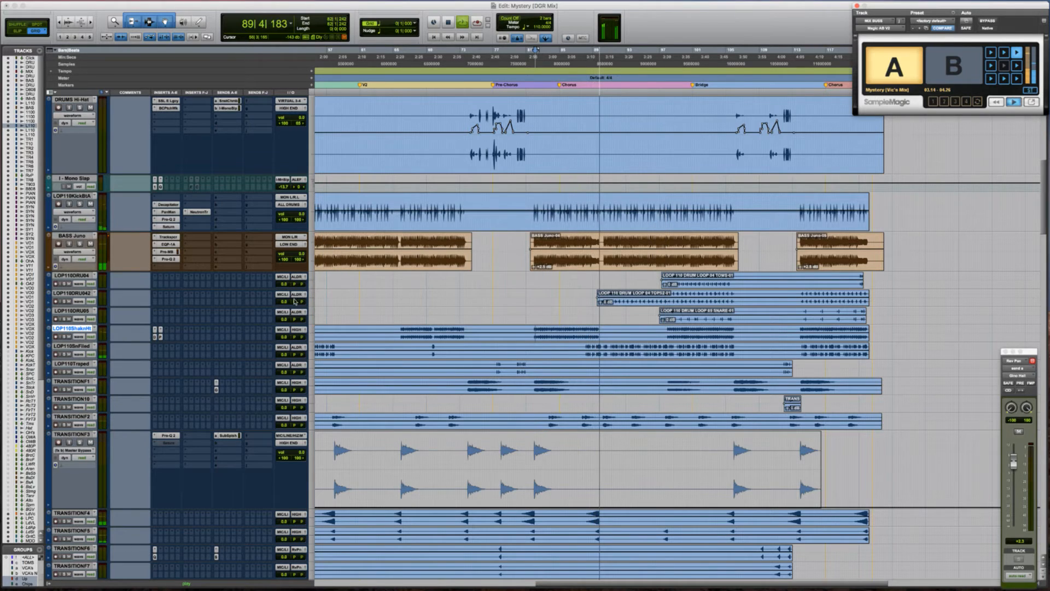
Solo the LOP110SnFlied track and audition it from bar 88
key("space")
left_click(580, 348)
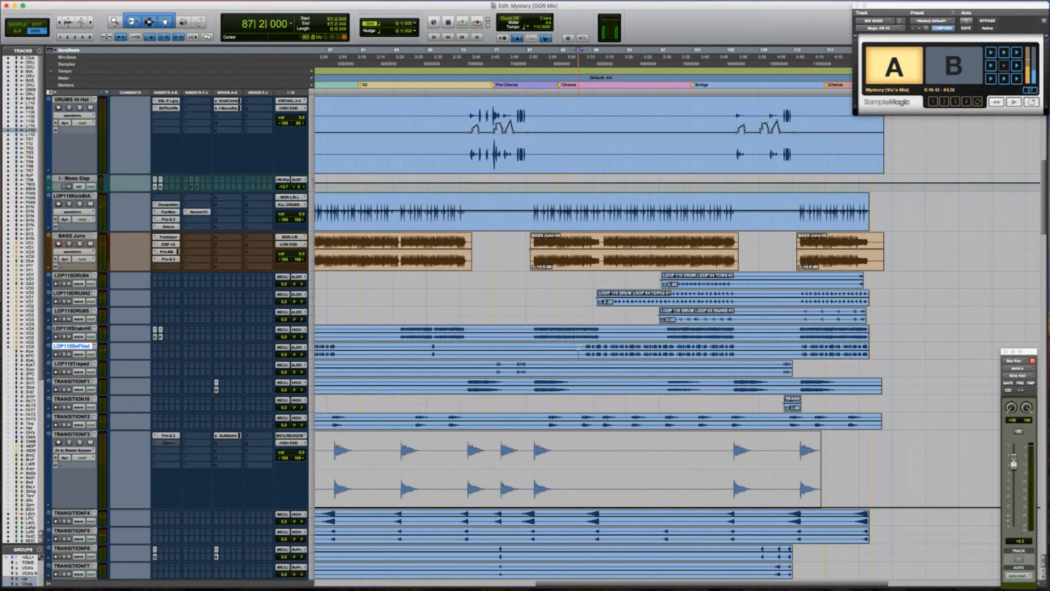
key("space")
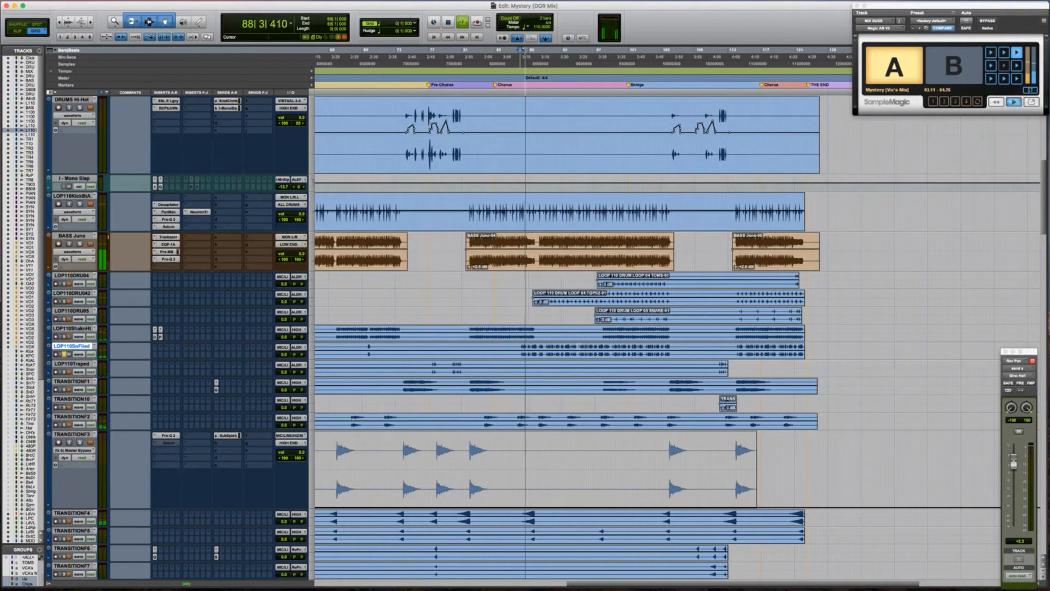
key("space")
Insert the stereo Lo-Fi plug-in on the LOP110SnFlied track and set its distortion to 0.5
left_click(156, 351)
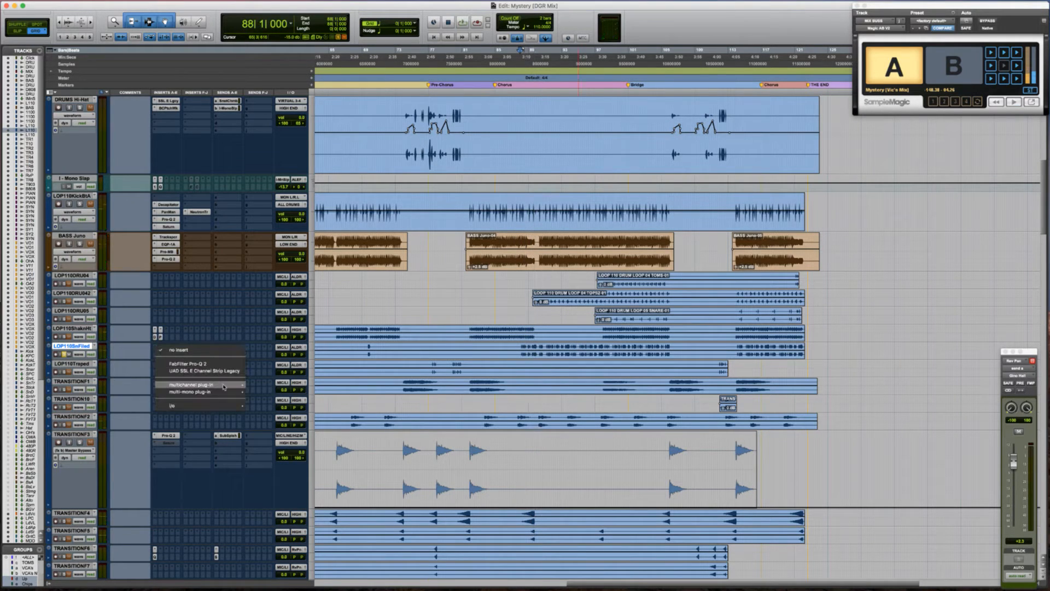
mouse_move(224, 387)
mouse_move(298, 195)
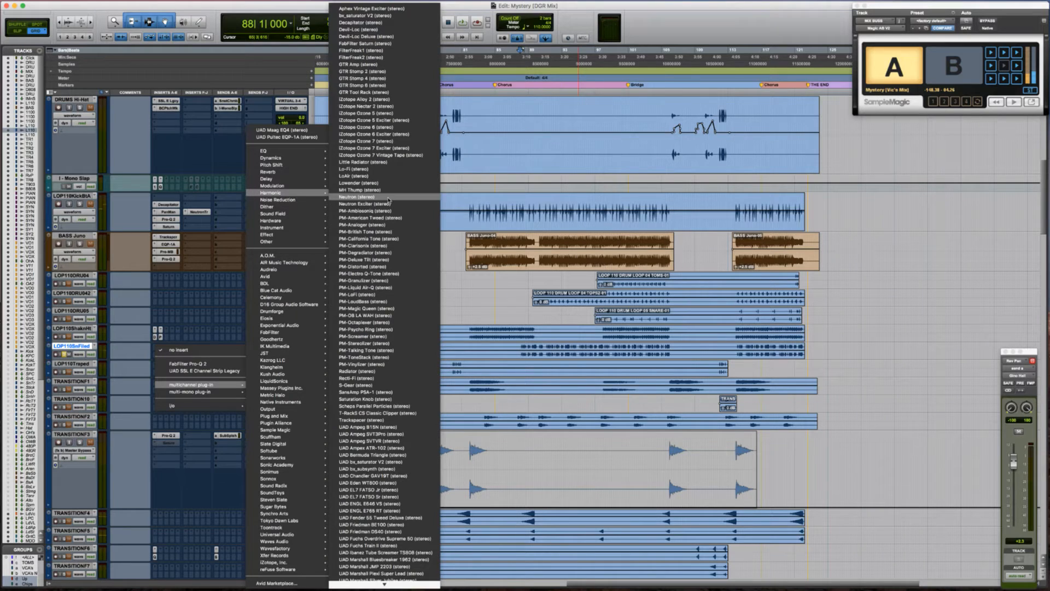
left_click(379, 171)
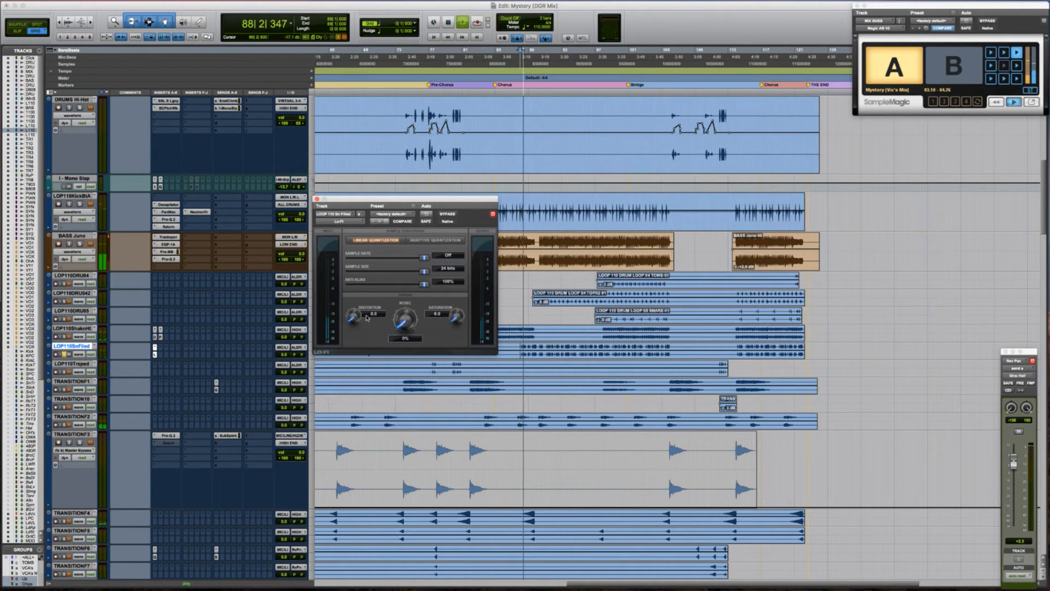
left_click_drag(355, 315, 355, 305)
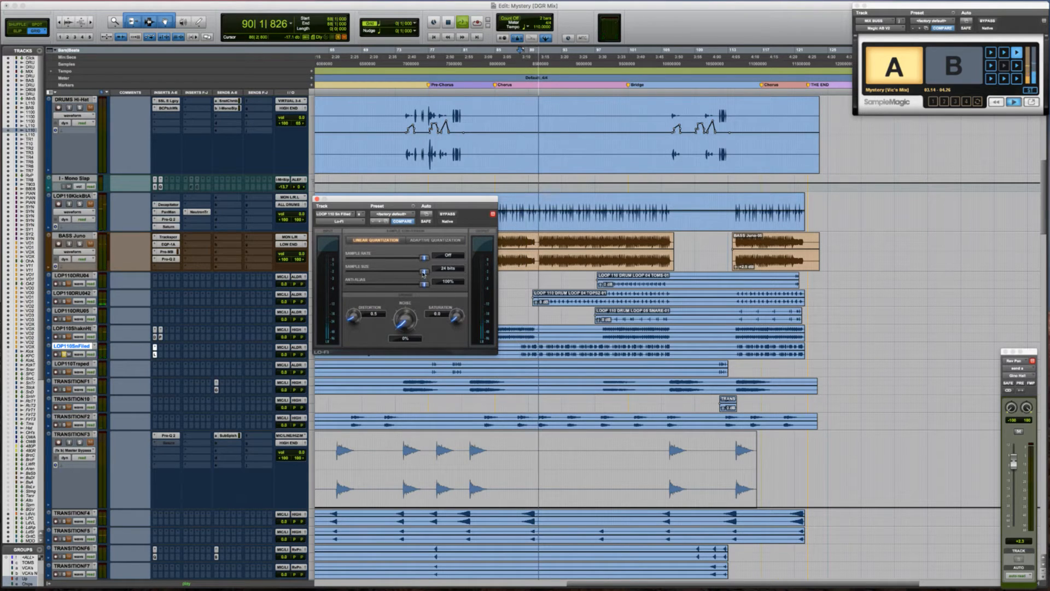
Reduce the Lo-Fi sample size on LOP110SnFlied to 11 bits, compare it with the bypassed sound, and close its window
left_click_drag(424, 272, 374, 275)
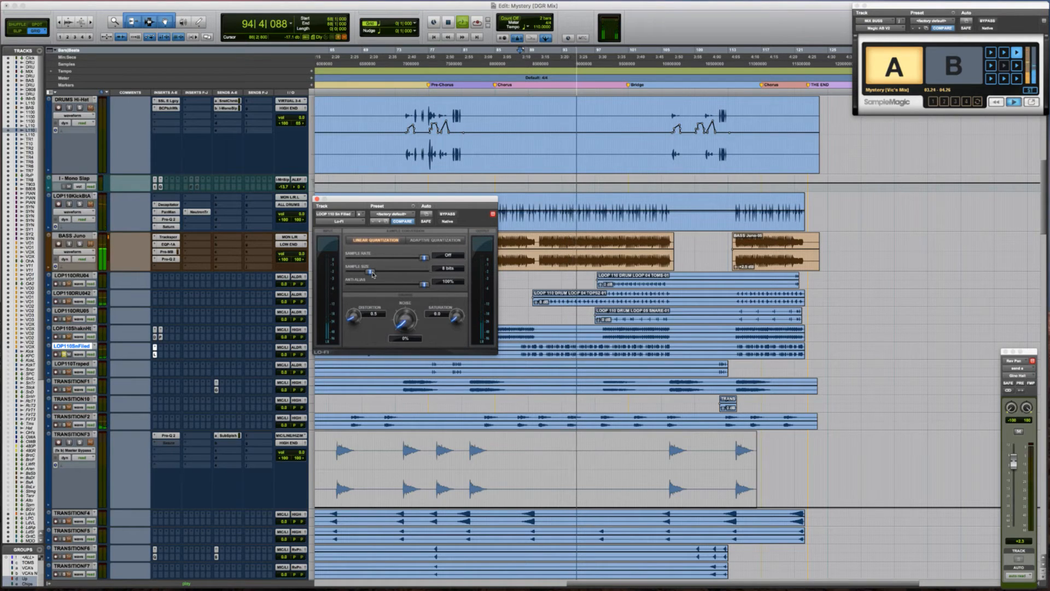
left_click_drag(373, 274, 384, 274)
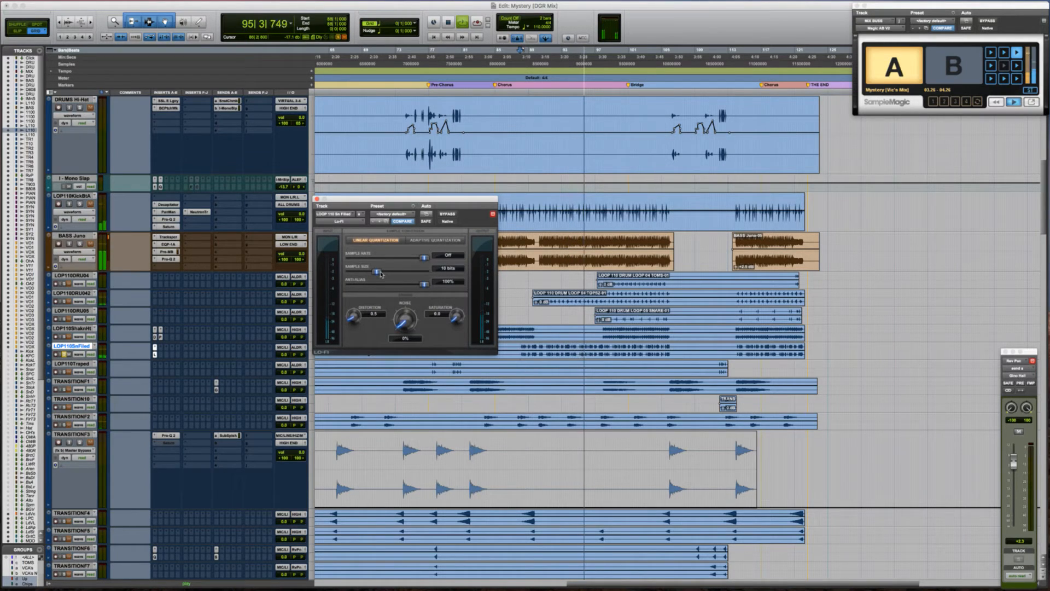
left_click(449, 215)
left_click(448, 214)
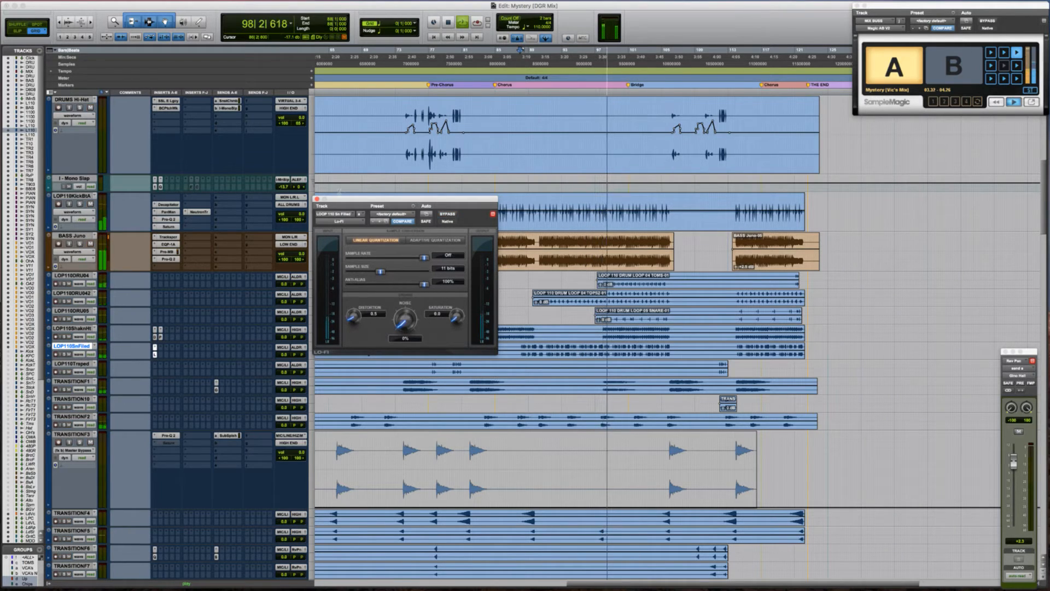
left_click(317, 199)
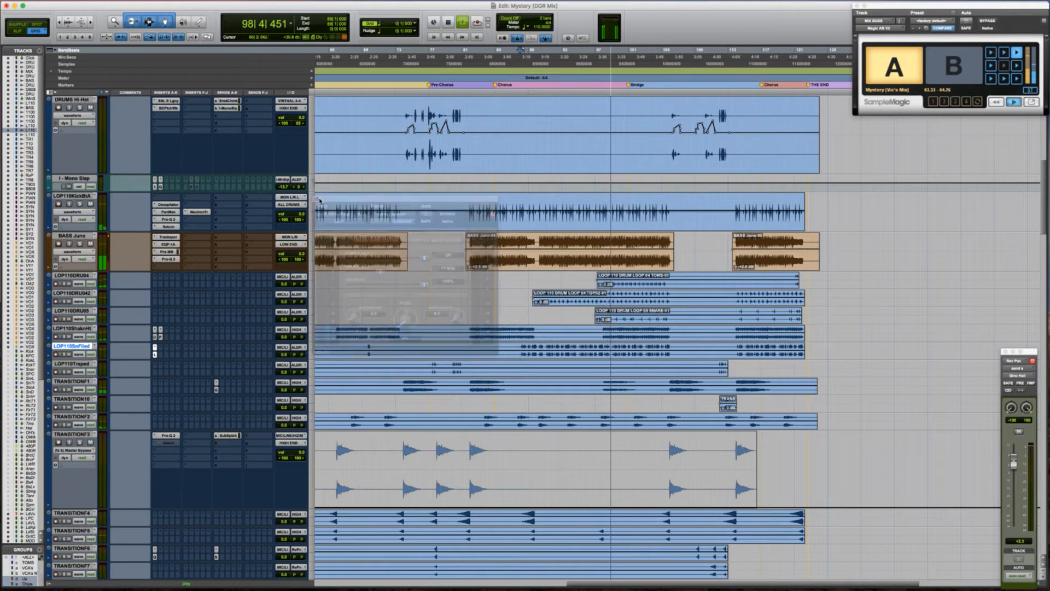
Solo the Drum Loop 04 tops track near bar 89 and insert the stereo Kush Audio Pusher plug-in on it
left_click(520, 295)
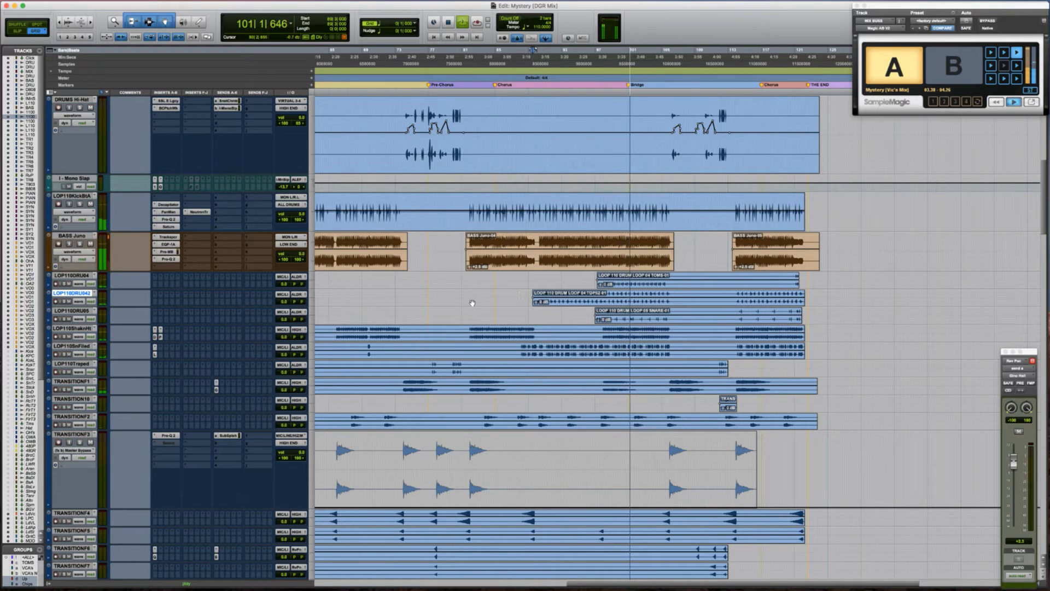
key("shift+s")
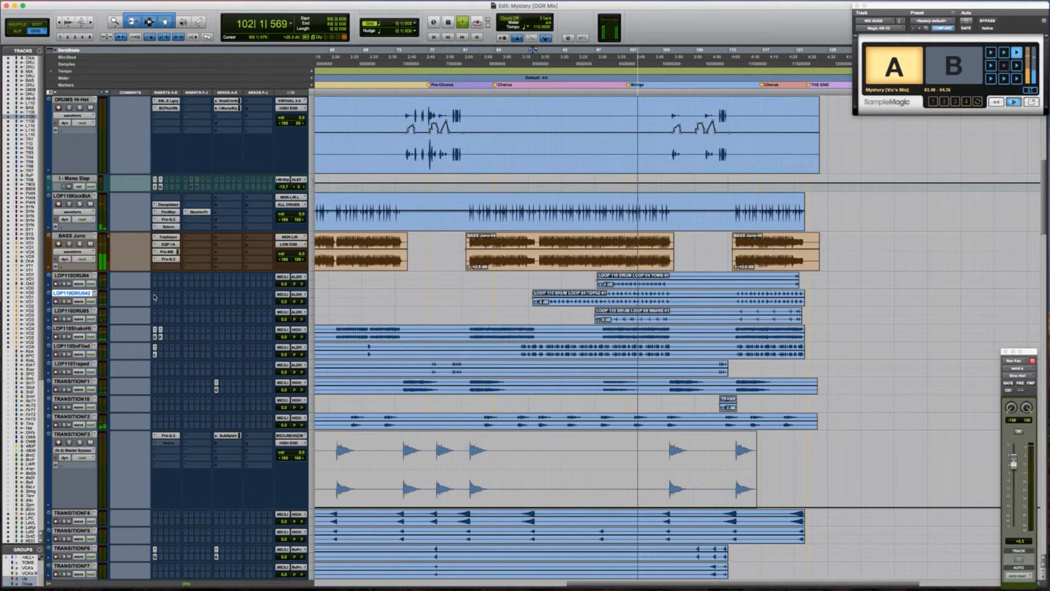
left_click(155, 297)
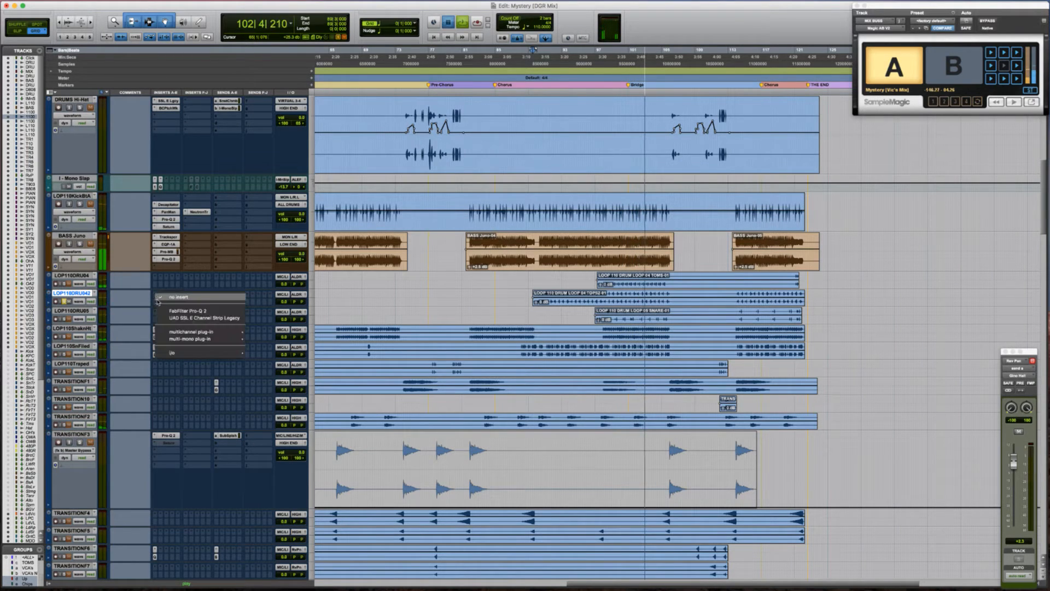
mouse_move(218, 331)
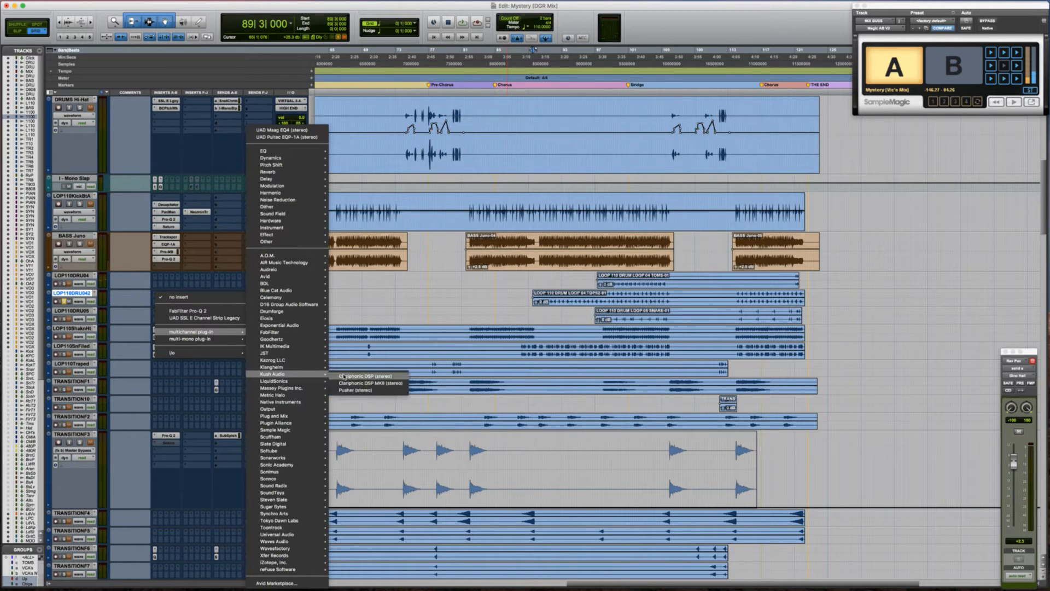
left_click(357, 390)
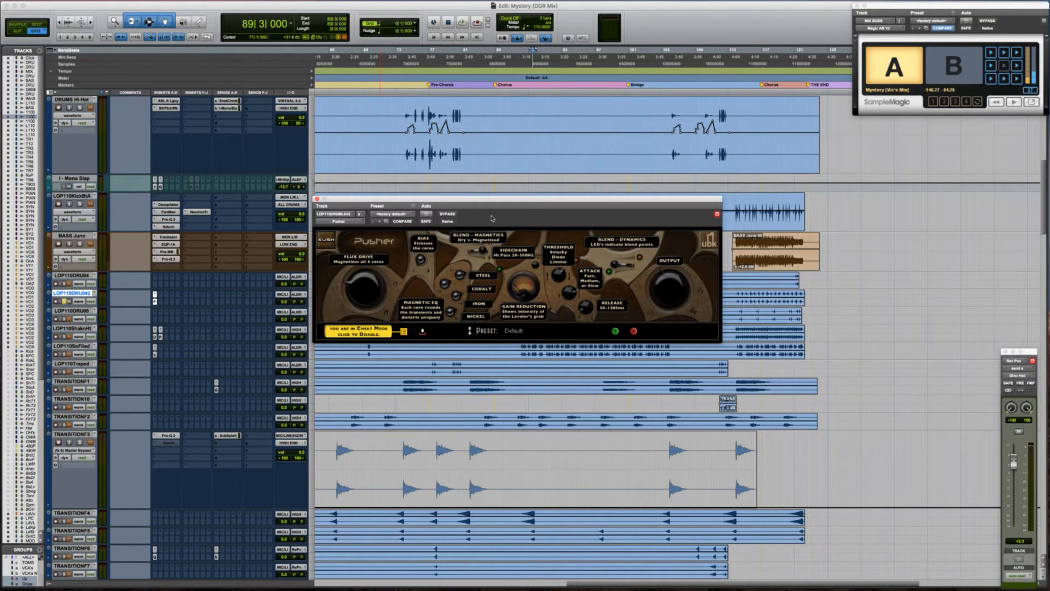
Play the tops loop, load Pusher's "Drums - Clarified Transient" preset, and close its window
key("space")
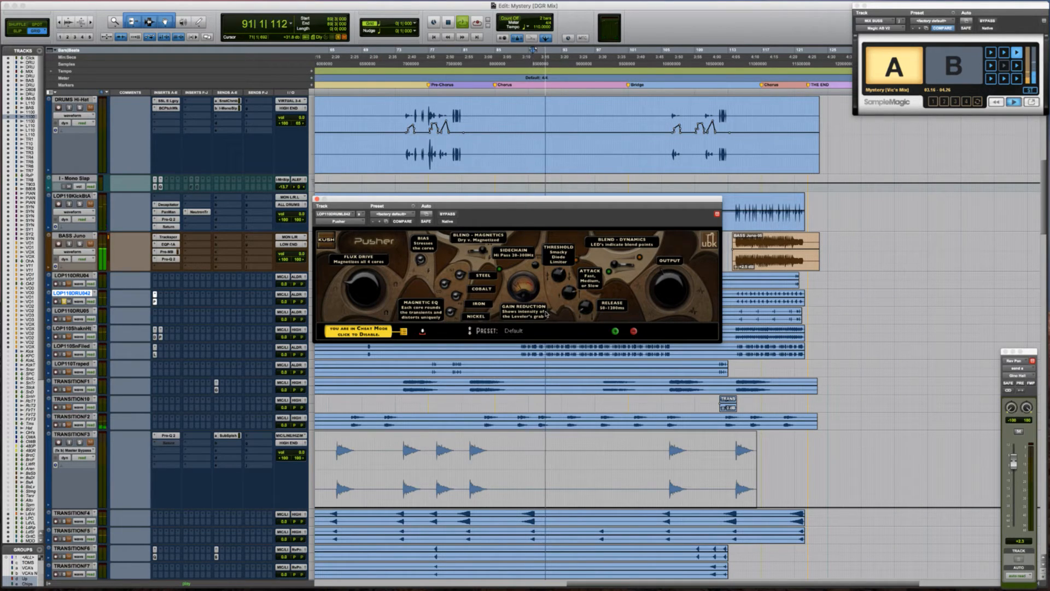
left_click(514, 330)
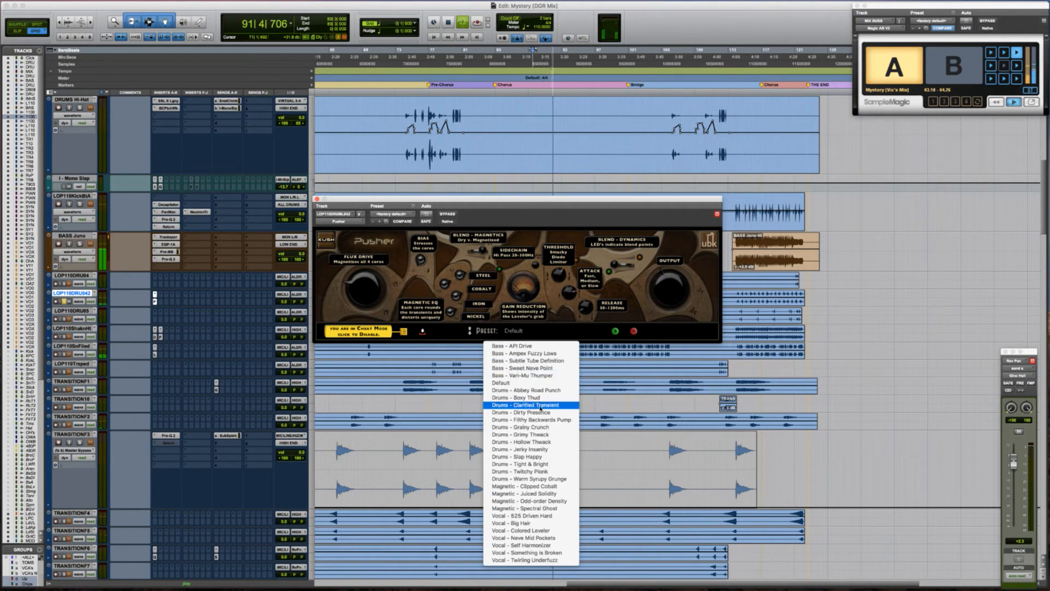
left_click(540, 405)
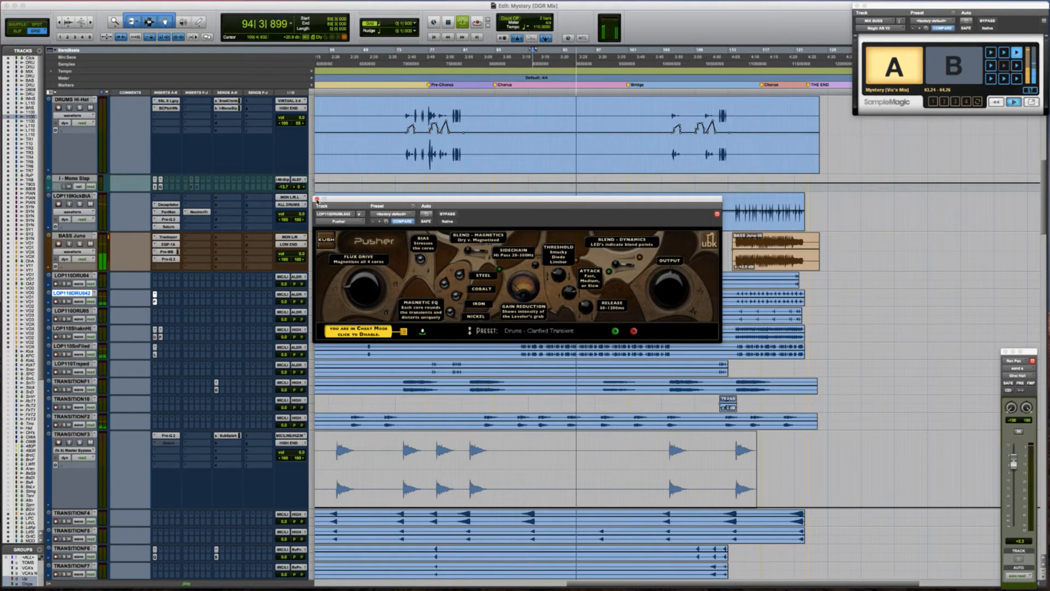
left_click(317, 199)
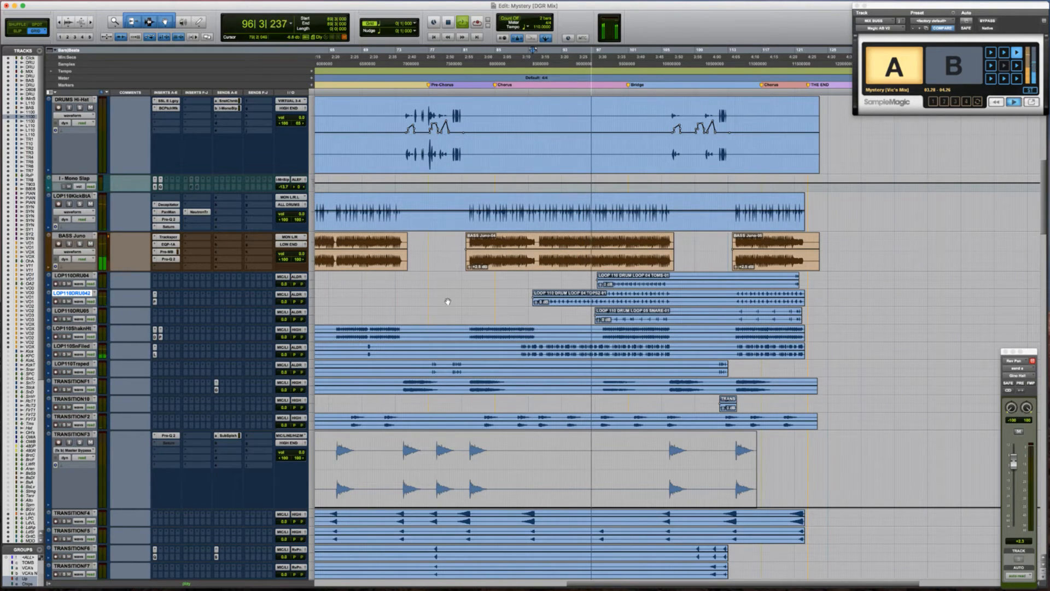
Set the playback start at bar 74 on Ld Vocal and add a Sunset Chamber (Stereo) bus send to Ld Vocal Lvl
scroll(445, 300, "right", 2)
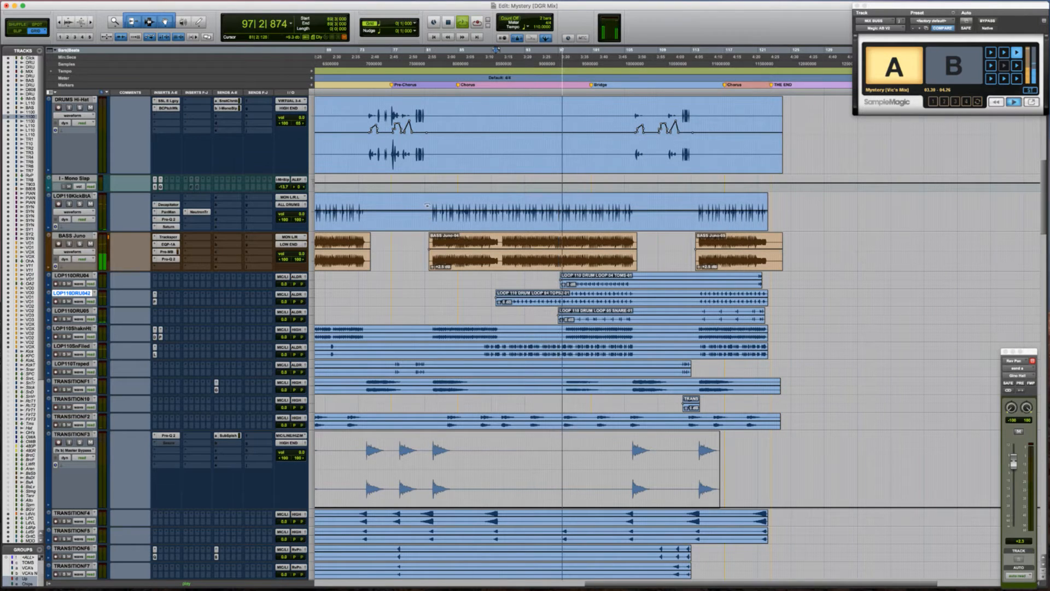
left_click(430, 206)
scroll(673, 494, "down", 4)
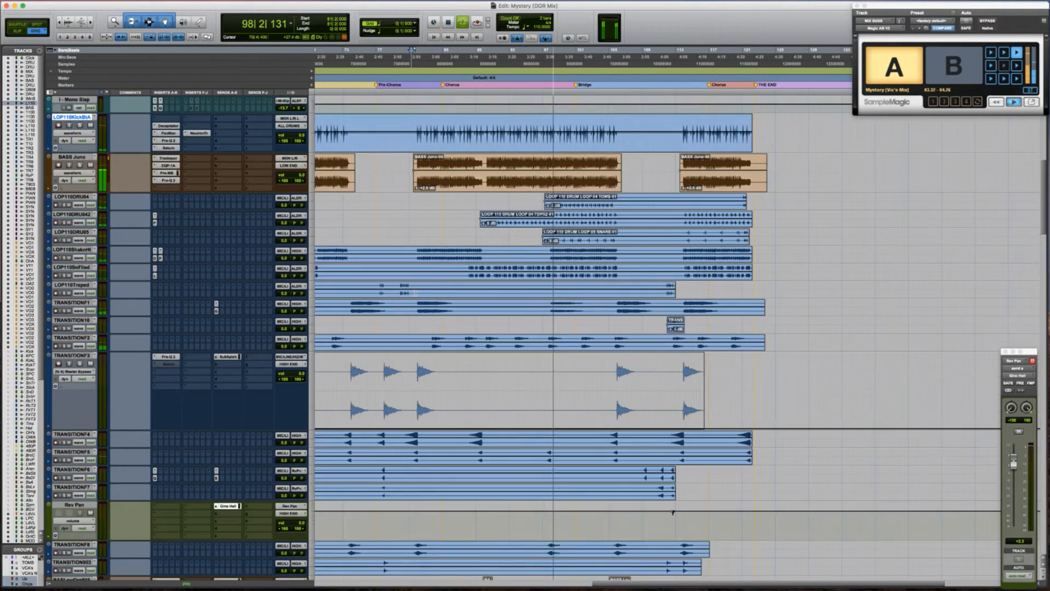
scroll(460, 349, "down", 6)
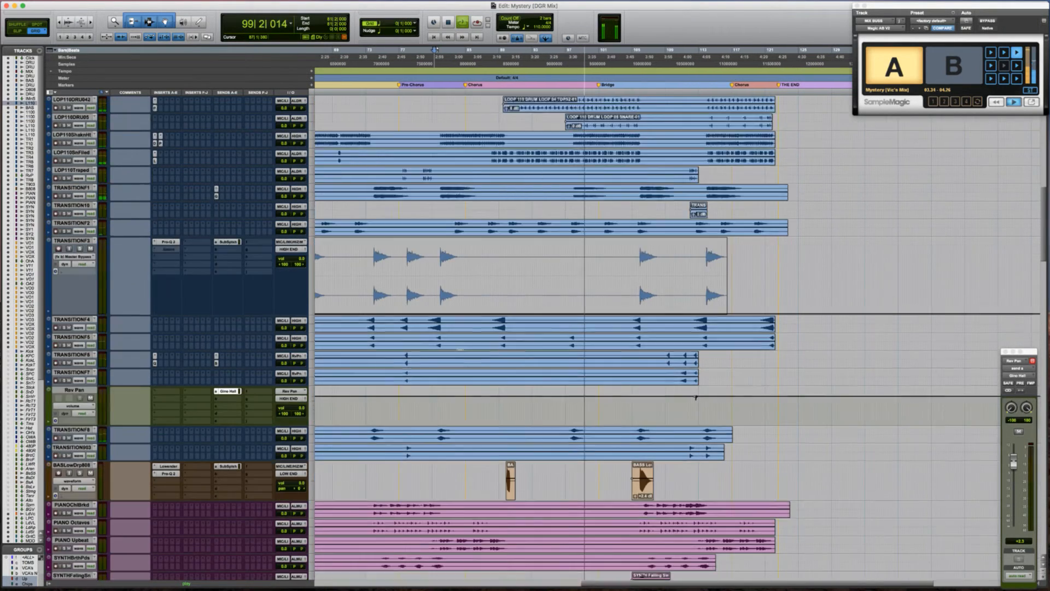
scroll(460, 349, "down", 8)
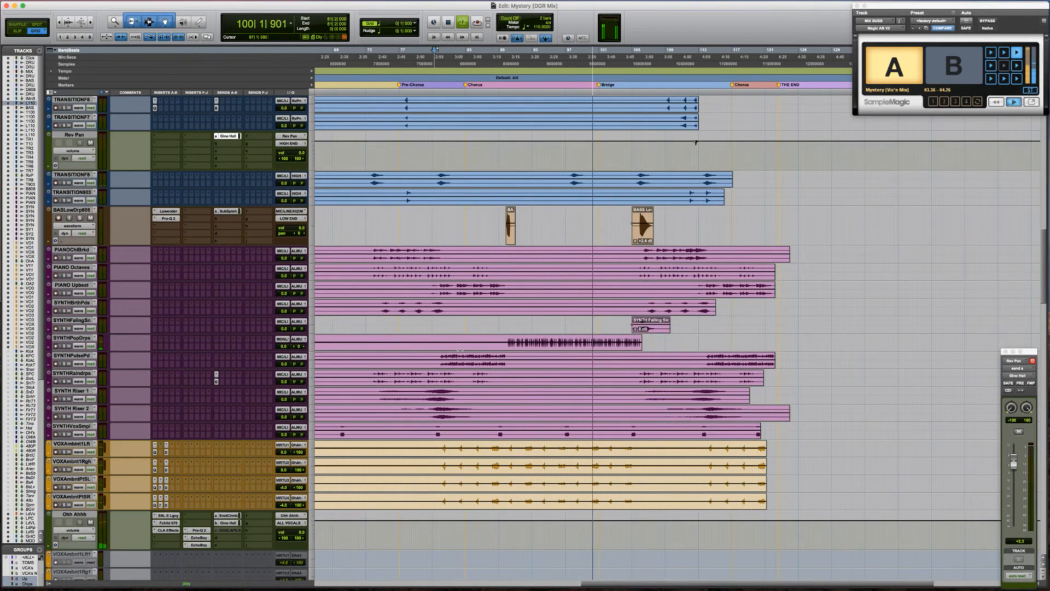
scroll(460, 349, "down", 4)
scroll(460, 348, "down", 15)
key("space")
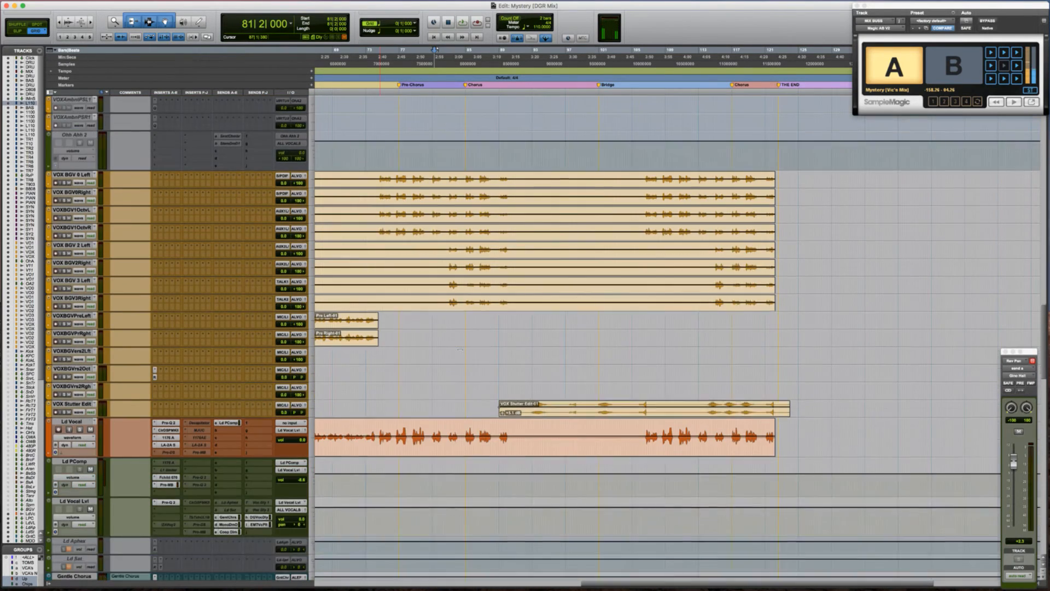
left_click(376, 408)
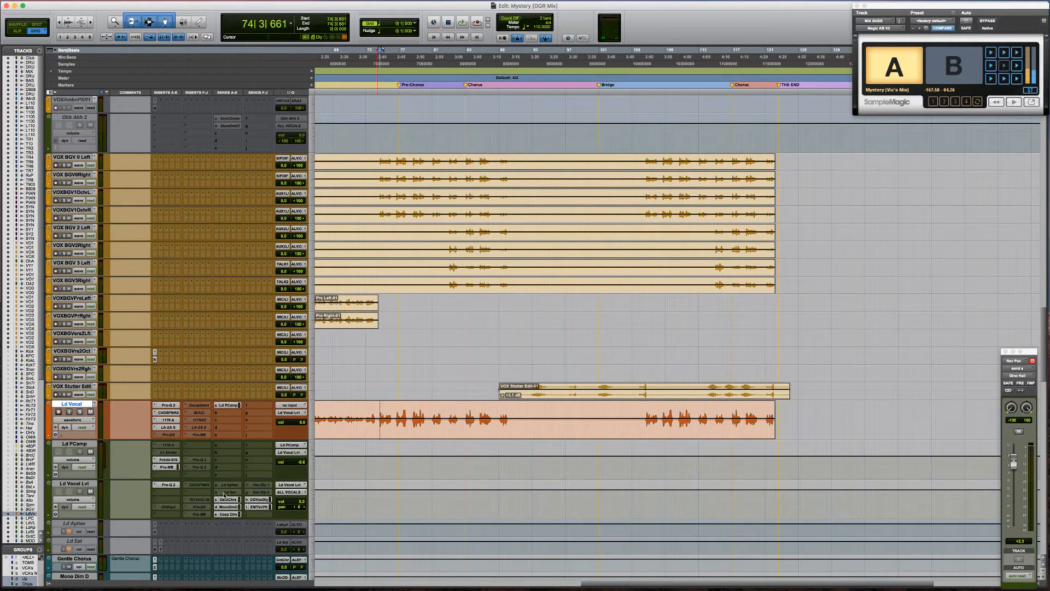
left_click(249, 516)
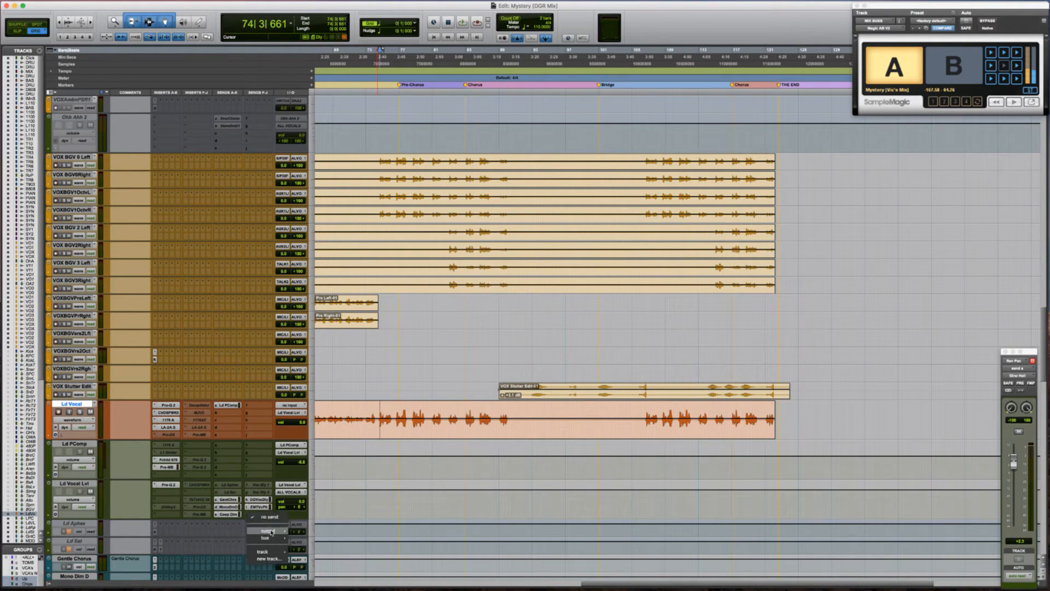
mouse_move(275, 538)
mouse_move(323, 539)
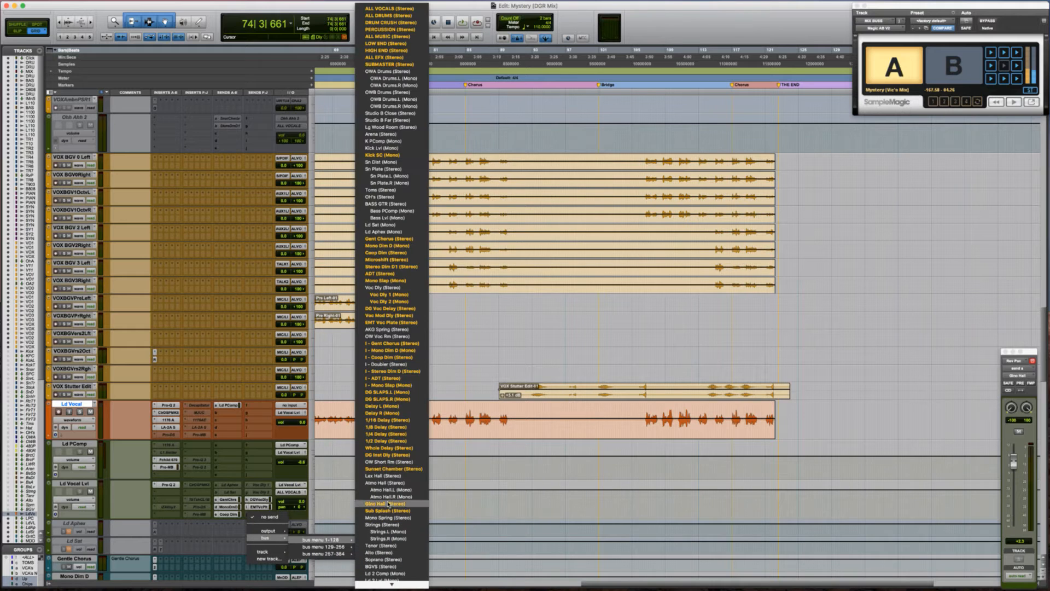
left_click(391, 469)
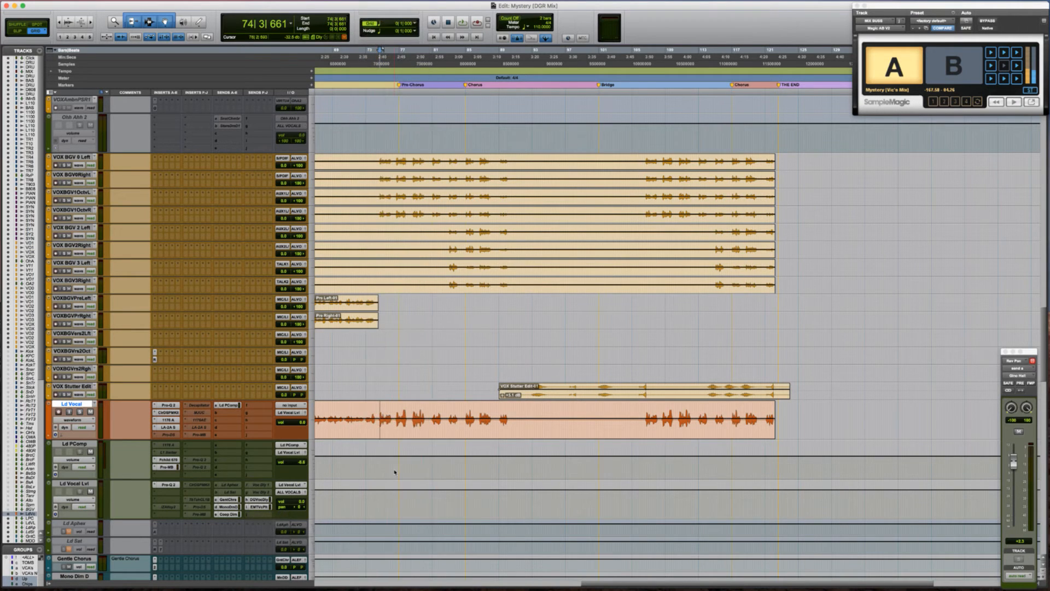
Open VerbSuite Classics on the Sun Chamber track and lengthen its decay to about 2.4 s while checking the sound in playback
scroll(140, 454, "down", 20)
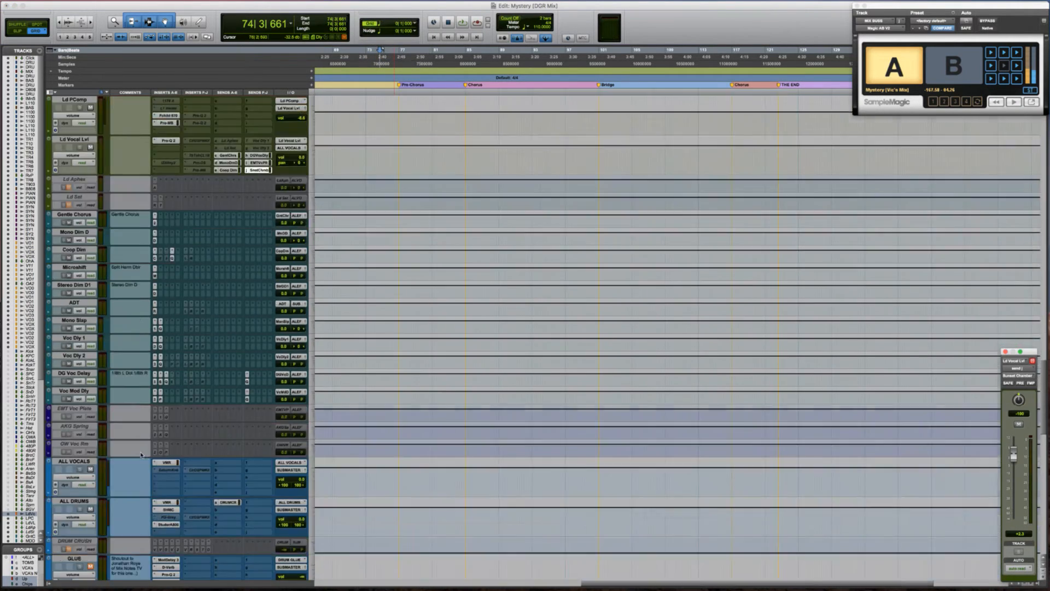
scroll(140, 455, "down", 20)
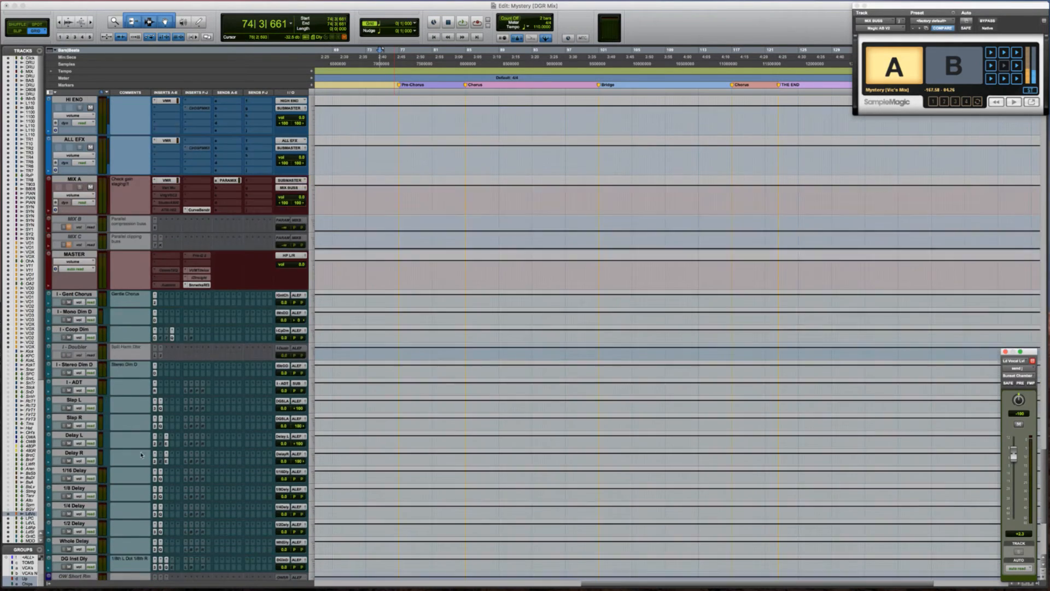
scroll(141, 454, "down", 3)
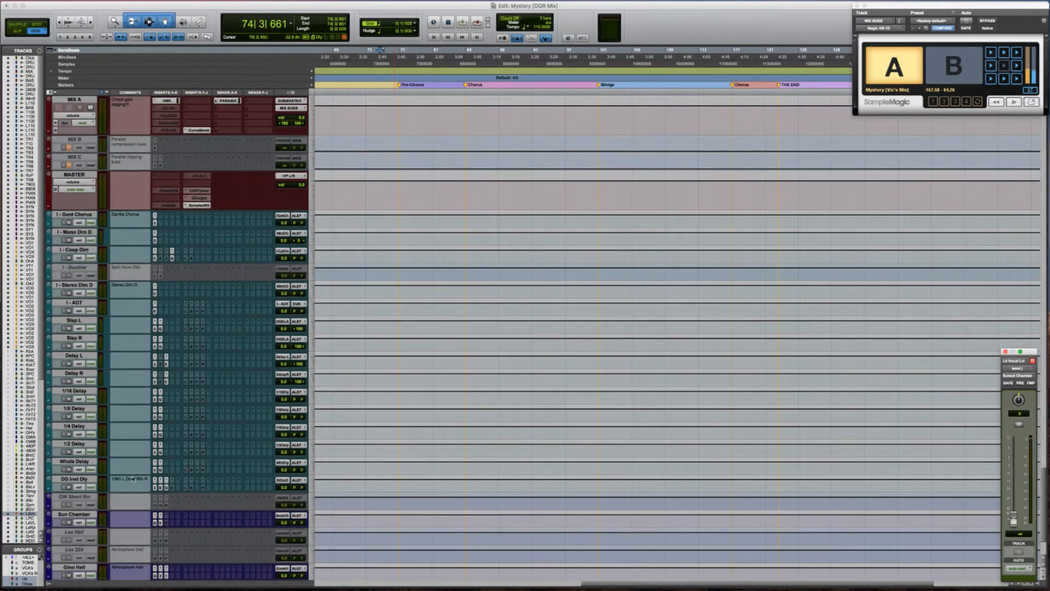
scroll(133, 479, "down", 5)
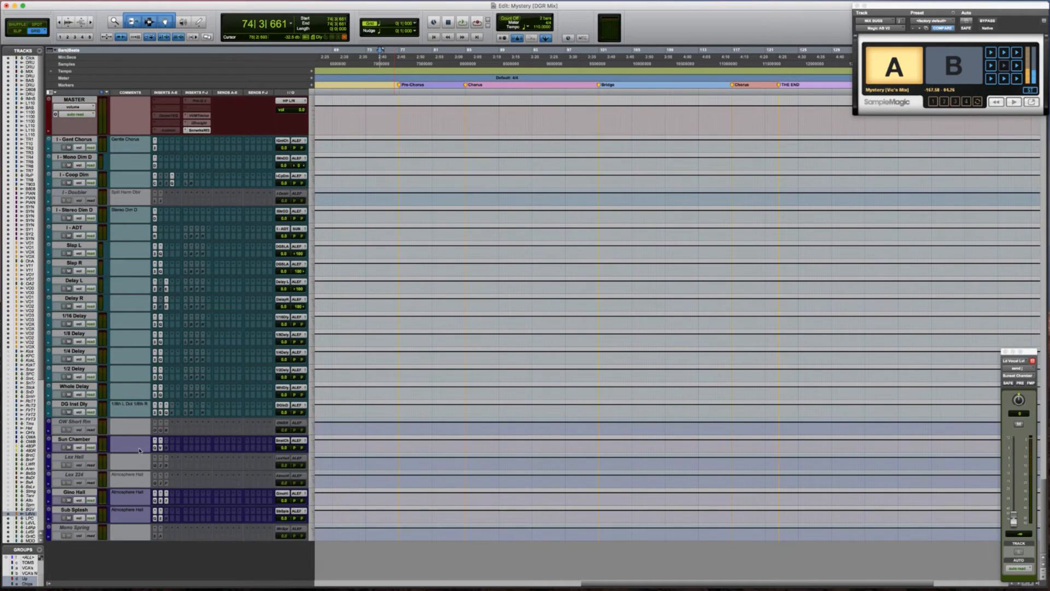
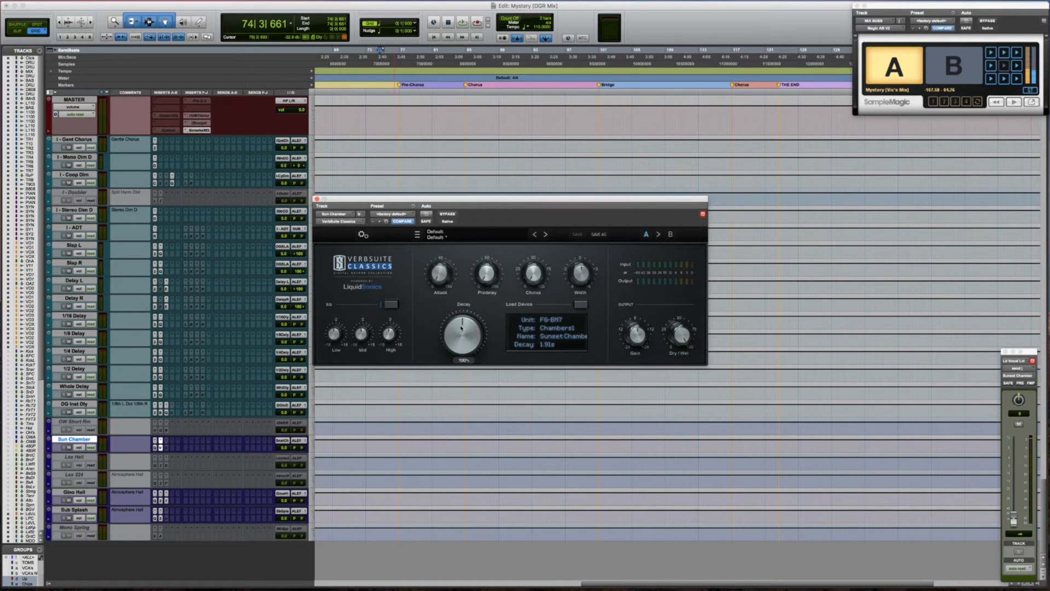
key("space")
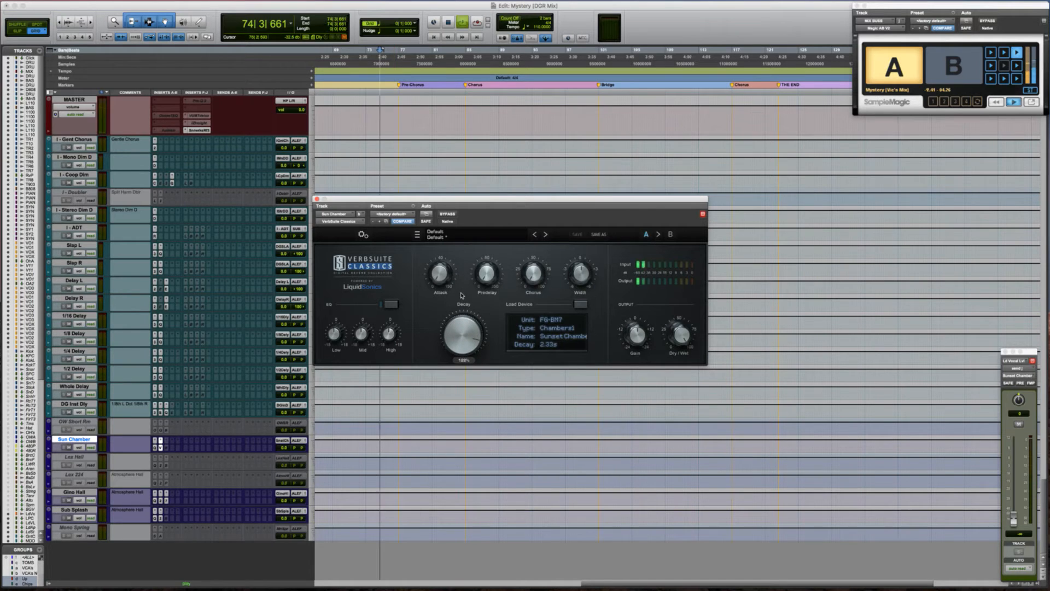
key("space")
scroll(457, 328, "up", 2)
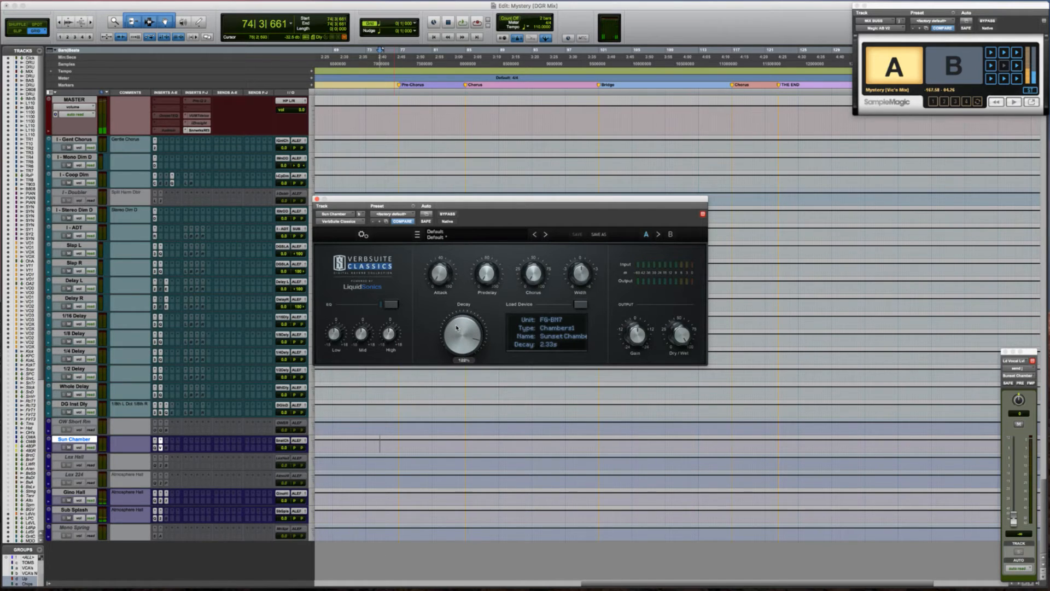
key("space")
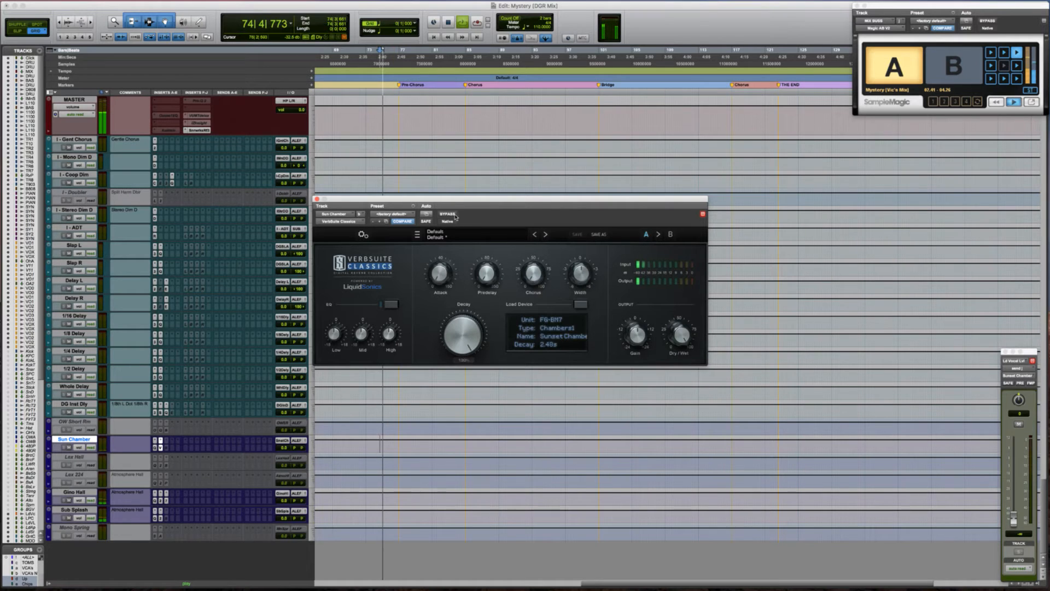
Raise Ld Vocal Lvl's send to Sunset Chamber to -14.7 dB during playback
scroll(411, 172, "up", 3)
scroll(410, 172, "up", 15)
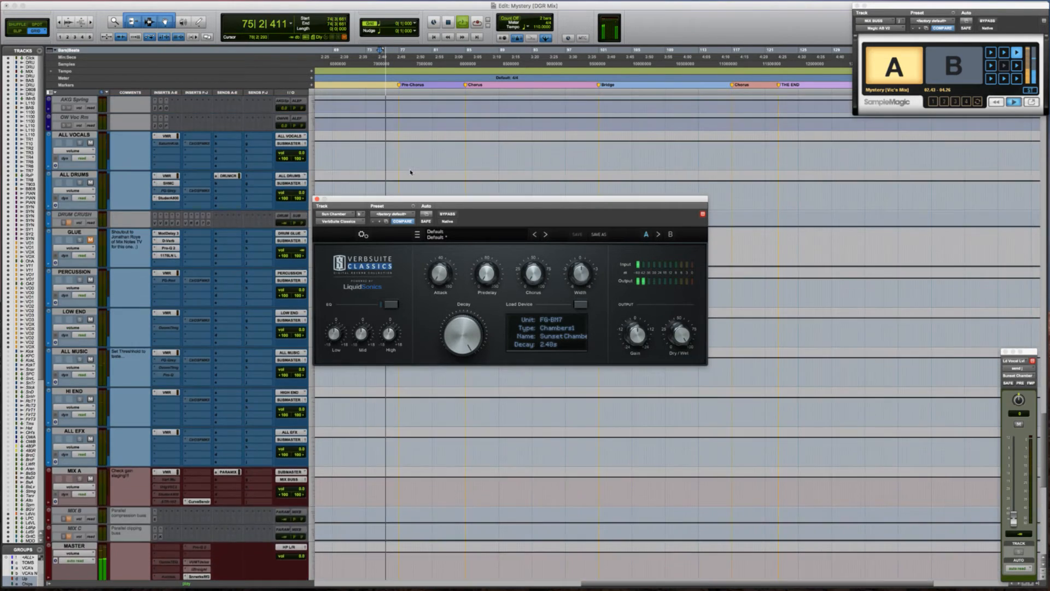
scroll(411, 172, "up", 8)
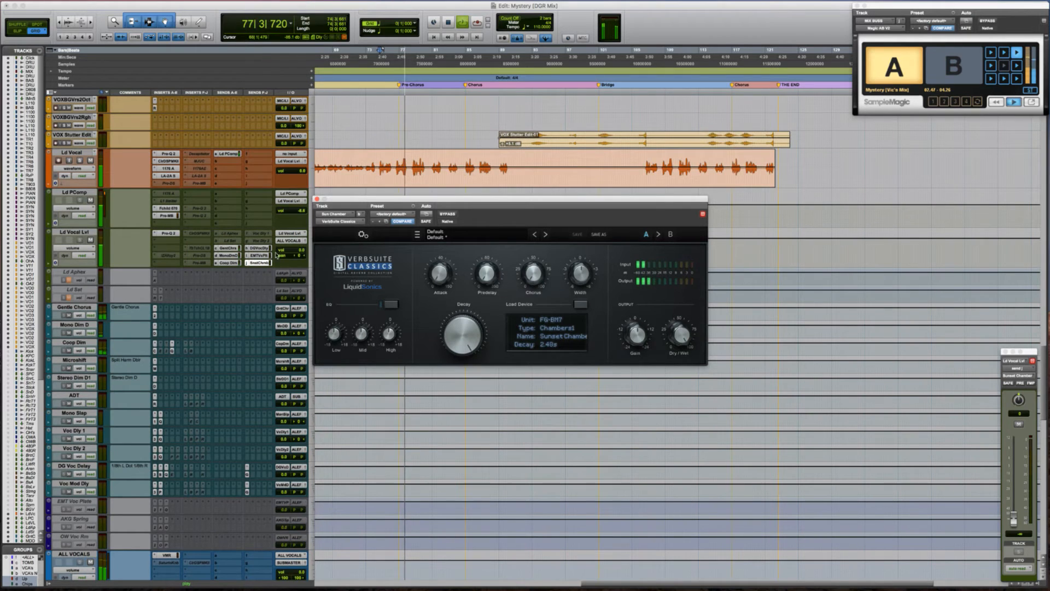
left_click_drag(1013, 517, 1013, 481)
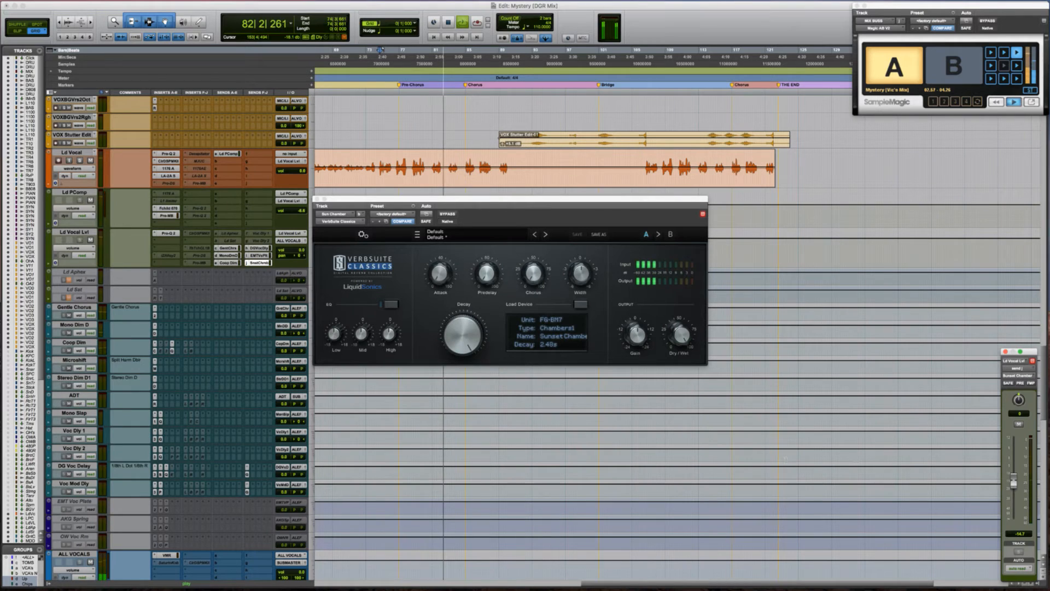
Adjust the chorus amount of the Sun Chamber reverb and replay the lead vocal from bar 74
left_click(520, 257)
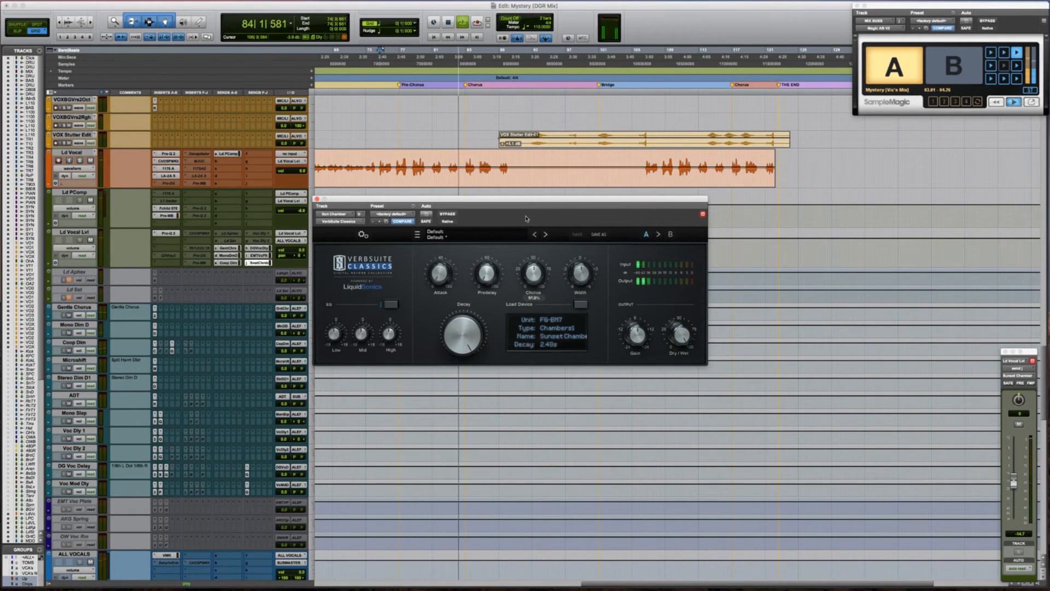
key("space")
key("space")
key("space")
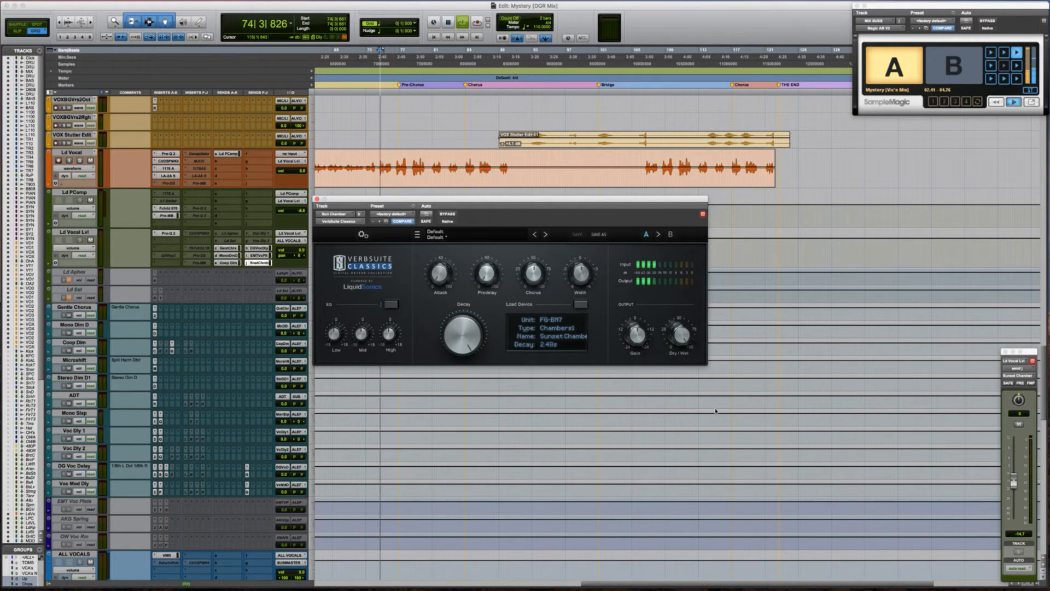
Raise Ld Vocal Lvl's Sunset Chamber send to about -11.3 dB during playback and close the VerbSuite Classics window
key("space")
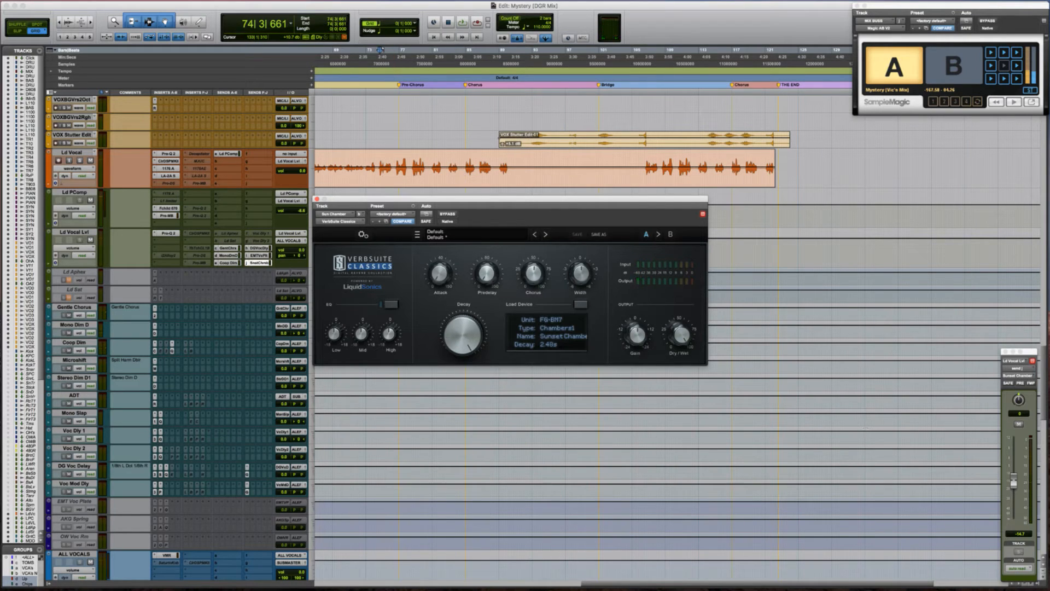
key("space")
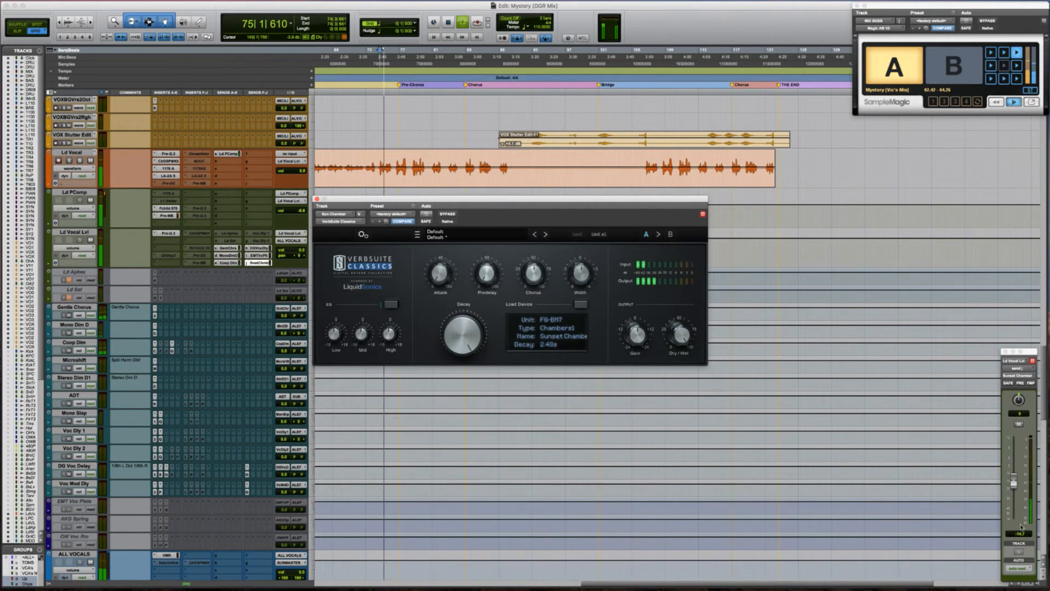
left_click_drag(1013, 484, 1013, 477)
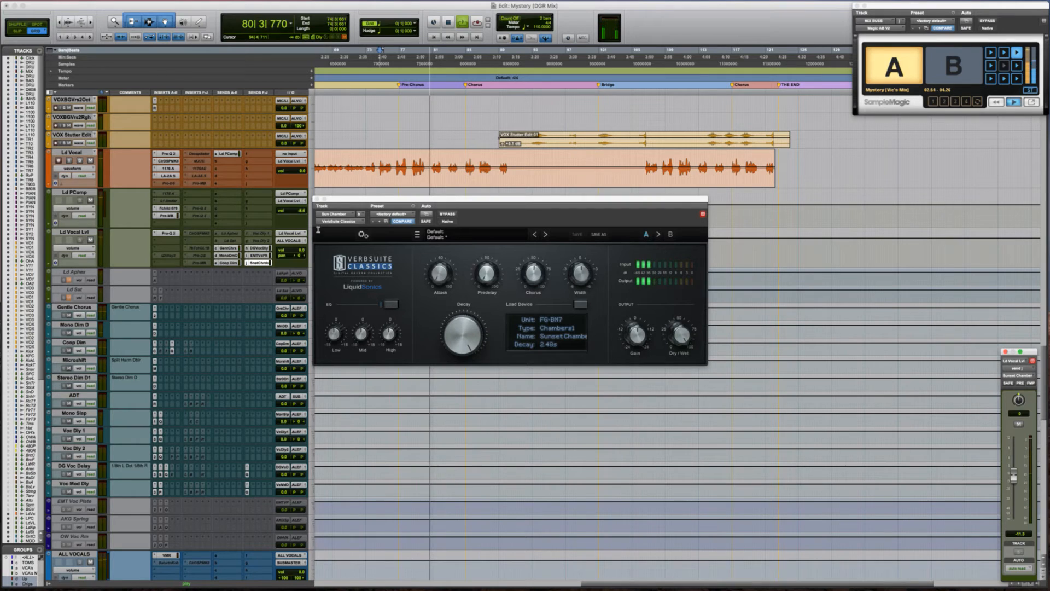
left_click(316, 199)
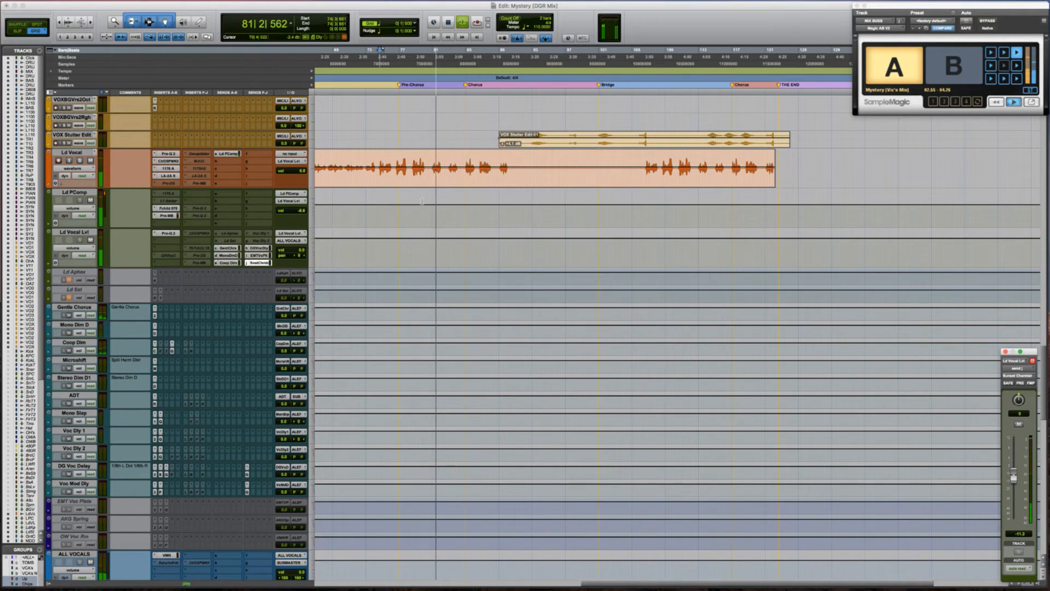
Set the playback start at bar 80 on Ld Vocal and add a Gino Hall (Stereo) bus send to Ld Vocal Lvl
left_click(430, 159)
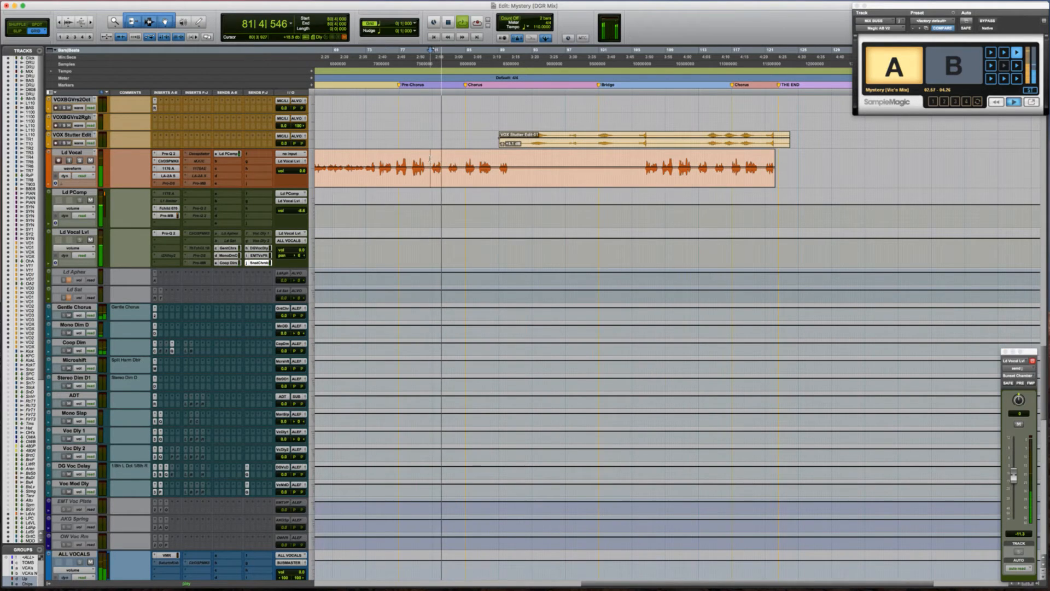
key("space")
left_click(249, 235)
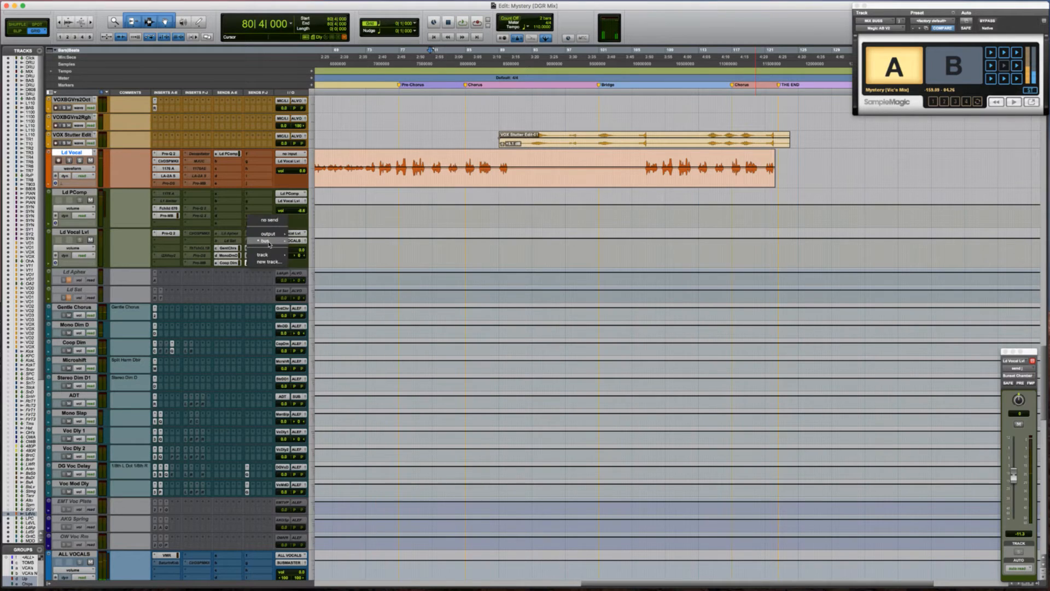
mouse_move(269, 244)
mouse_move(335, 244)
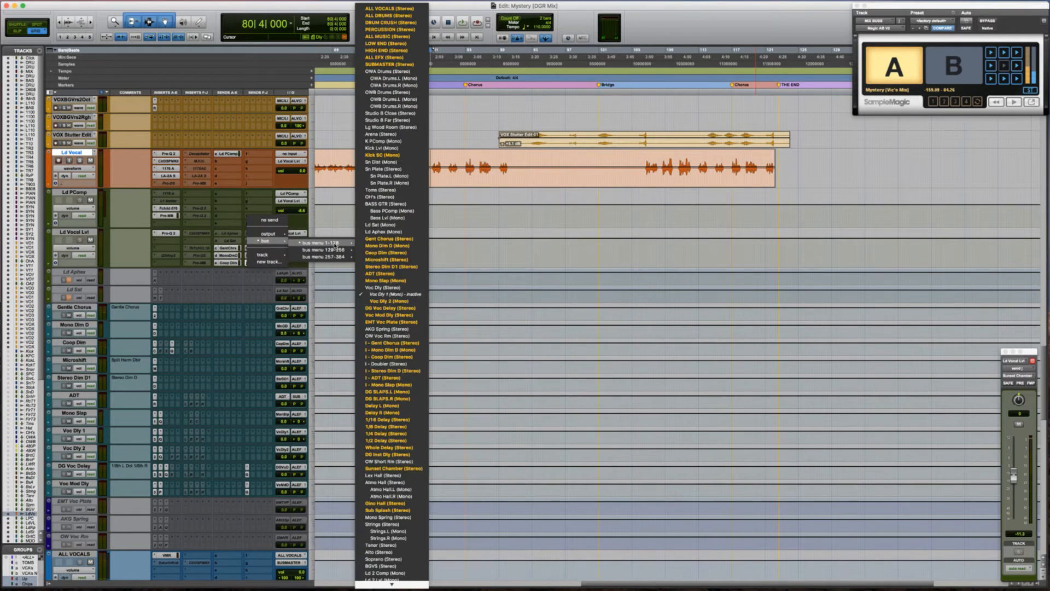
left_click(390, 468)
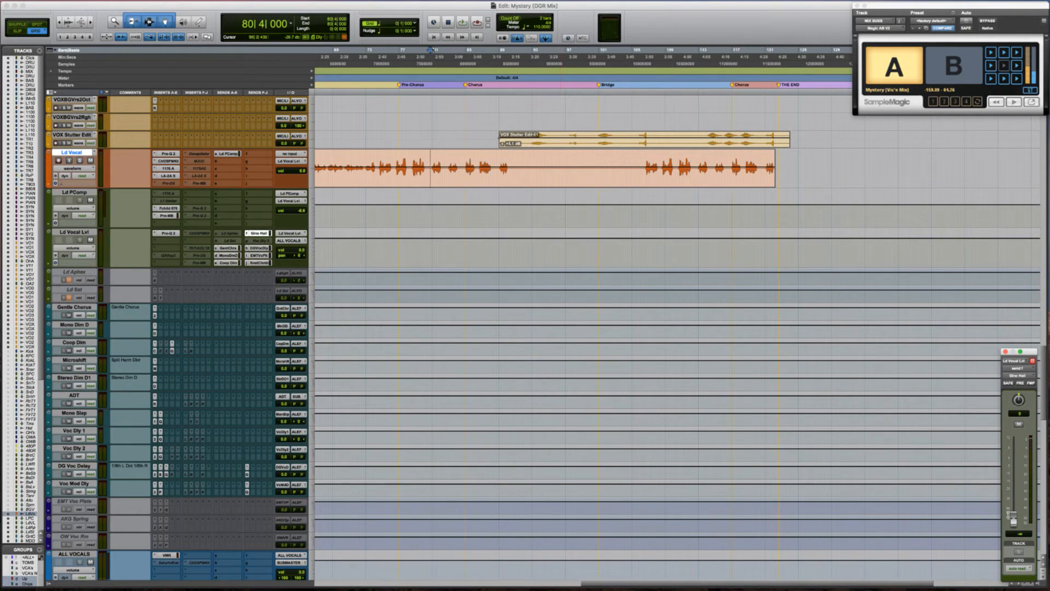
Raise Ld Vocal Lvl's Gino Hall send to about -7.8 dB during playback from bar 80
key("space")
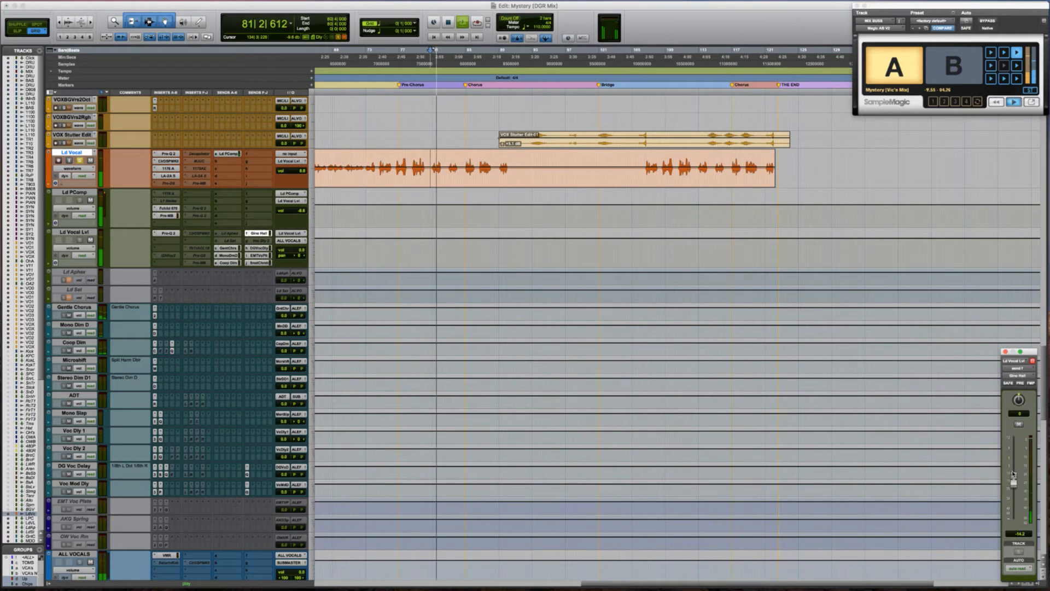
left_click_drag(1013, 518, 1013, 472)
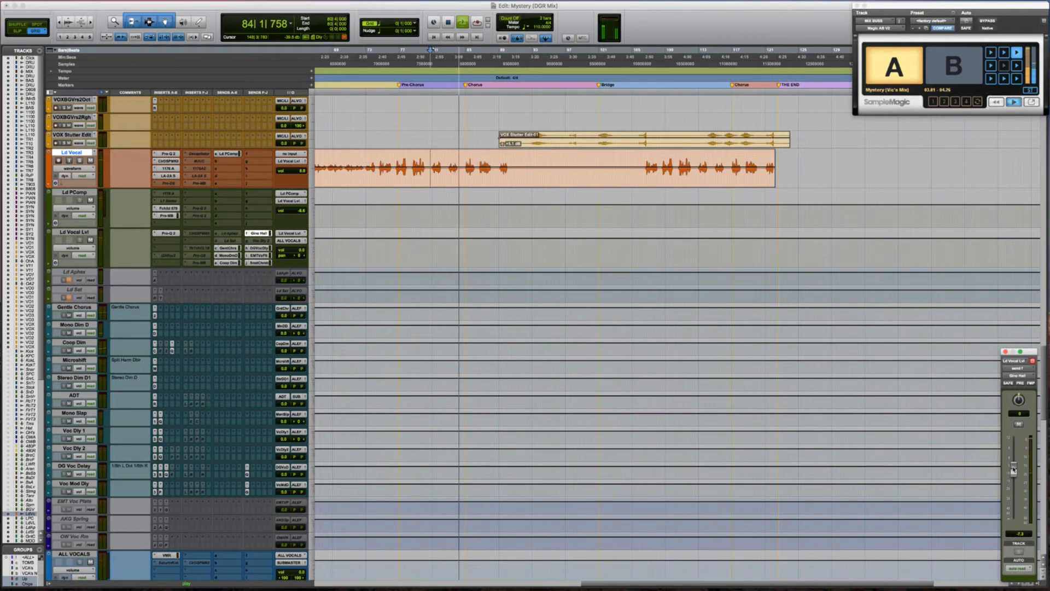
key("space")
Play the lead vocal from bar 16 to check the hall reverb in the first verse
key("Return")
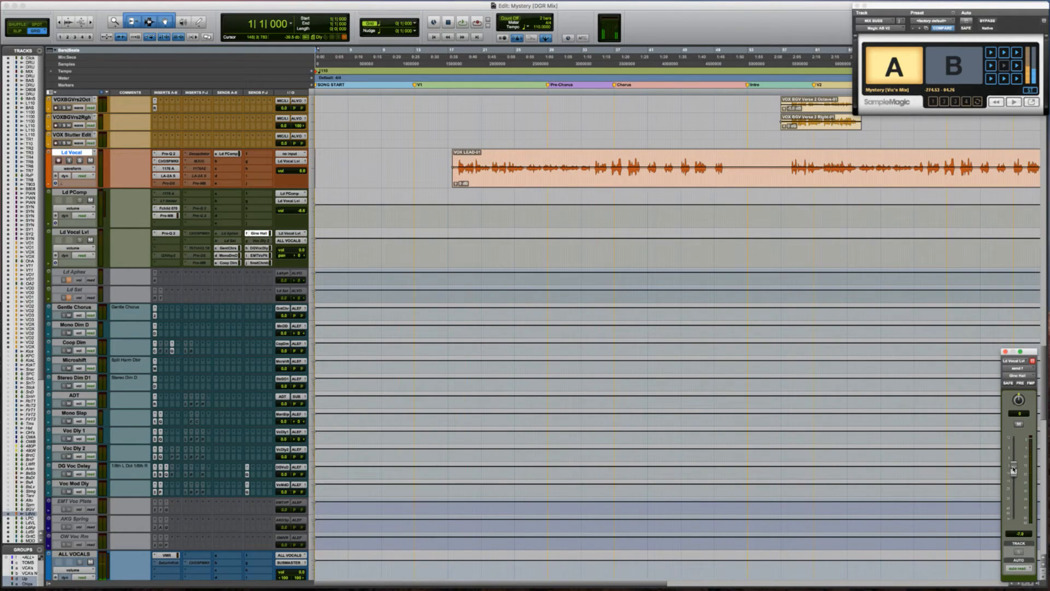
left_click(440, 162)
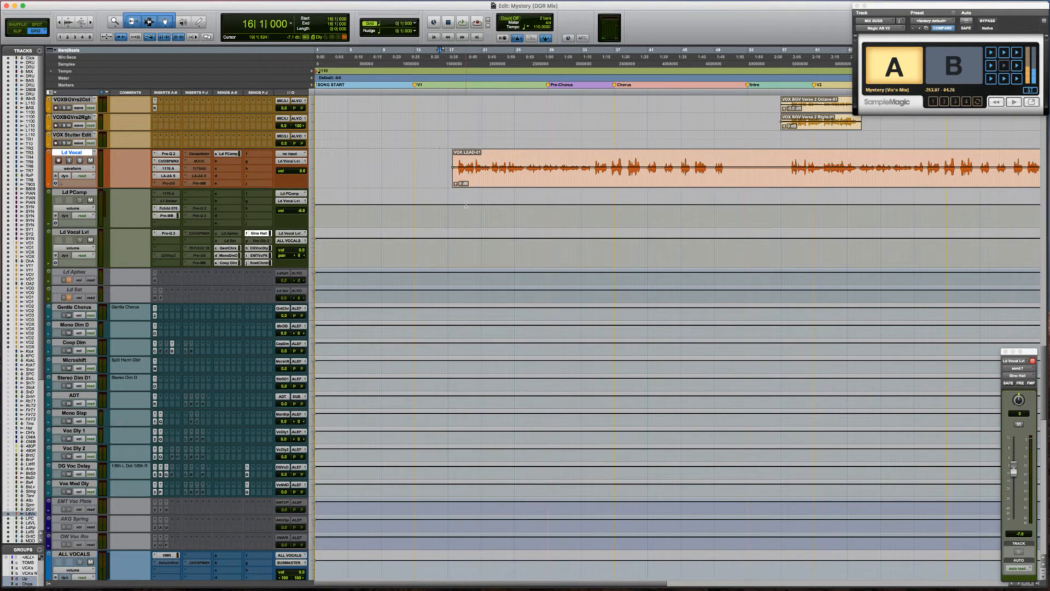
key("space")
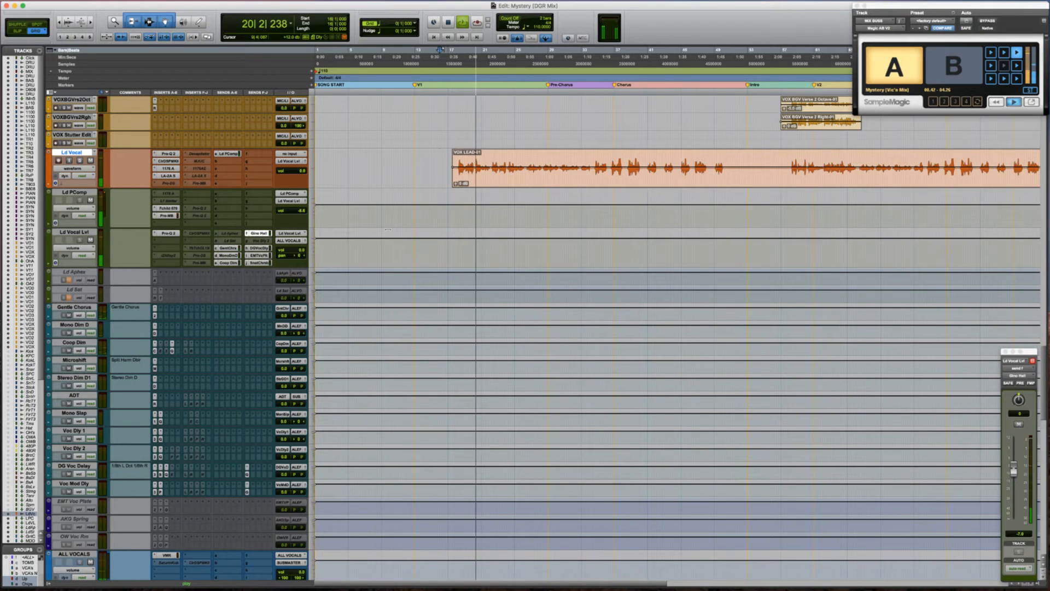
key("space")
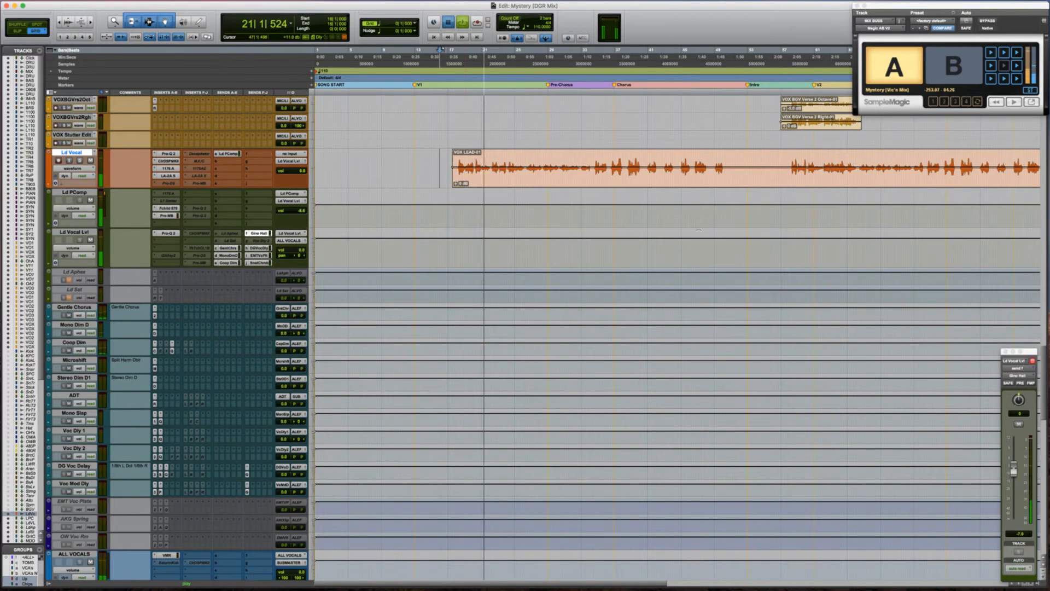
Lower Ld Vocal Lvl's Gino Hall send to about -8.7 dB while playing the second pre-chorus
key("alt+super+bracketleft")
key("r")
key("r")
key("alt+super+bracketright")
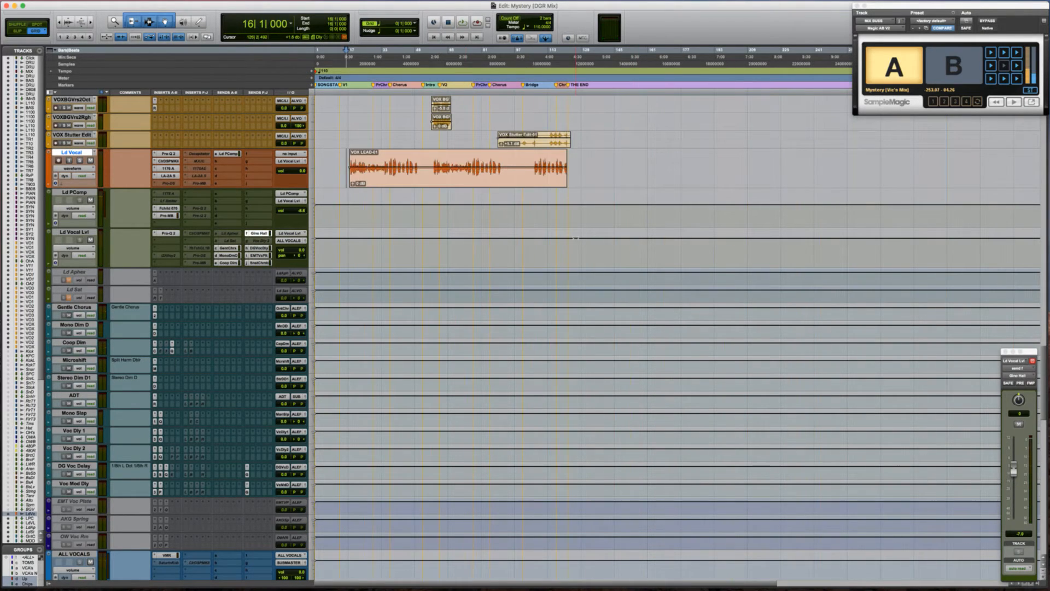
left_click(471, 249)
key("space")
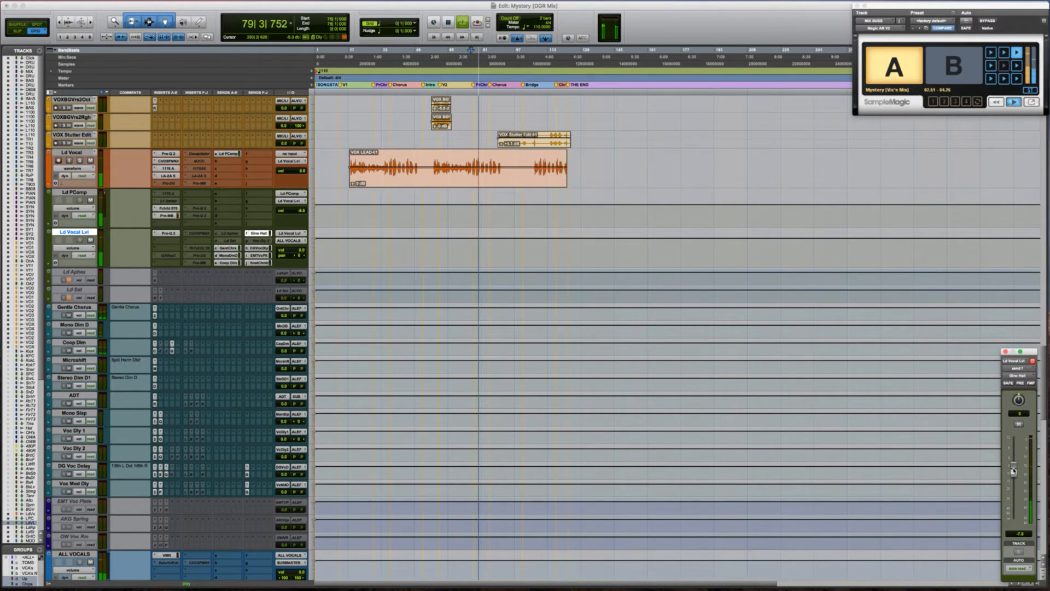
left_click_drag(1013, 470, 1012, 475)
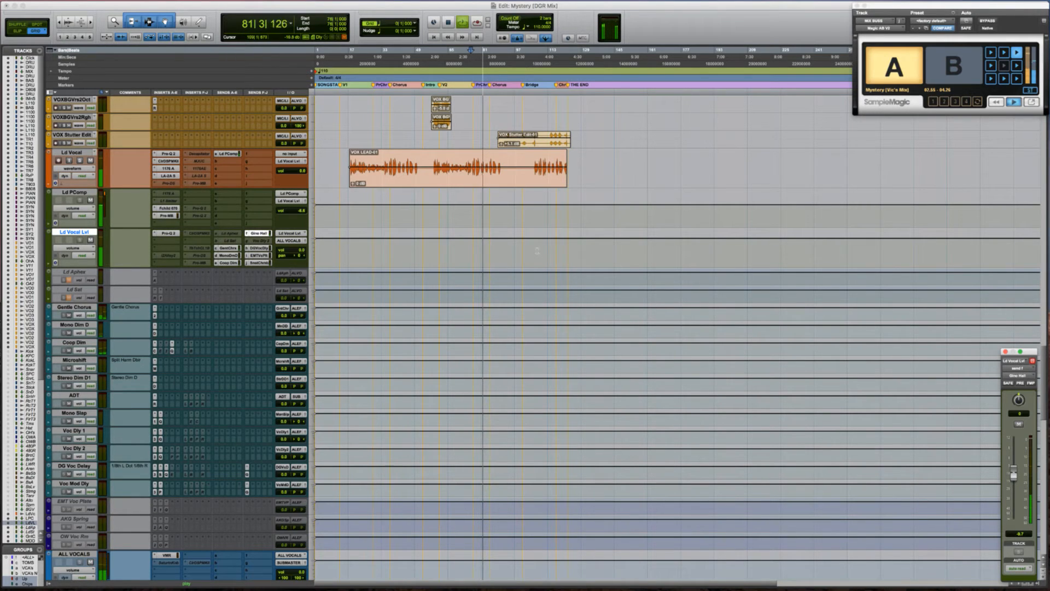
Set Ld Vocal Lvl's Sunset Chamber send to -12.1 dB while playing the second verse and the second pre-chorus
left_click(434, 205)
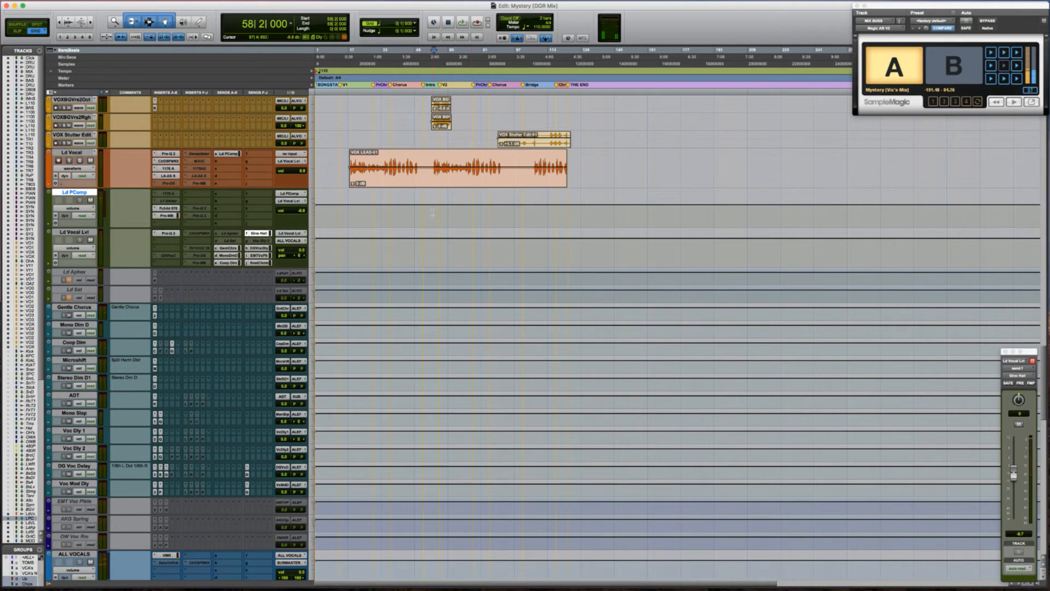
left_click(264, 255)
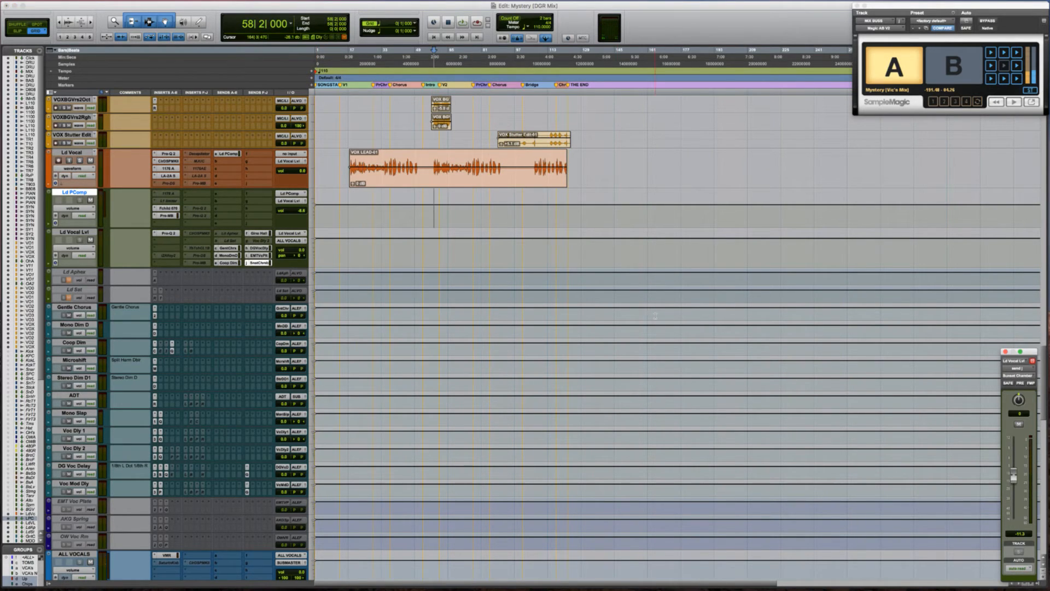
key("space")
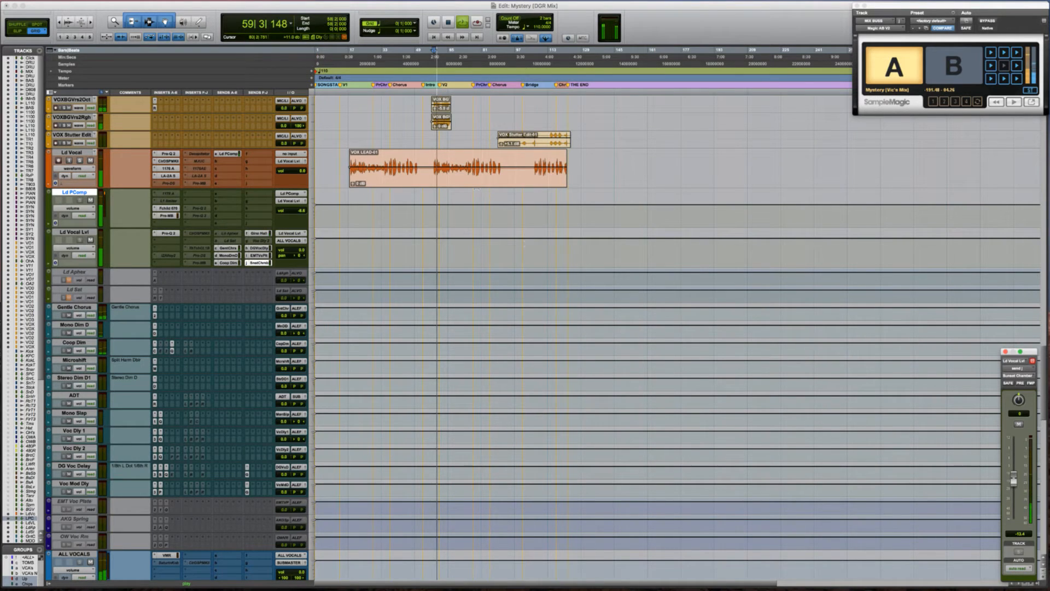
key("space")
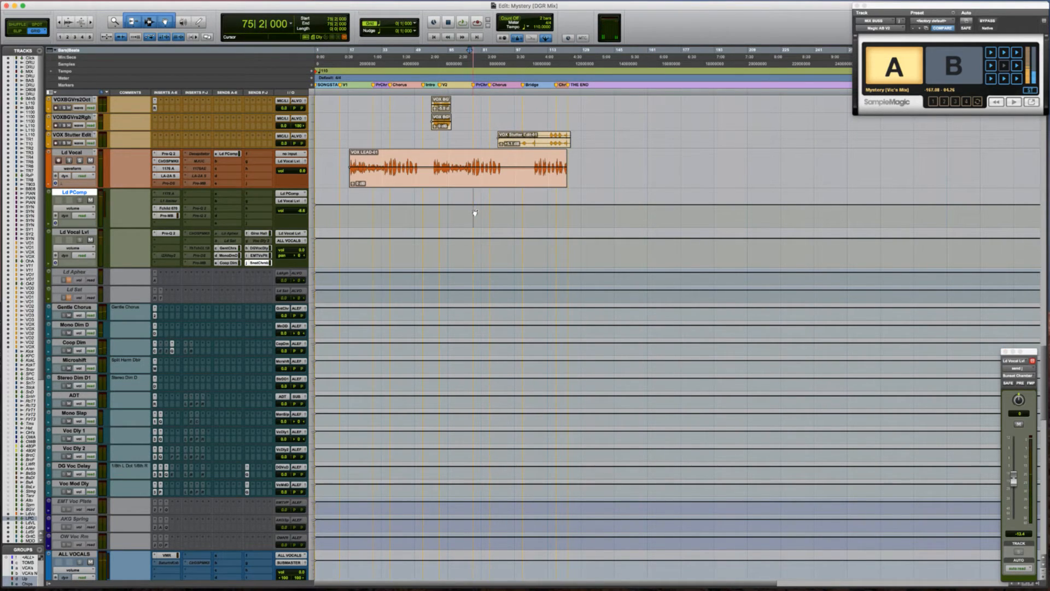
key("space")
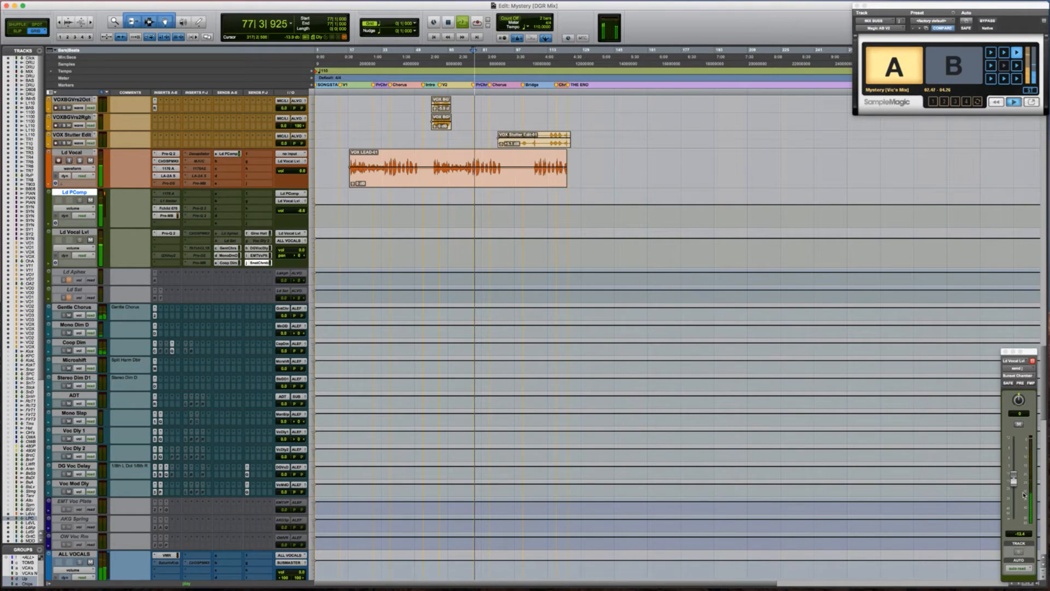
left_click(1012, 481)
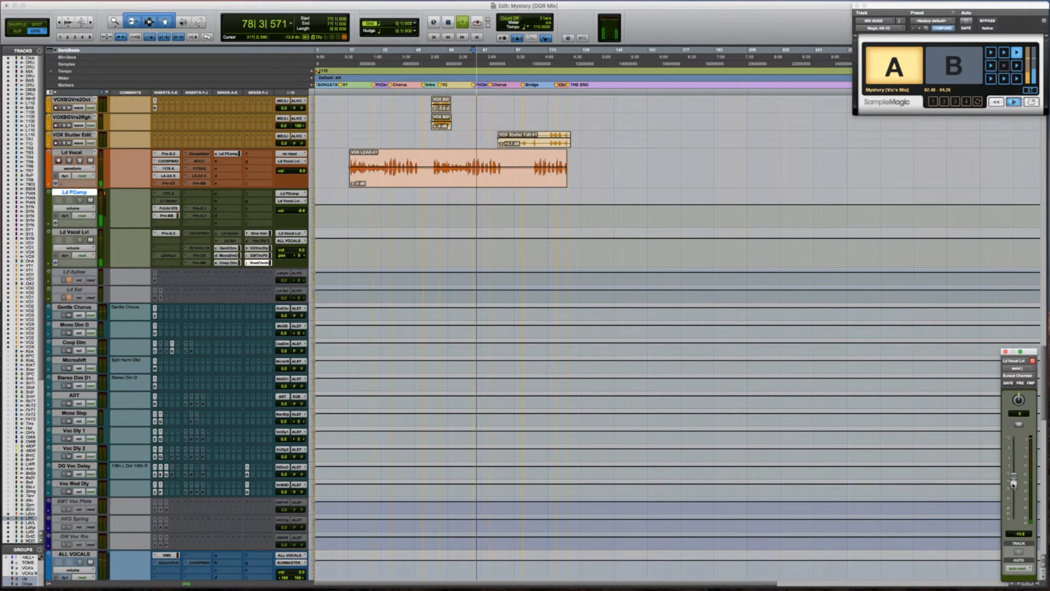
left_click_drag(1013, 485, 1013, 486)
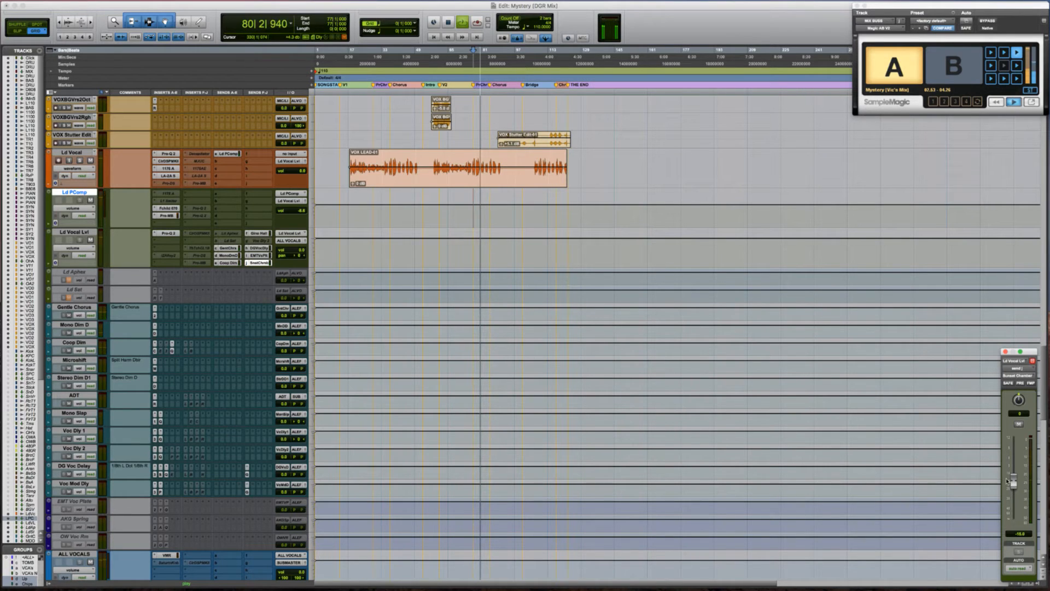
left_click_drag(1012, 482, 1013, 477)
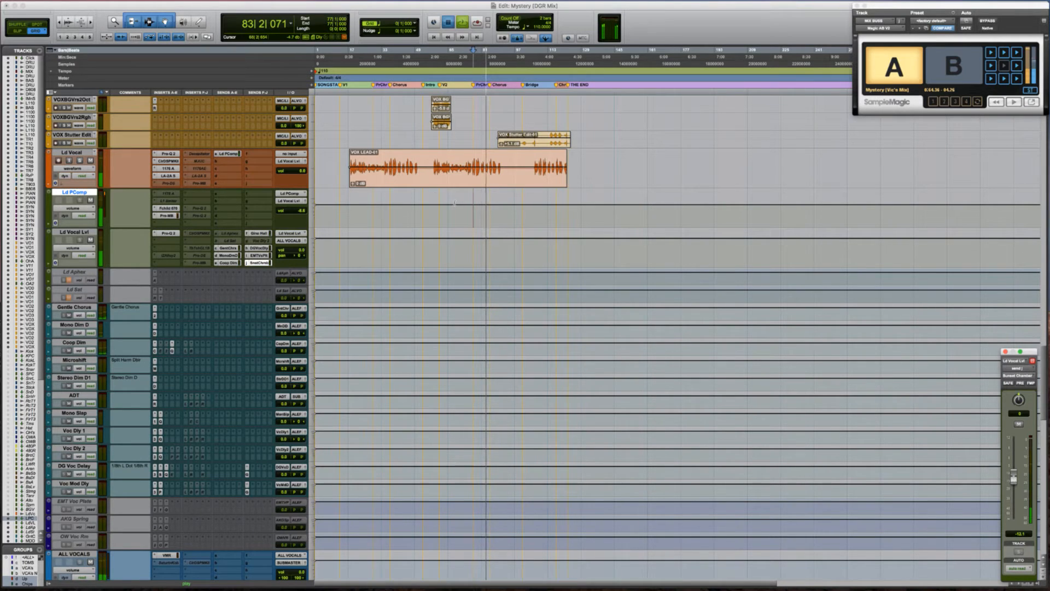
key("space")
Show the Gino Hall send level automation on Ld Vocal Lvl and place the cursor near the start of the first verse vocal
left_click(336, 160)
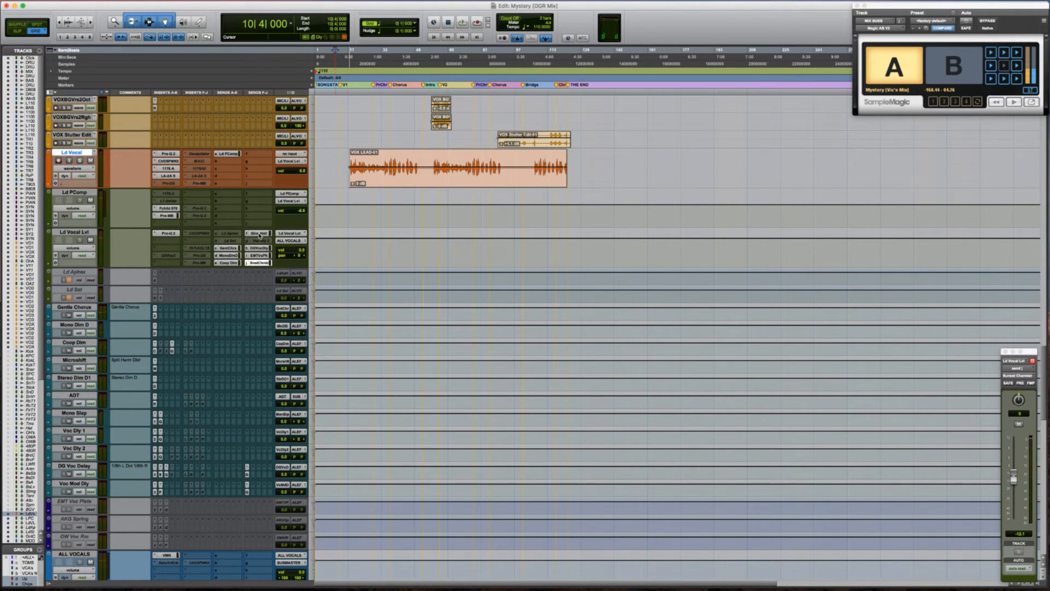
key("Tab")
left_click(1013, 480, "ctrl+super")
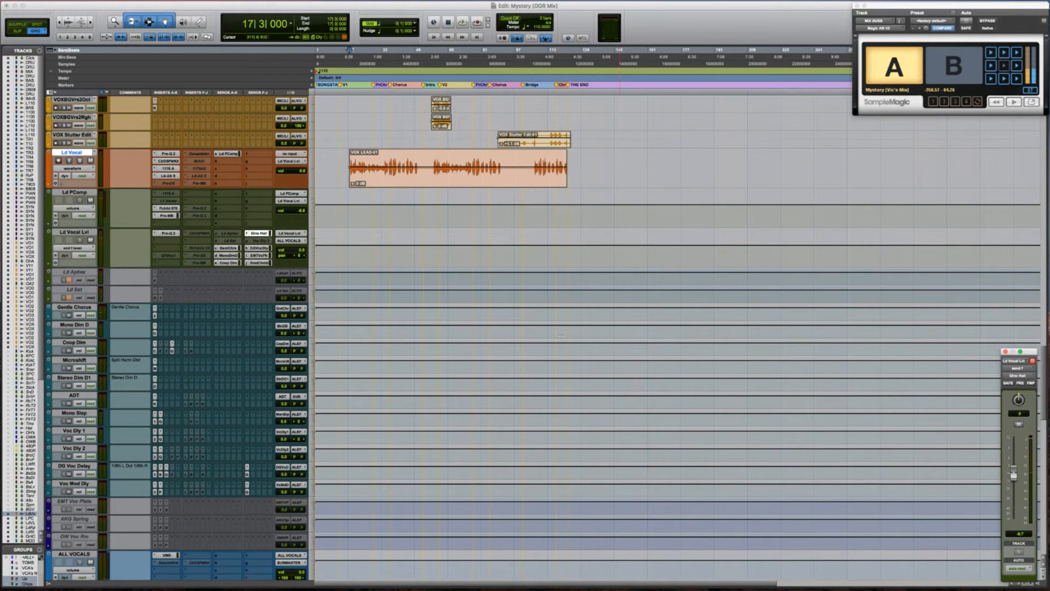
left_click(352, 243)
key("super+bracketright")
key("super+bracketright")
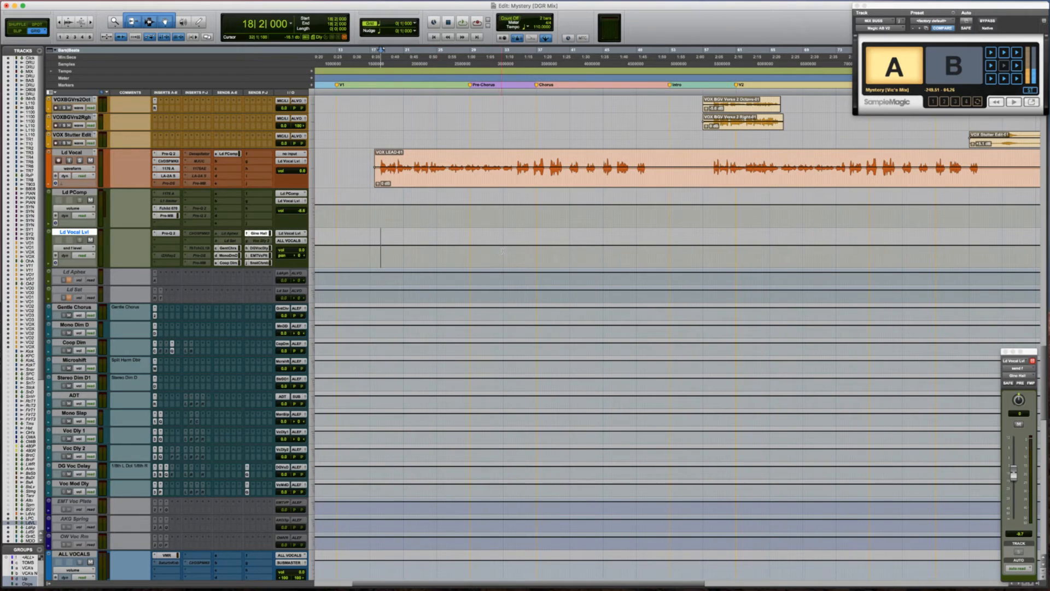
Play from bar 33 to locate the first pre-chorus vocal, then lower the Gino Hall send automation from the song start to about bar 34
left_click(503, 251)
key("space")
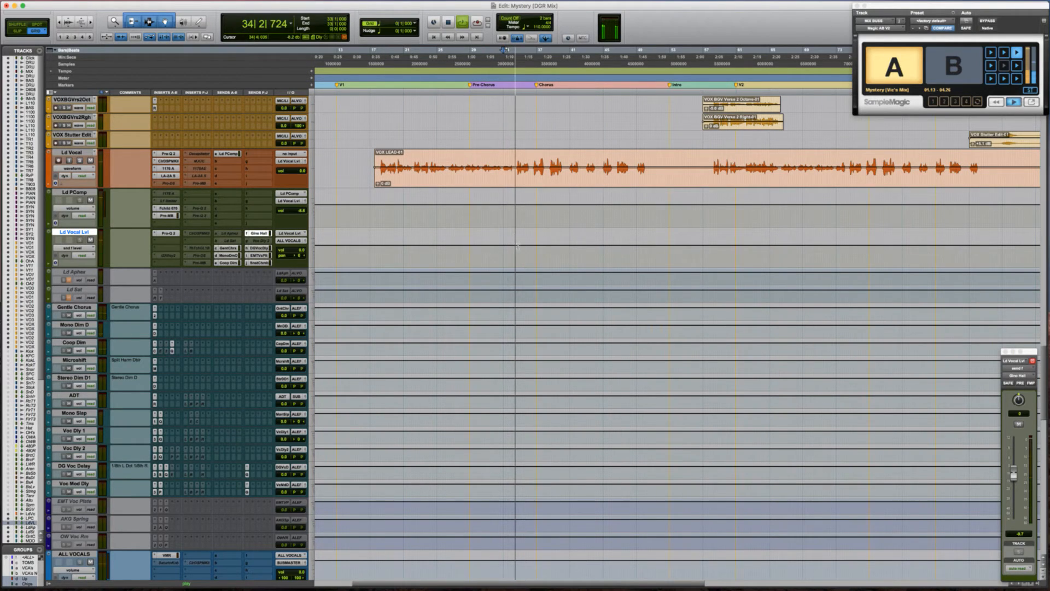
key("space")
left_click_drag(517, 245, 365, 249)
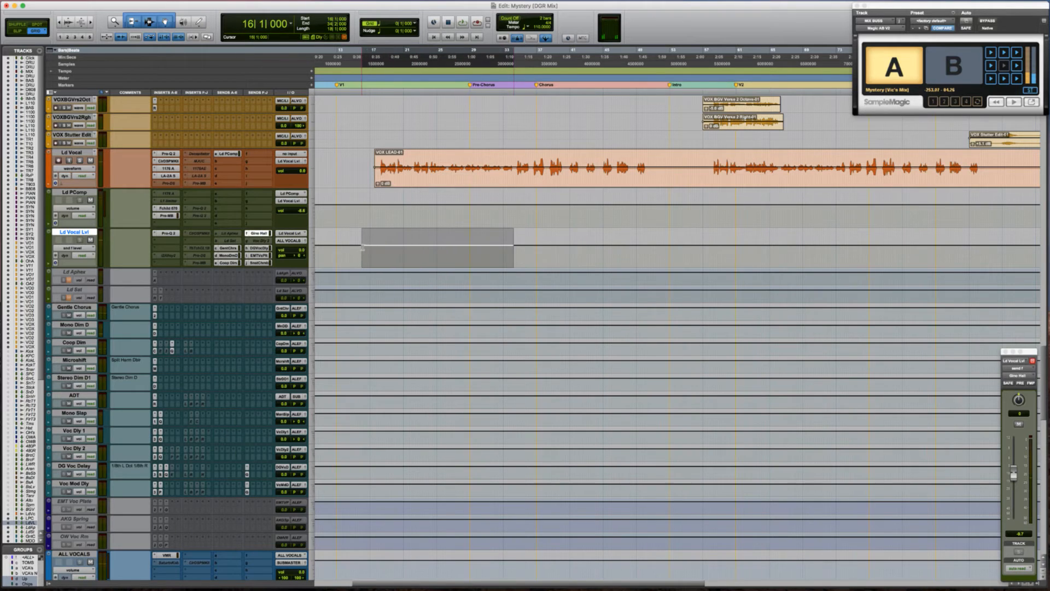
key("shift+Return")
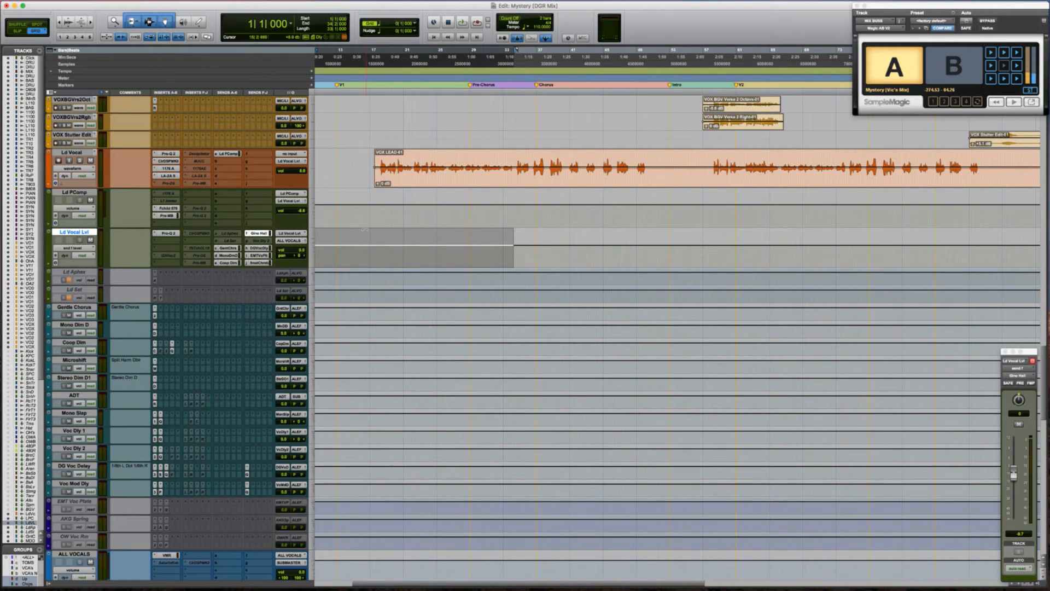
left_click_drag(364, 231, 363, 238)
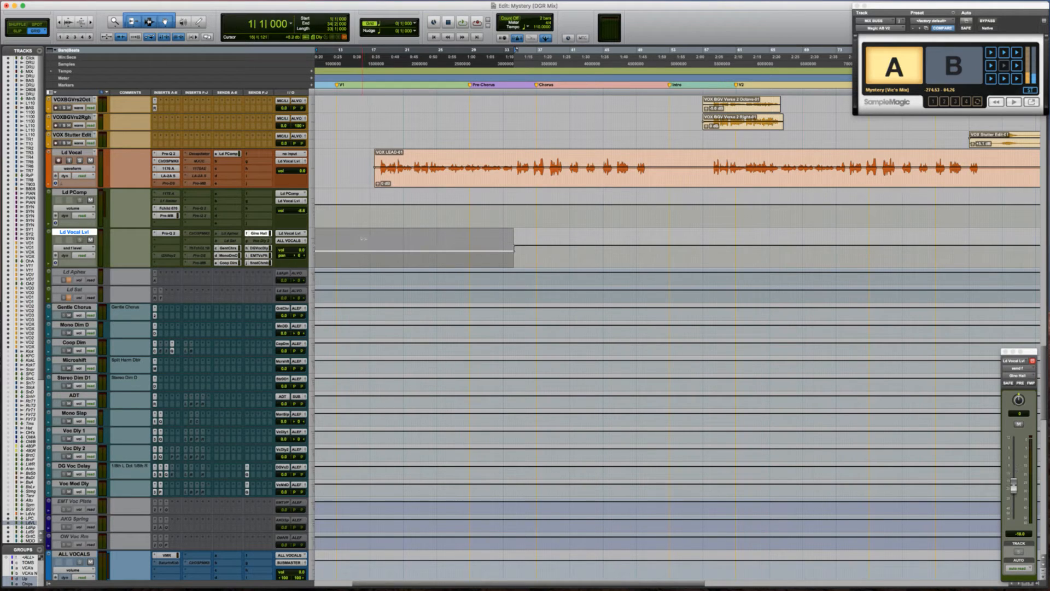
Play the first verse from bar 17 and show the Sunset Chamber send level automation on Ld Vocal Lvl
left_click(375, 248)
key("space")
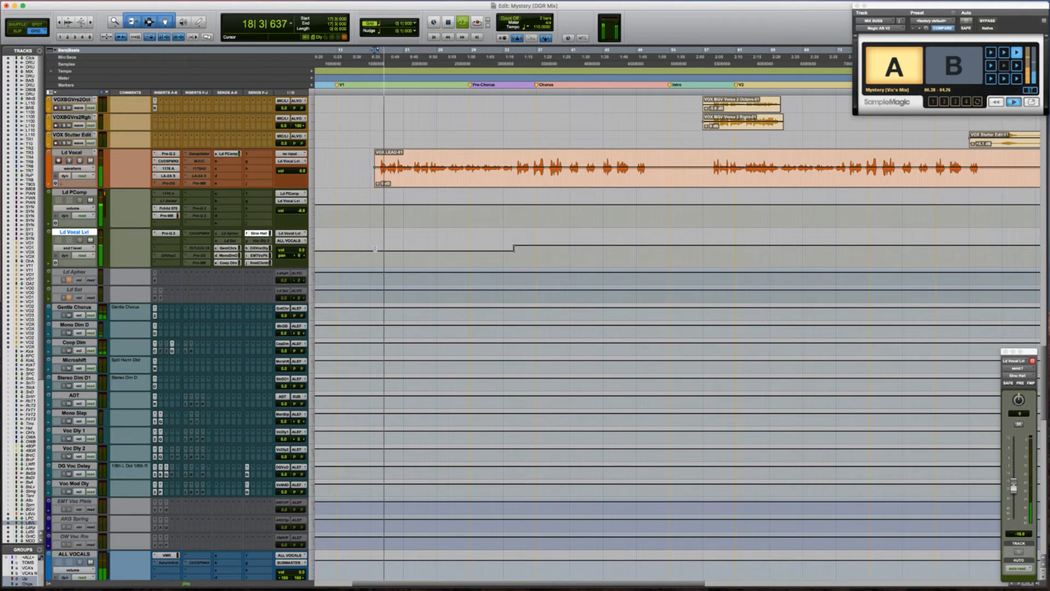
left_click(259, 263)
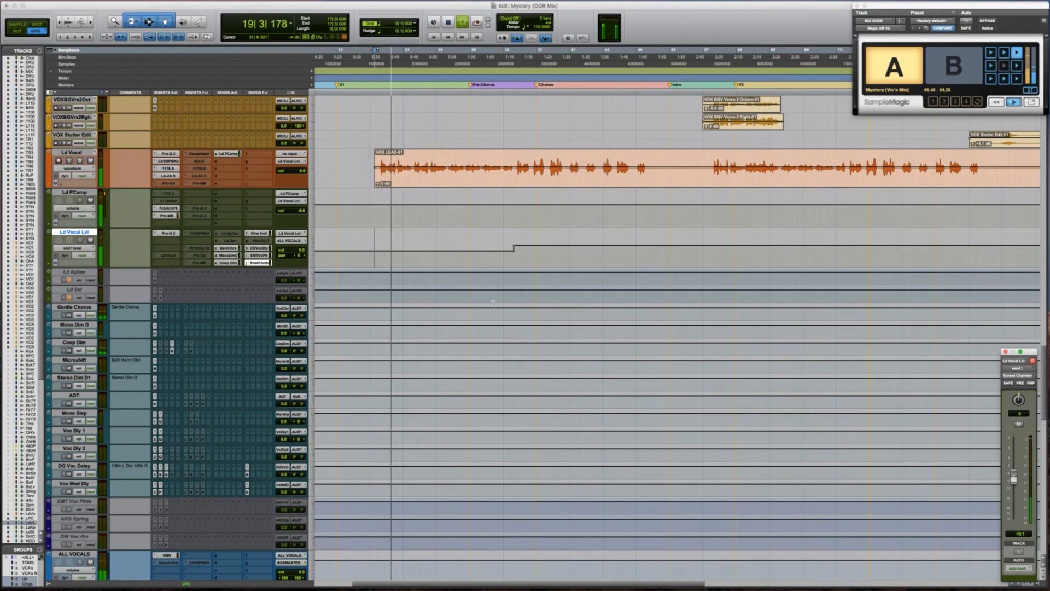
key("space")
left_click(1013, 476, "ctrl+super")
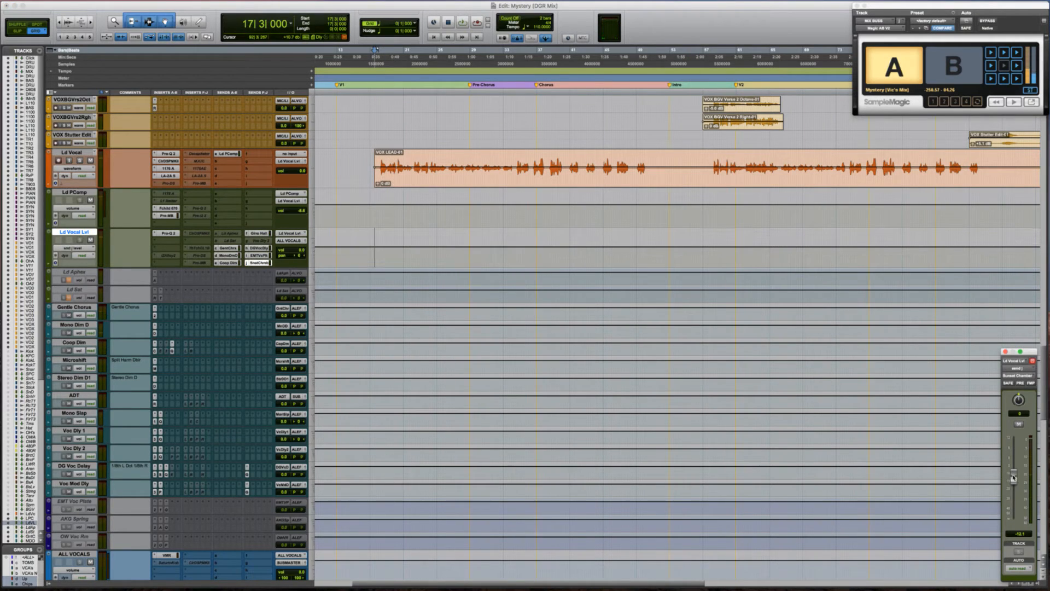
Lower the Sunset Chamber send automation on Ld Vocal Lvl from the song start to about bar 34
left_click_drag(513, 160, 352, 161)
key("semicolon")
key("semicolon")
key("semicolon")
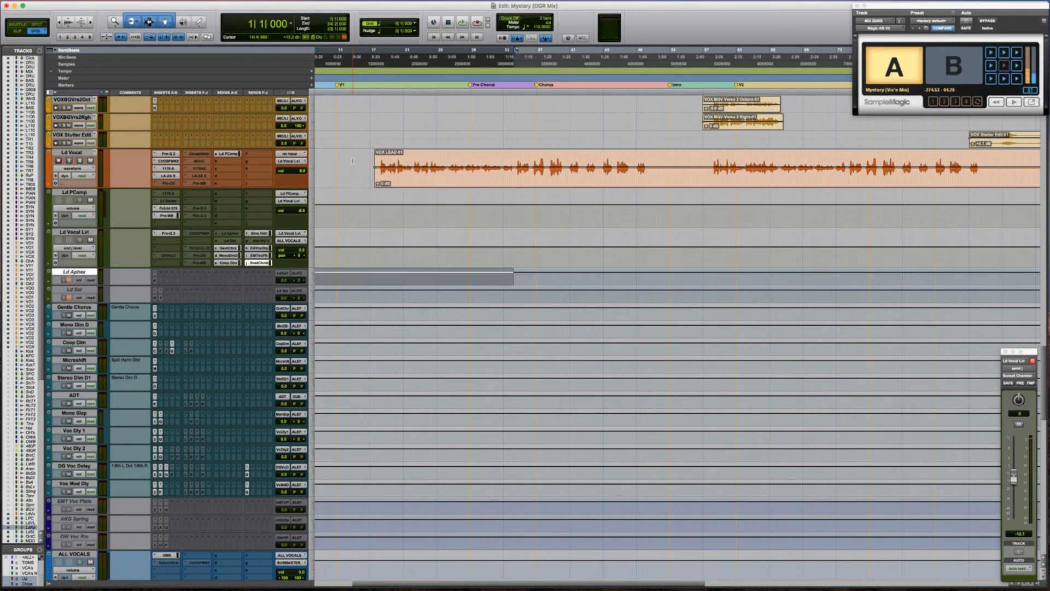
key("p")
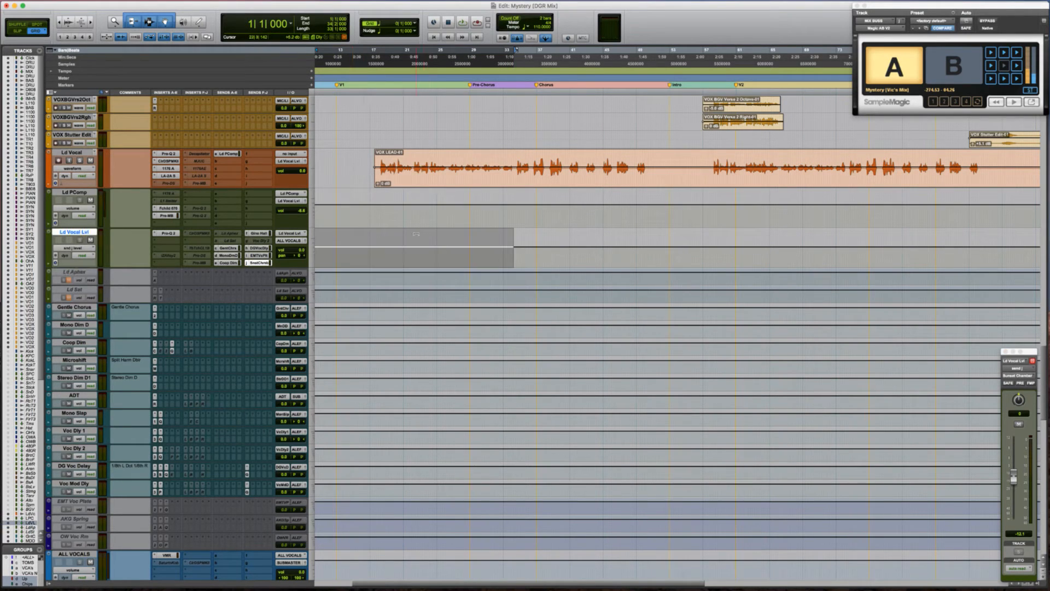
key("space")
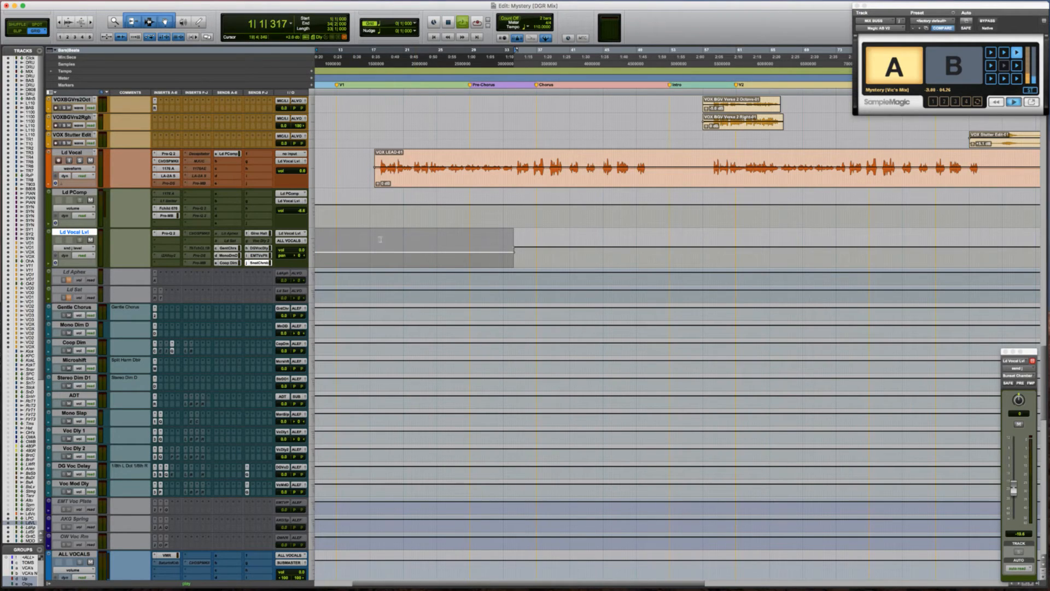
Play the first verse from bar 17 and lower the Sunset Chamber send automation before bar 34 further, to -27.7 dB
left_click(374, 244)
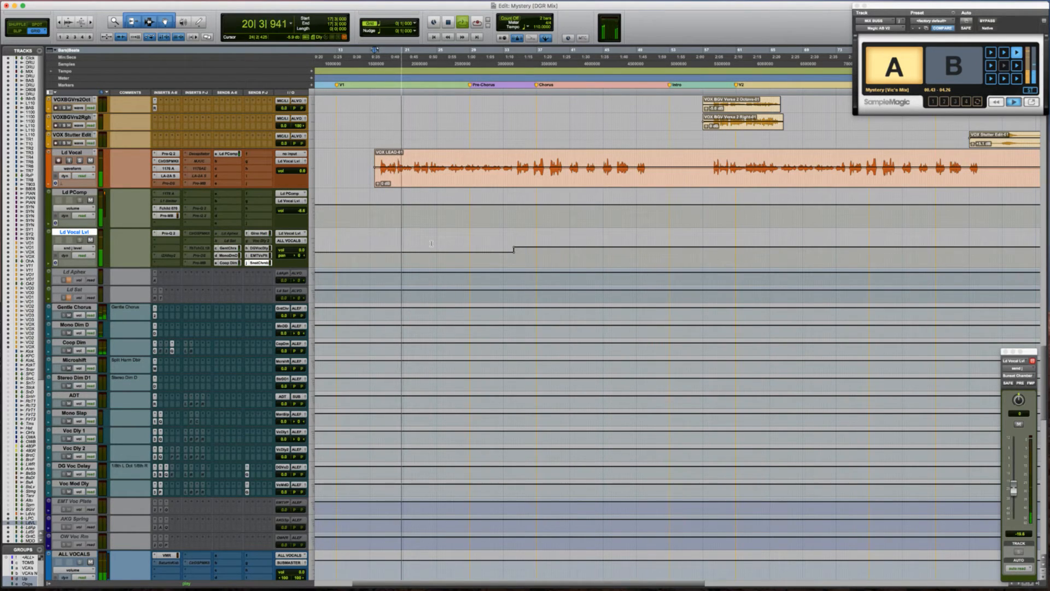
left_click_drag(431, 236, 398, 231)
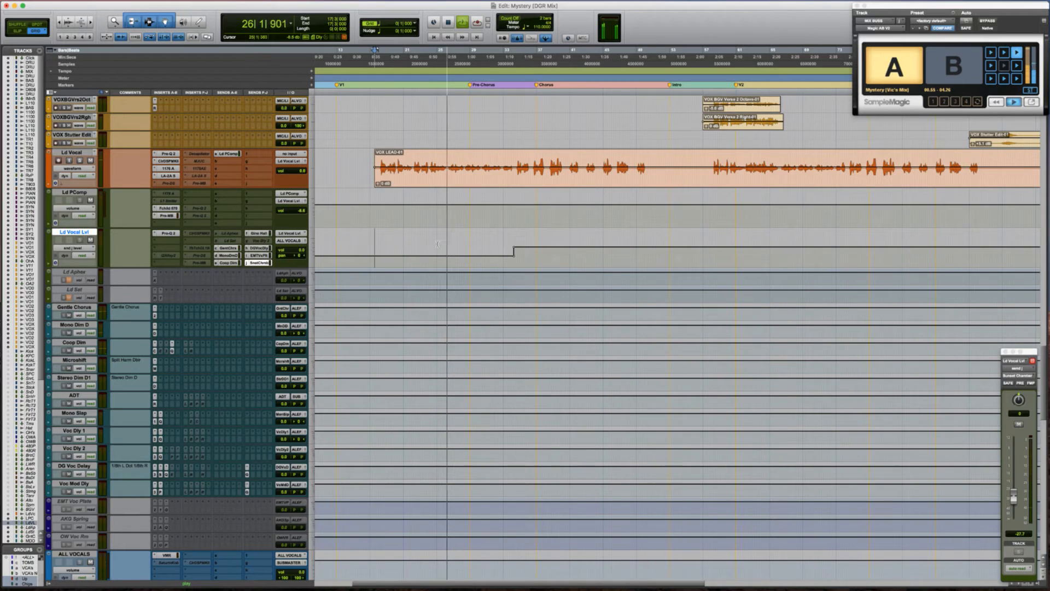
left_click(500, 246)
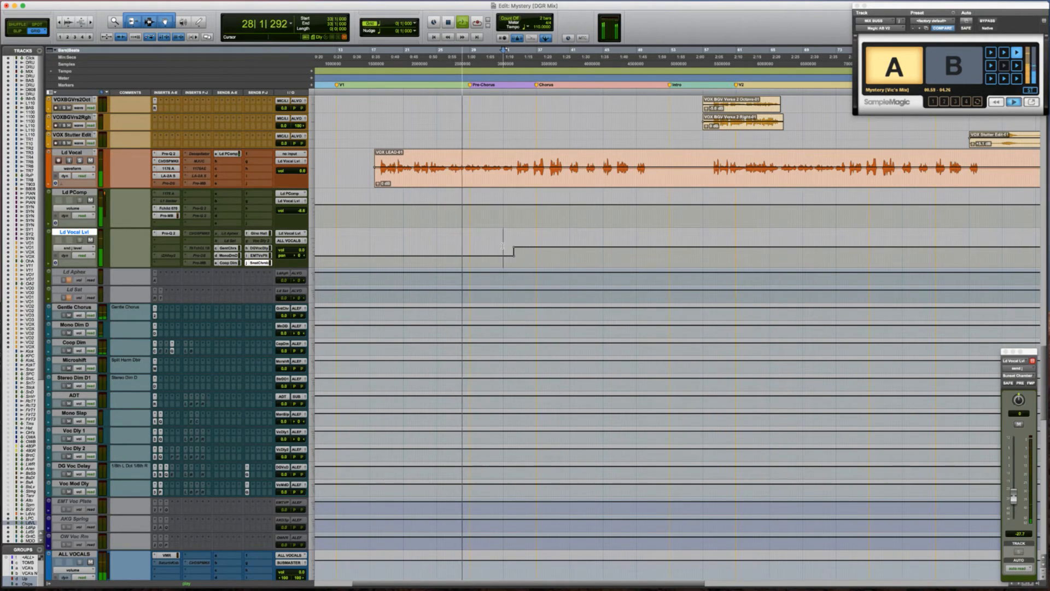
key("space")
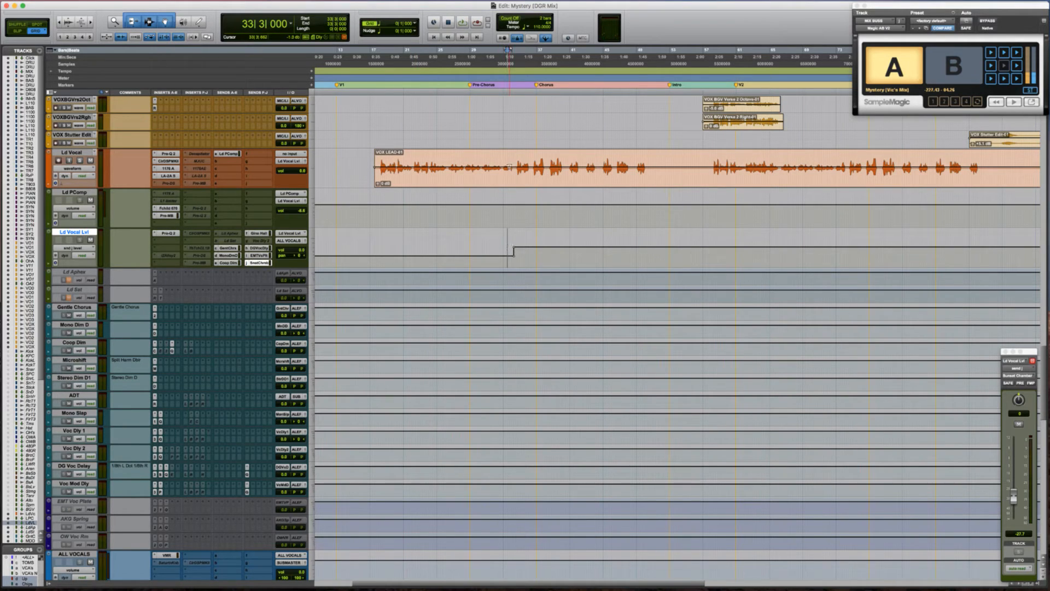
Play the lead vocal from the first pre-chorus at bar 34, from bar 48, and at the start of the second verse vocal
left_click(514, 161)
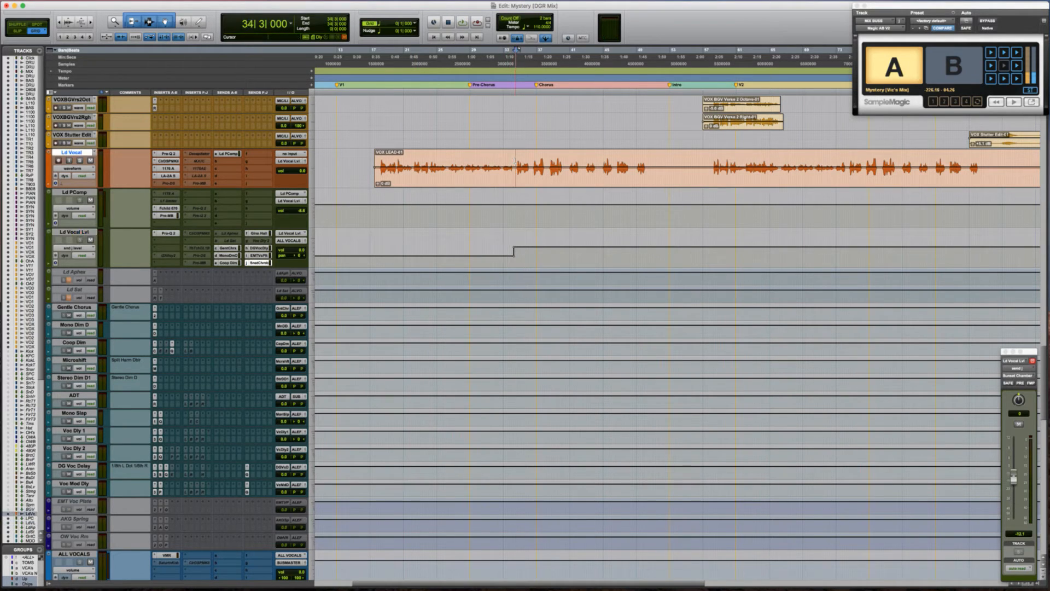
key("space")
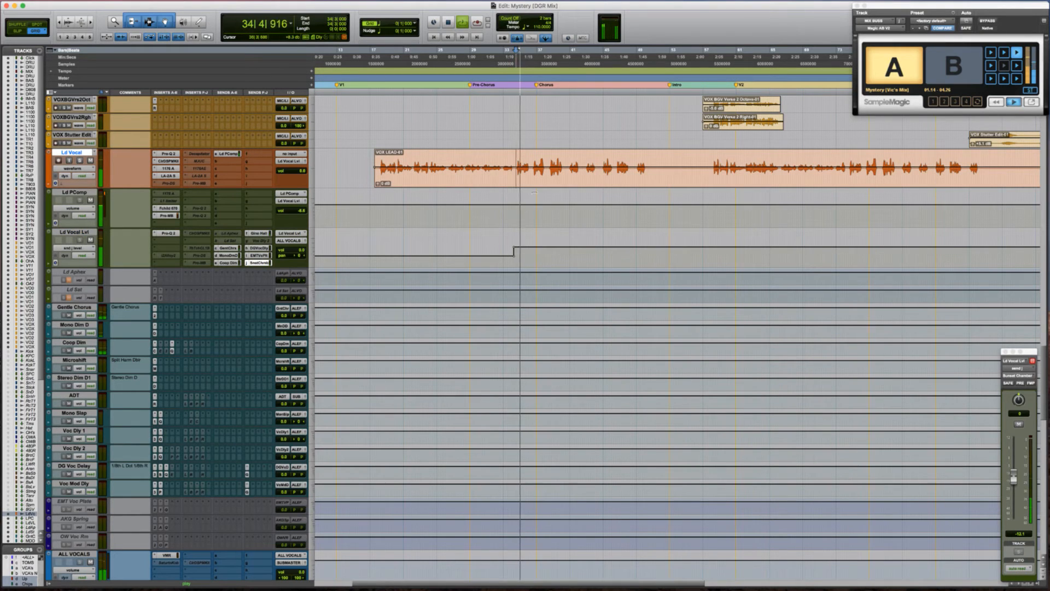
left_click(629, 245)
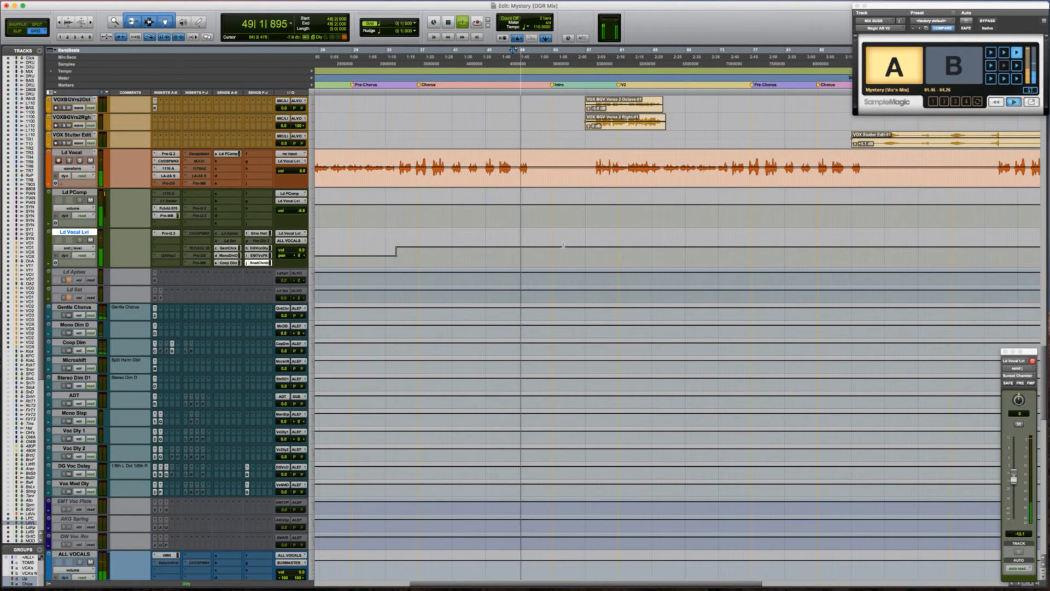
scroll(542, 244, "up", 4)
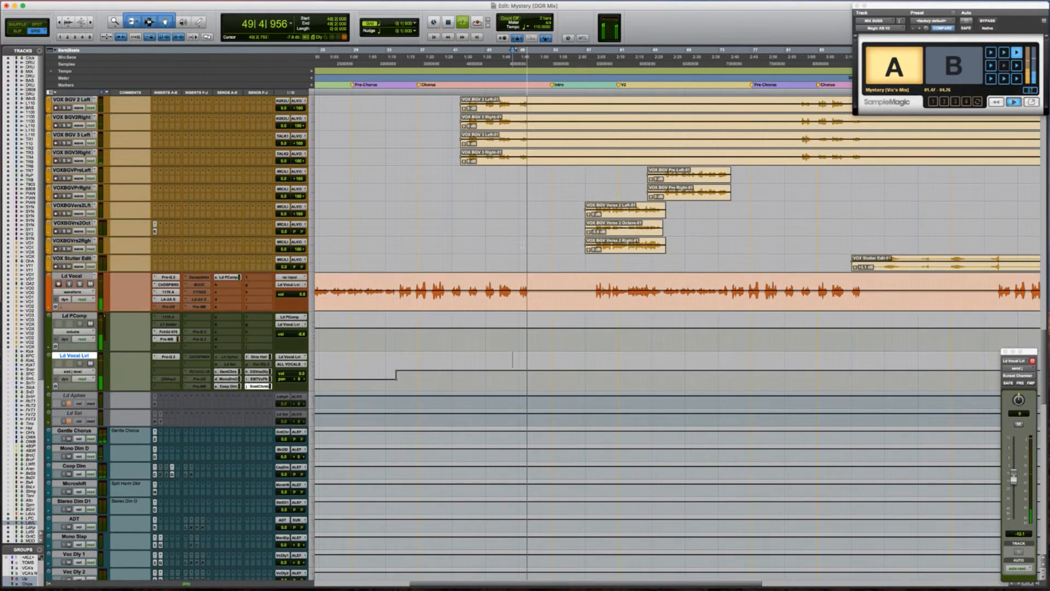
scroll(522, 245, "up", 1)
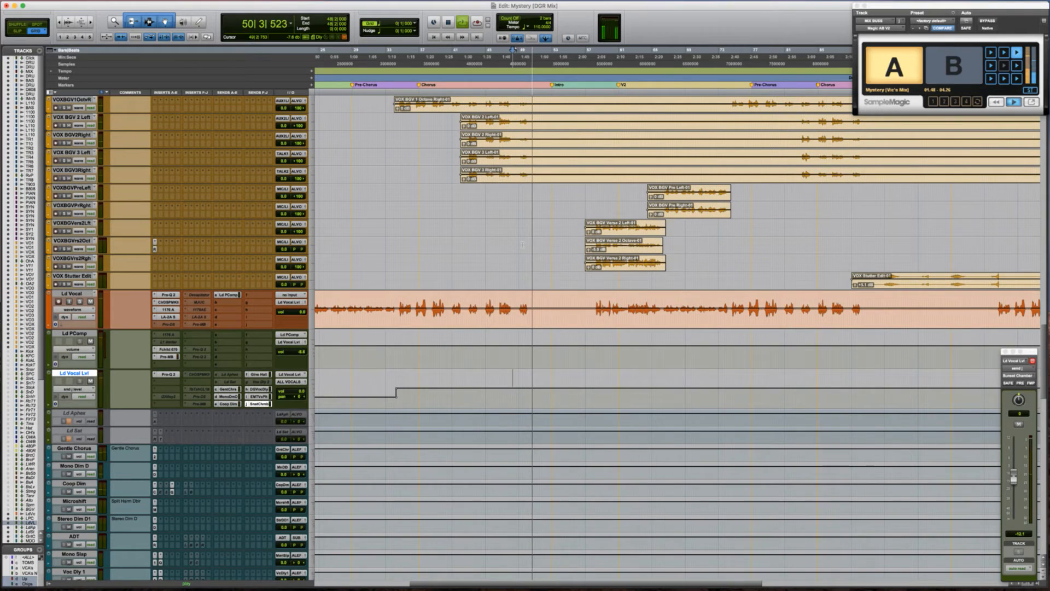
left_click(594, 302)
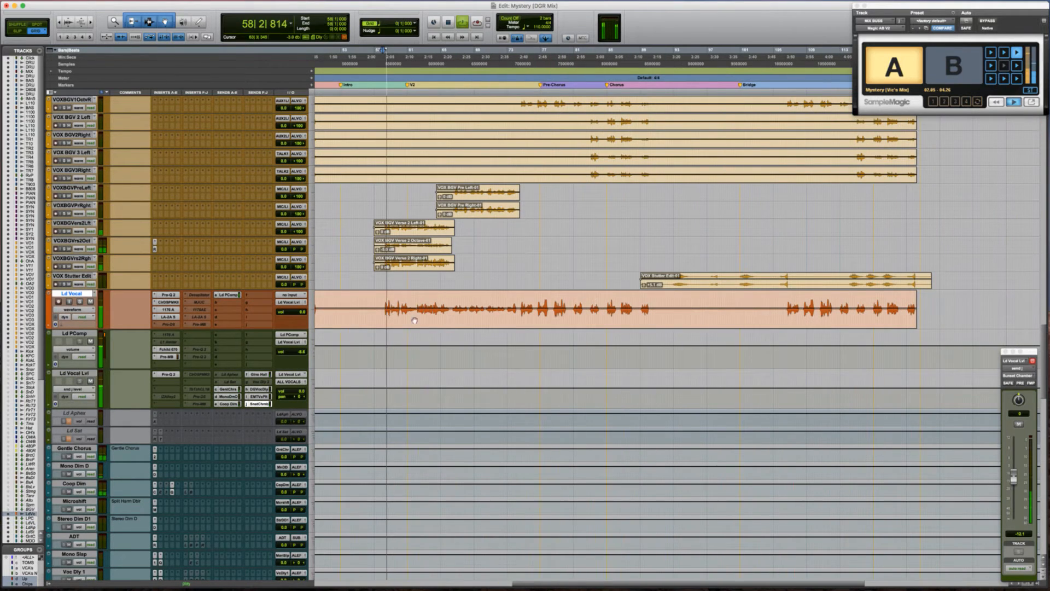
key("space")
Lower the Sunset Chamber send automation on Ld Vocal Lvl to -20.1 dB across the second verse, from bar 57 to about bar 73
left_click(381, 348)
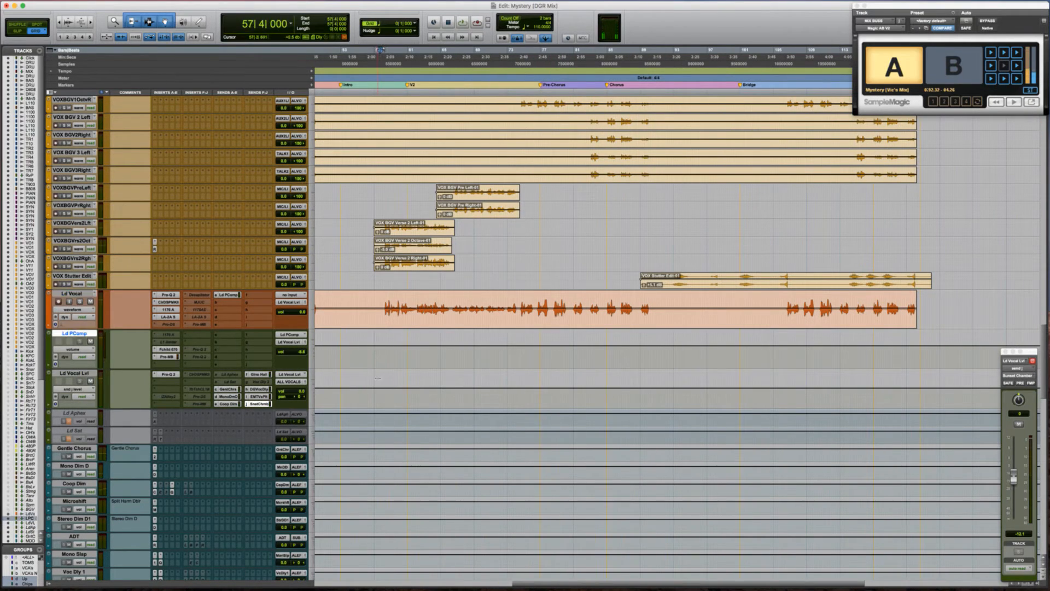
left_click_drag(377, 385, 503, 385)
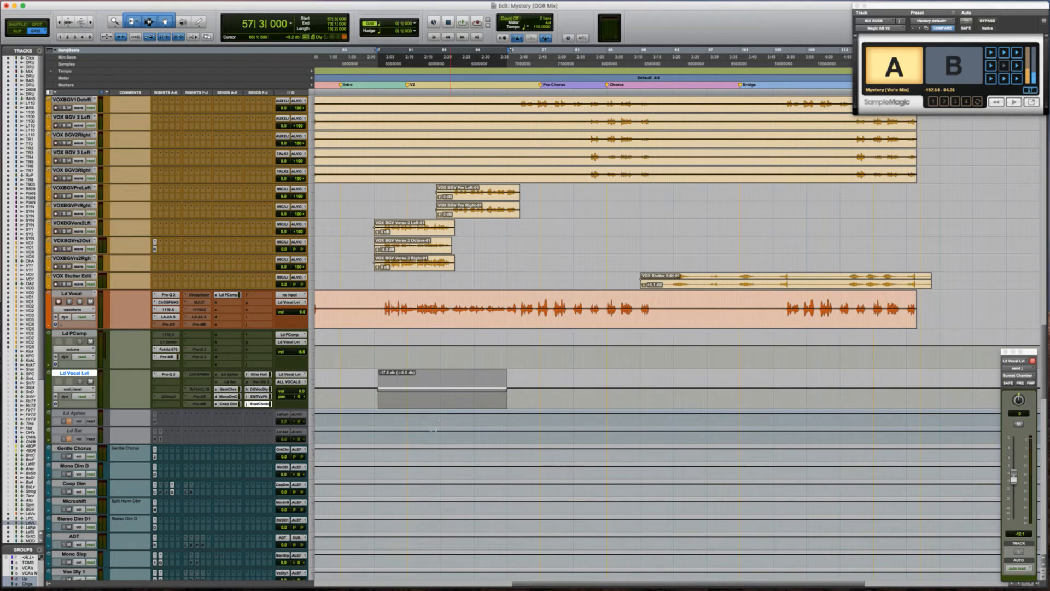
left_click_drag(428, 451, 428, 455)
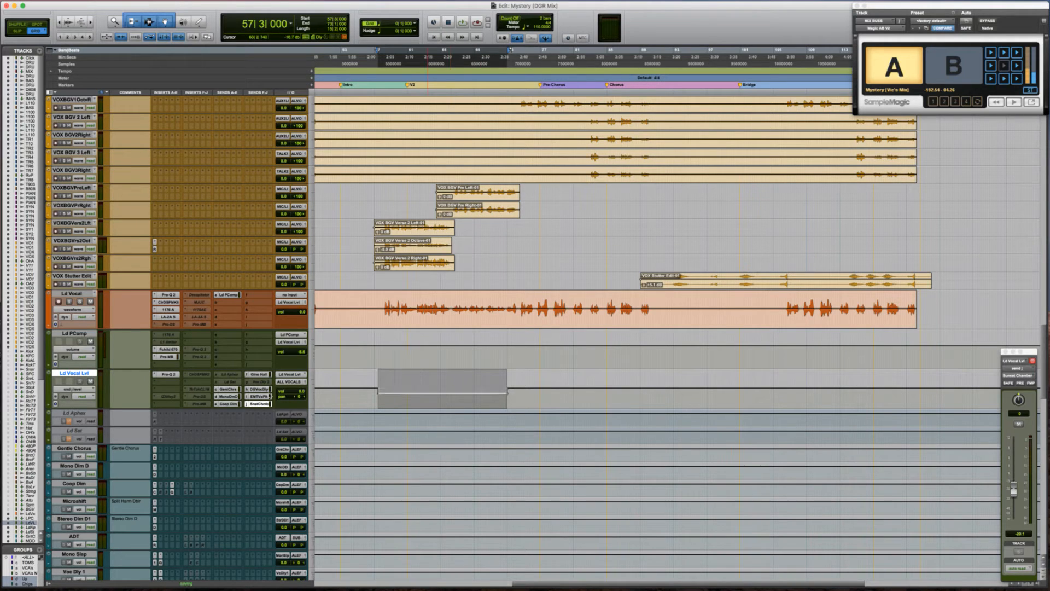
Show the Gino Hall send level automation on Ld Vocal Lvl and lower it to -18.1 dB across the same second-verse range
left_click(259, 374)
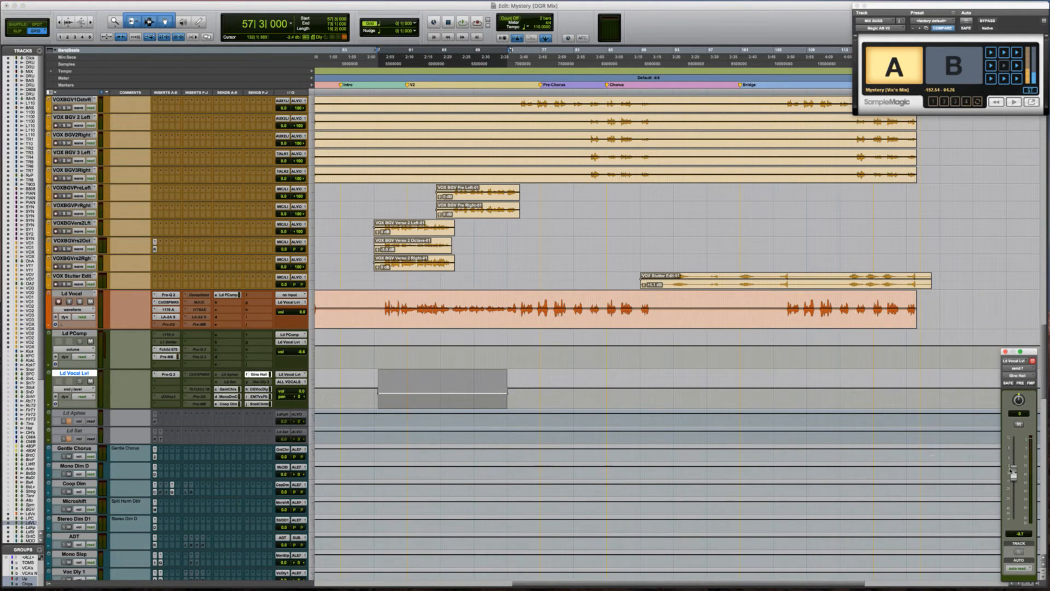
left_click(1011, 472, "ctrl+super")
left_click(442, 370)
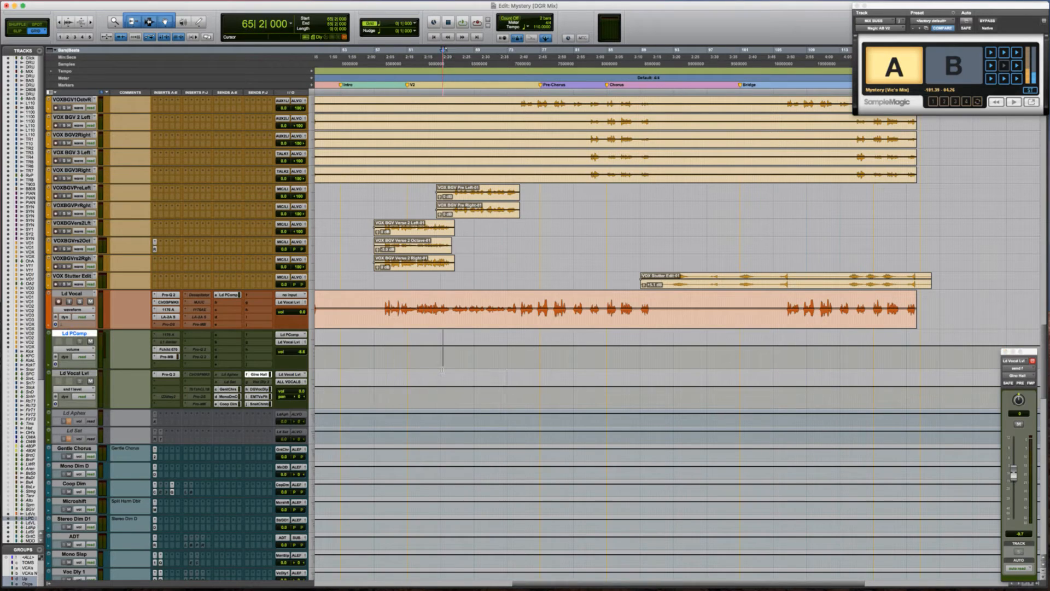
key("alt+super+z")
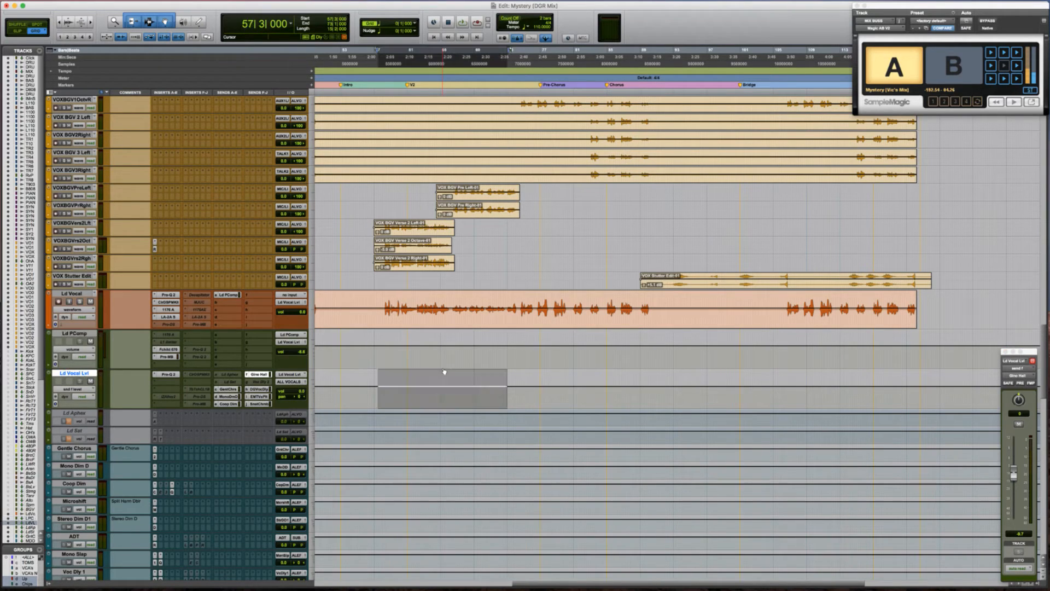
left_click_drag(438, 377, 437, 379)
Play the lead vocal through the start of the second verse, from bar 74, from bar 89 and from bar 106 to check the reverb levels
key("space")
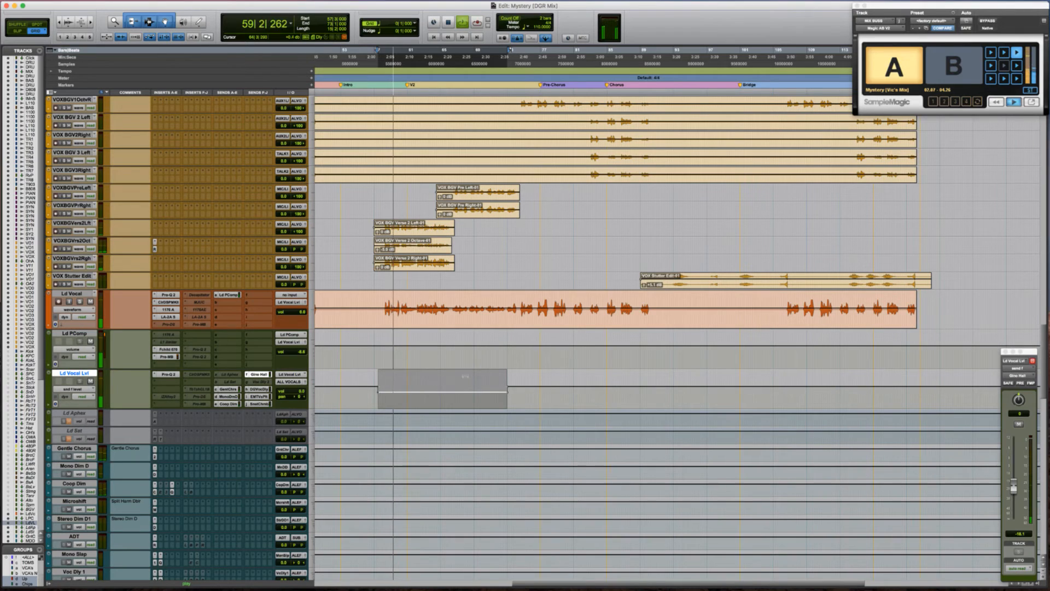
left_click(495, 382)
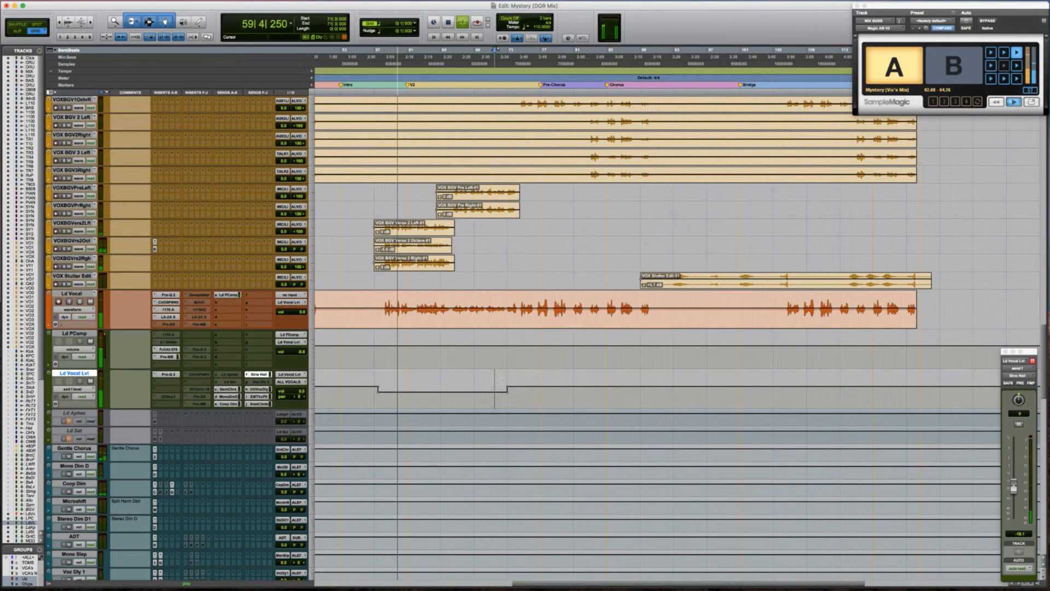
key("space")
left_click(518, 297)
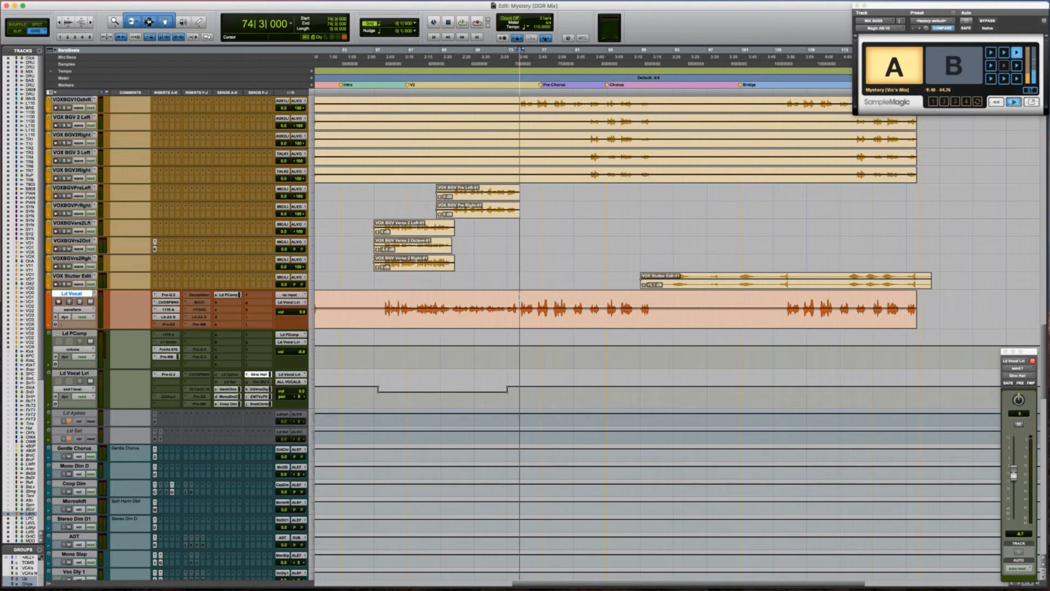
key("space")
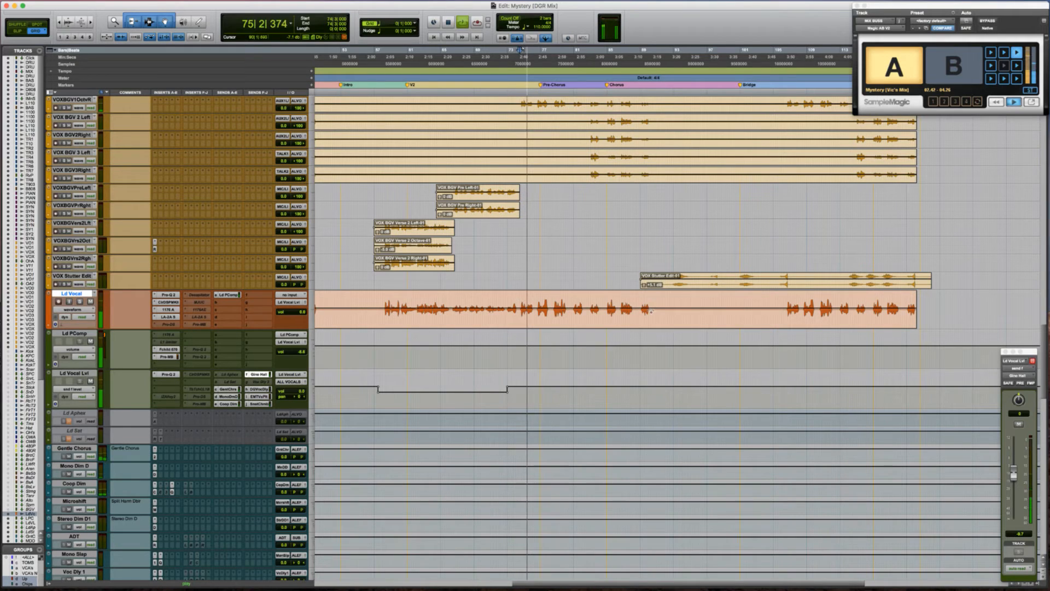
key("space")
left_click(640, 298)
key("space")
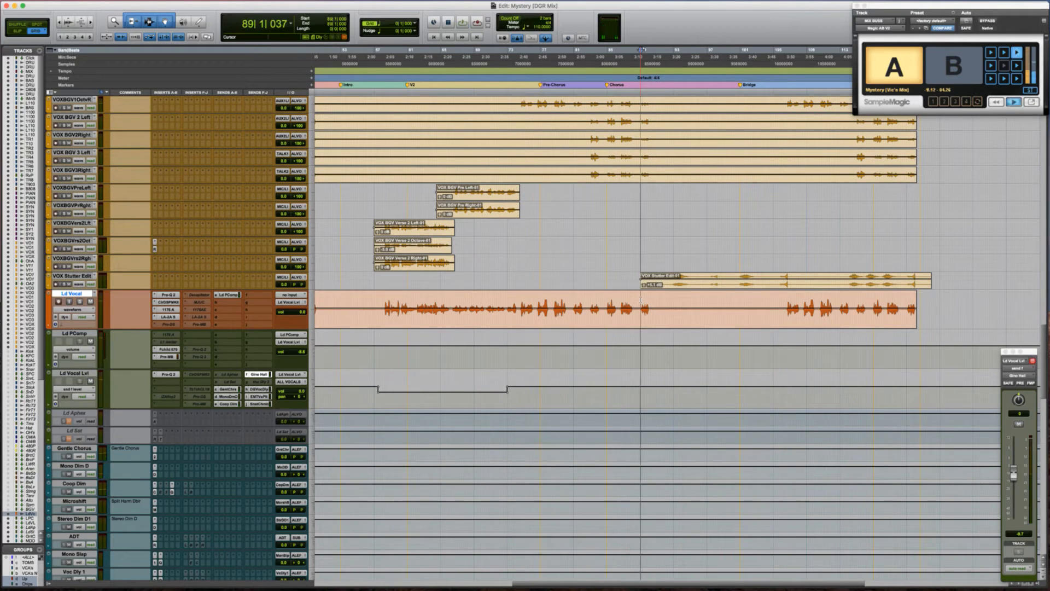
left_click(781, 300)
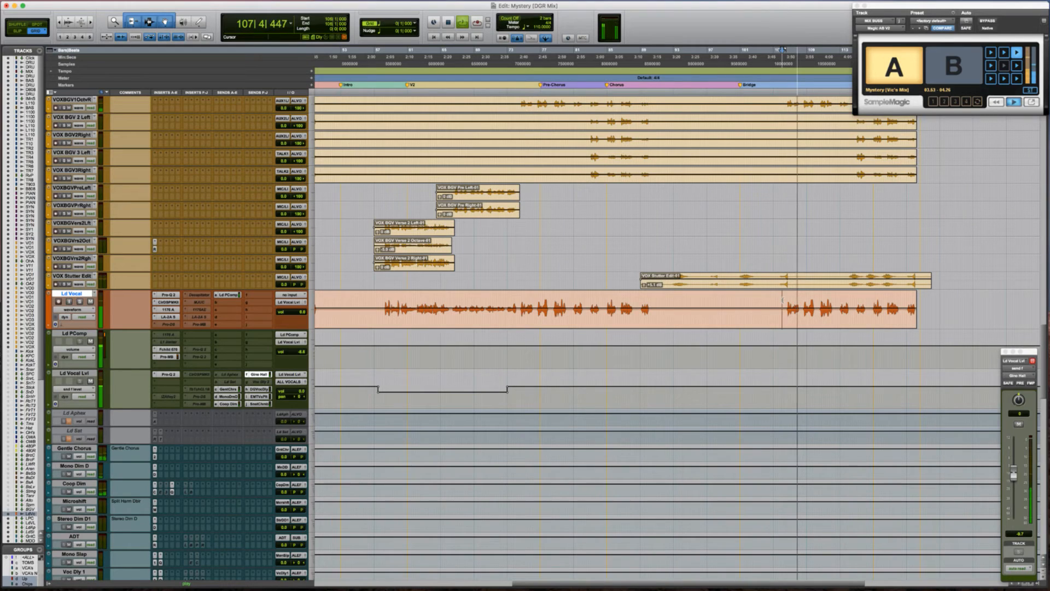
Place the cursor at the start of the VOX Stutter Edit clip and enlarge that track's height
left_click(422, 278)
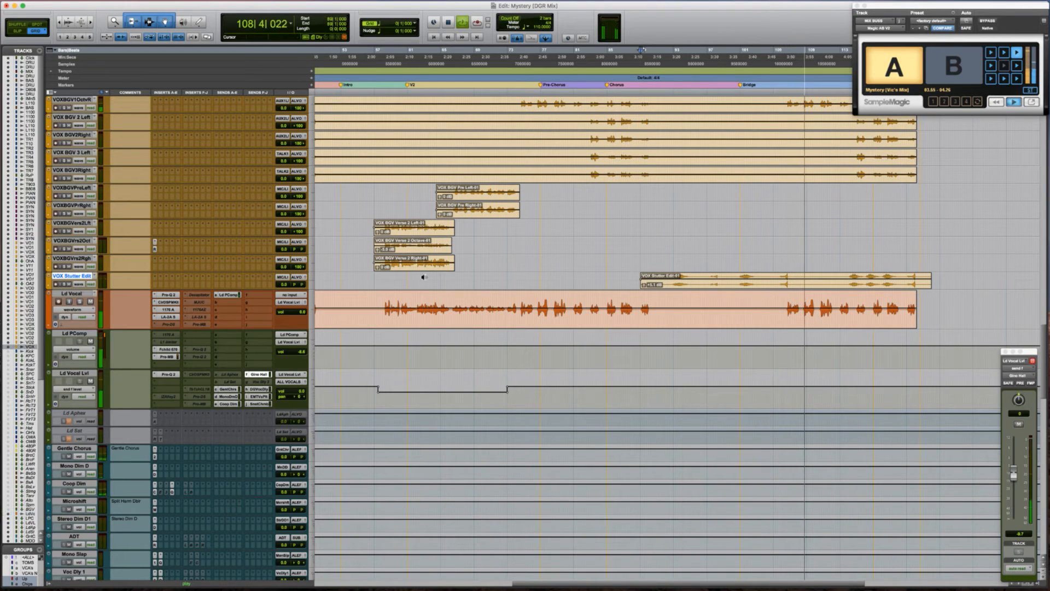
key("Tab")
key("ctrl+Up")
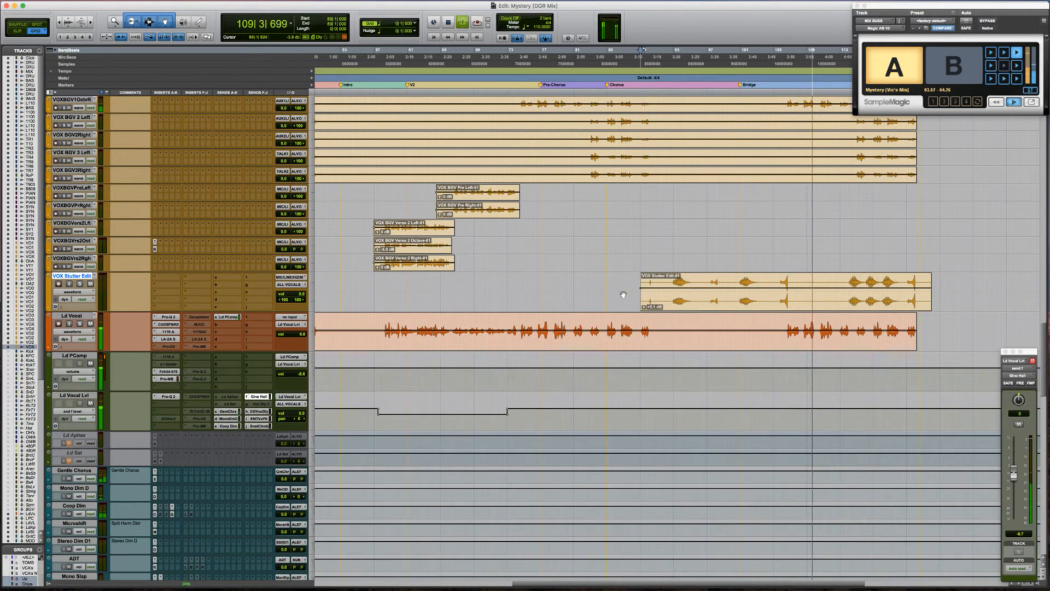
Audition the VOX Stutter Edit clip alongside the background and lead vocal tracks, playing from its beginning and its later section
left_click(669, 282)
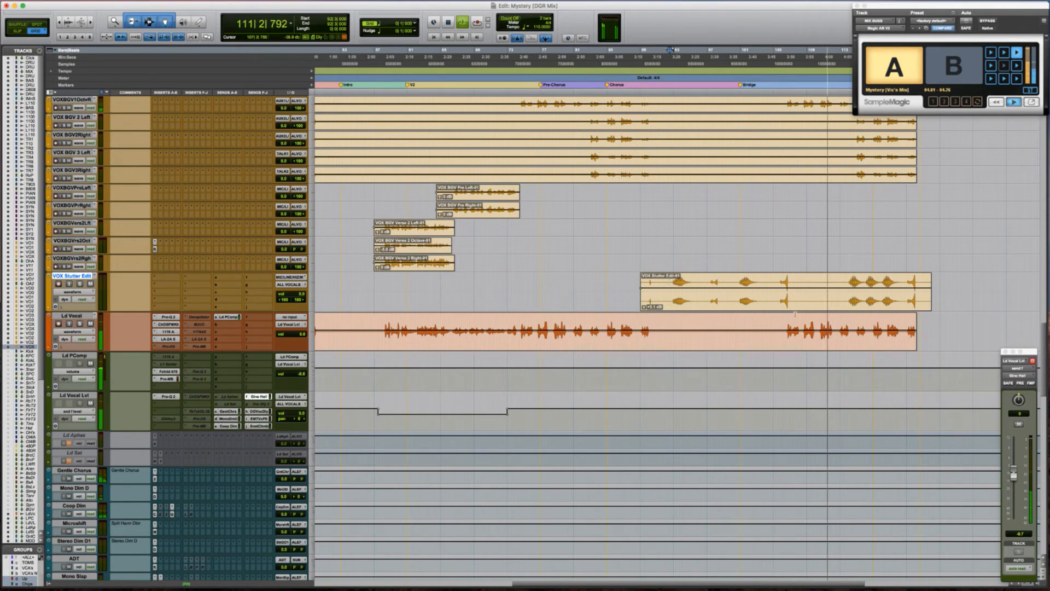
left_click(819, 284)
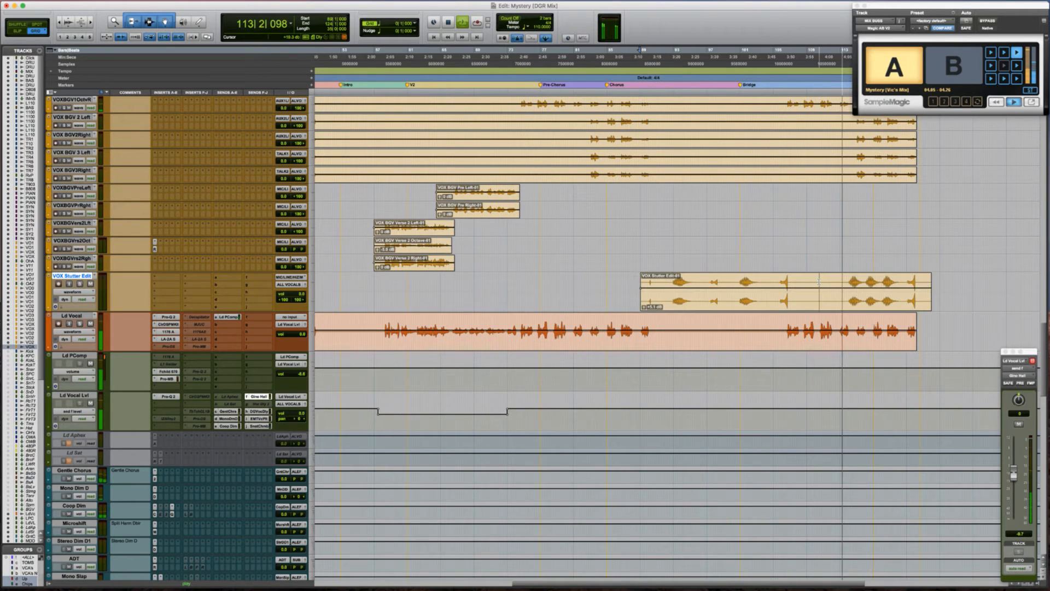
left_click(819, 283)
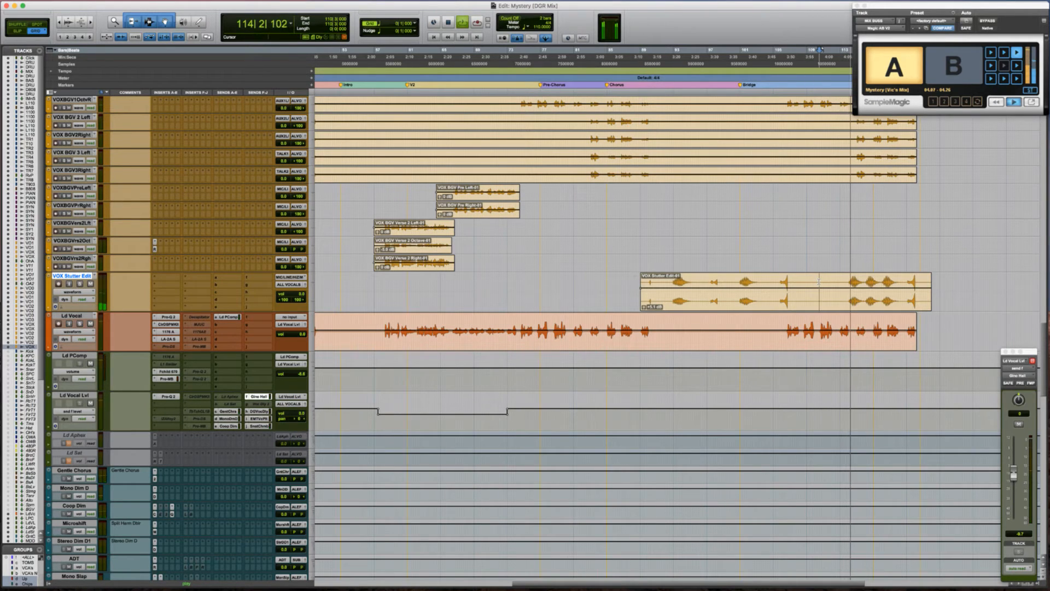
scroll(819, 282, "up", 8)
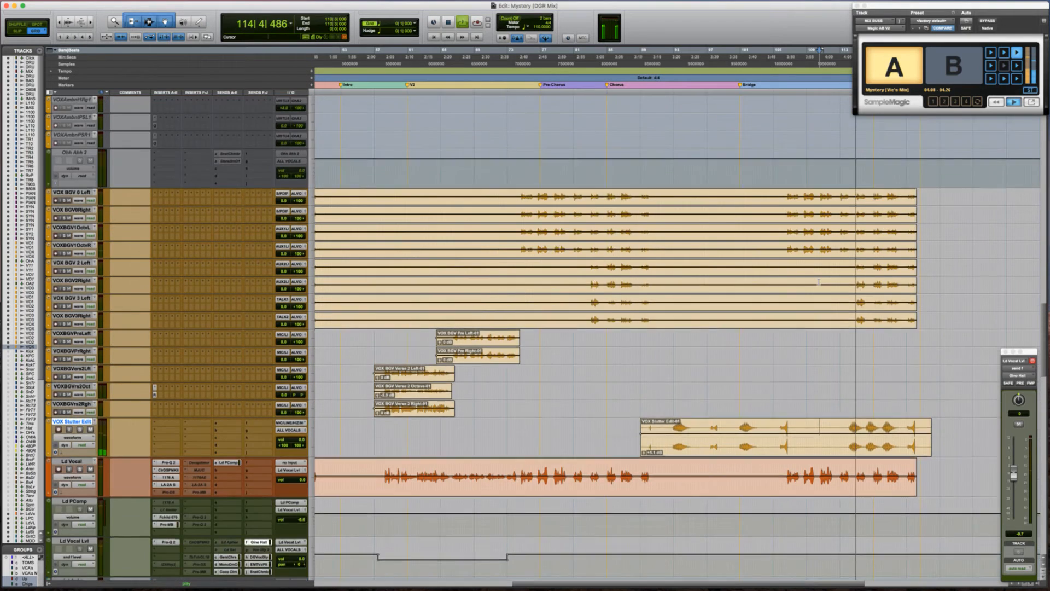
scroll(818, 282, "down", 3)
scroll(819, 281, "down", 10)
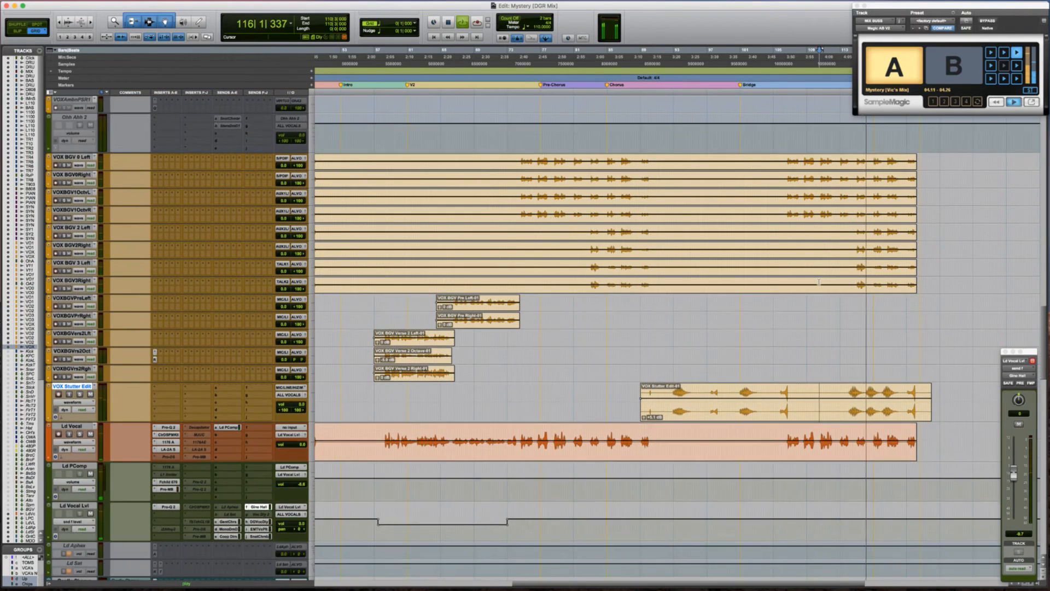
scroll(818, 282, "down", 3)
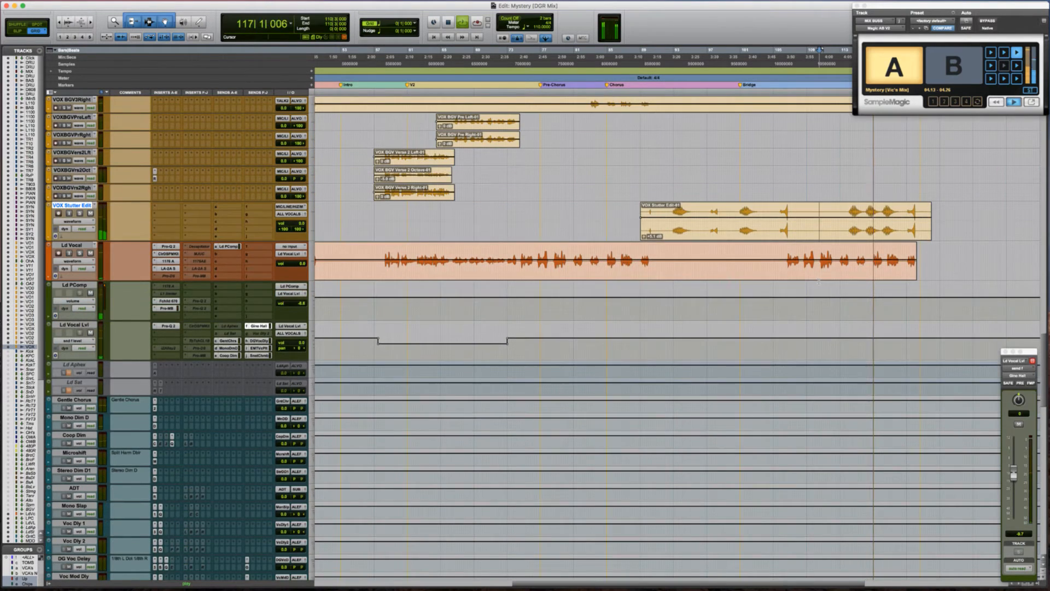
key("space")
Insert the UAD SSL E Channel Strip Legacy plug-in on the first insert of the VOX Stutter Edit track
left_click(633, 214)
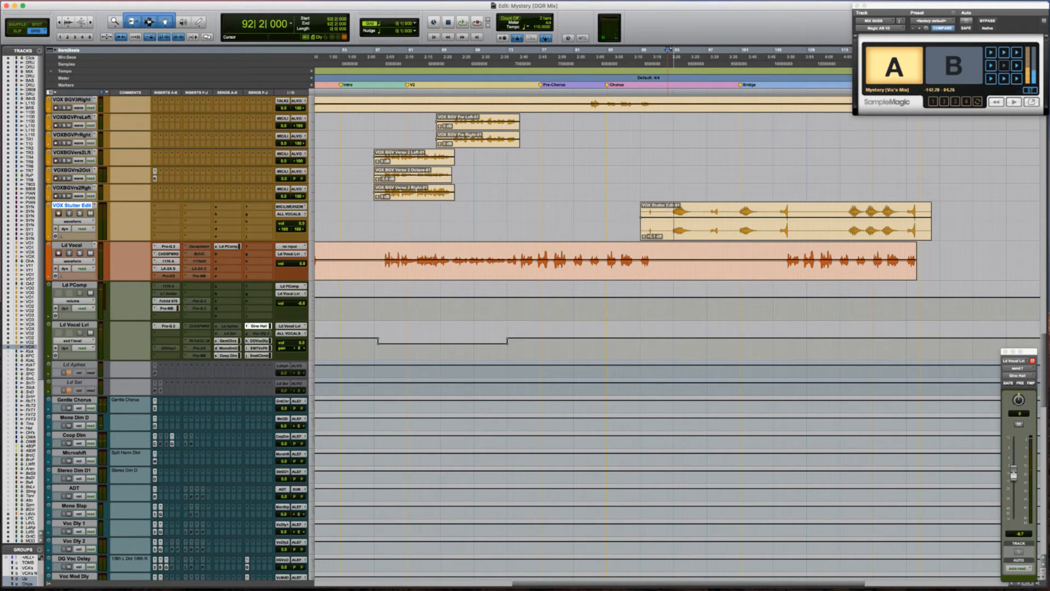
left_click(154, 208)
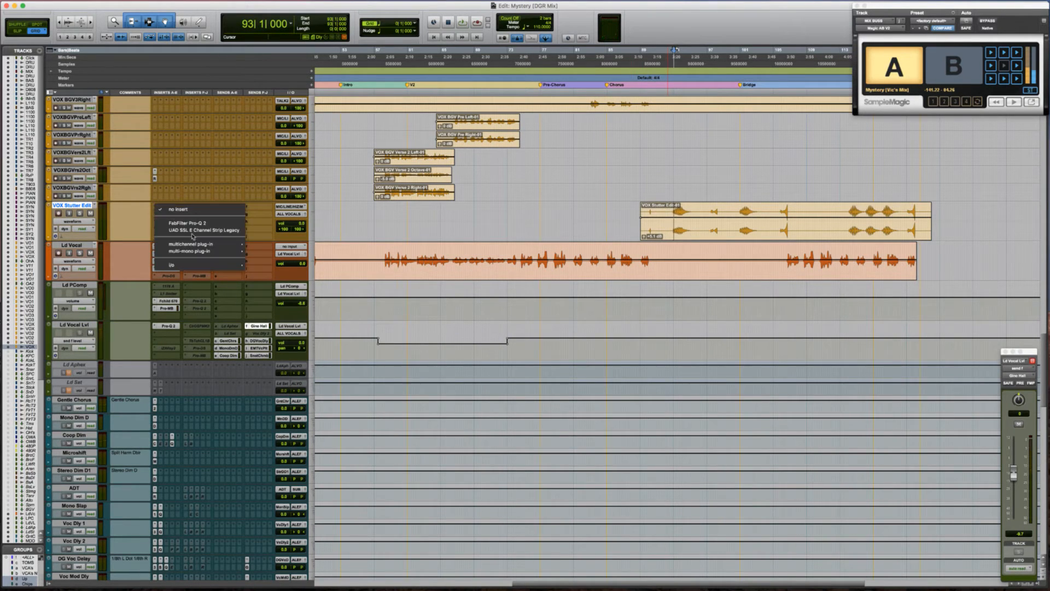
left_click(215, 234)
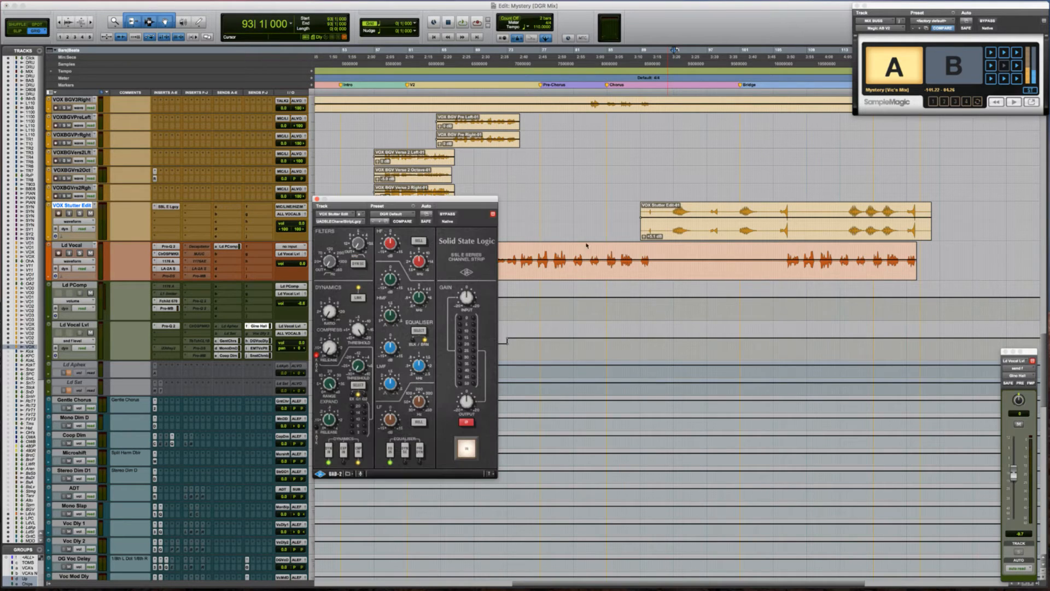
Adjust the SSL channel strip's compressor ratio while playing VOX Stutter Edit from bar 93
left_click(668, 52)
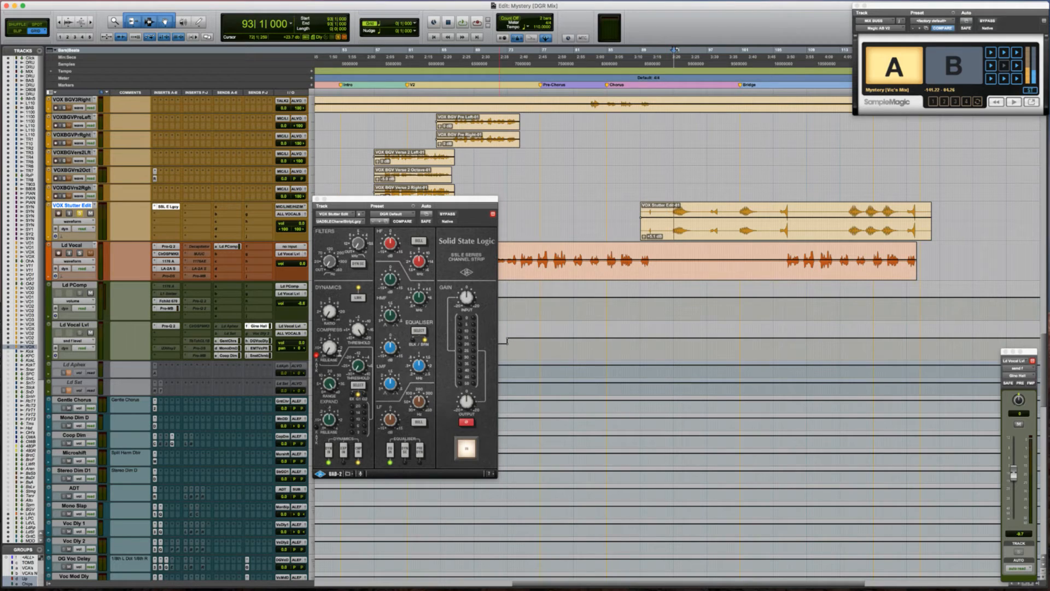
key("space")
left_click(331, 292)
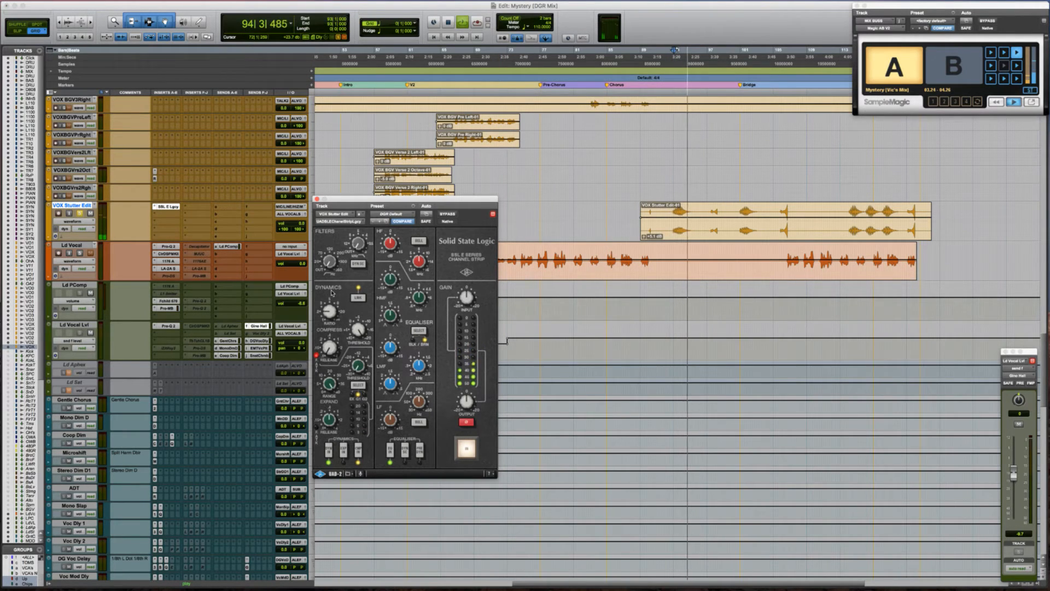
key("space")
Add a send from VOX Stutter Edit to the I - Coop Dim (Stereo) bus and set its level by ear
left_click(225, 207)
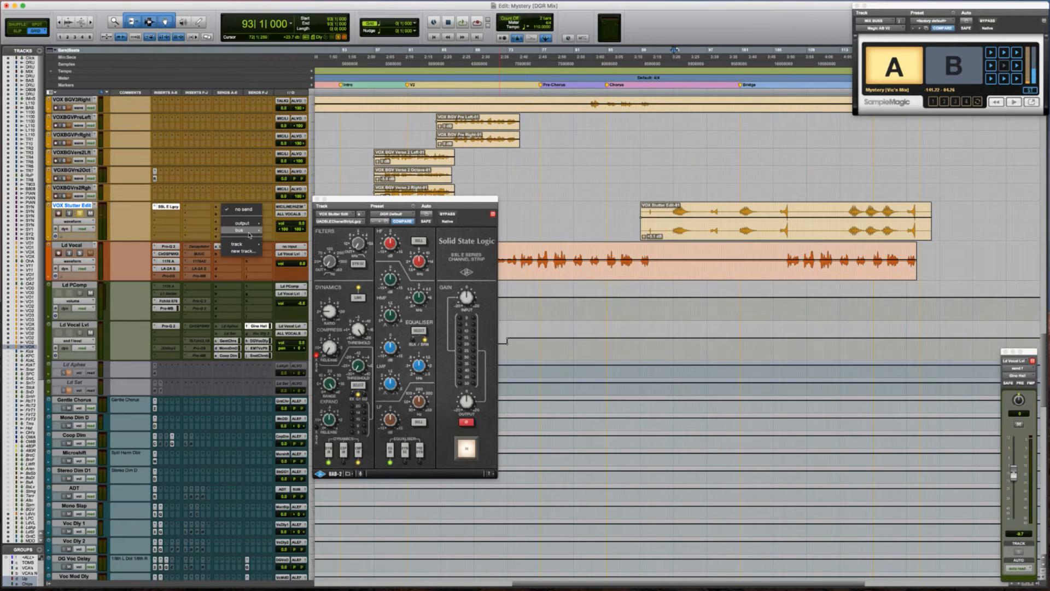
mouse_move(248, 234)
mouse_move(295, 232)
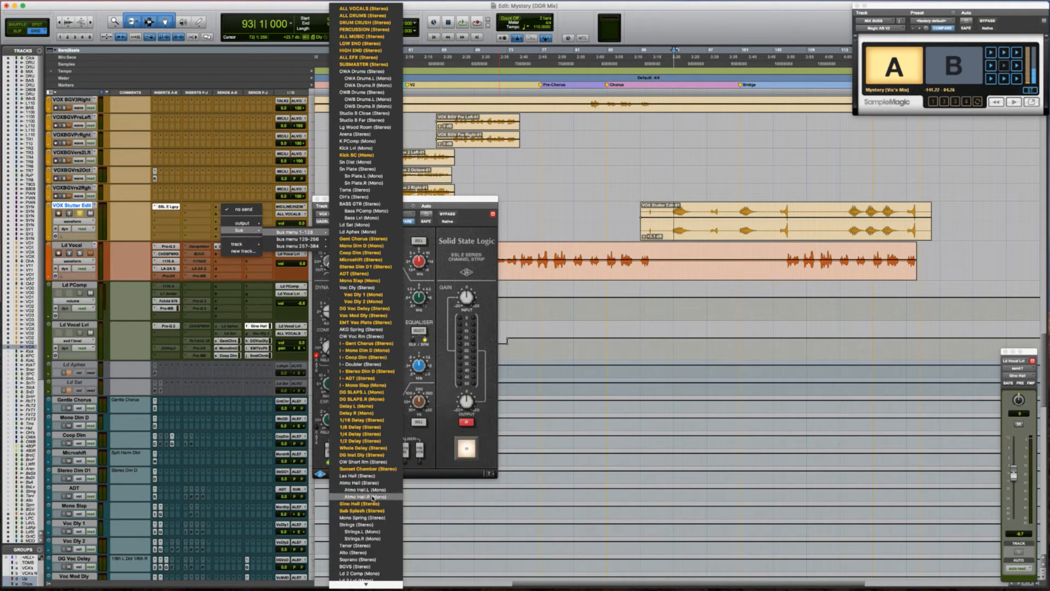
left_click(367, 357)
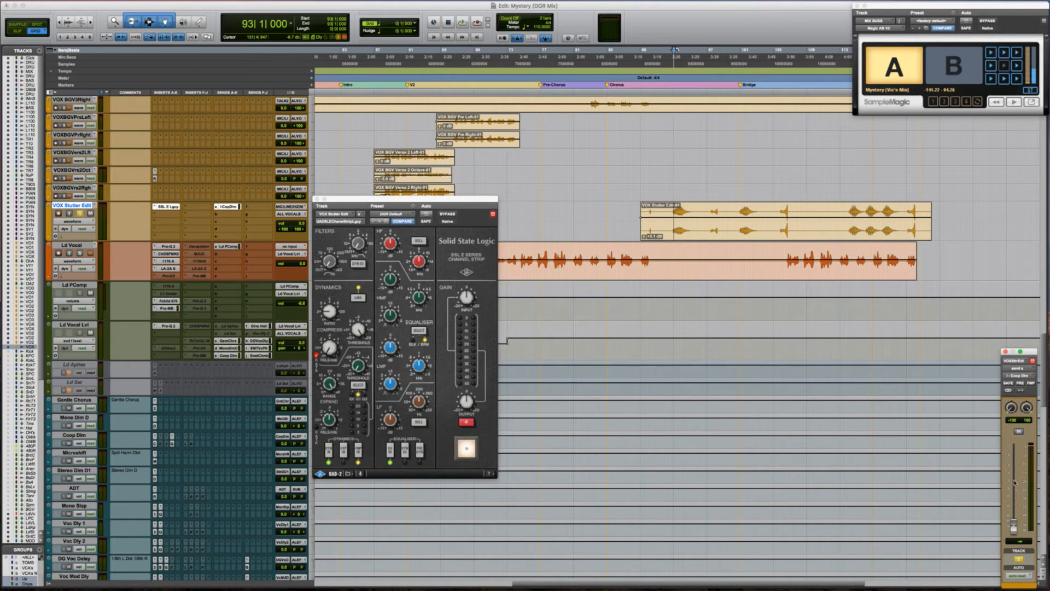
key("space")
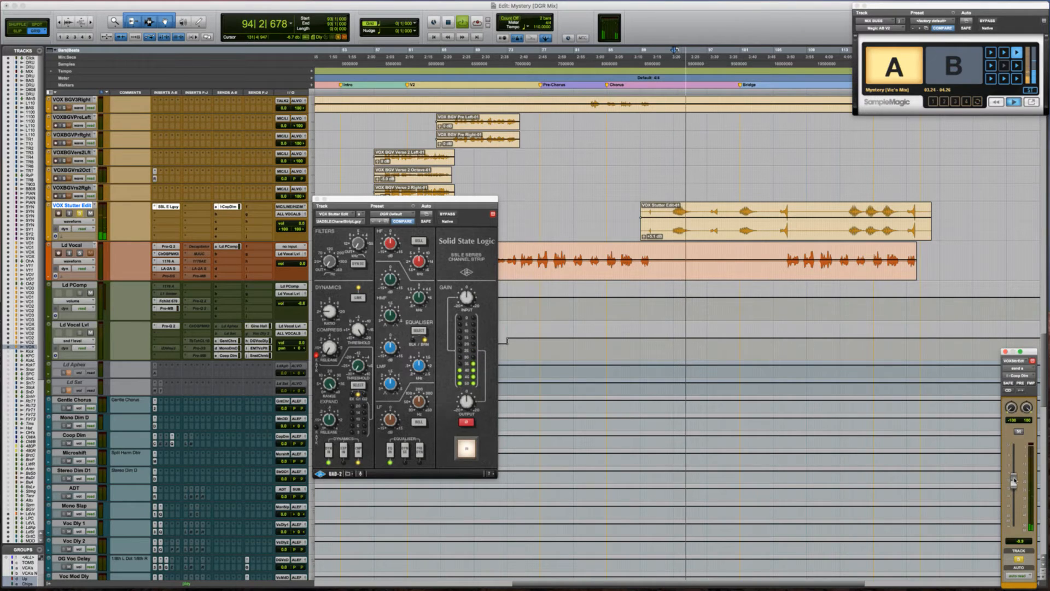
key("space")
Add a second send from VOX Stutter Edit to the Gino Hall (Stereo) bus and raise its level during playback
left_click(220, 214)
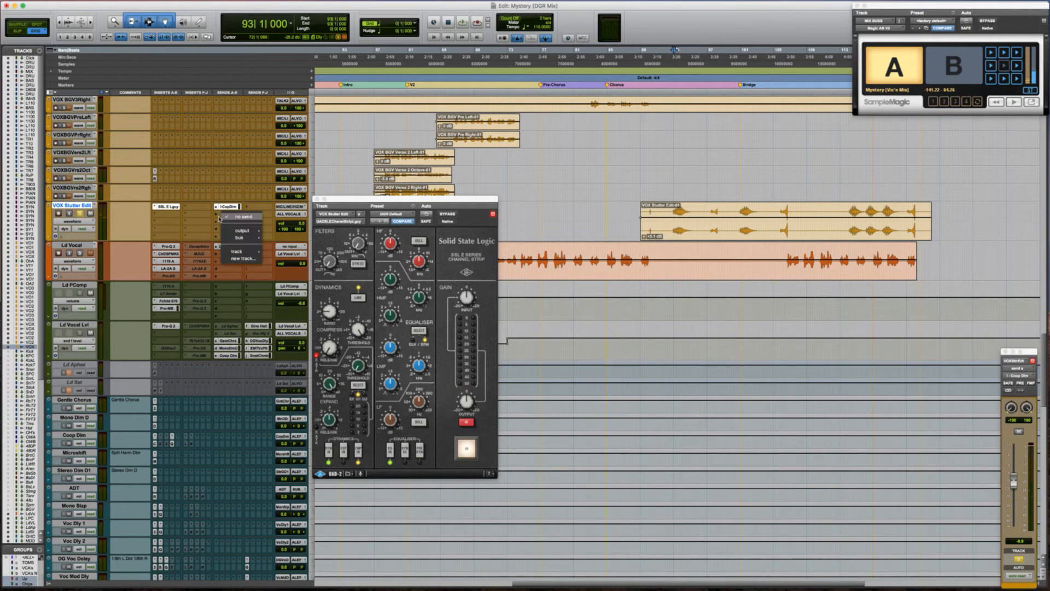
mouse_move(245, 244)
mouse_move(312, 240)
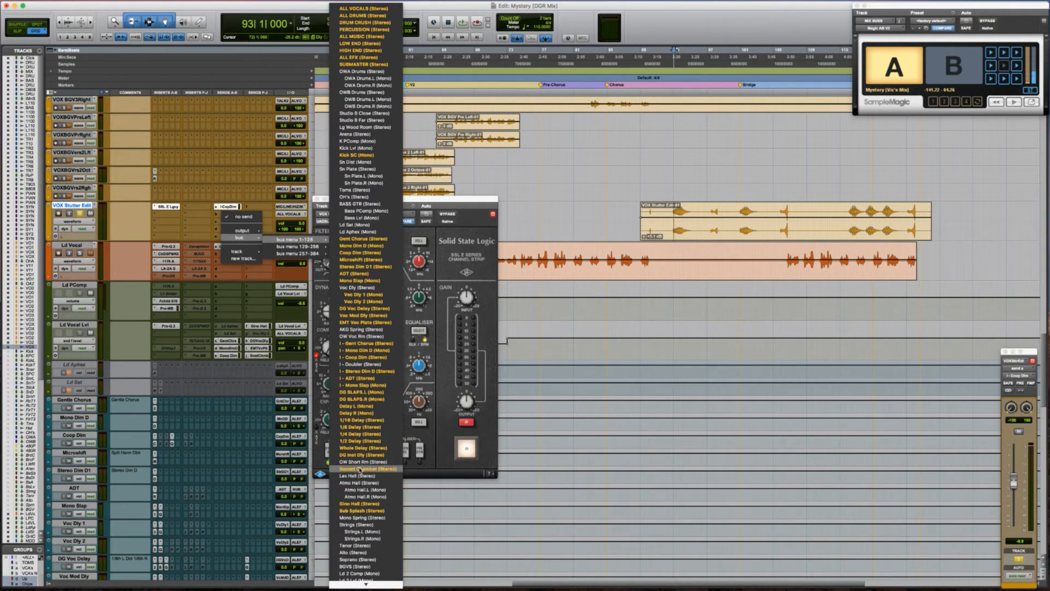
left_click(368, 504)
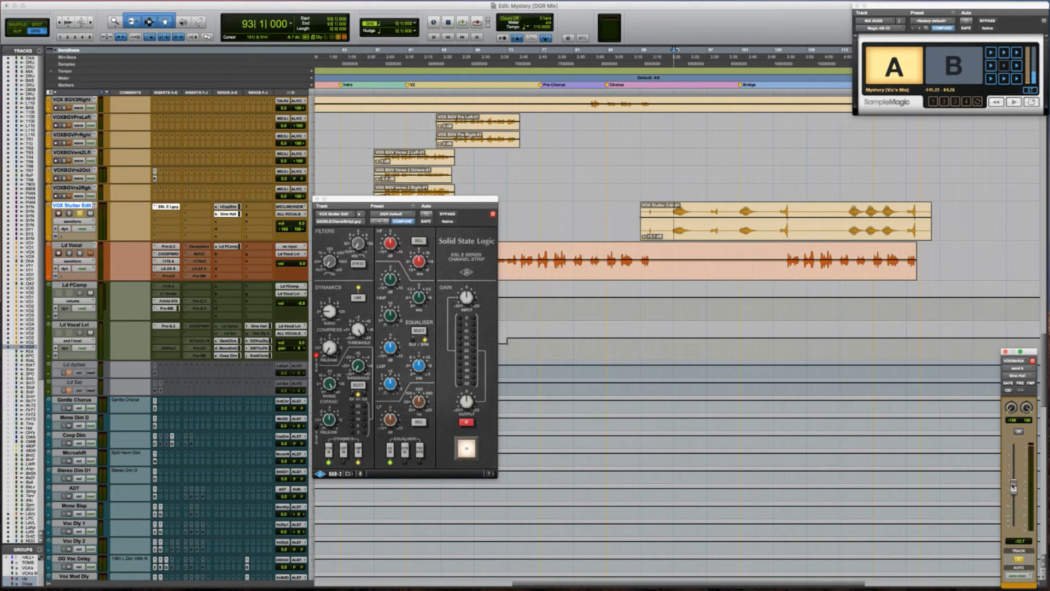
key("space")
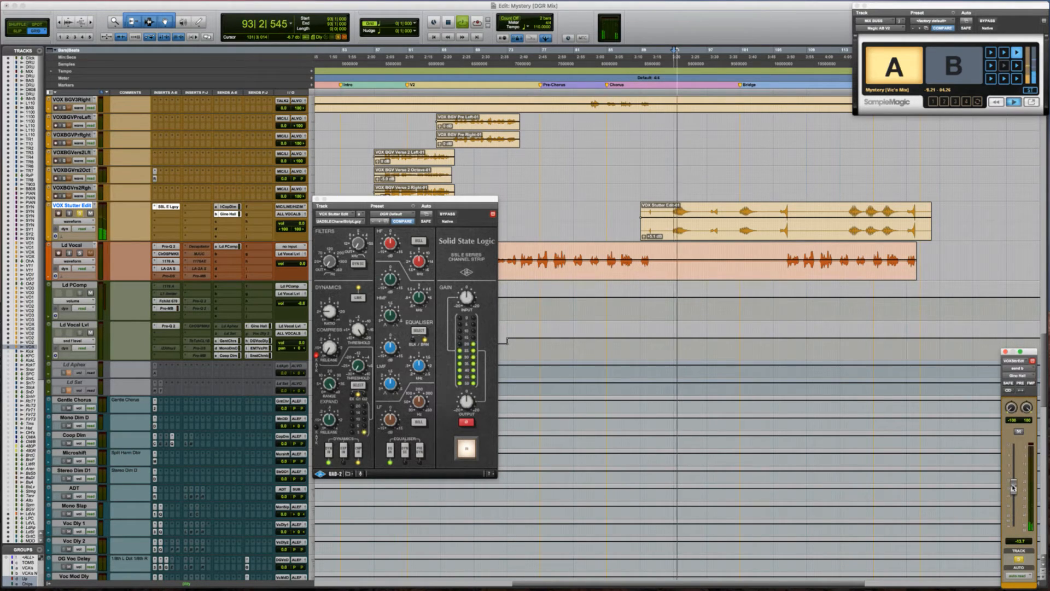
left_click_drag(1012, 488, 1013, 483)
key("space")
key("space")
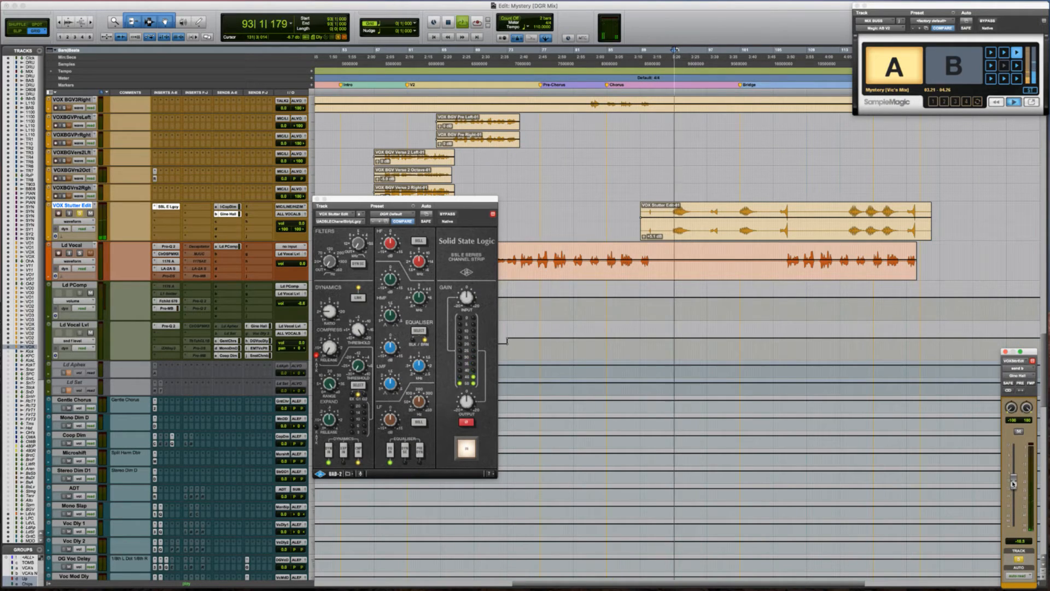
key("space")
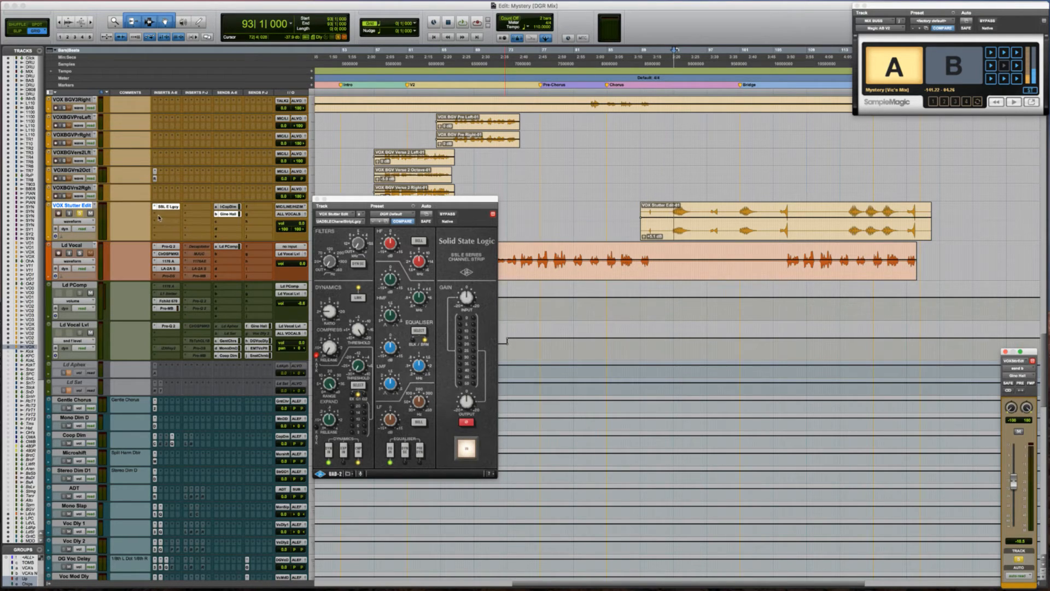
Add a third send from VOX Stutter Edit to the Sunset Chamber (Stereo) bus and set its level to about -26 dB
left_click(217, 226)
mouse_move(240, 245)
mouse_move(296, 246)
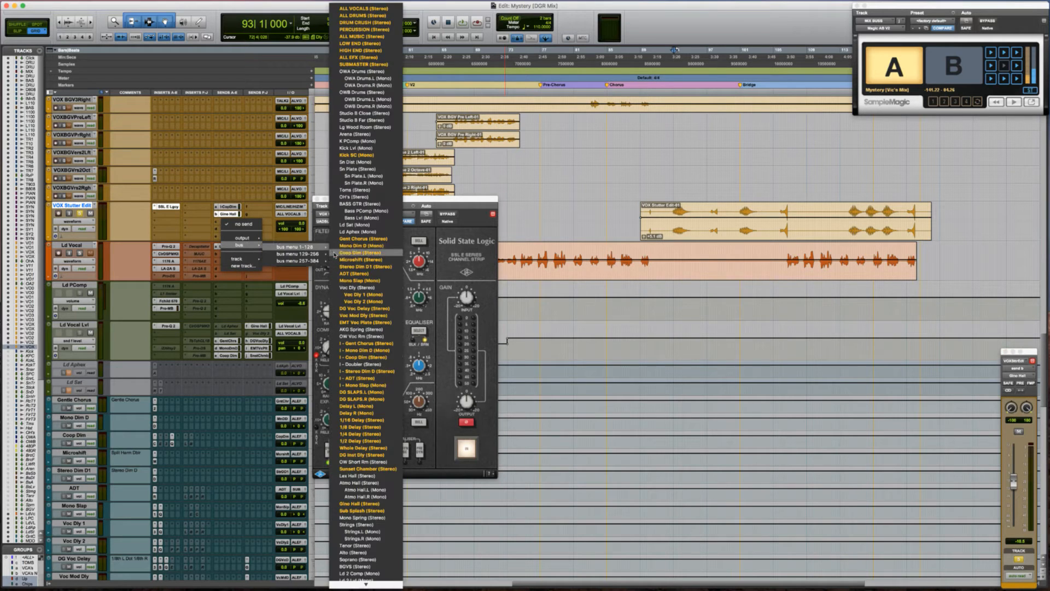
left_click(366, 468)
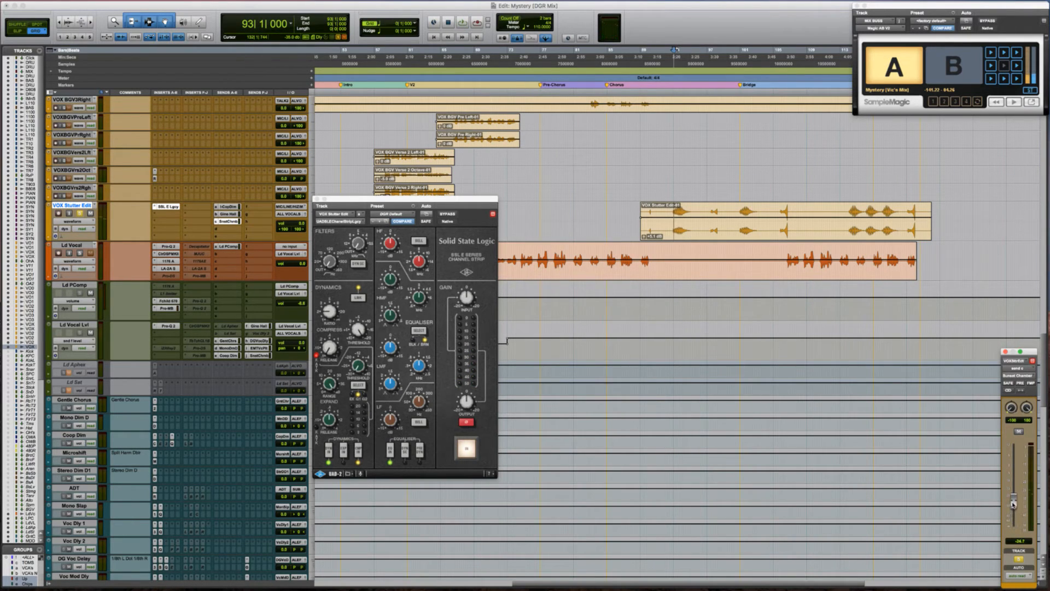
key("space")
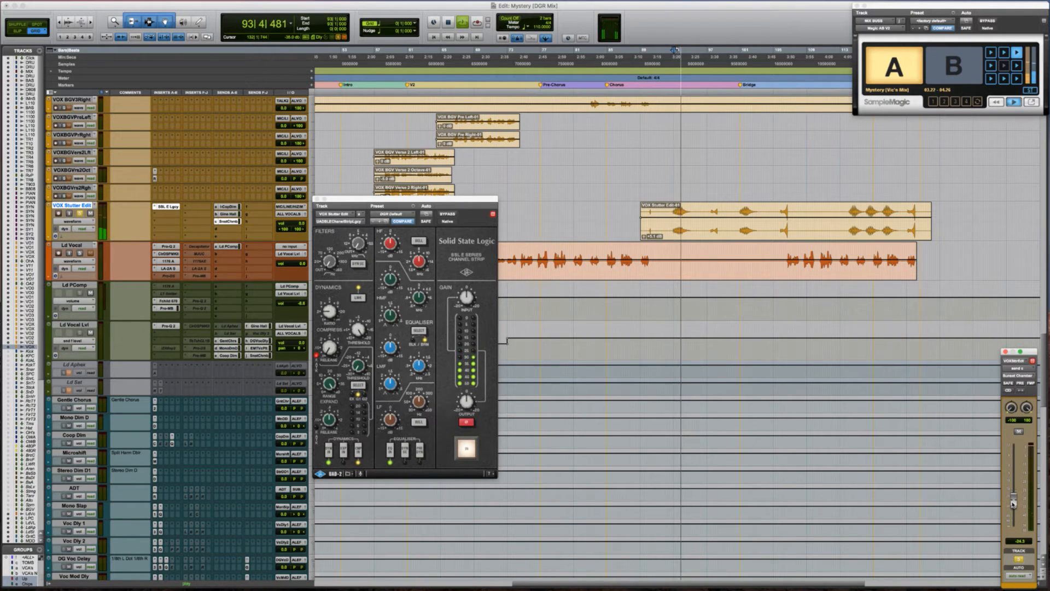
left_click_drag(1014, 500, 1013, 504)
key("space")
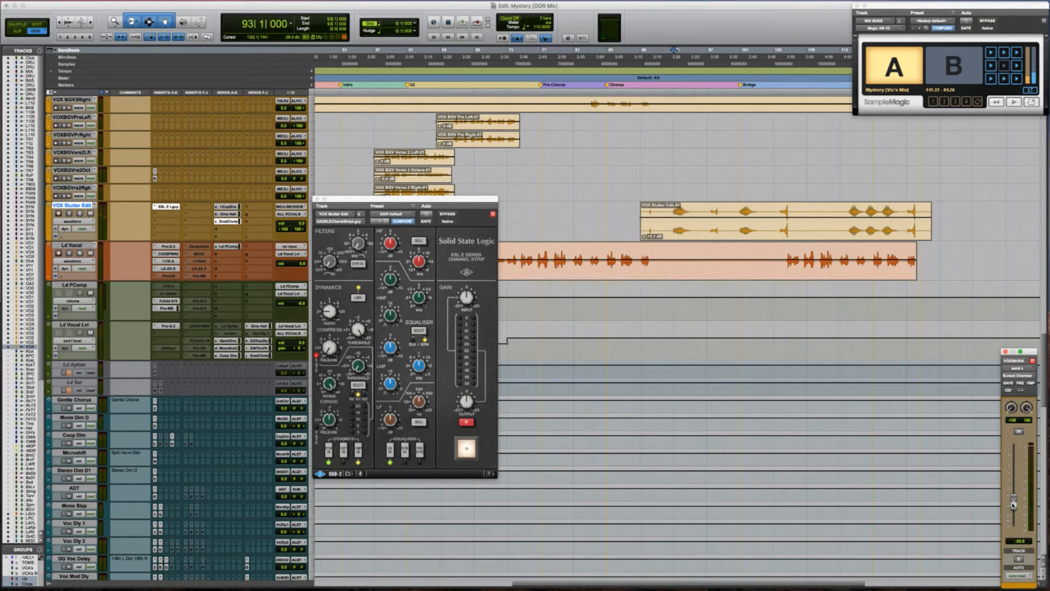
Audition the processed VOX Stutter Edit in the mix, close the channel strip window, and replay from the clip's start
key("space")
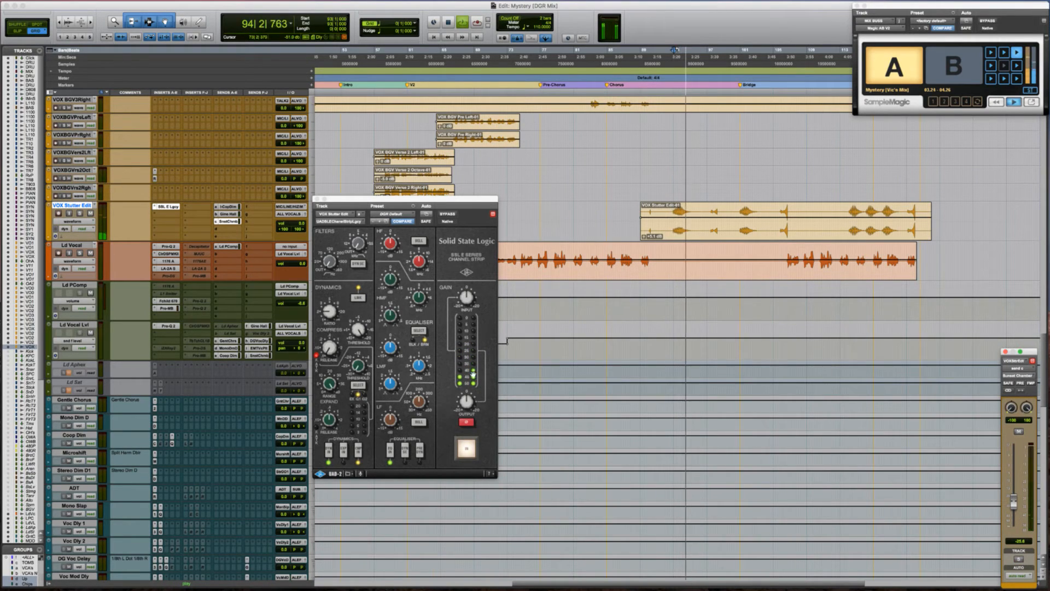
left_click(321, 200)
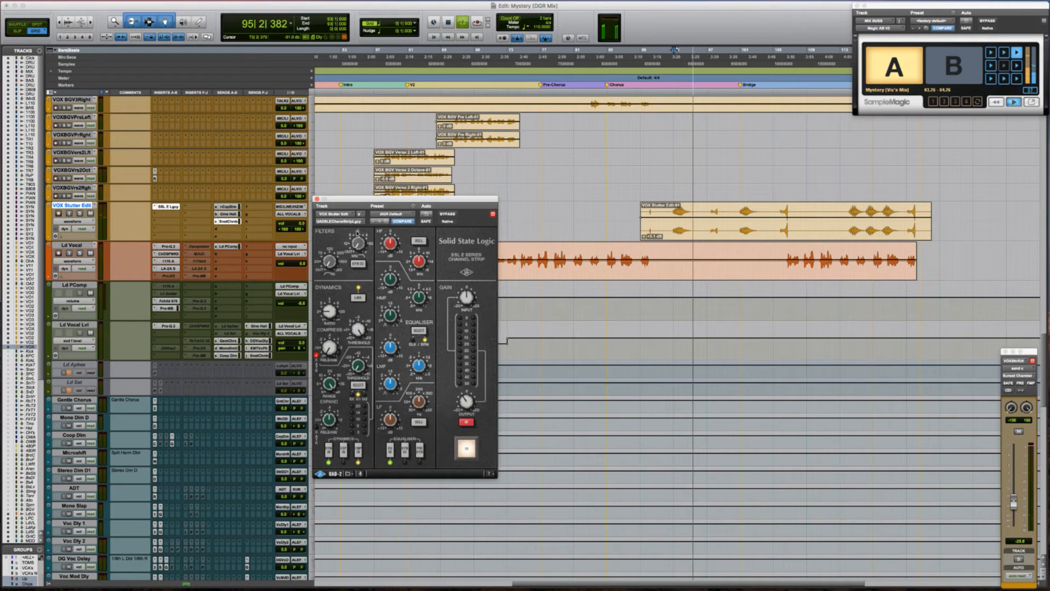
left_click(321, 200)
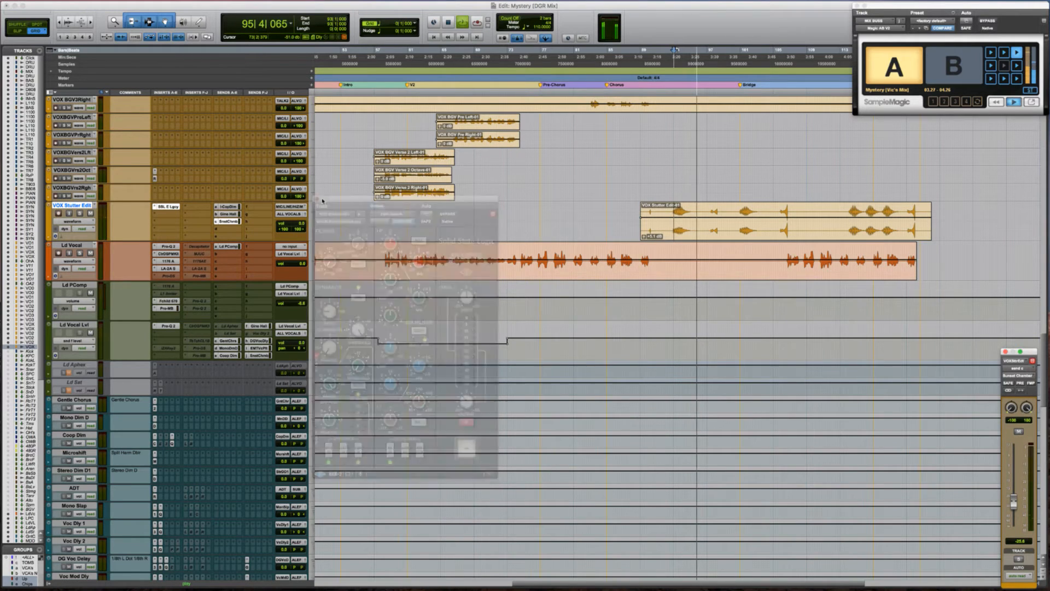
key("space")
left_click(632, 216)
key("space")
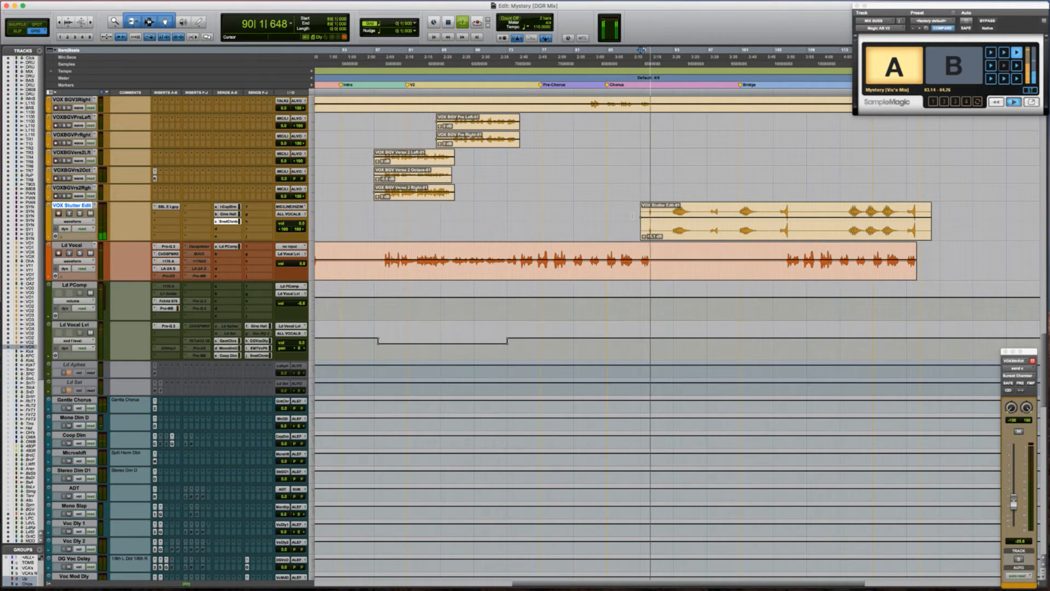
key("space")
Check the VOX Stutter Edit entry against the end of the lead vocal phrase, playing from bar 90 and from before the clip
left_click(659, 212)
key("t")
key("t")
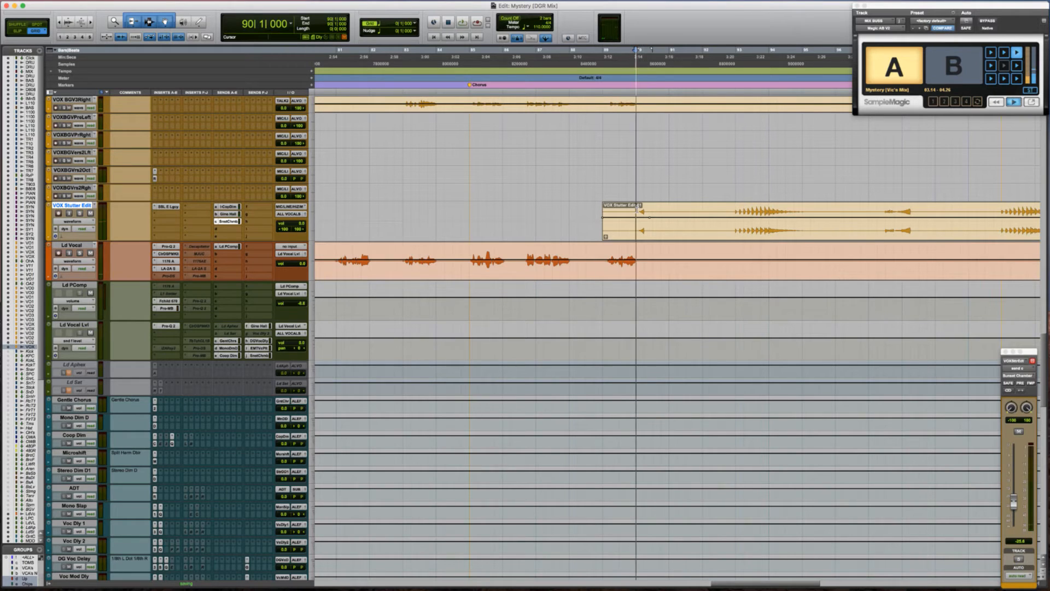
key("space")
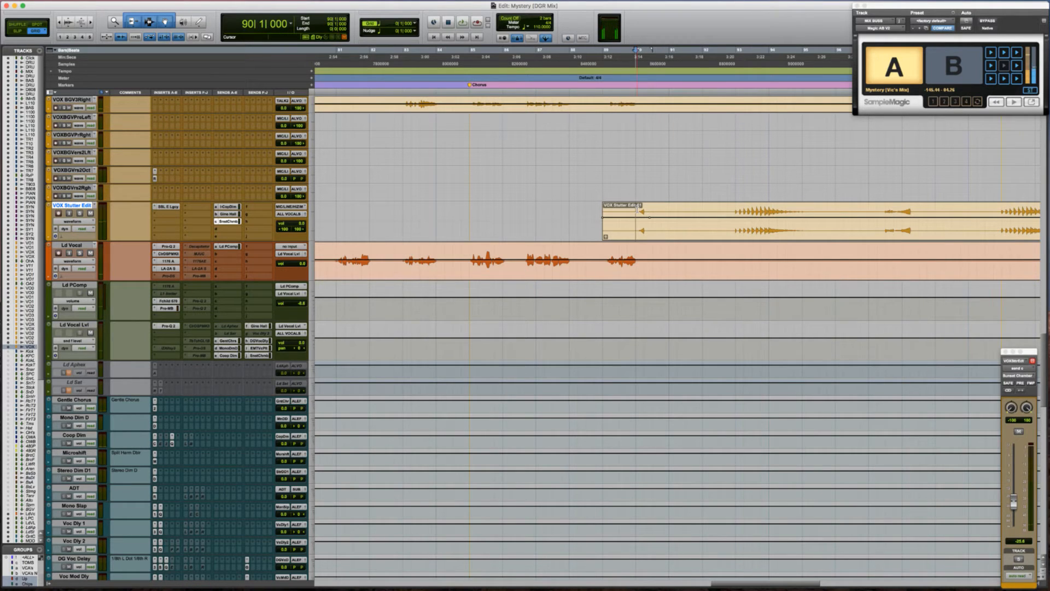
key("space")
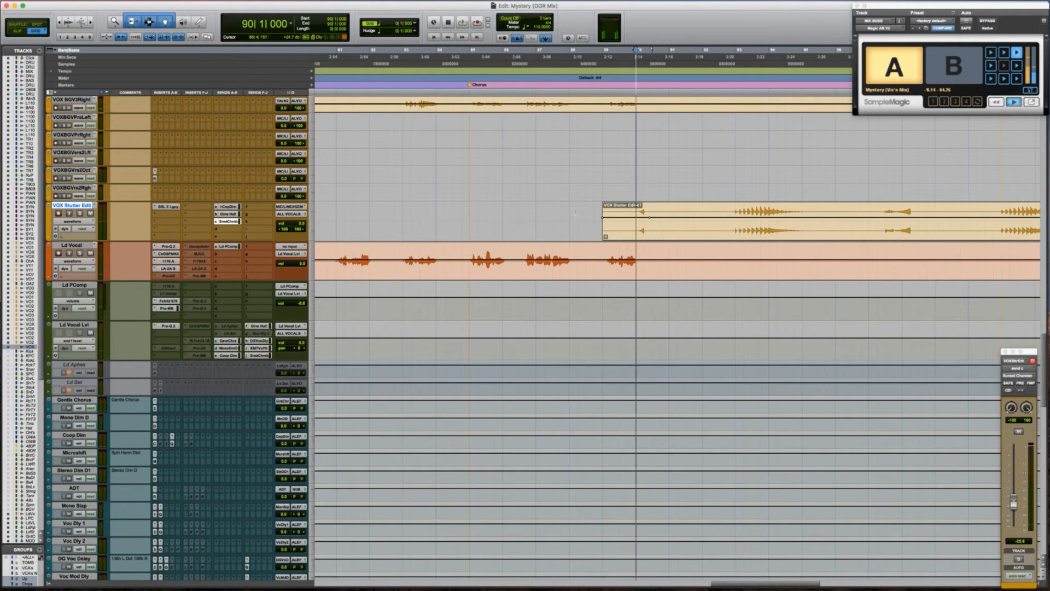
left_click(586, 213)
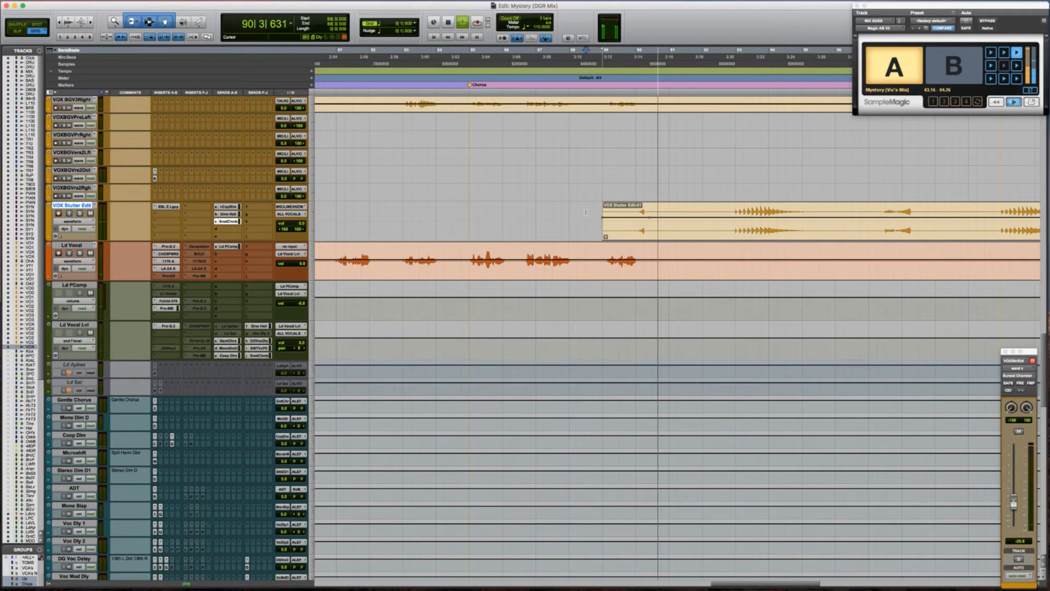
key("r")
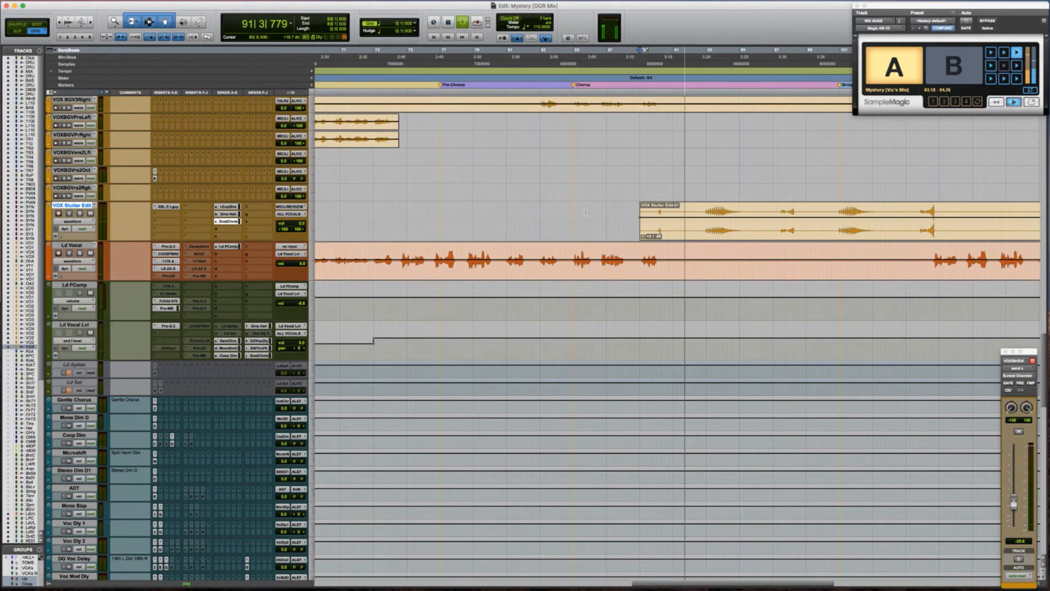
scroll(585, 212, "right", 5)
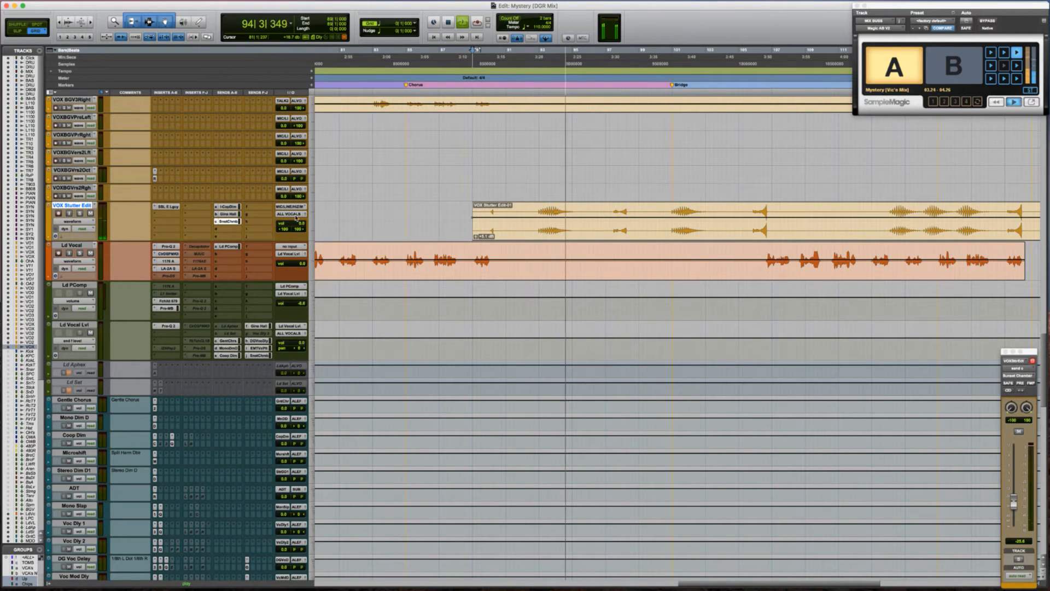
Insert the stereo Lo-Fi plug-in on VOX Stutter Edit in a free slot after the SSL E channel strip
left_click(168, 206)
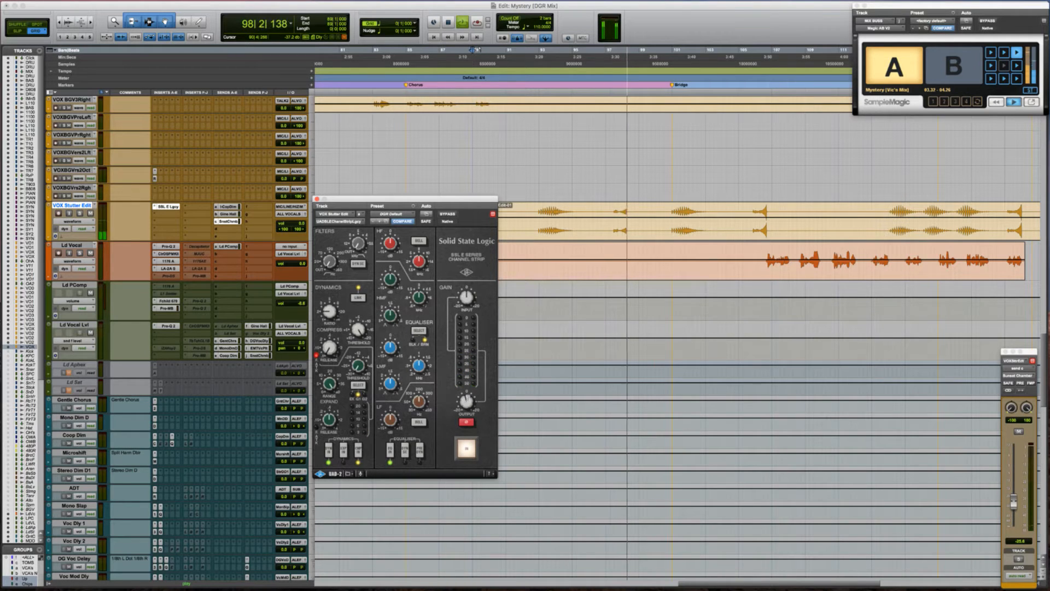
left_click(165, 206)
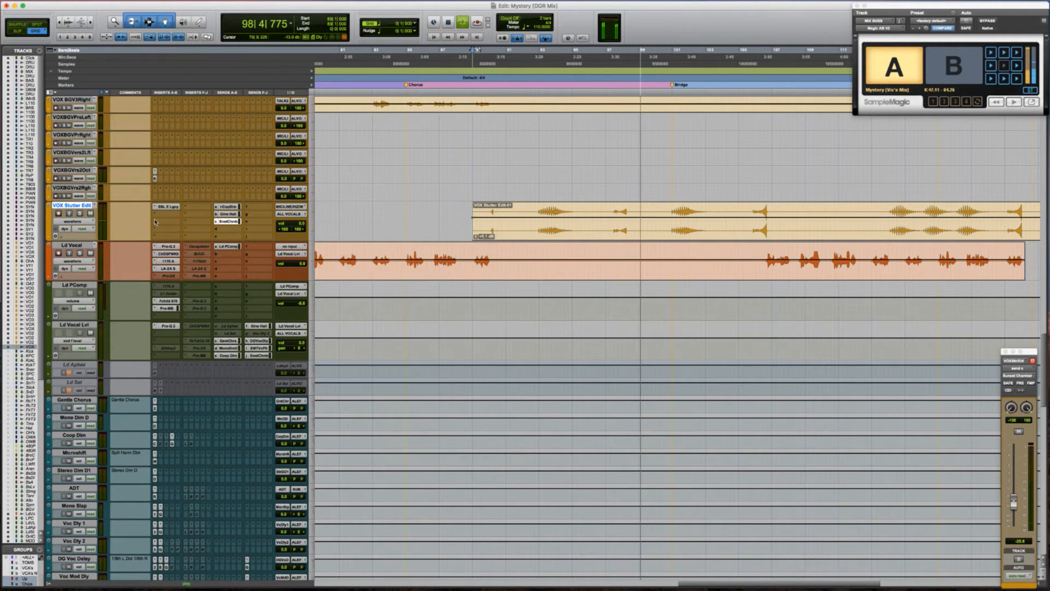
left_click(156, 221)
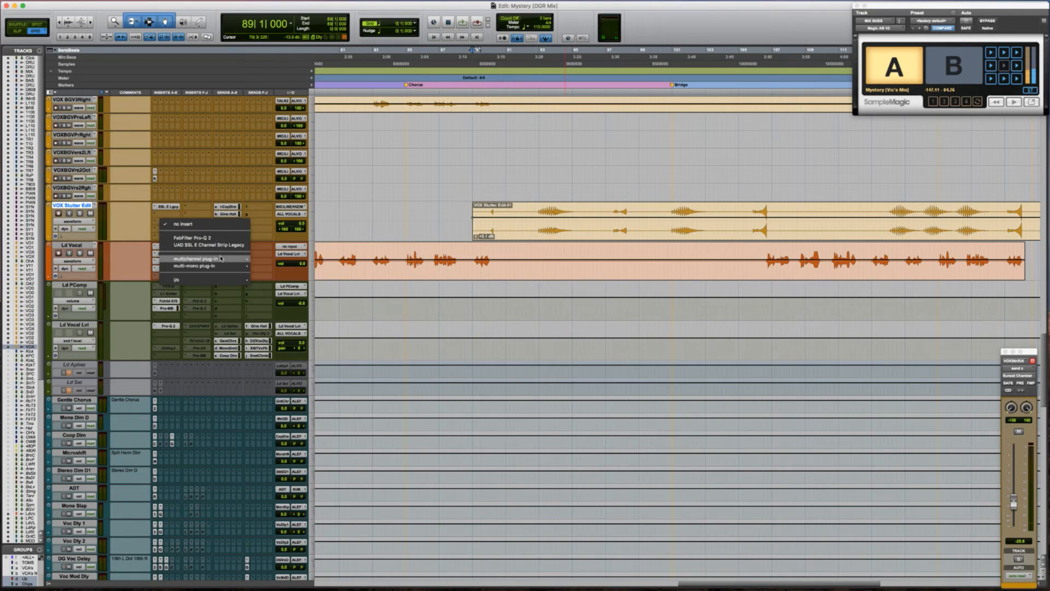
mouse_move(221, 258)
mouse_move(322, 192)
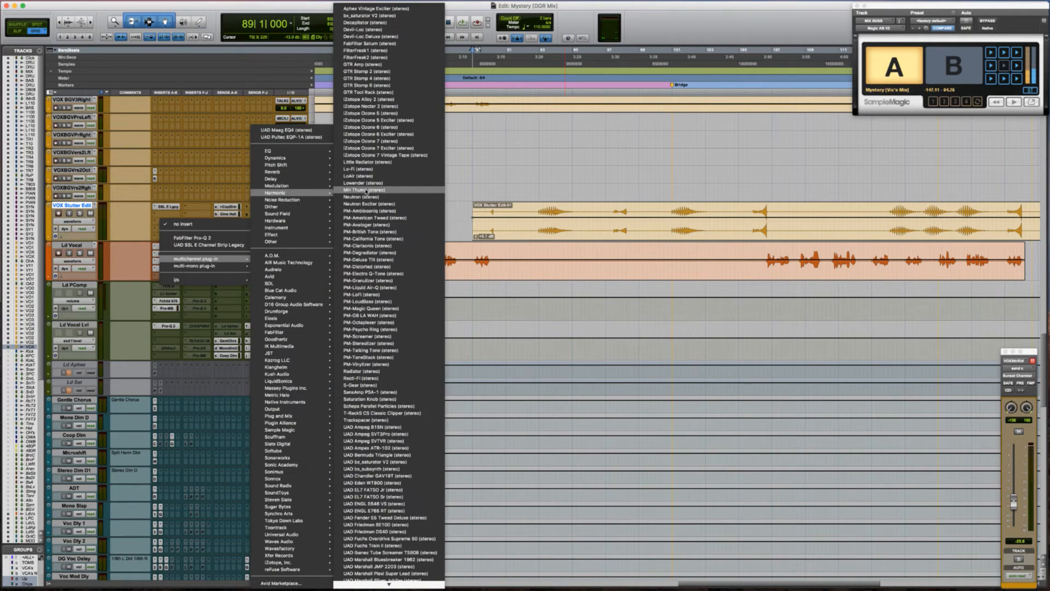
left_click(356, 169)
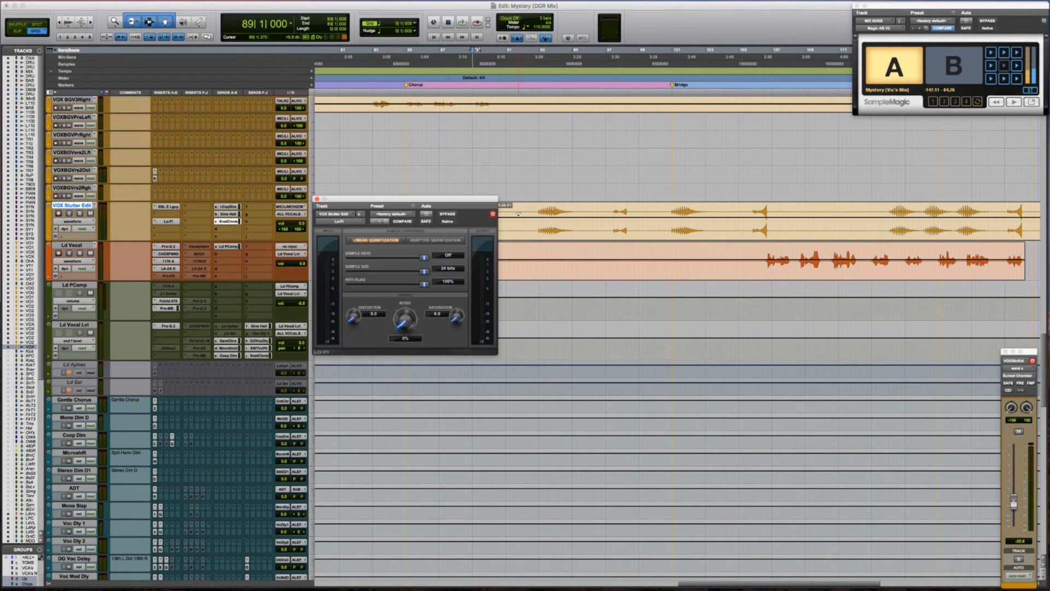
Audition VOX Stutter Edit from bar 93 and display Lo-Fi's Sample Size automation on the track
left_click(529, 208)
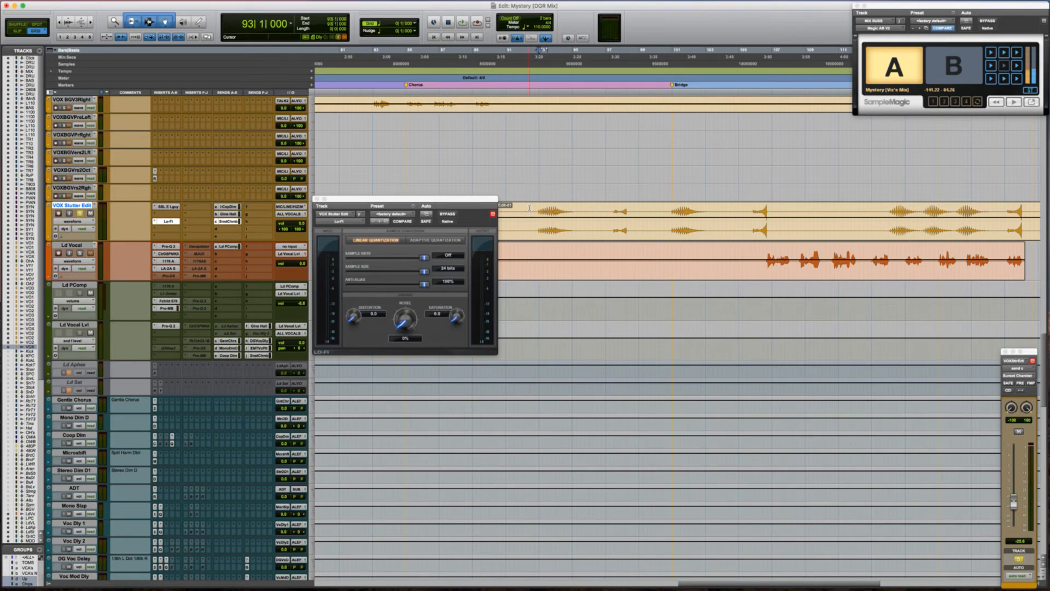
key("space")
mouse_move(425, 272)
left_mouse_down()
mouse_move(374, 273)
mouse_move(429, 272)
left_mouse_up()
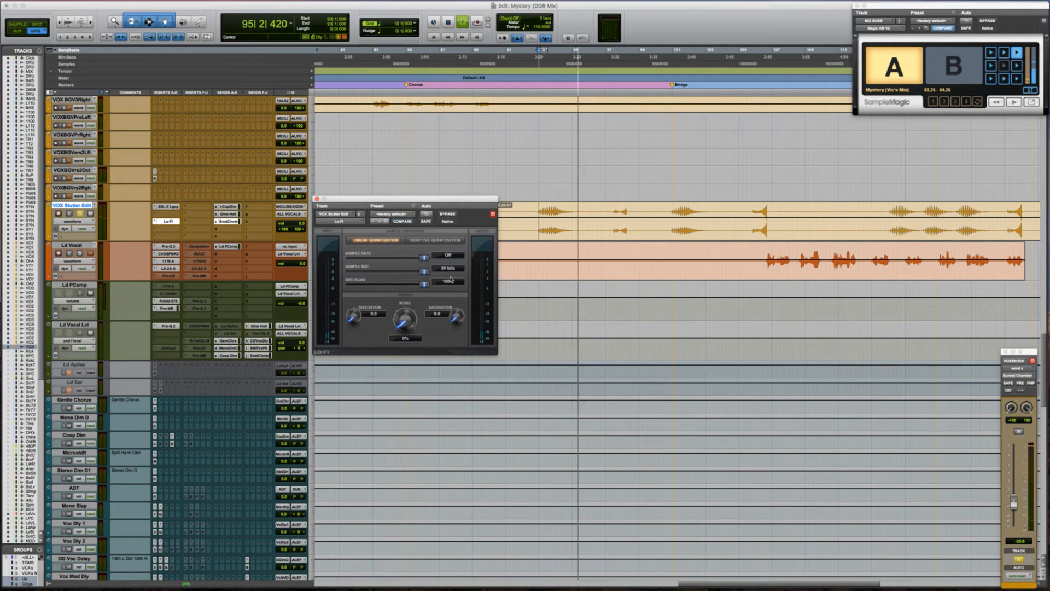
key("space")
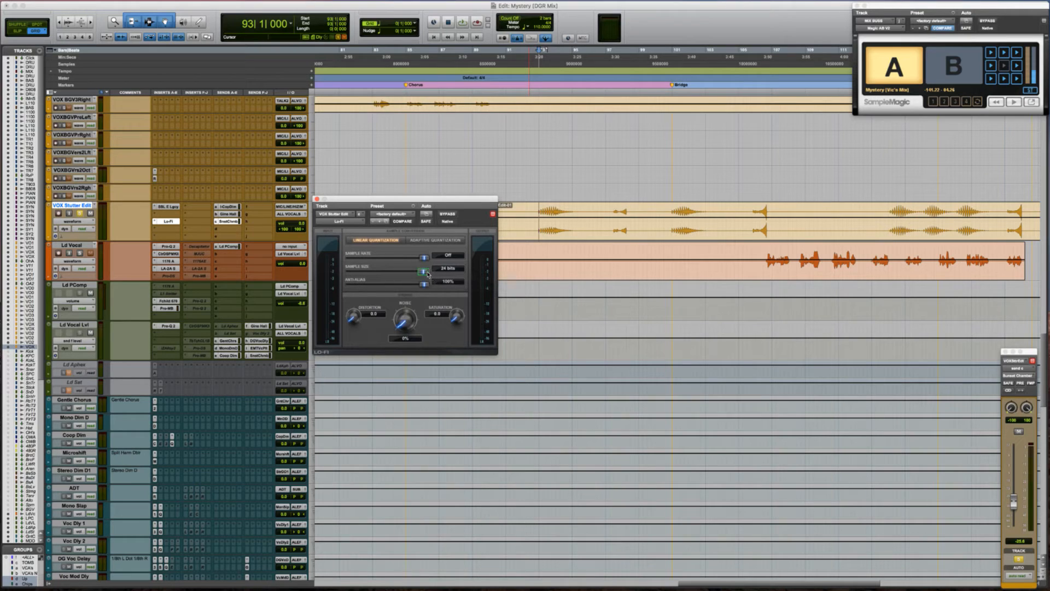
left_click(428, 274, "ctrl+super")
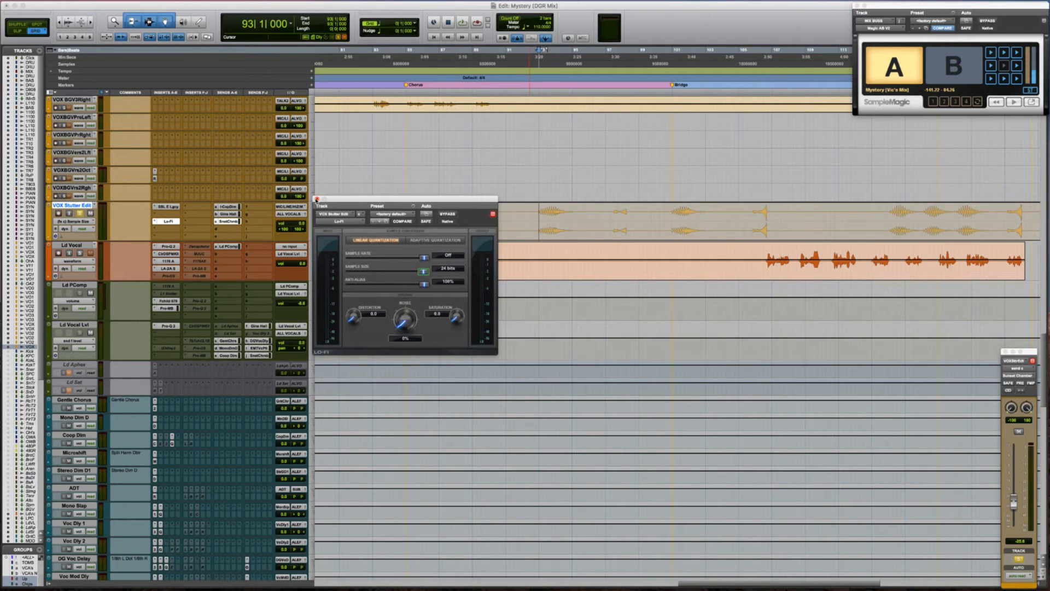
left_click(317, 199)
Draw a Sample Size automation dip falling from just before bar 93 to a low point at bar 95 and recovering by bar 96
key("t")
key("t")
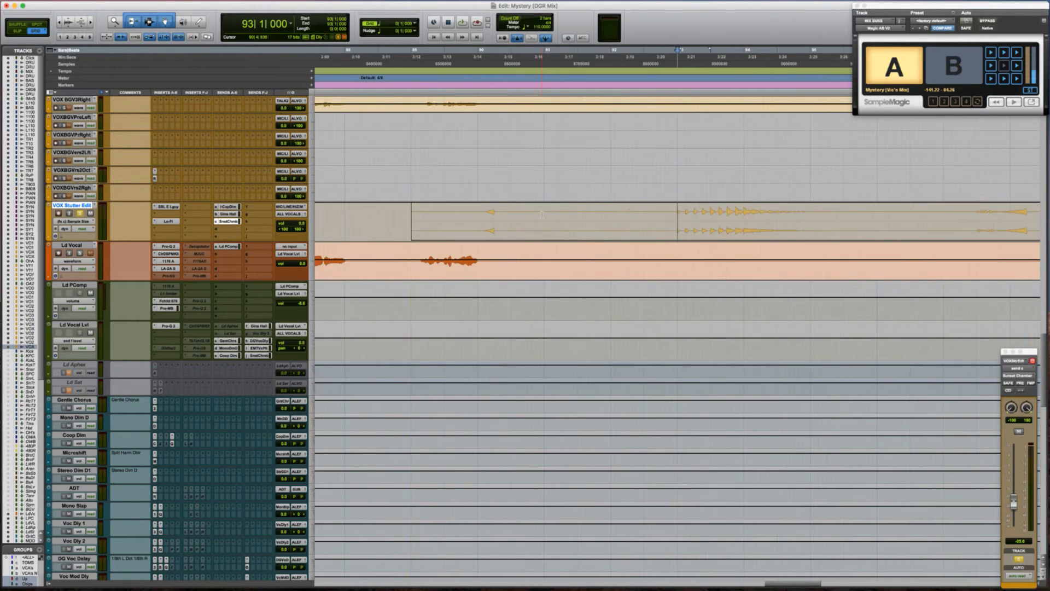
scroll(542, 214, "right", 3)
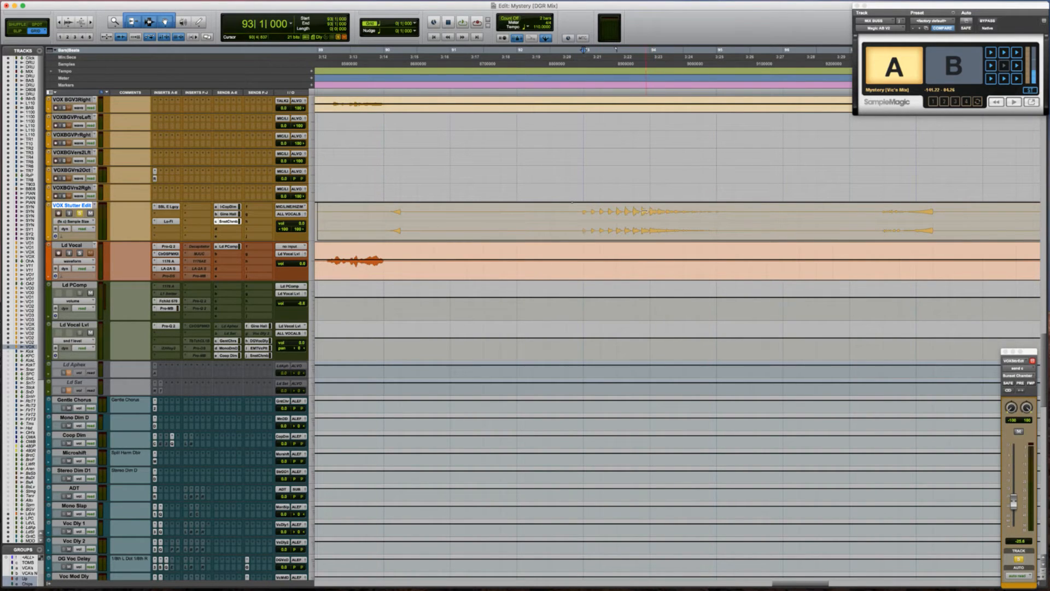
key("space")
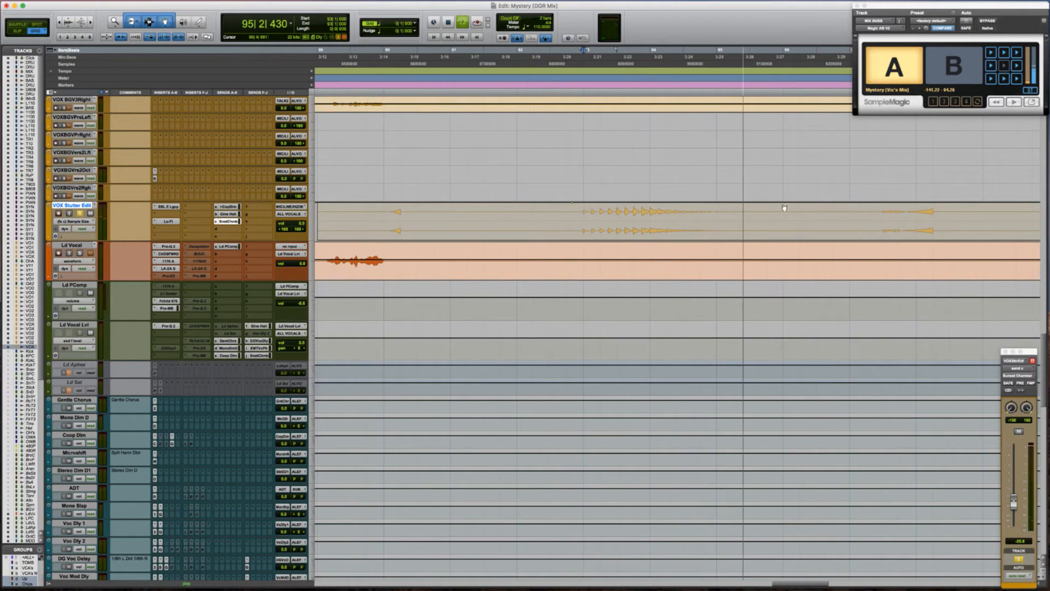
key("space")
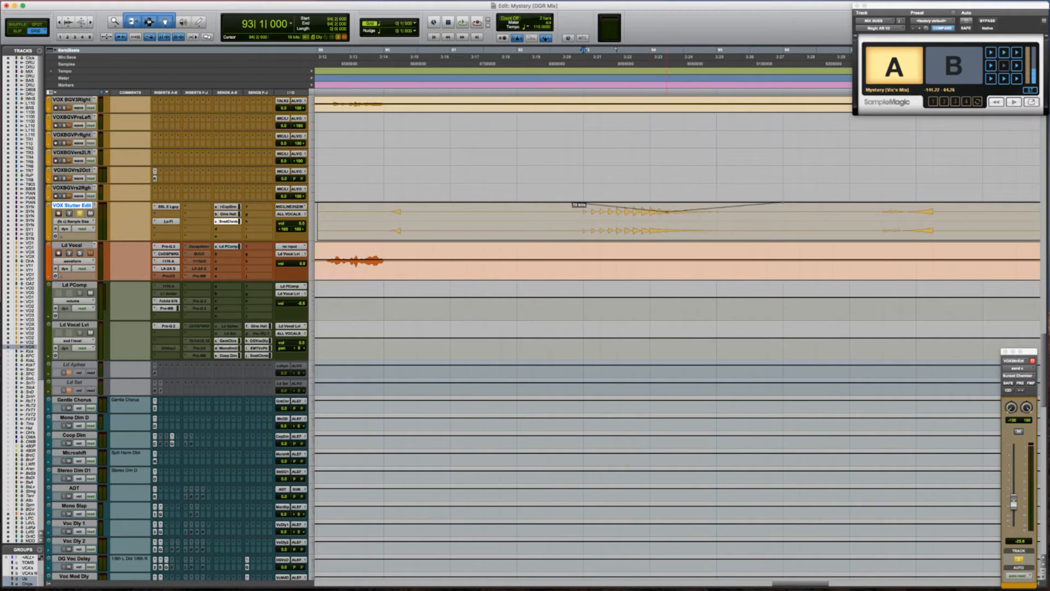
left_click_drag(683, 213, 717, 229)
key("space")
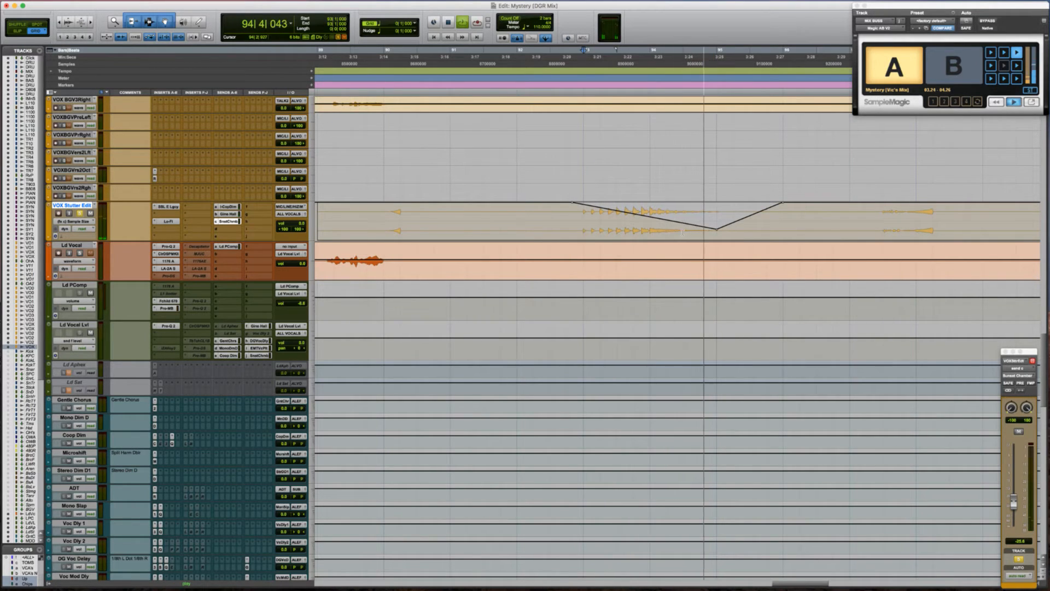
key("space")
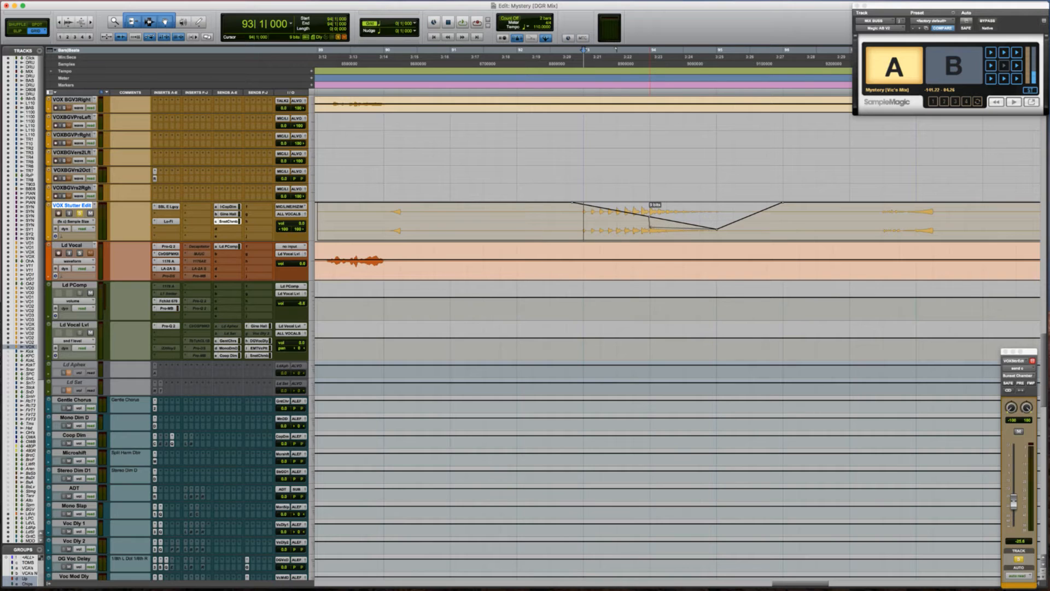
Add a low Sample Size breakpoint at bar 94, extend the recovery to bar 97, and replay from bar 93
left_click_drag(650, 227, 650, 227)
key("space")
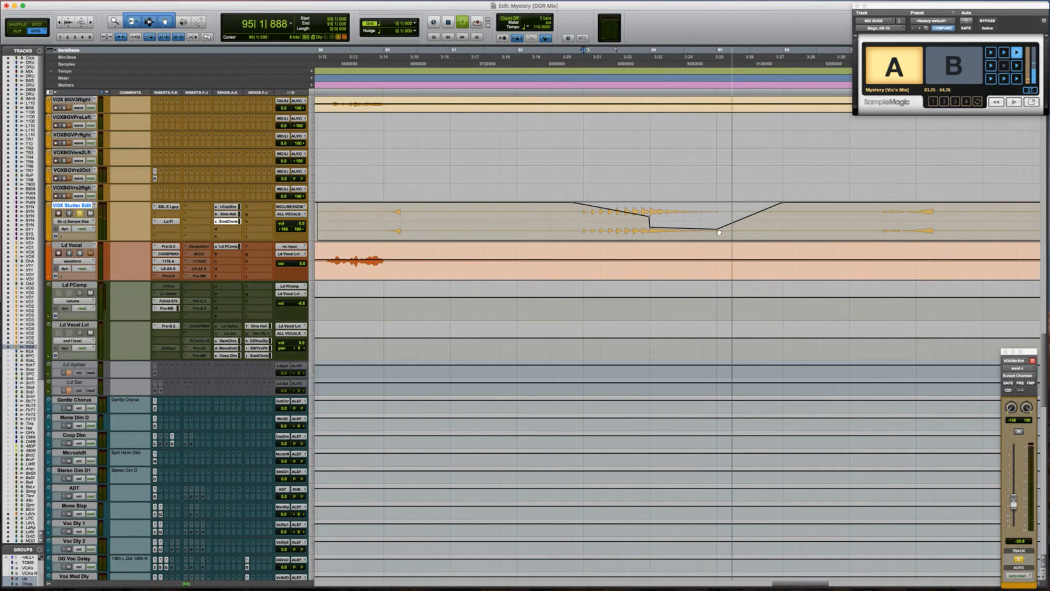
key("space")
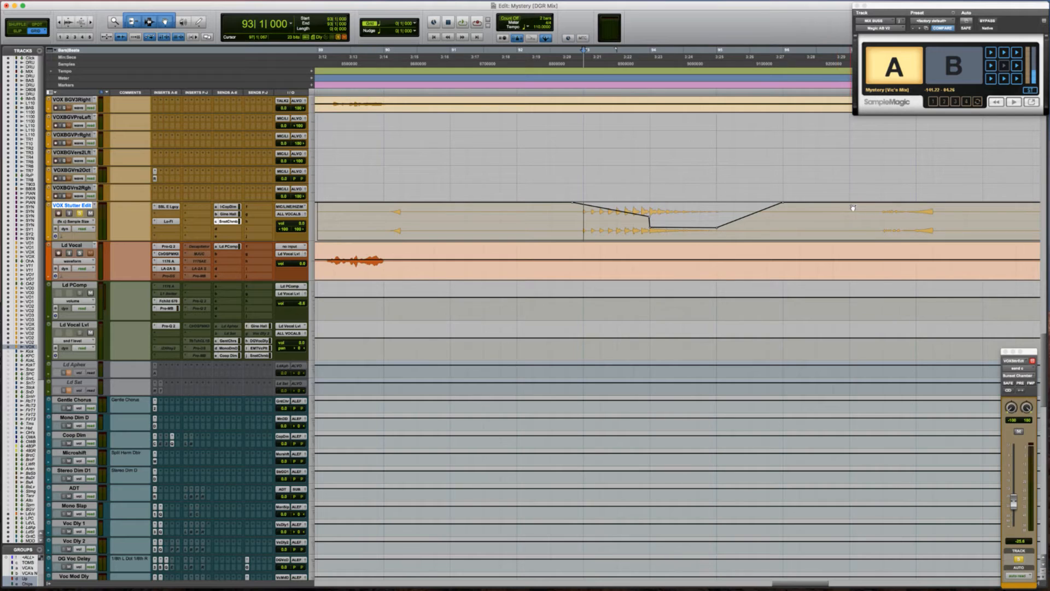
left_click(784, 204, "alt")
key("space")
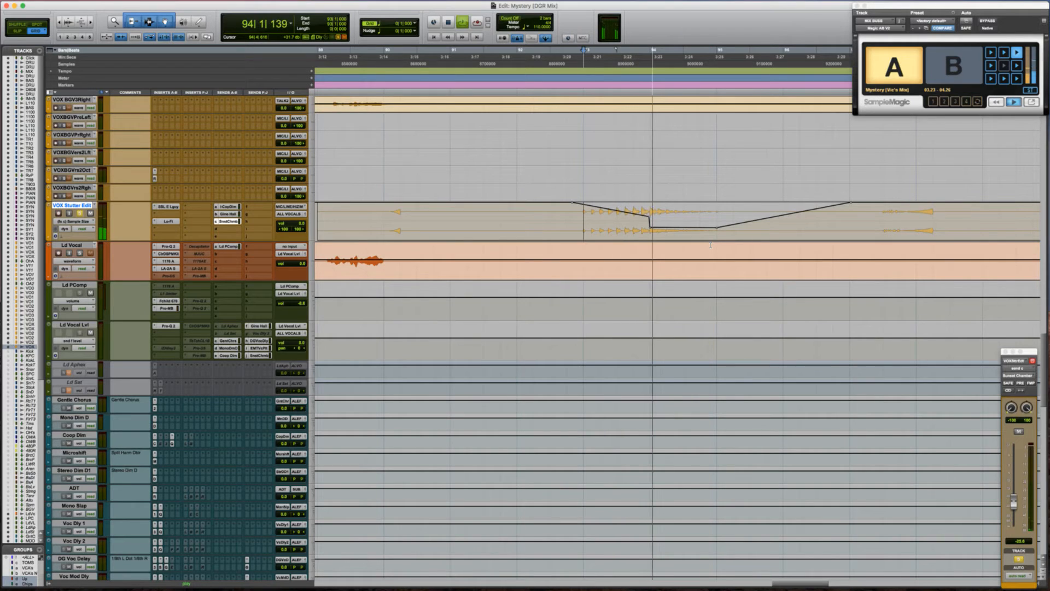
key("space")
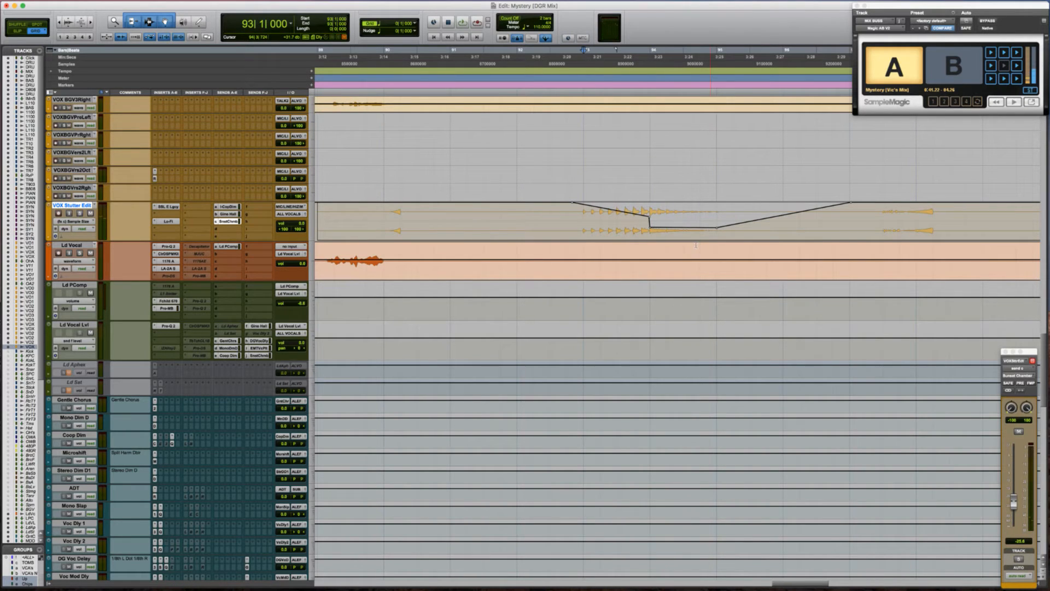
Delete the upper Sample Size breakpoint at bar 94 to make one continuous downward ramp, and audition it
key("space")
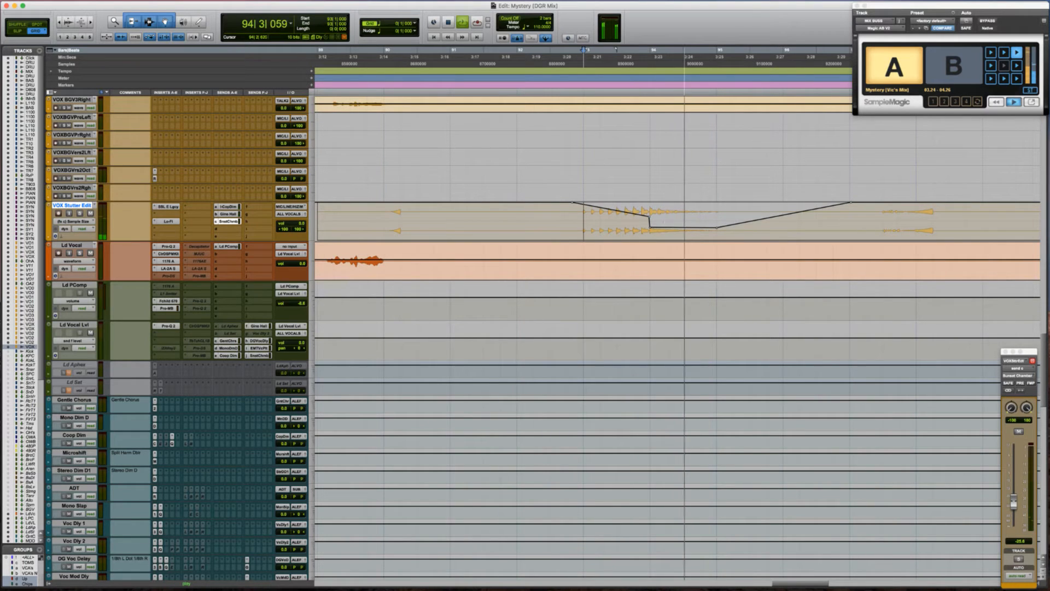
key("space")
left_click(649, 216, "alt")
key("space")
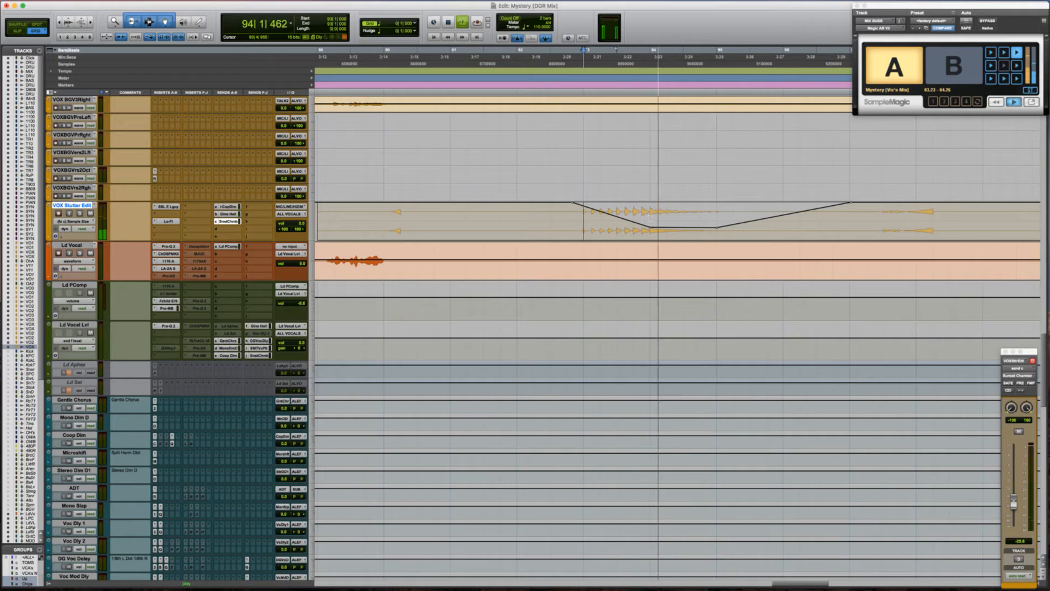
key("space")
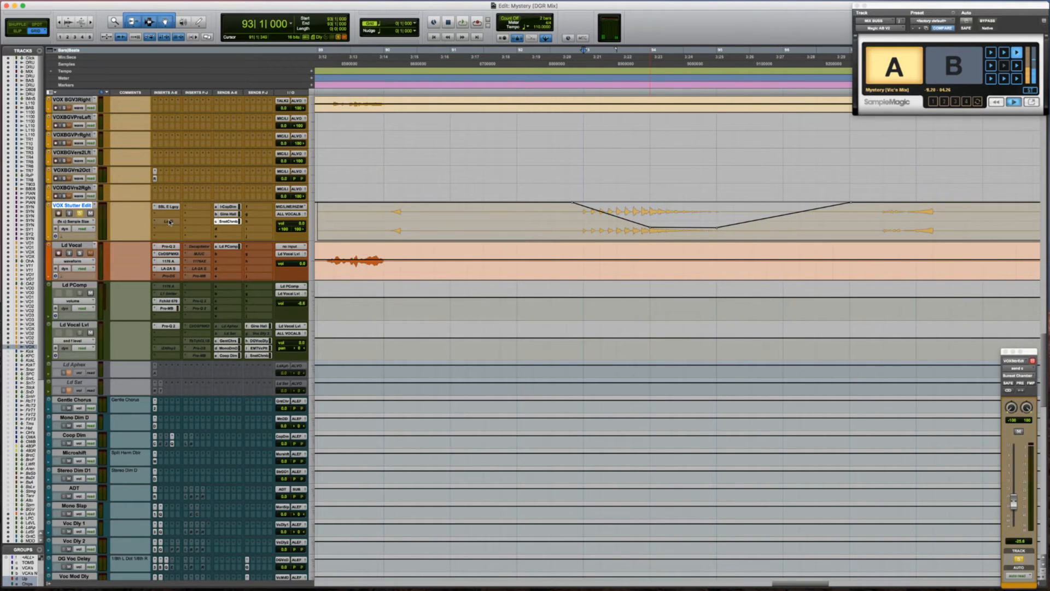
Audition the stutter with Lo-Fi bypassed, re-enable the plug-in, and save the session
key("space")
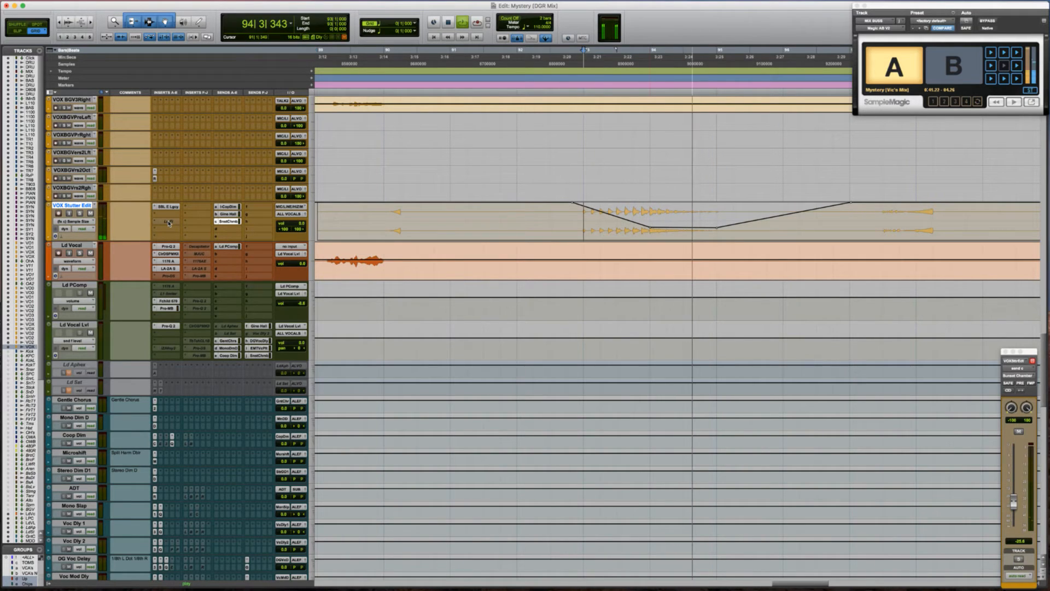
left_click(168, 222, "ctrl+super")
key("super+s")
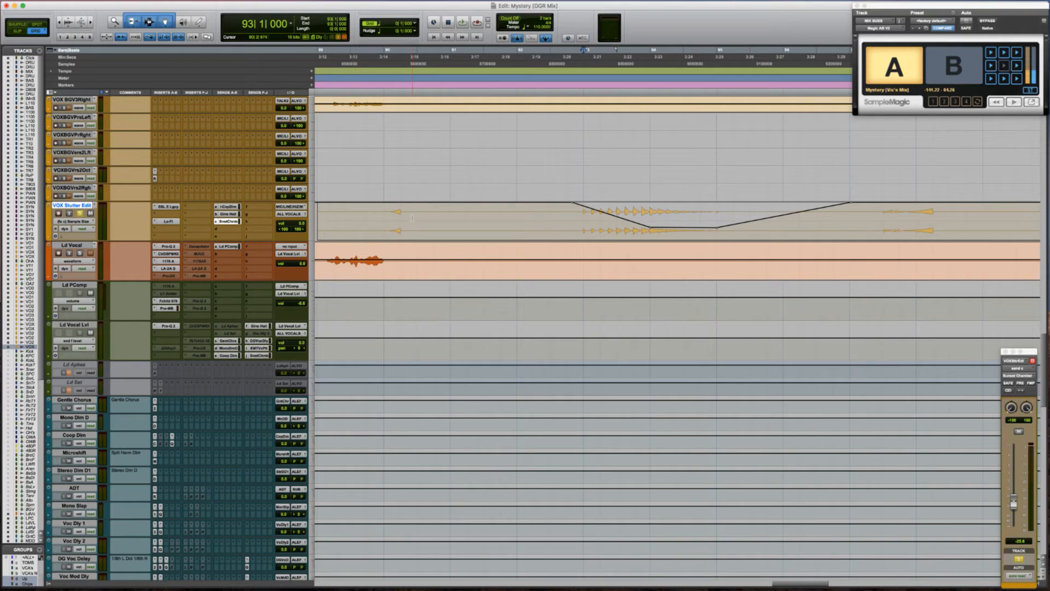
Raise the Gino Hall send level of VOX Stutter Edit while playing from bar 93
key("space")
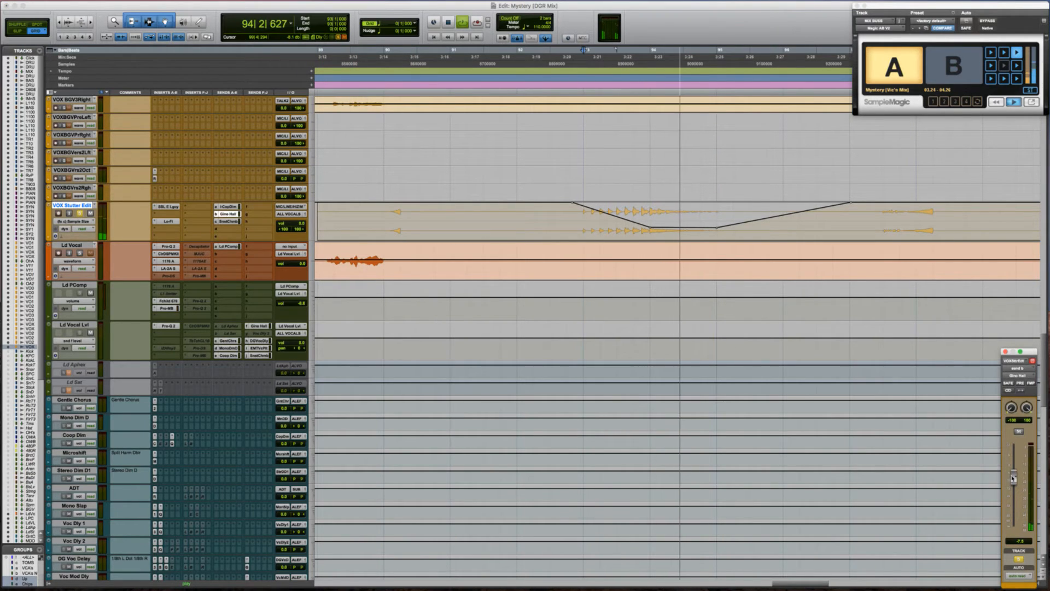
left_click_drag(1014, 483, 1012, 477)
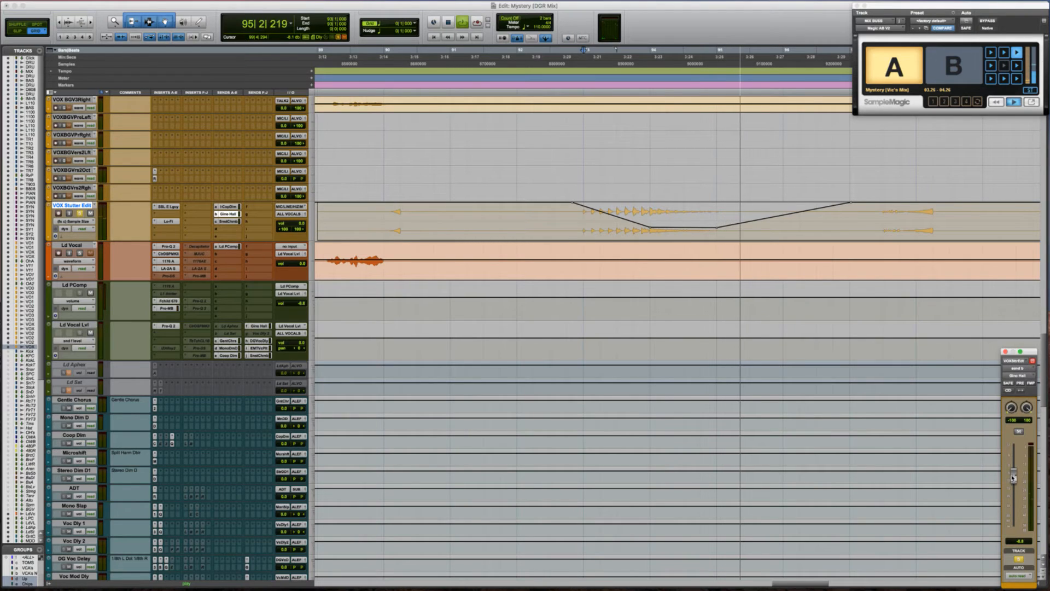
key("space")
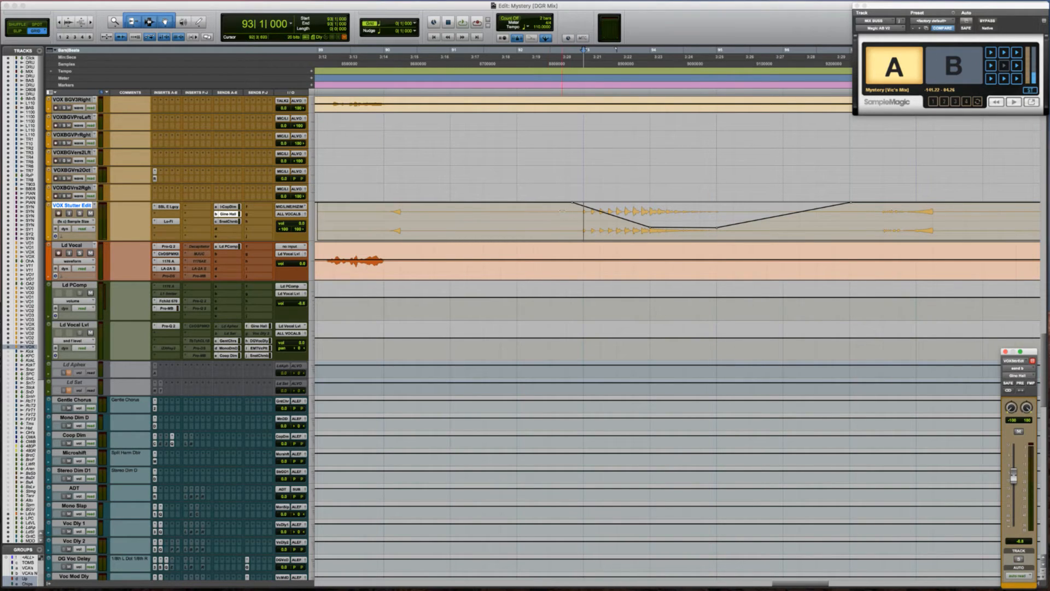
Audition the stutter from just before bar 93 and inspect the SSL E channel strip during playback
key("space")
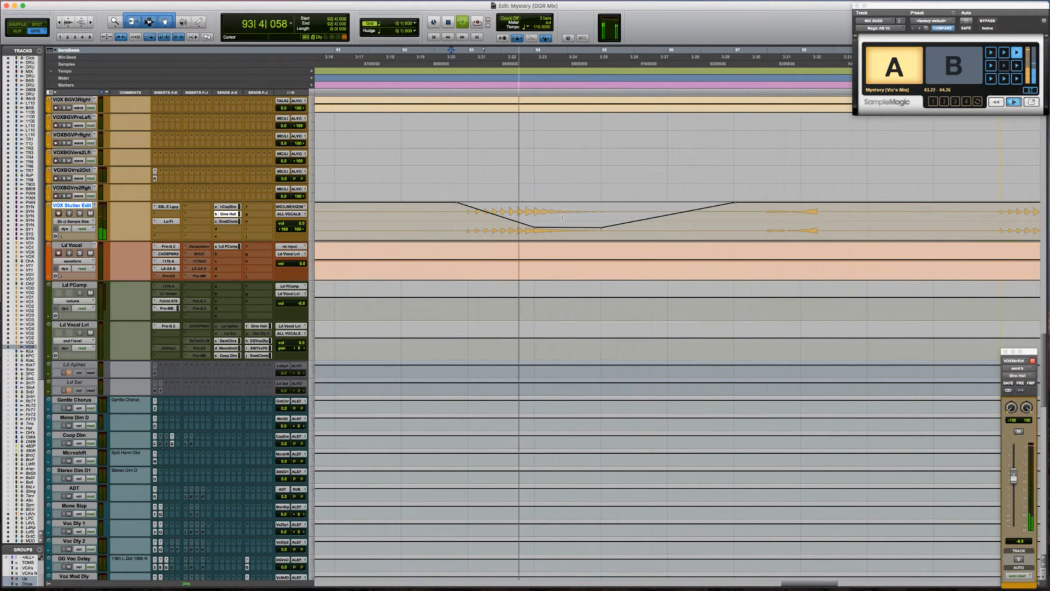
key("space")
left_click(170, 209)
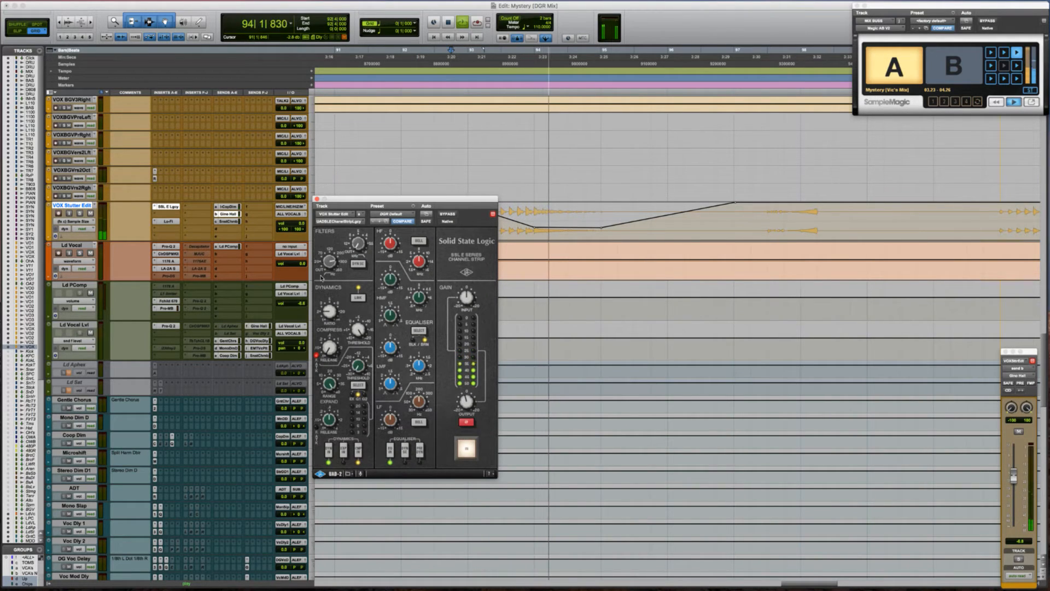
left_click(317, 199)
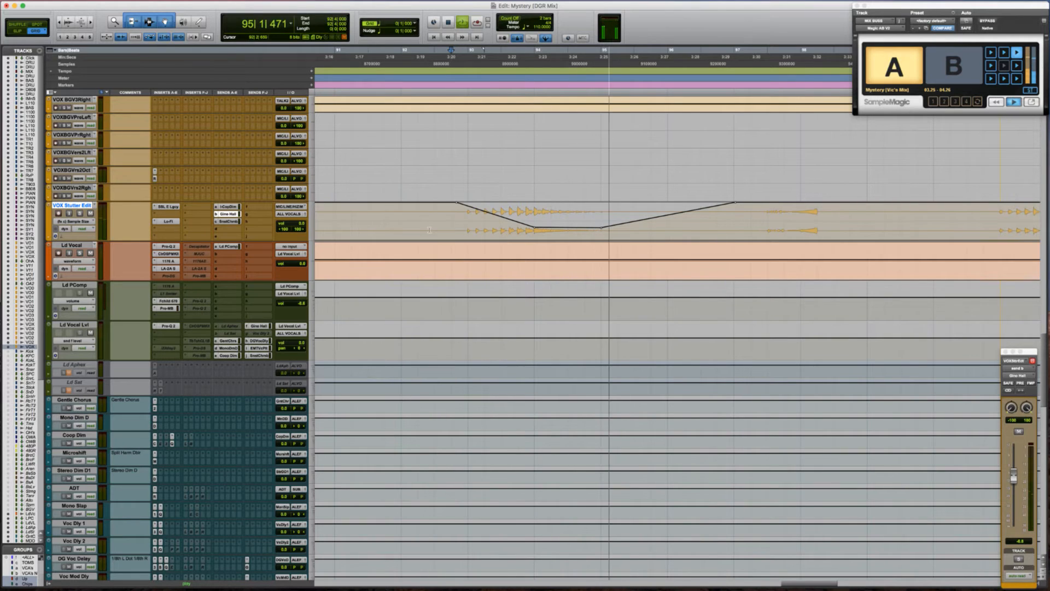
Show the clip gain line on VOX Stutter Edit, raise it over the short stutter around bar 98, and replay
key("super+bracketleft")
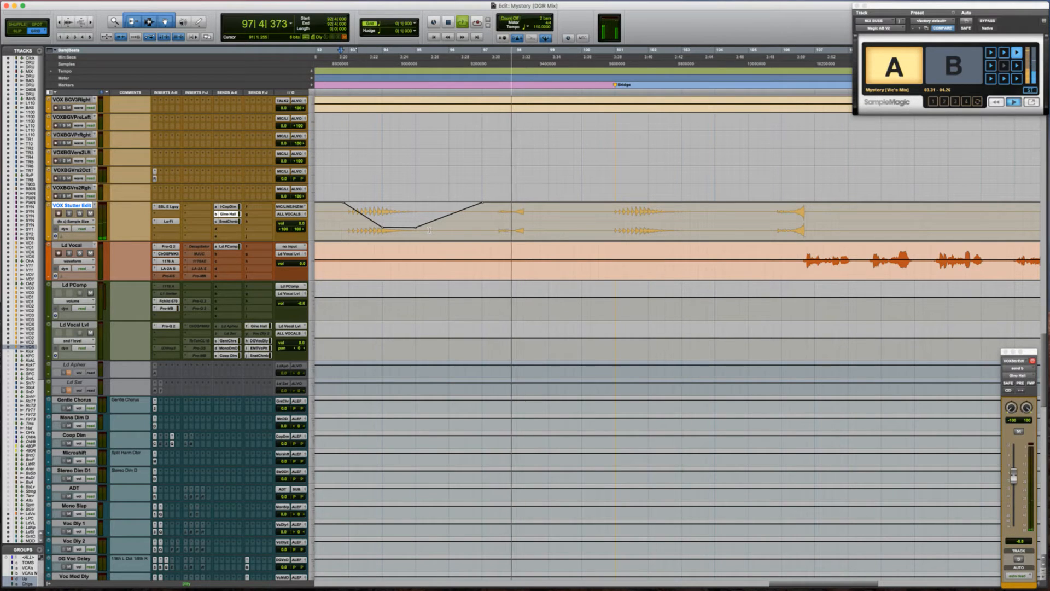
left_click(484, 224)
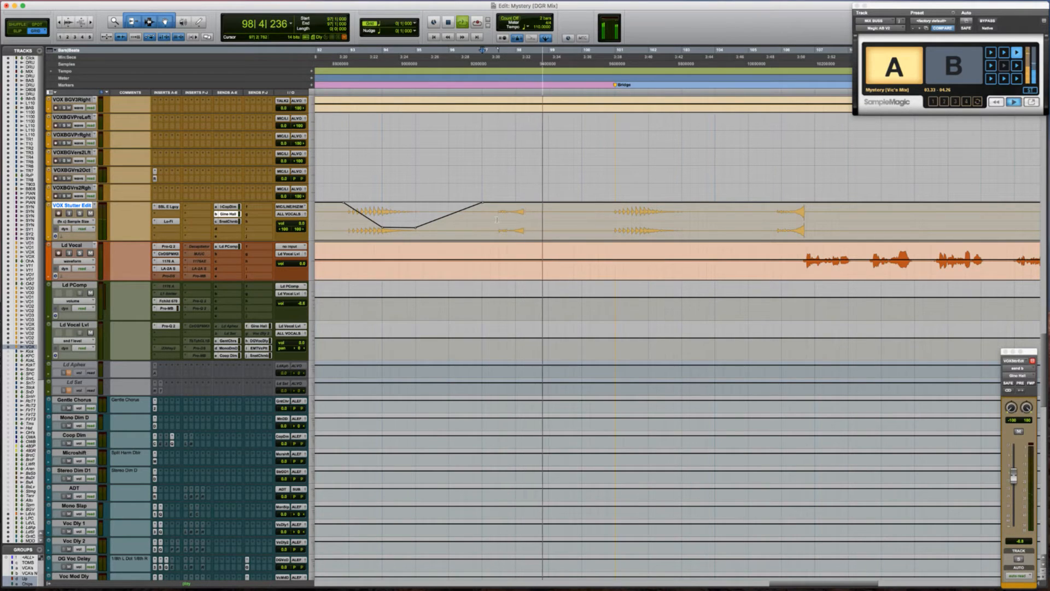
key("ctrl+minus")
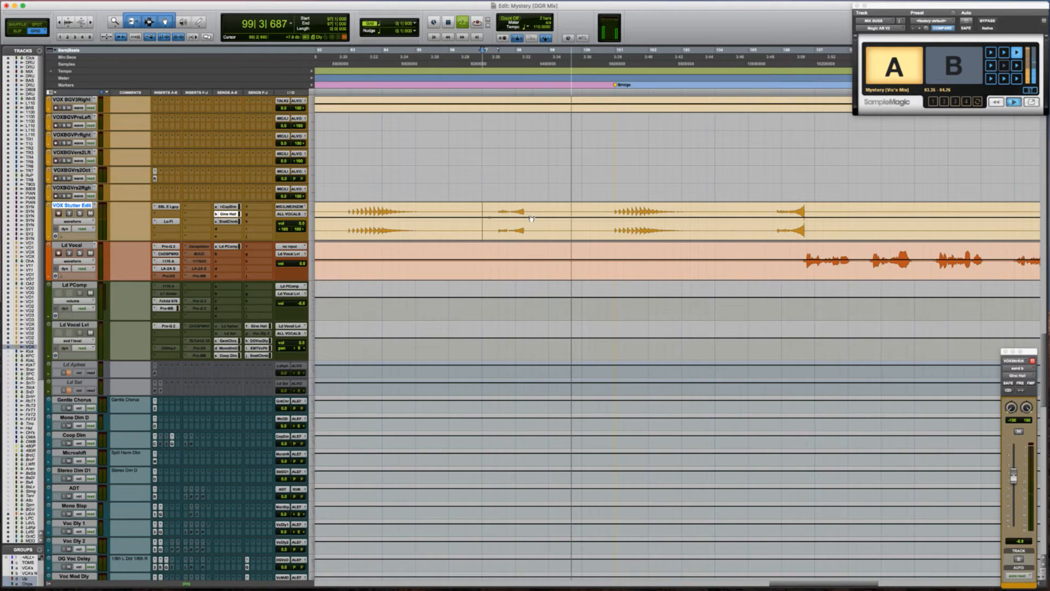
left_click(499, 210)
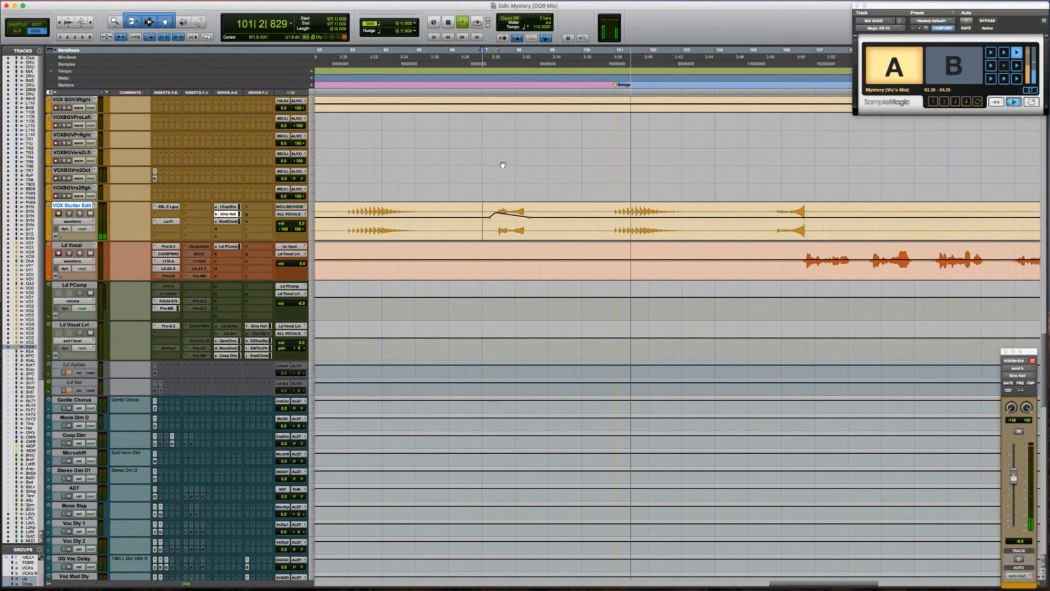
key("space")
key("space")
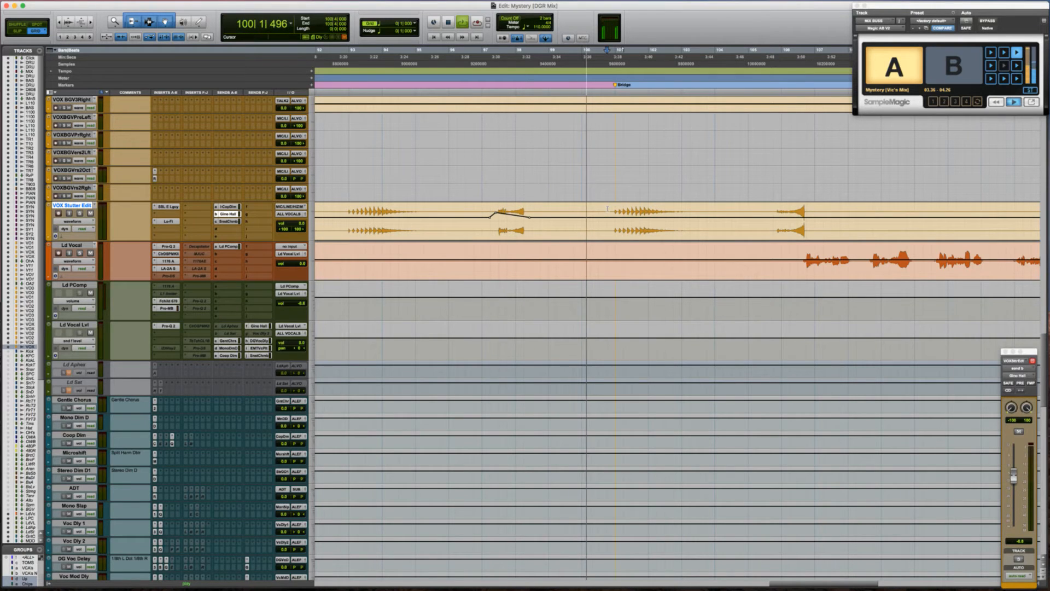
Stop the playback and show the Lo-Fi Sample Size automation lane on VOX Stutter Edit around bars 92 to 102
scroll(607, 209, "right", 5)
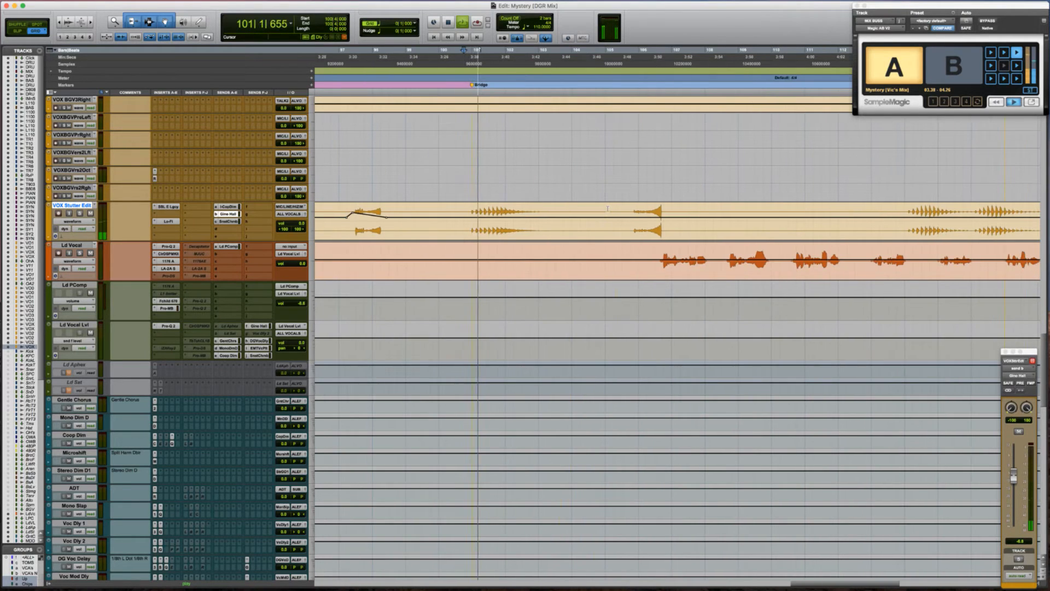
scroll(481, 227, "left", 3)
scroll(482, 228, "up", 1)
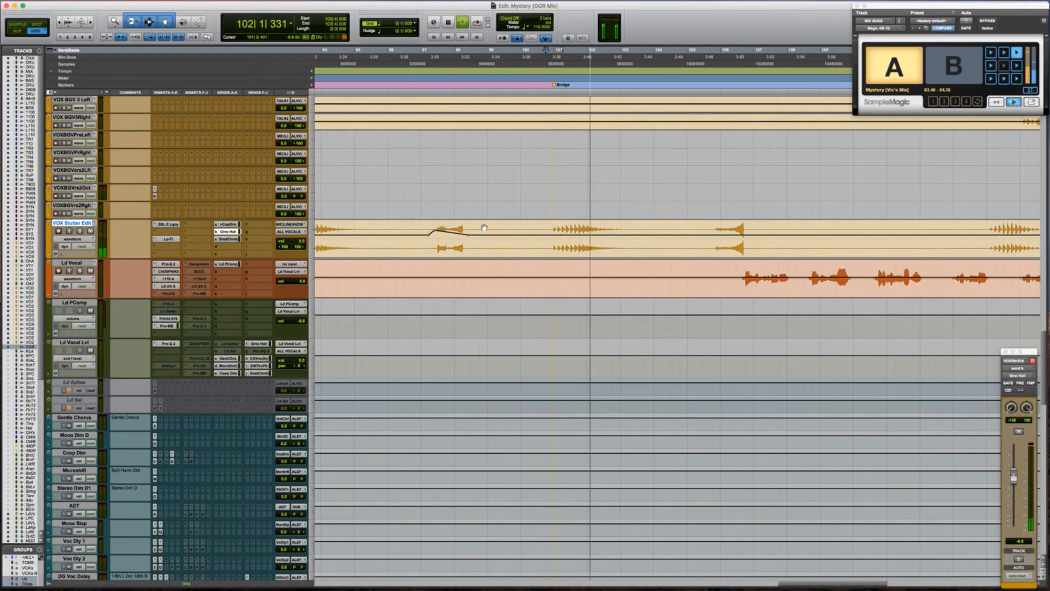
scroll(482, 227, "left", 3)
key("space")
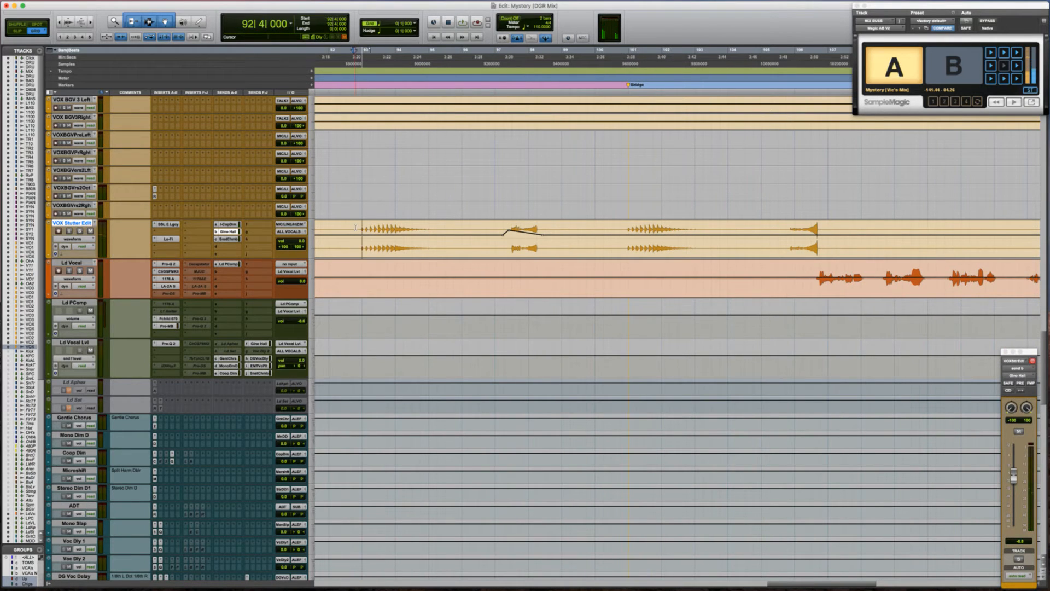
left_click(171, 239)
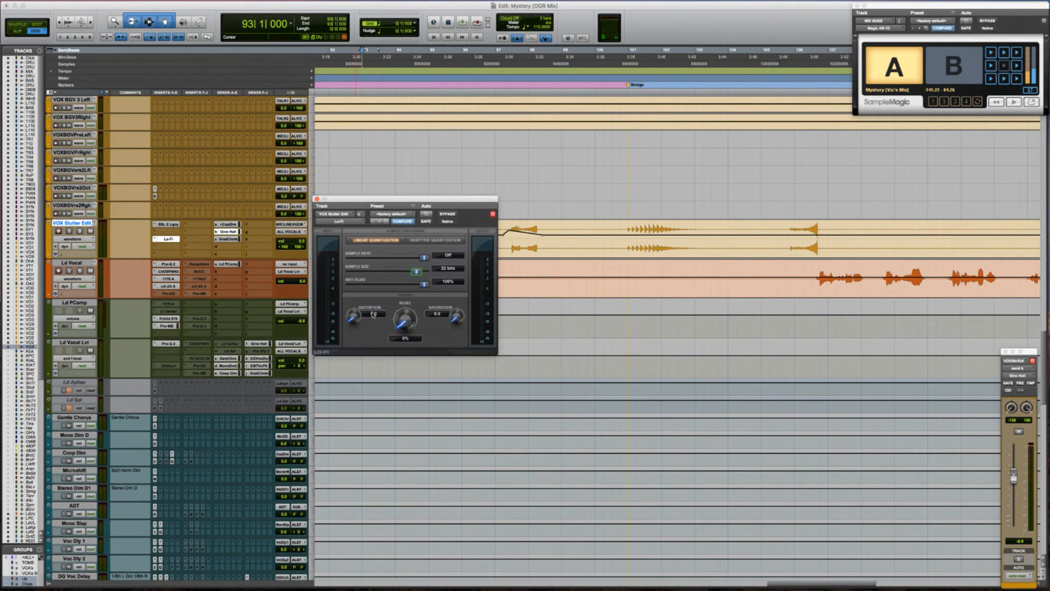
left_click(417, 272, "ctrl+super")
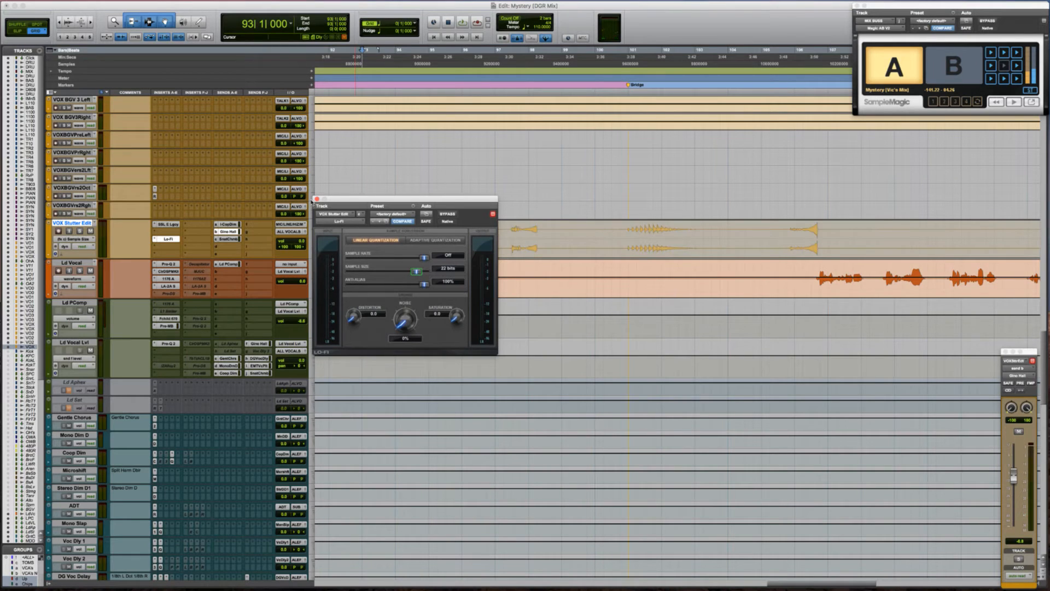
left_click(317, 199)
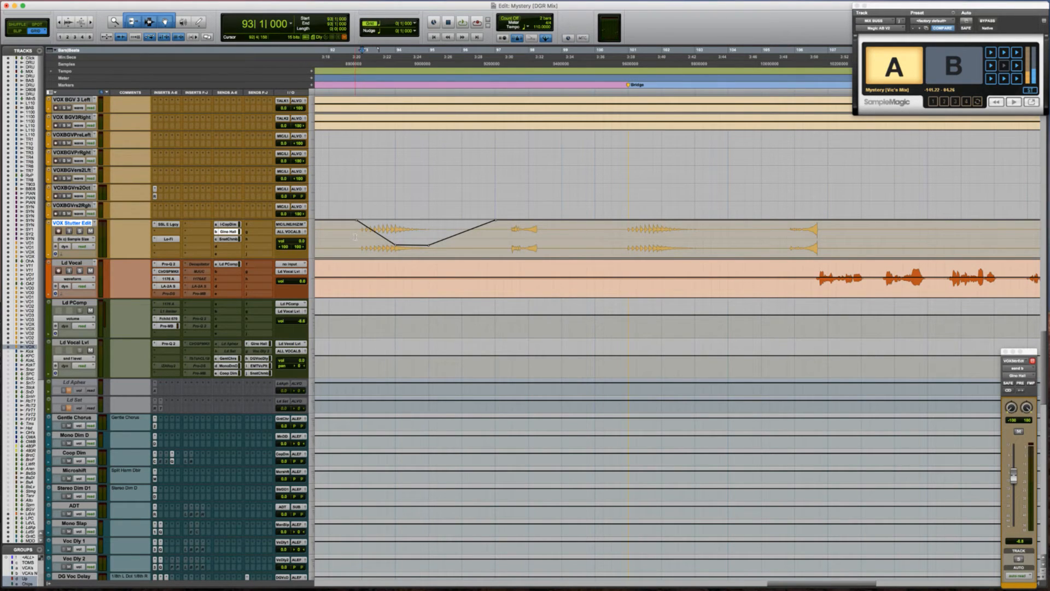
Copy the Sample Size automation dip from 92|4 to bar 97, paste it at 100|4 over the next long stutter, and audition it
left_click_drag(361, 235, 495, 233)
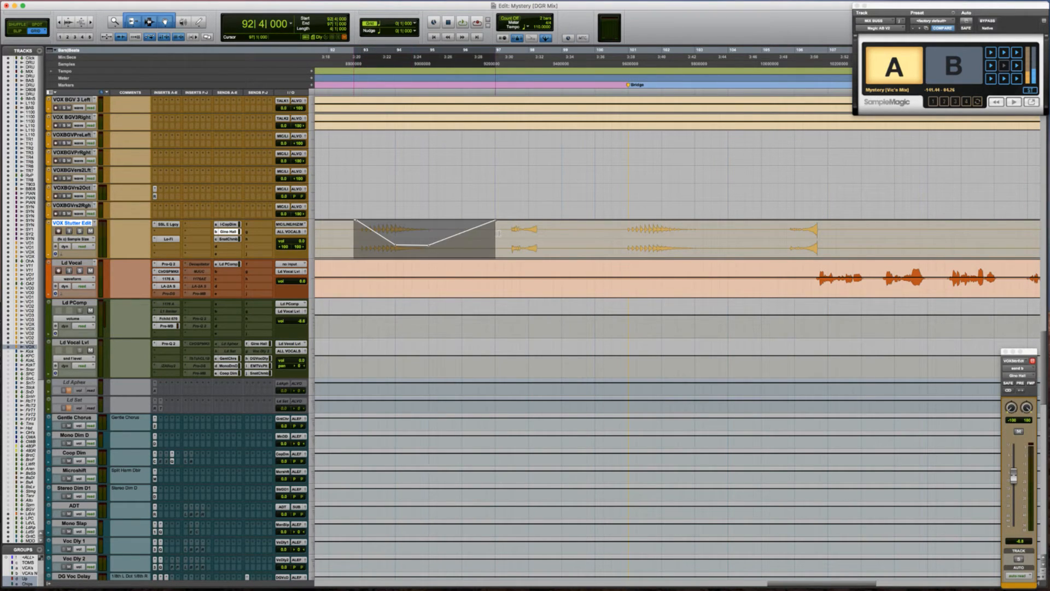
left_click(619, 234)
key("super+v")
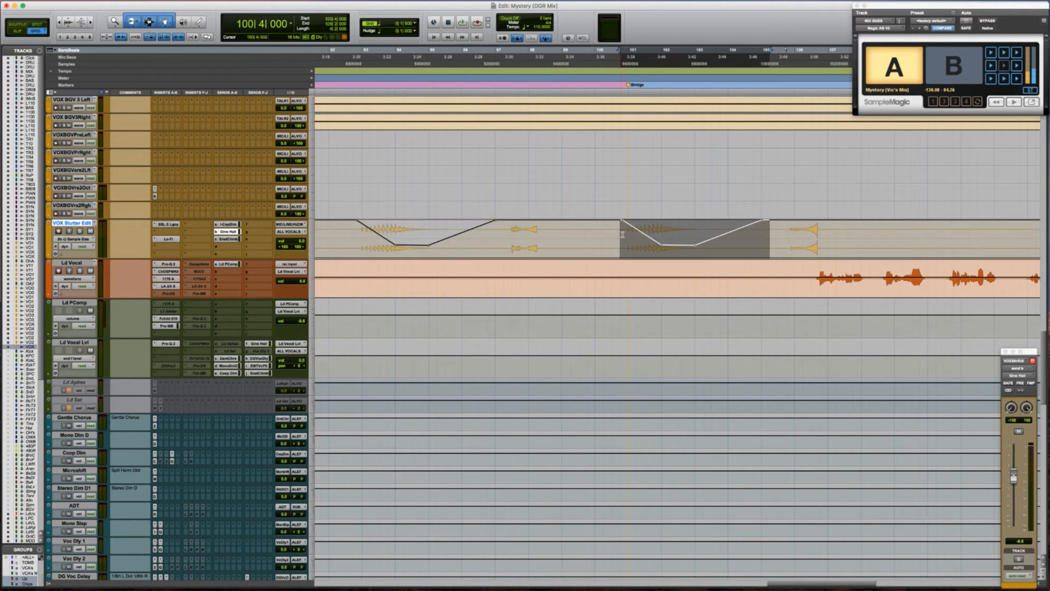
left_click(601, 234)
key("space")
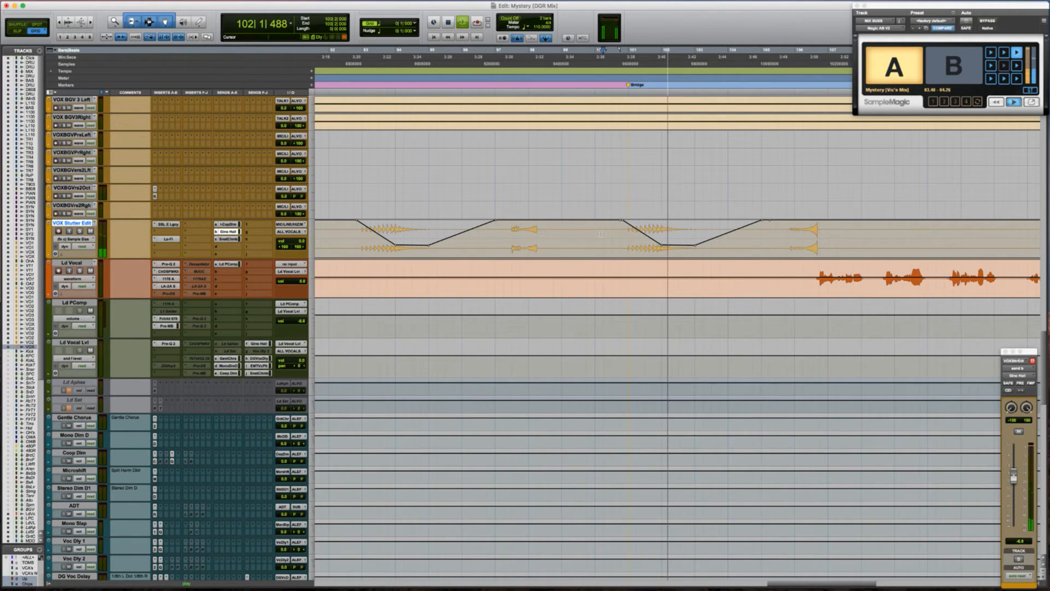
Draw a V-shaped Sample Size automation dip on VOX Stutter Edit between bars 114 and 116, with its lowest point near bar 115, and audition it
scroll(600, 234, "right", 10)
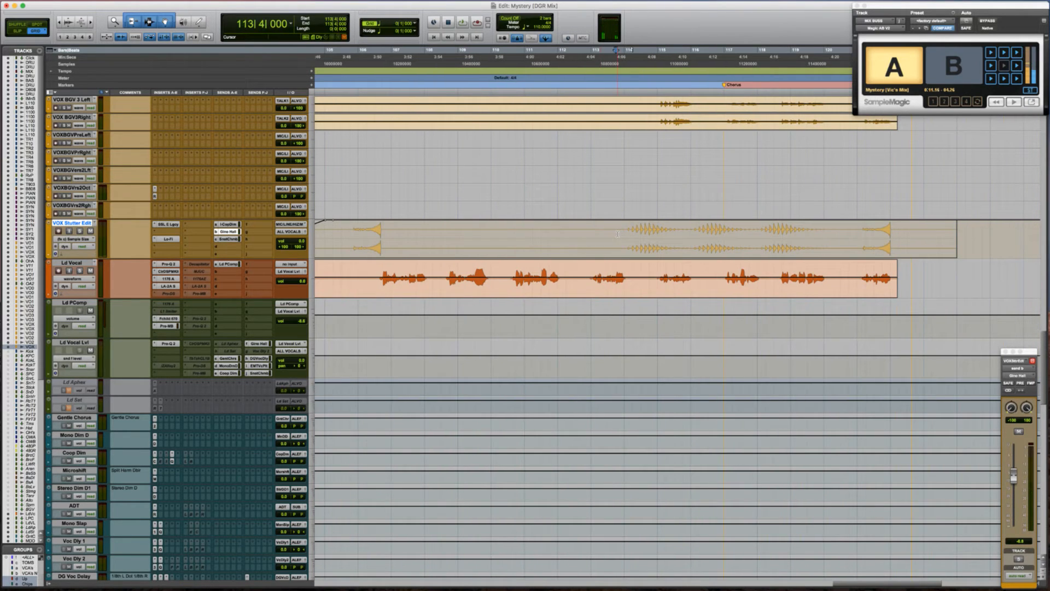
key("super+e")
key("space")
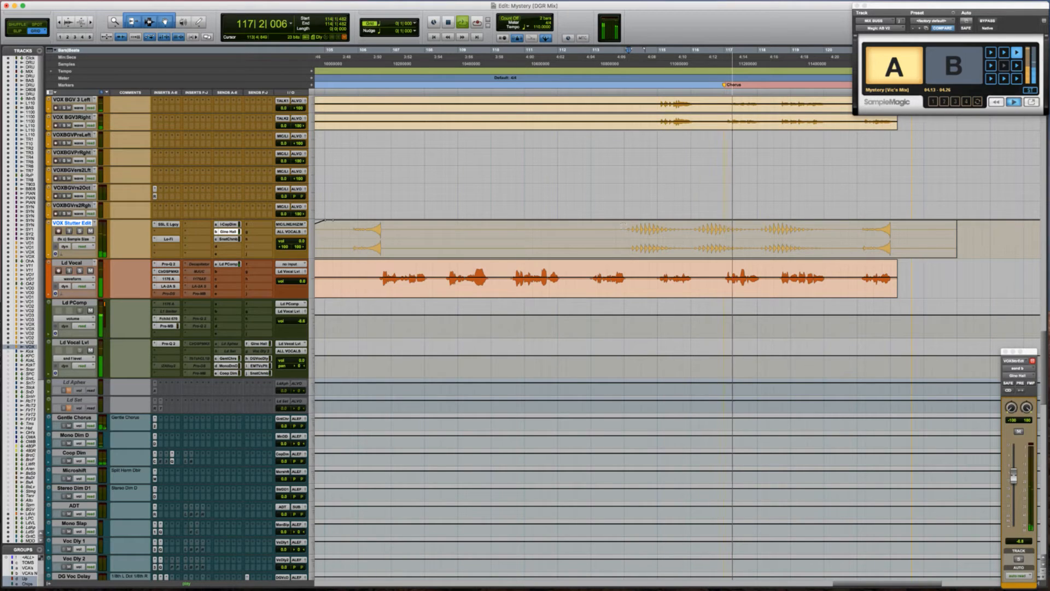
left_click(624, 224)
key("space")
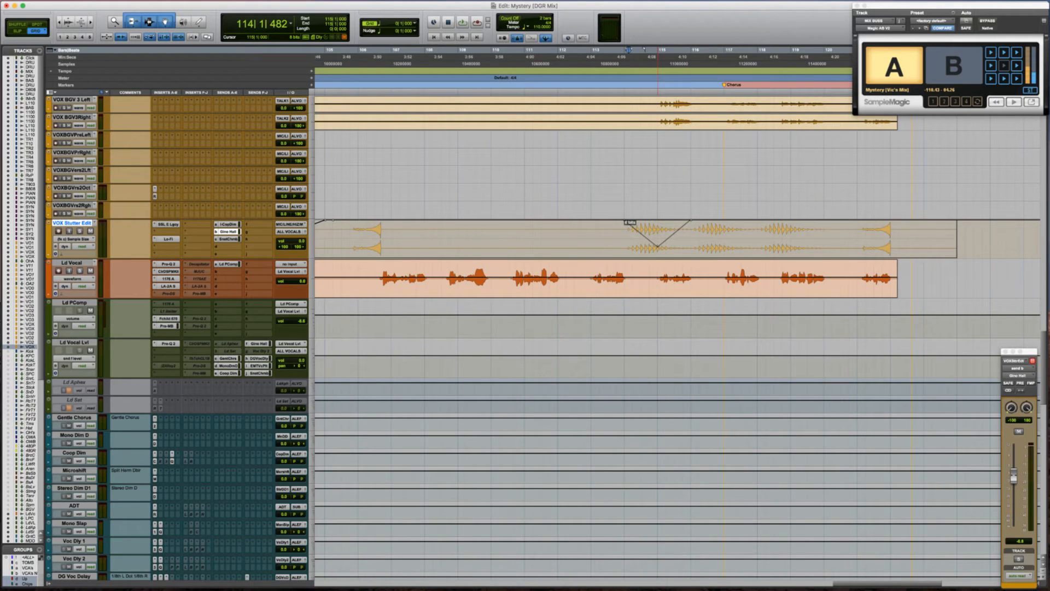
key("space")
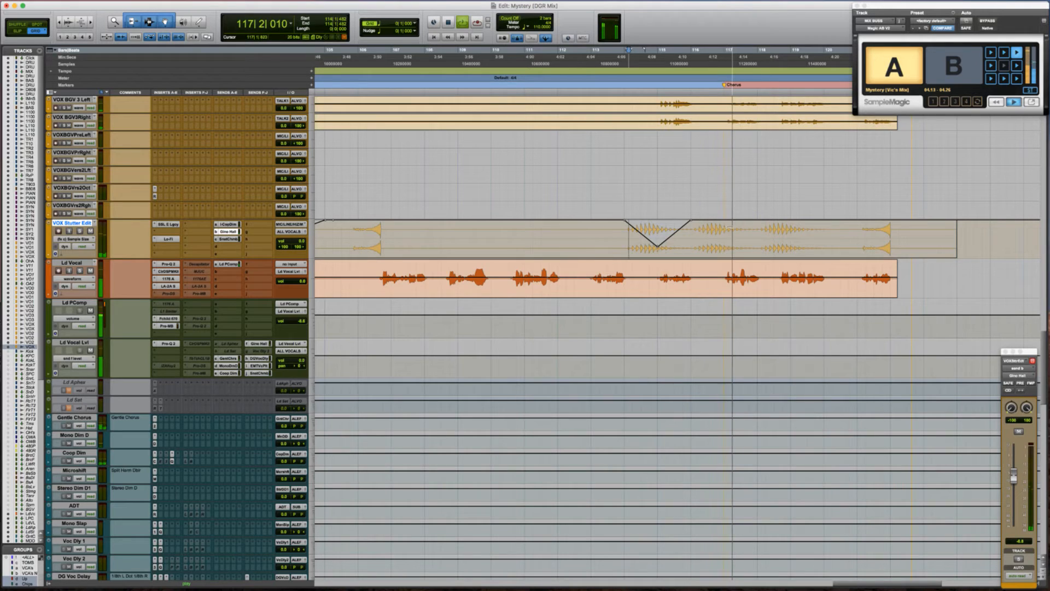
key("space")
Add Sample Size dips over the next two stutters, lowest near bars 117 and 119, and audition through the final stutter at bar 121
left_click_drag(732, 222, 733, 230)
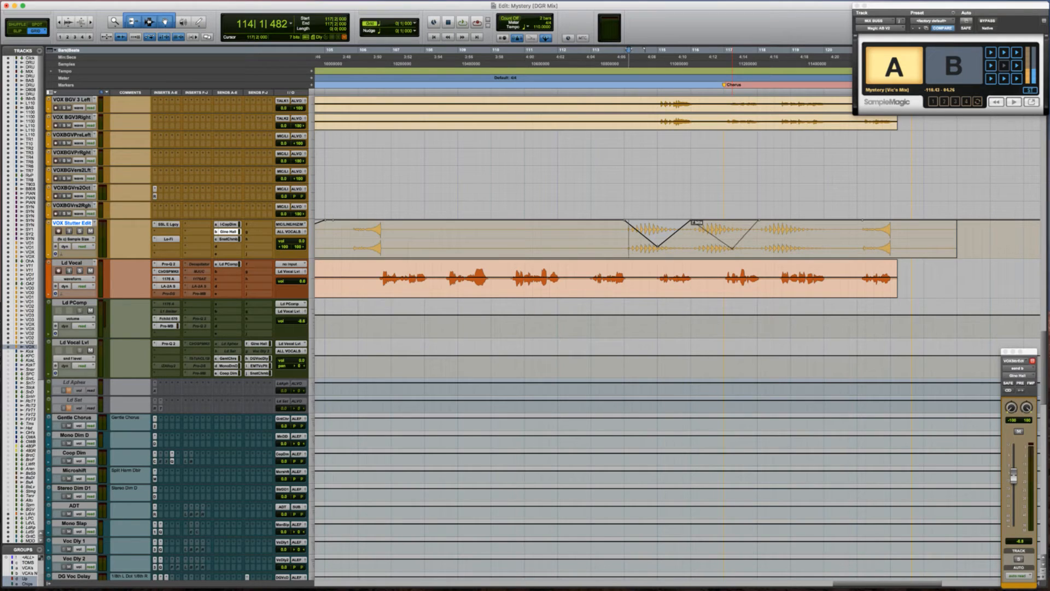
key("space")
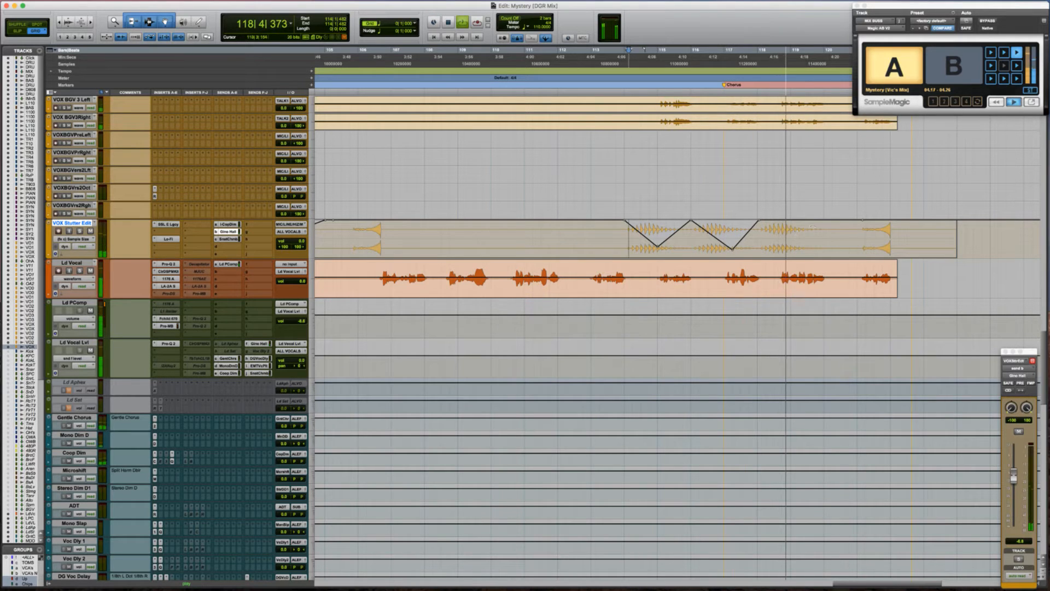
mouse_move(826, 222)
left_mouse_down()
mouse_move(763, 223)
mouse_move(791, 250)
left_mouse_up()
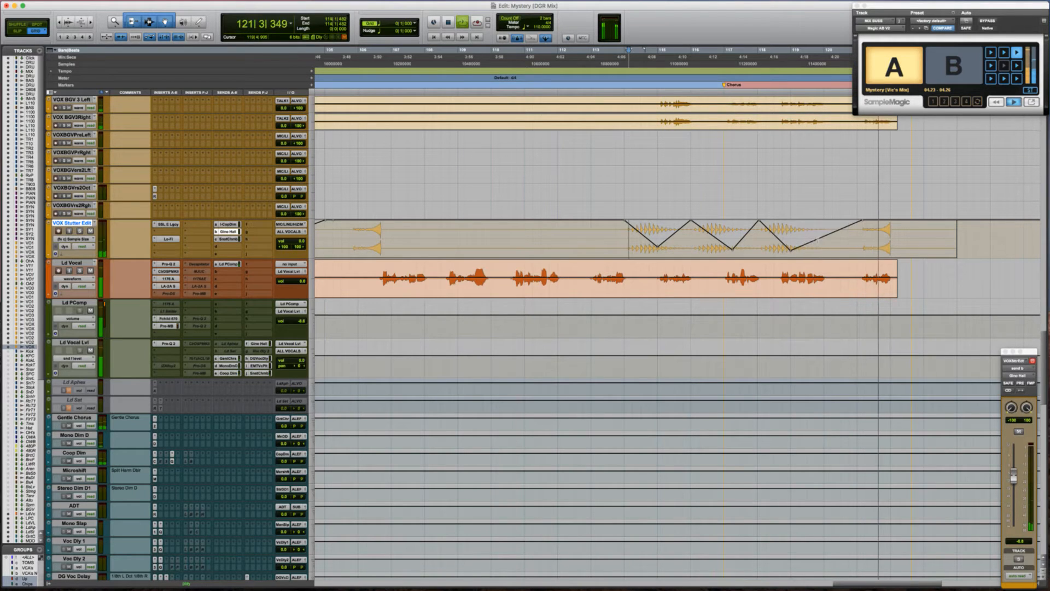
left_click(863, 232)
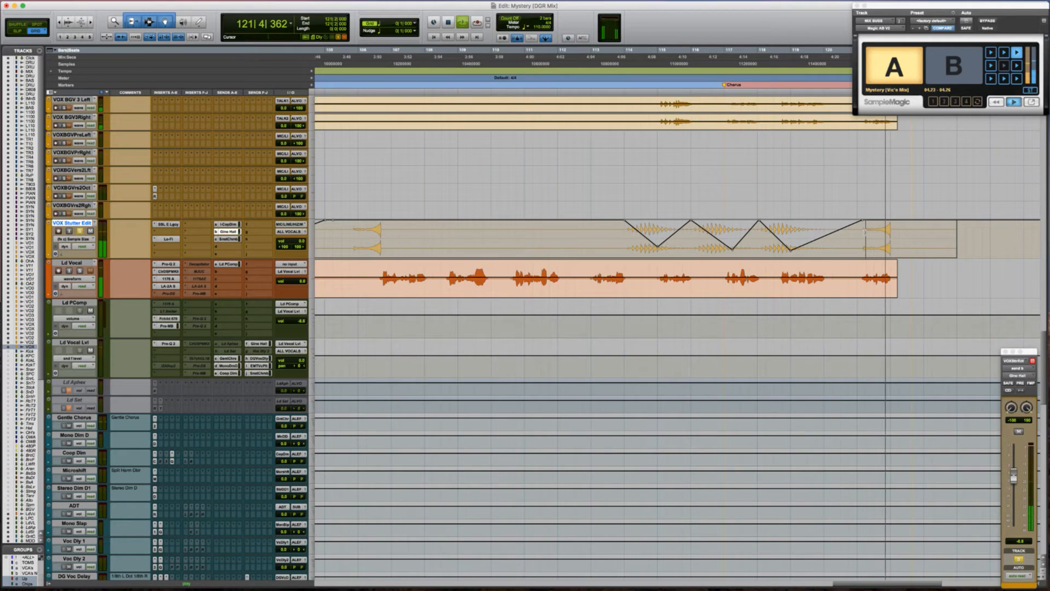
key("space")
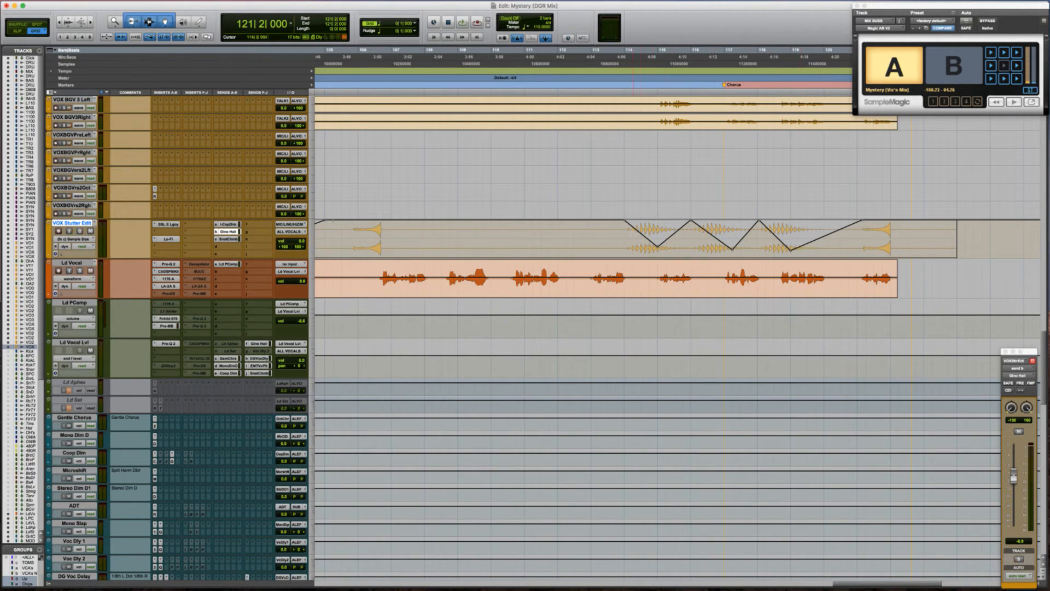
Return VOX Stutter Edit to waveform view, raise the clip gain on the tails of the three stutters between bars 114 and 120, and replay
key("ctrl+minus")
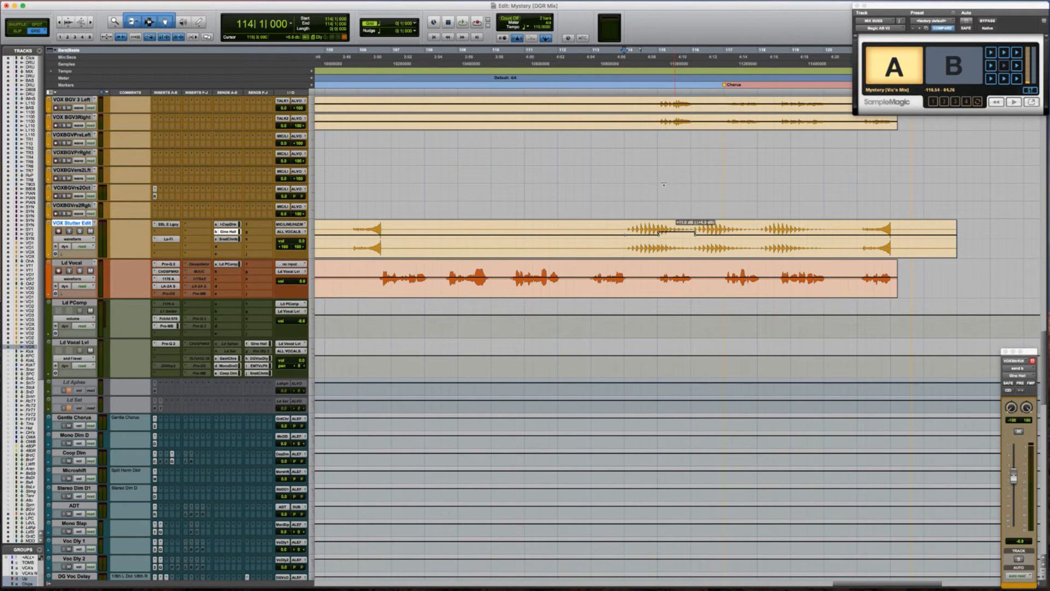
key("space")
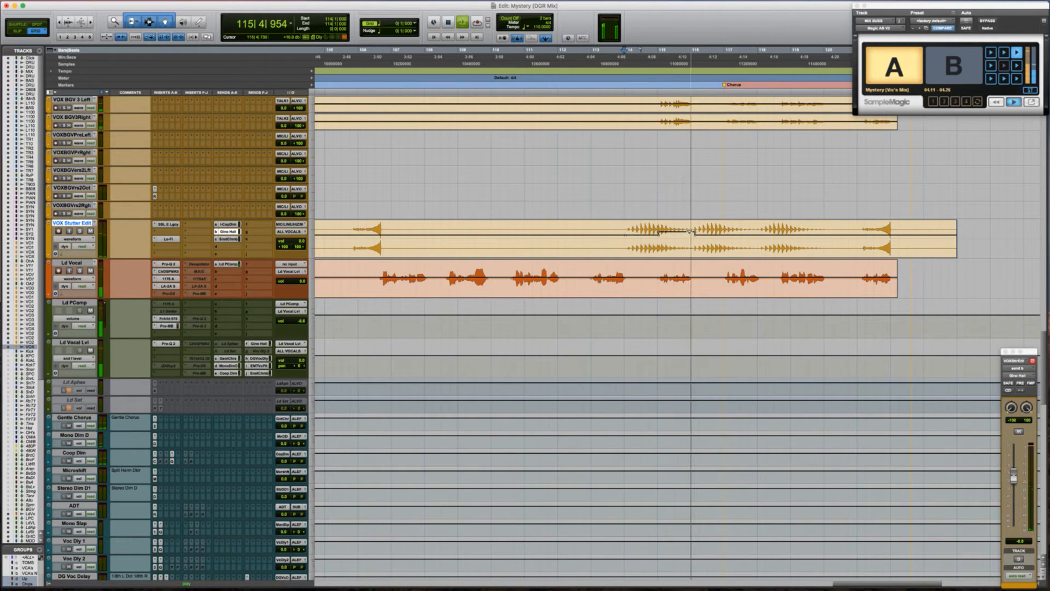
key("space")
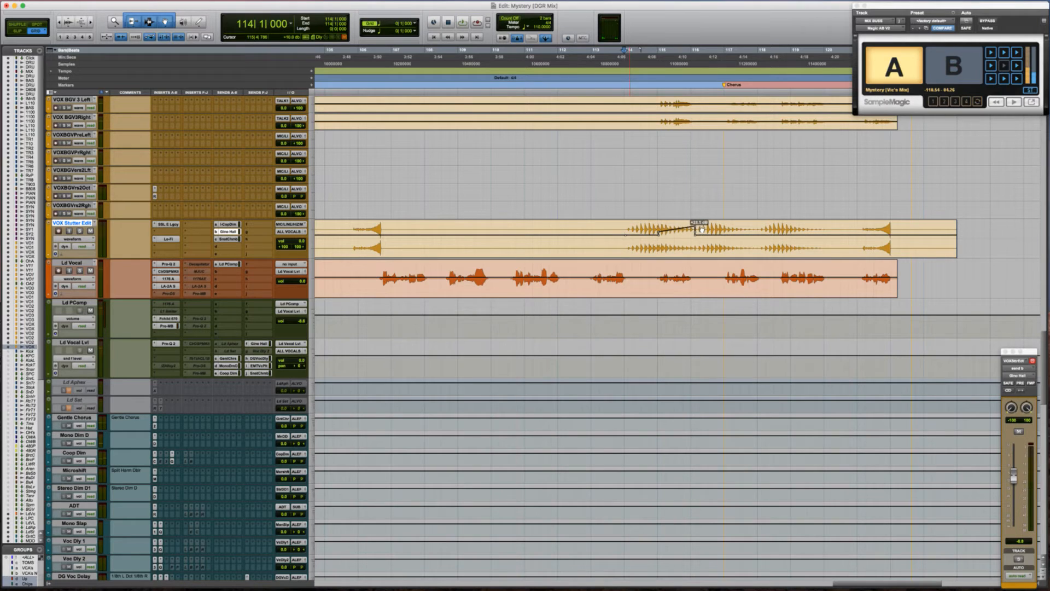
key("space")
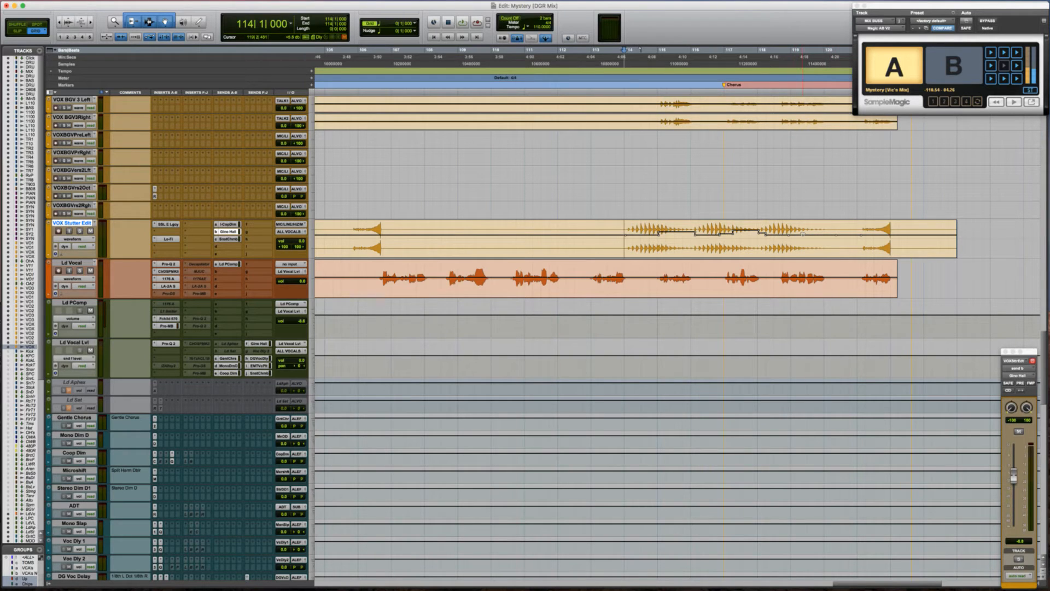
right_click(793, 211)
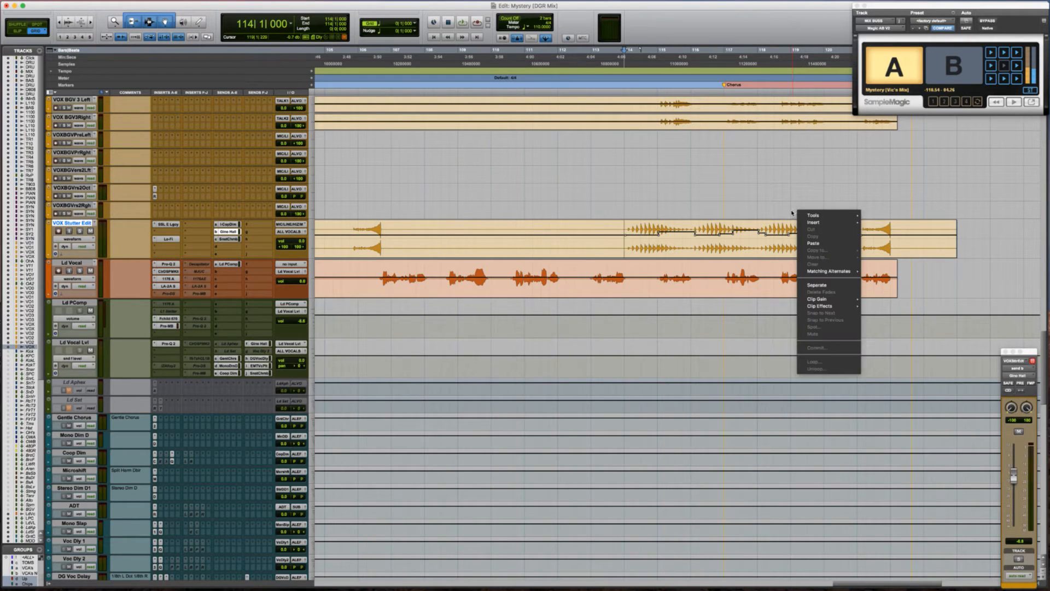
left_click(791, 214)
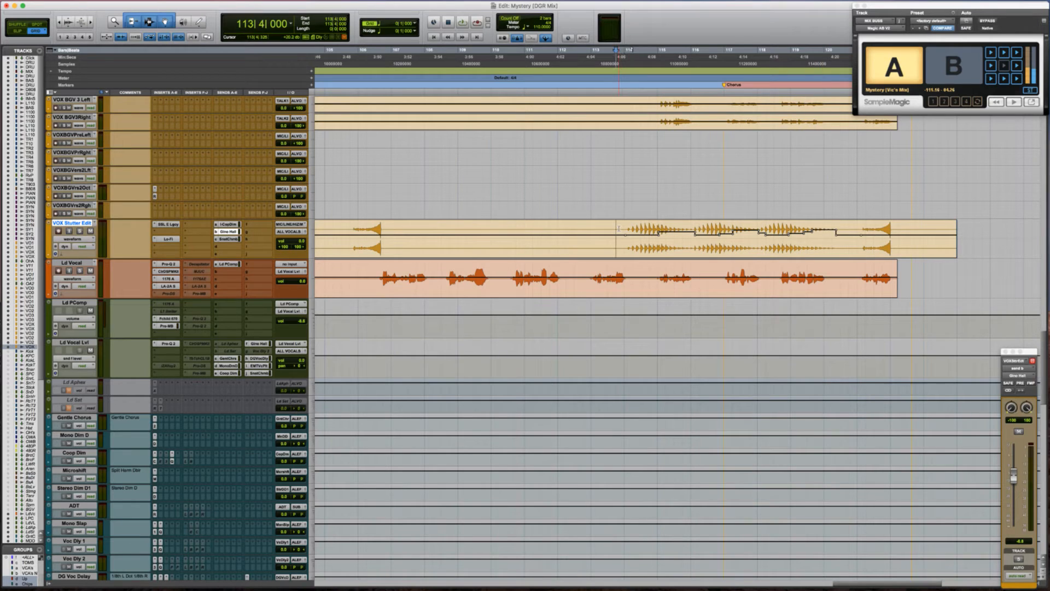
key("space")
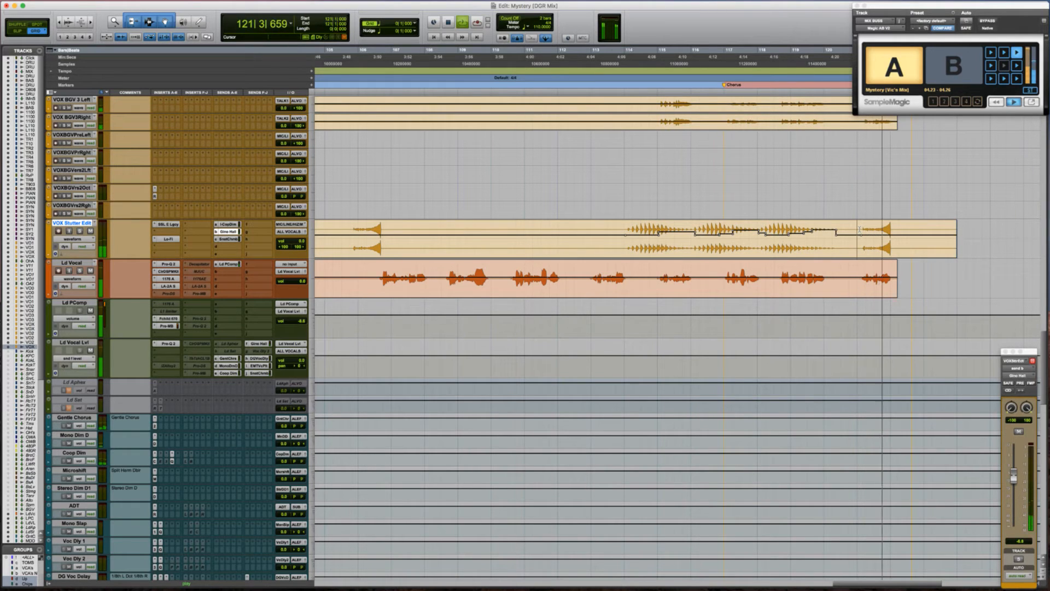
Boost the clip gain at the start of the final stutter near bar 121, sloping it down to the end, and replay
key("space")
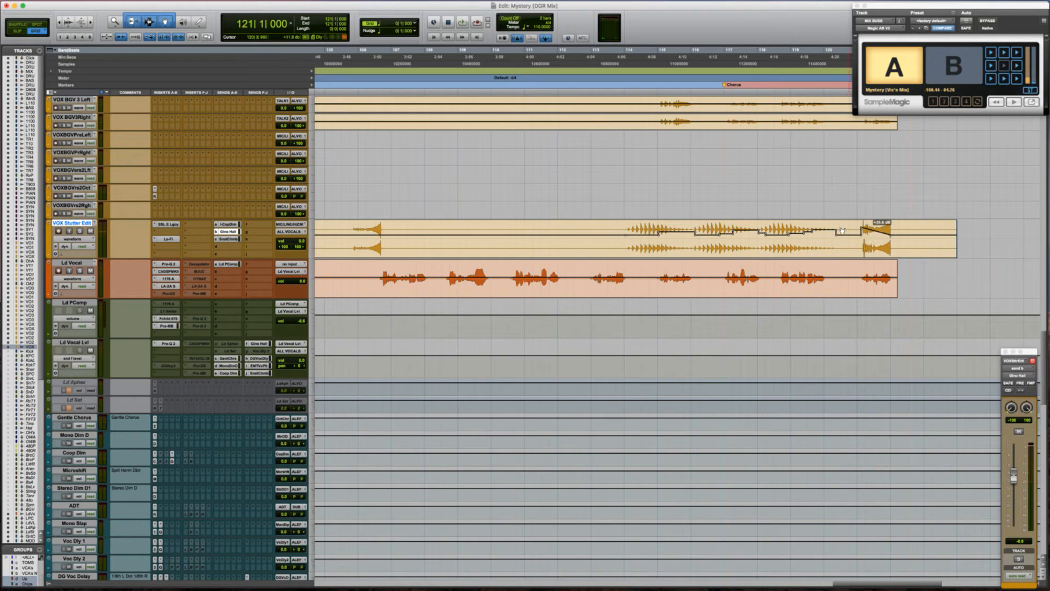
key("space")
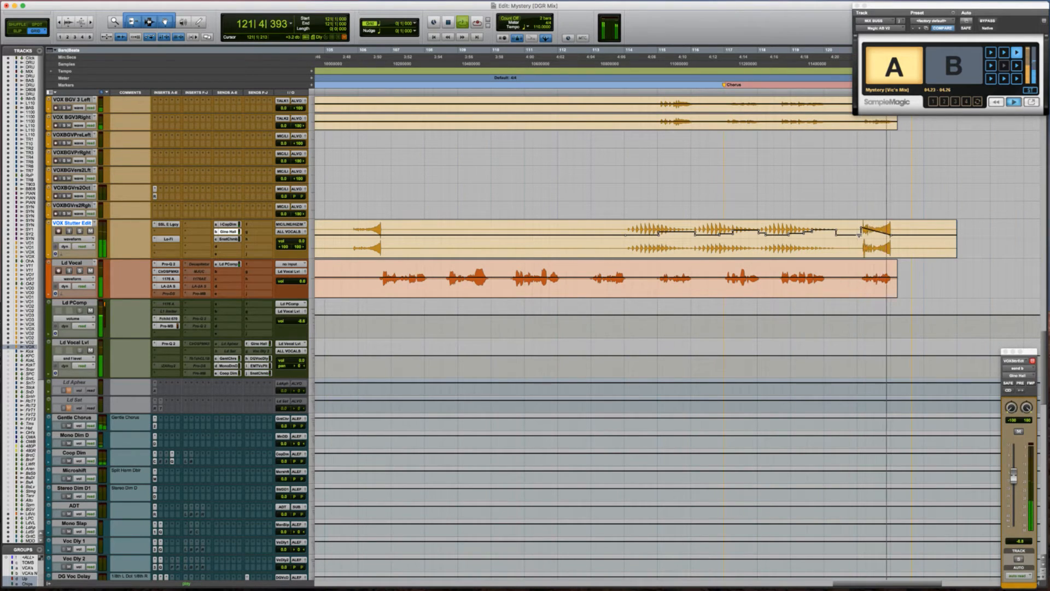
key("space")
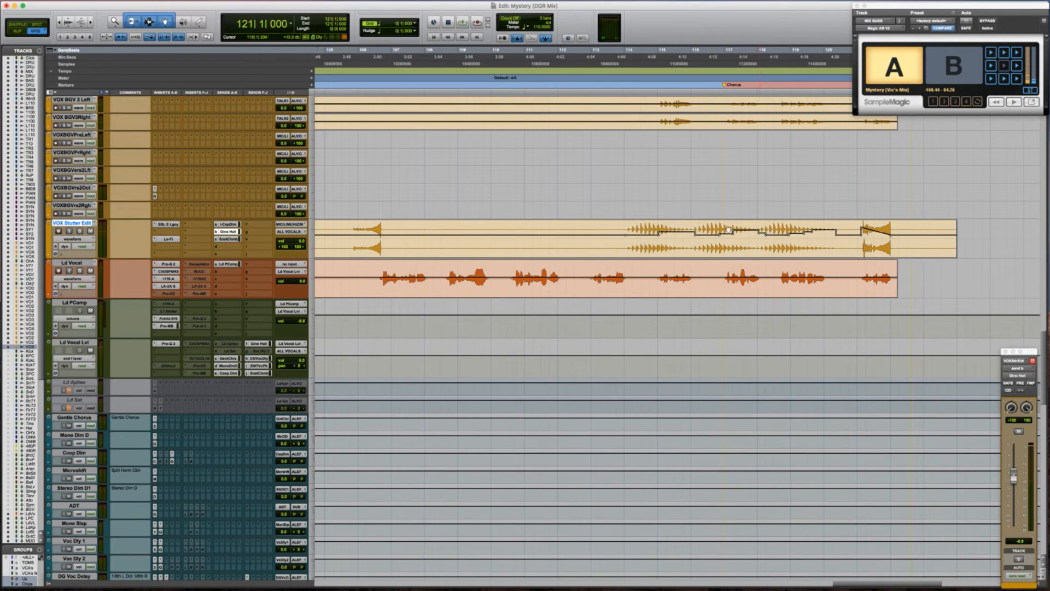
Insert the Soundtoys PanMan plug-in after Lo-Fi on VOX Stutter Edit and move its window clear of the stutter clips
left_click(163, 250)
mouse_move(196, 283)
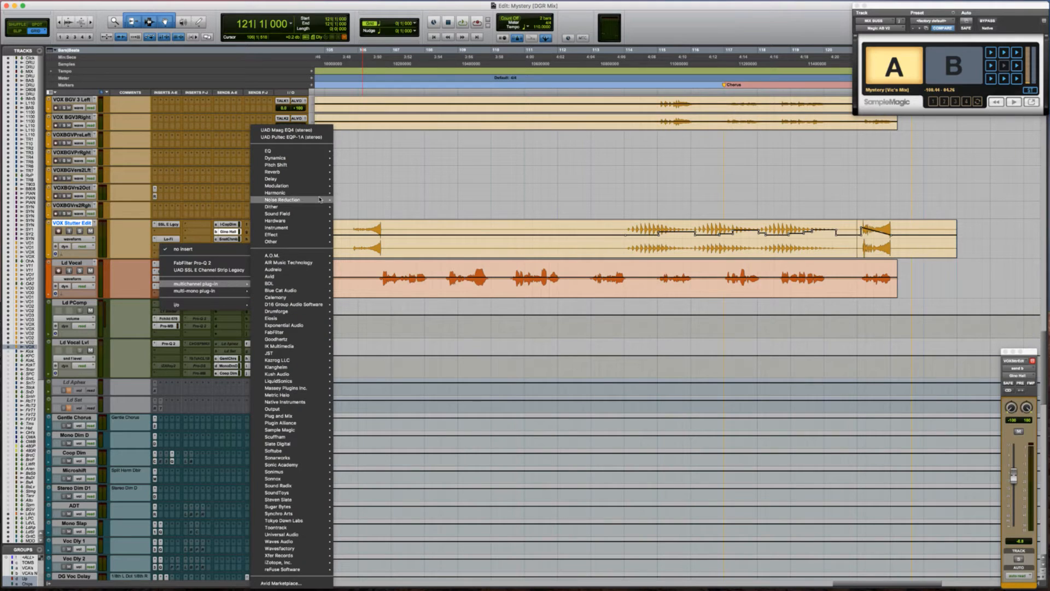
mouse_move(301, 214)
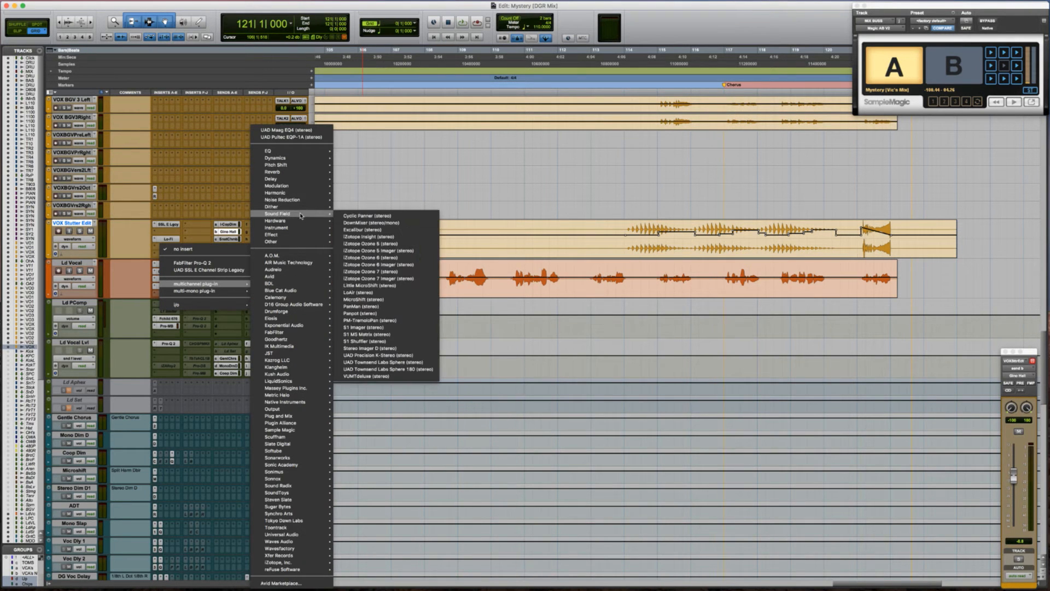
key("Escape")
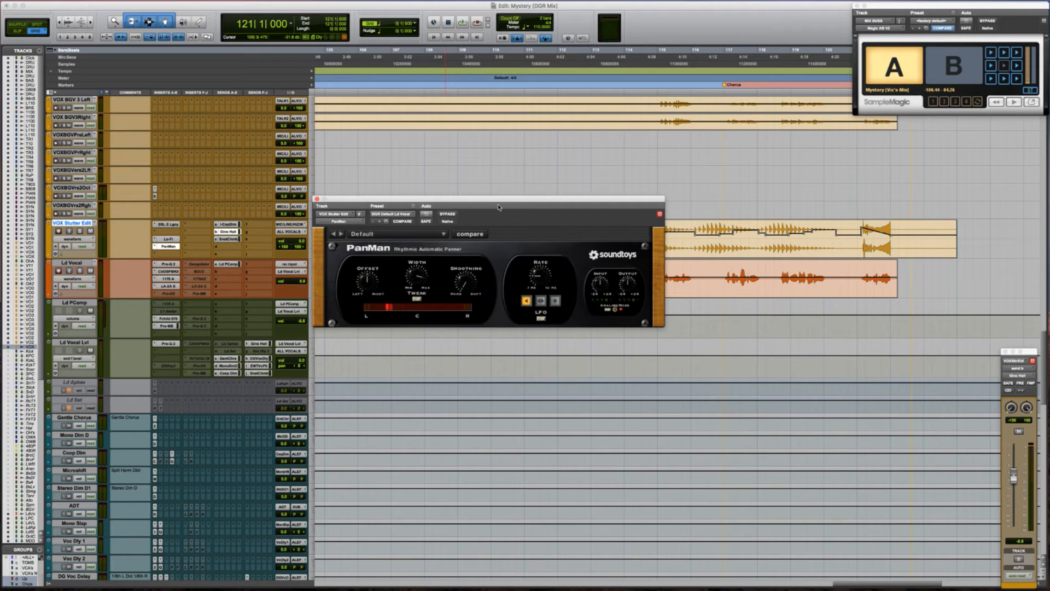
left_click_drag(491, 203, 436, 115)
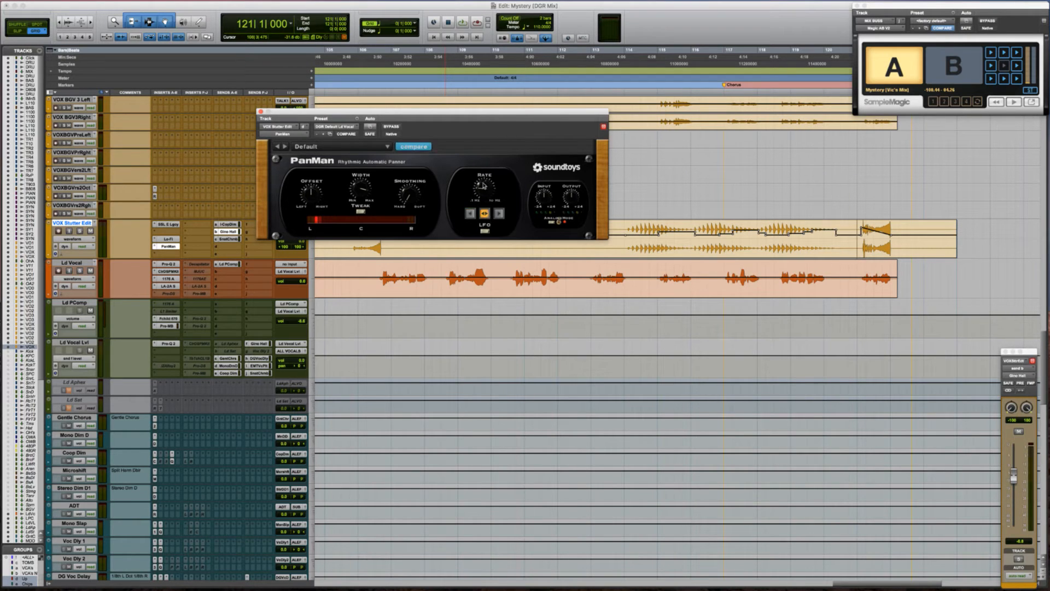
Switch PanMan's modulation mode to Rhythm Step and audition the final stutter from bar 121
left_click(484, 231)
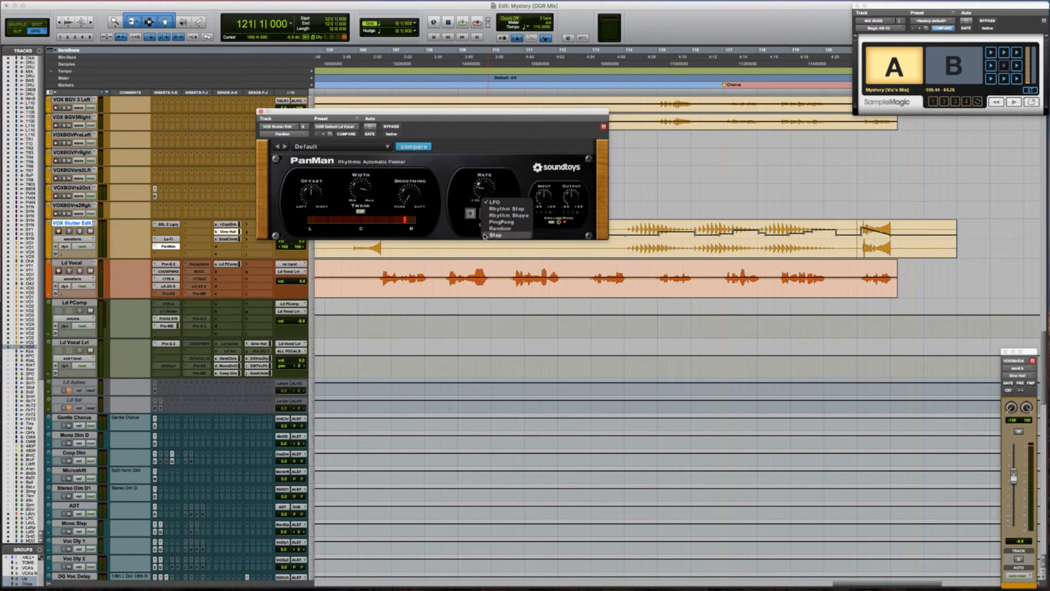
left_click(504, 215)
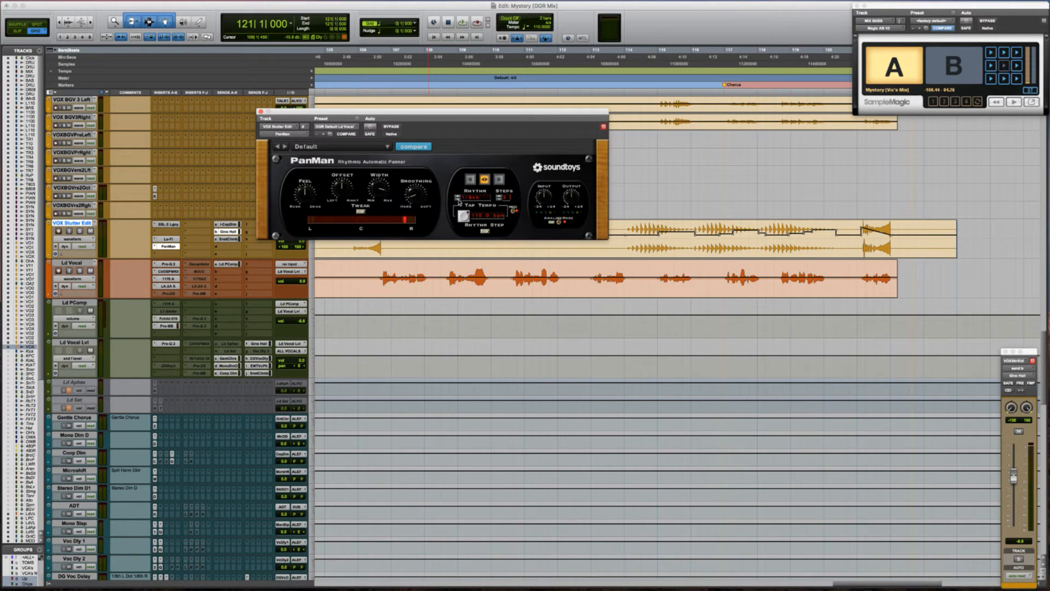
key("space")
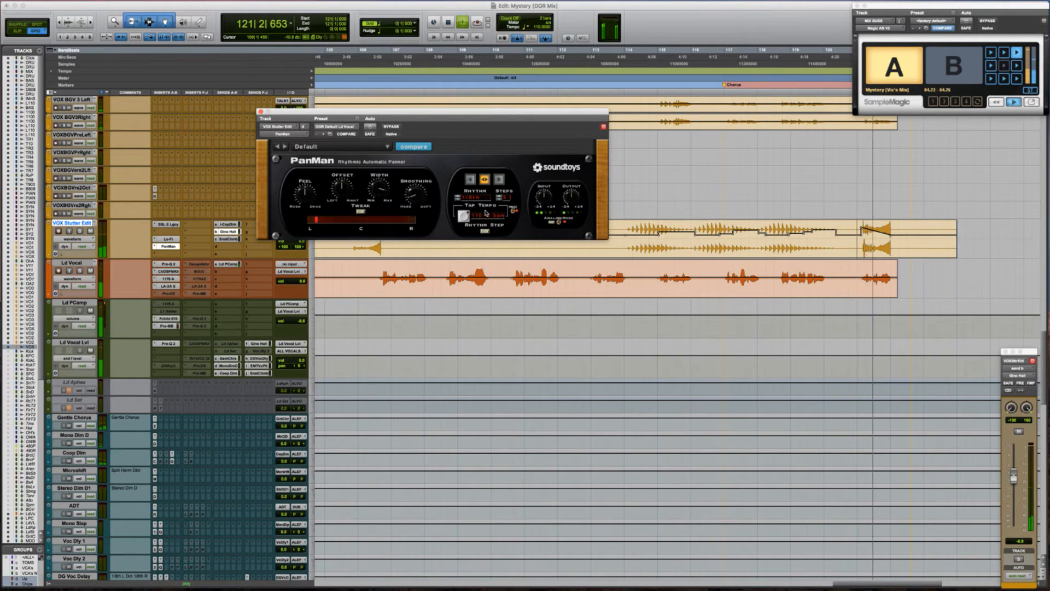
Set PanMan's rhythm to 1 bar and audition the VOX Stutter Edit stutters from bar 114
left_click(625, 226)
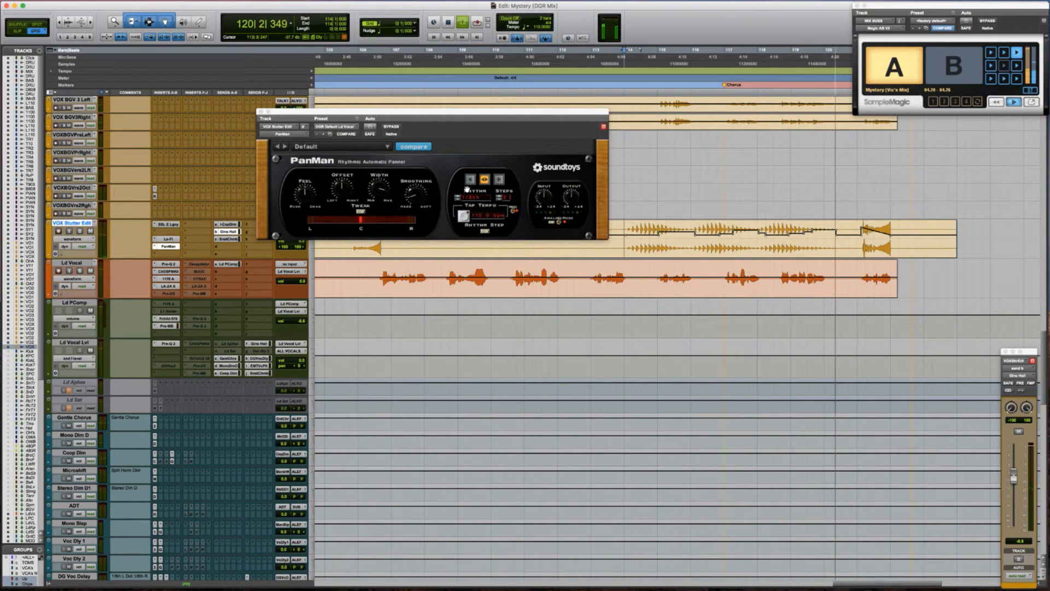
key("space")
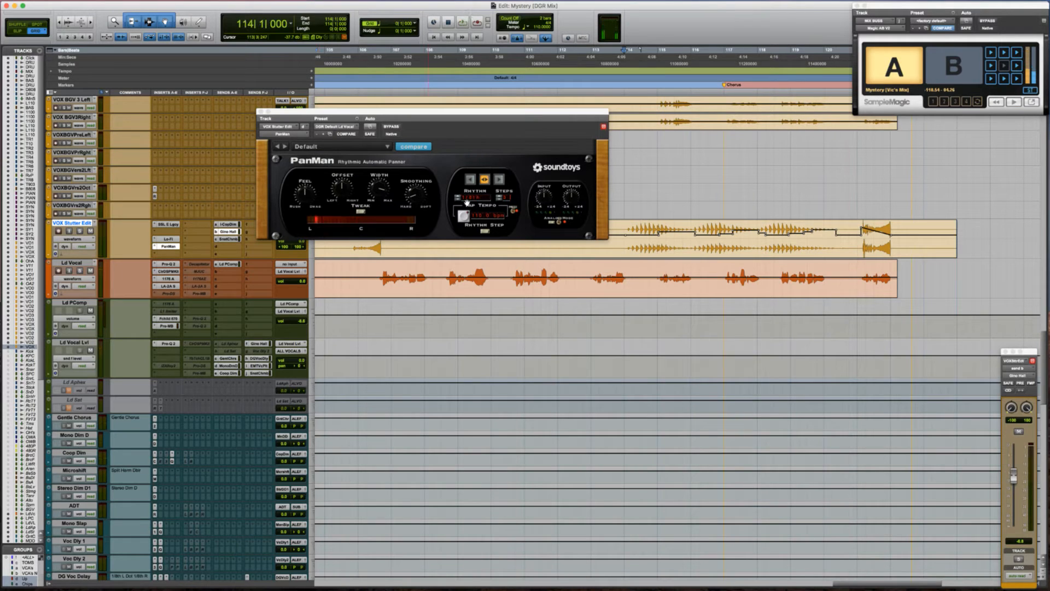
left_click(458, 199)
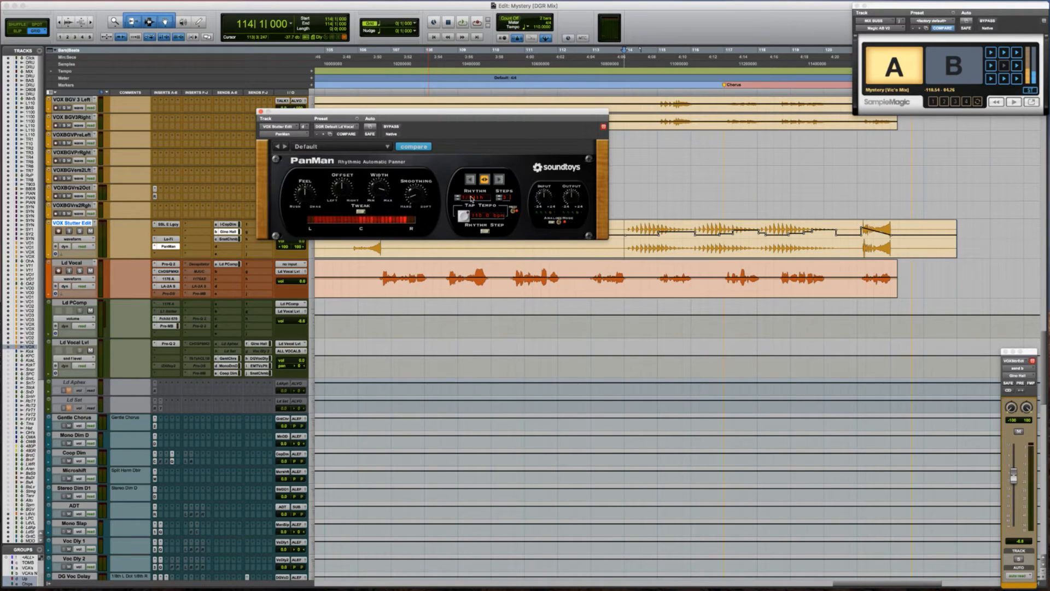
left_click(472, 198)
mouse_move(484, 215)
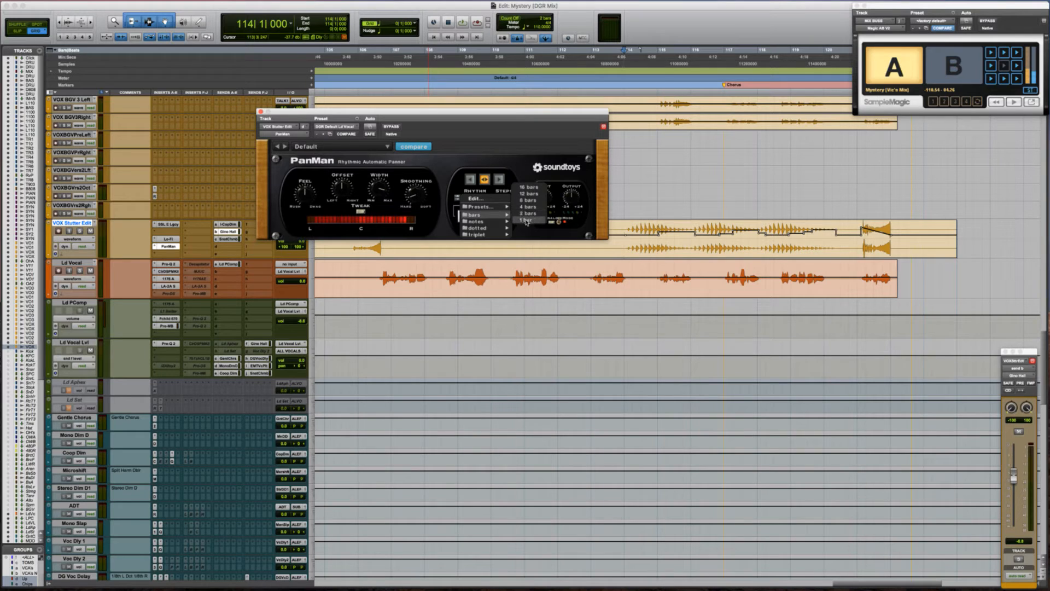
left_click(526, 220)
key("space")
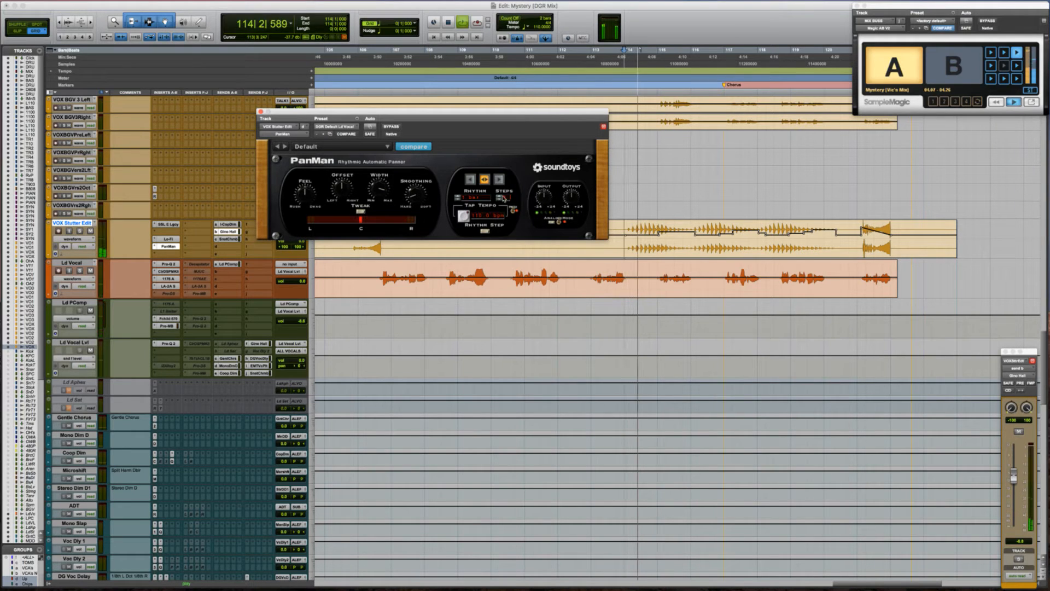
key("space")
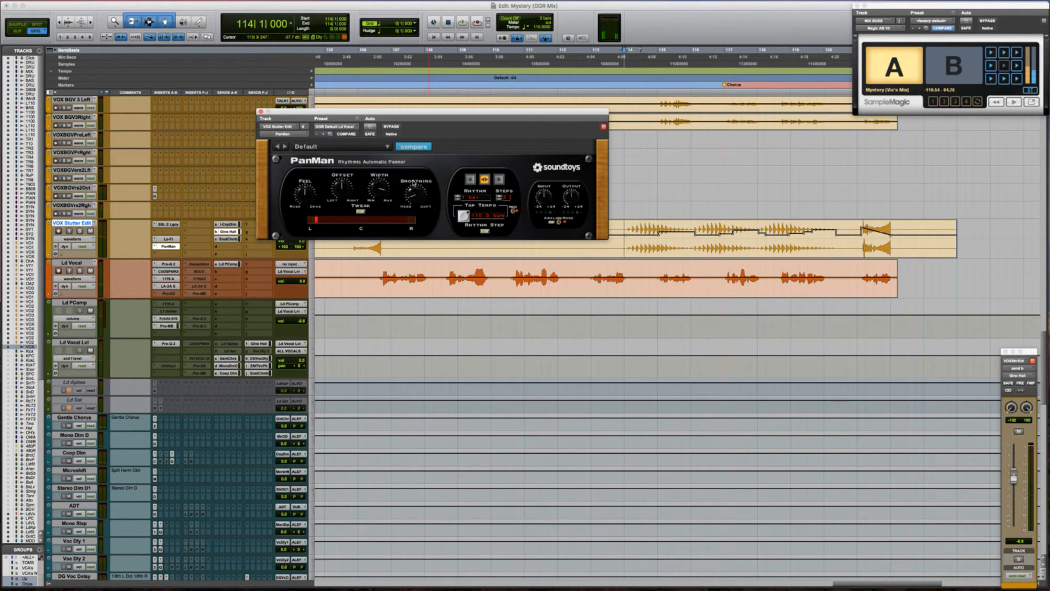
key("space")
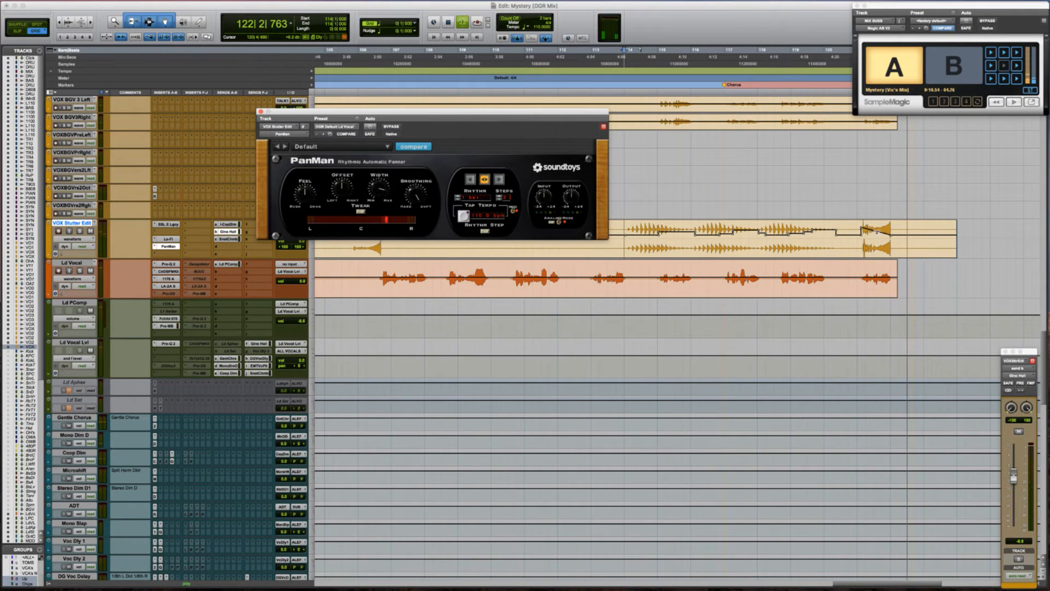
Undo the clip gain nudge on the final stutter, replay it, and close the PanMan window
key("space")
left_click_drag(875, 231, 875, 229)
key("super+z")
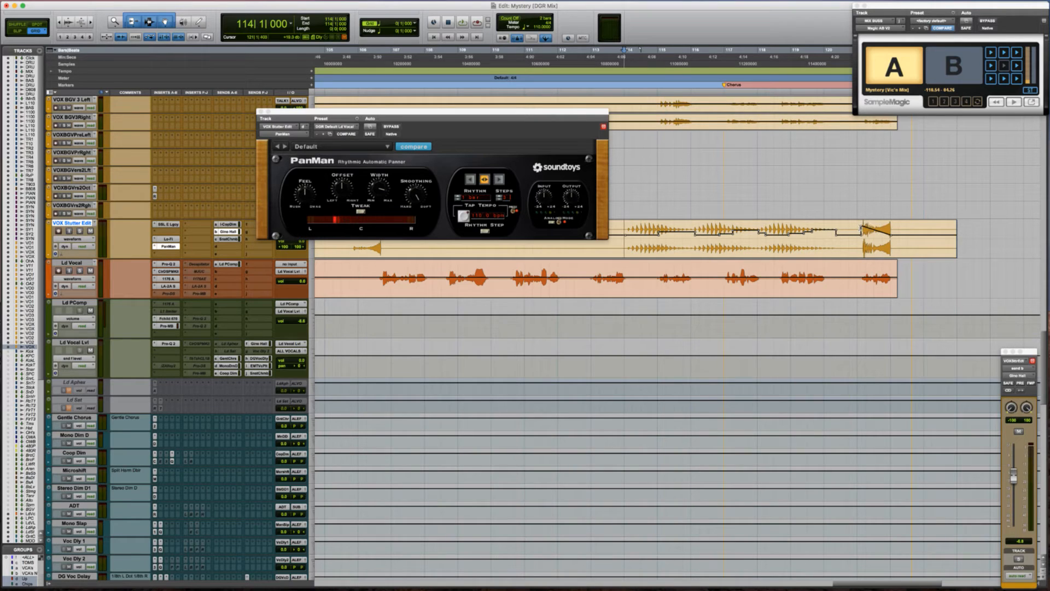
key("space")
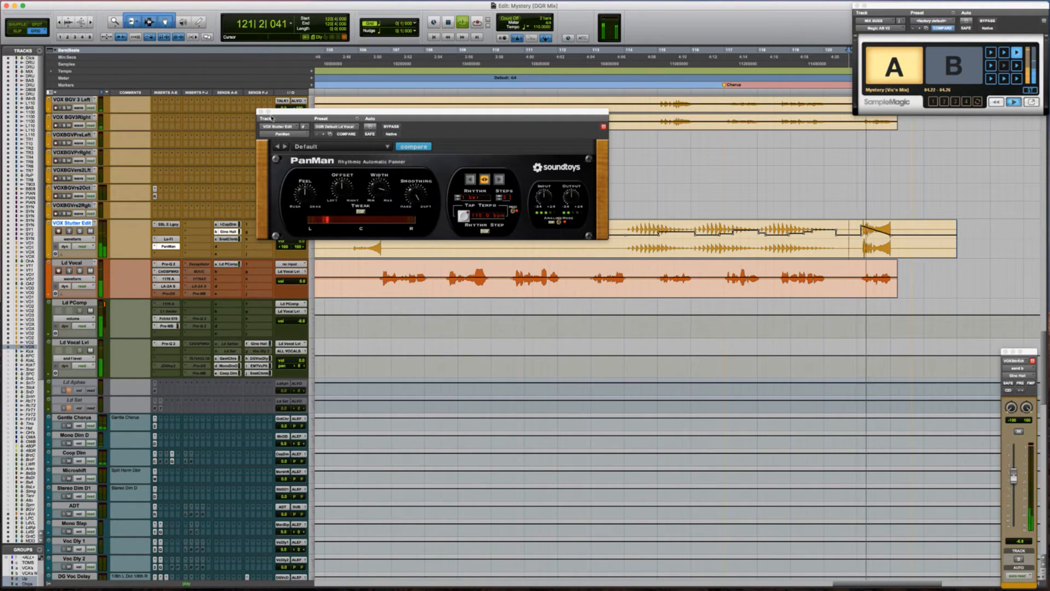
left_click(261, 112)
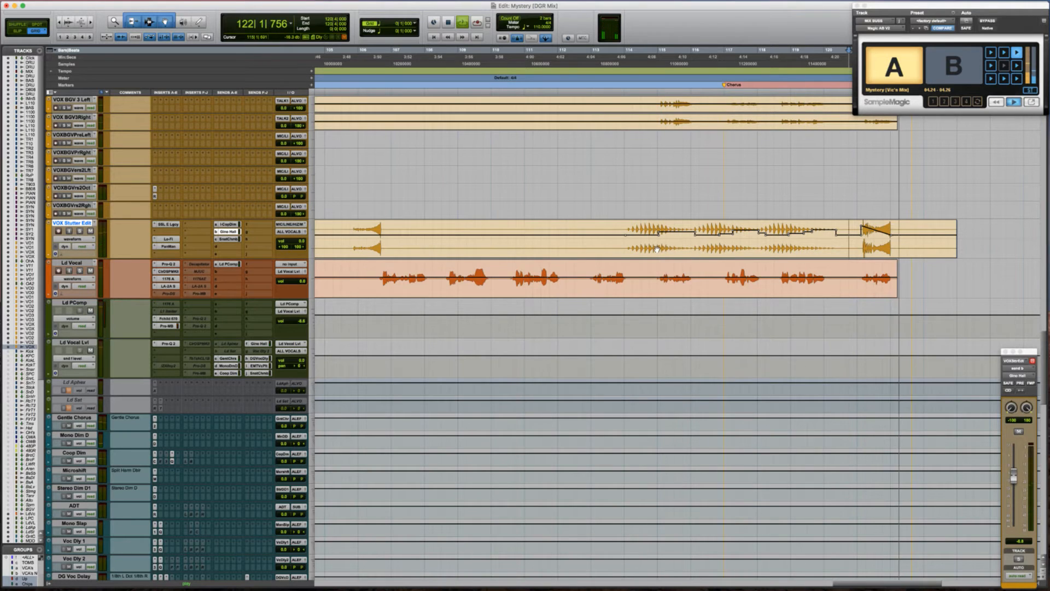
Audition the closing VOX Stutter Edit section in the mix from bar 113, beat 4
key("super+bracketleft")
key("super+bracketleft")
key("space")
key("Return")
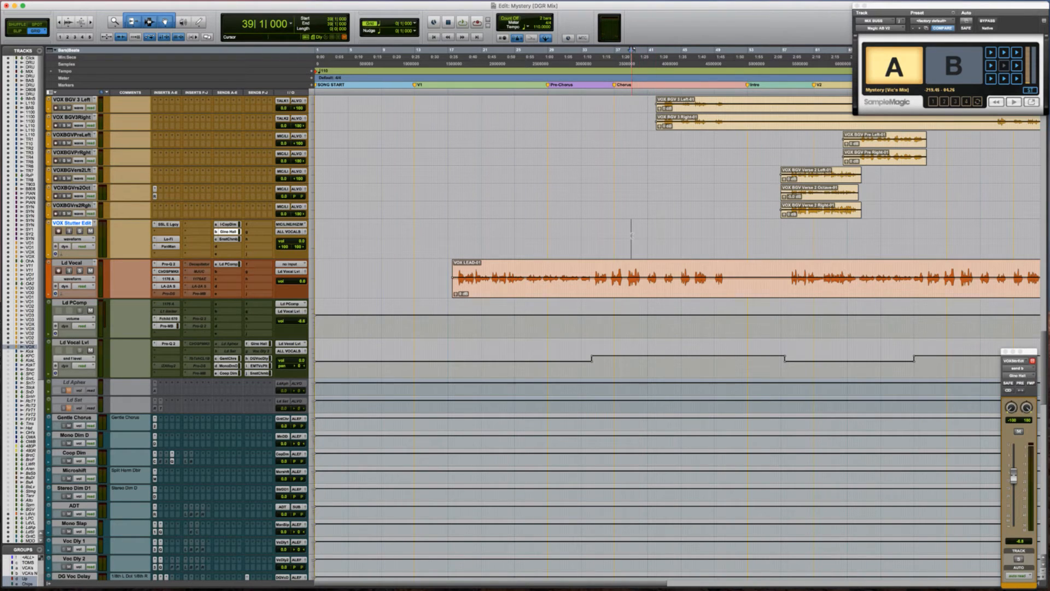
key("Tab")
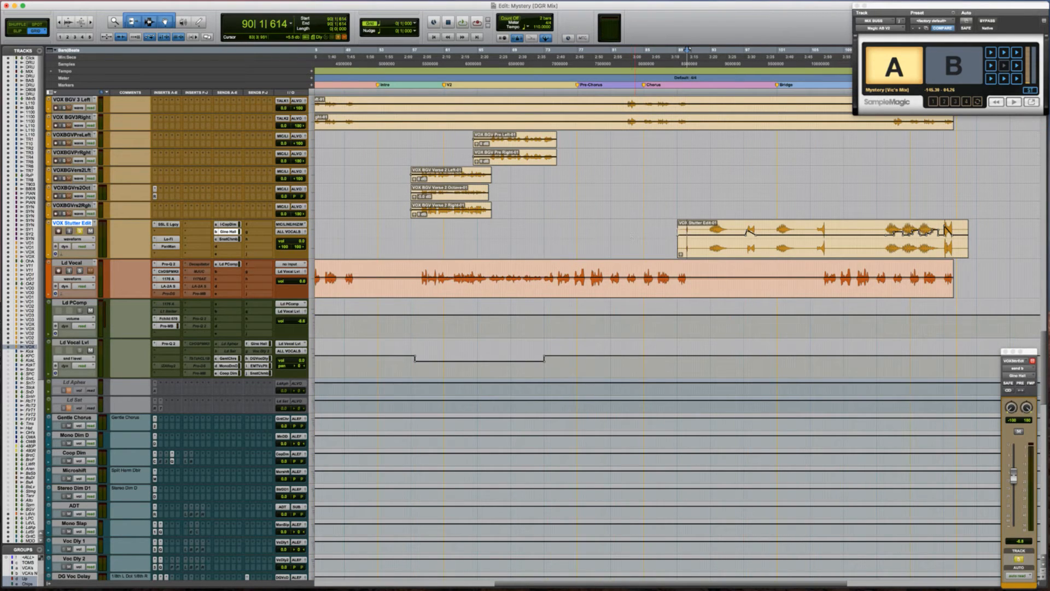
scroll(705, 229, "right", 15)
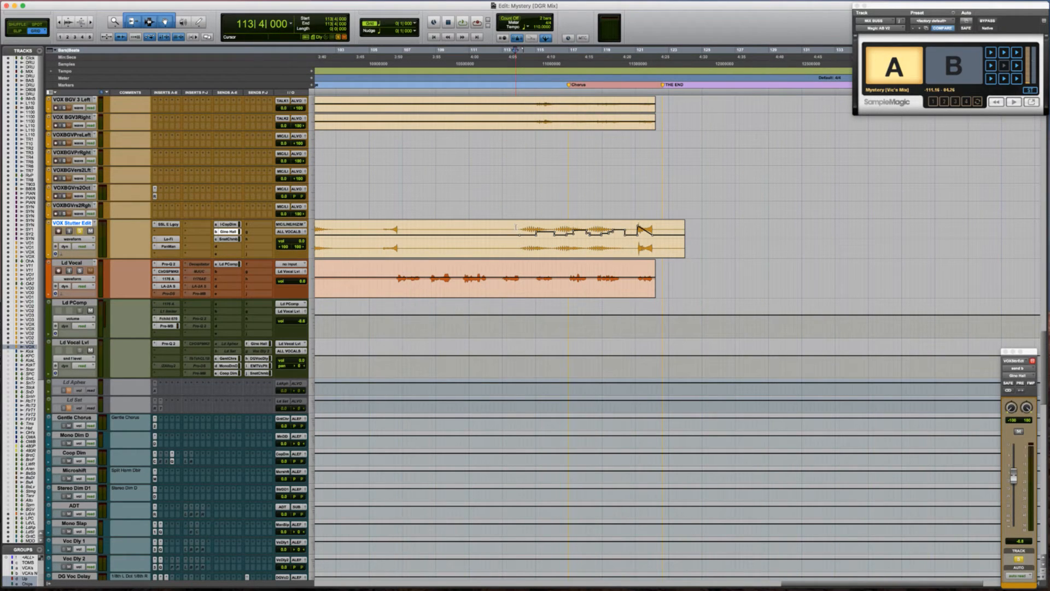
key("space")
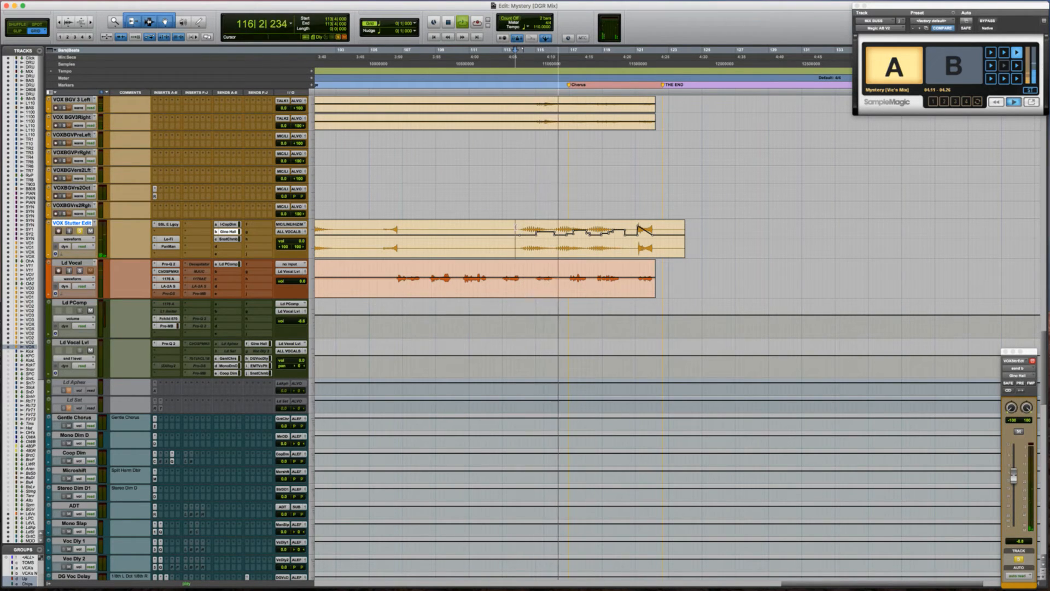
key("space")
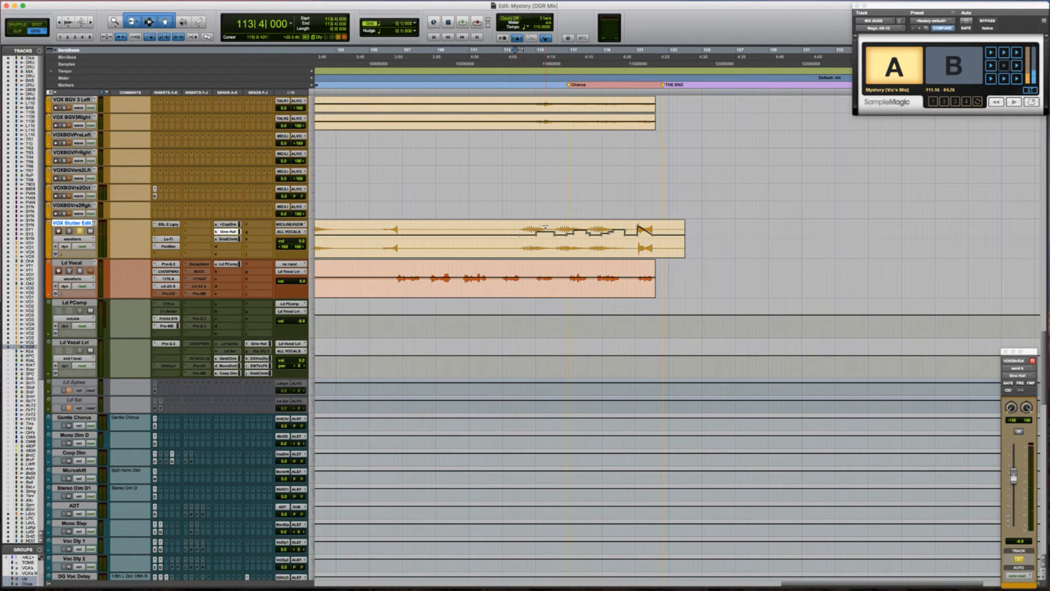
Check the masterbuss automation item in the Mystery to-do list and return to the Pro Tools session
key("Return")
key("alt+a")
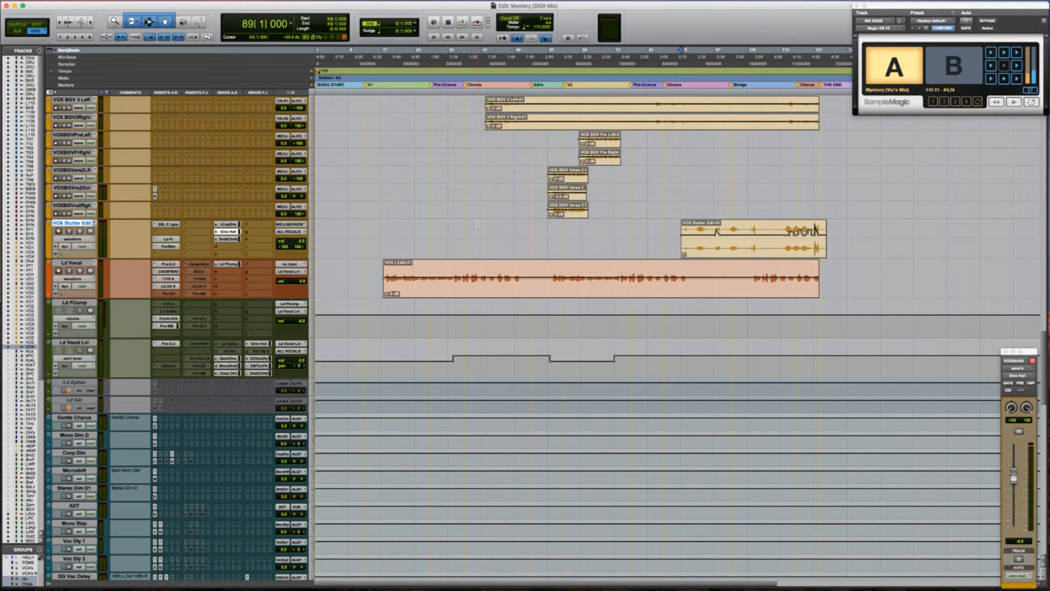
key("r")
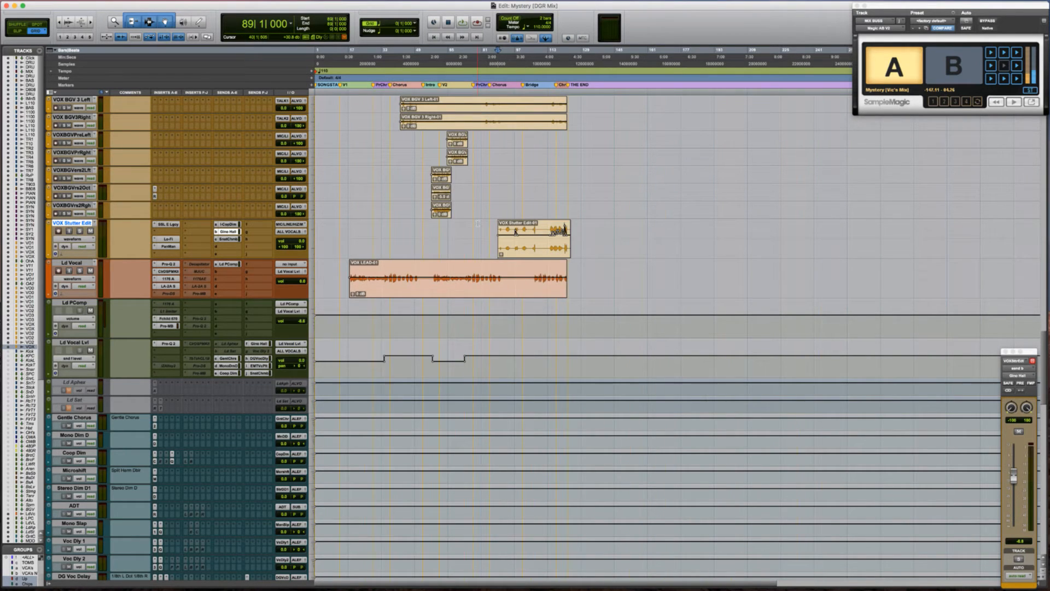
key("super+Tab")
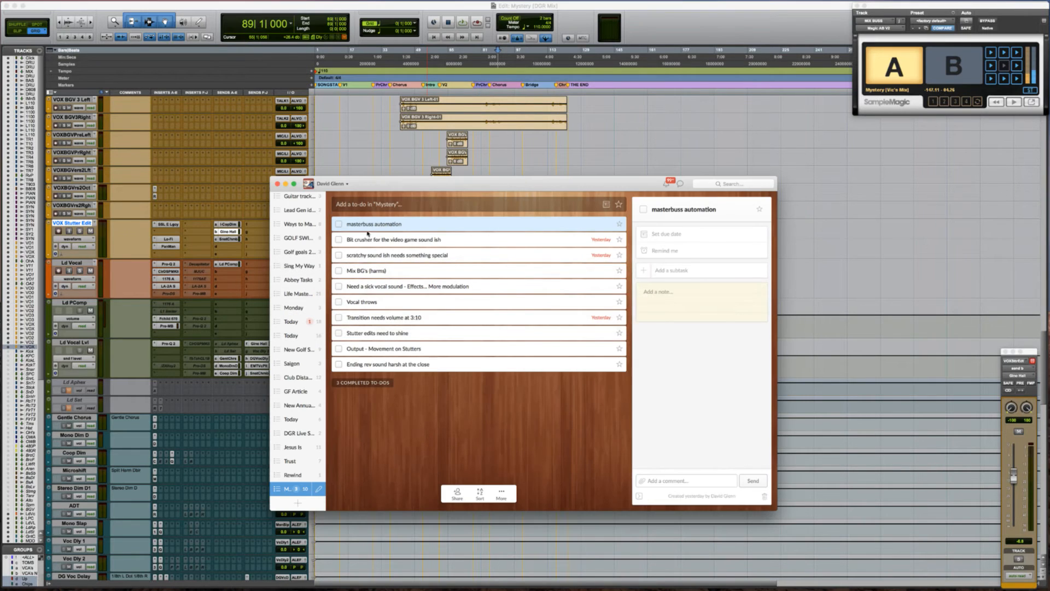
left_click(339, 225)
key("super+Tab")
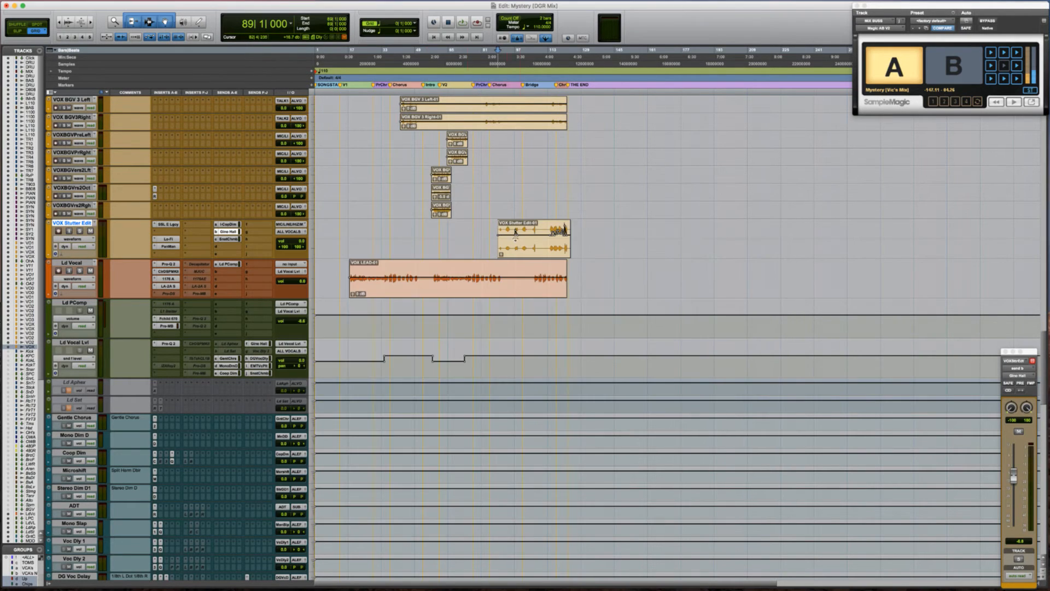
Move the MIX BUSS track from near the start of the track order to directly above MASTER and reduce its track height
scroll(521, 247, "up", 5)
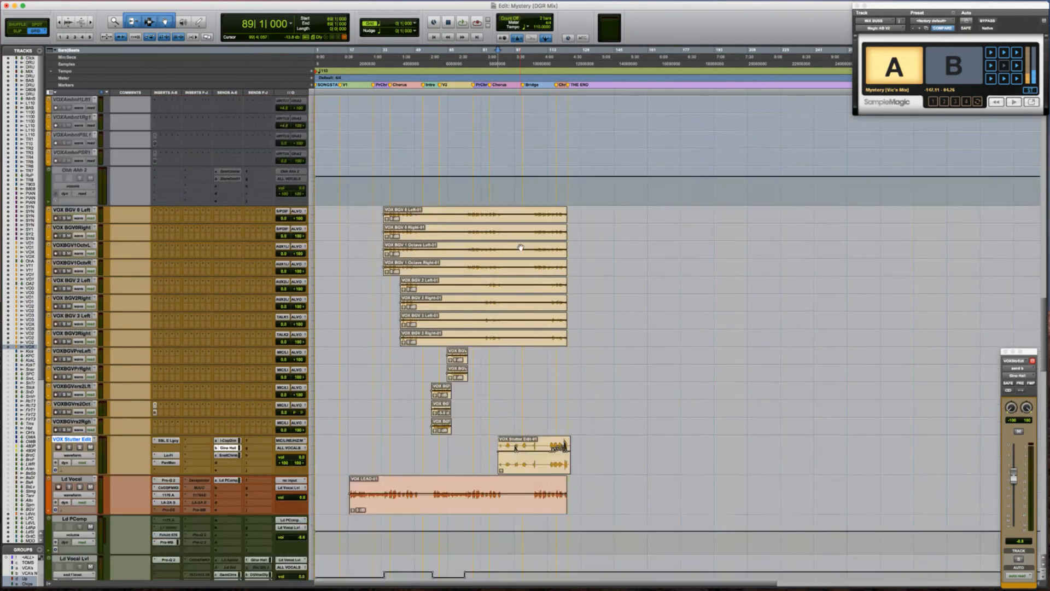
scroll(521, 247, "up", 15)
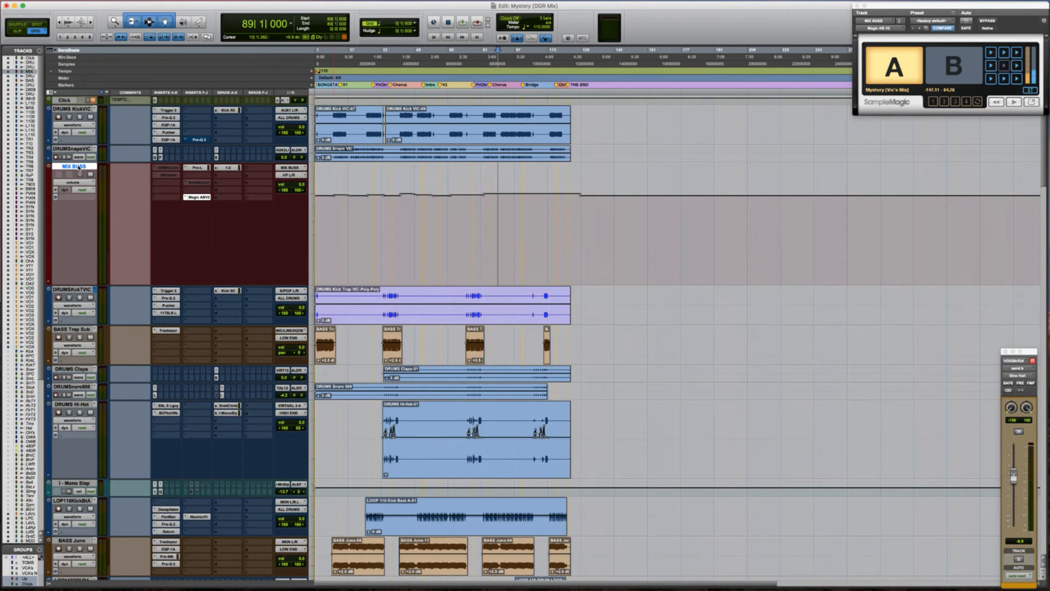
scroll(79, 168, "down", 5)
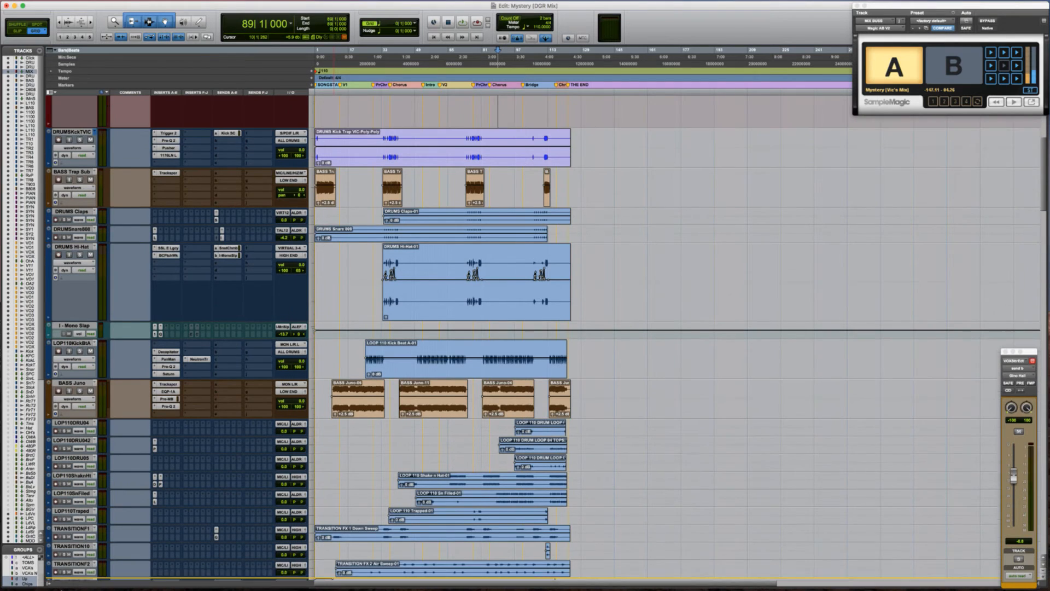
scroll(520, 339, "down", 6)
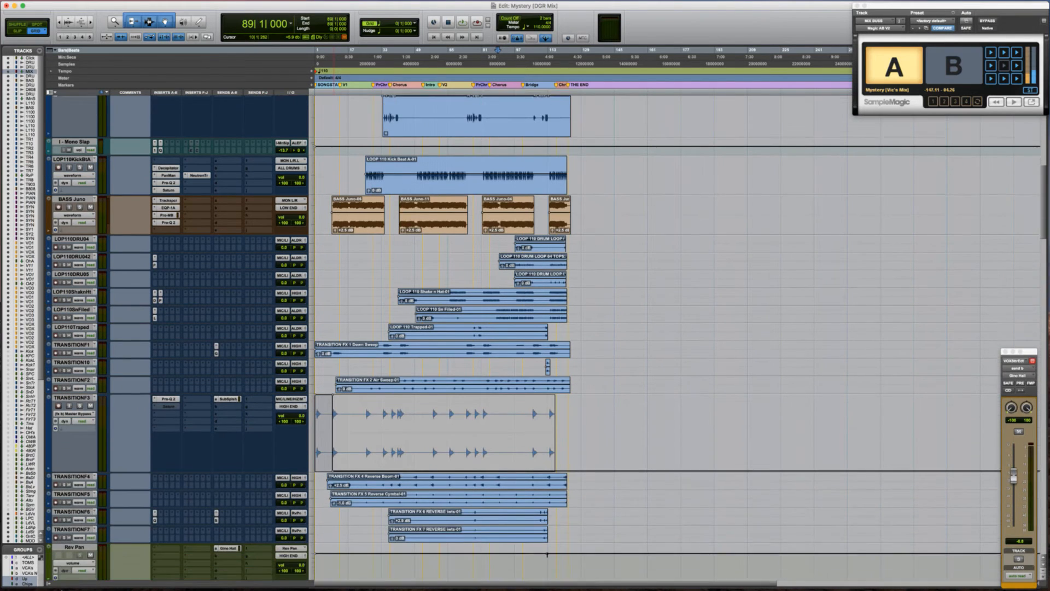
scroll(521, 339, "down", 6)
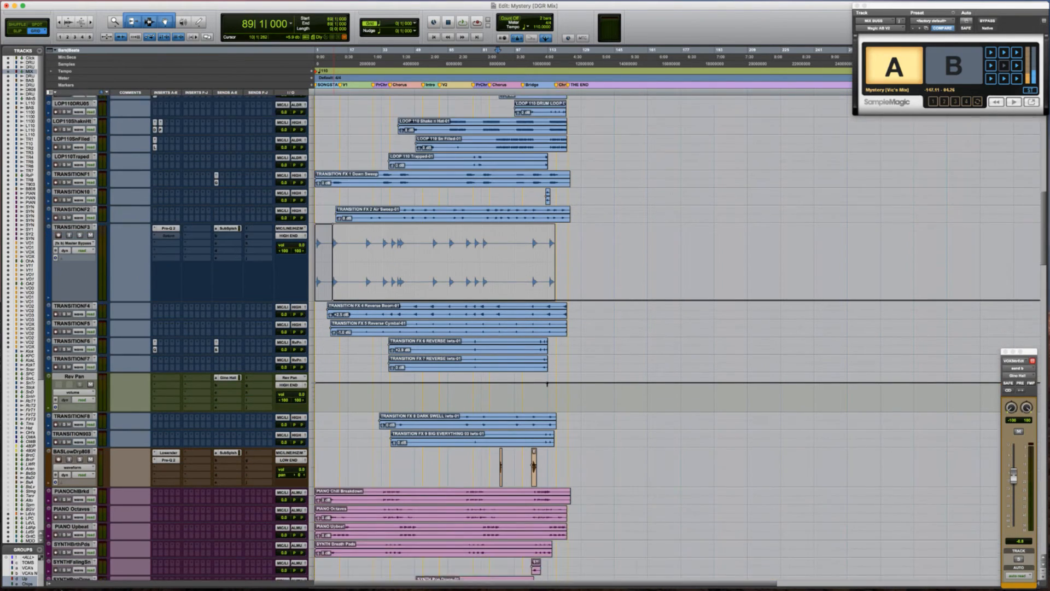
scroll(678, 339, "down", 6)
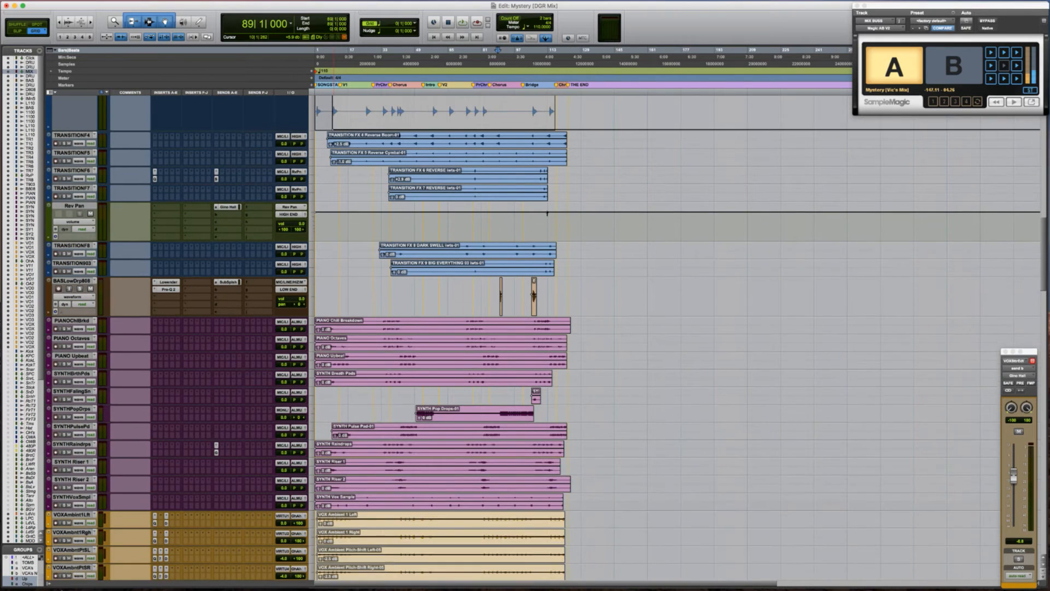
scroll(678, 339, "down", 6)
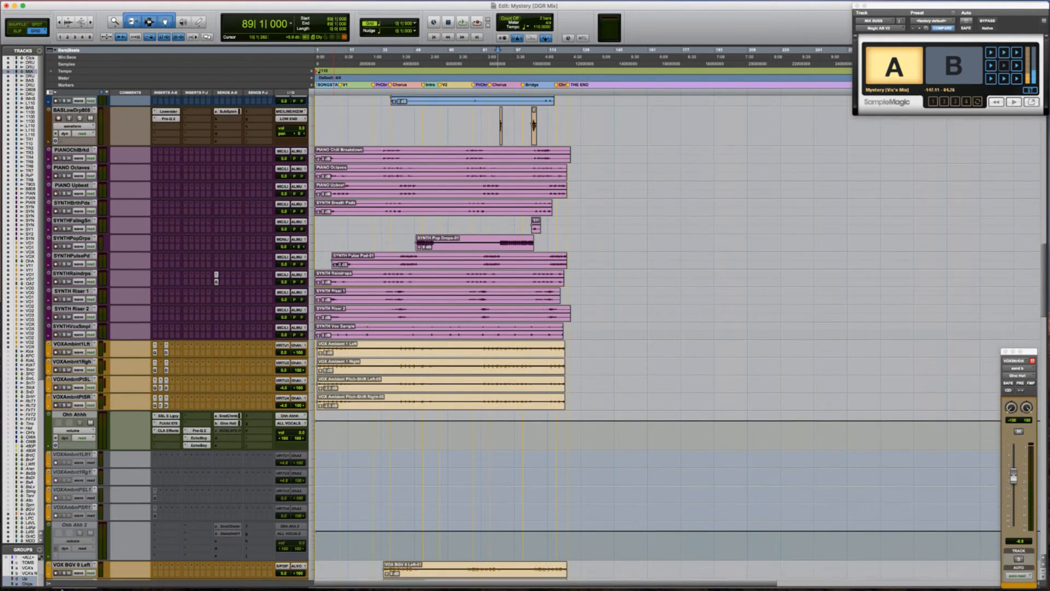
scroll(678, 339, "down", 6)
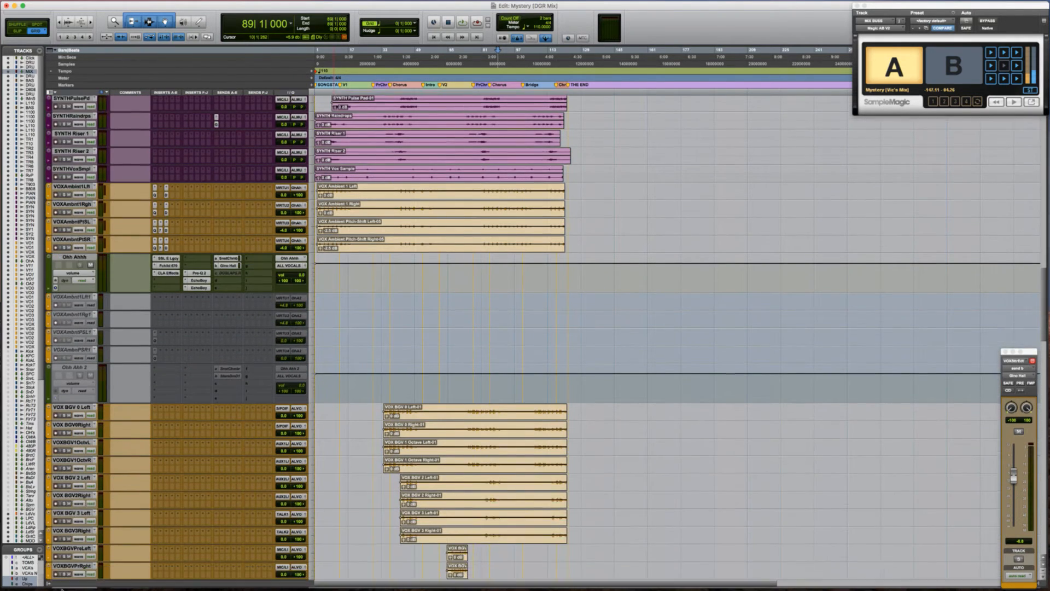
scroll(678, 339, "down", 3)
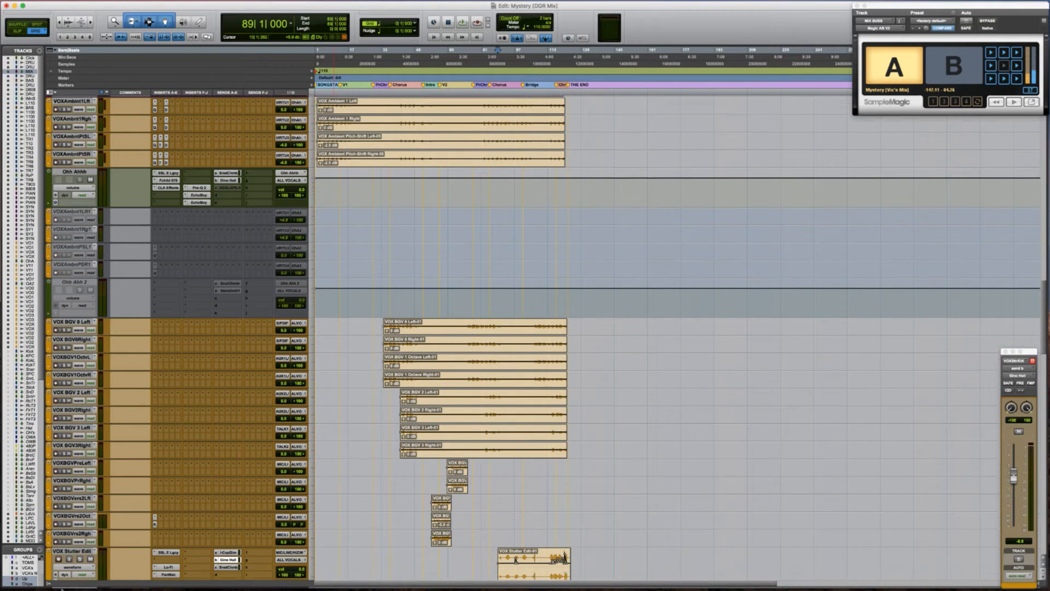
scroll(678, 339, "down", 6)
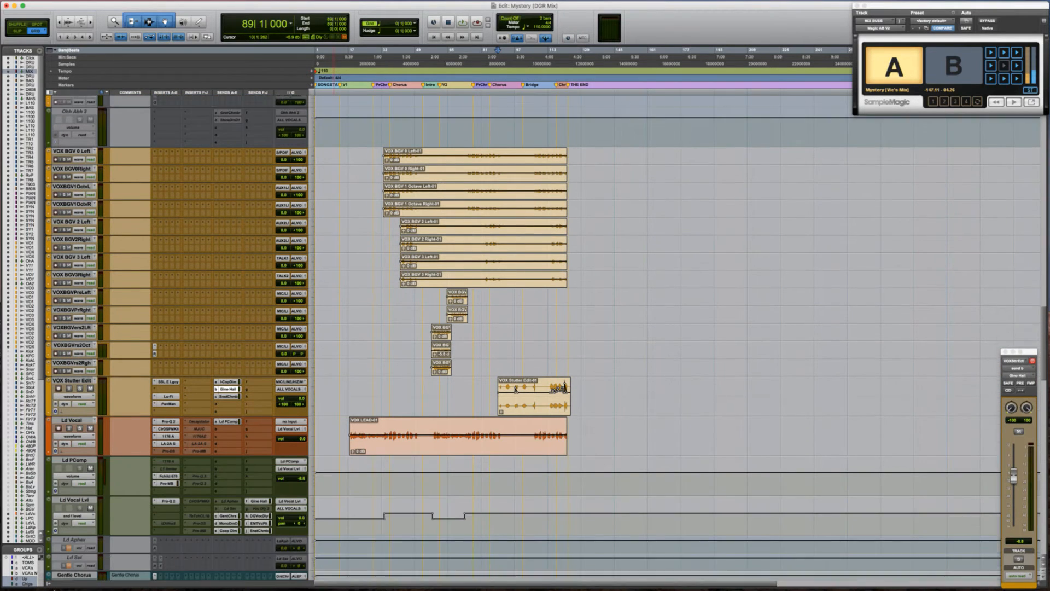
scroll(678, 339, "down", 3)
scroll(547, 328, "down", 10)
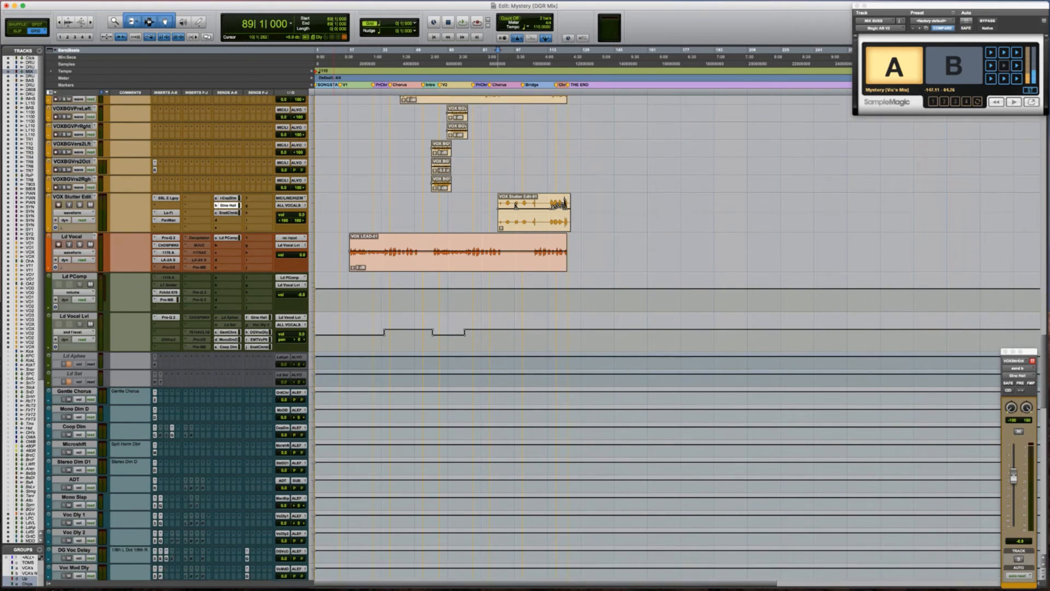
scroll(547, 328, "down", 10)
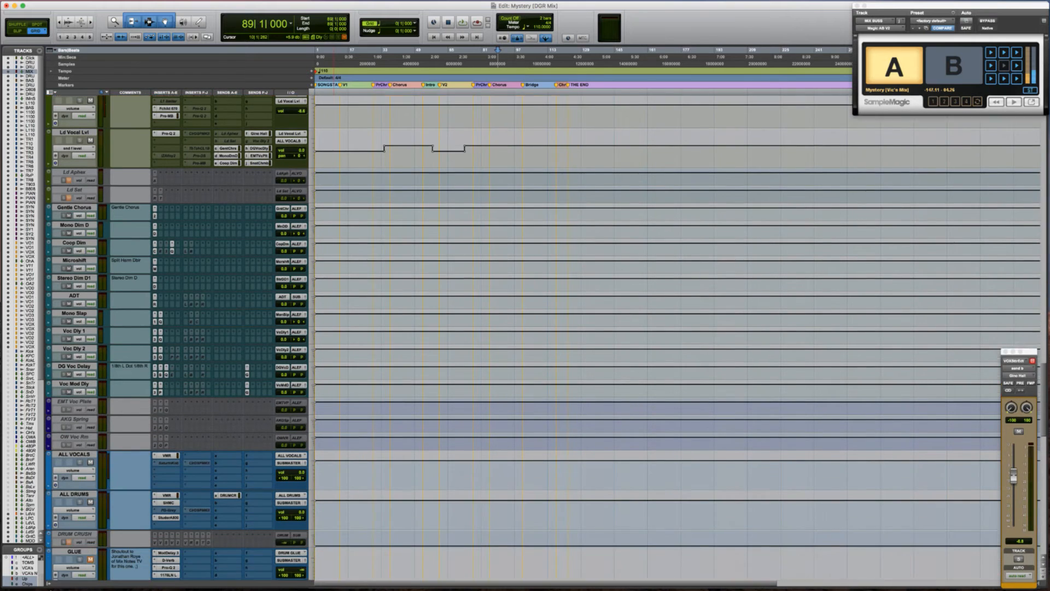
scroll(547, 328, "down", 10)
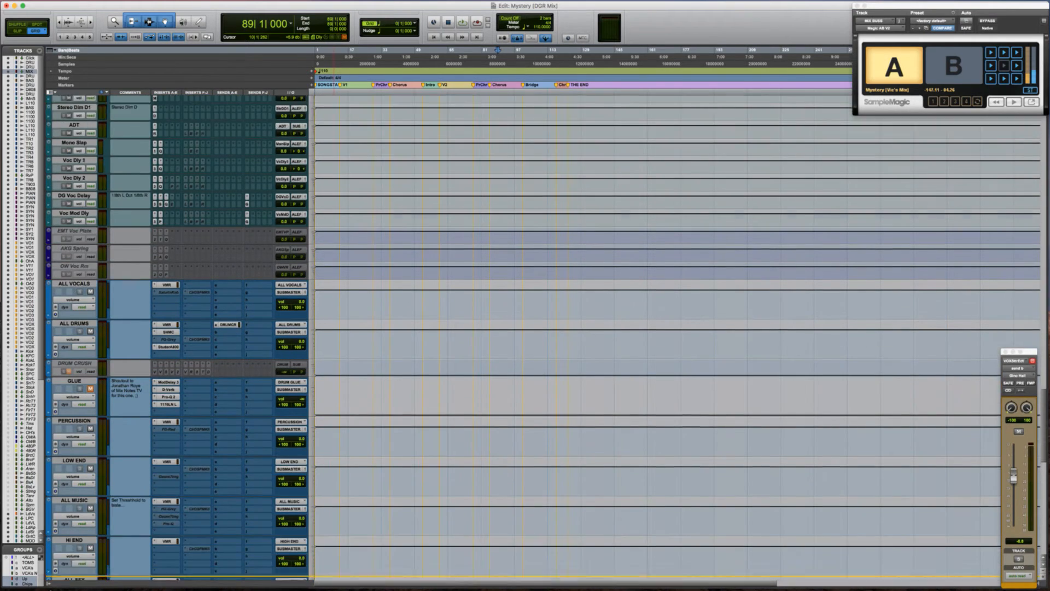
scroll(67, 454, "down", 5)
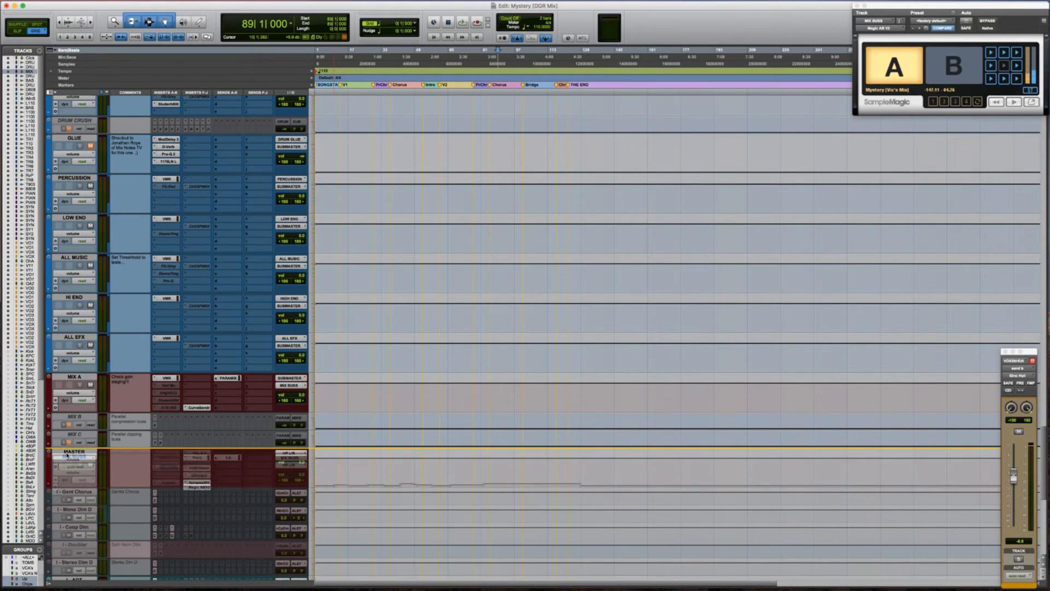
left_click_drag(67, 454, 79, 444)
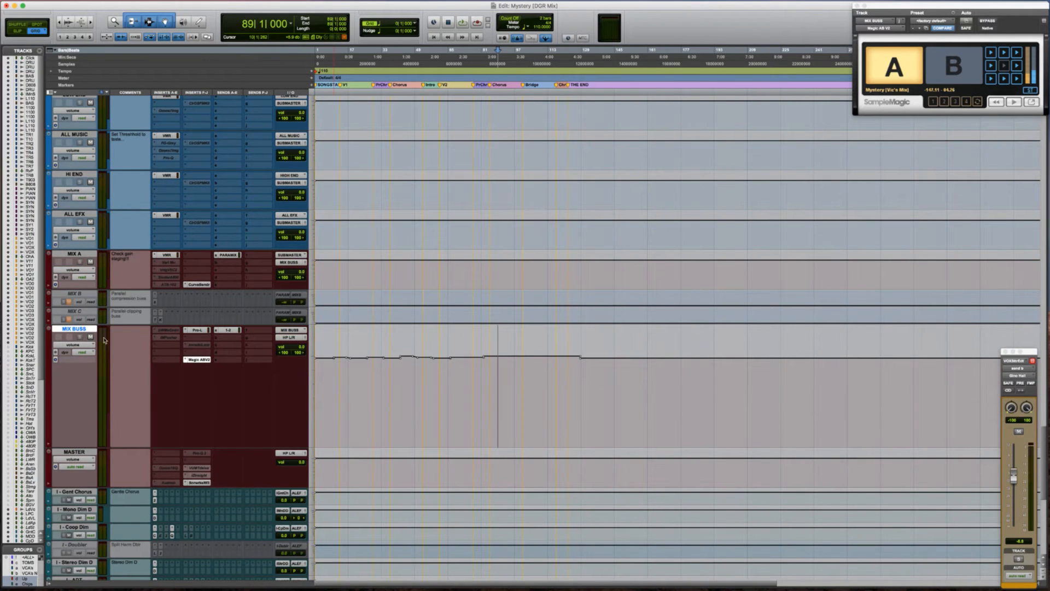
key("ctrl+Up")
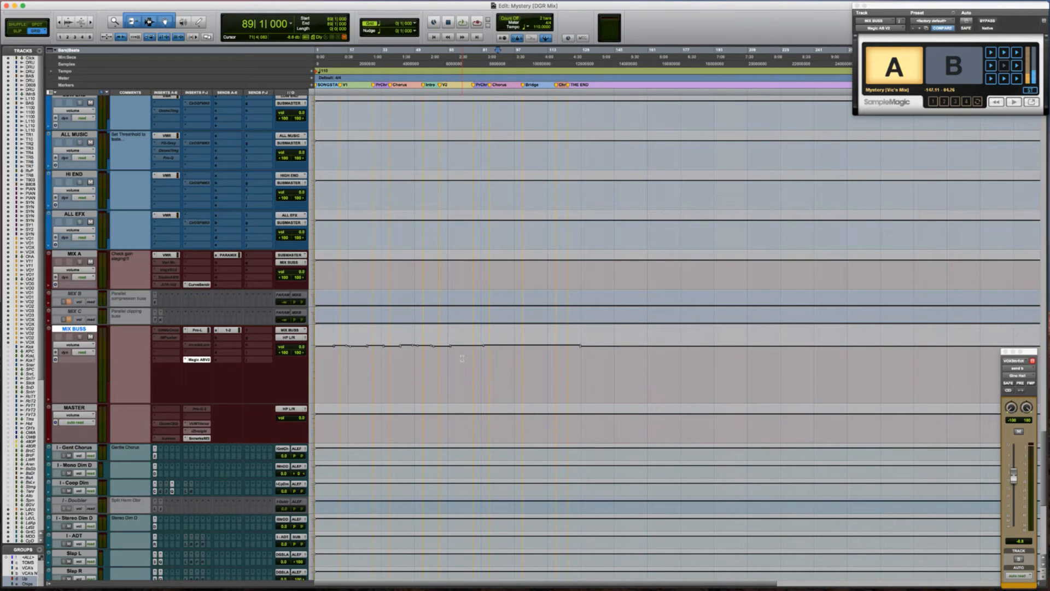
Return to the session start, open the video game sound bit crusher item in the Mystery to-do list, and go back to Pro Tools
key("Return")
key("super+Tab")
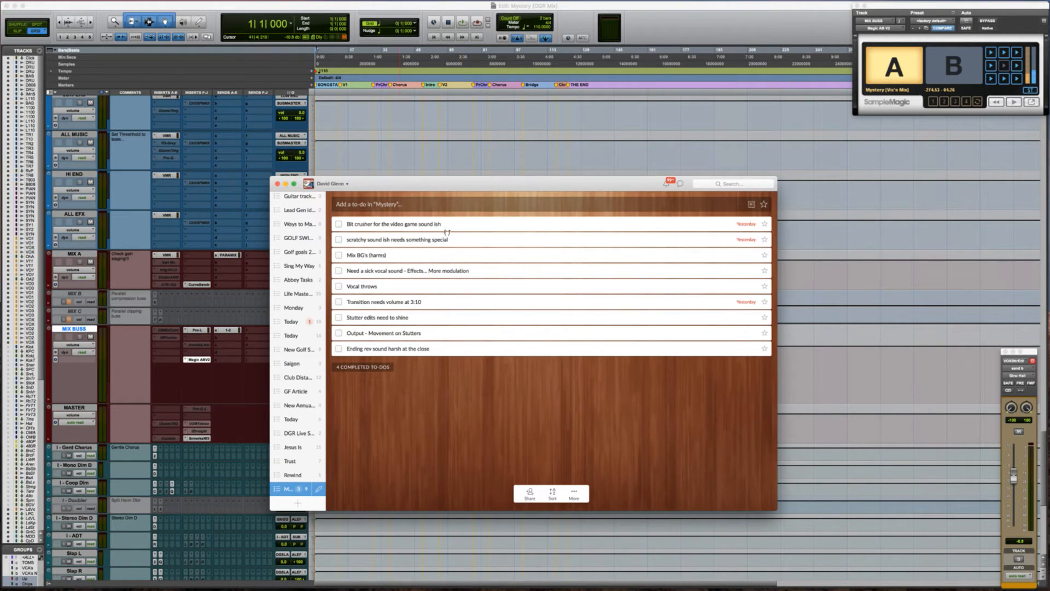
key("super+Tab")
key("super+Tab")
left_click(420, 225)
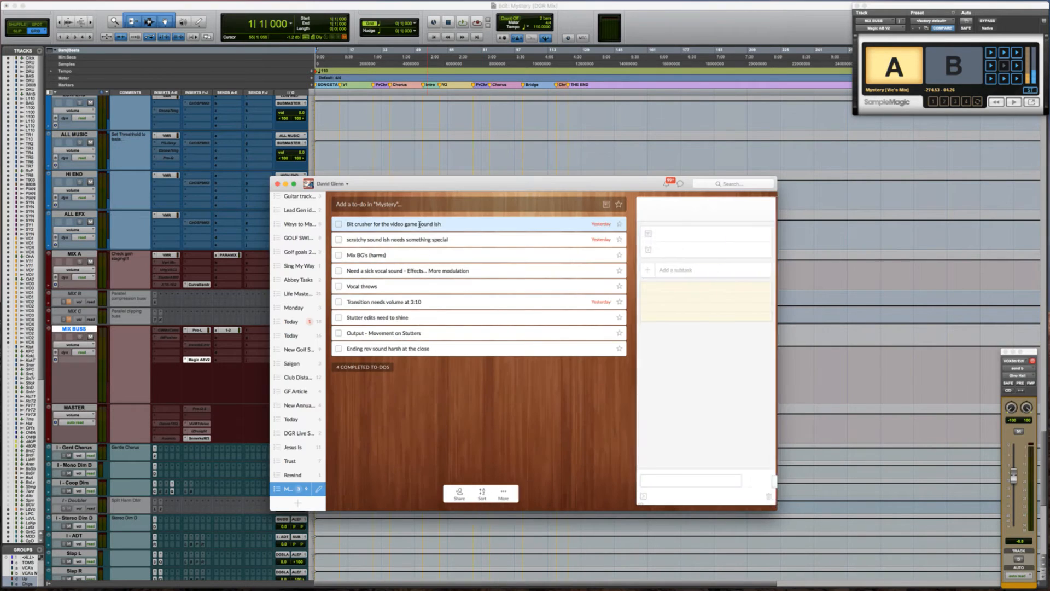
key("super+Tab")
key("super+Tab")
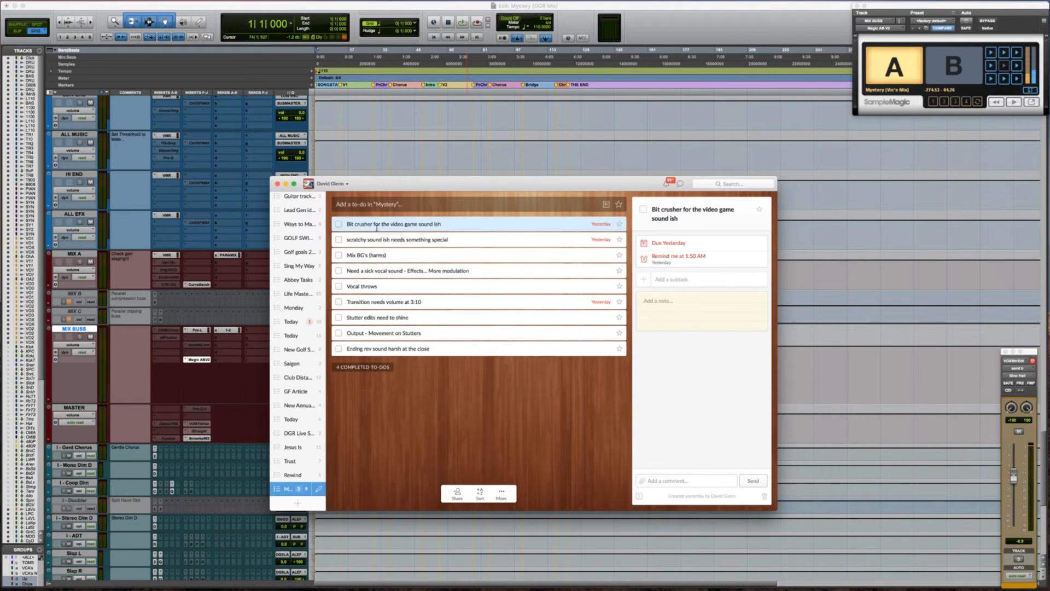
left_click(418, 116)
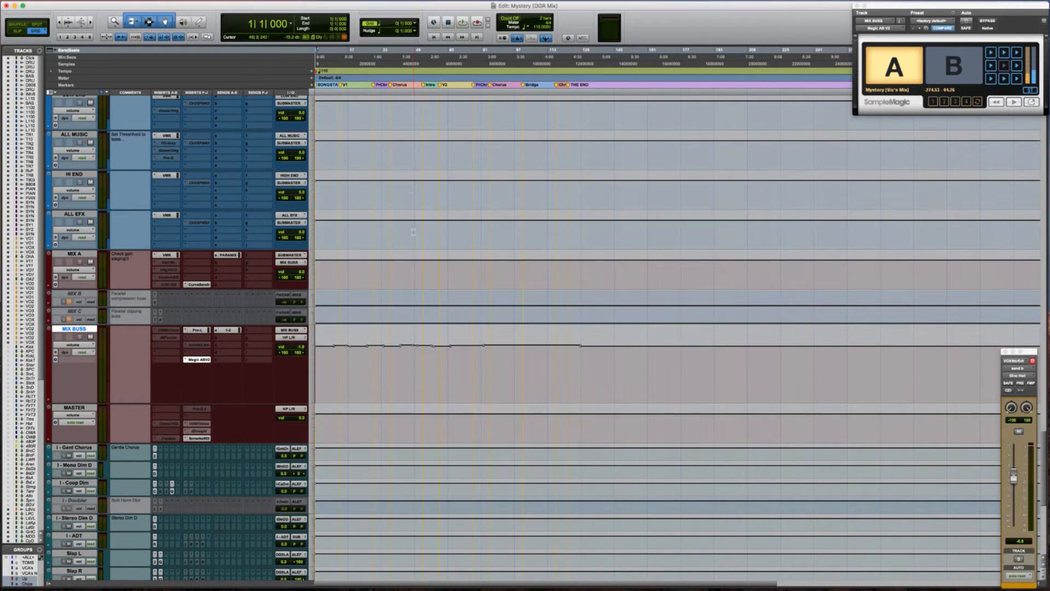
Locate the SYNTH Pop Drops clip, solo its track, and audition it from the clip's start at bar 50
left_click(424, 114)
key("t")
scroll(423, 113, "up", 10)
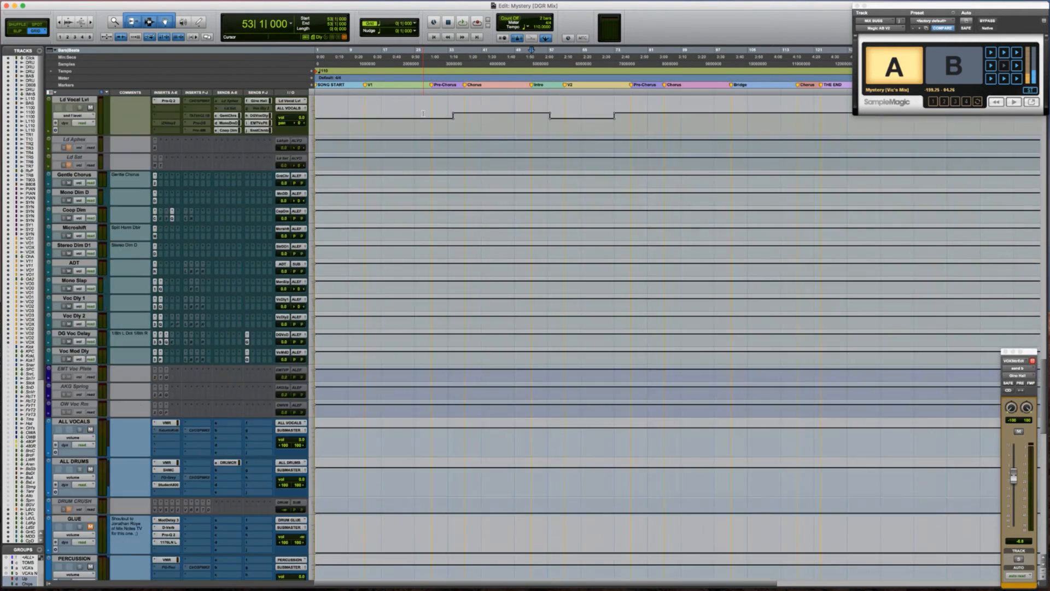
scroll(536, 256, "up", 15)
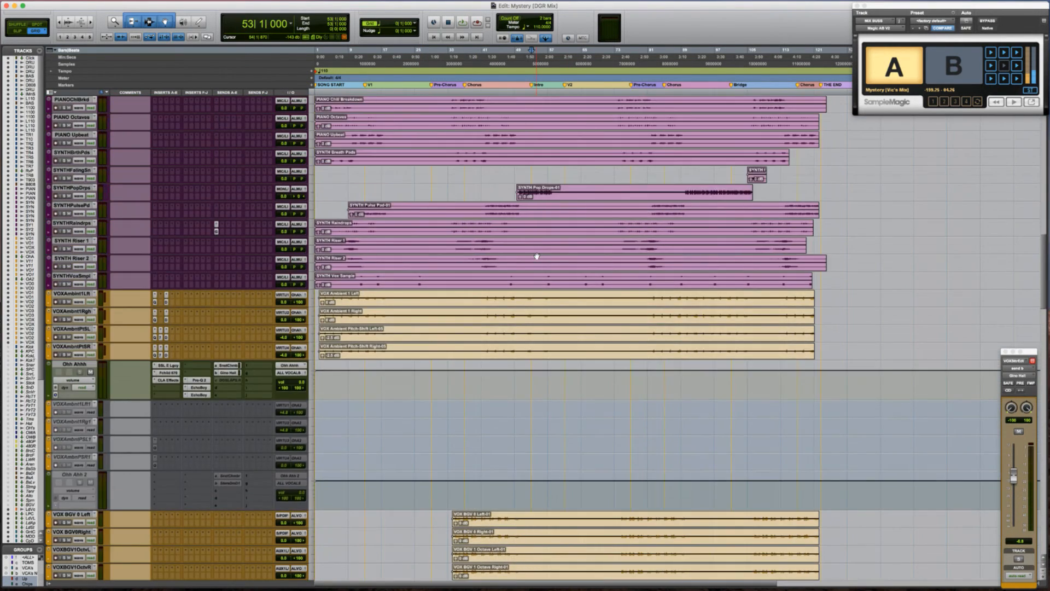
scroll(536, 256, "up", 8)
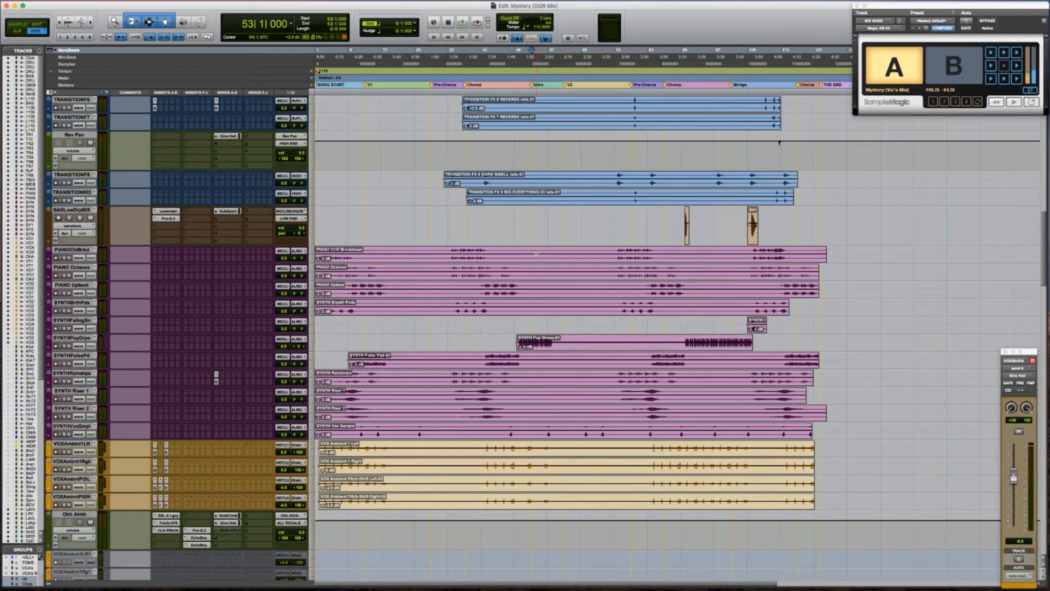
scroll(536, 254, "up", 1)
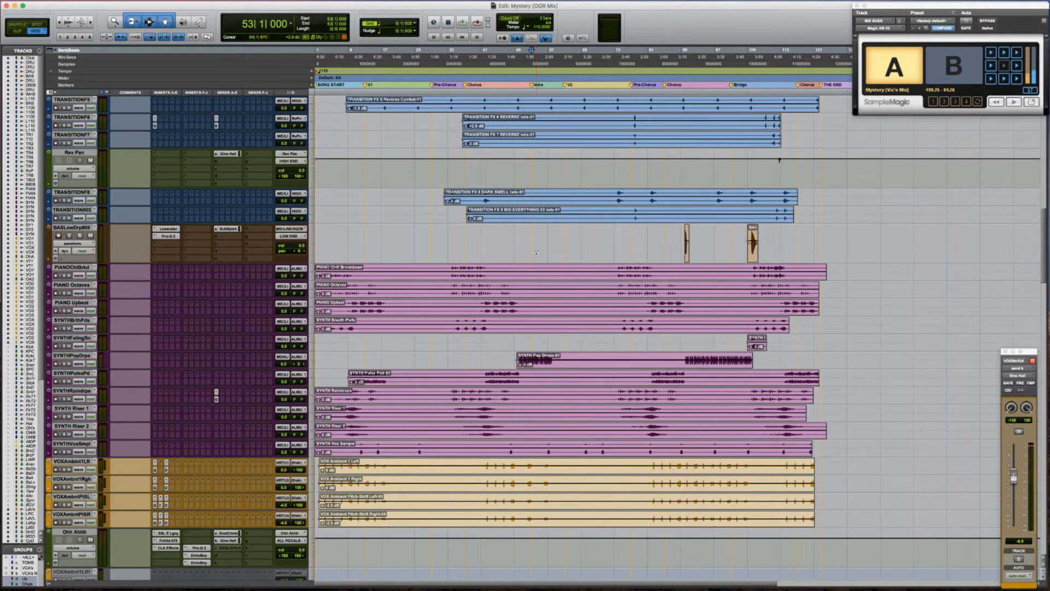
left_click(496, 358)
key("Tab")
key("Tab")
key("shift+s")
key("space")
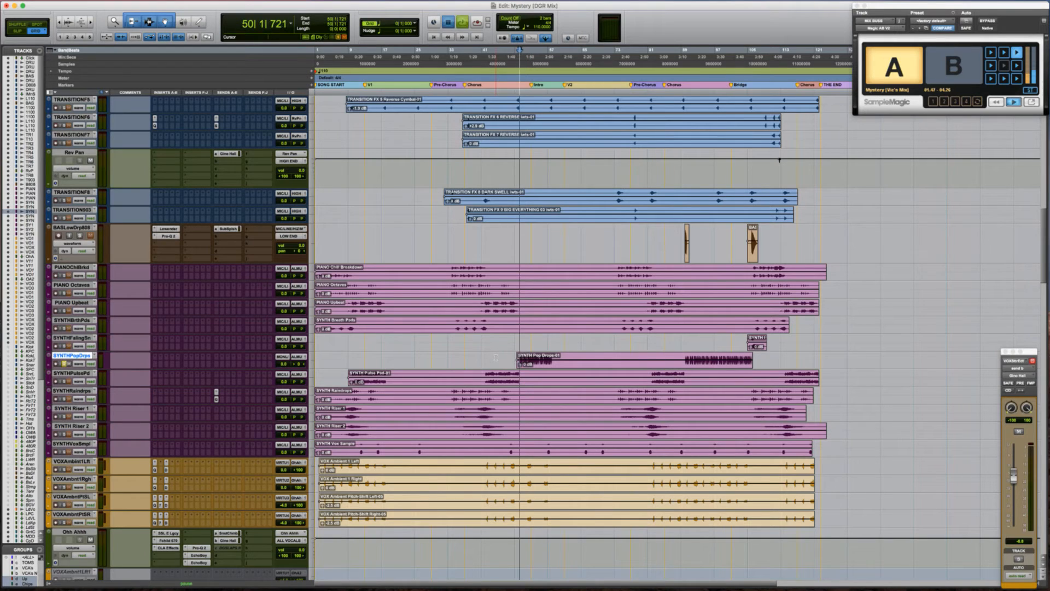
key("space")
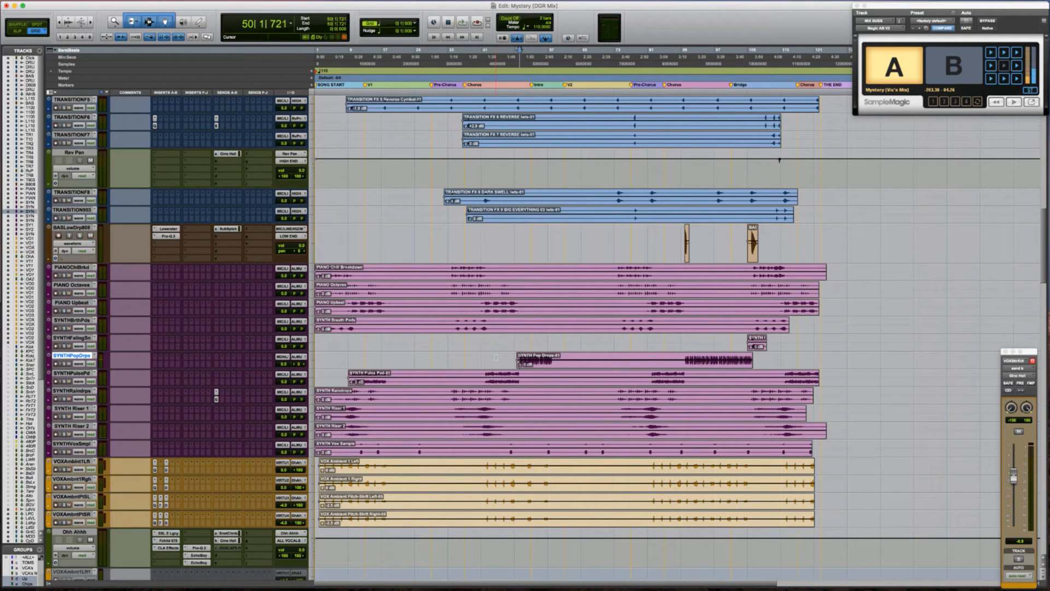
key("space")
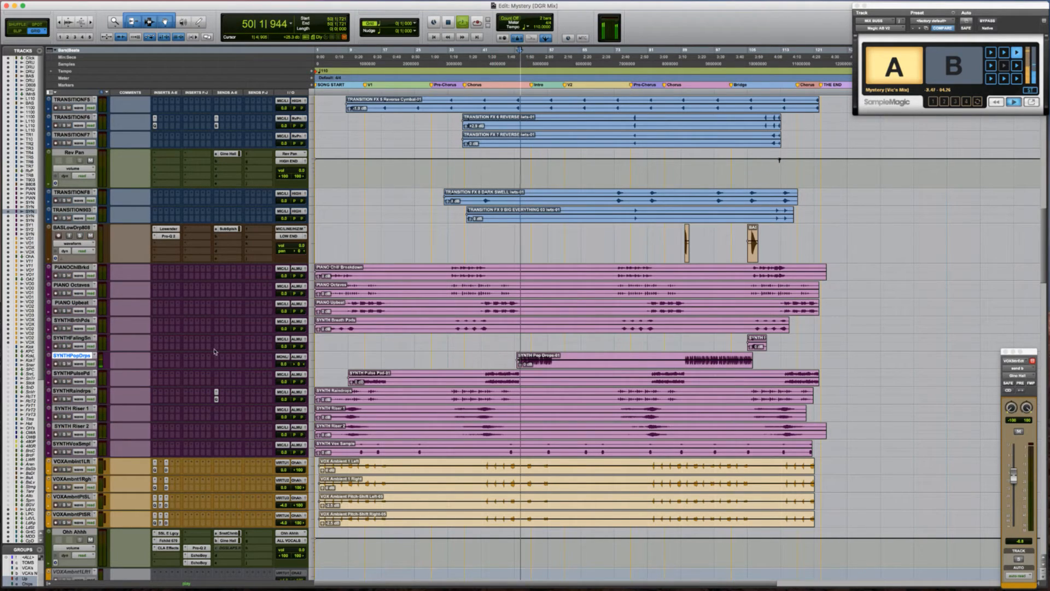
key("space")
Insert the mono Lo-Fi plug-in on the first insert slot of the SYNTH Pop Drops track
left_click(157, 359)
mouse_move(186, 394)
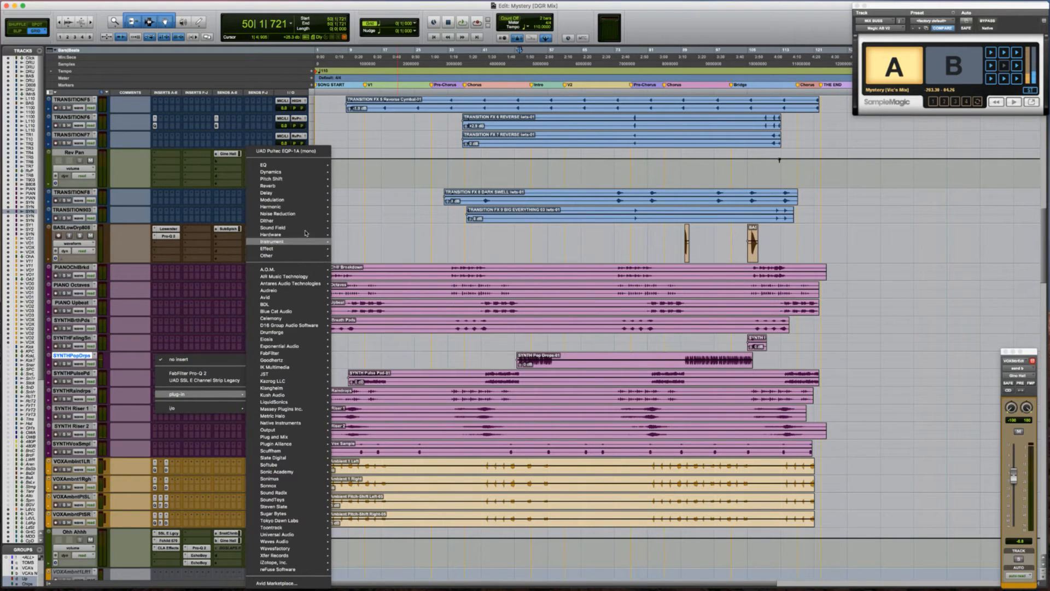
mouse_move(290, 206)
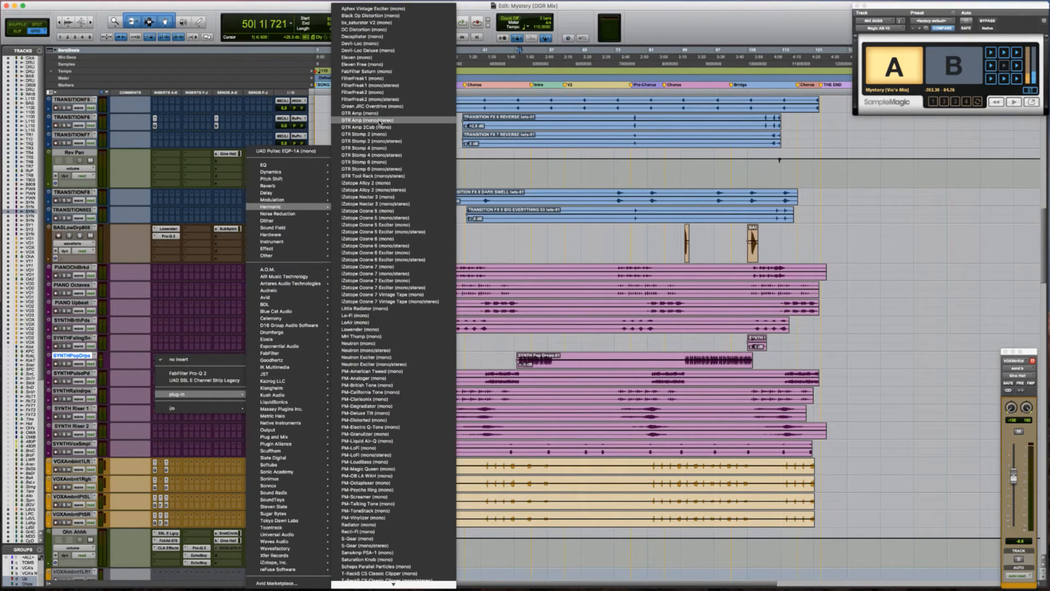
left_click(387, 314)
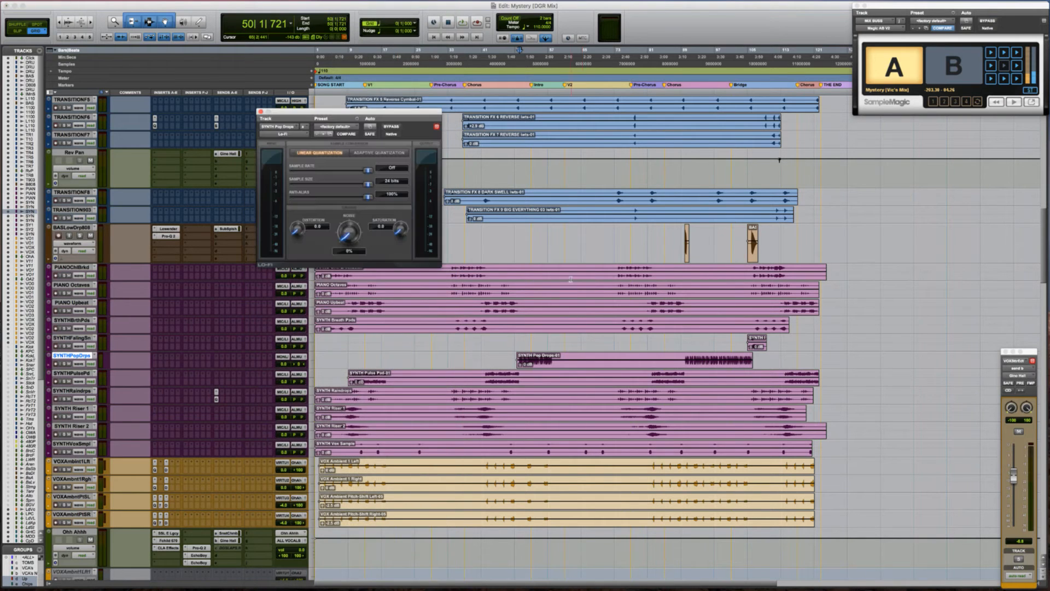
Set Lo-Fi's distortion to 0.3 and reduce its sample size to 6 bits while auditioning the SYNTH Pop Drops clip
key("space")
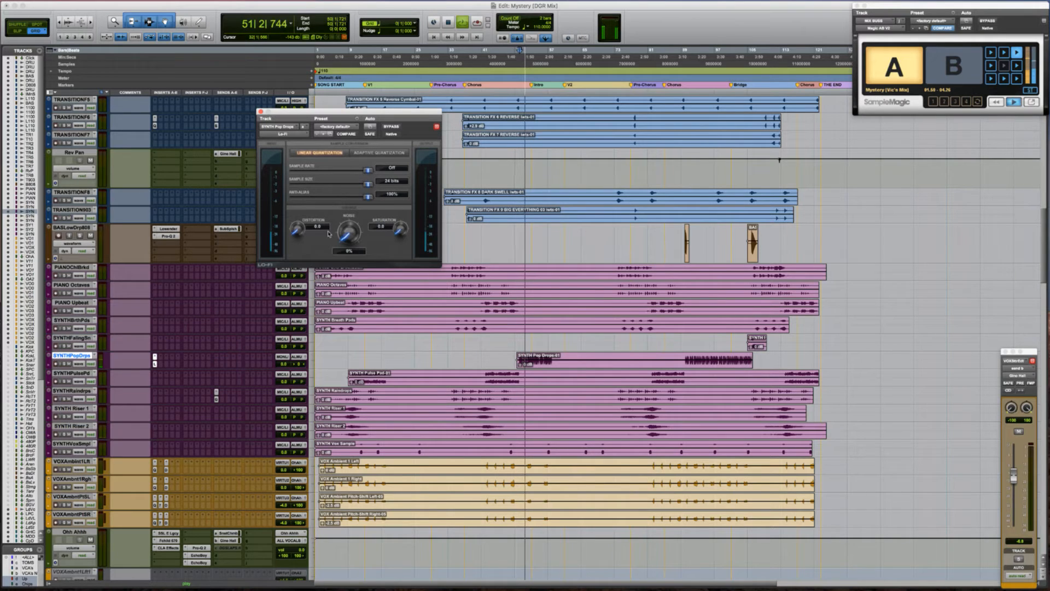
left_click_drag(304, 227, 295, 226)
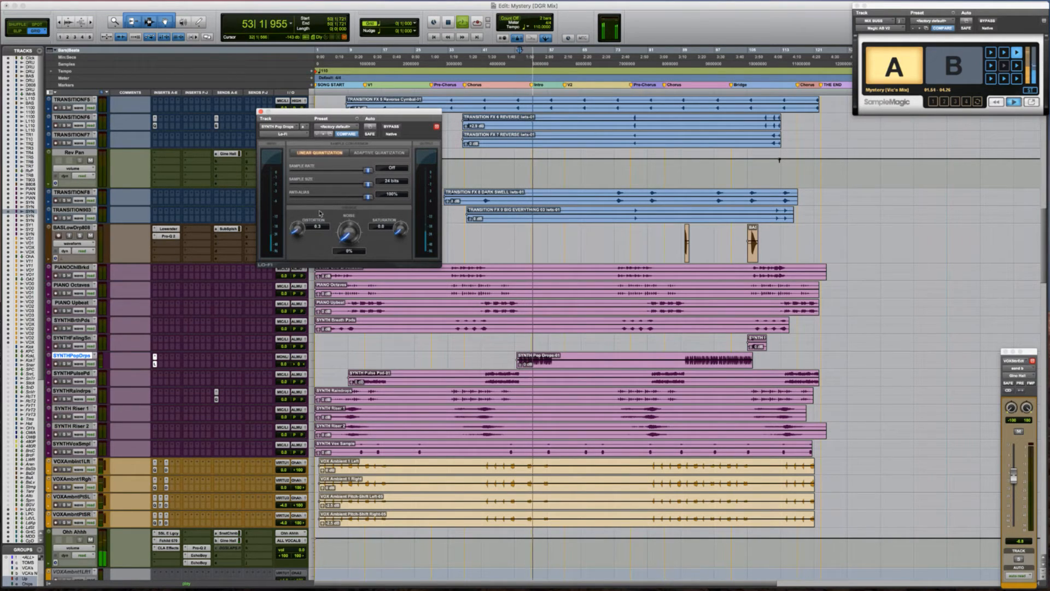
key("space")
left_click_drag(365, 185, 329, 186)
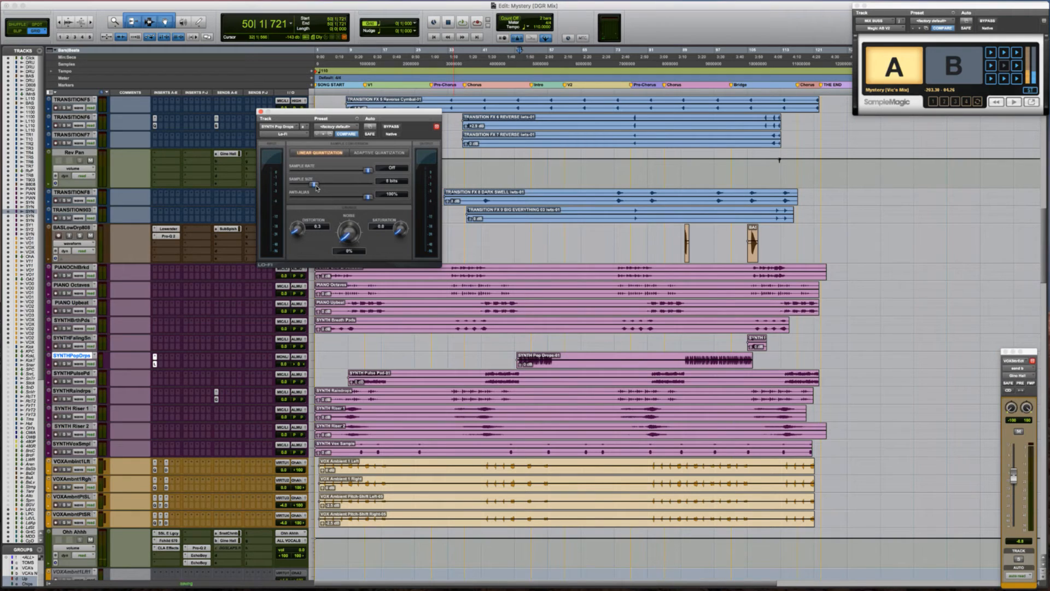
key("space")
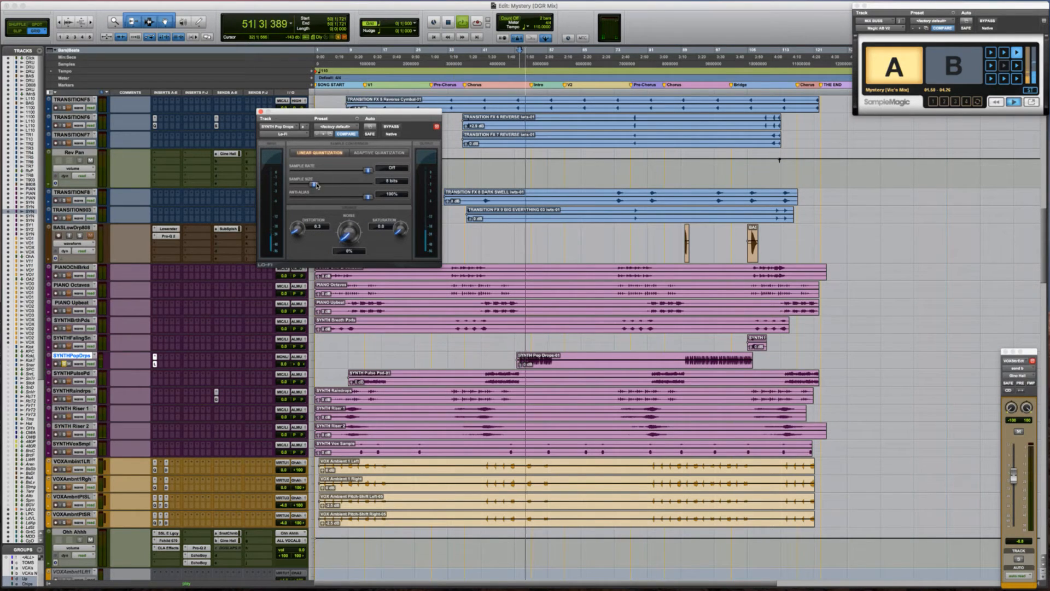
key("space")
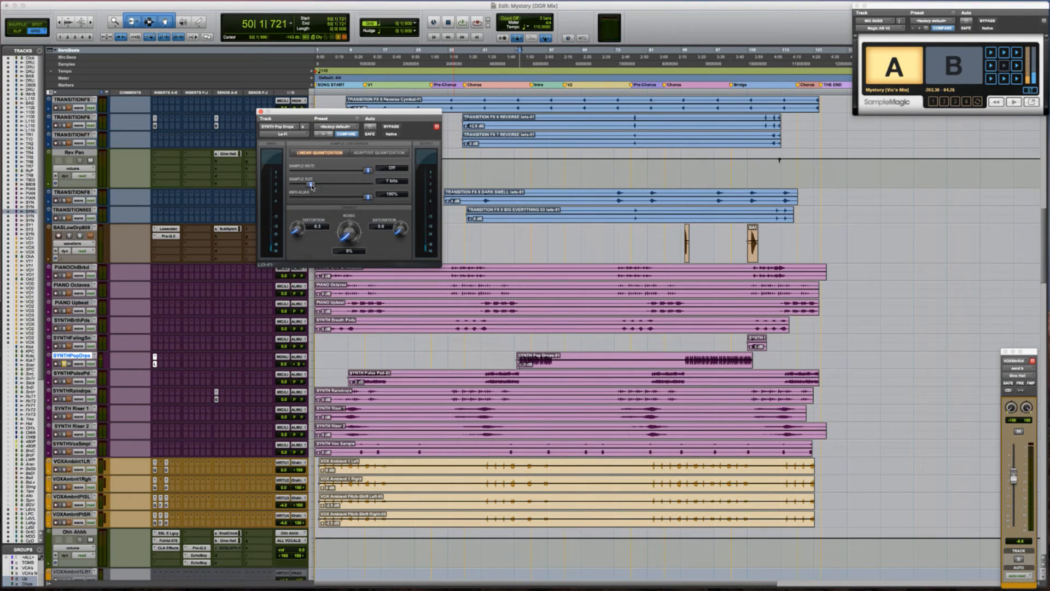
key("space")
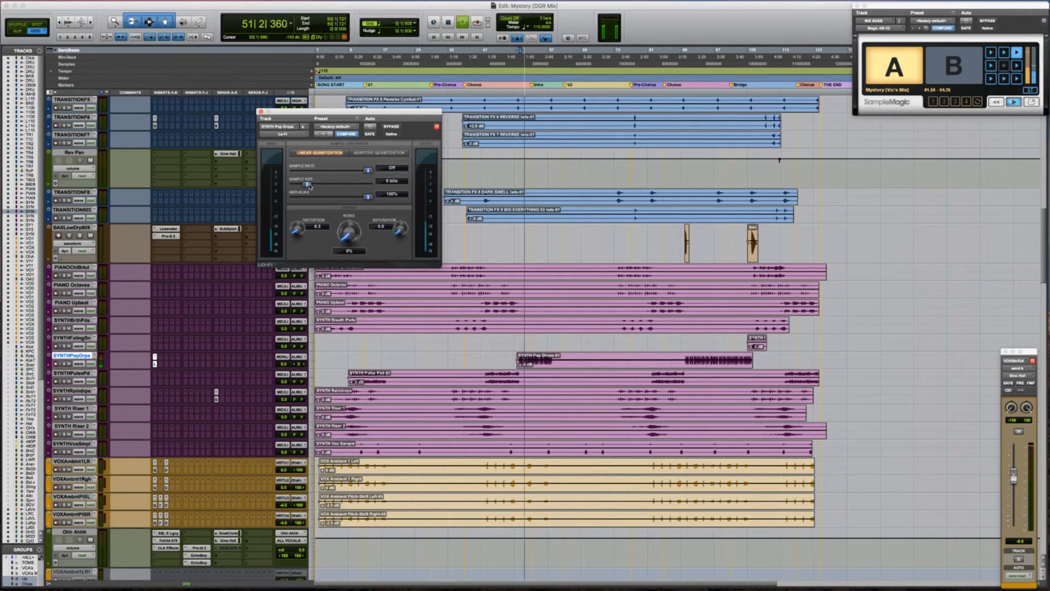
Add noise in Lo-Fi, compare the effect with bypass, and settle the noise amount at 17%
left_click_drag(346, 223, 335, 157)
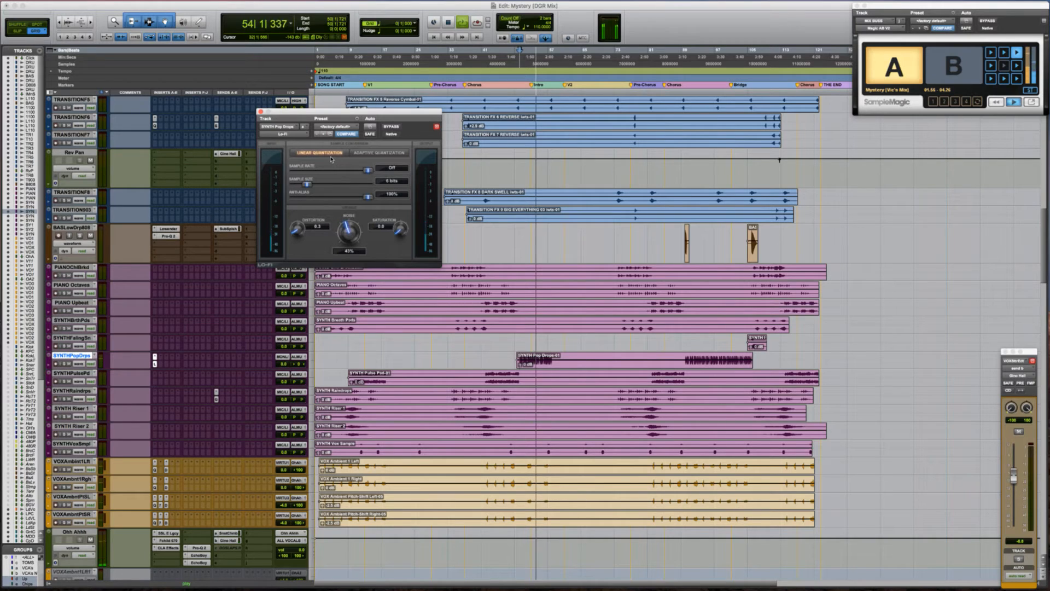
left_click_drag(333, 136, 311, 158)
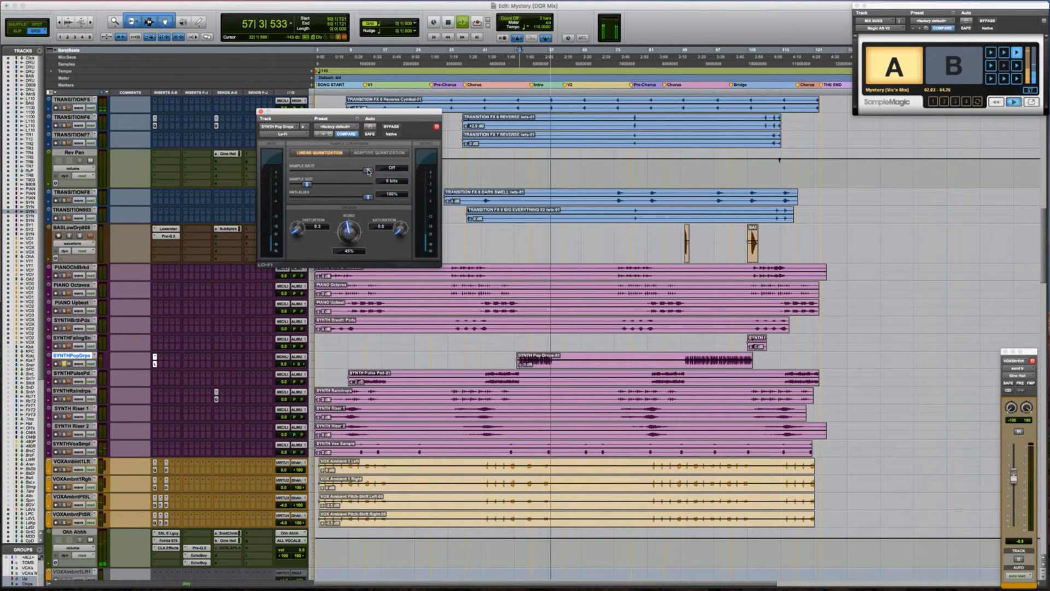
left_click(391, 127)
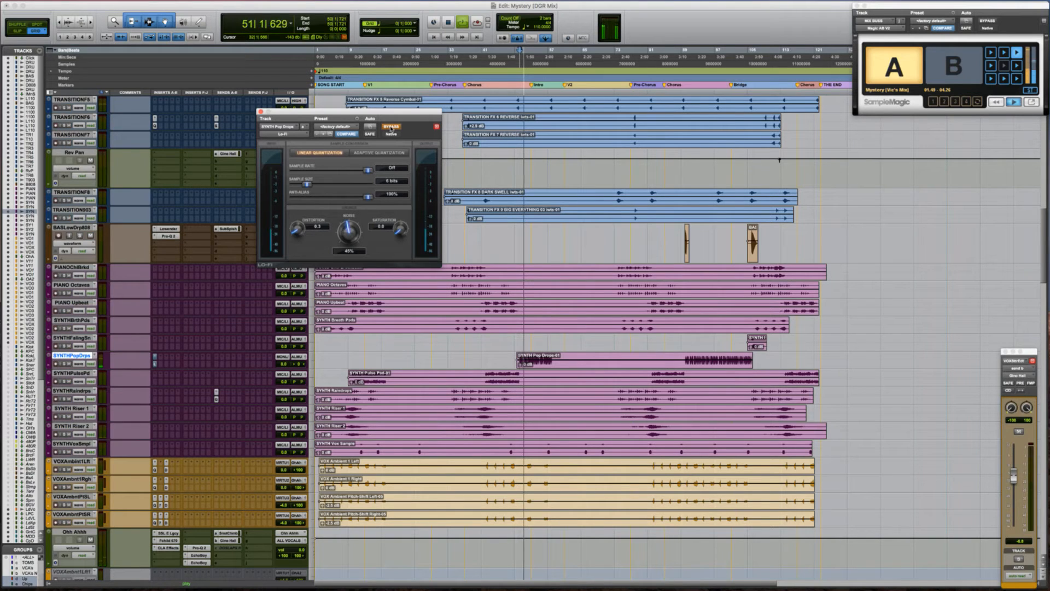
left_click(391, 127)
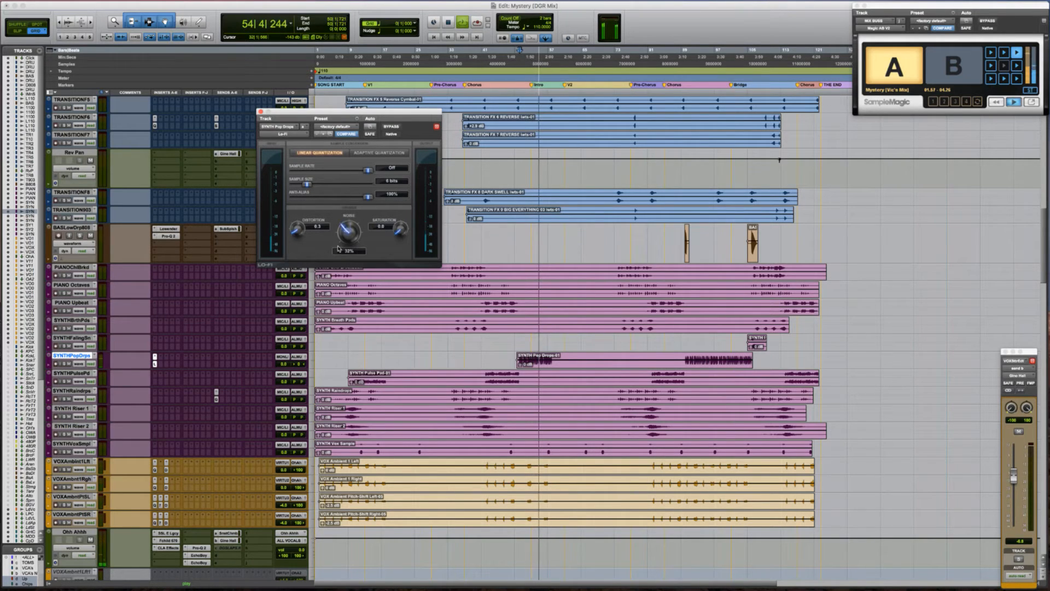
left_click_drag(344, 231, 330, 263)
key("space")
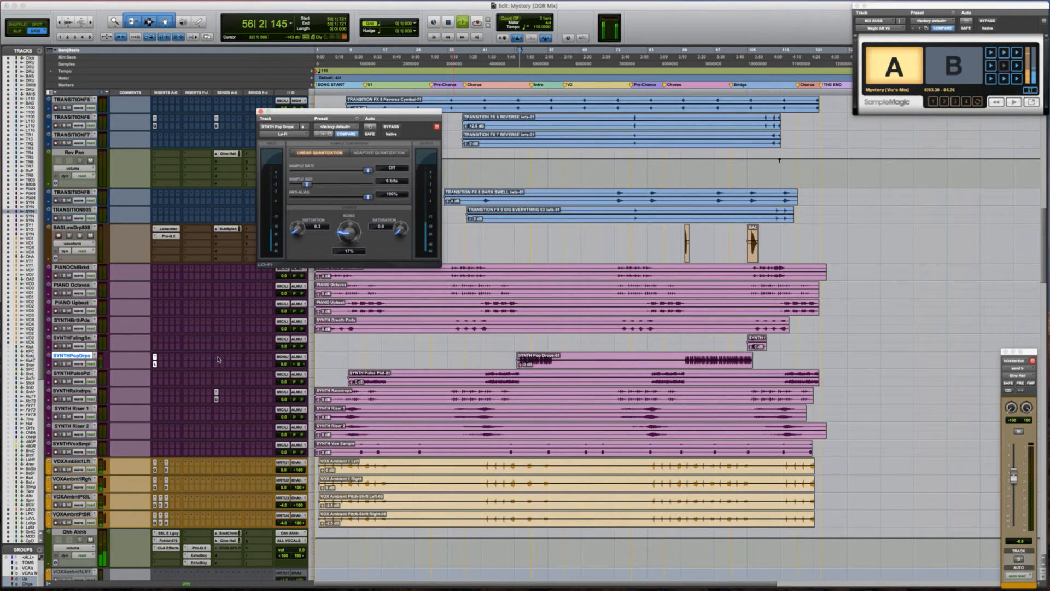
Add a Gino Hall bus send to the SYNTH Pop Drops track, lower its fader, and raise it to a fitting level during playback
left_click(218, 359)
mouse_move(236, 380)
mouse_move(290, 382)
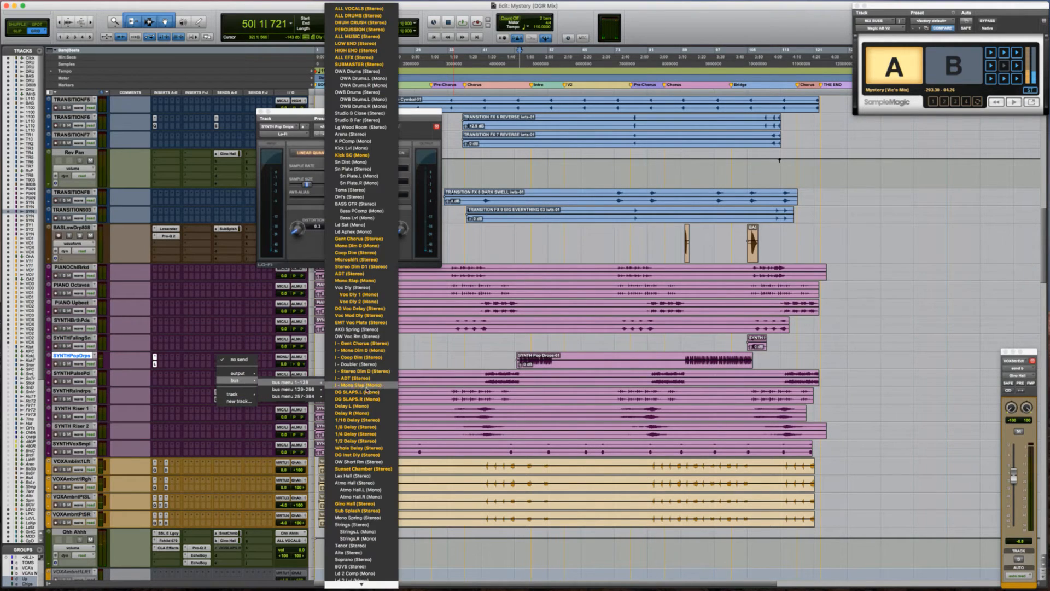
left_click(365, 503)
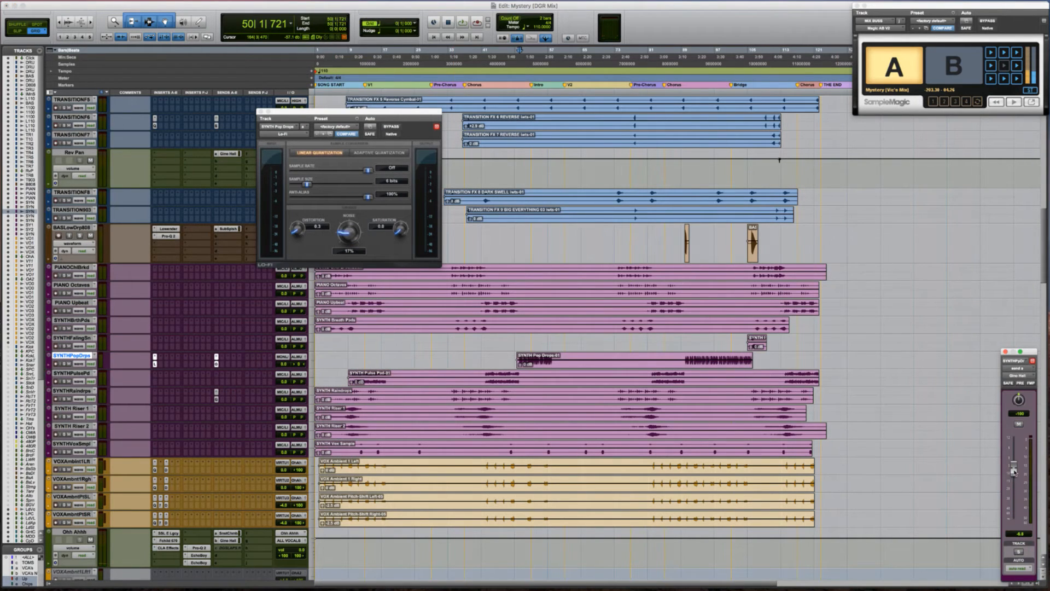
left_click_drag(1012, 471, 1013, 517)
key("space")
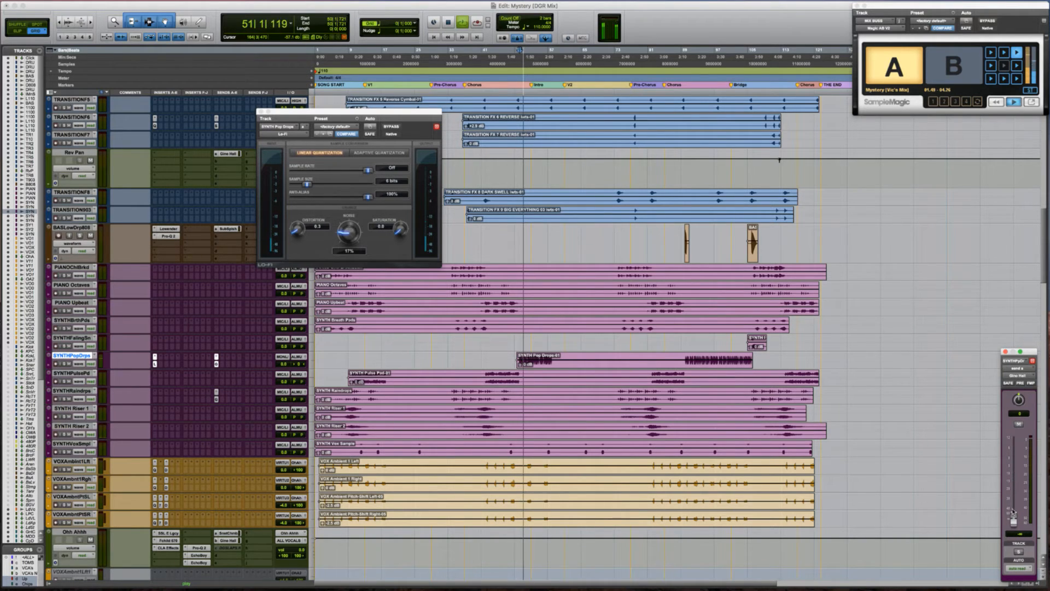
left_click_drag(1014, 477, 1012, 475)
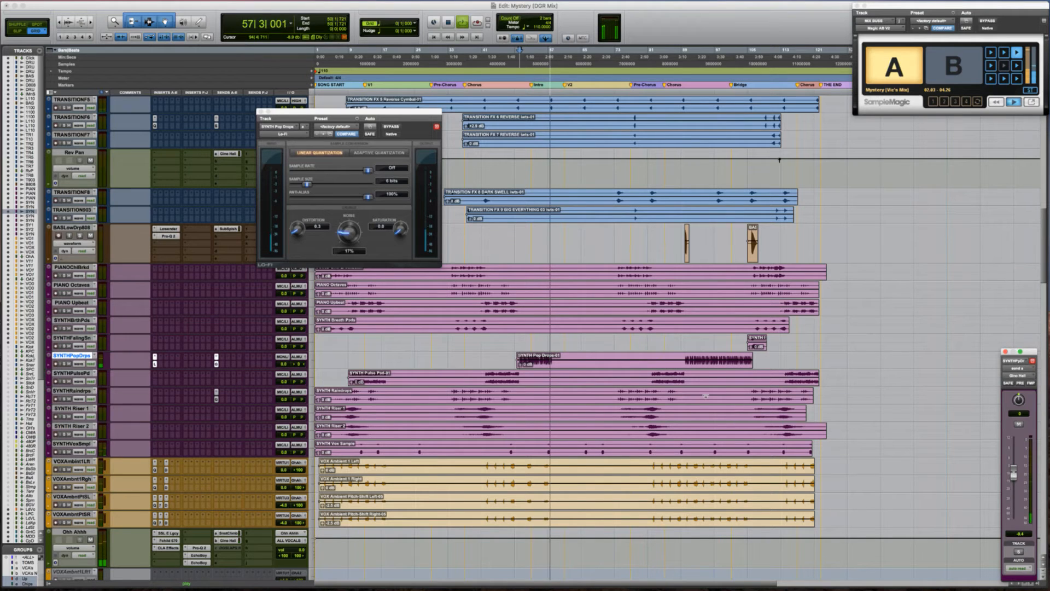
Play the SYNTH Pop Drops entrance in the full mix from bar 49, beat 3, comparing Magic AB's B and A sources
left_click(500, 360)
key("space")
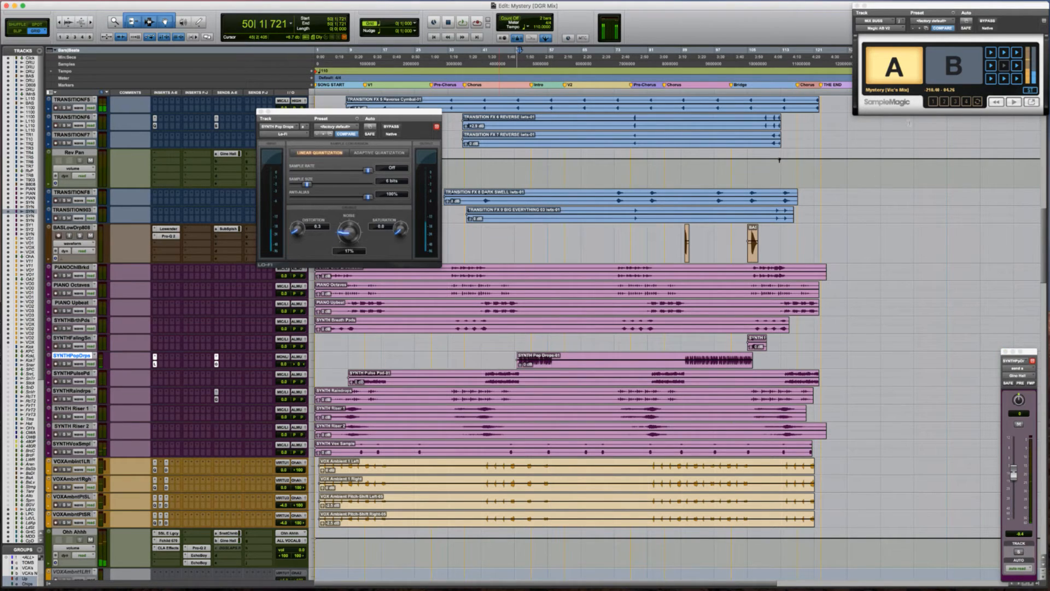
left_click(957, 63)
key("space")
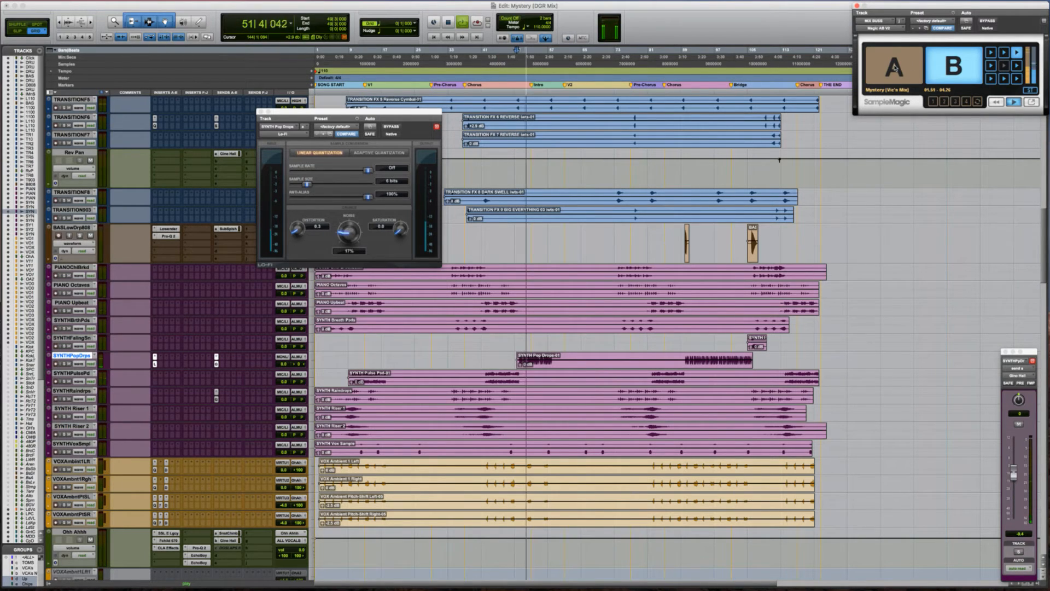
left_click(895, 67)
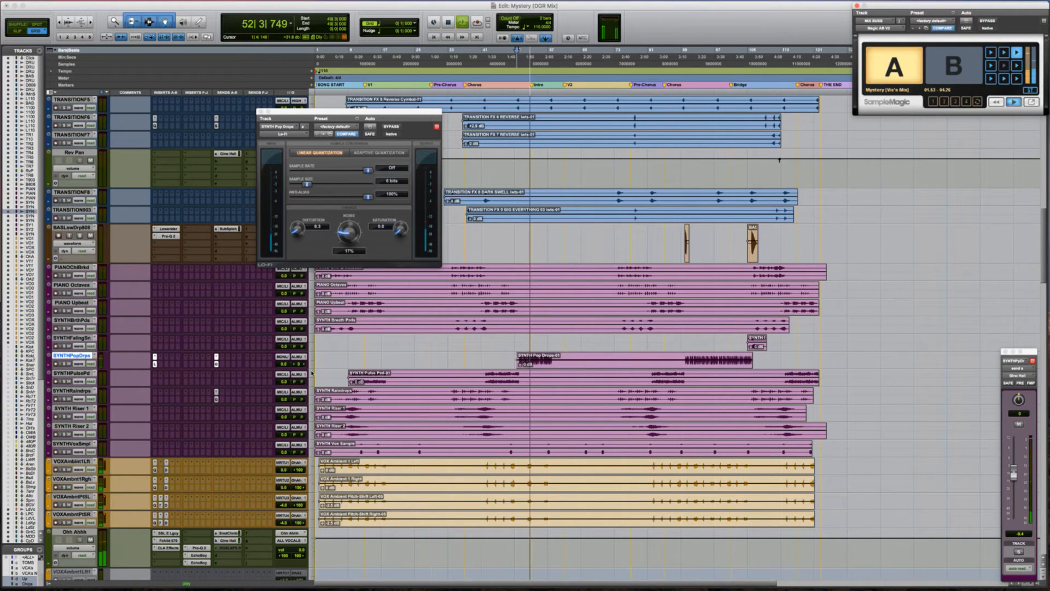
key("space")
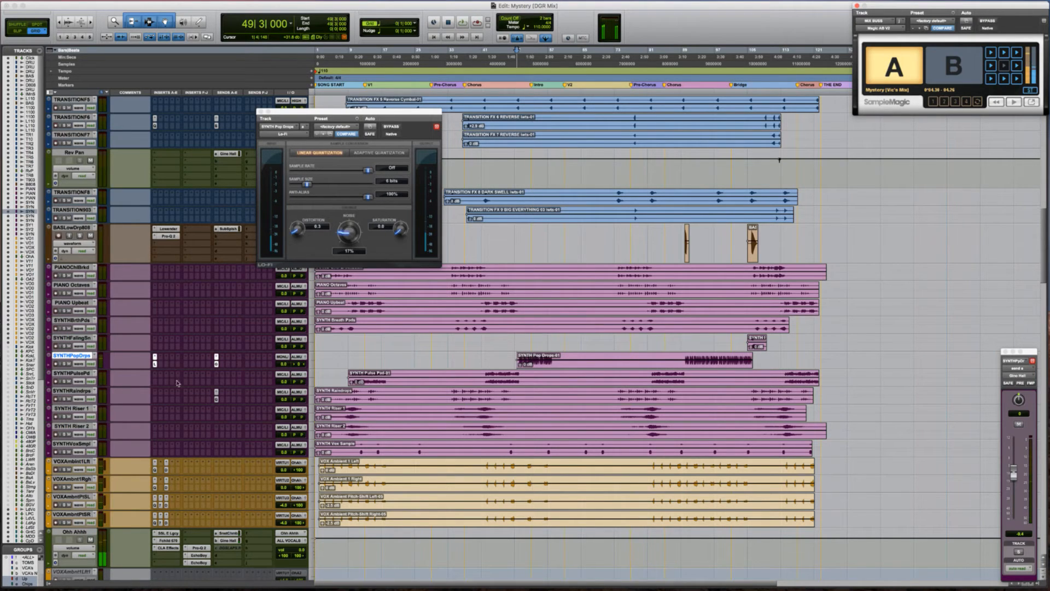
Insert the mono-to-stereo MannyM Reverb after Lo-Fi on the SYNTH Pop Drops track and choose the Large size
left_click(160, 359)
mouse_move(224, 394)
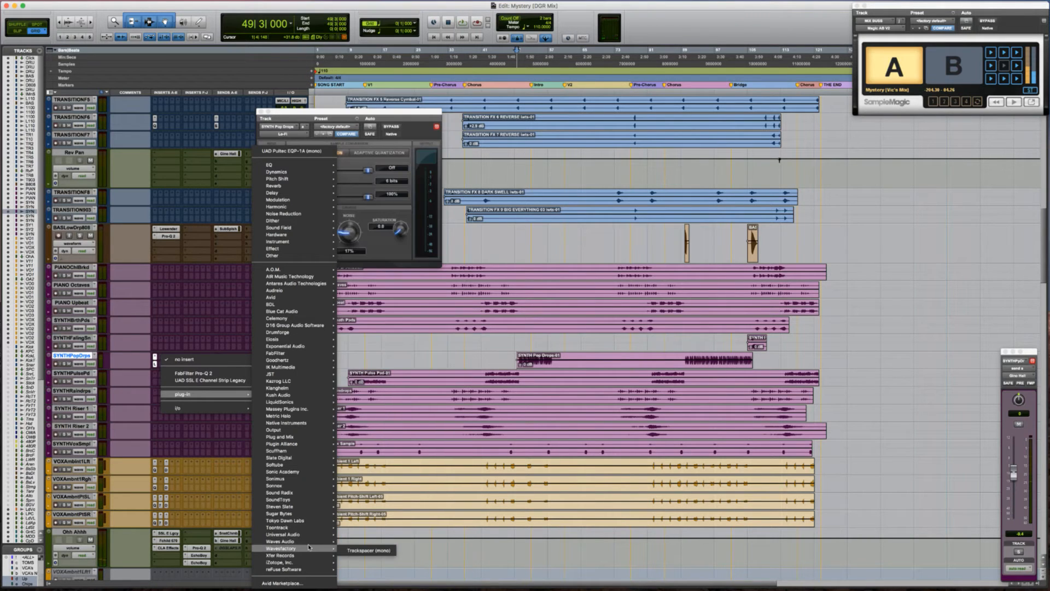
mouse_move(308, 546)
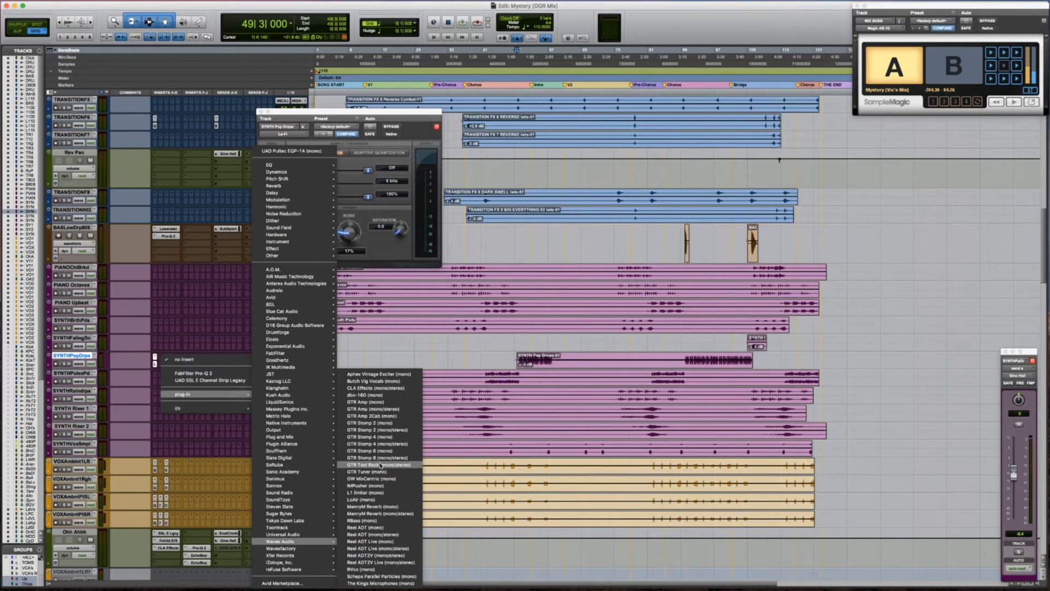
left_click(384, 514)
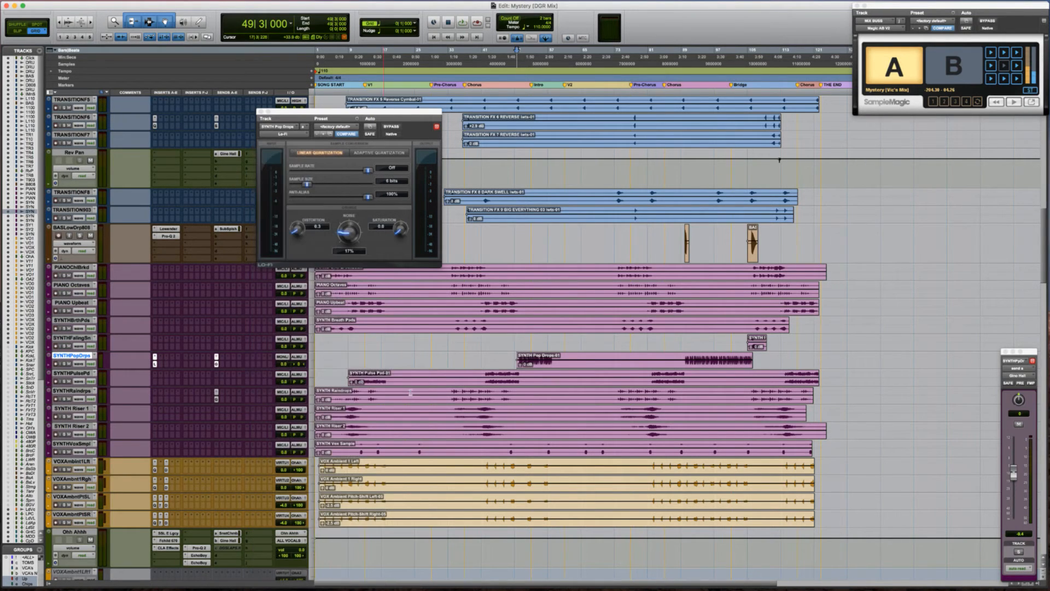
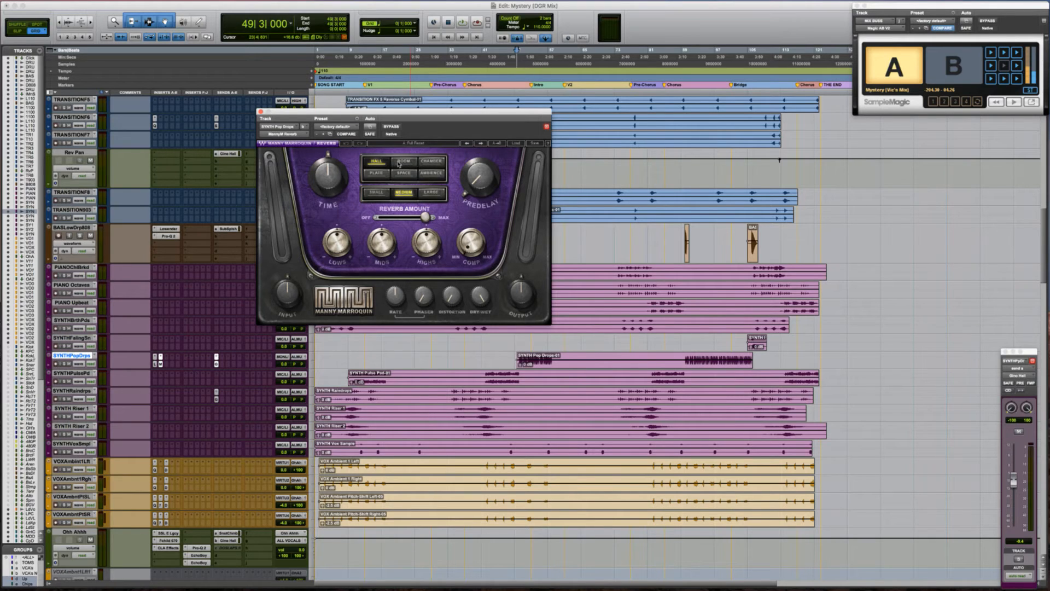
left_click(424, 193)
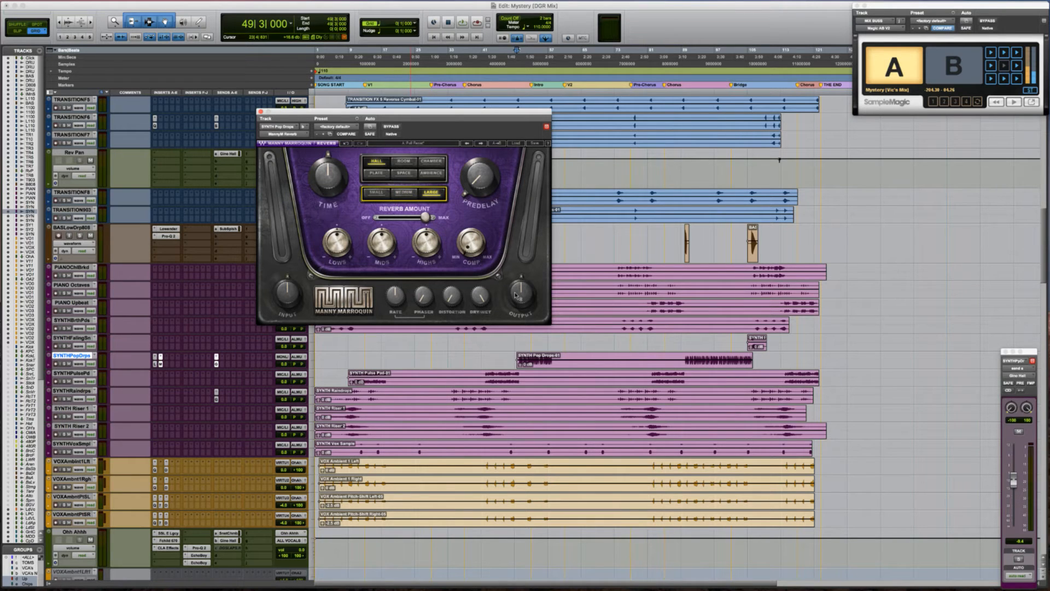
Raise MannyM Reverb's Dry/Wet mix and lengthen its Time while auditioning SYNTH Pop Drops
left_click(480, 296)
key("space")
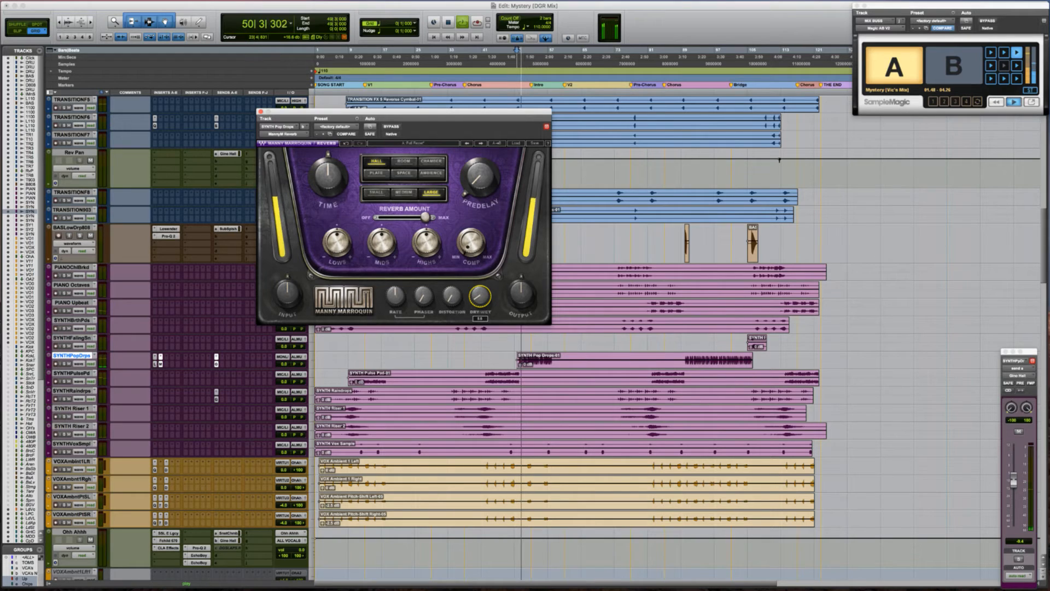
left_click_drag(479, 296, 480, 294)
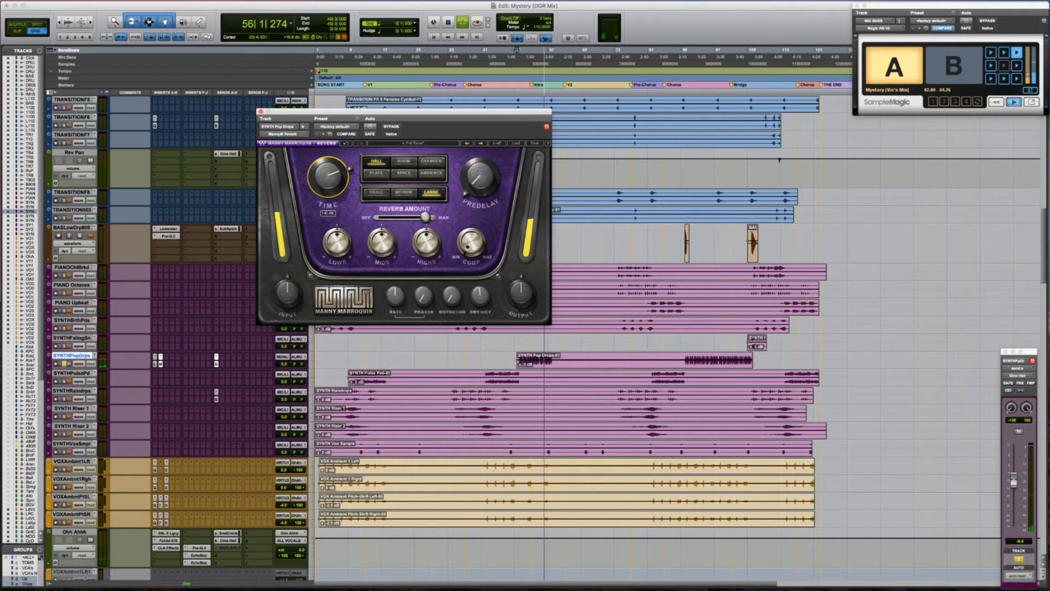
left_click_drag(327, 179, 327, 164)
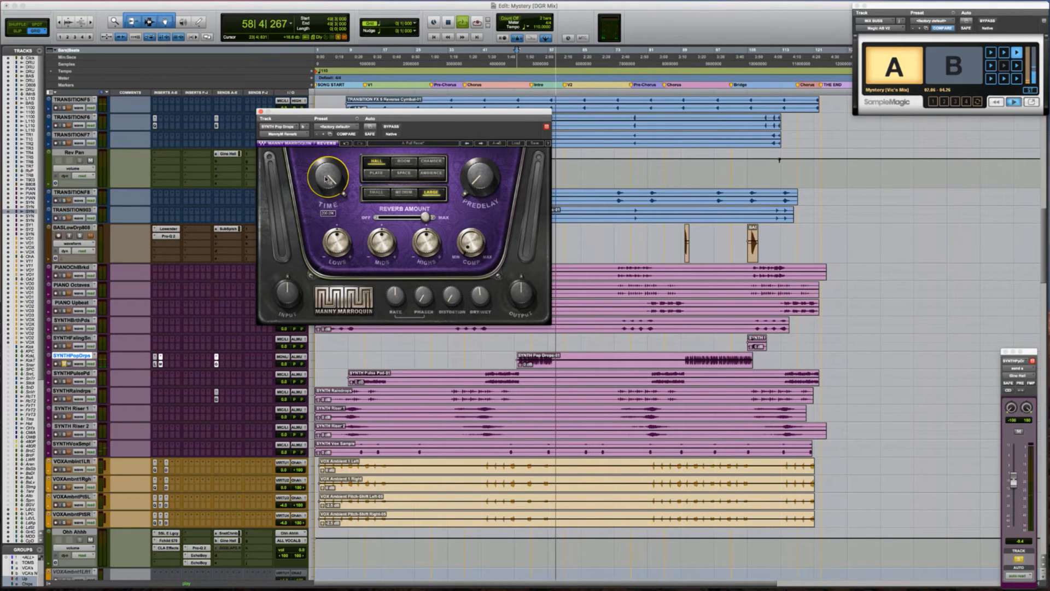
key("space")
Play the SYNTH Pop Drops entrance from bar 46, rebalance the reverb's Dry/Wet and fine-tune its Time
left_click(501, 359)
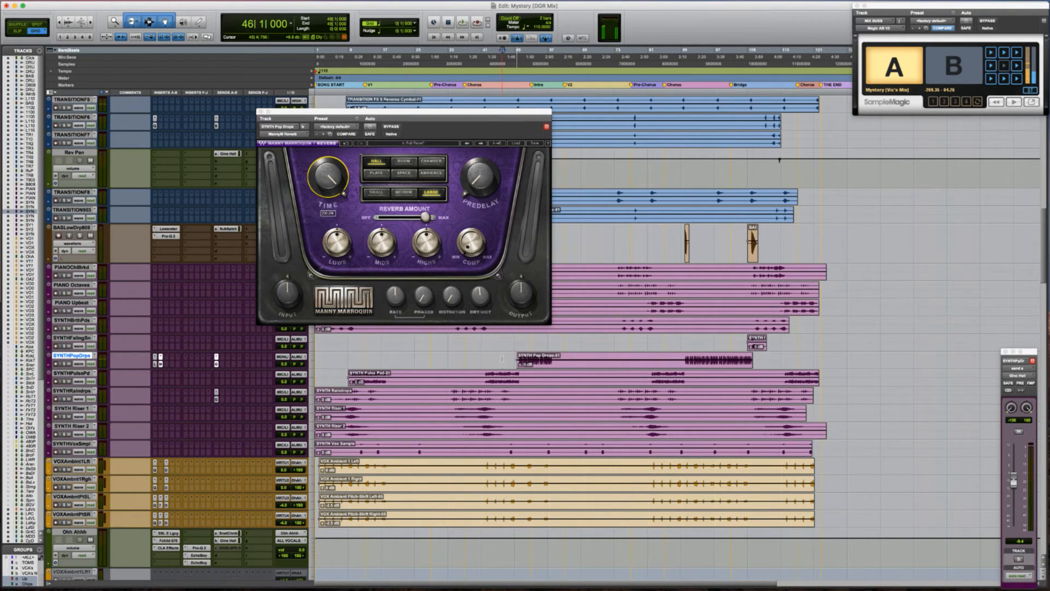
key("space")
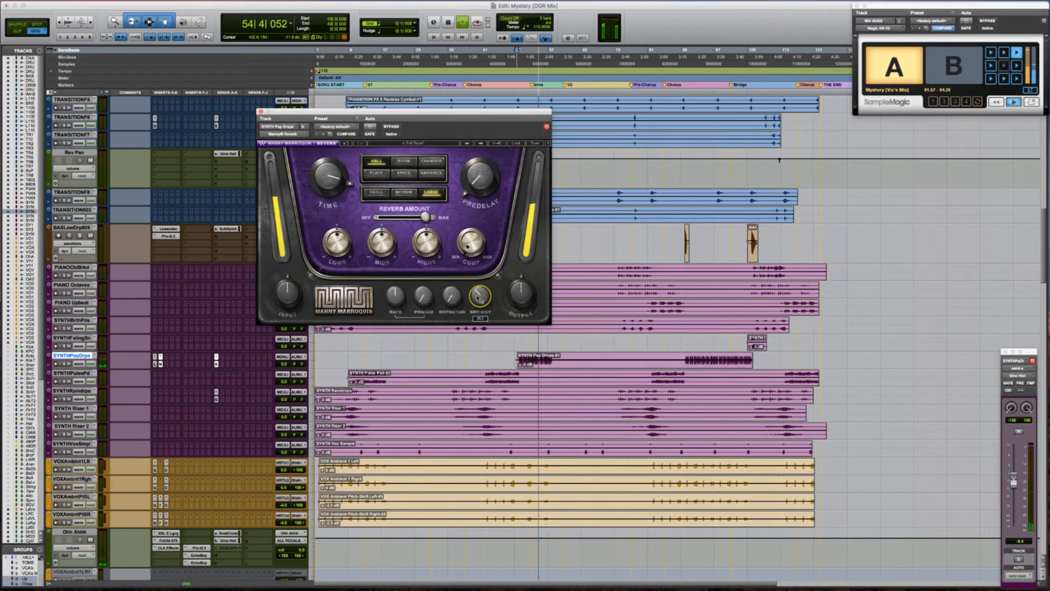
left_click_drag(327, 178, 327, 184)
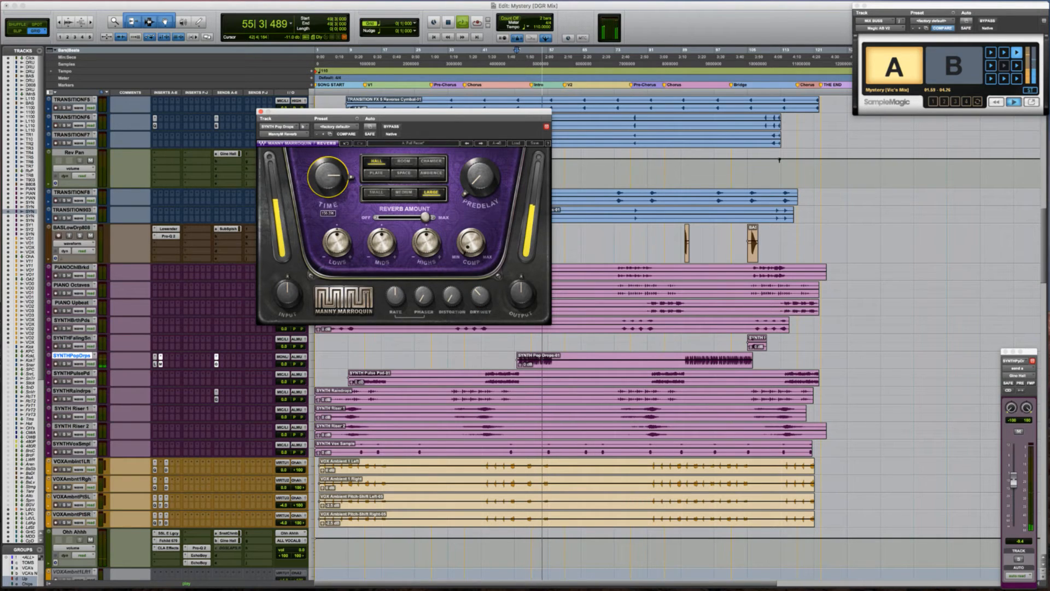
Adjust the reverb's Lows and compare the SYNTH Pop Drops section against Magic AB's B source, returning to A
left_click(336, 242)
left_click_drag(336, 242, 336, 235)
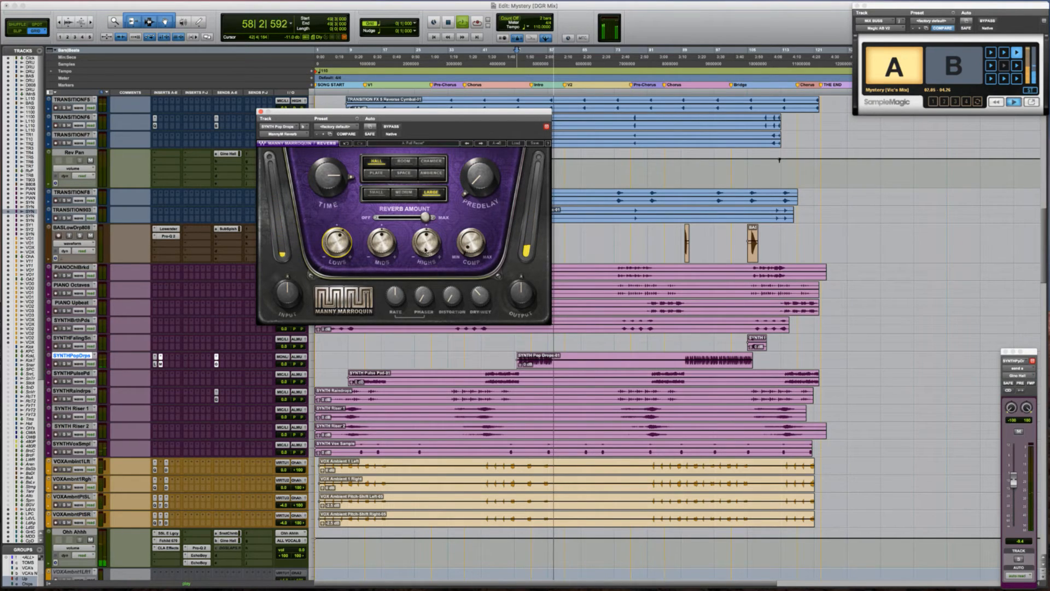
left_click(935, 70)
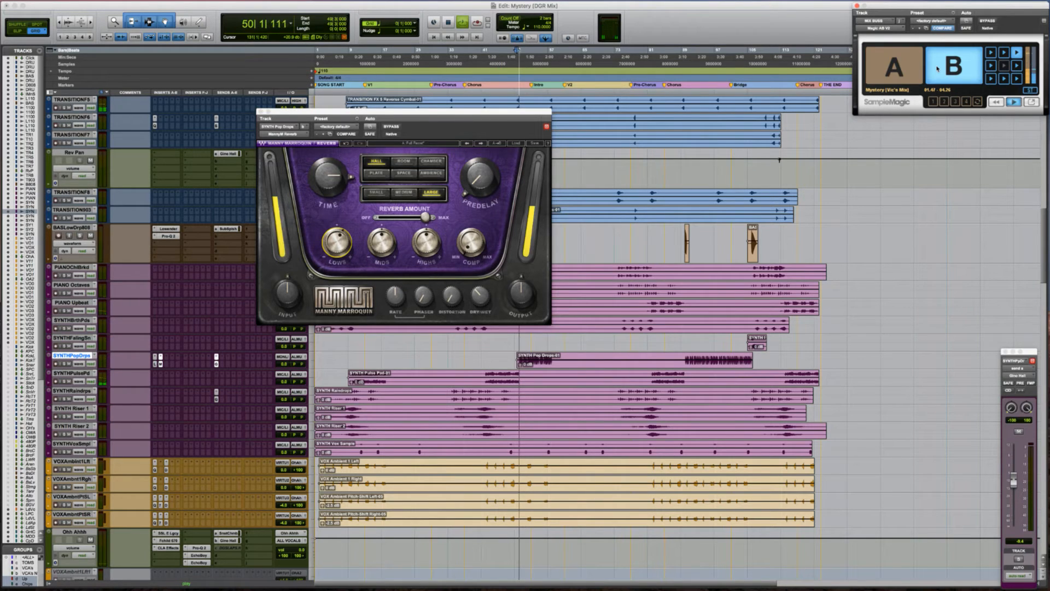
left_click(905, 68)
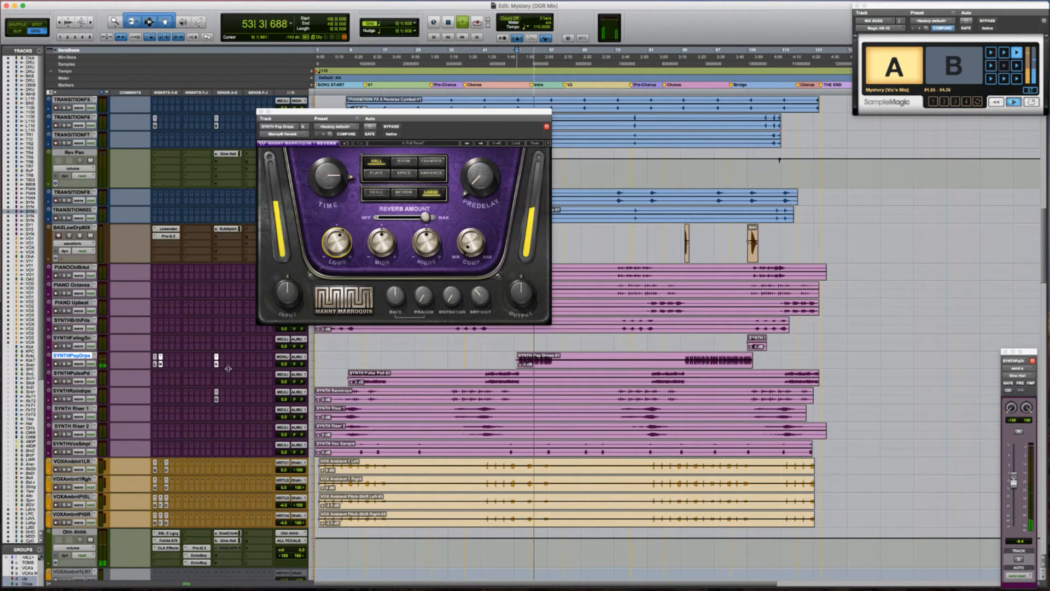
Audition the start of the SYNTH Pulse Pad clip, soloed and in the full mix
left_click(338, 375)
key("Tab")
key("Tab")
key("shift+s")
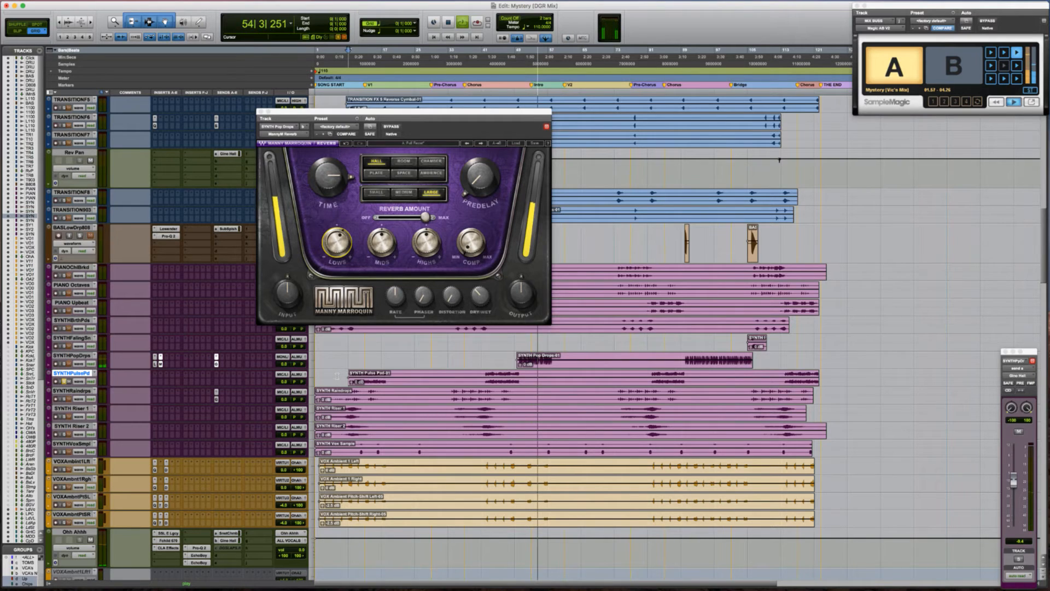
key("space")
key("space")
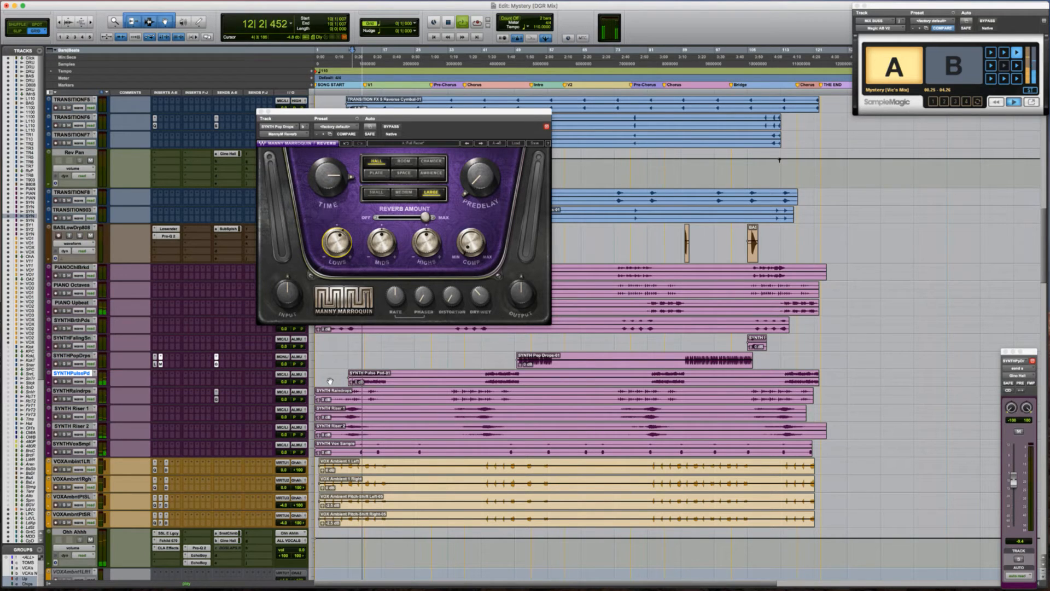
Insert FabFilter Pro-Q 2 on the SYNTH Pulse Pad track and add a low-cut filter to remove its low end
key("t")
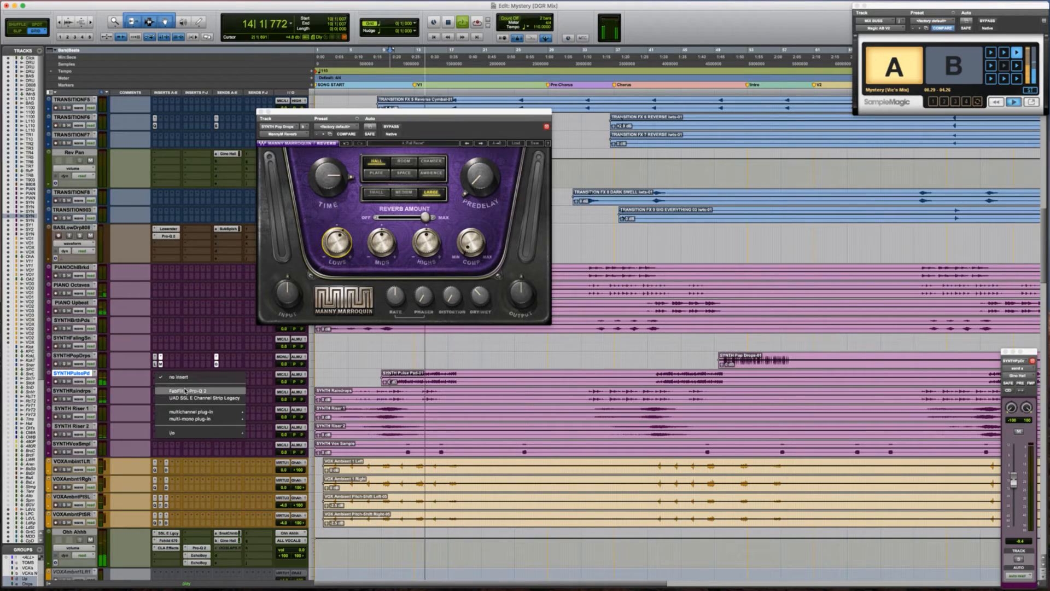
left_click(490, 386)
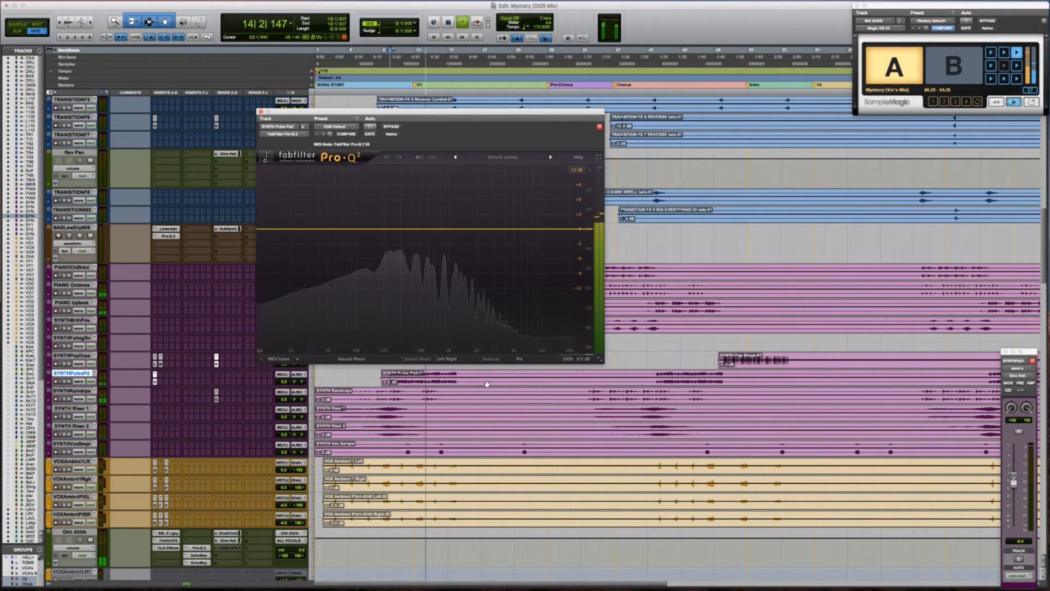
key("shift+s")
left_click_drag(259, 229, 315, 229)
Try a gentle wide high-frequency boost in the SYNTH Pulse Pad's Pro-Q 2, and delete that band
mouse_move(494, 224)
left_mouse_down()
mouse_move(486, 187)
mouse_move(467, 225)
mouse_move(534, 216)
mouse_move(504, 225)
left_mouse_up()
right_click(504, 225)
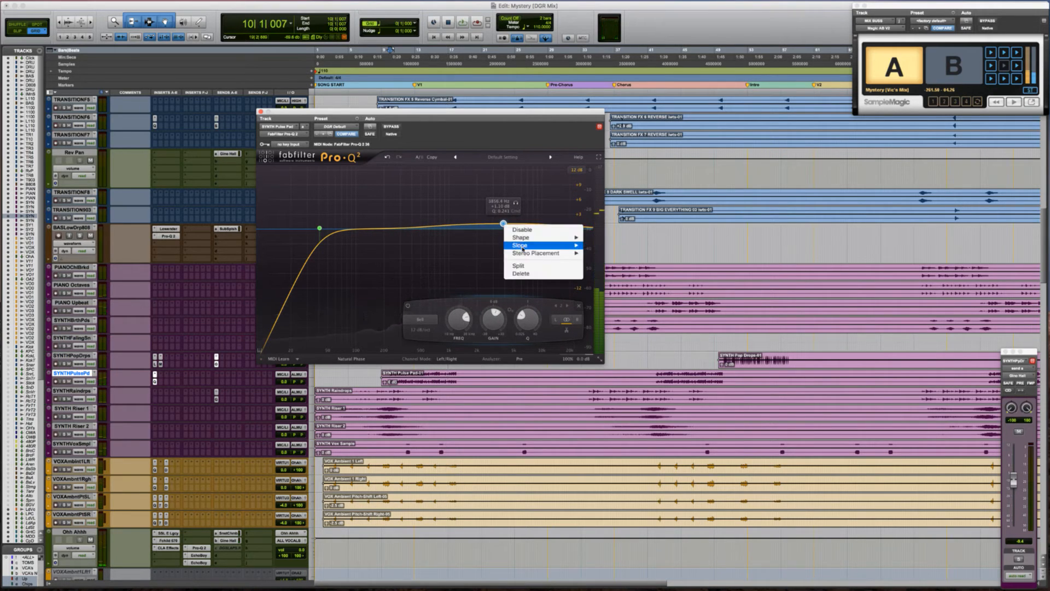
left_click(538, 273)
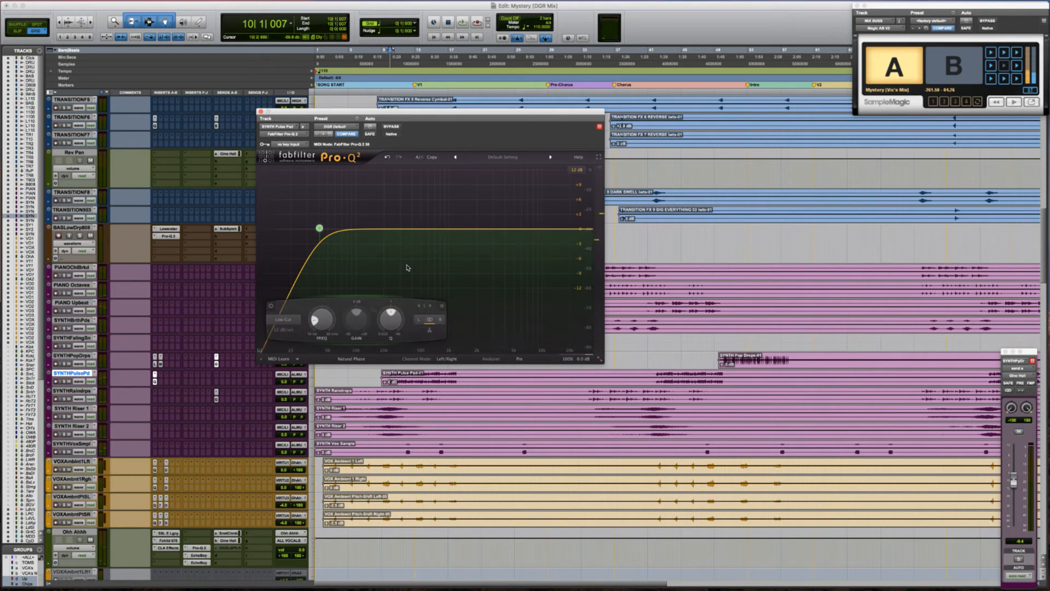
Raise the SYNTH Pulse Pad's Pro-Q 2 output level to about +1 dB during playback and close the plug-in
left_click(260, 112)
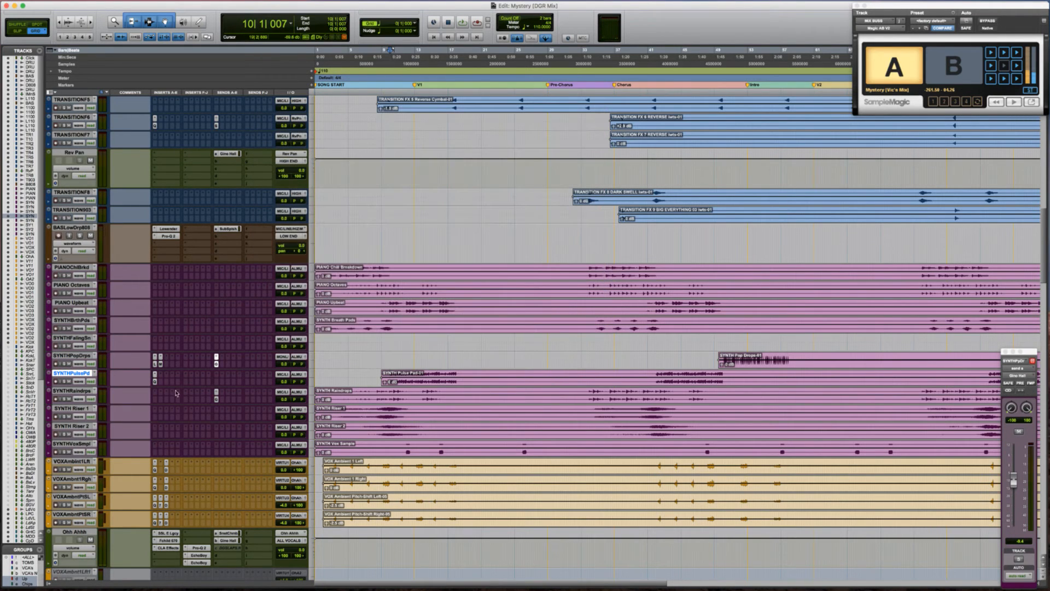
left_click(156, 382)
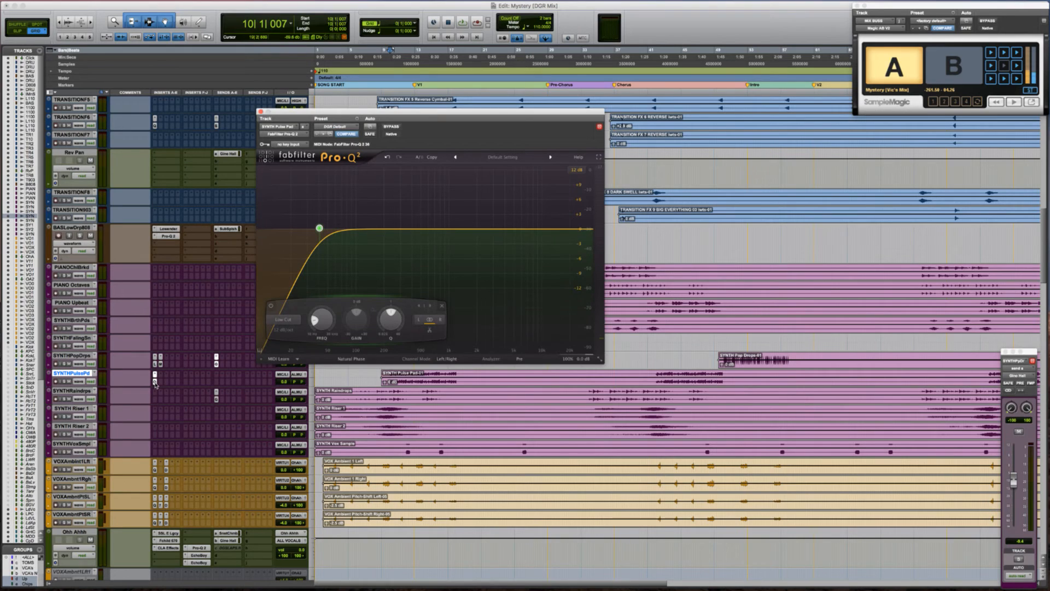
mouse_move(581, 359)
key("space")
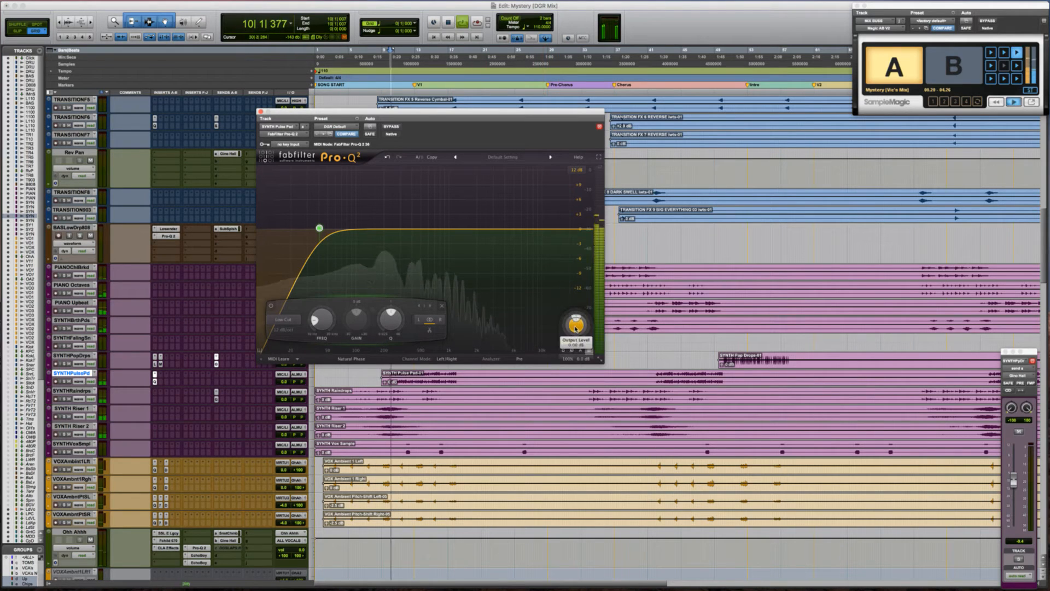
left_click_drag(575, 325, 573, 317)
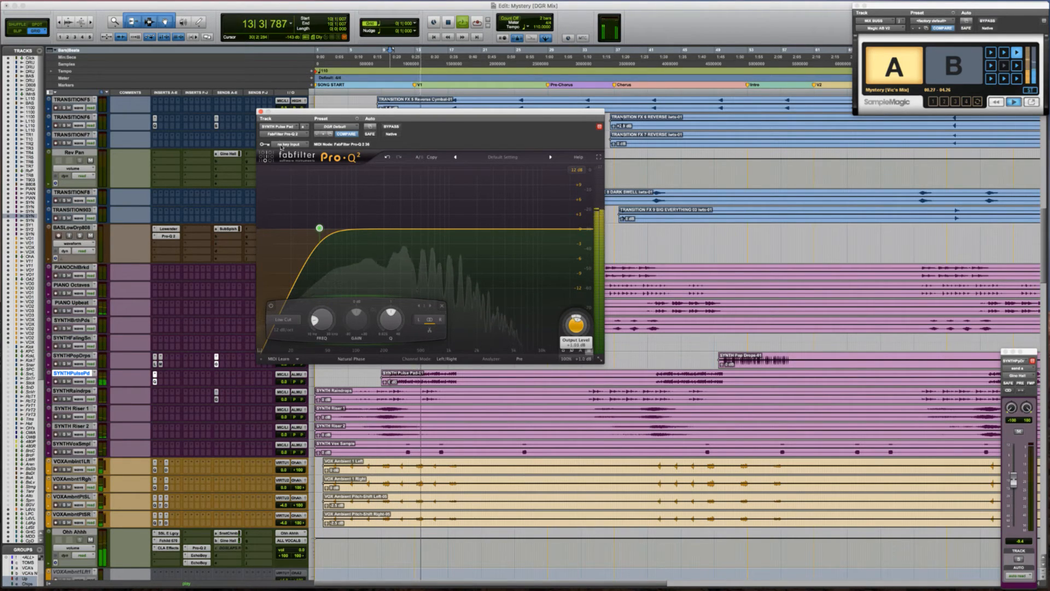
left_click(261, 112)
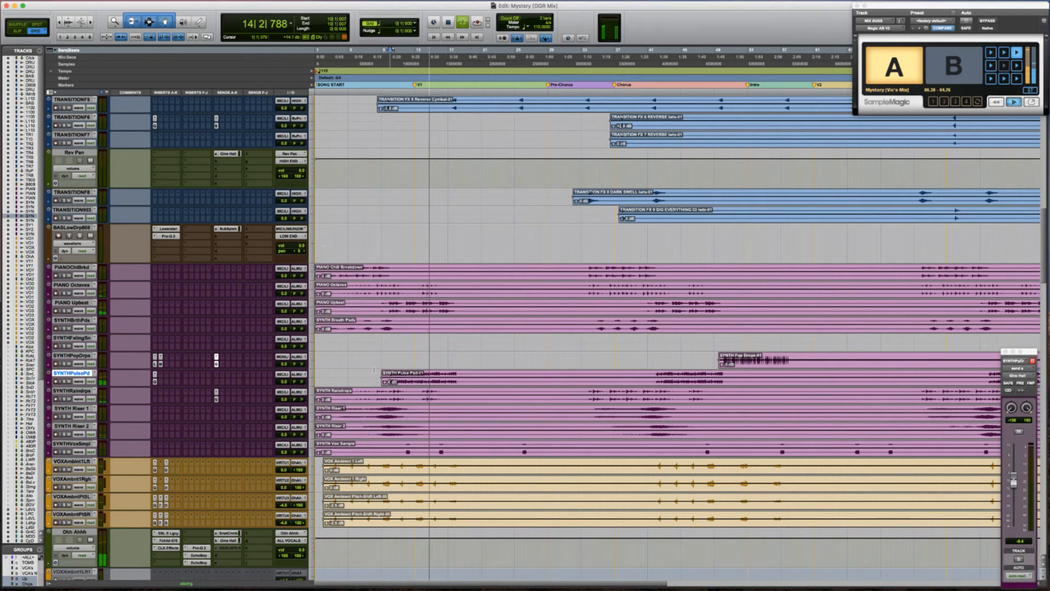
Play the full mix from bar 8, beat 2 with the SYNTH Raindrops track selected
key("space")
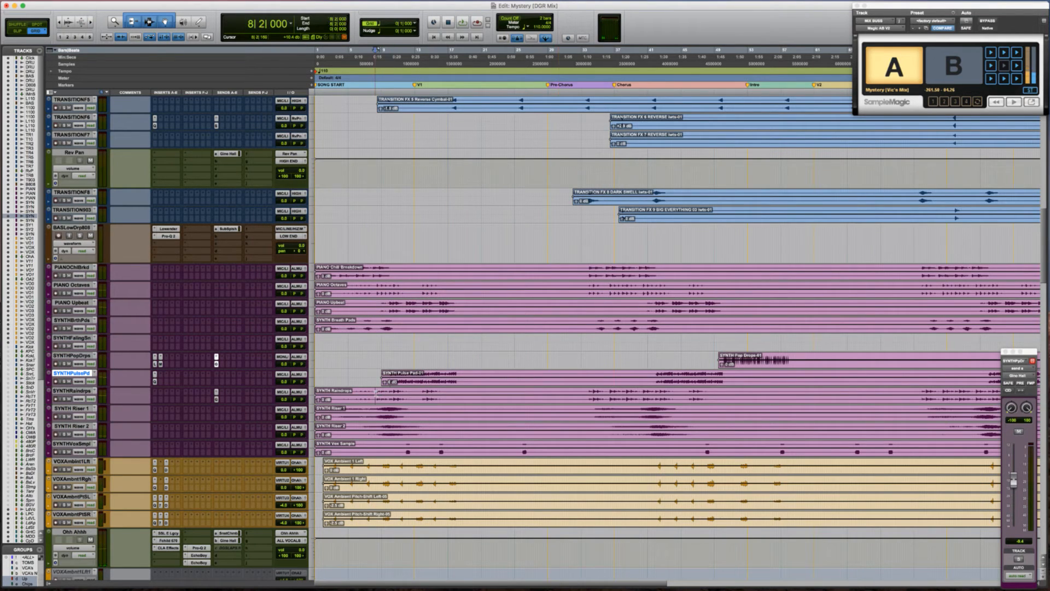
left_click(375, 392)
key("space")
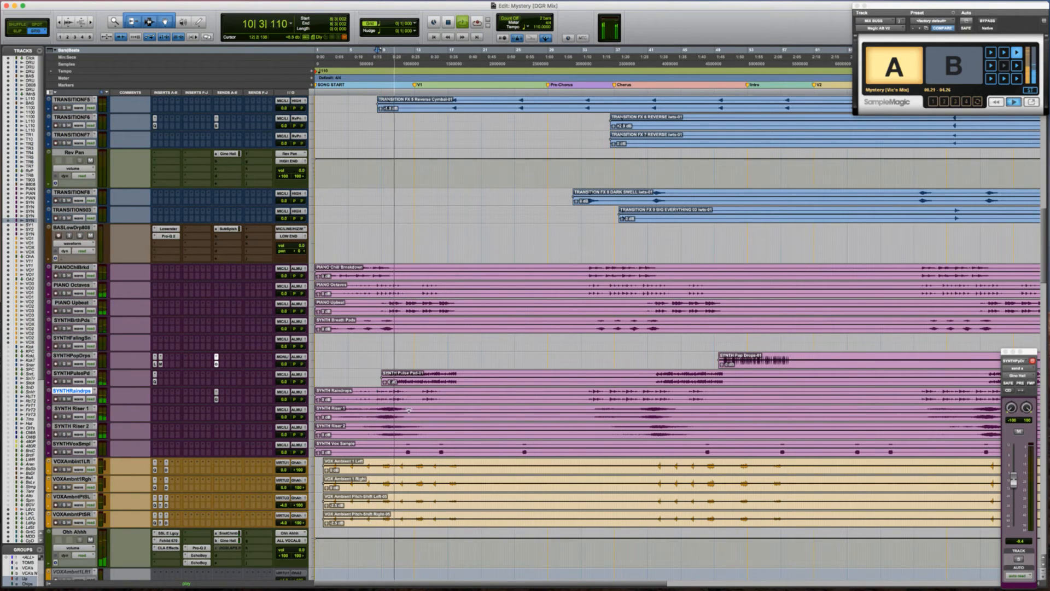
Listen to the SYNTH Vox Sample hit at bar 12, soloed and in the mix, comparing Magic AB's A and B sources
left_click(402, 442)
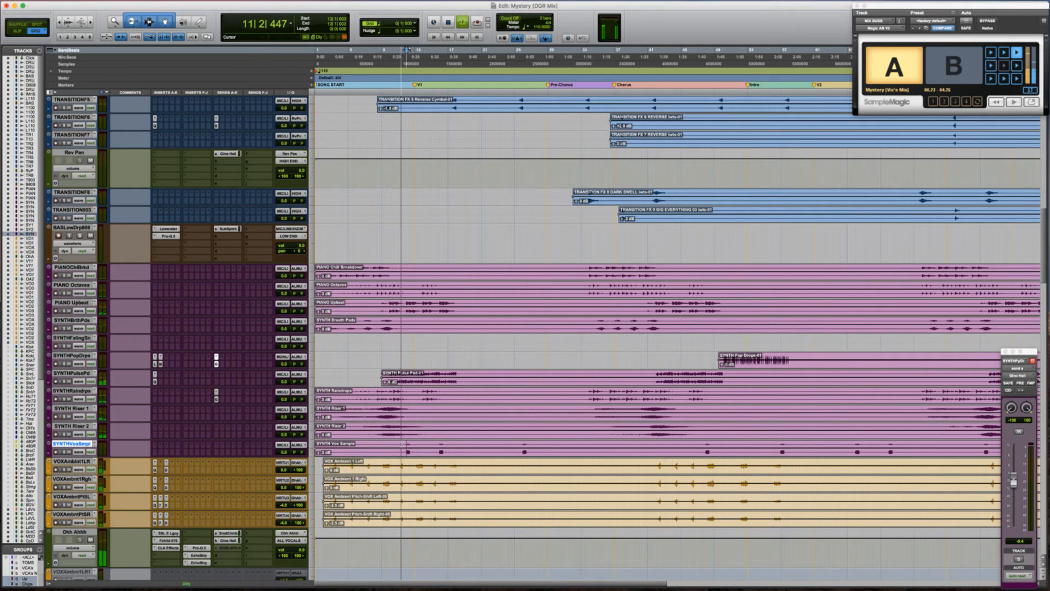
key("space")
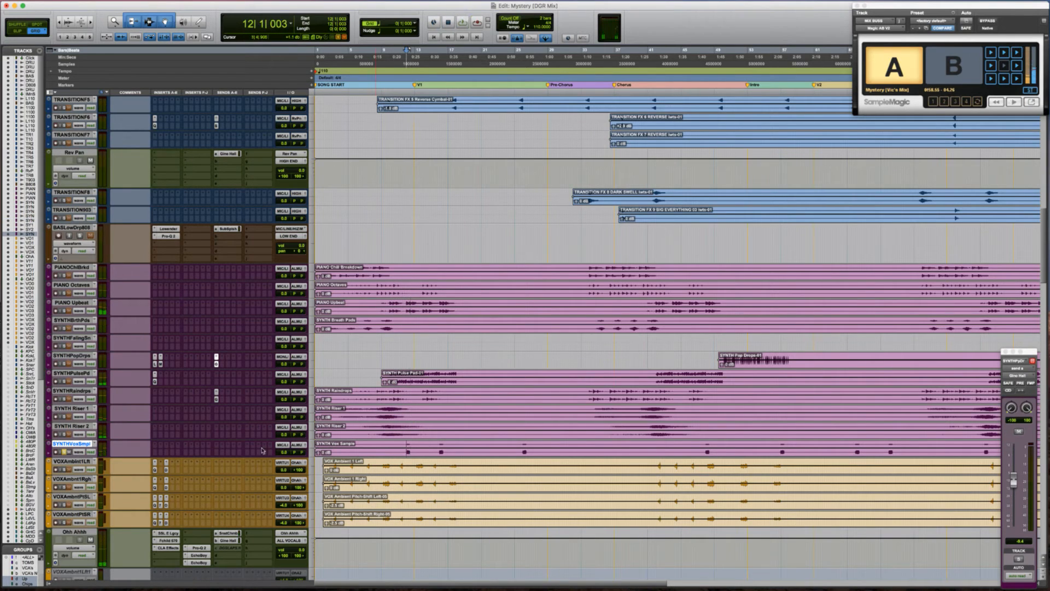
key("space")
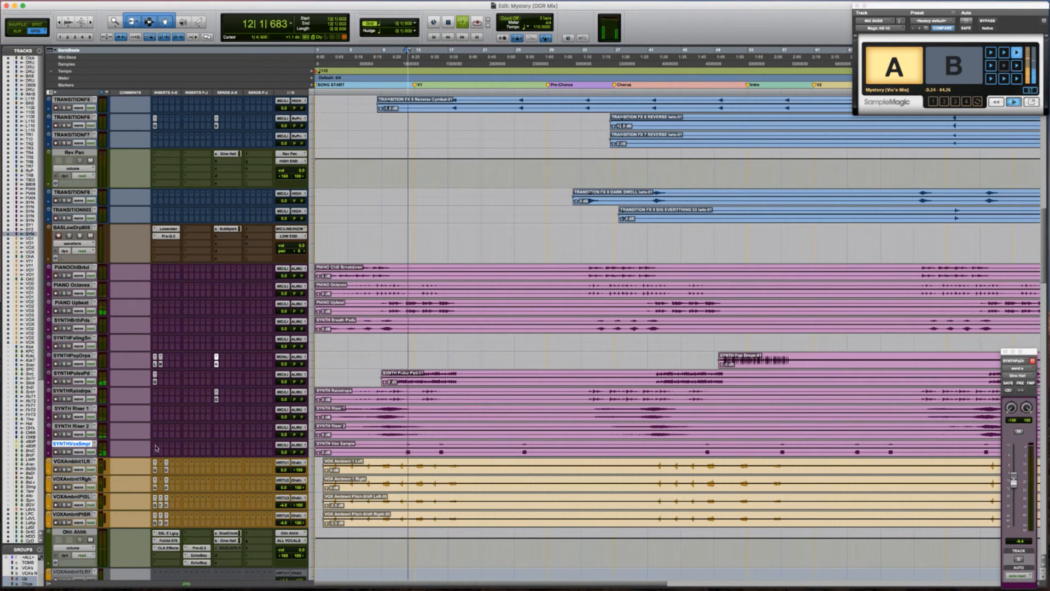
key("space")
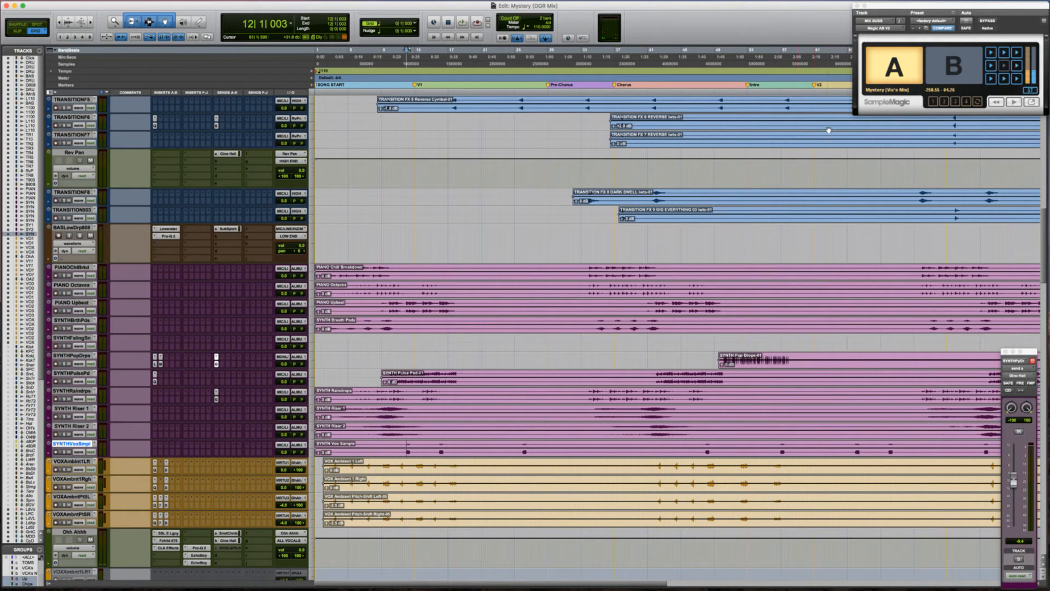
left_click(889, 87)
key("space")
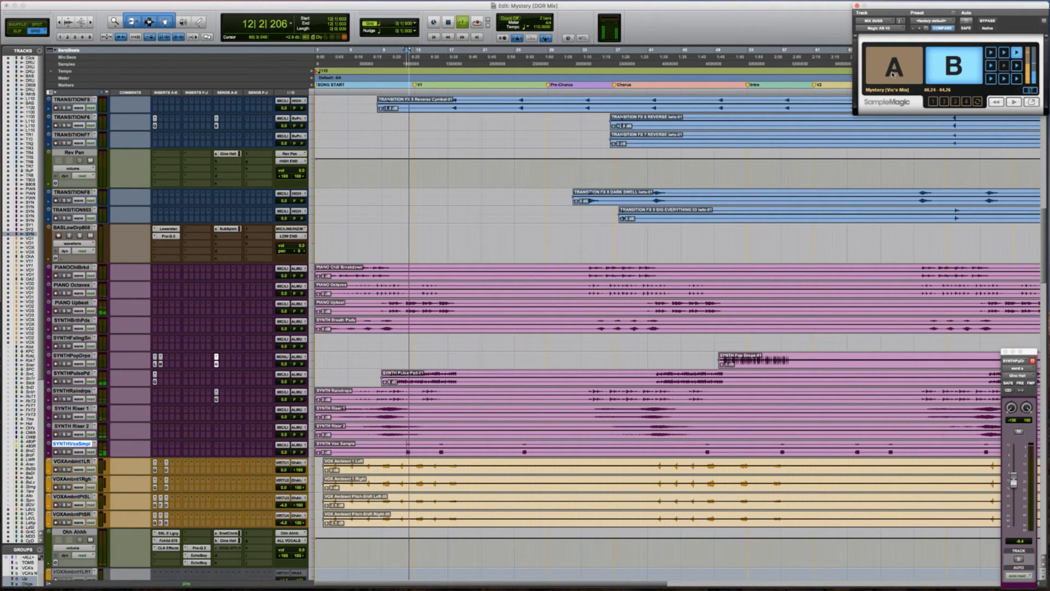
left_click(889, 88)
key("space")
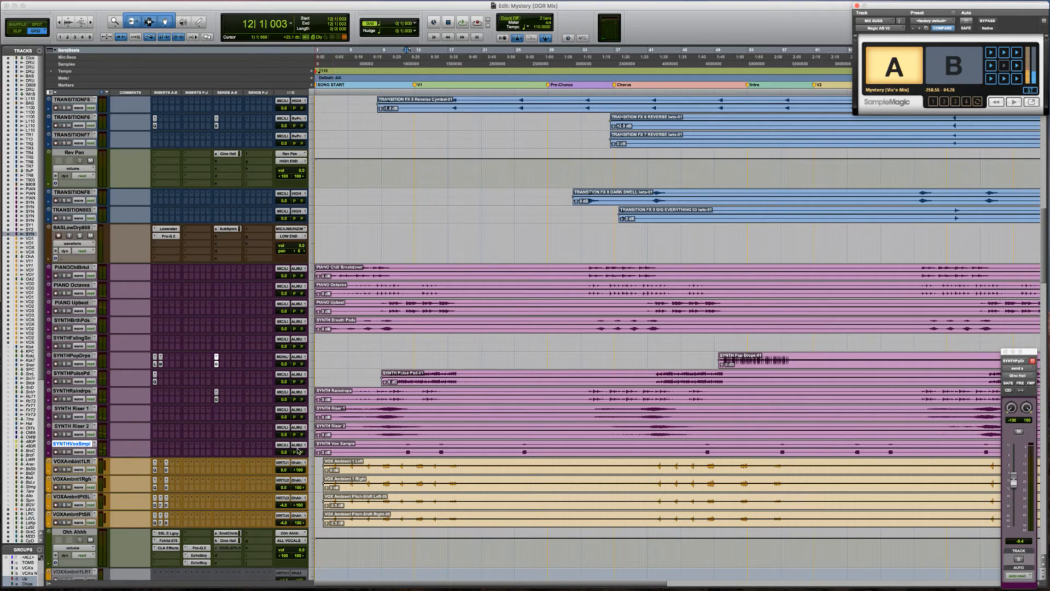
Lower the level of the SYNTH Vox Sample clip and replay its hit from bar 12
left_click_drag(293, 453, 317, 461)
key("space")
key("space")
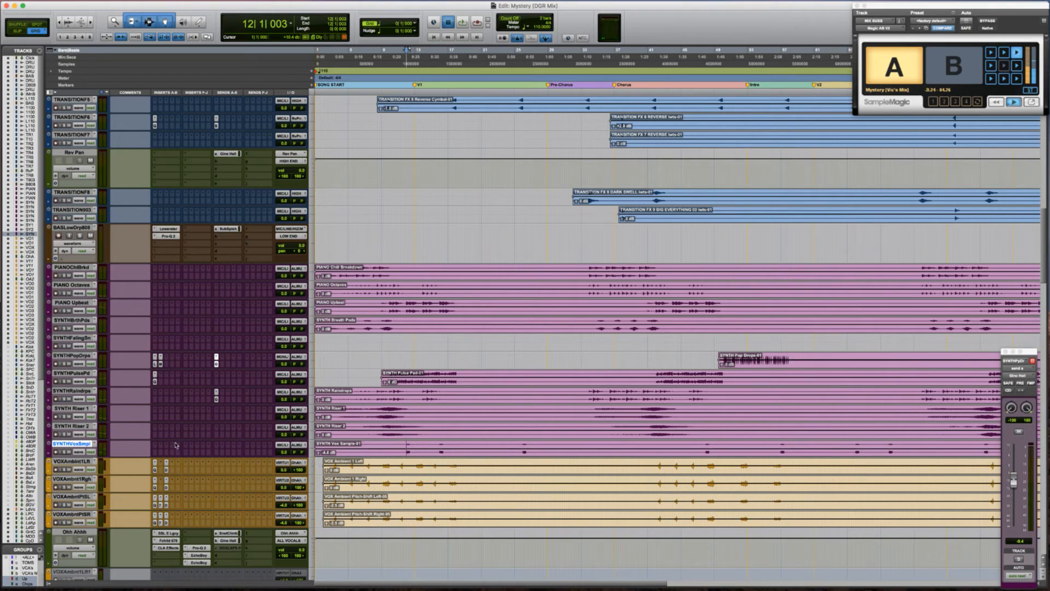
key("space")
key("space")
Insert the stereo Soundtoys PanMan plug-in on the SYNTH Vox Sample track
left_click(175, 445)
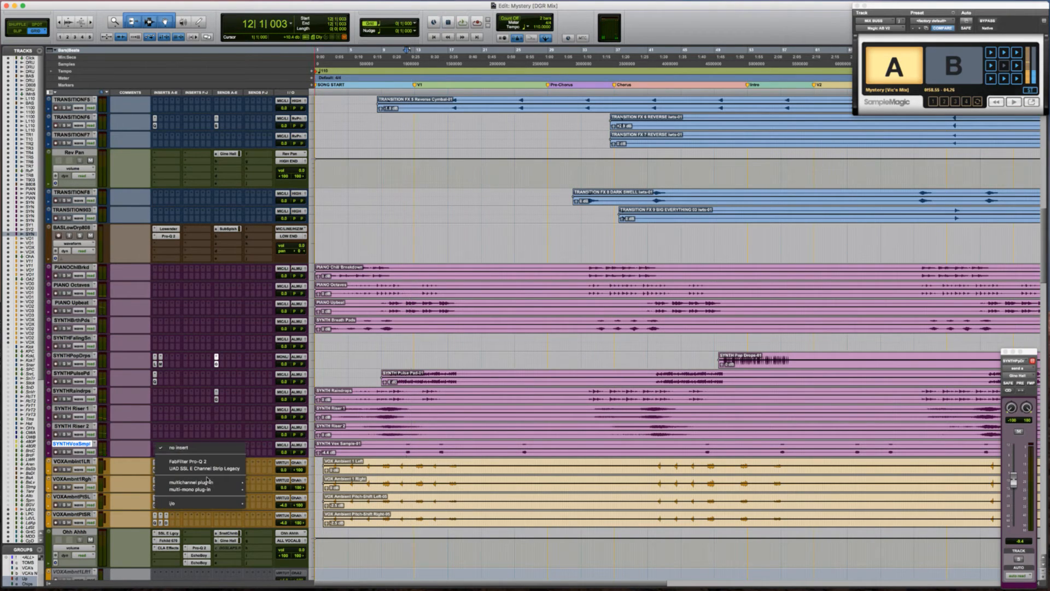
mouse_move(207, 482)
mouse_move(296, 214)
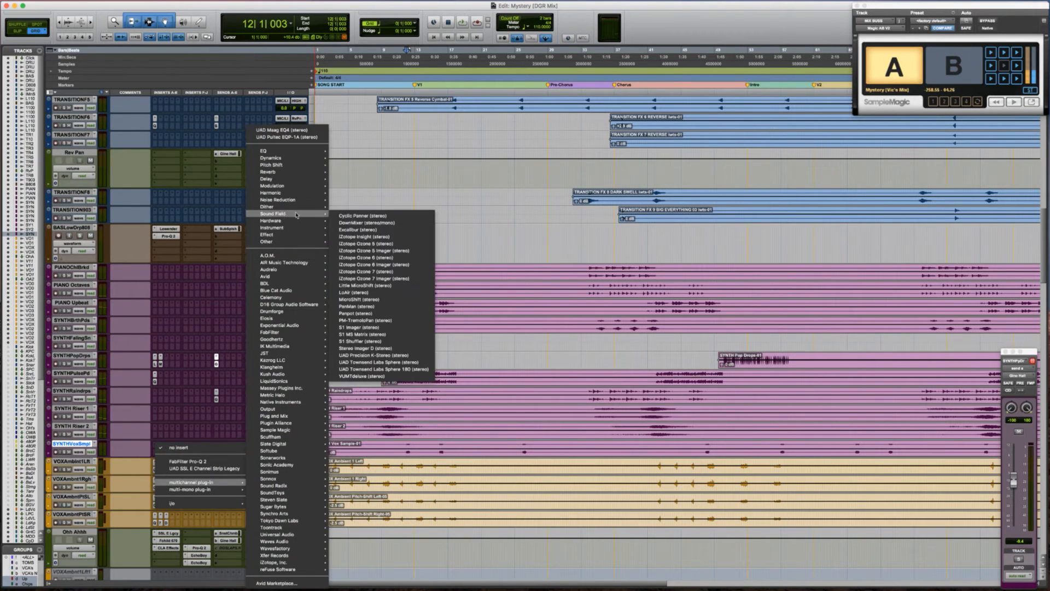
left_click(381, 314)
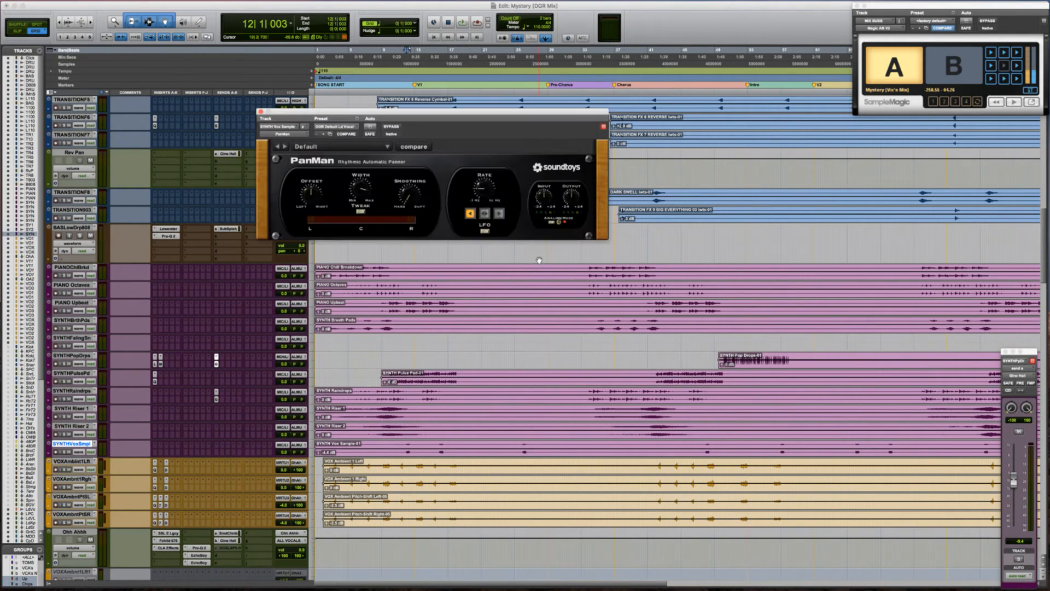
Switch PanMan to its Rhythm Step mode and audition the SYNTH Vox Sample hit from bar 12
left_click(484, 213)
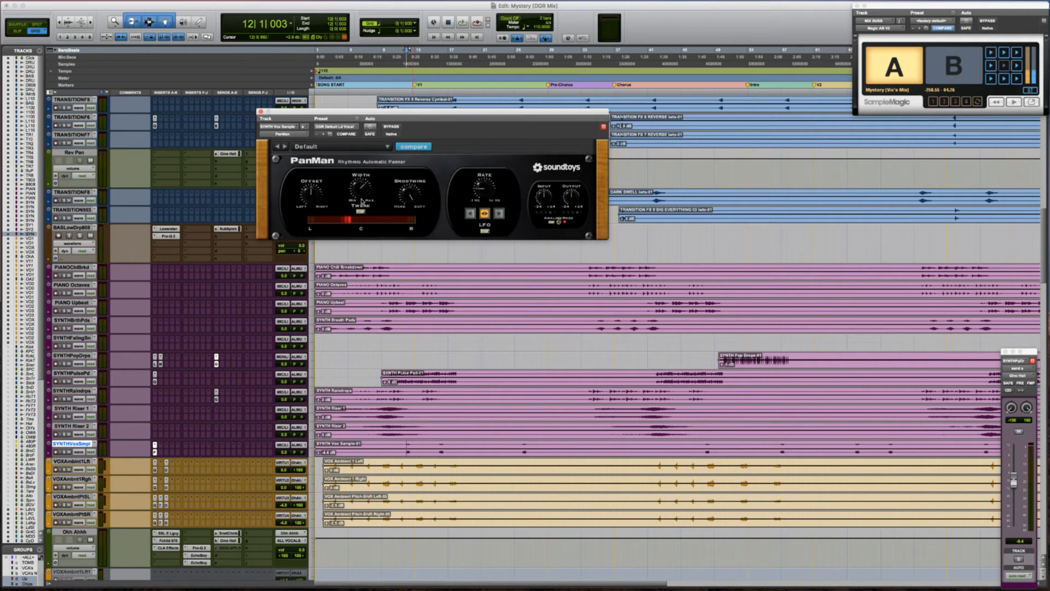
left_click(485, 234)
left_click(502, 211)
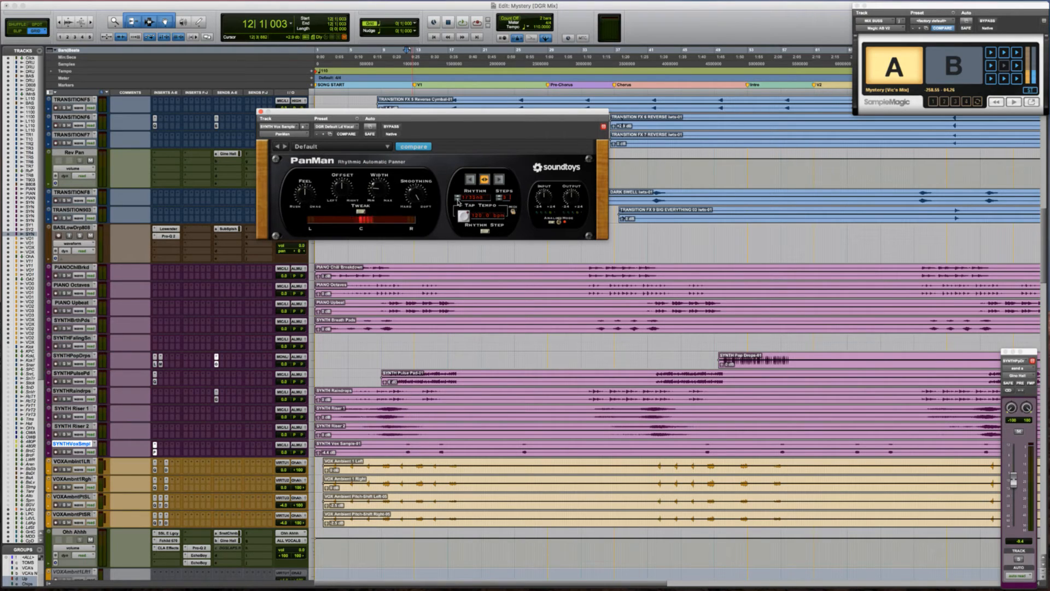
key("space")
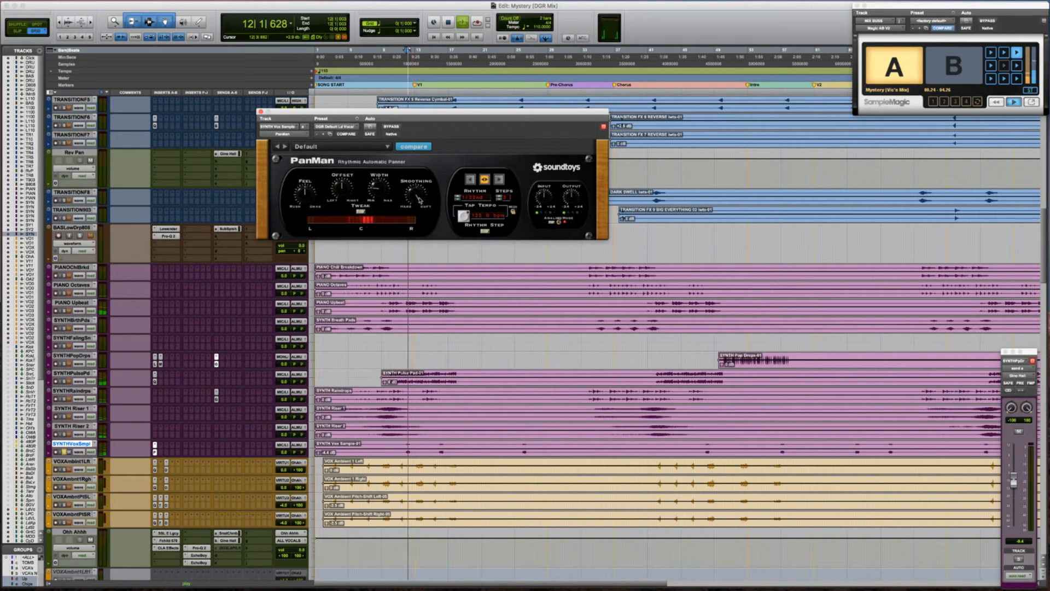
key("space")
key("space")
key("space")
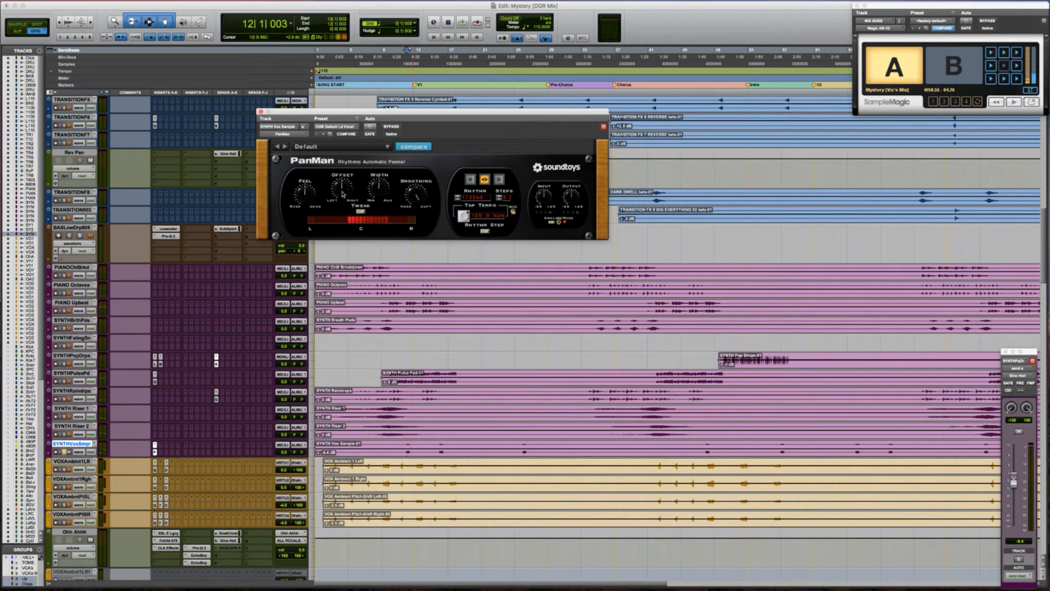
Insert the stereo Decapitator after PanMan on the SYNTH Vox Sample track and turn on Punish
left_click(161, 445)
mouse_move(203, 482)
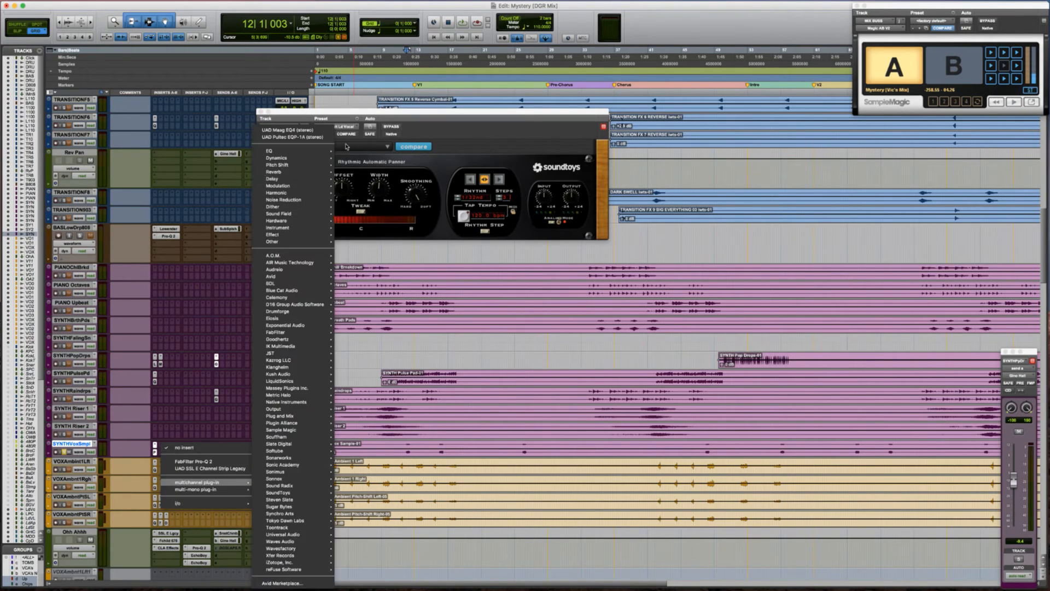
mouse_move(296, 192)
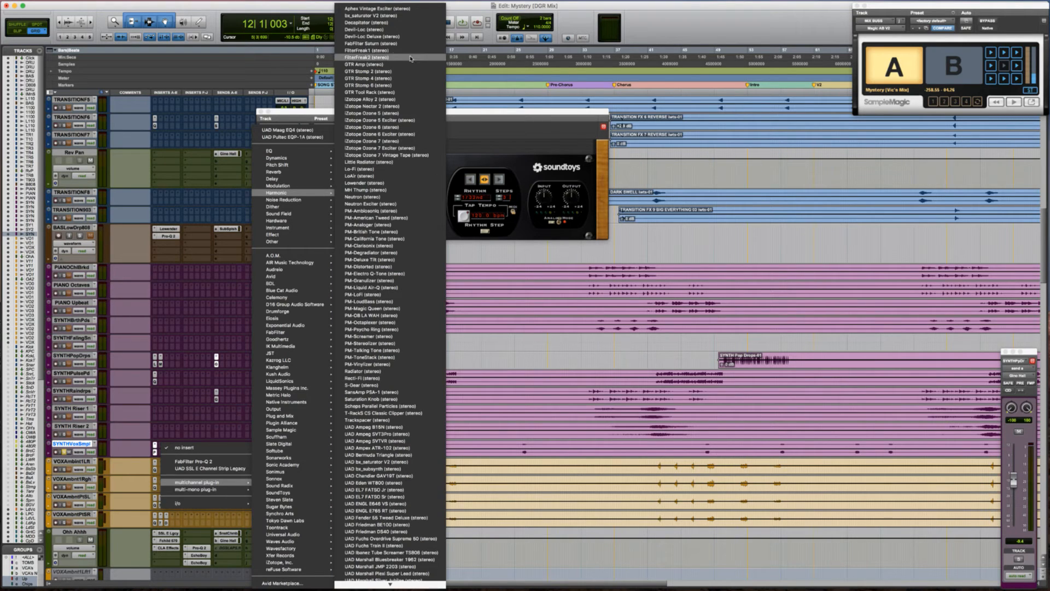
left_click(401, 23)
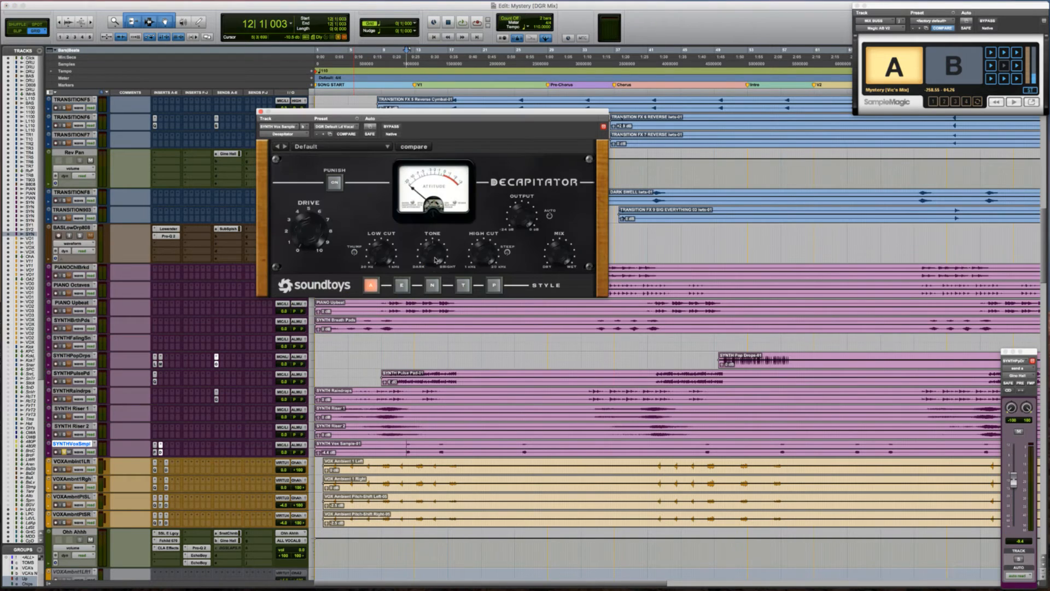
left_click(334, 182)
Replay the SYNTH Vox Sample hit from bar 12 repeatedly to judge the Decapitator distortion
key("space")
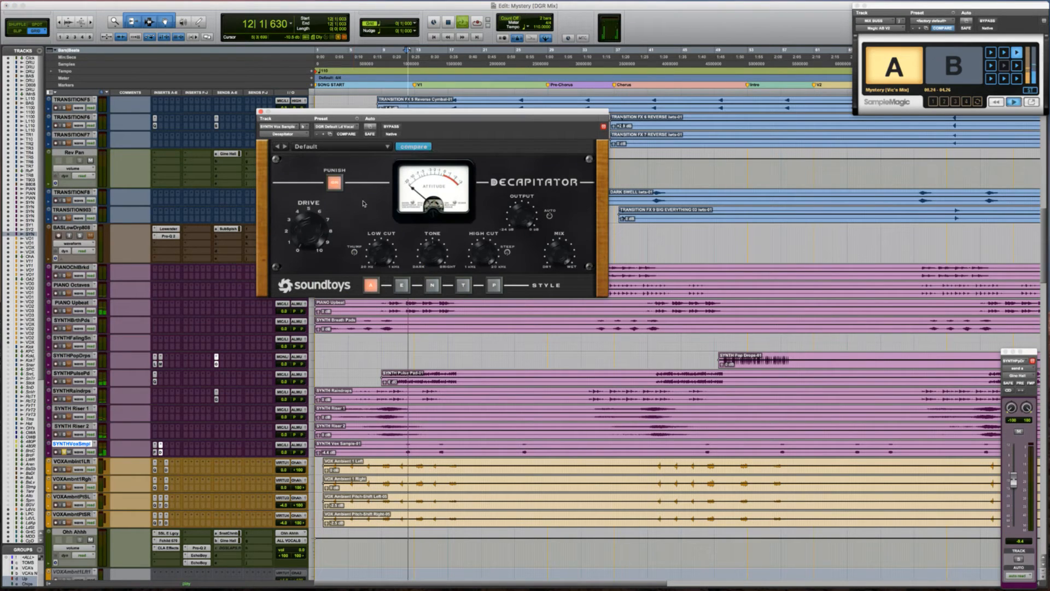
key("space")
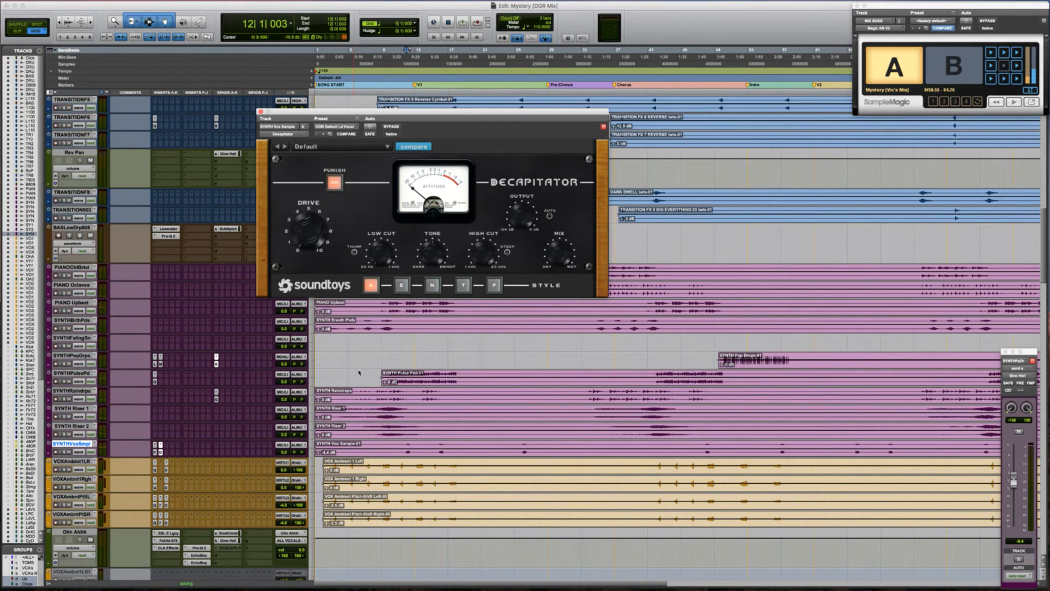
key("space")
key("space")
key("space")
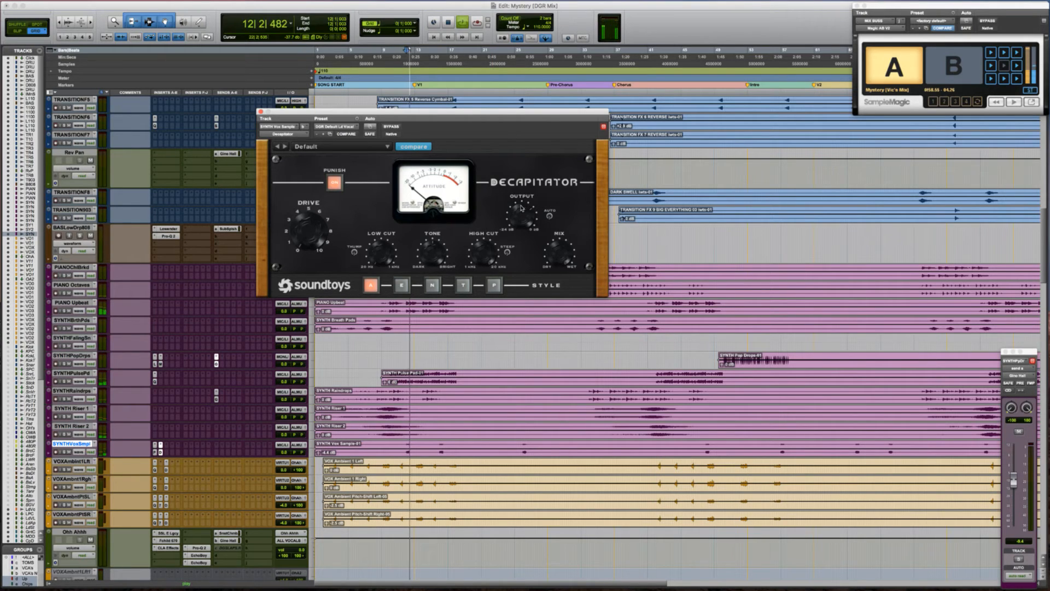
key("space")
key("space")
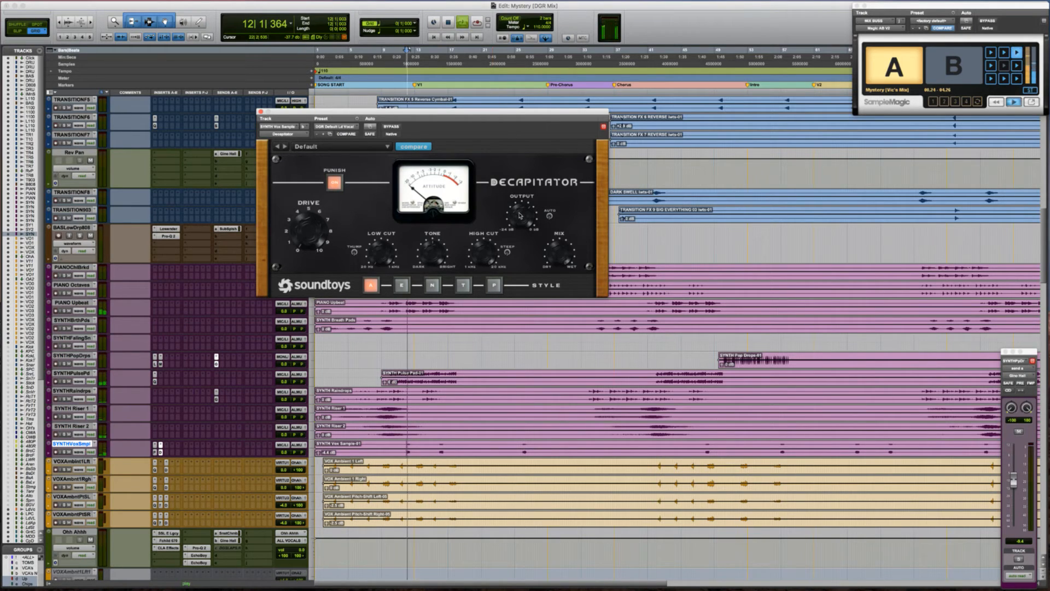
key("space")
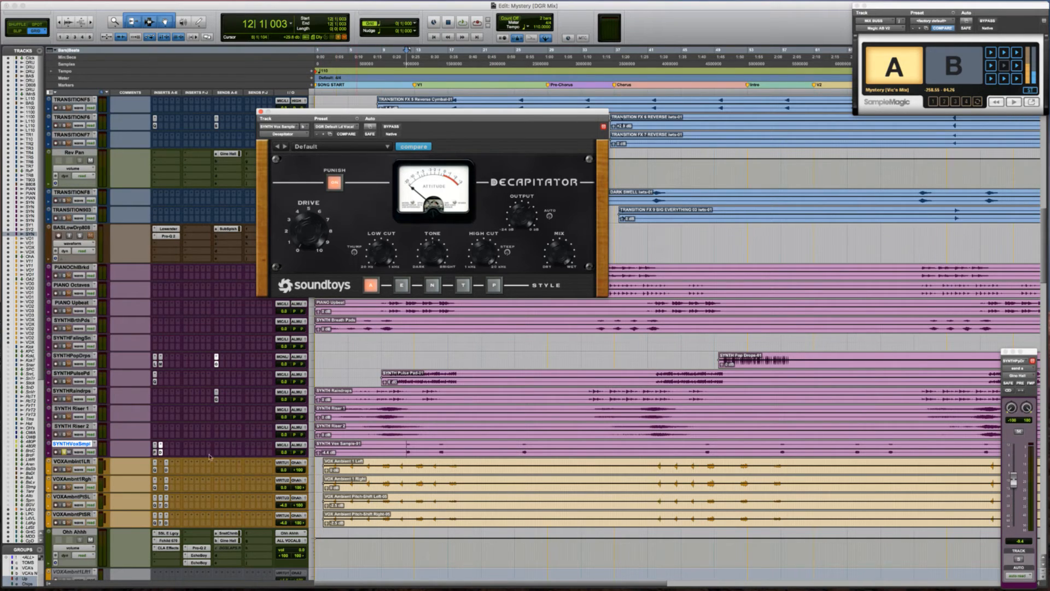
key("space")
key("space")
Insert Output's stereo Movement plug-in after Decapitator on SYNTH Vox Sample and move its window clear of the track's clips
left_click(166, 447)
mouse_move(237, 484)
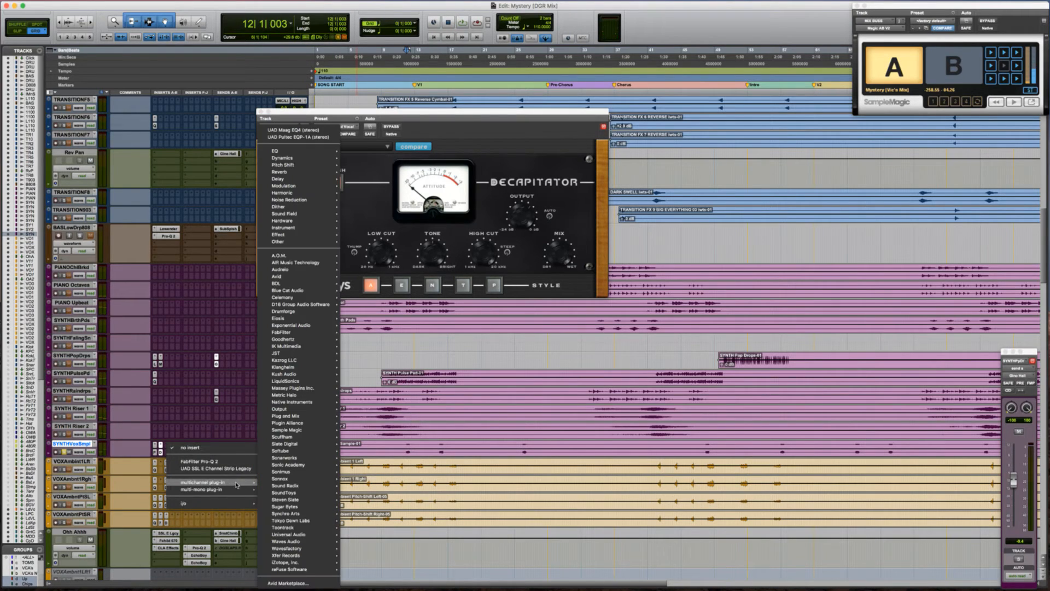
mouse_move(311, 471)
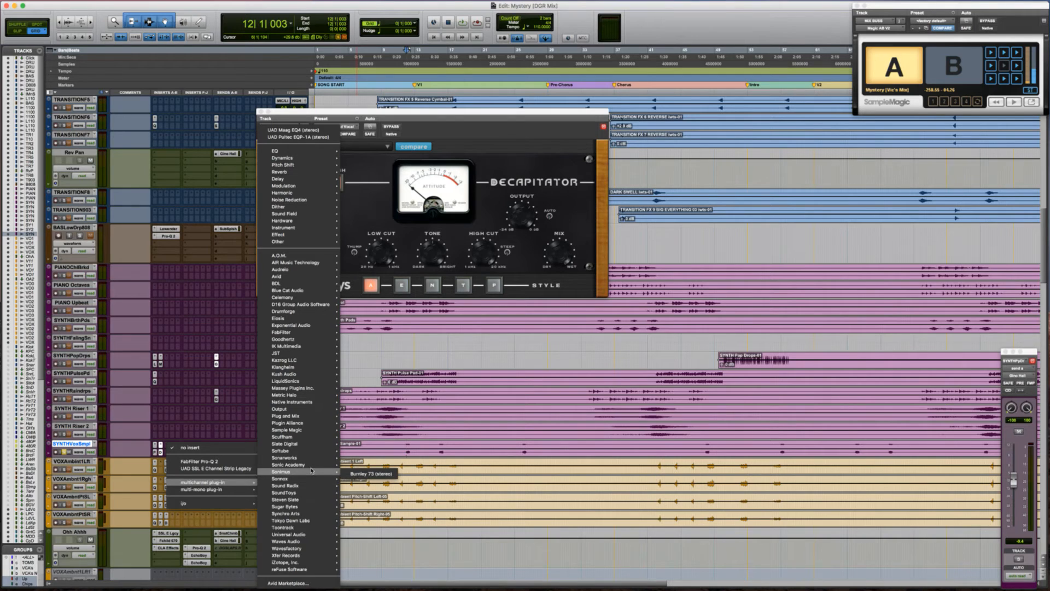
mouse_move(318, 410)
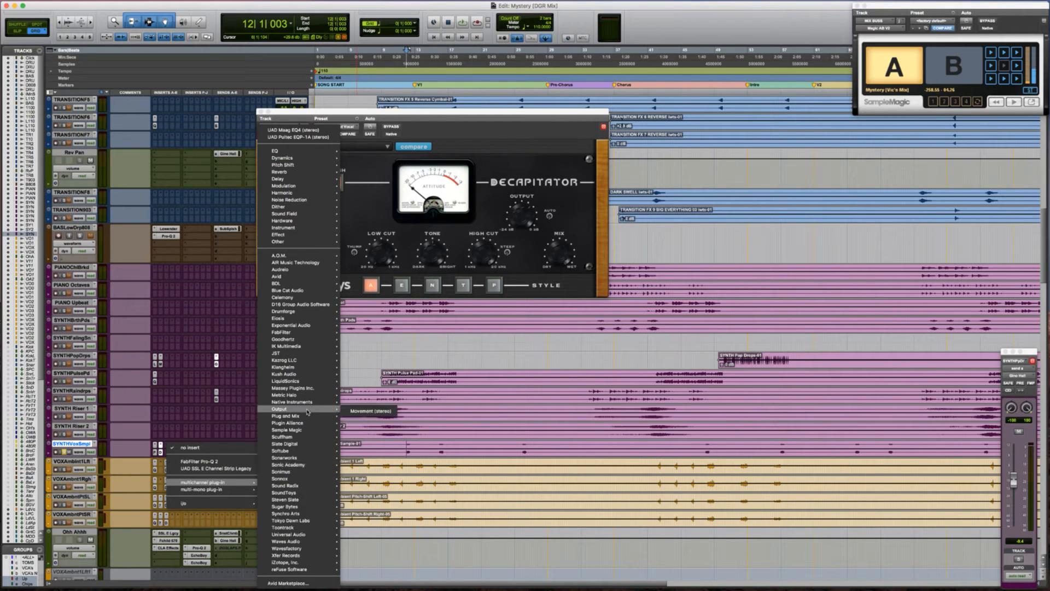
left_click(447, 412)
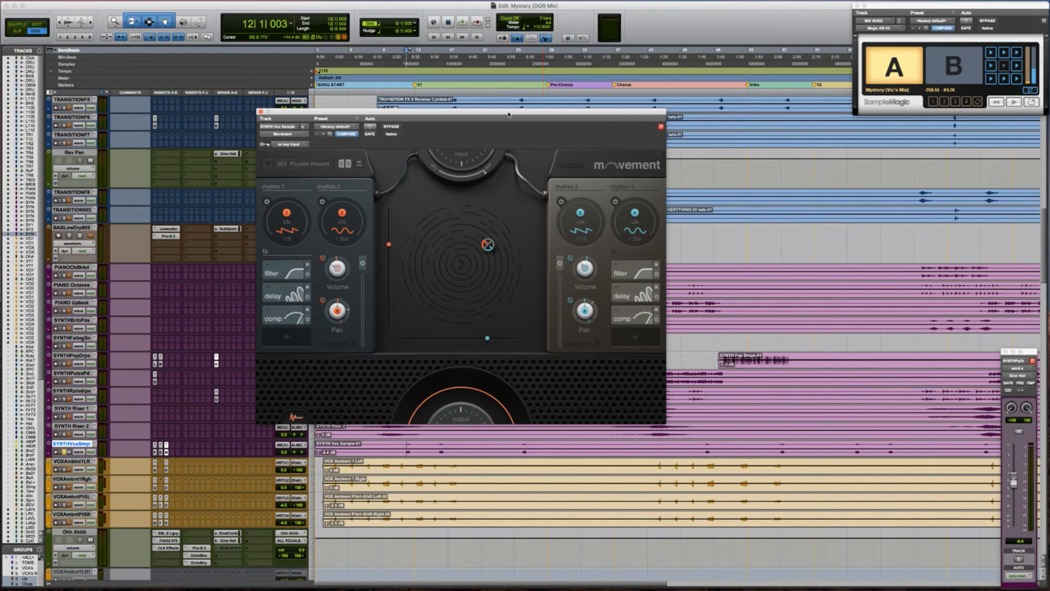
left_click_drag(509, 115, 534, 68)
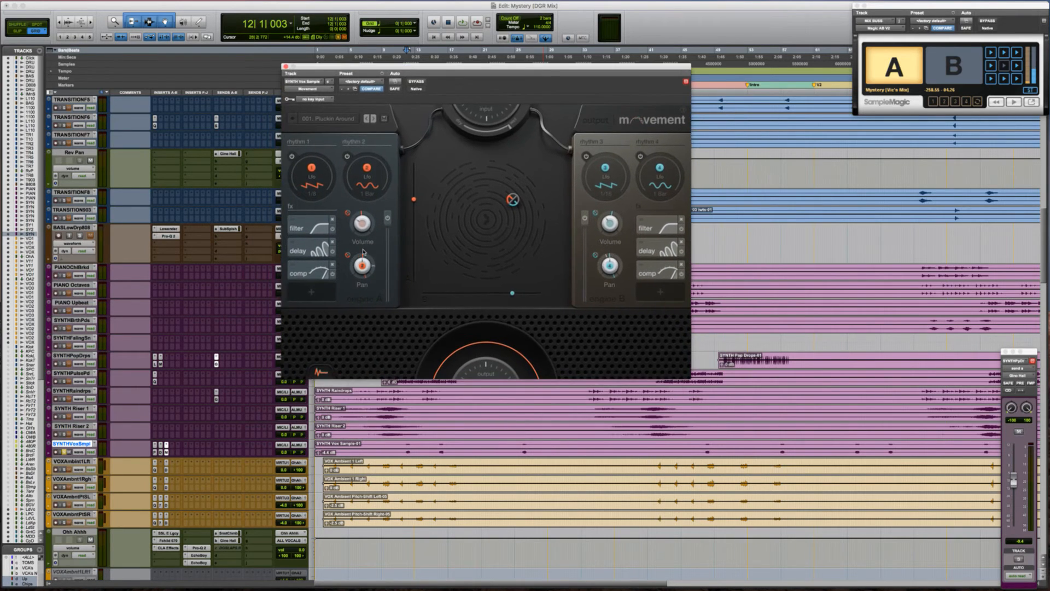
Audition the hit from bar 12 through Movement's Pluckin Around preset and raise the plug-in's input level
key("space")
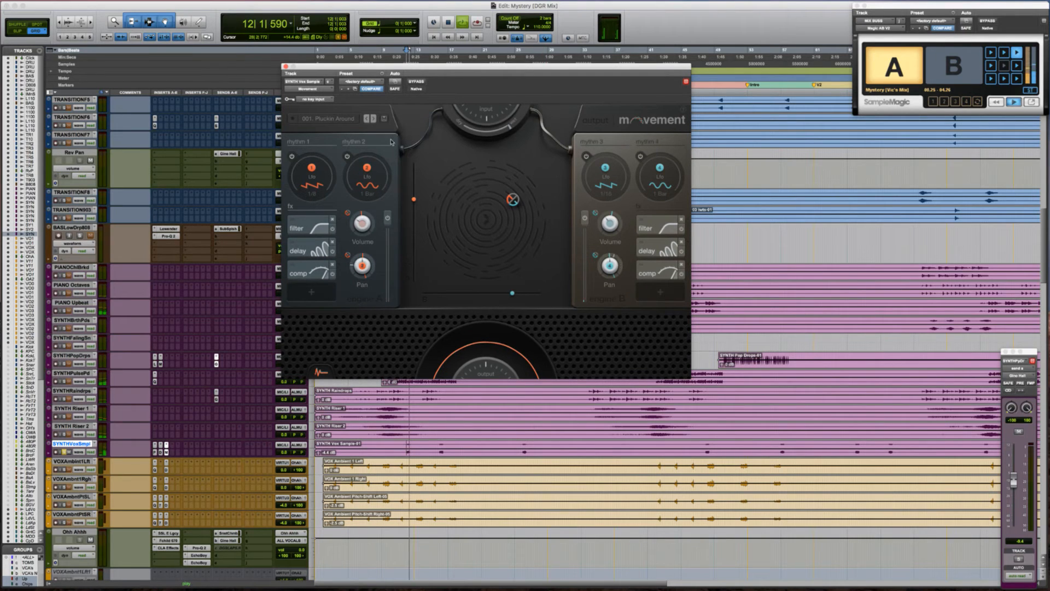
key("space")
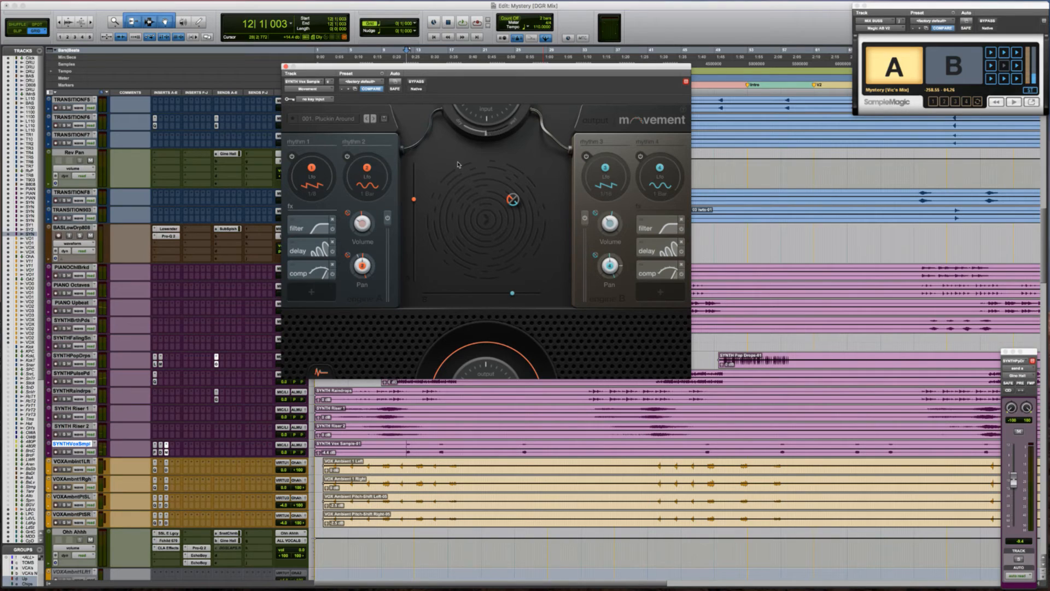
key("space")
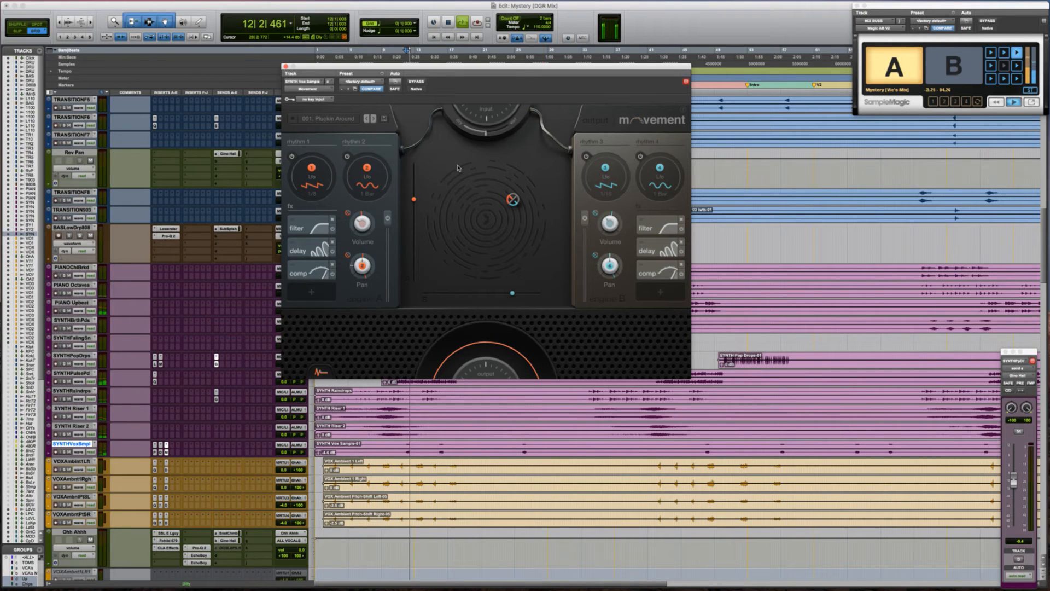
key("space")
left_click_drag(486, 133, 519, 133)
key("space")
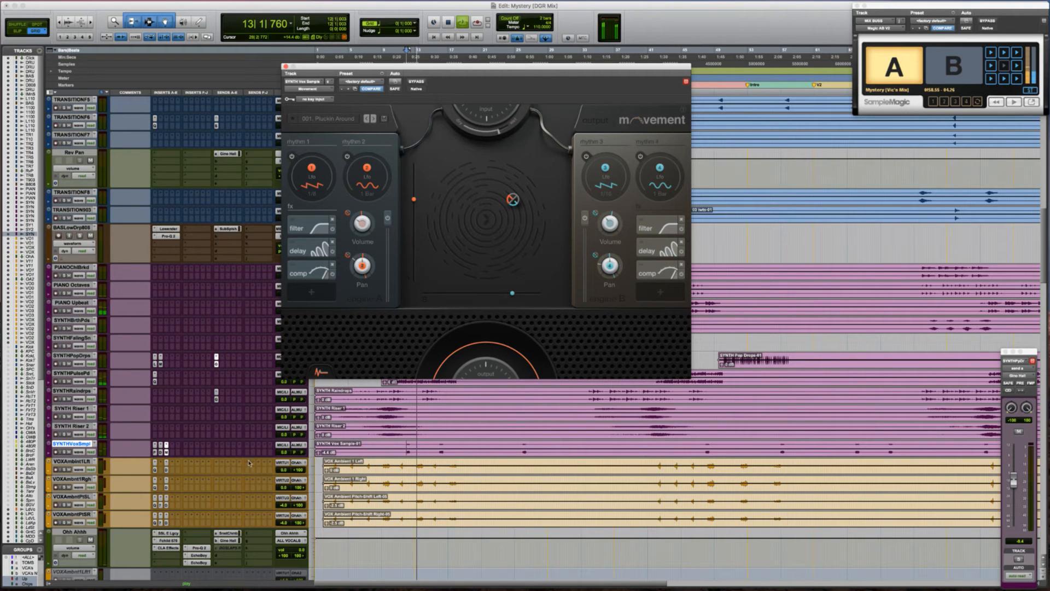
key("space")
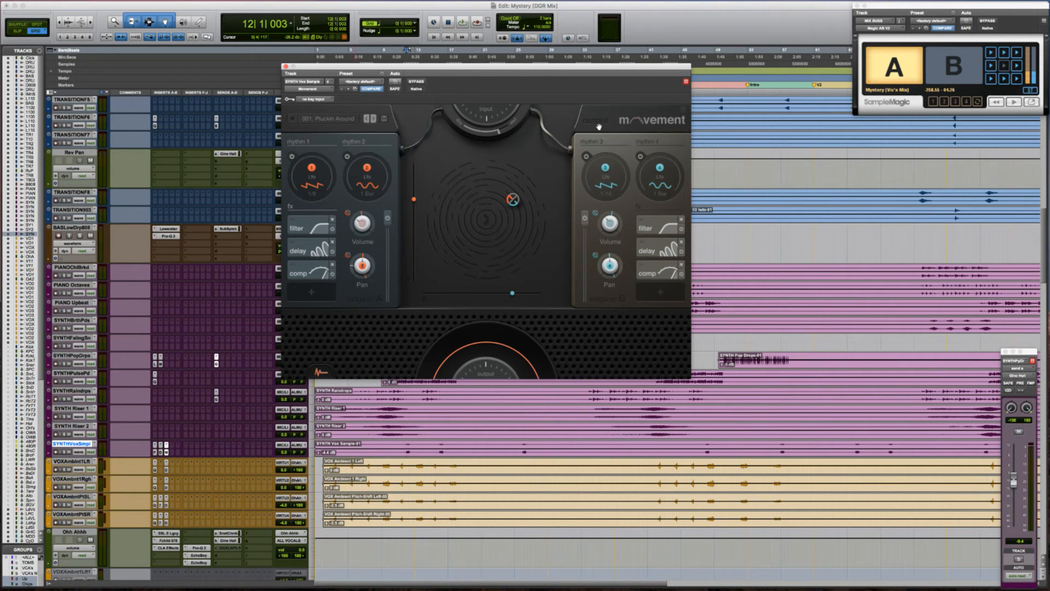
Close Movement, reopen the SYNTH Vox Sample's PanMan and Decapitator in turn, and replay the hit from bar 12
left_click(285, 66)
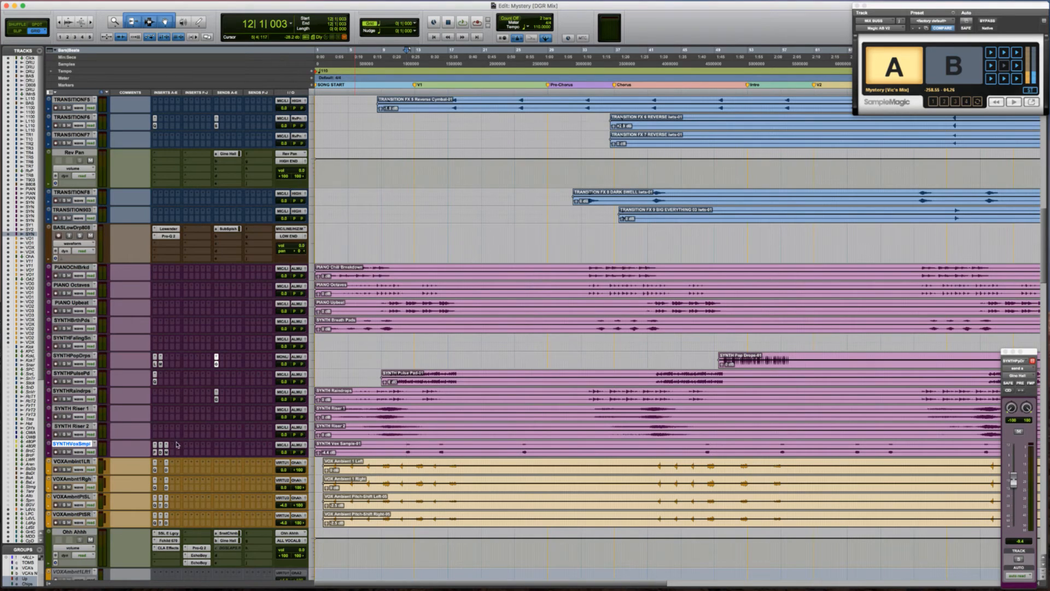
left_click(155, 452)
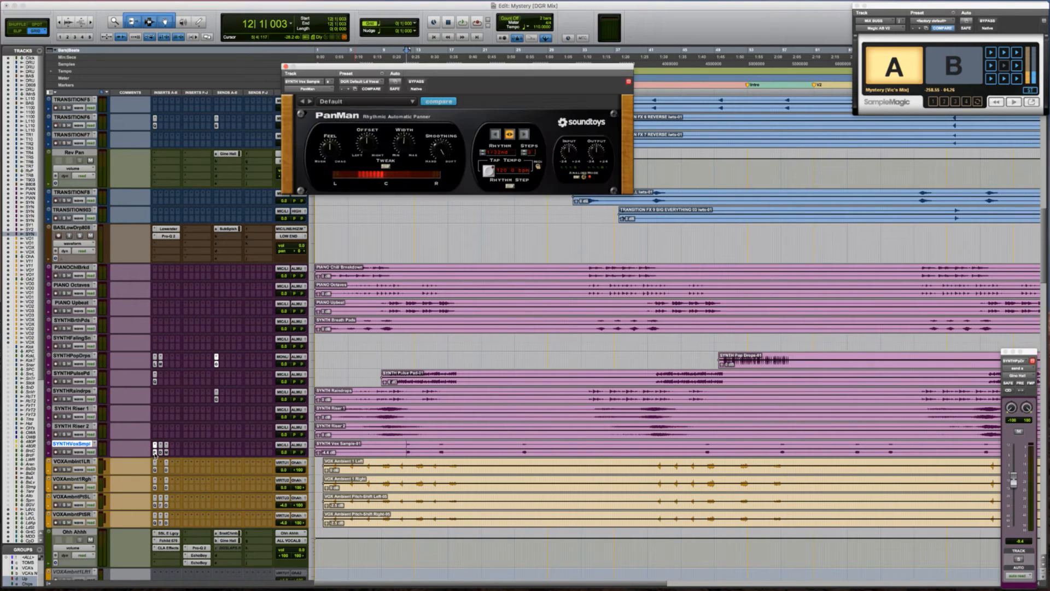
left_click(166, 452)
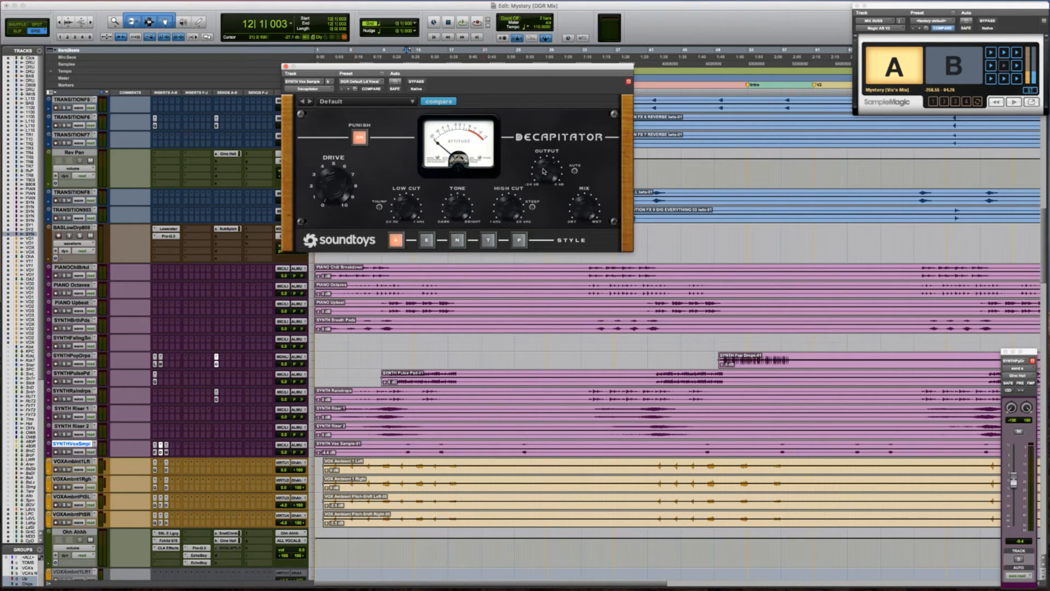
key("space")
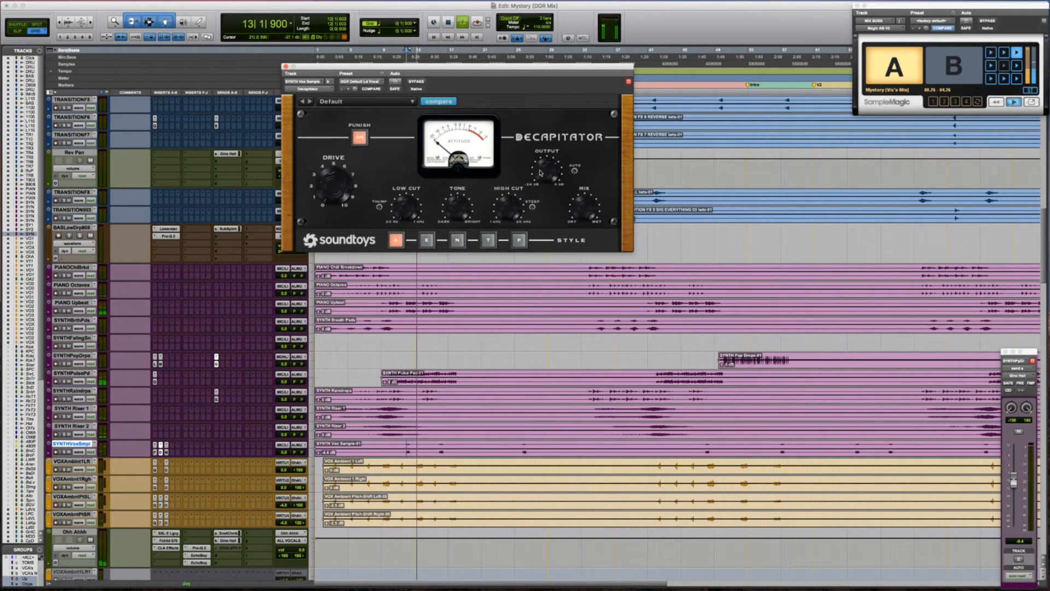
key("space")
key("space")
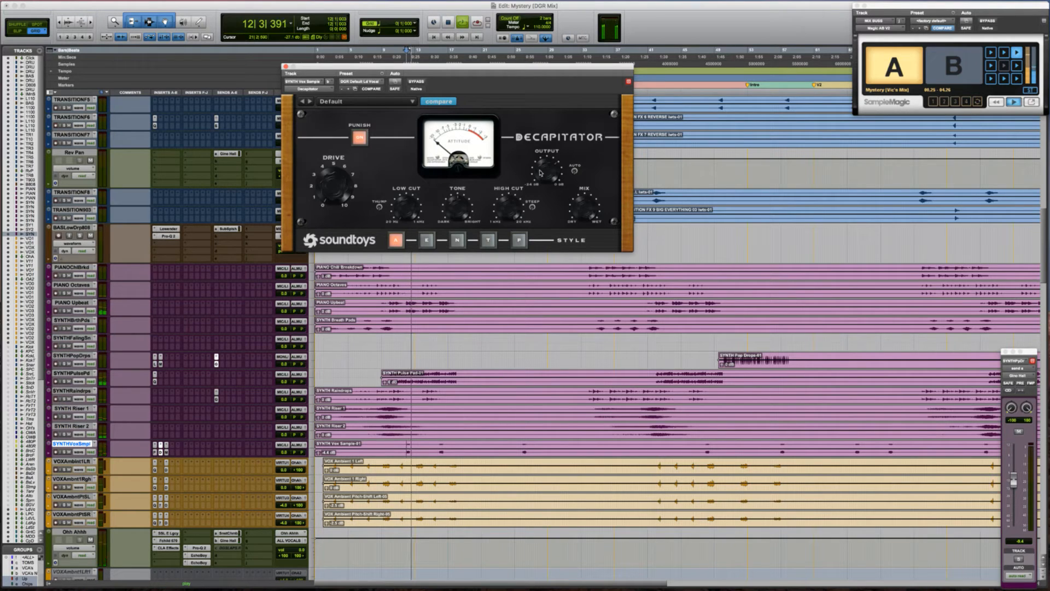
key("space")
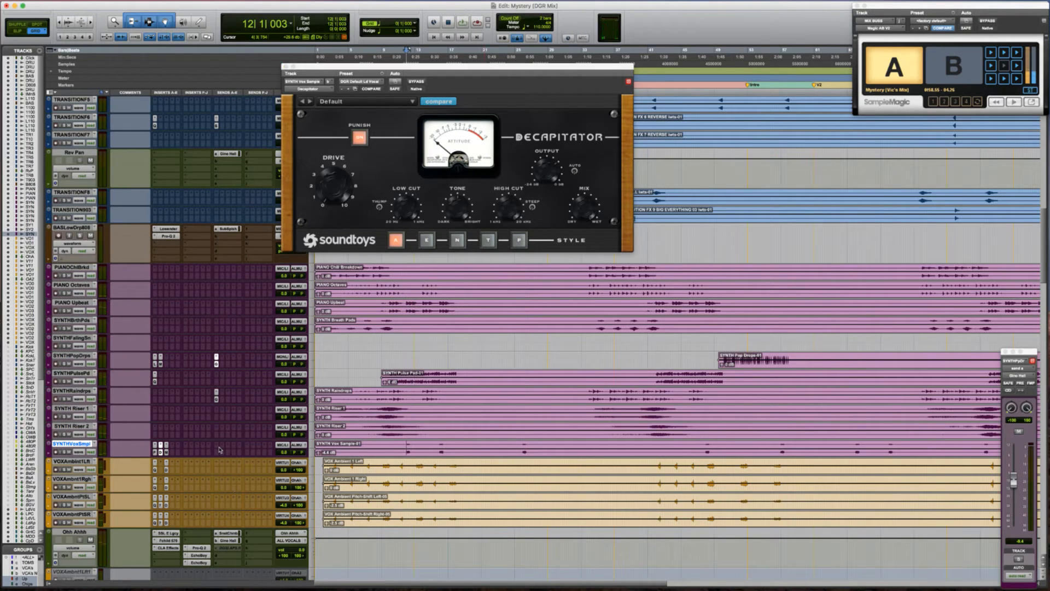
Add a Gino Hall reverb send to SYNTH Vox Sample and raise its level to about +0.2 dB during playback
left_click(218, 447)
mouse_move(241, 469)
mouse_move(298, 470)
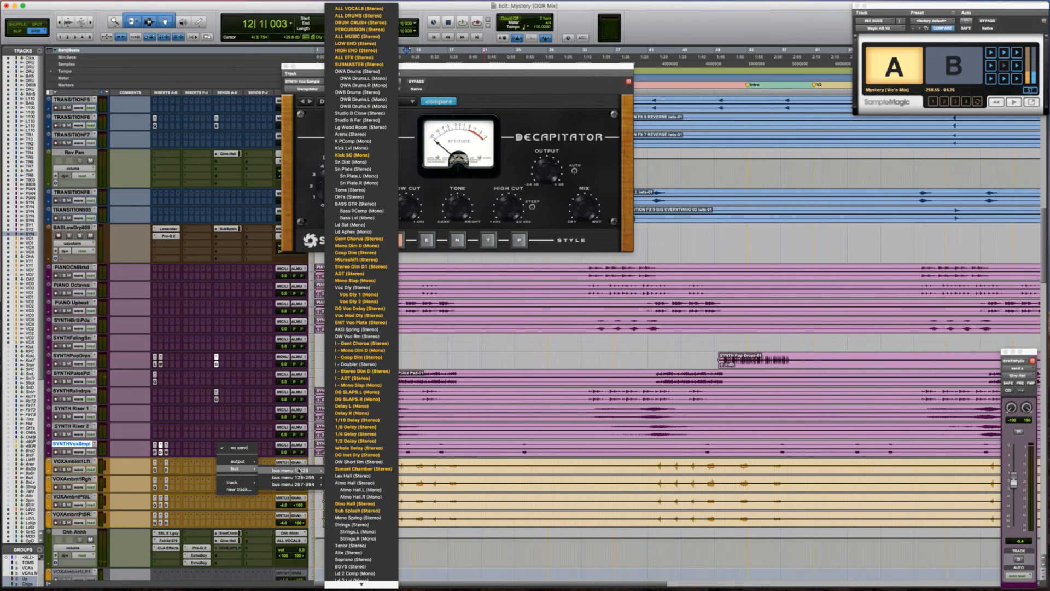
left_click(361, 503)
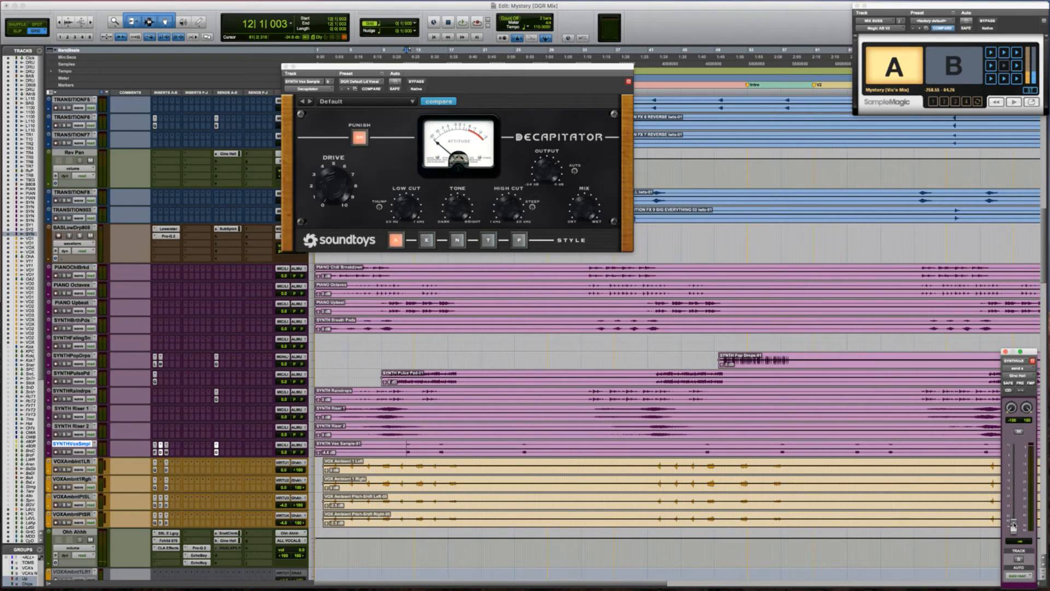
left_click_drag(1014, 483, 1013, 480)
key("space")
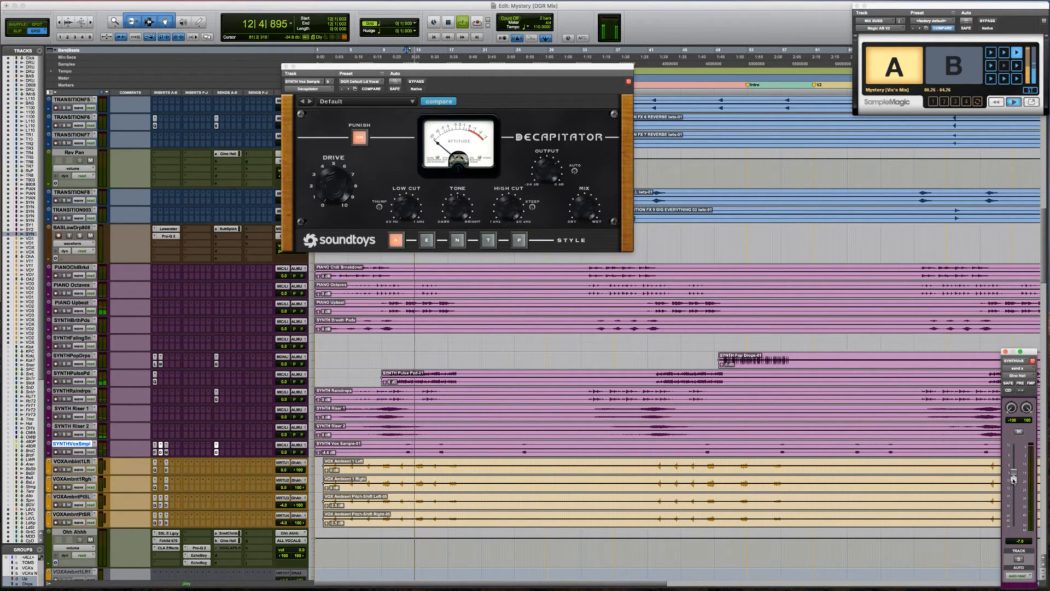
left_click_drag(1013, 481, 1013, 468)
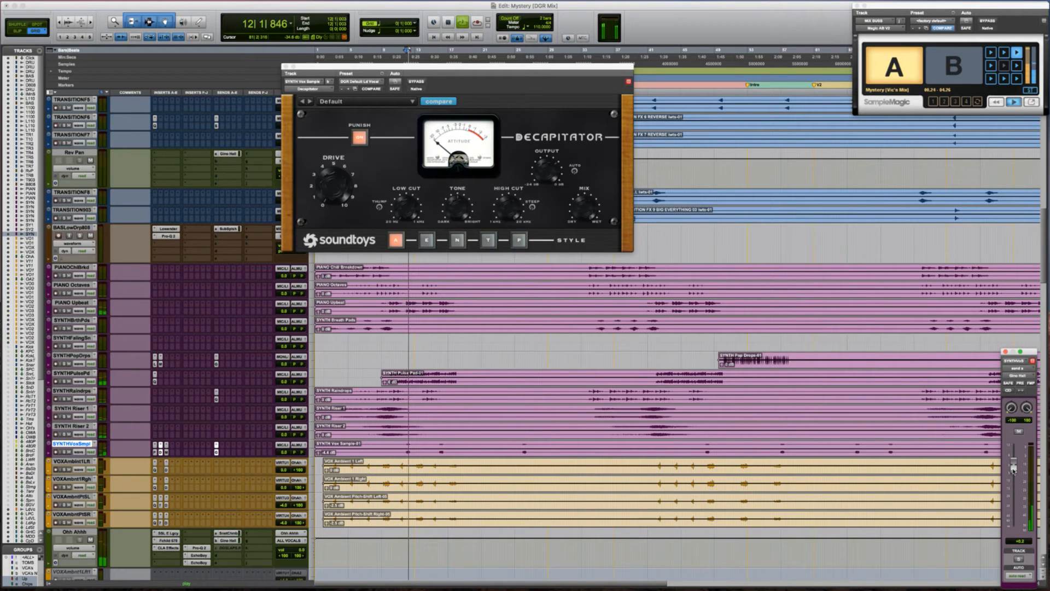
Lower the SYNTH Vox Sample's Gino Hall reverb send in small amounts, replaying the hit from bar 12 between changes
left_click_drag(1013, 470, 1013, 479)
key("space")
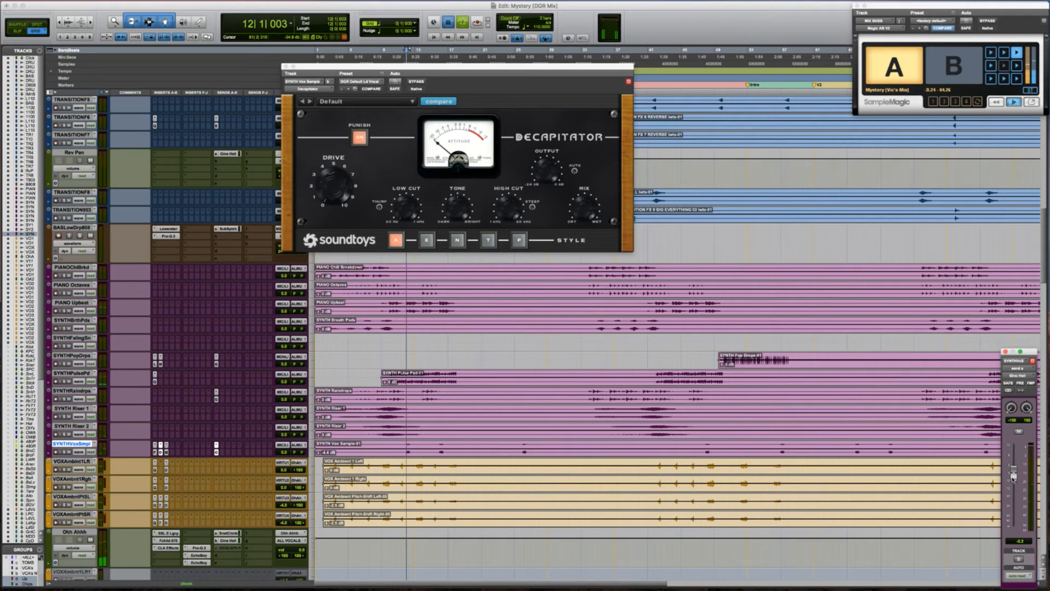
key("space")
key("space")
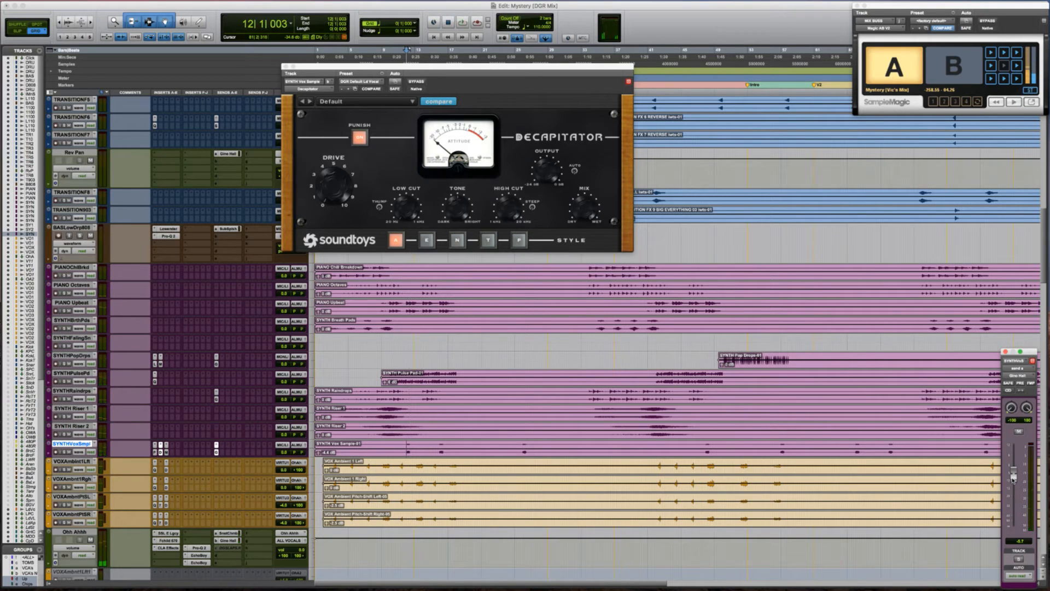
left_click_drag(1013, 478, 1013, 481)
key("space")
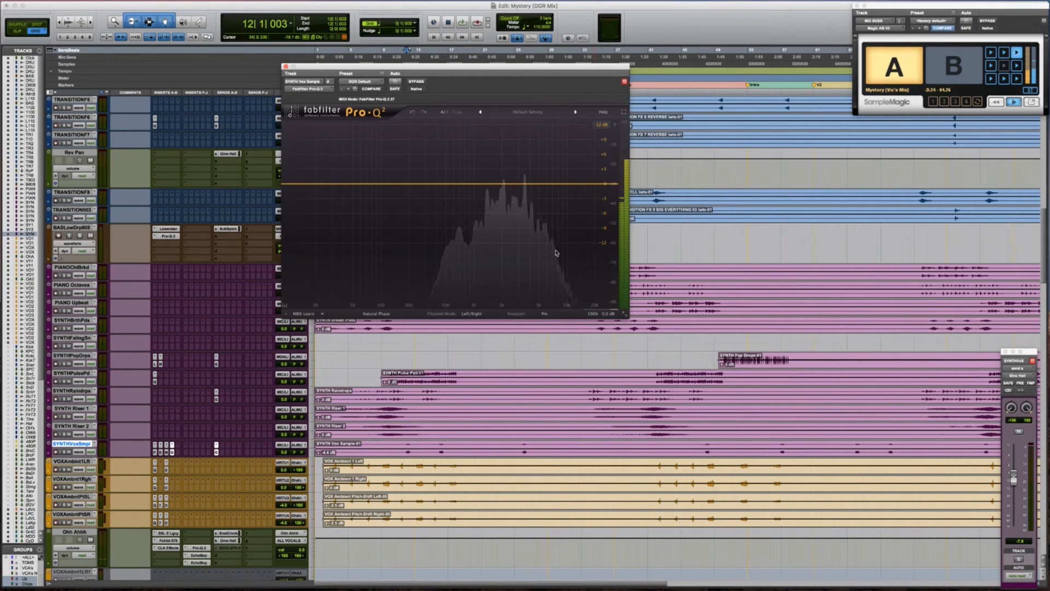
Cut the SYNTH Vox Sample's upper mids by about 3.6 dB in FabFilter Pro-Q 2, replay the hit and close the plug-in
key("space")
double_click(534, 201)
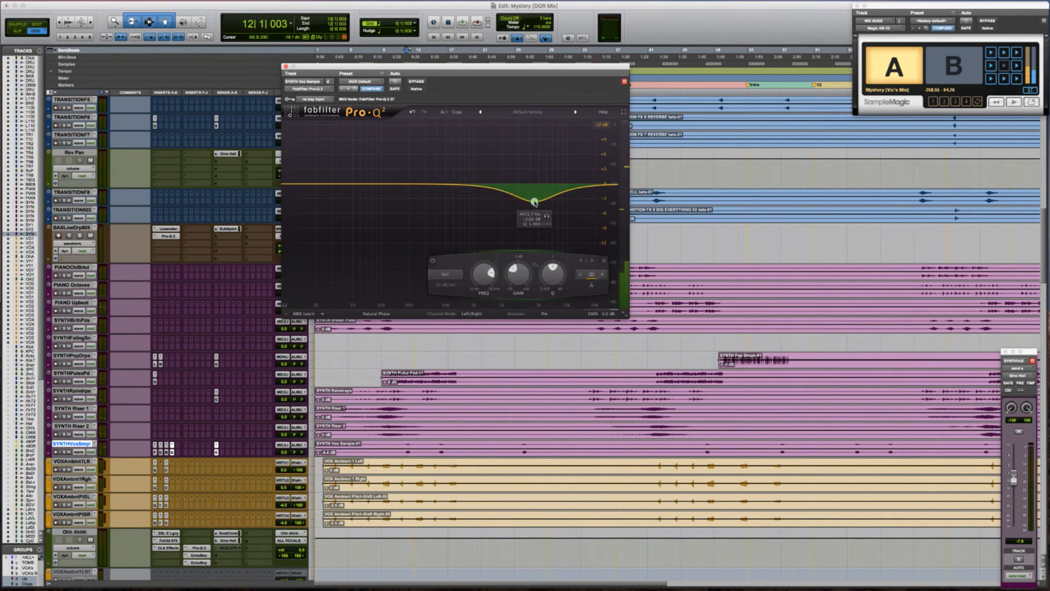
left_click_drag(535, 201, 537, 202)
key("space")
left_click(285, 67)
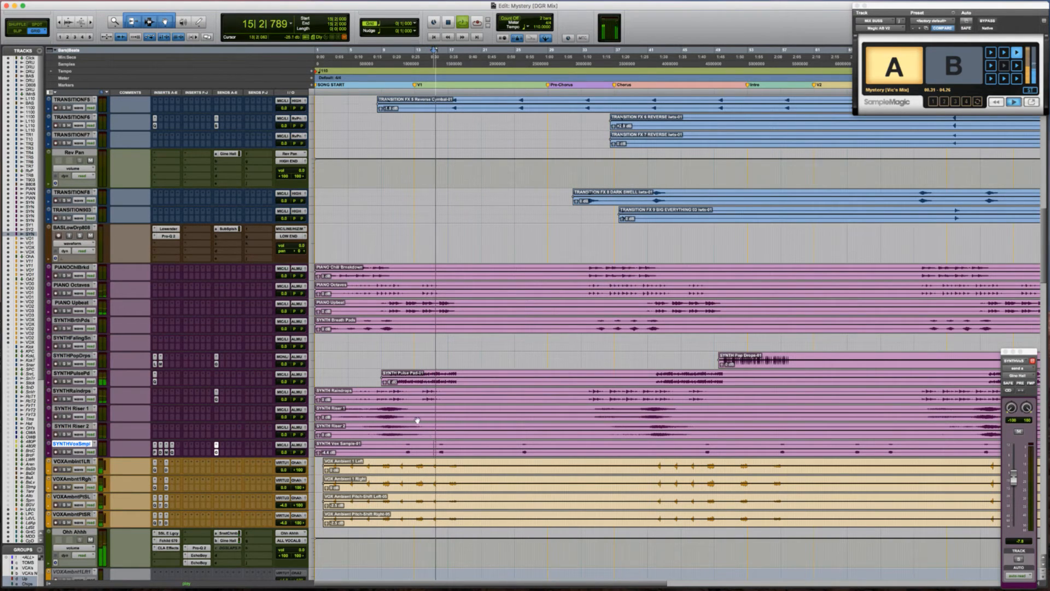
Audition PIANO Octaves from bar 14 and insert the stereo UAD API 2500 compressor in its first insert slot
left_click(418, 284)
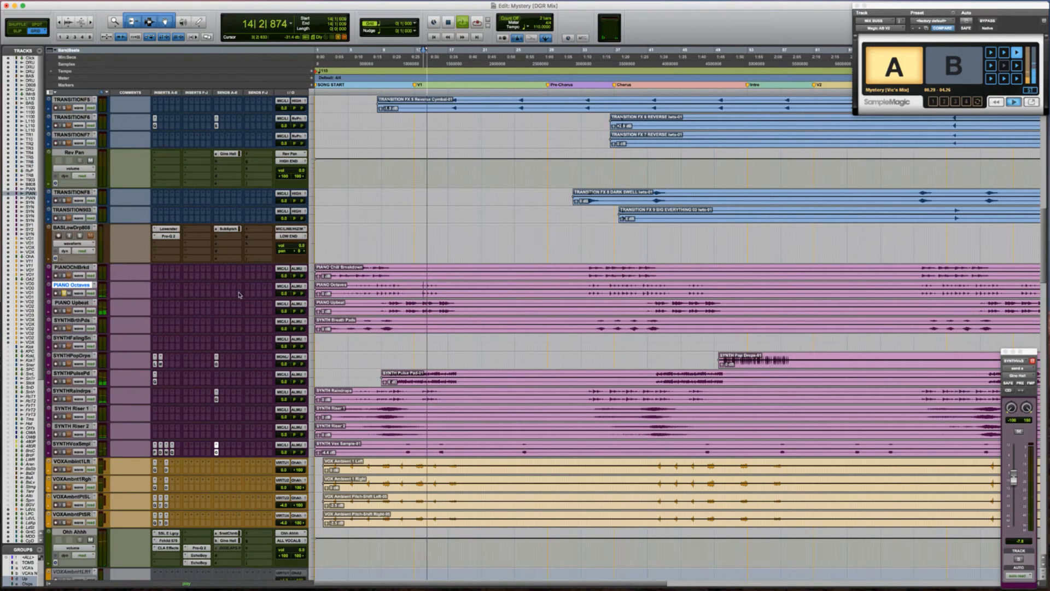
key("space")
left_click(155, 289)
mouse_move(222, 325)
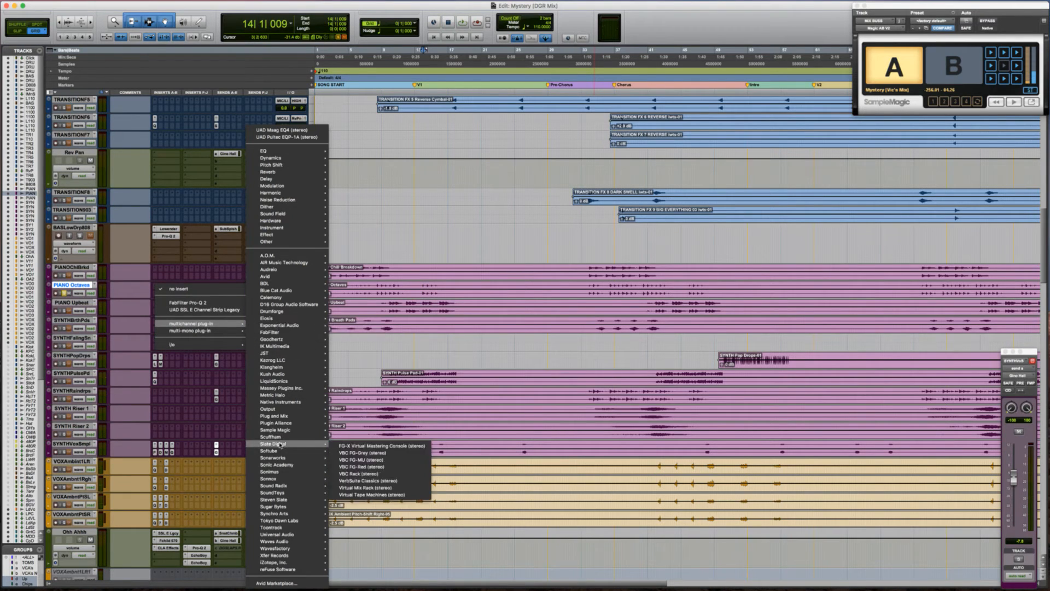
mouse_move(291, 477)
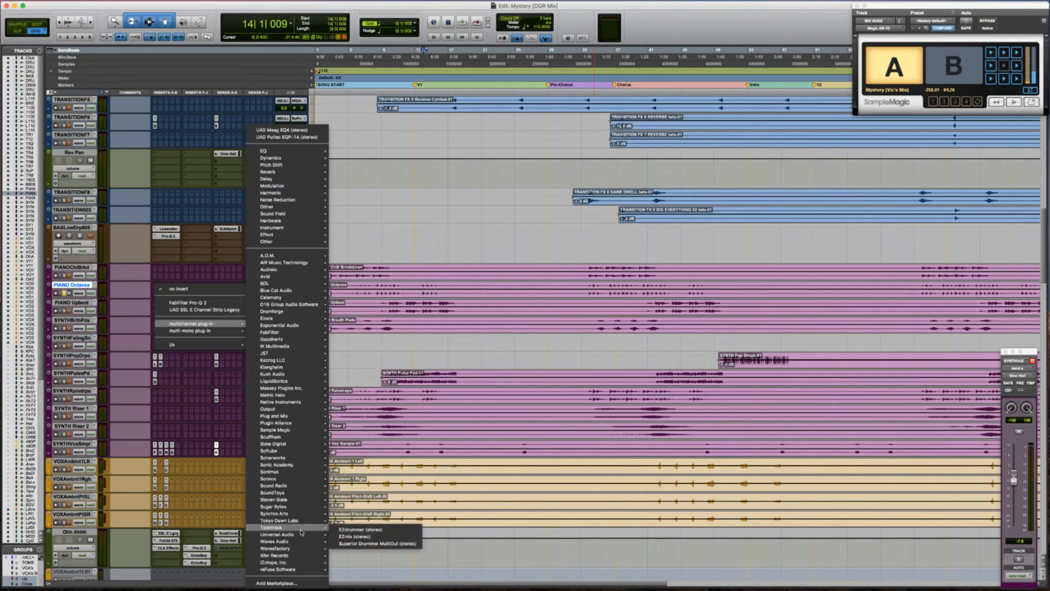
mouse_move(307, 536)
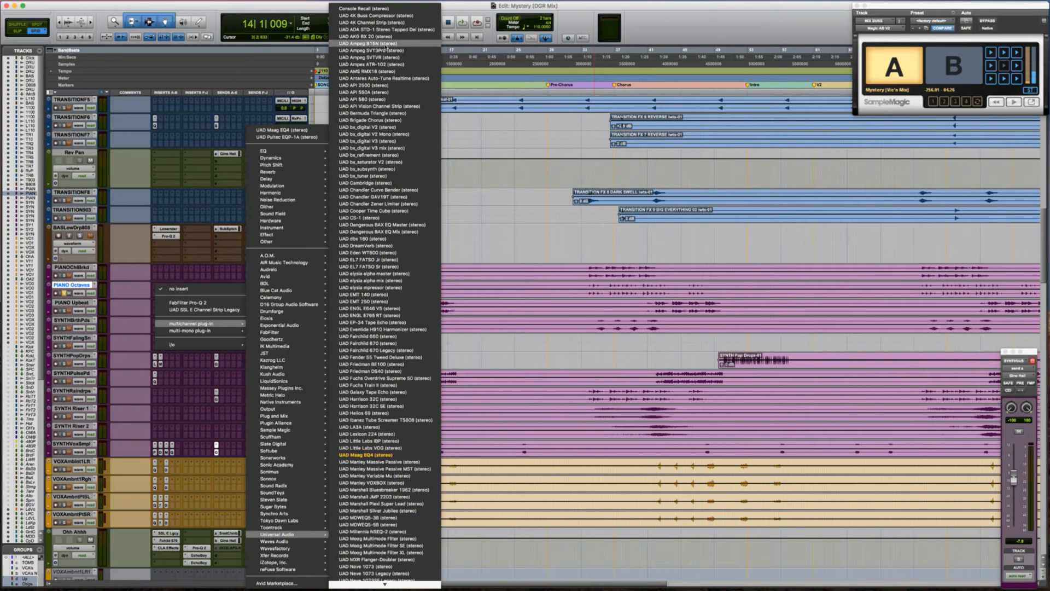
left_click(382, 87)
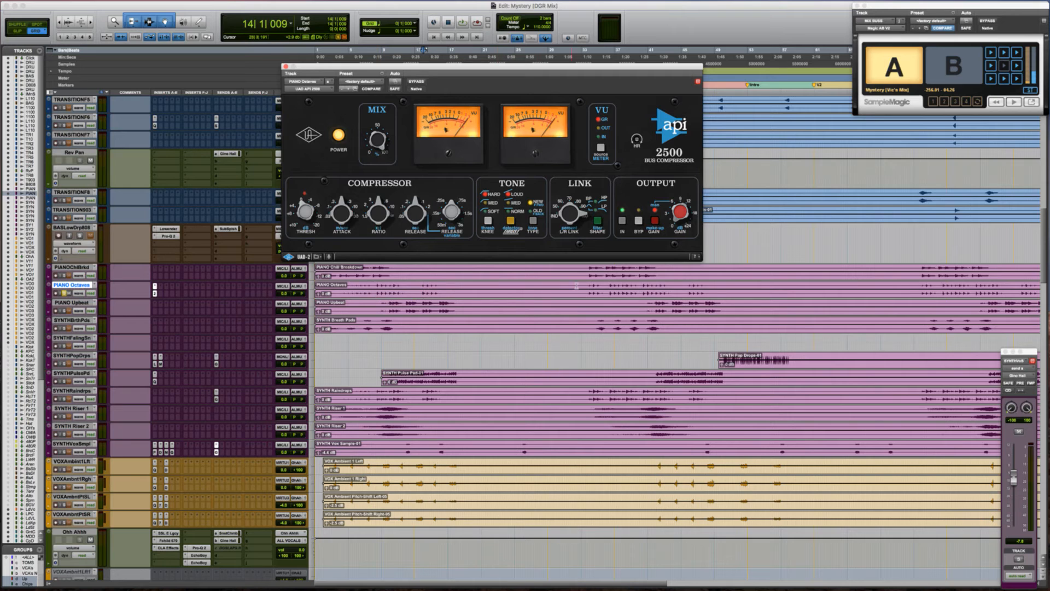
Play PIANO Octaves from around bar 36 and select the phrase starting there for looped playback
left_click(604, 287)
left_click(610, 286)
key("space")
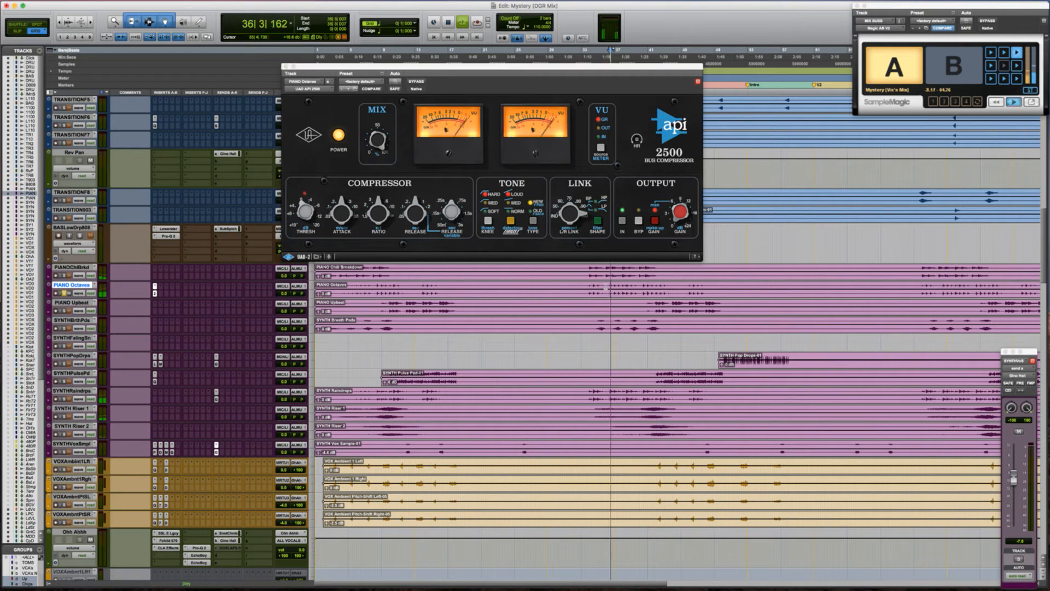
left_click_drag(610, 286, 636, 286)
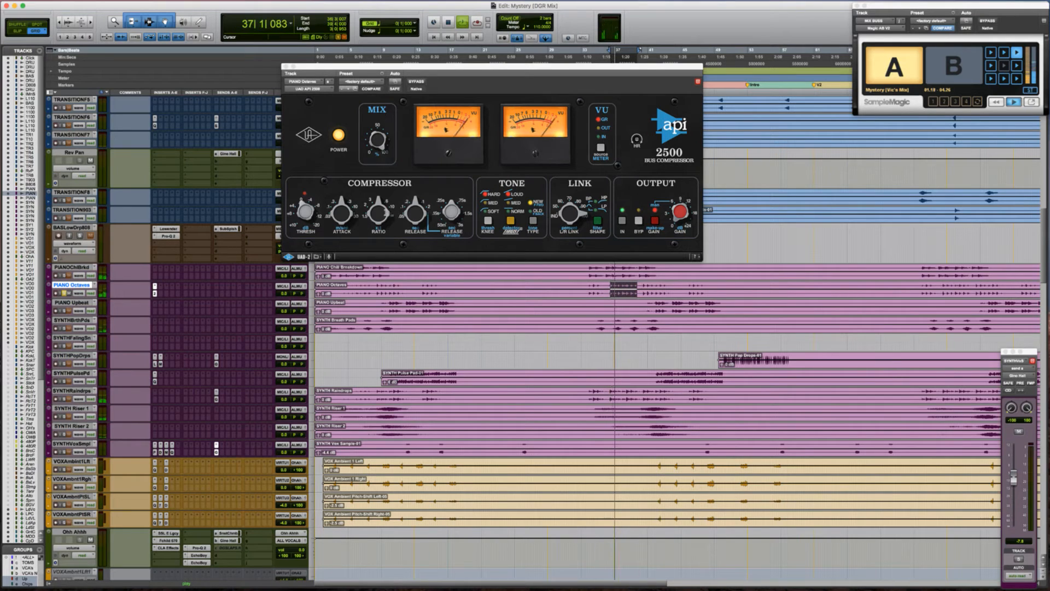
Dial in the API 2500's attack, ratio and threshold on PIANO Octaves while the selected phrase loops
left_click(403, 215)
left_click_drag(403, 215, 385, 173)
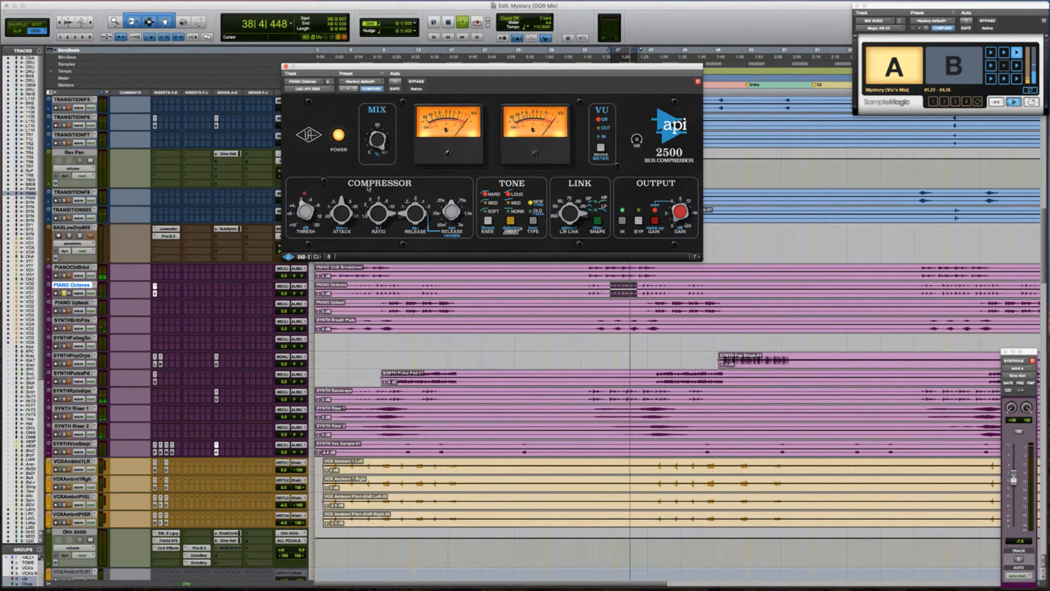
left_click_drag(342, 212, 340, 234)
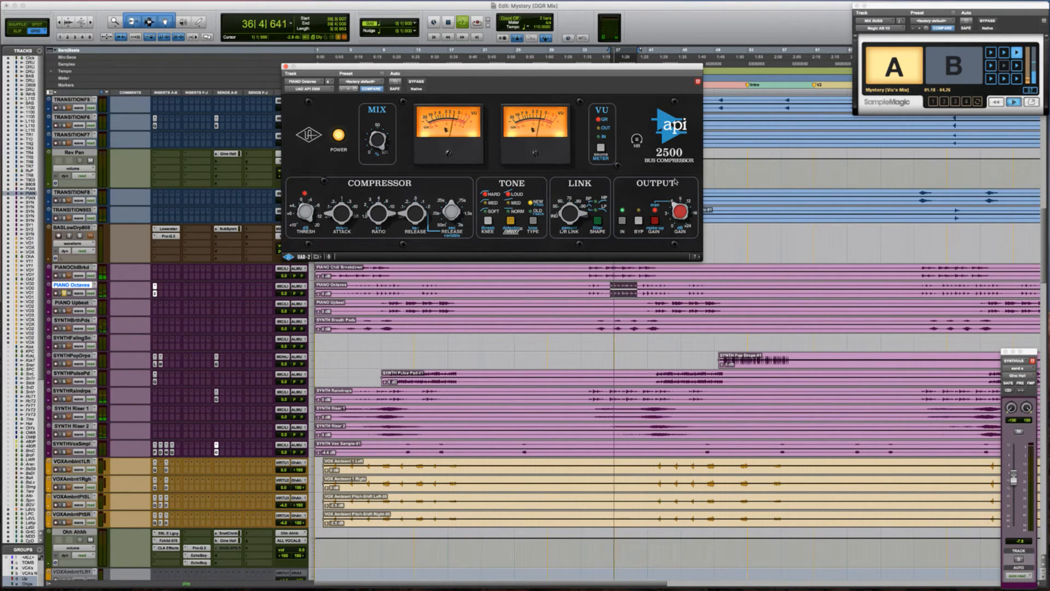
key("space")
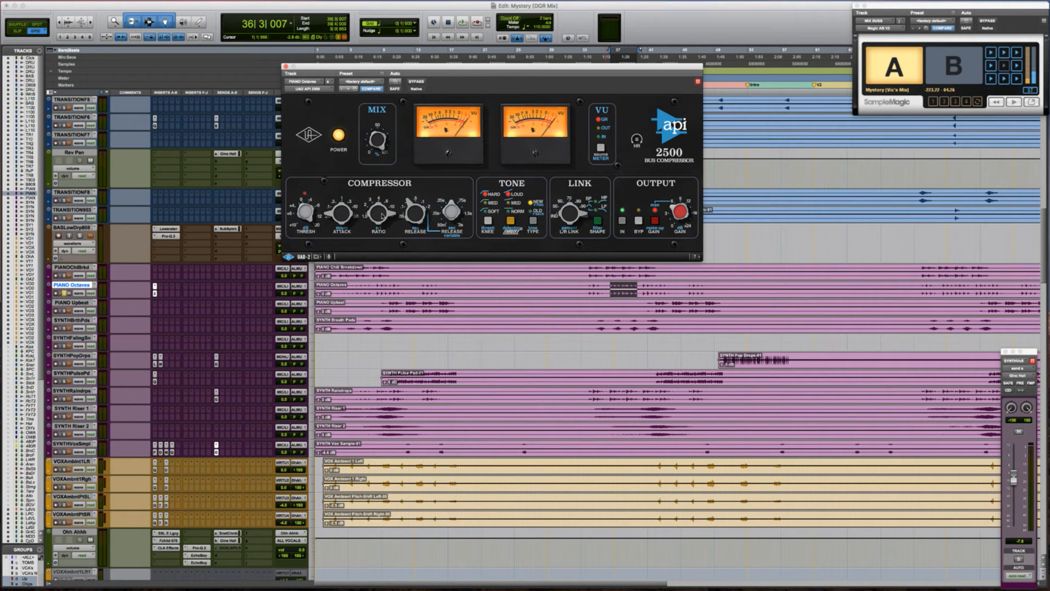
left_click_drag(375, 218, 374, 227)
key("space")
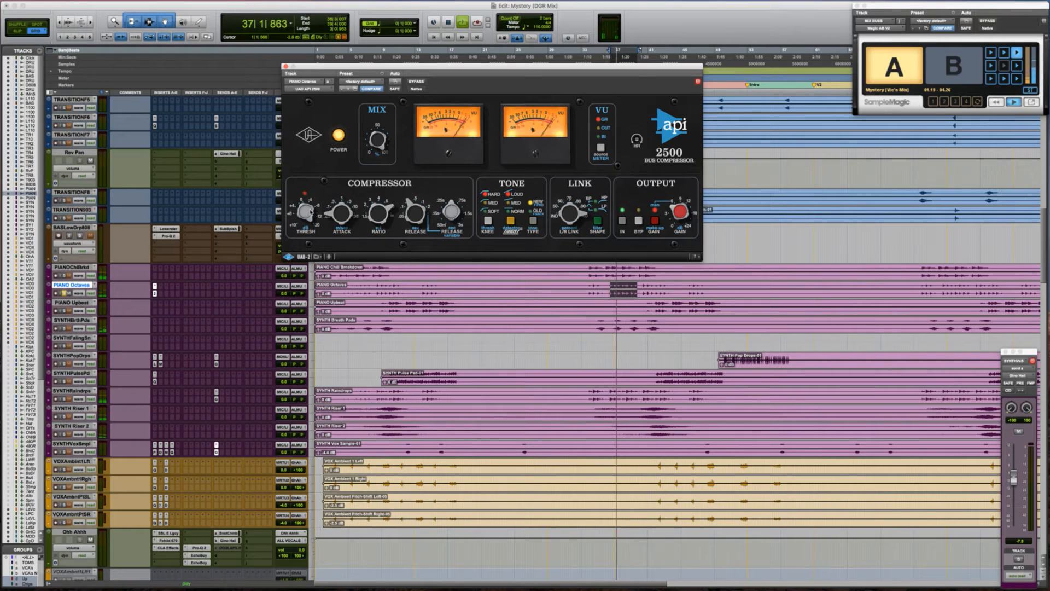
left_click_drag(311, 212, 305, 219)
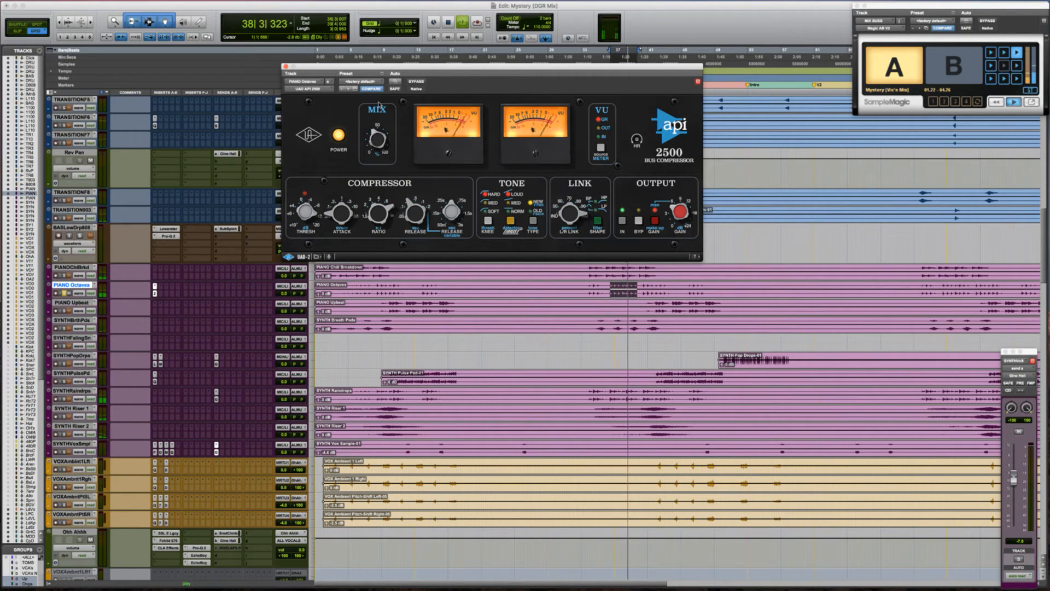
Compare PIANO Octaves with the API 2500 bypassed and active, and replay the track from the song's start
left_click(417, 82)
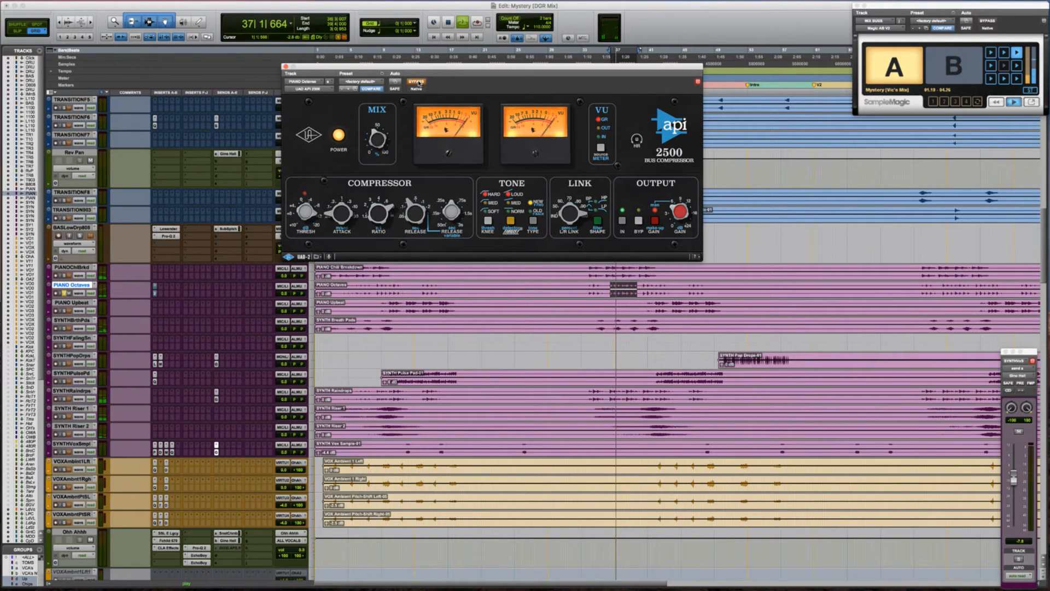
left_click(417, 82)
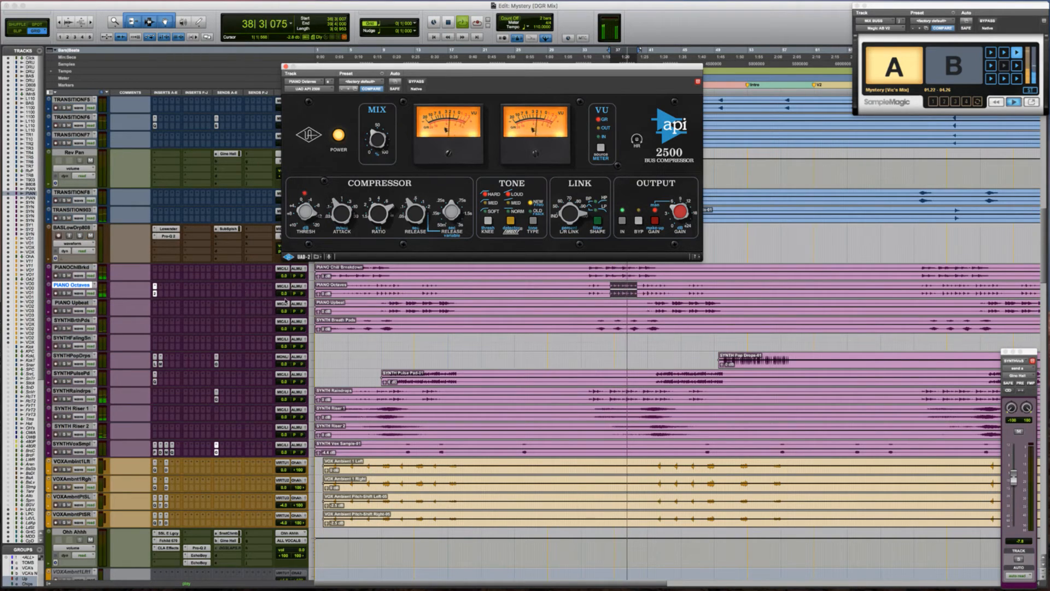
key("space")
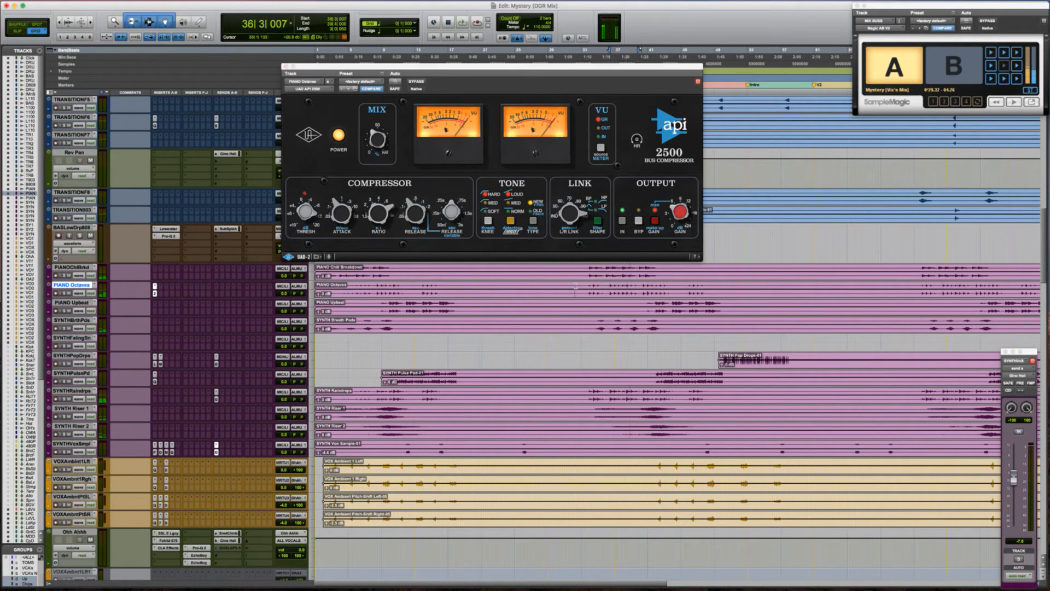
left_click(575, 285)
left_click(323, 290)
key("space")
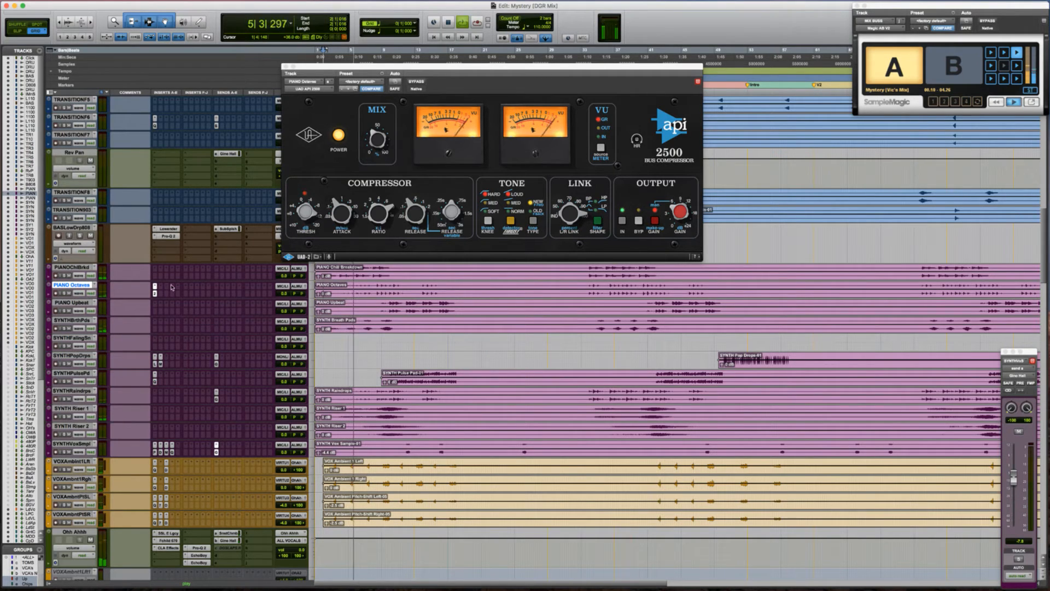
Open the Sun Chamber return's Pro-Q 2 and cut the reverb's low mids by about 5.5 dB
scroll(203, 345, "down", 15)
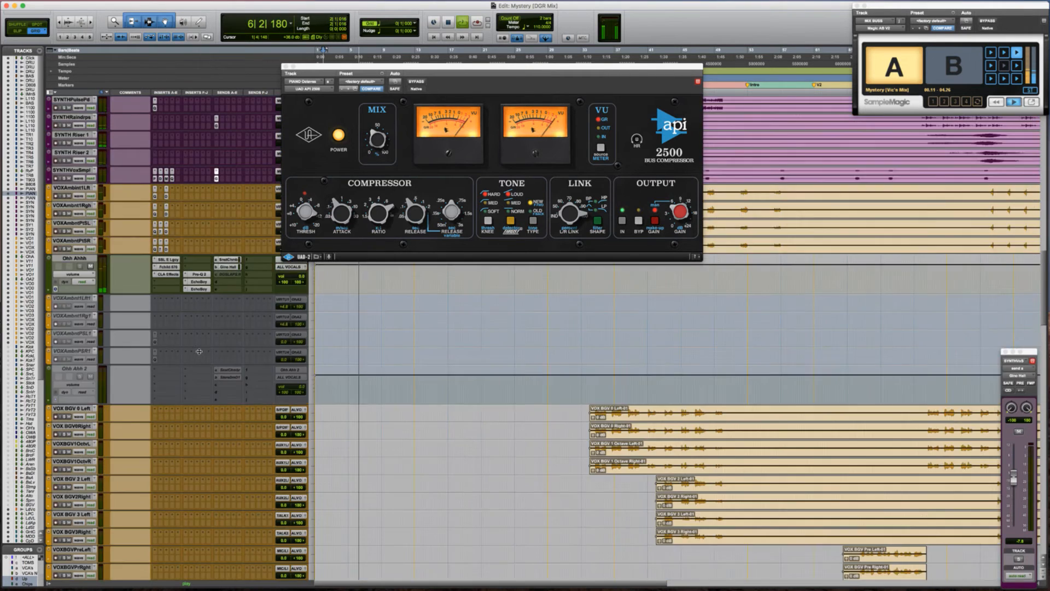
scroll(199, 351, "down", 5)
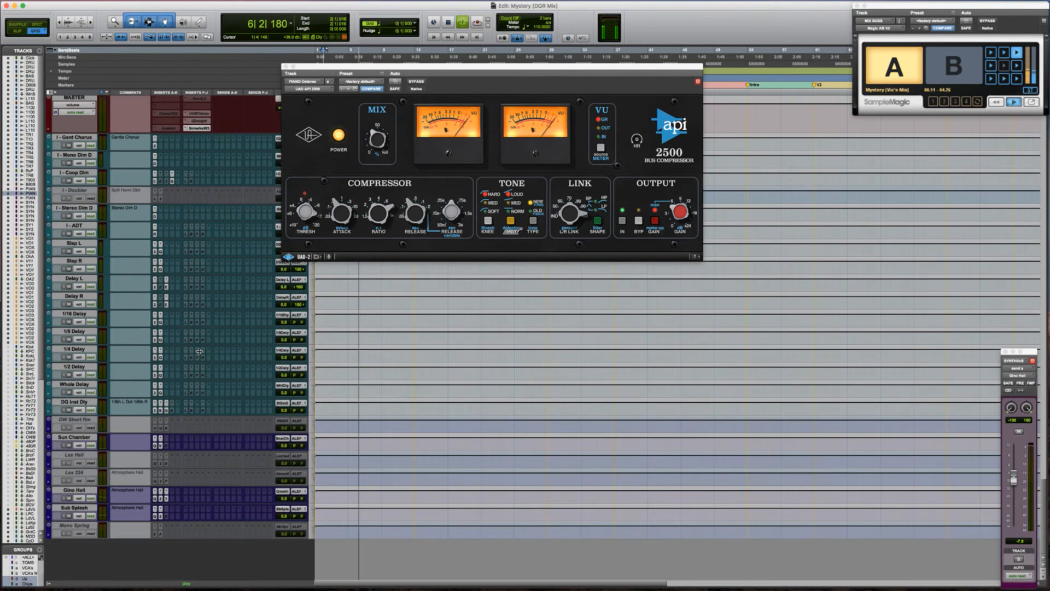
left_click(158, 440)
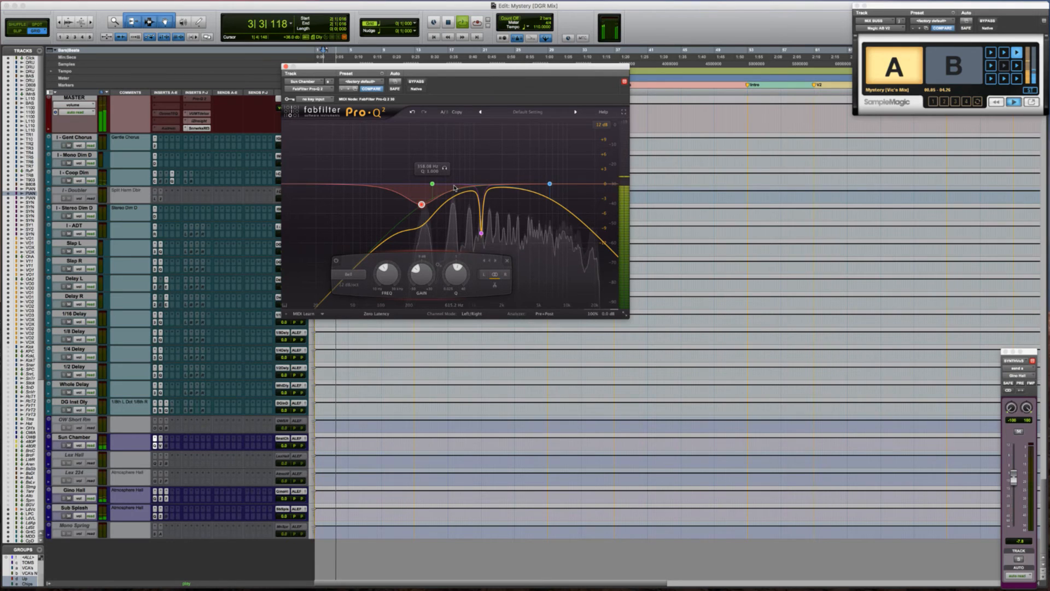
left_click_drag(444, 185, 424, 213)
Set the Sun Chamber low-mid cut's slope to 24 dB/oct, broaden its Q to about 0.84 and close the EQ
left_click(348, 285)
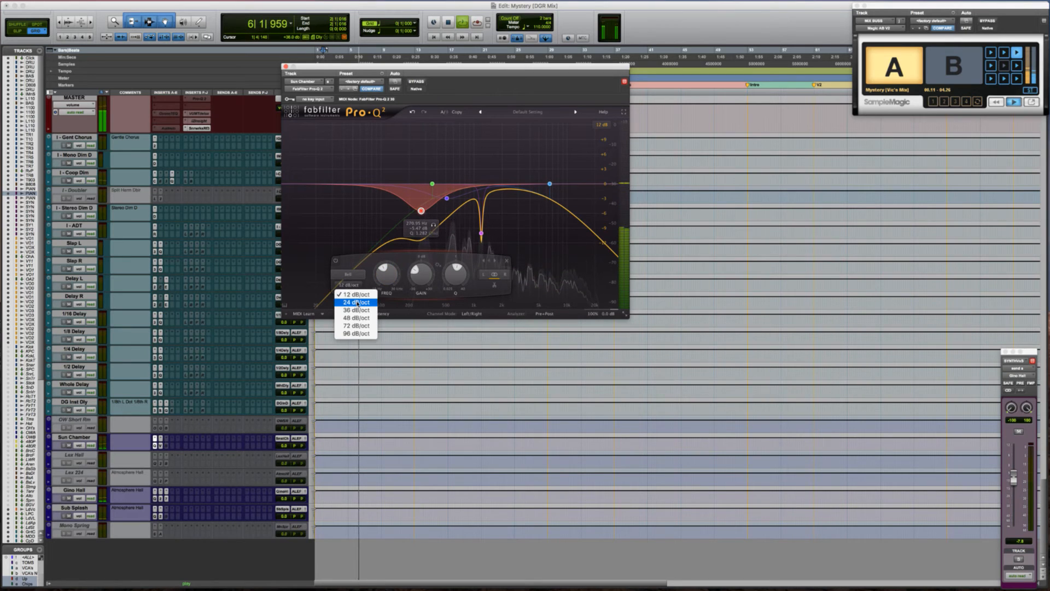
left_click(359, 304)
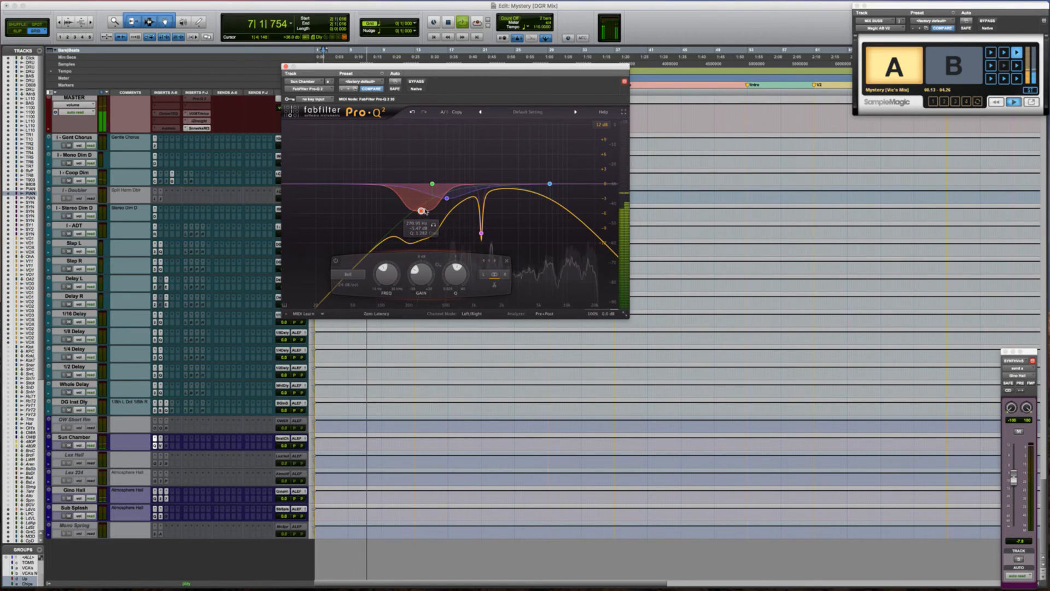
scroll(424, 213, "down", 4)
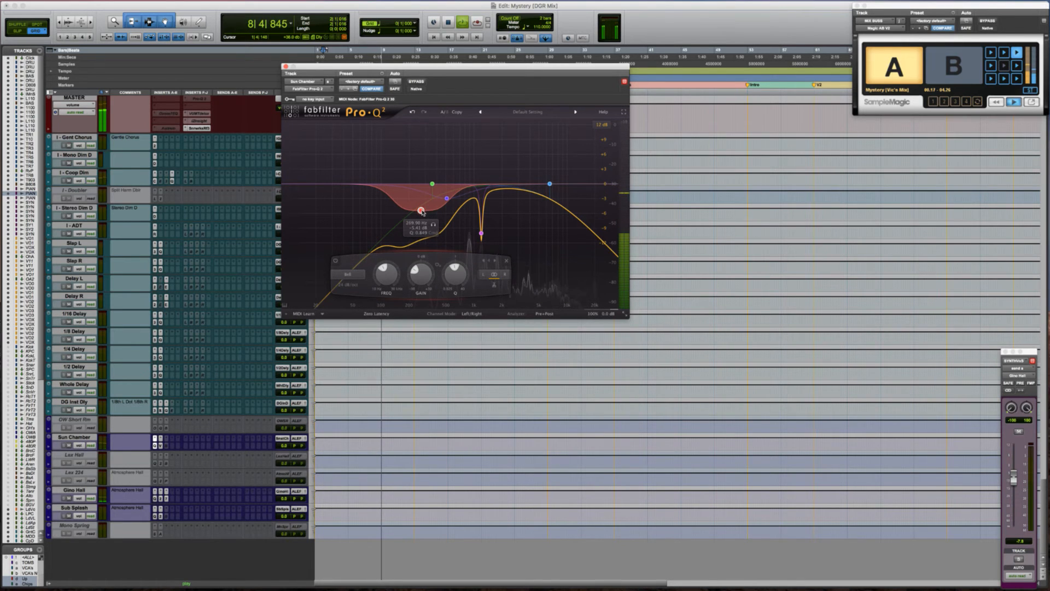
key("super+w")
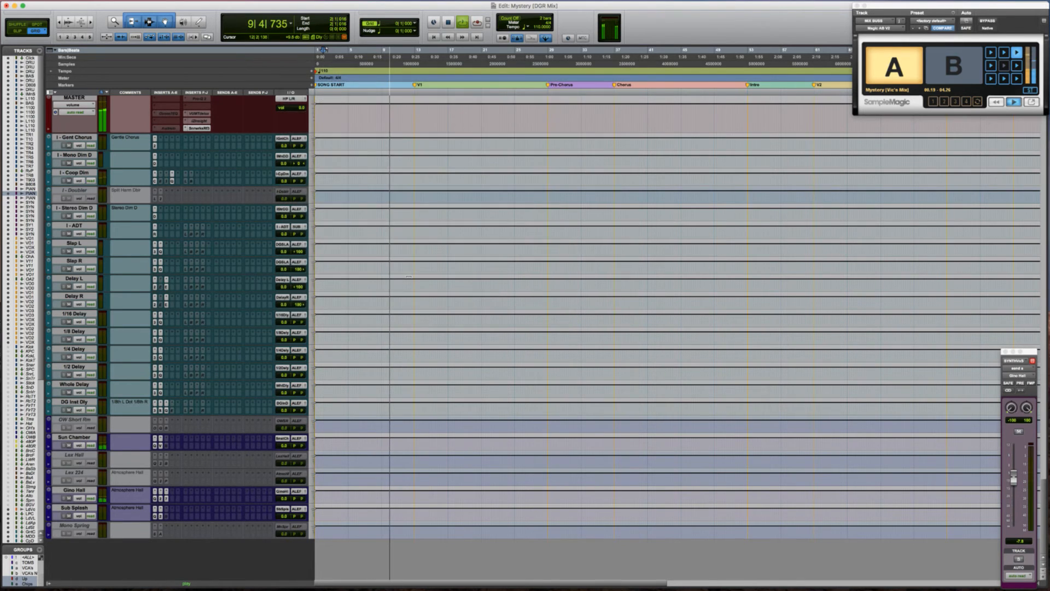
Return to the piano and synth tracks and restart playback at bar 13 on SYNTH Raindrops
scroll(408, 277, "down", 15)
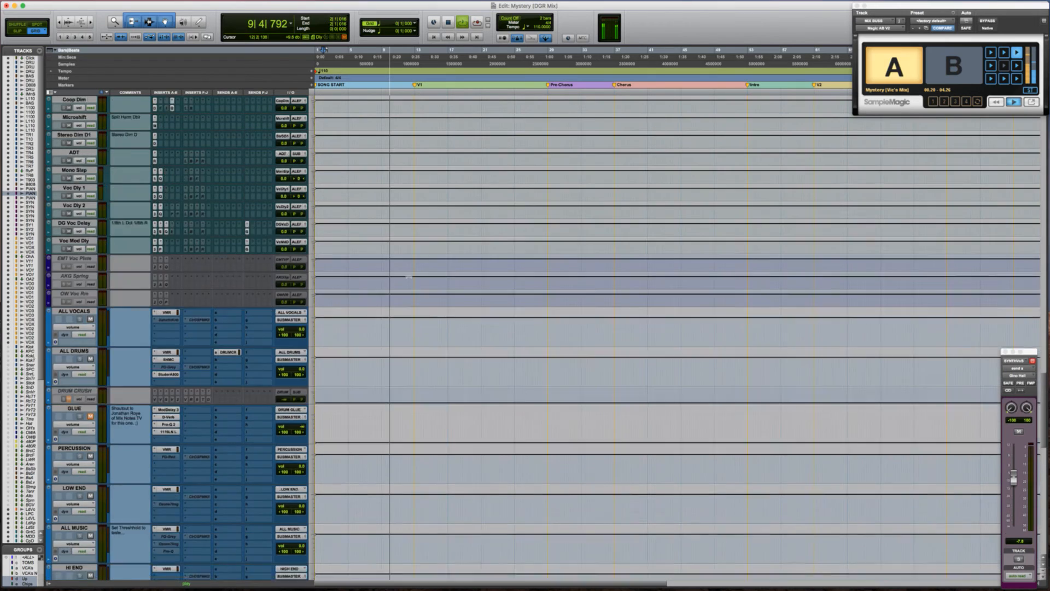
scroll(409, 276, "up", 15)
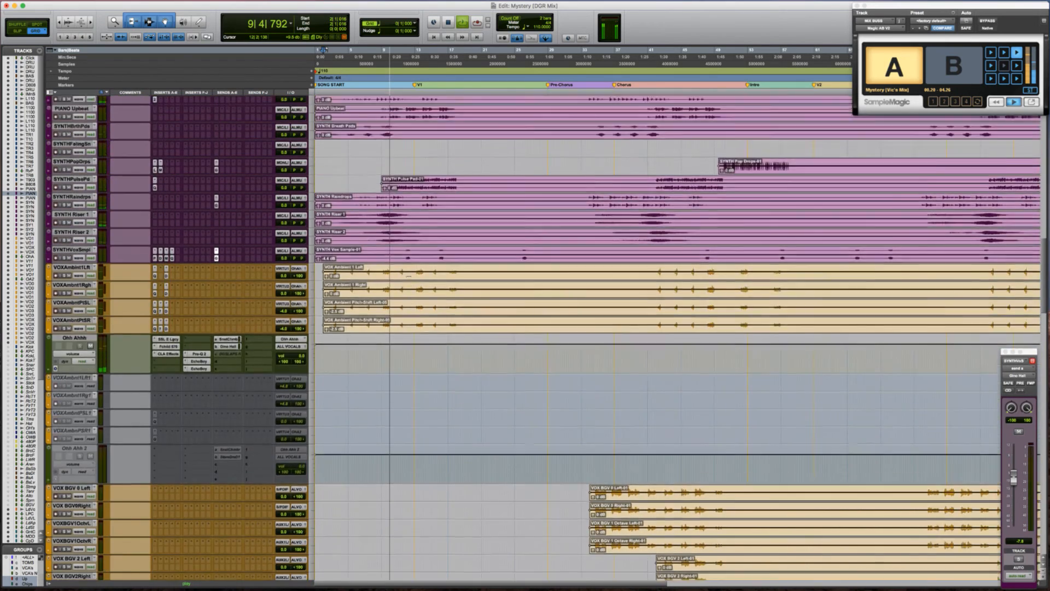
scroll(408, 276, "up", 3)
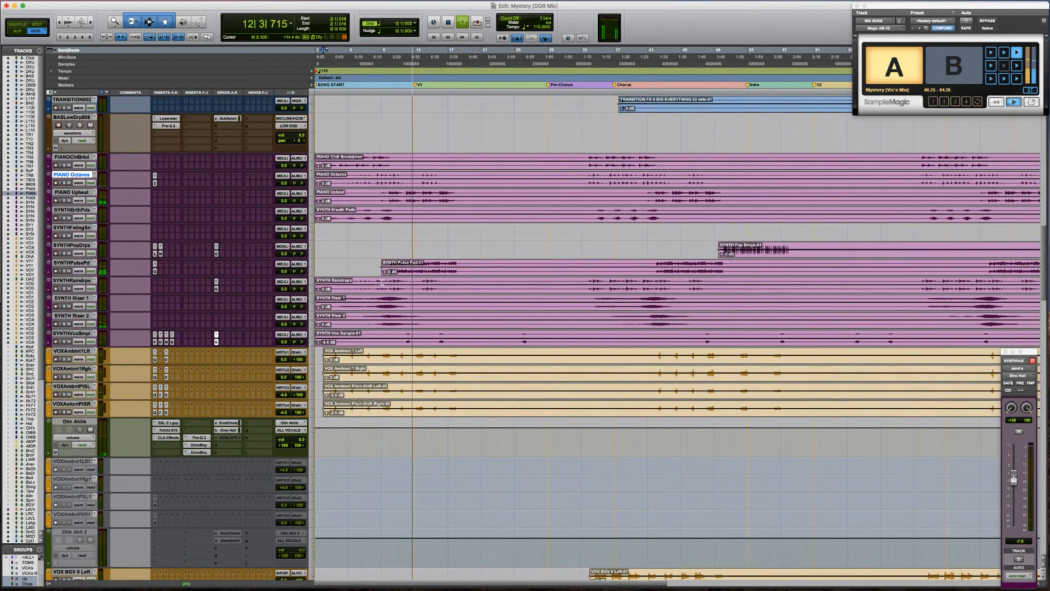
left_click(390, 282)
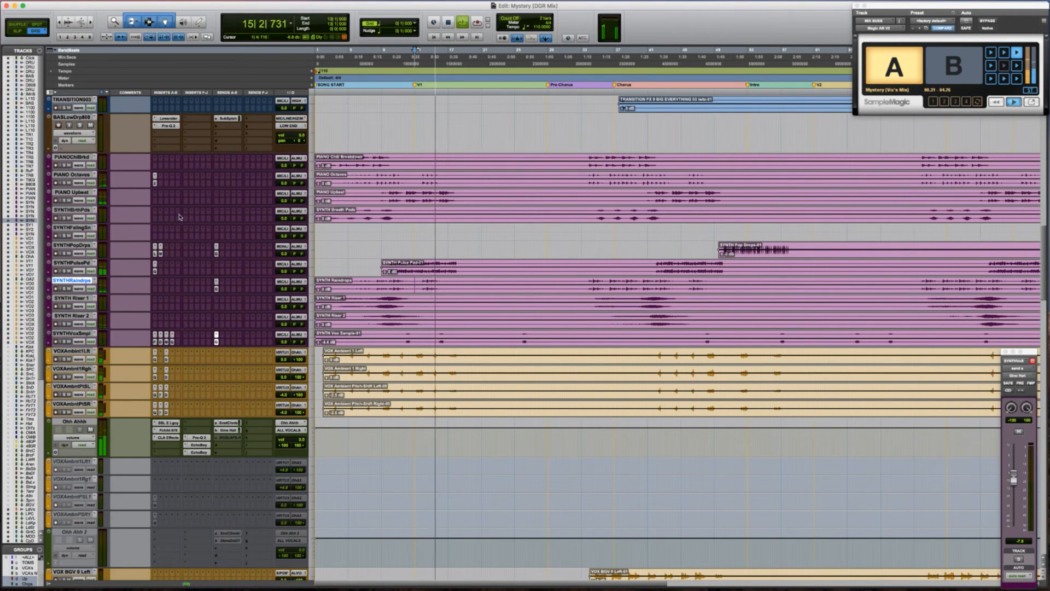
Select PIANO Octaves, stop playback, and audition PIANO Upbeat from bar 12
left_click(79, 193)
left_click(77, 176)
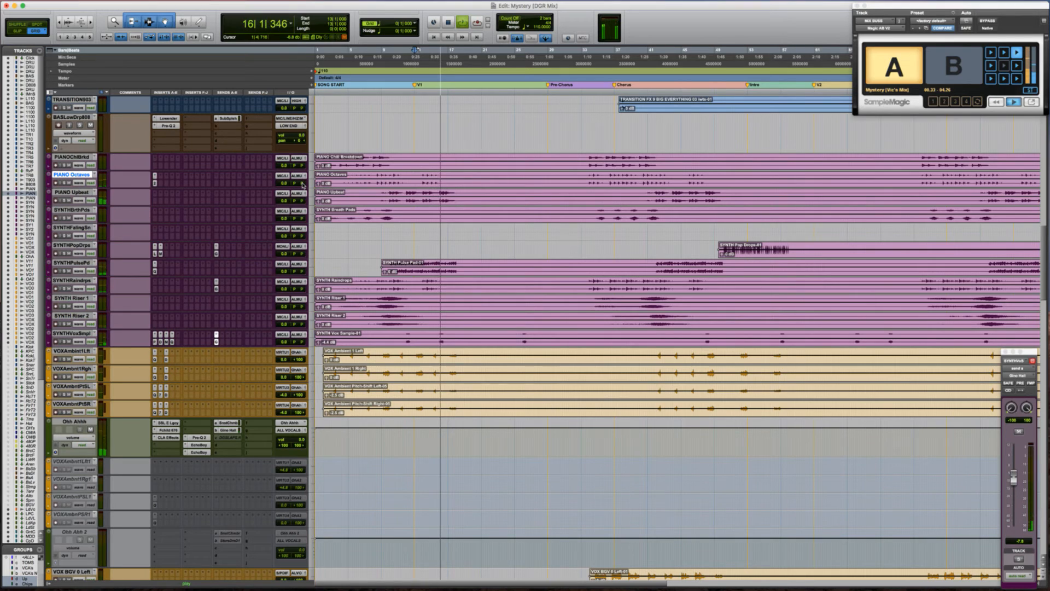
key("space")
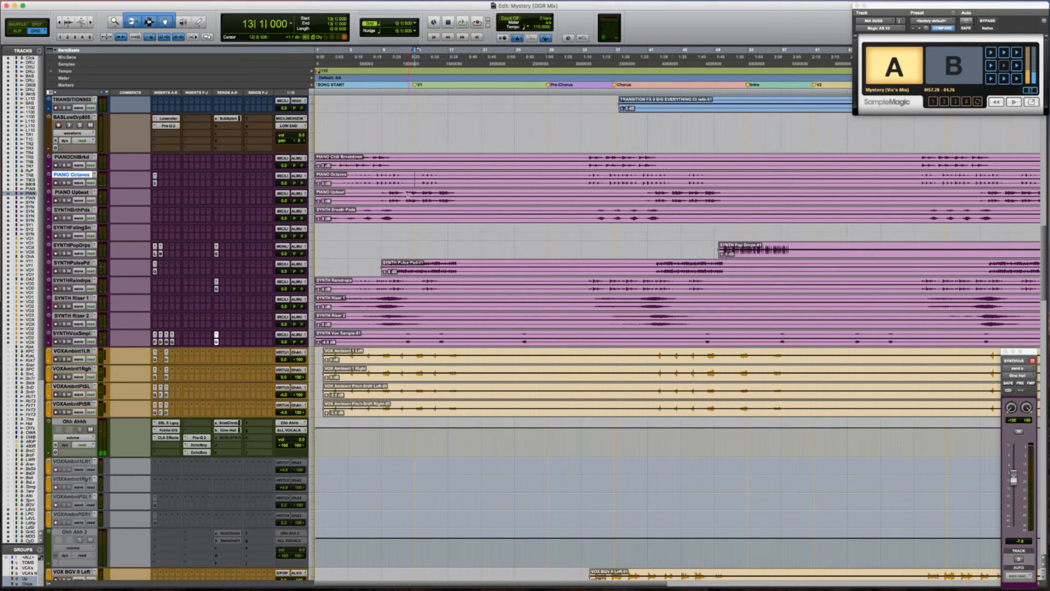
key("semicolon")
key("space")
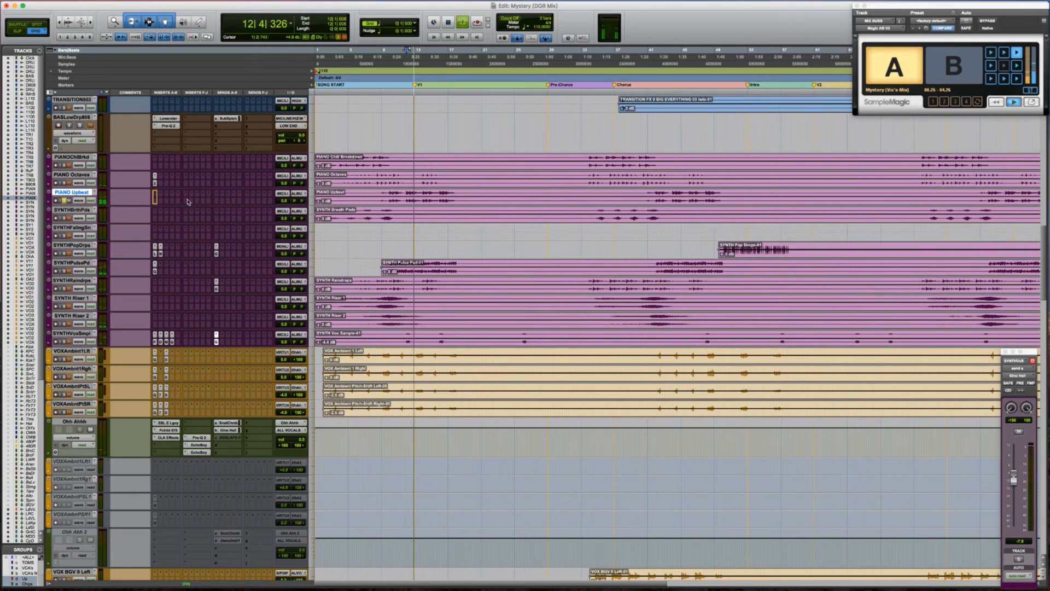
Insert the UAD API 2500 compressor on PIANO Upbeat and compare the track with it bypassed and active during playback
key("space")
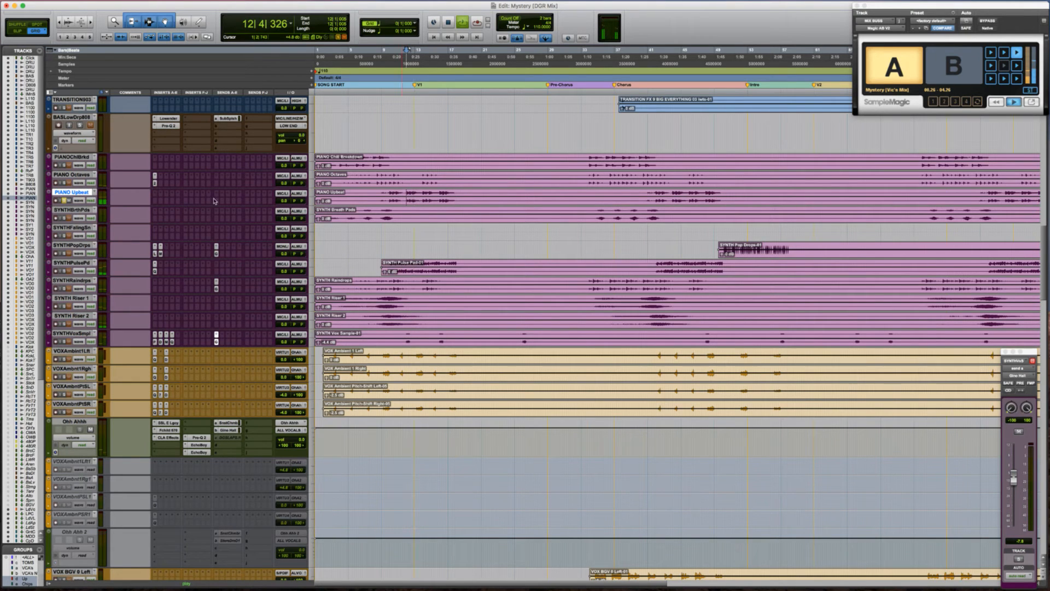
left_click(154, 192)
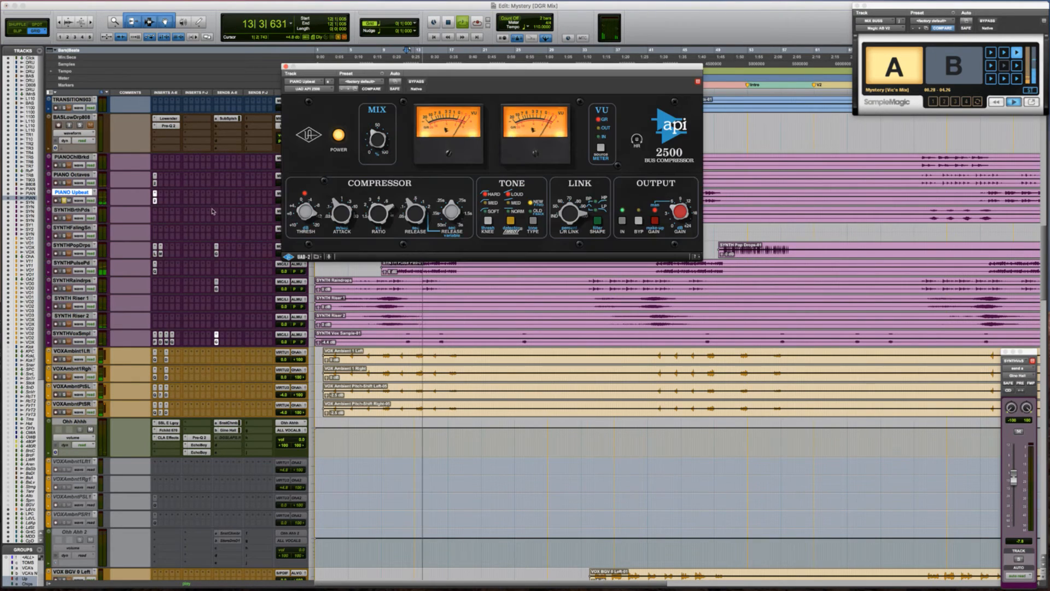
left_click(416, 82)
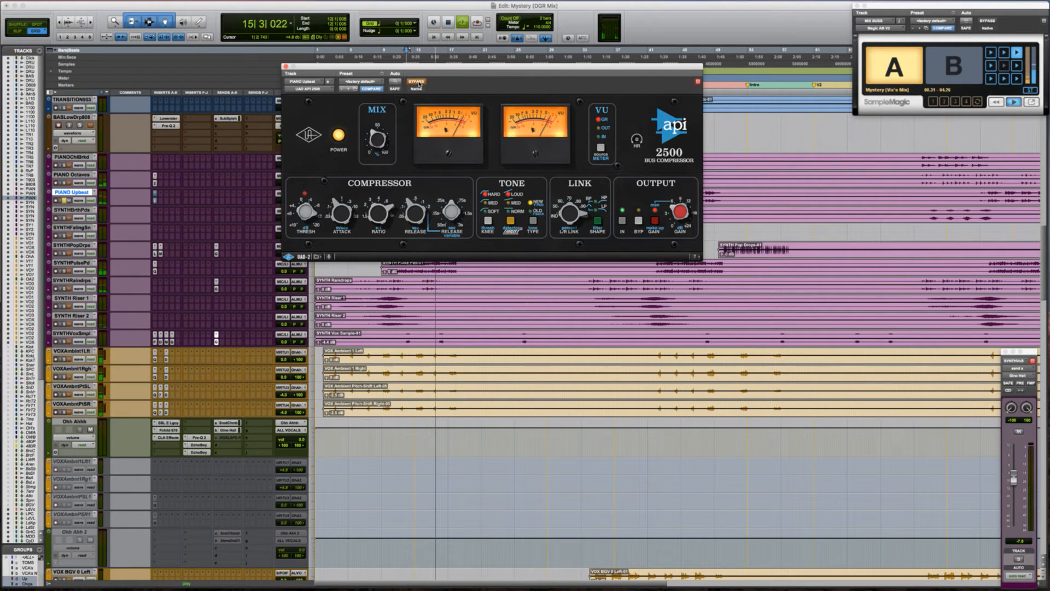
left_click(418, 82)
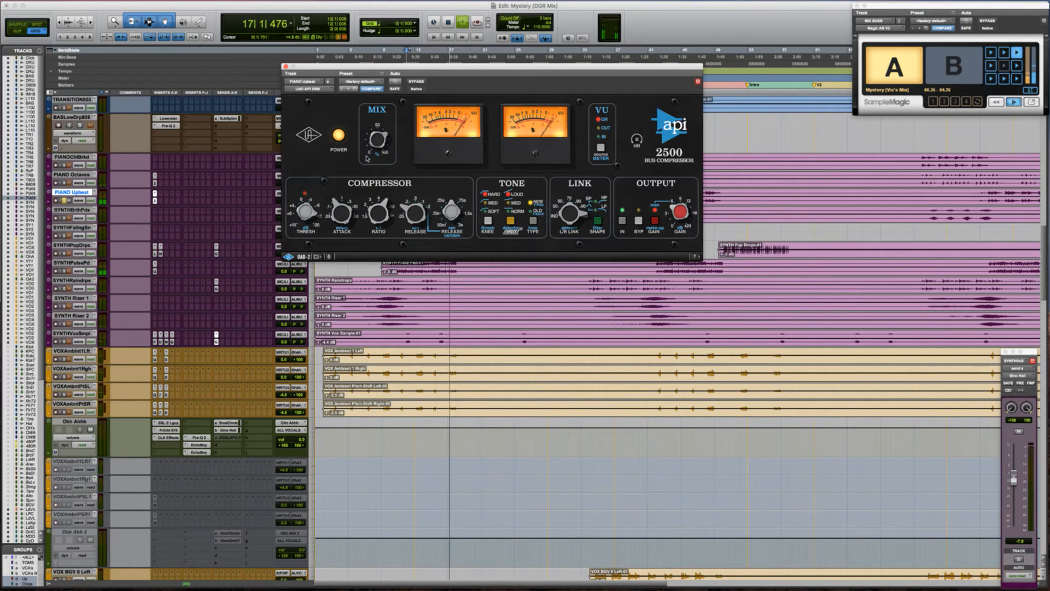
key("space")
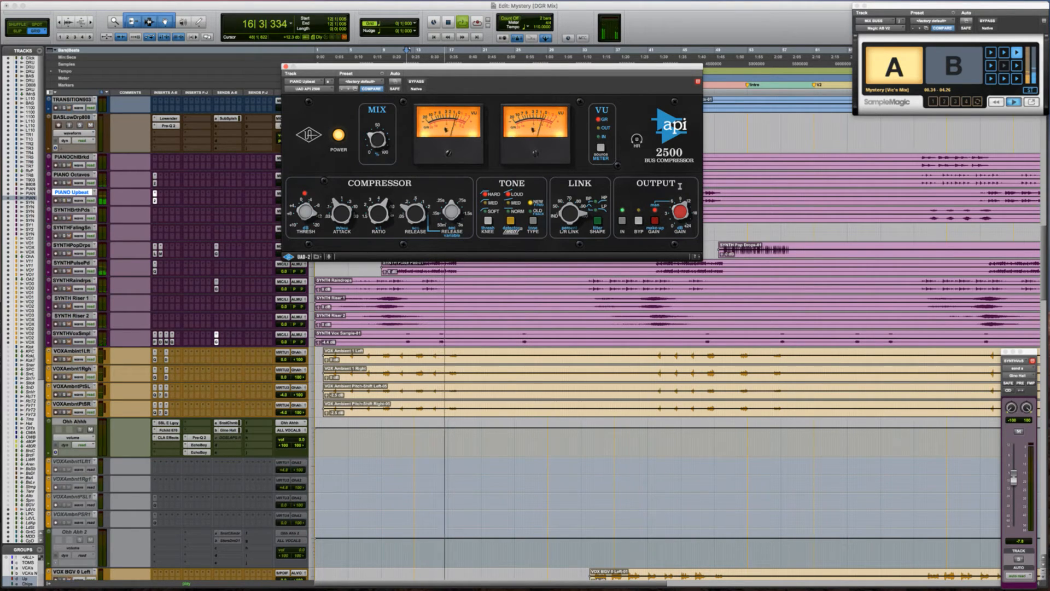
Insert Pro-Q 2 after the compressor on PIANO Upbeat, boost about 2.5 dB around 2.1 kHz, and close the EQ
left_click(164, 198)
left_click(235, 212)
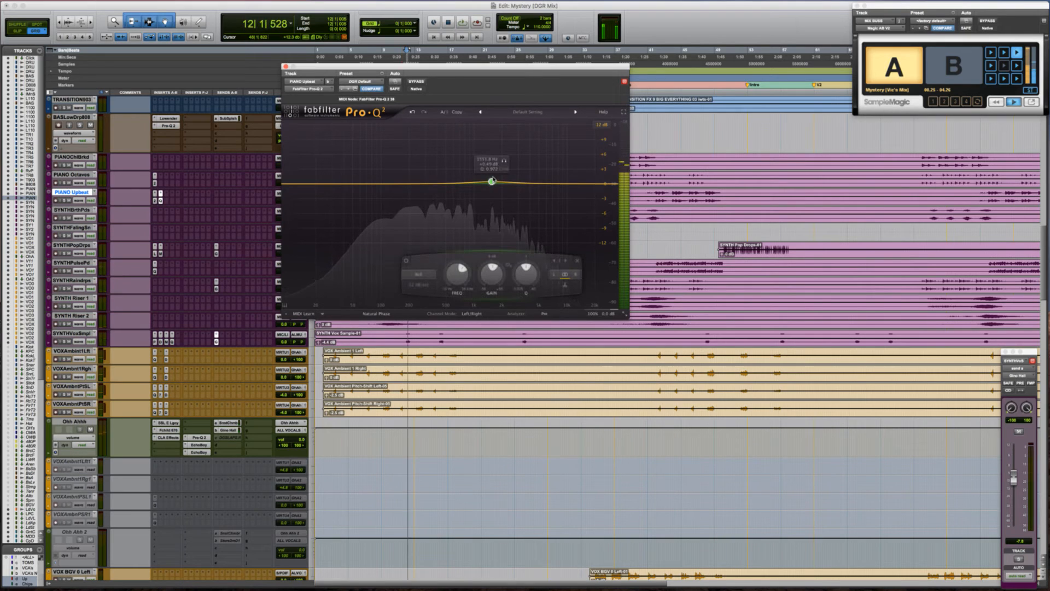
mouse_move(492, 180)
left_mouse_down()
mouse_move(492, 151)
mouse_move(521, 149)
mouse_move(506, 173)
left_mouse_up()
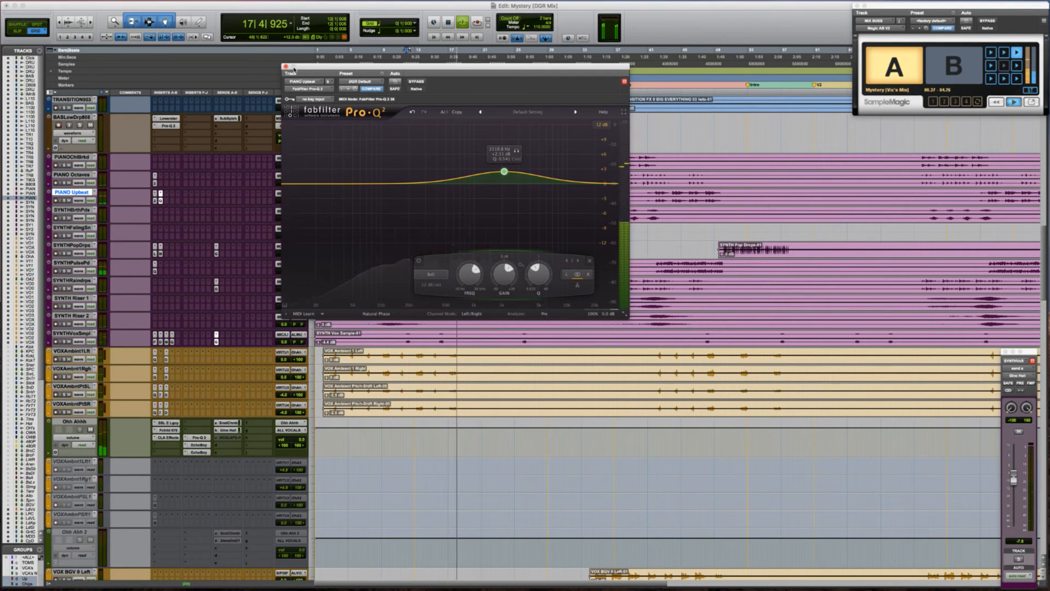
left_click(286, 66)
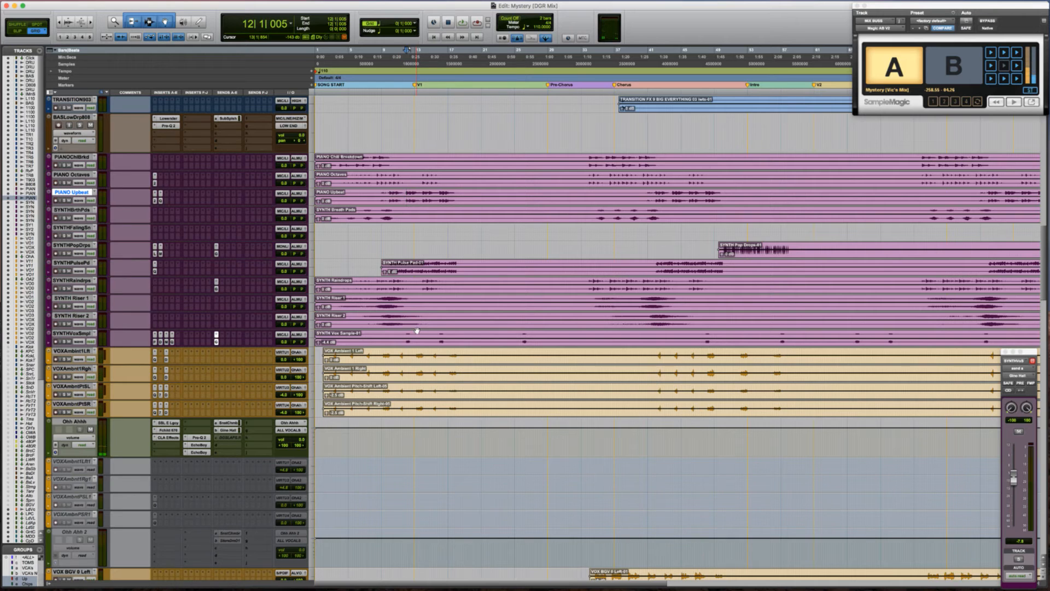
Audition the lead vocal around bar 34 and lower the Ld PComp volume automation from bar 17 up to the start of bar 34's louder section
scroll(416, 330, "down", 15)
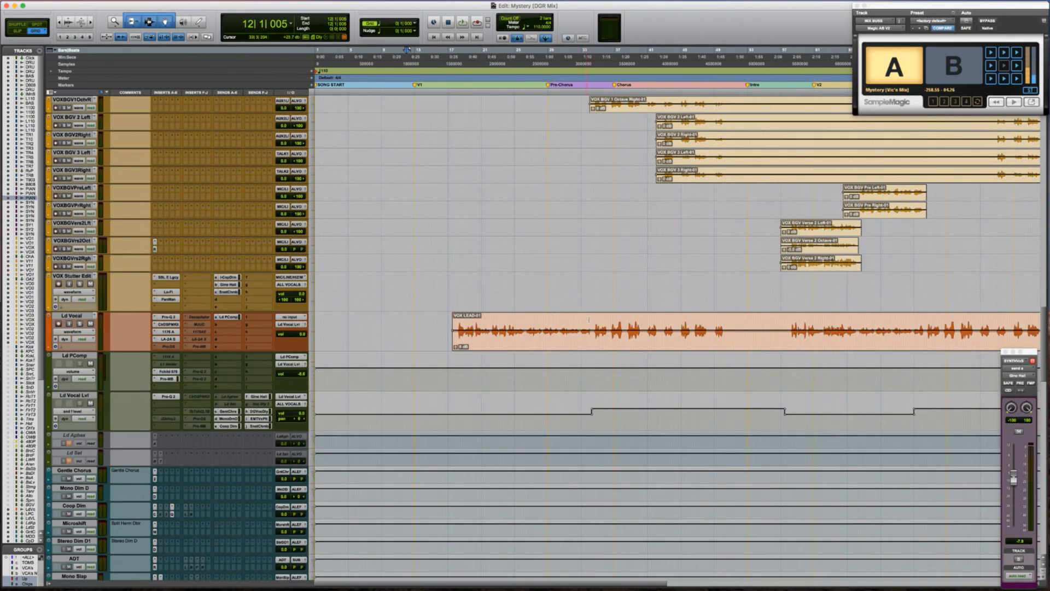
left_click(591, 320)
key("space")
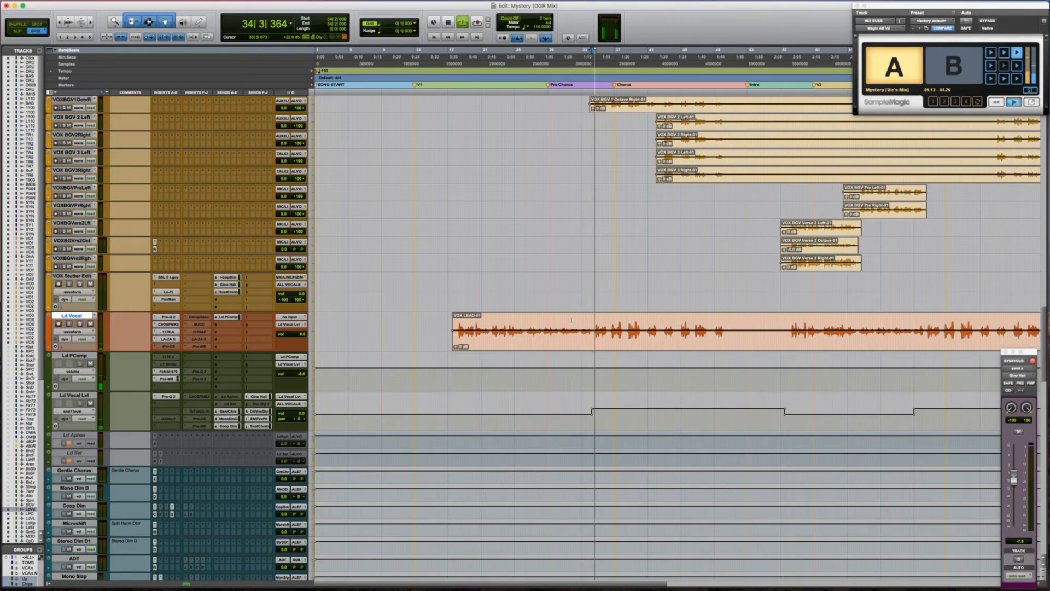
left_click_drag(450, 366, 593, 365)
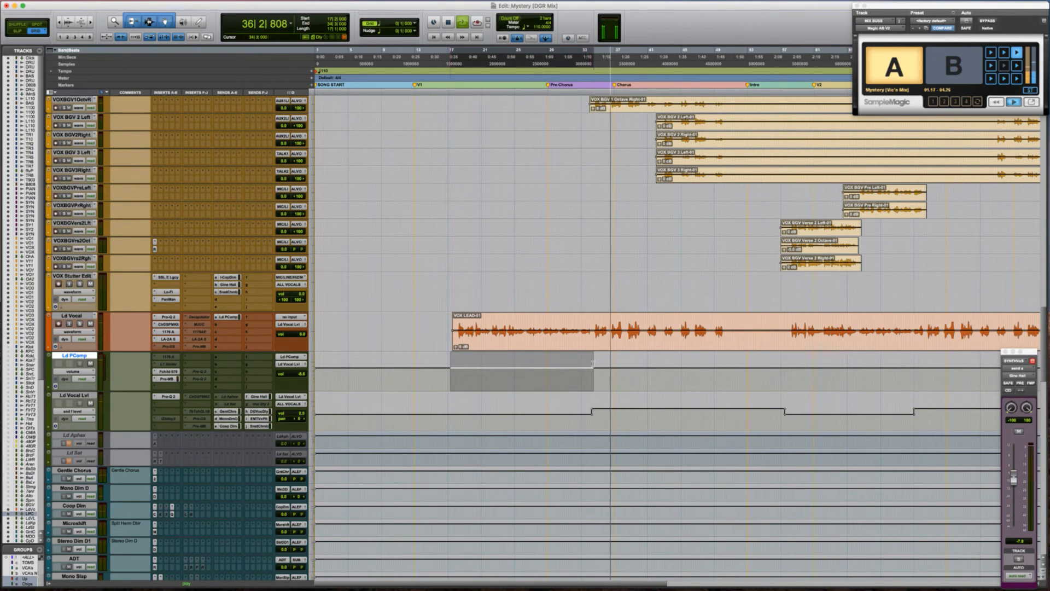
key("space")
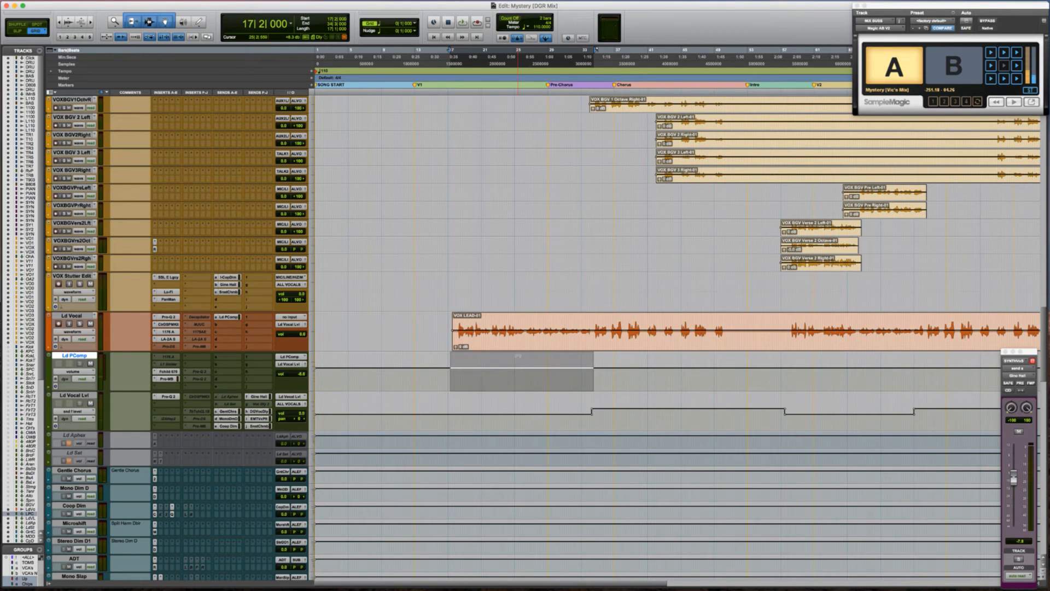
key("space")
left_click_drag(517, 356, 516, 359)
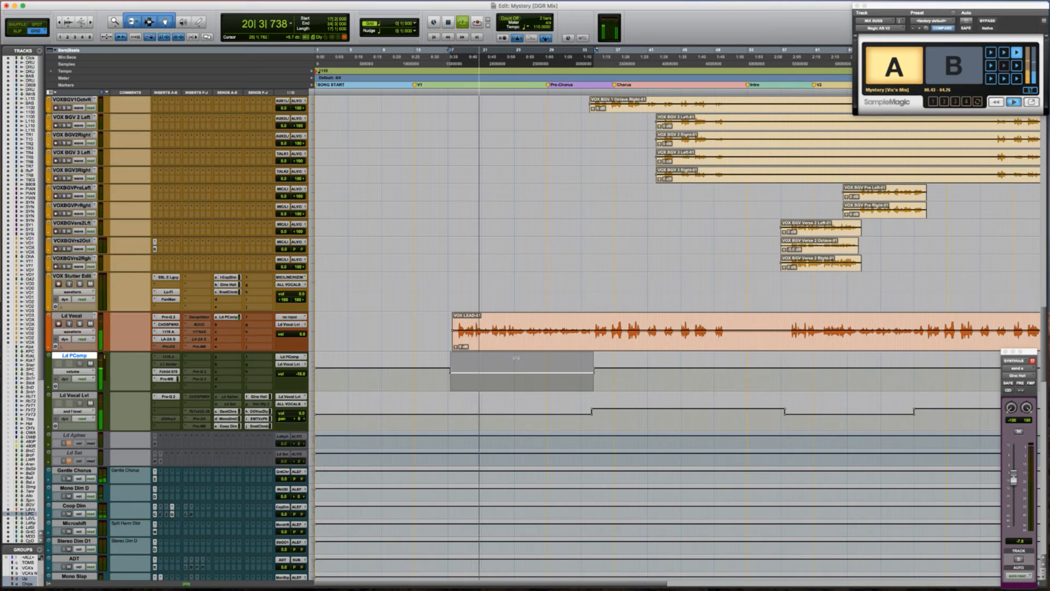
left_click_drag(508, 358, 500, 346)
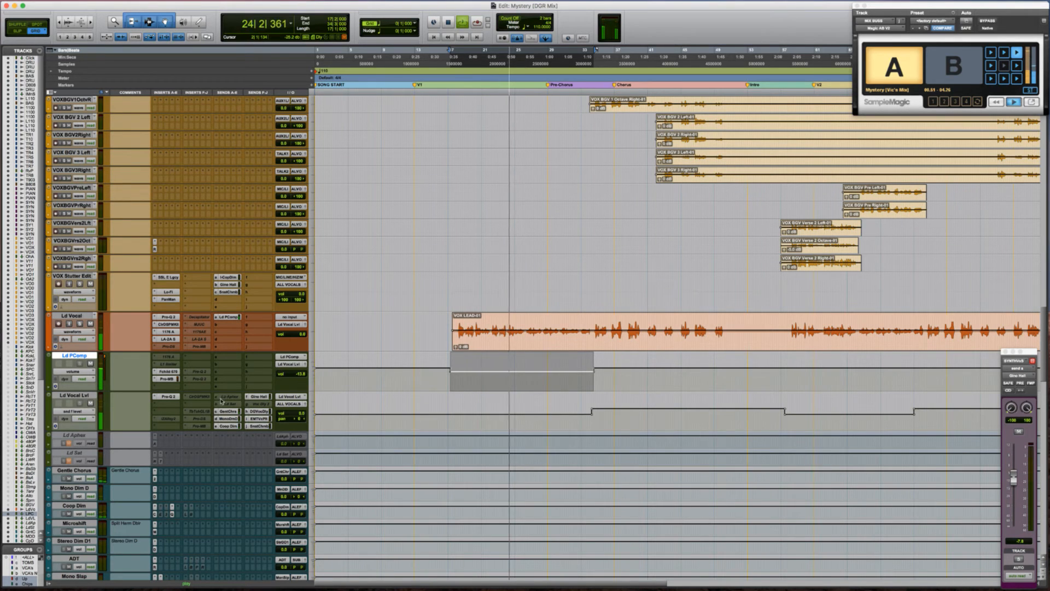
Open the Coop Dim send on Ld Vocal Lvl and raise its level to about -11.8 dB while replaying the verse
left_click(229, 425)
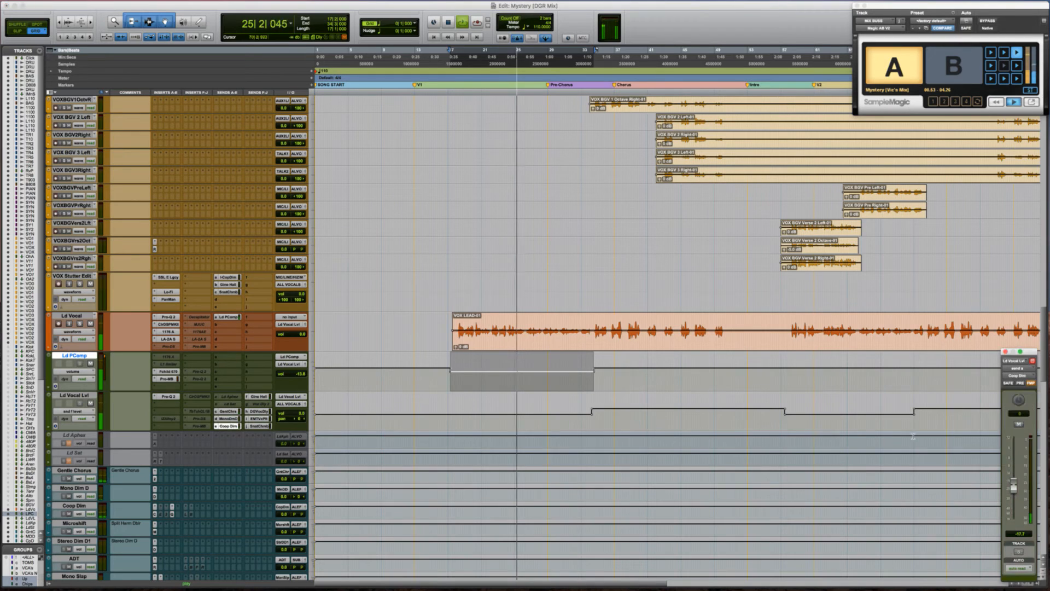
key("space")
key("space")
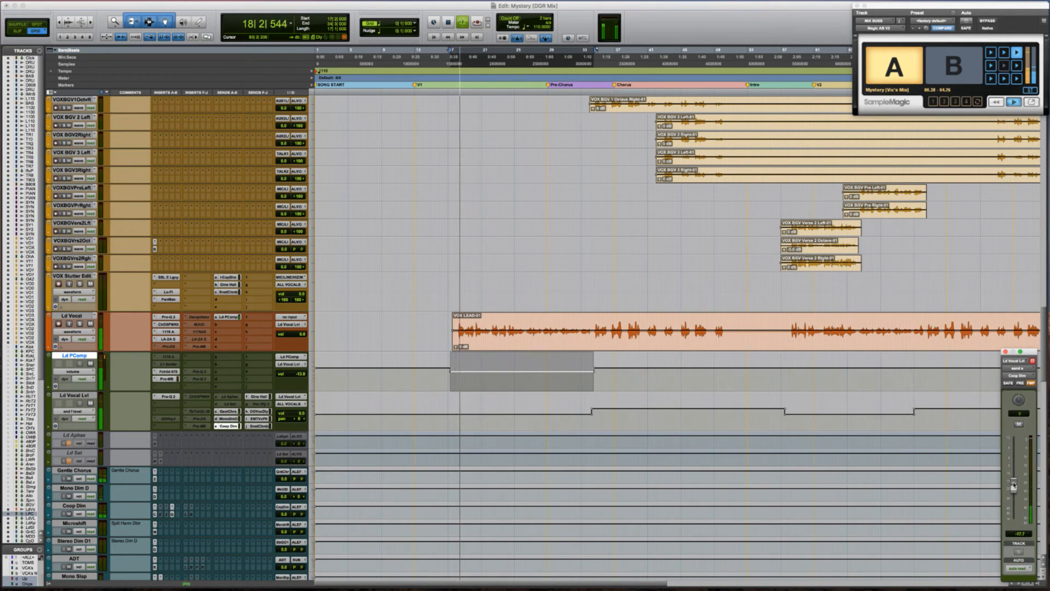
left_click_drag(1013, 484, 1012, 477)
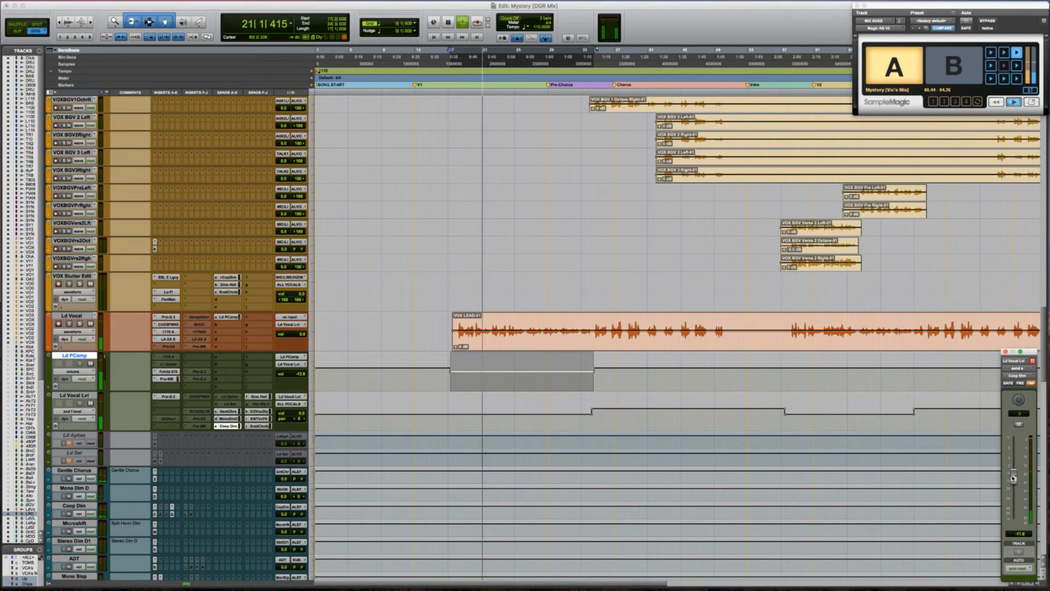
Clear the automation selection, stop playback, and enlarge the Ld Vocal track for clip gain editing
left_click(427, 326)
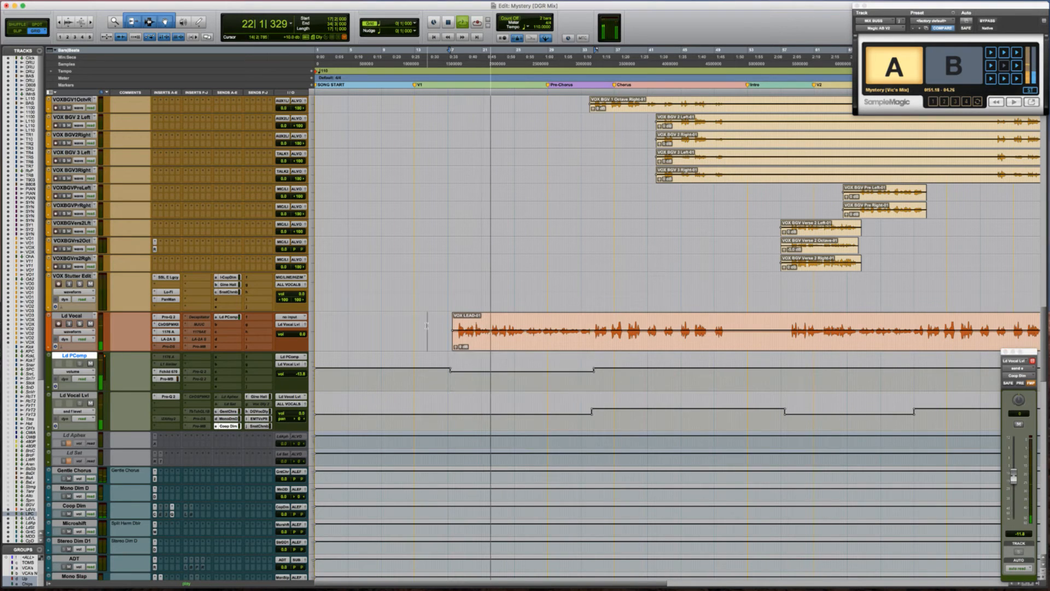
key("space")
key("t")
key("t")
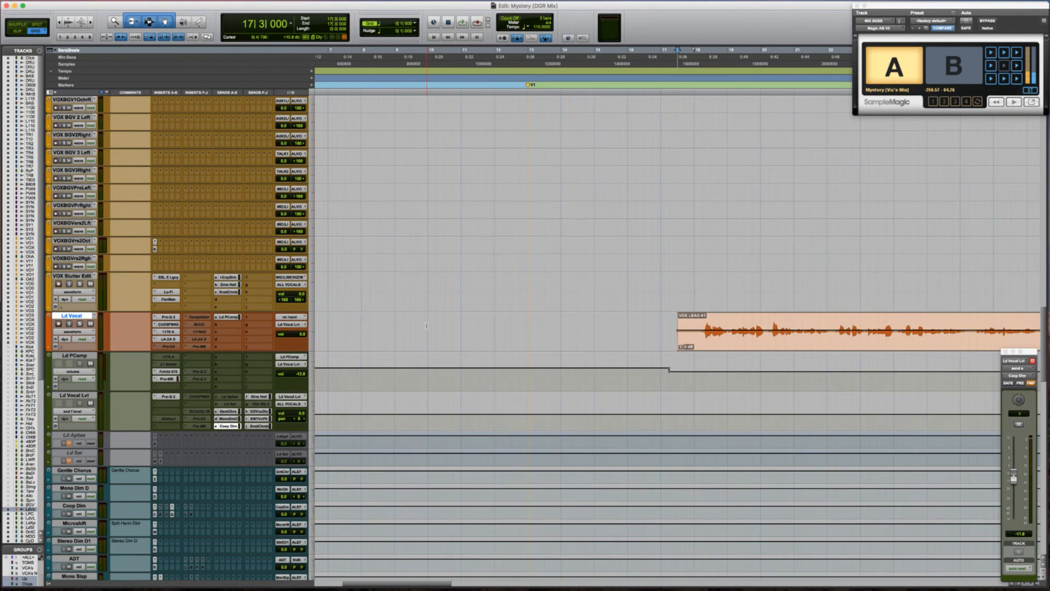
key("ctrl+Up")
key("ctrl+Up")
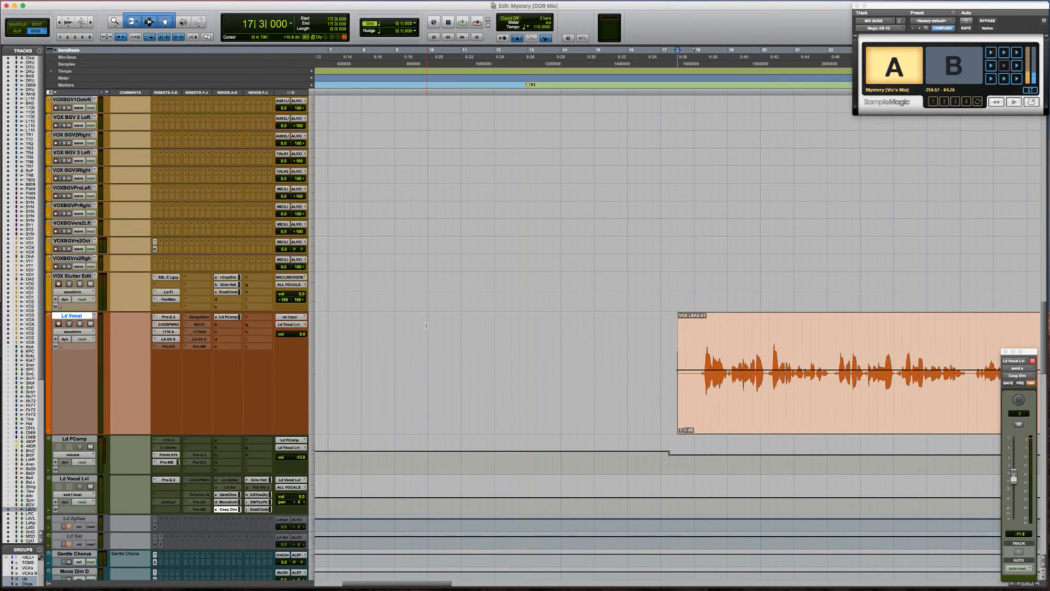
Examine the verse waveform of VOX LEAD-01 on Ld Vocal for quiet phrases and audition it from bar 18
scroll(440, 325, "up", 1)
scroll(440, 326, "right", 10)
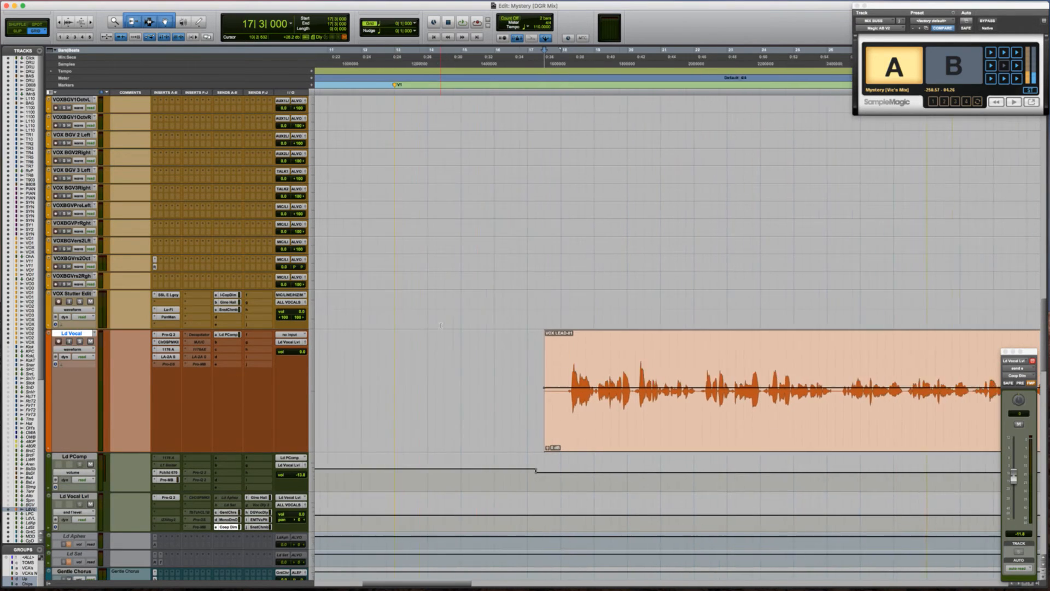
scroll(440, 326, "right", 2)
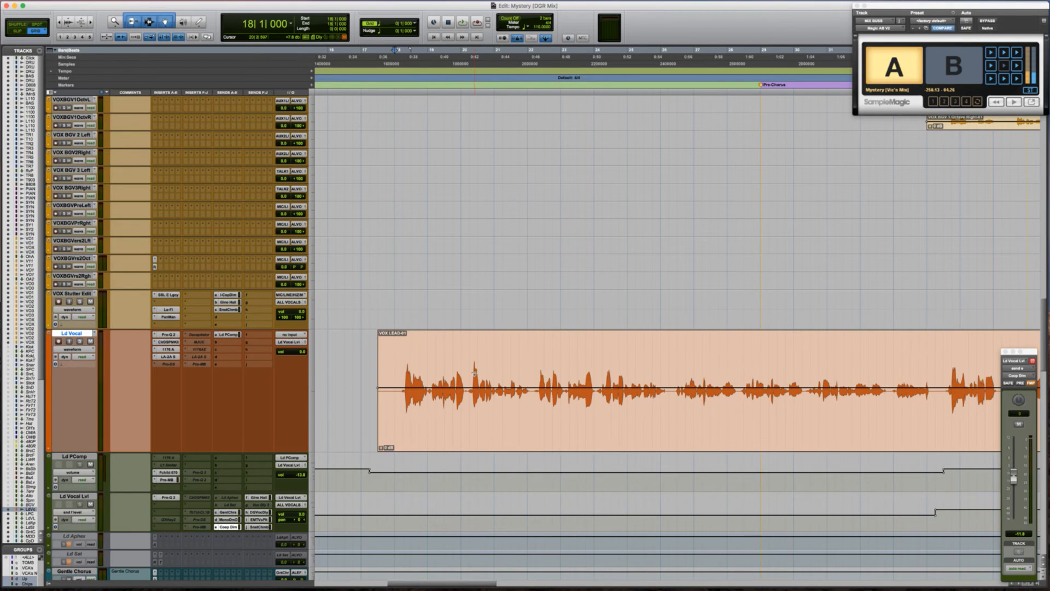
scroll(473, 373, "right", 2)
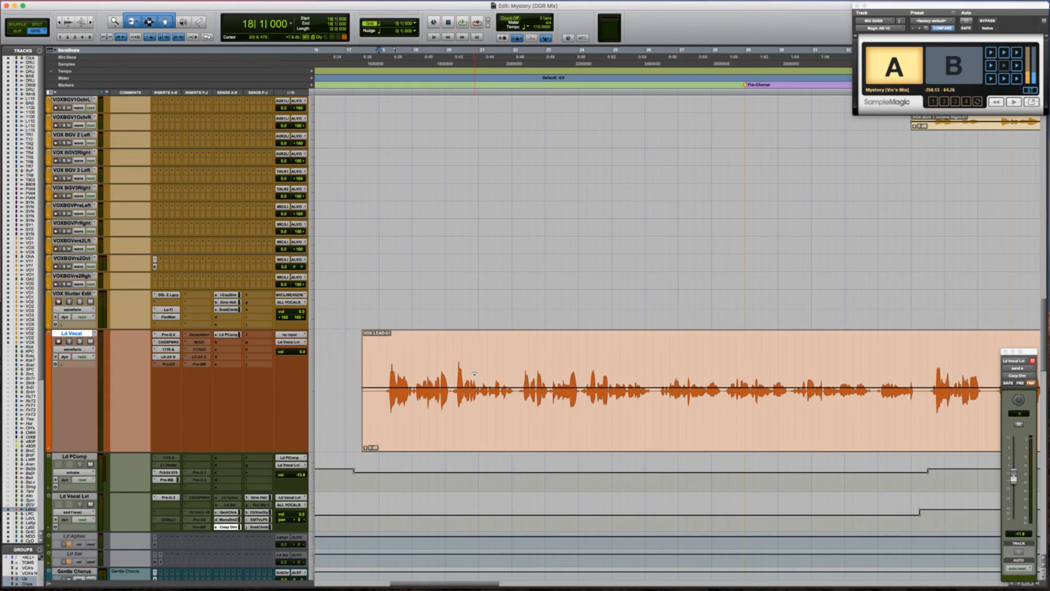
key("r")
key("r")
key("r")
key("t")
key("t")
key("t")
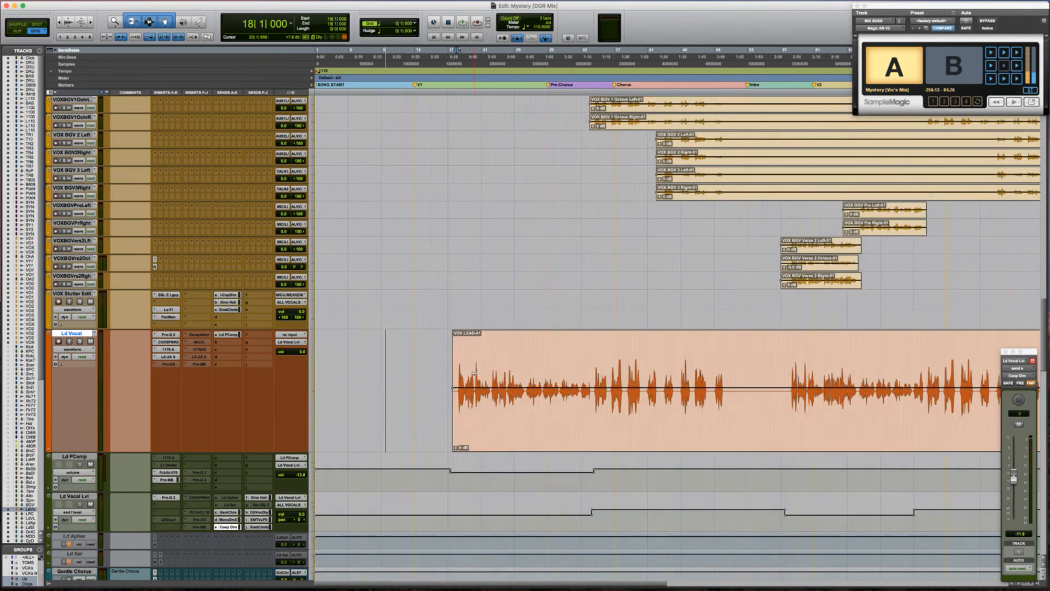
scroll(474, 374, "right", 3)
scroll(474, 375, "right", 5)
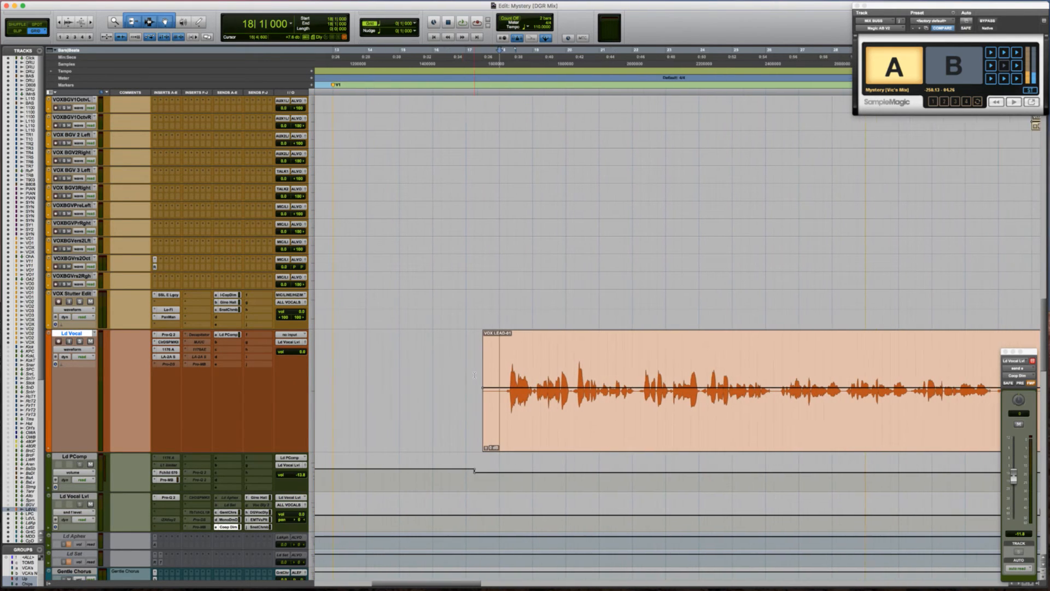
key("space")
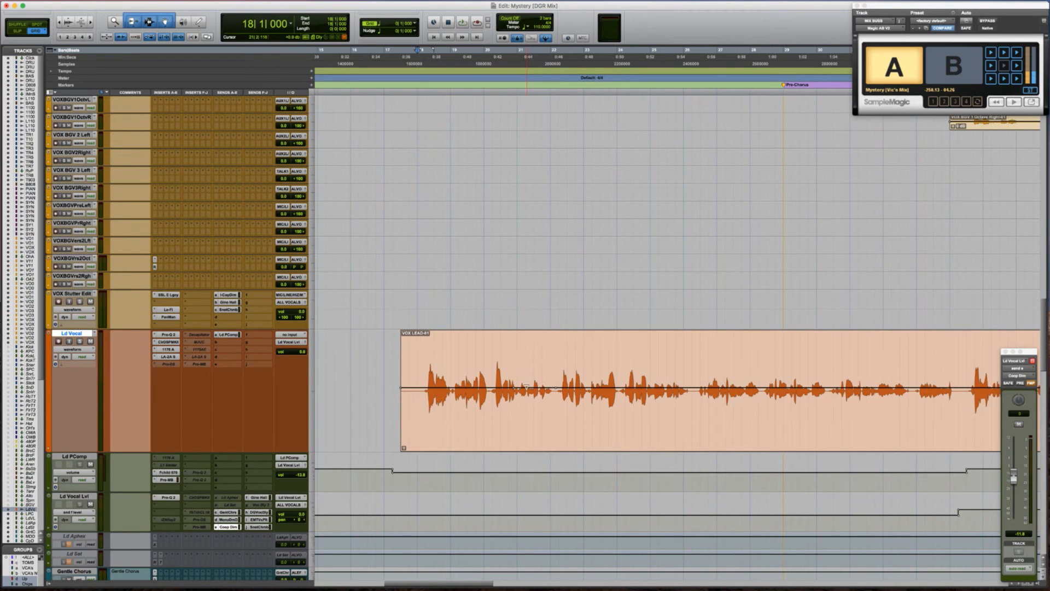
In Slip mode, select the quiet lead vocal phrase from just before bar 21 to its end and raise its clip gain
key("t")
key("t")
key("t")
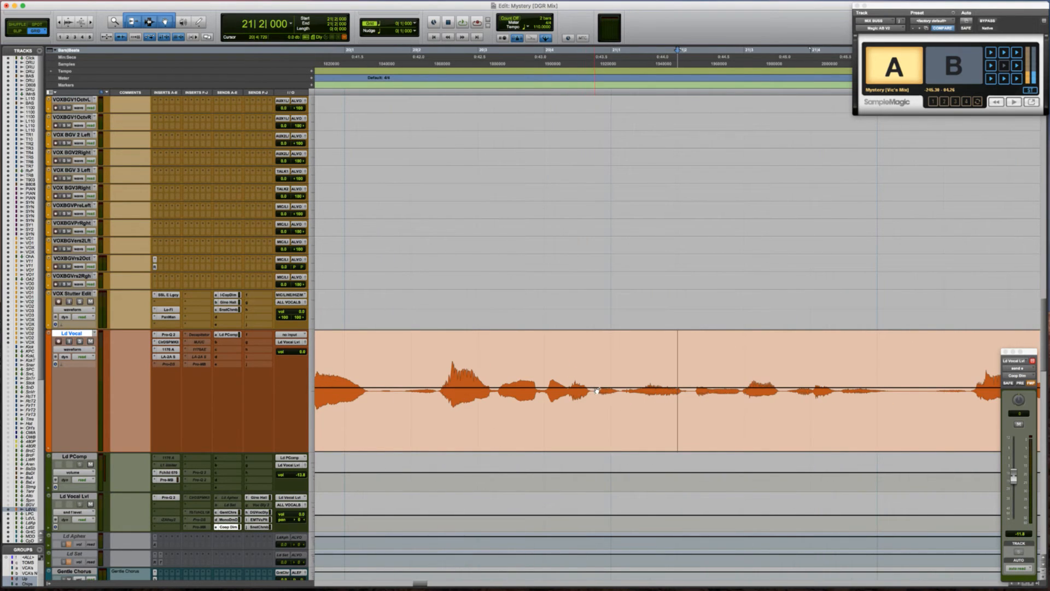
left_click_drag(631, 360, 715, 361)
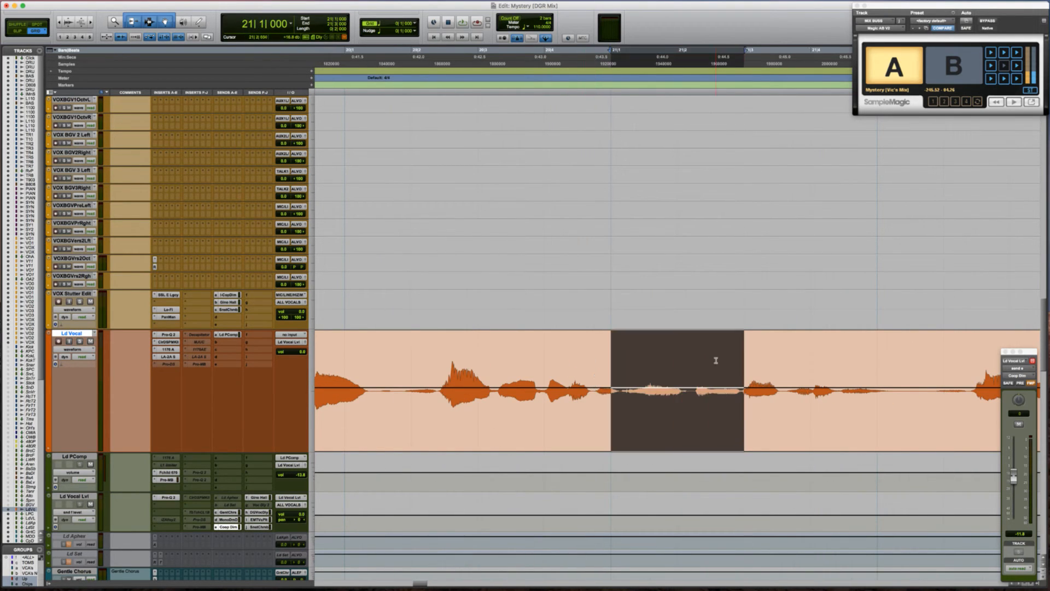
left_click(596, 357)
left_click_drag(593, 355, 909, 351)
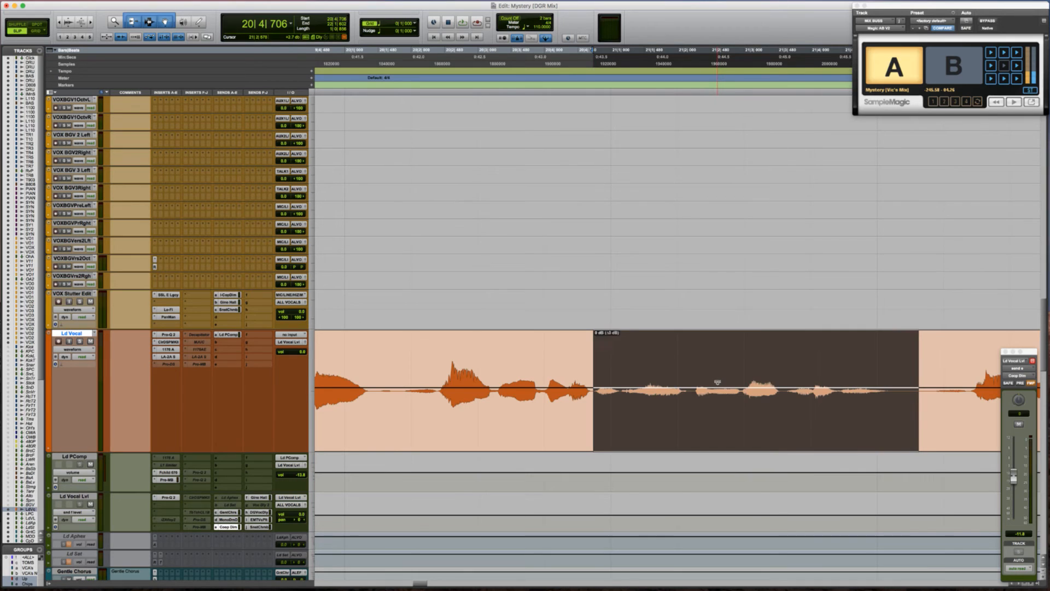
left_click_drag(716, 382, 695, 274)
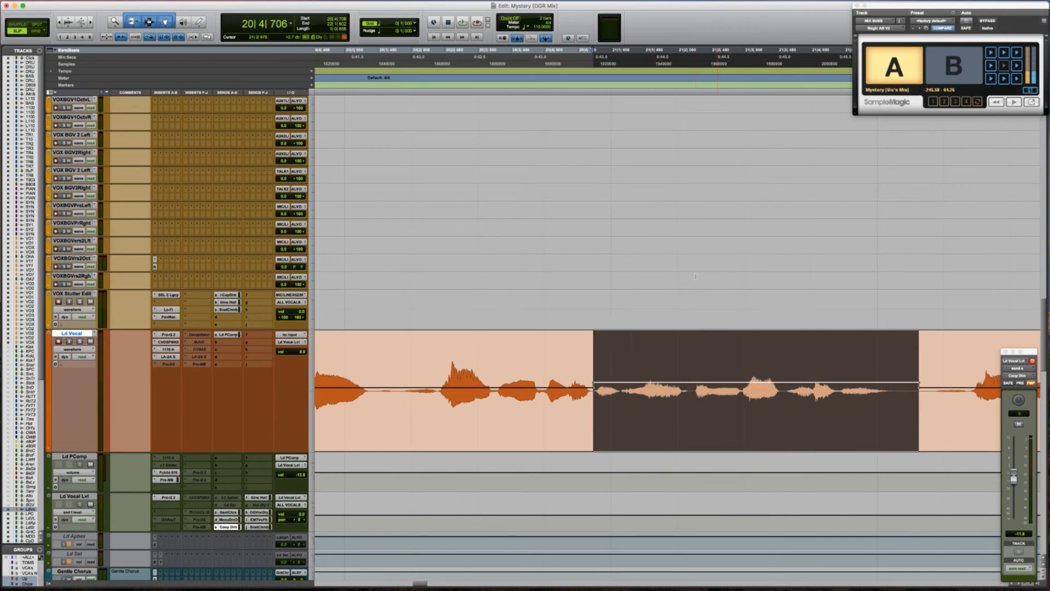
Raise the clip gain further over the first half of the bar 21 vocal phrase and audition it from bar 20
key("r")
key("r")
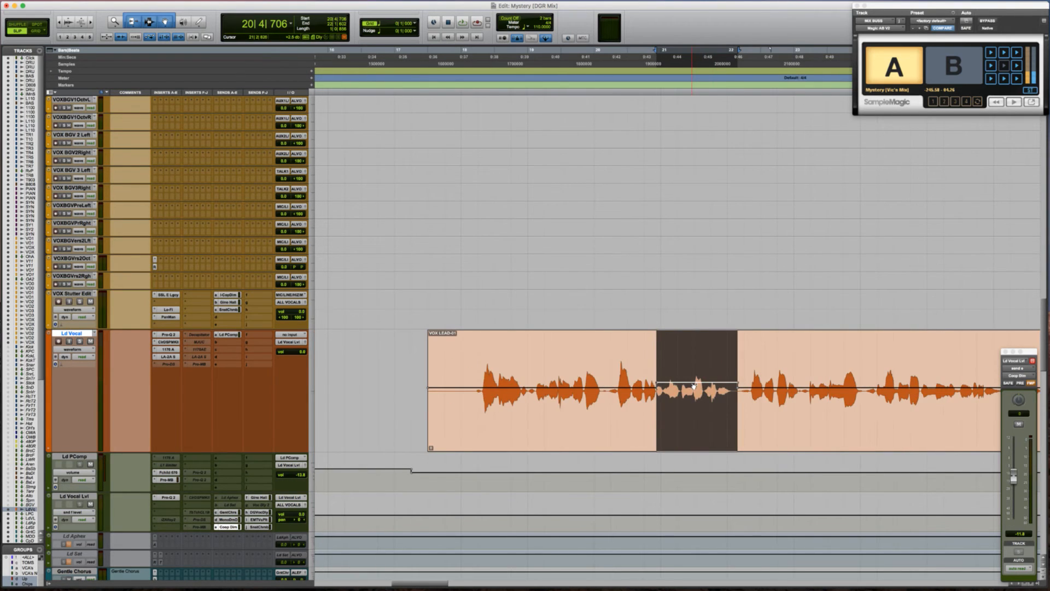
left_click(672, 357)
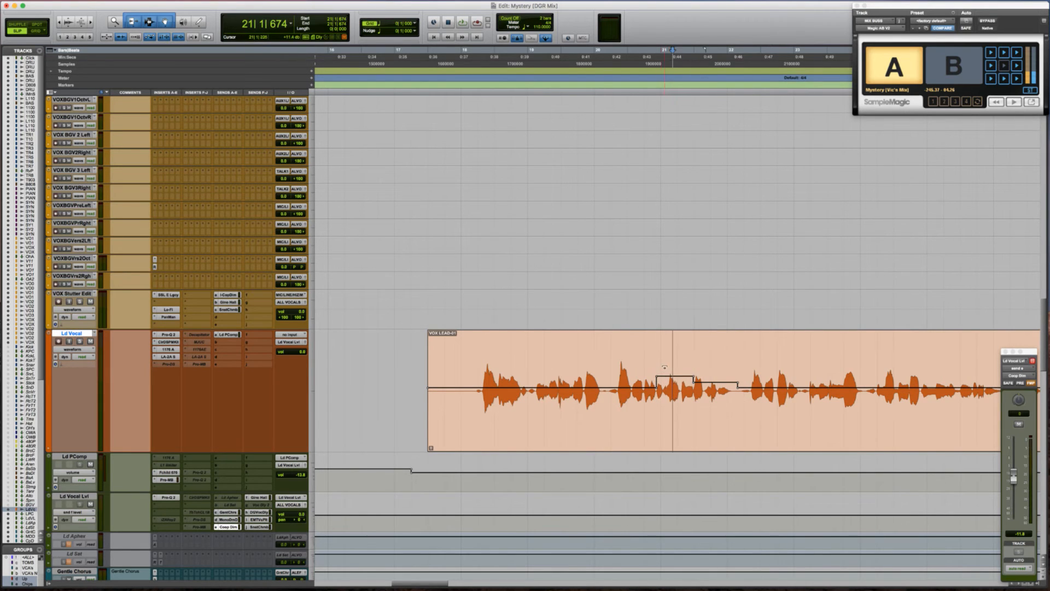
key("space")
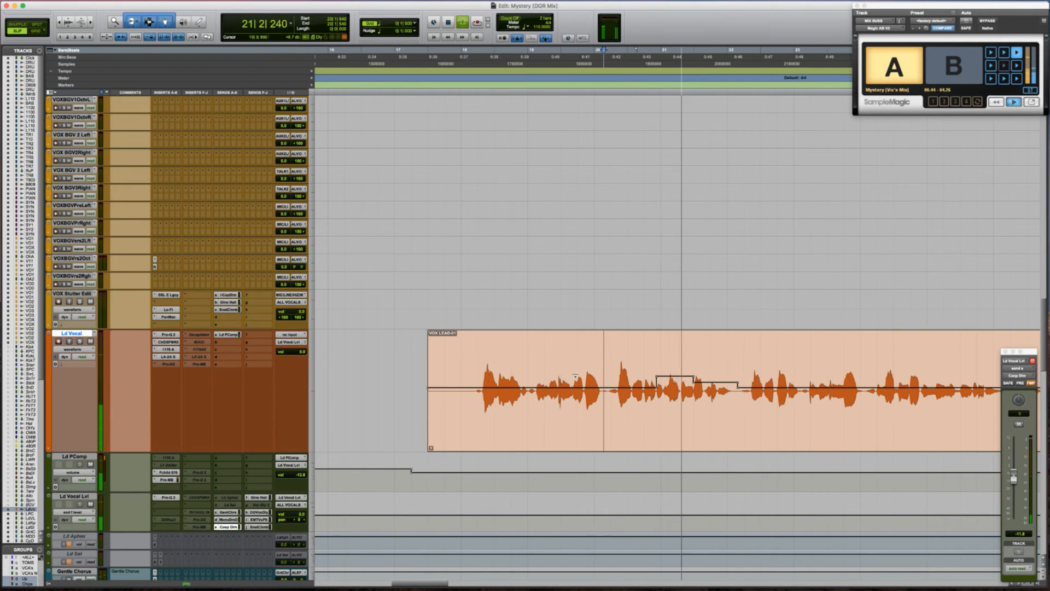
Refine the clip gain over the first half of the bar 21 vocal phrase, boosting its opening more, and audition from bar 18
key("space")
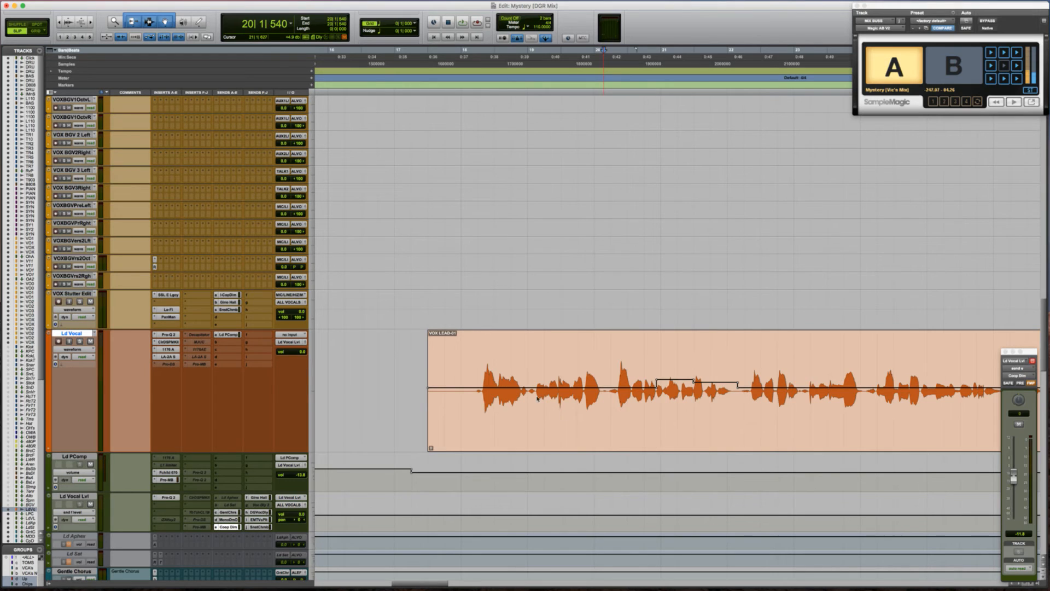
left_click(475, 353)
key("space")
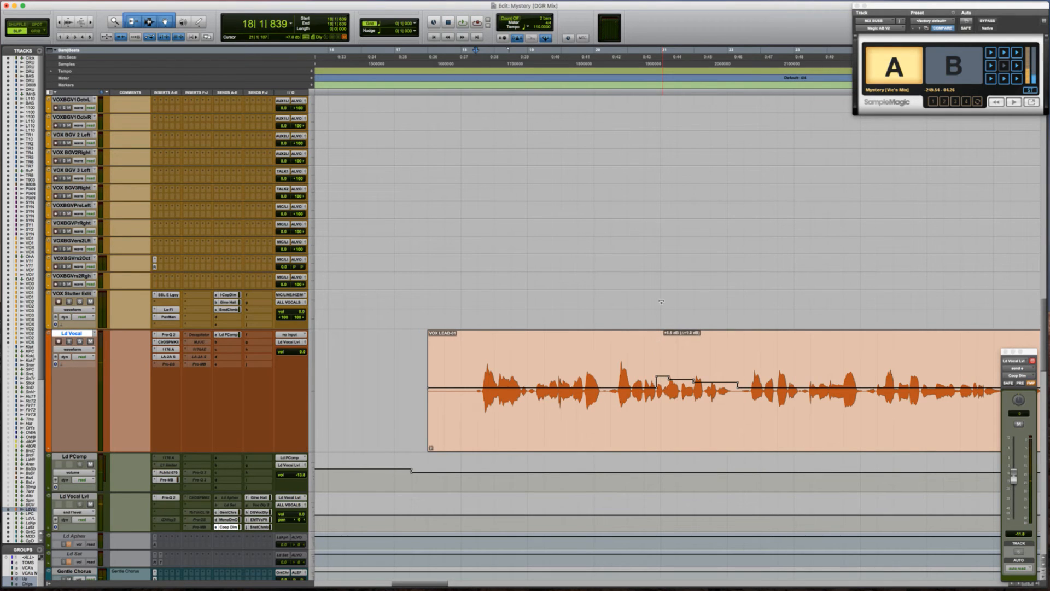
Raise the Ld Vocal clip gain from just before bar 25 to just after bar 26 and audition it from bar 24
left_click(638, 348)
key("space")
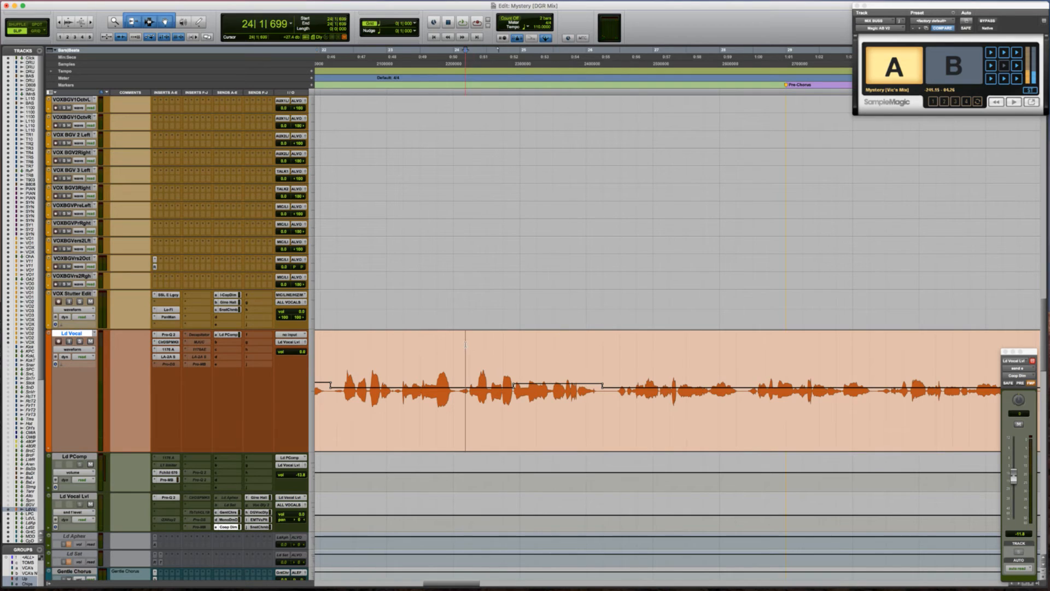
key("space")
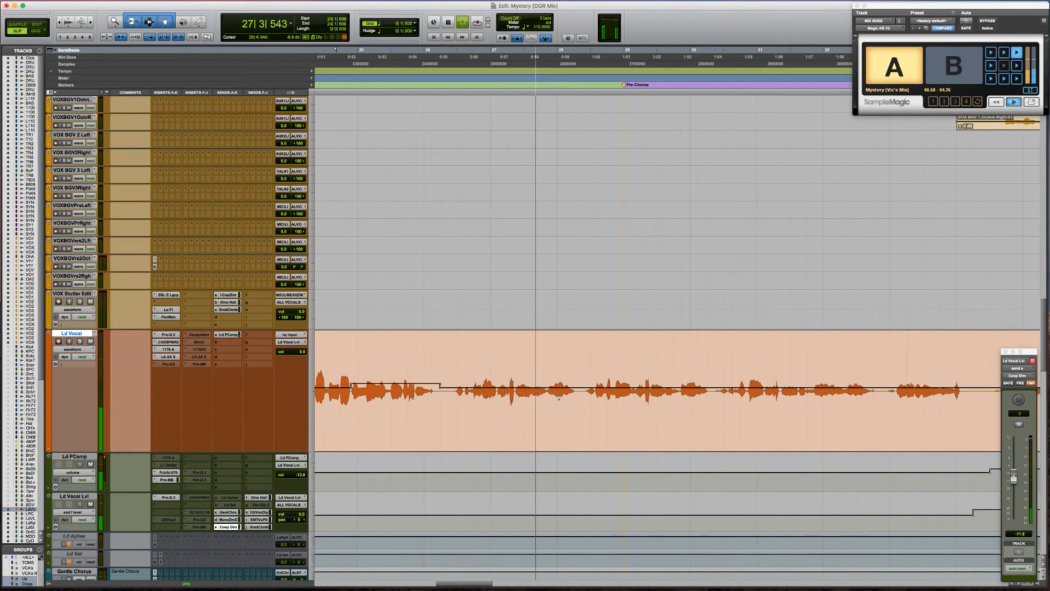
Raise the Ld PComp volume automation from just after bar 26 to just past bar 34 and audition from the end of bar 24
key("r")
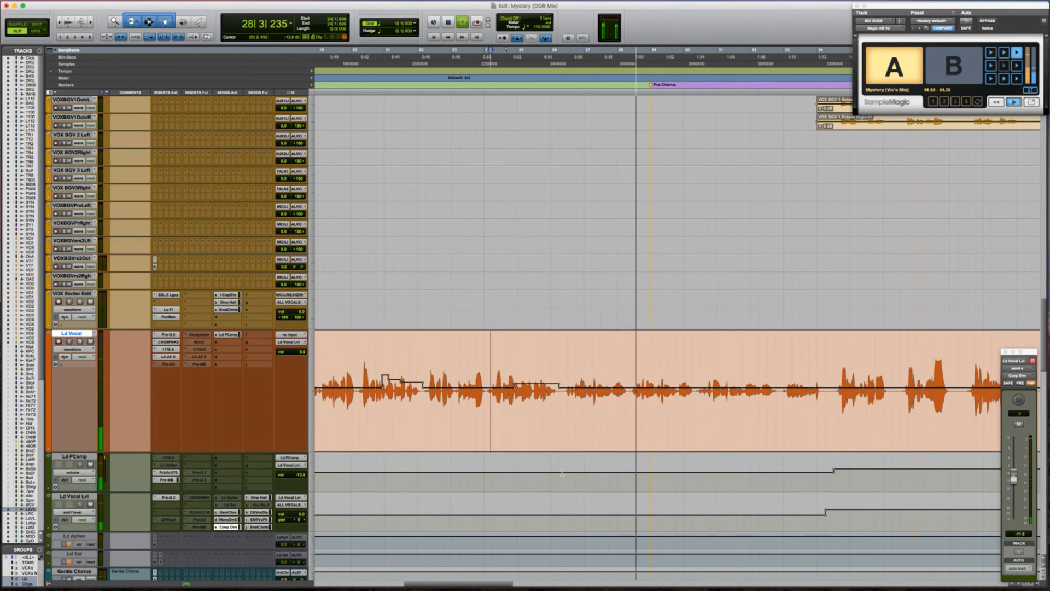
left_click_drag(559, 473, 827, 472)
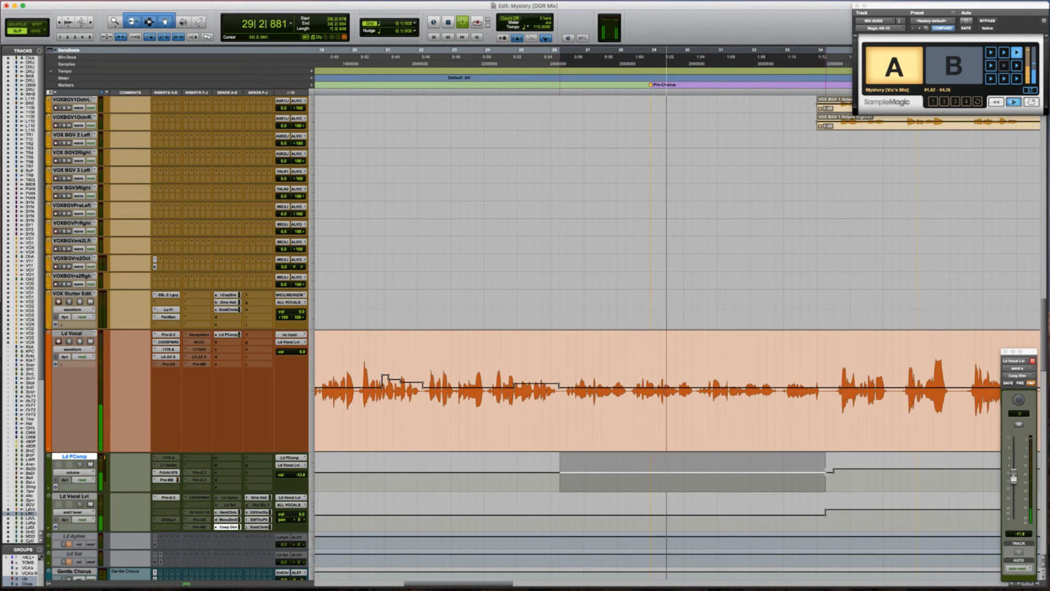
left_click_drag(721, 457, 703, 435)
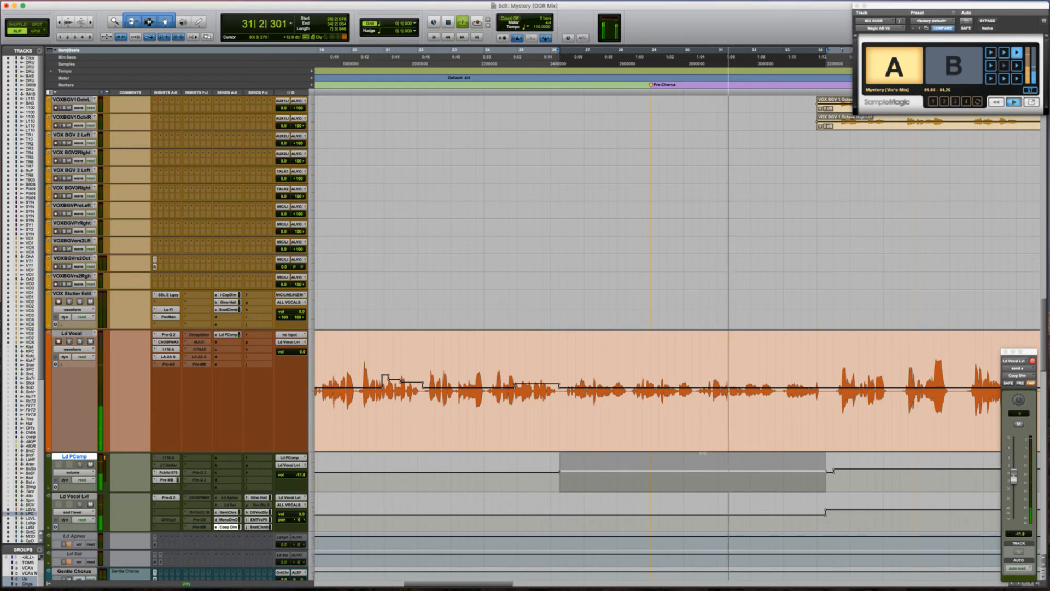
left_click(517, 354)
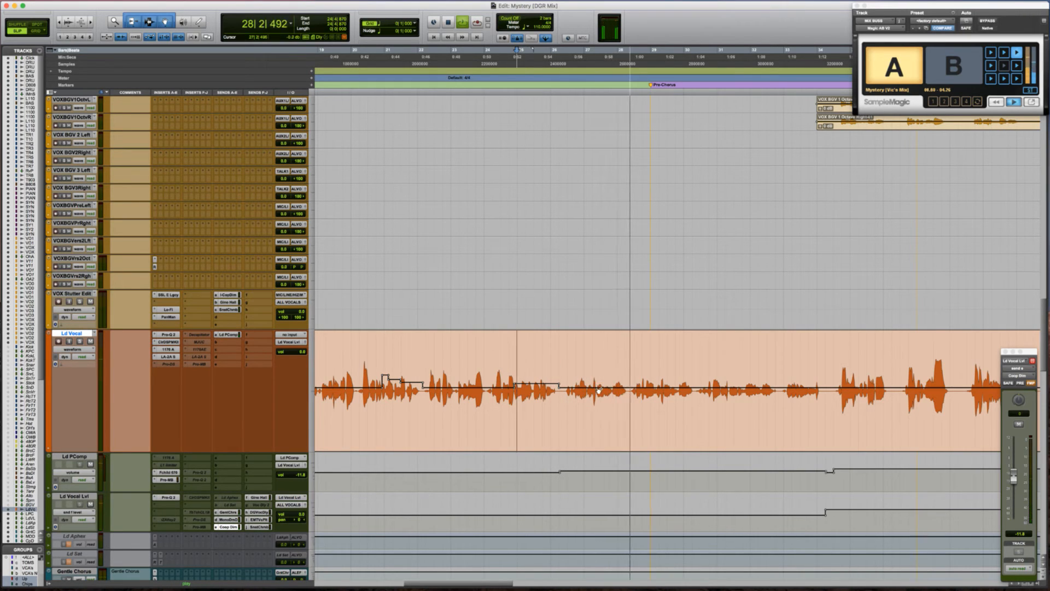
Nudge up the vocal clip gain around bars 26 to 28, ramp it up on the last word before bar 34, and audition from bar 32
left_click(631, 388)
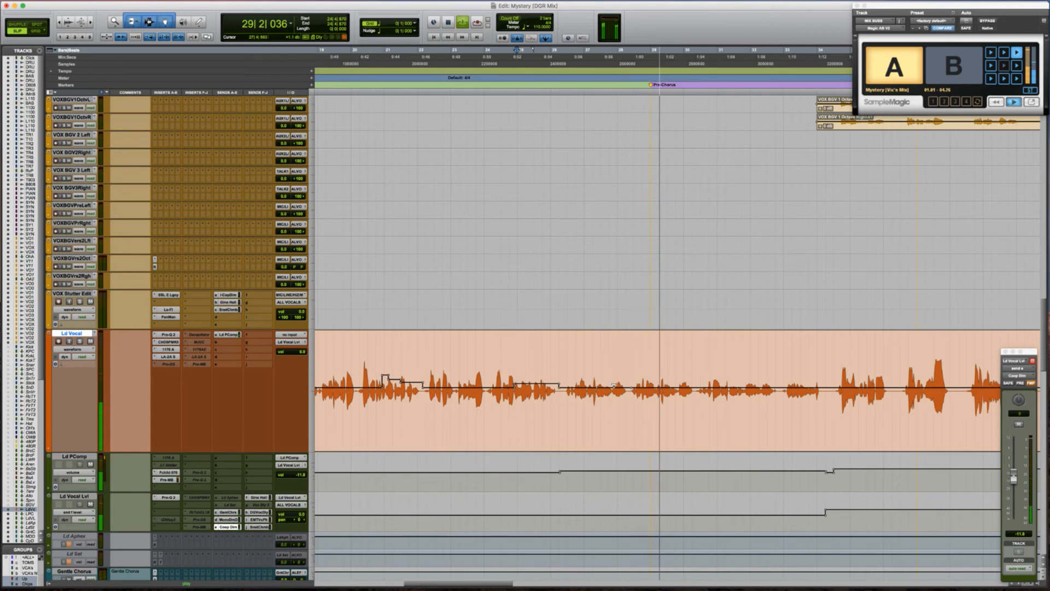
left_click_drag(612, 374, 612, 367)
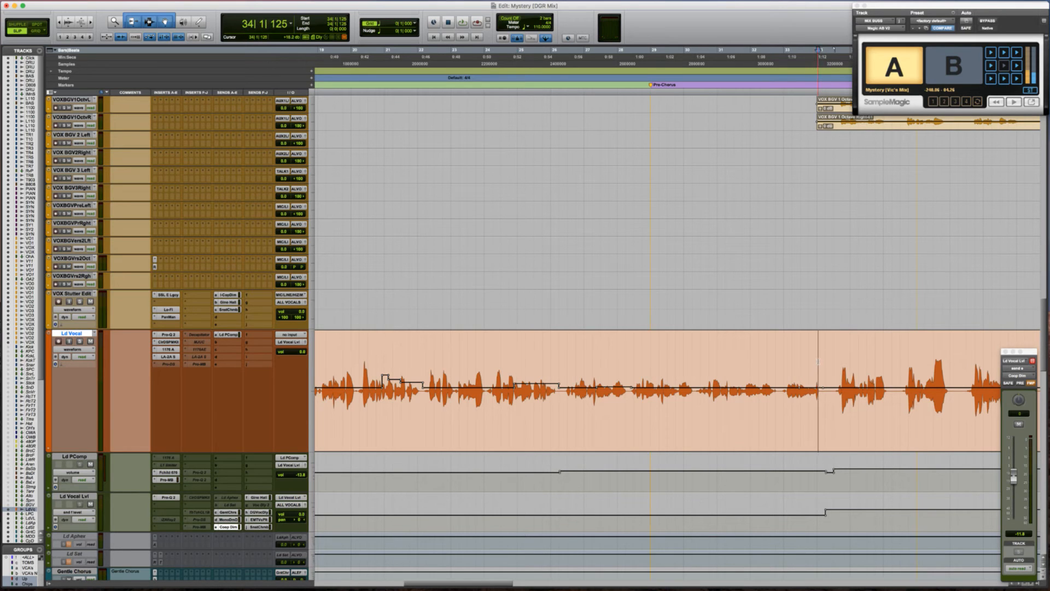
key("t")
key("t")
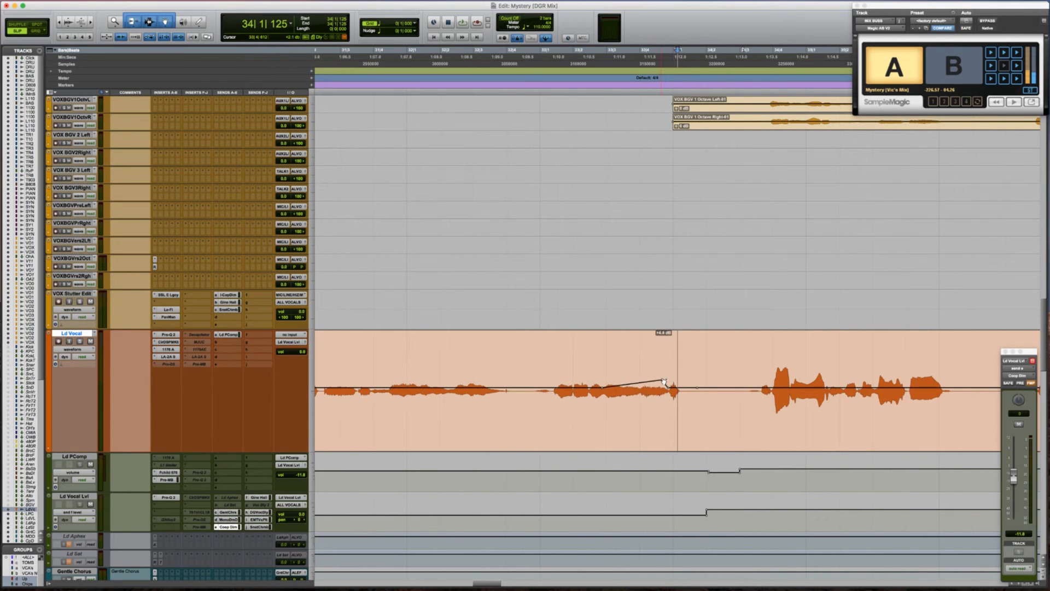
key("r")
key("r")
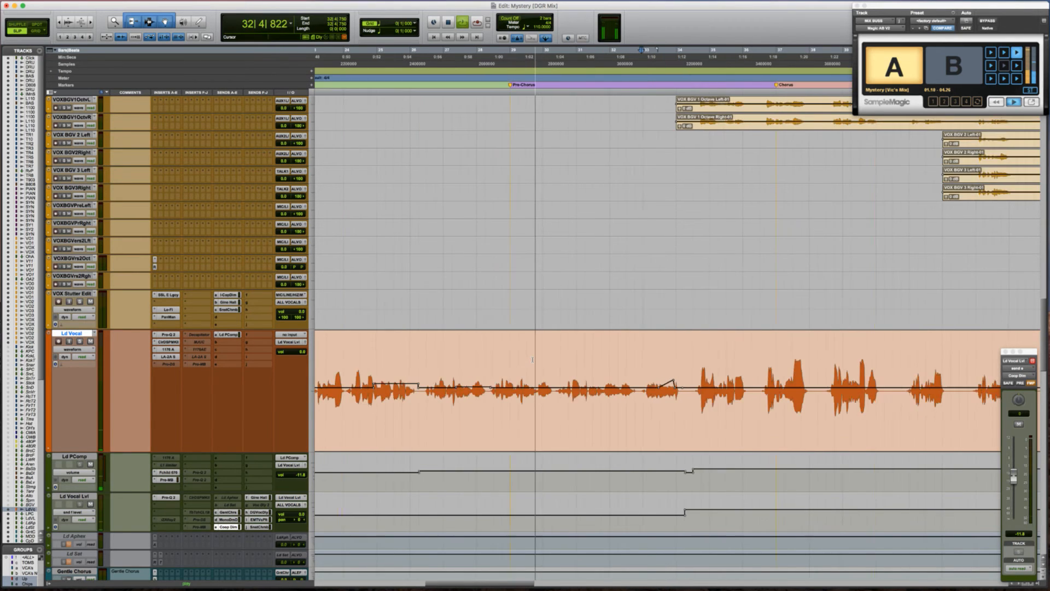
key("space")
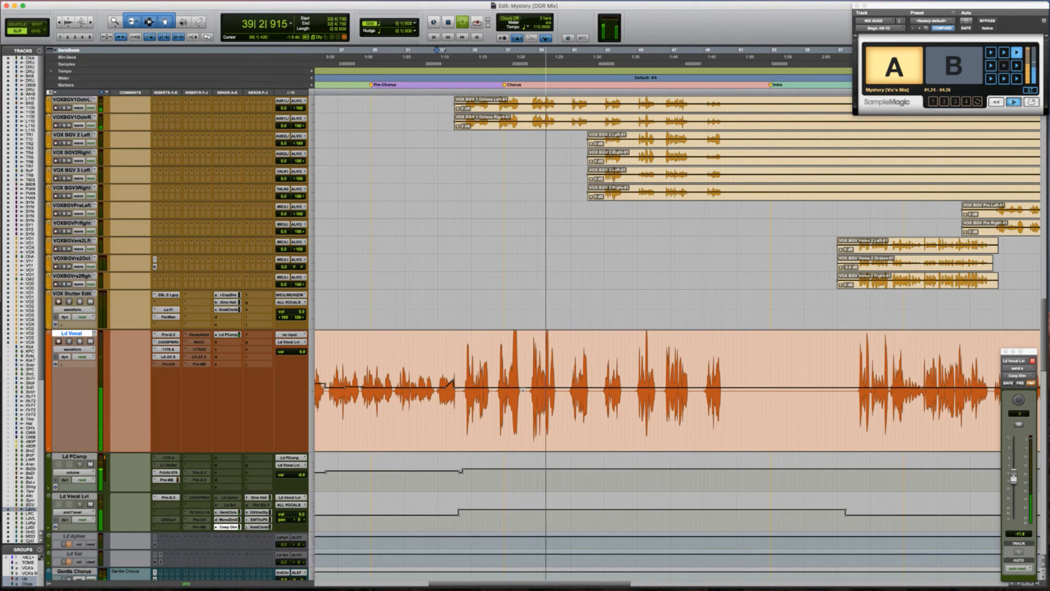
Raise the clip gain on the opening words of the chorus vocal phrase at bar 41 and audition it from the end of bar 40
key("super+bracketleft")
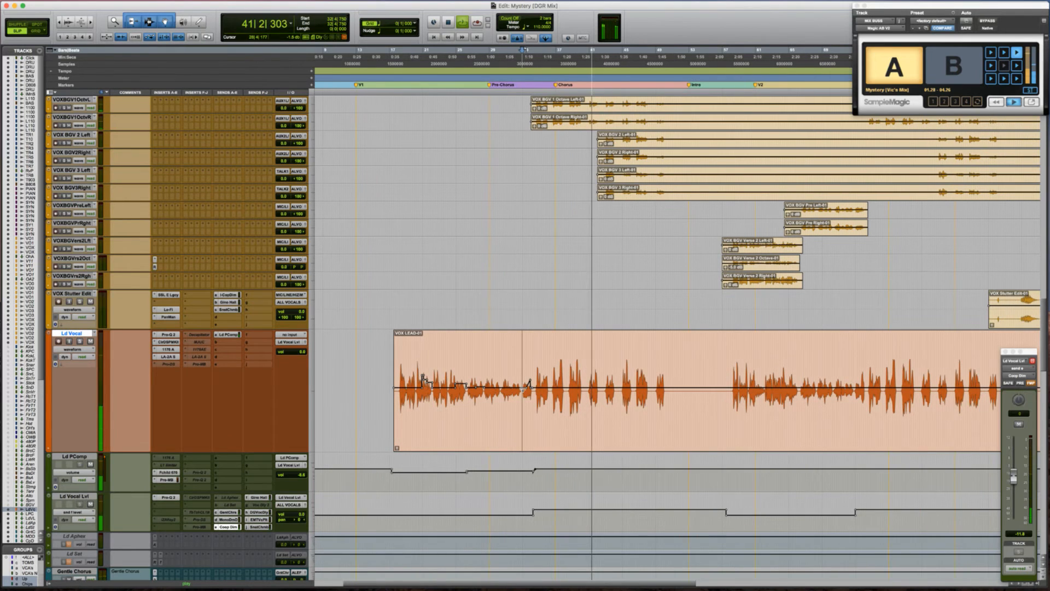
key("space")
key("super+bracketright")
key("super+bracketright")
key("super+bracketright")
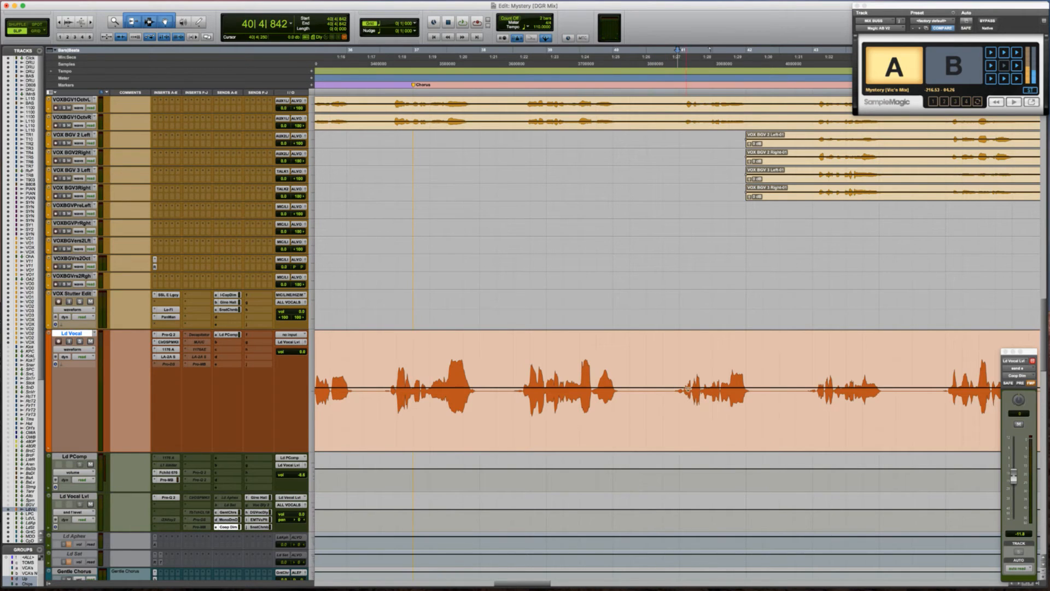
key("space")
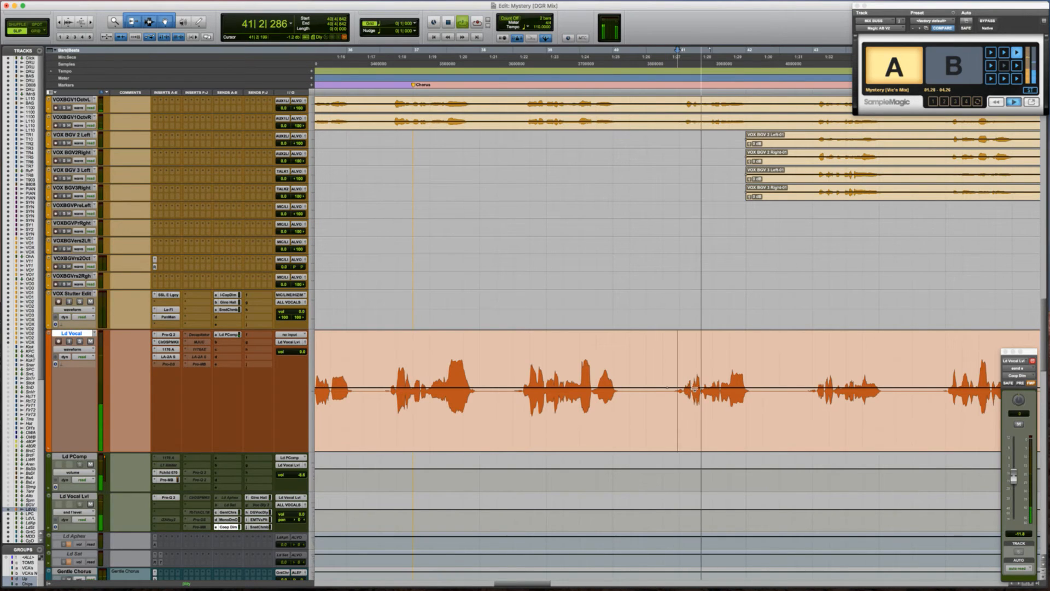
key("space")
key("space")
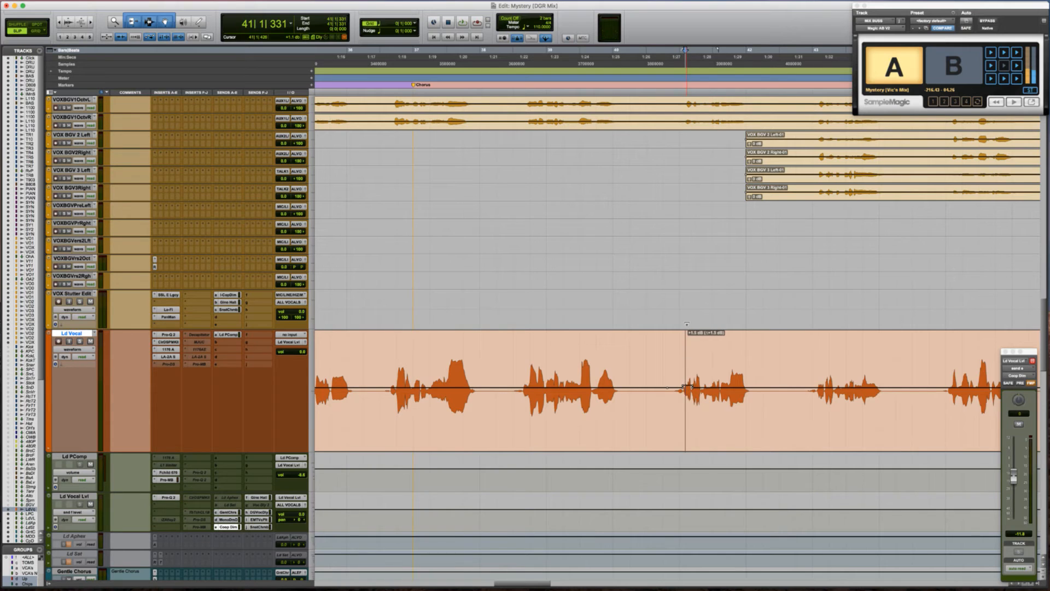
key("space")
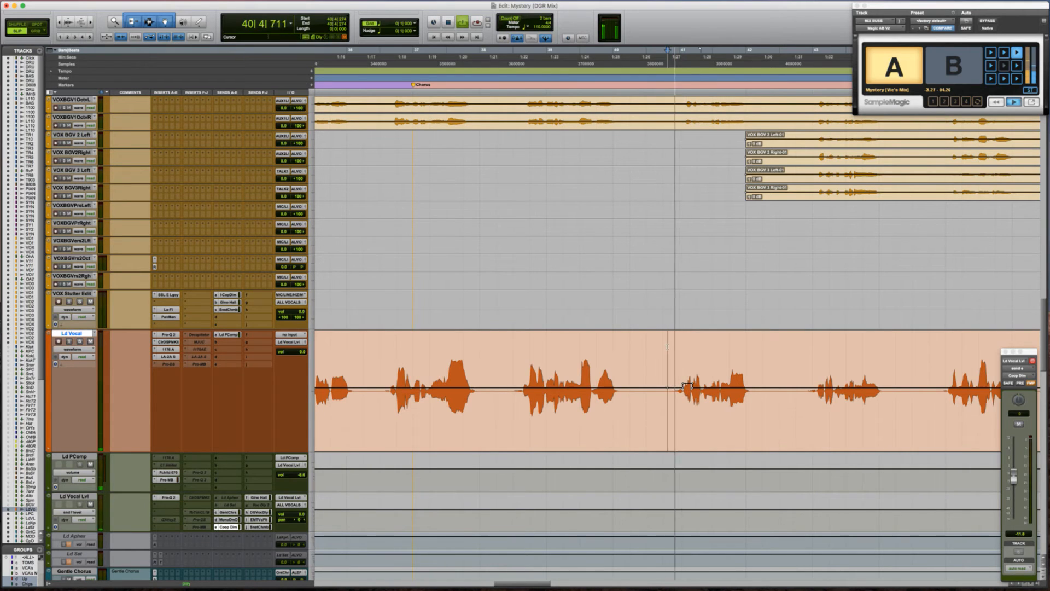
key("space")
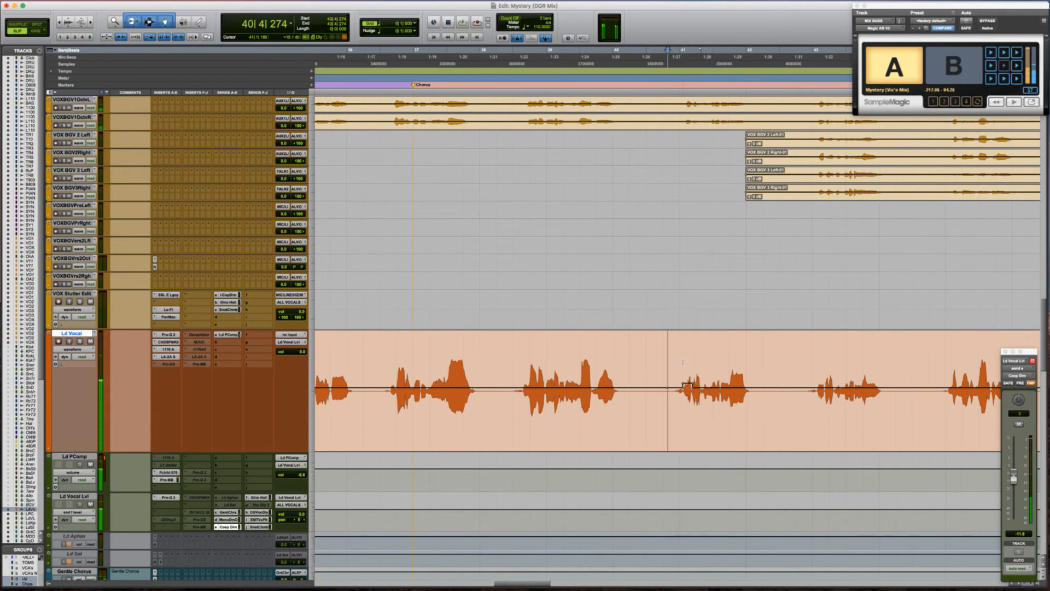
Reshape the gain boost at the start of the bar 41 vocal phrase into a ramp up and gentle fall, auditioning from beat 40|4
key("t")
key("t")
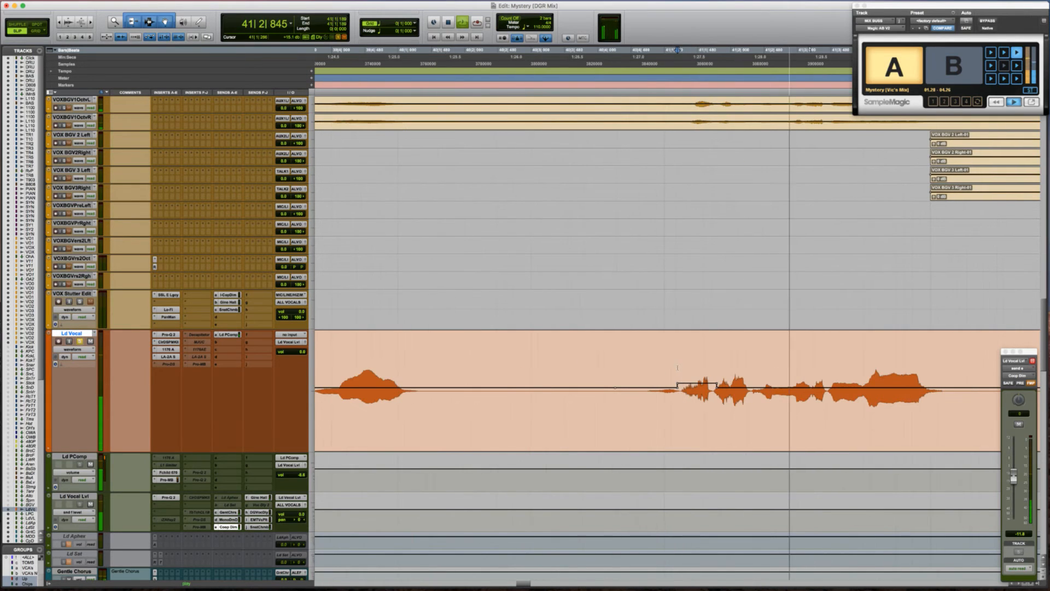
key("space")
left_click(647, 348)
key("space")
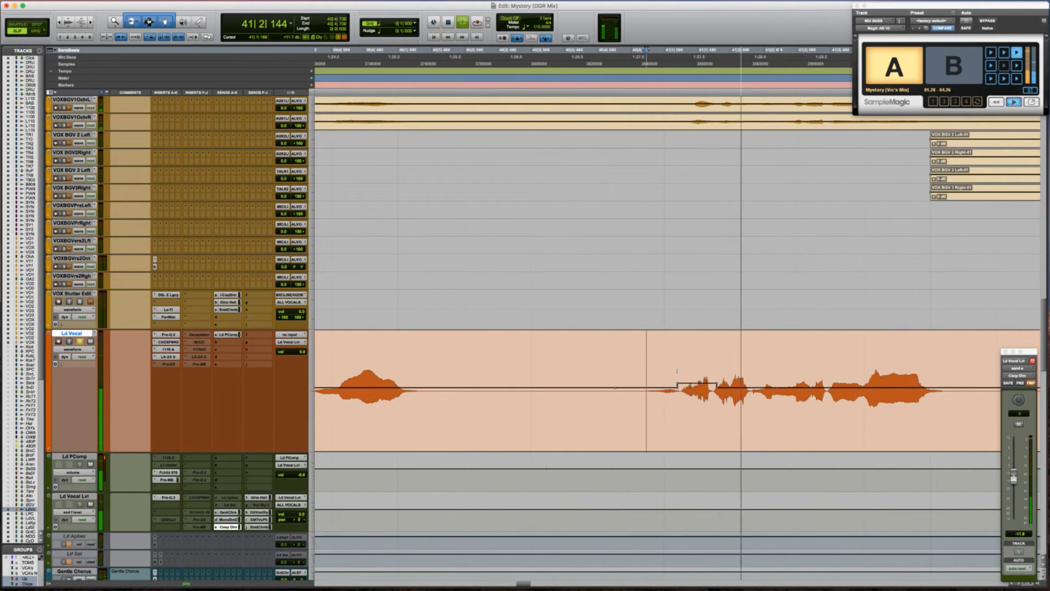
key("space")
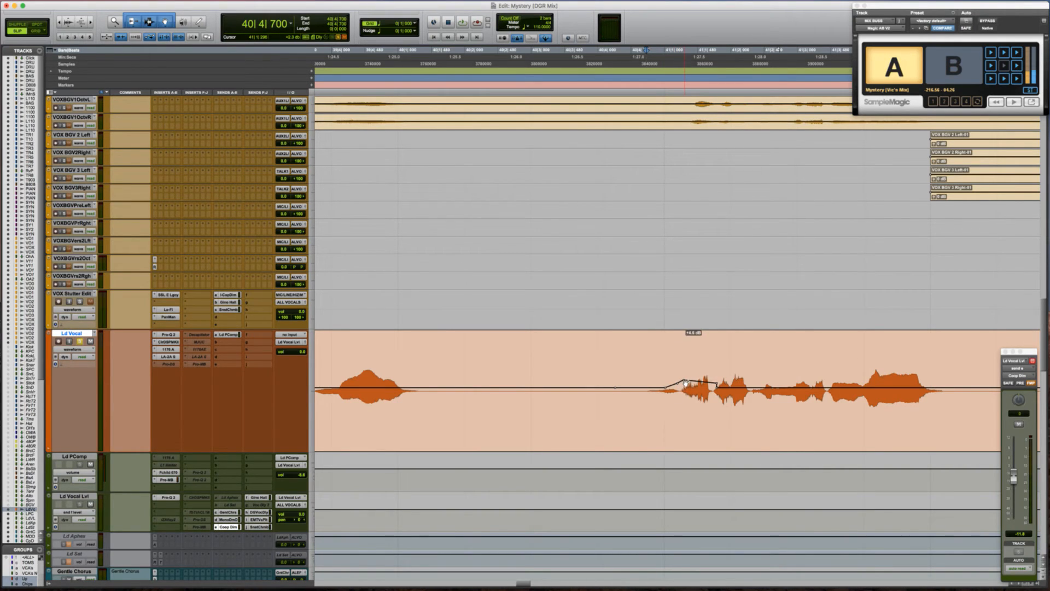
key("space")
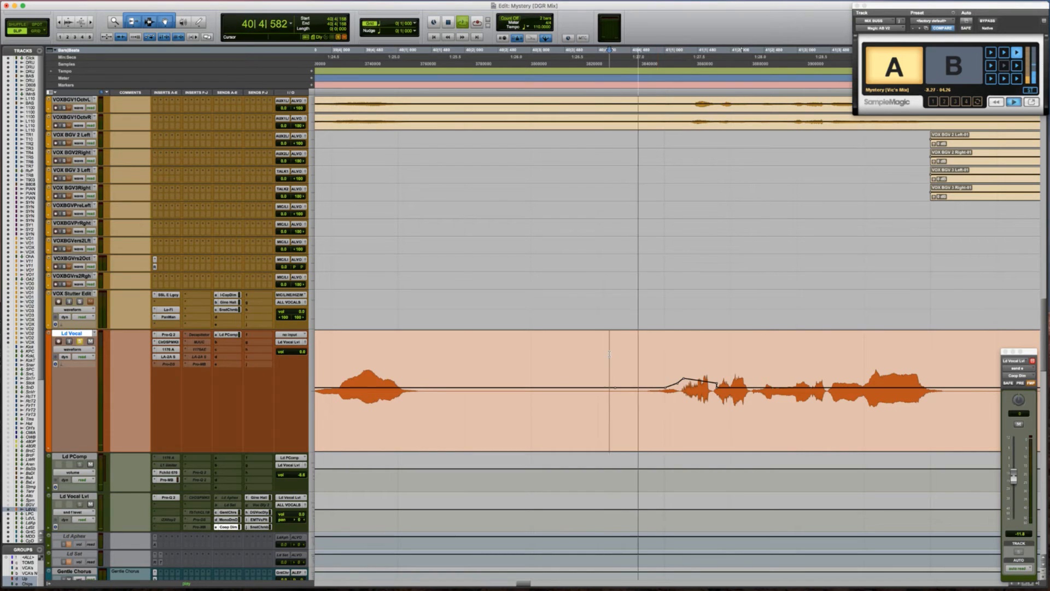
key("space")
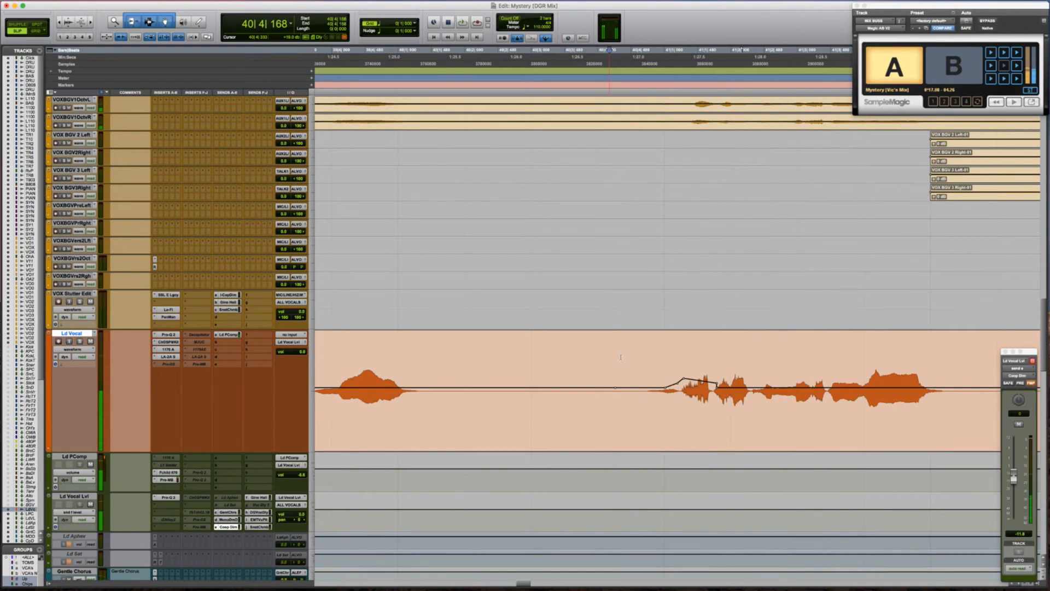
key("space")
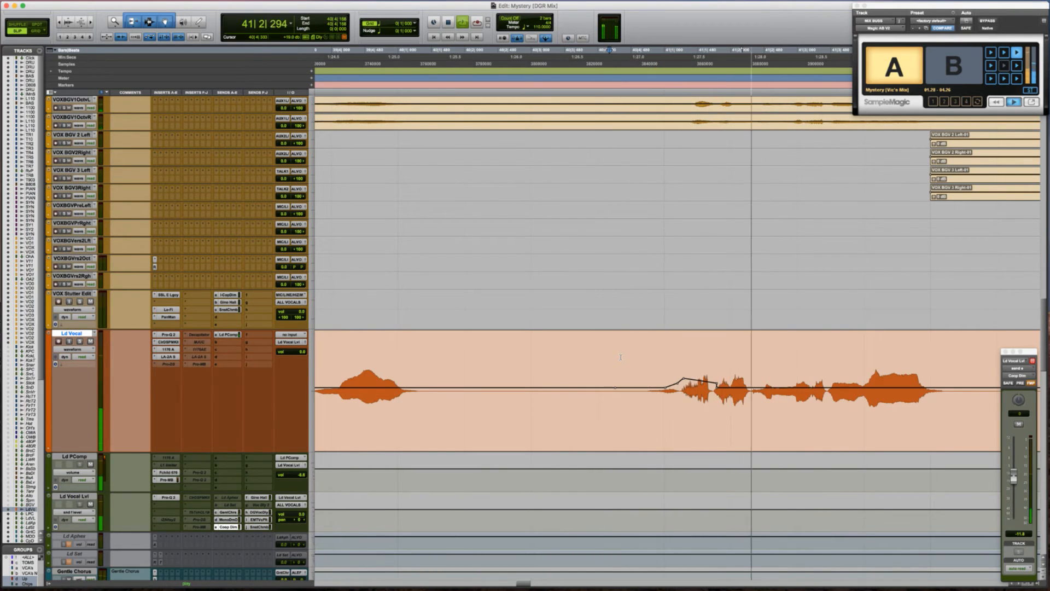
key("space")
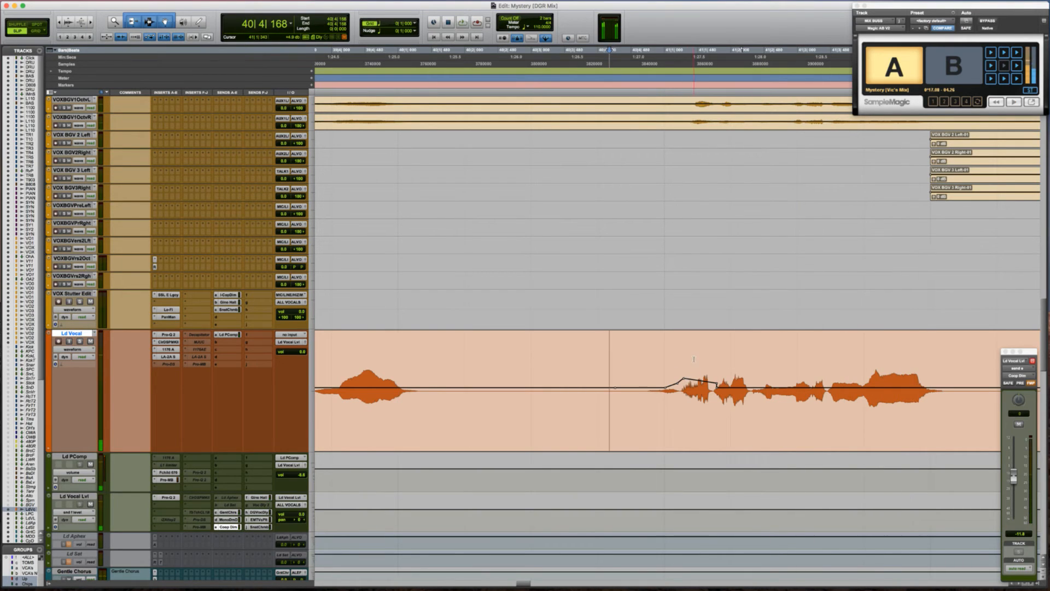
Select the first syllable of the bar 41 vocal phrase, raise its clip gain further, and audition it from beat 40|4
left_click(682, 351, "shift")
key("space")
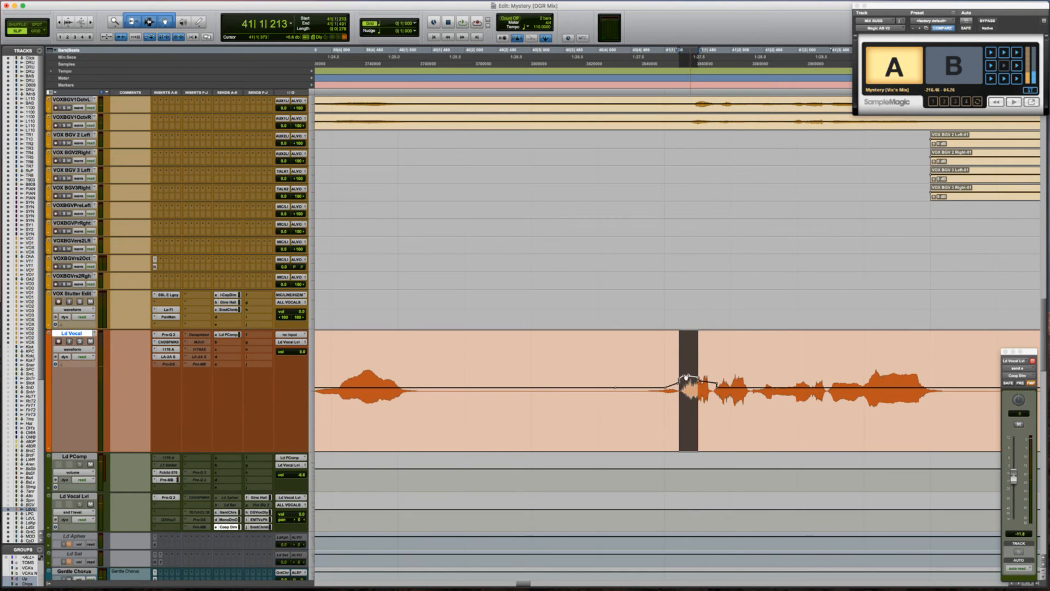
left_click(621, 350)
key("space")
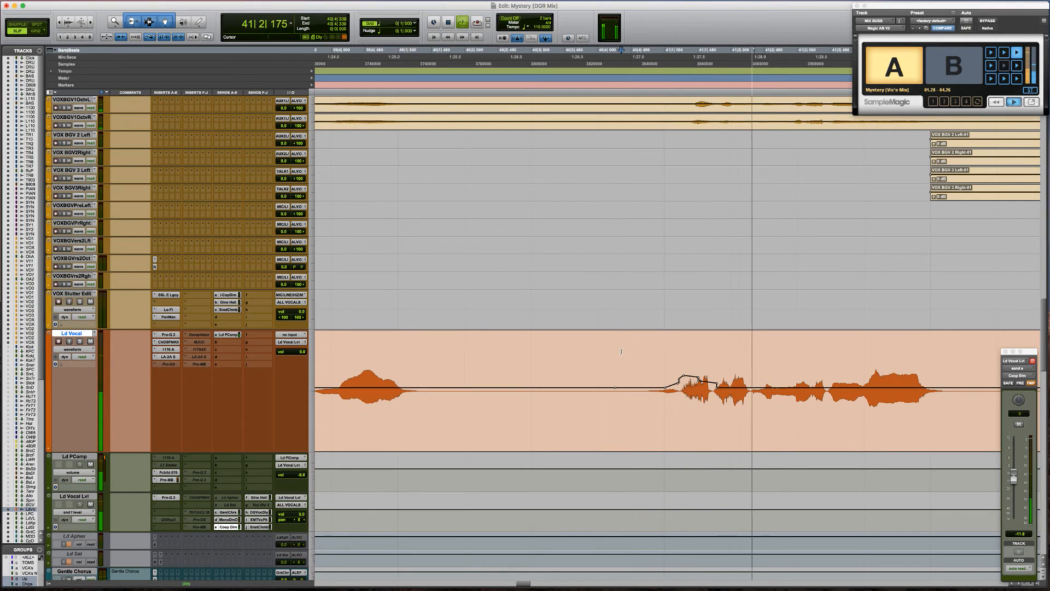
Raise the clip gain on the opening words of the chorus vocal phrases at bars 43 and 45, auditioning the passage
scroll(651, 350, "right", 3)
scroll(651, 349, "up", 1)
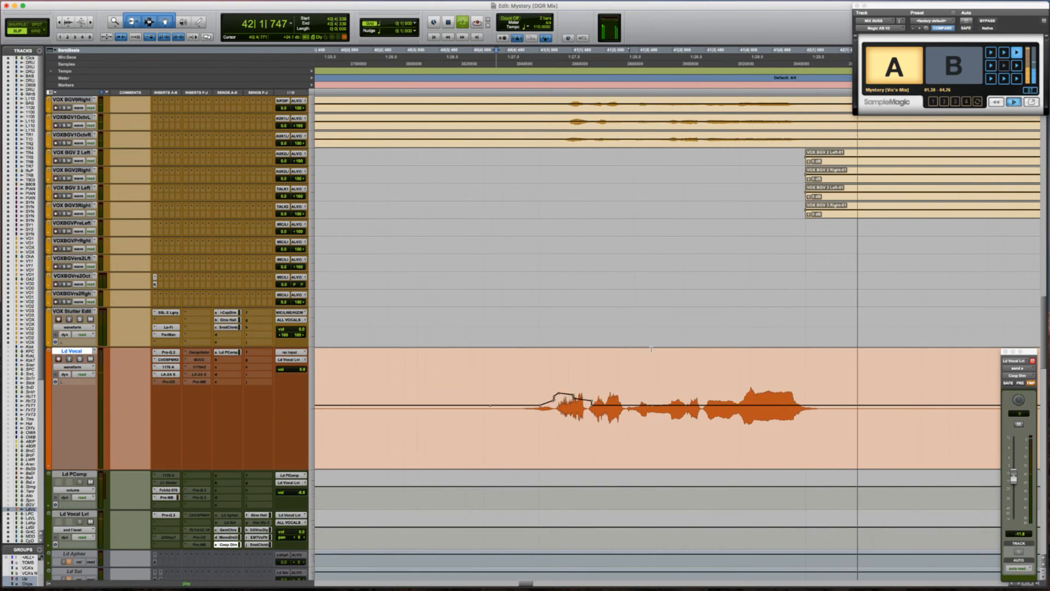
key("r")
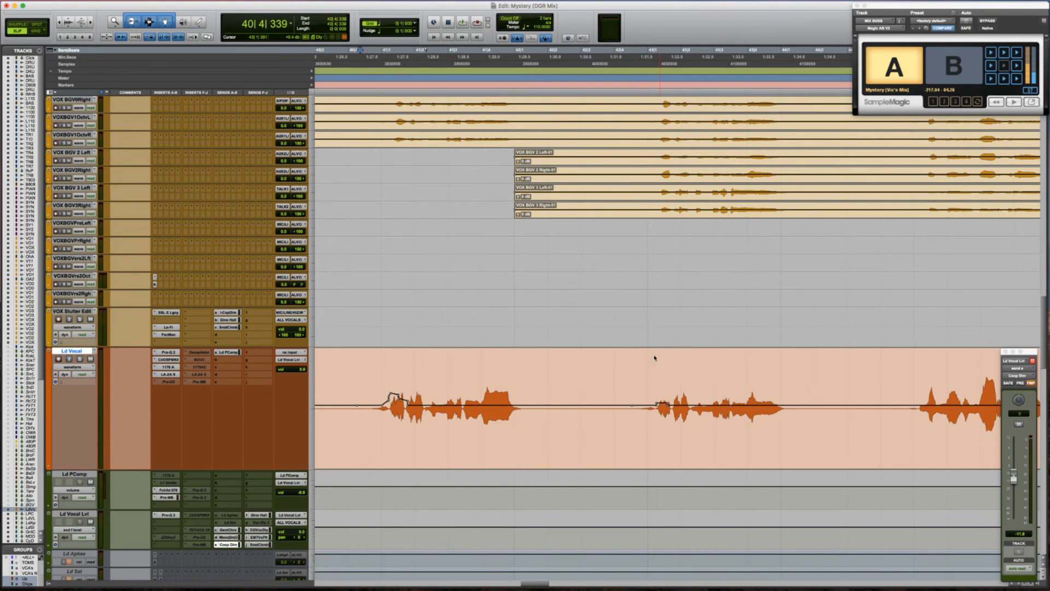
key("space")
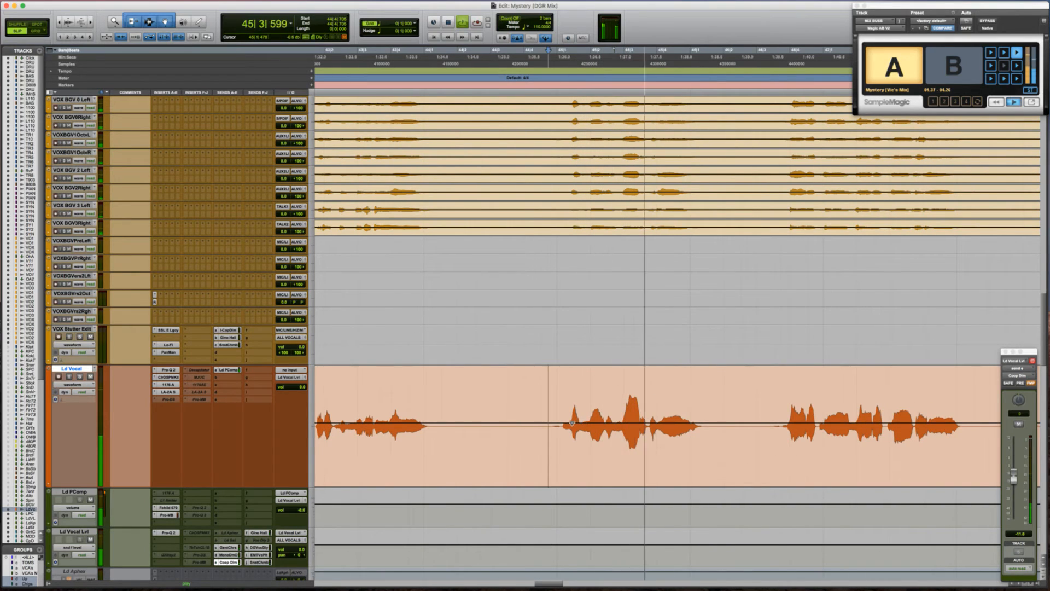
key("space")
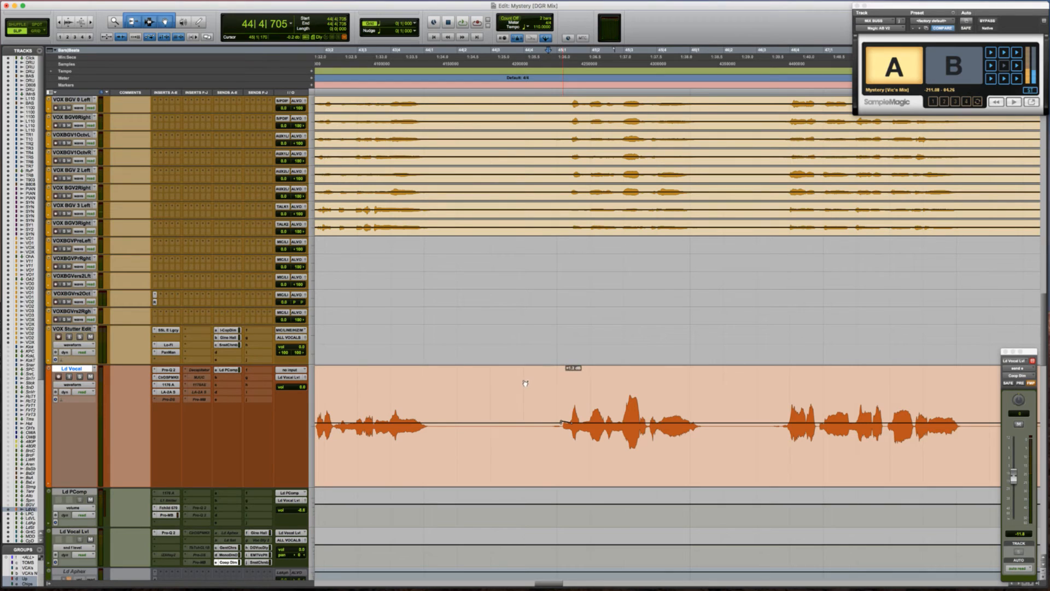
key("space")
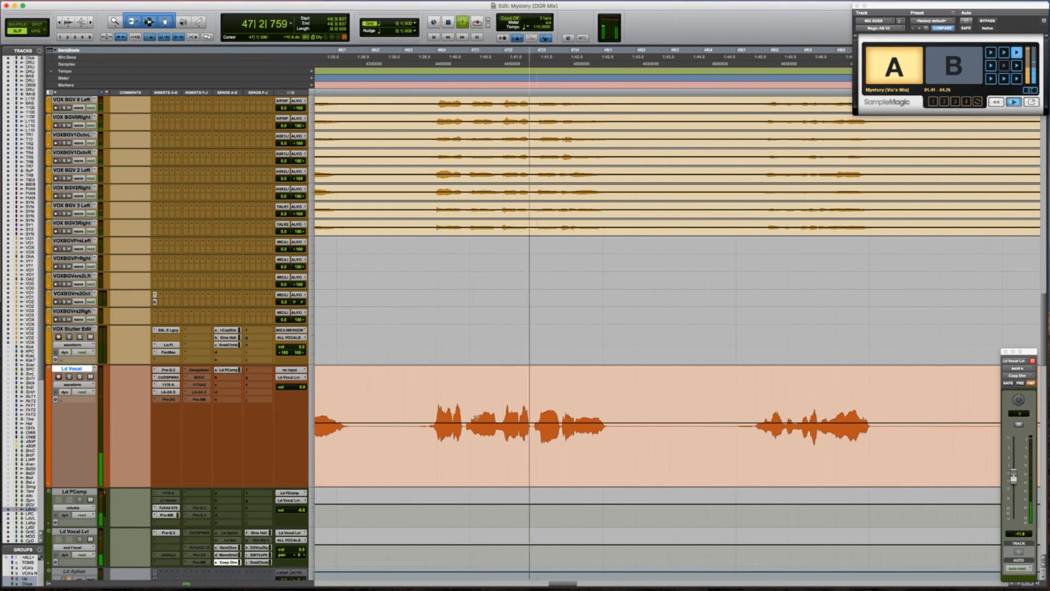
Boost the clip gain on the word starting just before bar 47, sloping back down, and audition it from beat 46|3
left_click(464, 407)
key("space")
key("t")
key("t")
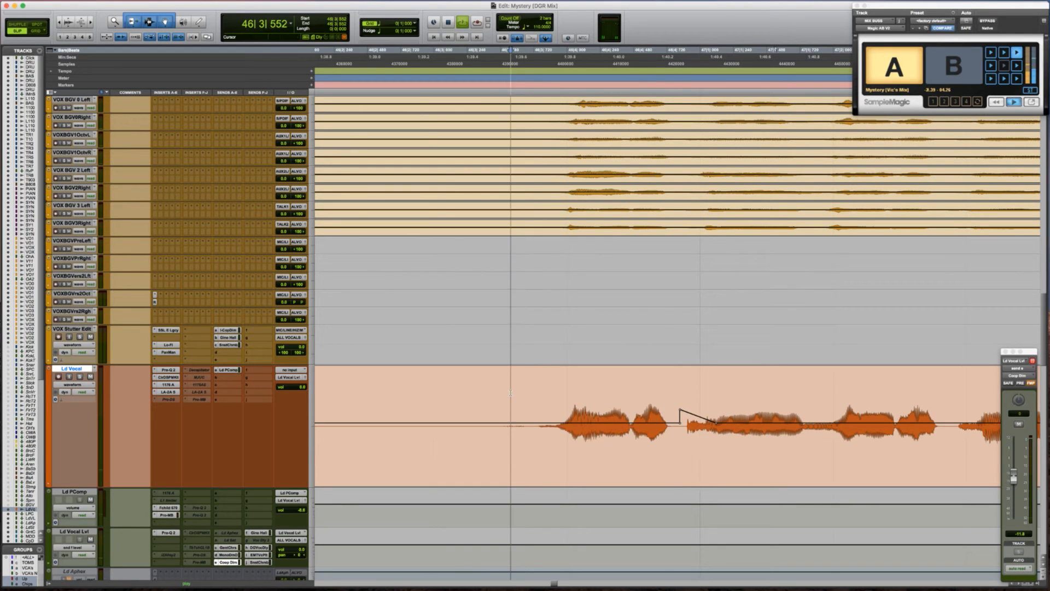
scroll(602, 404, "right", 3)
scroll(602, 404, "up", 1)
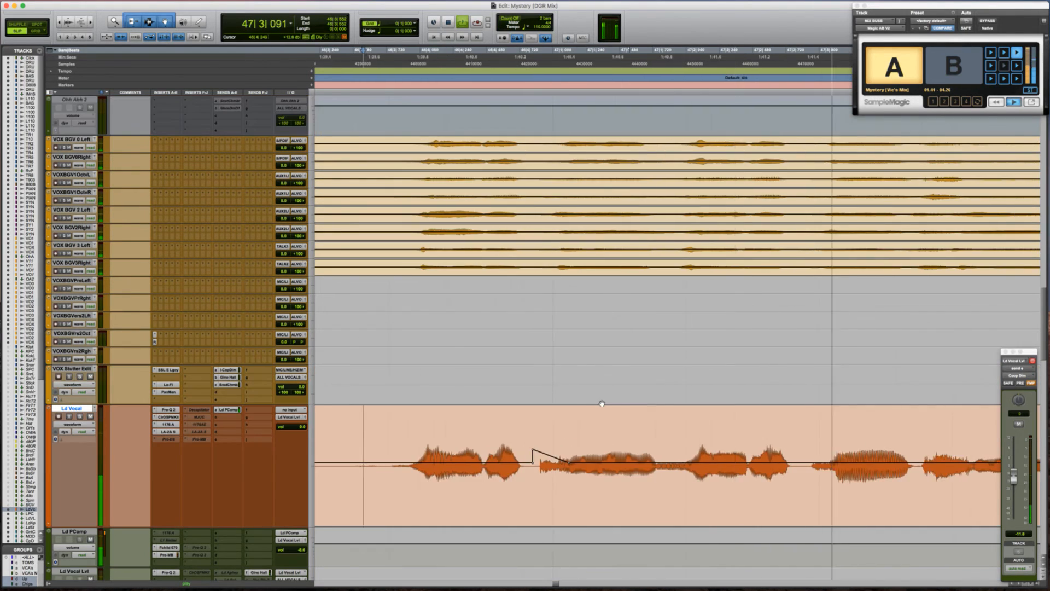
Audition the end of the chorus through to about bar 55 and examine the vocal tracks up to the Ohh Ahhh effects
key("super+bracketleft")
key("super+bracketleft")
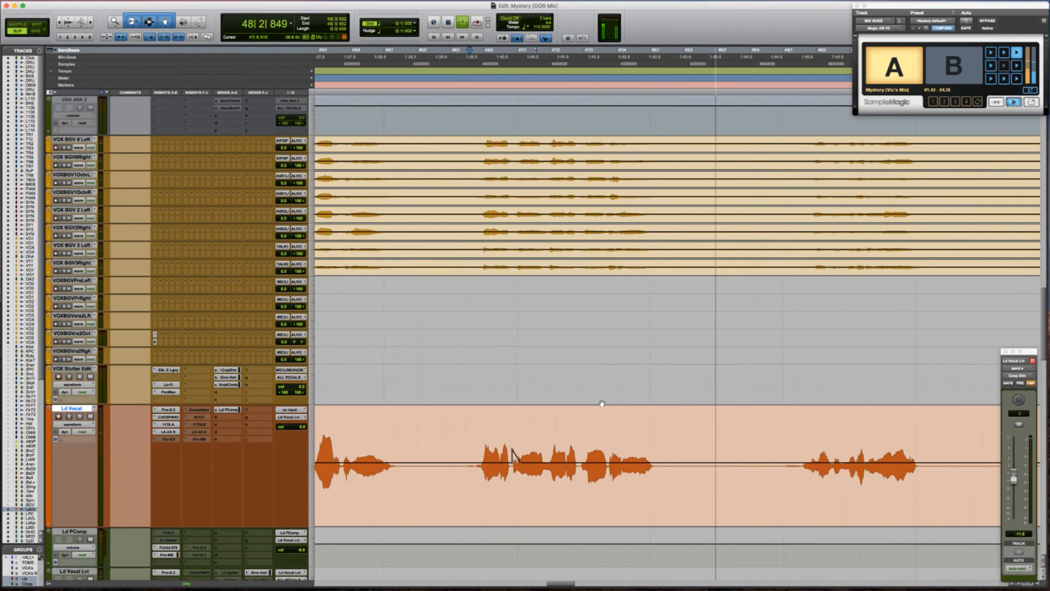
scroll(602, 404, "down", 3)
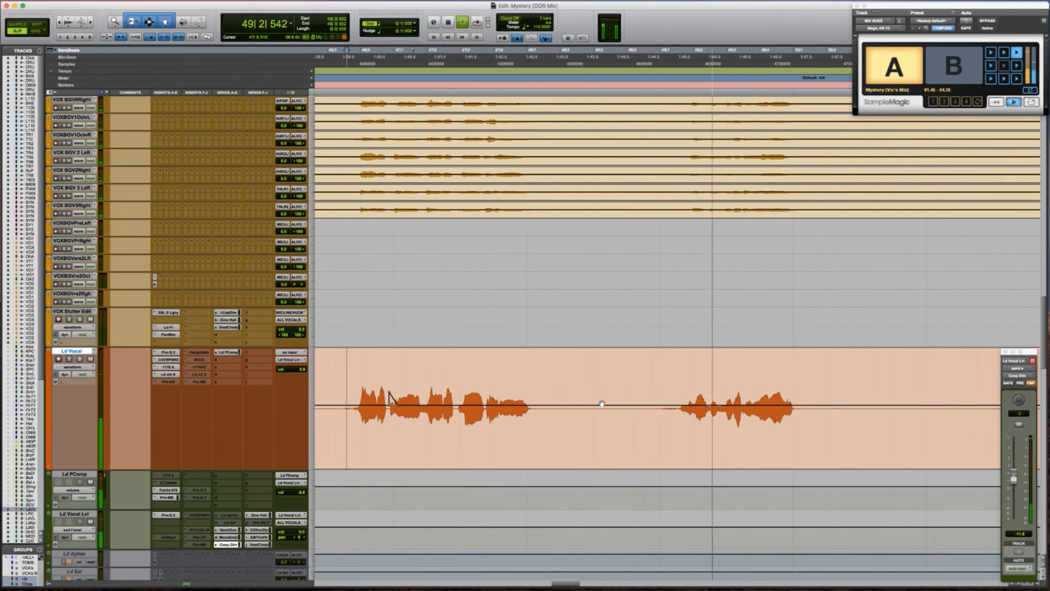
scroll(601, 403, "down", 3)
key("super+bracketleft")
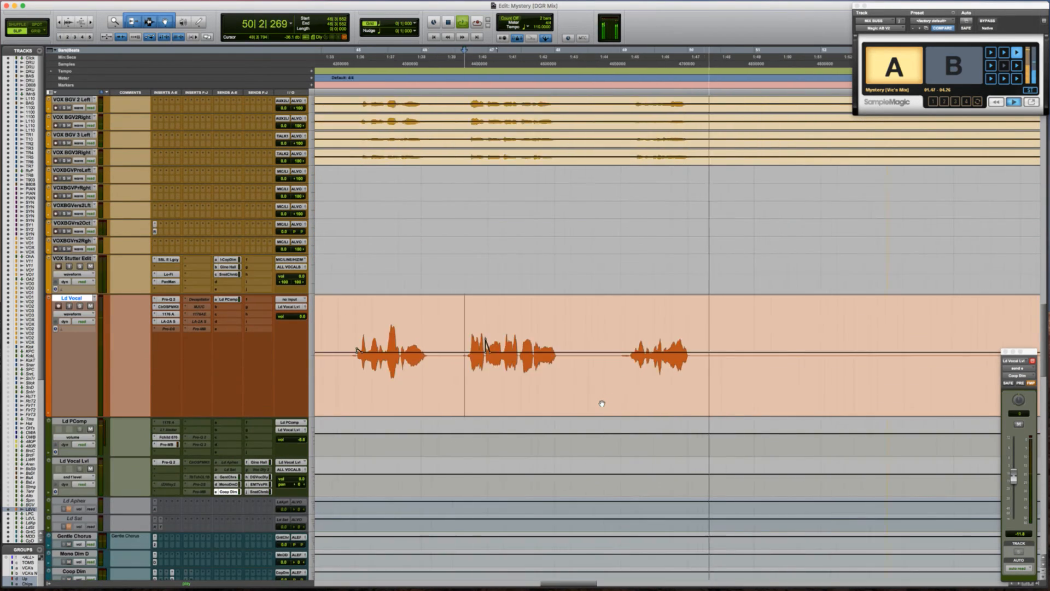
key("super+bracketleft")
key("super+bracketleft")
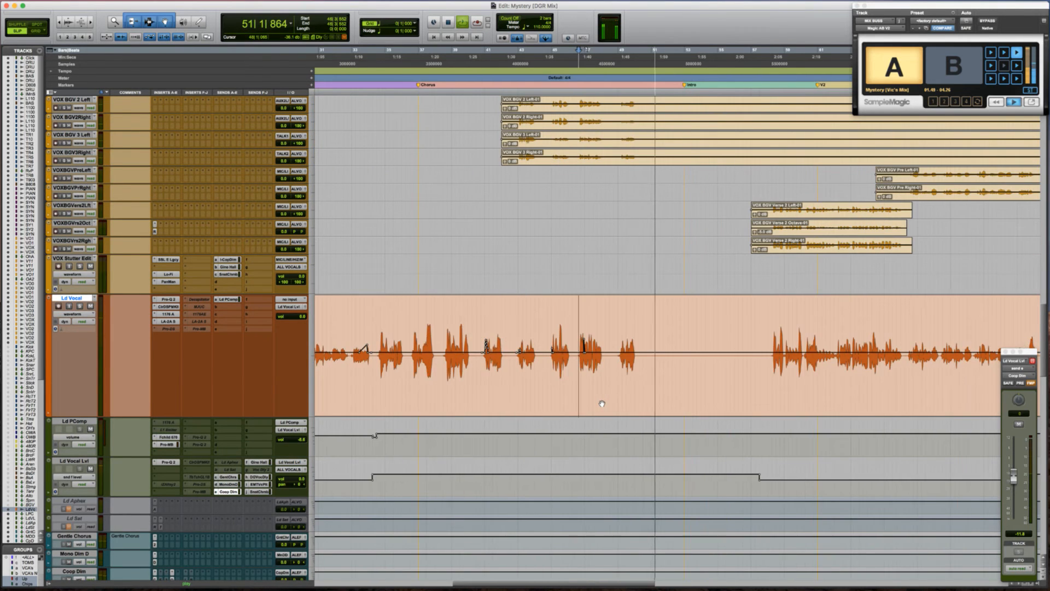
scroll(573, 345, "up", 4)
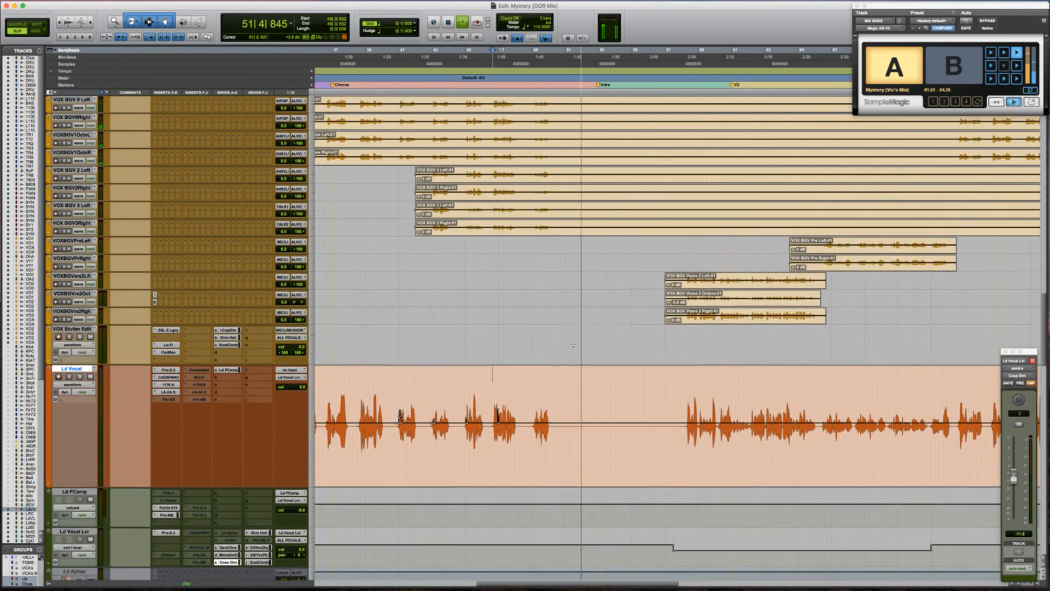
scroll(573, 345, "up", 5)
scroll(572, 345, "down", 9)
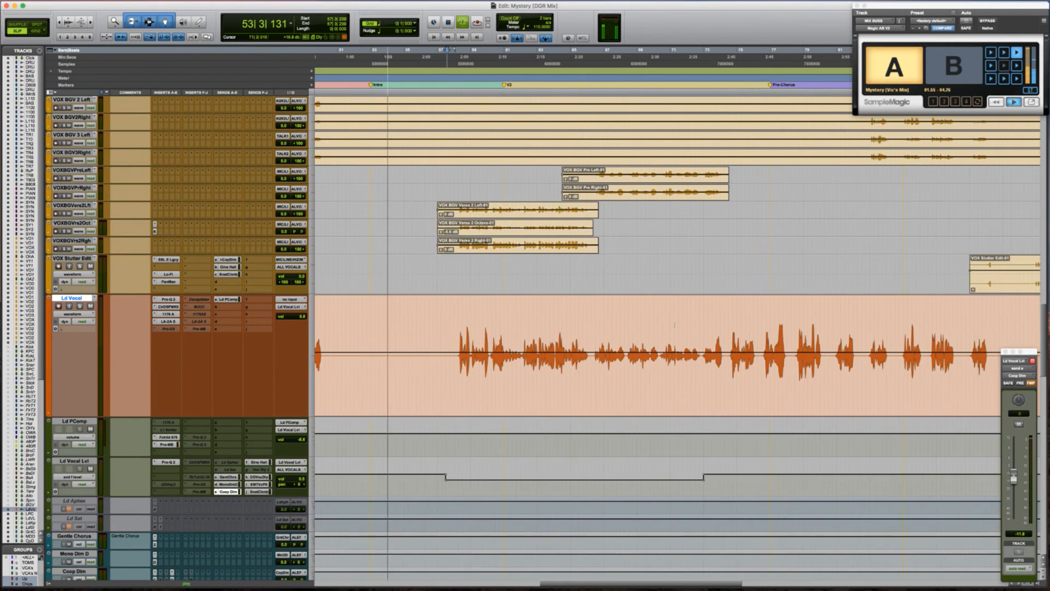
scroll(399, 311, "up", 9)
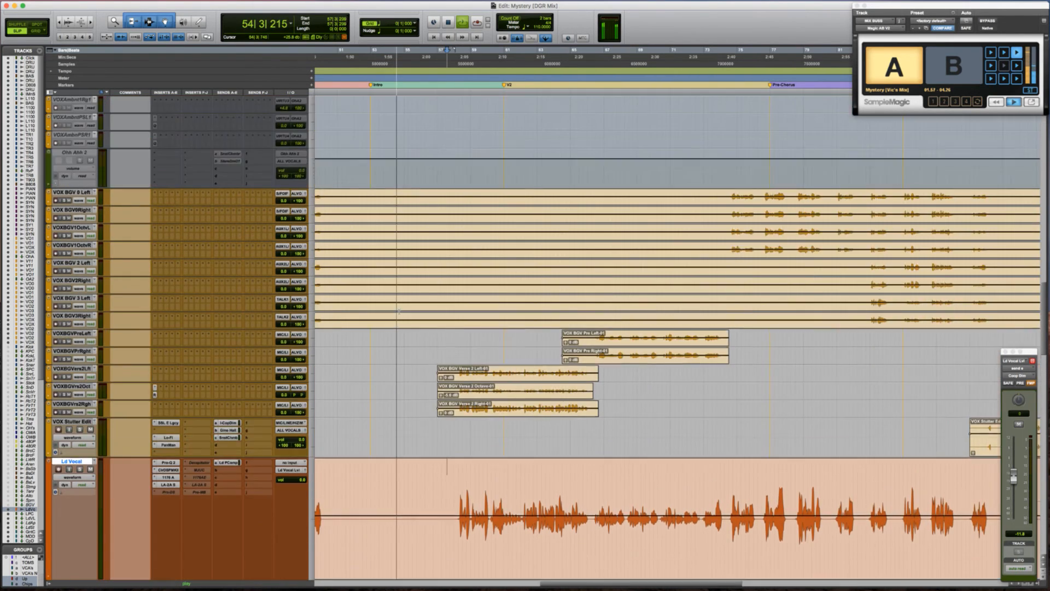
scroll(399, 311, "up", 20)
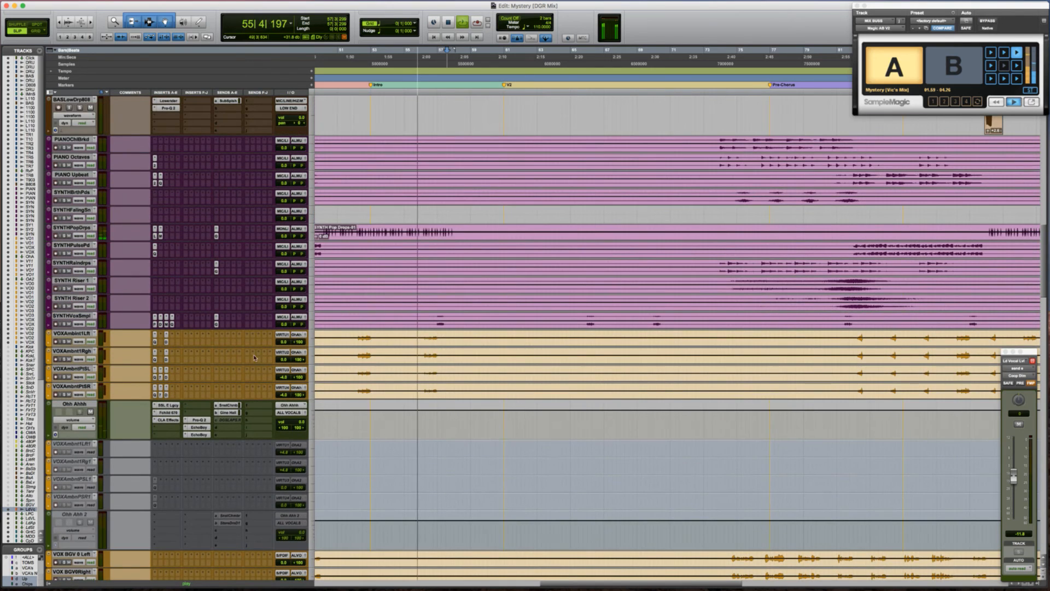
Inspect the settings of the two EchoBoy delays on the Ohh Ahhh track and close the plug-in window
left_click(199, 427)
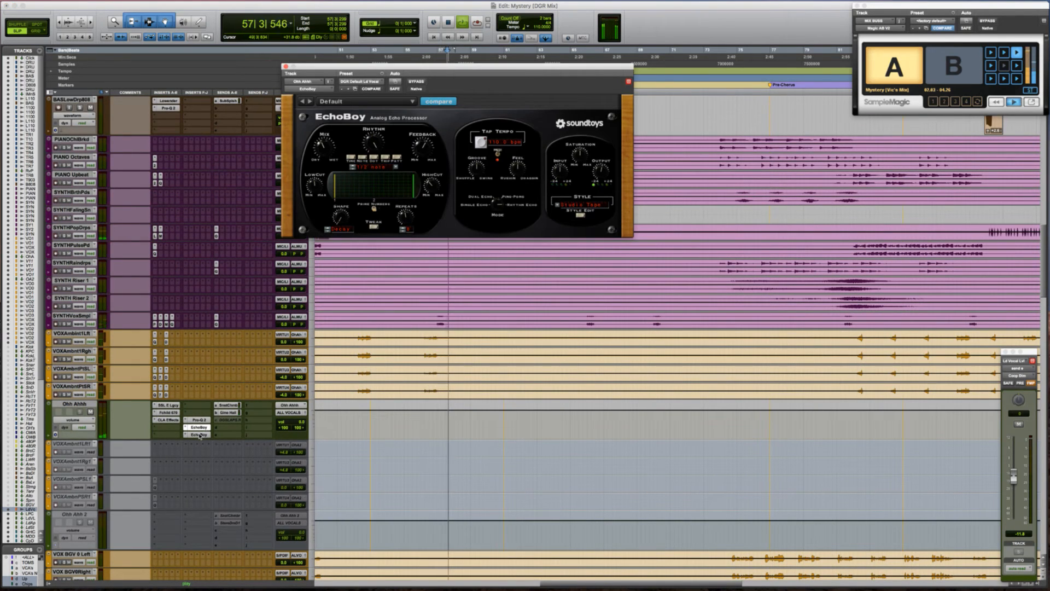
left_click(199, 434)
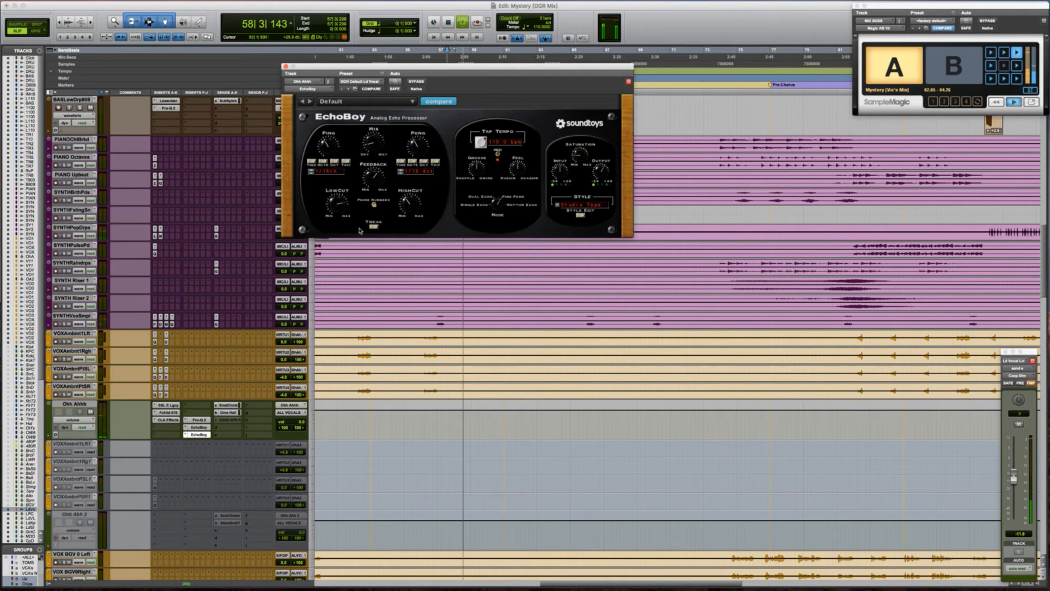
left_click(201, 428)
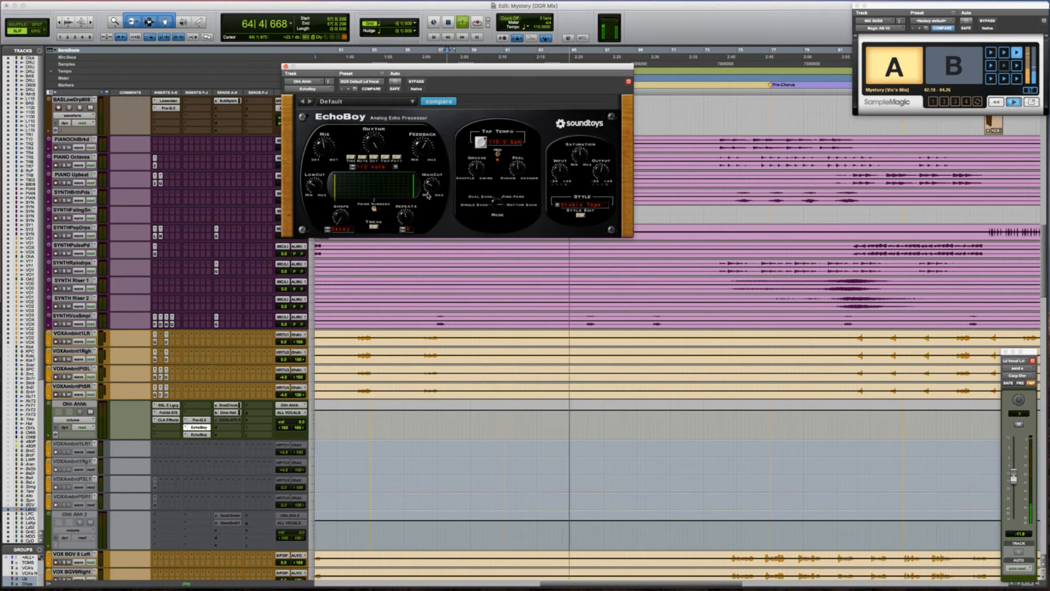
left_click(285, 66)
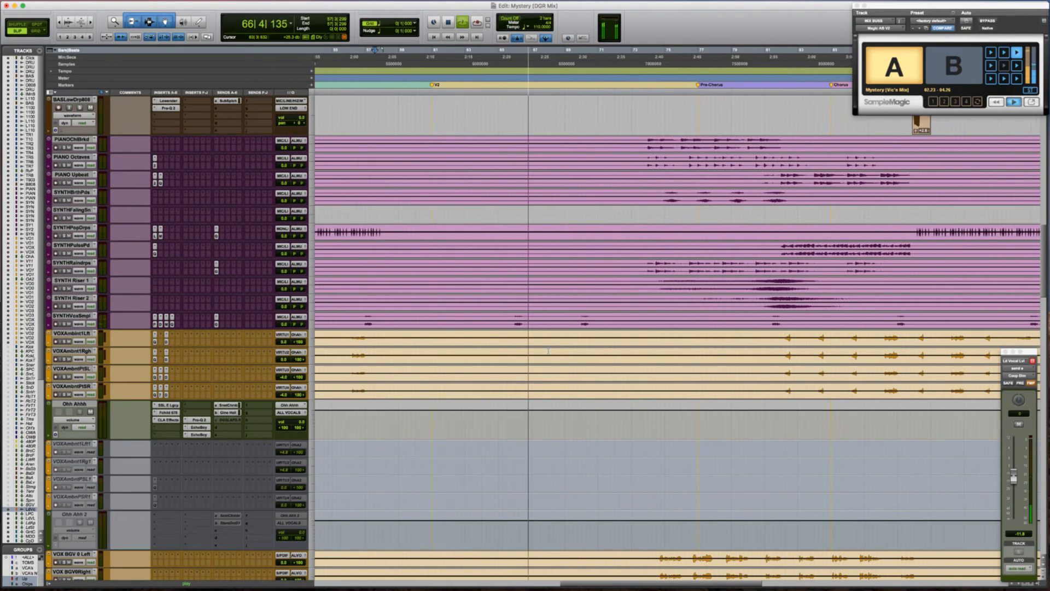
Return to the lead vocal and raise its clip gain slightly across the words in bar 59, auditioning from beat 58|1
left_click(573, 354)
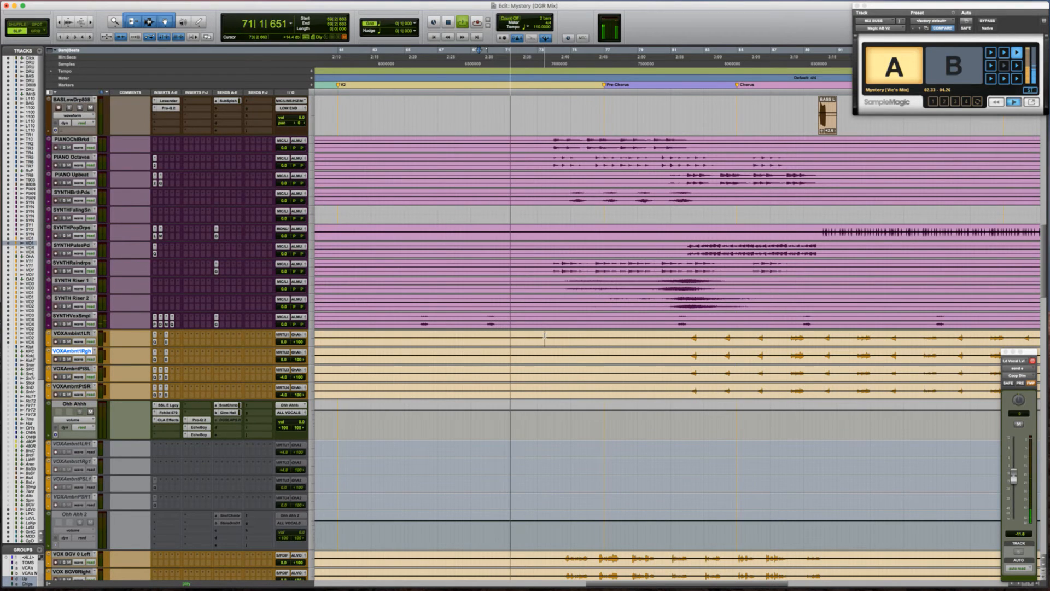
scroll(544, 336, "down", 10)
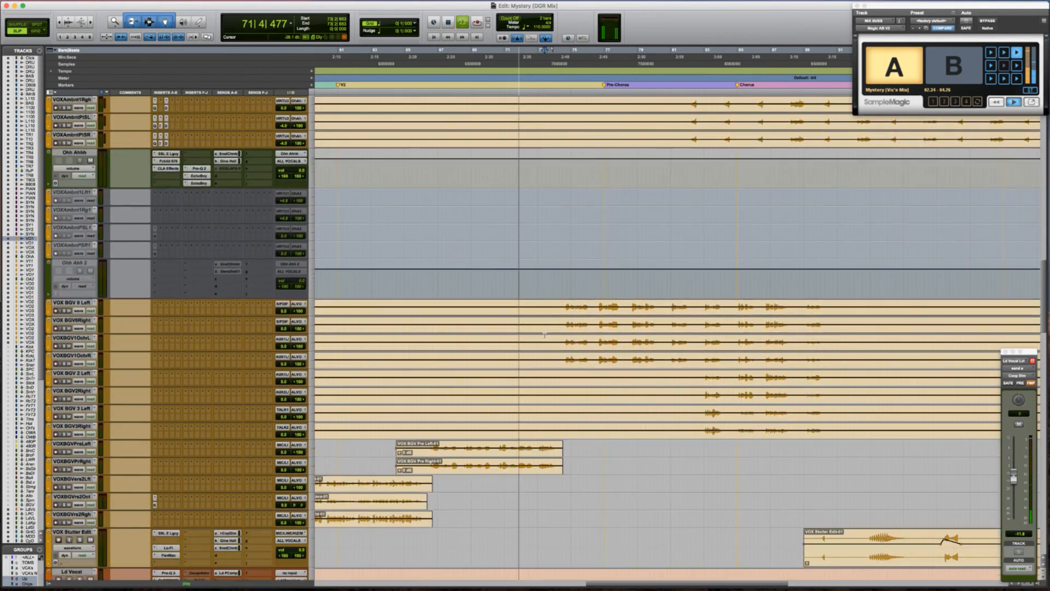
scroll(544, 336, "down", 4)
key("space")
scroll(473, 360, "left", 5)
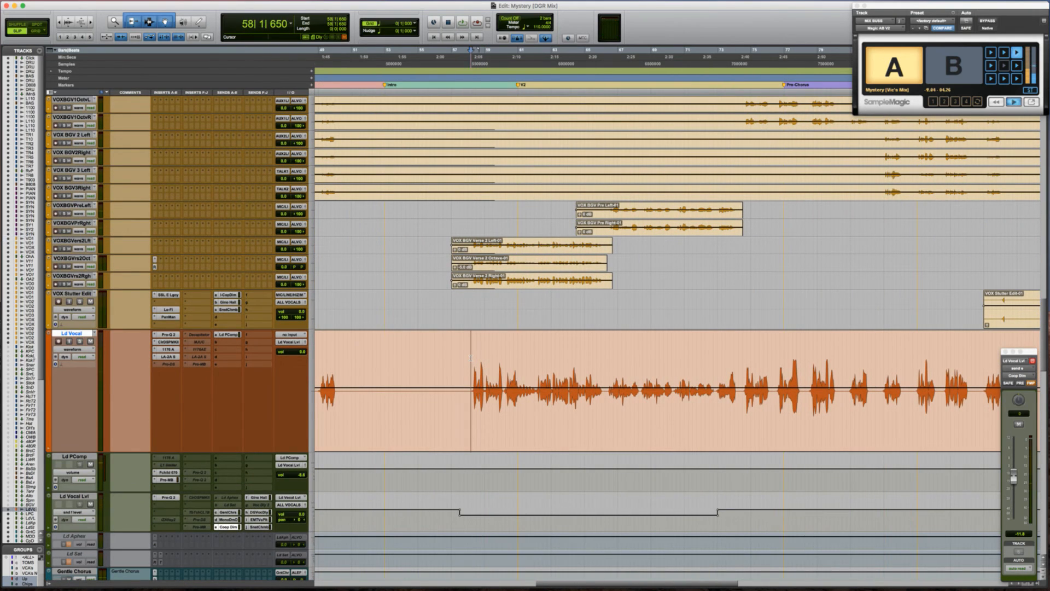
key("space")
key("t")
scroll(470, 358, "right", 3)
scroll(471, 358, "up", 1)
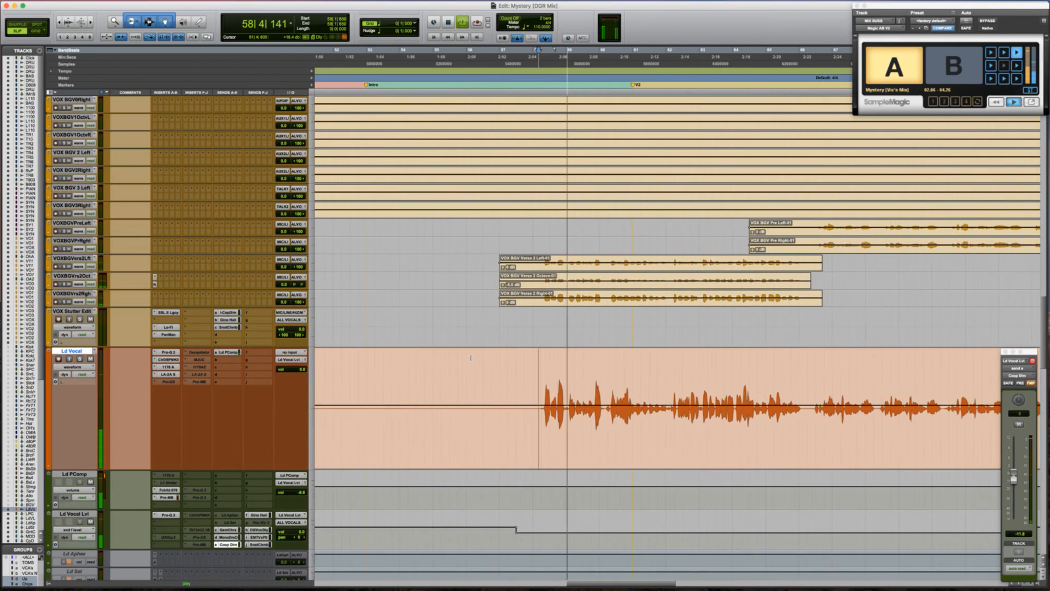
scroll(471, 357, "right", 4)
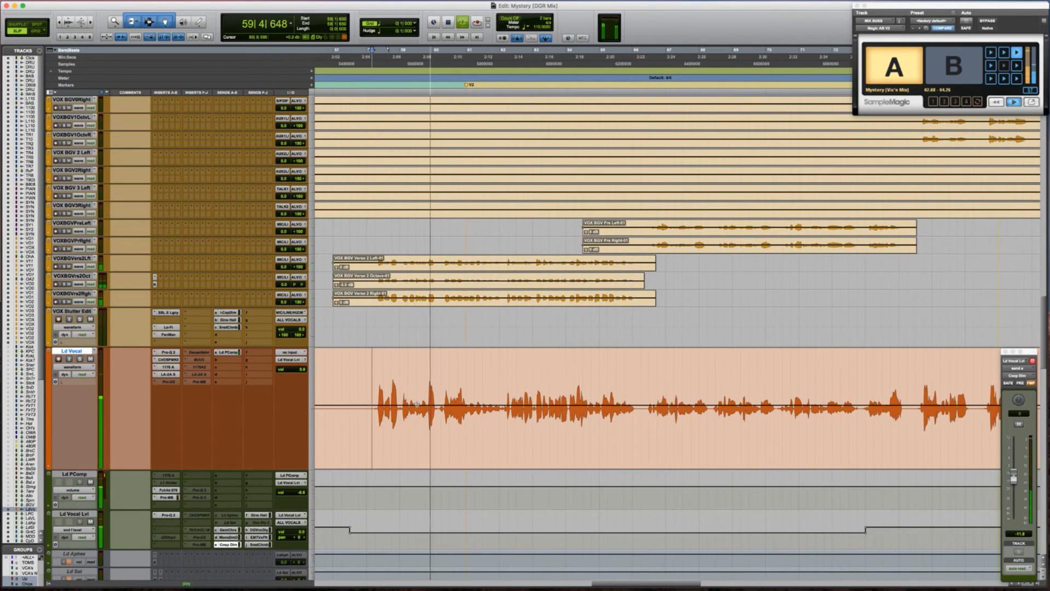
key("space")
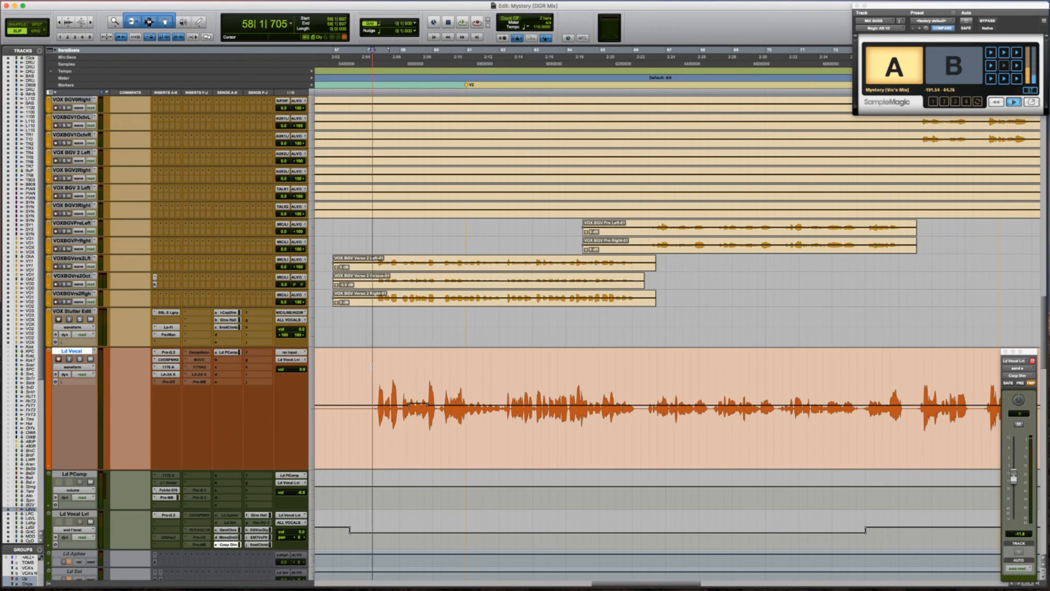
key("space")
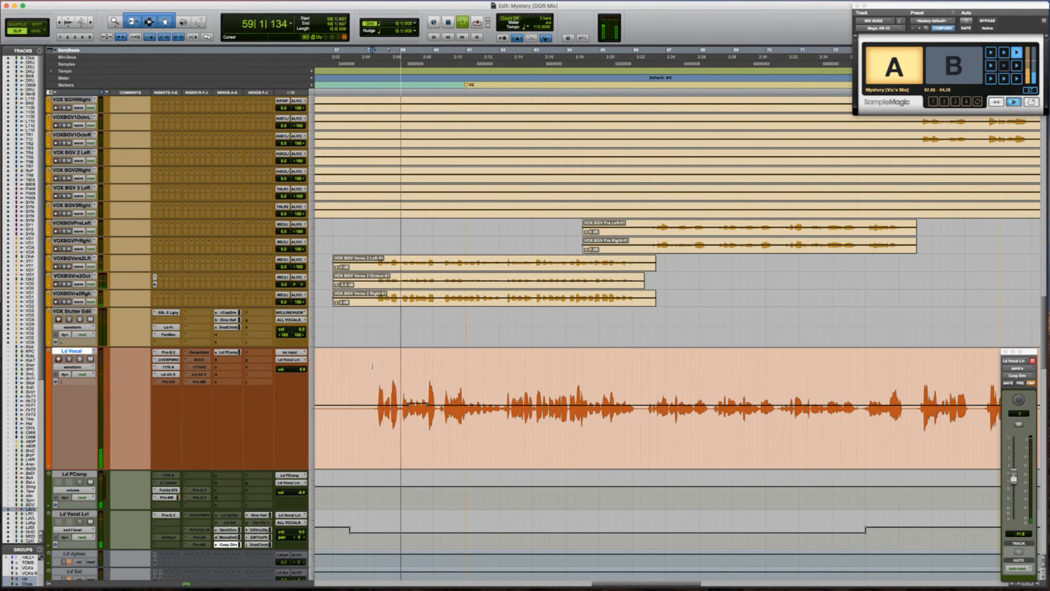
Boost the clip gain at the start of the lead vocal word at 60|2, sloping back down, and trim its peak after auditioning
left_click(444, 379)
key("t")
key("t")
key("space")
key("space")
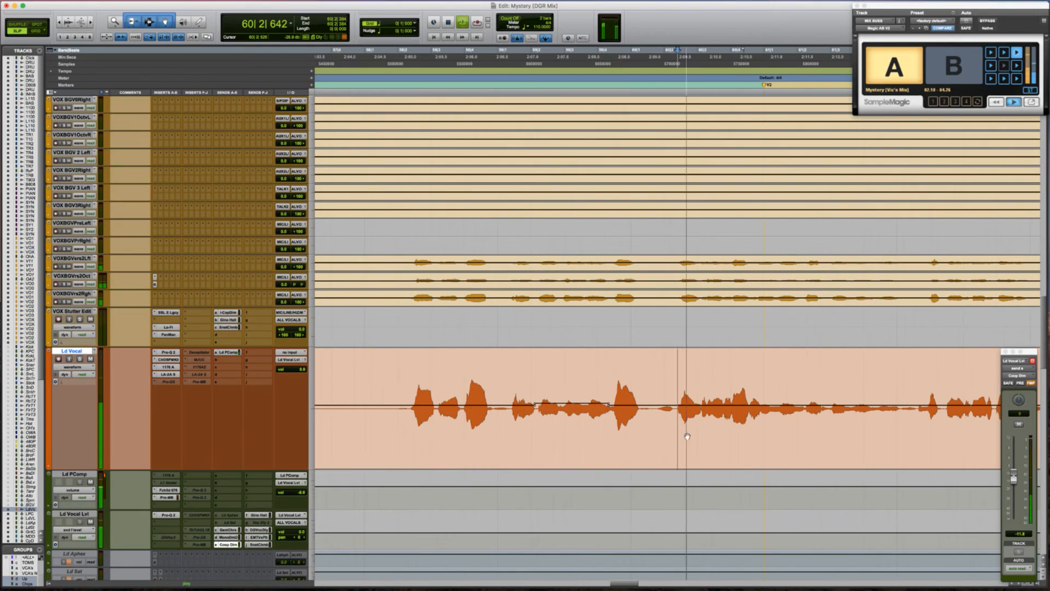
key("space")
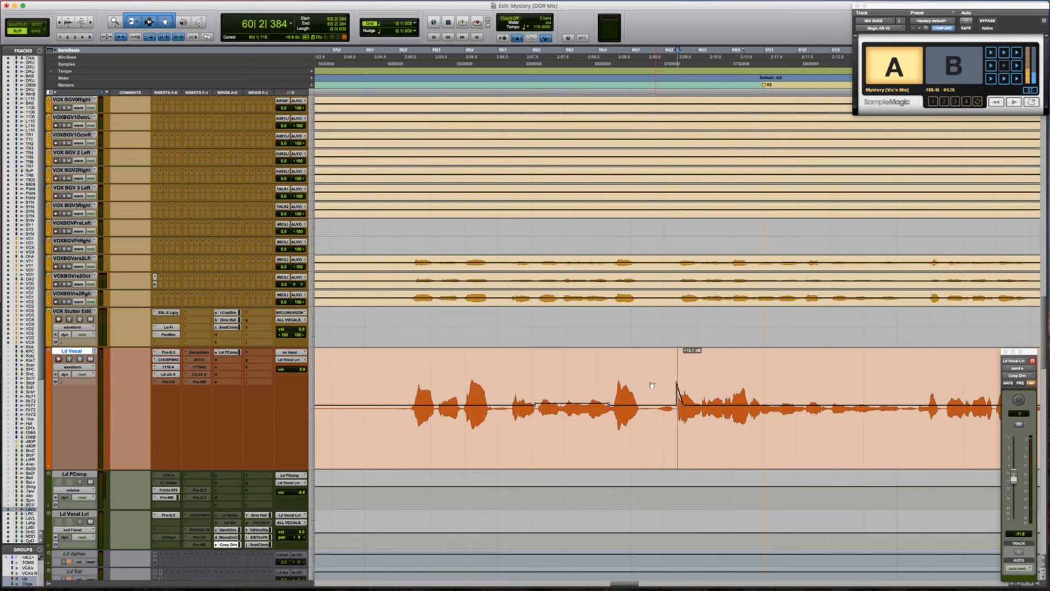
key("space")
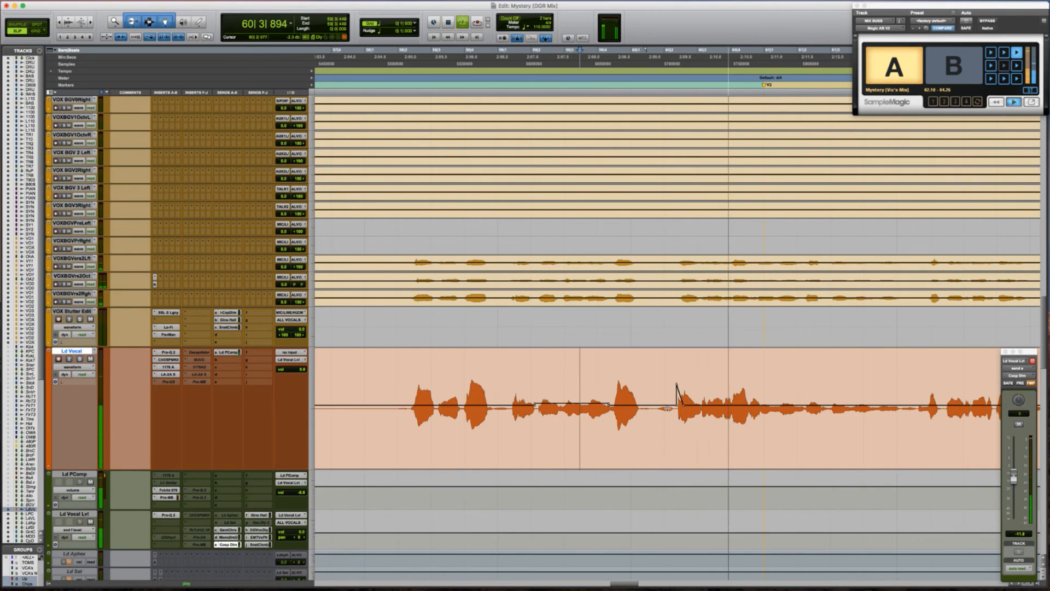
key("space")
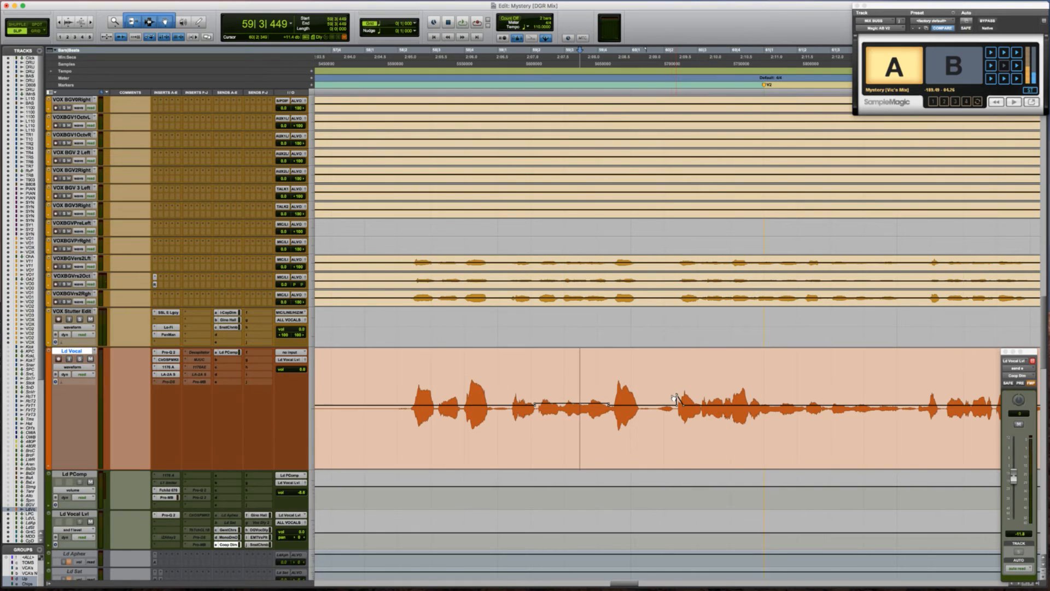
Raise the clip gain slightly on the quiet lead vocal words from late bar 60 to early bar 62, and audition them
key("space")
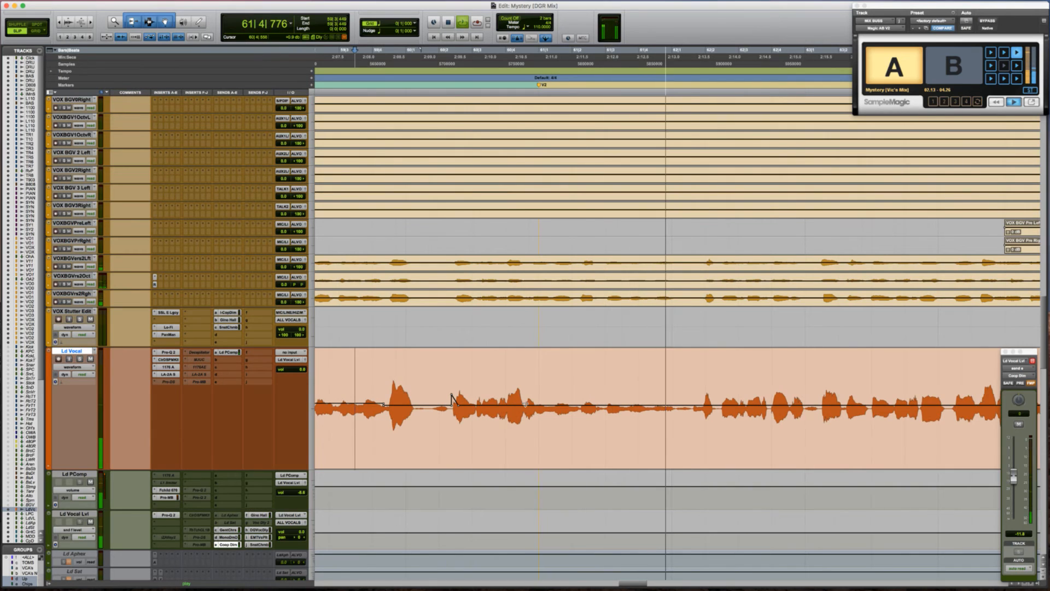
key("space")
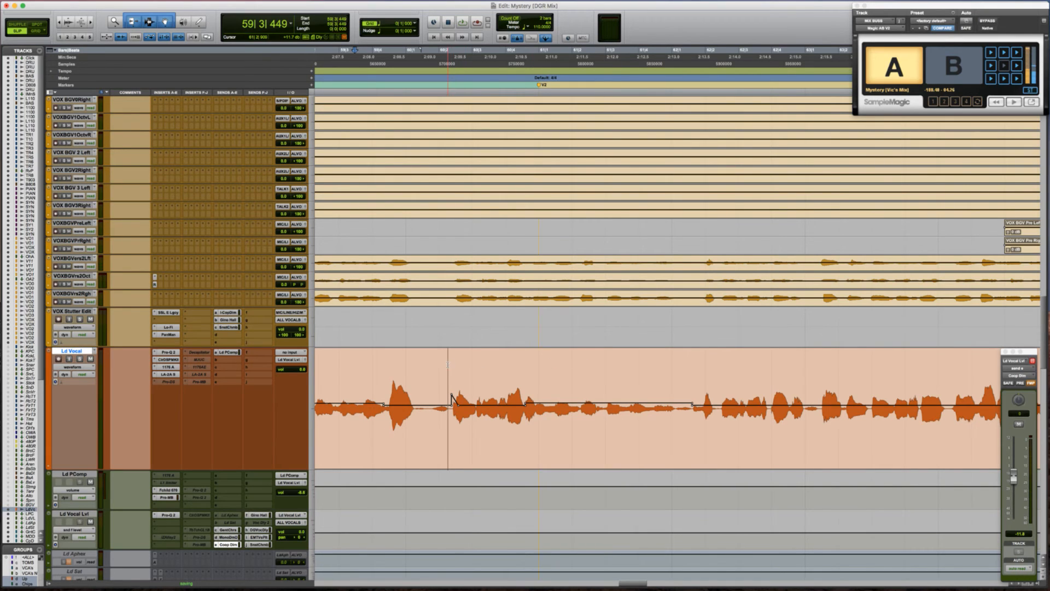
key("space")
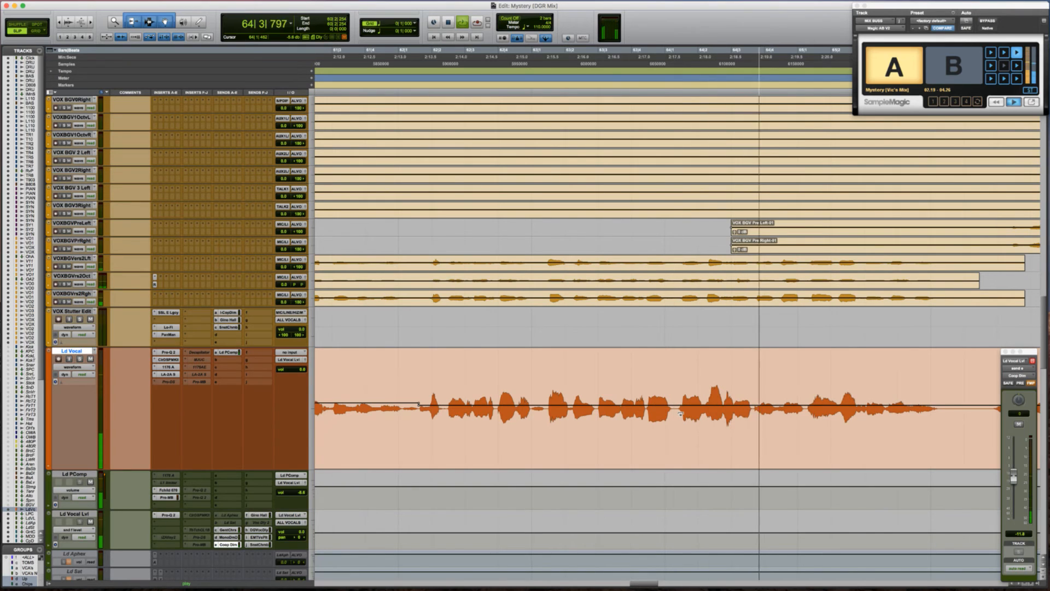
Raise the clip gain on the quieter lead vocal words between 64|3 and 65|1, auditioning from beat 64|1
key("space")
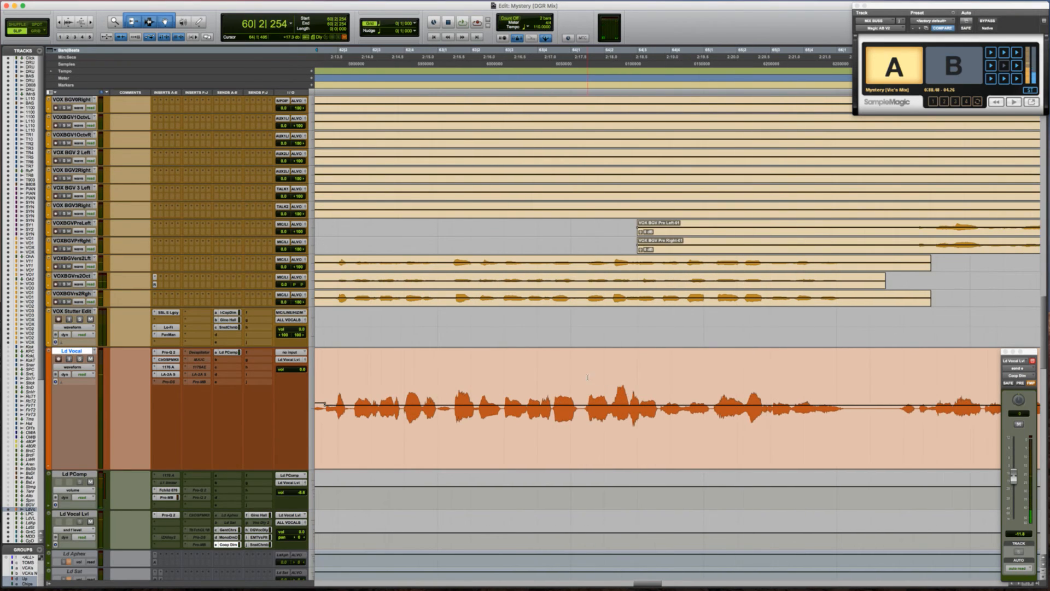
key("space")
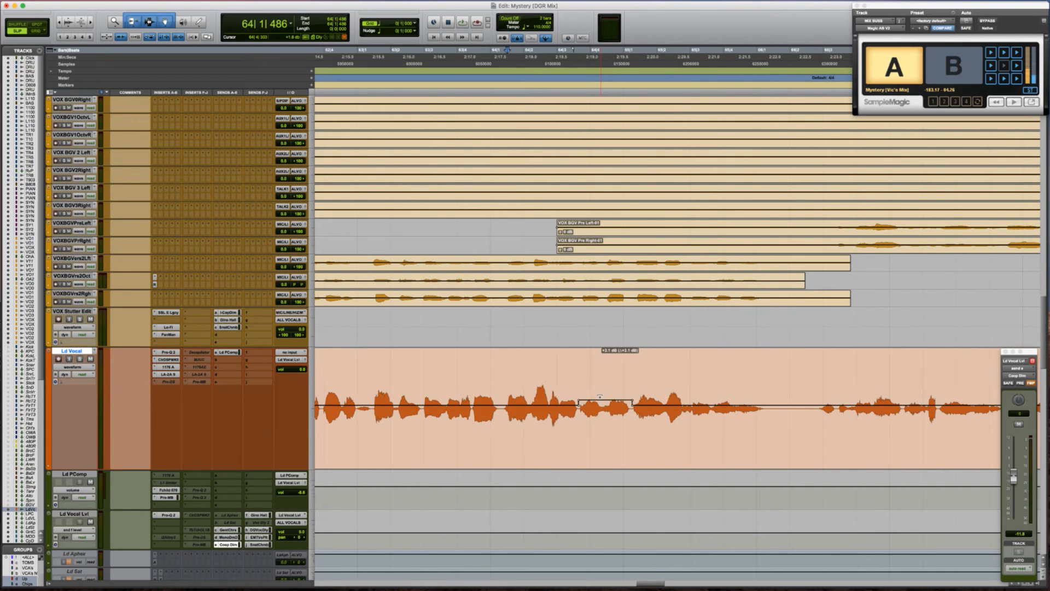
key("space")
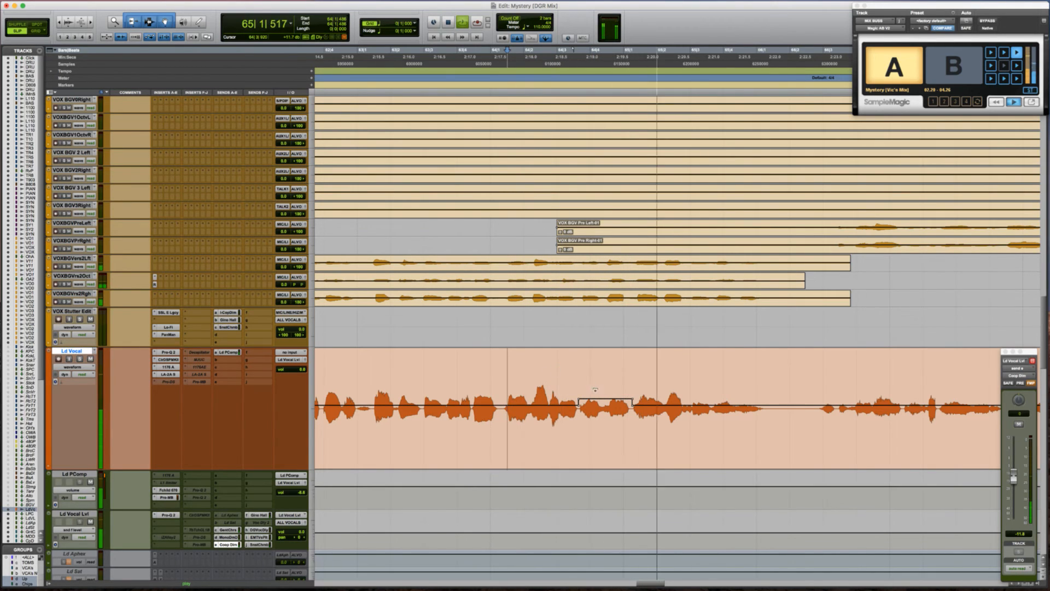
left_click_drag(601, 399, 591, 417)
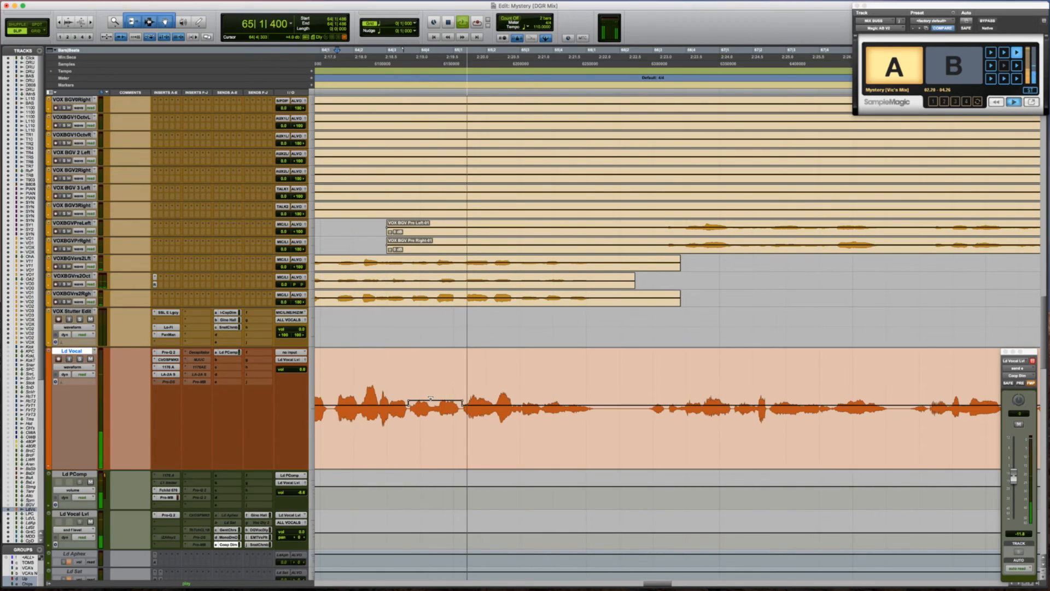
Fine-tune the gain boost ending near 65|1 and slightly raise the clip gain on the fading words leading into bar 66
left_click(429, 400)
left_click_drag(429, 400, 429, 404)
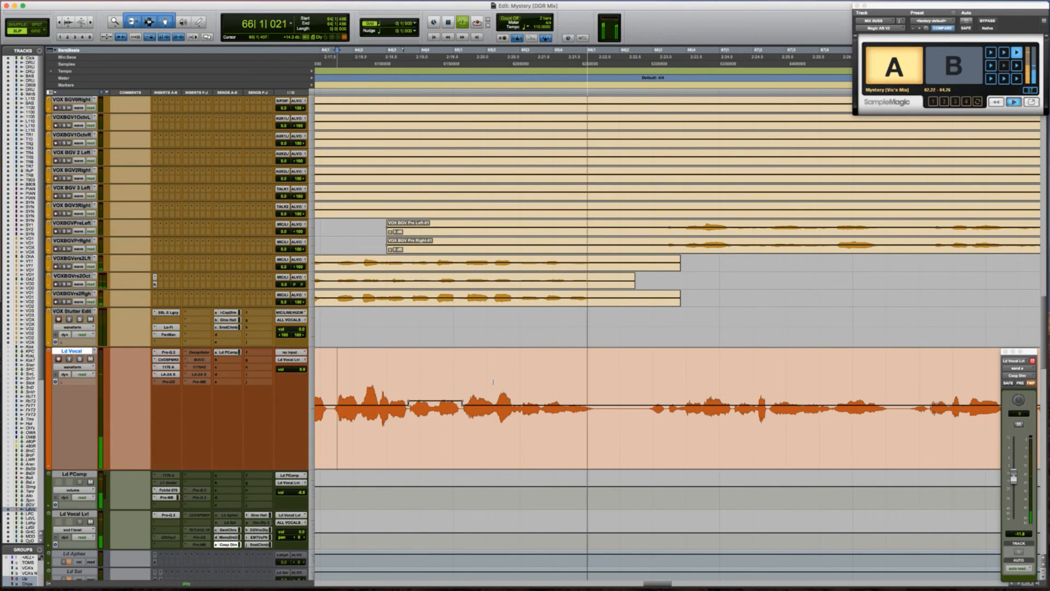
key("space")
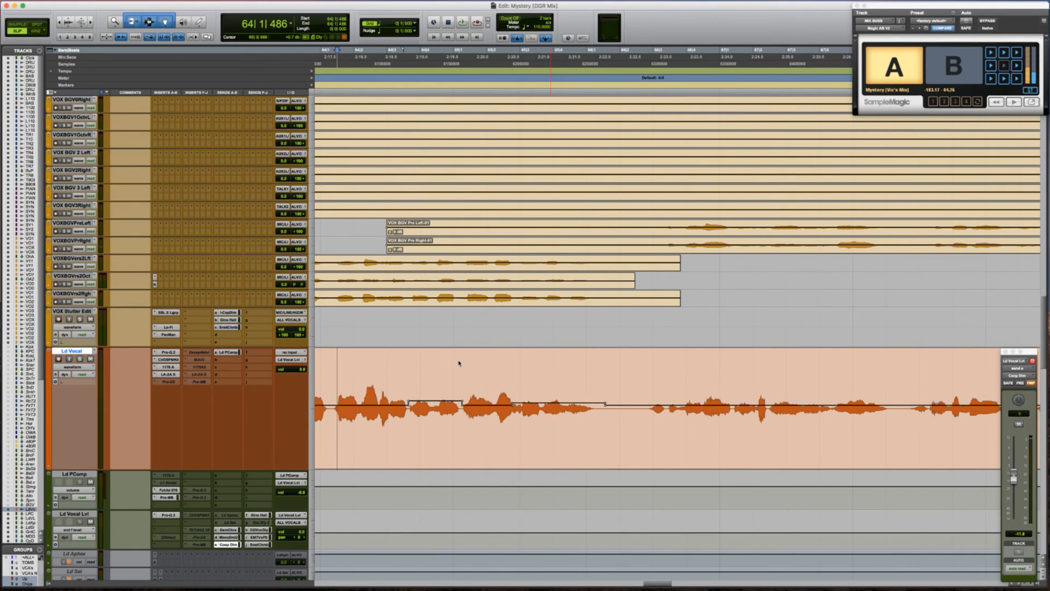
Duplicate the Ld Vocal track with its automation, inserts, sends and group assignments, leaving out the playlists
key("space")
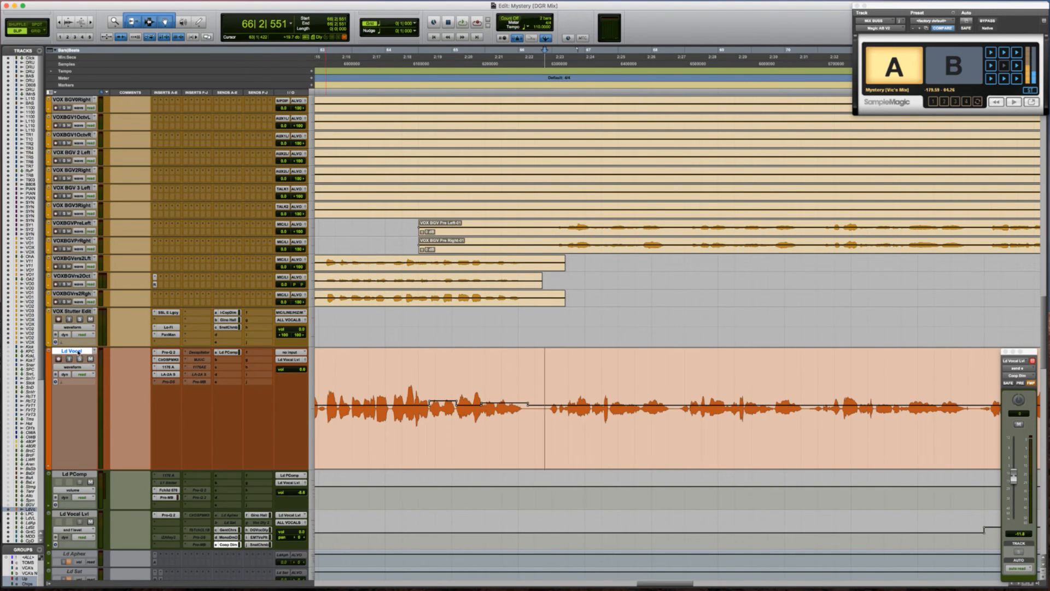
right_click(79, 353)
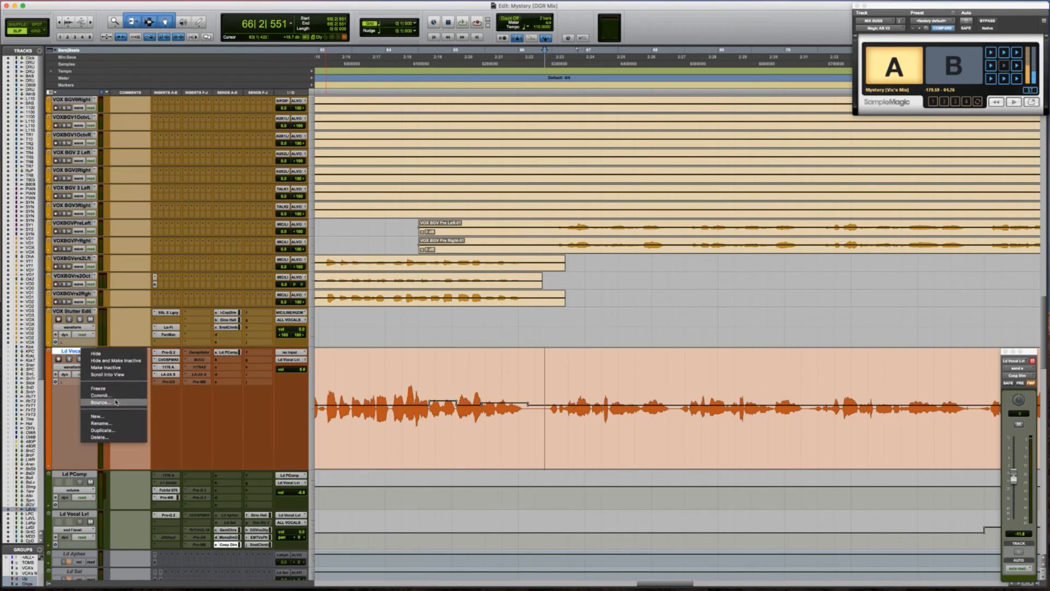
left_click(103, 429)
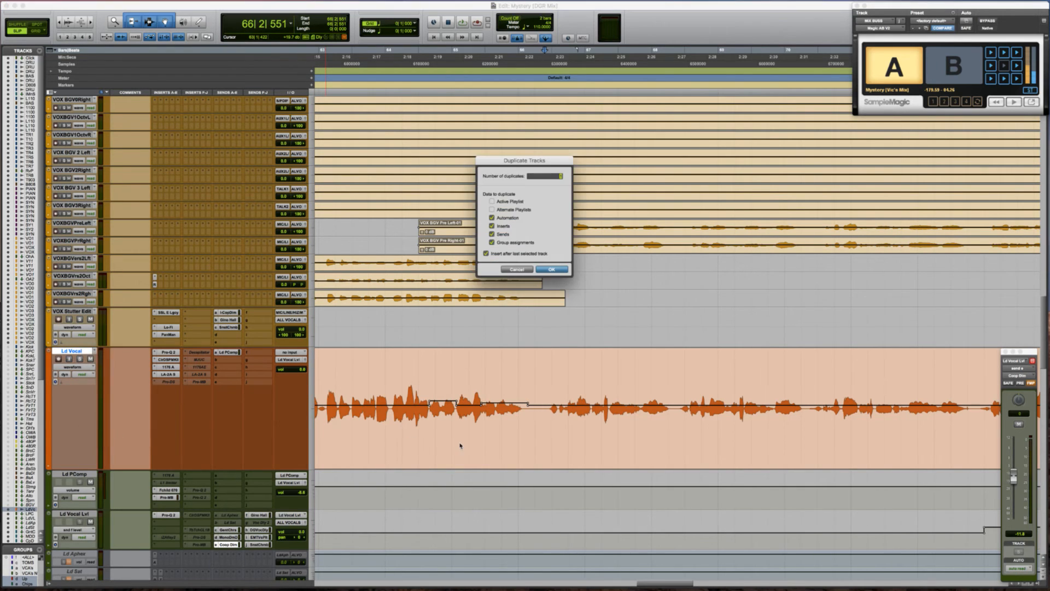
left_click(552, 270)
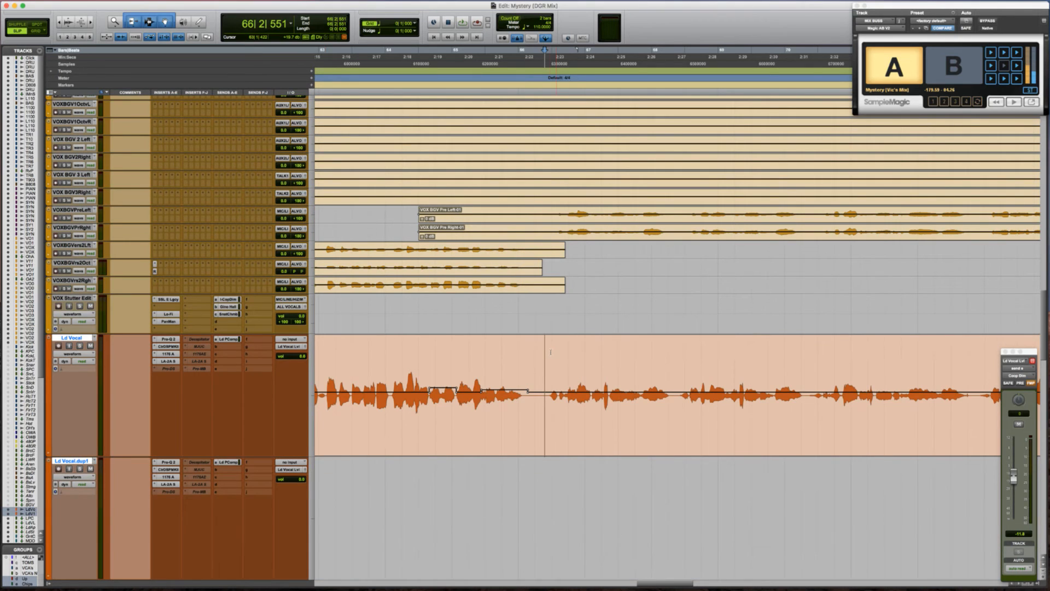
Copy the lead vocal phrase from bar 66 to bar 68 onto the duplicate track at the same position
left_click(621, 354, "shift")
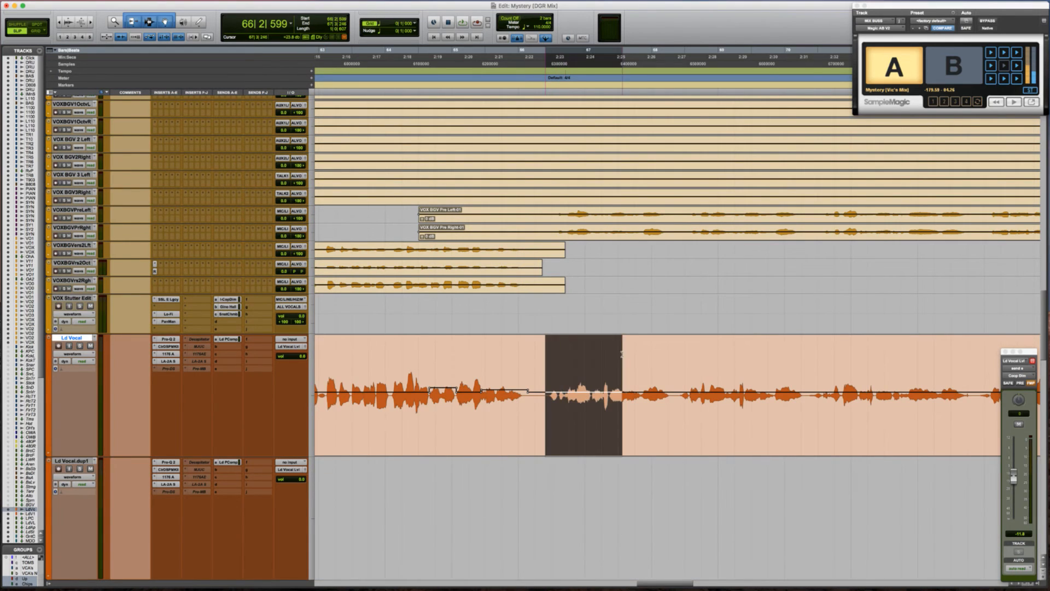
left_click(677, 359, "shift")
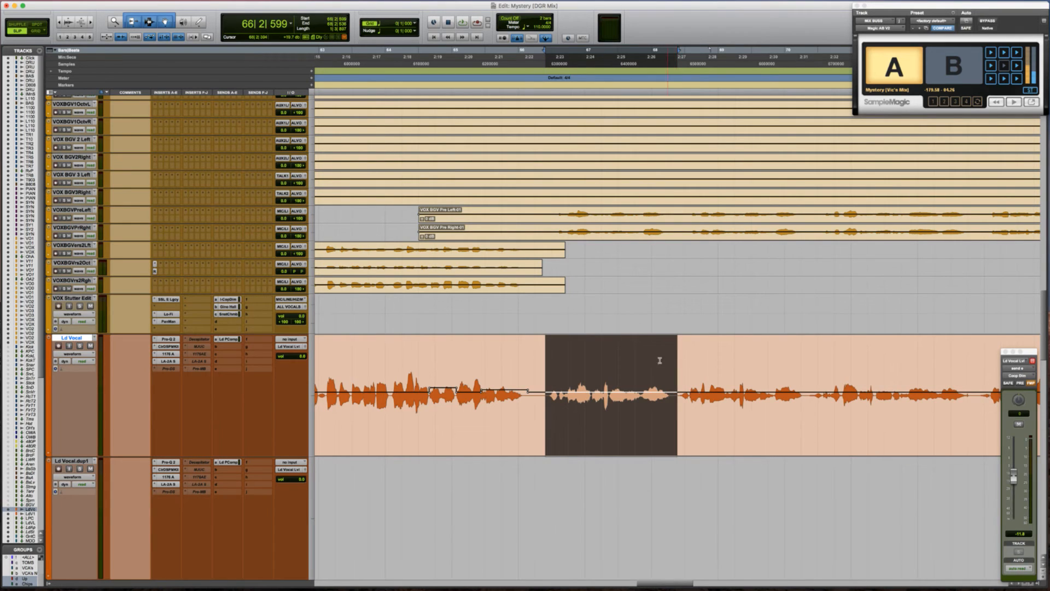
key("super+c")
key("semicolon")
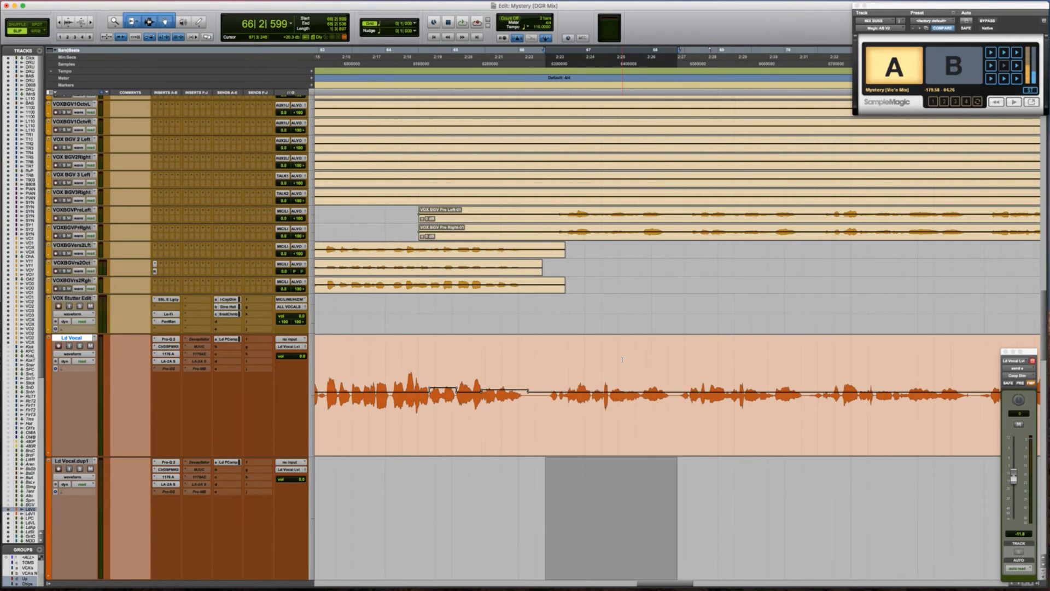
key("super+v")
Insert the mono Blue Cat's PatchWork plug-in in the first insert slot of the duplicate vocal track
scroll(489, 404, "down", 3)
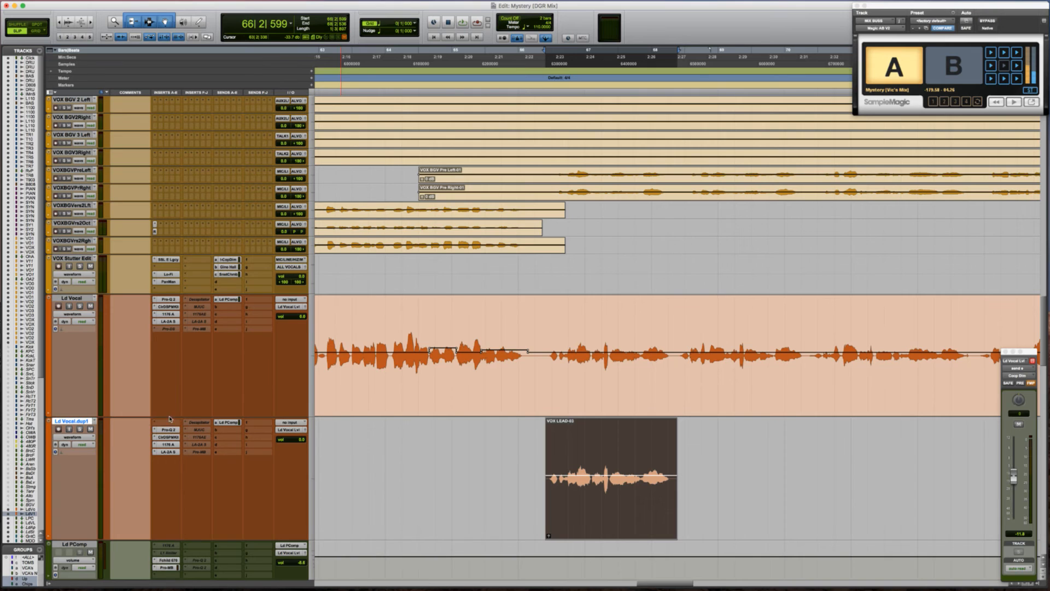
left_click(158, 423)
mouse_move(181, 460)
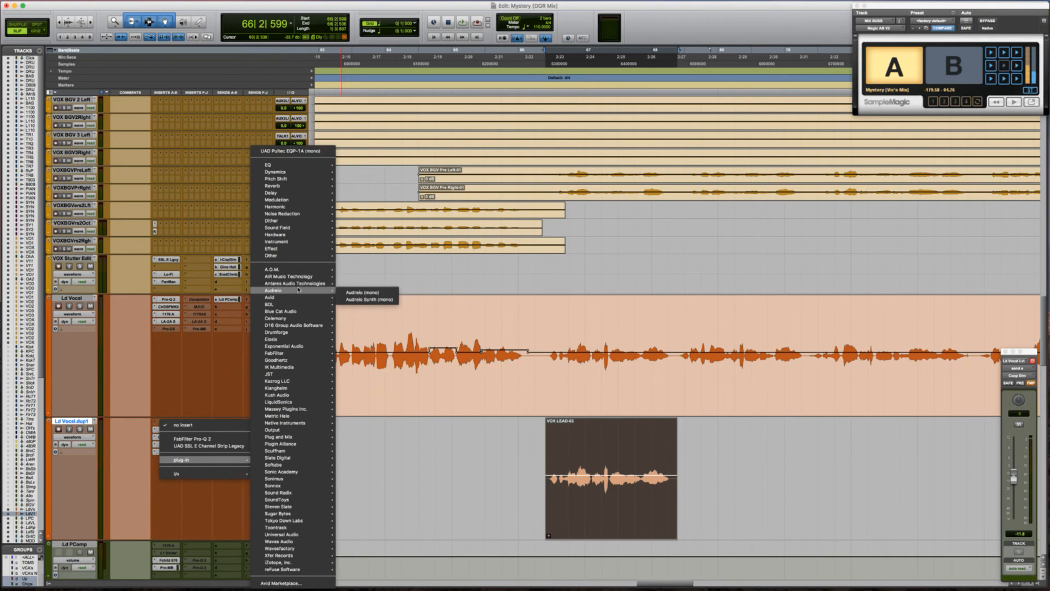
mouse_move(300, 297)
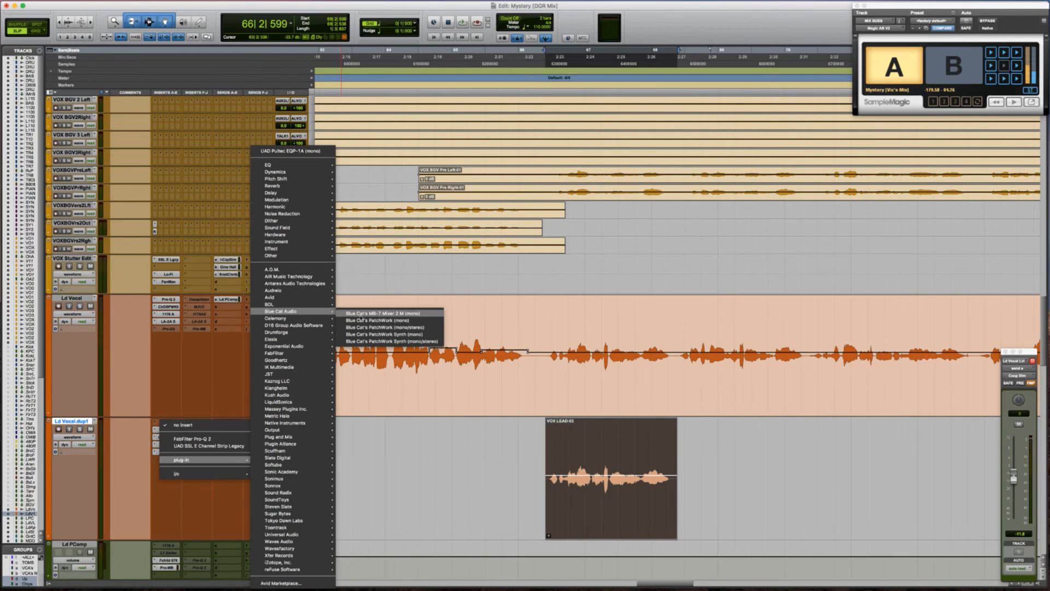
left_click(392, 322)
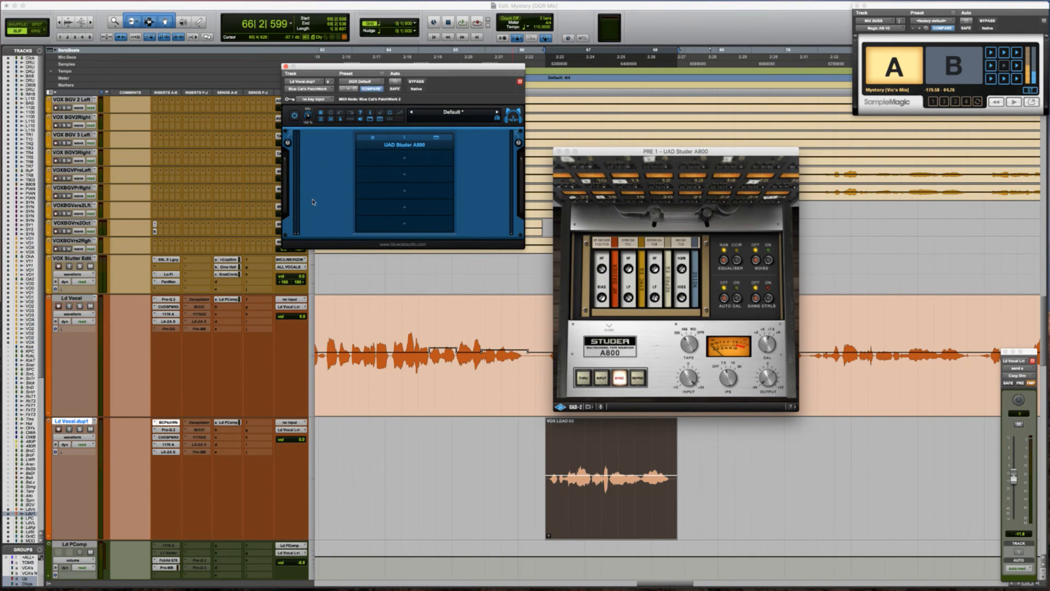
Play the copied phrase while strongly raising its clip gain to drive the tape plug-in, and lower PatchWork's output gain
key("space")
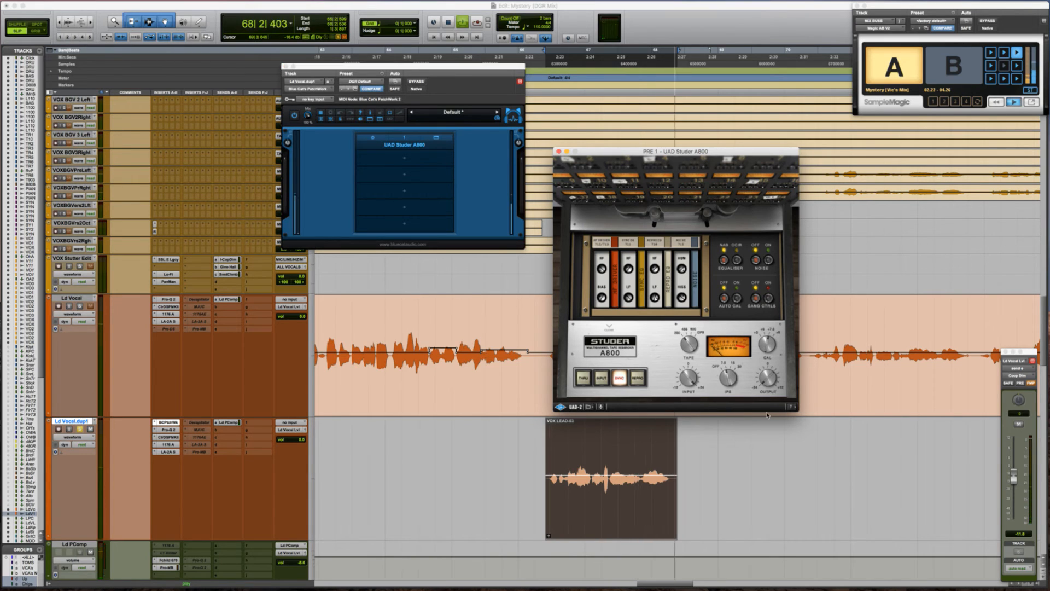
left_click(549, 536)
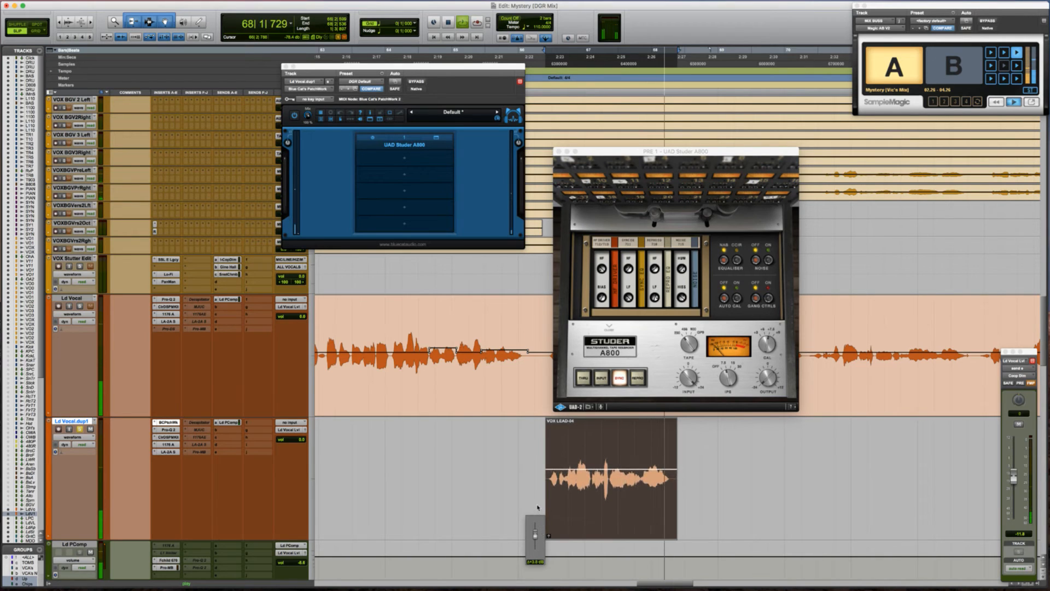
left_click_drag(537, 506, 594, 361)
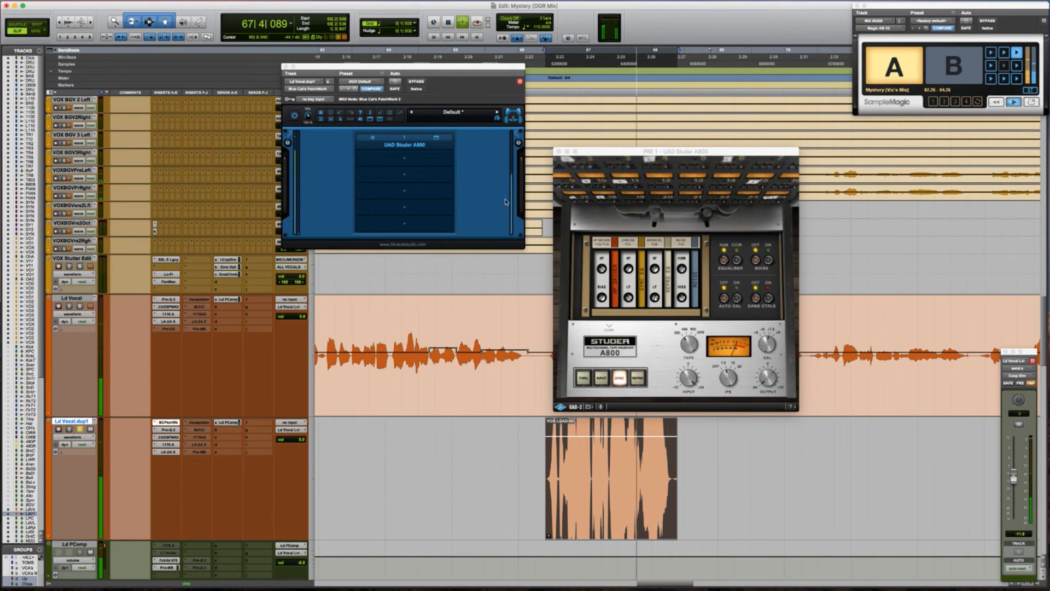
mouse_move(516, 165)
left_click_drag(517, 165, 515, 159)
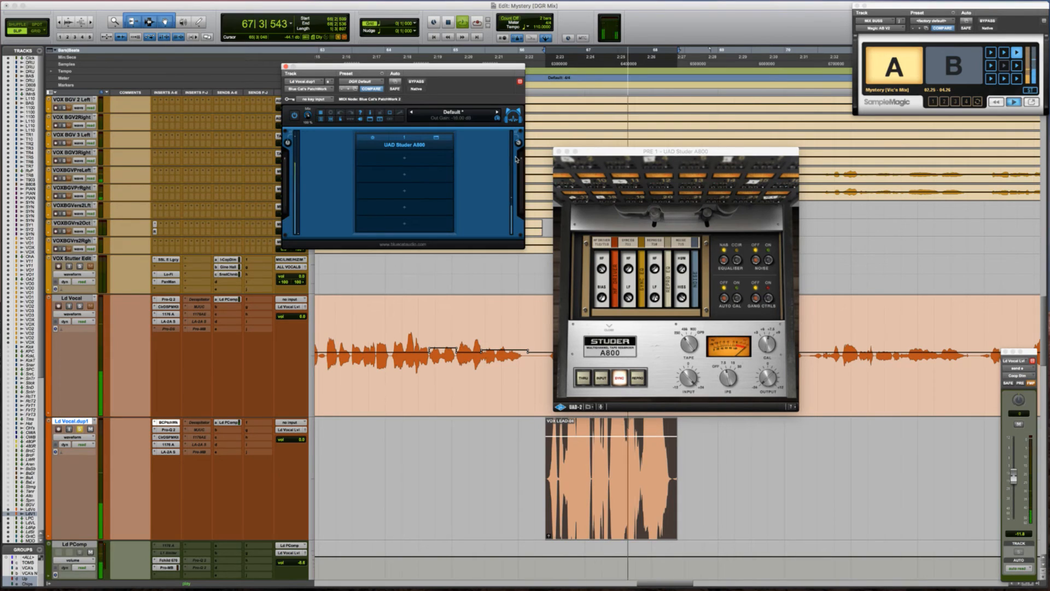
Pull the duplicate vocal track's volume all the way down and blend it back up under the lead vocal during playback
left_click(186, 438)
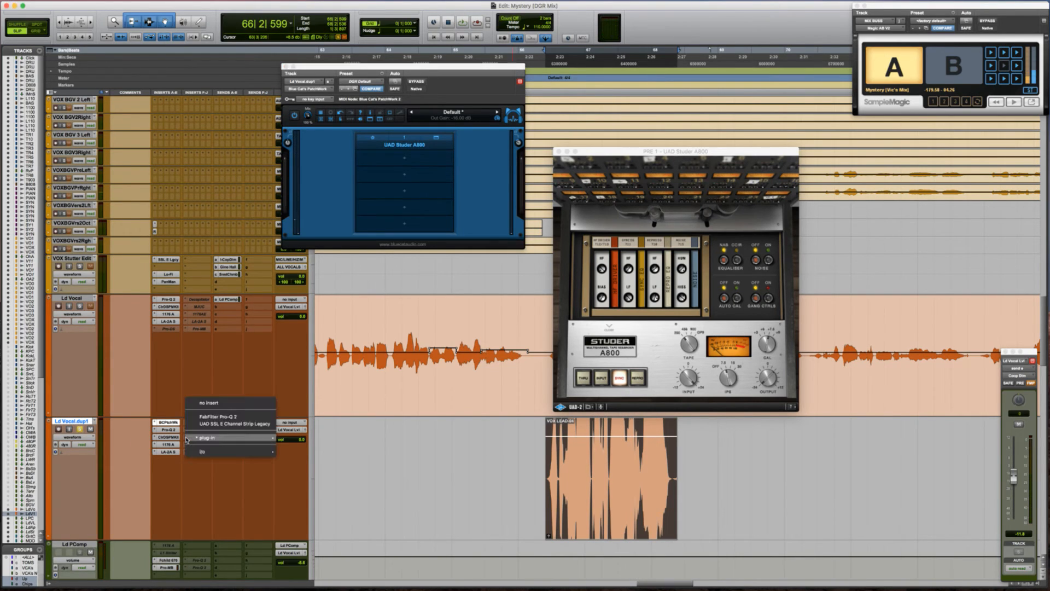
left_click(154, 398)
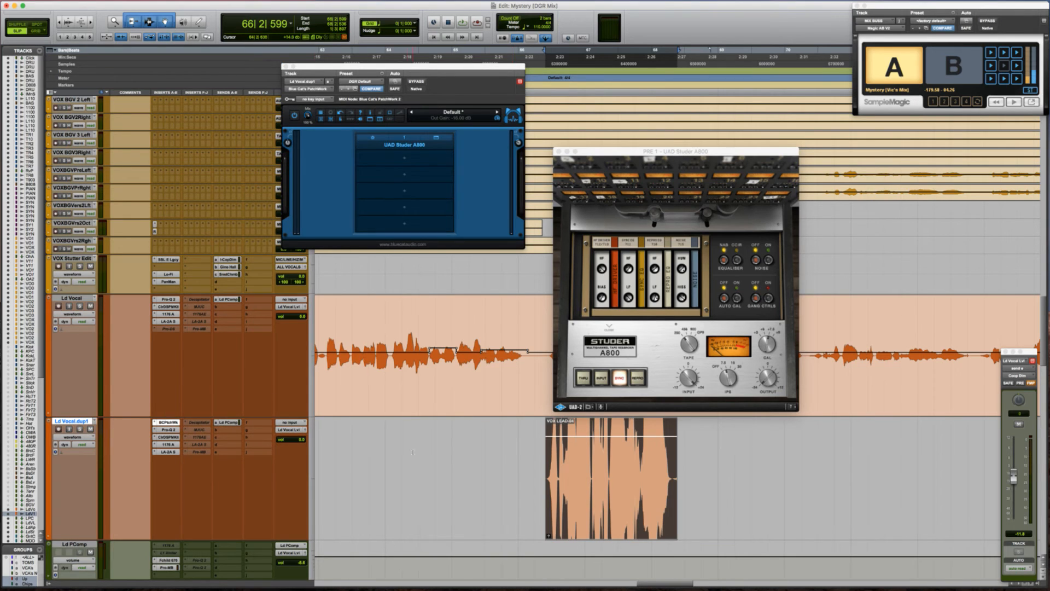
left_click(458, 455)
left_click_drag(293, 443, 295, 483)
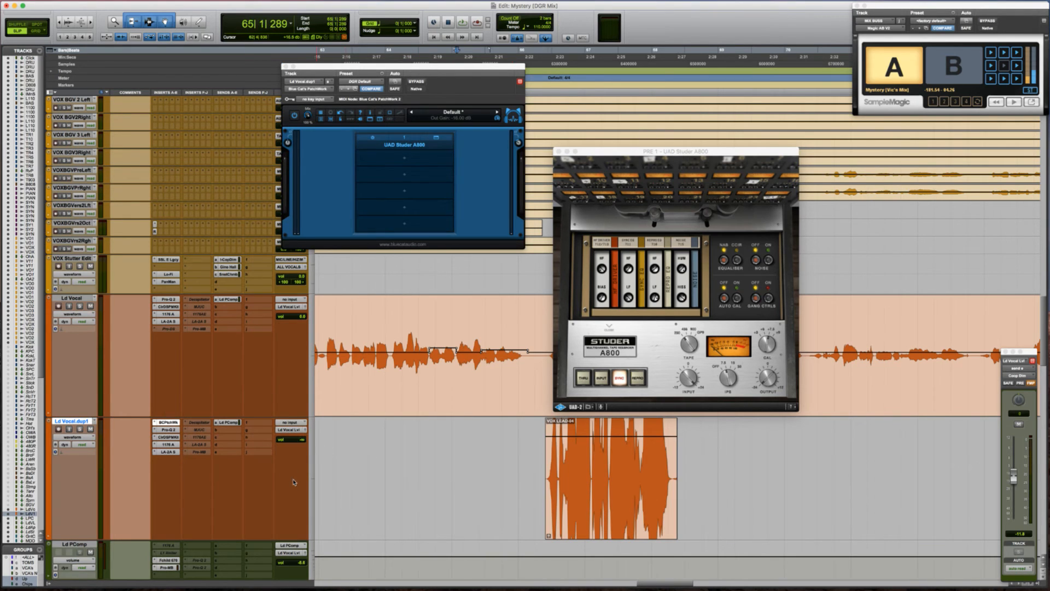
key("space")
left_click(294, 441)
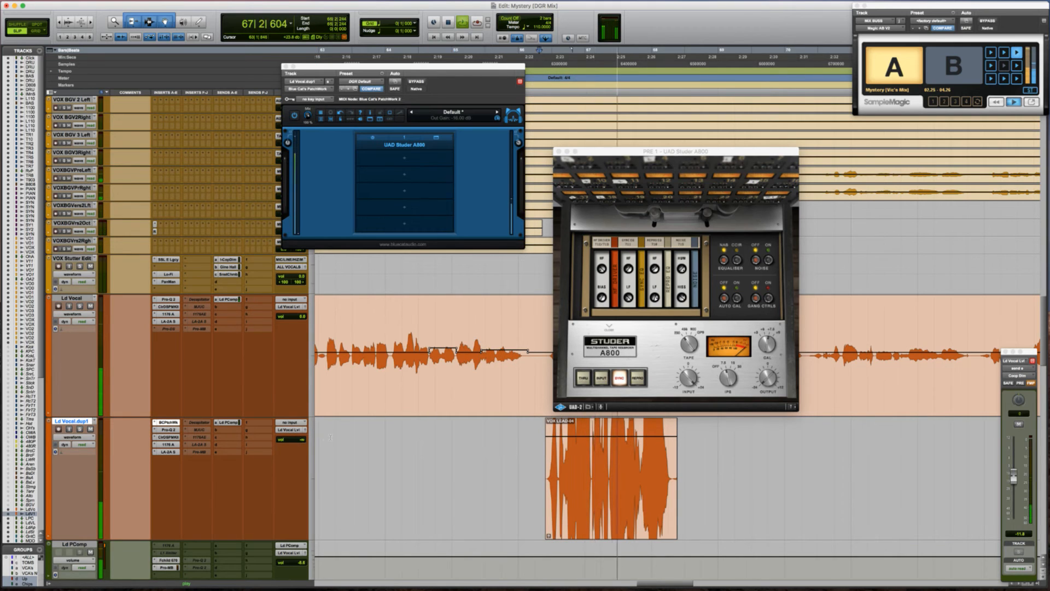
left_click(296, 441)
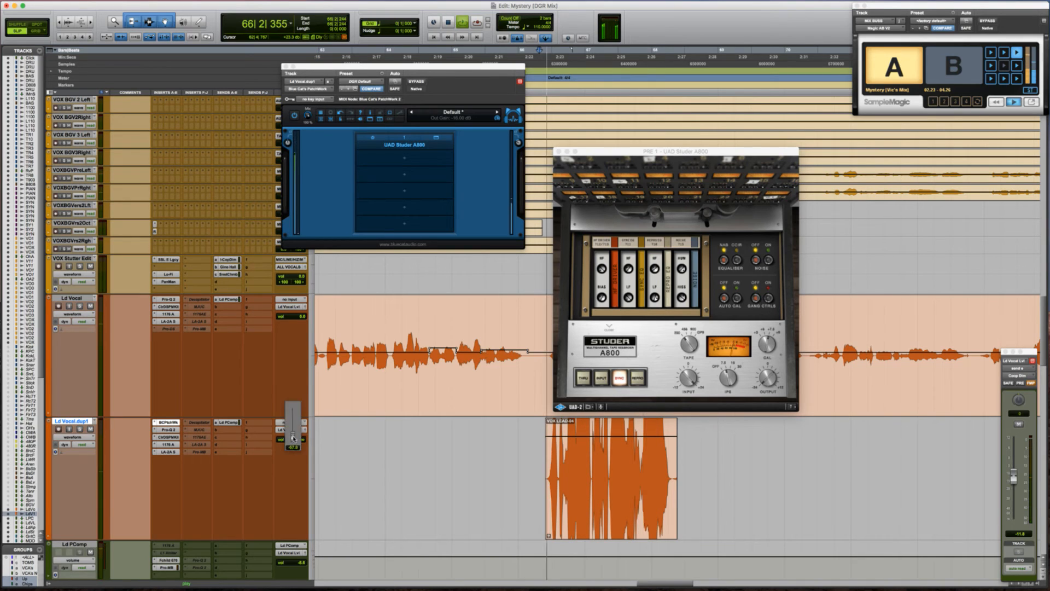
mouse_move(293, 435)
left_mouse_down()
mouse_move(294, 417)
mouse_move(294, 436)
left_mouse_up()
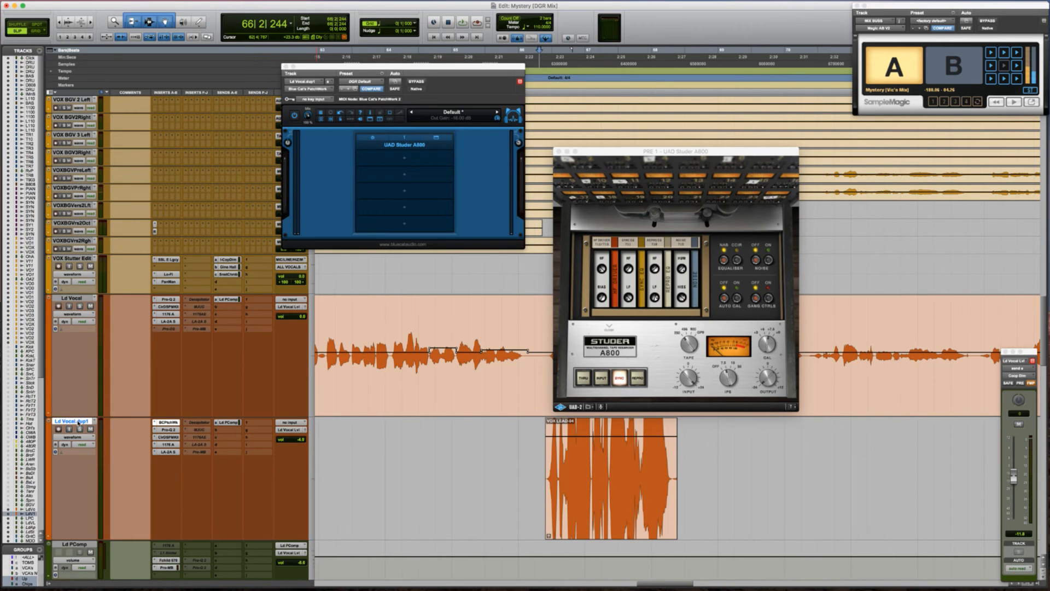
Delete the Ld Vocal.dup1 track together with its active clip
right_click(80, 422)
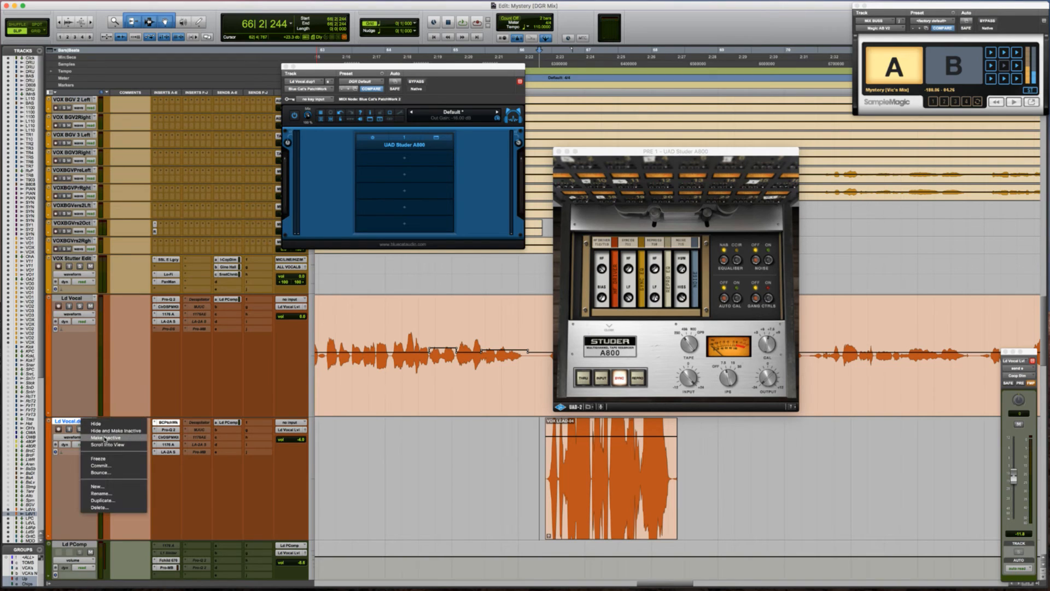
left_click(101, 510)
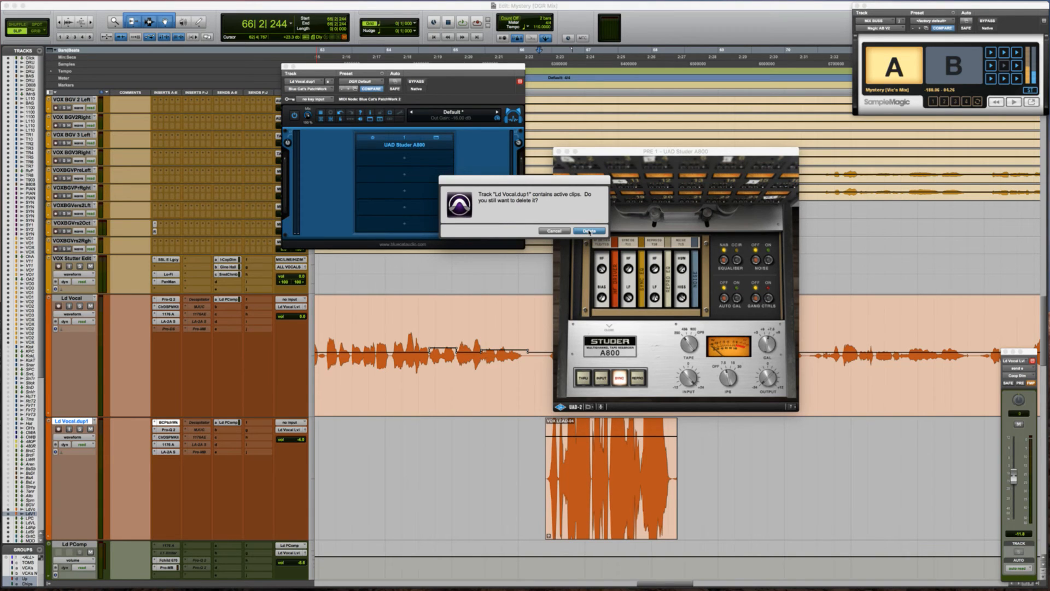
left_click(589, 230)
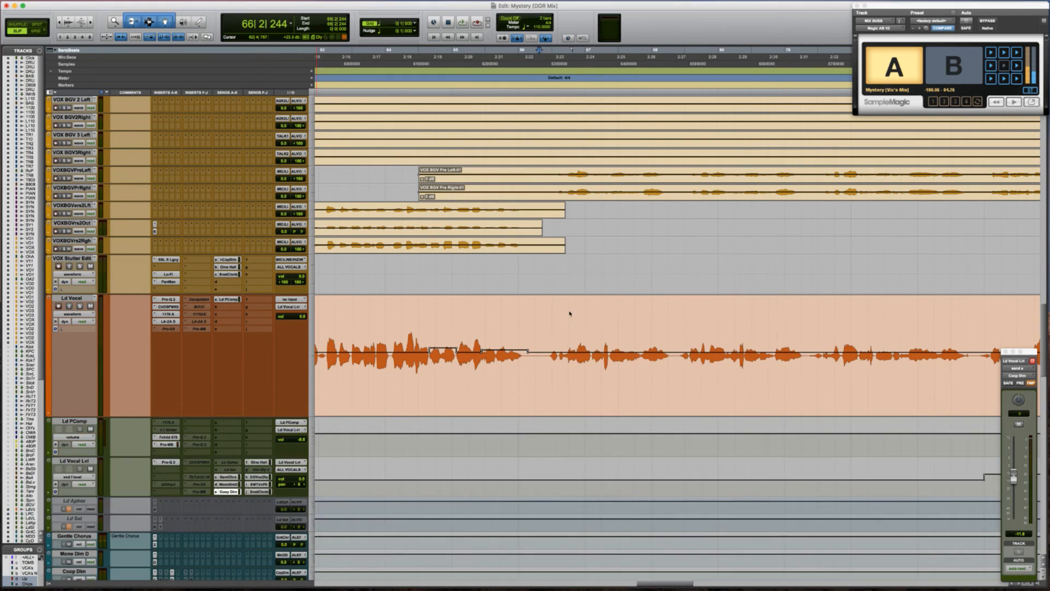
Play the section from bar 66 in the full mix and audition the two VOXBGVPre backing vocal tracks in solo
left_click(545, 328)
key("space")
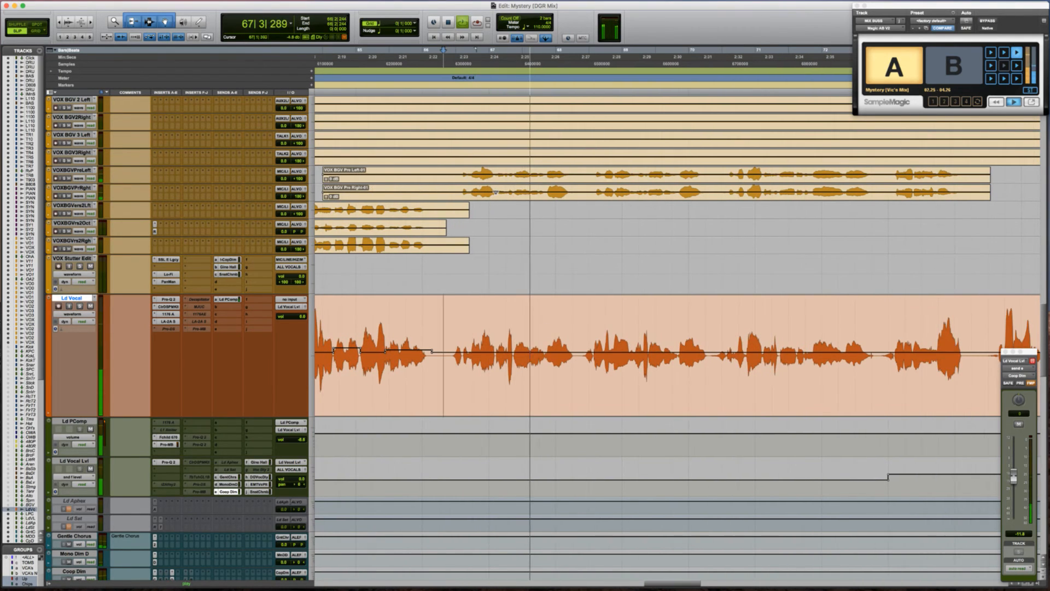
key("space")
left_click(80, 171)
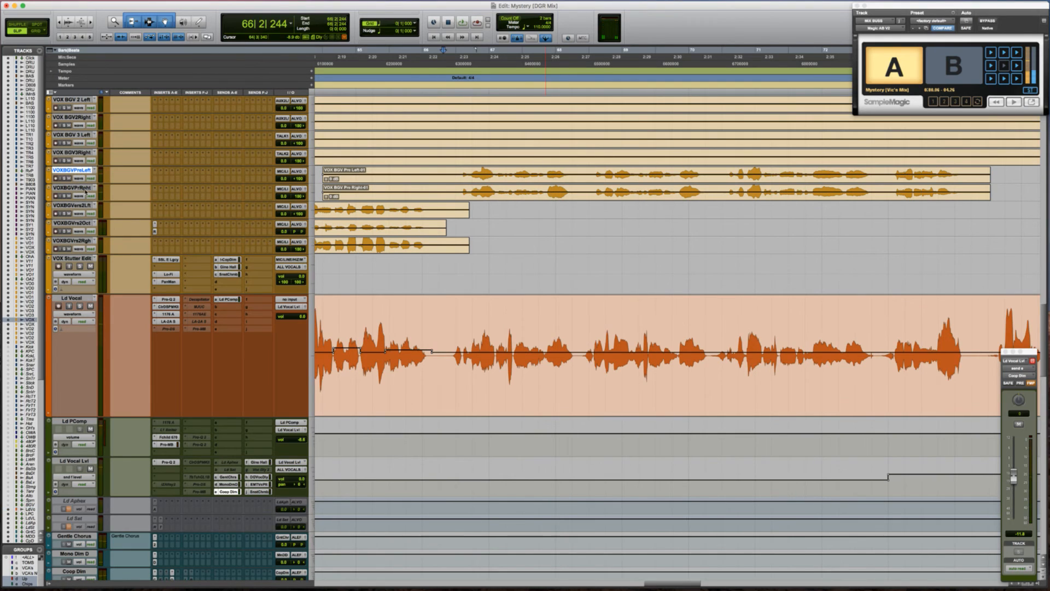
key("space")
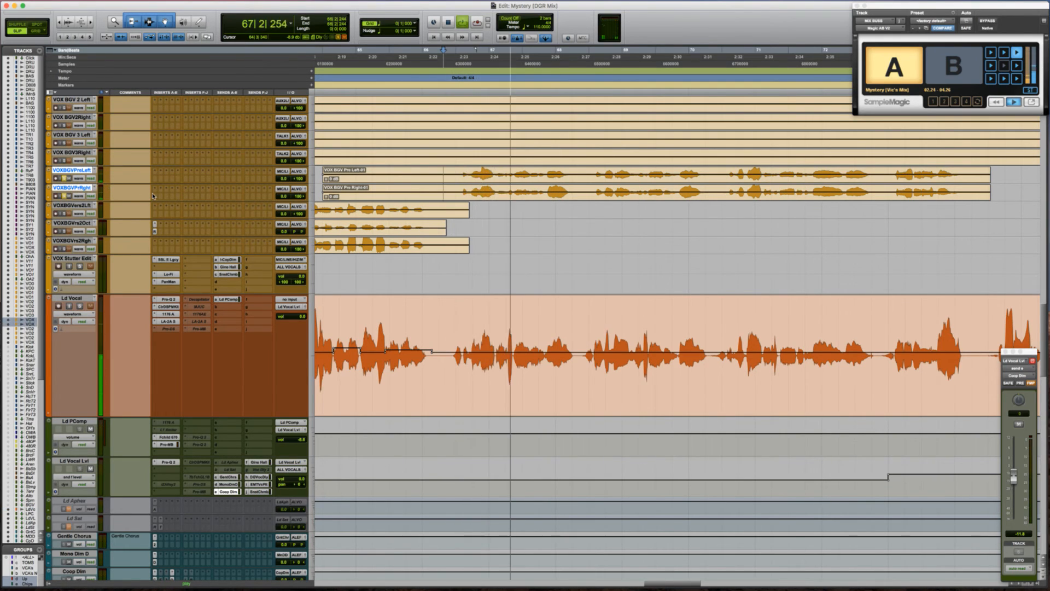
key("r")
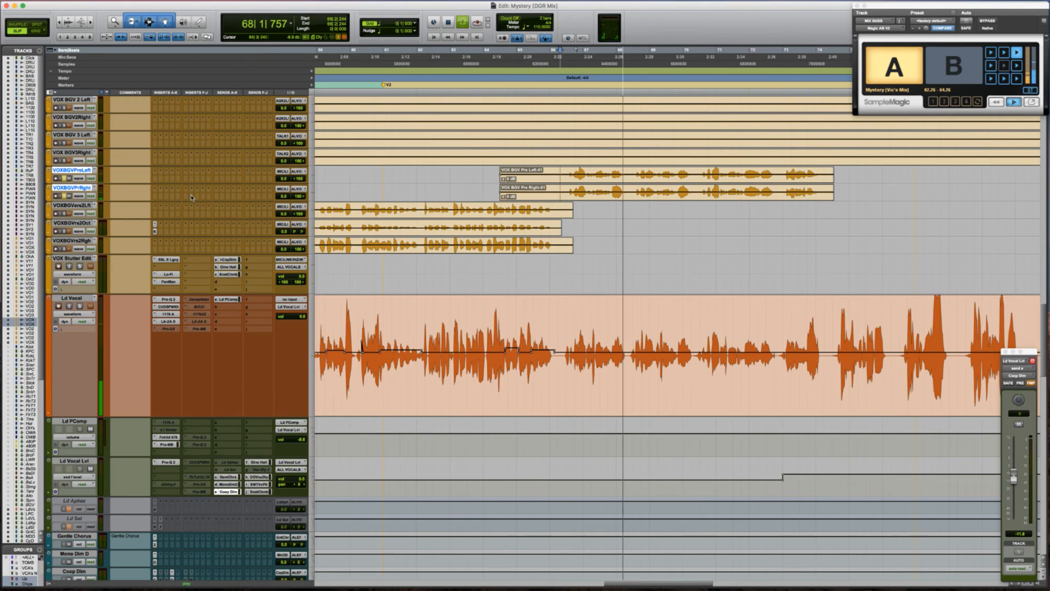
key("space")
key("space")
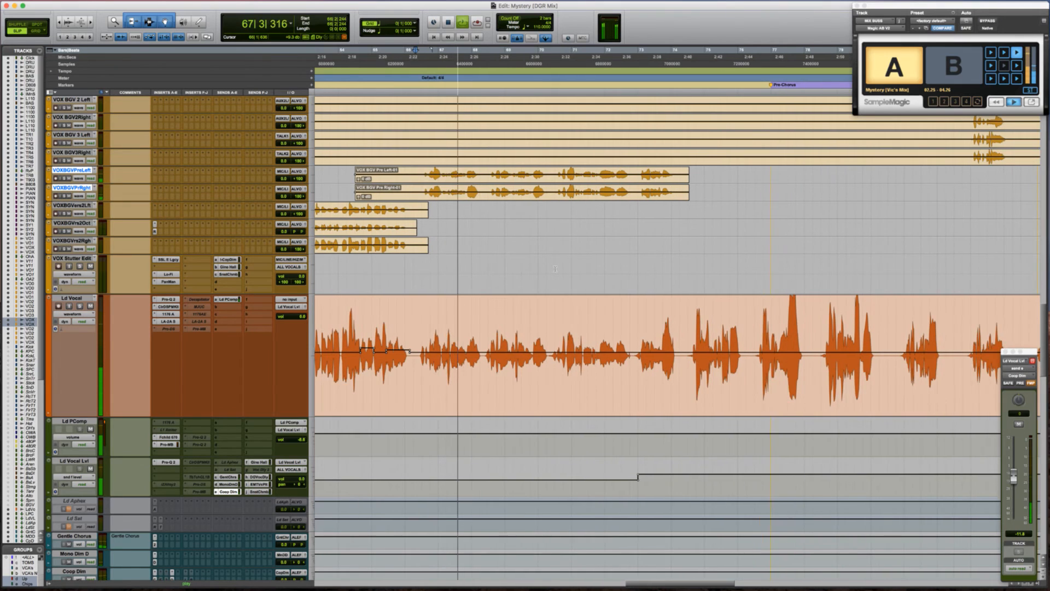
Raise the clip gain of the short quiet passage on Ld Vocal starting at 69|1|418
left_click(461, 325)
key("t")
key("t")
key("t")
key("space")
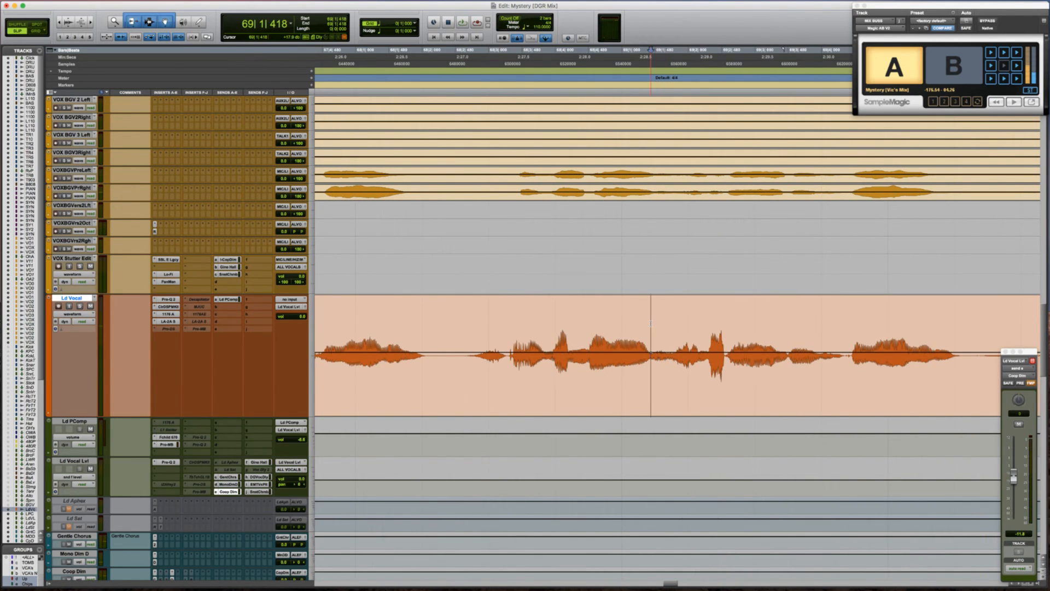
key("space")
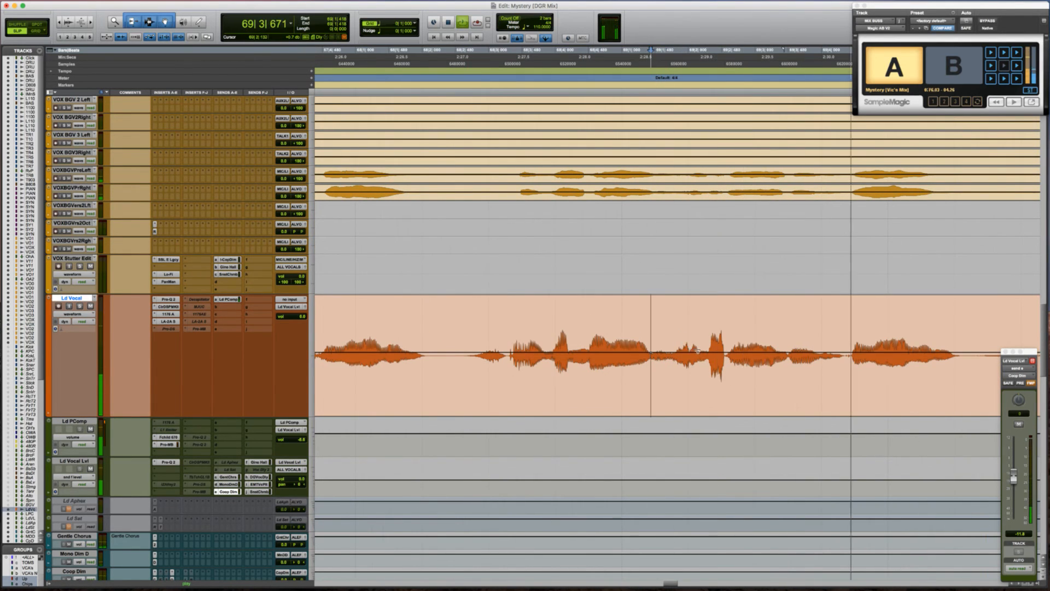
key("space")
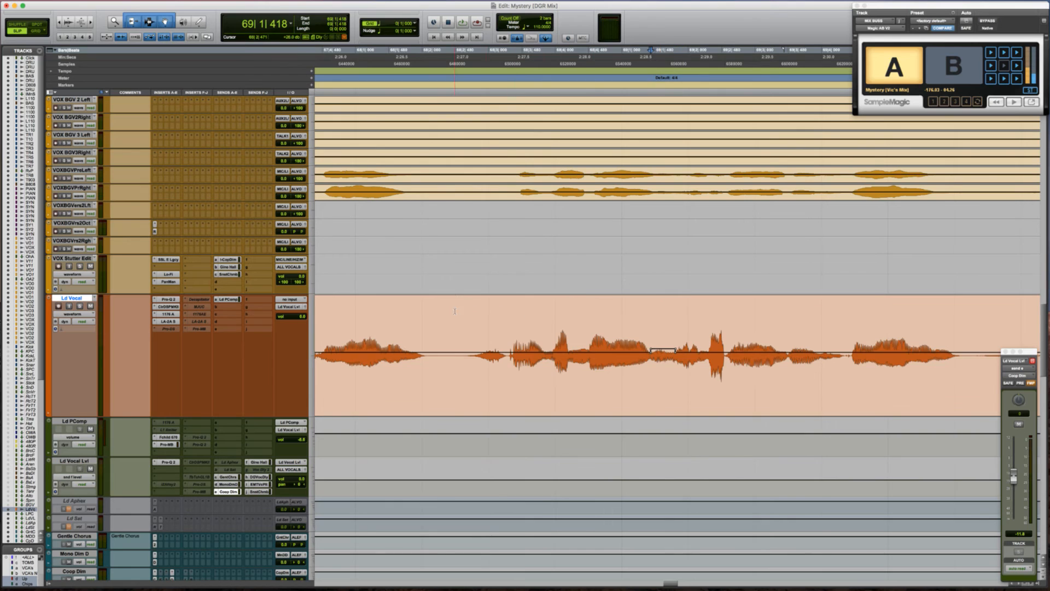
Play Ld Vocal from 68|2|471 into bar 74 and raise the clip gain of the short quiet passage late in bar 71
key("space")
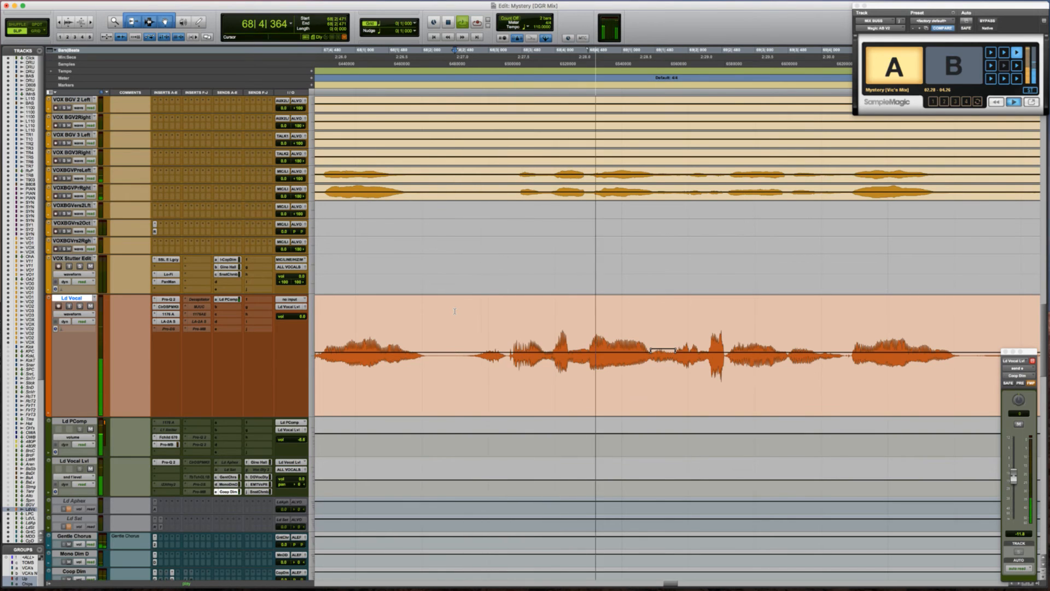
scroll(533, 321, "right", 4)
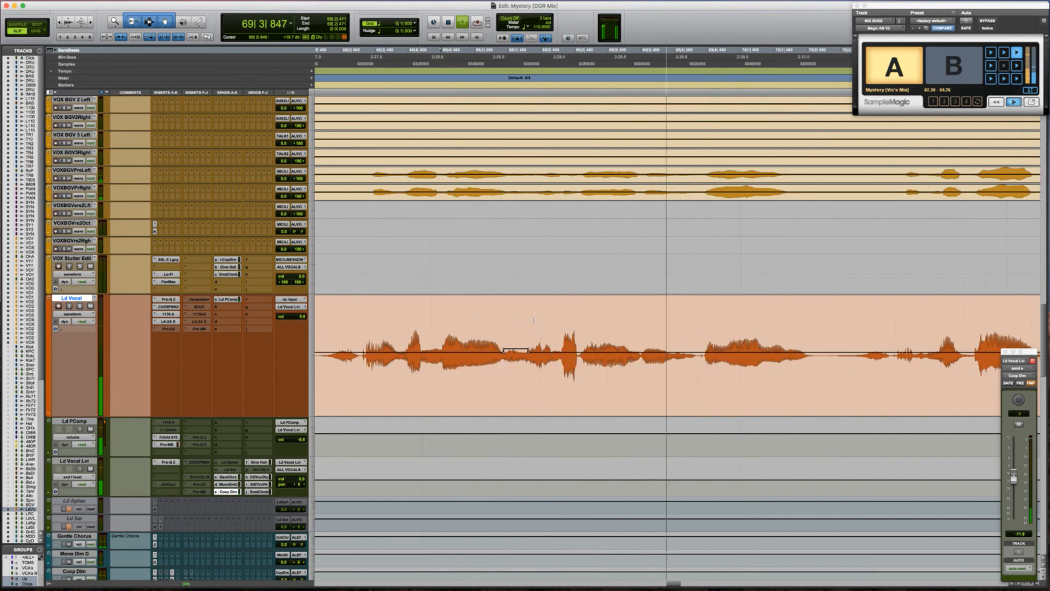
key("r")
key("r")
scroll(533, 321, "right", 5)
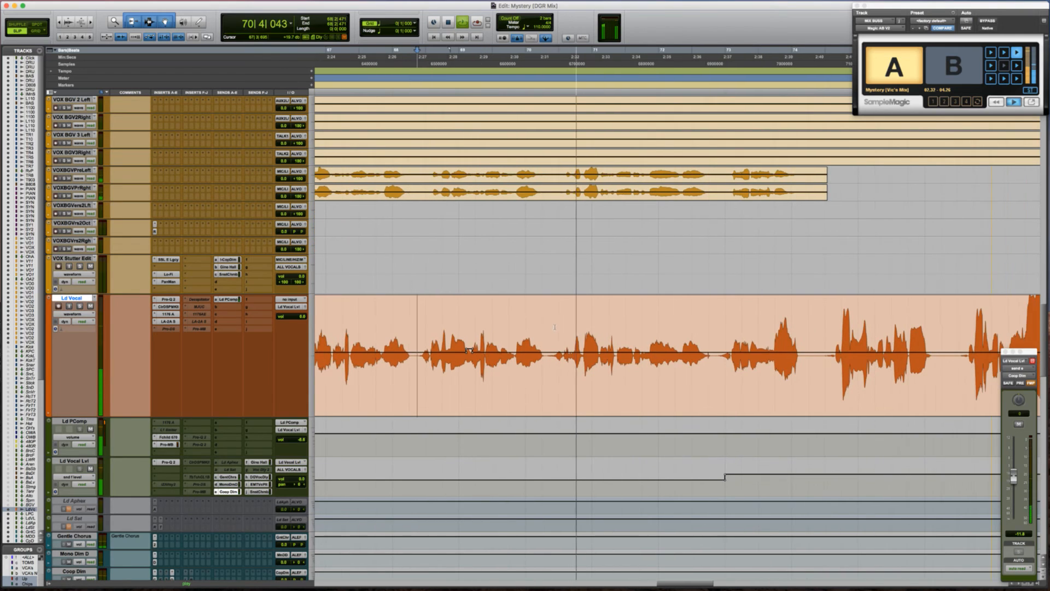
scroll(569, 329, "right", 2)
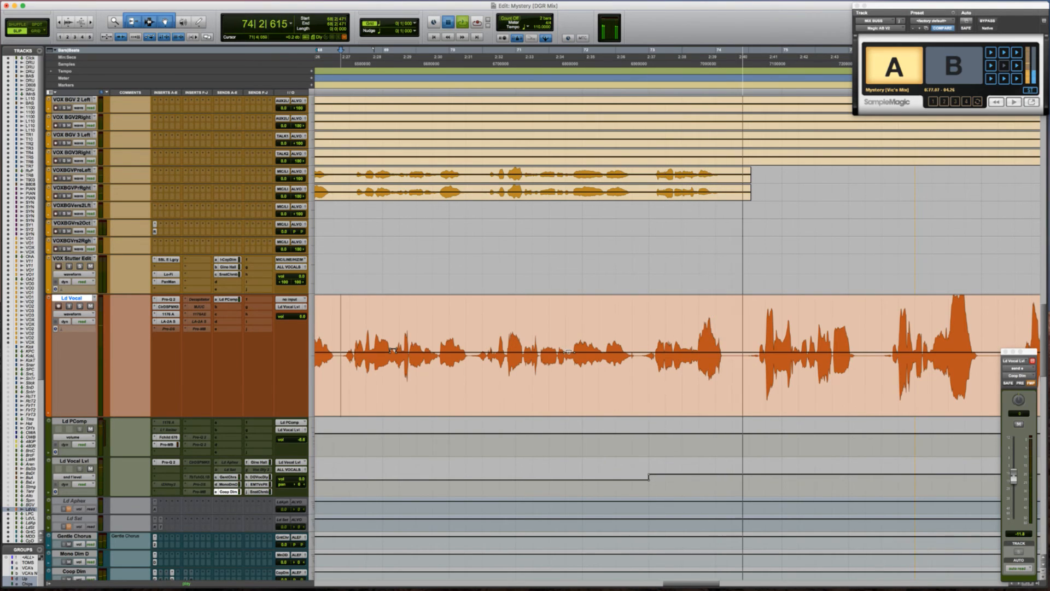
key("space")
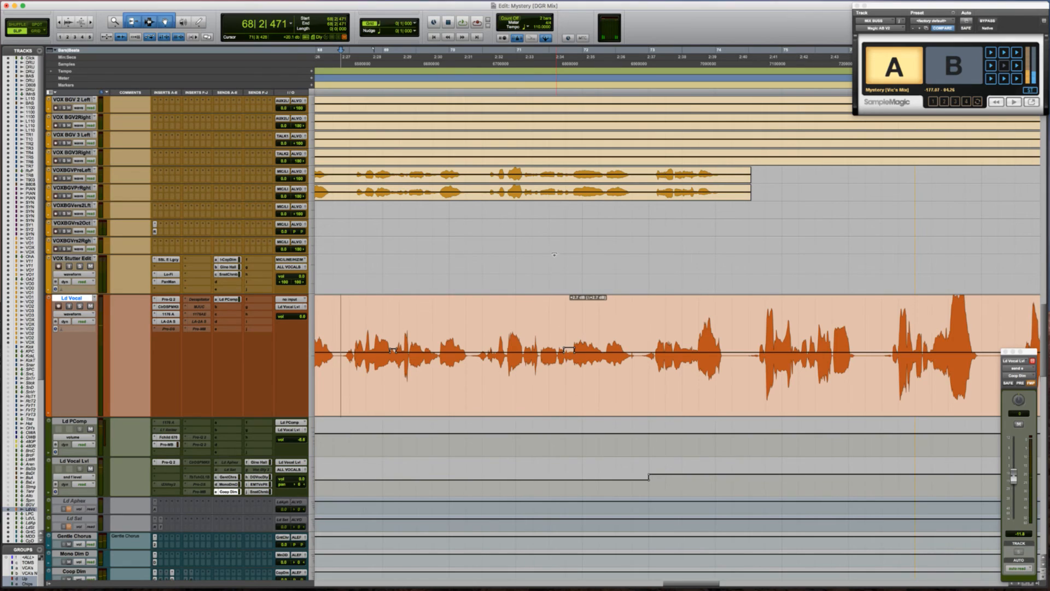
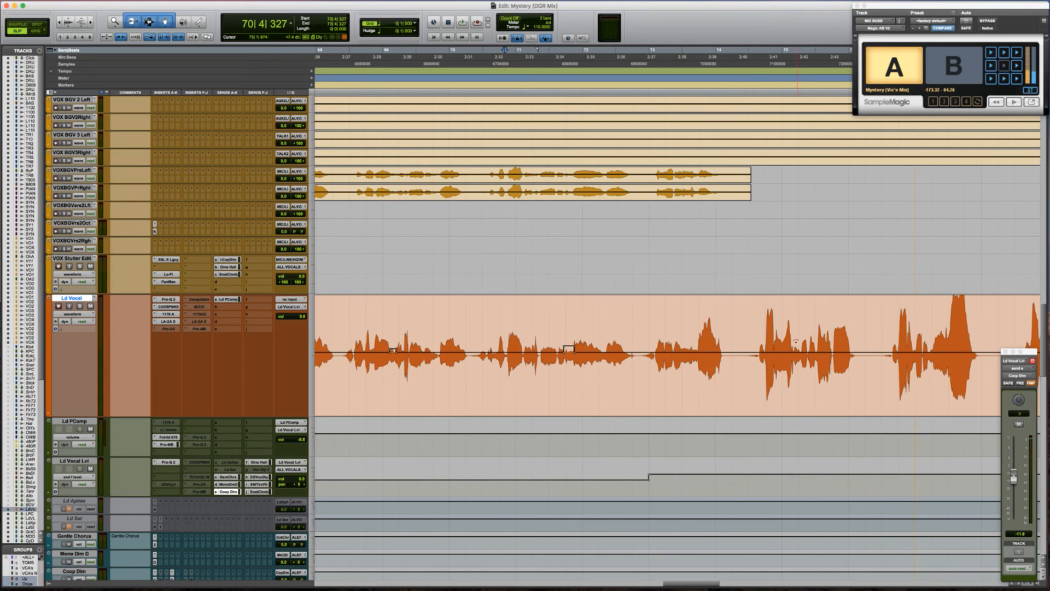
Play the vocal from 70|4|327, replay it from 73|1|180, and raise the clip gain of the quiet passage mid-bar 73
key("space")
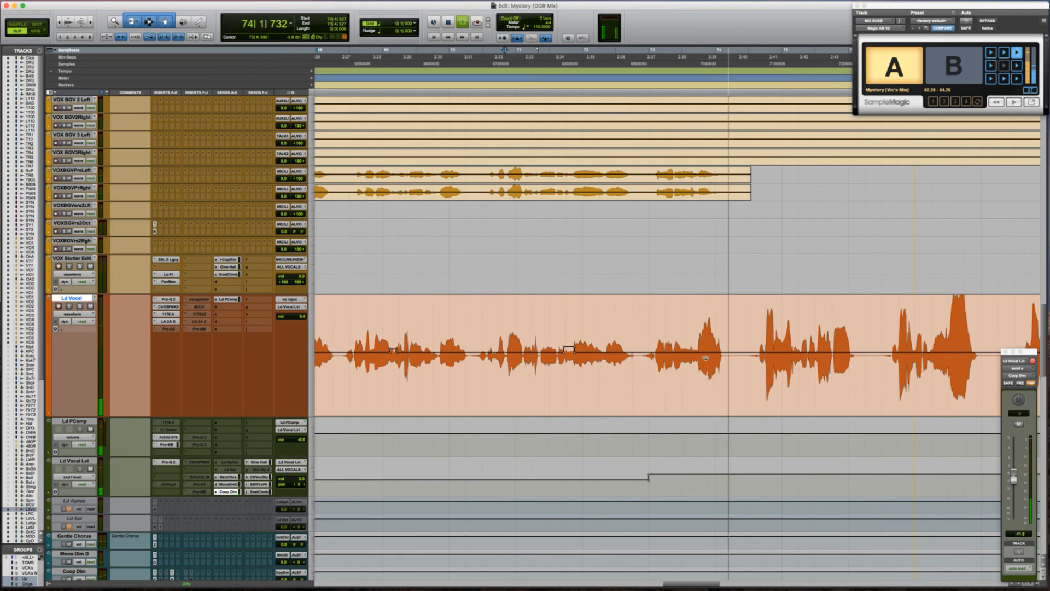
key("space")
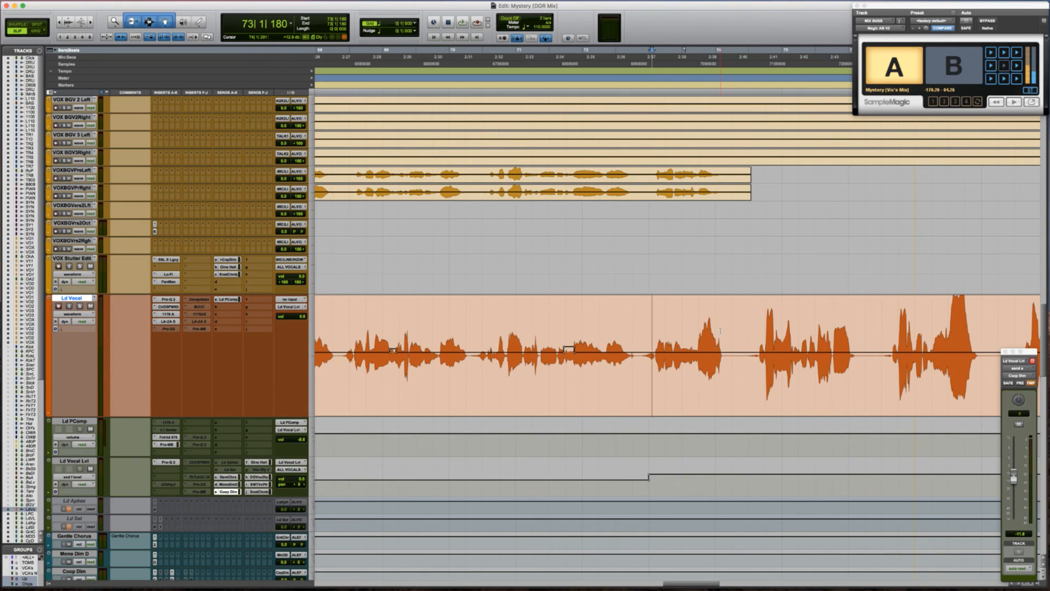
key("space")
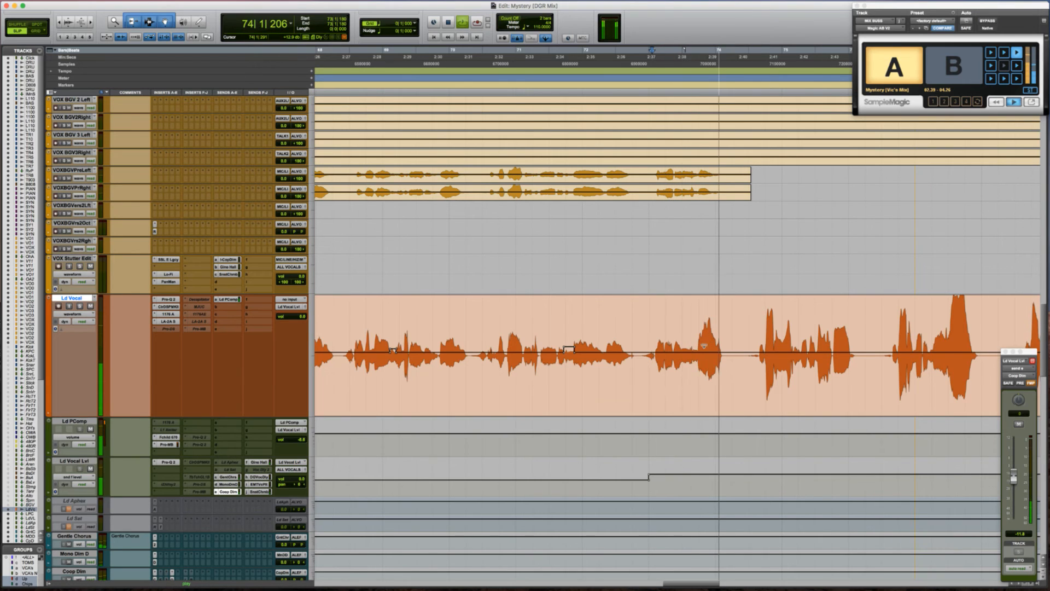
key("space")
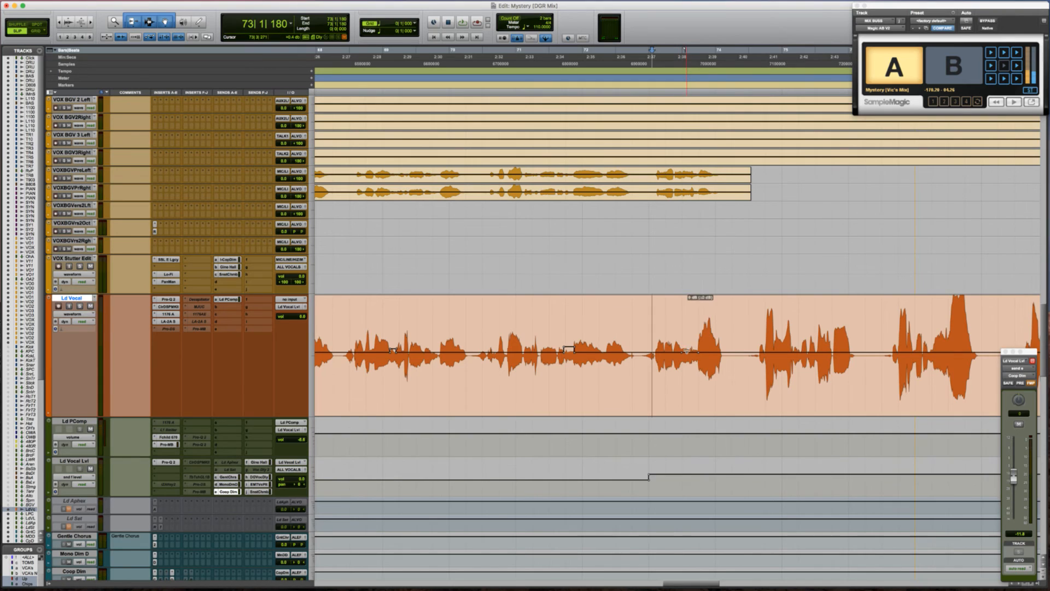
Play through the pre-chorus to bar 81 and add a tapering clip-gain boost on the phrase's opening syllable at 81|1|249
key("space")
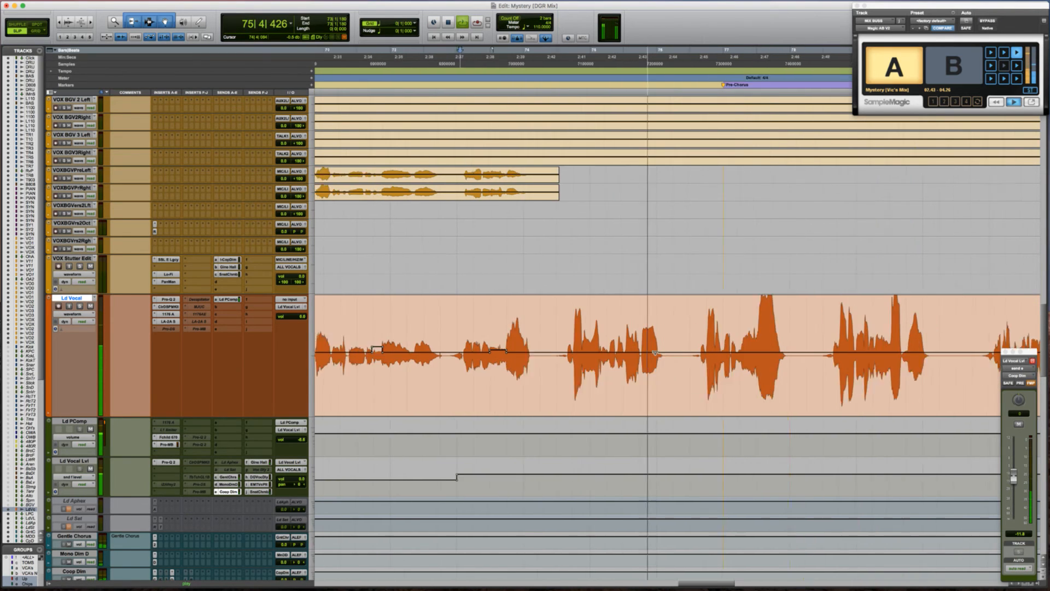
scroll(610, 367, "up", 1)
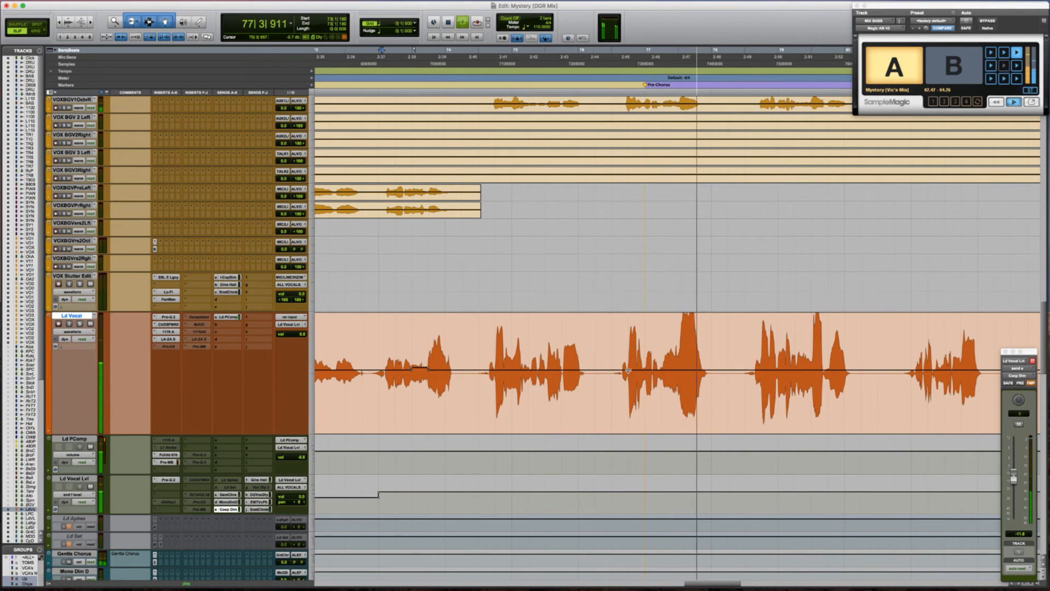
key("r")
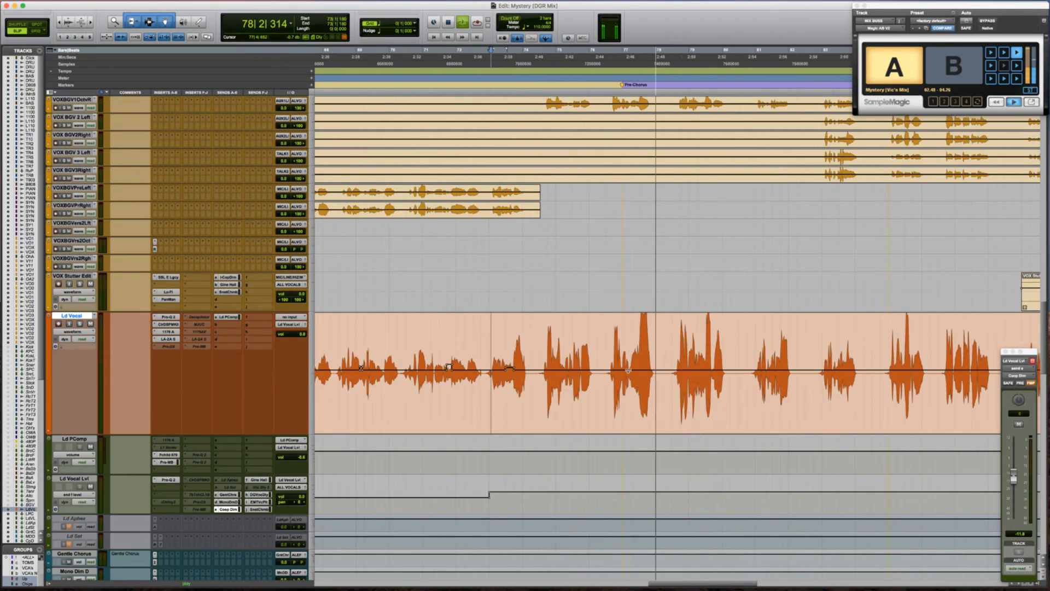
scroll(629, 371, "right", 3)
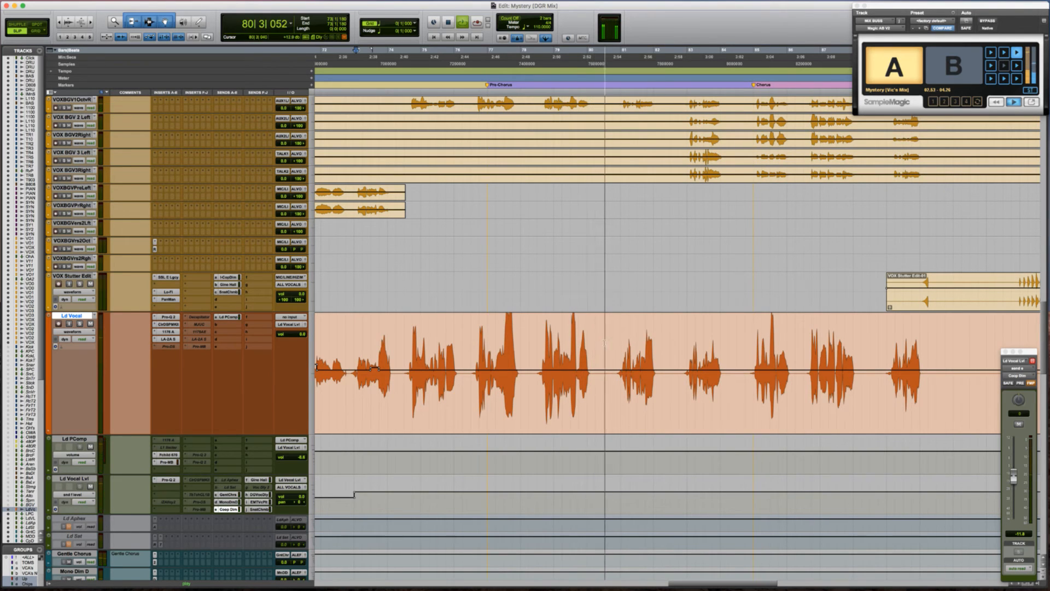
scroll(615, 336, "right", 3)
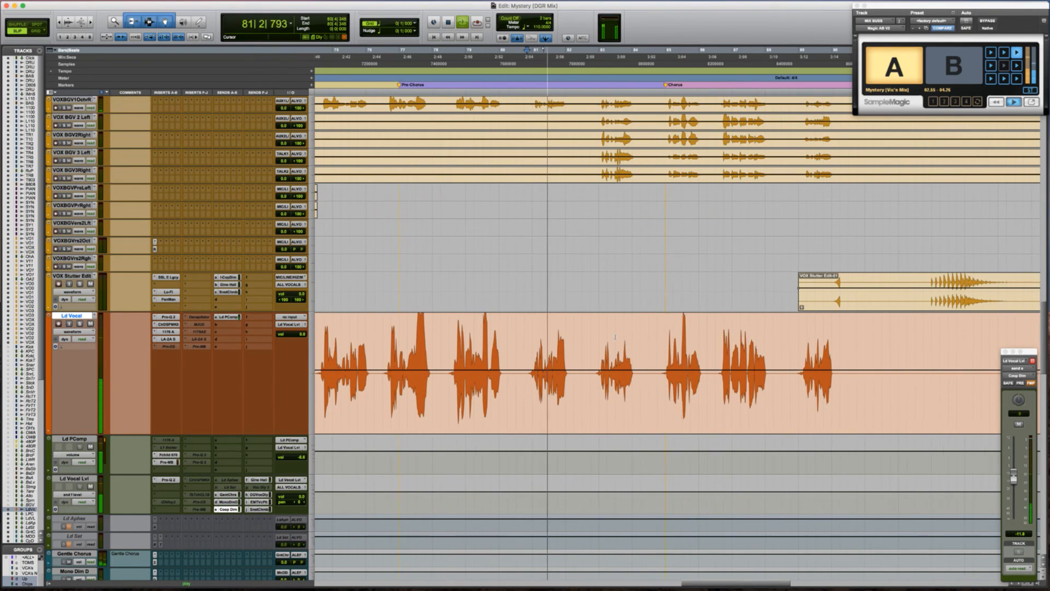
key("space")
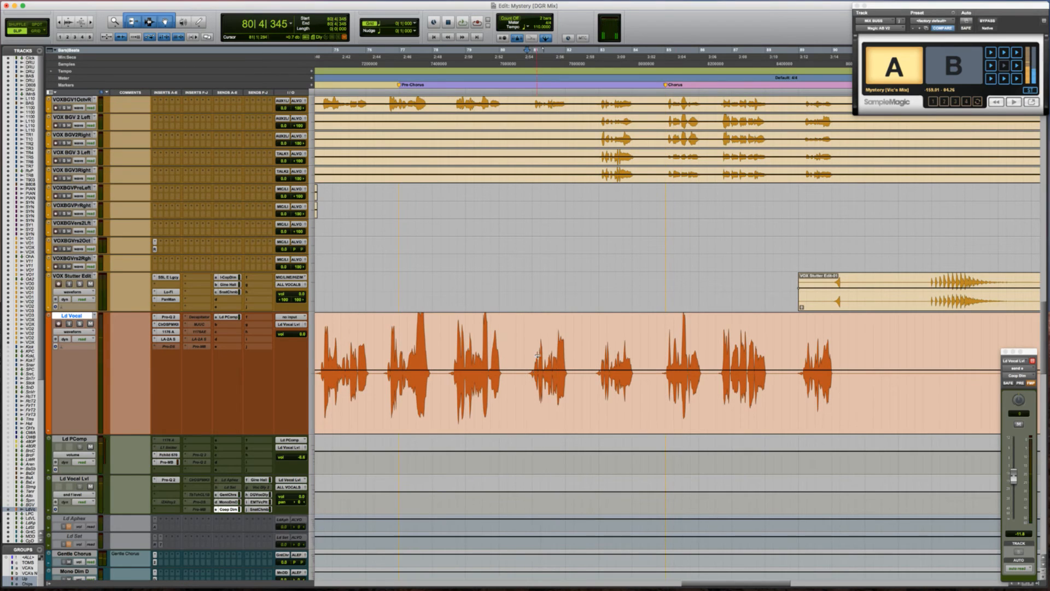
key("t")
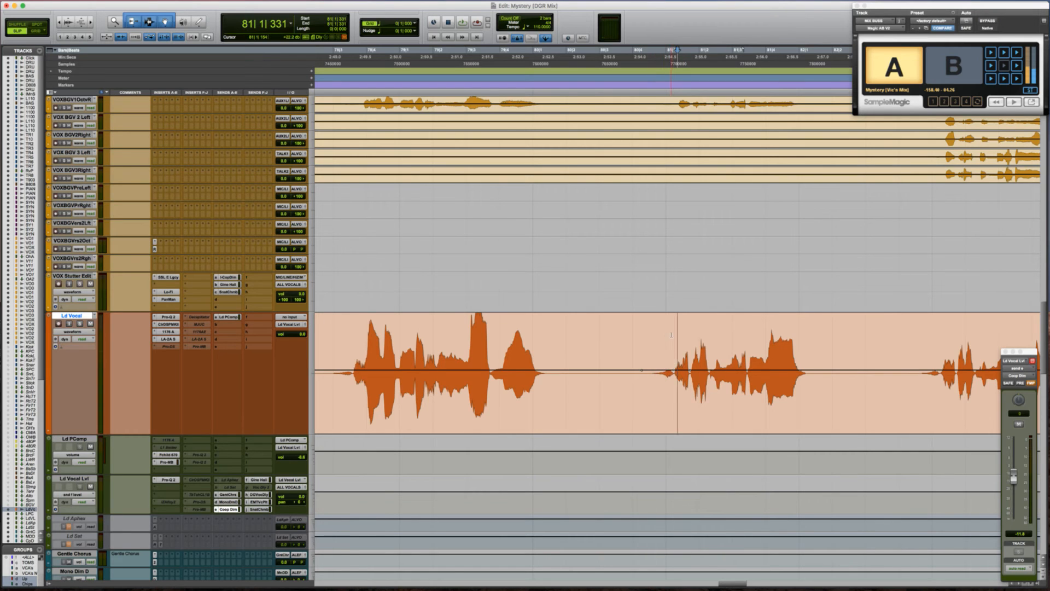
key("space")
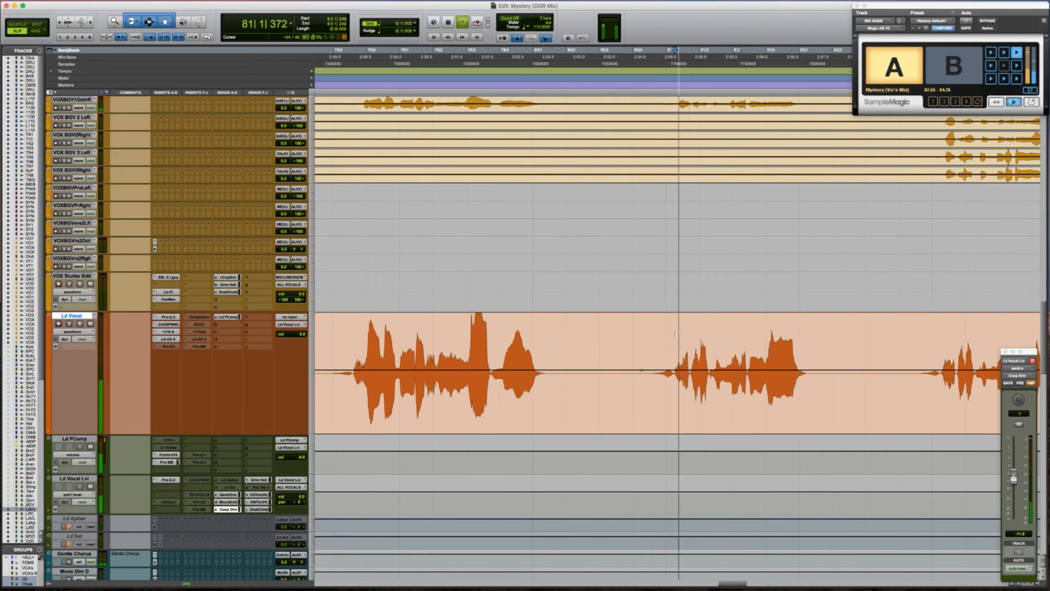
key("space")
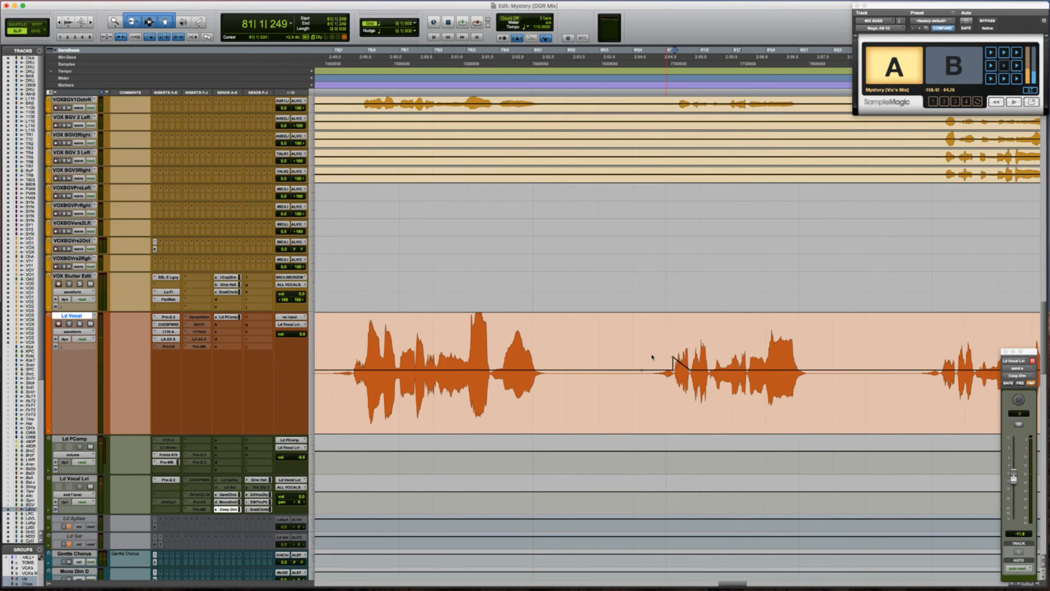
Play back the boosted bar 81 phrase on Ld Vocal several times, including from 80|3|596
left_click(619, 345)
key("space")
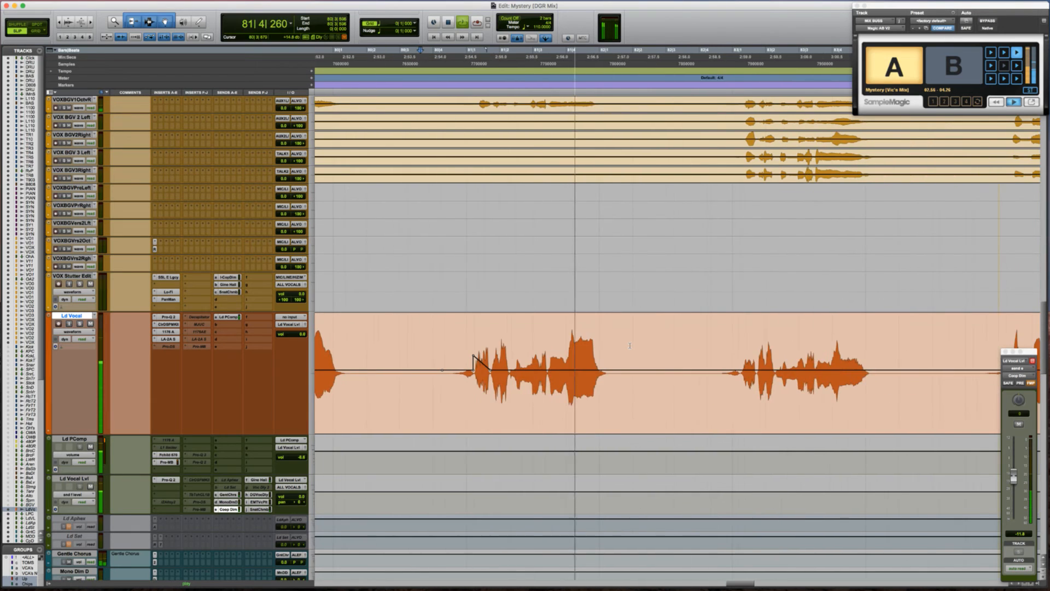
key("space")
key("space")
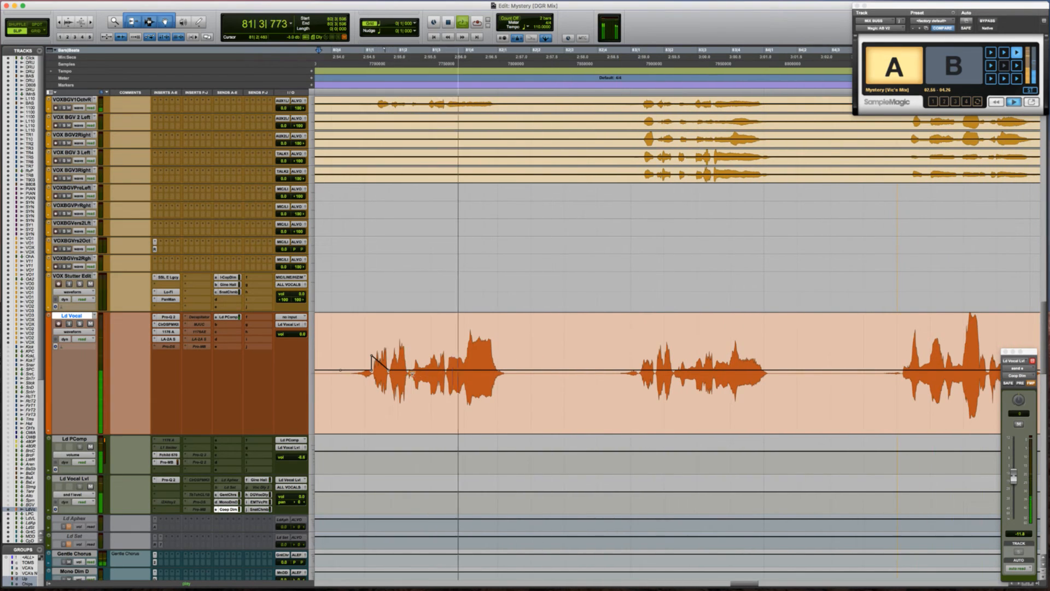
key("space")
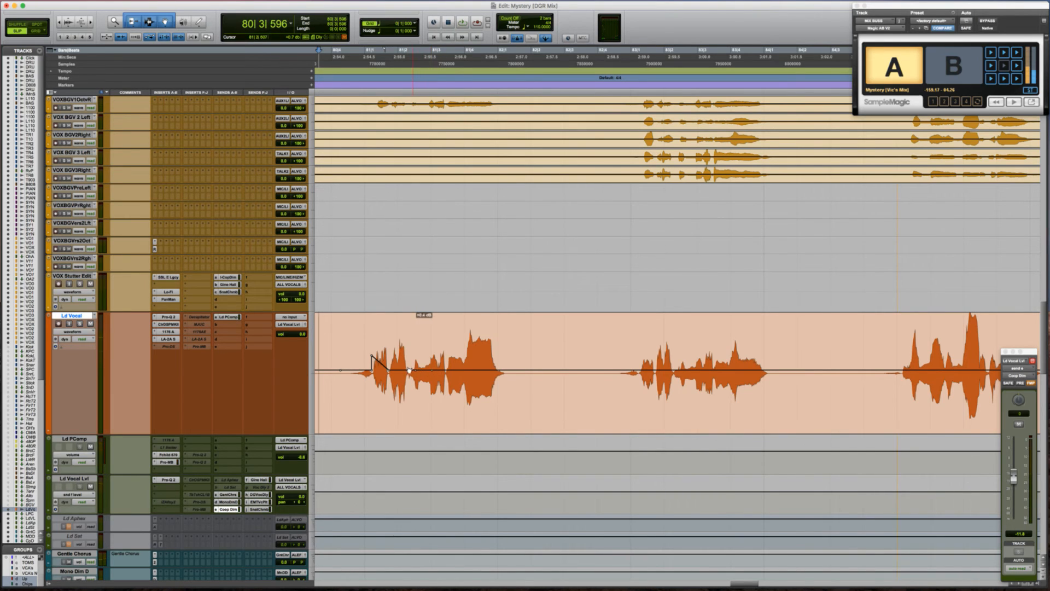
Play up to the next phrase and add a small tapering clip-gain boost on its opening syllable in bar 83
left_click(348, 322)
key("space")
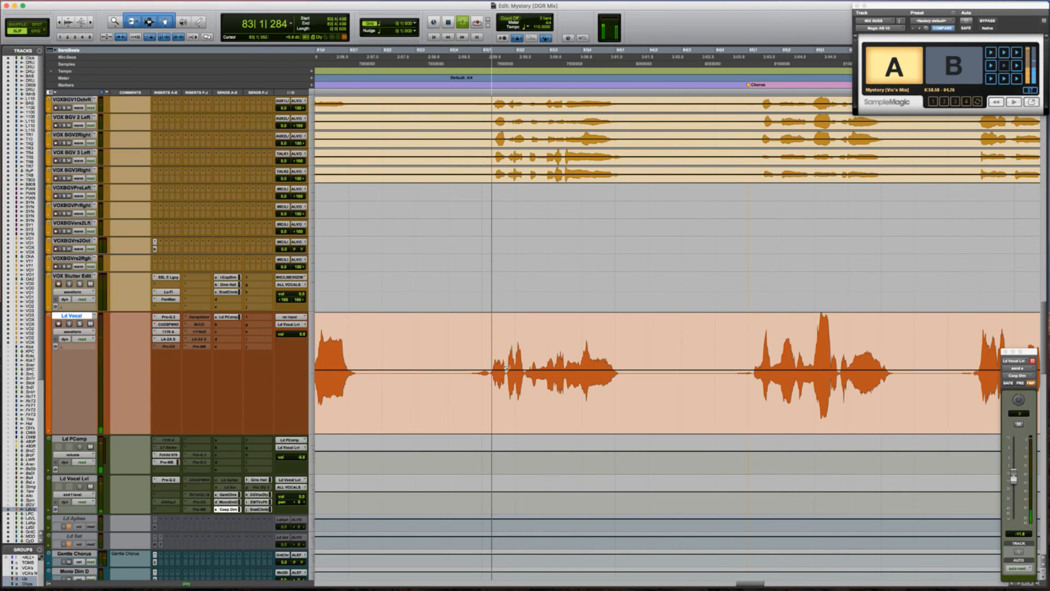
key("space")
right_click(489, 371)
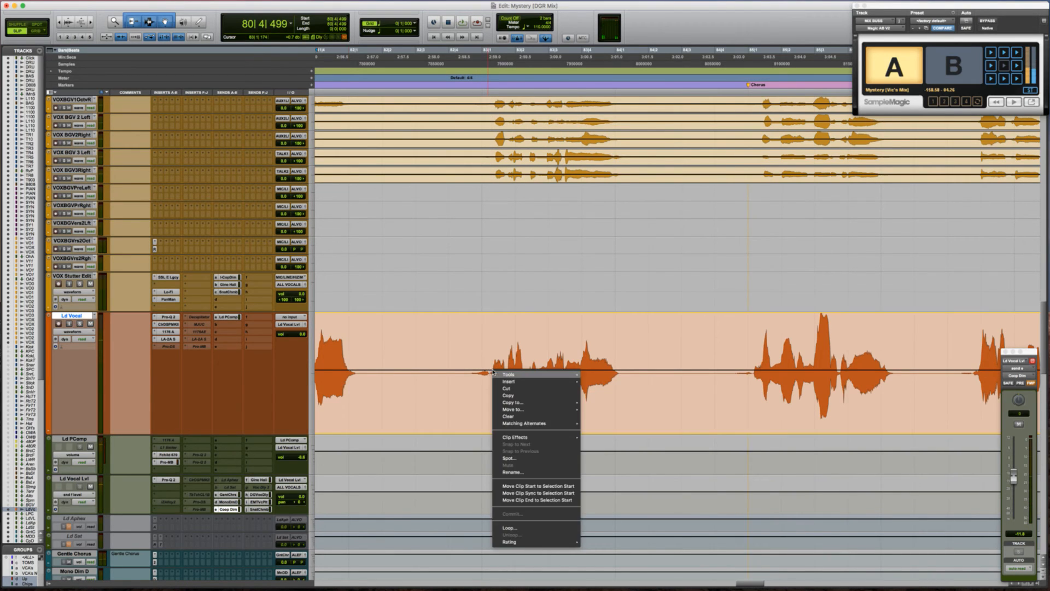
left_click(493, 352)
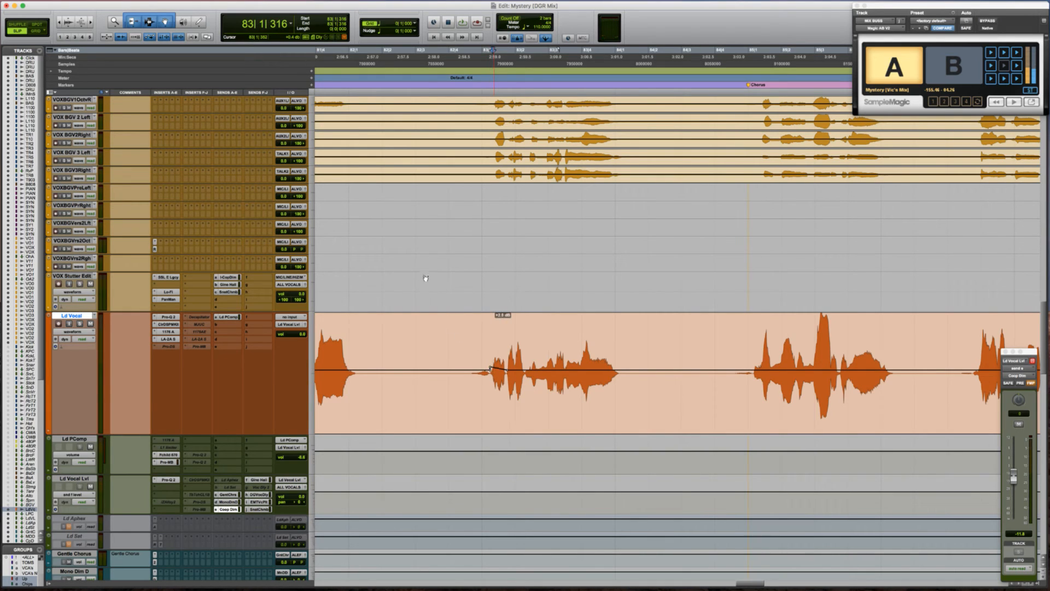
Play the phrase from 82|4|402 and raise the clip gain of its quiet middle passage in bar 83
left_click(450, 340)
key("space")
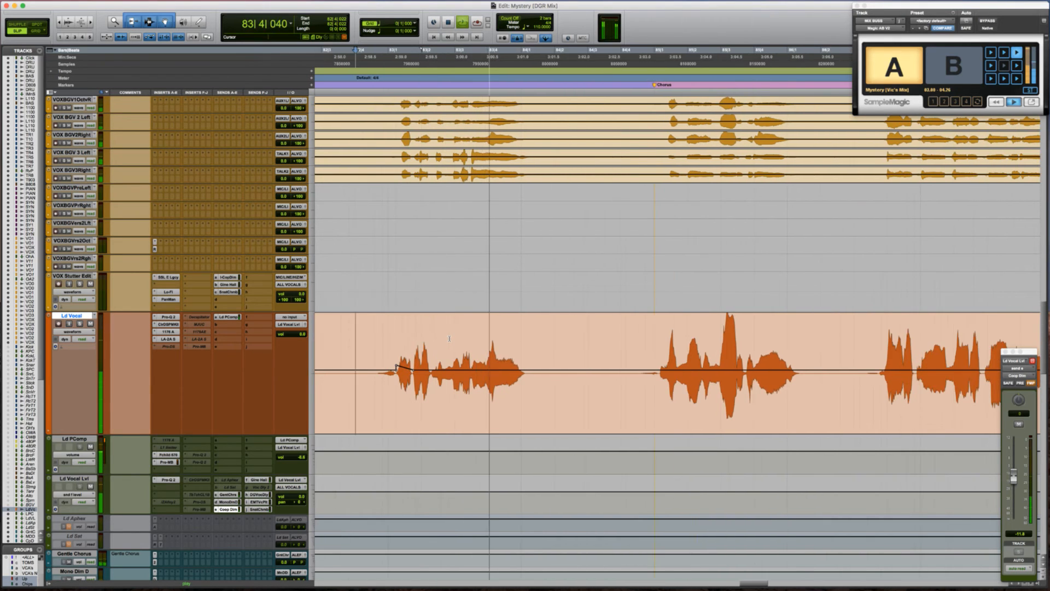
key("space")
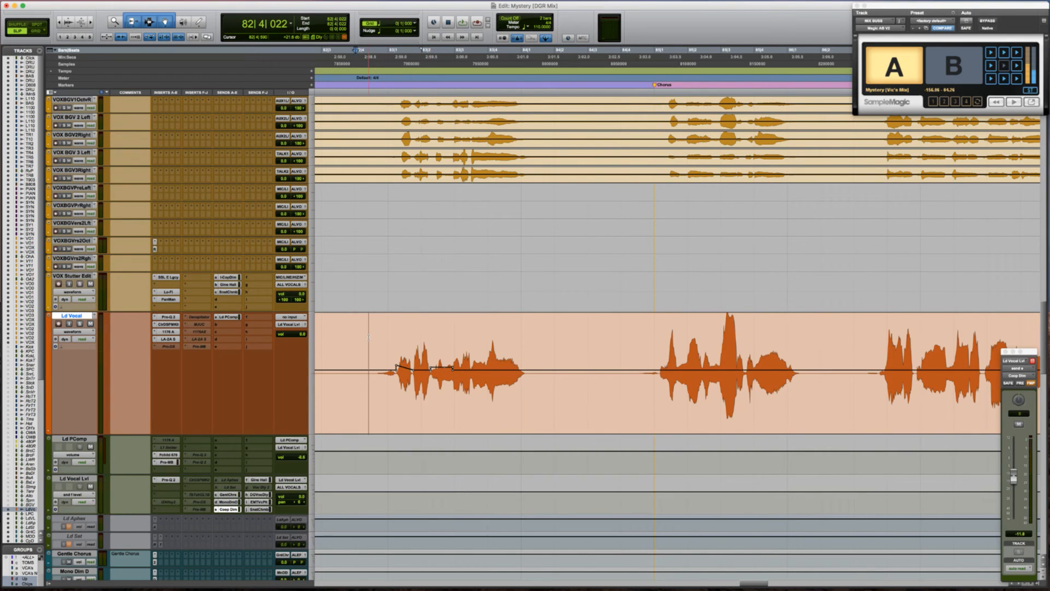
Play the adjusted phrase from 82|4|401 and review the clip-gain edits across the earlier Ld Vocal sections
key("space")
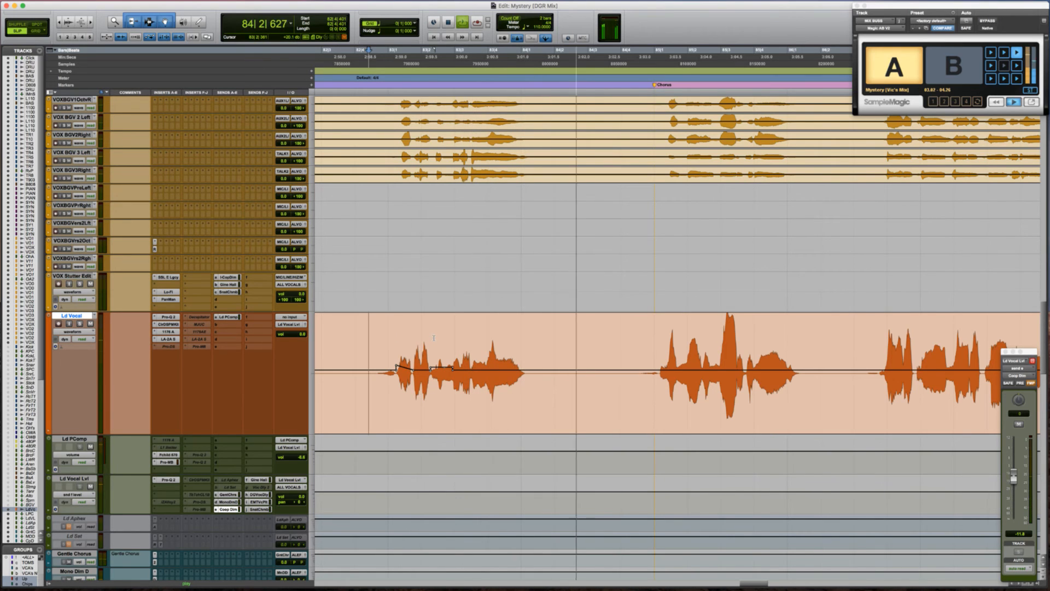
key("r")
key("r")
key("r")
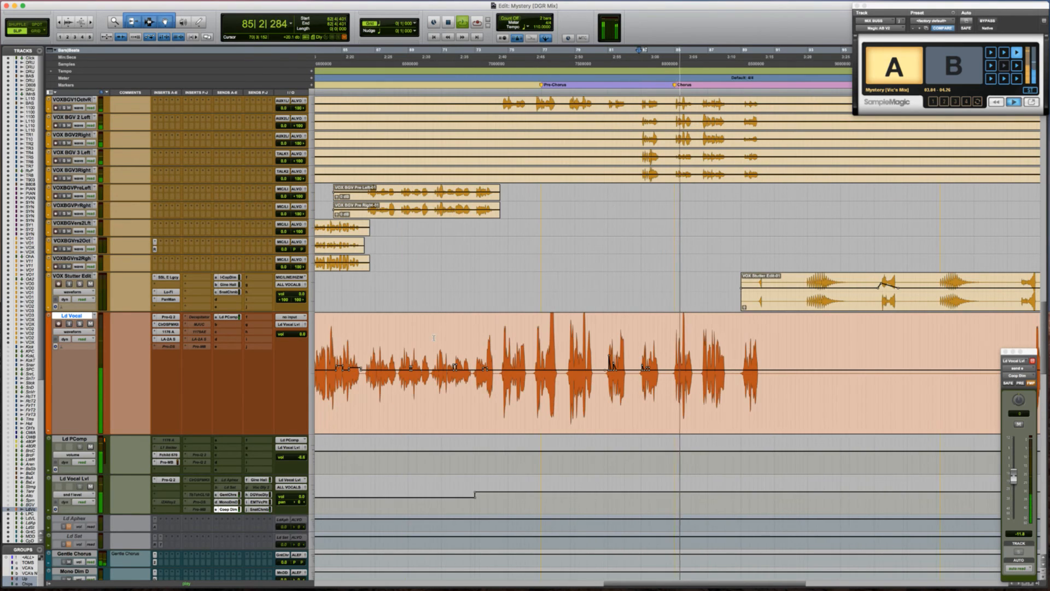
scroll(433, 337, "left", 15)
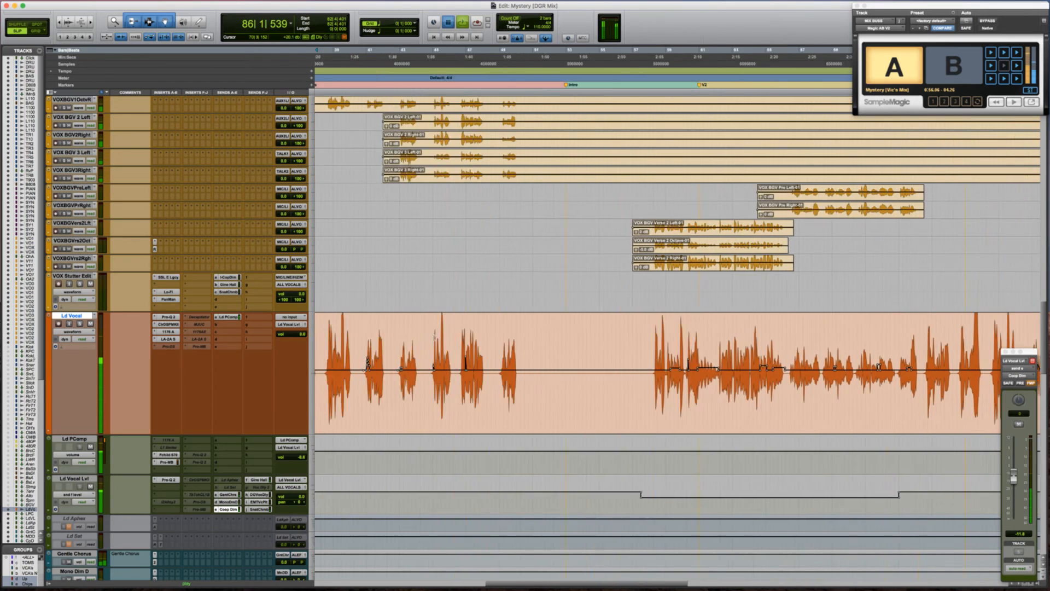
scroll(433, 338, "left", 4)
key("space")
scroll(434, 338, "left", 9)
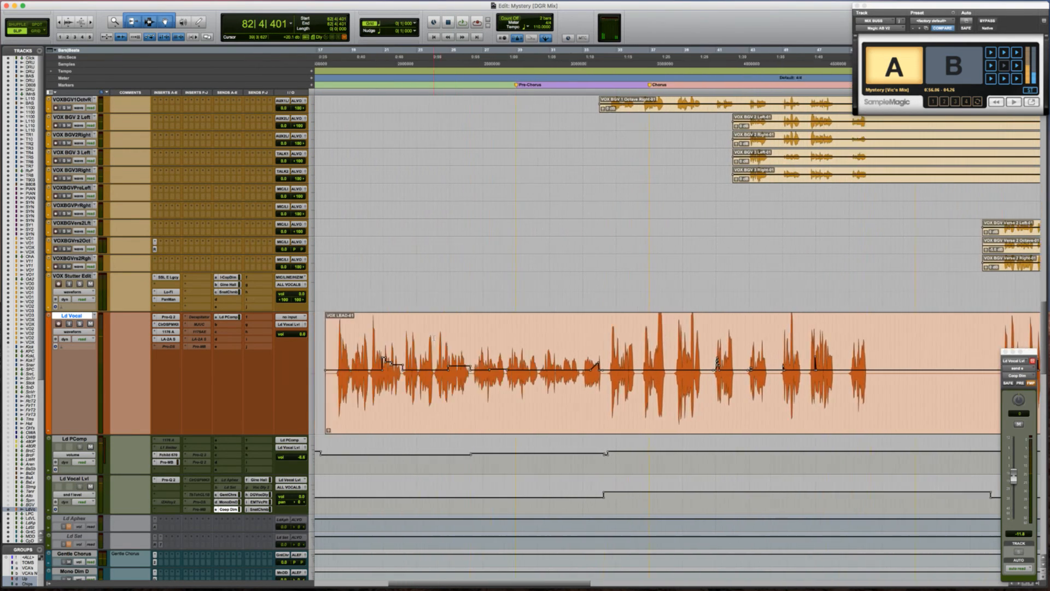
Spot-check Ld Vocal near bar 35 and at bar 41 in the first chorus, then place the cursor at 40|3|950
scroll(434, 337, "right", 7)
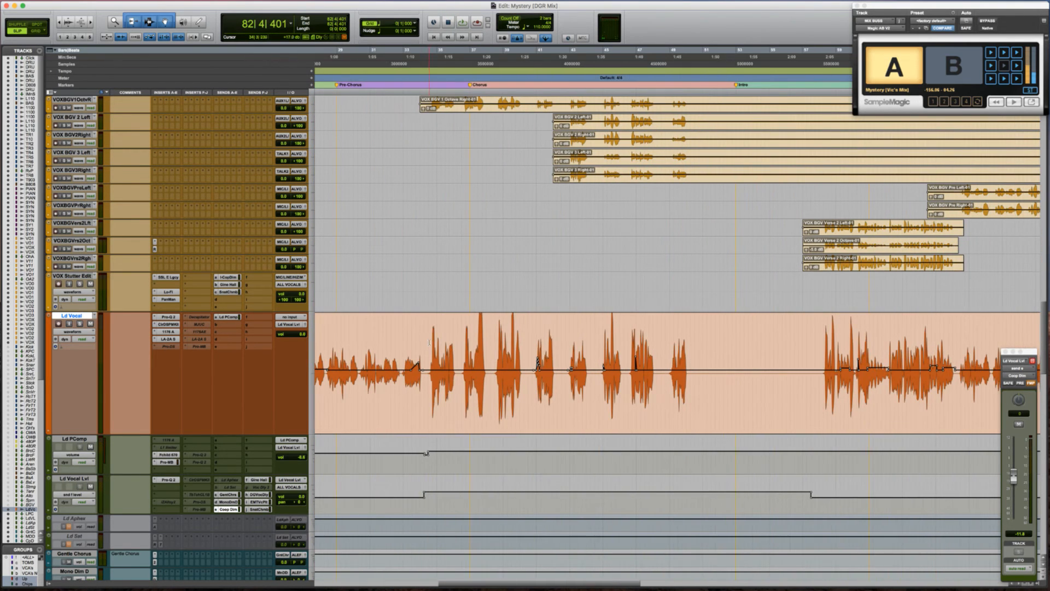
left_click(429, 343)
key("space")
scroll(429, 342, "right", 2)
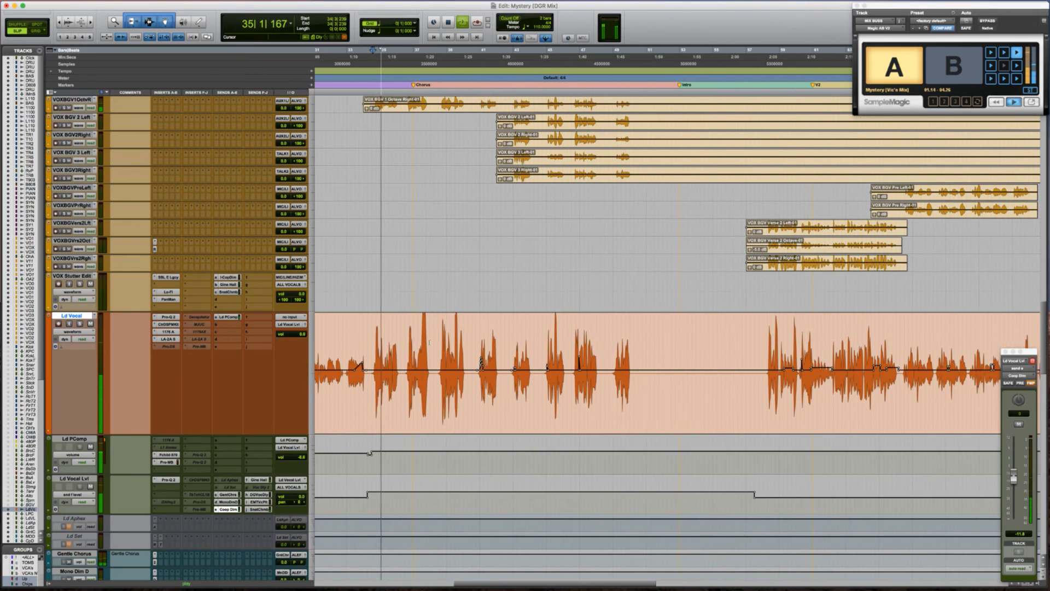
scroll(429, 343, "right", 1)
key("space")
left_click(459, 346)
key("space")
scroll(458, 347, "right", 2)
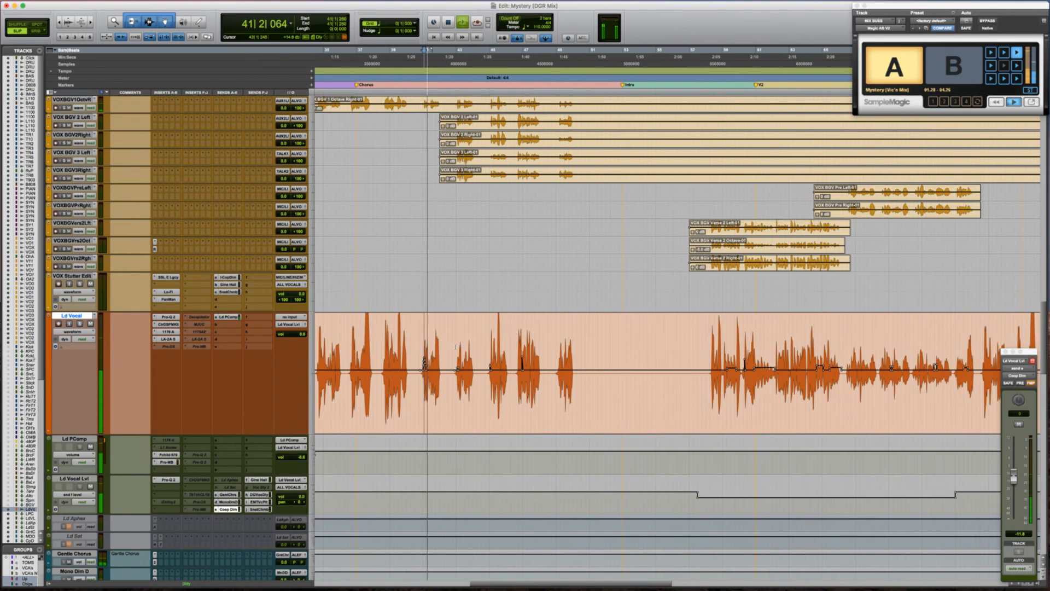
key("space")
left_click(415, 348)
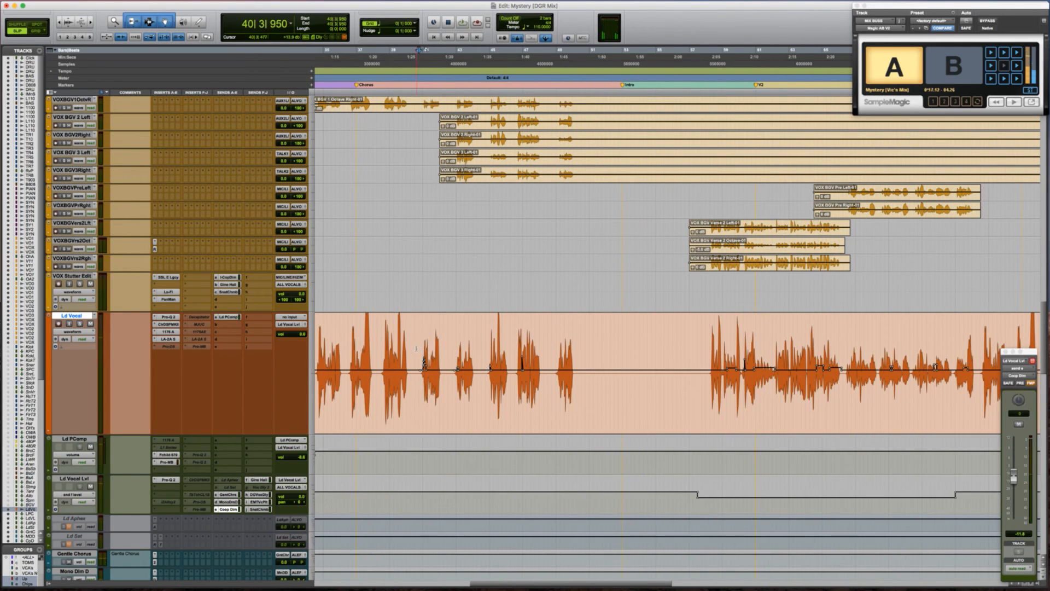
Copy the Ld Vocal clip gain from 40|3|000 through the end of the first vocal chorus and paste it at 80|4|000
left_click(412, 349)
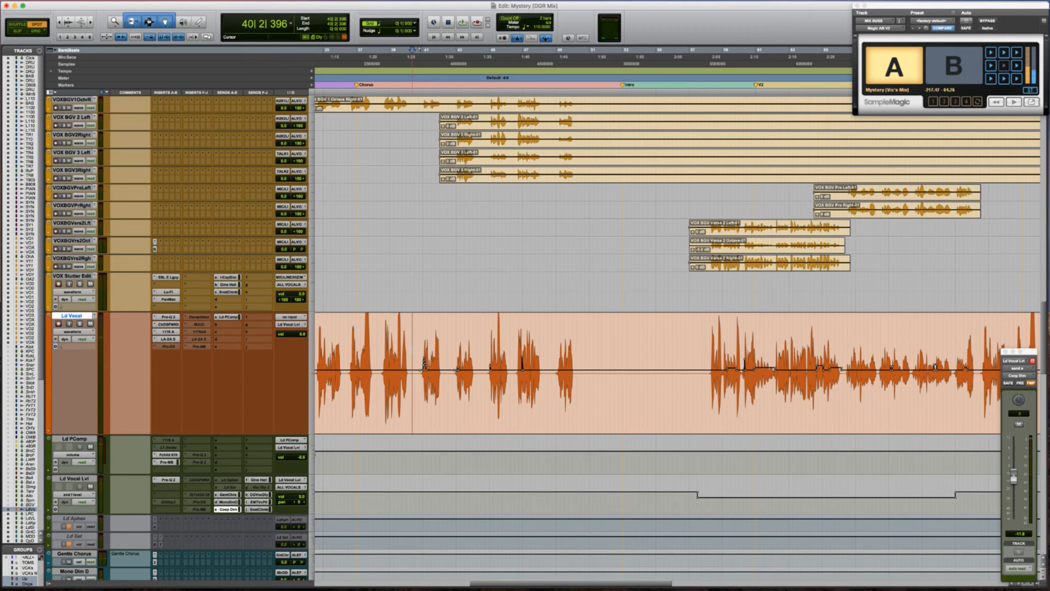
key("F4")
left_click(412, 349)
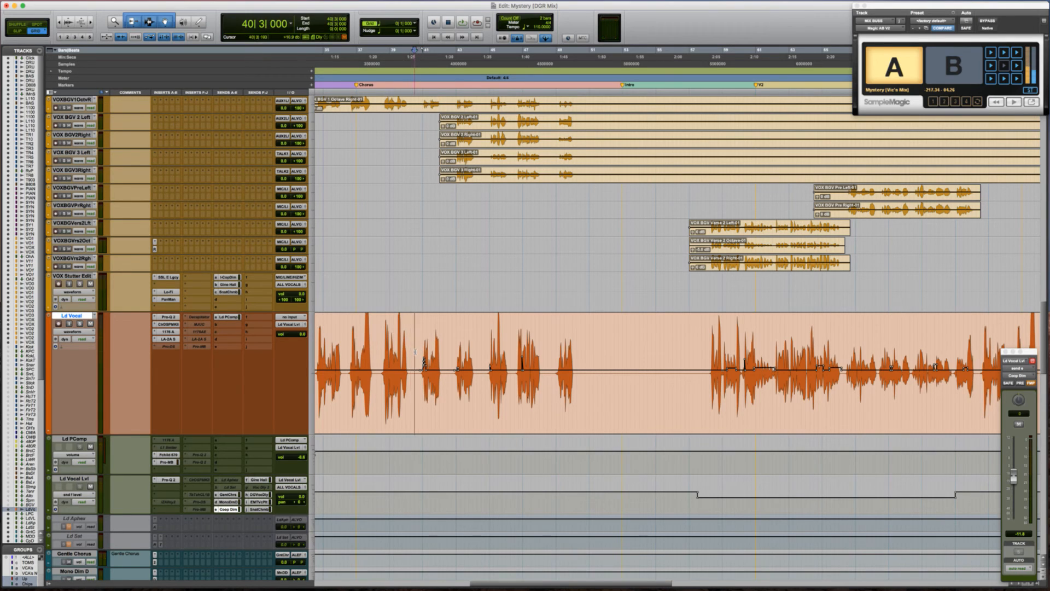
left_click_drag(414, 348, 587, 349)
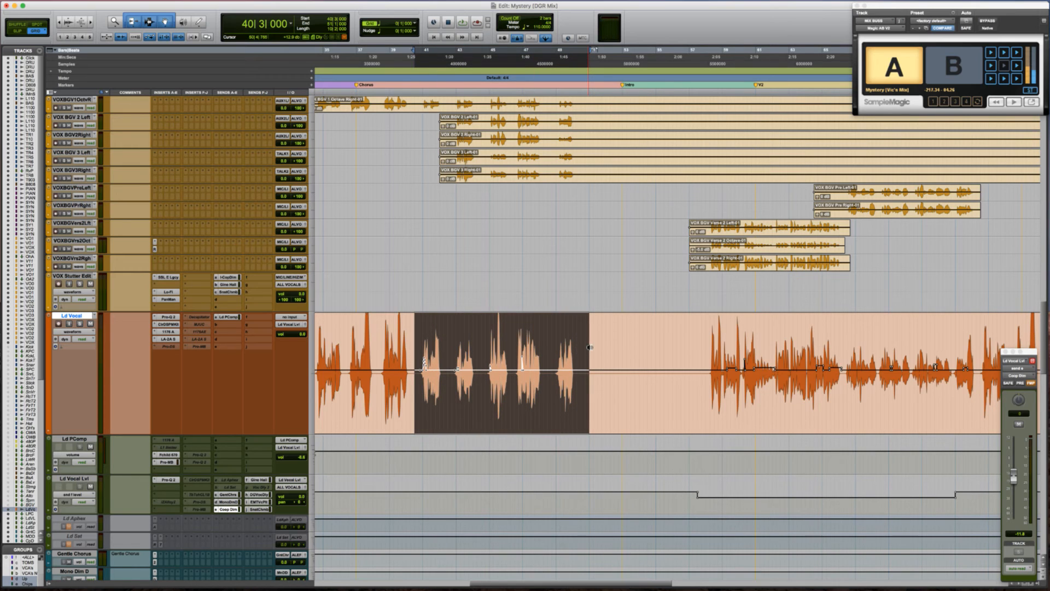
scroll(612, 348, "right", 10)
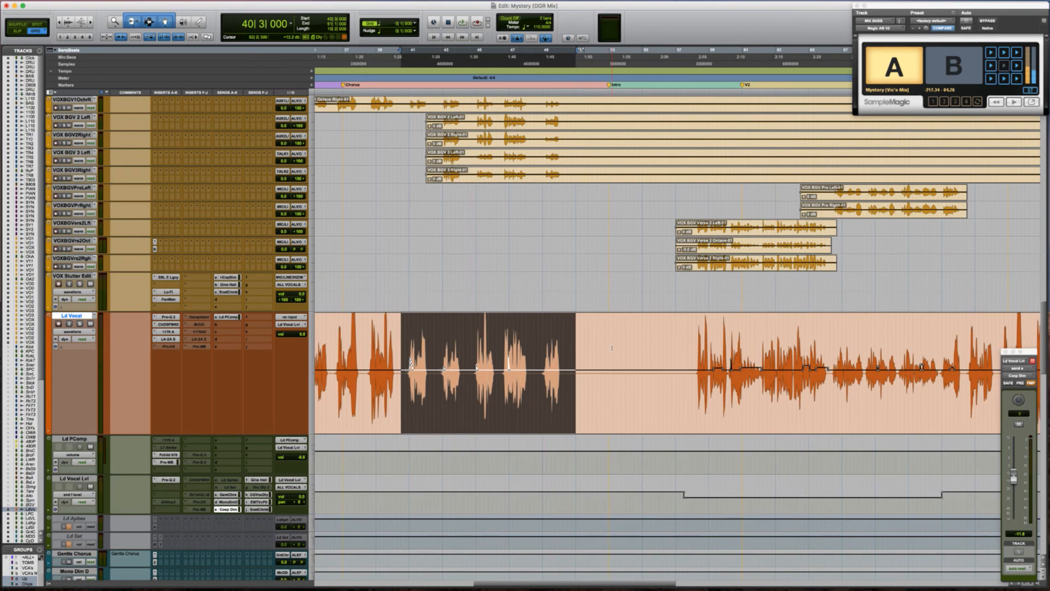
scroll(611, 348, "right", 6)
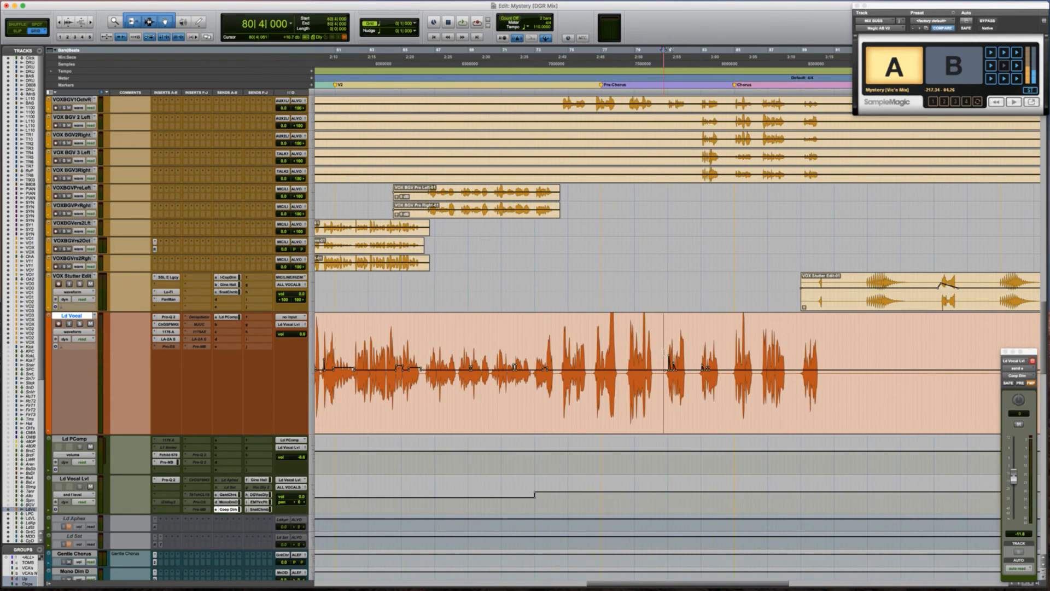
key("shift+Tab")
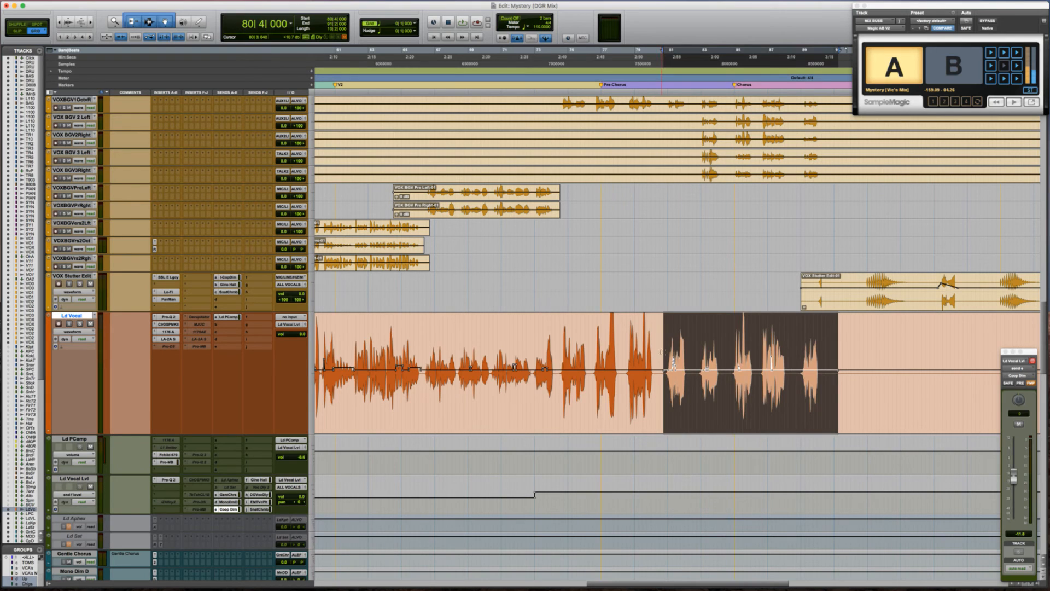
Audition the pasted clip gain from just before bar 81 and undo the paste
left_click(657, 345)
key("space")
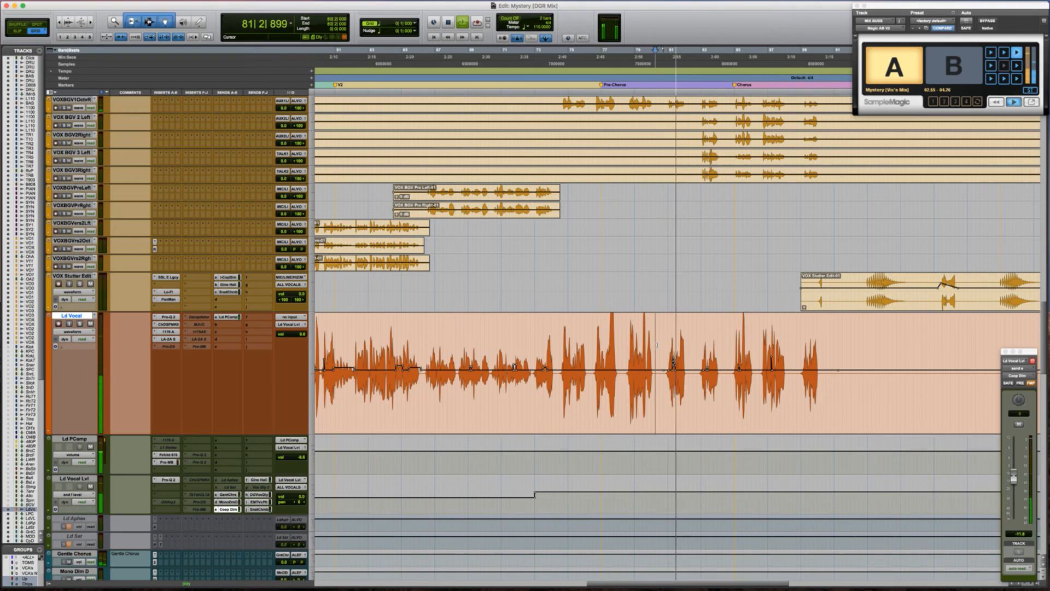
key("space")
key("r")
key("r")
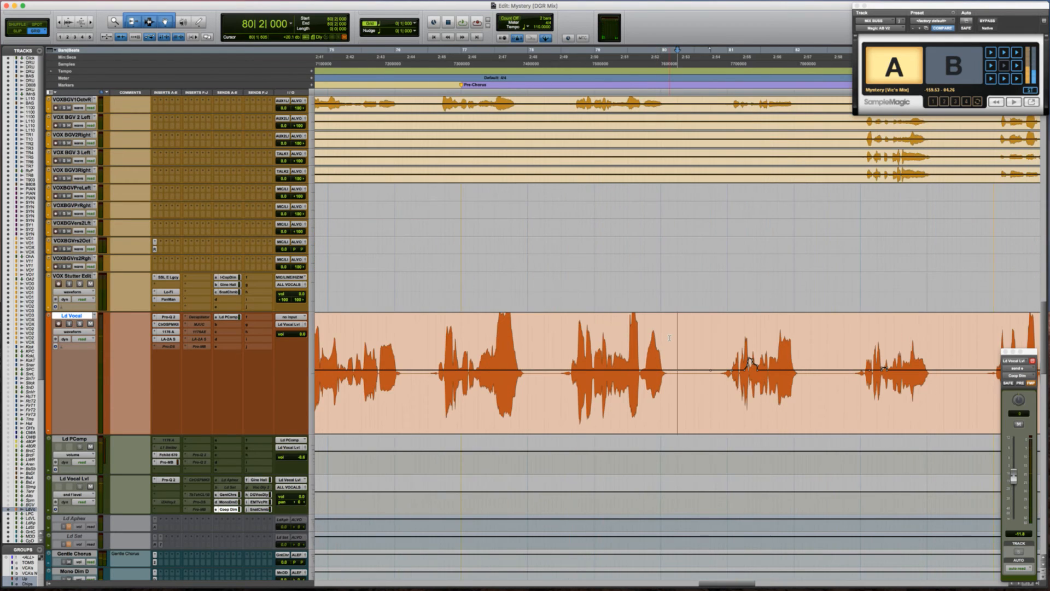
scroll(670, 337, "right", 5)
key("space")
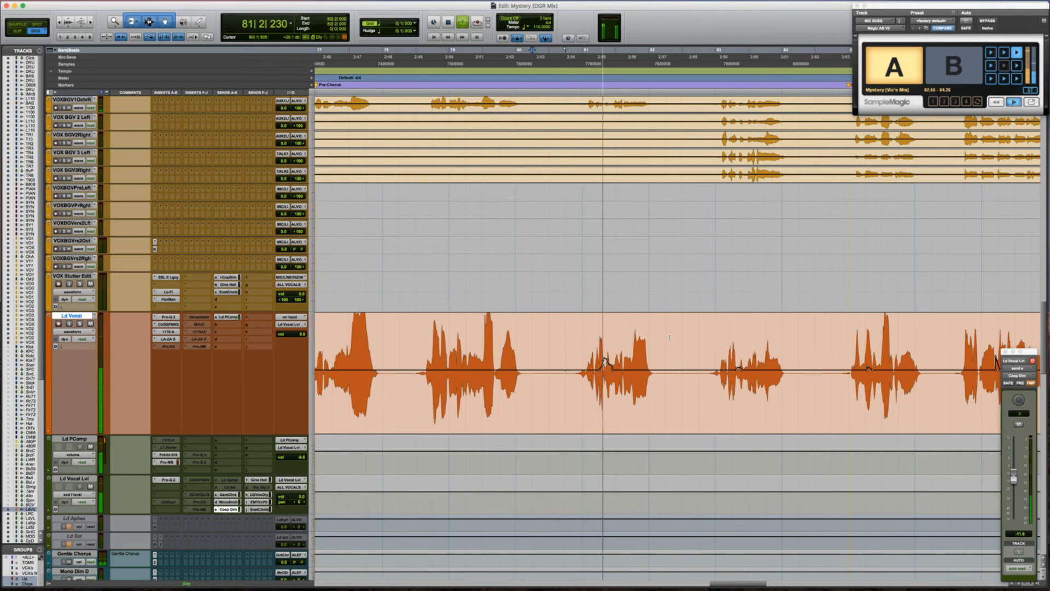
key("space")
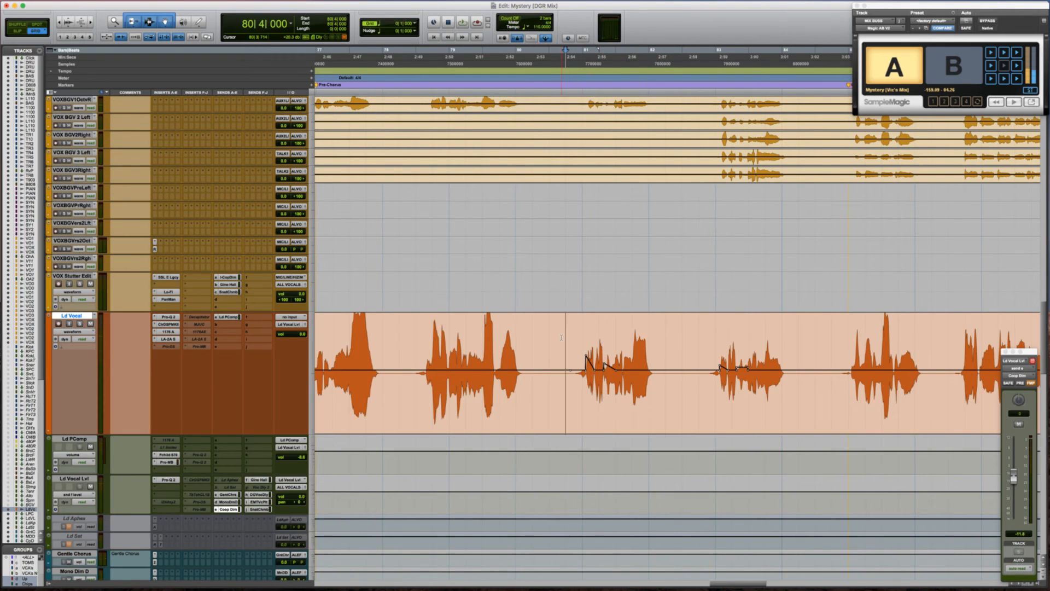
Play Ld Vocal from 84|4|000 and compare it with the earlier vocal section starting in bar 34
key("r")
scroll(561, 337, "right", 5)
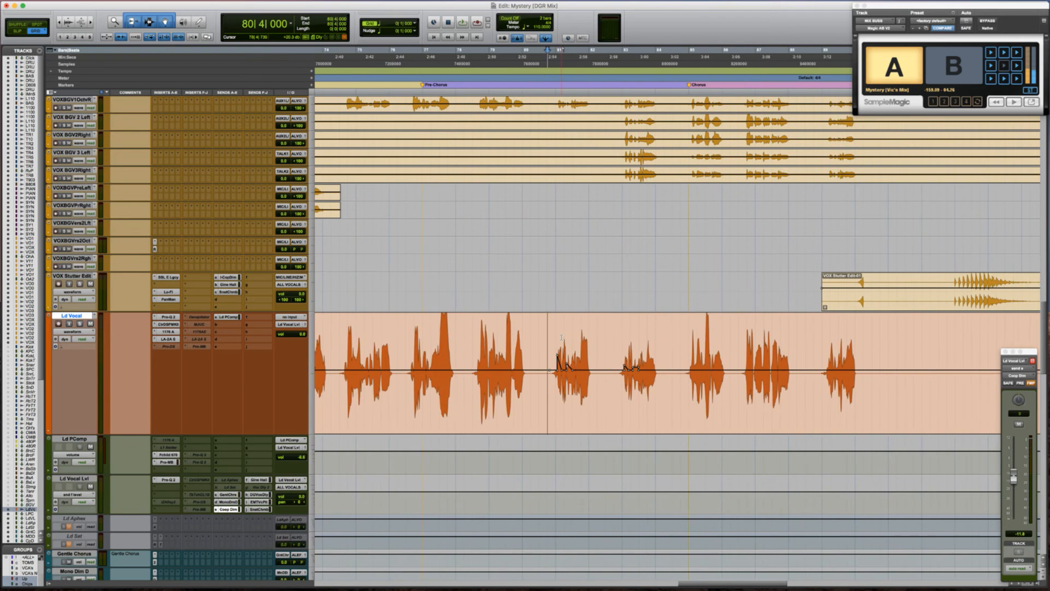
key("space")
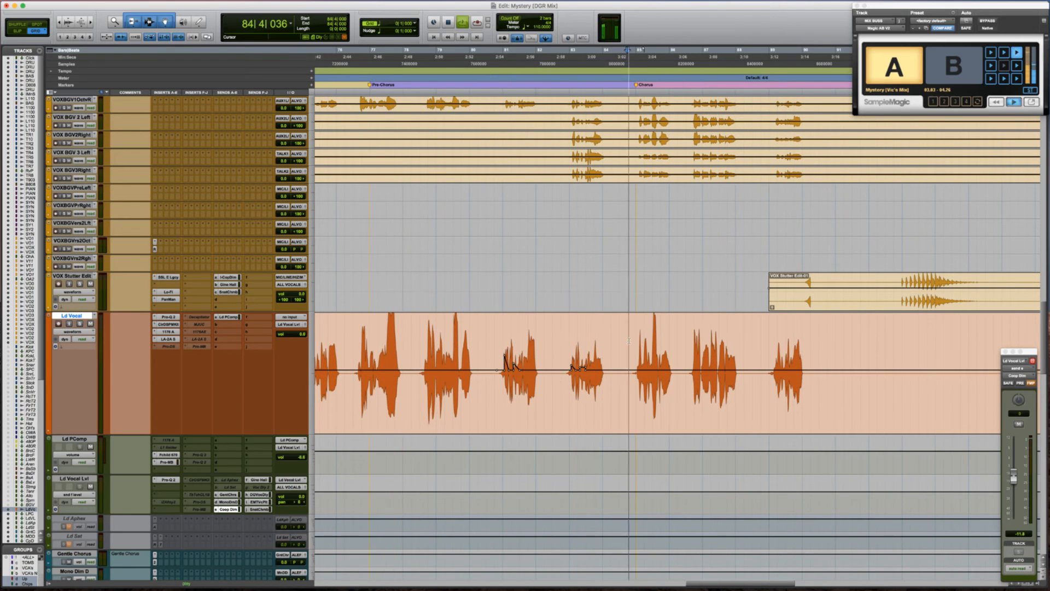
key("space")
key("r")
key("r")
key("r")
key("r")
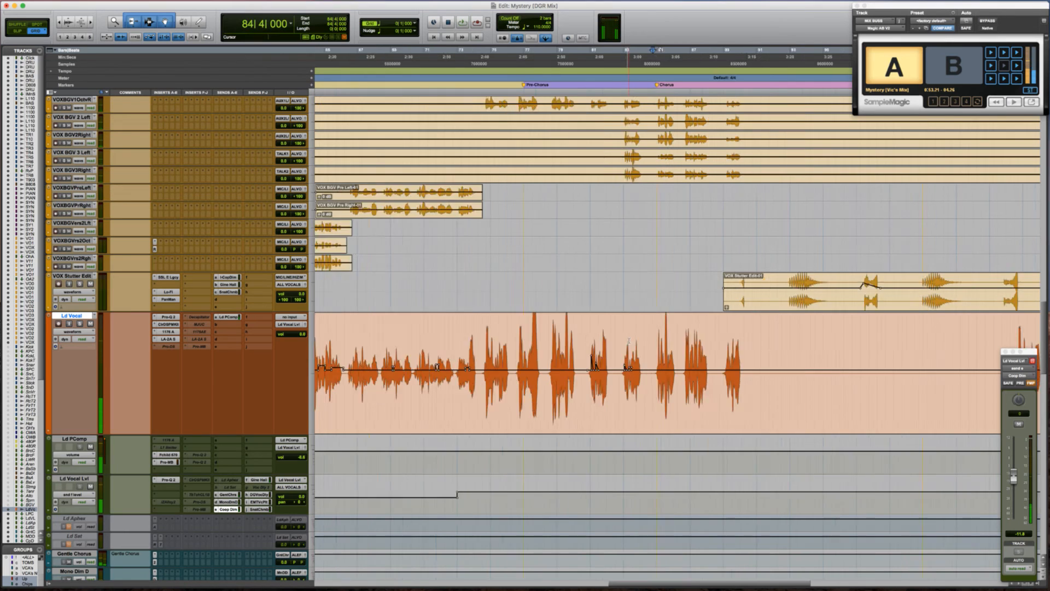
scroll(629, 340, "left", 2)
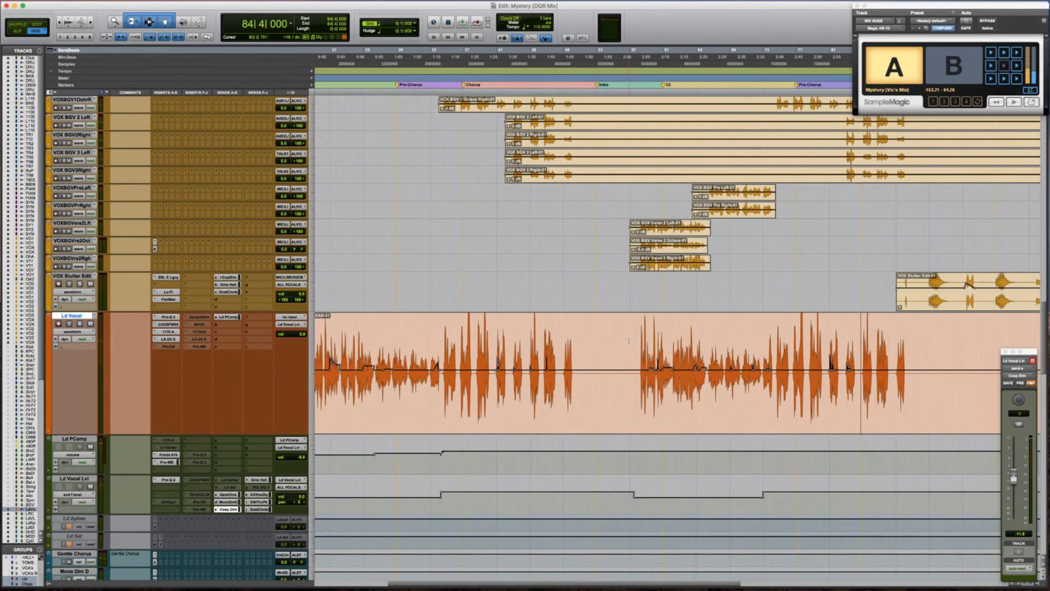
left_click(434, 333)
key("space")
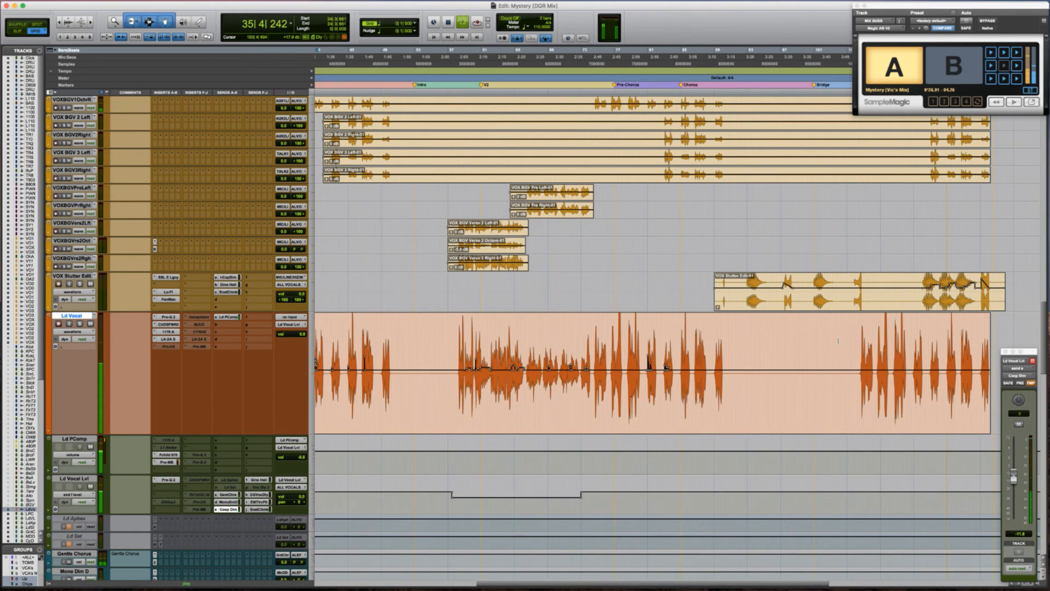
Paste the copied clip gain onto the final Ld Vocal section at 106|3|661
left_click(838, 339)
key("space")
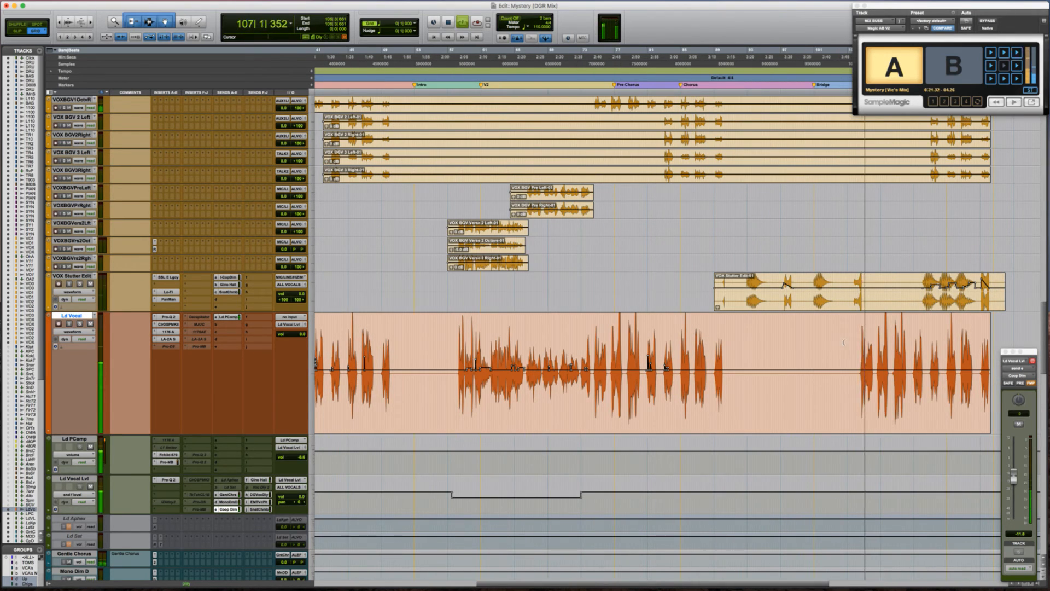
key("ctrl+shift+v")
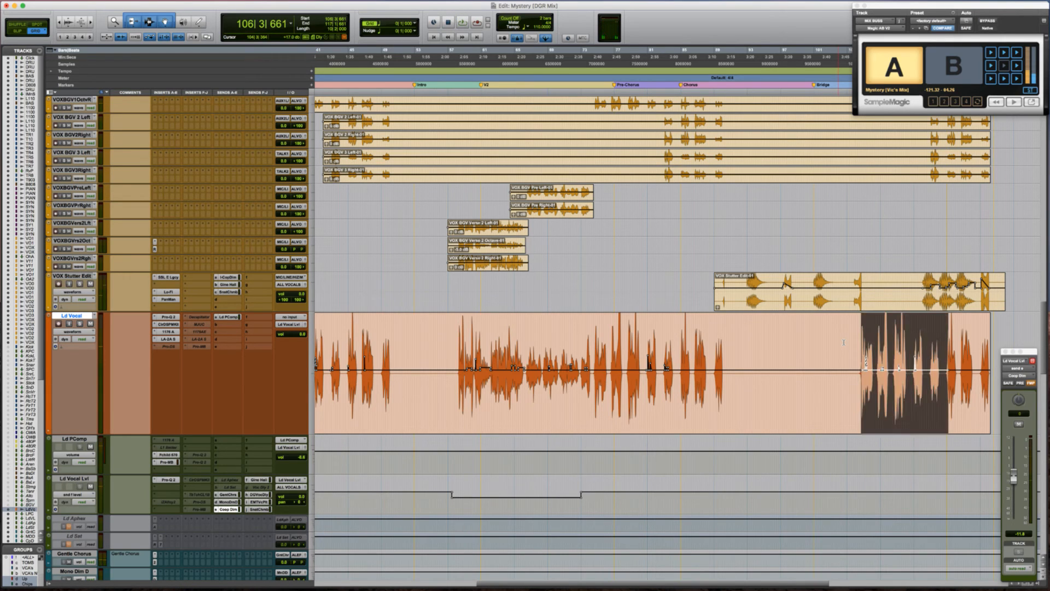
key("ctrl+bracketright")
key("ctrl+bracketright")
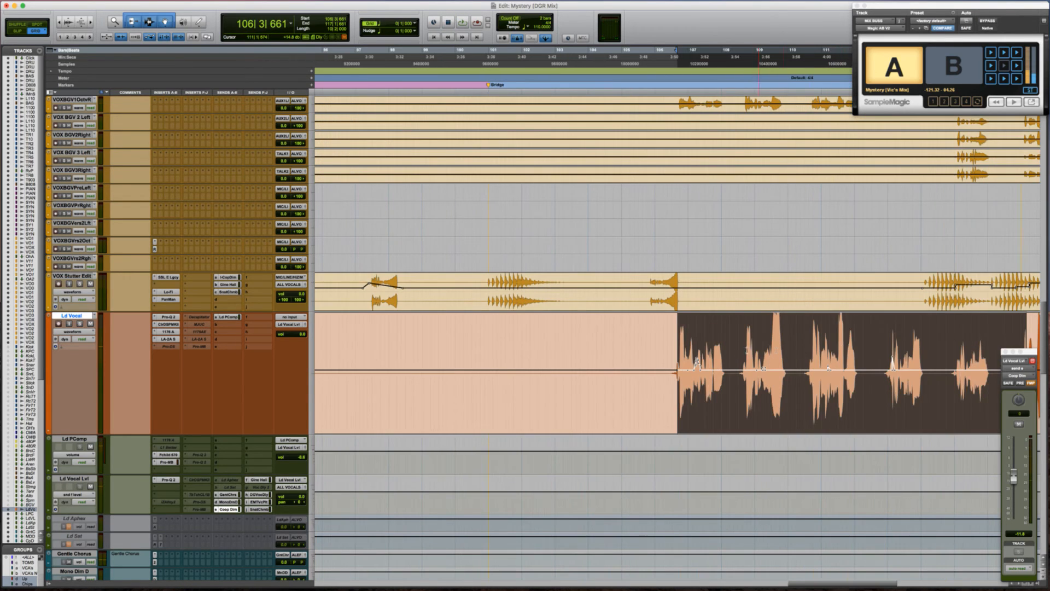
Play the final Ld Vocal section from bar 106 and undo the clip-gain paste there
left_click(673, 348)
key("space")
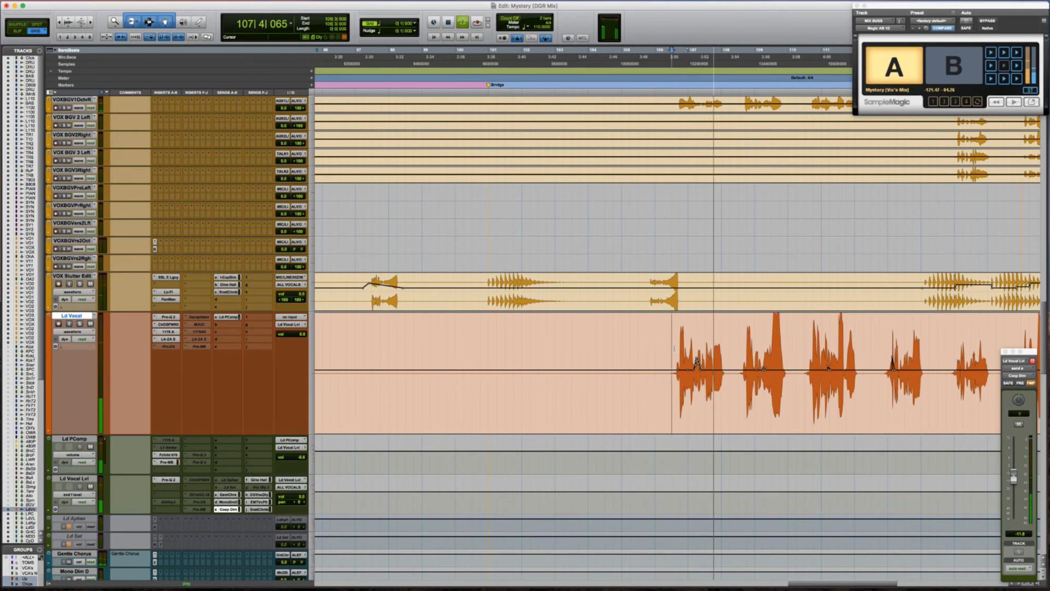
key("space")
key("r")
scroll(674, 349, "left", 10)
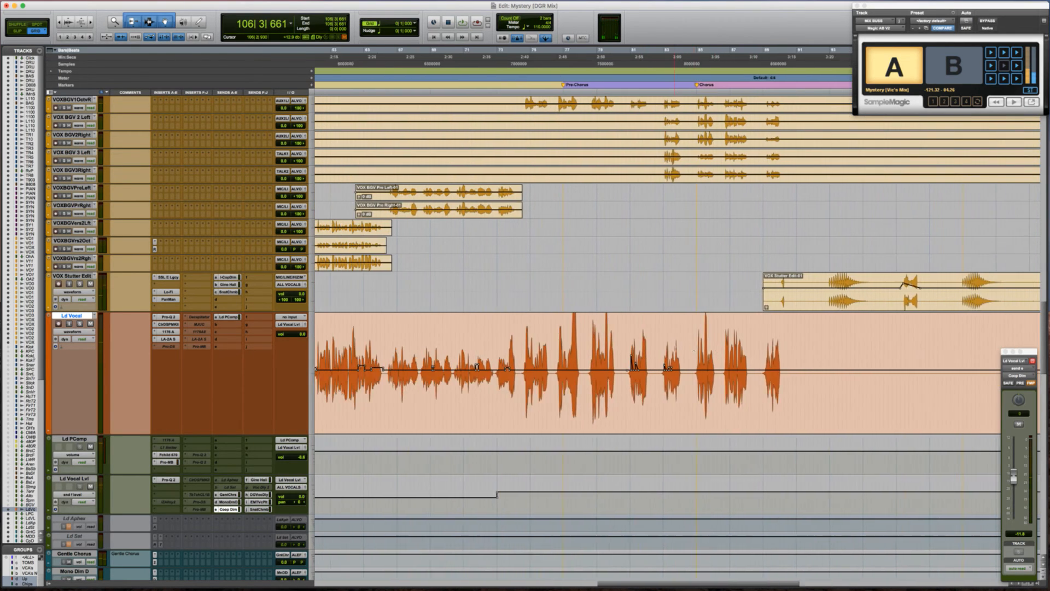
Play Ld Vocal from the start of the second verse and from the chorus entry in bar 74
left_click(522, 335)
key("r")
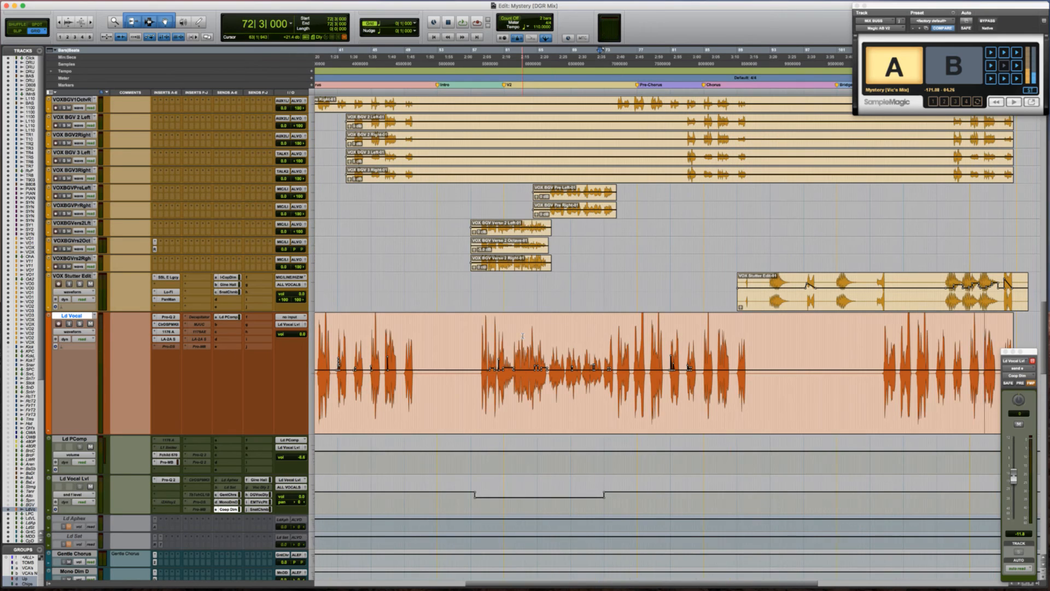
left_click(483, 336)
key("space")
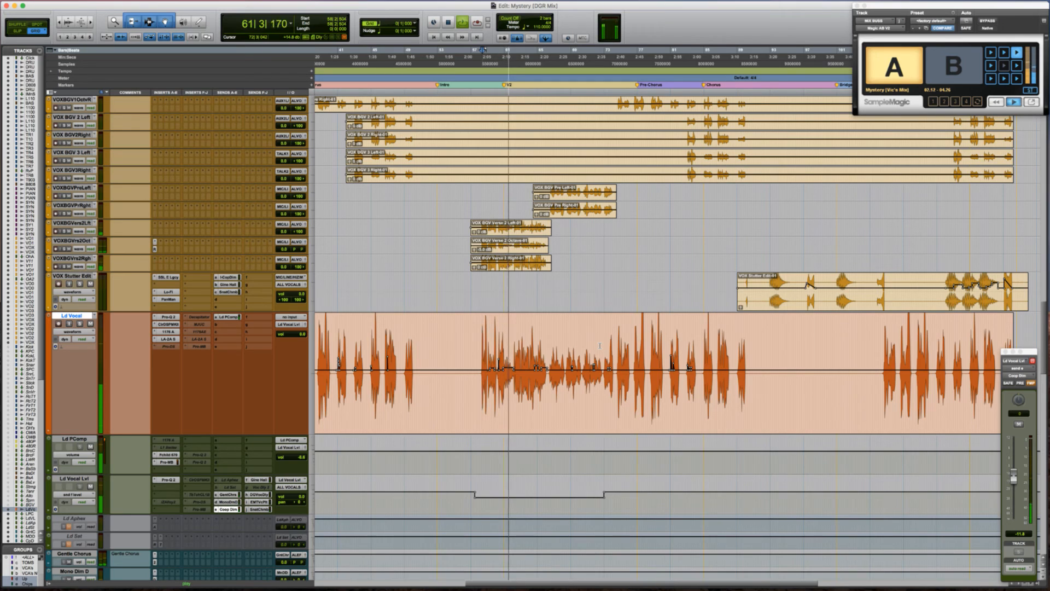
key("space")
left_click(614, 344)
key("space")
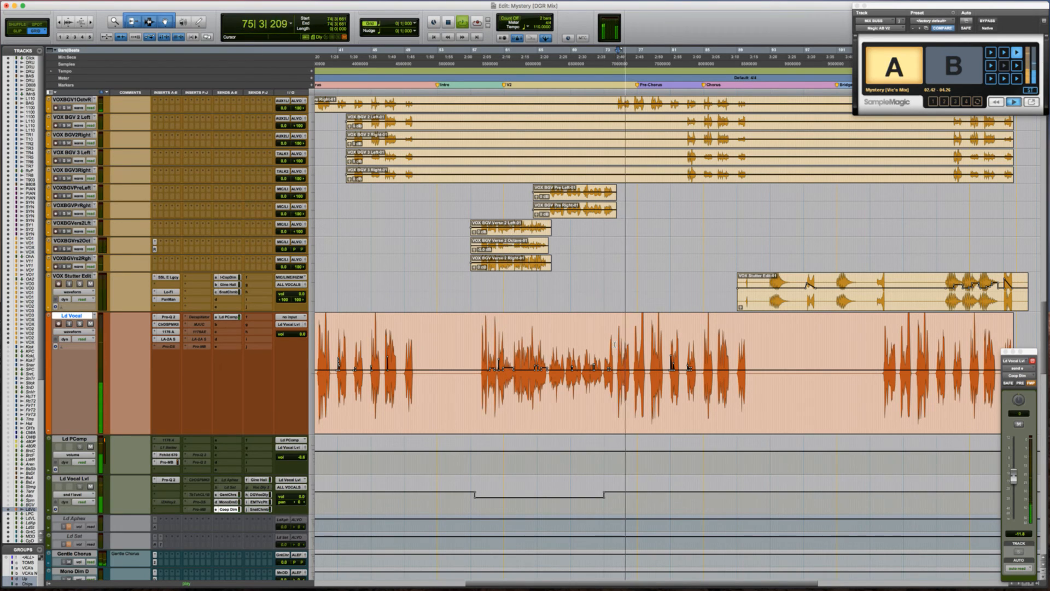
Copy the Ld Vocal clip gain from 34|3|661 through the end of the first chorus and paste it at 74|3|661
scroll(649, 344, "left", 1)
scroll(649, 343, "left", 4)
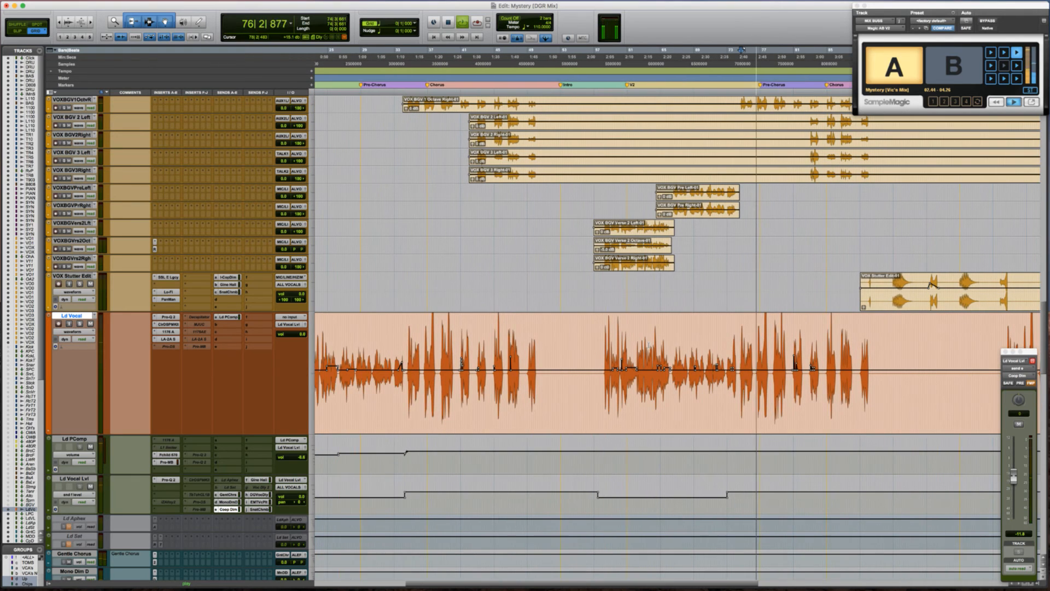
left_click(407, 346)
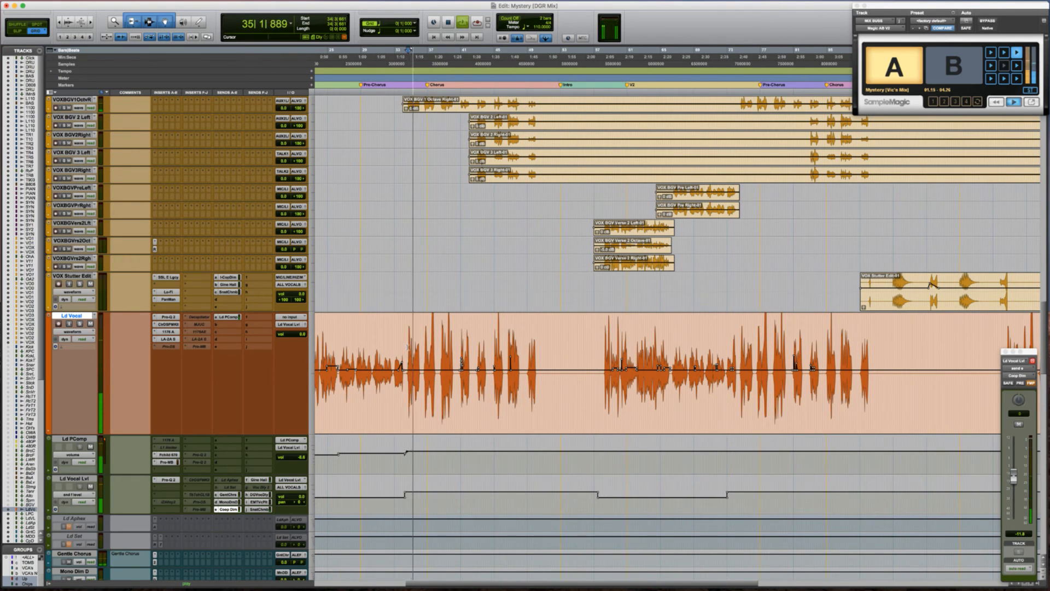
left_click(545, 352, "shift")
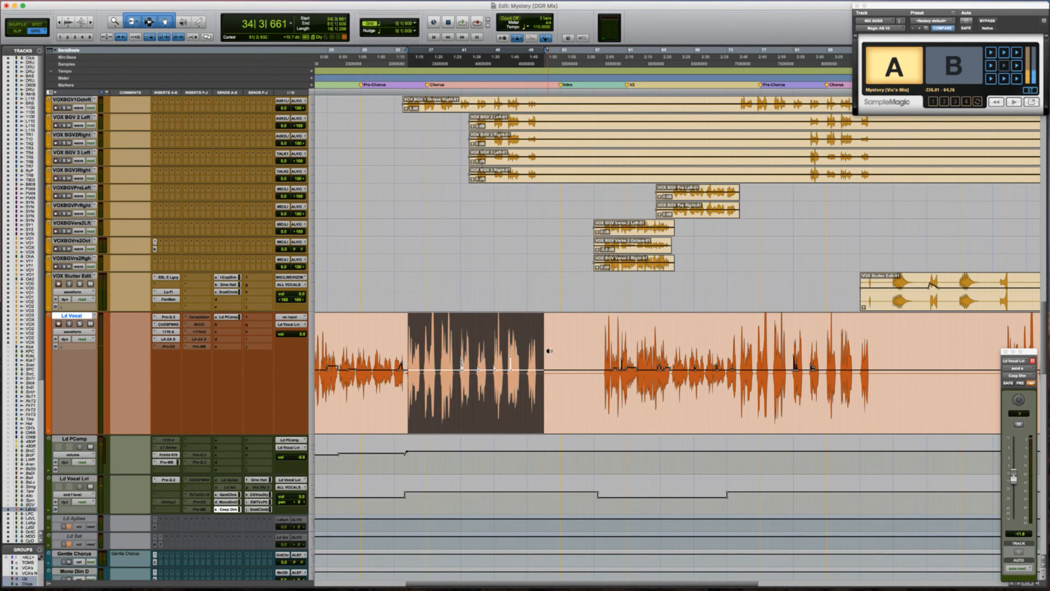
left_click(739, 345)
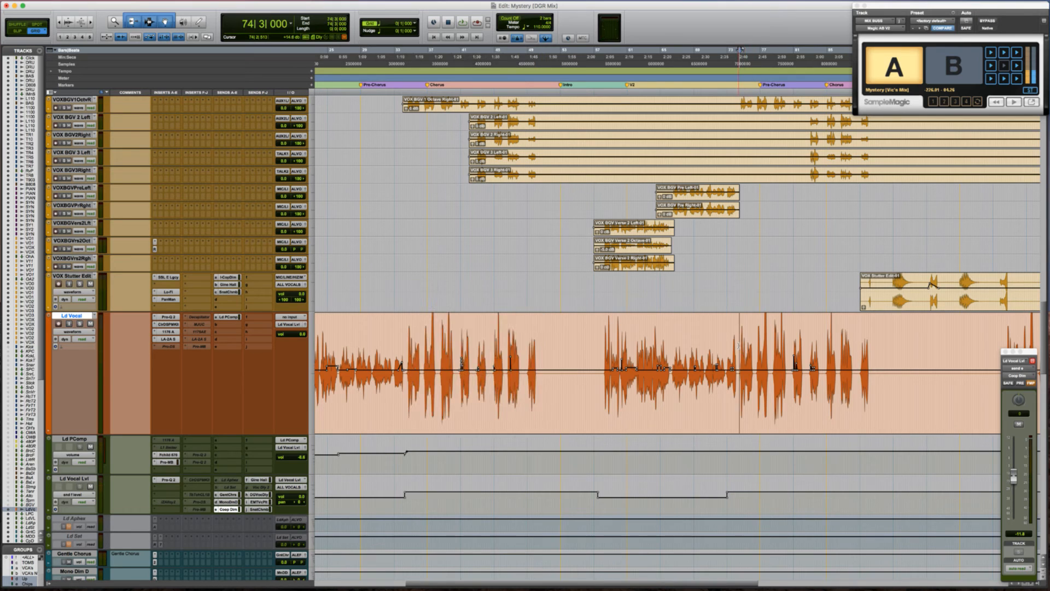
key("space")
key("super+v")
key("t")
key("t")
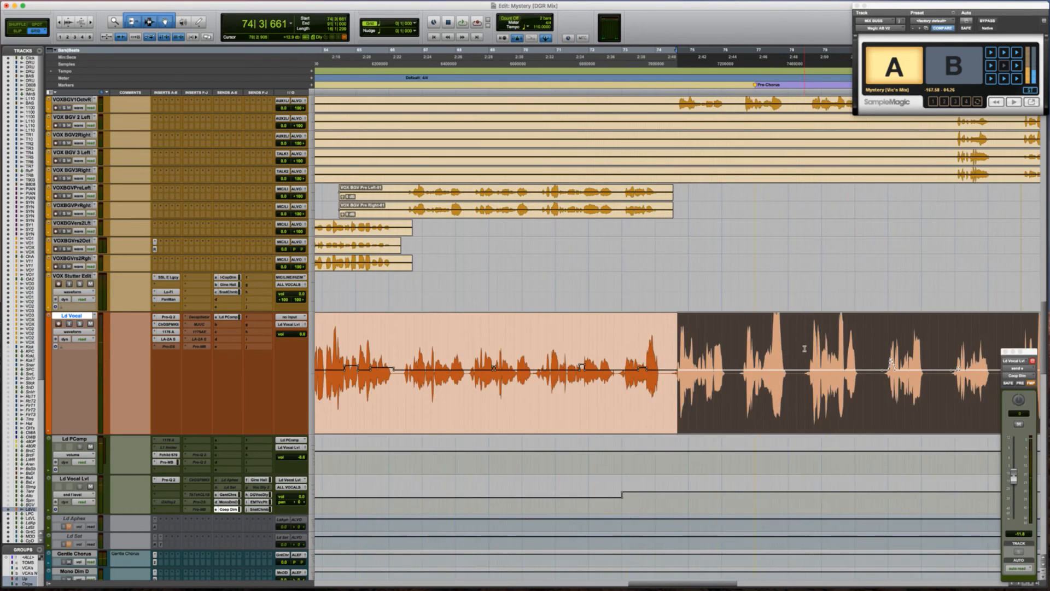
Compare the Ld Vocal gain line with and without the paste at 74|3|661, and leave the paste undone
scroll(804, 348, "right", 4)
key("super+z")
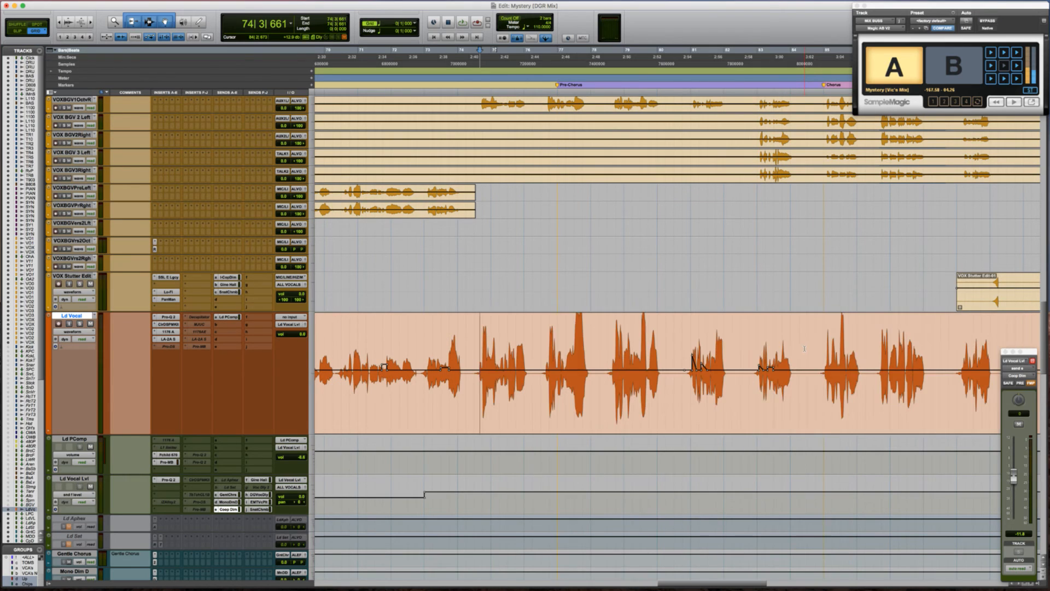
key("super+shift+z")
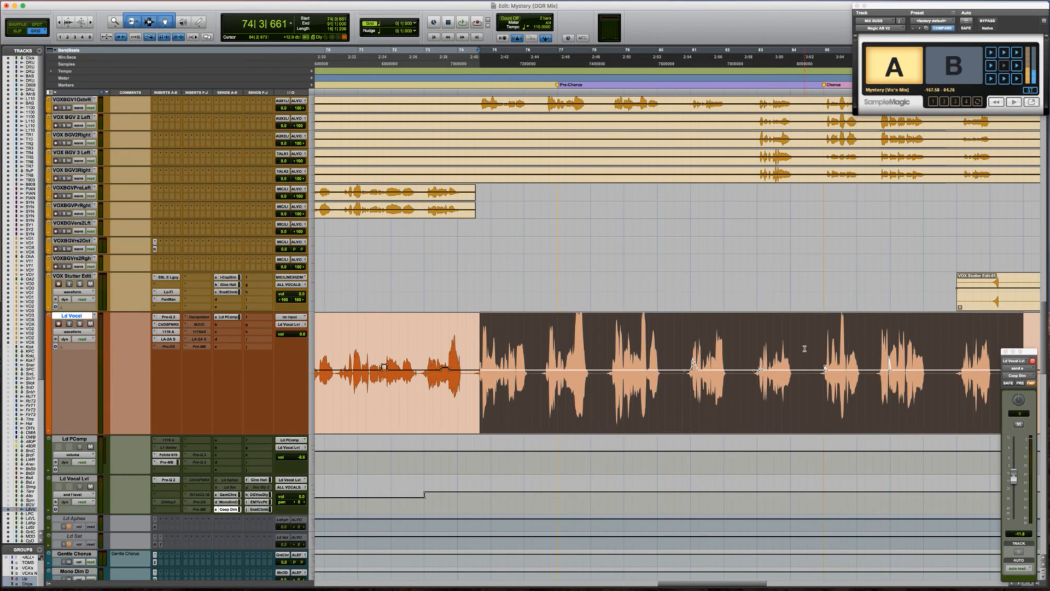
key("super+z")
Check Ld Vocal around 82|3|000 and 74|3|000, and place the cursor at 82|4|000
left_click(742, 350)
key("space")
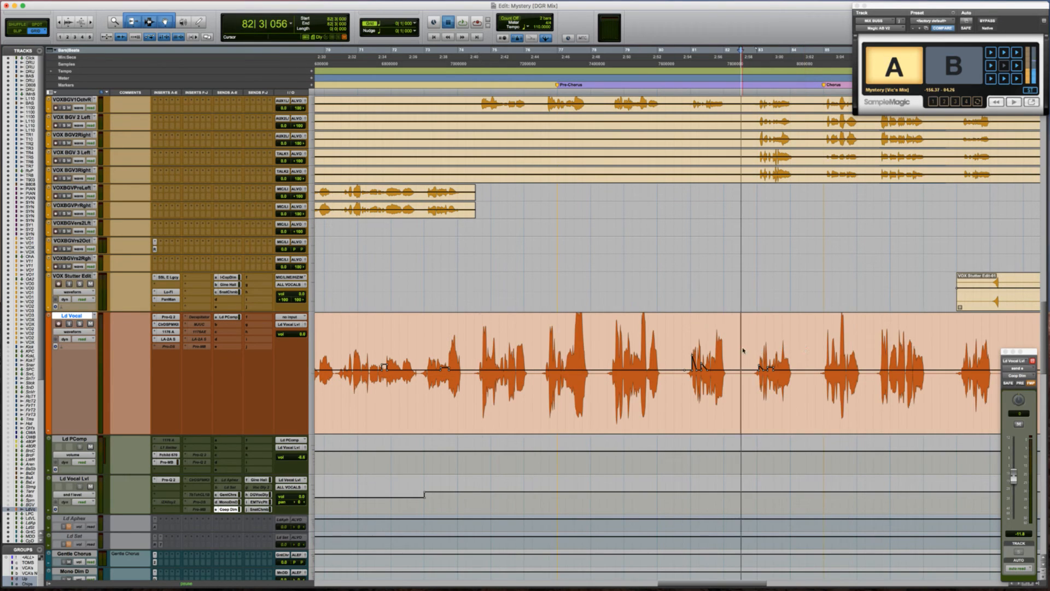
left_click(592, 231)
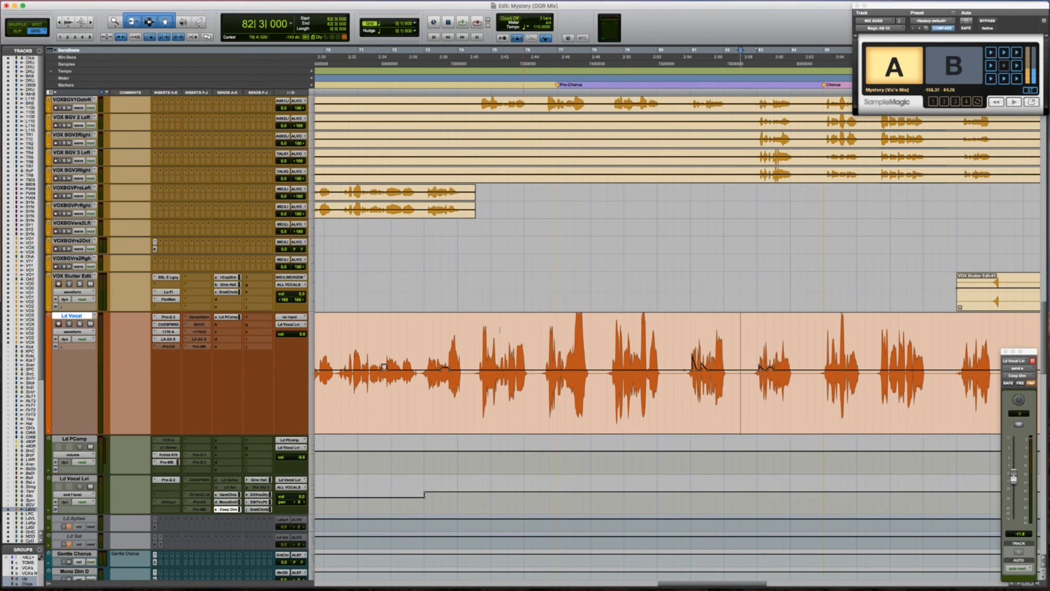
left_click(471, 337)
key("r")
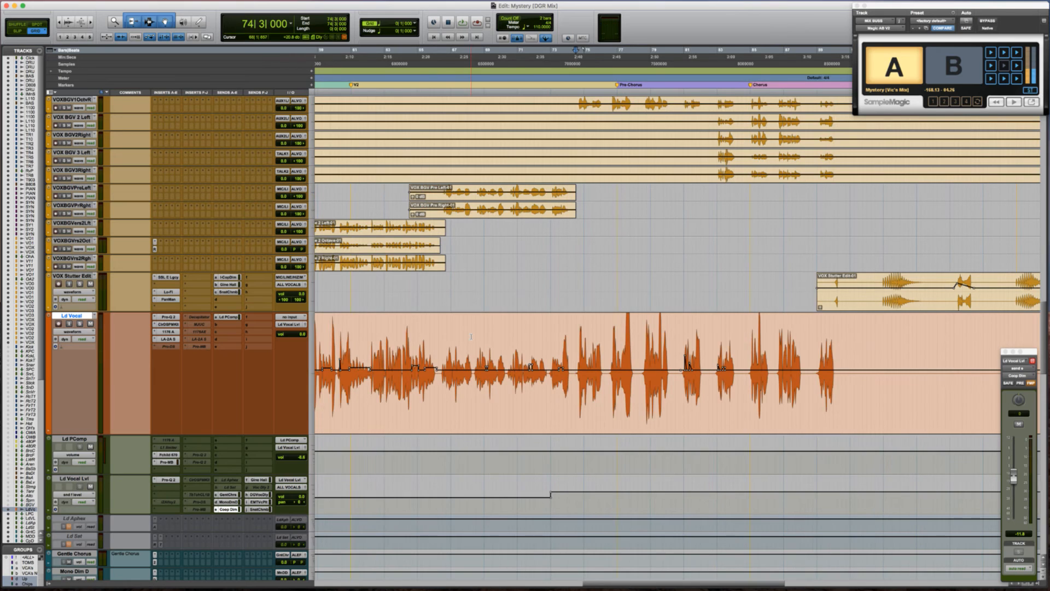
key("r")
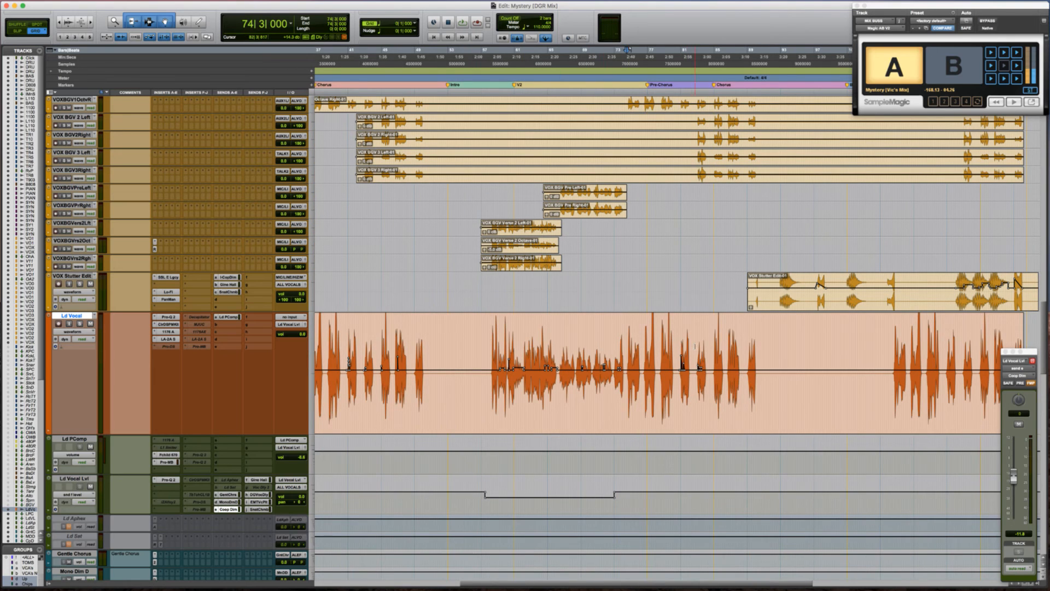
left_click(695, 347)
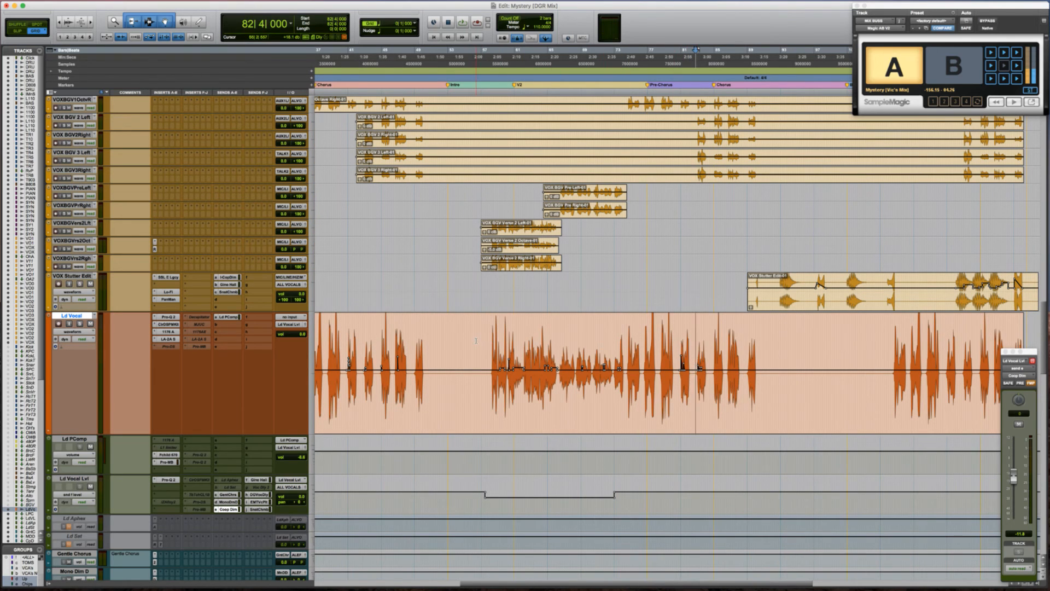
Play Ld Vocal through the first chorus, auditioning it around bar 45 and again from bar 41
key("super+alt+bracketleft")
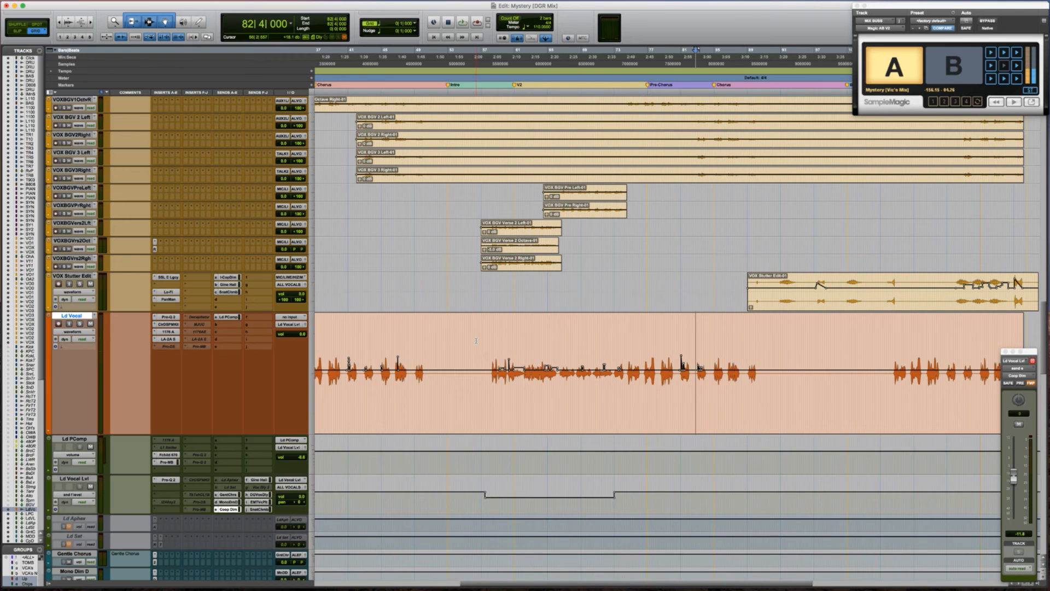
key("super+alt+bracketright")
scroll(475, 340, "left", 5)
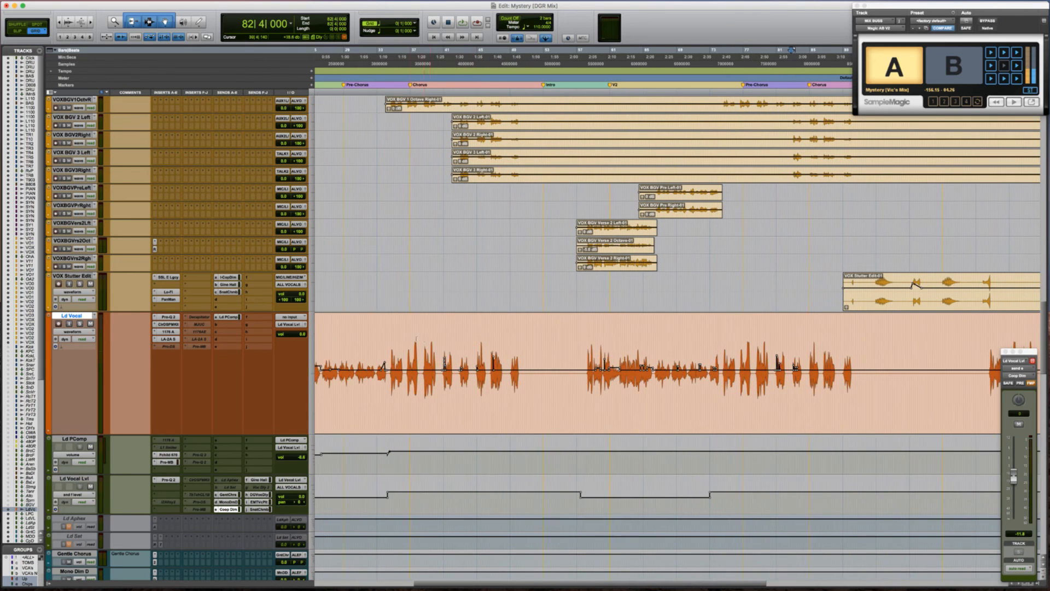
key("space")
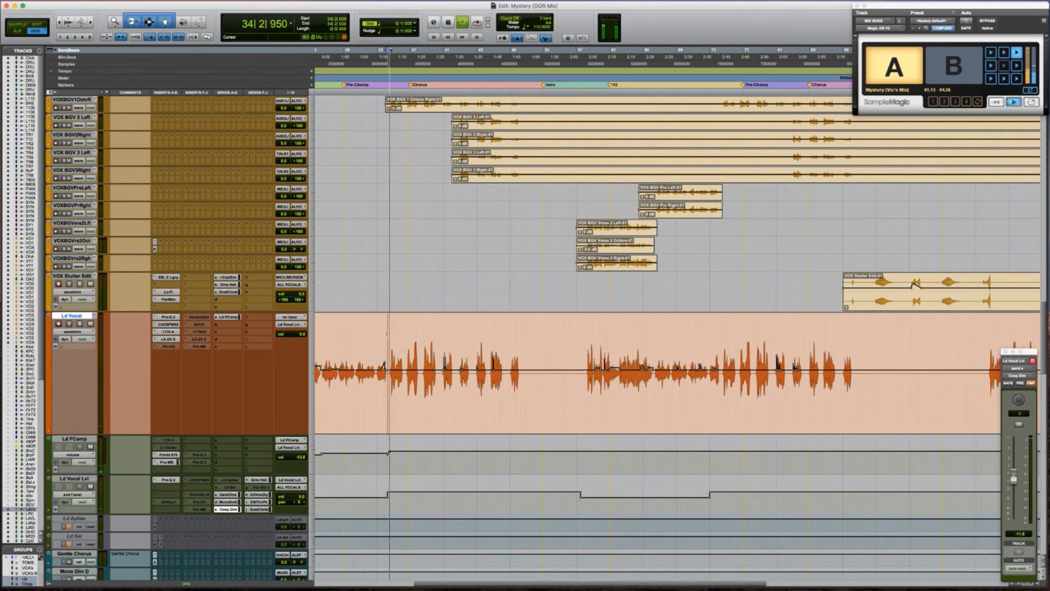
left_click(474, 338)
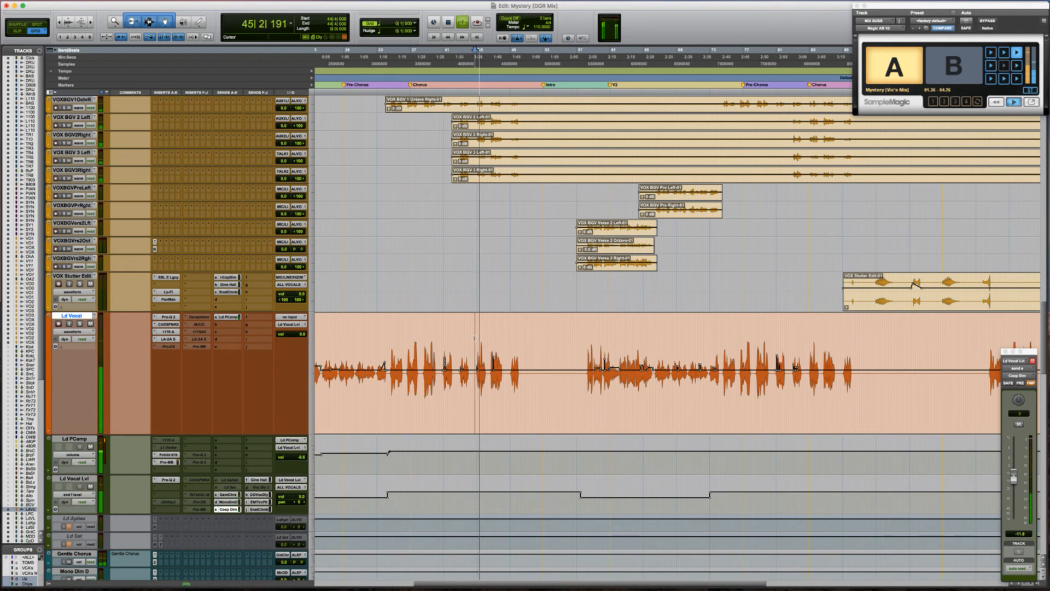
key("space")
left_click(440, 339)
key("space")
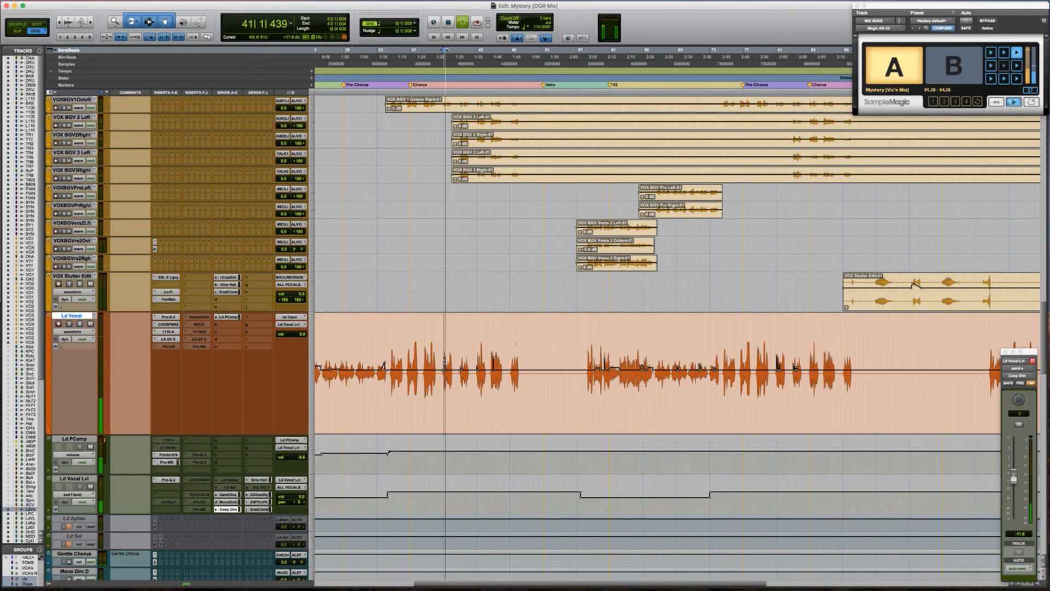
Copy the Ld Vocal clip gain from 41|1|004 through the end of the first chorus and paste it at 81|1|004
left_click(525, 348, "shift")
key("space")
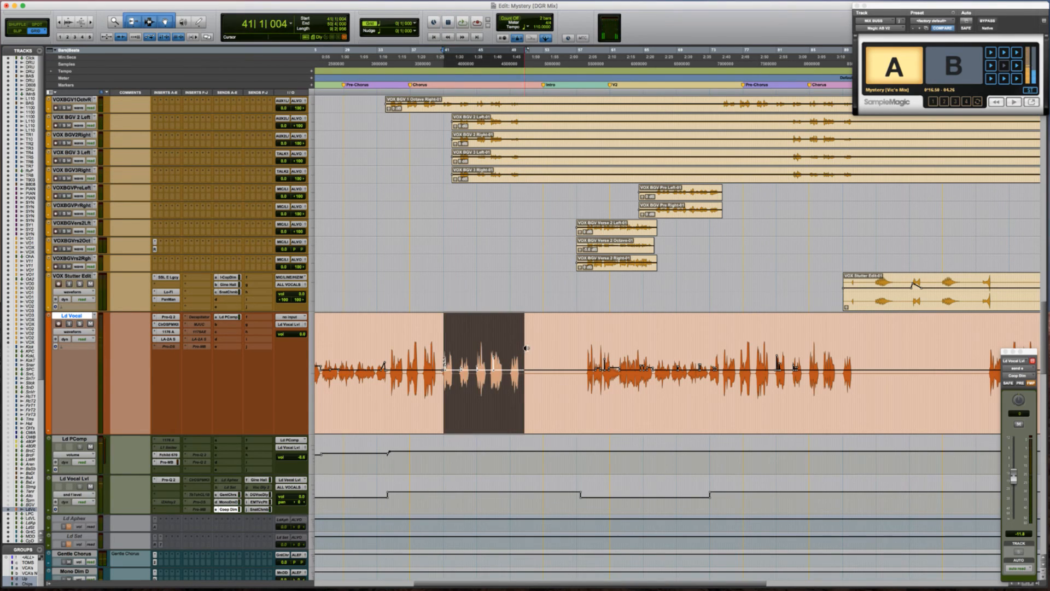
left_click(752, 344)
key("space")
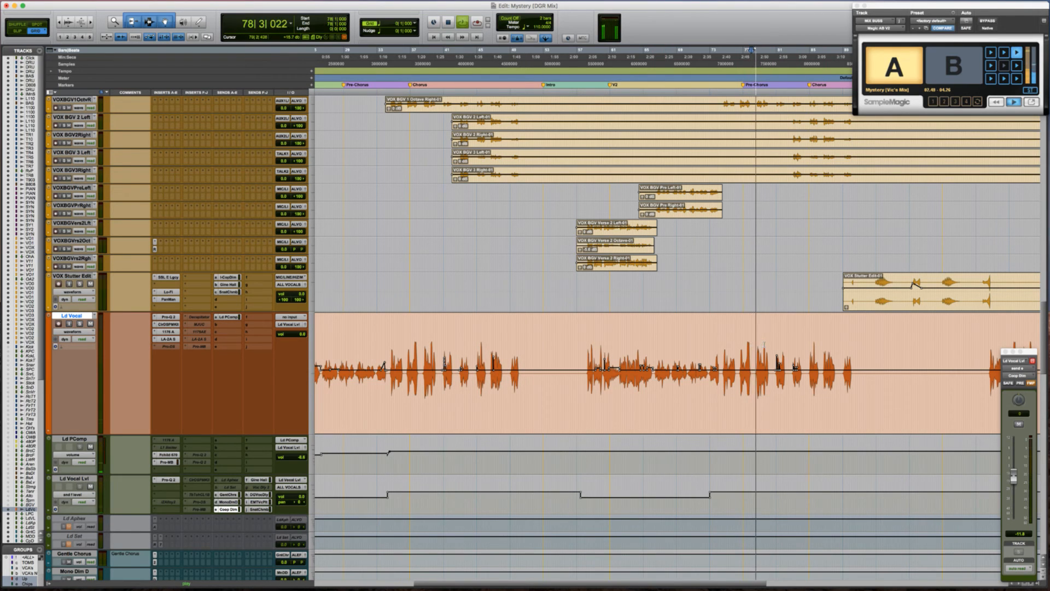
key("space")
left_click(771, 344)
key("Tab")
key("space")
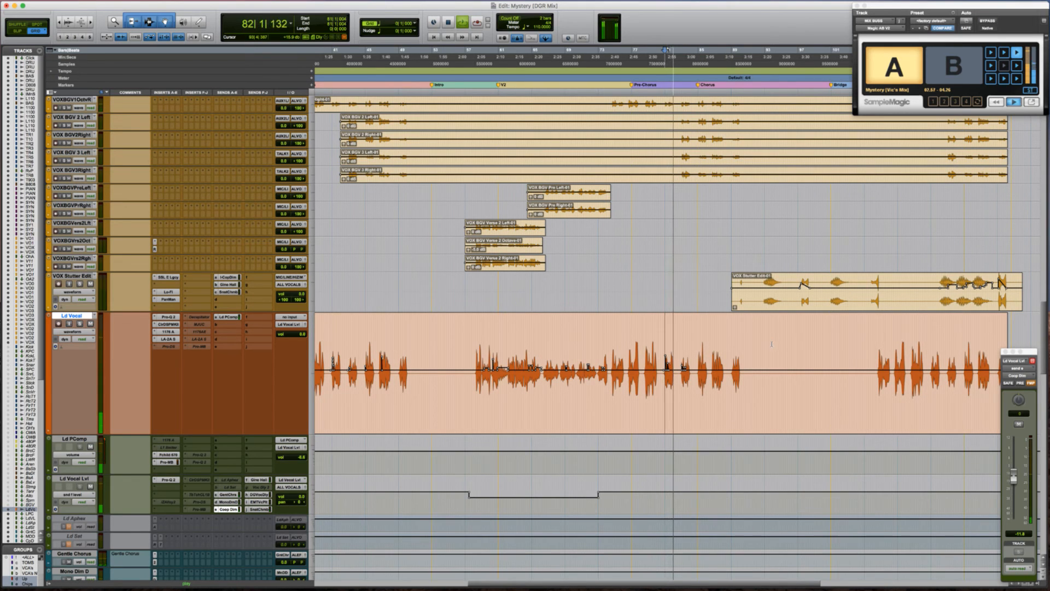
key("super+v")
key("space")
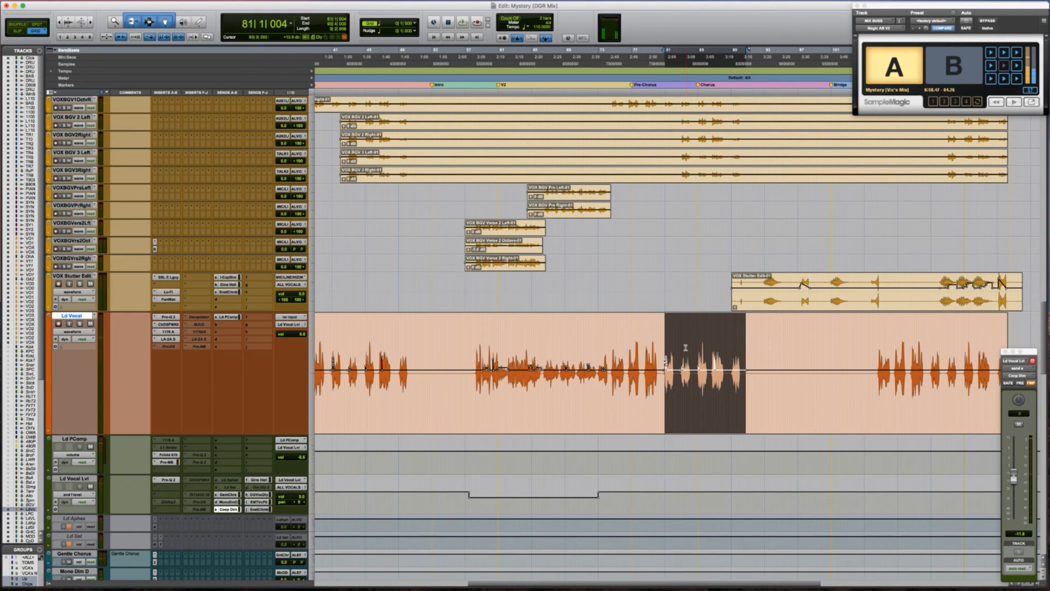
Inspect the pasted Ld Vocal gain line at 81|1|004 and undo the paste
key("super+bracketright")
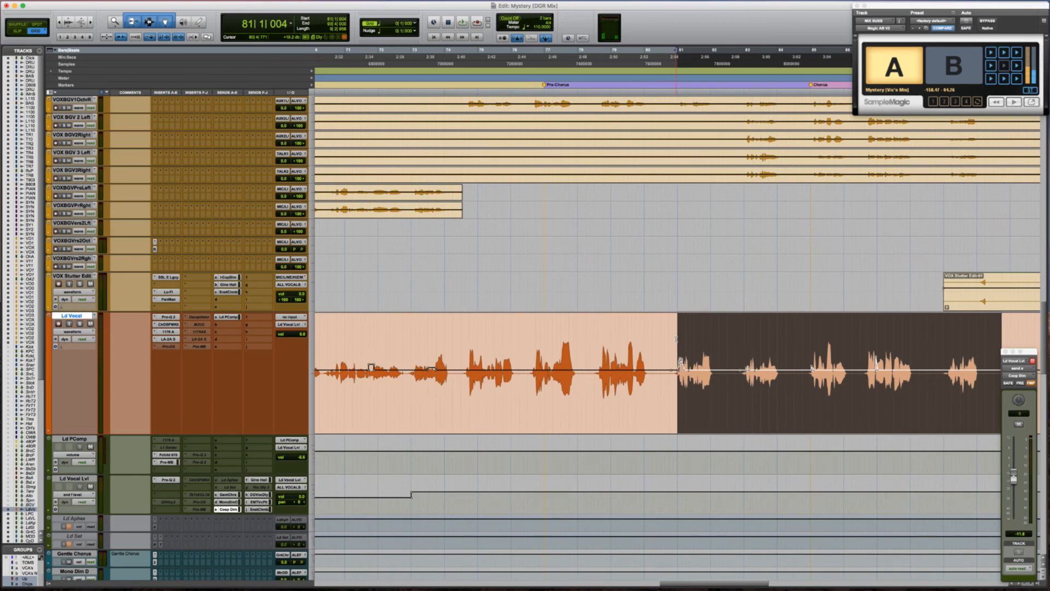
left_click(677, 339)
key("super+v")
left_click(676, 339)
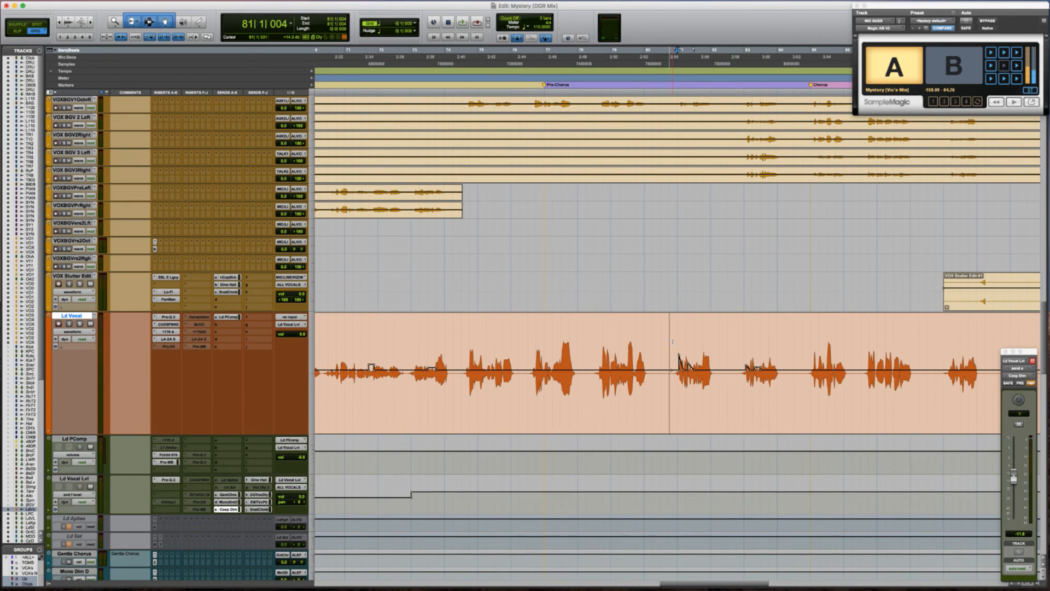
Play Ld Vocal around the chorus entry at 85|1|000 and raise the clip gain at the onset of its first phrase
key("space")
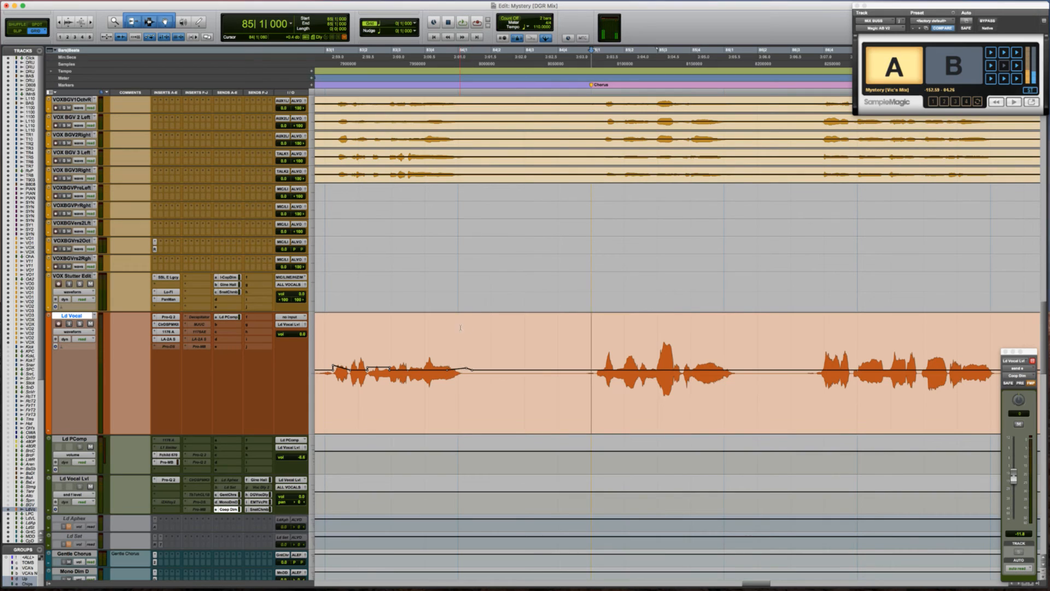
key("space")
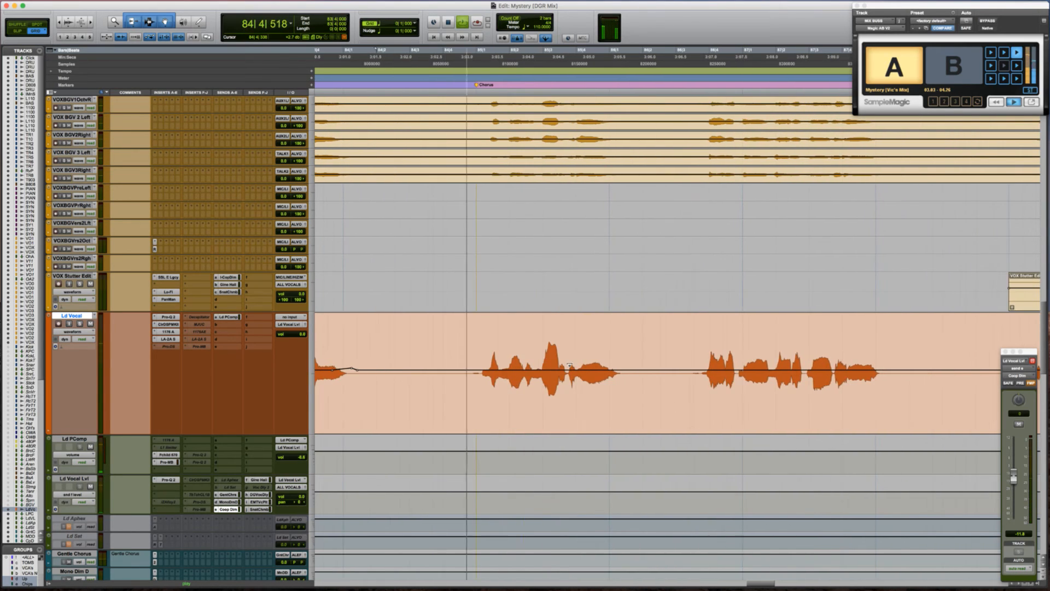
key("space")
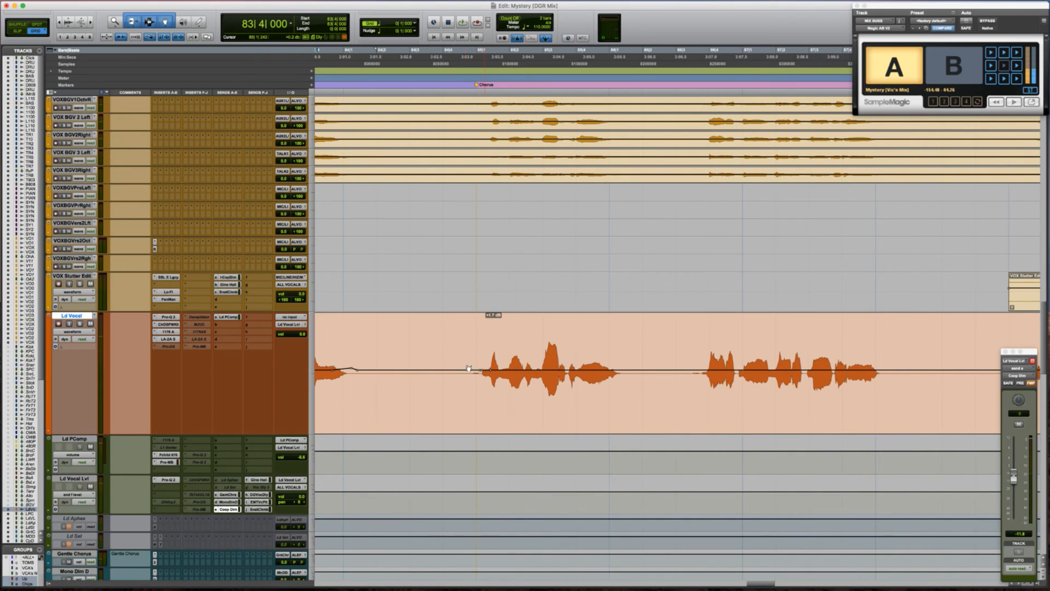
key("space")
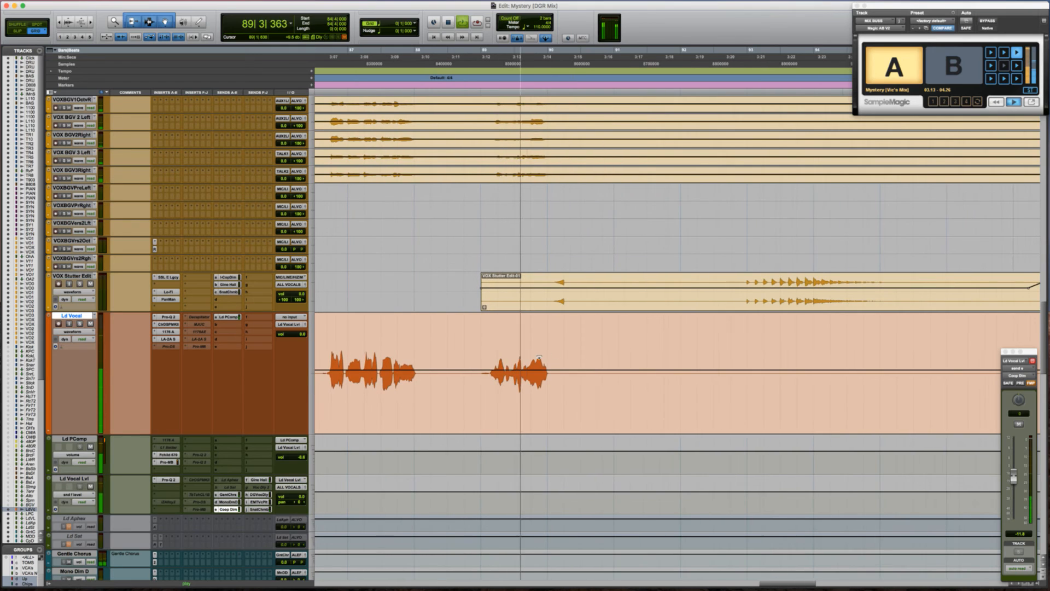
Play Ld Vocal from 105|3|000 to examine the vocal entry after the bridge
key("super+bracketleft")
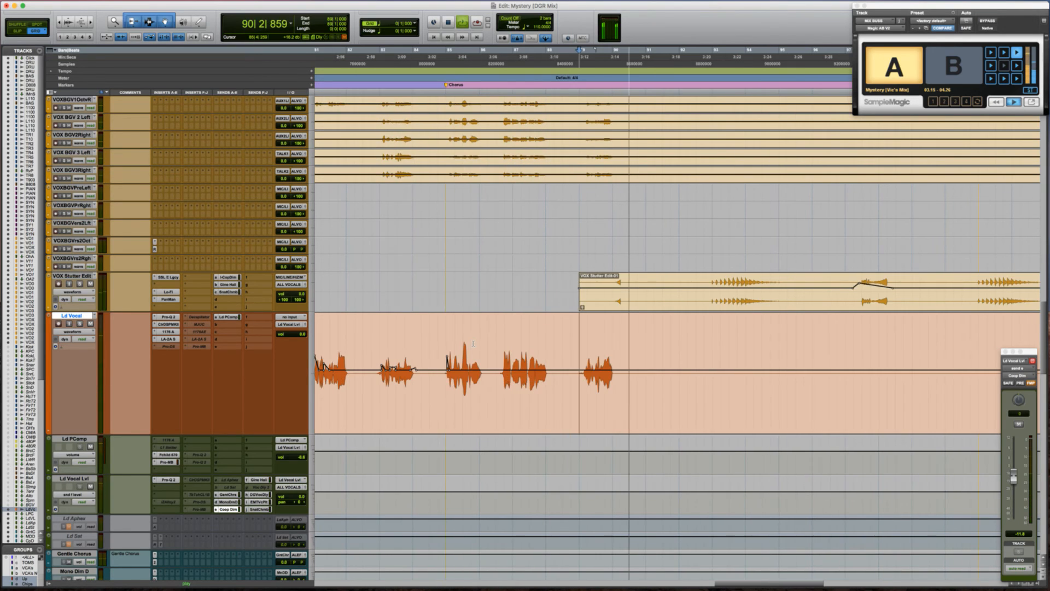
scroll(474, 343, "down", 1)
key("super+bracketleft")
key("super+bracketleft")
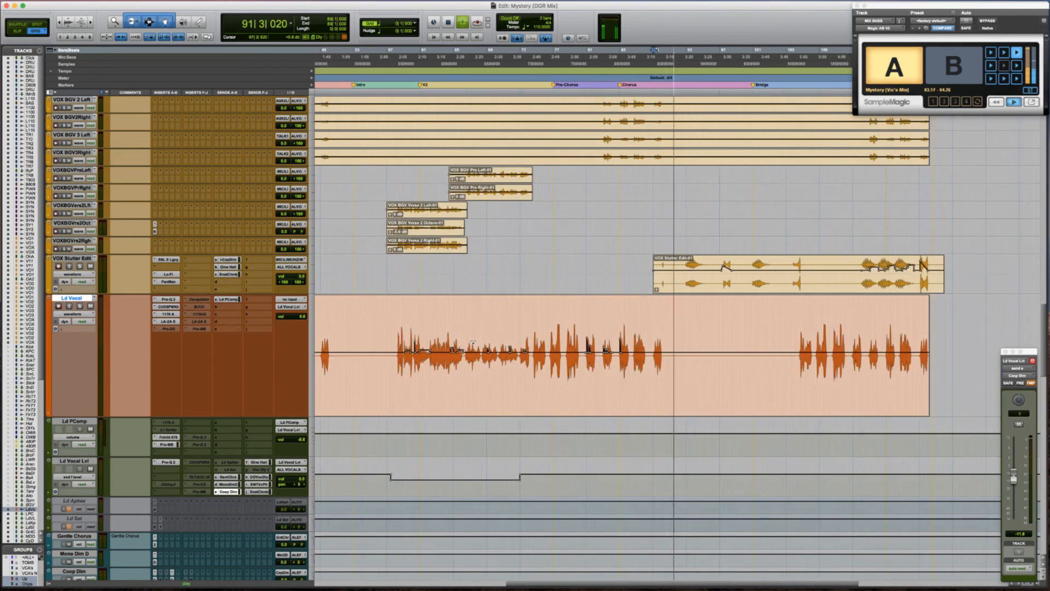
key("space")
left_click(551, 324)
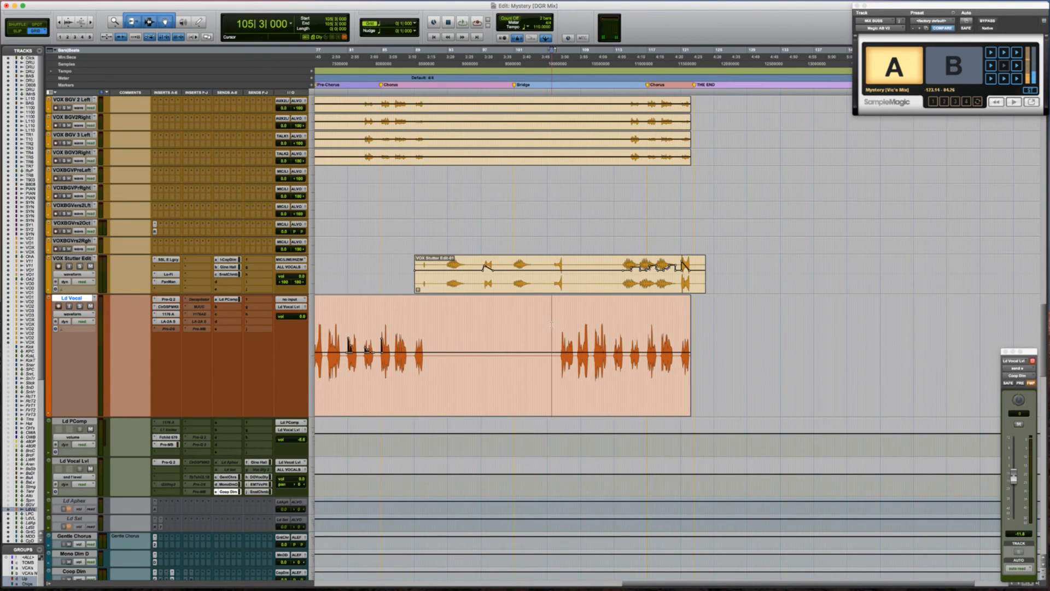
key("space")
scroll(329, 311, "up", 4)
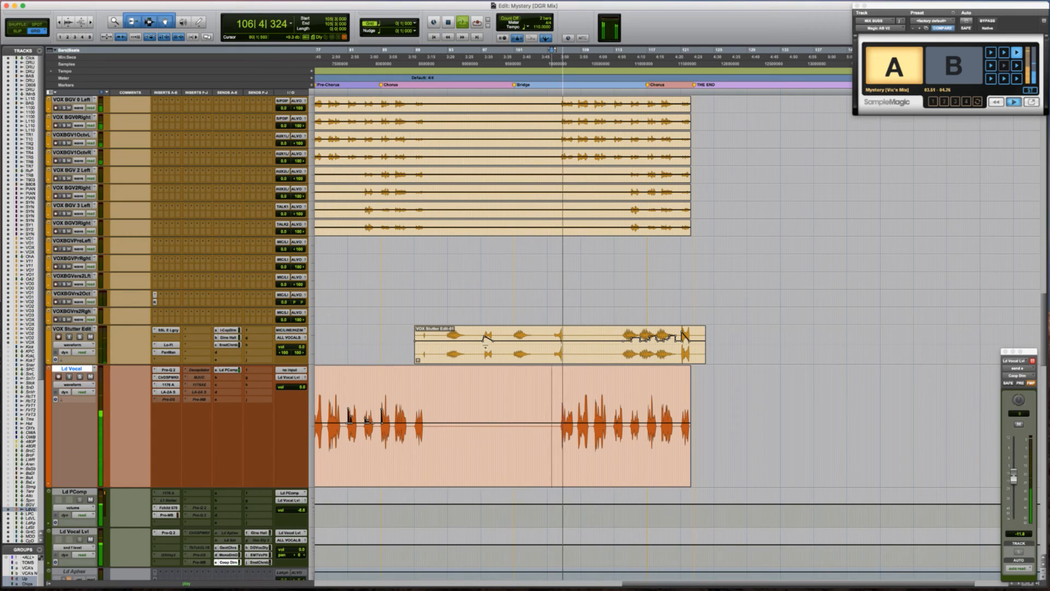
scroll(552, 397, "up", 8)
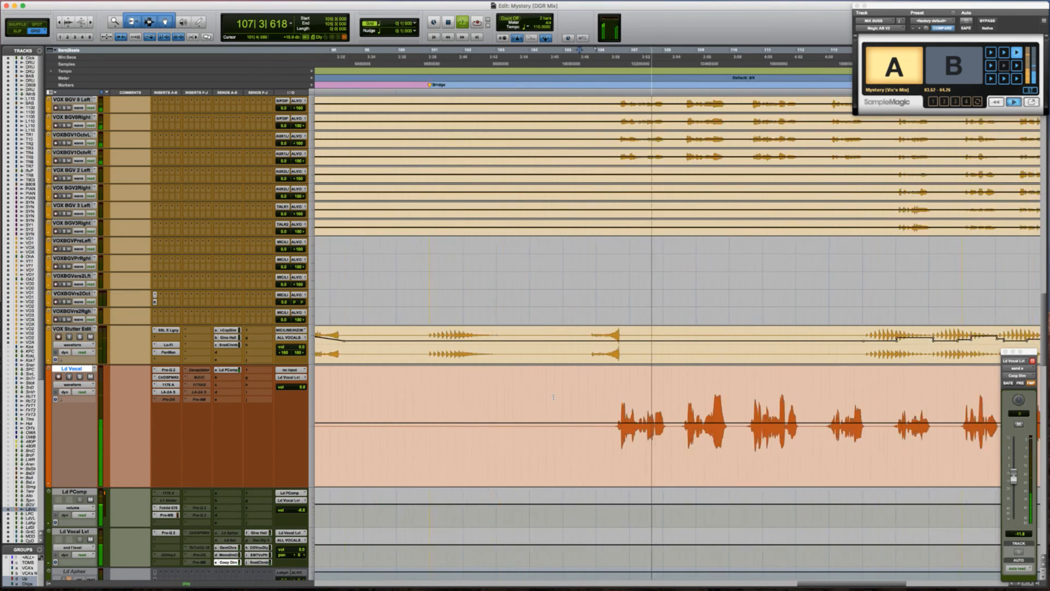
scroll(540, 395, "down", 8)
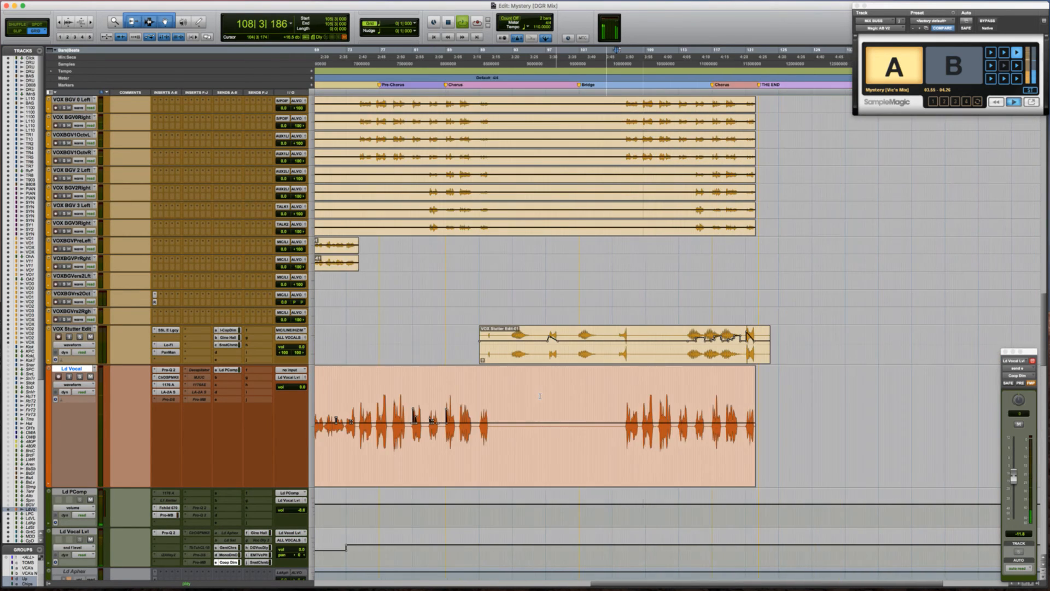
key("space")
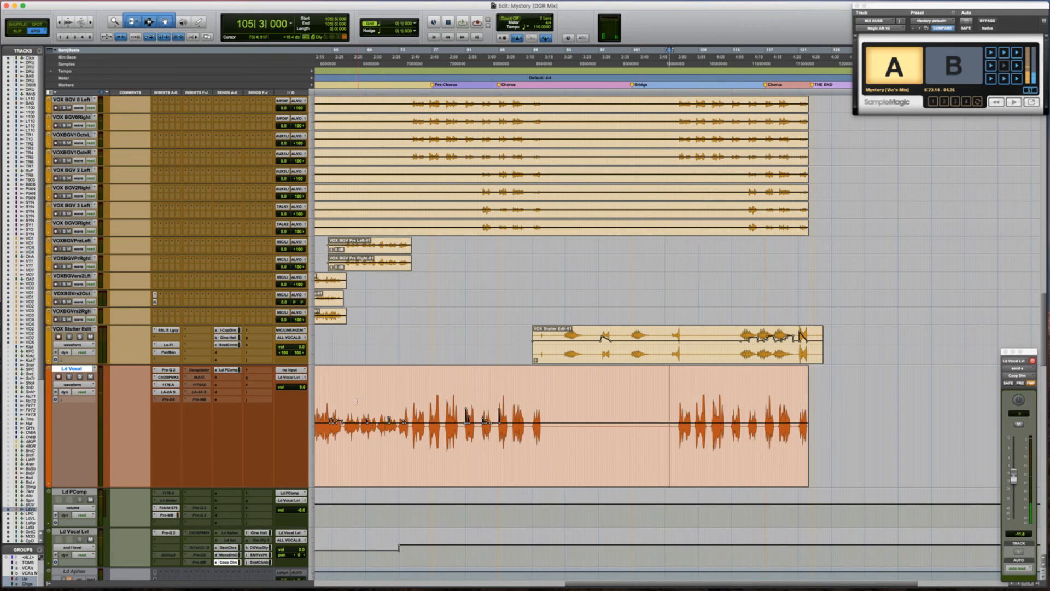
Copy the Ld Vocal clip gain from bar 74 through the end of the second chorus and paste it at 106|3|661
left_click(412, 400)
key("space")
left_click(548, 397, "shift")
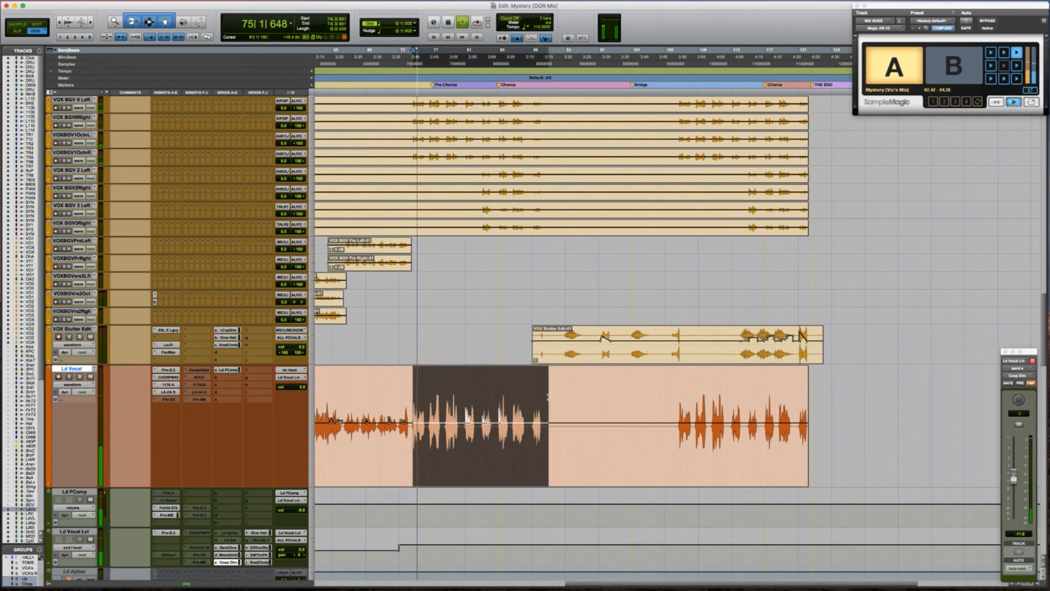
left_click(635, 394)
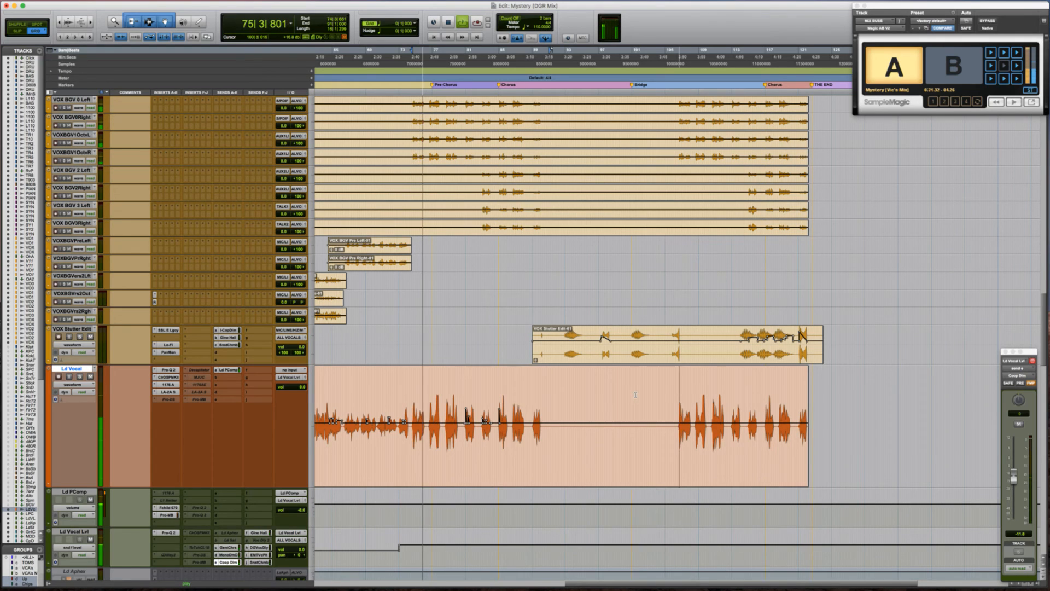
key("space")
key("shift+Tab")
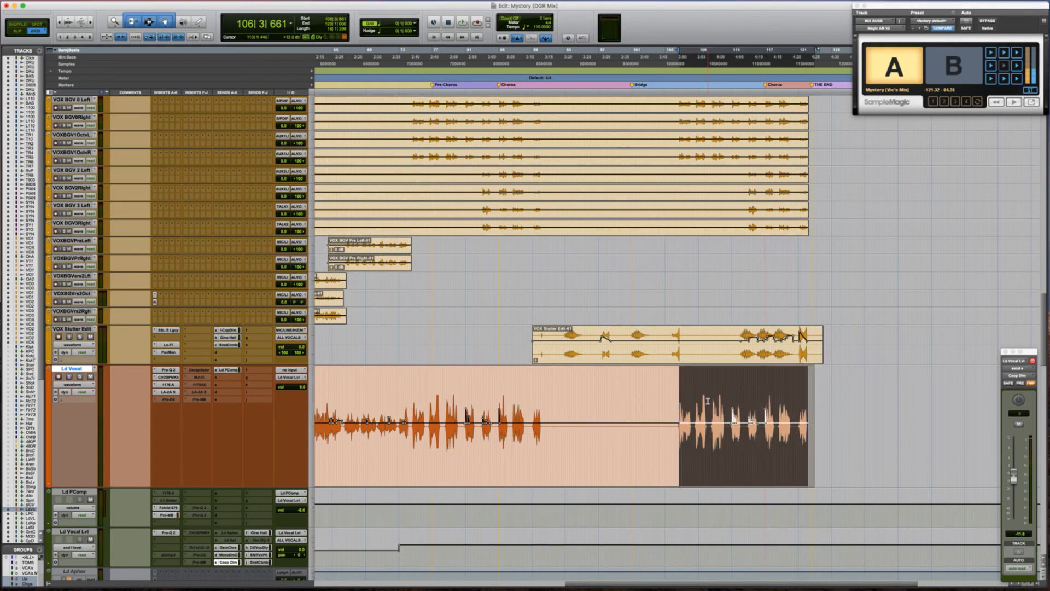
Play Ld Vocal from 106|3|661 and examine the pasted gain line over its opening phrases
left_click(669, 398)
key("t")
key("t")
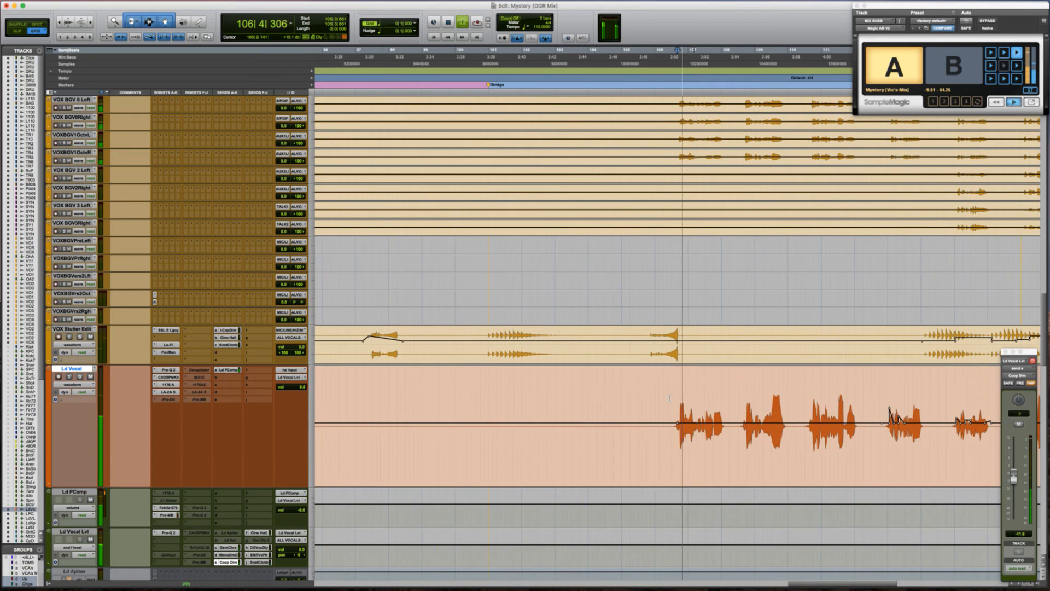
key("t")
key("t")
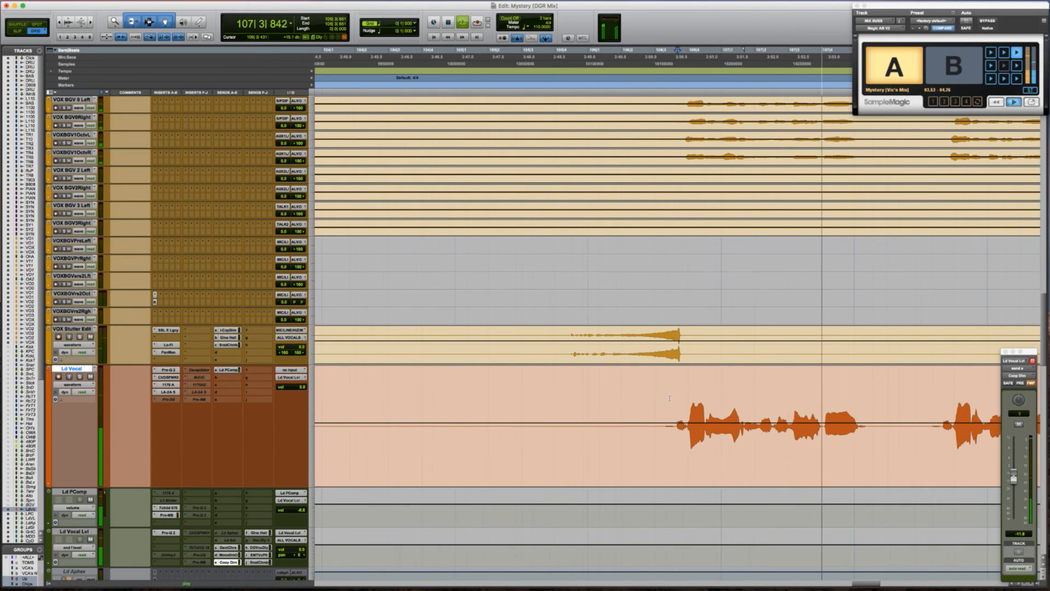
key("r")
scroll(670, 398, "right", 8)
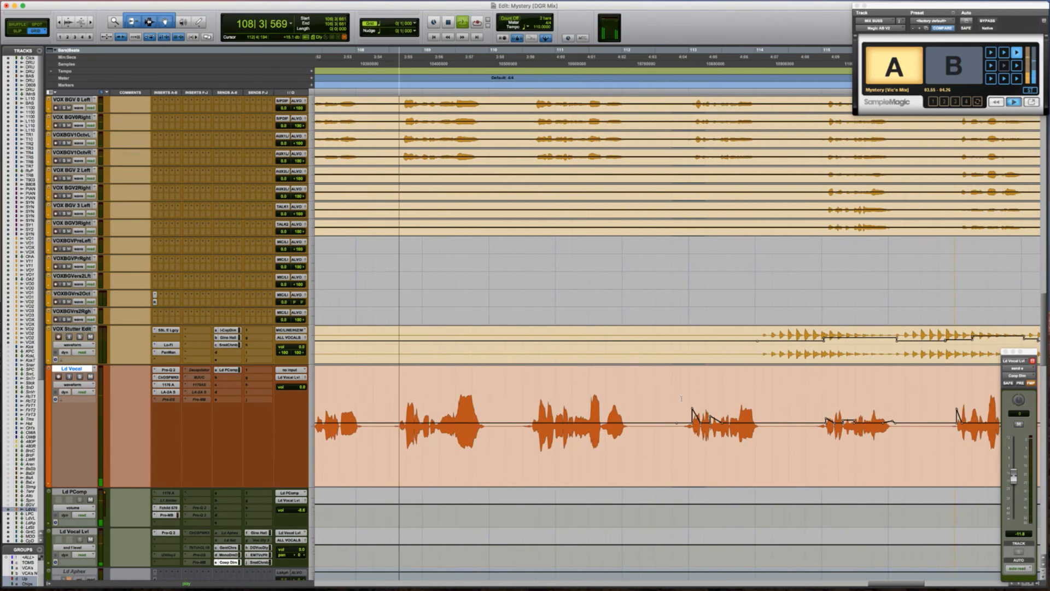
Play Ld Vocal from 112|4|000 and check the gain line through the last chorus
key("space")
key("space")
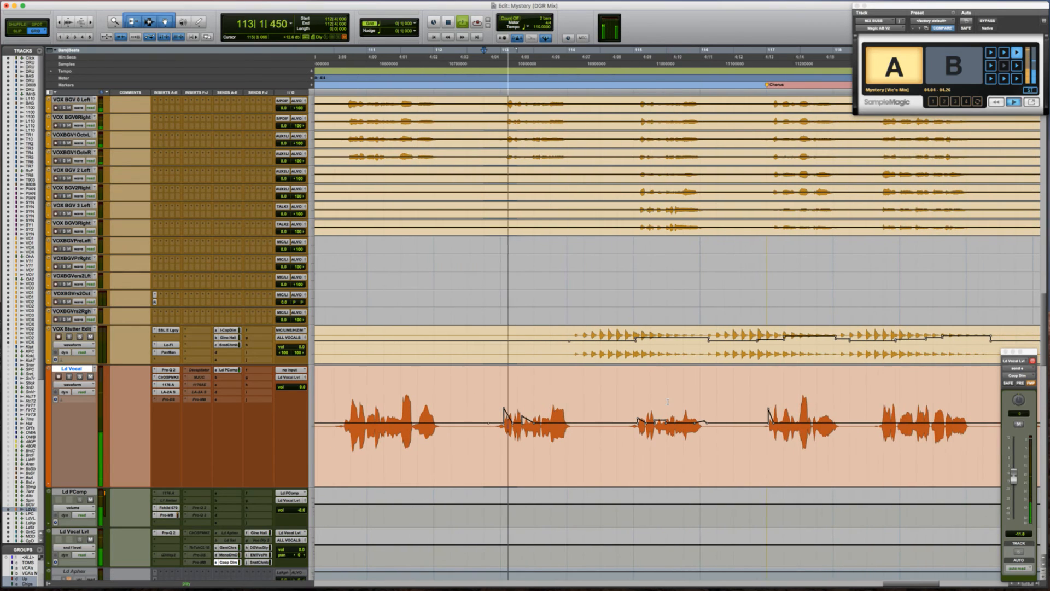
scroll(668, 401, "right", 4)
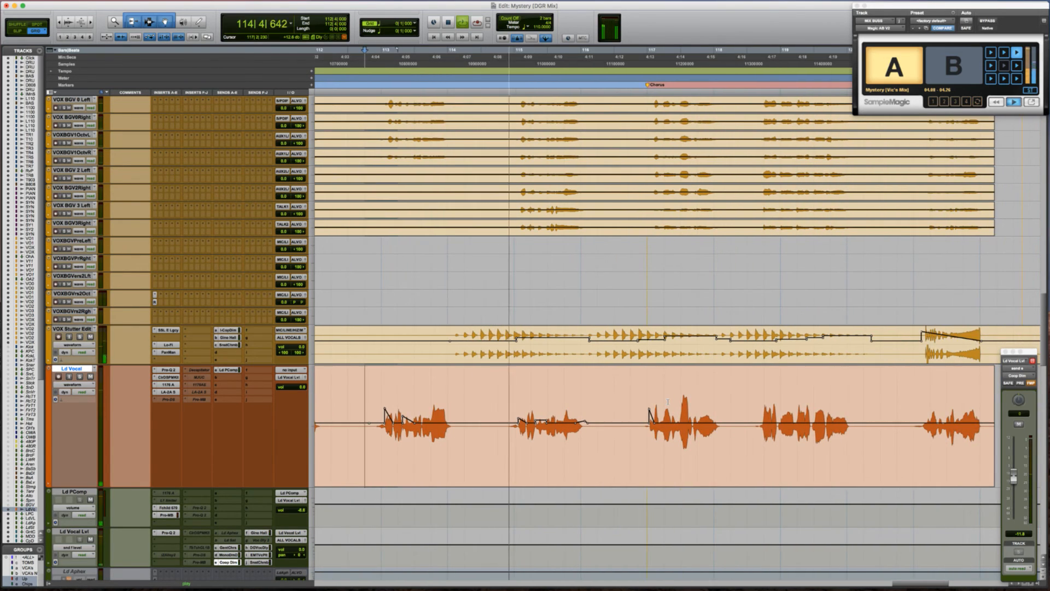
scroll(668, 402, "right", 3)
scroll(667, 402, "right", 1)
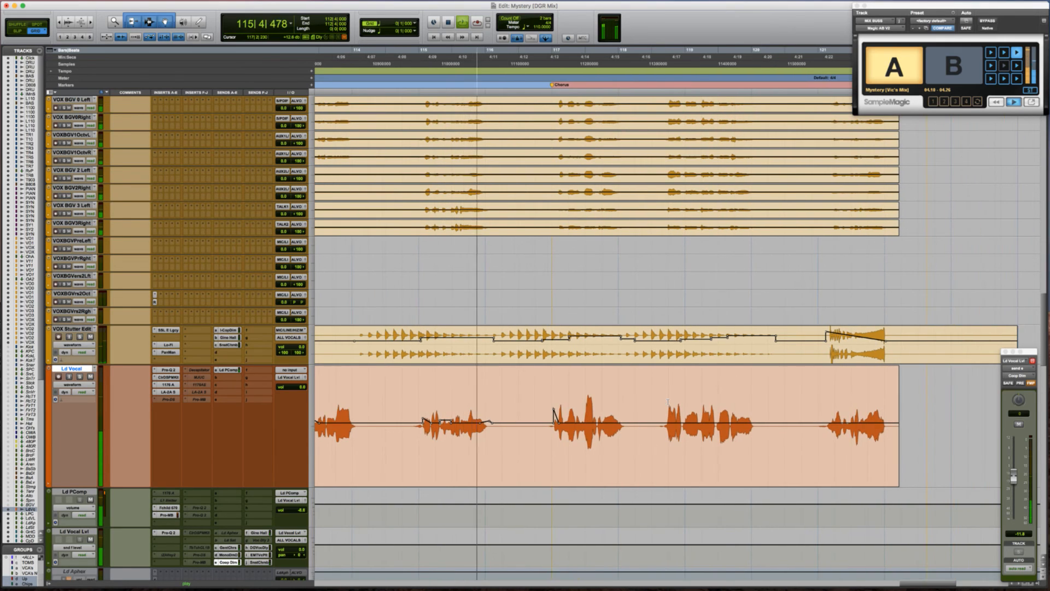
key("r")
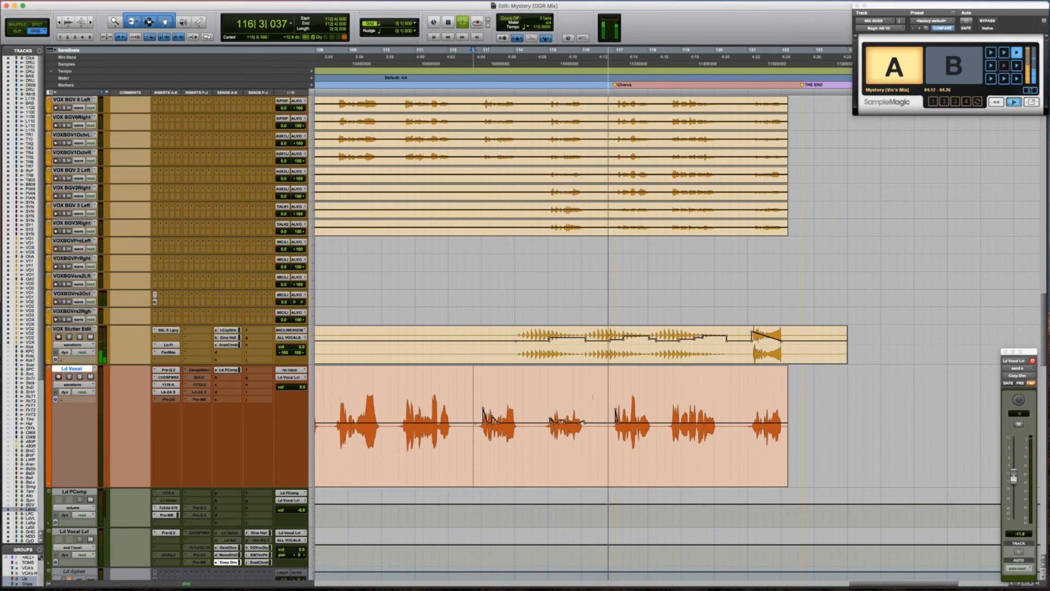
Raise the Ld PComp volume automation slightly from 112|4|000 through the end of the last chorus
scroll(667, 402, "down", 3)
left_click_drag(473, 452, 799, 455)
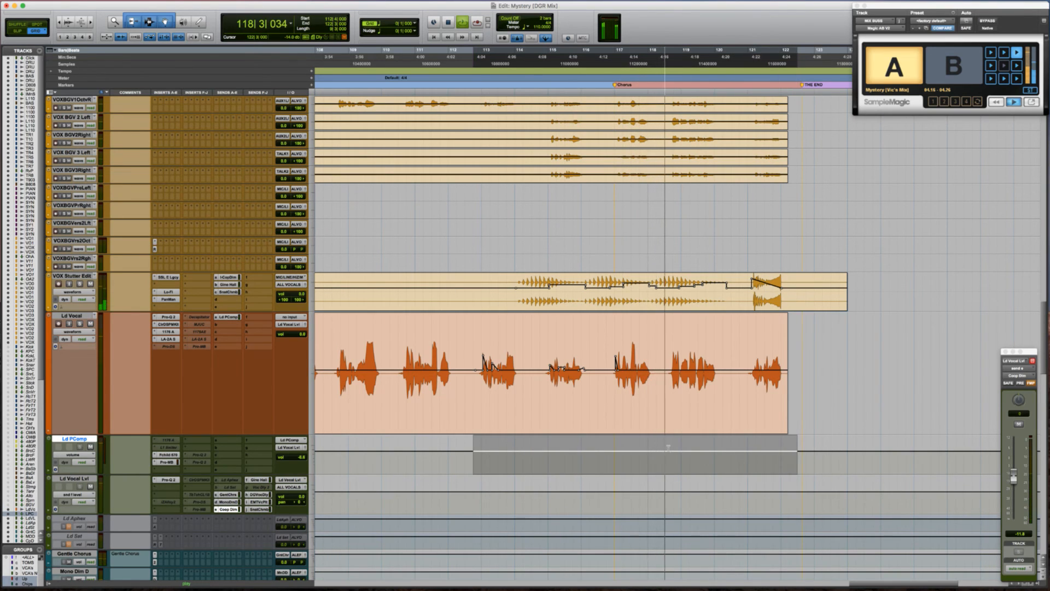
left_click_drag(632, 452, 628, 431)
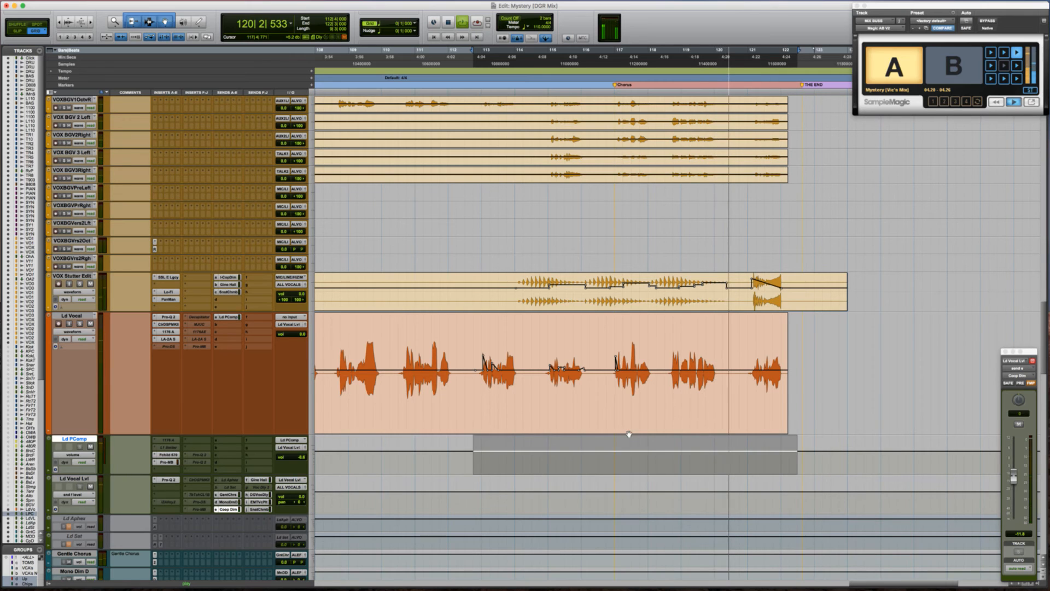
left_click(464, 456)
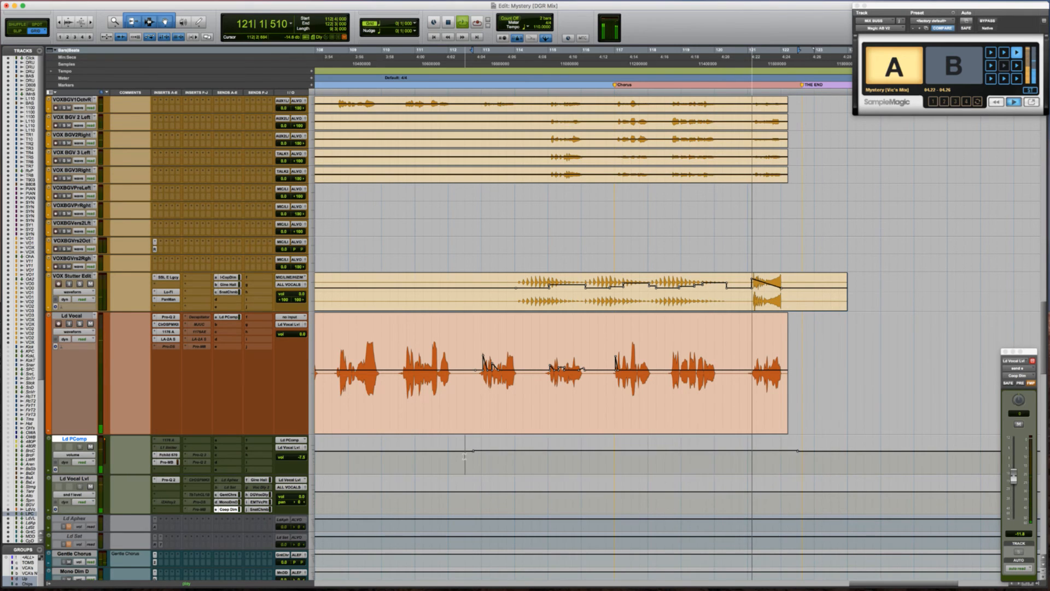
Ramp up the Ld Vocal Lvl automation slightly across the final vocal phrase and play it from 121|1|000
key("super+bracketleft")
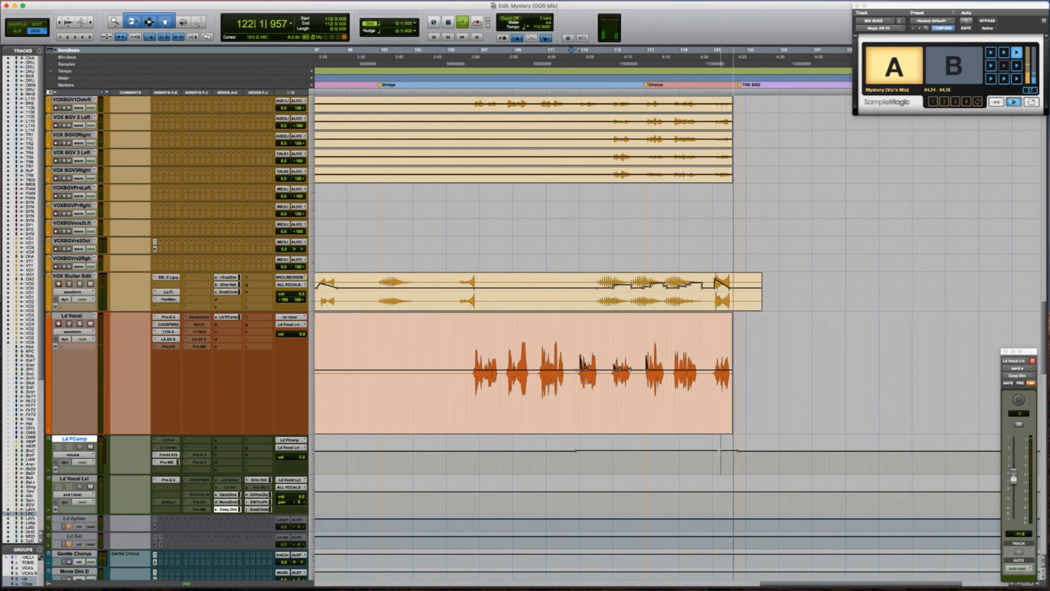
key("space")
key("super+bracketright")
key("super+bracketright")
key("super+bracketright")
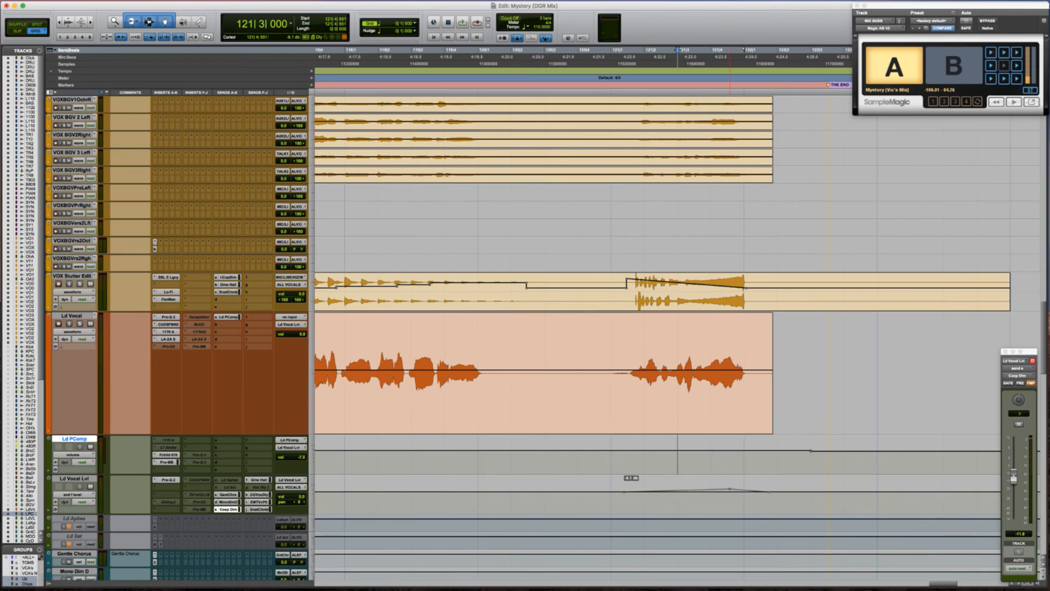
left_click(596, 495)
key("space")
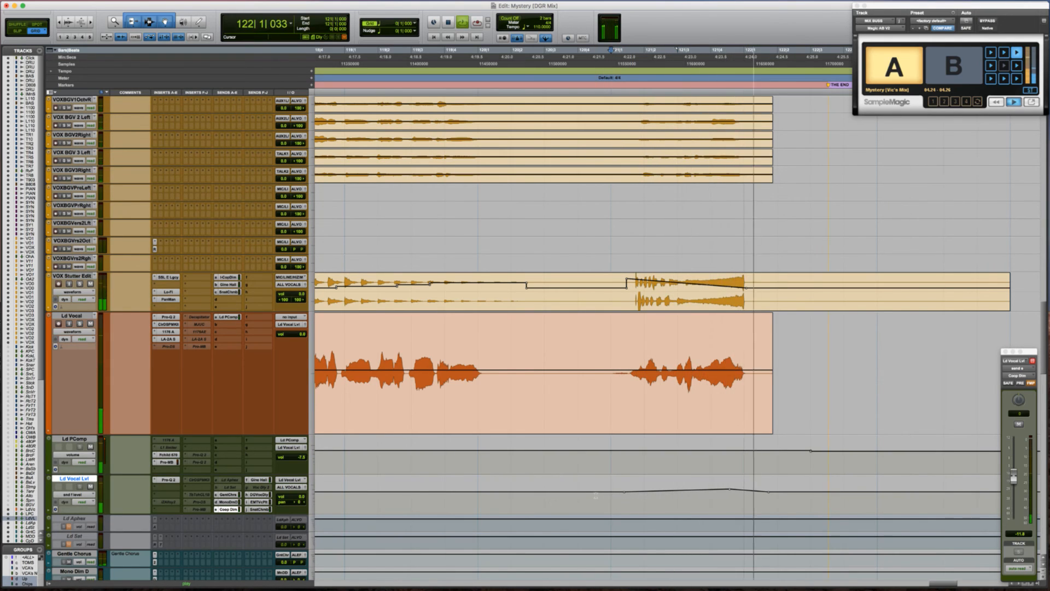
Play the end of Ld Vocal from 122|1|000 and 120|1|000 to check the level of the final phrase
key("super+bracketleft")
key("super+bracketleft")
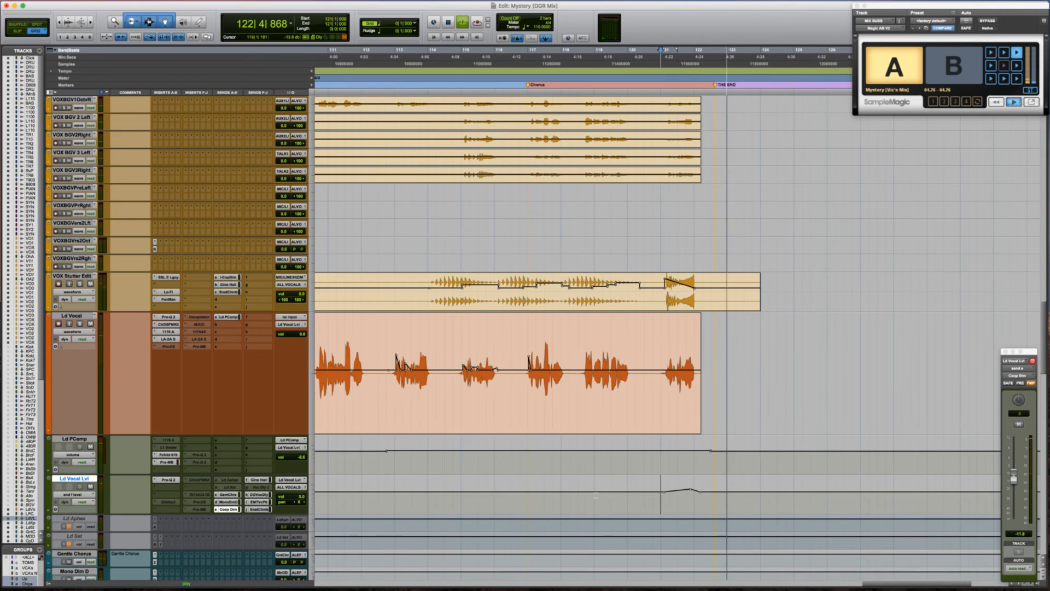
scroll(609, 350, "right", 3)
key("space")
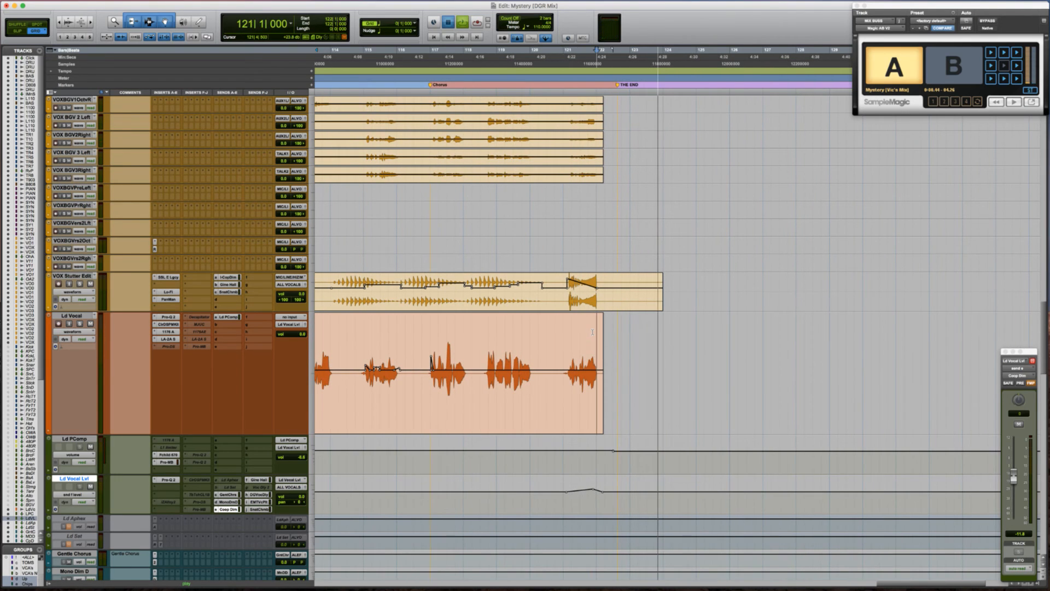
left_click(593, 332)
key("super+bracketright")
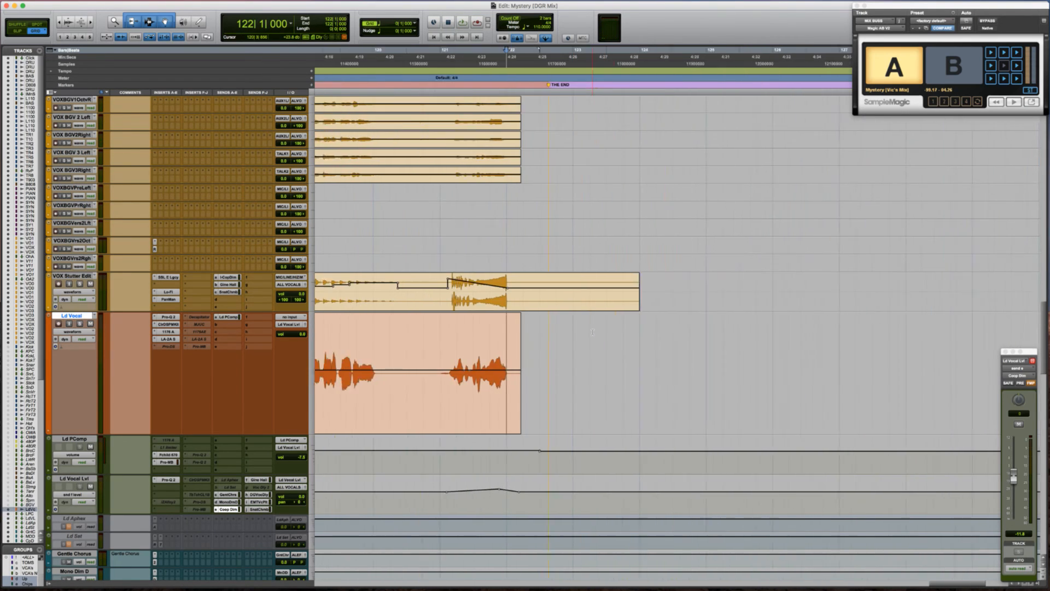
key("space")
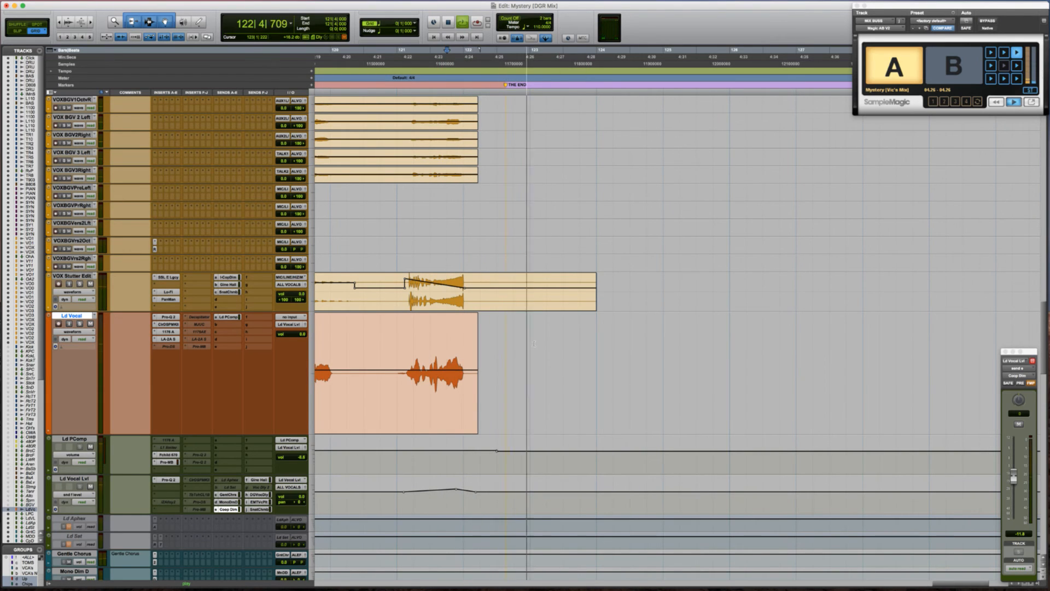
key("space")
left_click(334, 347)
key("space")
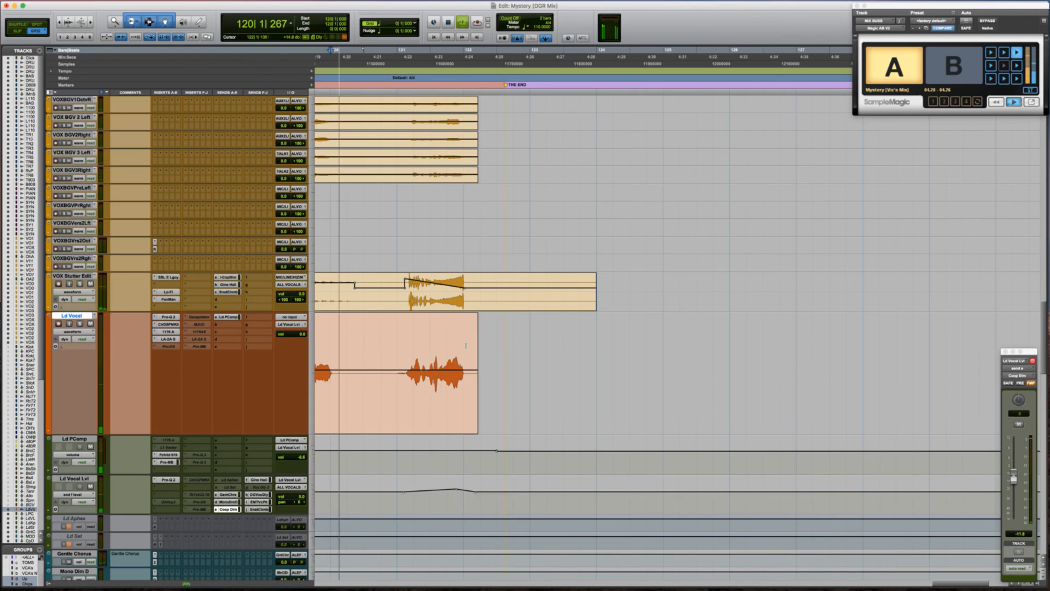
Examine the transition, piano and synth tracks through the song's ending, then return to the song start with the whole arrangement in view
scroll(465, 346, "up", 6)
scroll(466, 346, "up", 10)
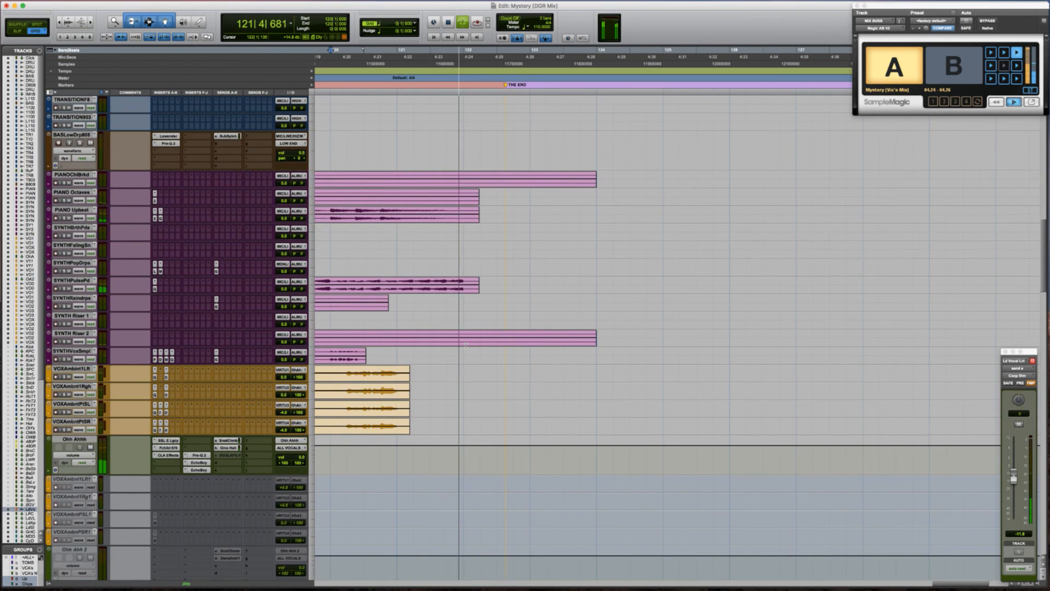
scroll(465, 346, "up", 2)
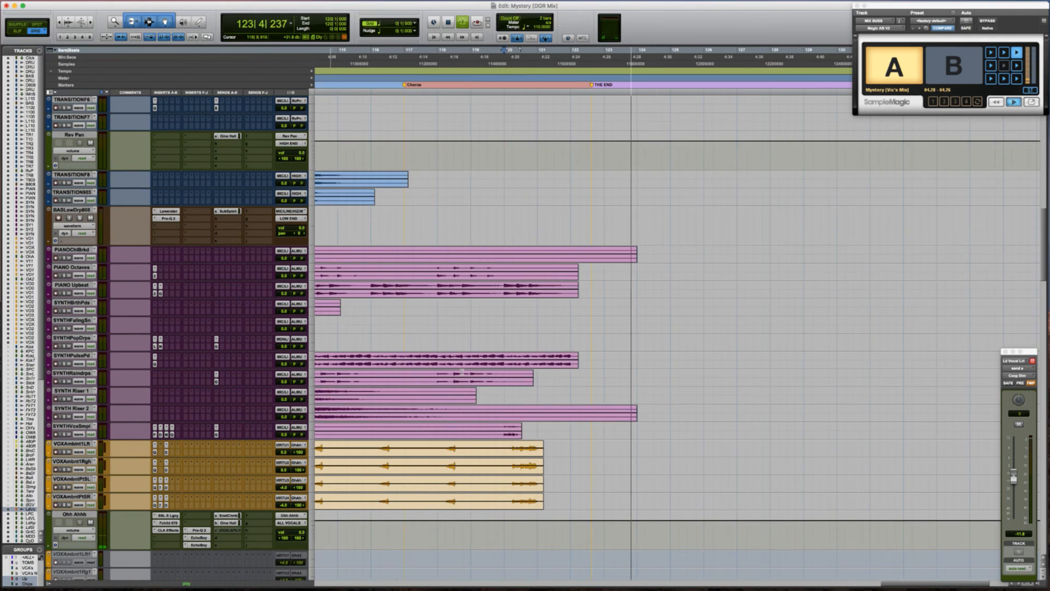
key("super+bracketleft")
scroll(462, 360, "down", 2)
key("super+bracketleft")
scroll(463, 371, "left", 2)
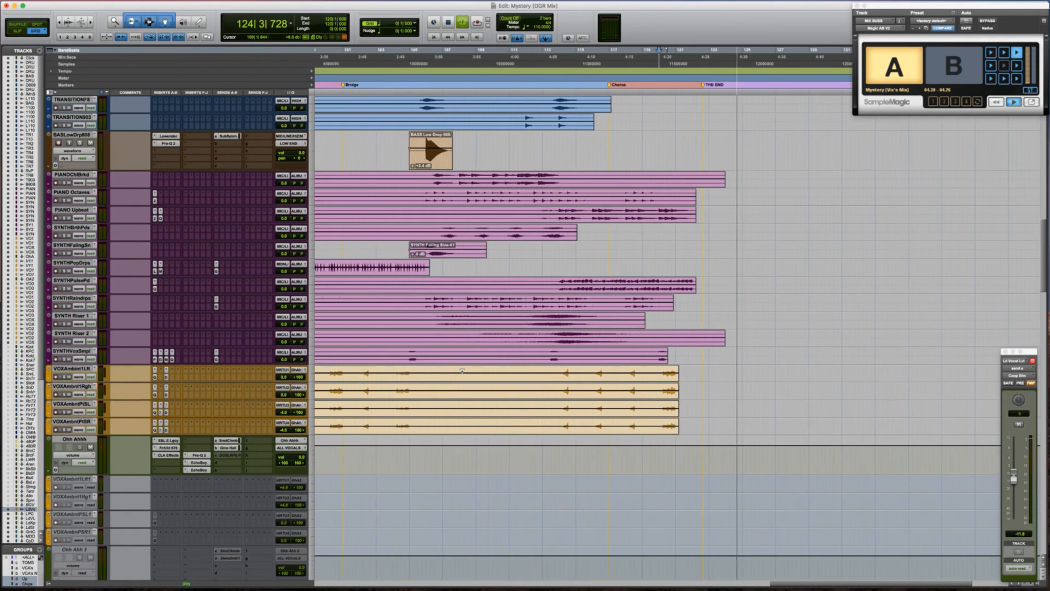
key("super+bracketleft")
key("space")
key("Return")
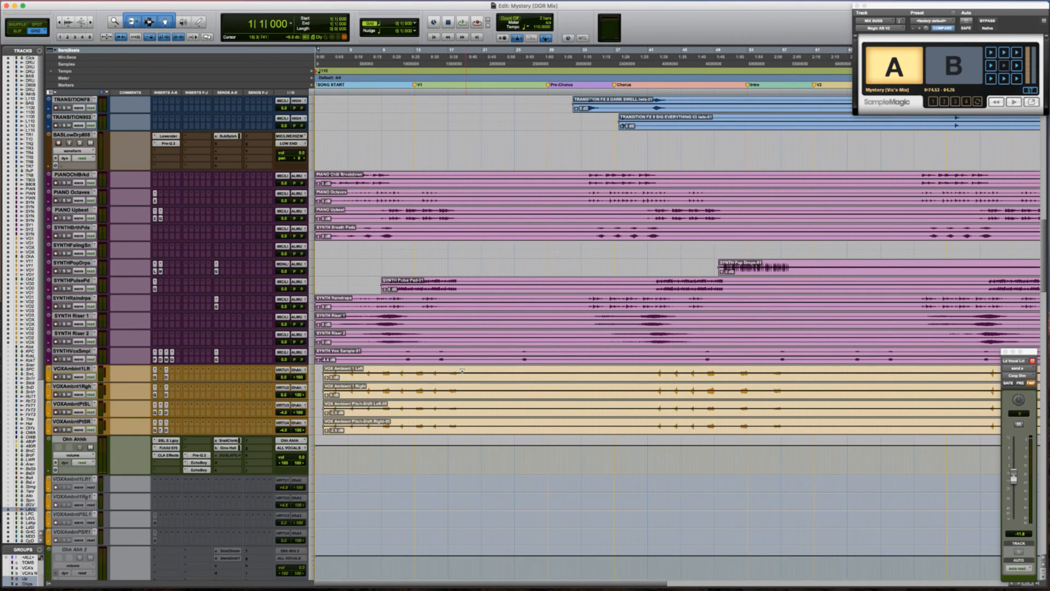
key("super+bracketleft")
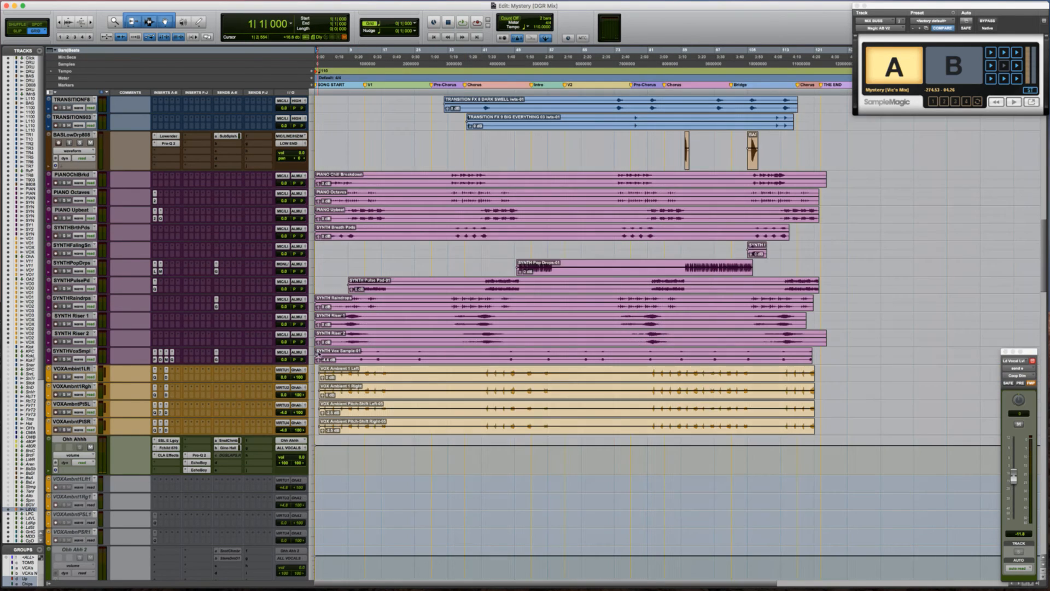
Mark the bit crusher and scratchy sound items complete in the Mystery to-do list, then return to the Pro Tools session
key("super+Tab")
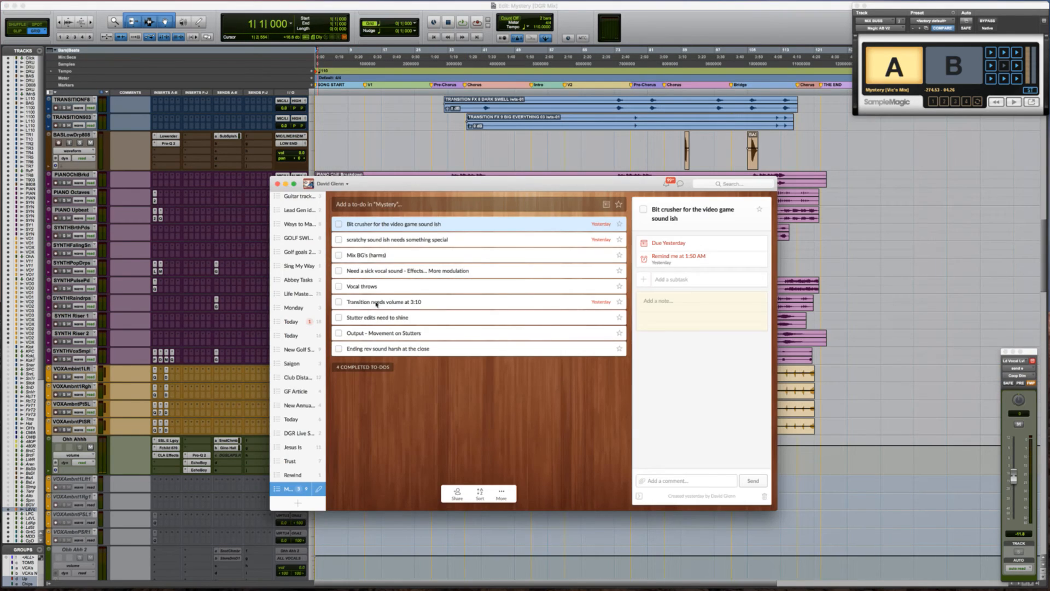
left_click(340, 223)
left_click(340, 223)
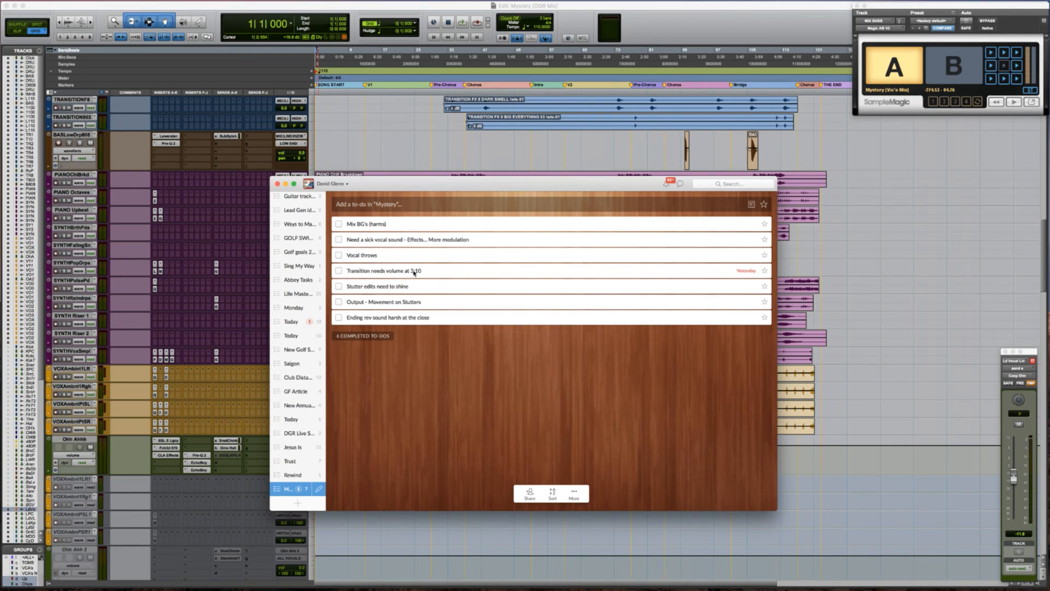
key("super+Tab")
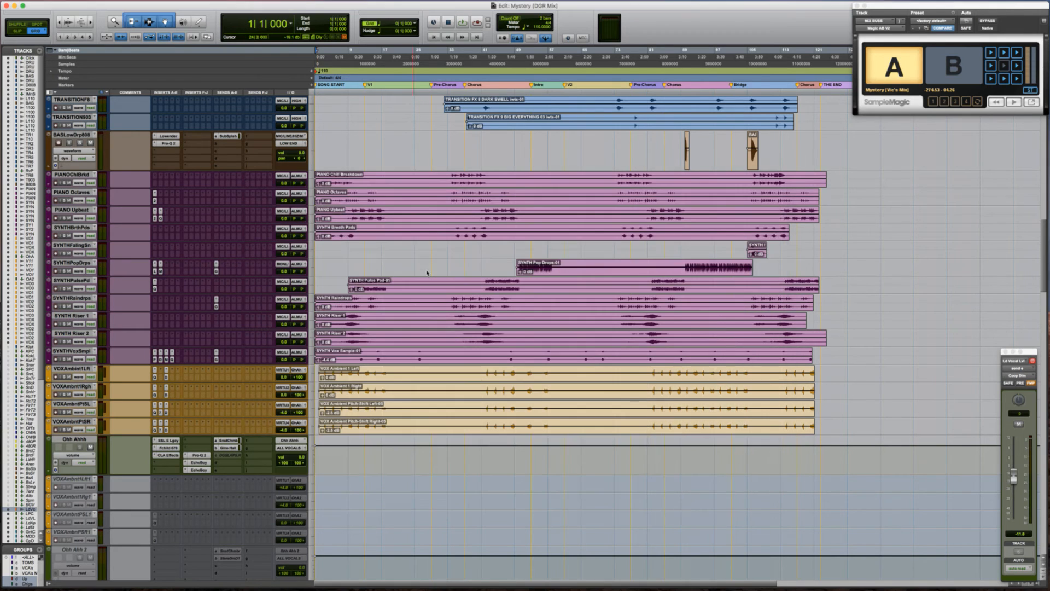
Play the end of the second chorus from 88|1|000 and look through the transition tracks around the bass low drop
left_click(677, 148)
key("t")
key("t")
key("space")
scroll(677, 147, "right", 3)
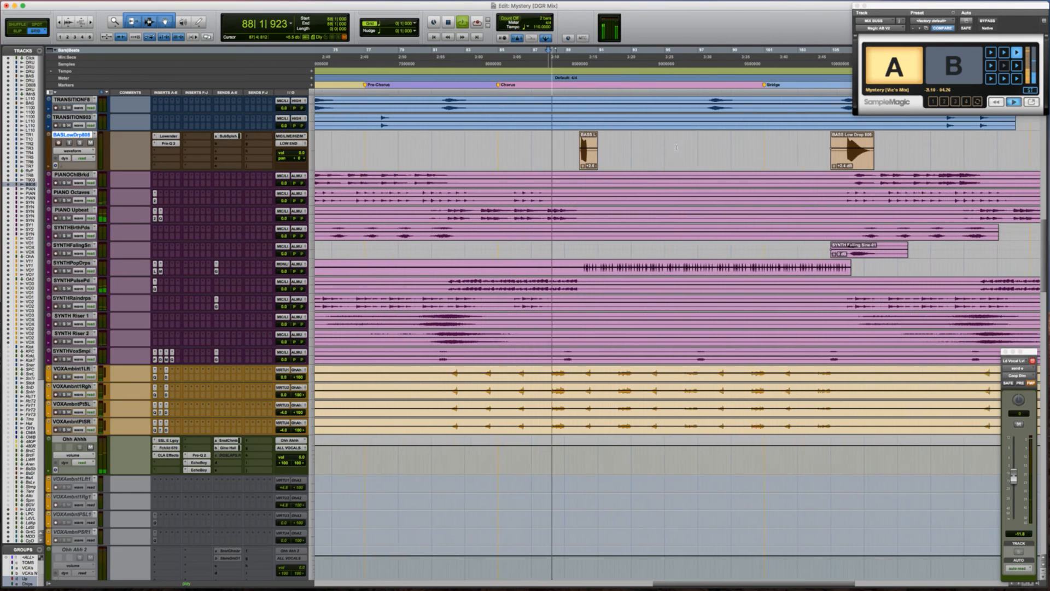
scroll(676, 147, "up", 5)
scroll(676, 148, "up", 2)
scroll(677, 148, "down", 1)
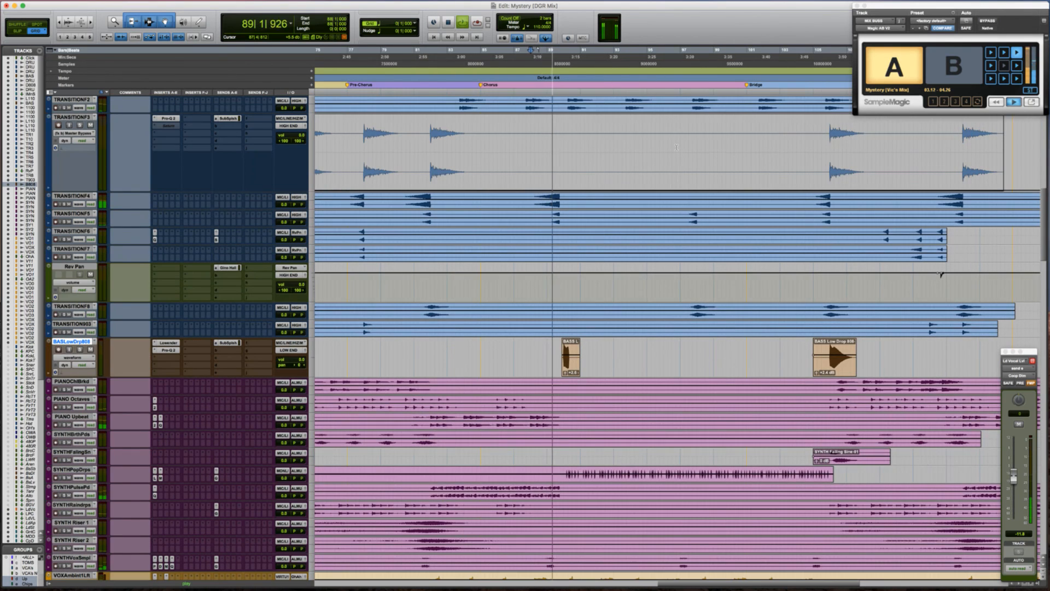
Audition the TRANSITIONF5 reverse swells from 89|2|000, 80|4|000 and 88|4|000
left_click(549, 214)
key("space")
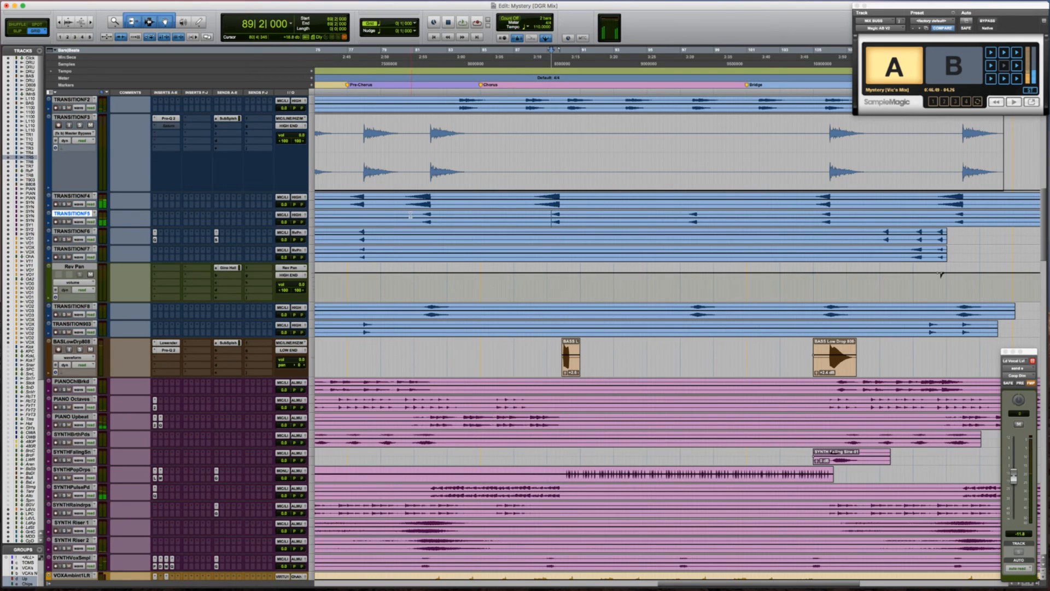
left_click(409, 214)
key("space")
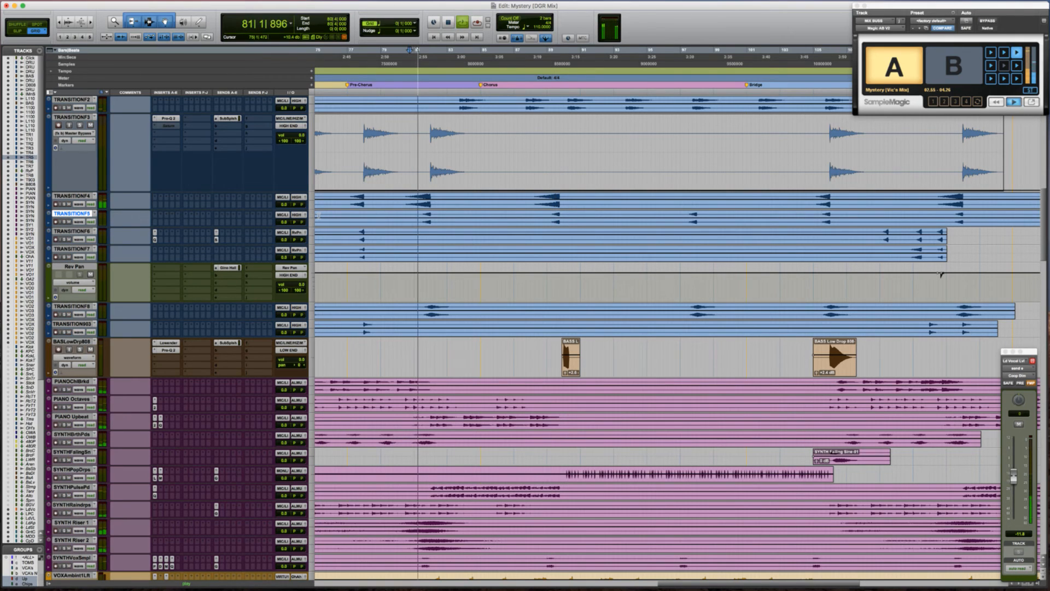
double_click(339, 214)
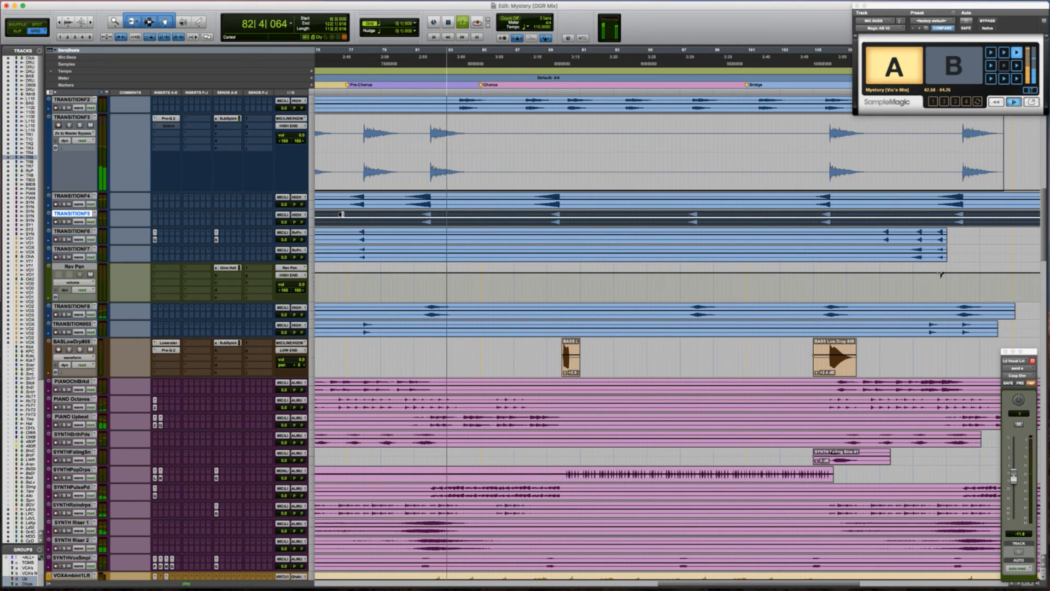
key("space")
left_click(543, 215)
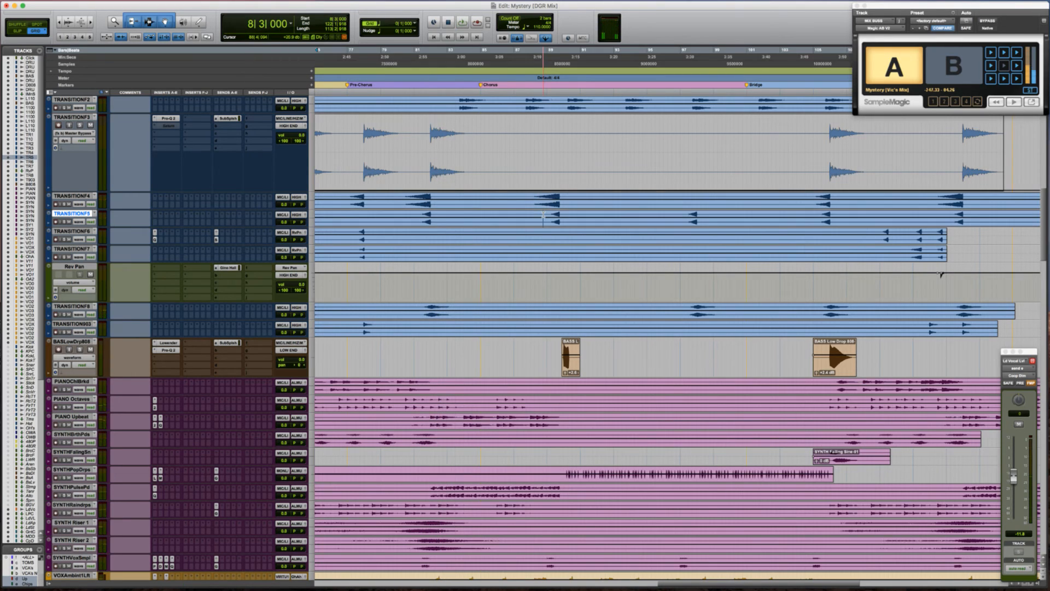
key("space")
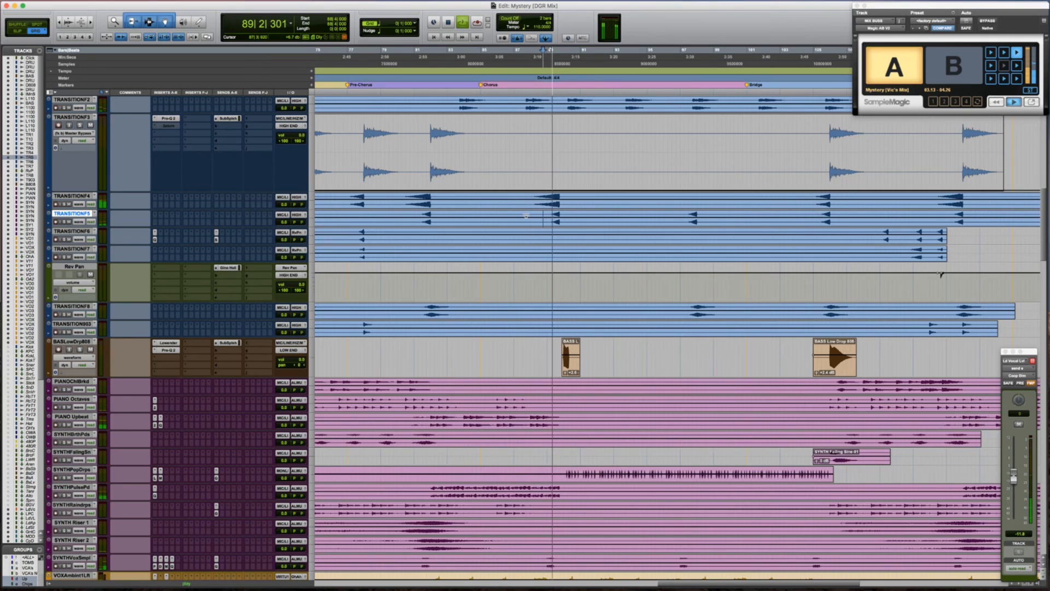
key("space")
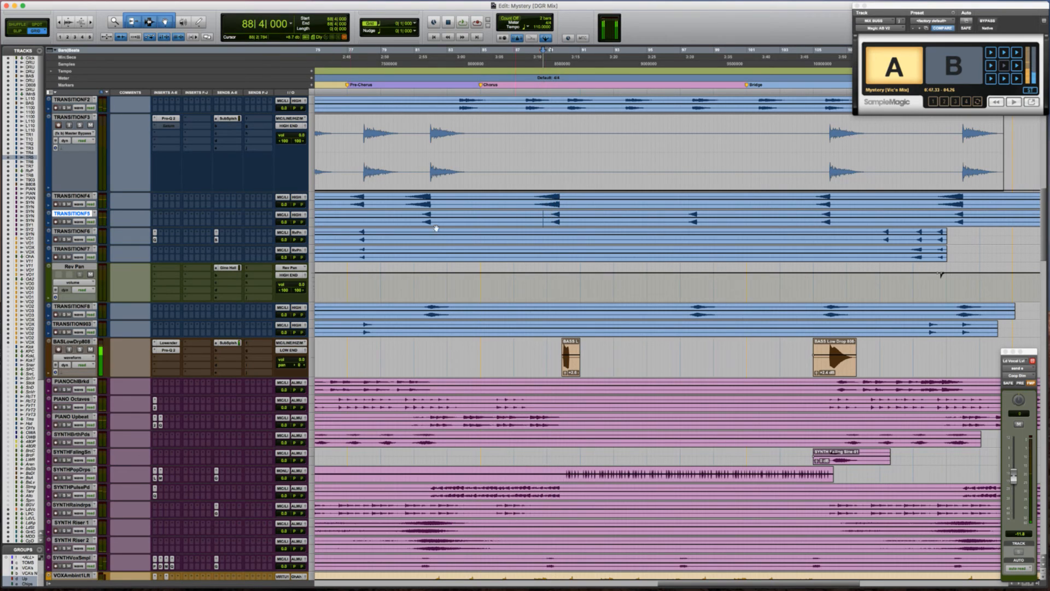
Enlarge the TRANSITIONF5 track, draw rising pan R automation over its swell from 89|1|000, and play it from 88|4|000
key("ctrl+Up")
key("ctrl+Up")
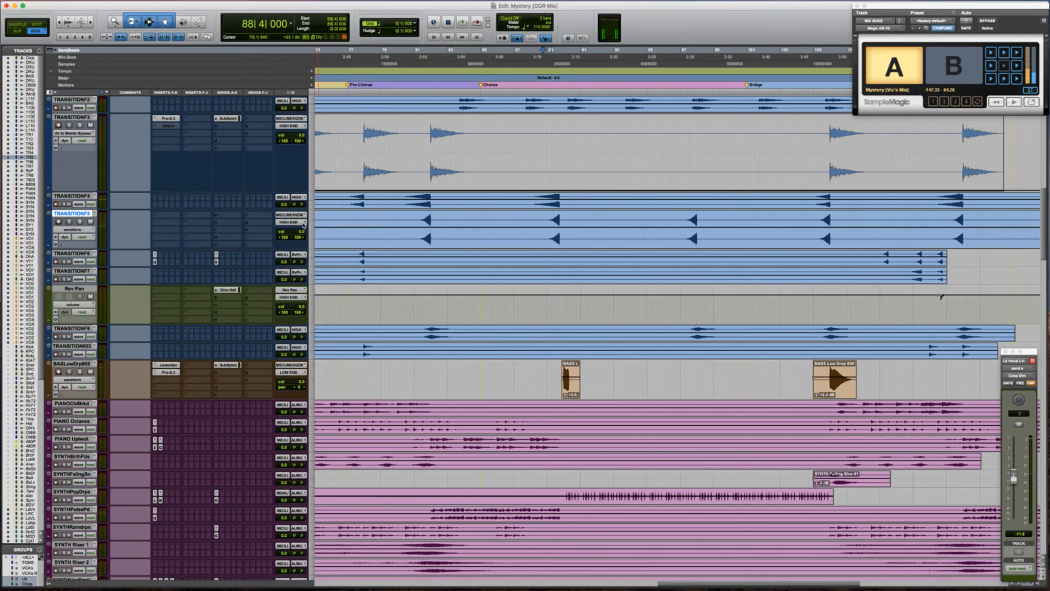
key("t")
key("t")
scroll(478, 226, "right", 5)
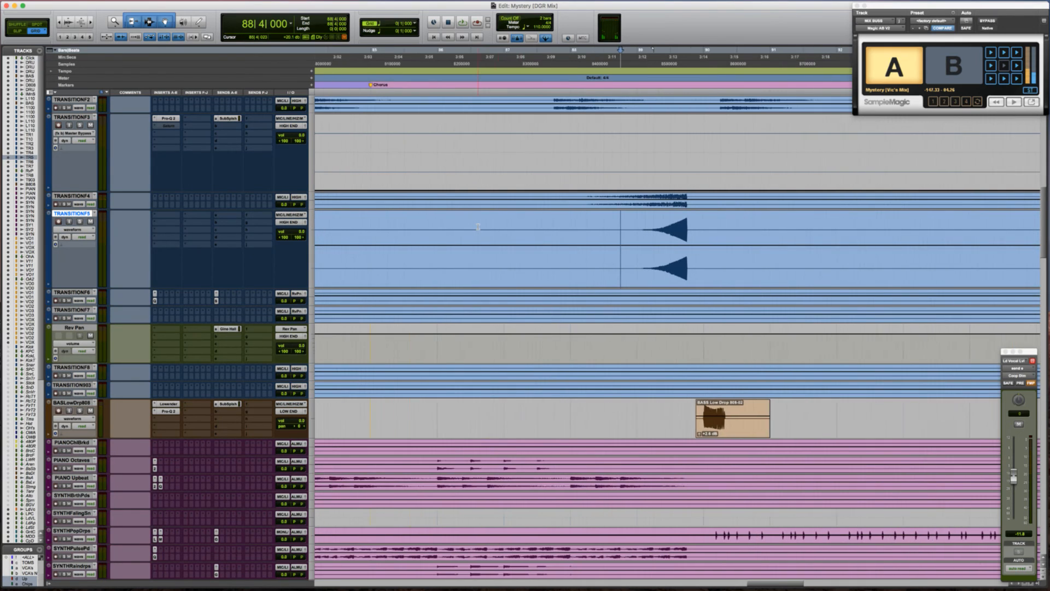
left_click(460, 251)
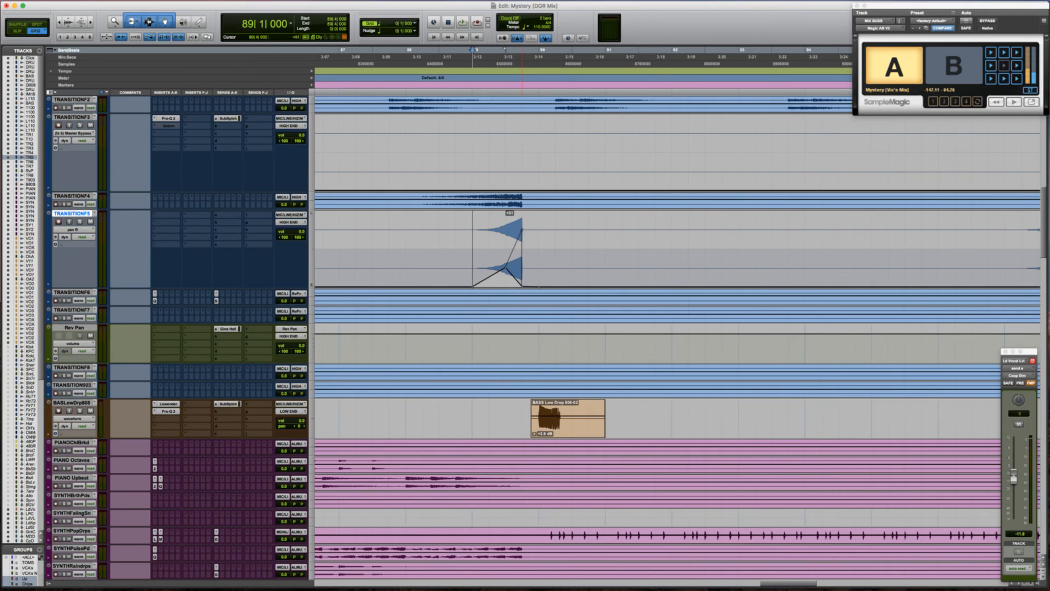
key("space")
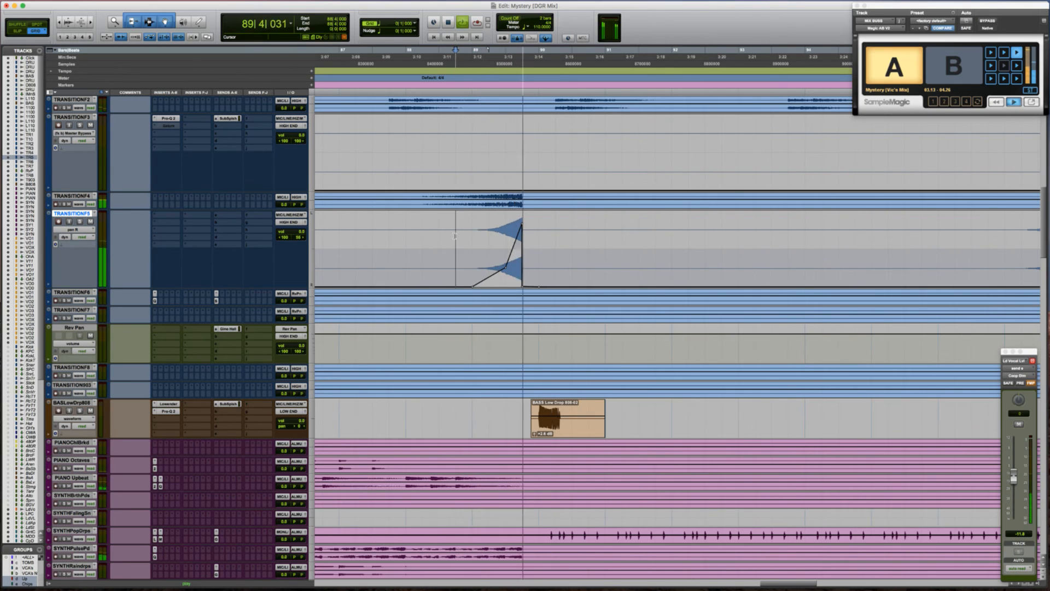
key("space")
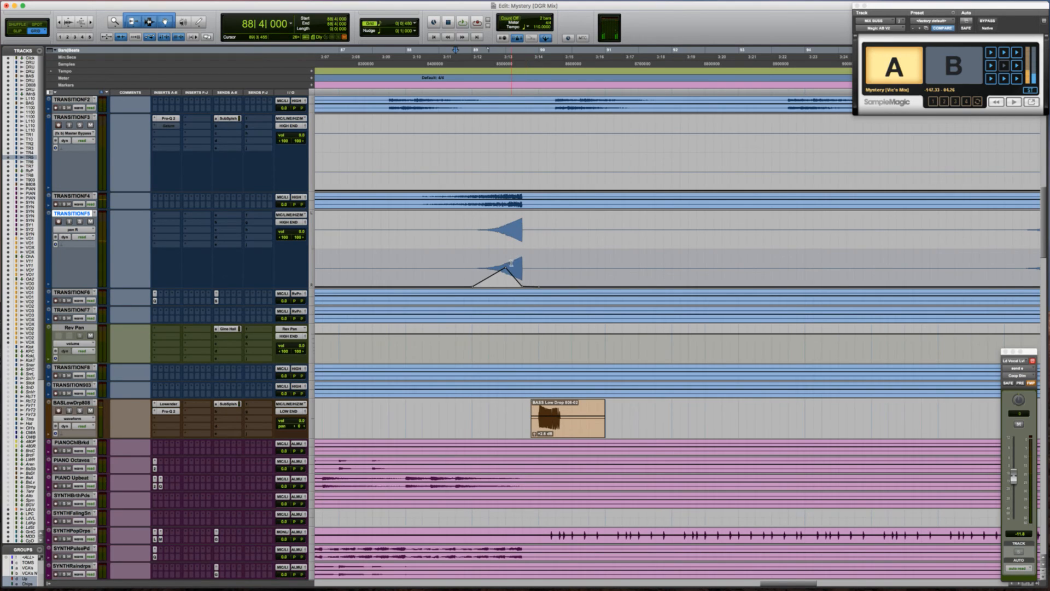
Reshape the TRANSITIONF5 pan R curve to rise steeply just before the swell ends, and play it from 88|4|000
left_click_drag(507, 270, 522, 230)
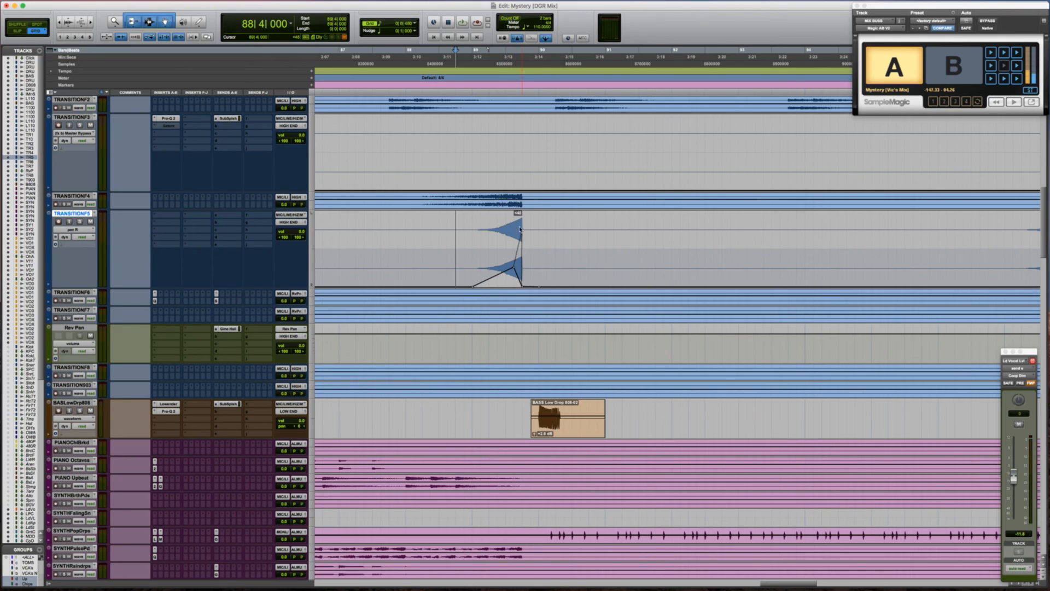
key("space")
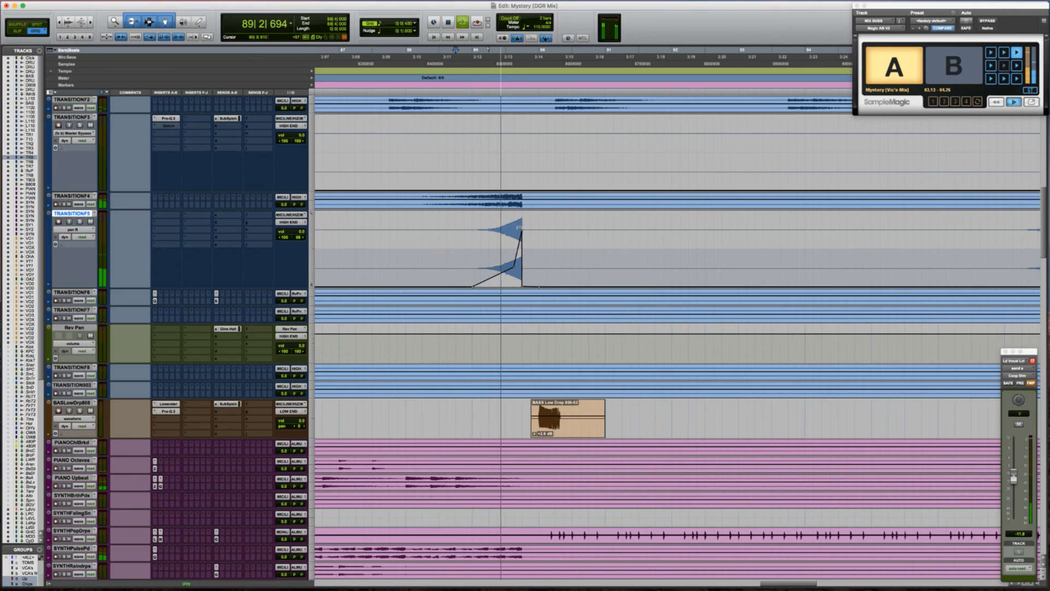
key("space")
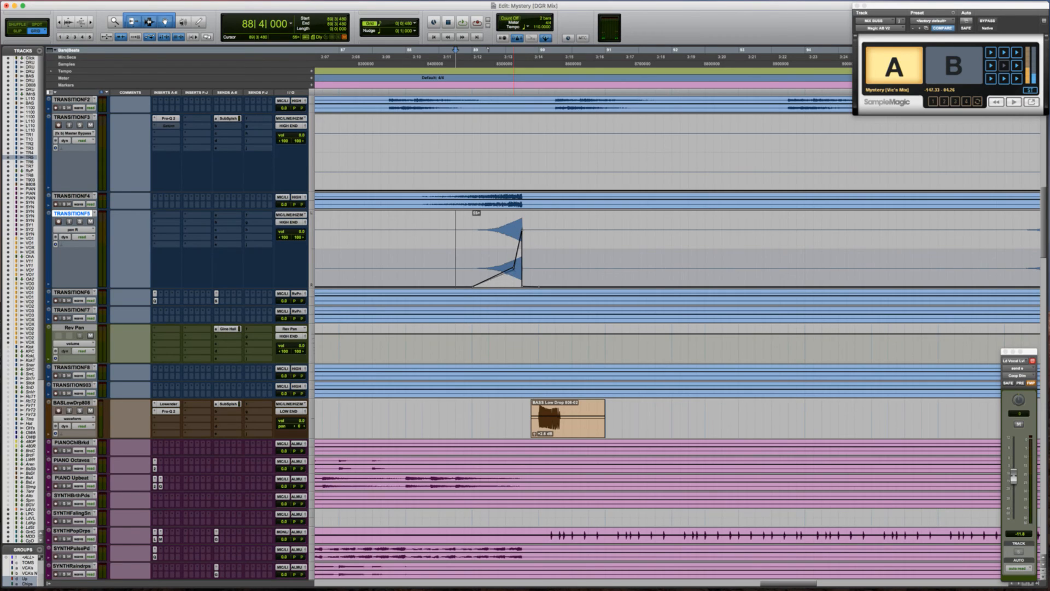
Add a Sunset Chamber bus send to the TRANSITIONF5 track and play its swell from 88|2|480
left_click(431, 234)
left_click(230, 226)
mouse_move(245, 239)
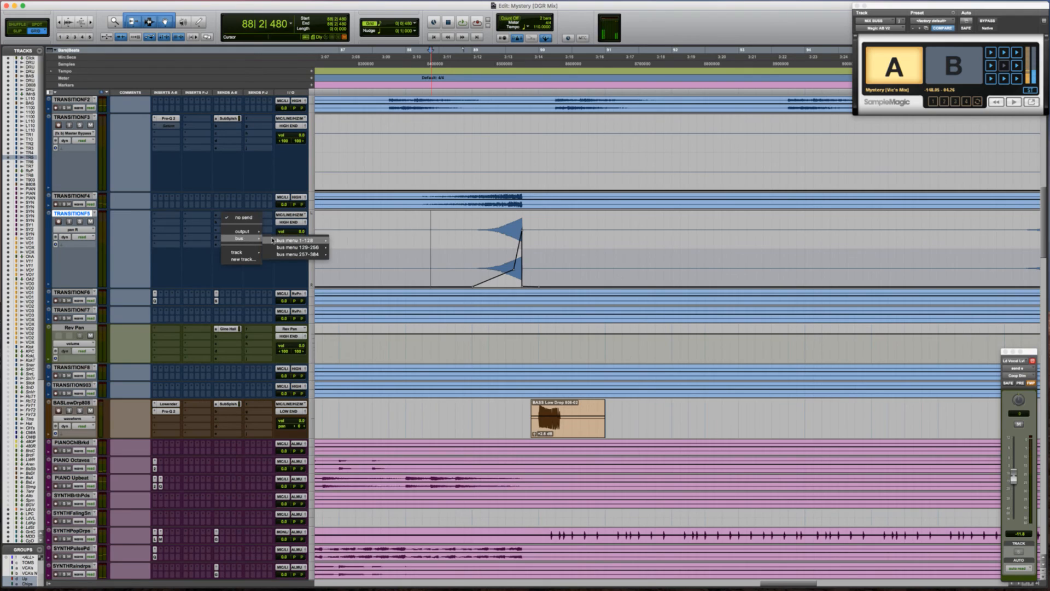
mouse_move(298, 240)
left_click(374, 469)
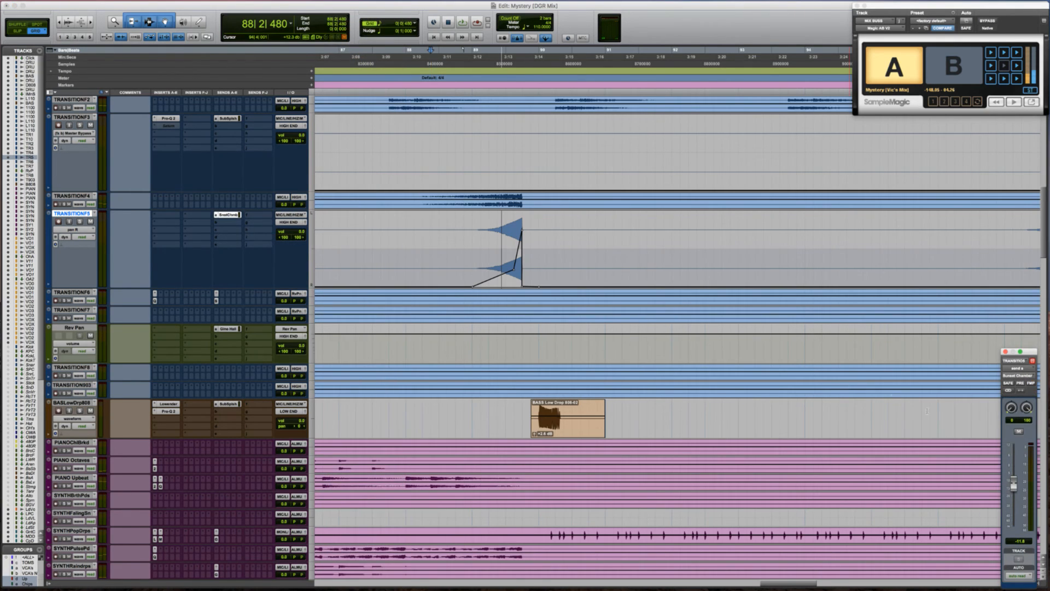
key("space")
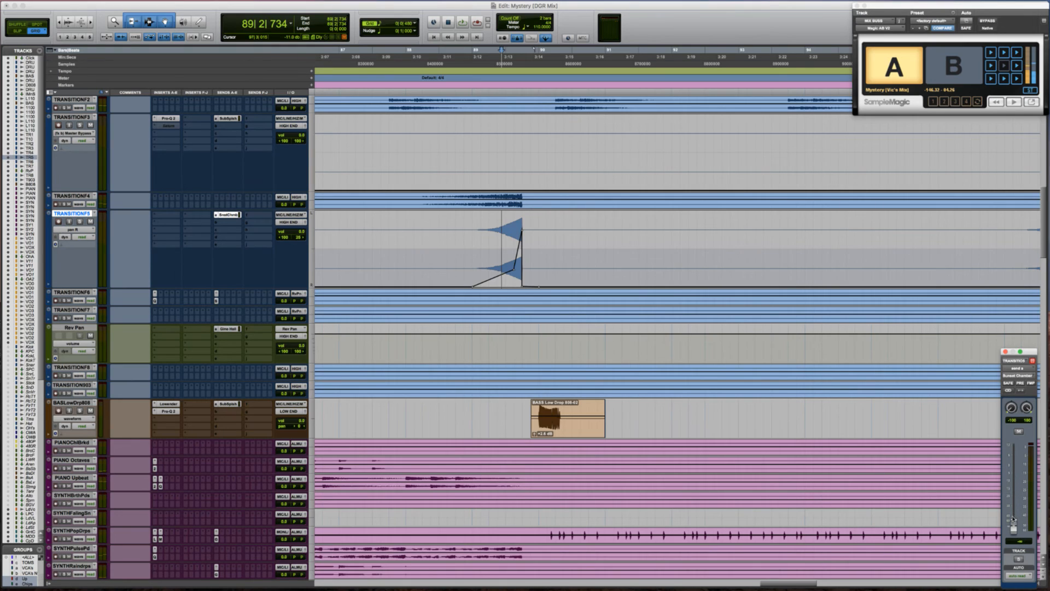
Solo the TRANSITIONF5 track and raise its Sunset Chamber send level while playing the swell from 89|2|734
key("shift+s")
key("space")
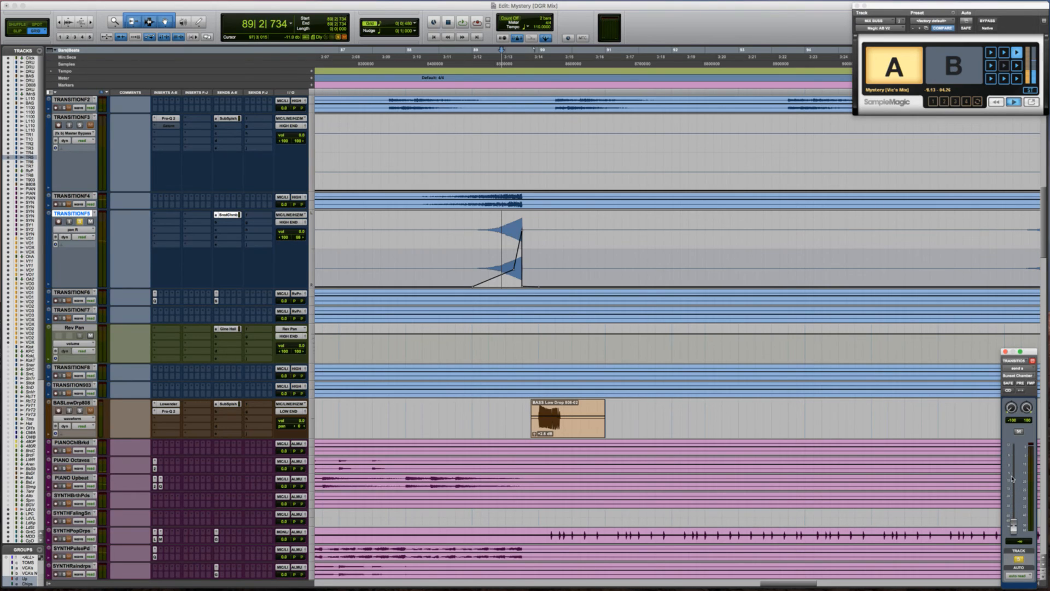
left_click_drag(1013, 531, 1013, 494)
key("space")
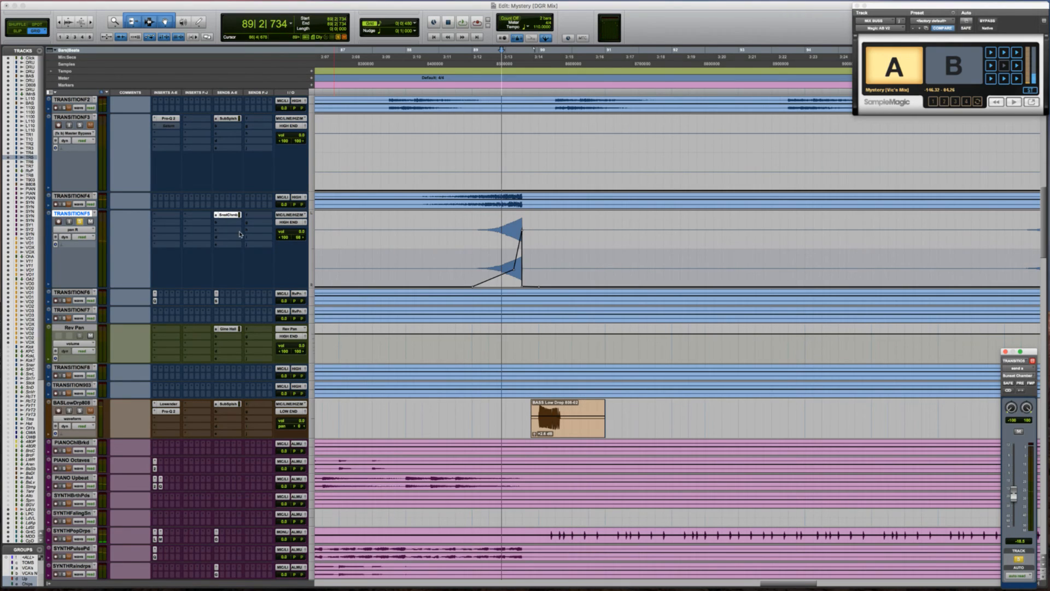
key("space")
Add a Gino Hall bus send to the TRANSITIONF5 track, raise its level, and play the swell from 89|2|734
left_click(219, 226)
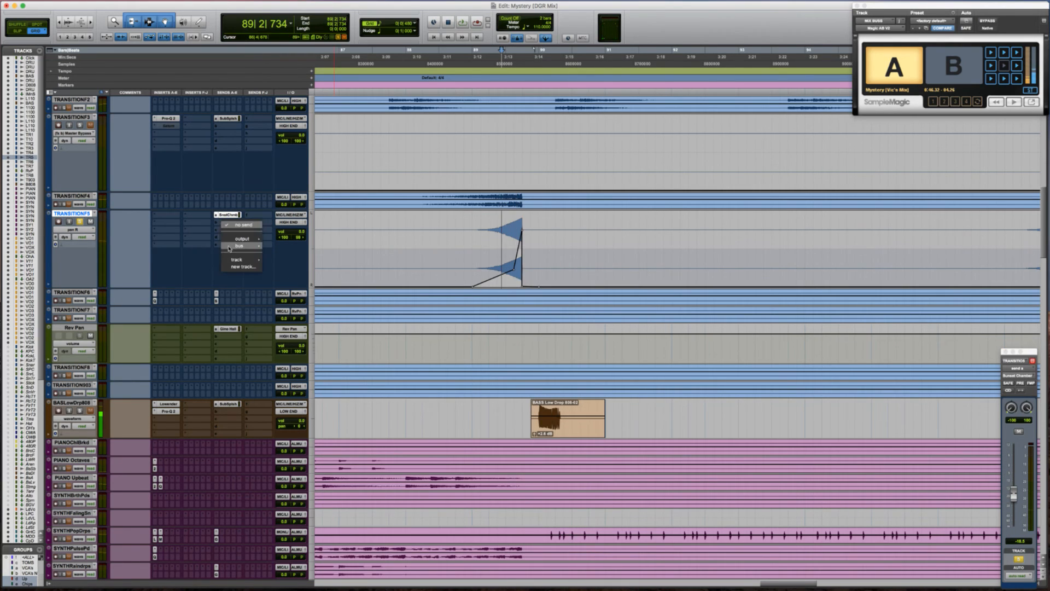
mouse_move(240, 245)
mouse_move(295, 247)
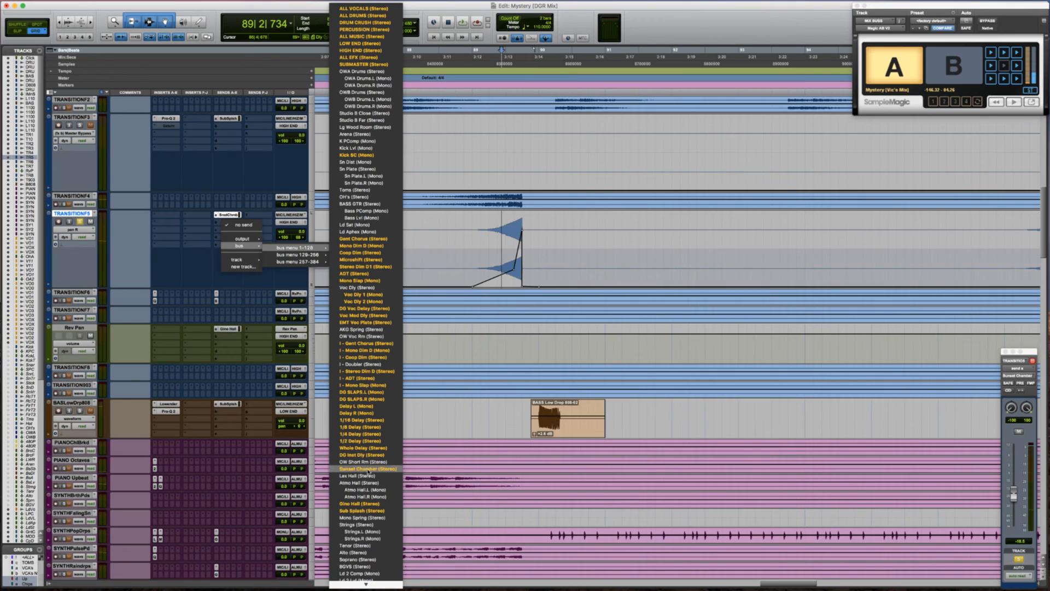
left_click(370, 504)
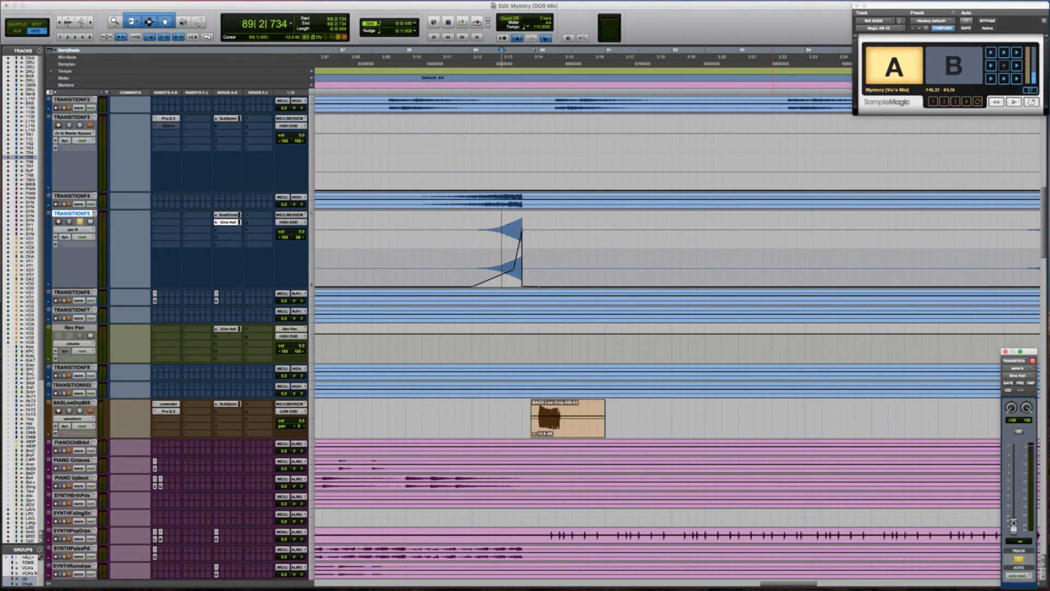
left_click_drag(1014, 524, 1013, 481)
key("space")
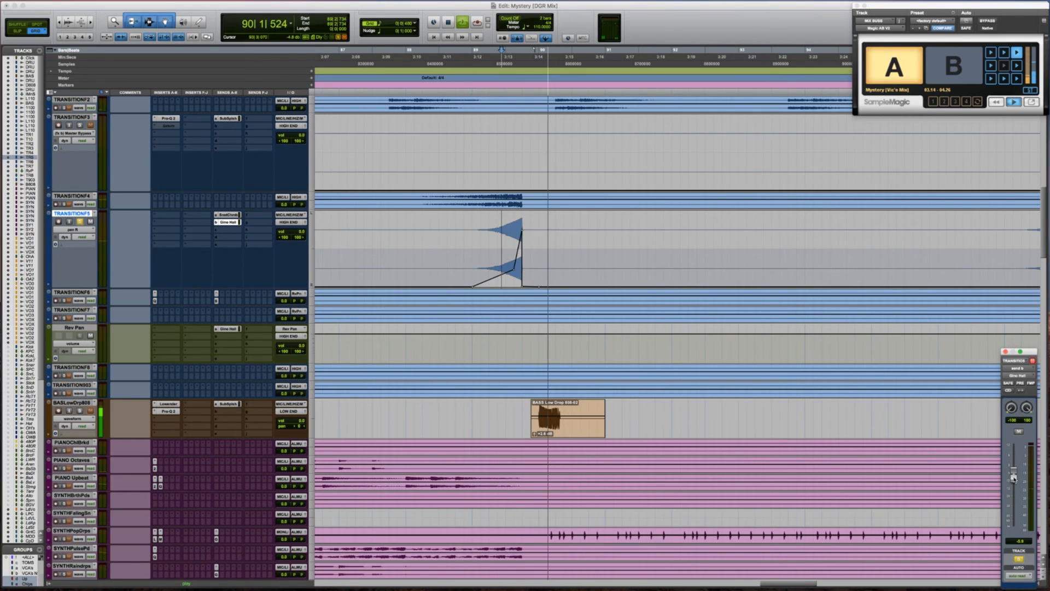
key("space")
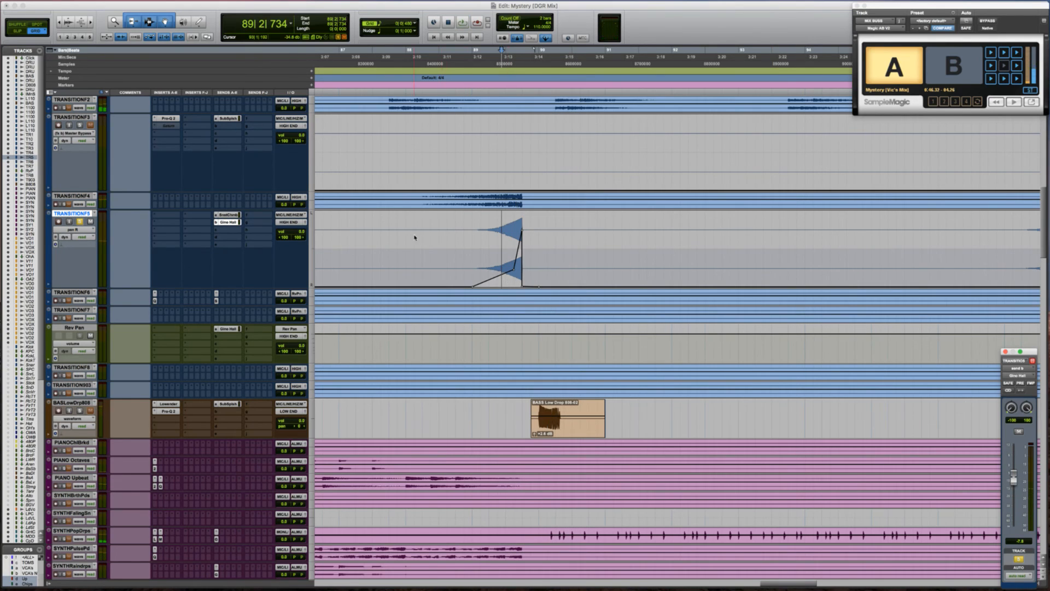
Play TRANSITIONF5 from 88|1|480, lower the pan R breakpoint just before the swell's end, and play the passage again
left_click(414, 237)
key("space")
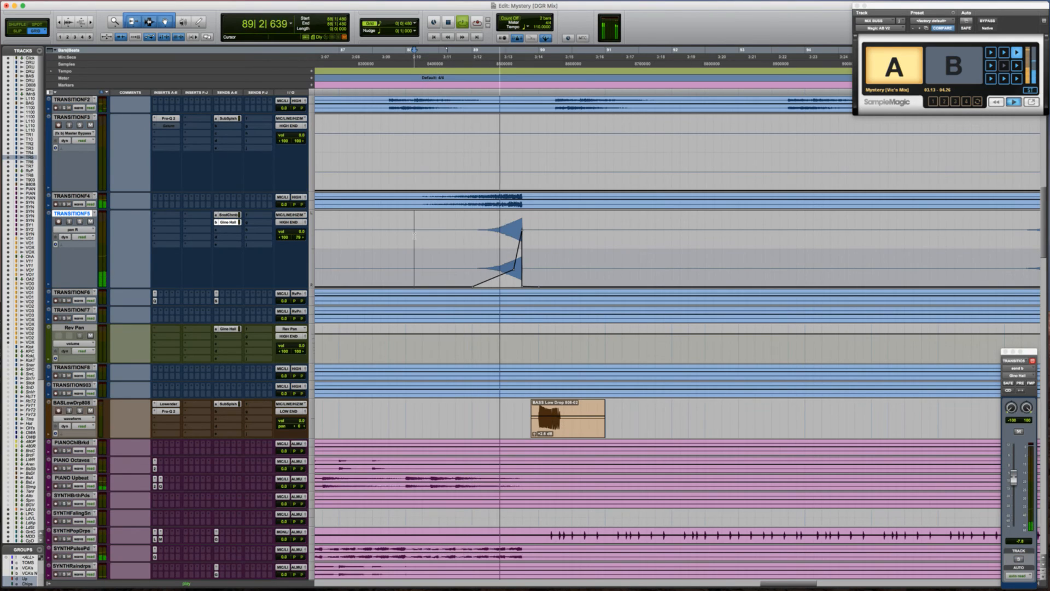
key("space")
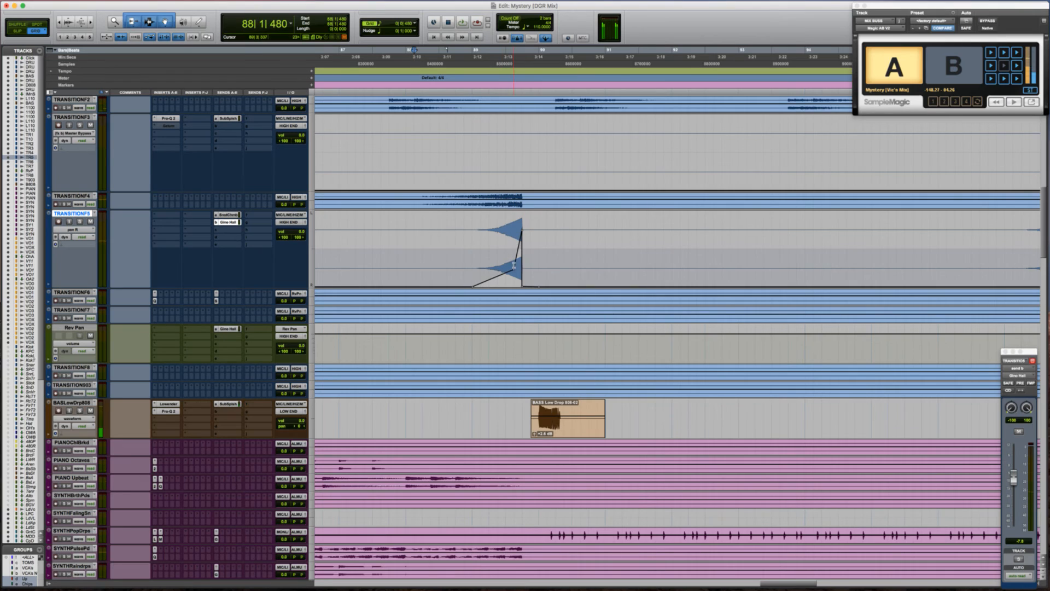
left_click_drag(514, 269, 514, 285)
key("space")
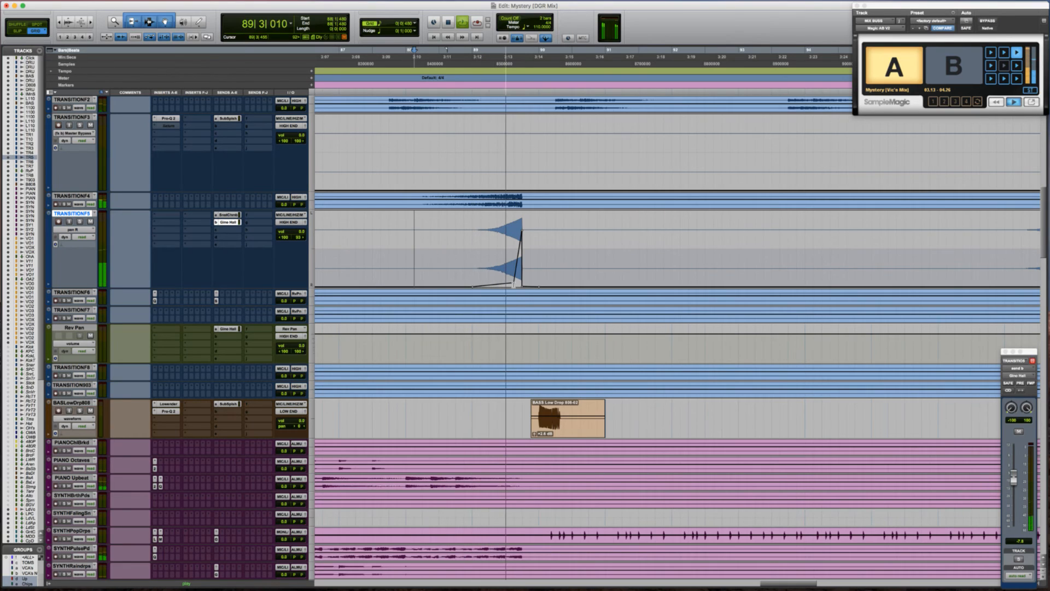
key("space")
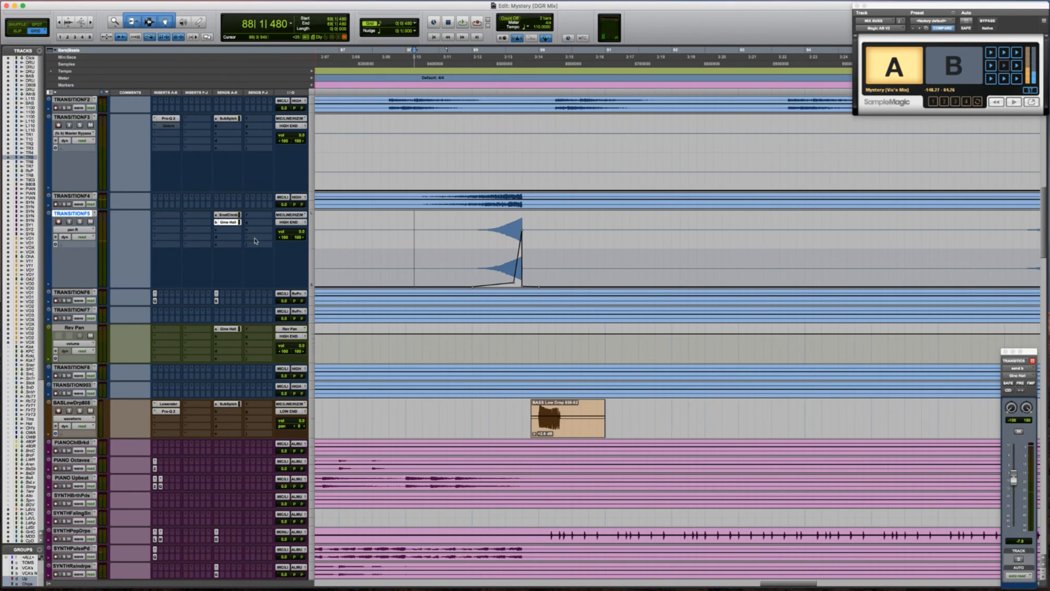
Show TRANSITIONF5's pan L automation, draw a V-shaped dip from 89|1|000 across the swell, and play it from 89|1|000
left_click(283, 238, "ctrl+super")
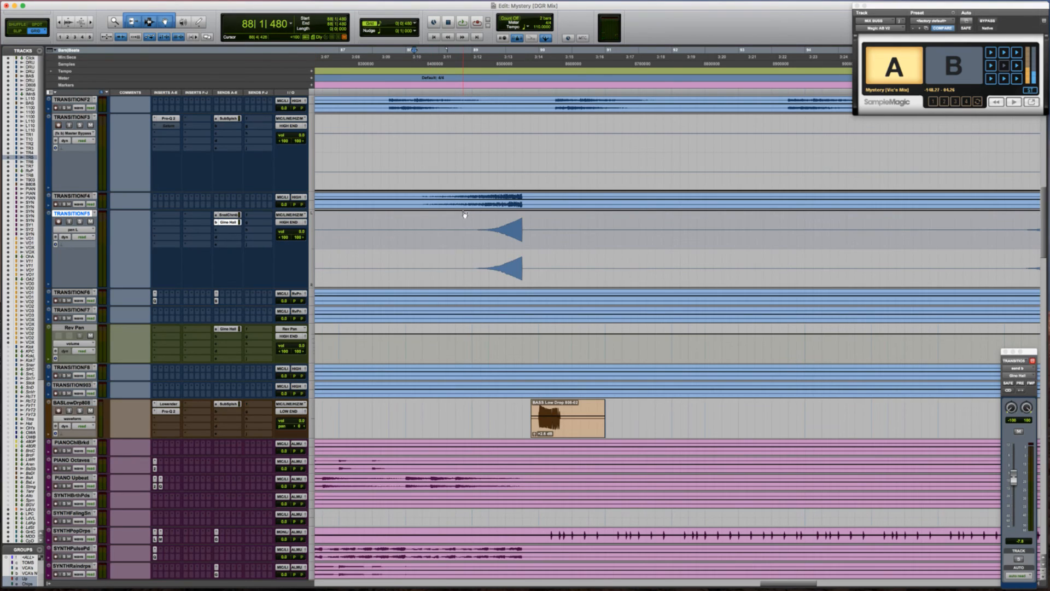
left_click(472, 230)
left_click_drag(515, 212, 514, 247)
key("space")
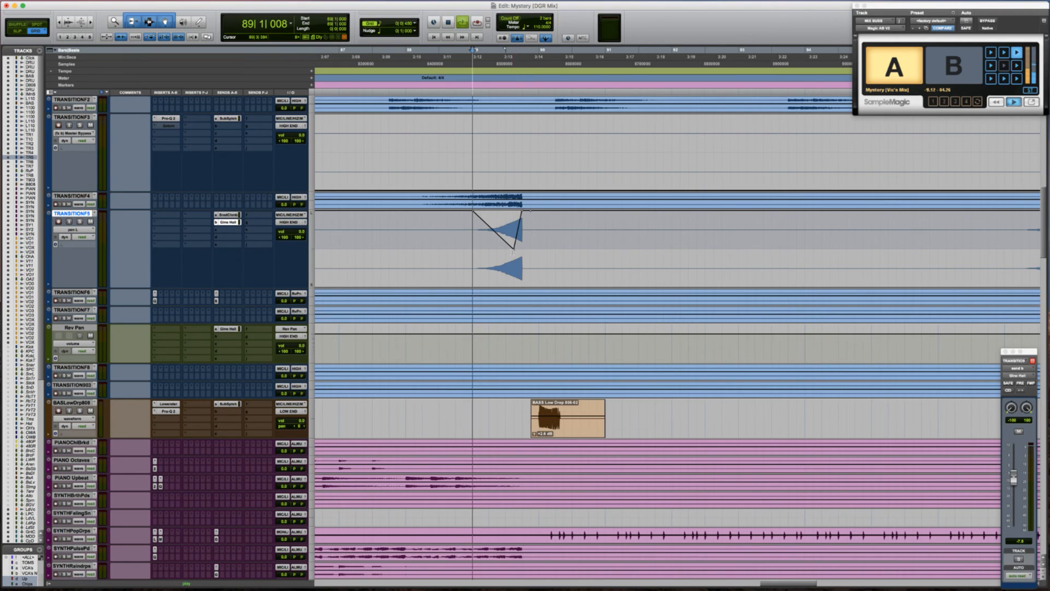
key("space")
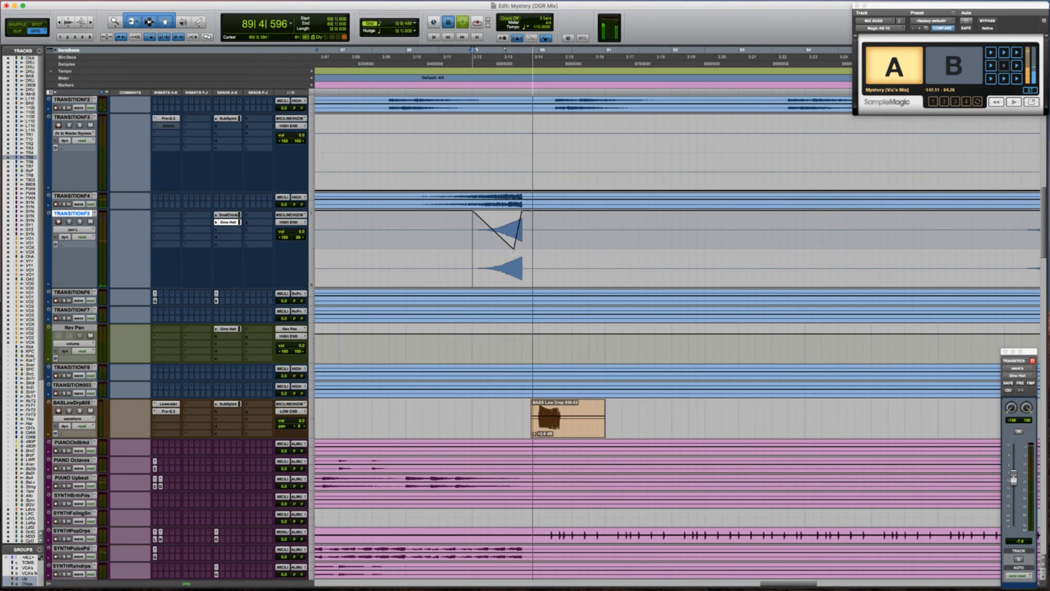
Raise the low point of the TRANSITIONF5 pan L dip at 89|3|480 and play the swell from 88|4|480
left_click(514, 252)
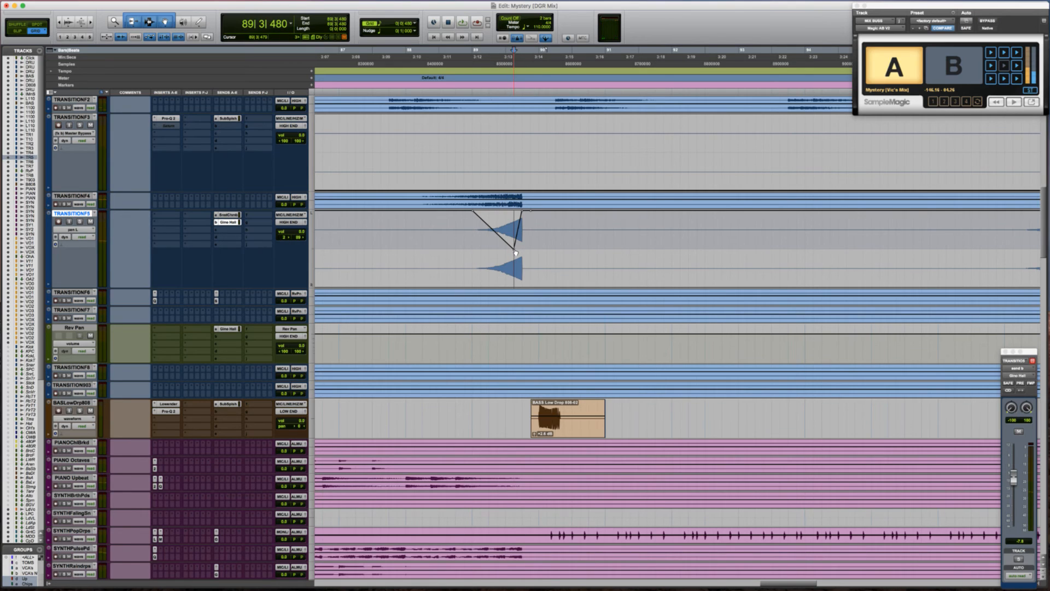
left_click_drag(514, 250, 513, 233)
key("space")
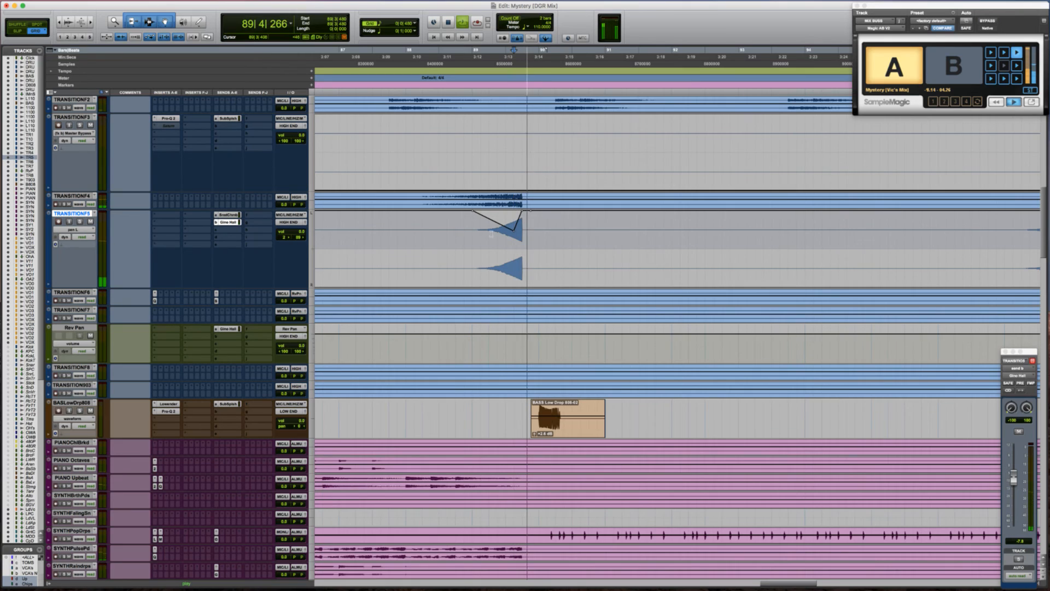
left_click(464, 237)
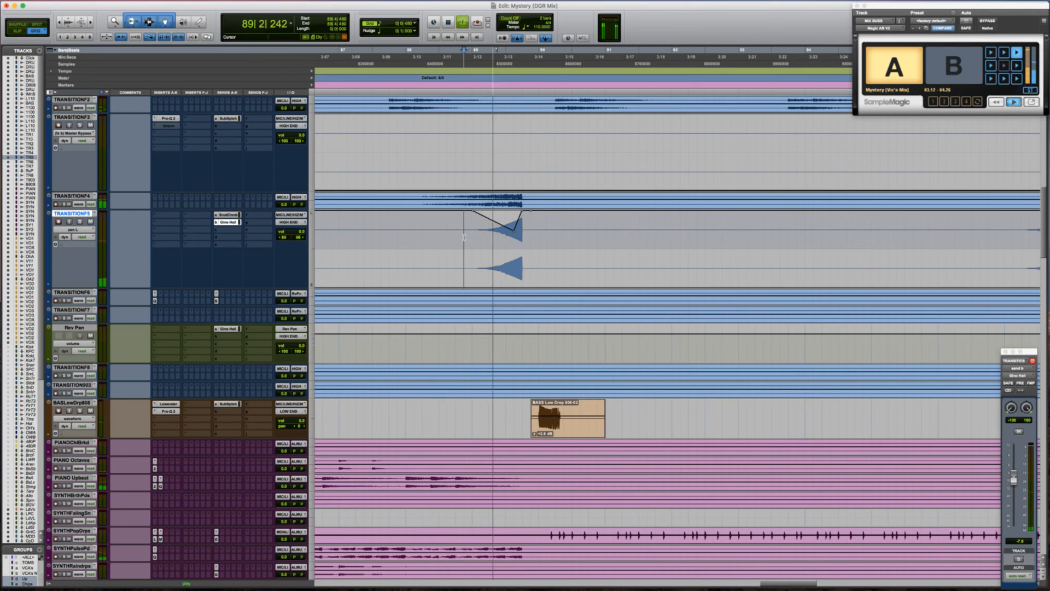
key("space")
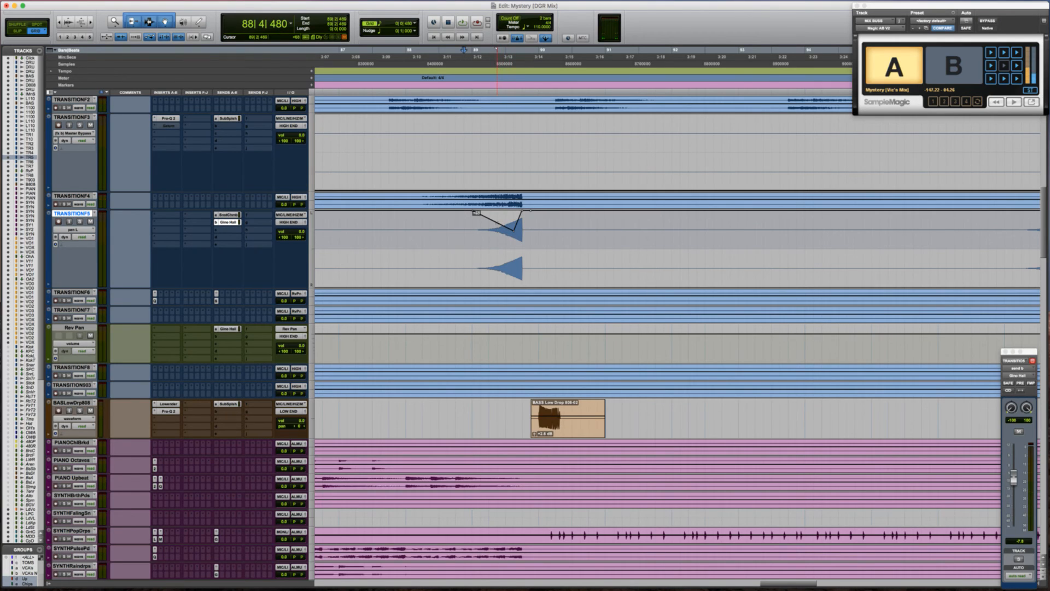
Move the low point of the pan L dip slightly earlier and lower, and play the swell from 88|4|480
left_click_drag(514, 230, 507, 241)
key("space")
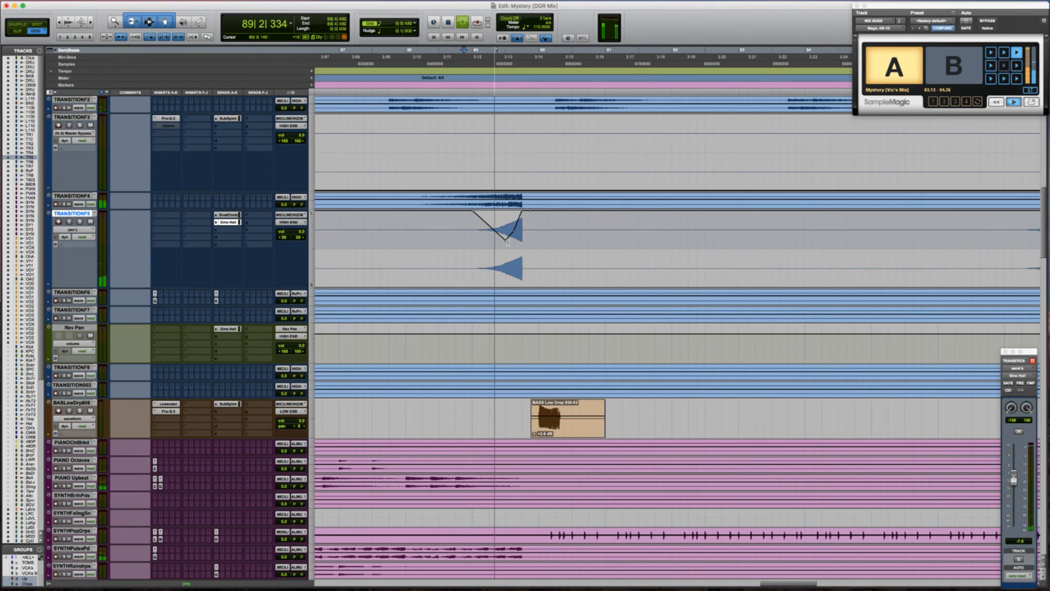
key("space")
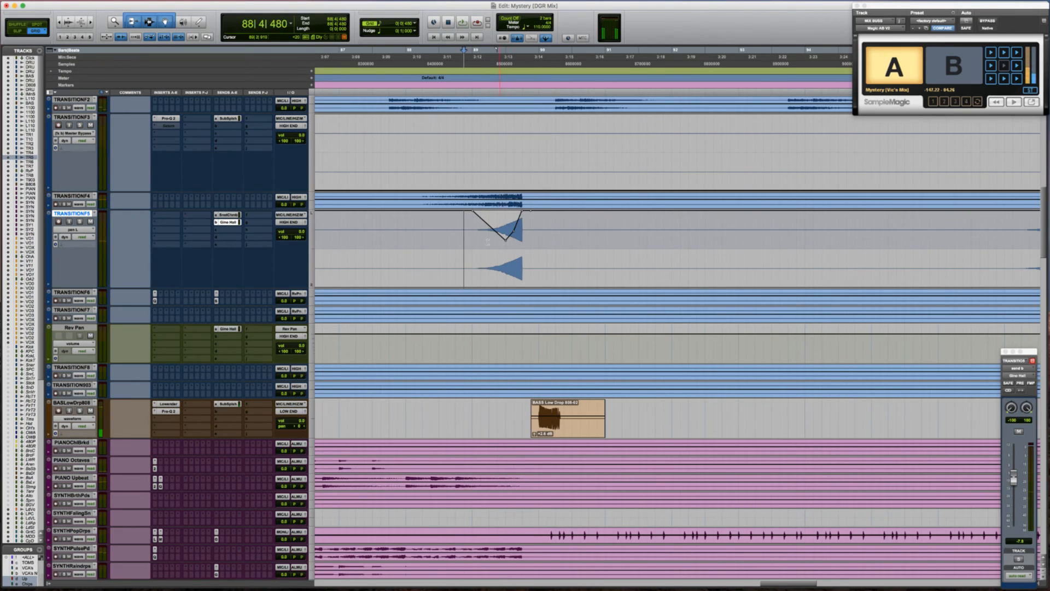
Show the pan R automation and gradually raise its starting breakpoint at 89|1|000 into a steep falling ramp, playing from 88|4|480 between adjustments
left_click(298, 239, "ctrl+super")
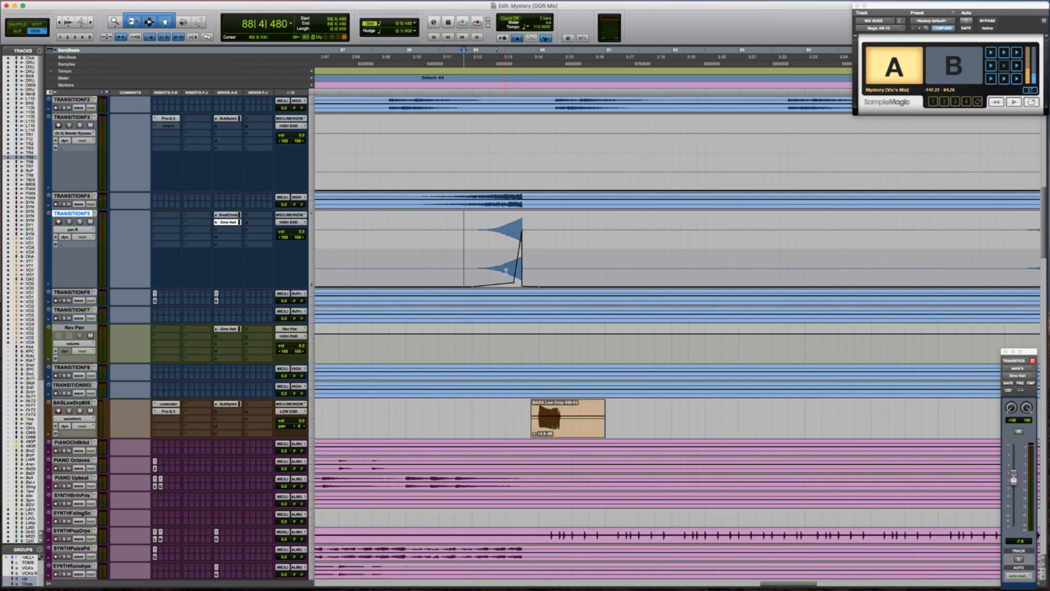
left_click_drag(473, 286, 472, 270)
key("space")
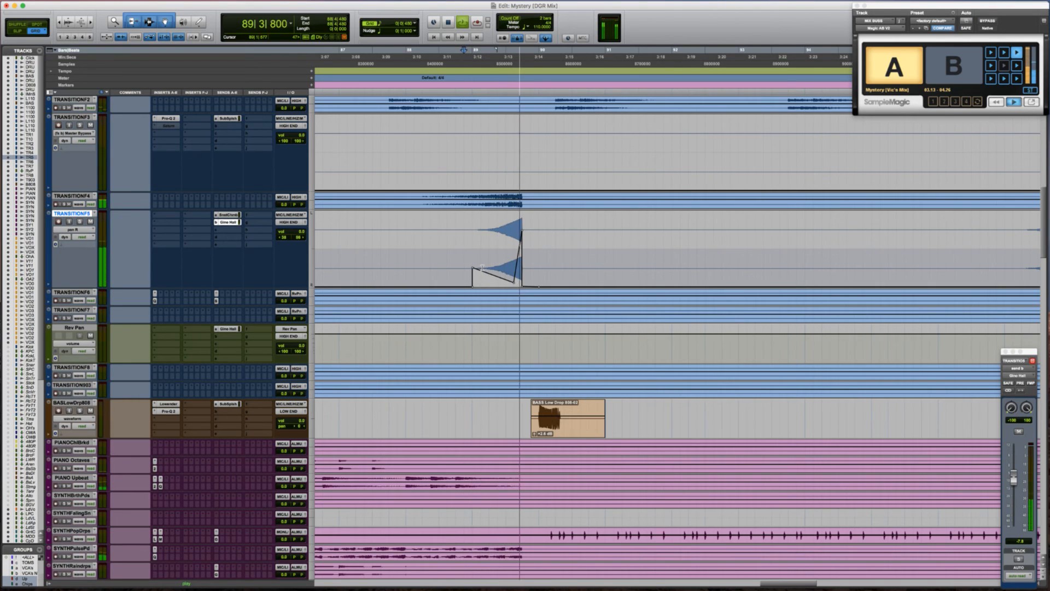
key("space")
key("space")
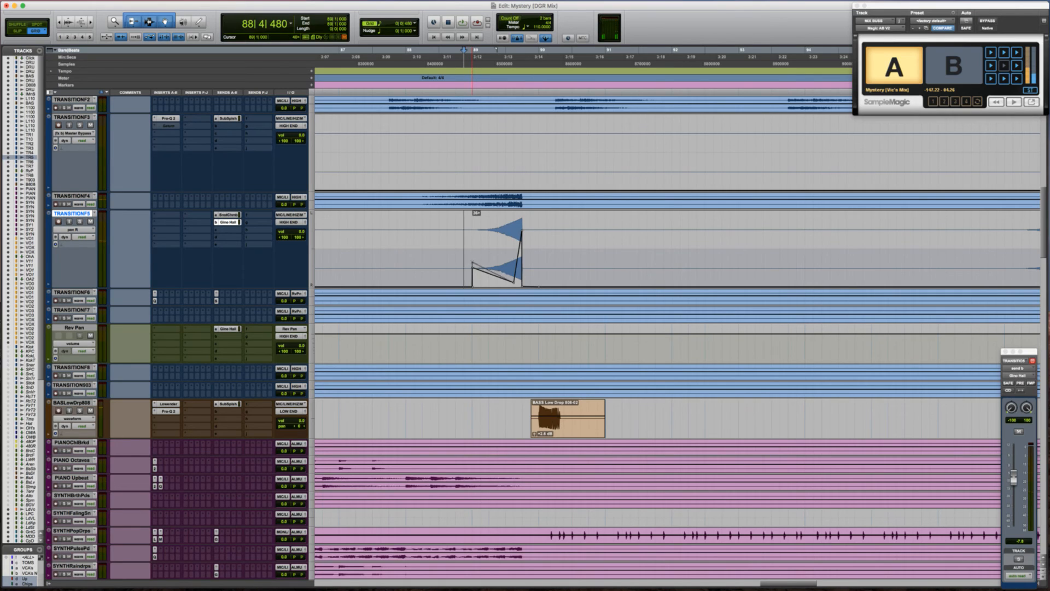
left_click_drag(473, 252, 473, 251)
key("space")
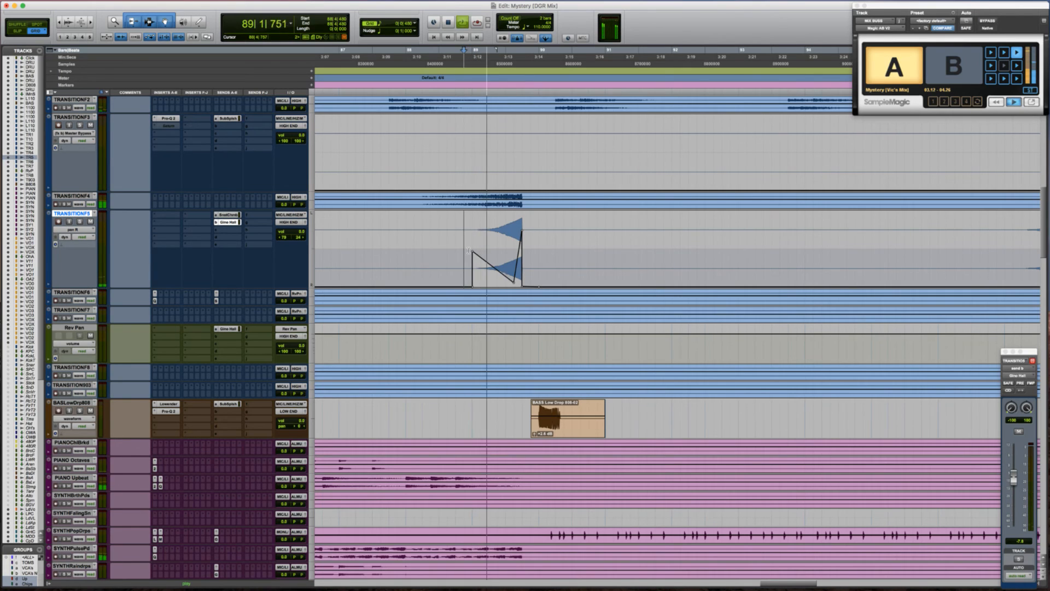
key("space")
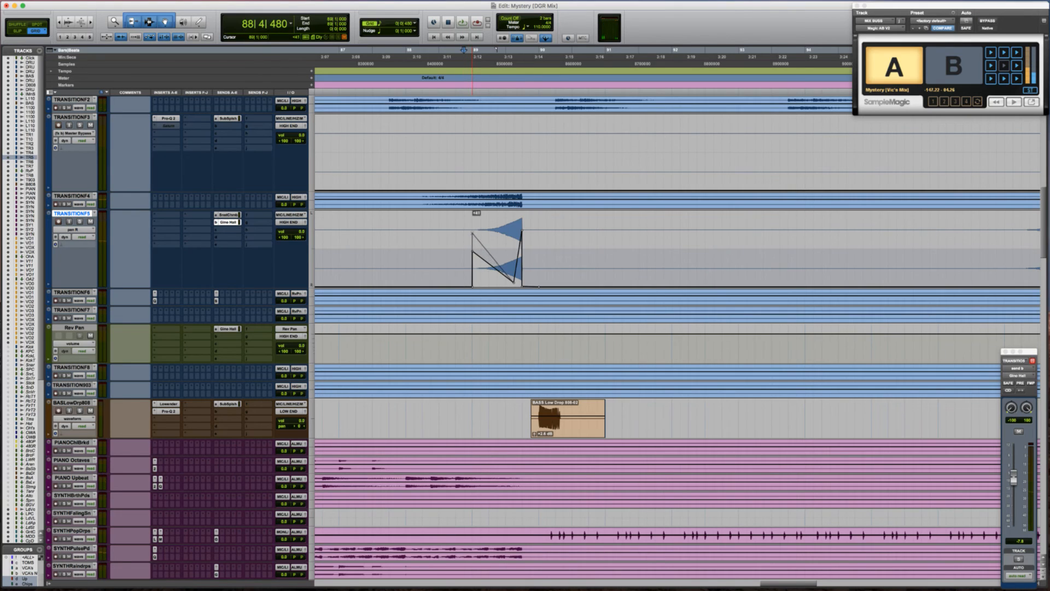
left_click_drag(472, 234, 472, 233)
key("space")
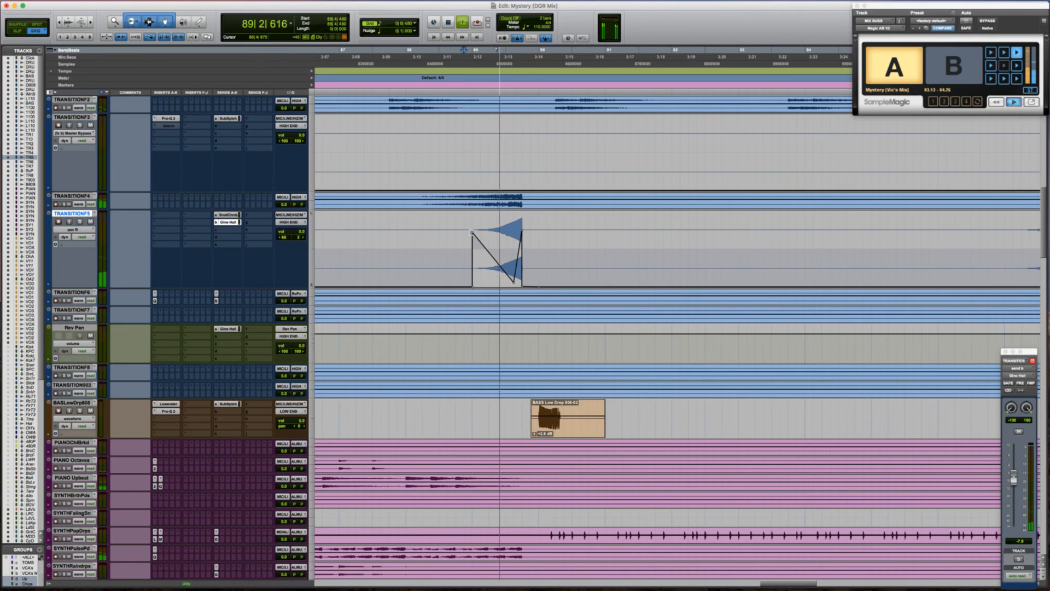
key("space")
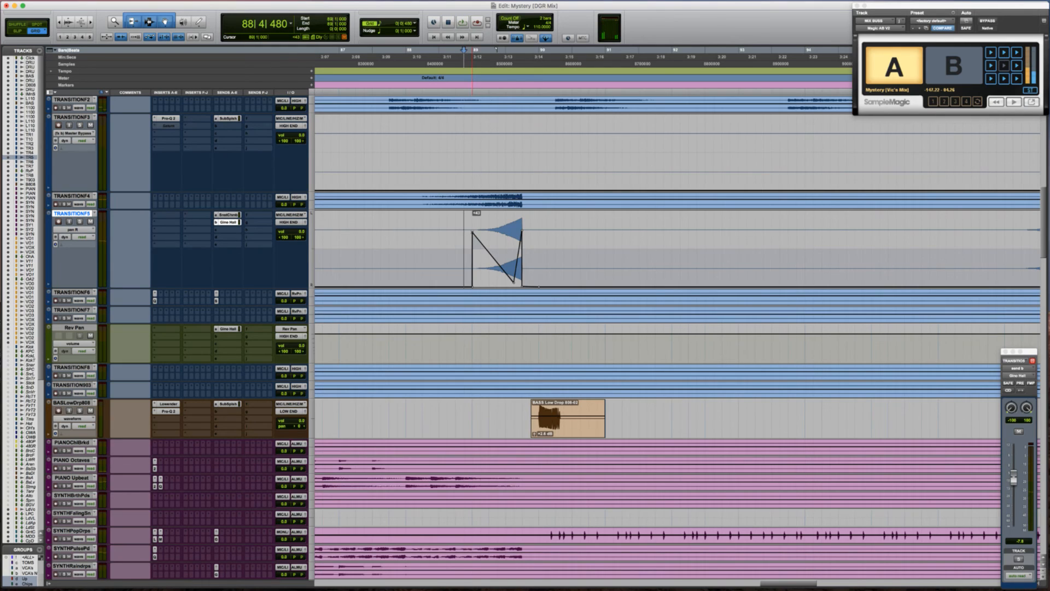
left_click_drag(472, 229, 472, 228)
Return to the pan L automation, pull its dip down into a deep V, and play the swell from 88|4|480
left_click(283, 238, "ctrl+super")
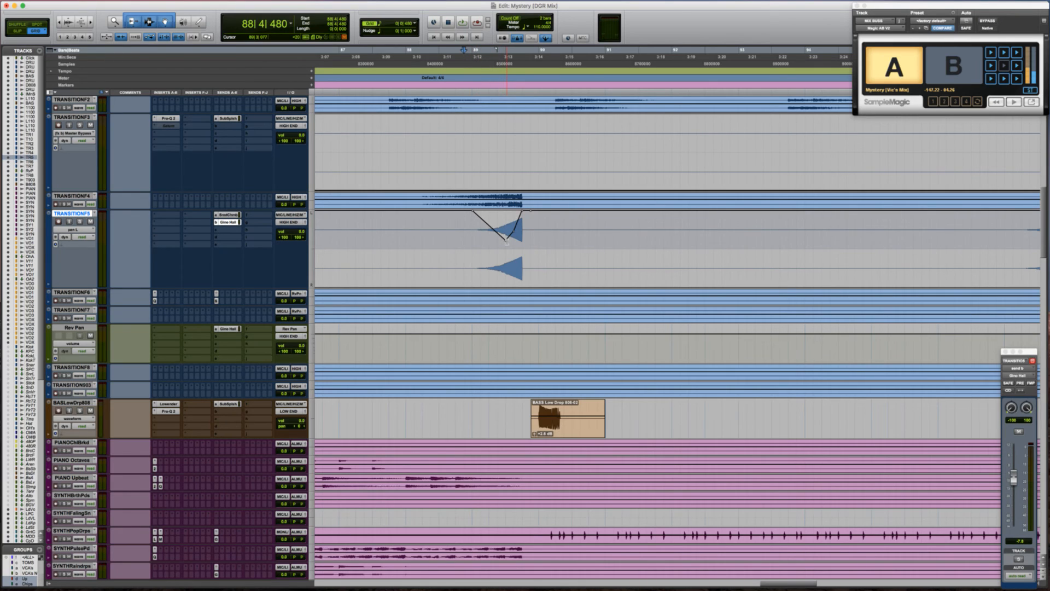
left_click_drag(508, 244, 507, 264)
key("space")
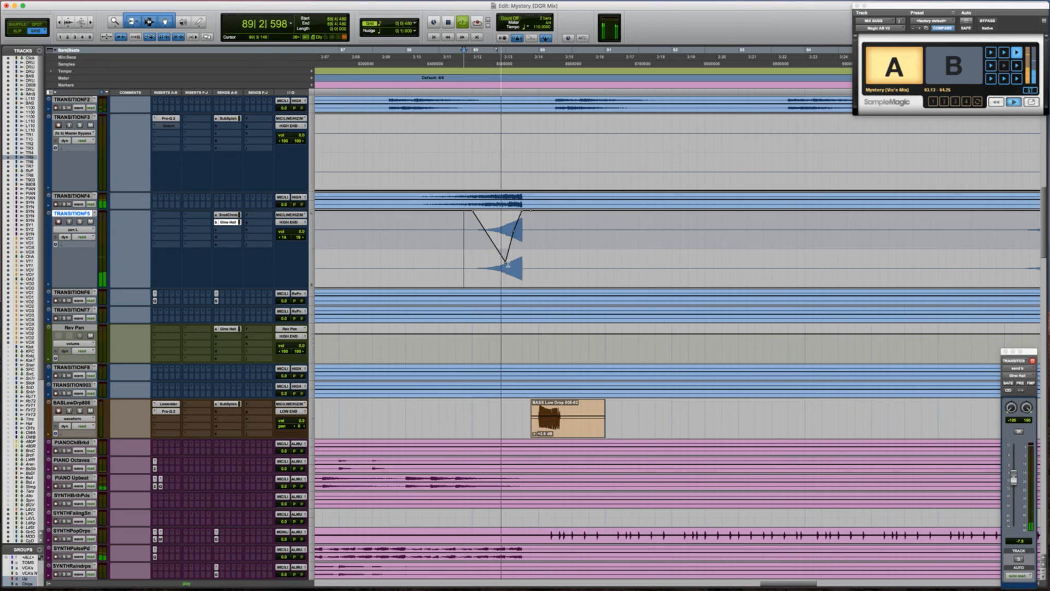
key("space")
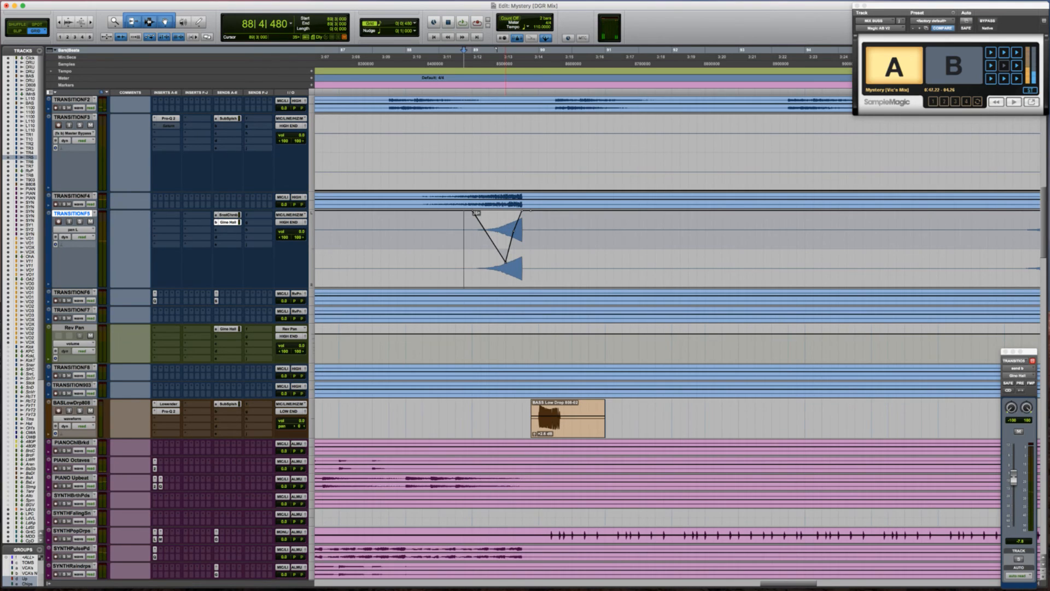
Shift the low point of the pan L dip closer to the swell's end, play it, and lower the point slightly
left_click(475, 212)
left_click_drag(513, 250, 514, 261)
key("space")
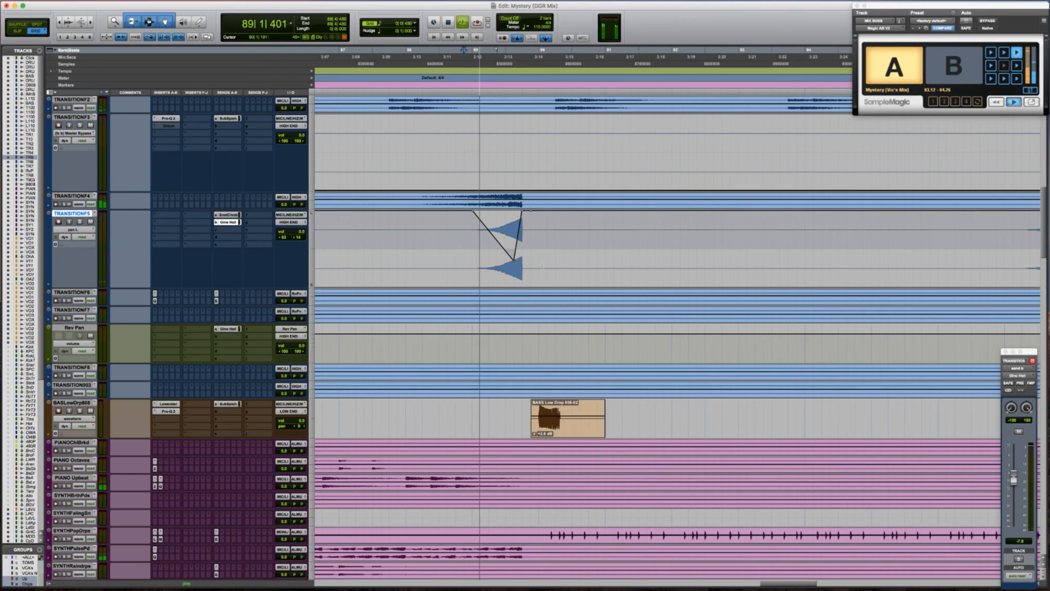
key("space")
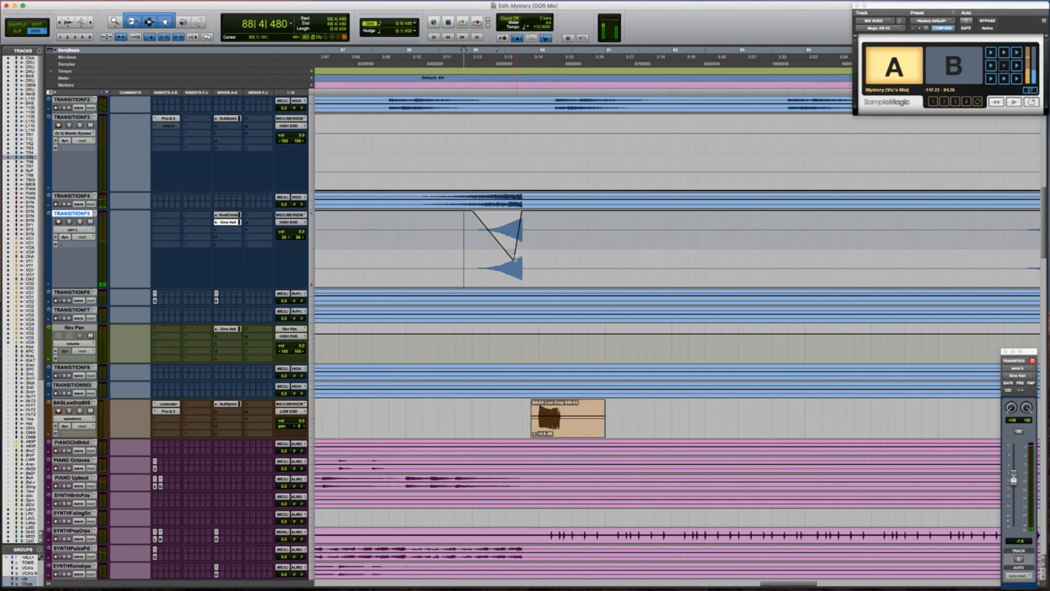
left_click_drag(513, 264, 514, 267)
Show the pan R automation, raise its starting breakpoint at 89|1|000 to the maximum, and play from 88|4|480
left_click(298, 237, "ctrl+super")
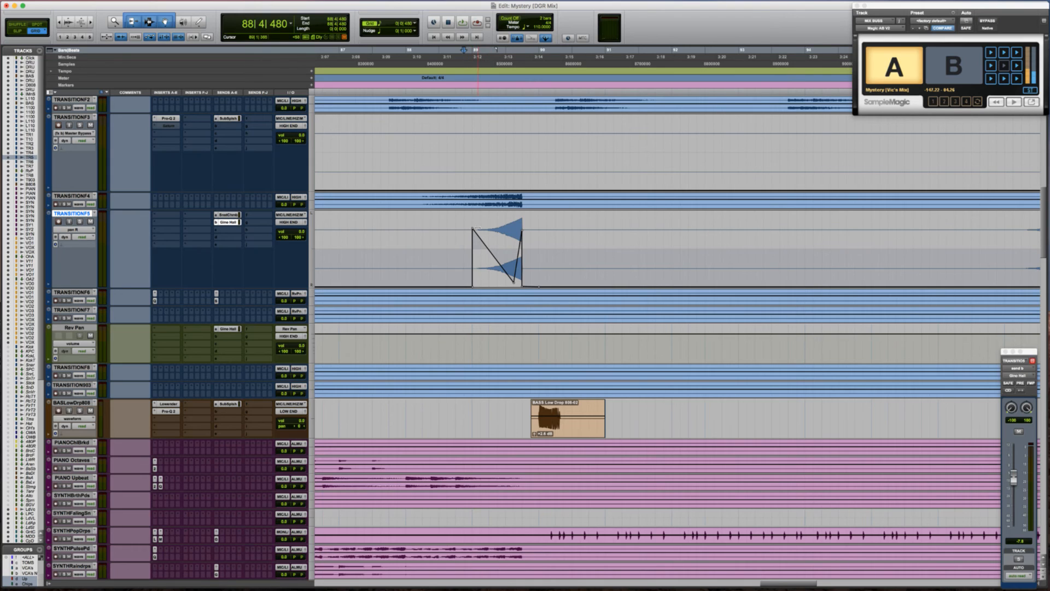
left_click_drag(472, 224, 473, 211)
key("space")
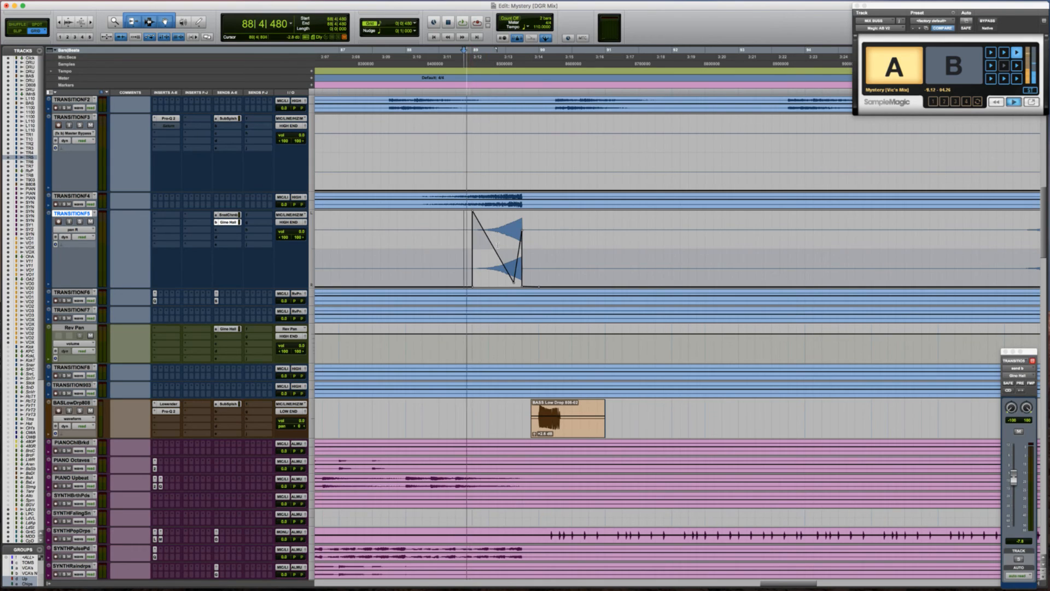
key("space")
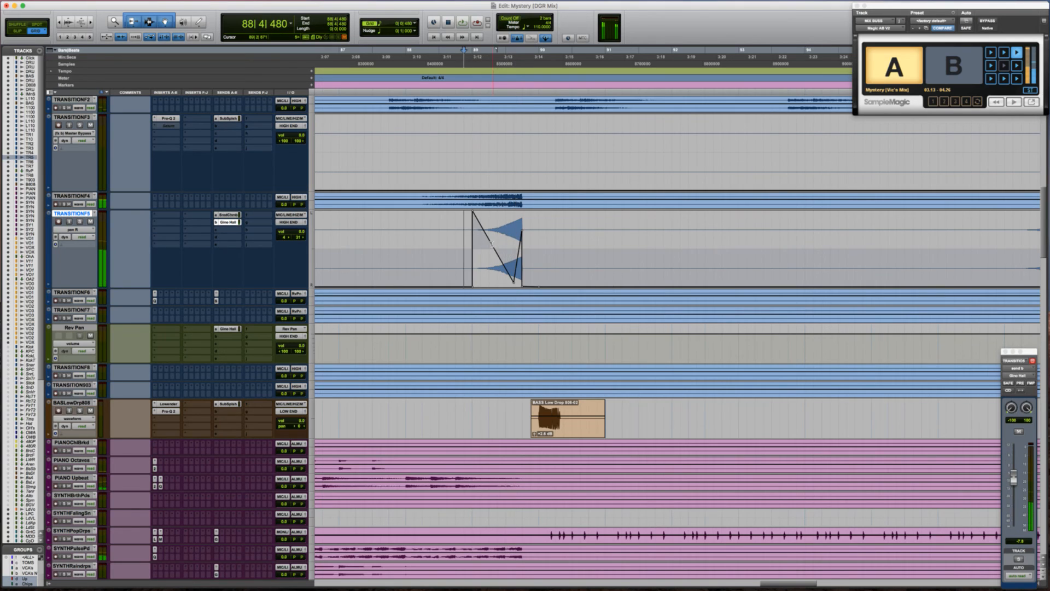
Add breakpoints that hold the pan R automation at maximum before its falling ramp, save the session, and play from 88|4|480
left_click(480, 211)
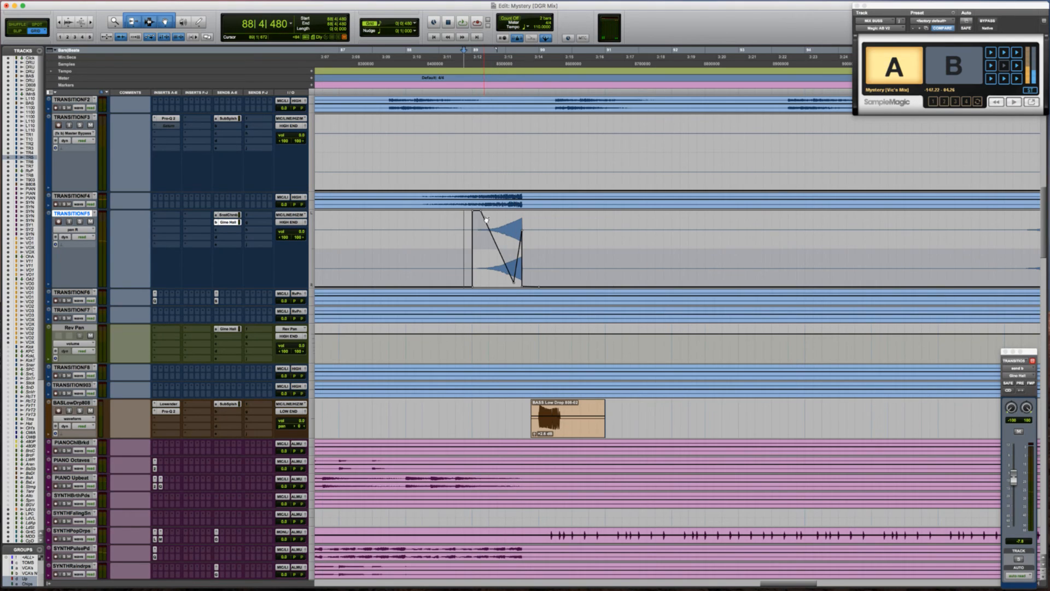
left_click_drag(486, 219, 485, 206)
key("super+s")
key("space")
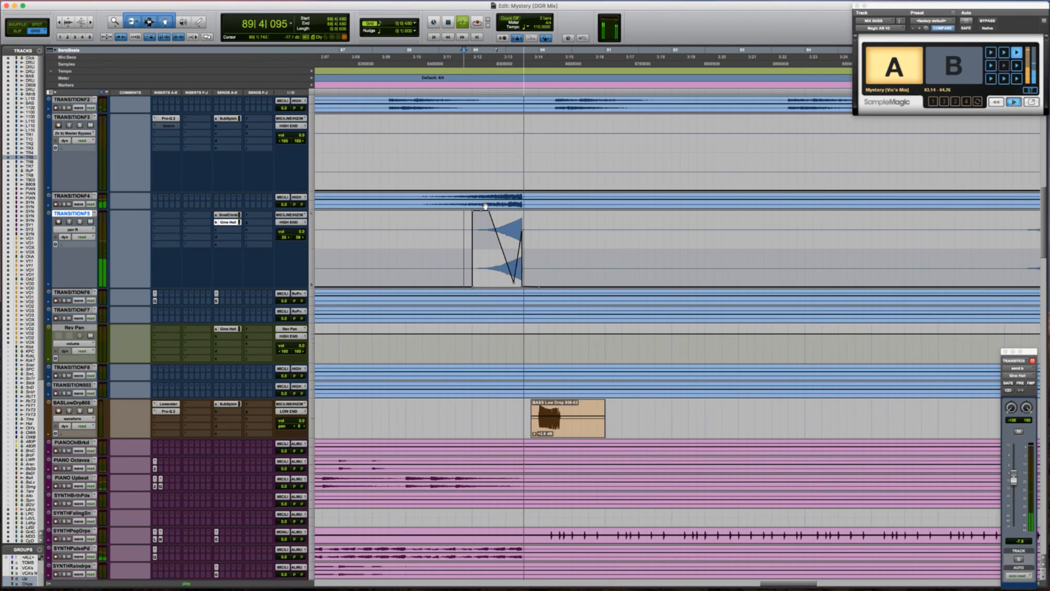
key("space")
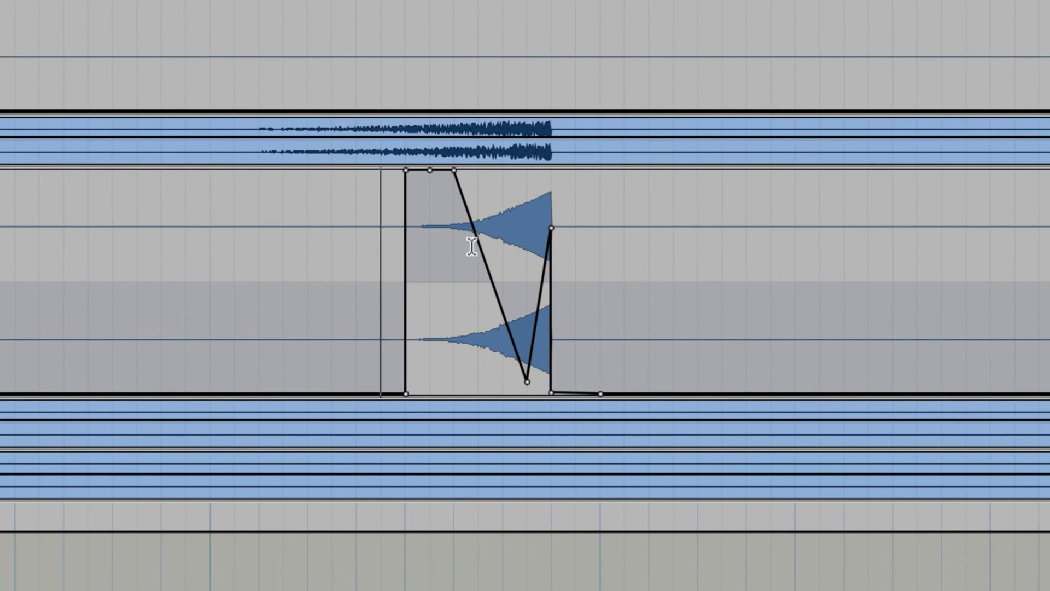
mouse_move(419, 231)
left_mouse_down()
mouse_move(436, 236)
mouse_move(403, 231)
left_mouse_up()
left_click(421, 229)
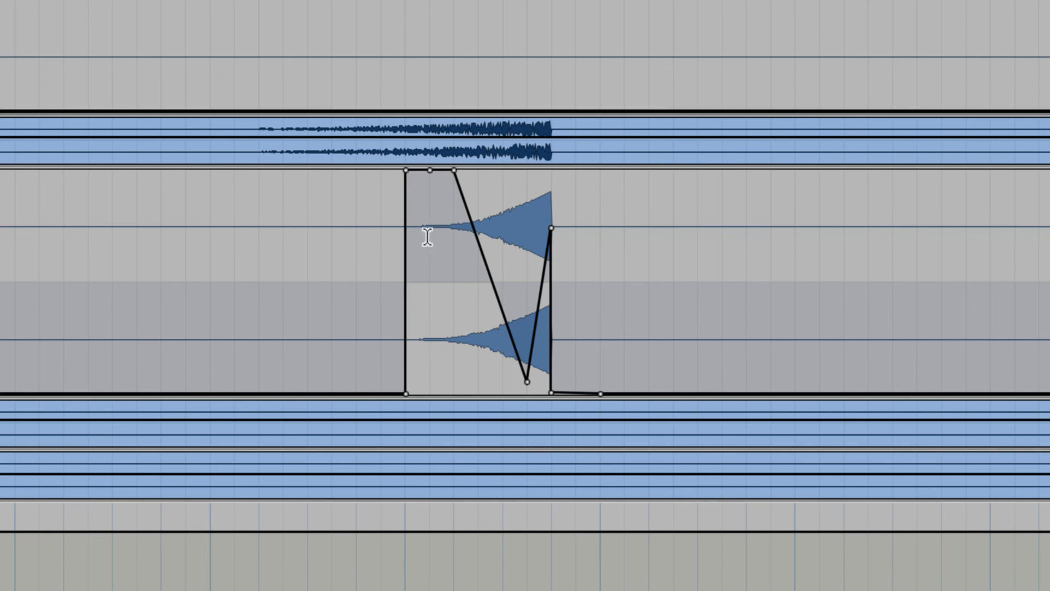
left_click_drag(429, 236, 481, 236)
left_click(459, 230)
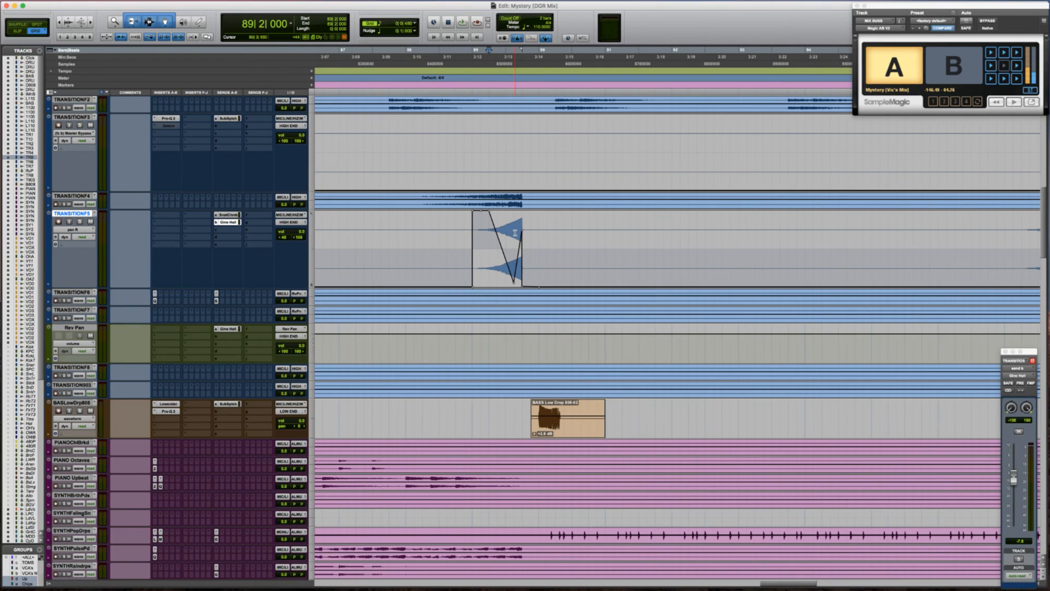
Select TRANSITIONF5 from 88|4|480 to just past the swell's end and copy all automation in that range
left_click(464, 237)
key("Tab")
left_click(465, 238)
left_click_drag(465, 238, 529, 242)
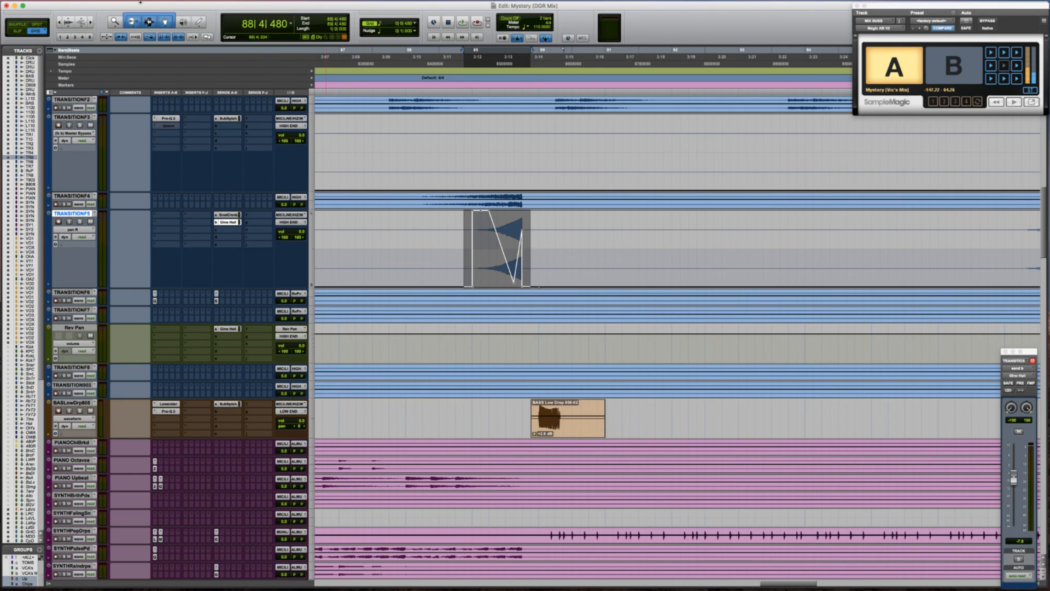
left_click(78, 4)
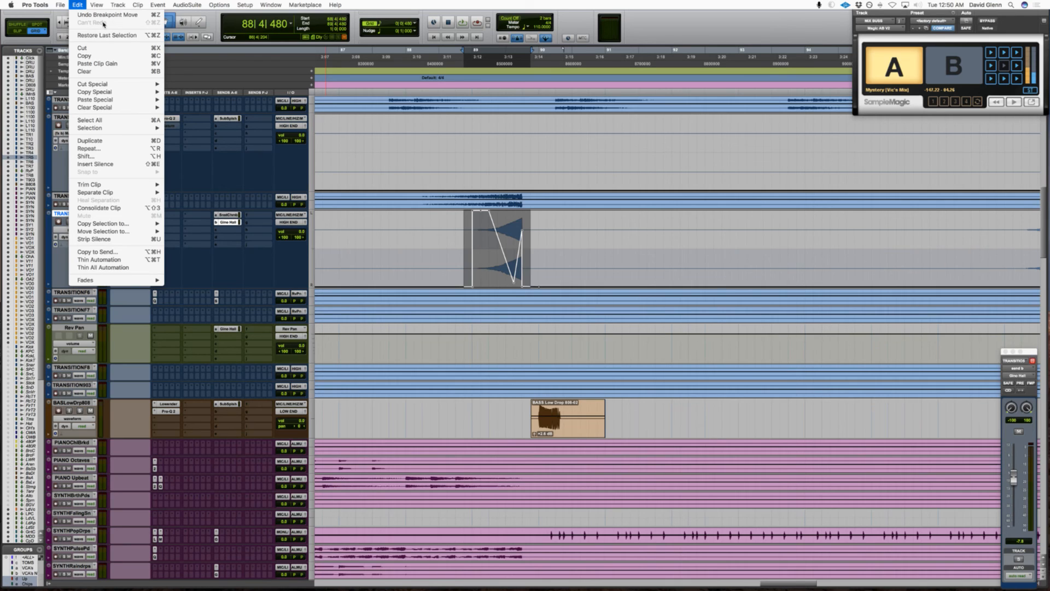
mouse_move(125, 91)
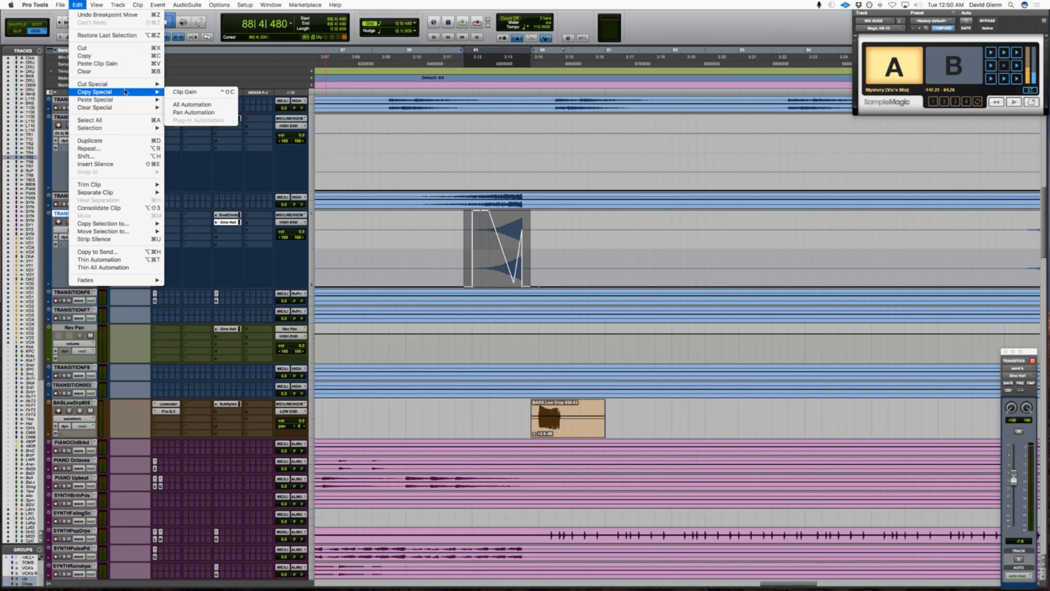
left_click(202, 106)
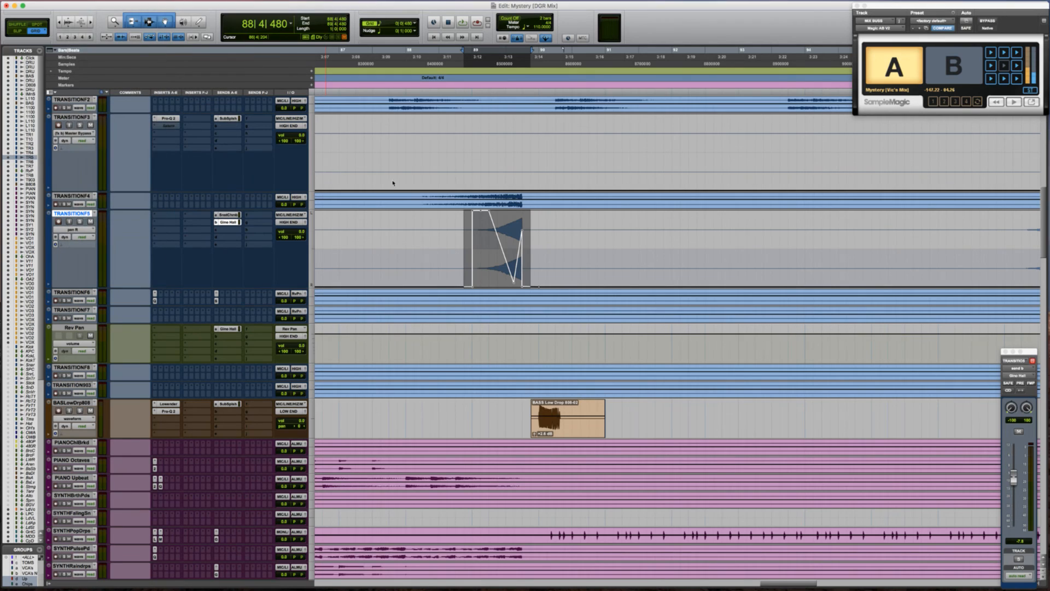
Go back to the song start and paste the copied automation on TRANSITIONF5 at 9|1|480, over the first swell
key("Return")
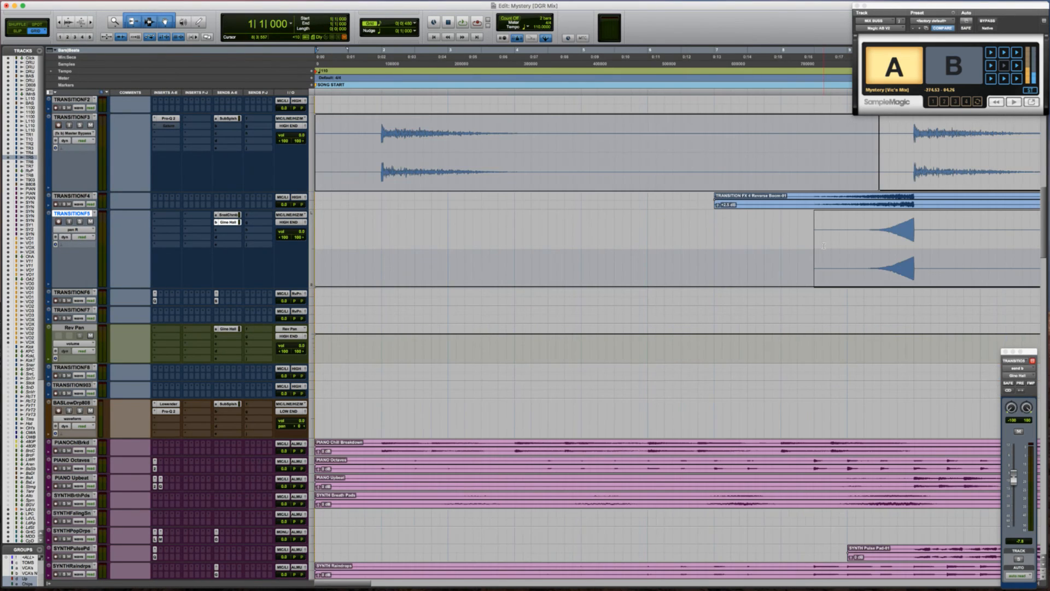
scroll(436, 229, "left", 3)
scroll(436, 229, "right", 2)
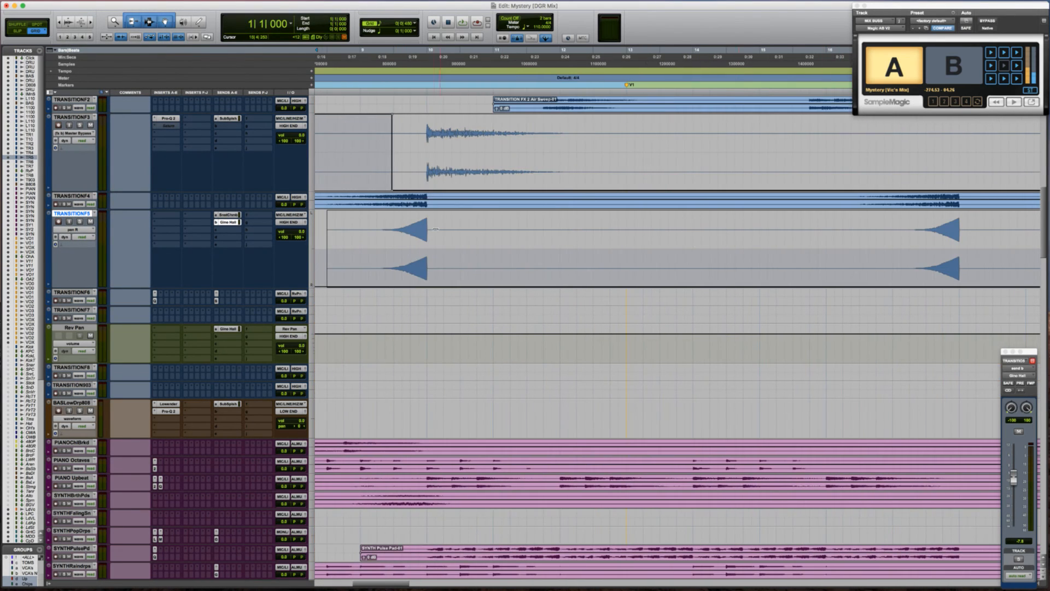
left_click(368, 237)
key("super+v")
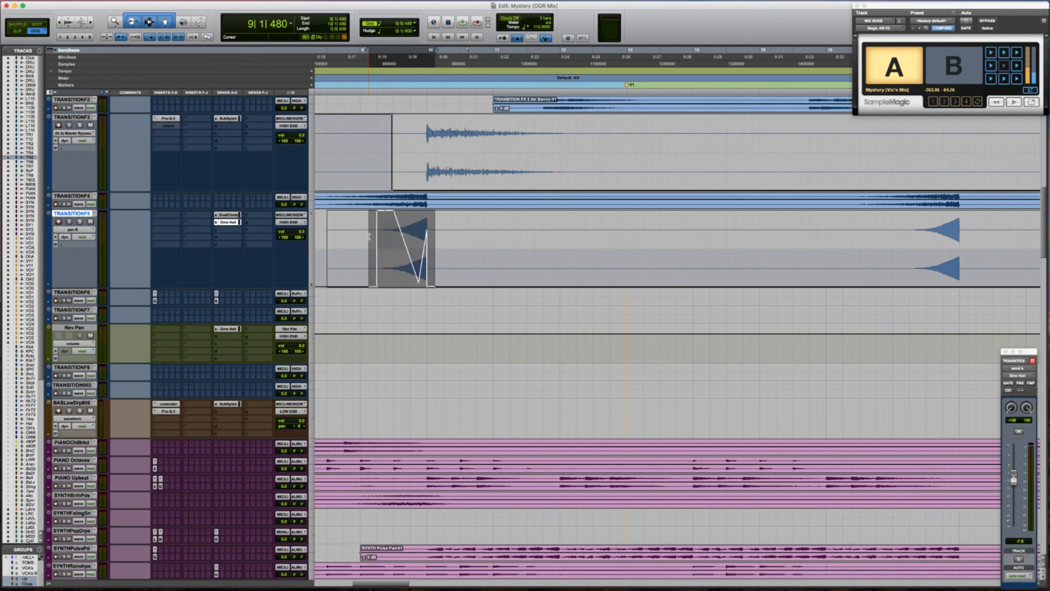
scroll(547, 249, "right", 3)
scroll(513, 247, "left", 4)
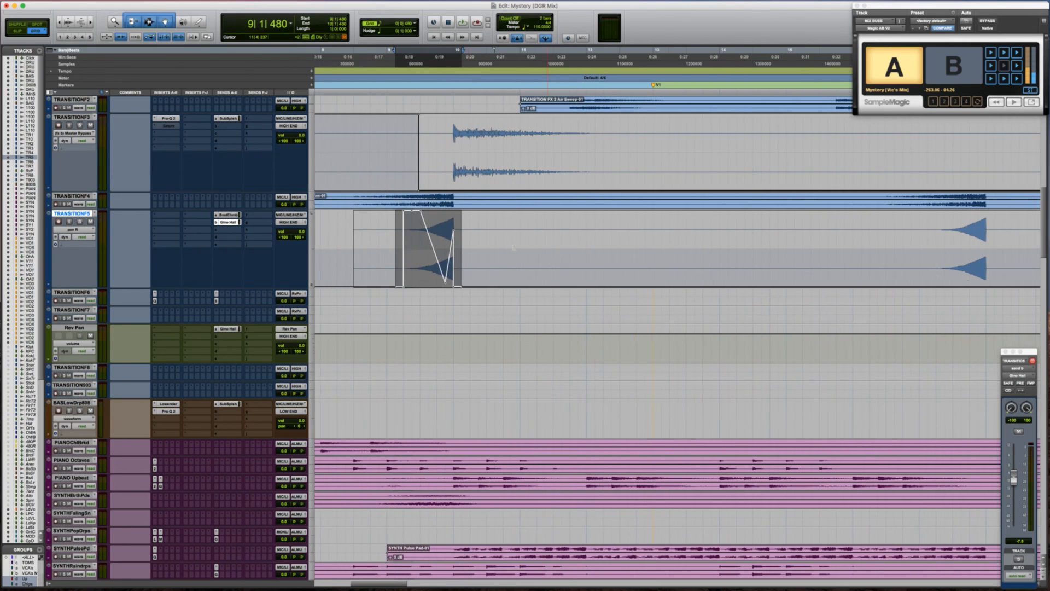
Paste the copied automation over the next two TRANSITIONF5 swells, at 17|1|480 and 25|1|480
left_click(285, 238, "ctrl+super")
left_click(301, 238, "ctrl+super")
left_click(925, 237)
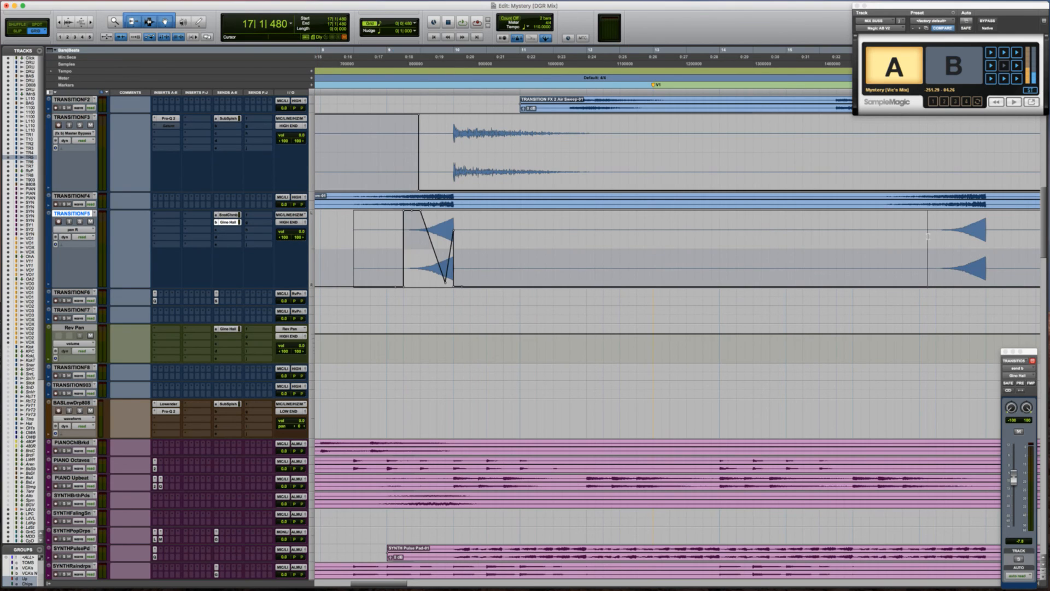
scroll(926, 236, "right", 8)
key("super+v")
scroll(927, 236, "right", 15)
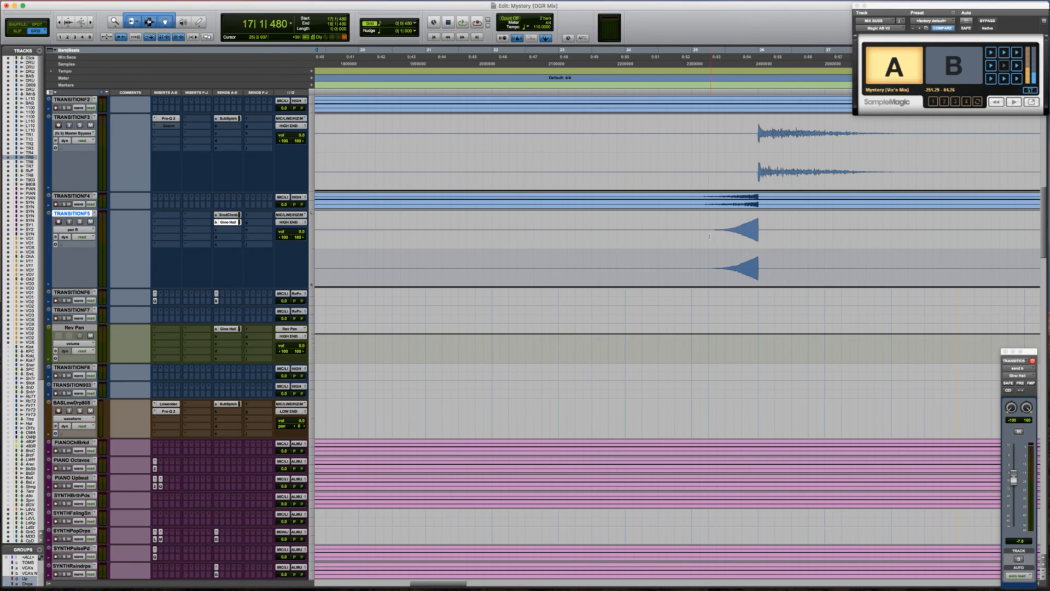
left_click(709, 236)
key("super+v")
scroll(733, 237, "right", 11)
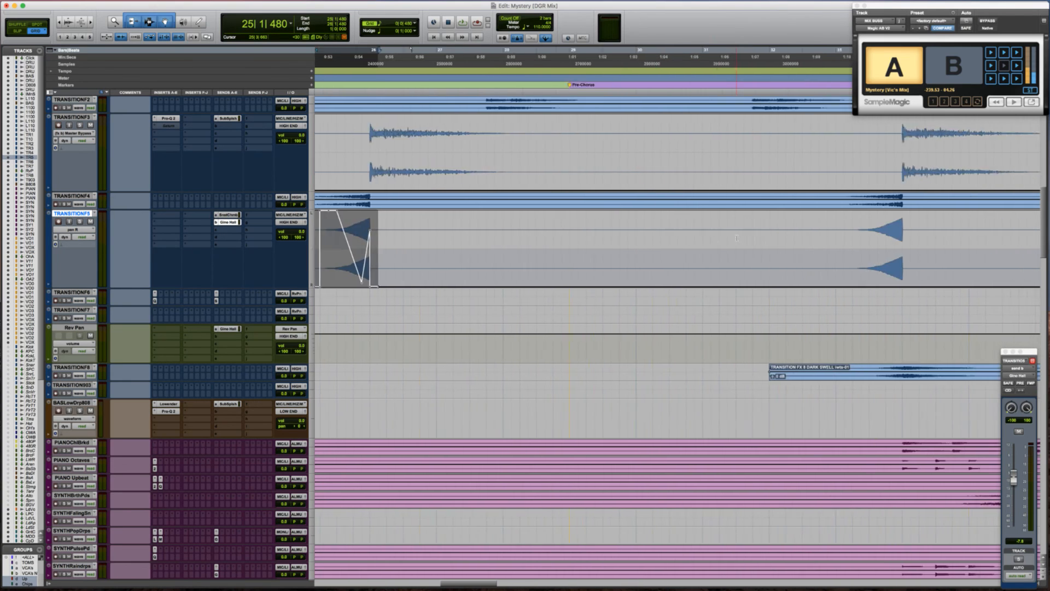
Paste the copied automation on TRANSITIONF5 at 33|1|480 and 41|1|480, ahead of the swells there
scroll(734, 237, "right", 8)
left_click(654, 236)
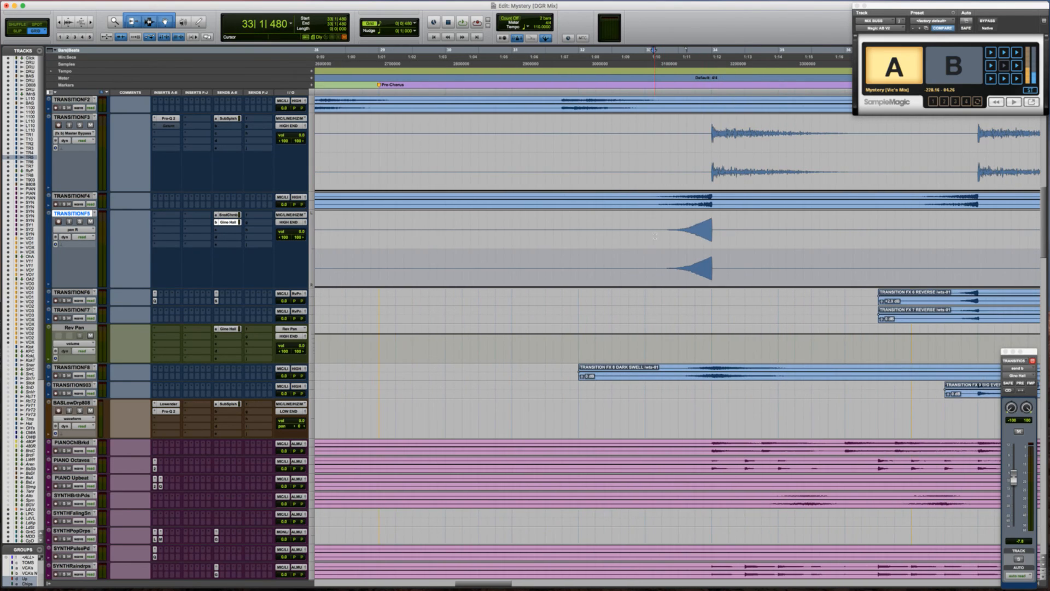
scroll(655, 236, "right", 20)
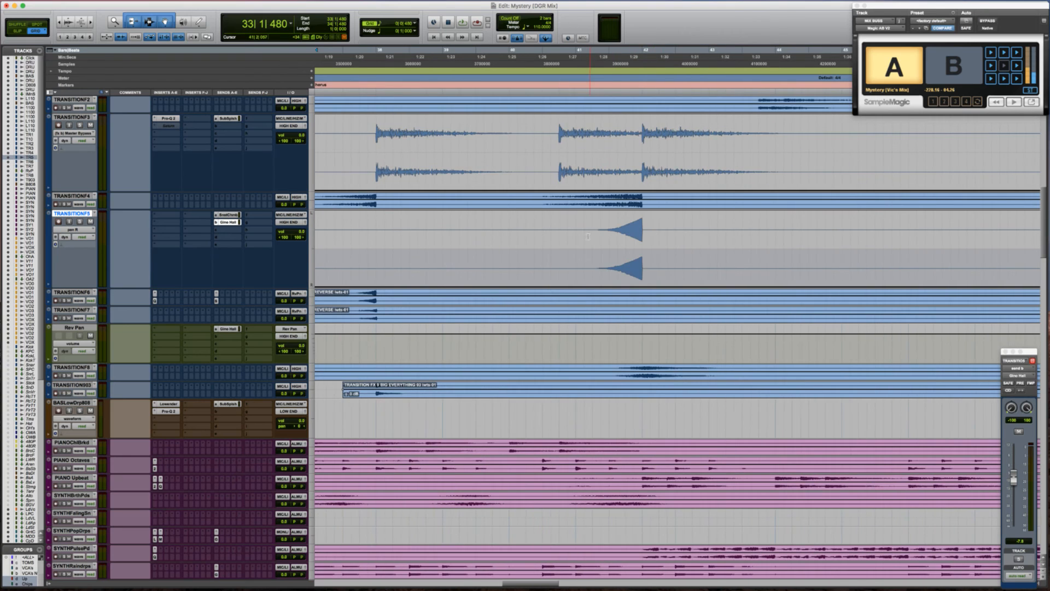
left_click(587, 236)
scroll(587, 236, "right", 20)
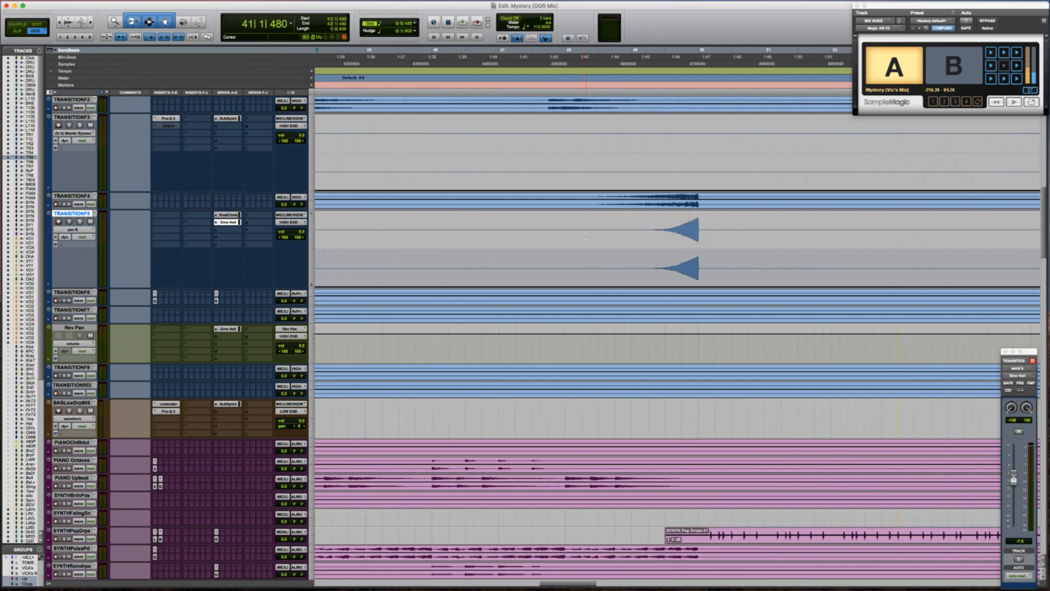
Paste the copied automation over the TRANSITIONF5 swells at 49|1|480 and 57|1|480
left_click(572, 236)
scroll(572, 237, "right", 18)
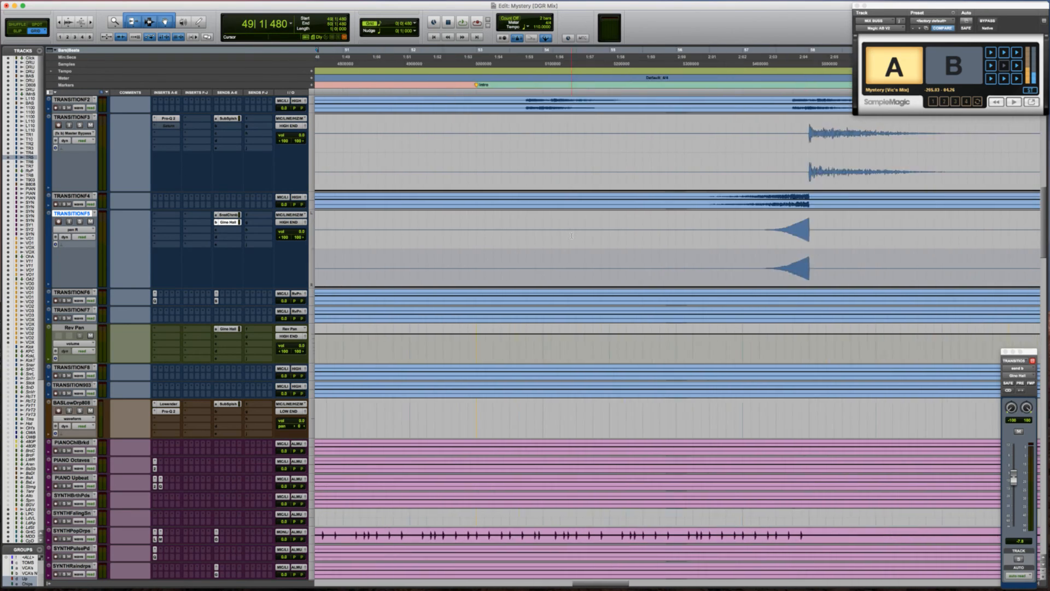
left_click(670, 239)
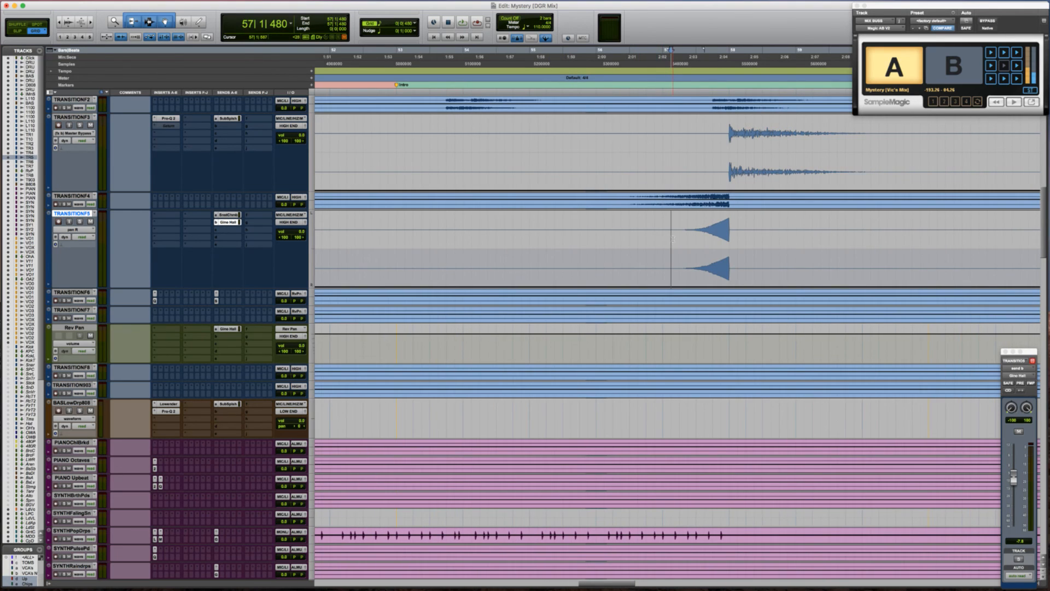
scroll(646, 235, "right", 20)
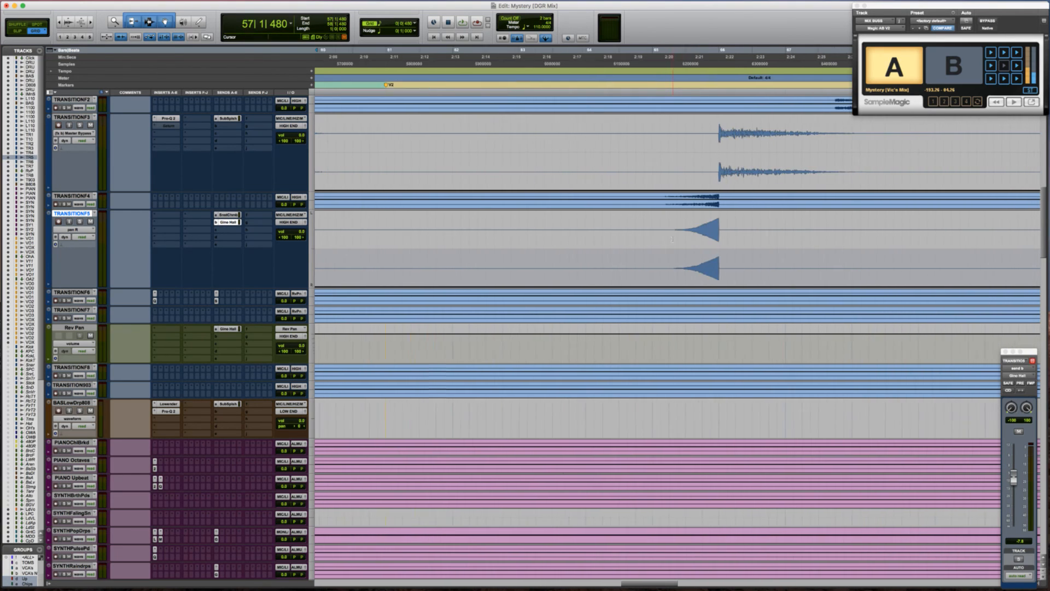
Paste the copied automation over the second-verse TRANSITIONF5 swells, at 65|1|480 and 73|1|480
left_click(623, 237)
key("super+v")
scroll(621, 237, "right", 4)
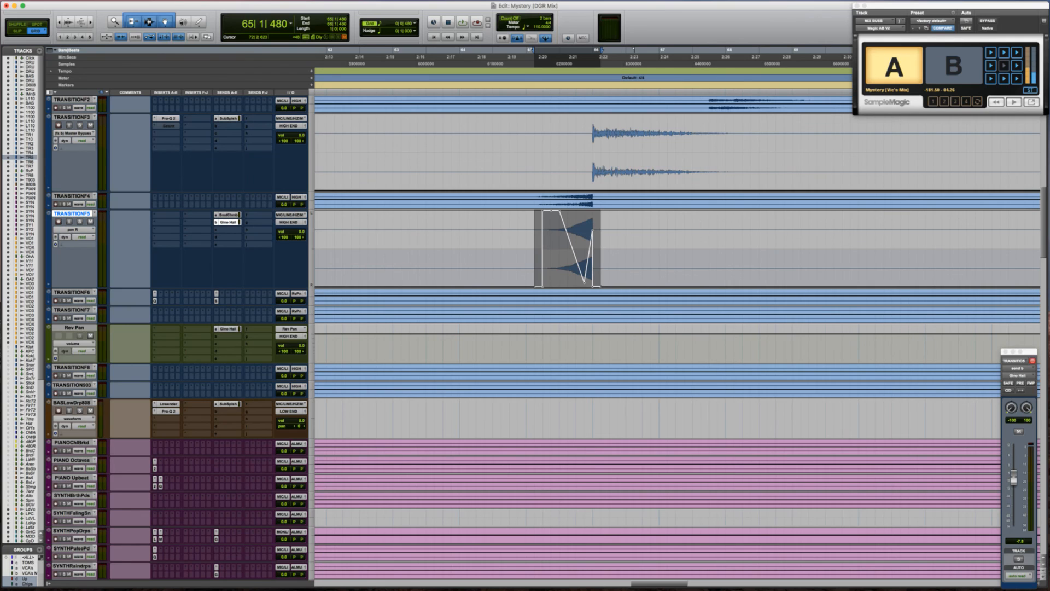
key("super+equal")
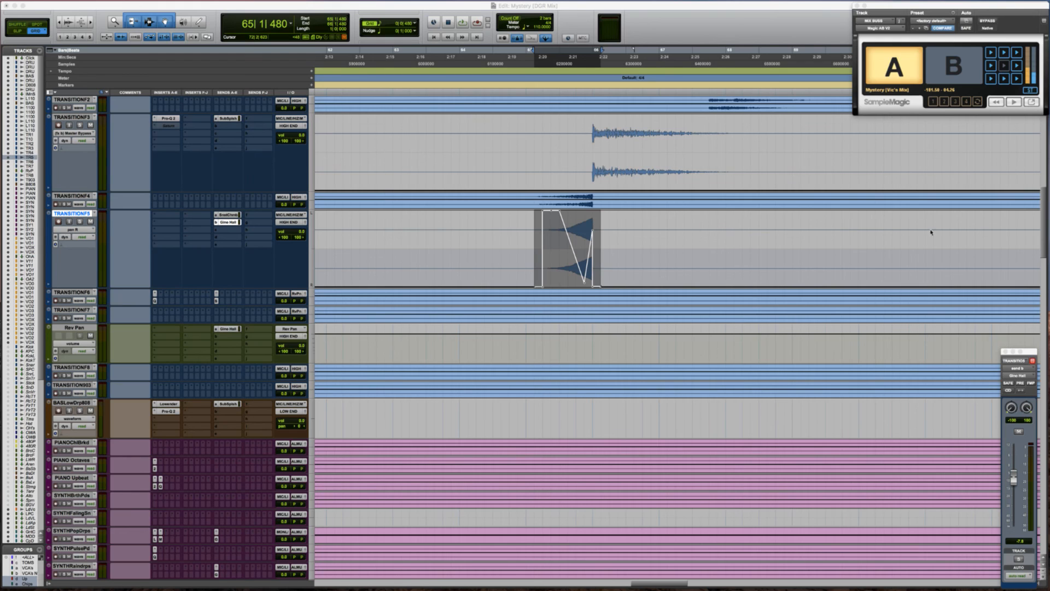
scroll(737, 237, "right", 10)
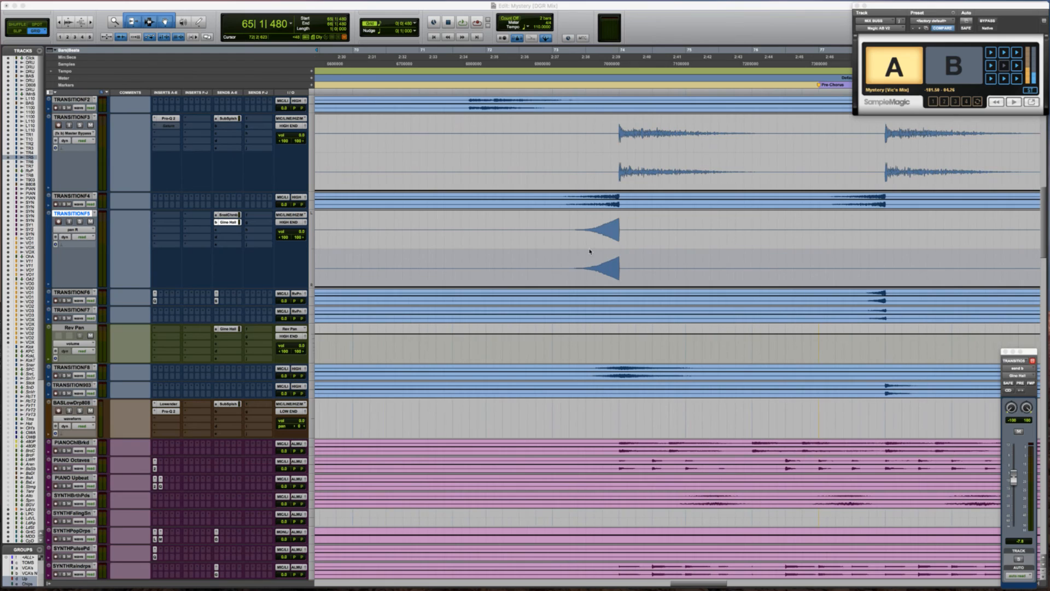
left_click(564, 237)
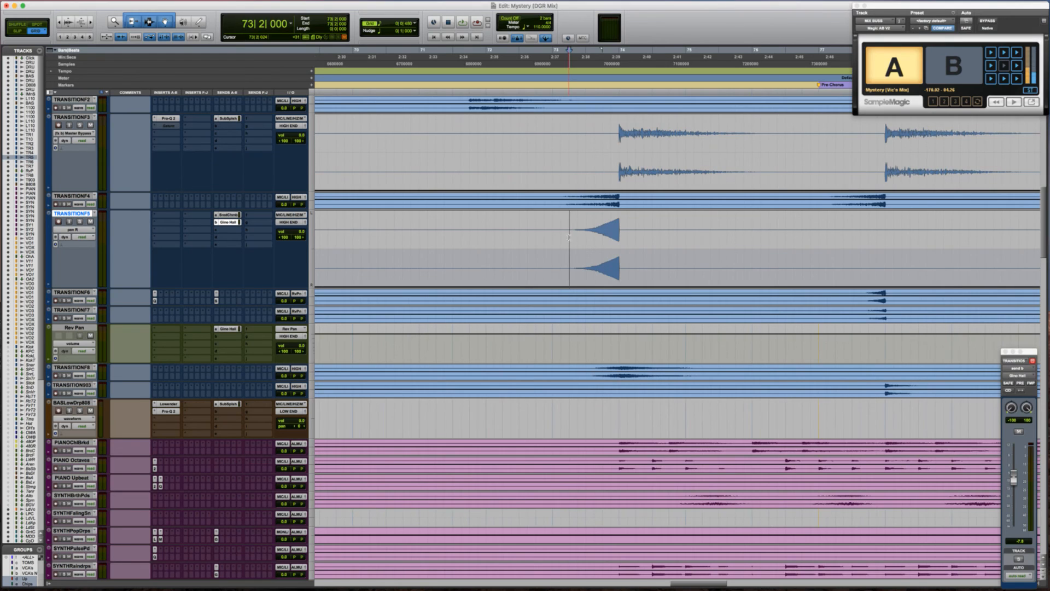
double_click(624, 234)
scroll(624, 233, "right", 8)
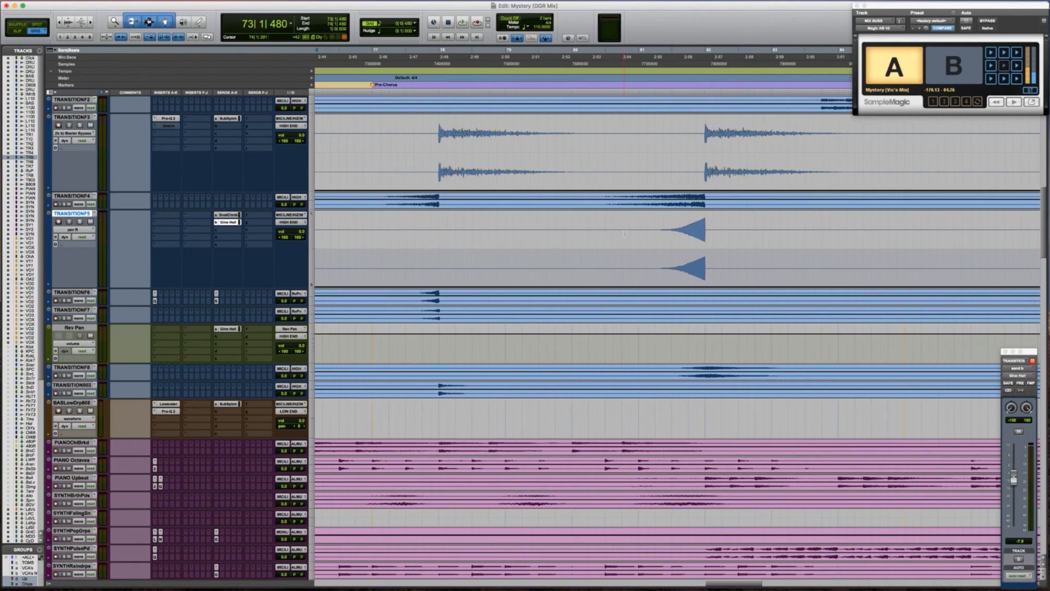
Paste the copied automation on TRANSITIONF5 at 81|1|480 and, skipping the already automated swell, at 97|1|480
left_click(644, 236)
key("super+v")
scroll(645, 236, "right", 8)
scroll(645, 236, "right", 8)
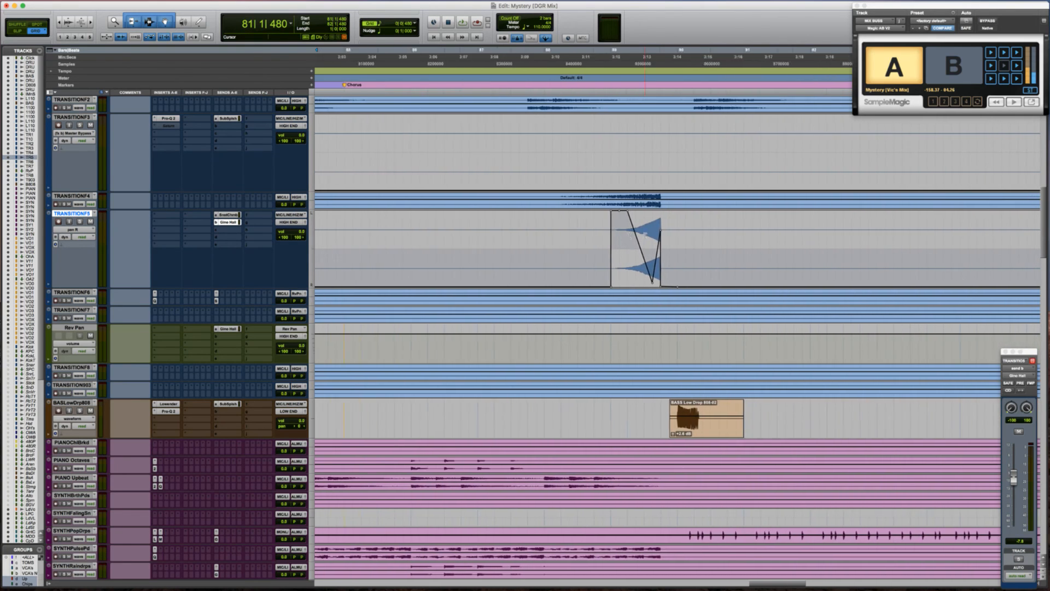
scroll(646, 235, "down", 1)
left_click(722, 226)
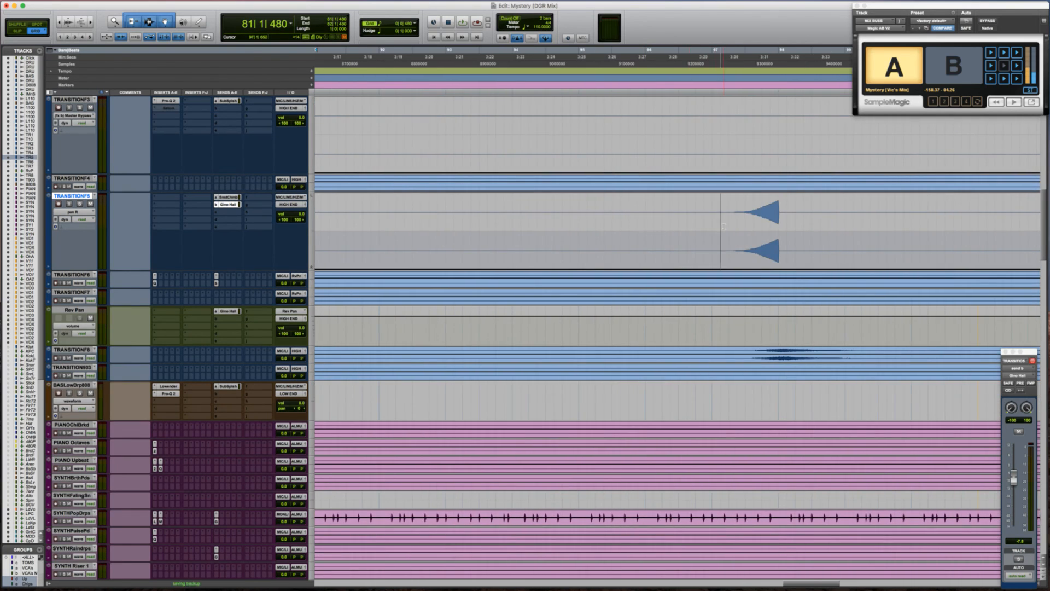
scroll(724, 226, "right", 10)
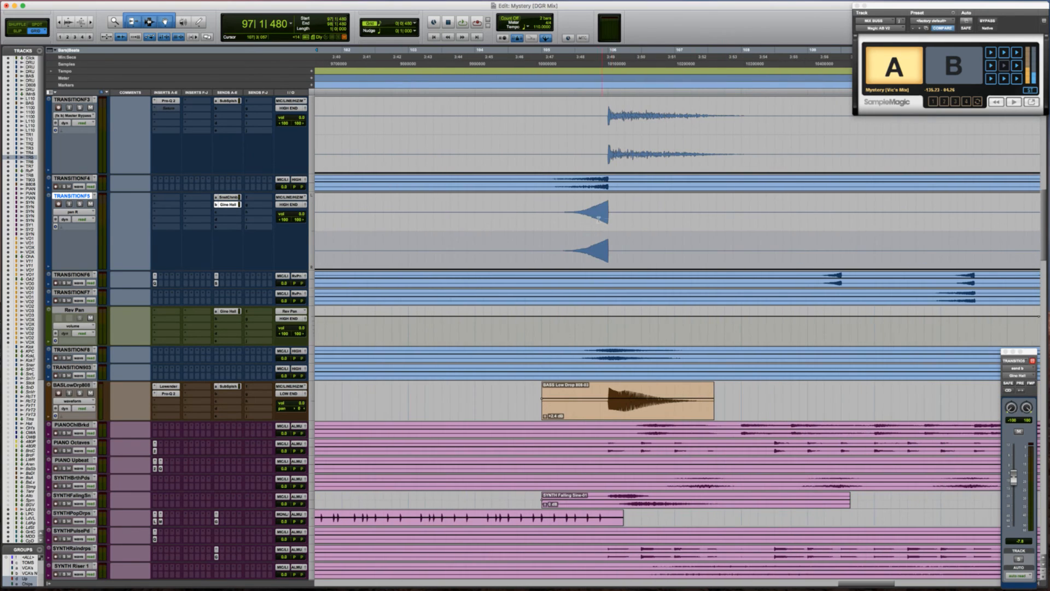
Paste the copied automation over the TRANSITIONF5 swells at 105|1|480 and 113|1|480
left_click(557, 221)
scroll(553, 222, "right", 5)
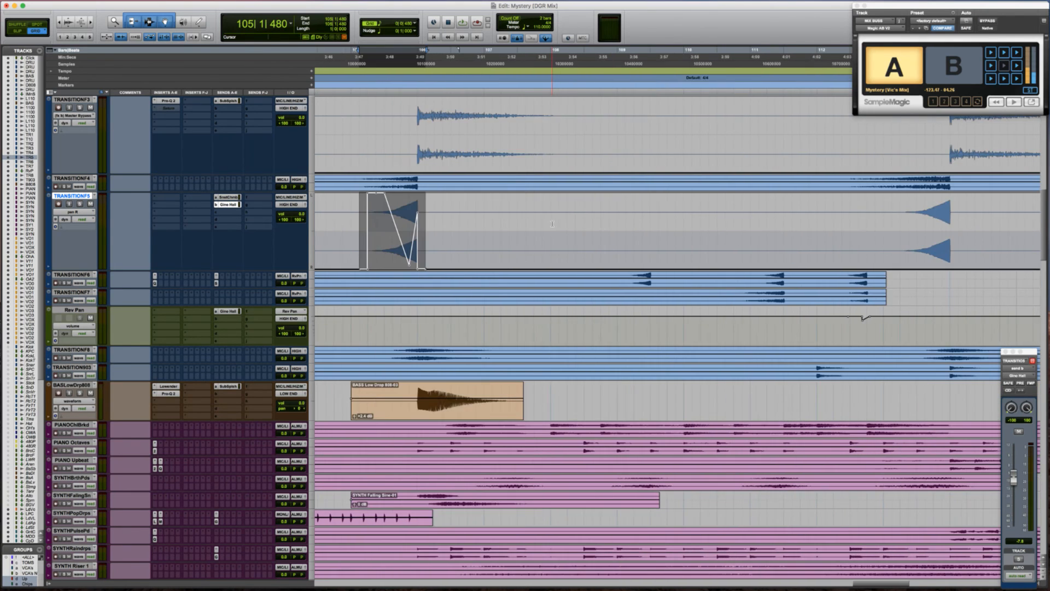
left_click(733, 227)
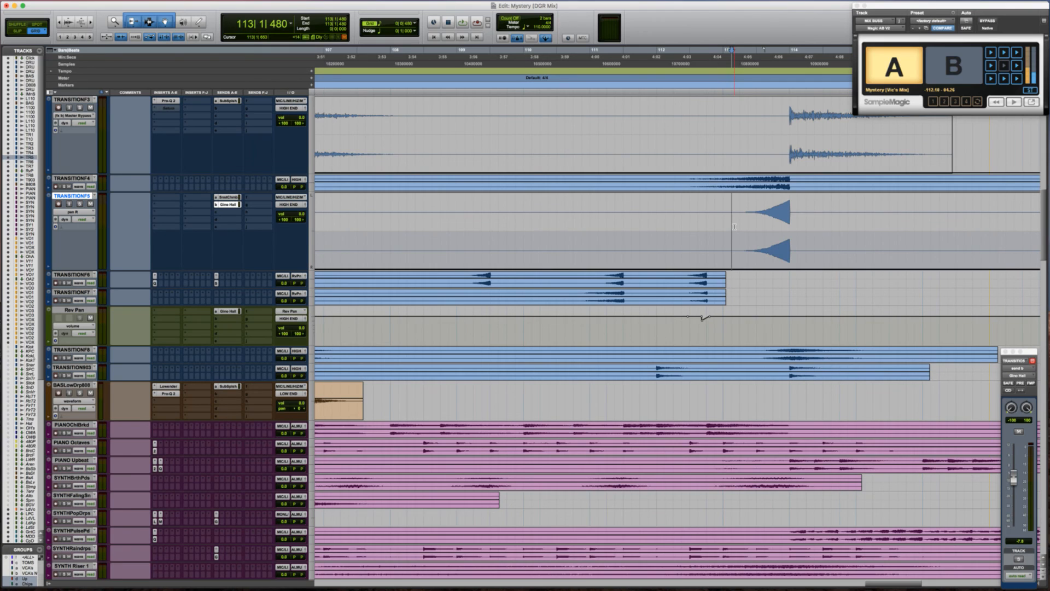
key("super+v")
scroll(735, 227, "right", 5)
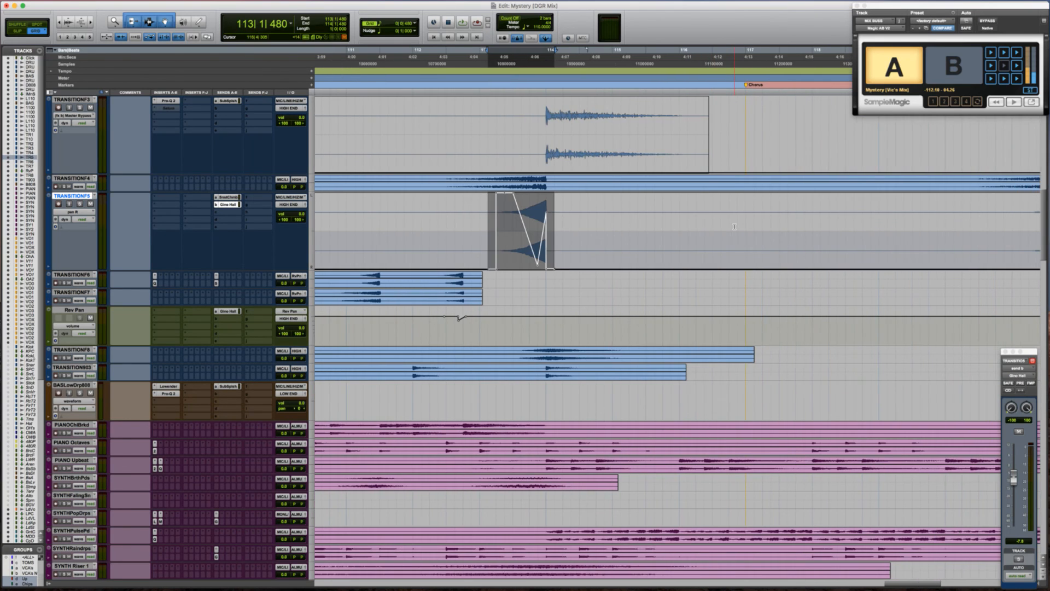
key("r")
Paste the copied automation over the last TRANSITIONF5 swell before THE END marker, at 121|1|480
scroll(735, 227, "right", 2)
scroll(734, 227, "right", 2)
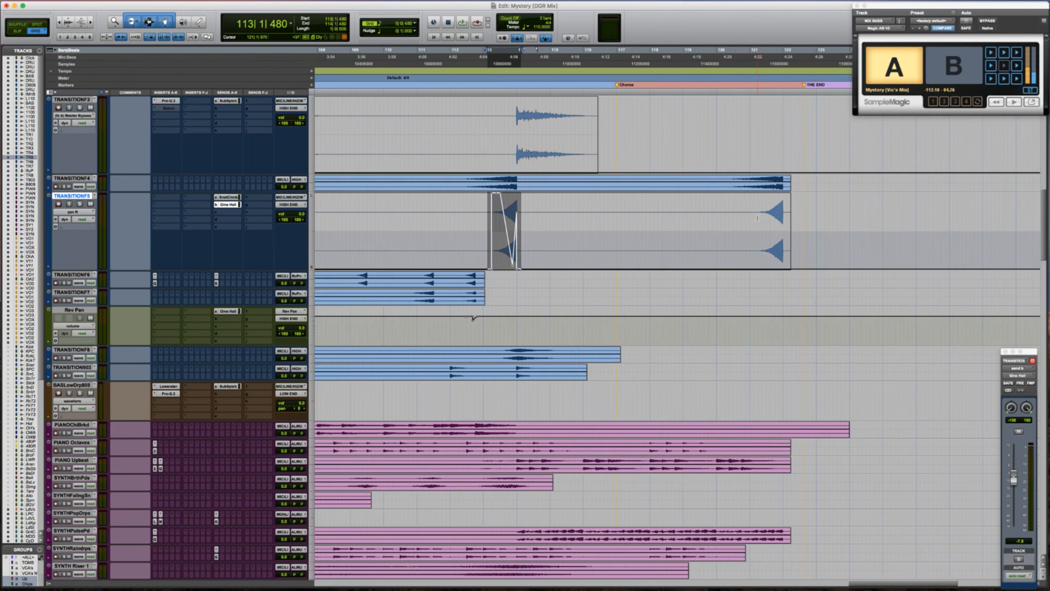
left_click(758, 217)
key("super+v")
scroll(755, 217, "right", 1)
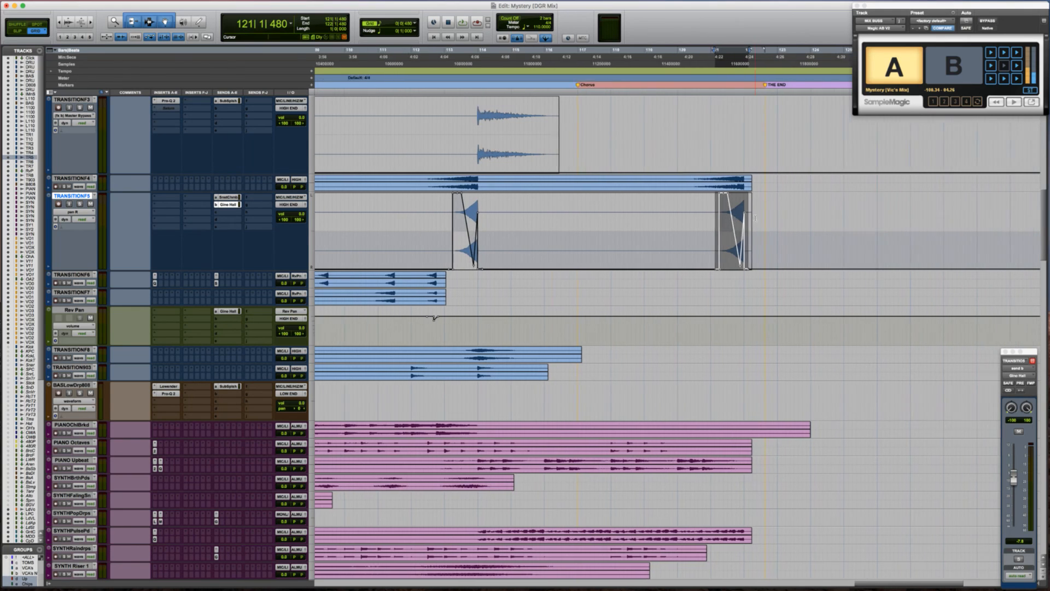
Play the song from 7|3|000 to audition the pasted TRANSITIONF5 pan and send automation in the mix
key("r")
key("r")
key("Return")
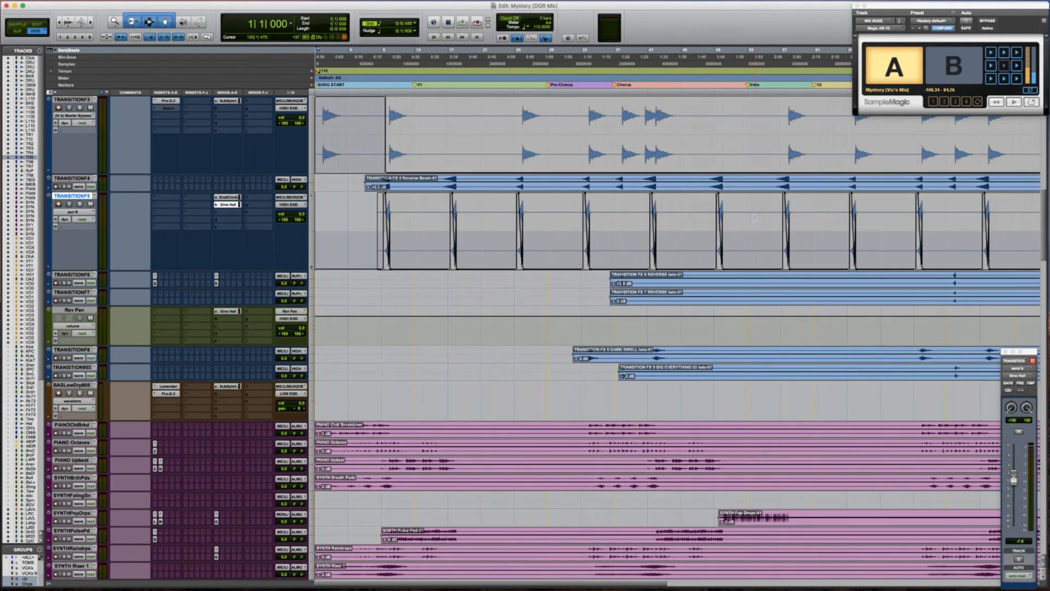
left_click(369, 224)
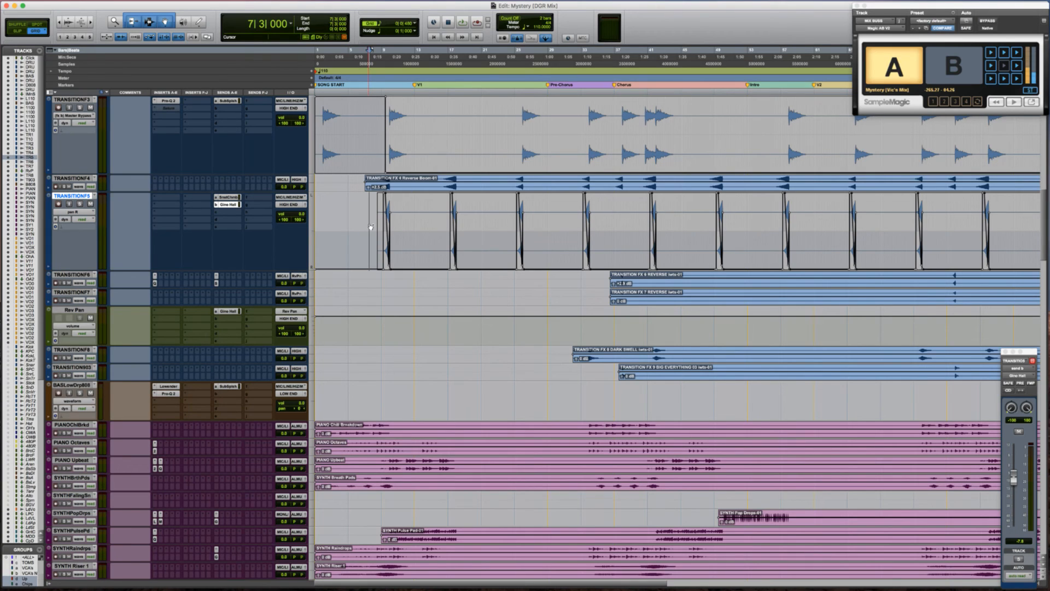
key("space")
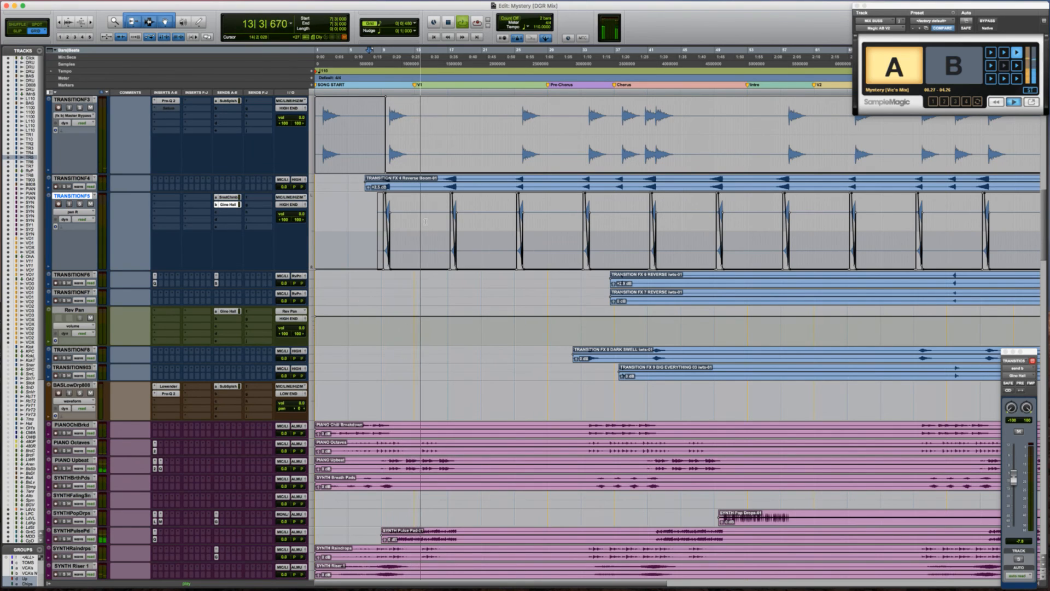
Compare the mix with the reference by switching Magic AB to B and back to A, and resume playback from about bar 19
scroll(835, 119, "down", 5)
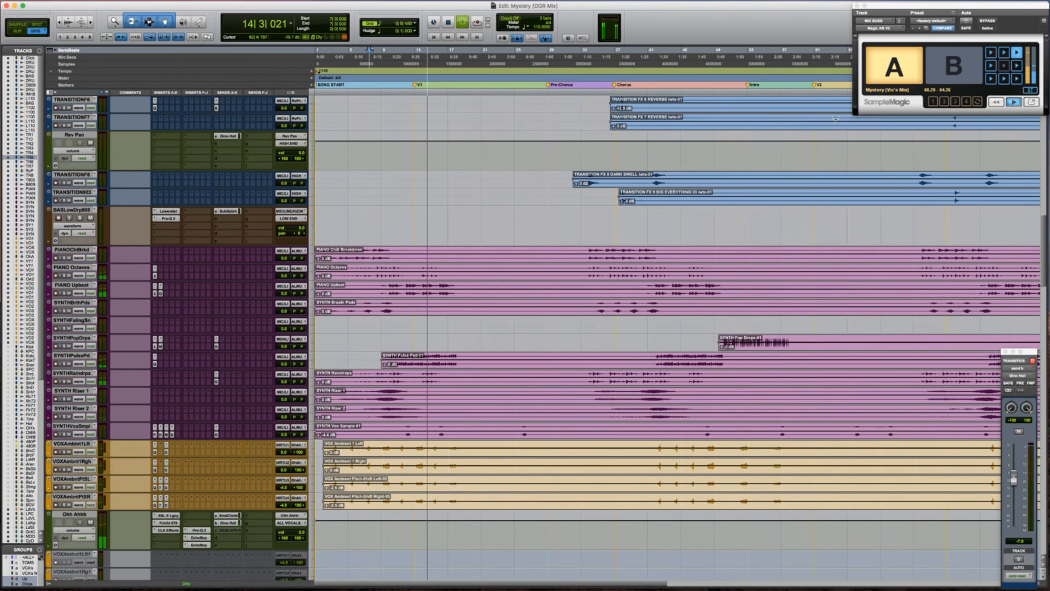
left_click(892, 70)
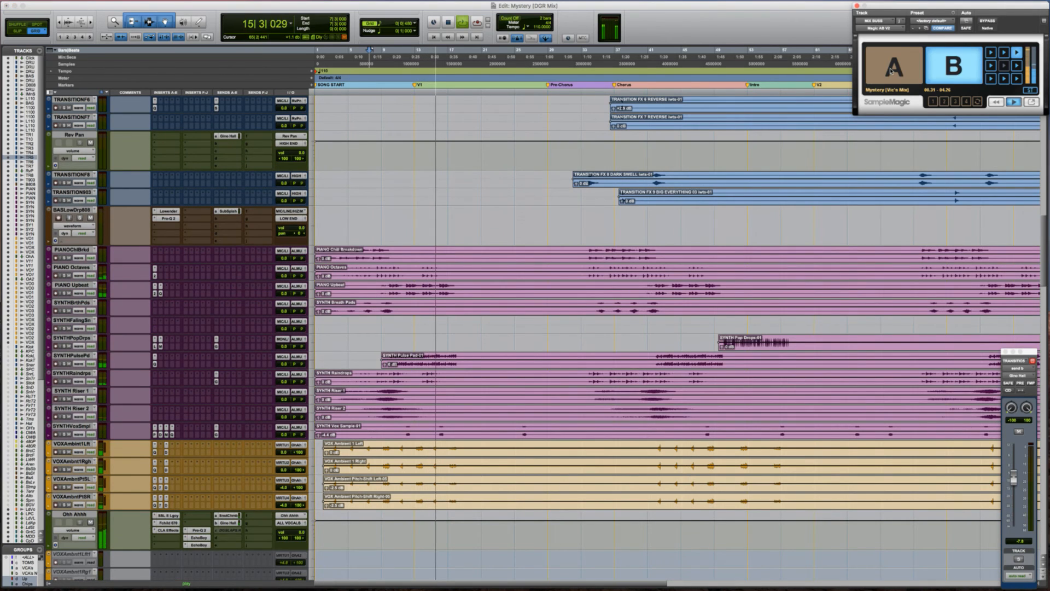
left_click(892, 70)
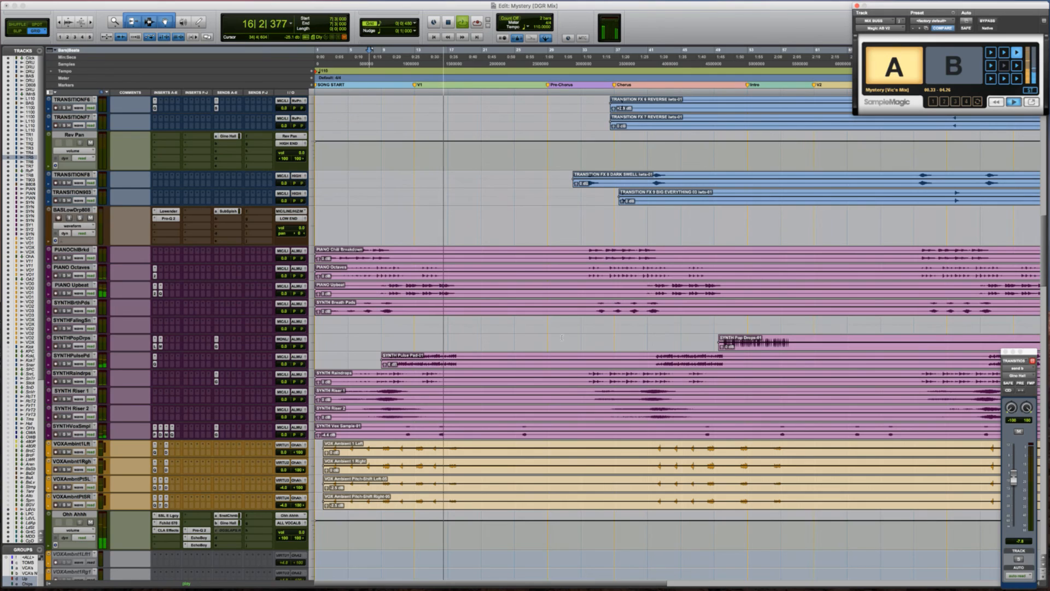
scroll(562, 337, "up", 5)
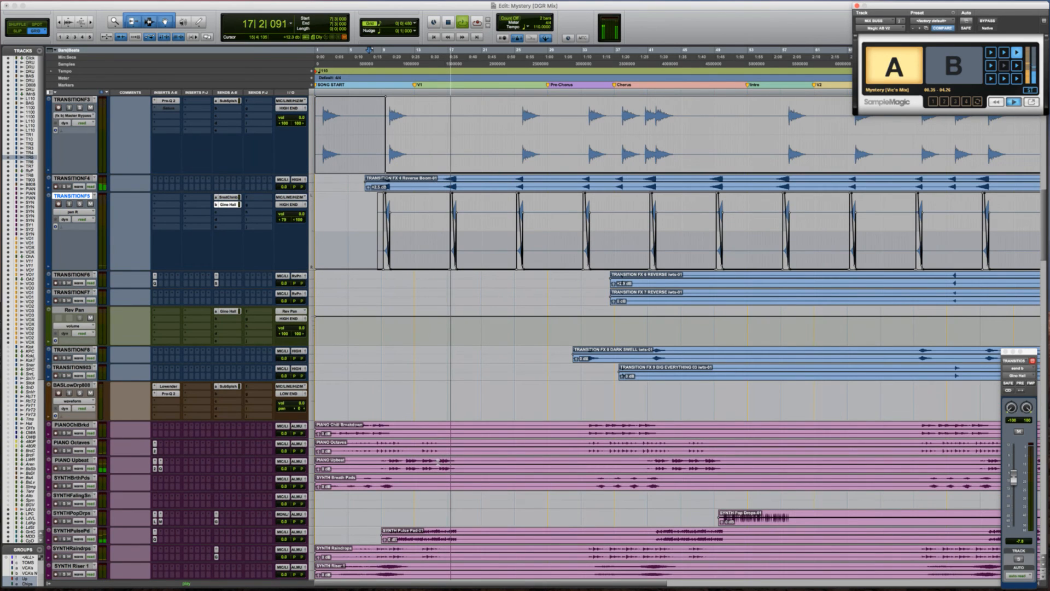
left_click(441, 464)
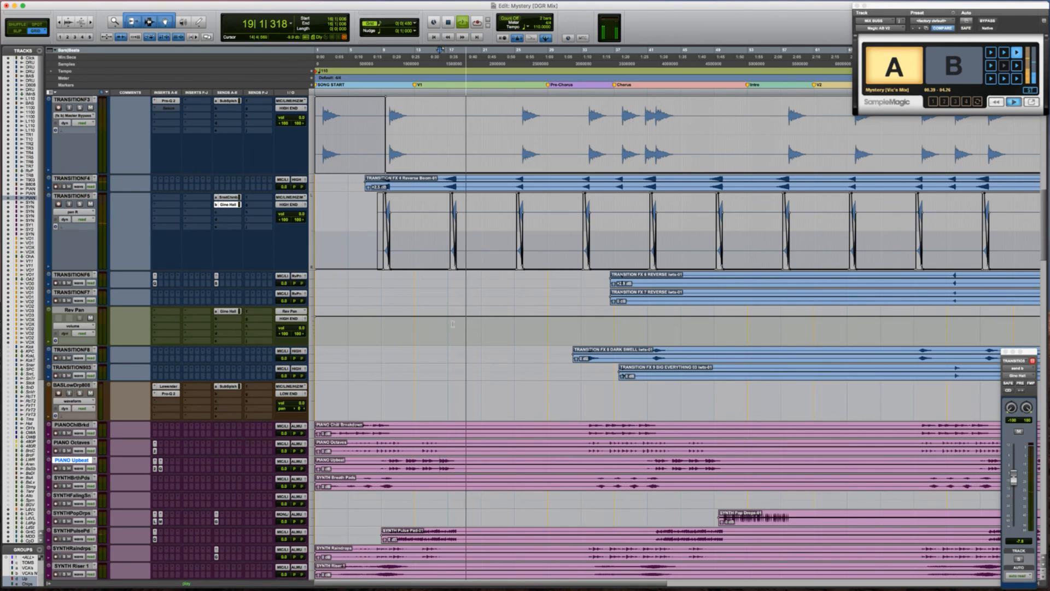
Insert a FabFilter Pro-Q 2 on TRANSITIONF5 and lower its output level slightly
scroll(451, 323, "down", 3)
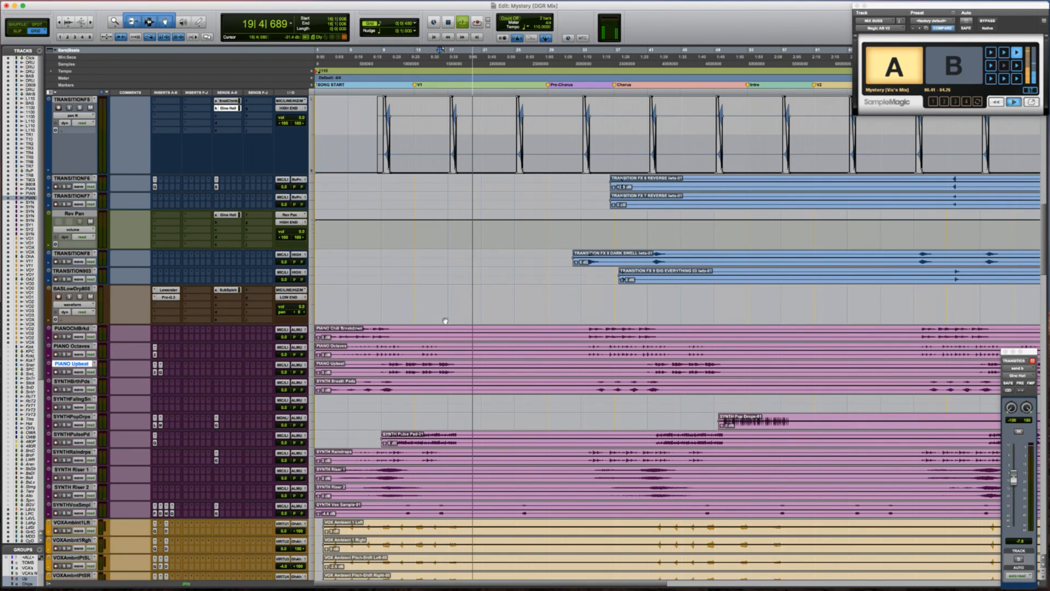
left_click(157, 102)
left_click(192, 117)
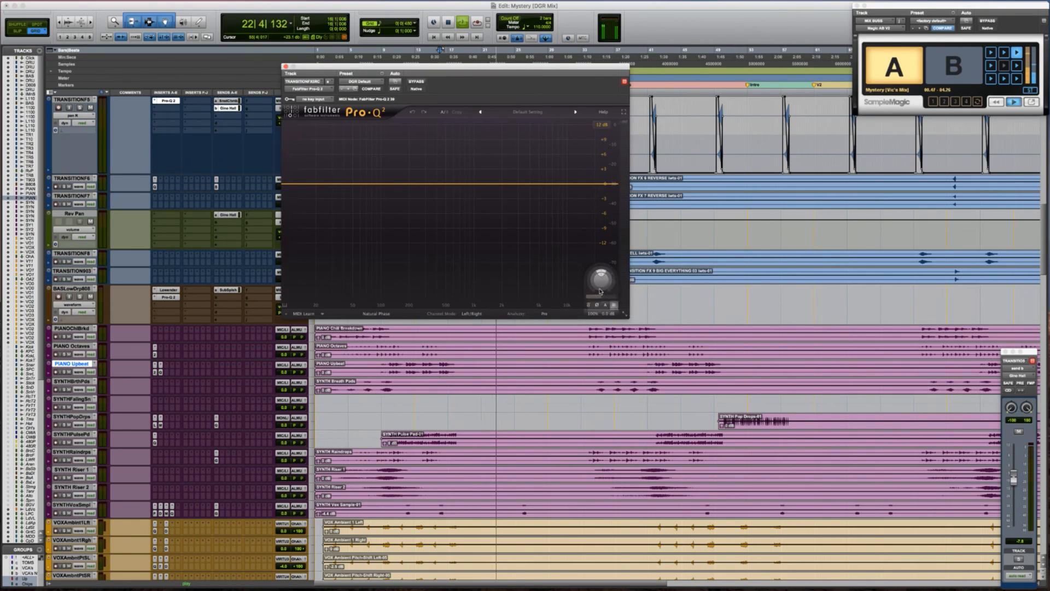
left_click_drag(600, 291, 595, 299)
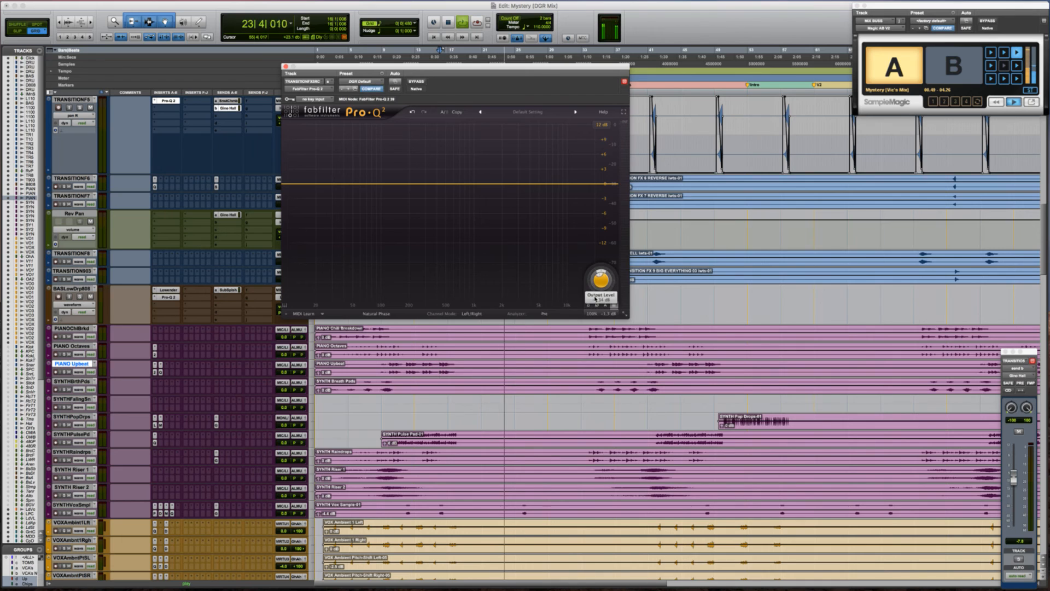
left_click(285, 66)
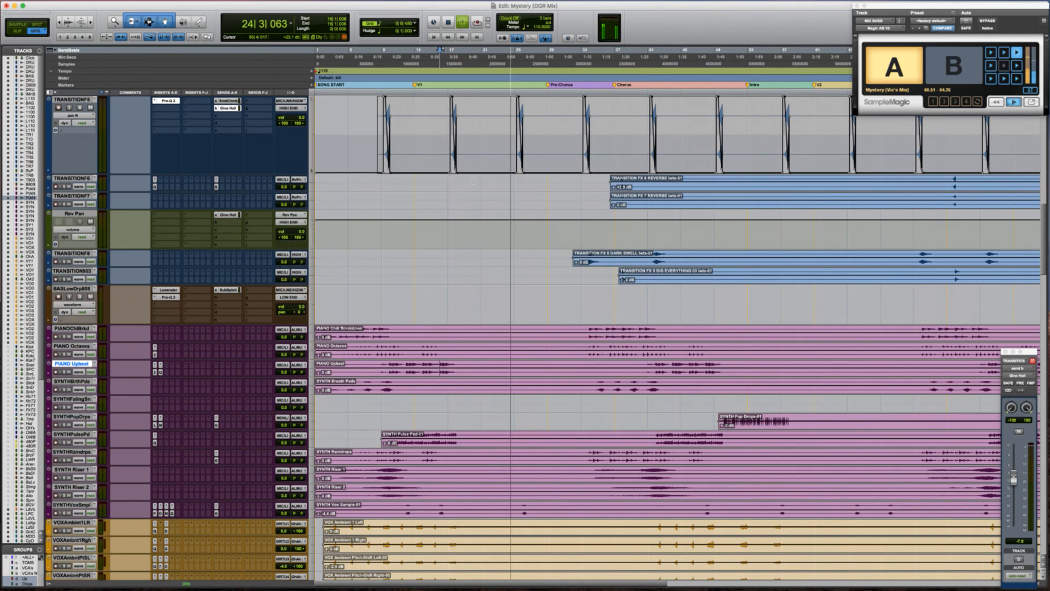
Add a wide high-frequency bell cut of about 5 dB to the Pro-Q 2 on TRANSITIONF5 and stop playback
scroll(548, 421, "down", 5)
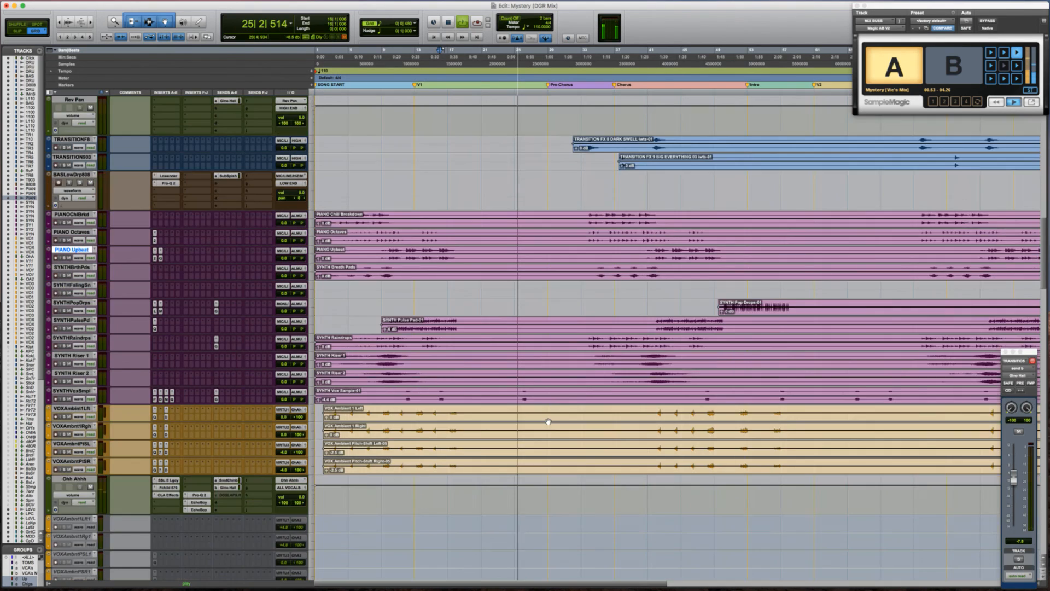
key("r")
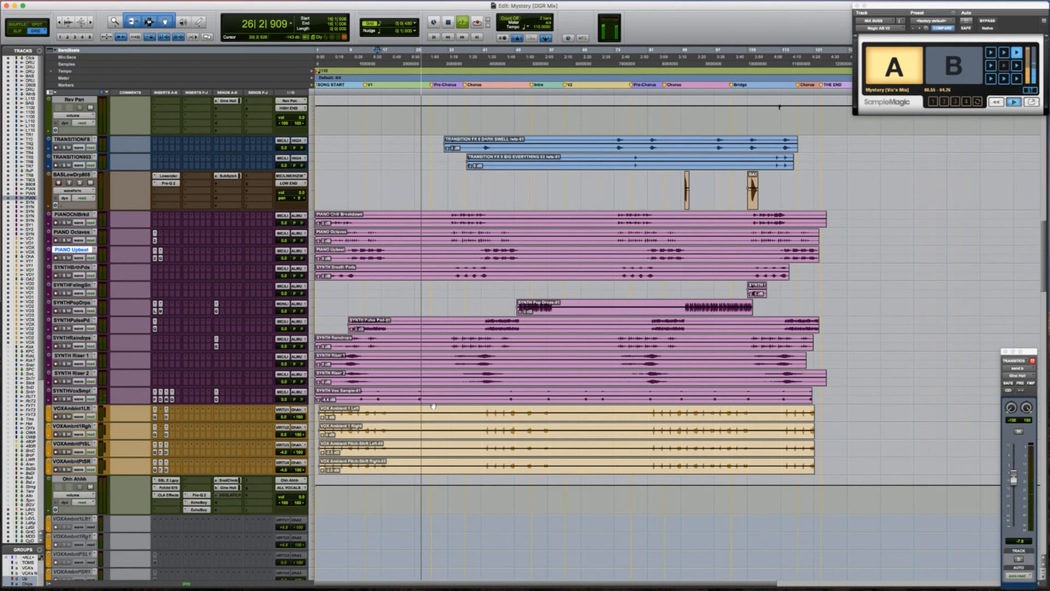
scroll(432, 407, "up", 13)
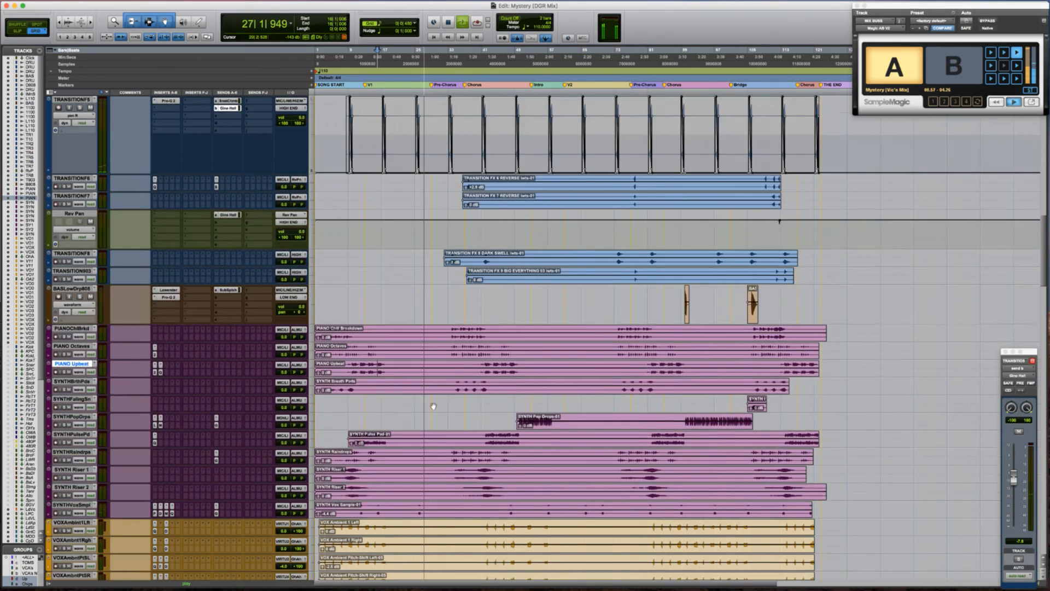
left_click(173, 286)
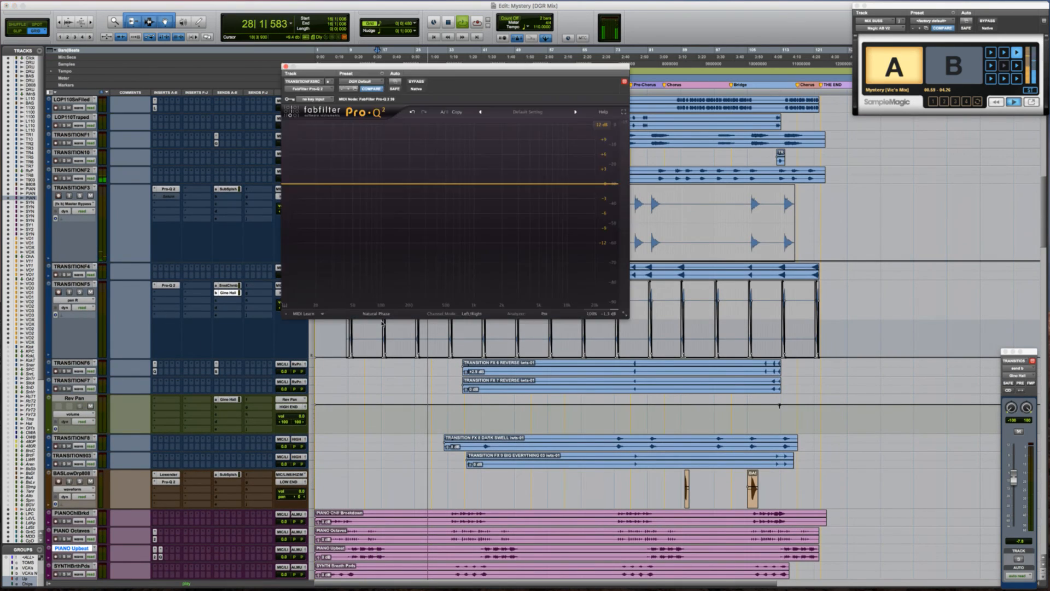
left_click_drag(577, 197, 581, 220)
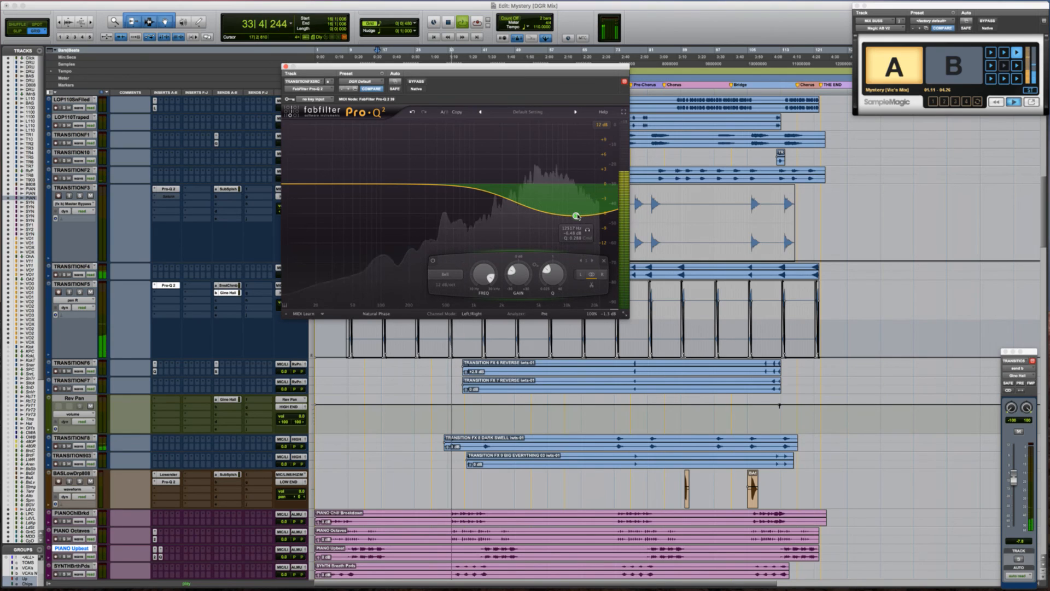
left_click_drag(577, 216, 579, 209)
scroll(579, 209, "up", 3)
key("space")
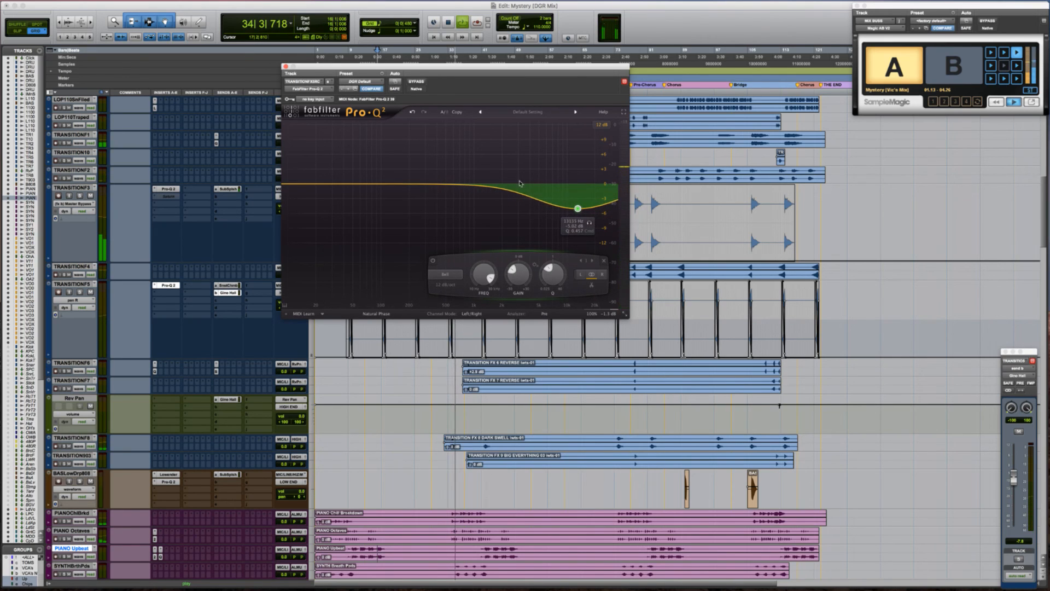
left_click(285, 66)
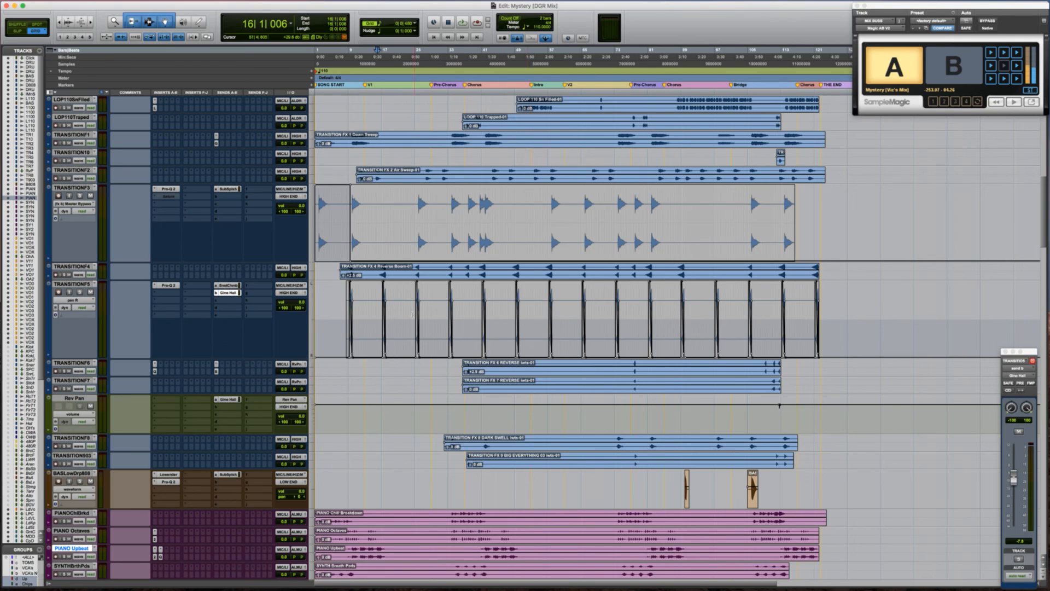
Play the mix from 9|1|000 to check the equalized TRANSITIONF5 swell
left_click(406, 302)
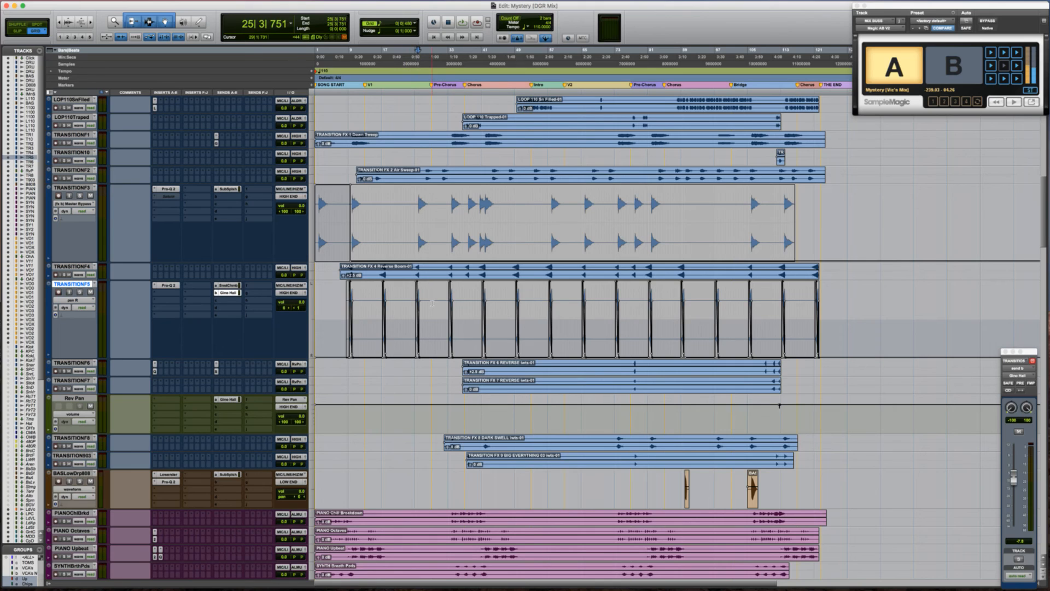
left_click(349, 317)
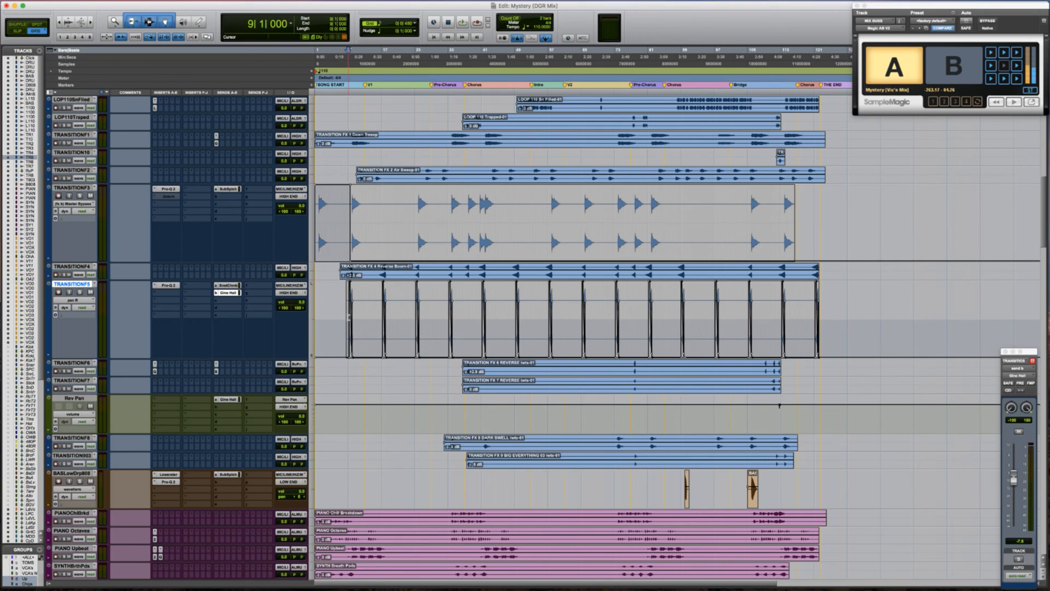
key("space")
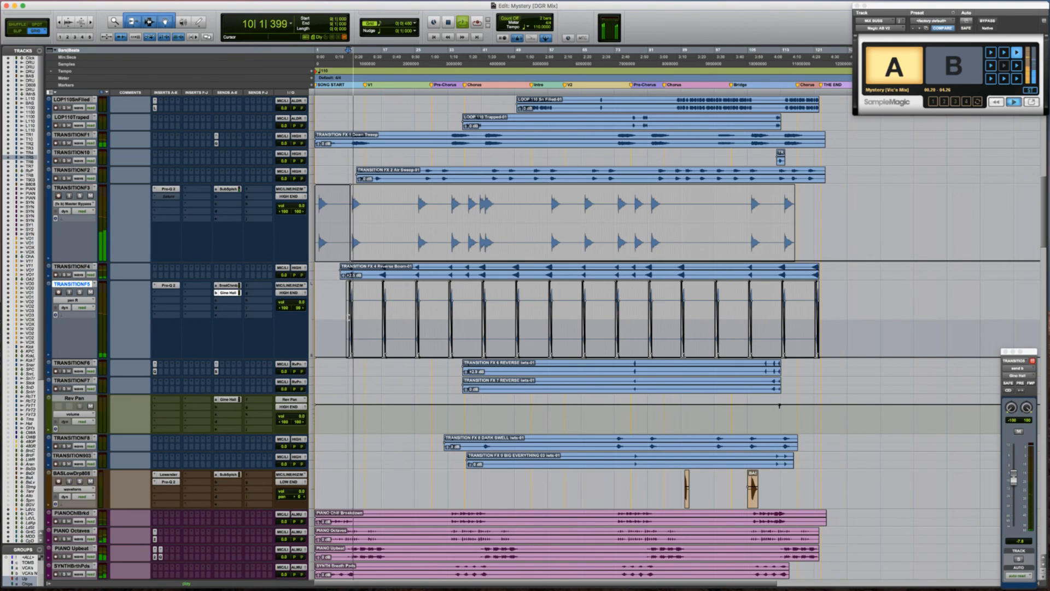
key("space")
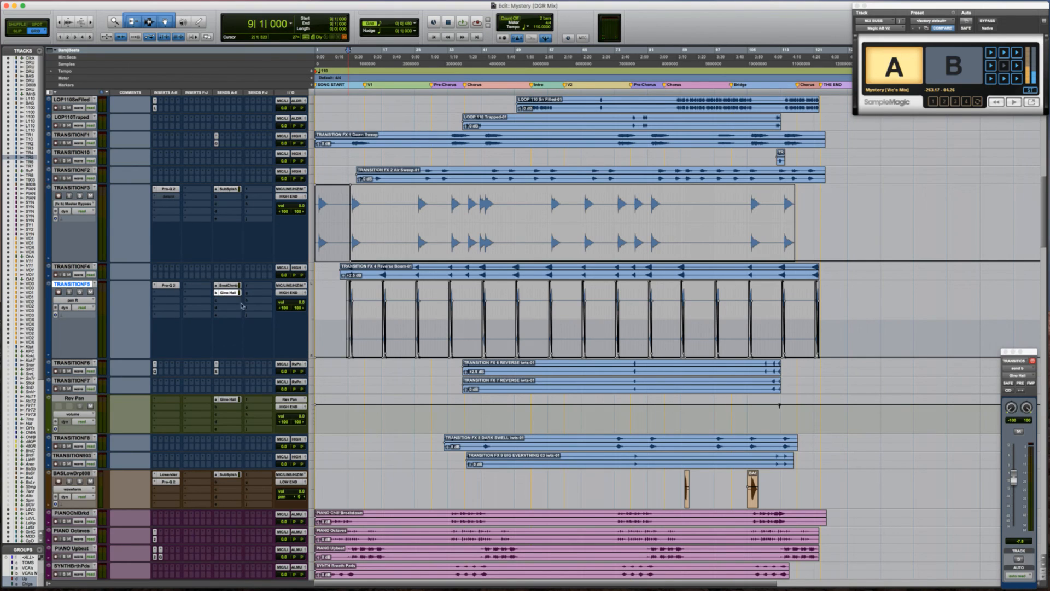
Play the TRANSITION FX 8 DARK SWELL track from 33|3|770, both soloed and with the full mix
key("super+bracketleft")
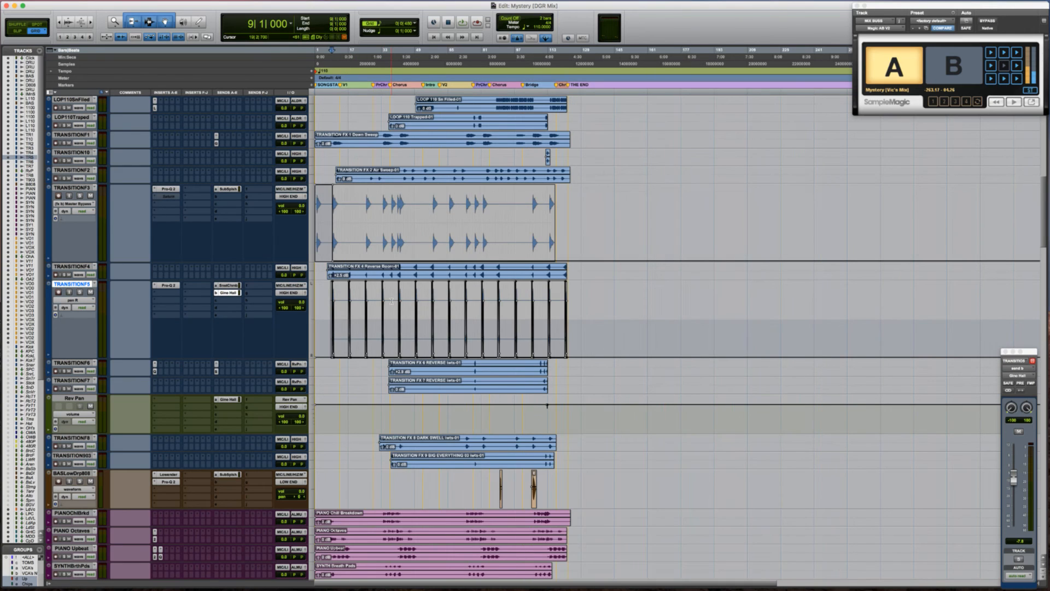
scroll(392, 301, "down", 10)
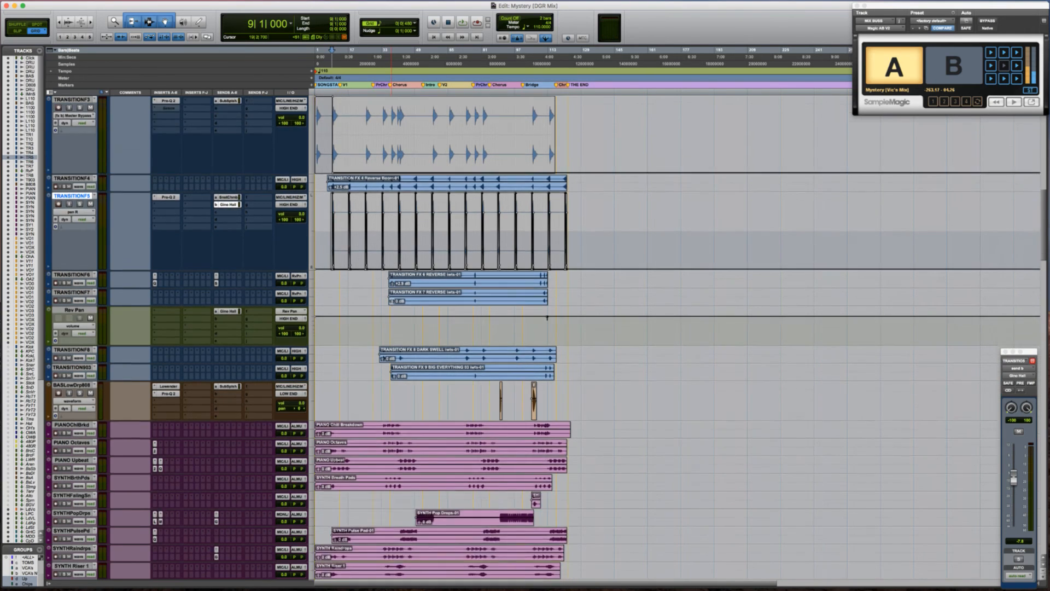
scroll(389, 214, "up", 2)
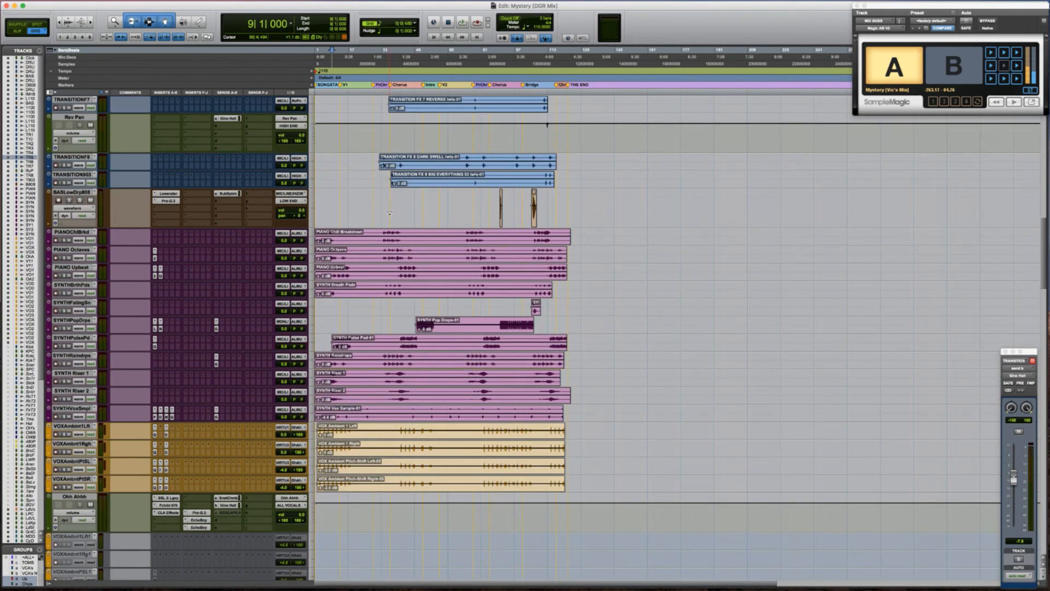
left_click(370, 158)
key("space")
key("shift+s")
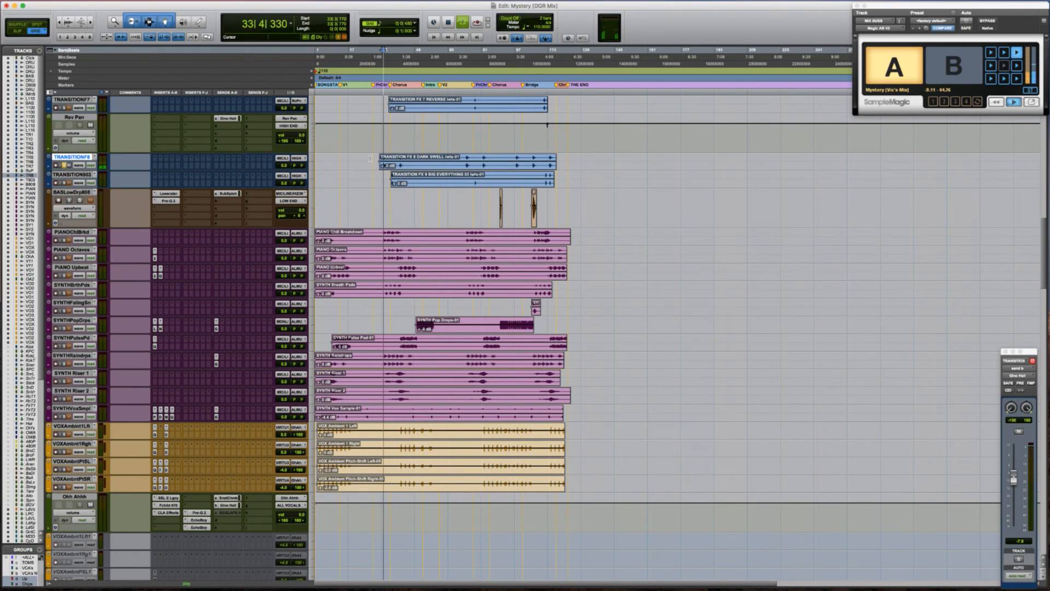
key("space")
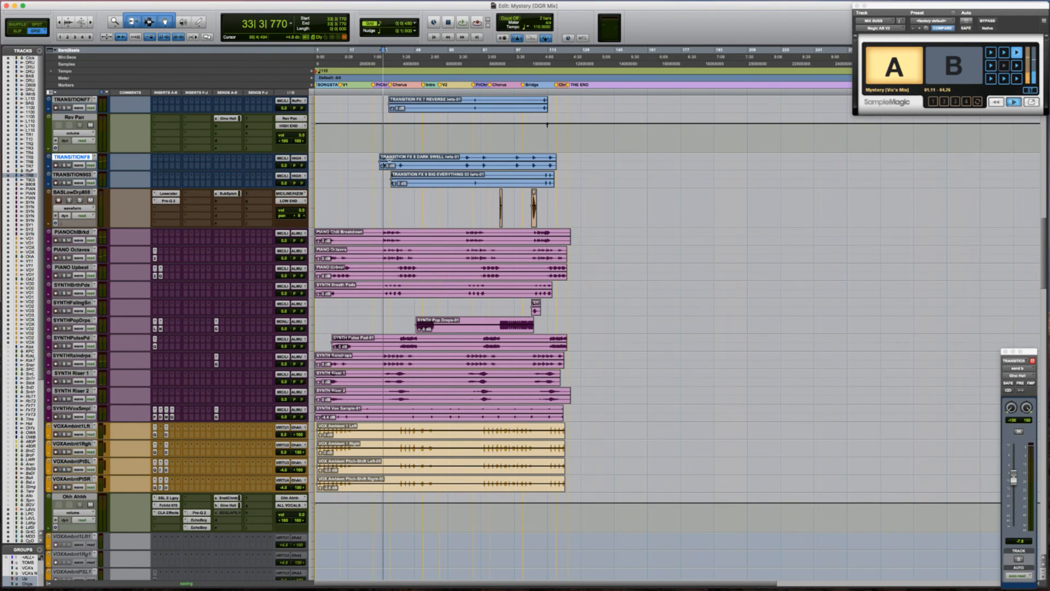
key("space")
key("space")
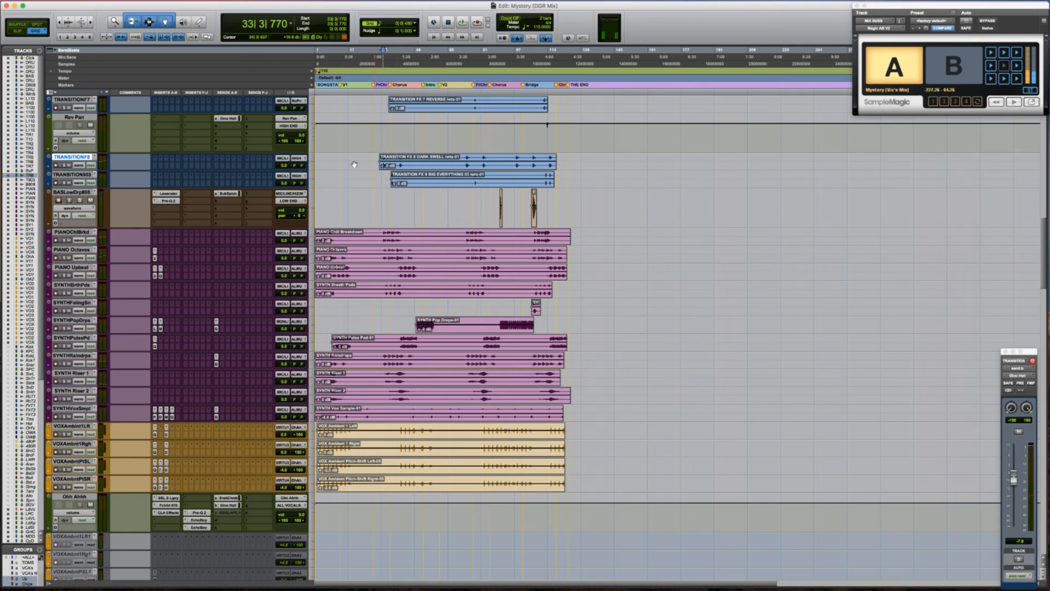
Pull the volume of the TRANSITION FX 8 DARK SWELL track all the way down to -∞
left_click(155, 159)
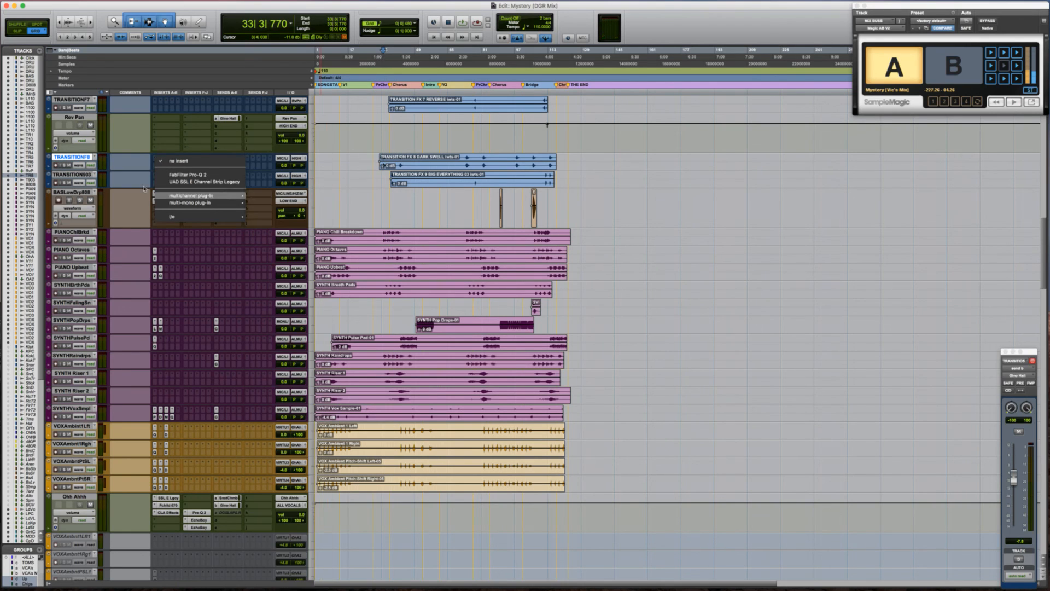
left_click(127, 167)
left_click(283, 168)
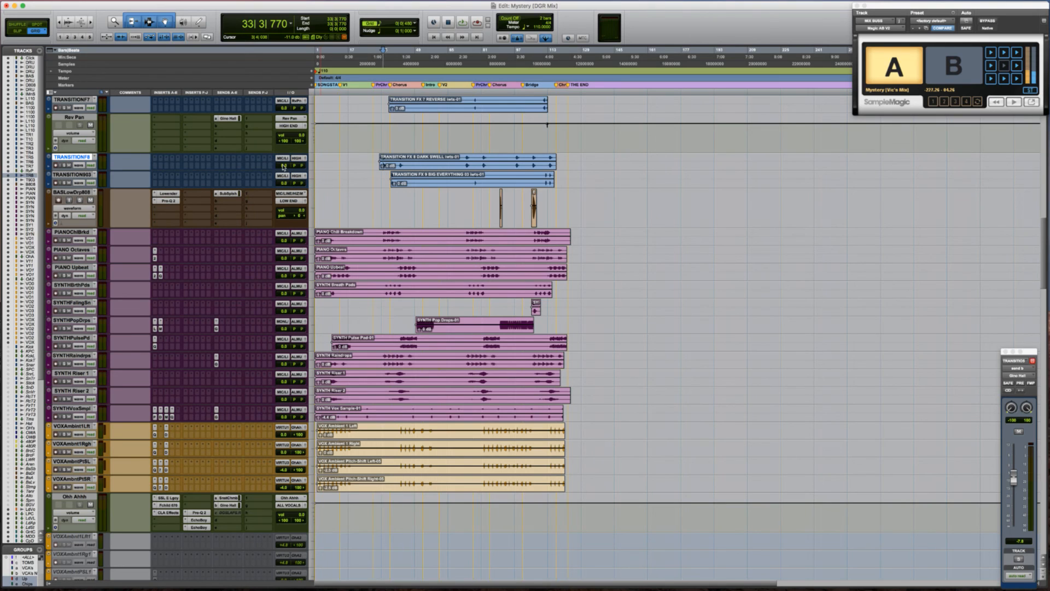
left_click(282, 167)
left_click_drag(280, 225, 283, 242)
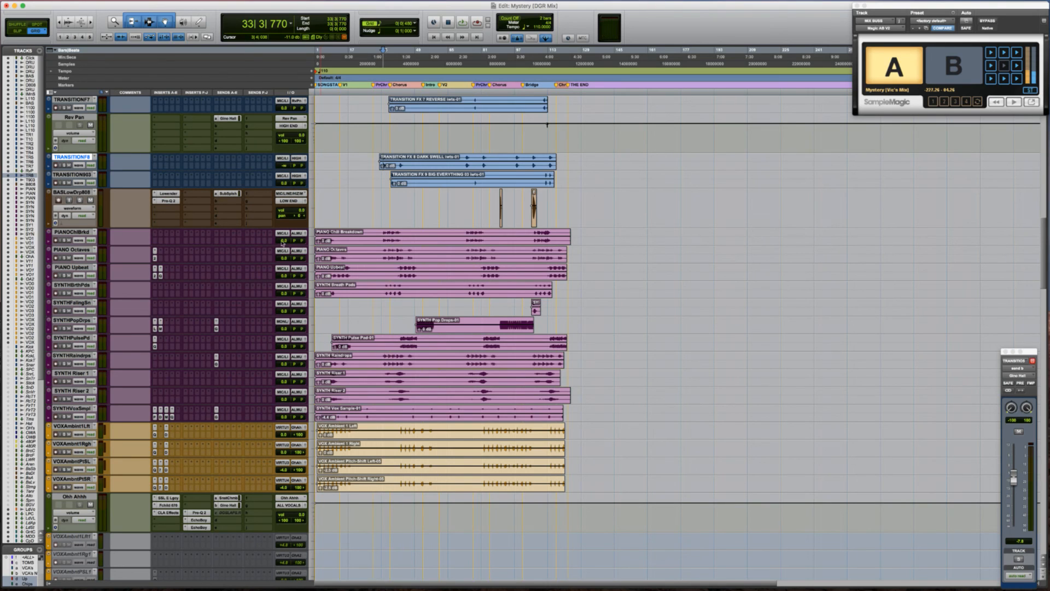
Solo the BIG EVERYTHING 03 transition track and play it from 38|1|000
left_click(356, 180)
key("Tab")
key("shift+s")
key("space")
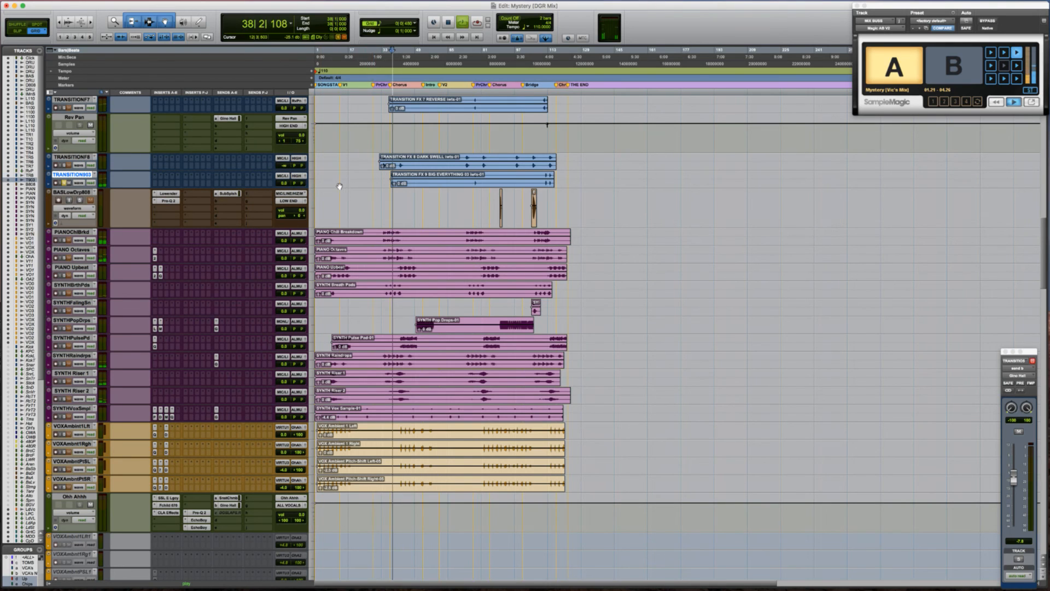
key("space")
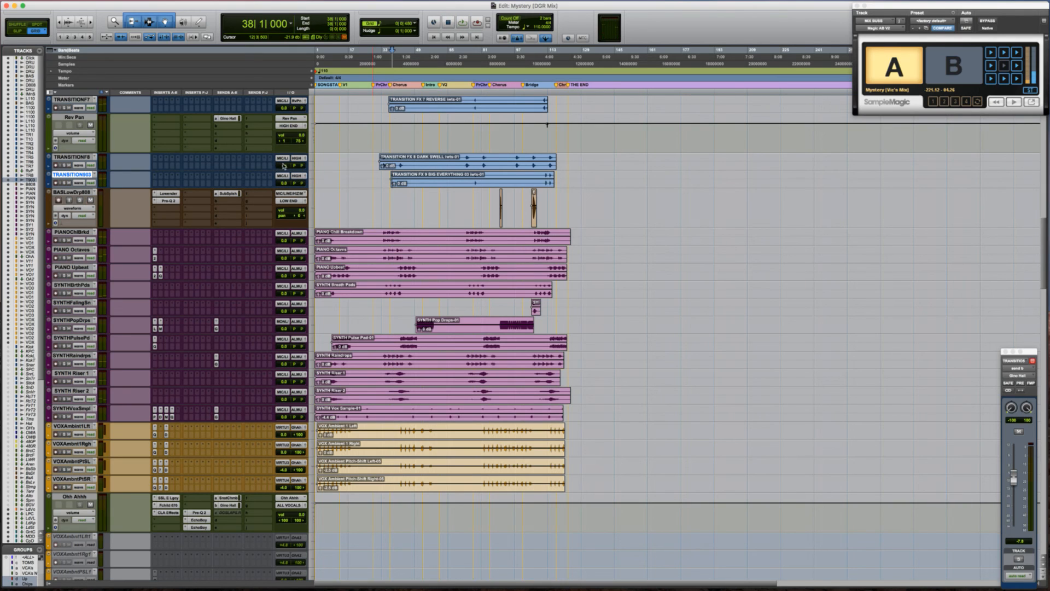
Add a pre-fader Gino Hall send to the TRANSITION FX 8 DARK SWELL track and place the cursor at its swell at 33|3|770
left_click(350, 158)
key("Tab")
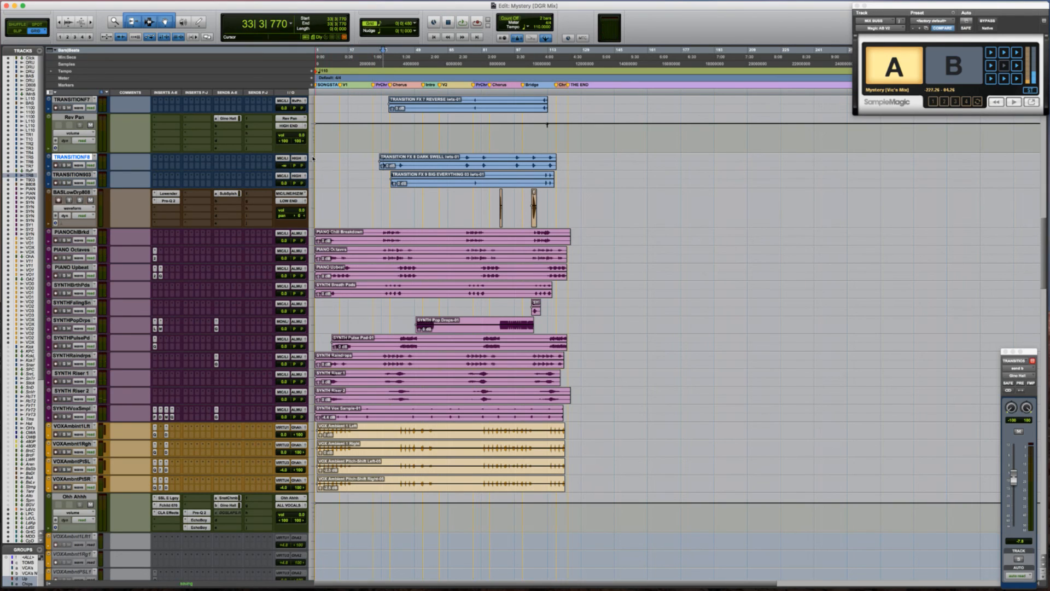
left_click(219, 159)
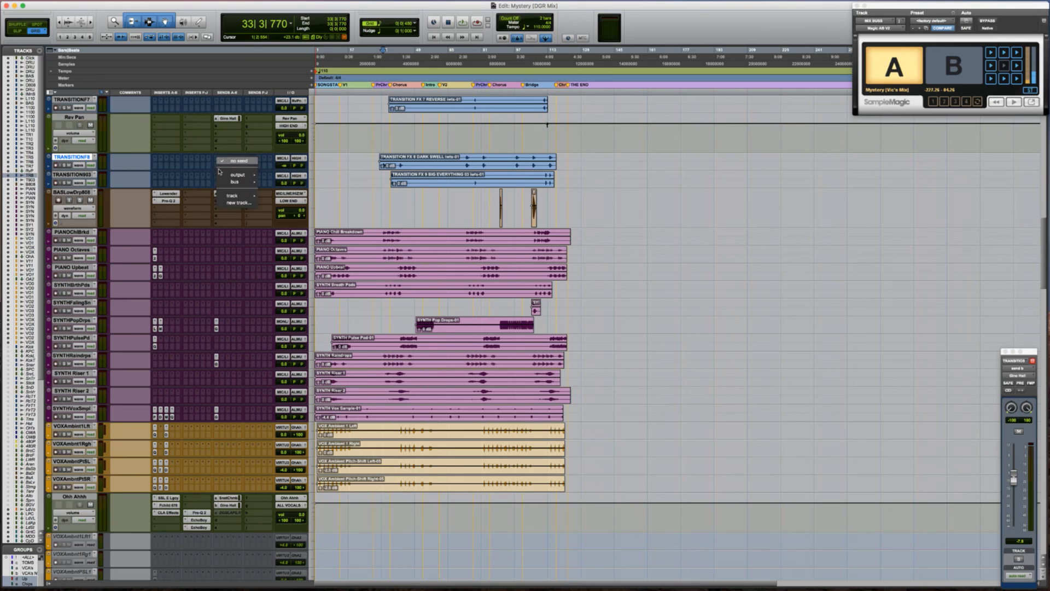
mouse_move(235, 181)
mouse_move(290, 183)
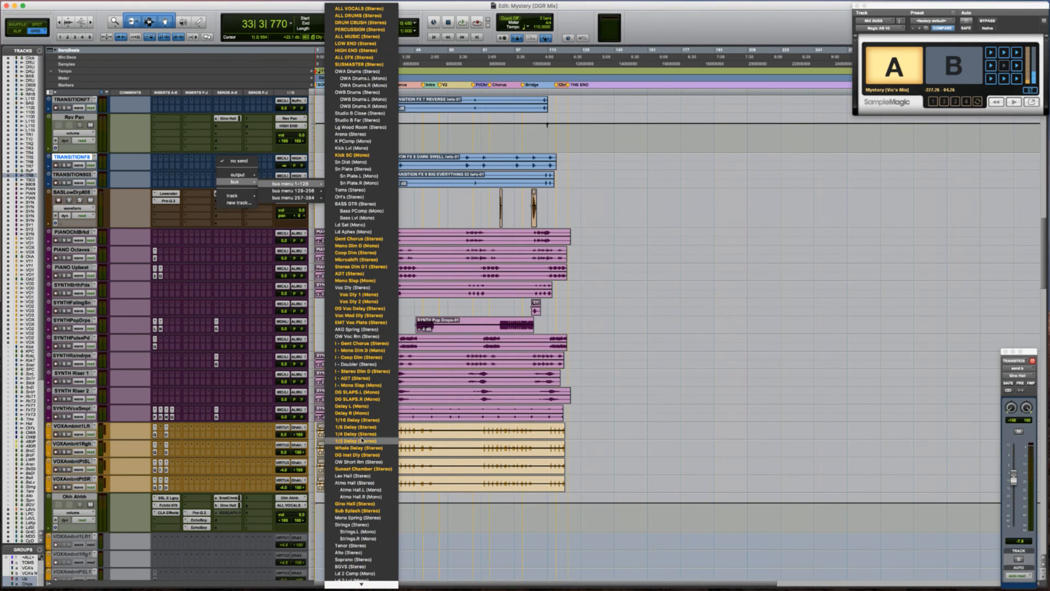
left_click(356, 508)
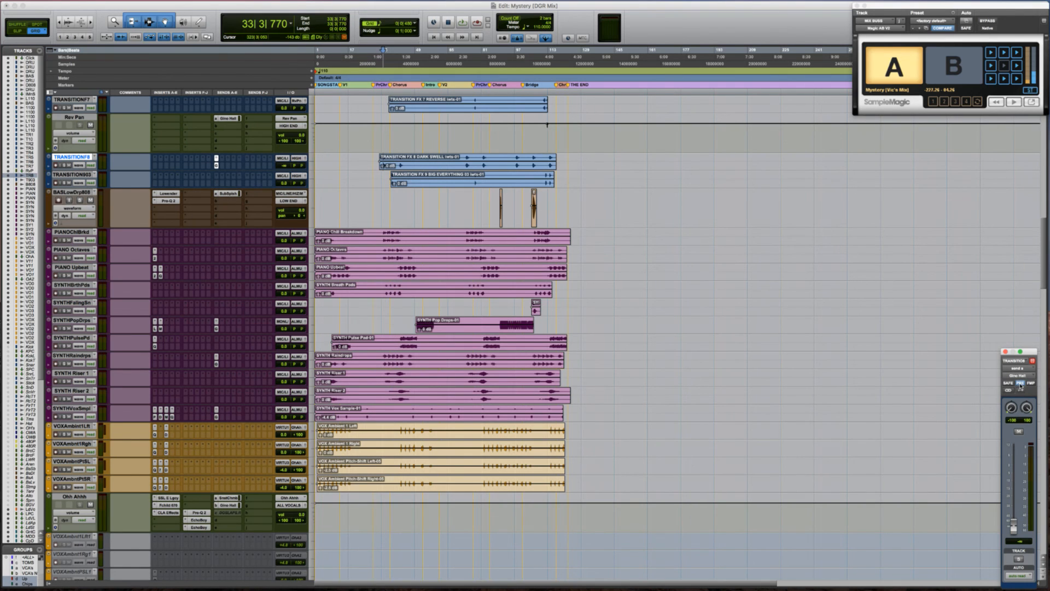
Raise the DARK SWELL track's Gino Hall send level while playing from 33|3|770
left_click_drag(1013, 526, 1013, 497)
key("space")
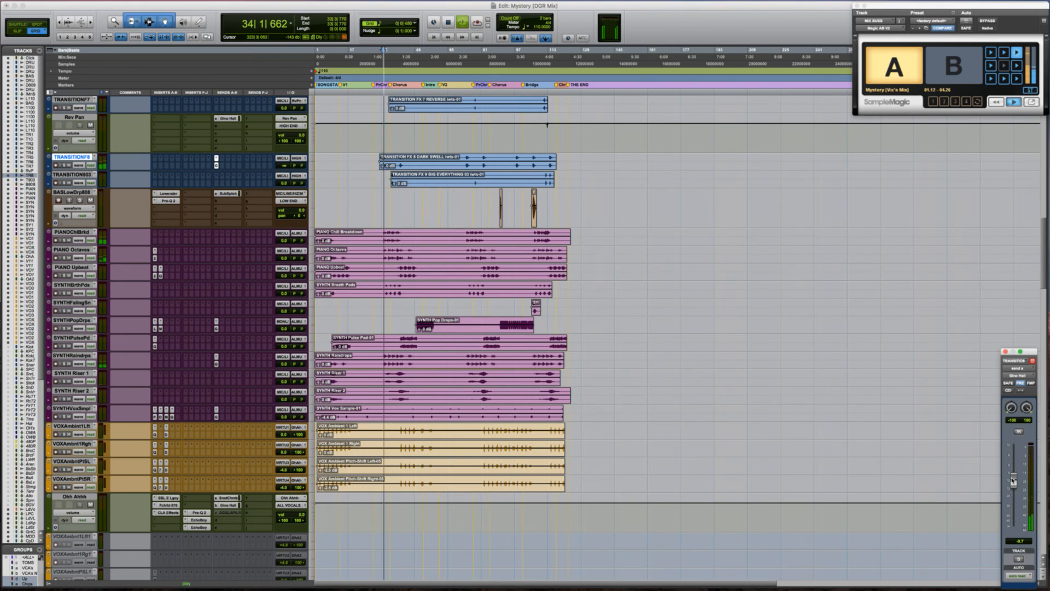
key("space")
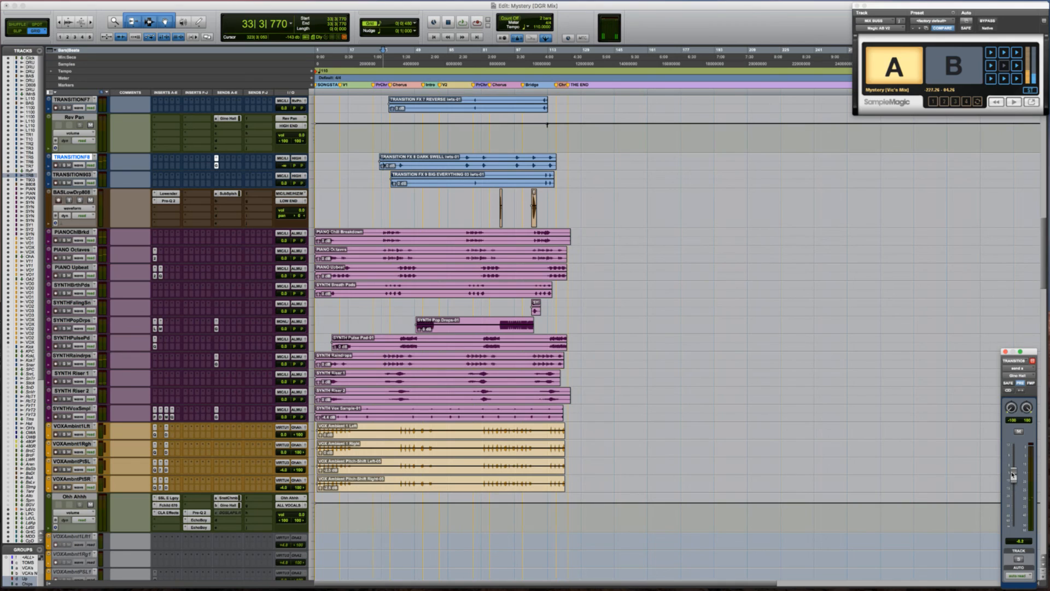
key("space")
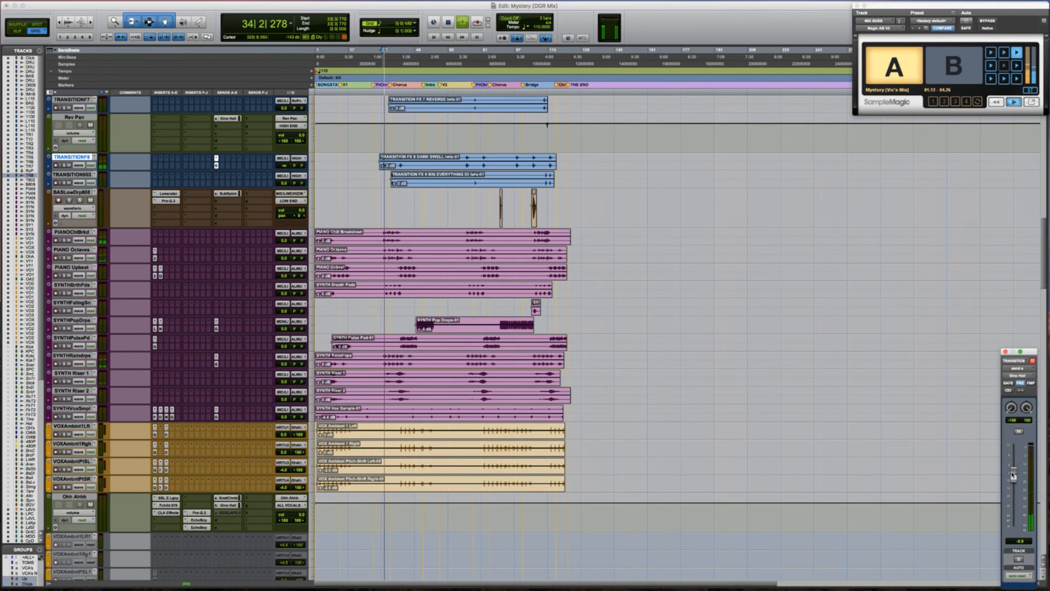
key("space")
Compare the DARK SWELL reverb soloed and in the full mix, adjusting its Gino Hall send level to about -6 dB
key("shift+s")
key("space")
key("space")
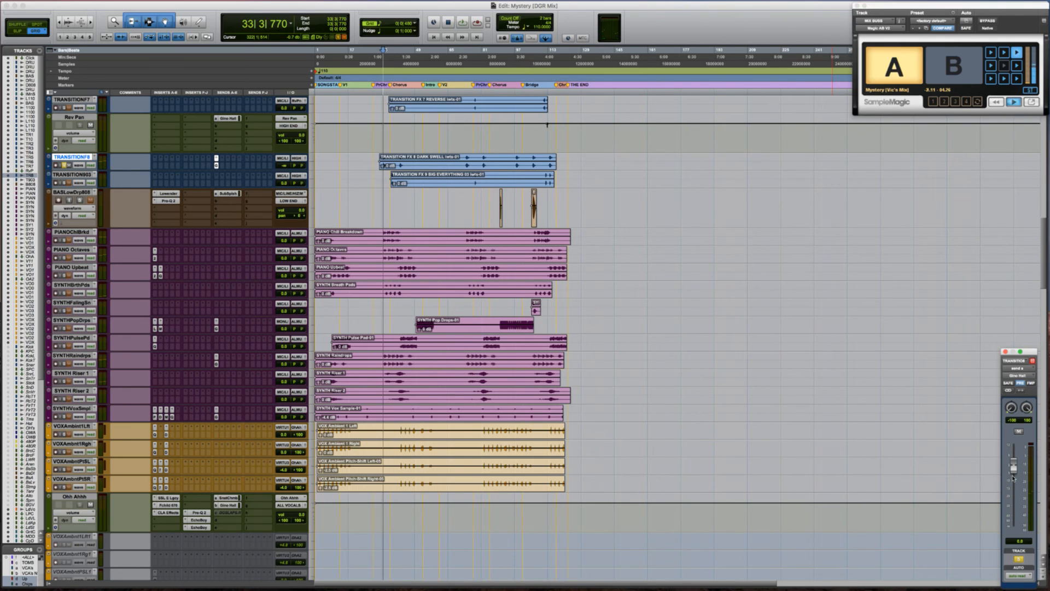
key("space")
key("space")
key("space")
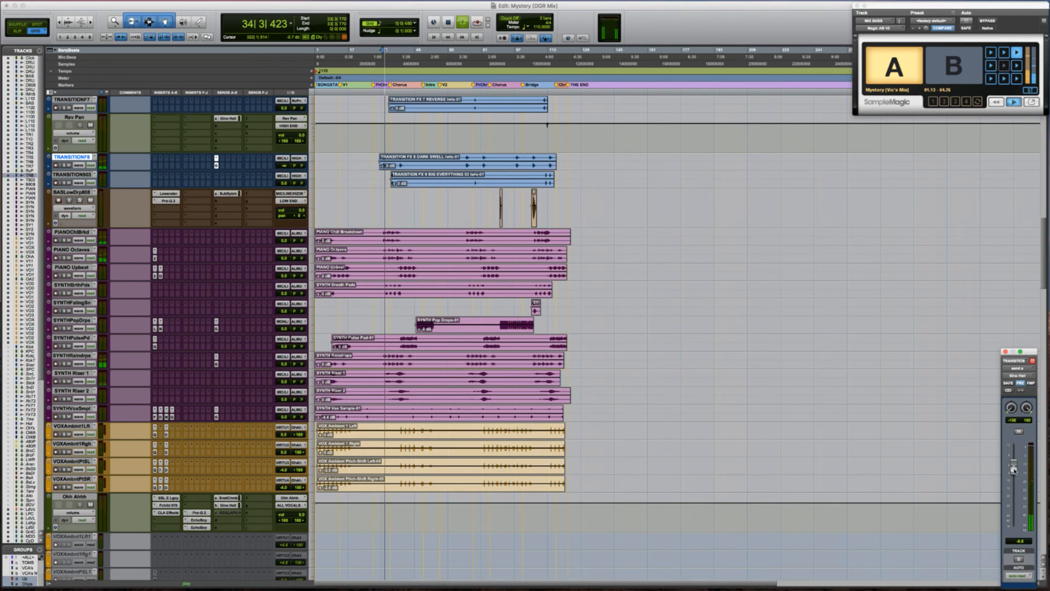
left_click_drag(1012, 468, 1012, 476)
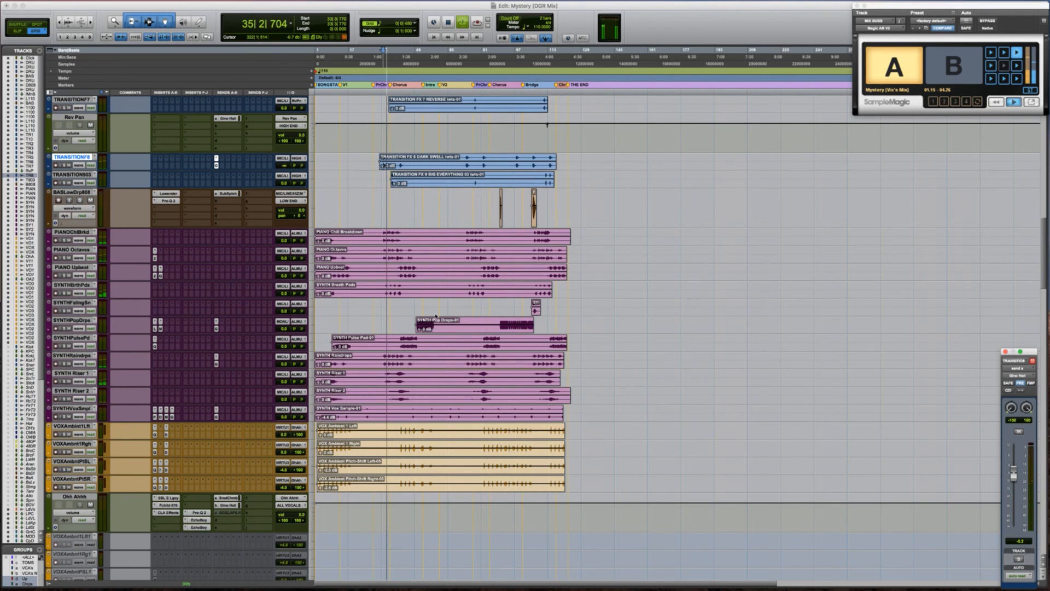
key("space")
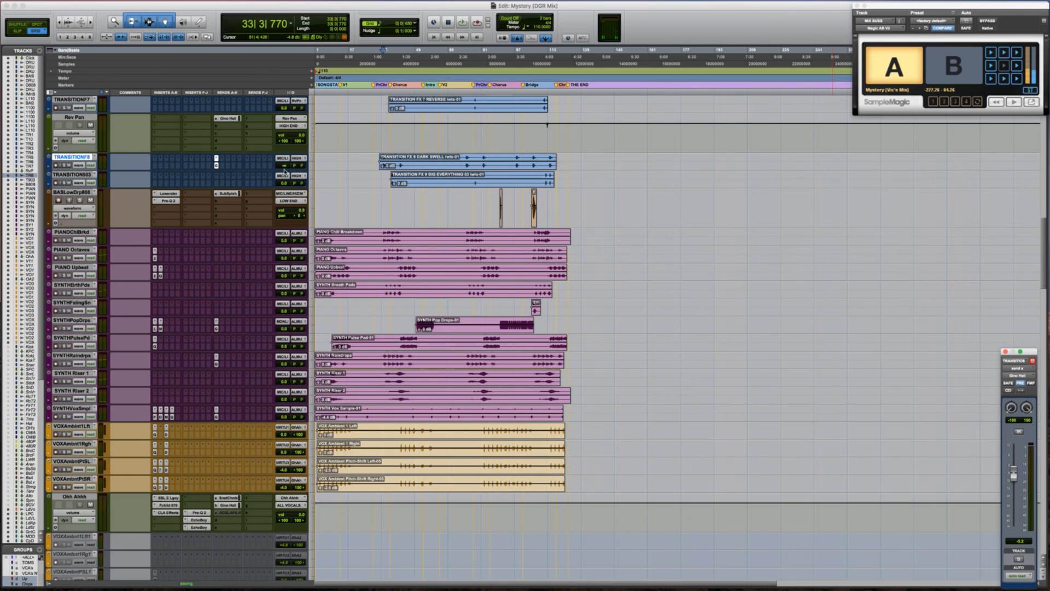
Bring the DARK SWELL track's volume up from -∞ to about -6 dB while playing from 33|3|770
left_click(284, 167)
mouse_move(283, 162)
left_mouse_down()
mouse_move(286, 151)
mouse_move(283, 168)
left_mouse_up()
key("space")
key("space")
key("space")
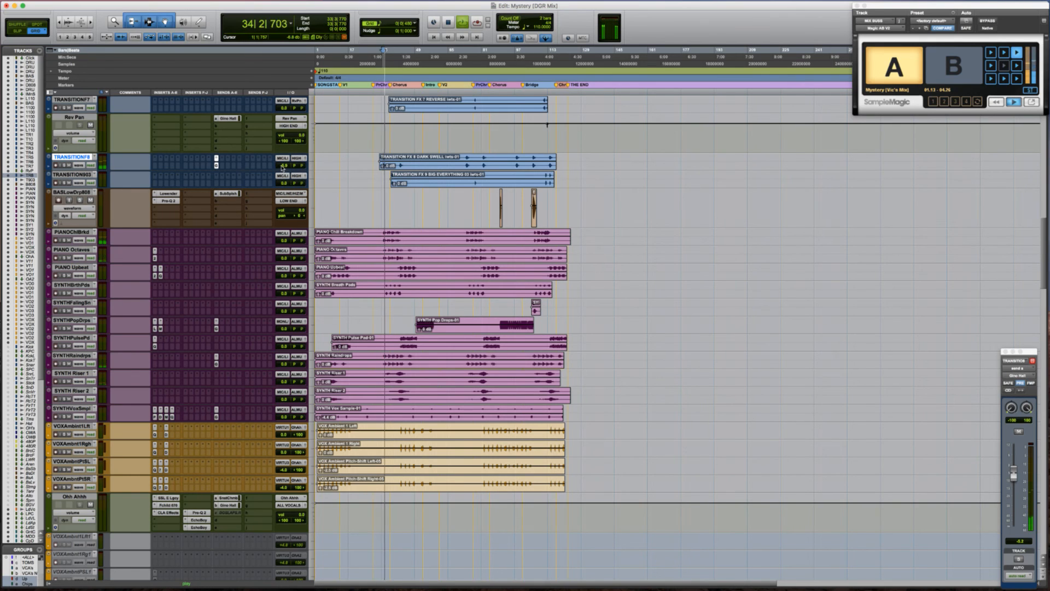
left_click_drag(281, 166, 281, 168)
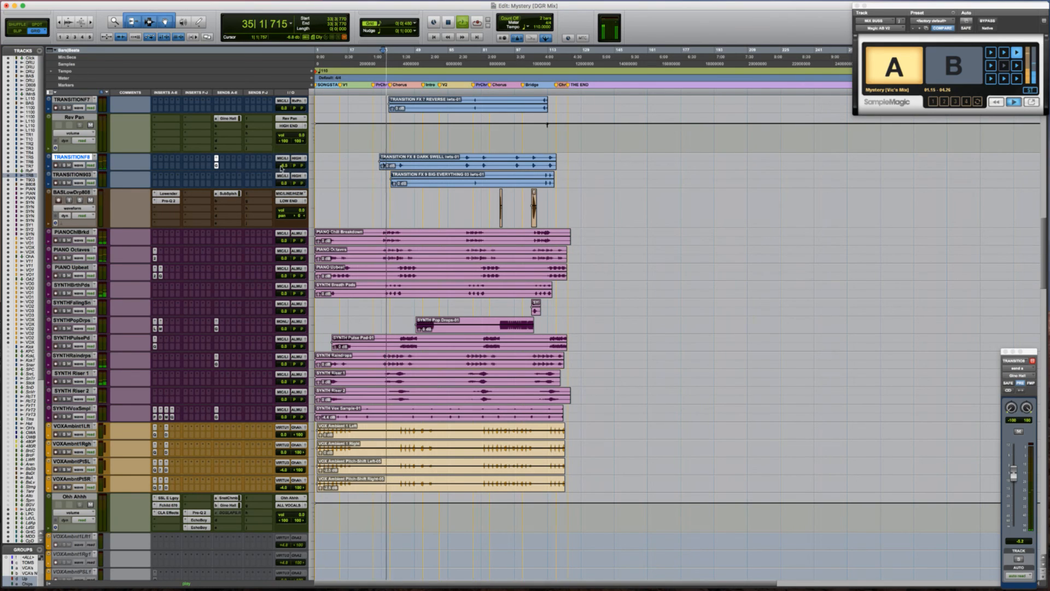
Play the DARK SWELL track from 40|2|480, first in the full mix and then soloed
left_click(397, 158)
key("space")
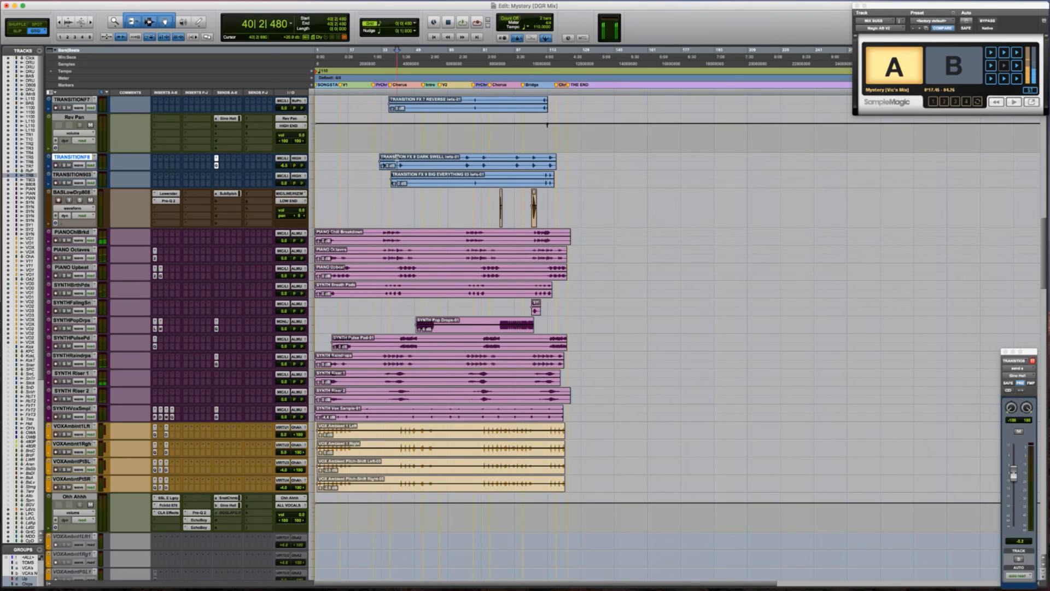
key("space")
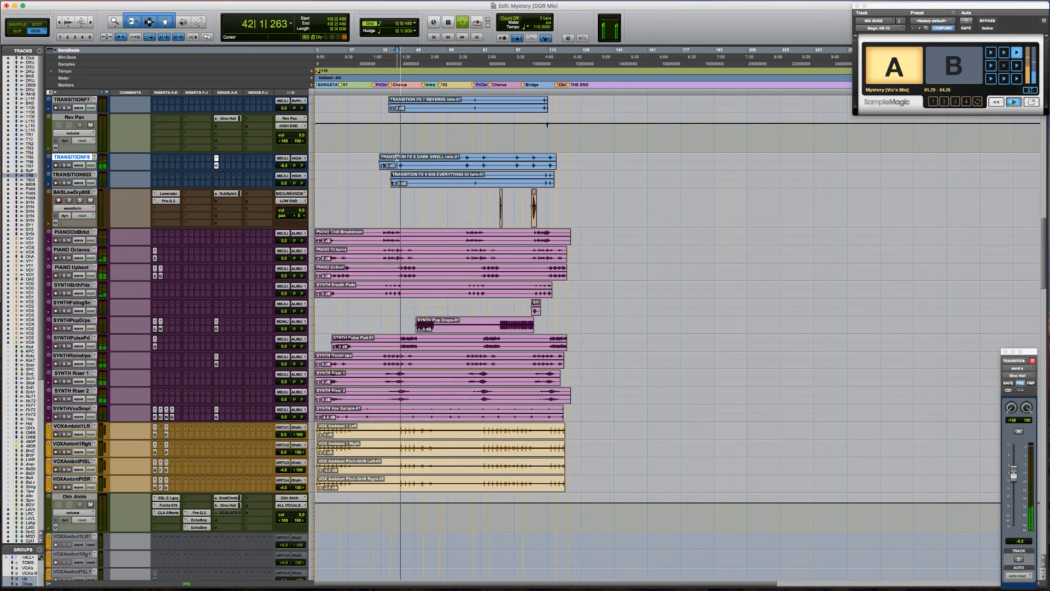
key("shift+s")
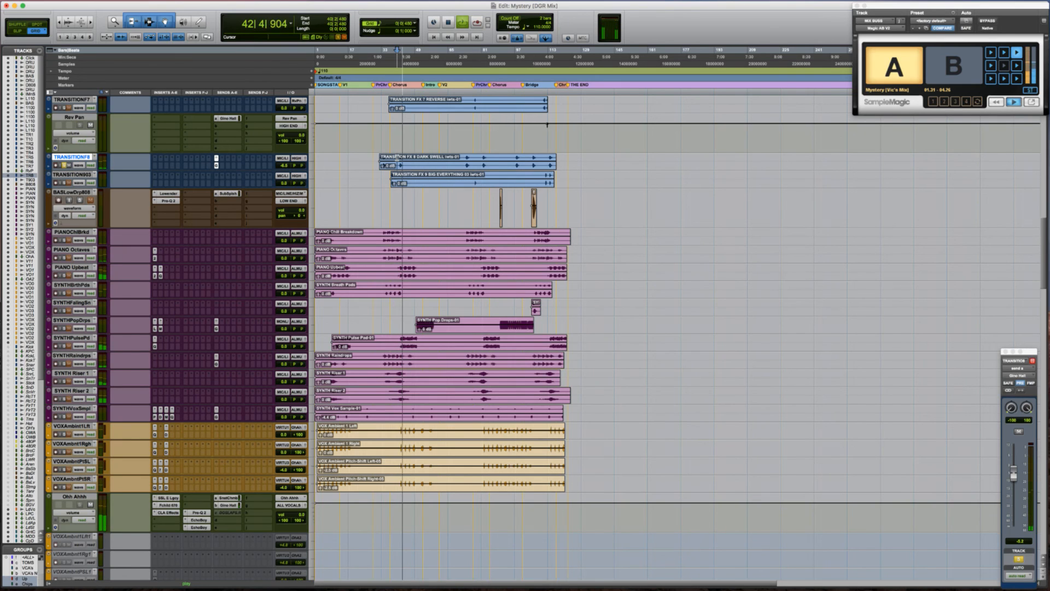
key("space")
Lower the DARK SWELL track's volume to -7.2 dB while playing its swell from 41|3|770
key("Tab")
key("space")
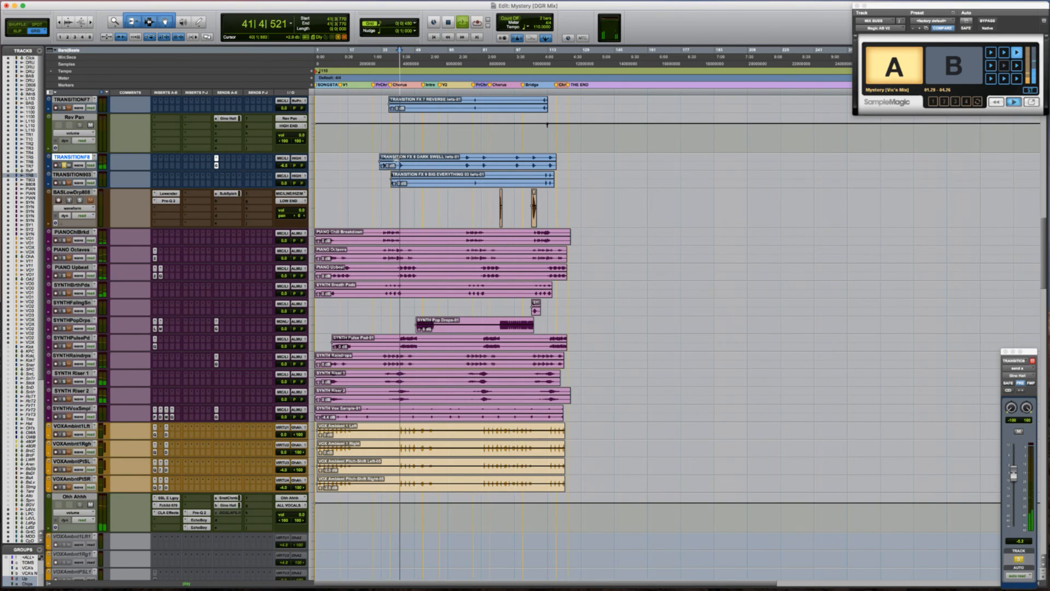
left_click_drag(292, 166, 285, 169)
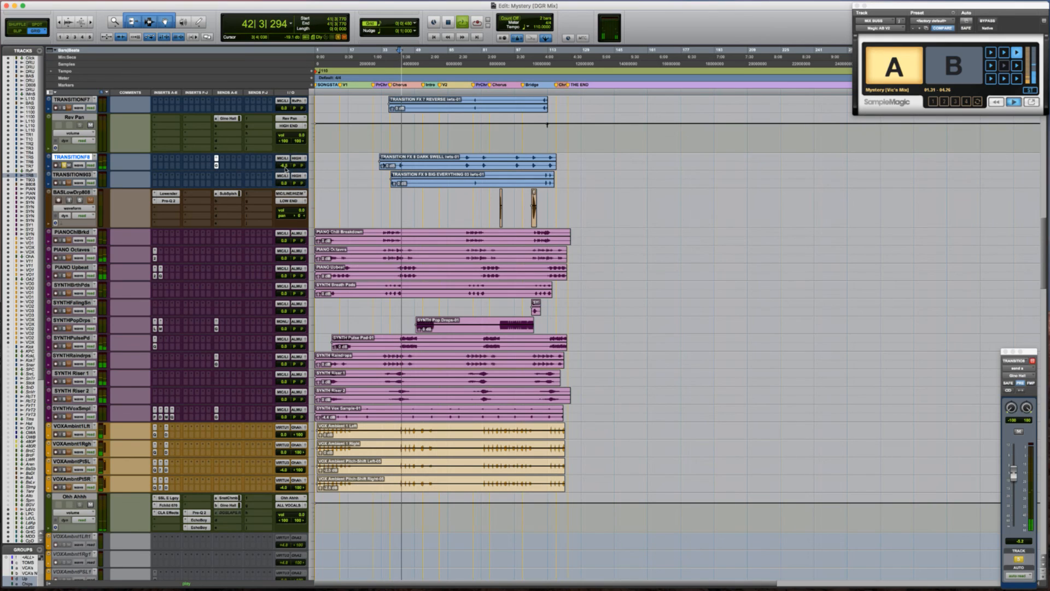
key("space")
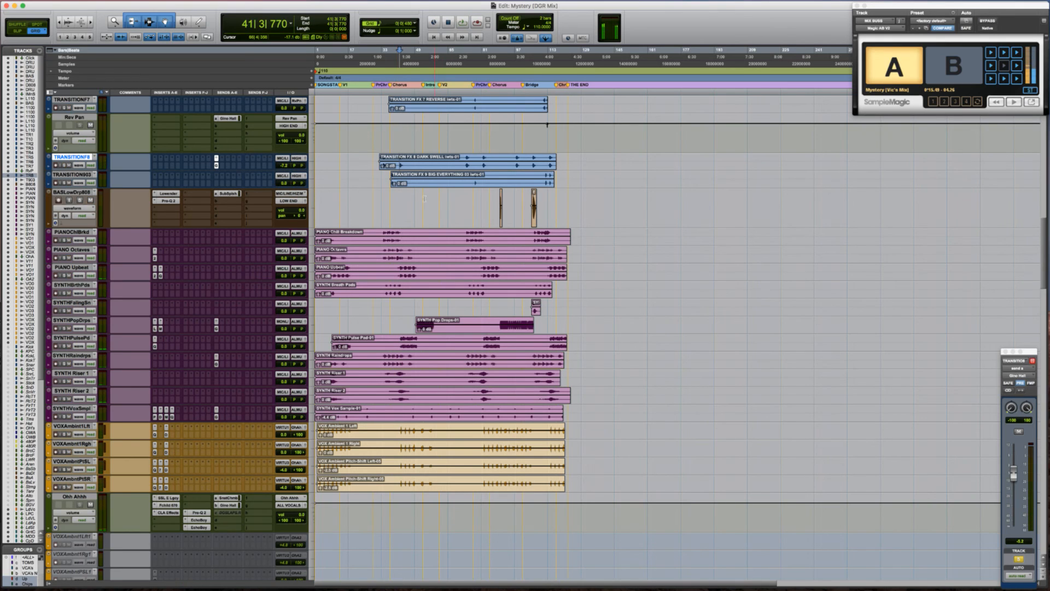
Enlarge the TRANSITION FX 9 BIG EVERYTHING 03 track and play it from the clip start at 37|3|000
left_click(385, 178)
key("Tab")
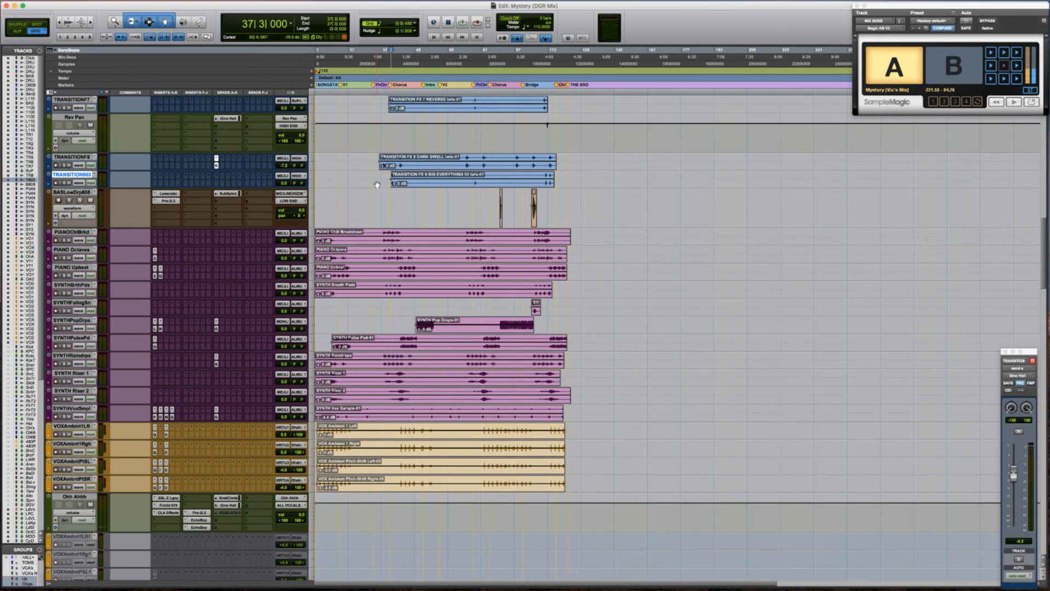
key("ctrl+Up")
key("ctrl+Up")
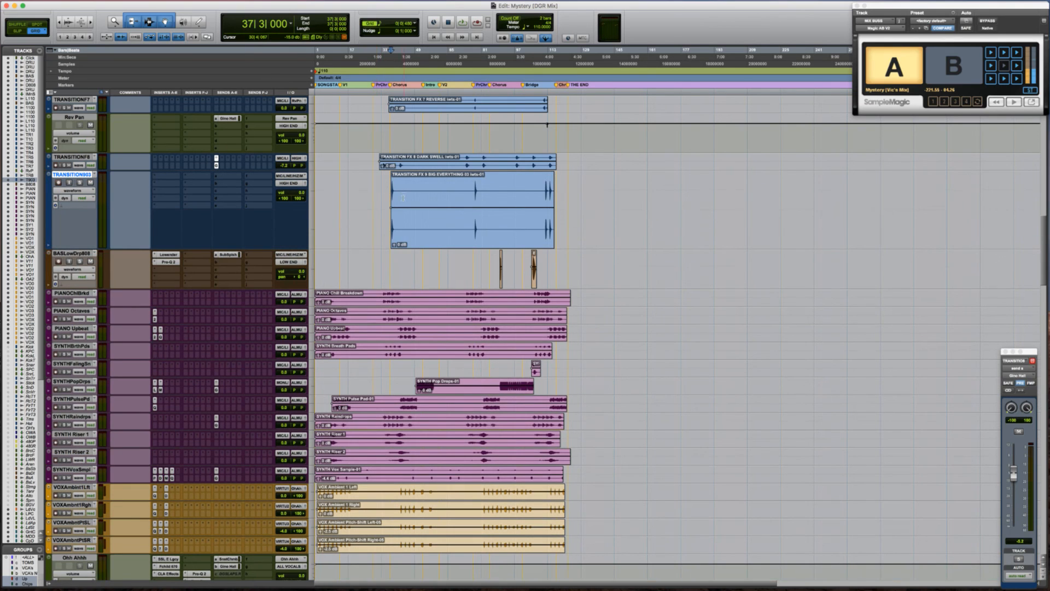
key("space")
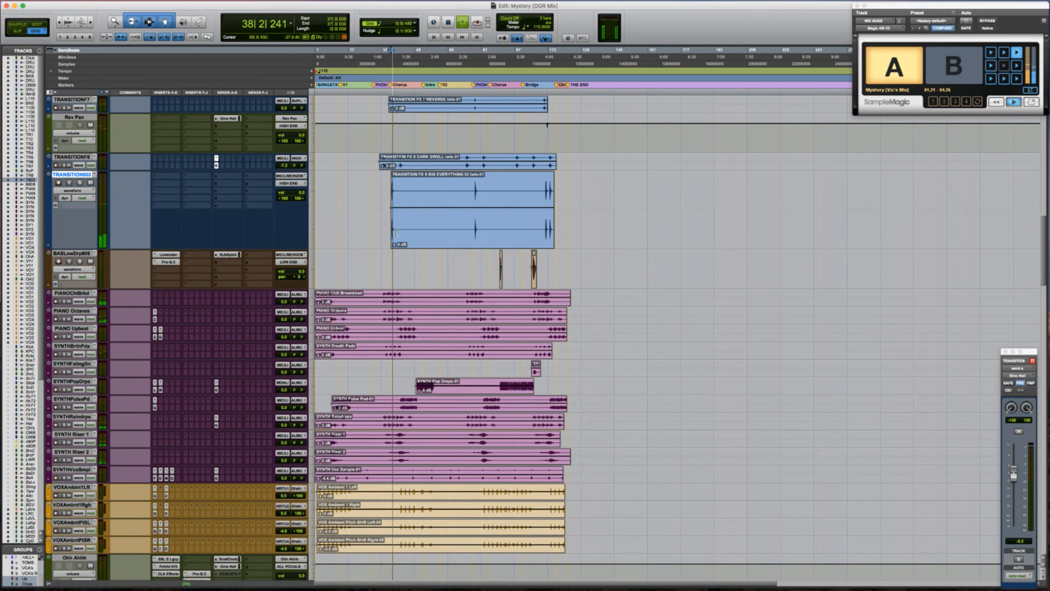
key("space")
Raise the clip gain of the BIG EVERYTHING 03 clip and replay it from 37|3|000, both soloed and in the mix
left_click(393, 246)
left_click_drag(394, 246, 374, 202)
key("space")
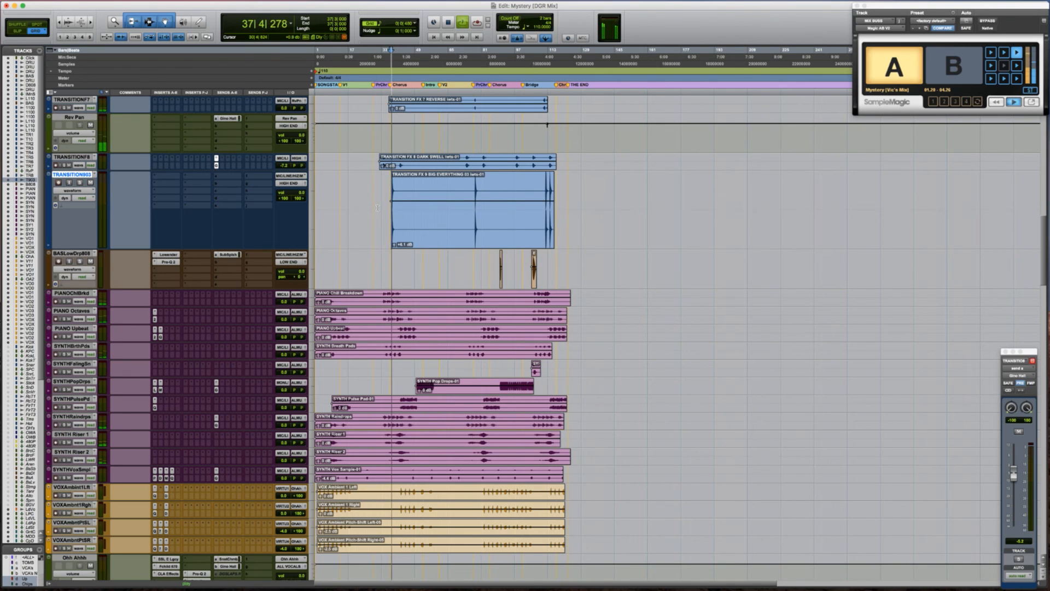
key("space")
key("space")
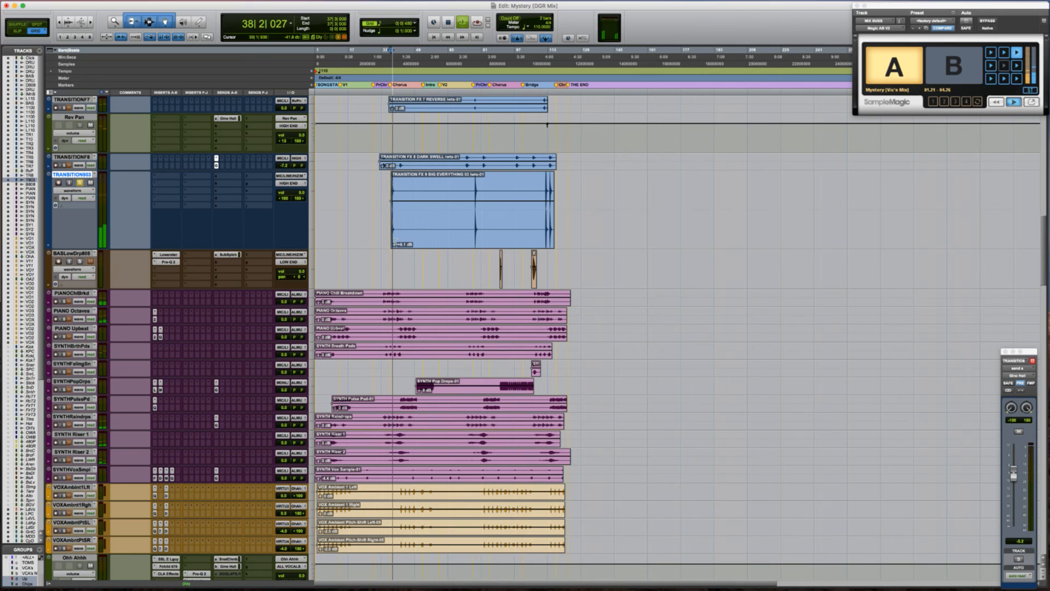
key("space")
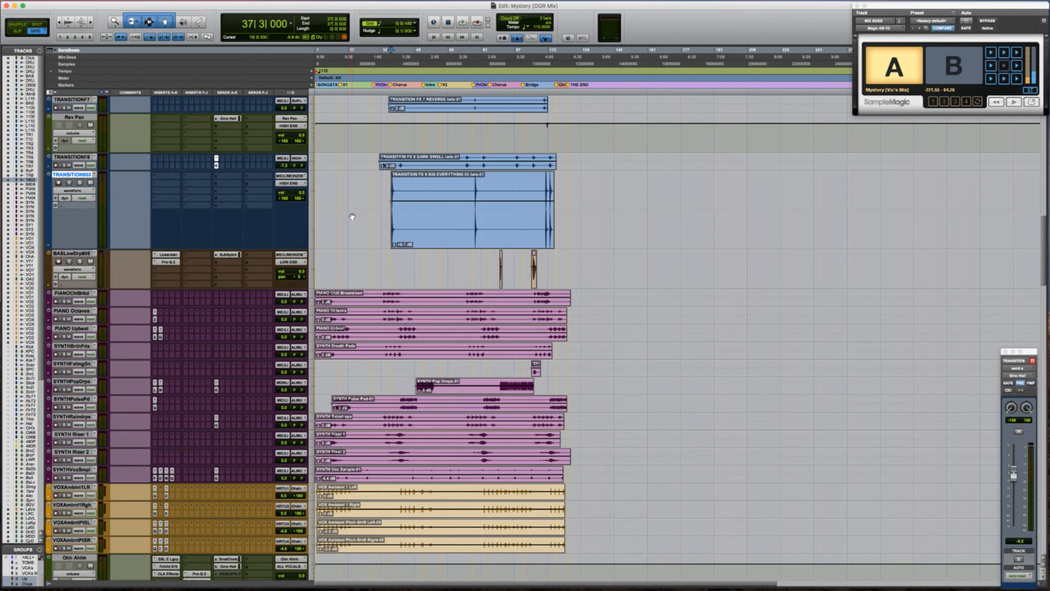
key("space")
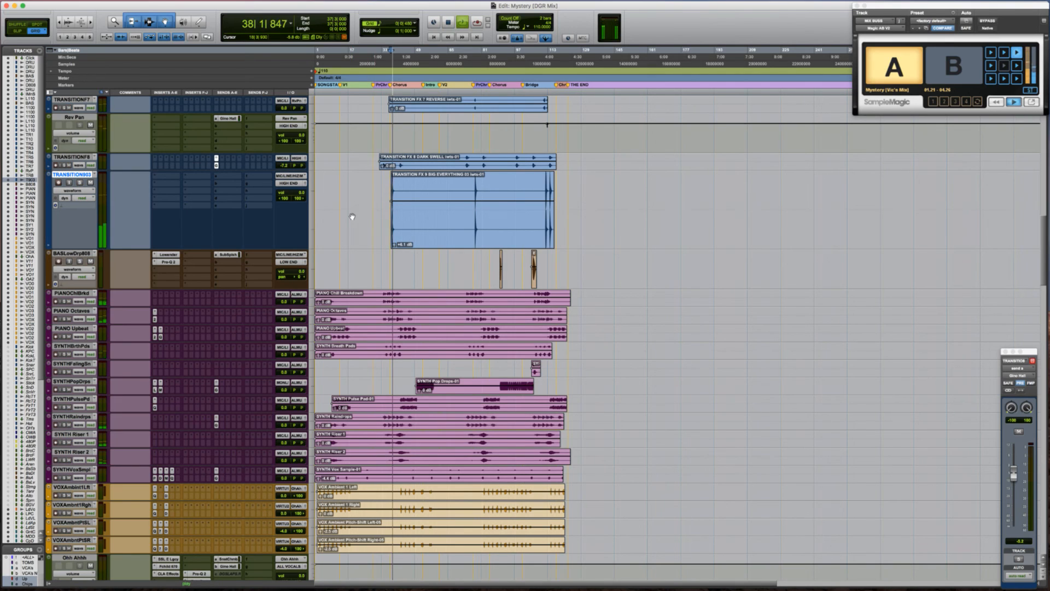
key("space")
Insert the iZotope Neutron Transient Shaper on the BIG EVERYTHING 03 track
left_click(184, 186)
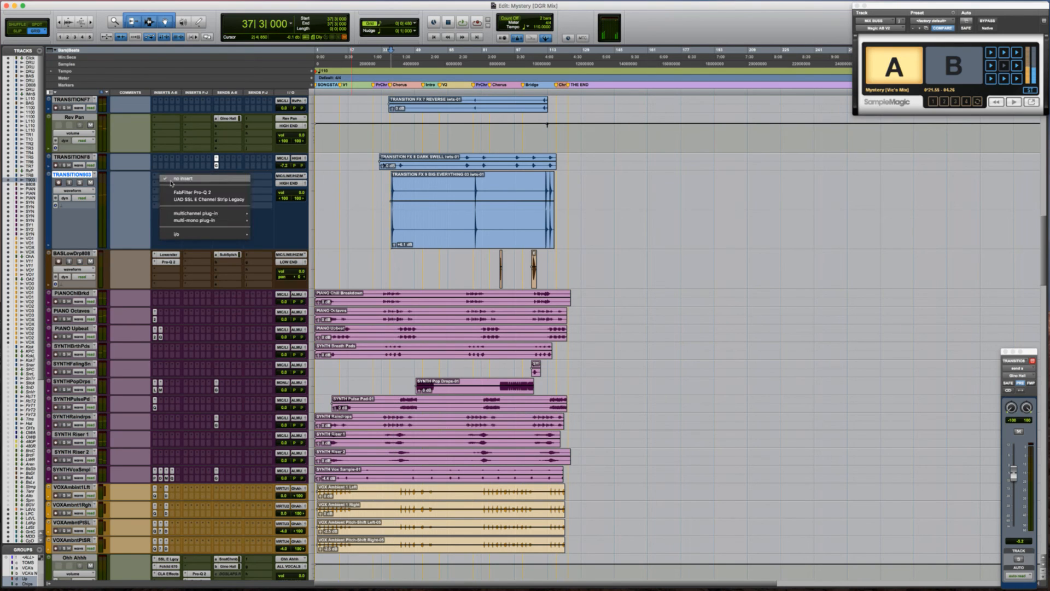
mouse_move(222, 213)
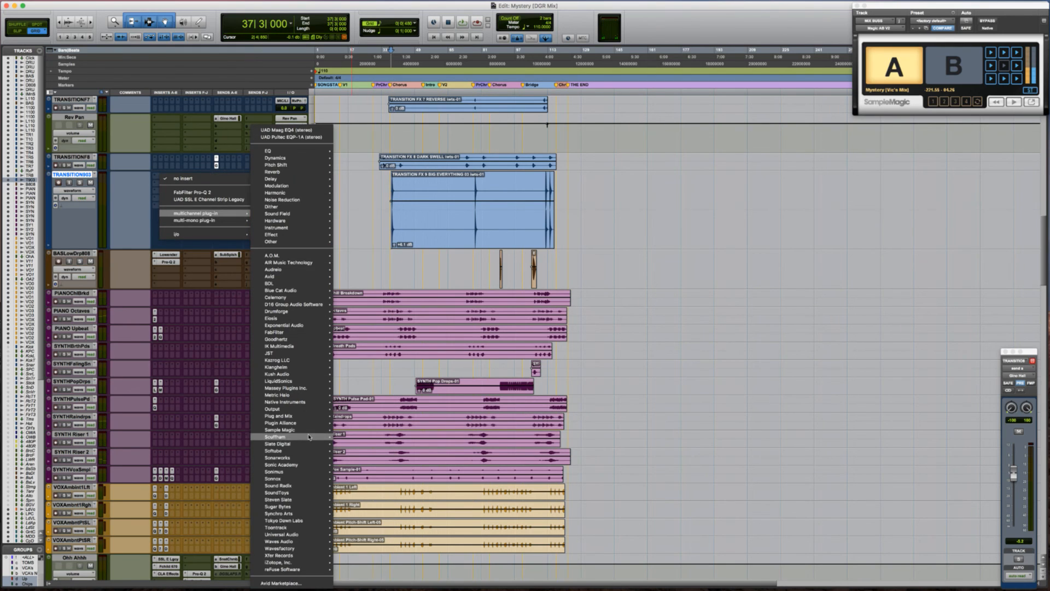
mouse_move(314, 556)
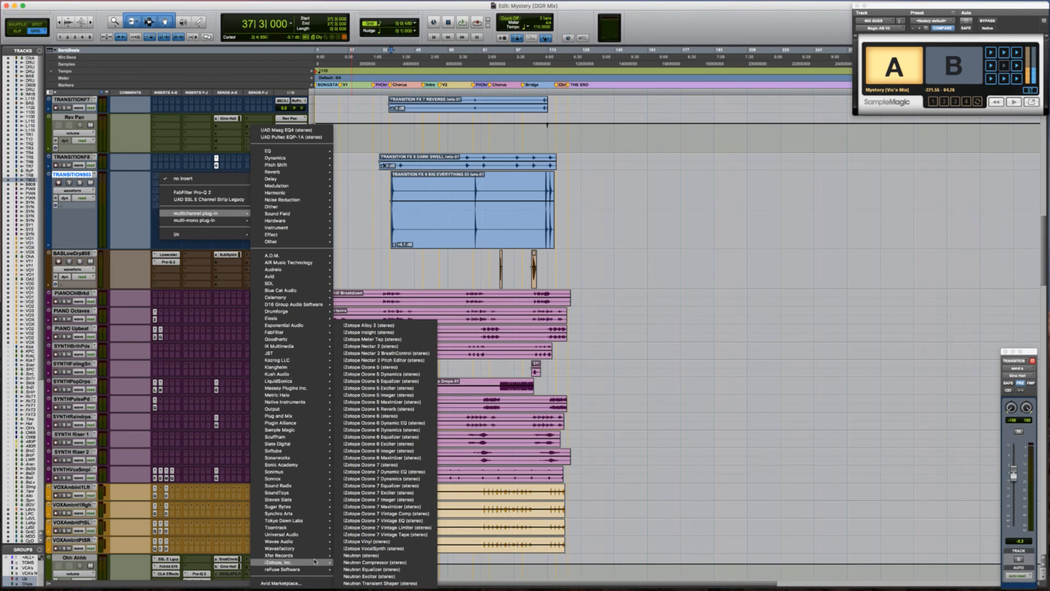
left_click(379, 582)
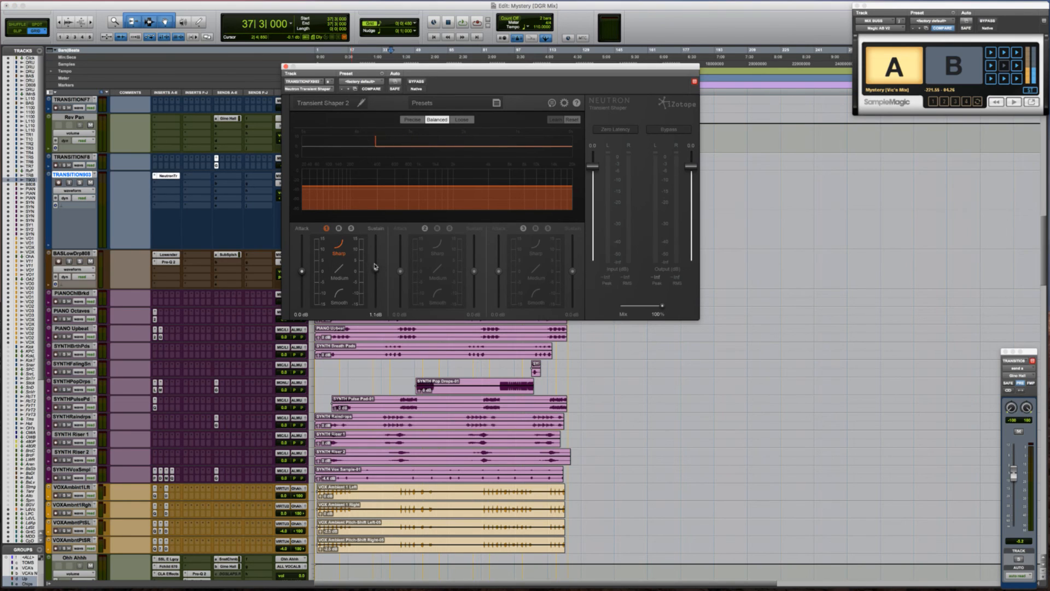
Set the Transient Shaper's sustain to 7.1 dB and play the BIG EVERYTHING 03 hit
left_click_drag(375, 267, 374, 255)
key("space")
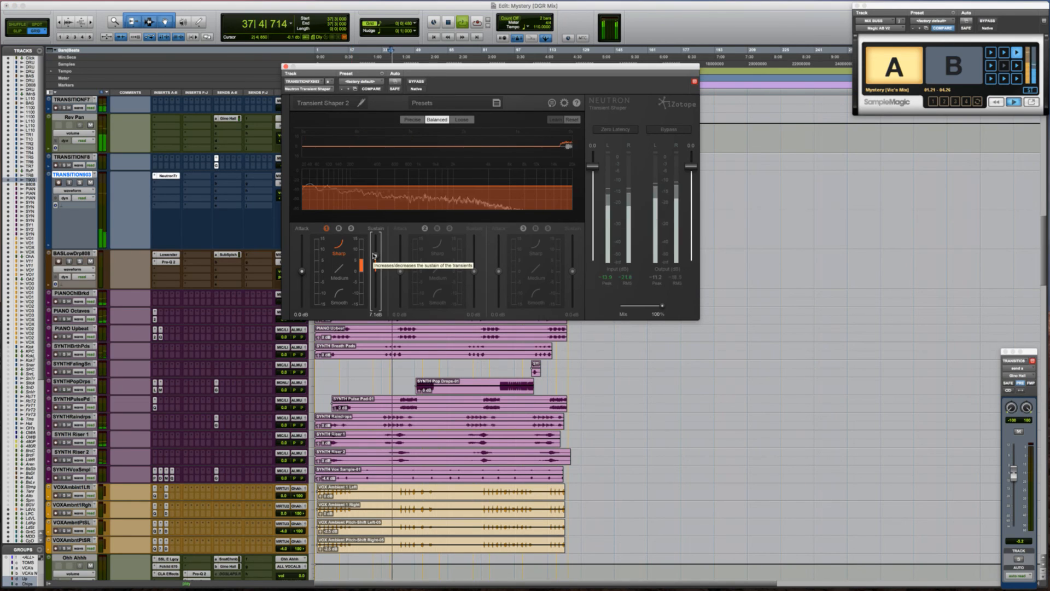
key("space")
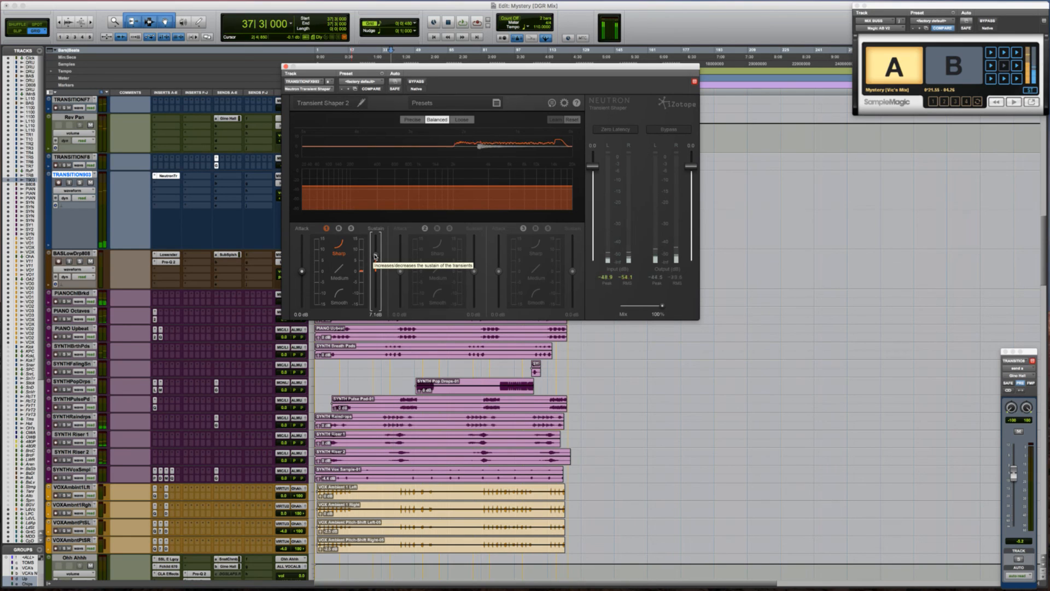
Compare the soloed BIG EVERYTHING 03 hit with the Transient Shaper bypassed and active
left_click(415, 81)
key("space")
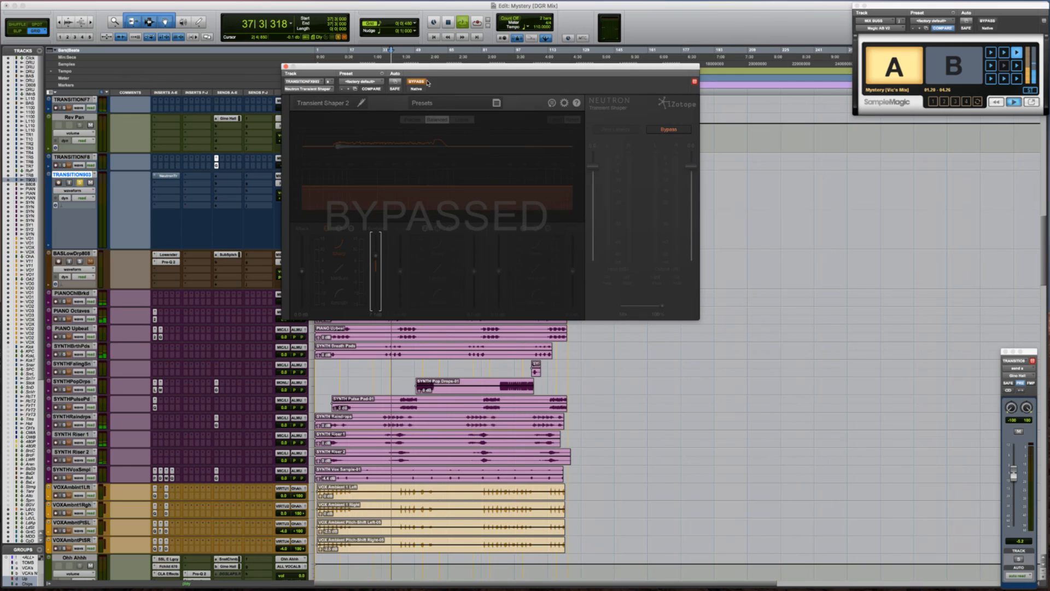
left_click(417, 82)
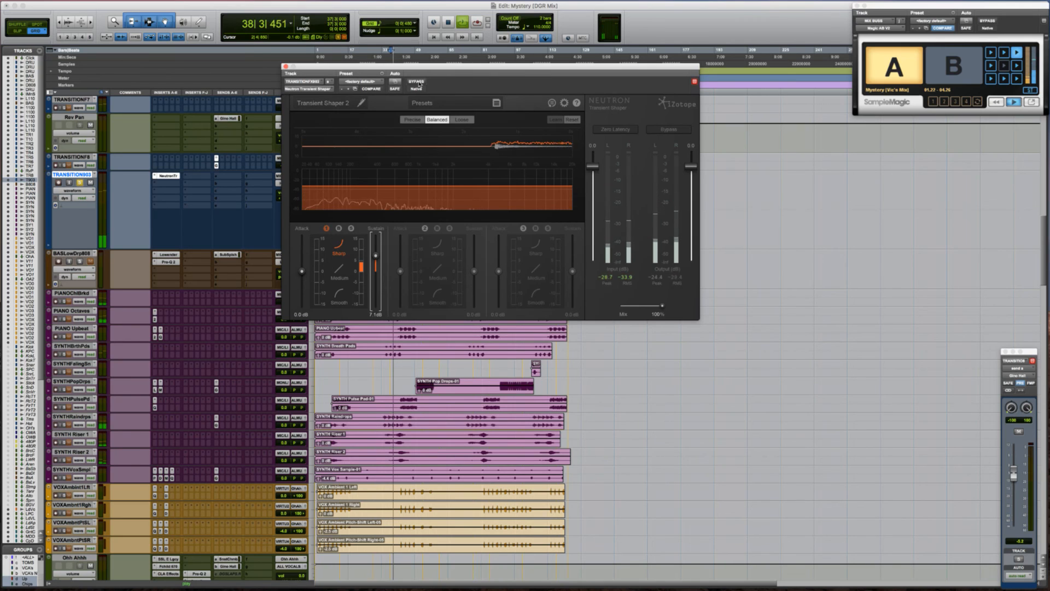
key("space")
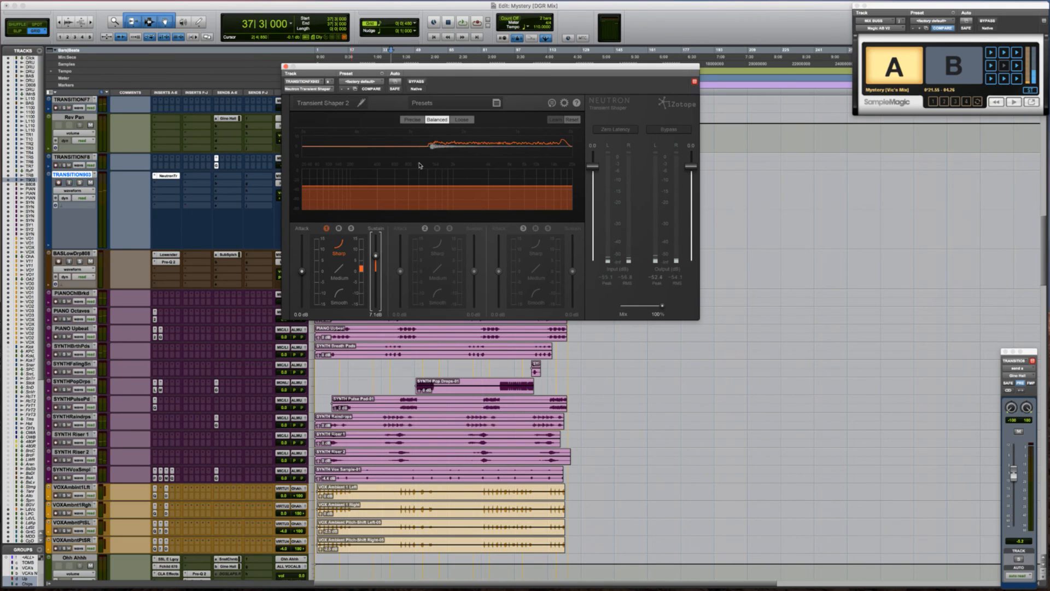
Compare the BIG EVERYTHING 03 hit in the full mix with the Transient Shaper bypassed and active, and close the plug-in window
left_click(422, 82)
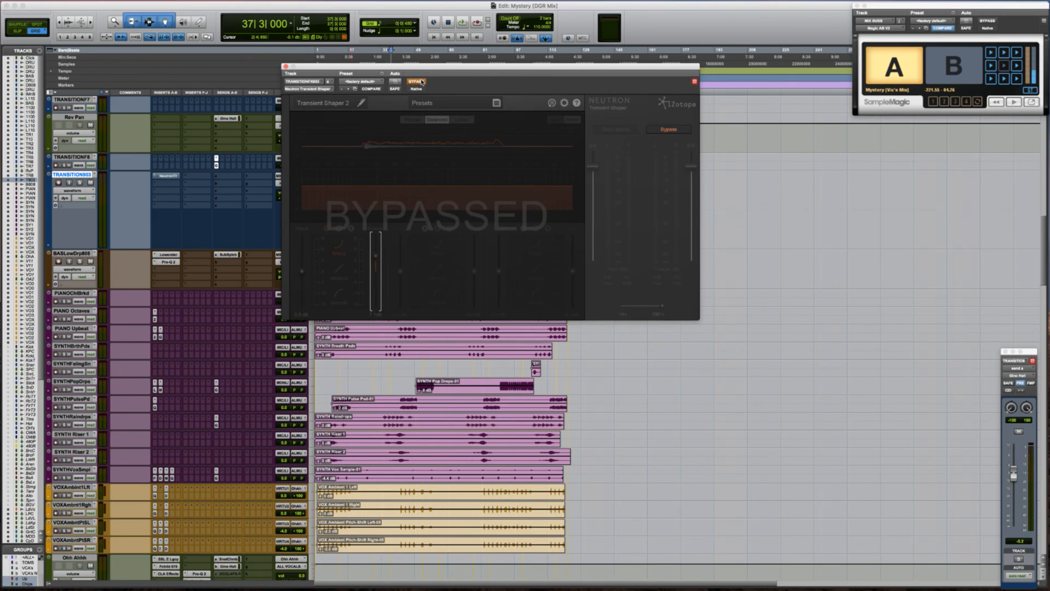
key("space")
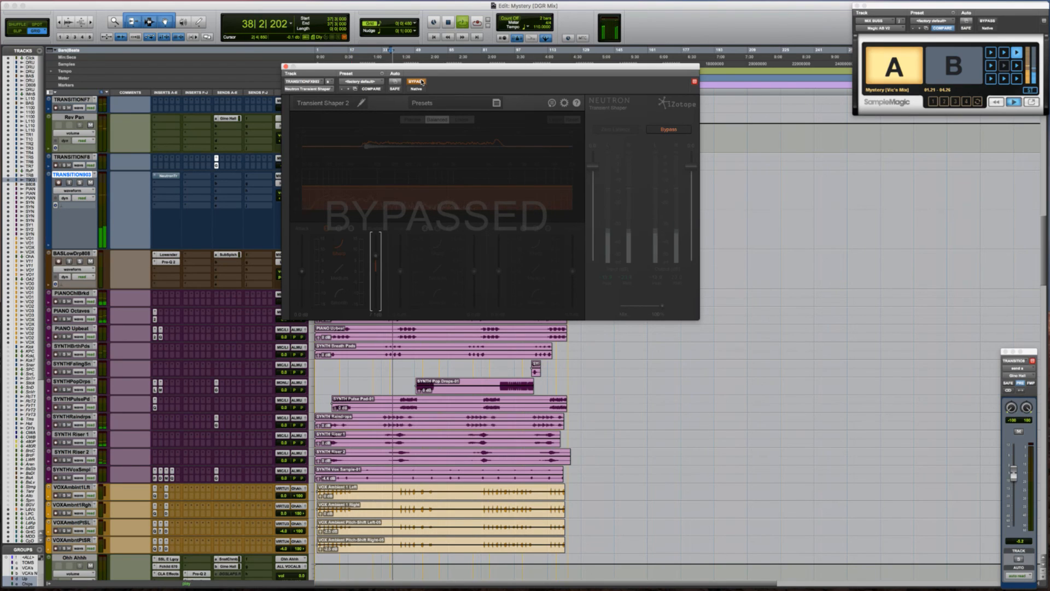
key("space")
left_click(421, 82)
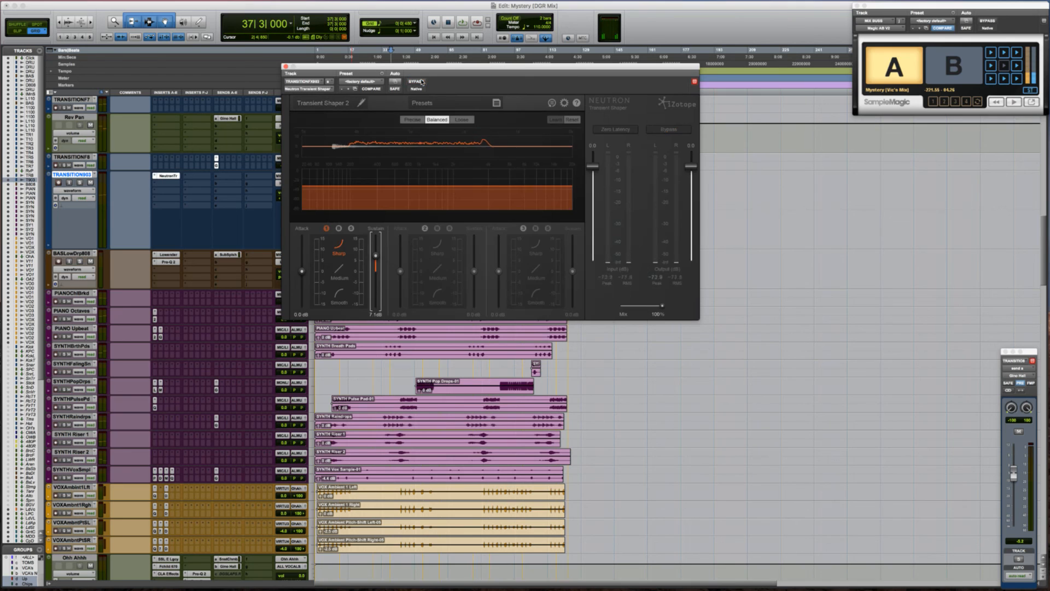
key("space")
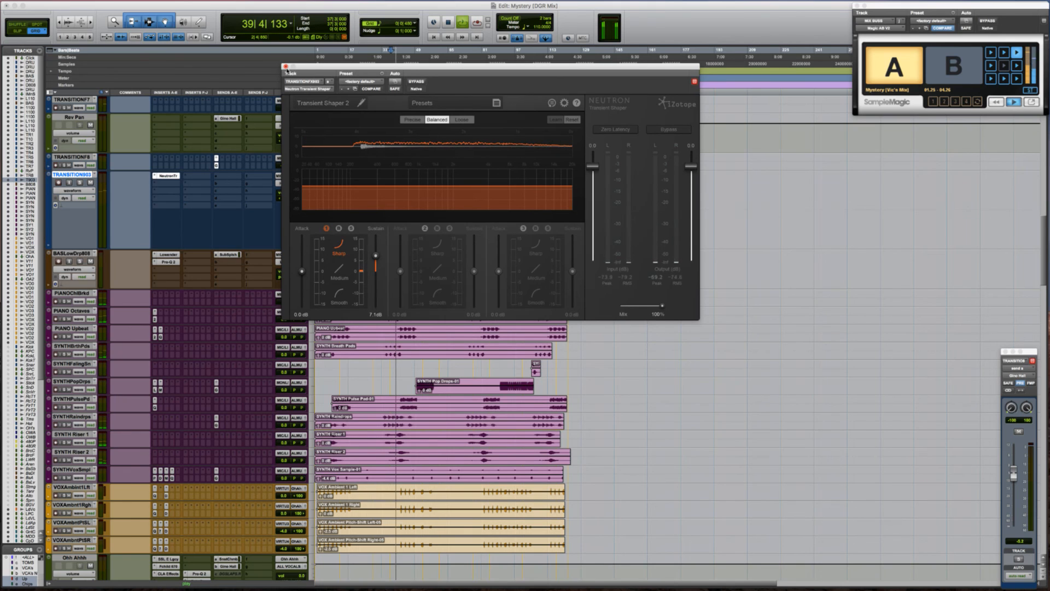
left_click(286, 66)
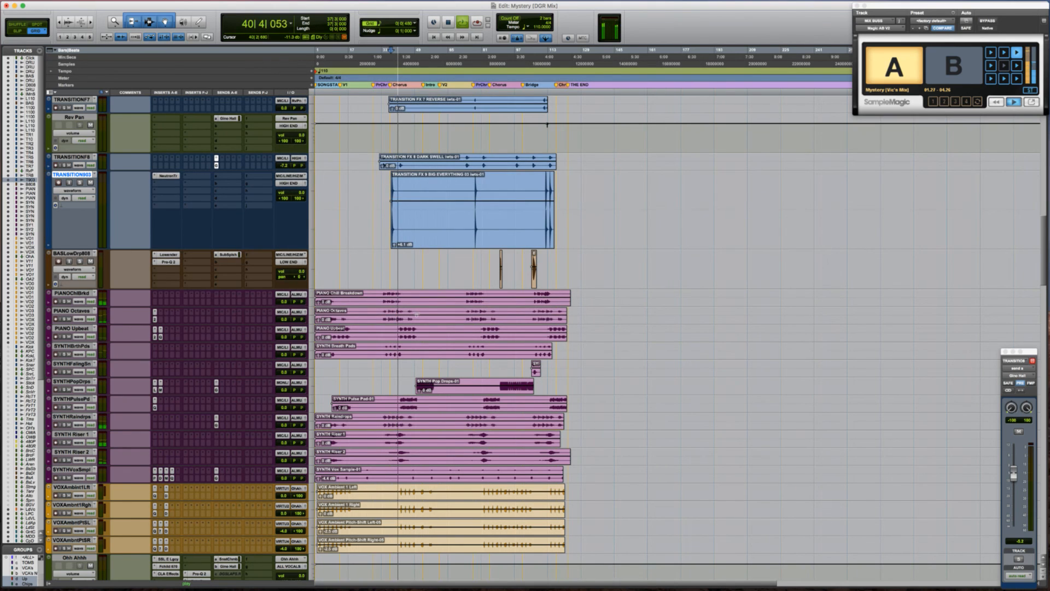
Audition the SYNTH Pulse Pad, SYNTH Riser 1 and SYNTH Riser 2 tracks around the first chorus
left_click(398, 382)
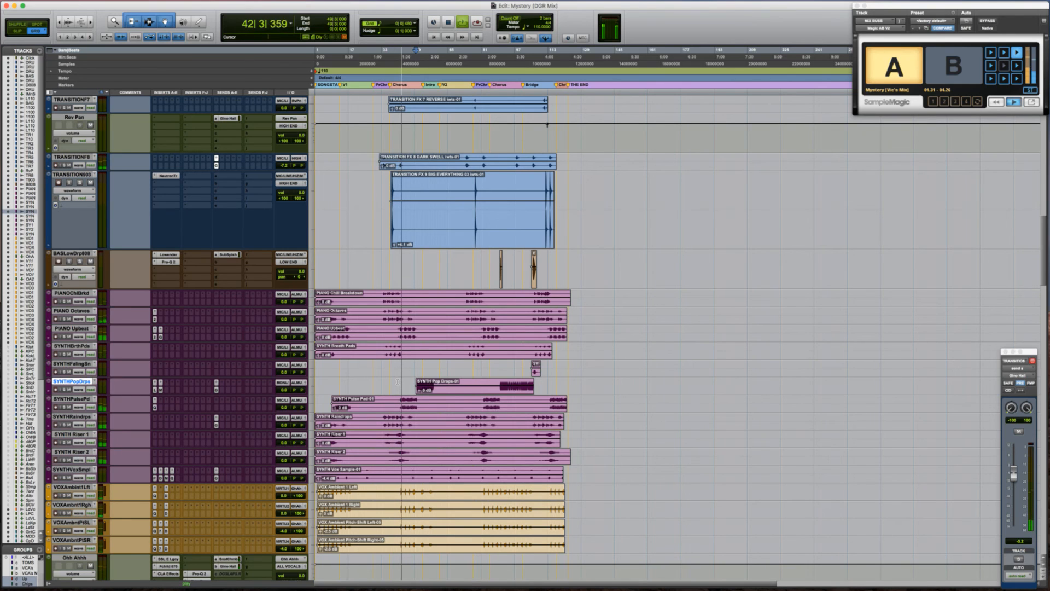
scroll(398, 381, "down", 1)
left_click(397, 381)
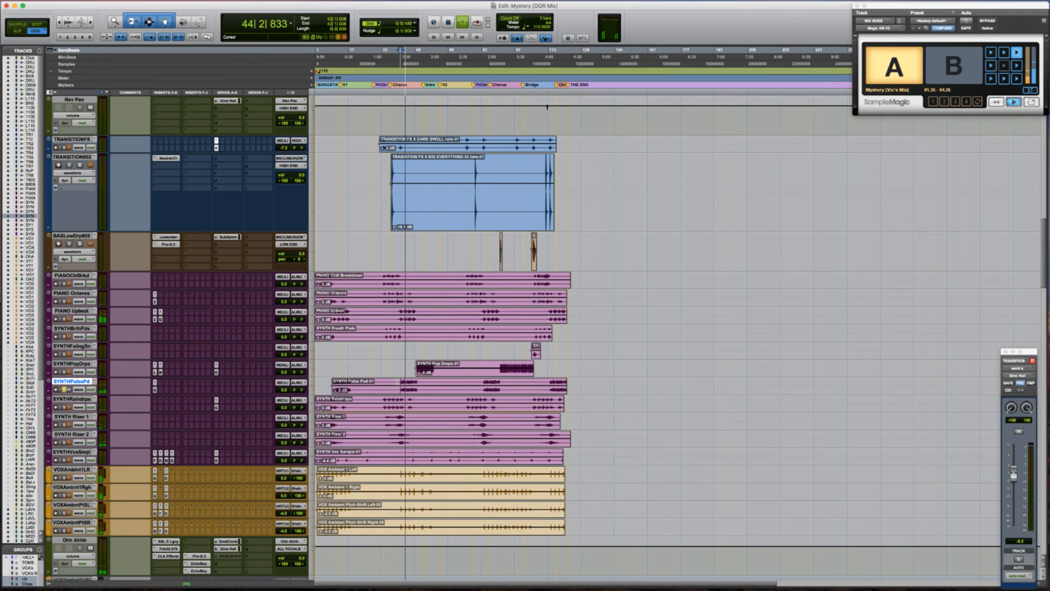
left_click(395, 418)
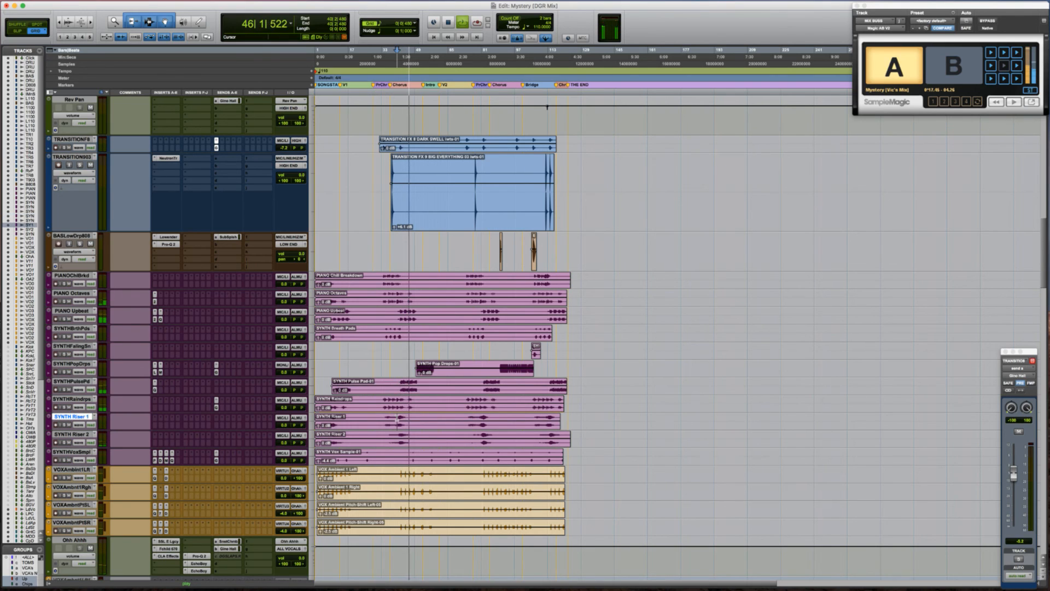
key("space")
key("space")
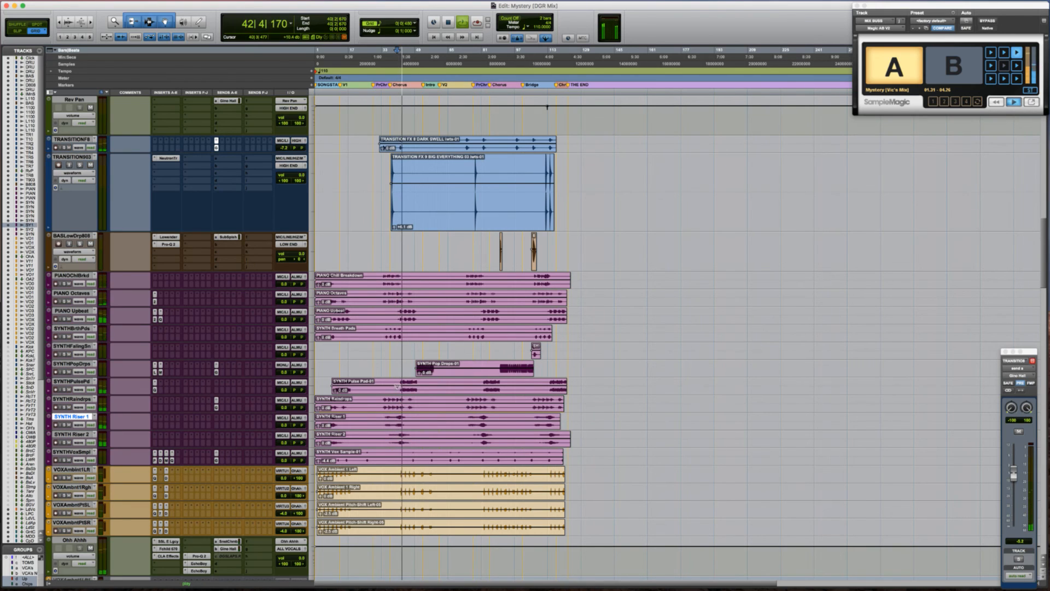
left_click(399, 436)
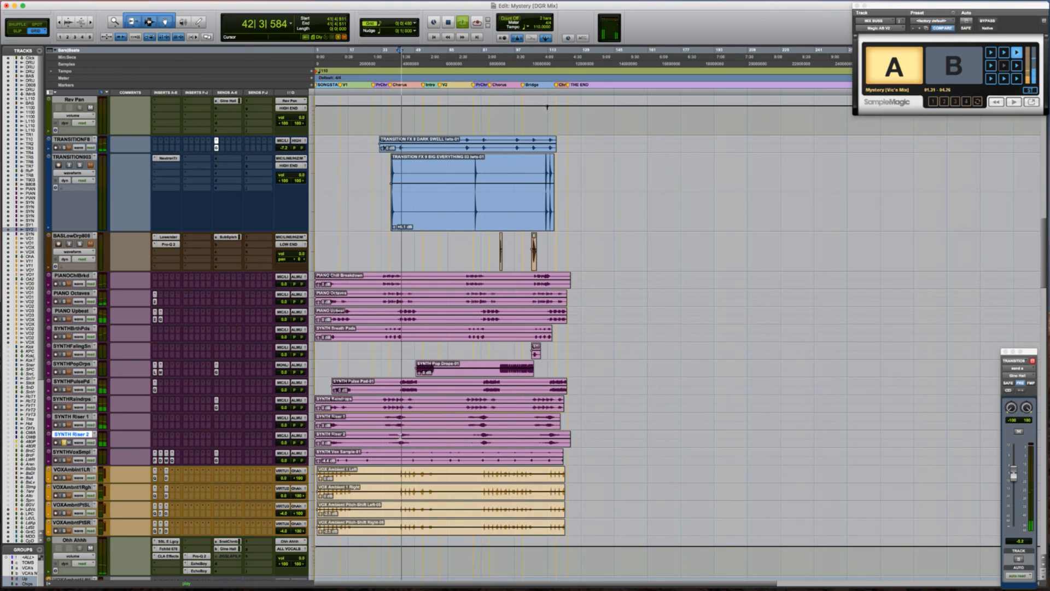
key("space")
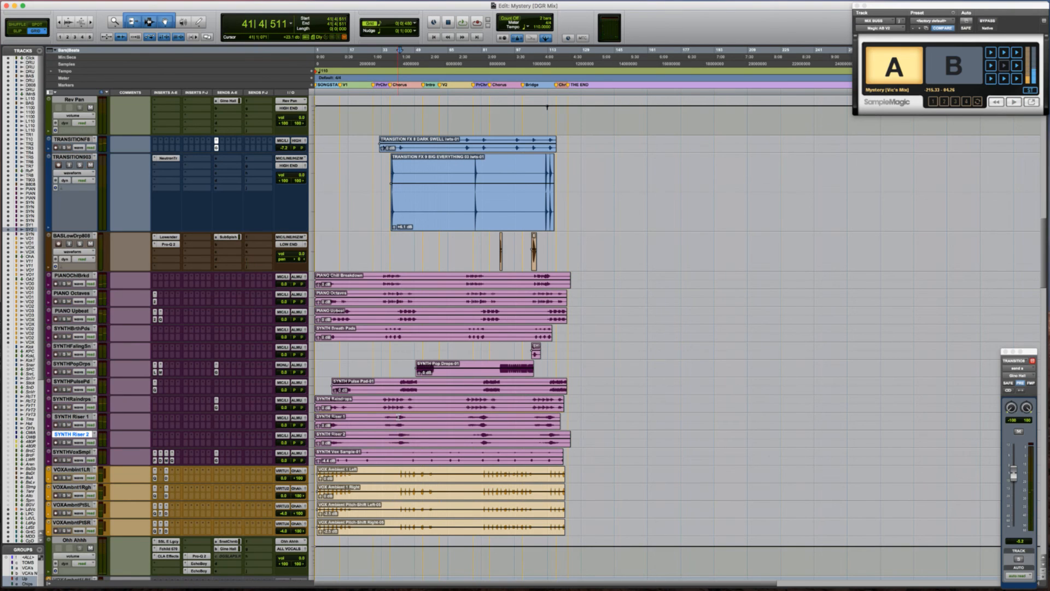
Play the TRANSITION FX 4 Reverse Boom clip from 56|3|000, both soloed and in the mix
scroll(397, 417, "up", 5)
scroll(398, 417, "up", 1)
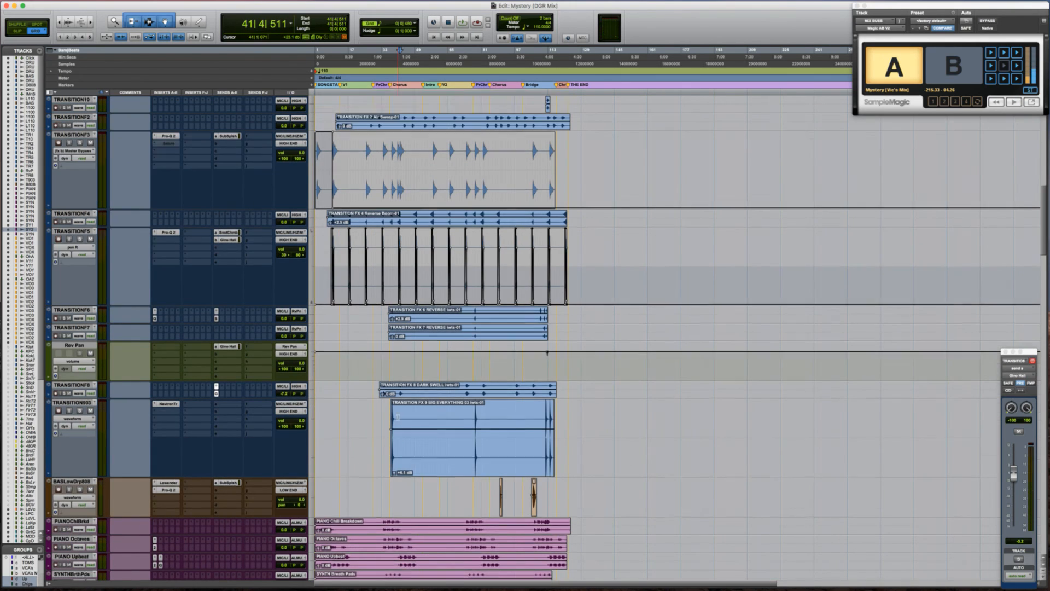
scroll(383, 375, "up", 2)
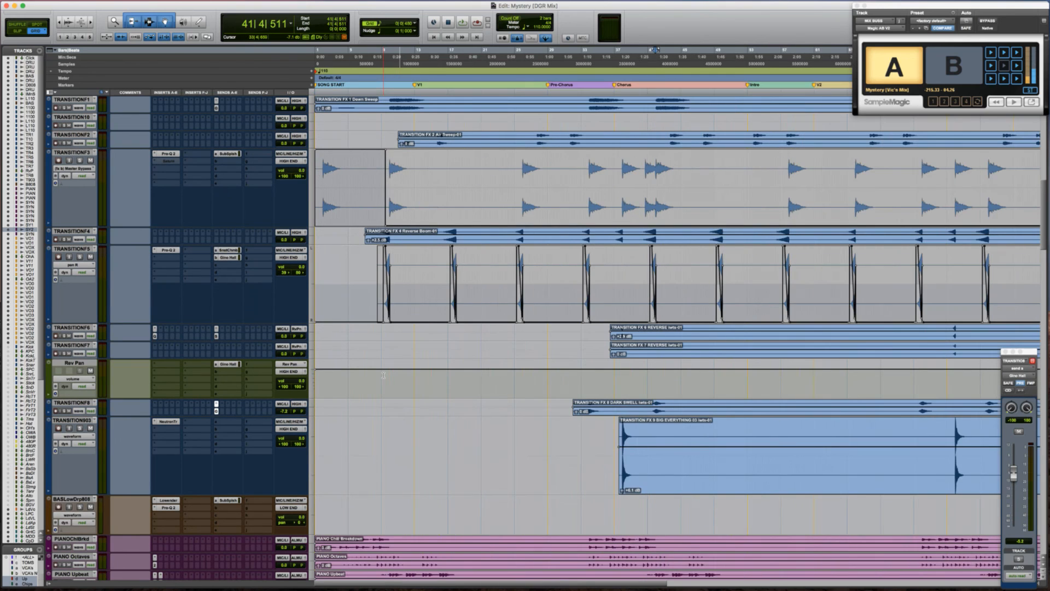
scroll(624, 302, "right", 5)
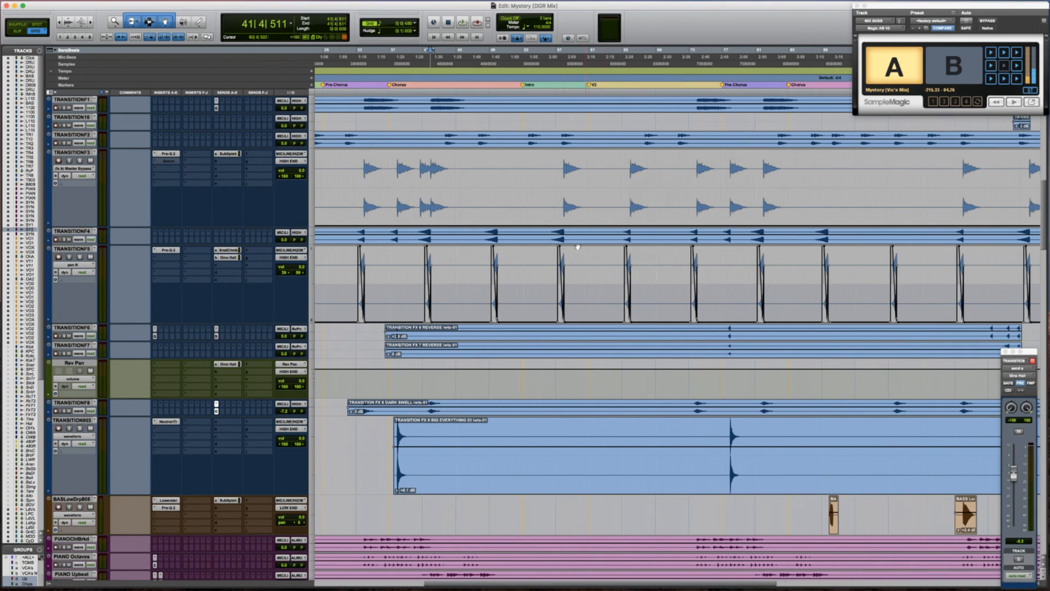
left_click(553, 232)
key("space")
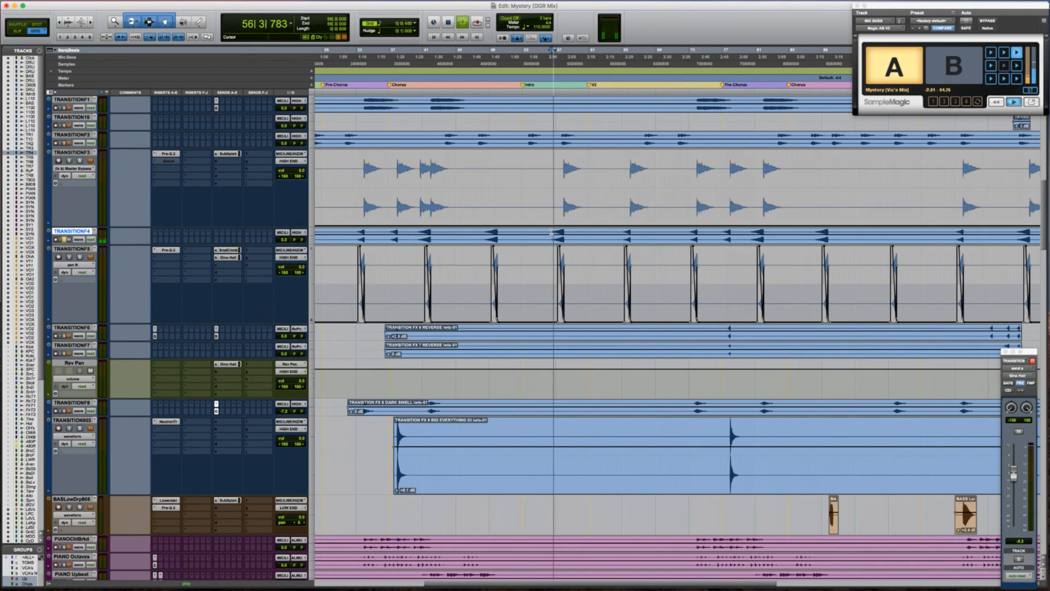
key("space")
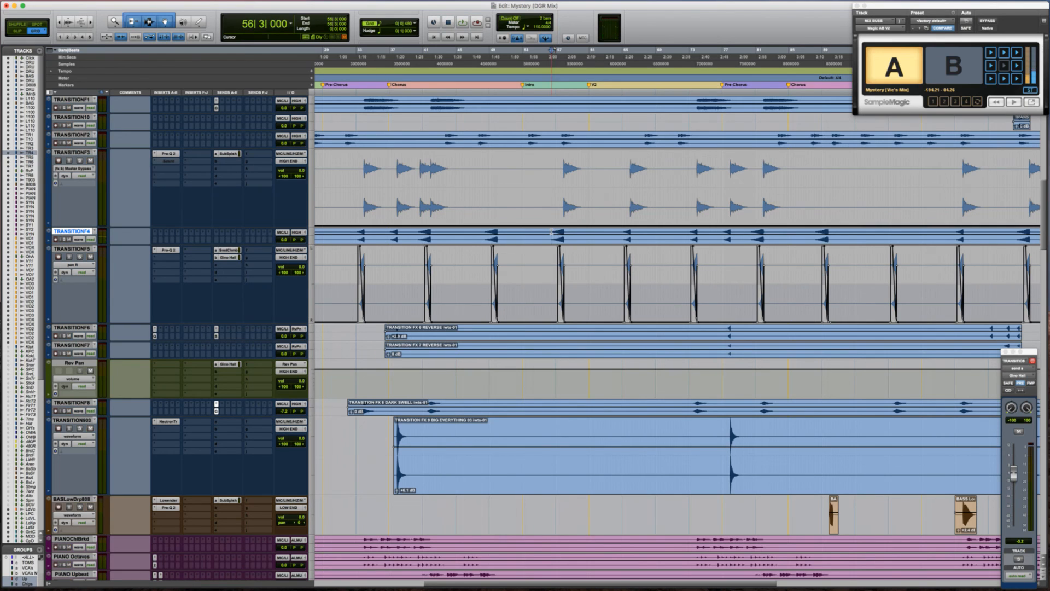
key("space")
scroll(486, 264, "right", 2)
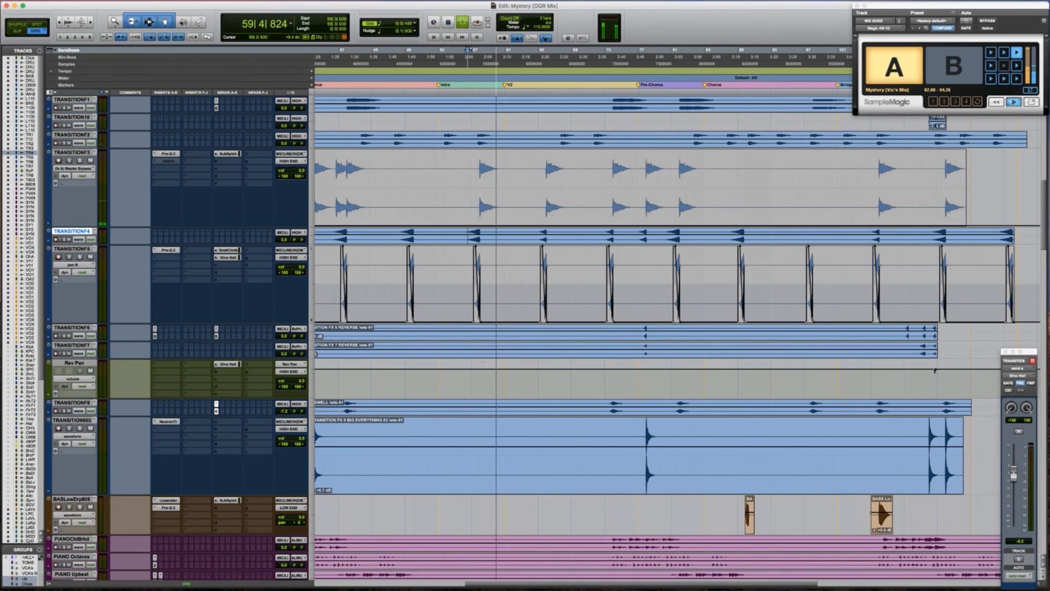
scroll(483, 362, "right", 3)
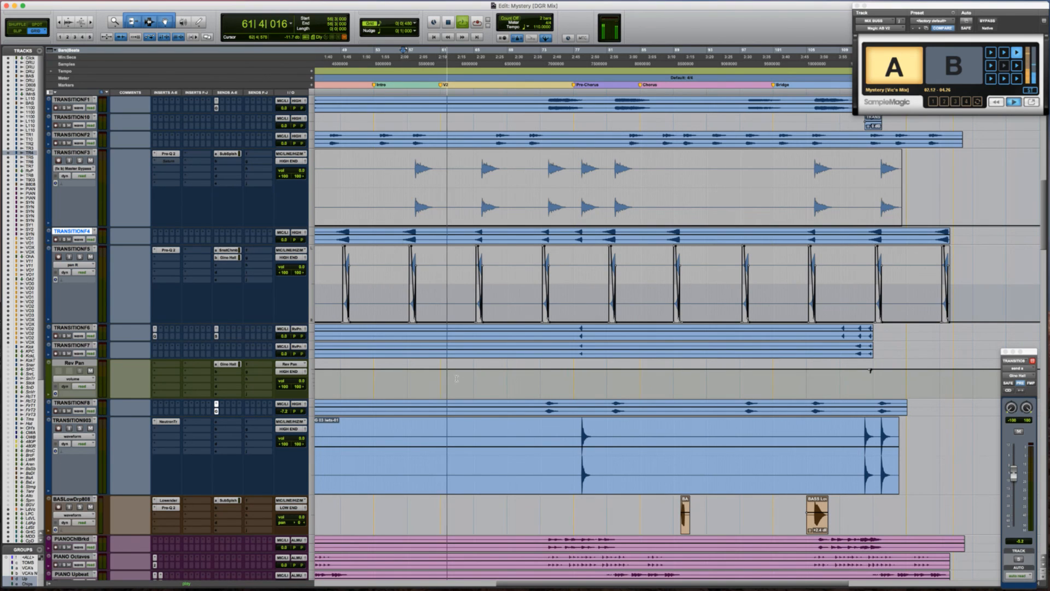
Solo the uppermost four VOX BGV tracks, including the Octave pair, and play them from the start of their clips
scroll(456, 379, "down", 10)
scroll(456, 379, "down", 1)
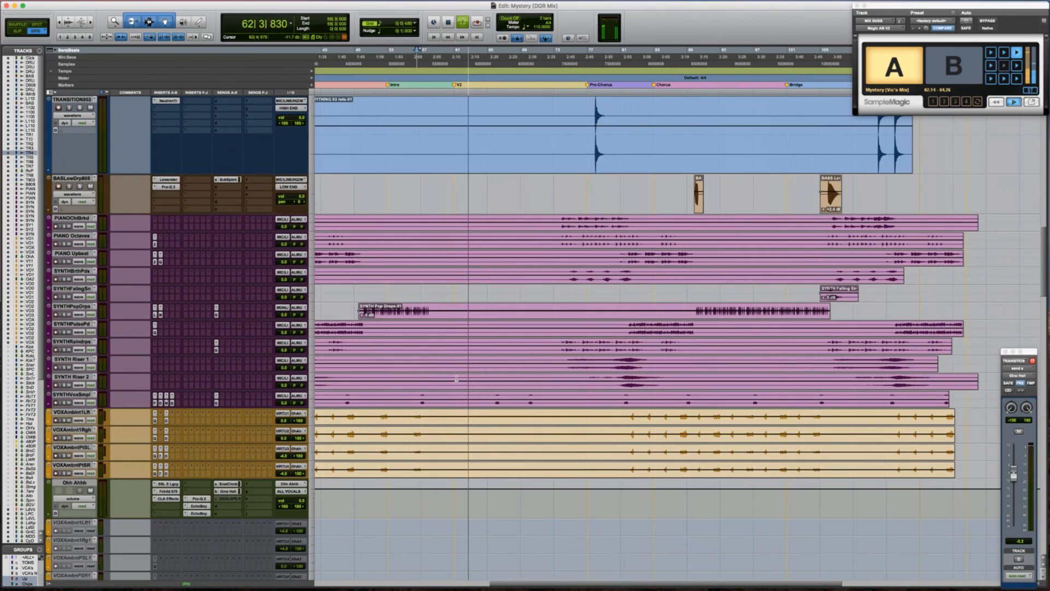
key("r")
scroll(456, 378, "right", 3)
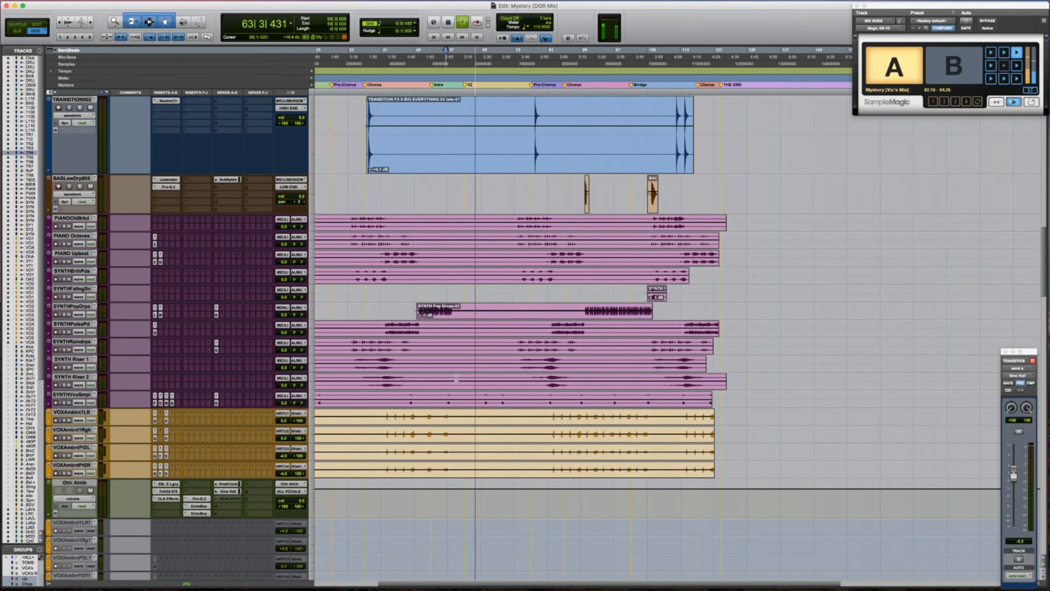
scroll(497, 370, "down", 10)
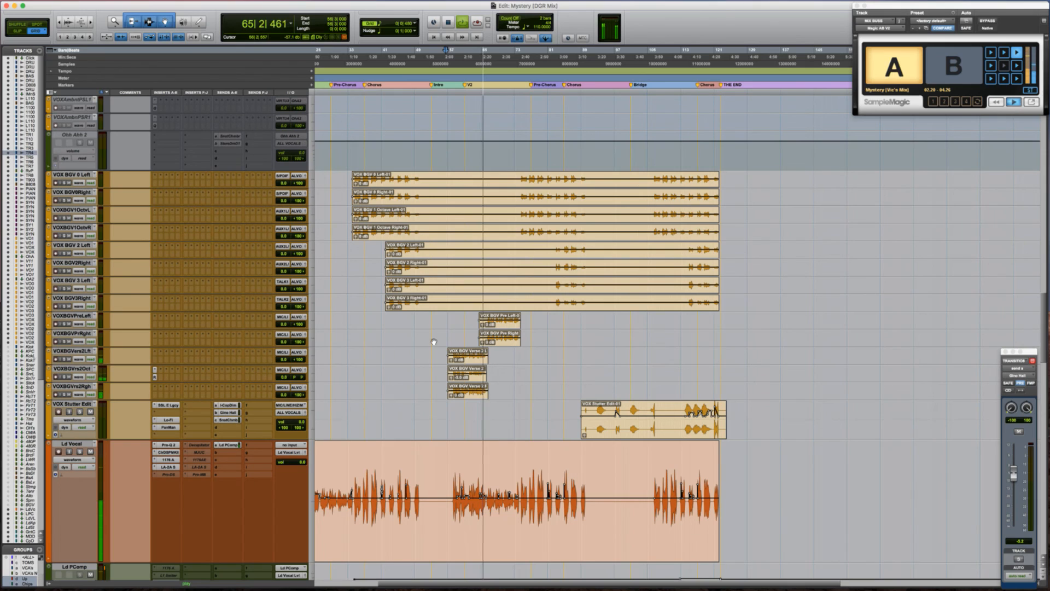
key("space")
left_click(339, 178)
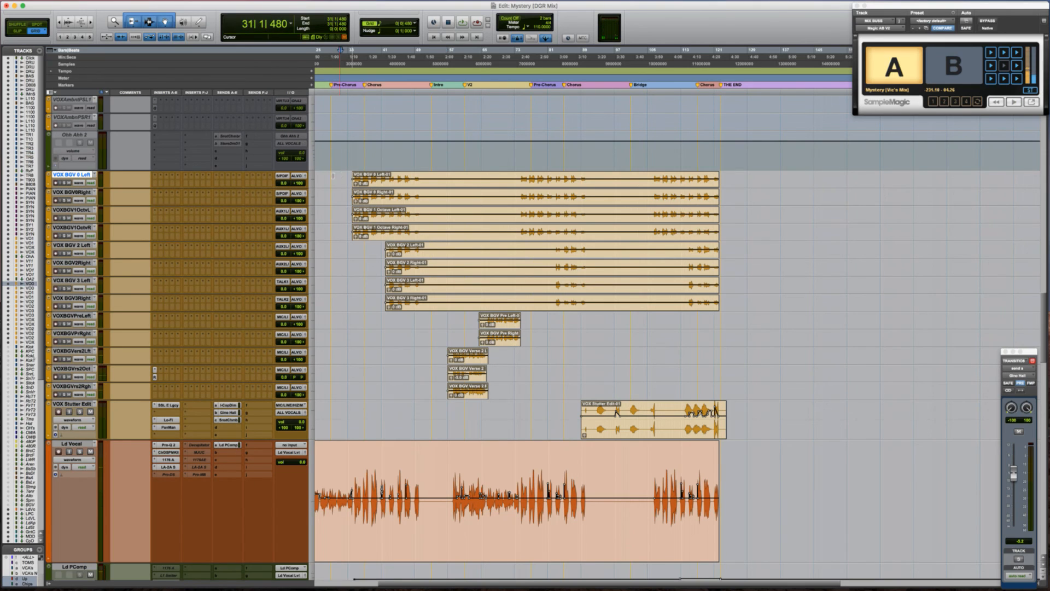
key("Tab")
left_click(88, 227, "shift")
key("space")
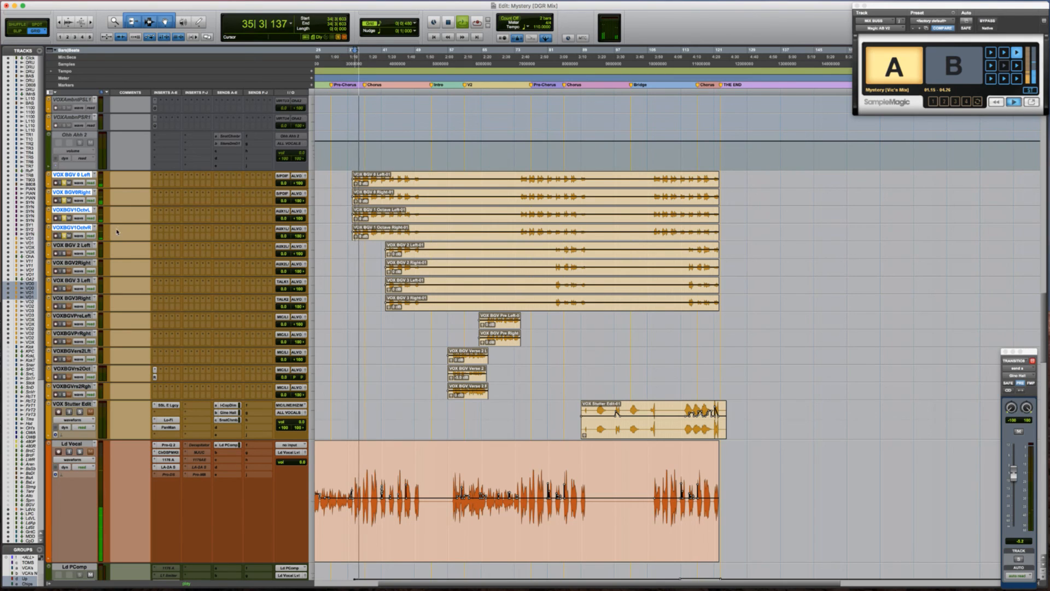
key("space")
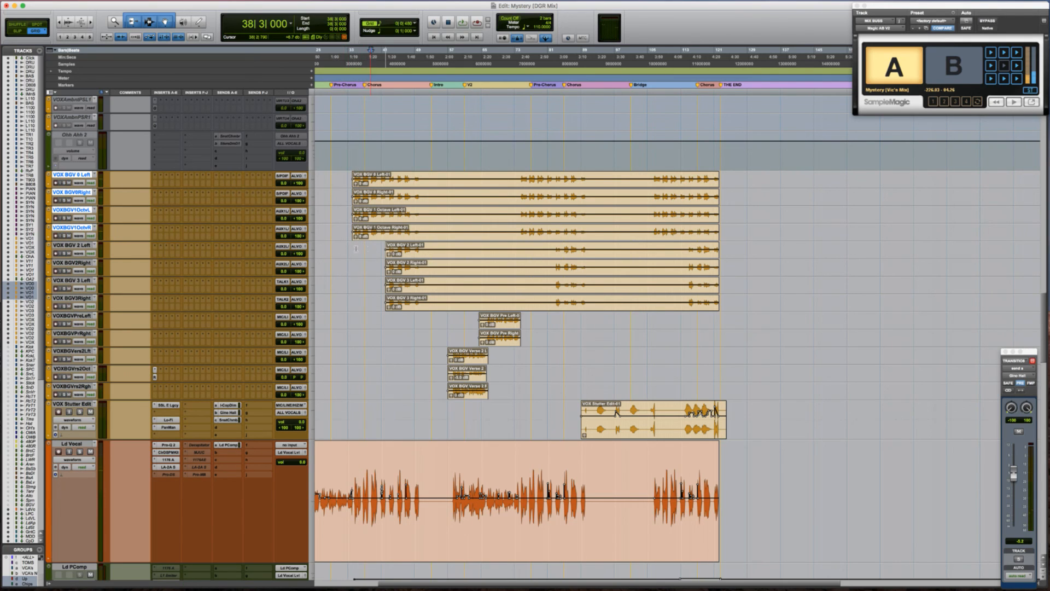
Solo the VOX BGV 2 and VOX BGV 3 left and right tracks and play them from bar 43
left_click(74, 245)
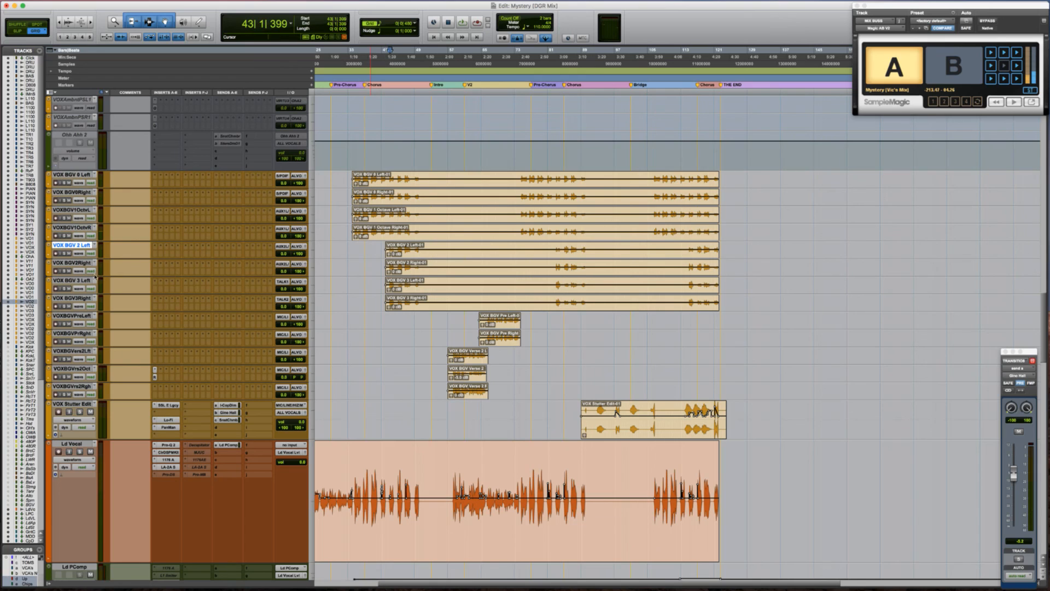
left_click(80, 301, "shift")
key("space")
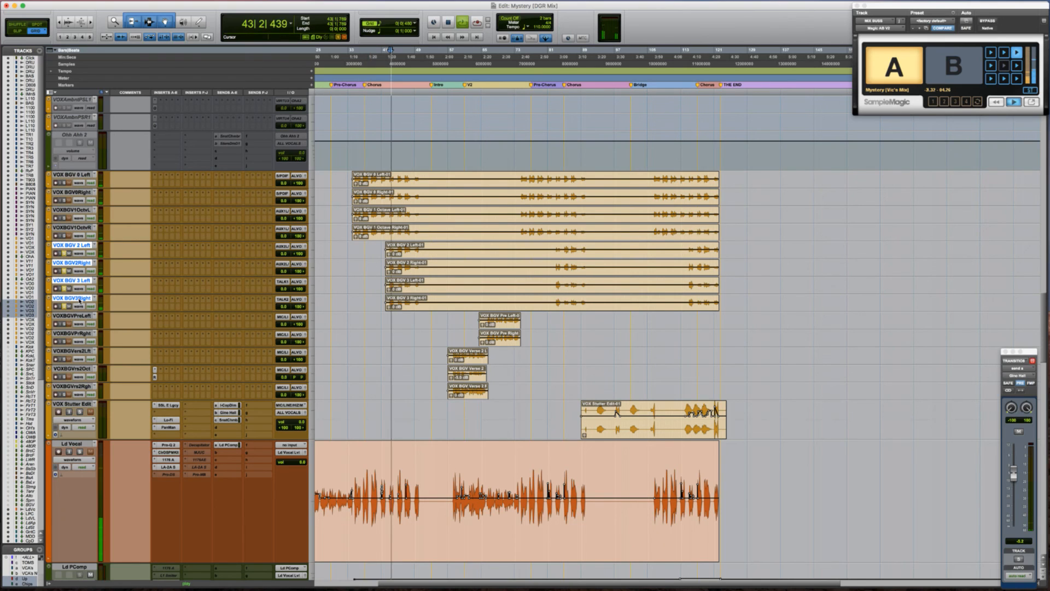
key("space")
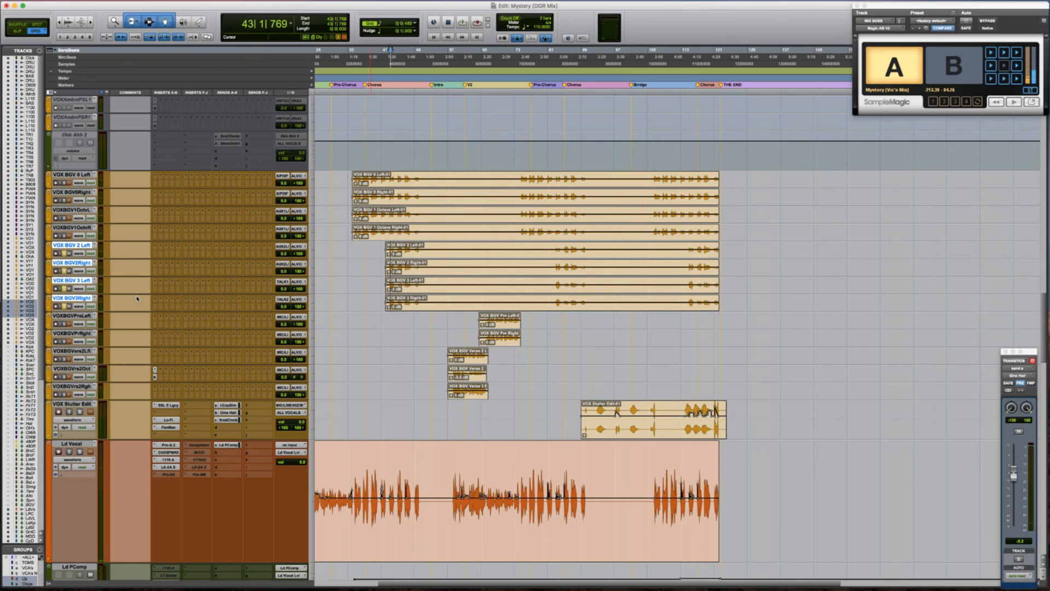
Audition the VOX BGV Pre left and right tracks from the start of their clips
left_click(71, 316)
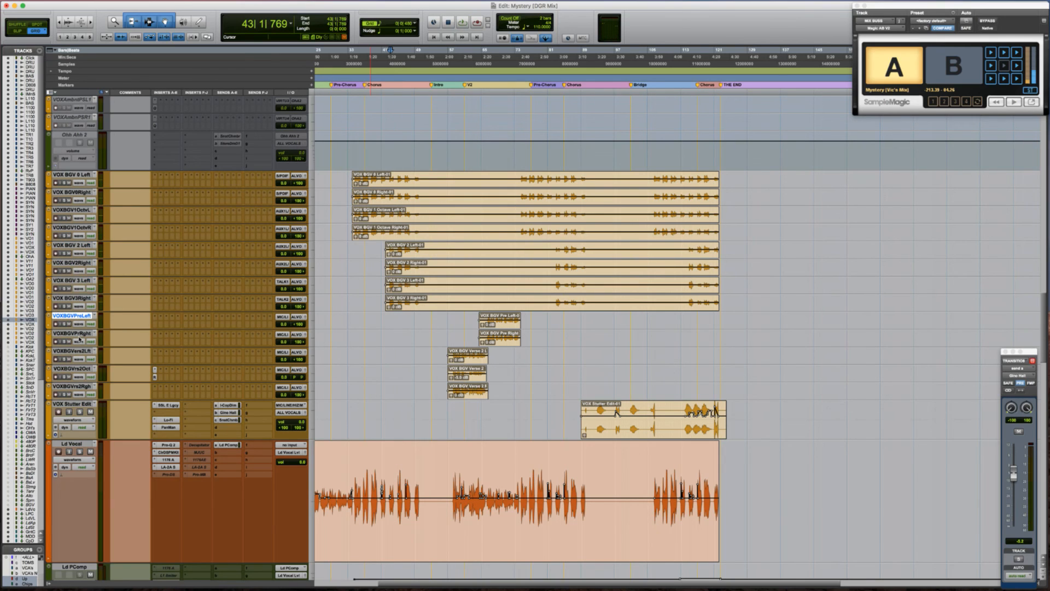
left_click(78, 334, "shift")
key("shift+s")
key("Tab")
key("space")
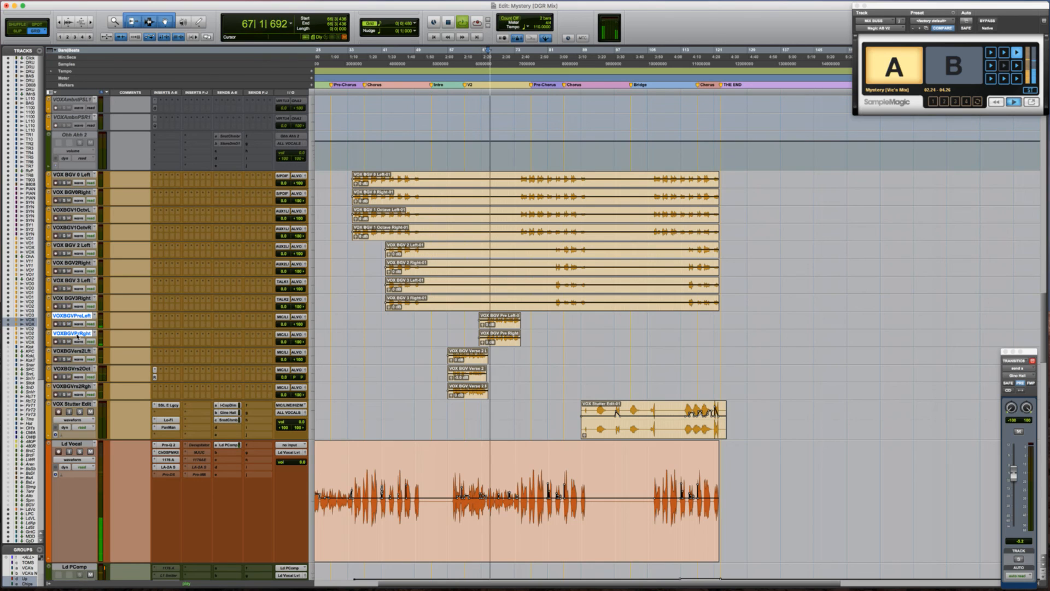
key("space")
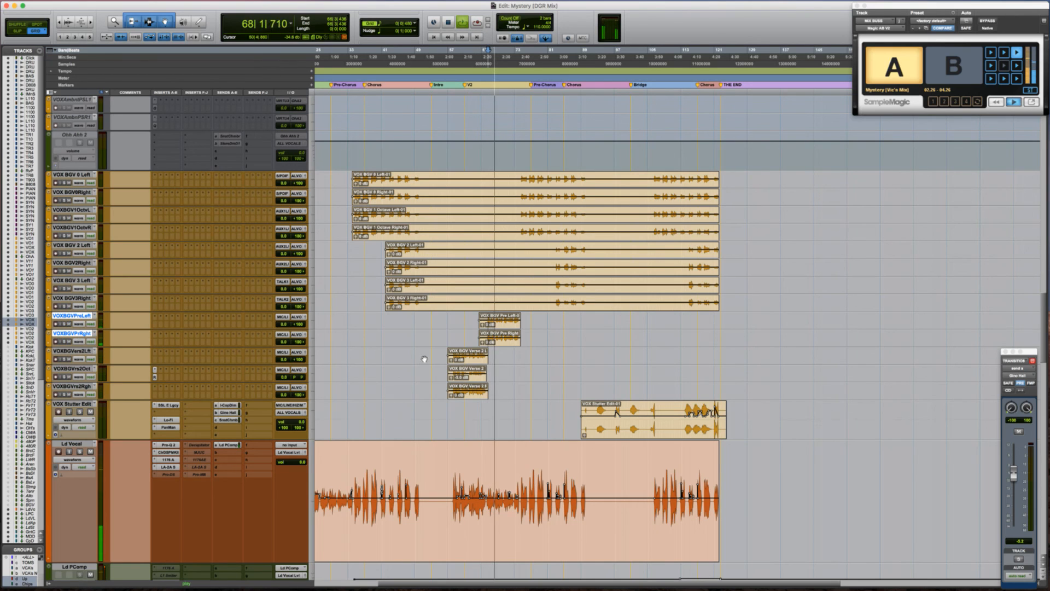
Solo the three VOX BGV Verse 2 tracks and play them from bar 58
left_click(423, 353)
key("Tab")
key("Tab")
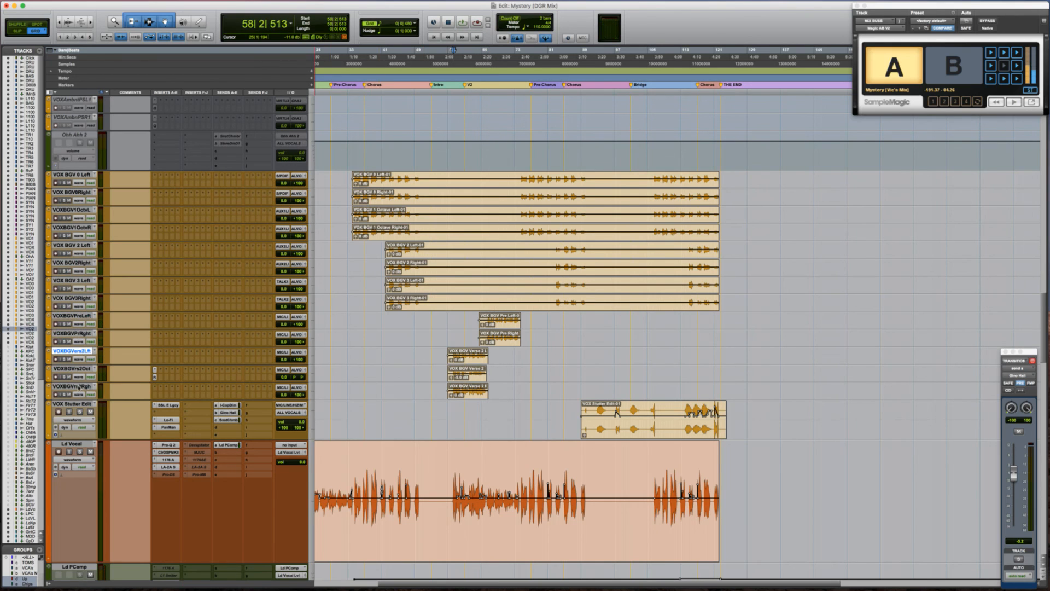
left_click(78, 387, "shift")
key("shift+s")
key("space")
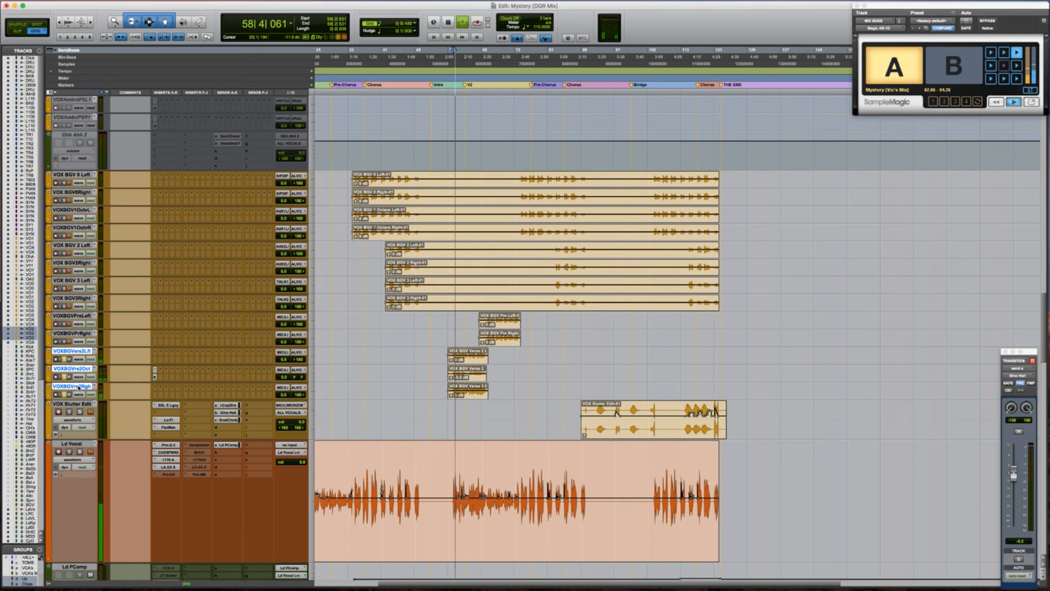
key("space")
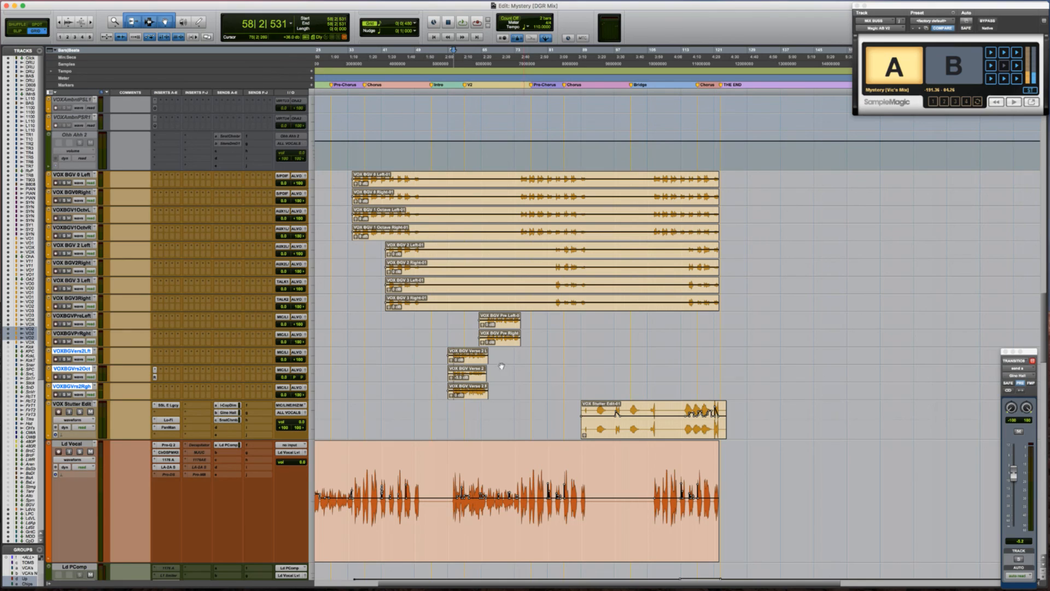
Route the VOX BGV Pre and Verse 2 tracks to a new stereo aux input named Verse Harms, placed directly below them
left_click(89, 316, "shift")
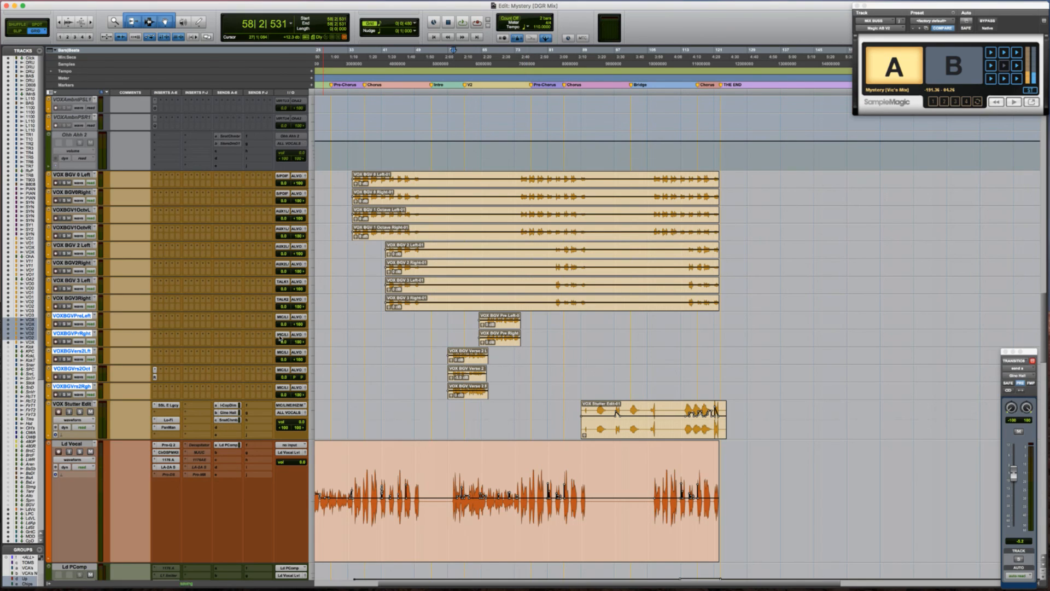
left_click(298, 318)
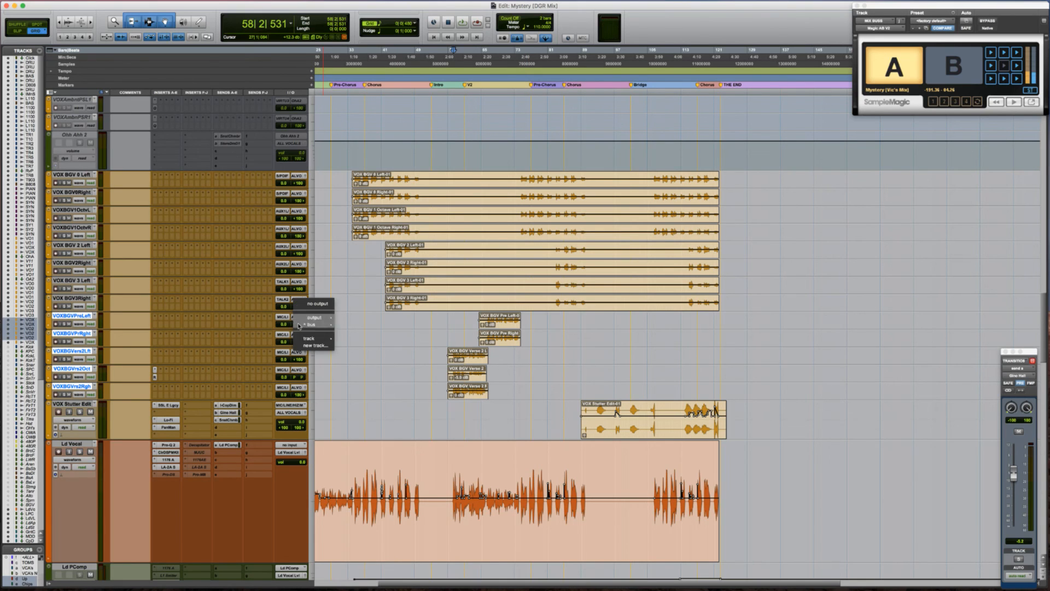
left_click(329, 347)
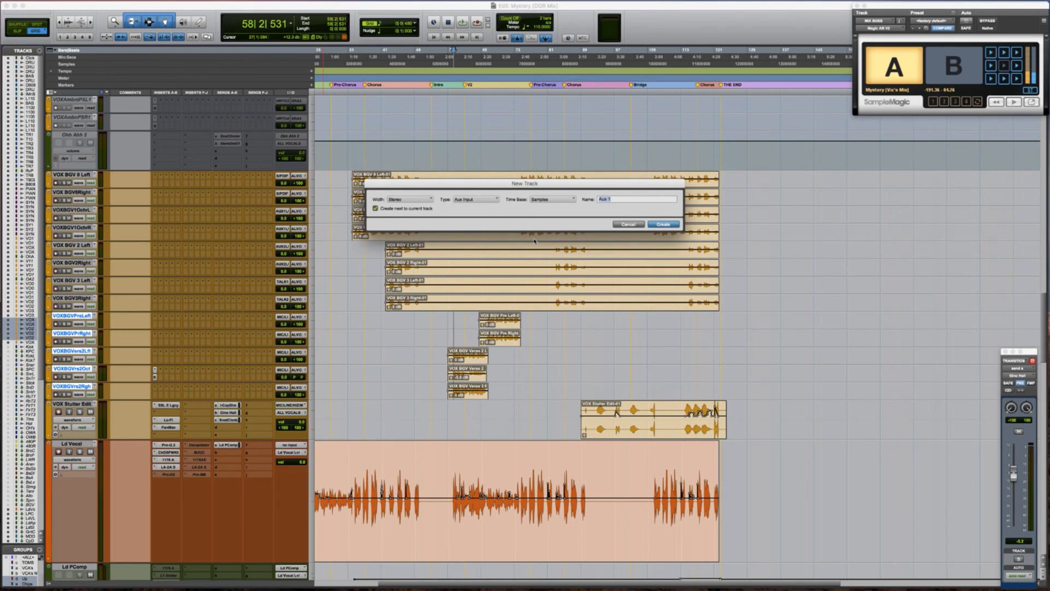
type("Verse Harms")
key("Return")
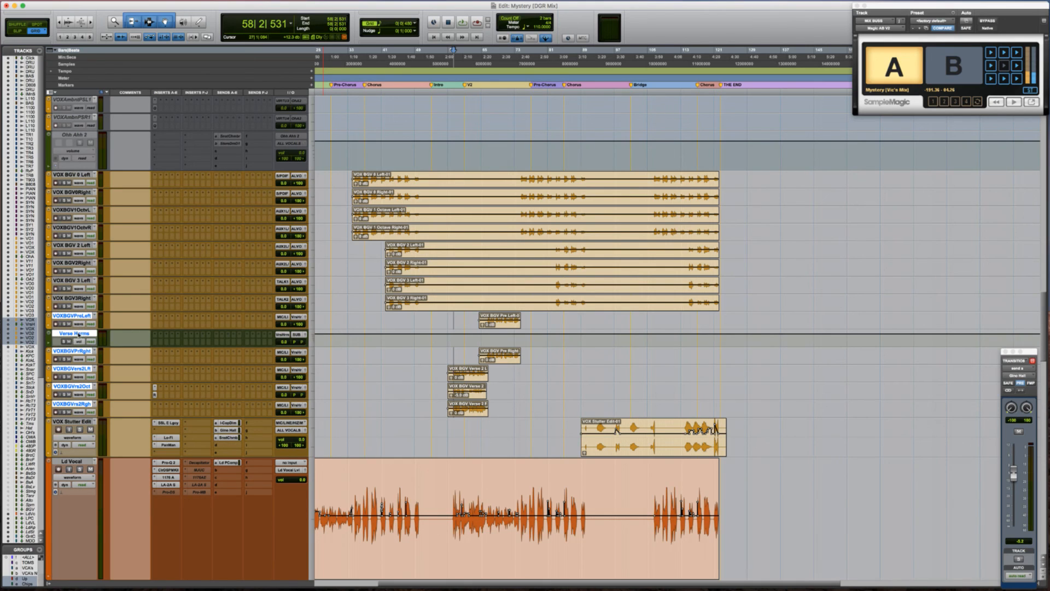
left_click(81, 334)
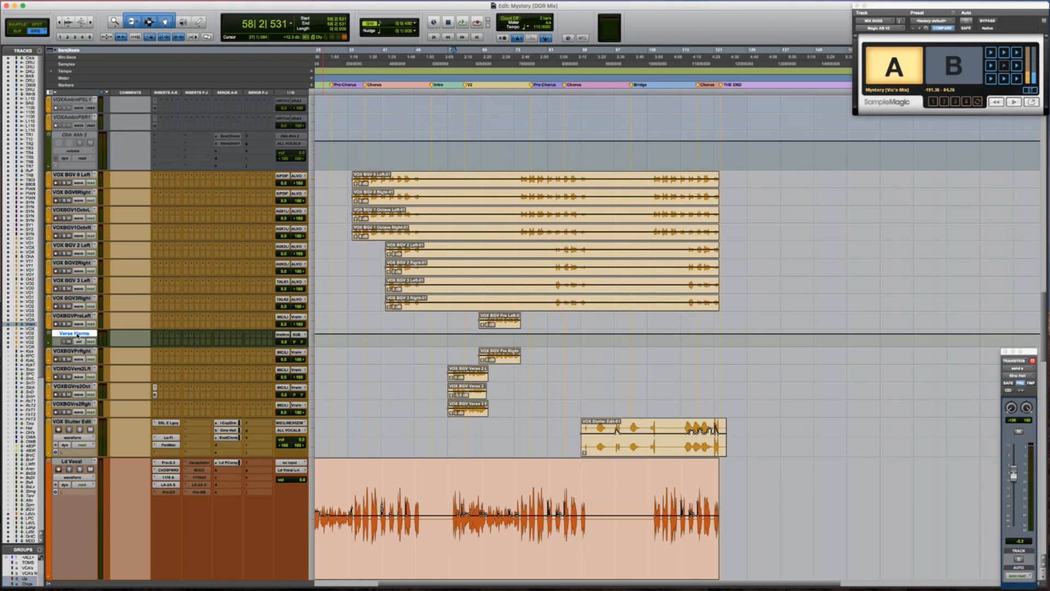
left_click_drag(75, 339, 76, 422)
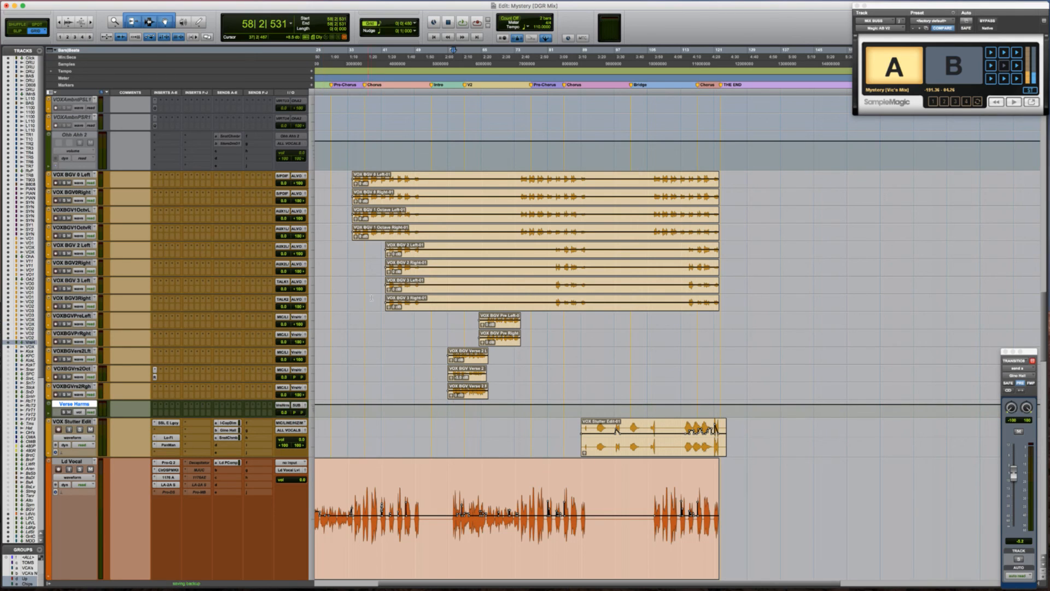
Route the eight chorus tracks from VOX BGV 0 Left to VOX BGV 3 Right to a new stereo aux input named BG's
left_click(81, 176)
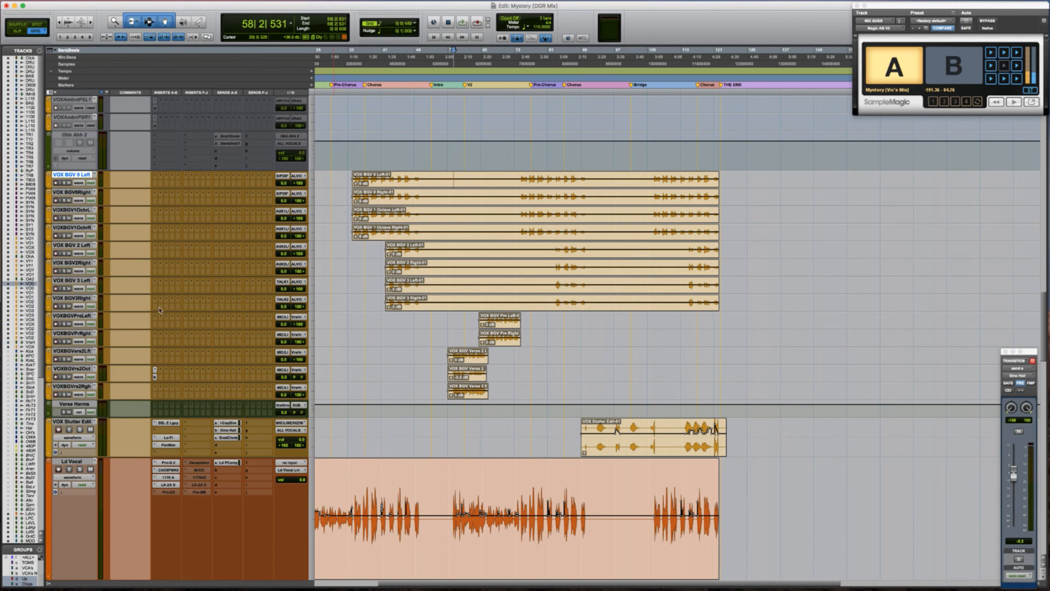
left_click(73, 297, "shift")
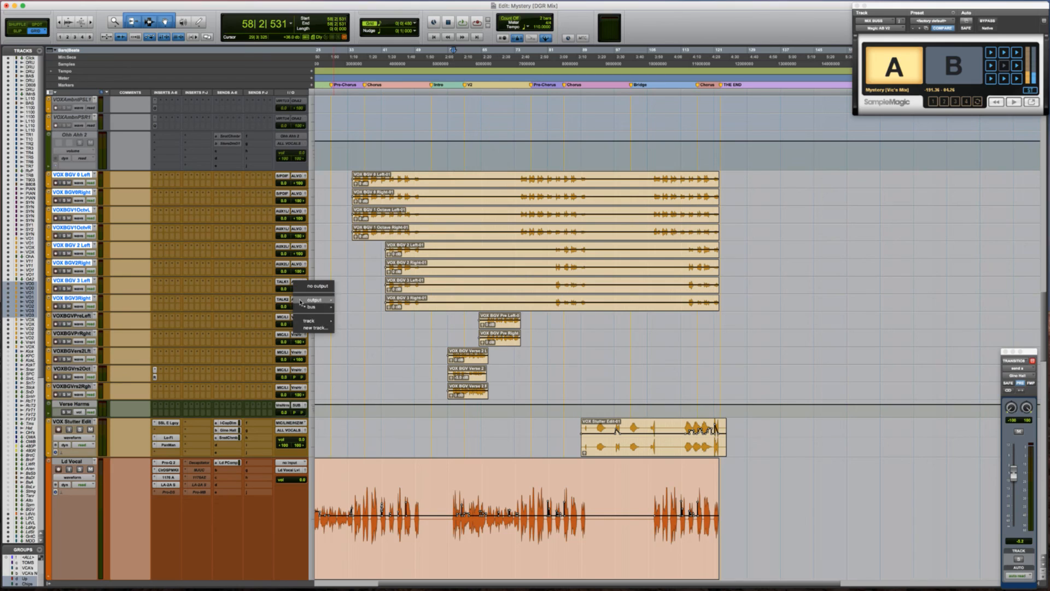
left_click(298, 300)
left_click(315, 327)
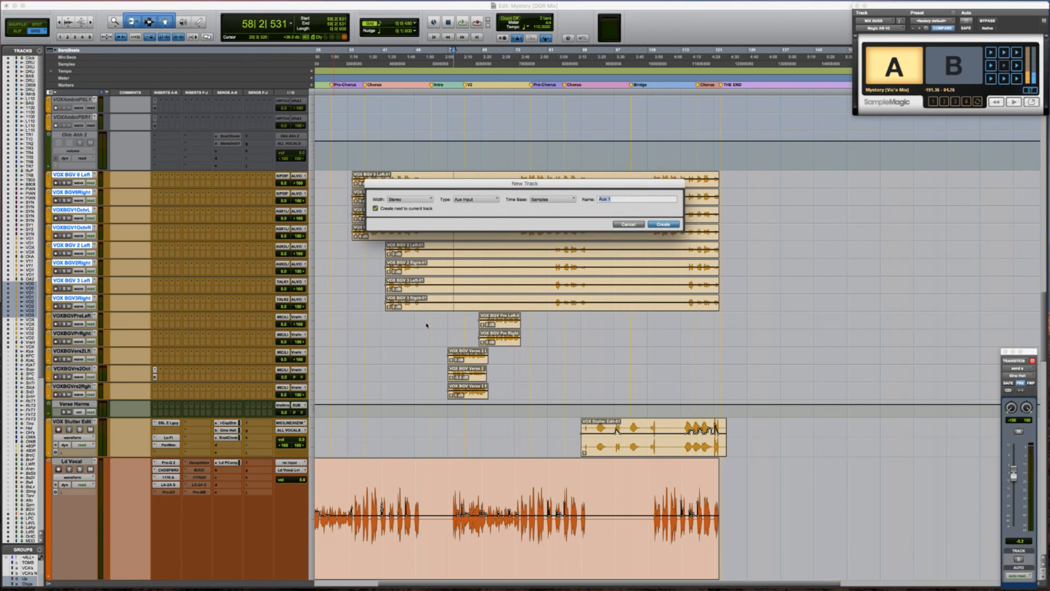
type("BG's")
key("Return")
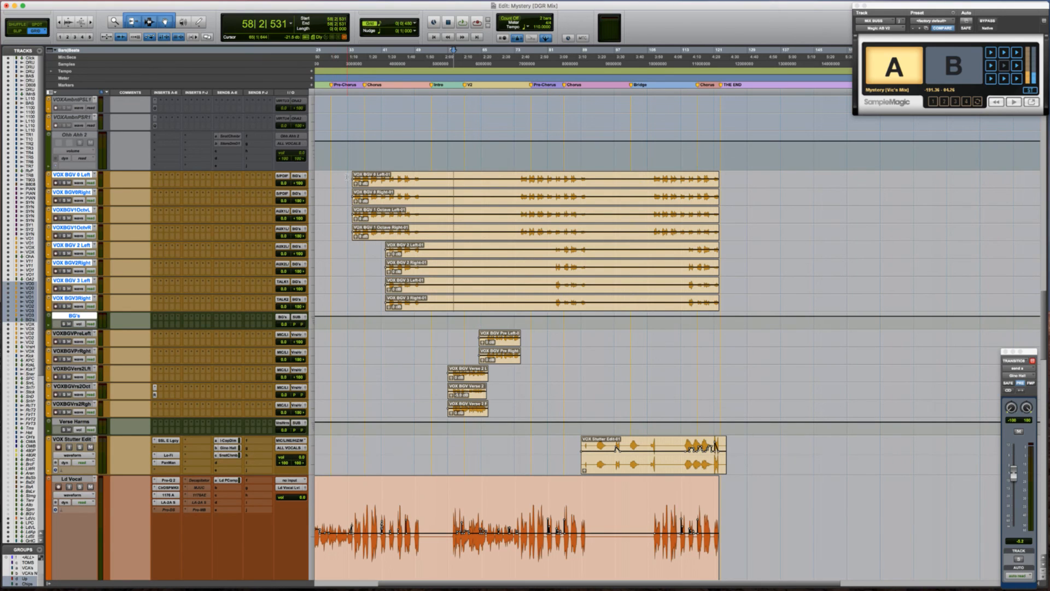
Insert the UAD SSL E Channel Strip Legacy on the BG's aux and audition the chorus passage selected from bar 83
key("alt+Tab")
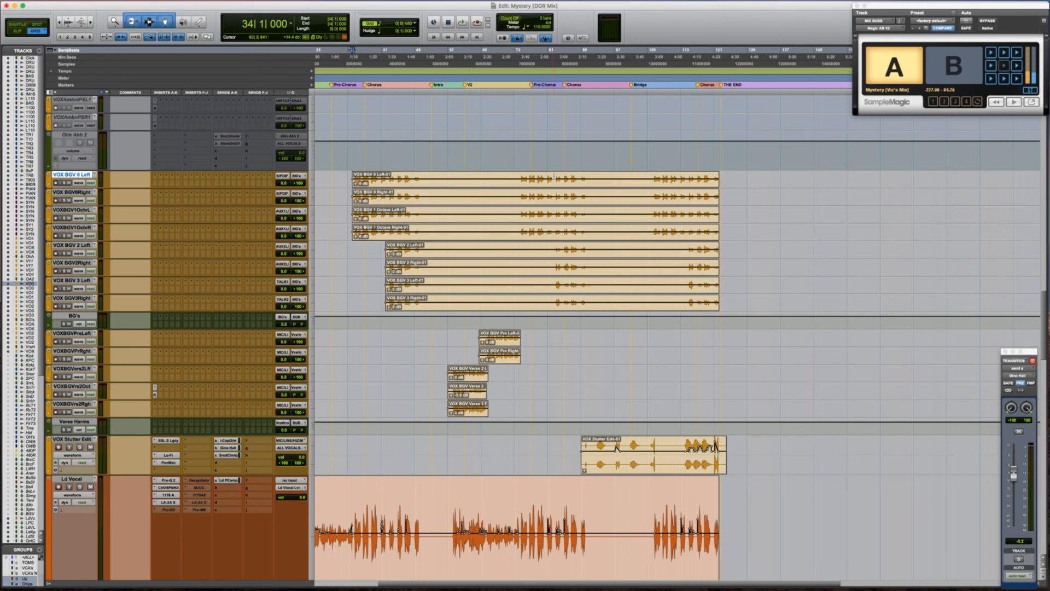
left_click_drag(586, 176, 556, 178)
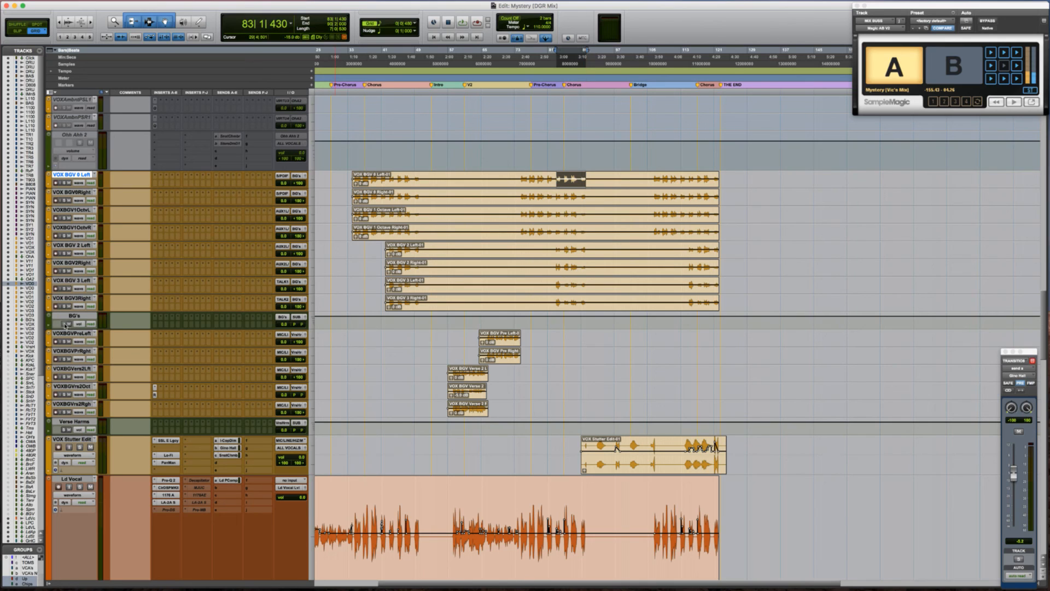
left_click(156, 318)
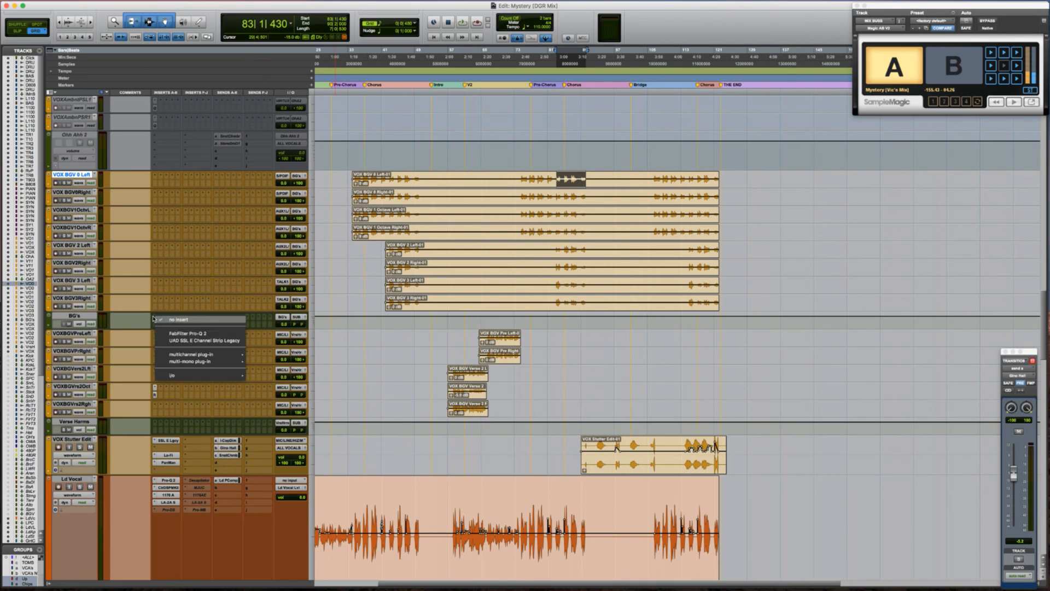
left_click(215, 341)
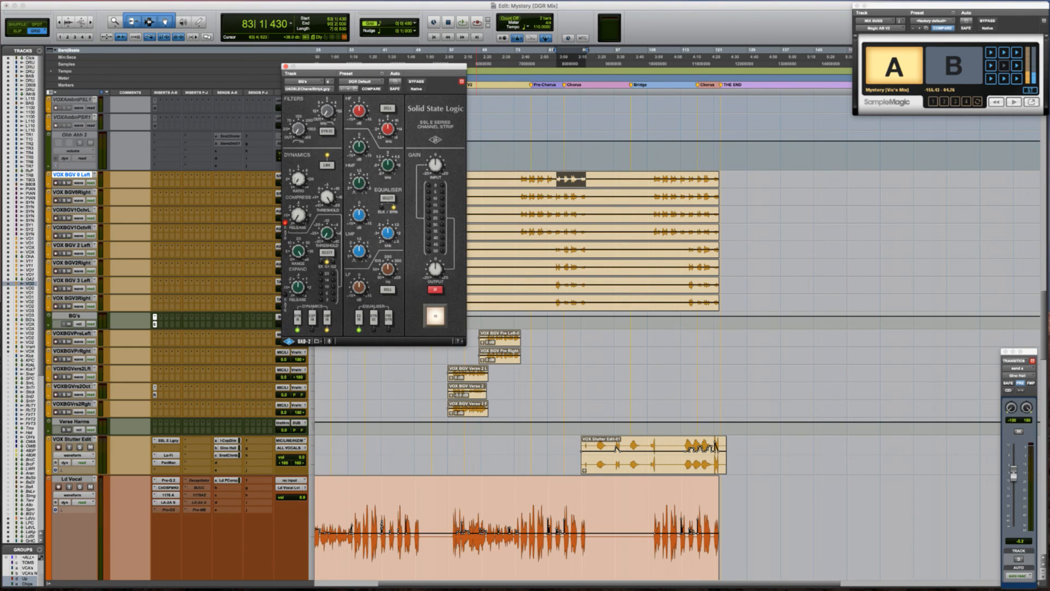
key("space")
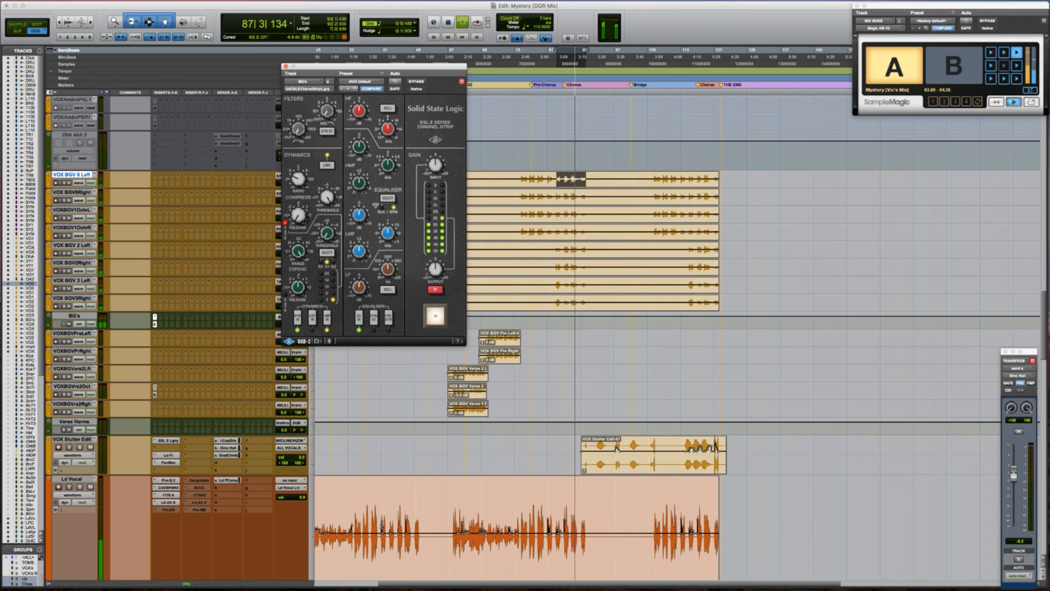
key("space")
left_click(286, 66)
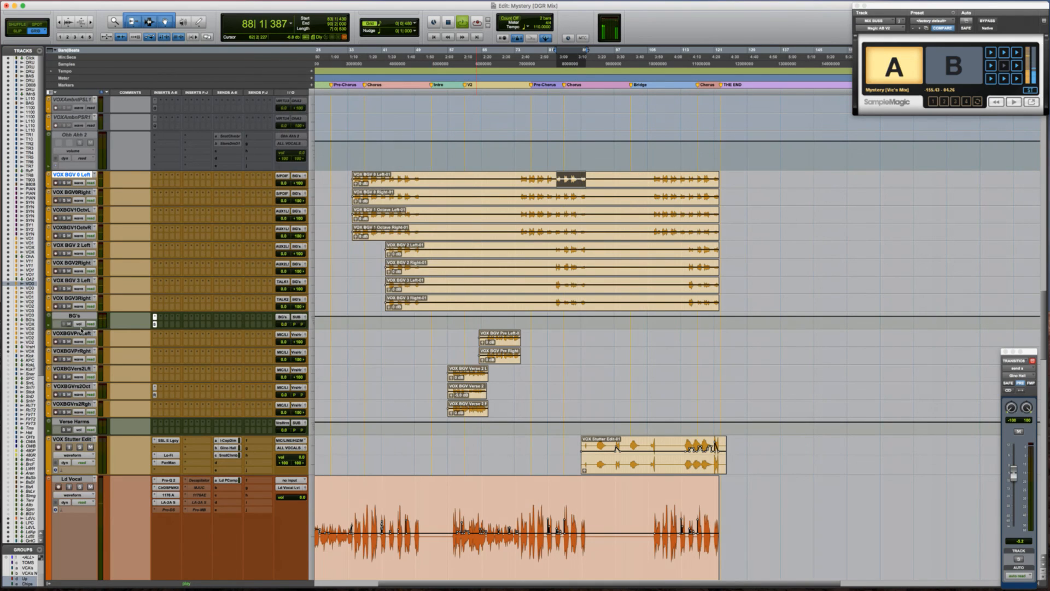
Add the stereo iZotope Nectar 2 plug-in to the second insert of the BG's aux
left_click(161, 318)
mouse_move(246, 375)
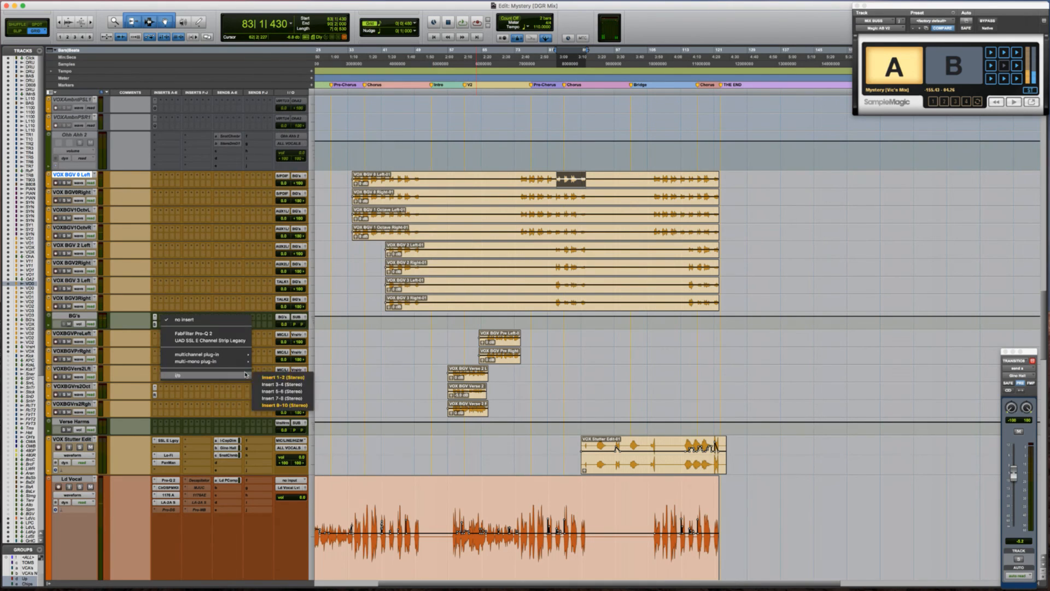
mouse_move(233, 356)
mouse_move(301, 562)
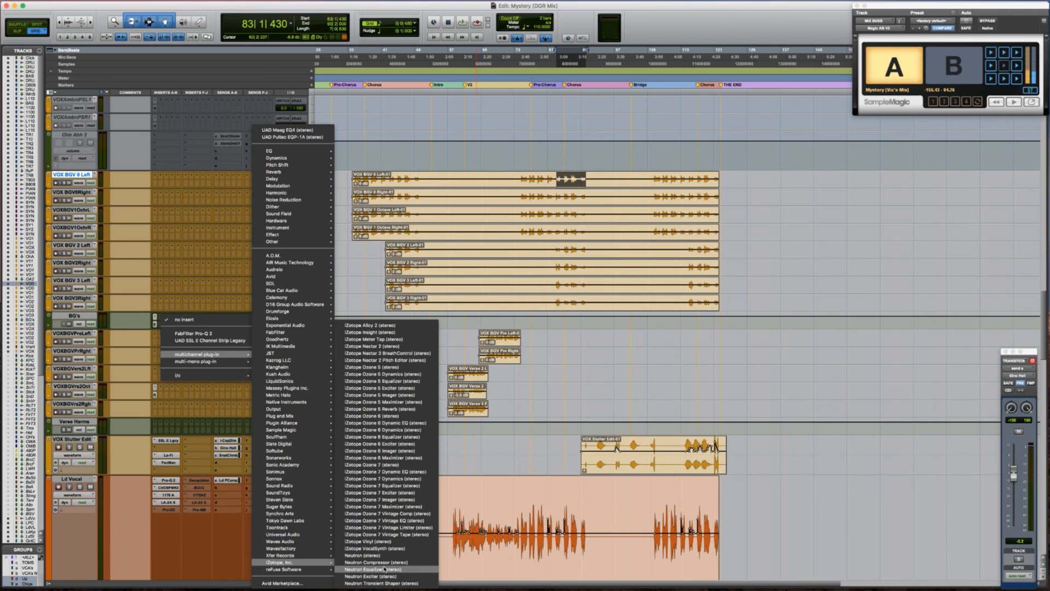
left_click(390, 348)
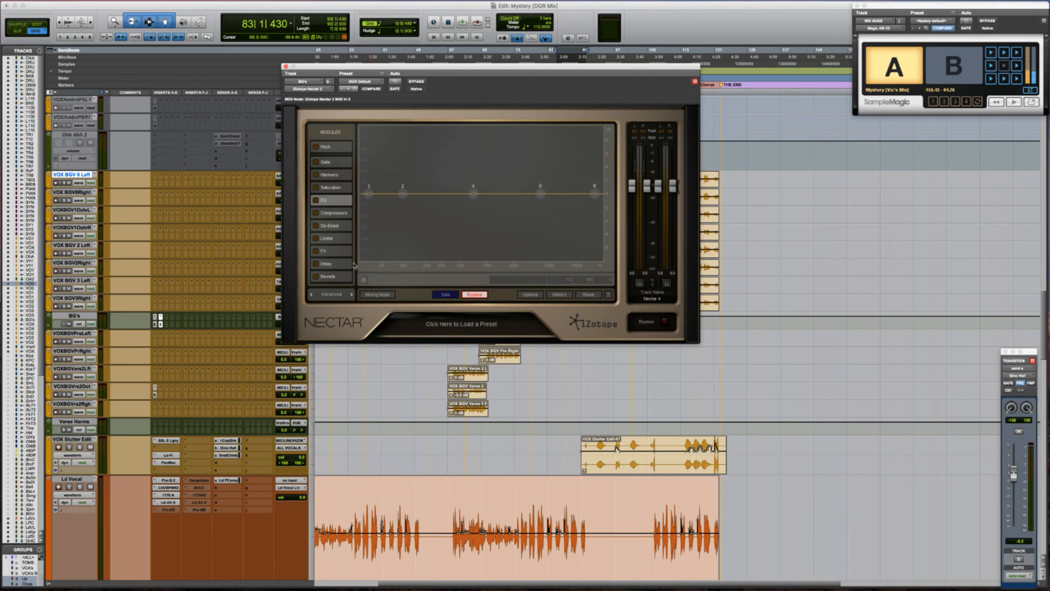
Enable Nectar's De-Esser on the BG's aux and lower its threshold slider slightly while the chorus plays
left_click(321, 228)
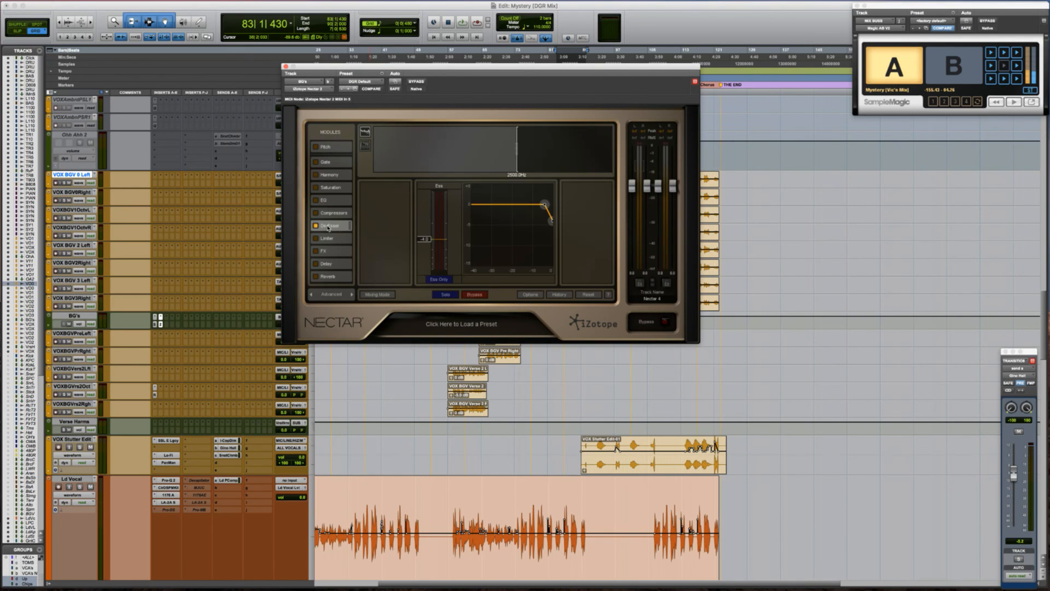
key("space")
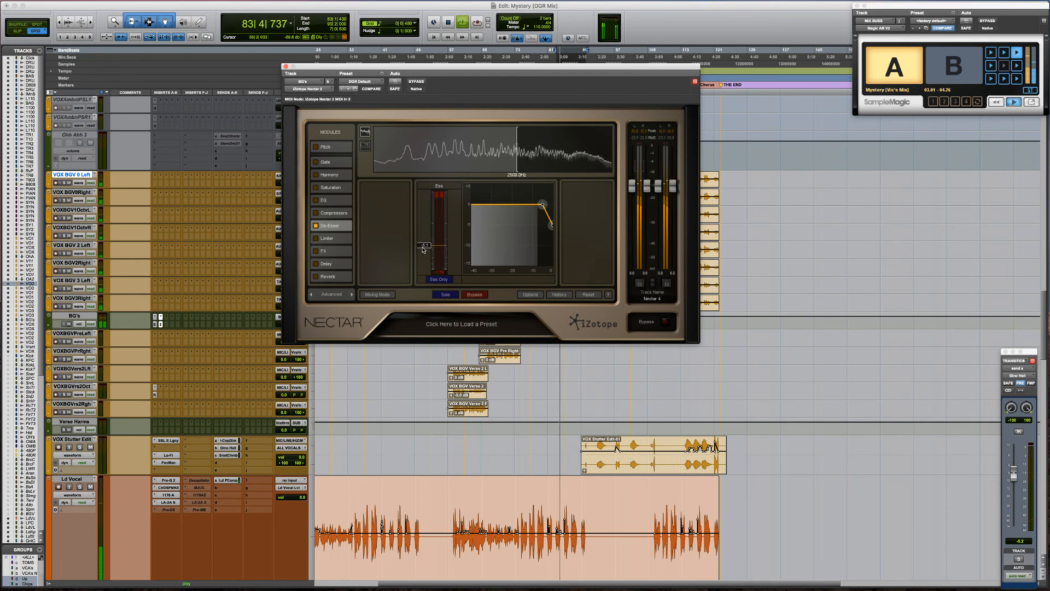
left_click_drag(429, 243, 429, 250)
left_click(285, 66)
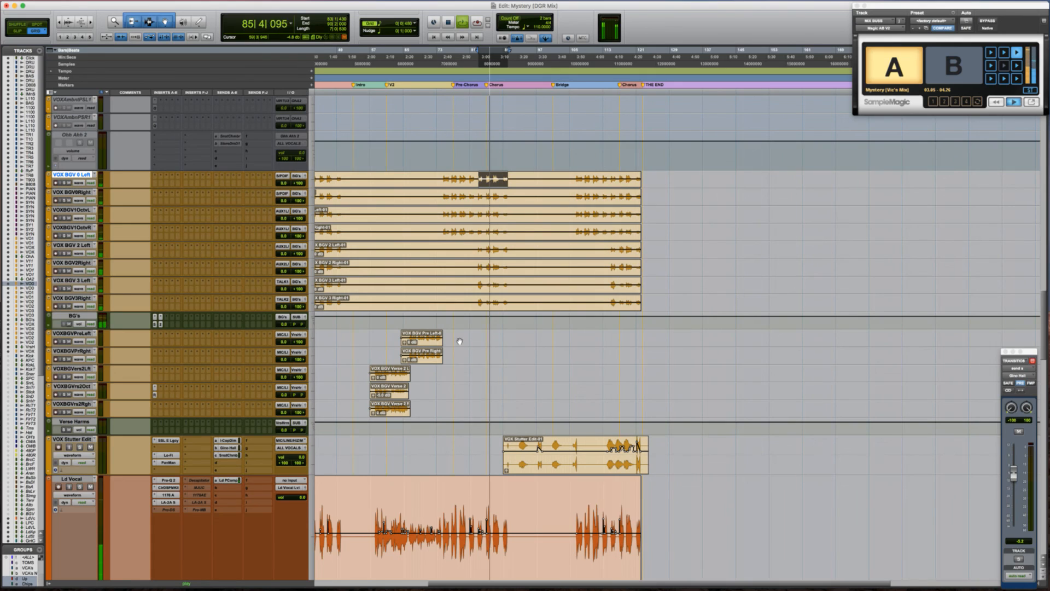
Extend the chorus selection across all eight BGV tracks and insert FabFilter Pro-Q 2 on the BG's aux with a high-frequency boost
left_click(73, 298, "shift")
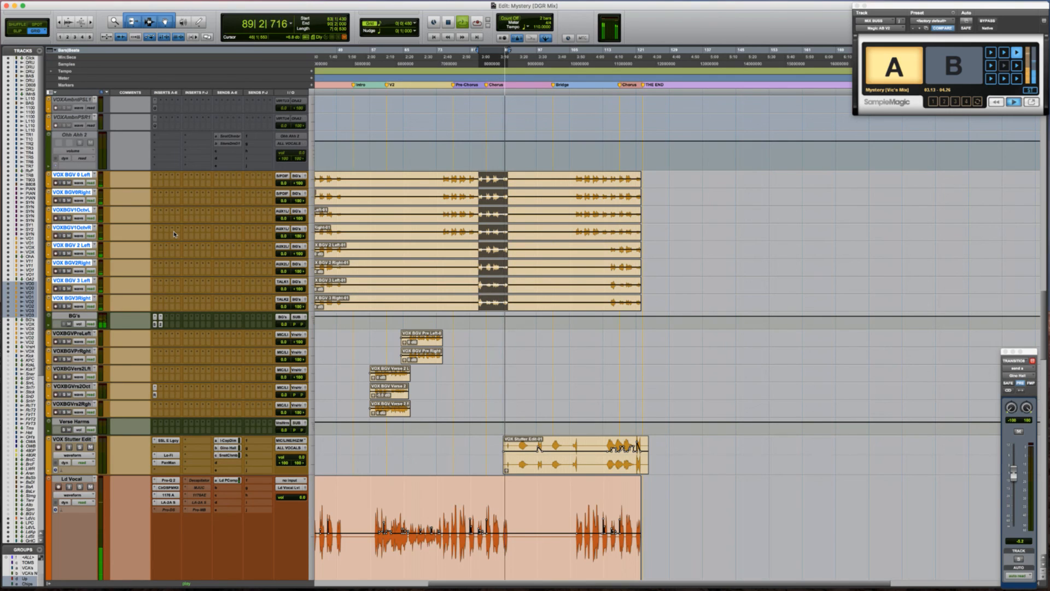
left_click(169, 319)
left_click(199, 333)
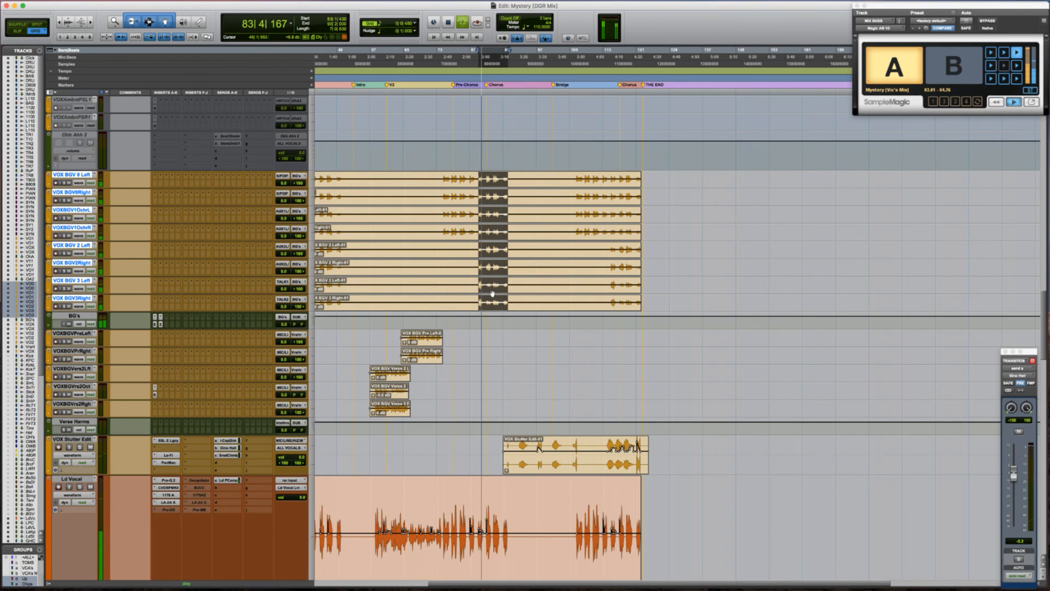
left_click_drag(401, 183, 434, 158)
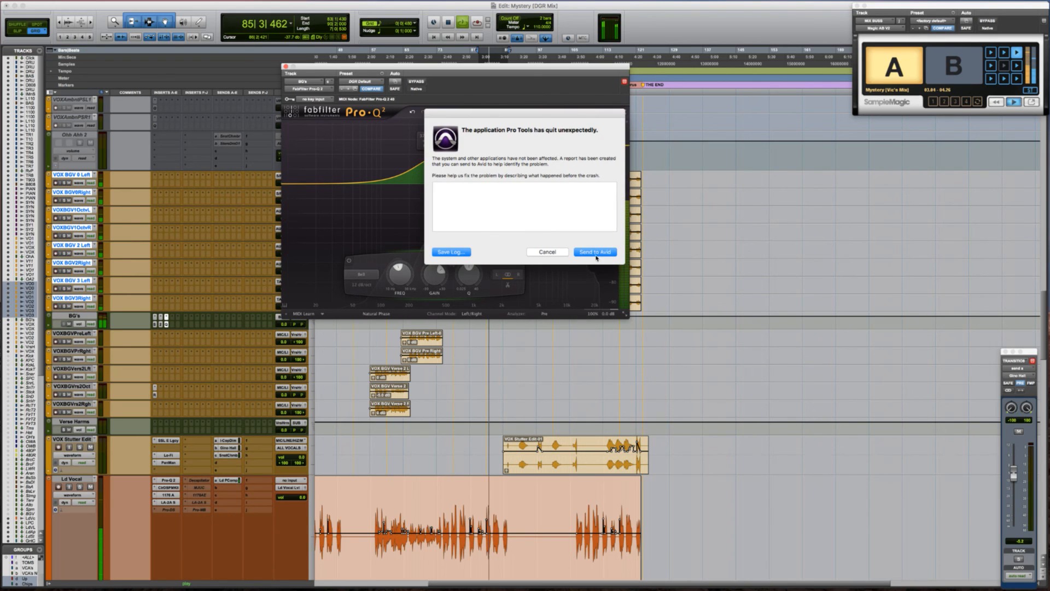
Send the Pro Tools crash report to Avid and quit iTunes
left_click(594, 255)
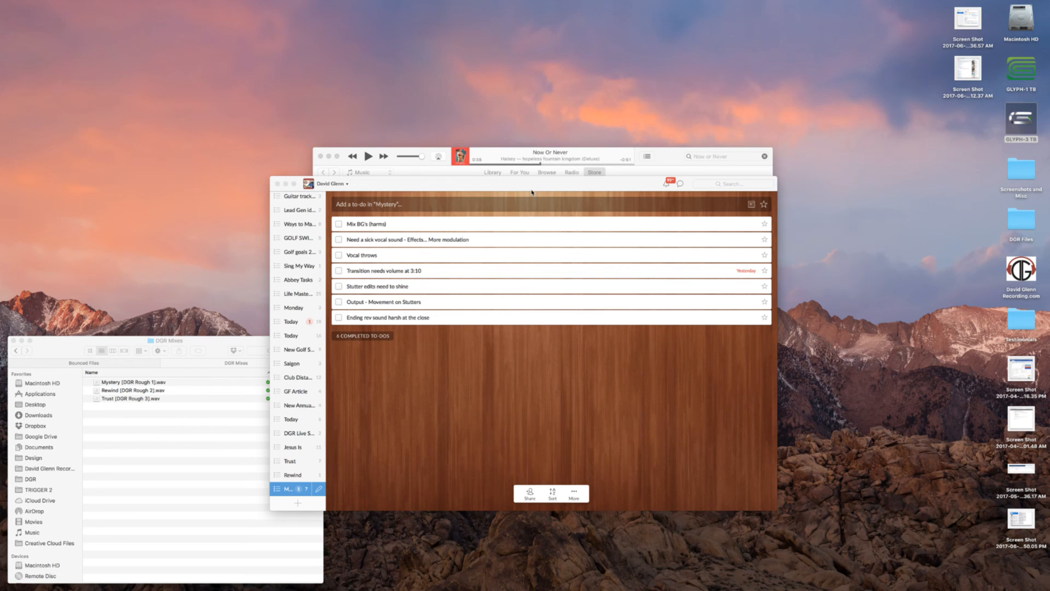
left_click(395, 151)
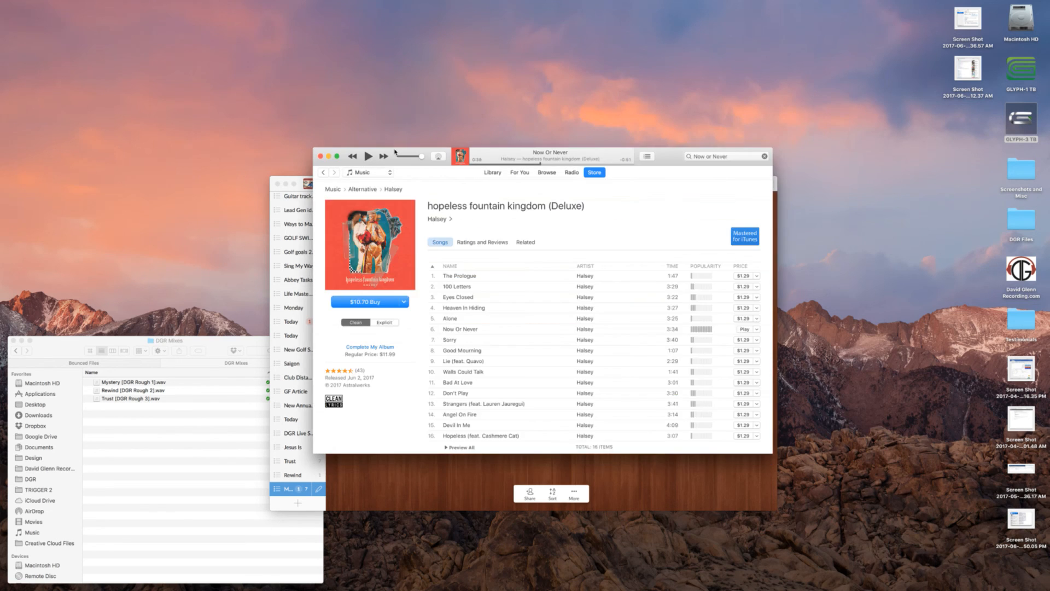
key("super+q")
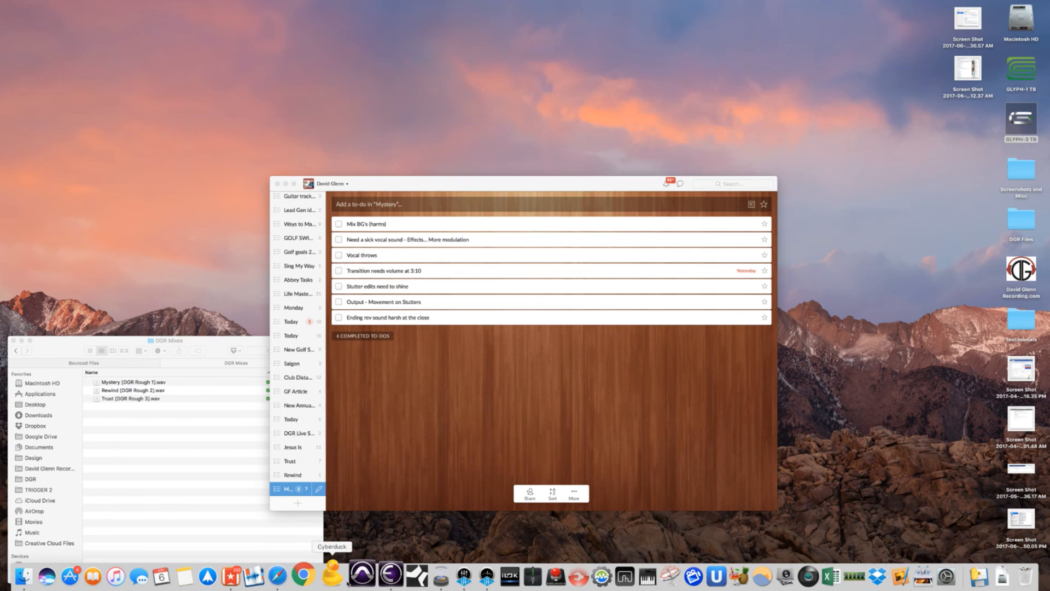
Relaunch Pro Tools without creating a session from the Dashboard and check its setup settings
left_click(359, 580)
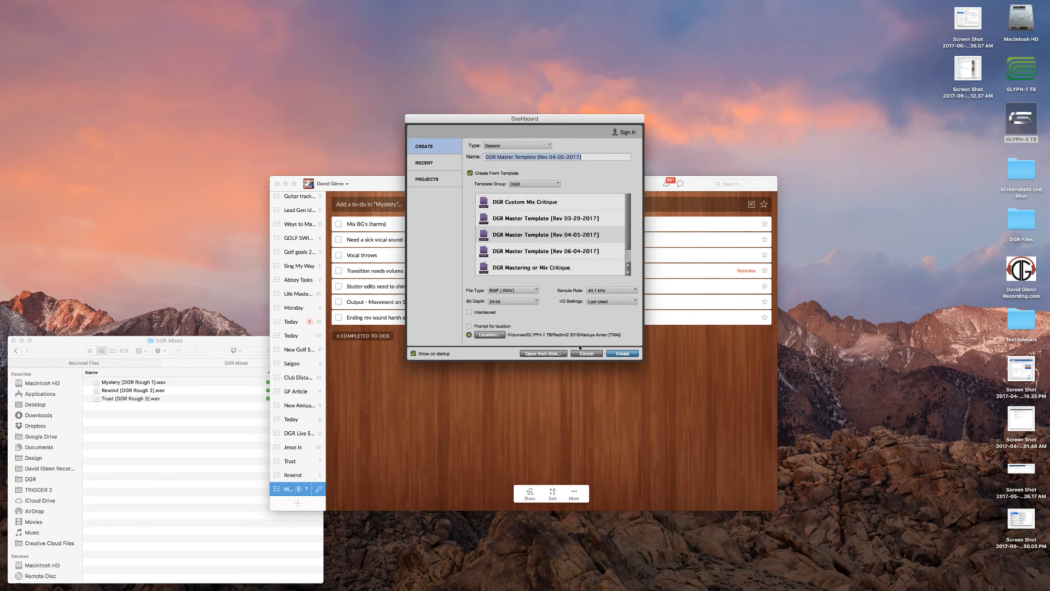
left_click(582, 353)
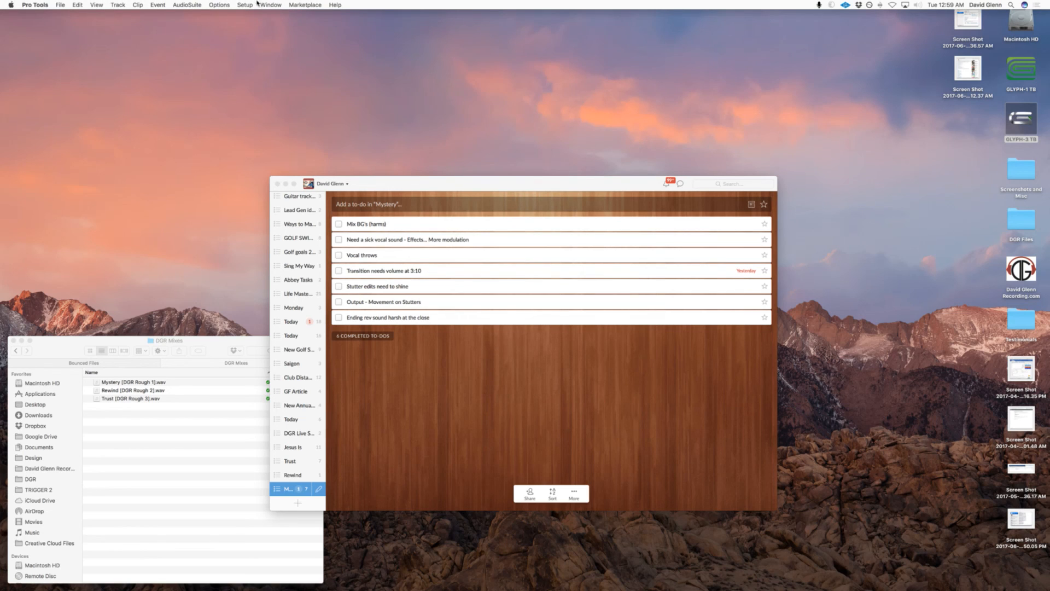
left_click(246, 5)
left_click(249, 23)
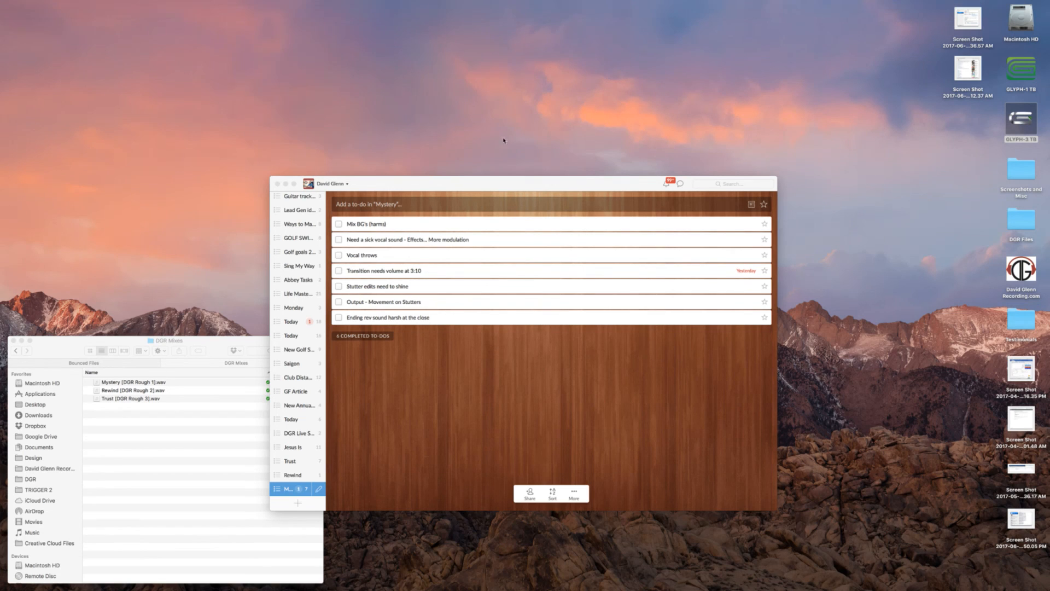
left_click(614, 281)
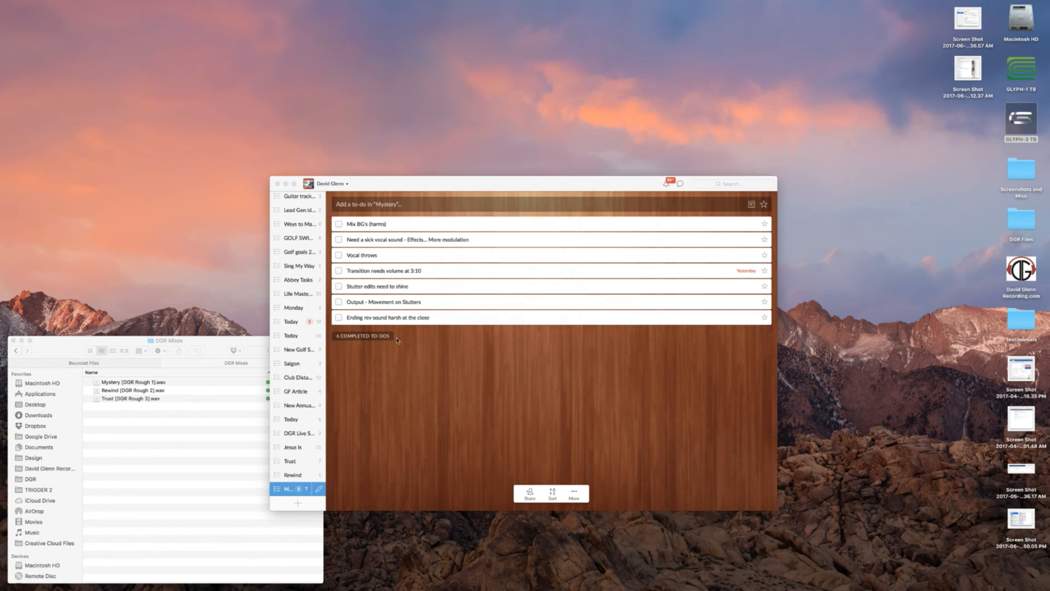